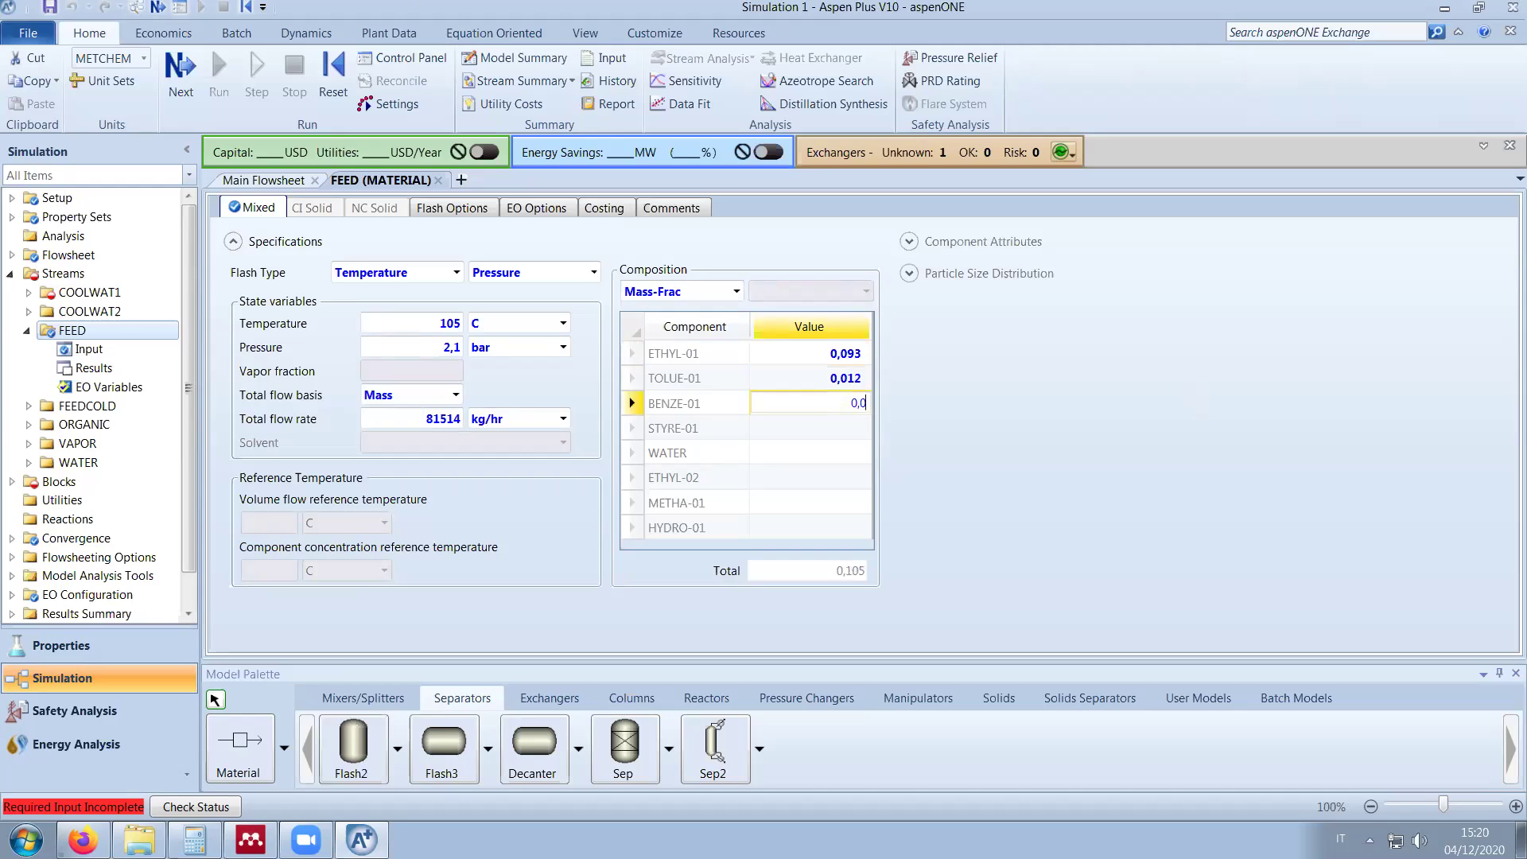
Step: Complete the FEED mass fractions: BENZE-01 0,0082, STYRE-01 0,13, WATER 0,75, ETHYL-02 0,0029, METHA-01 0,0019 and HYDRO-01 0,002
text(082)
key(Return)
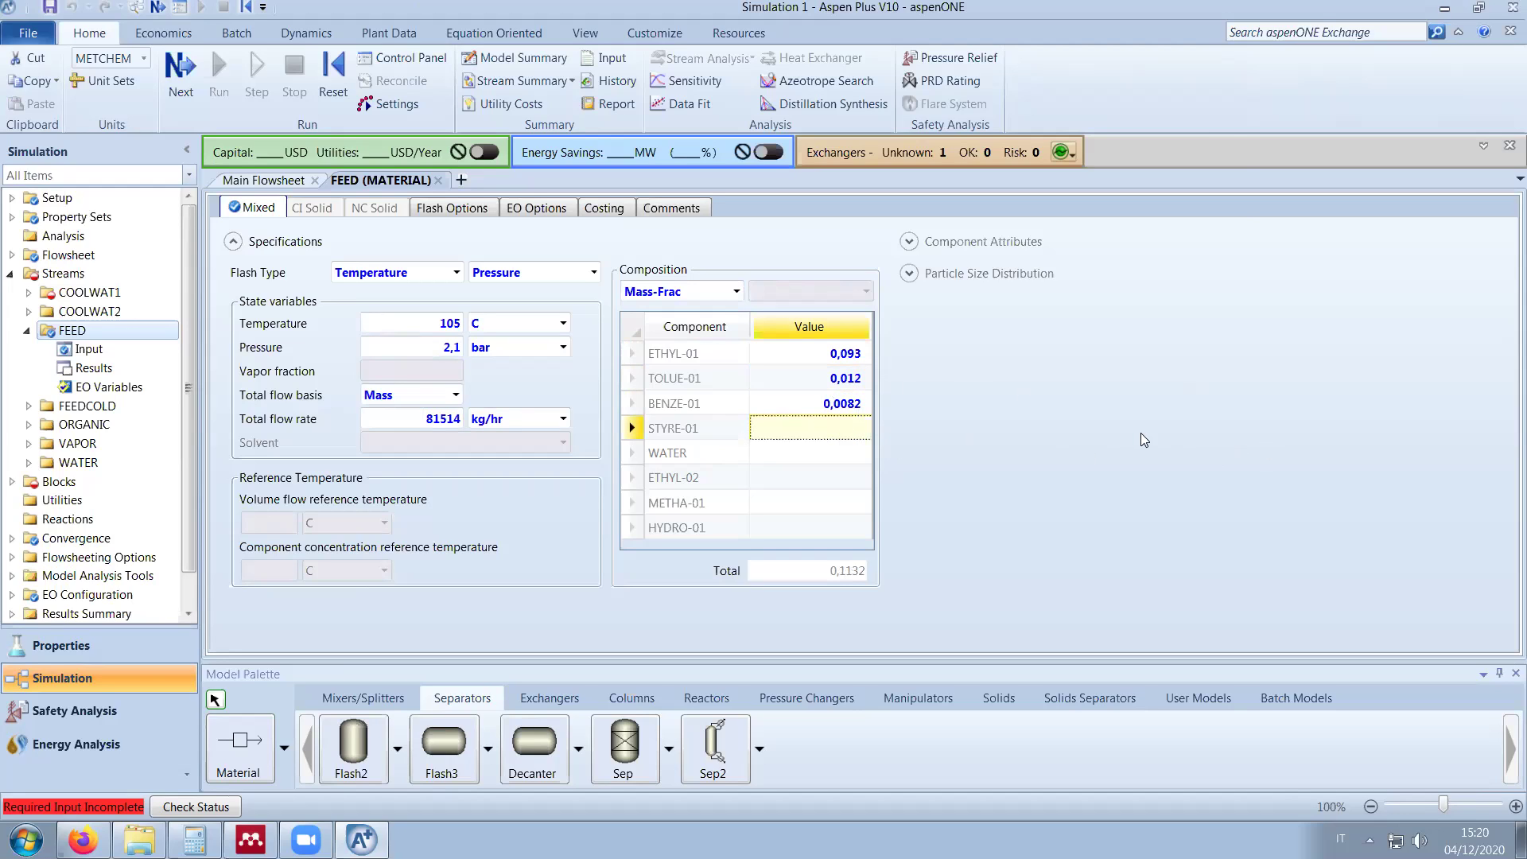
text(0,13)
key(Return)
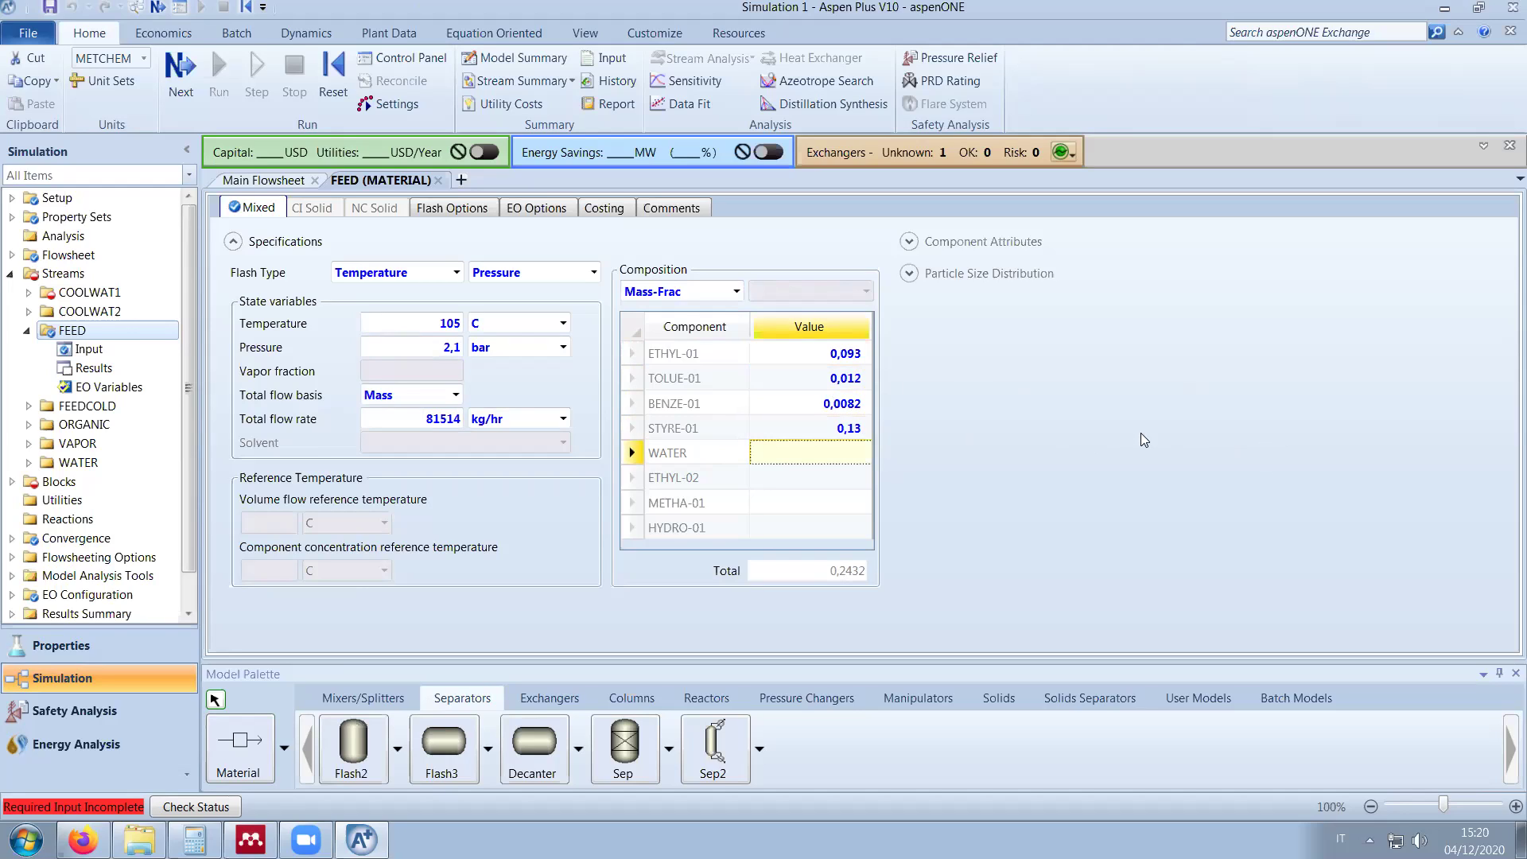
text(0,75)
key(Return)
text(0,0029)
key(Return)
text(0,0019)
key(Return)
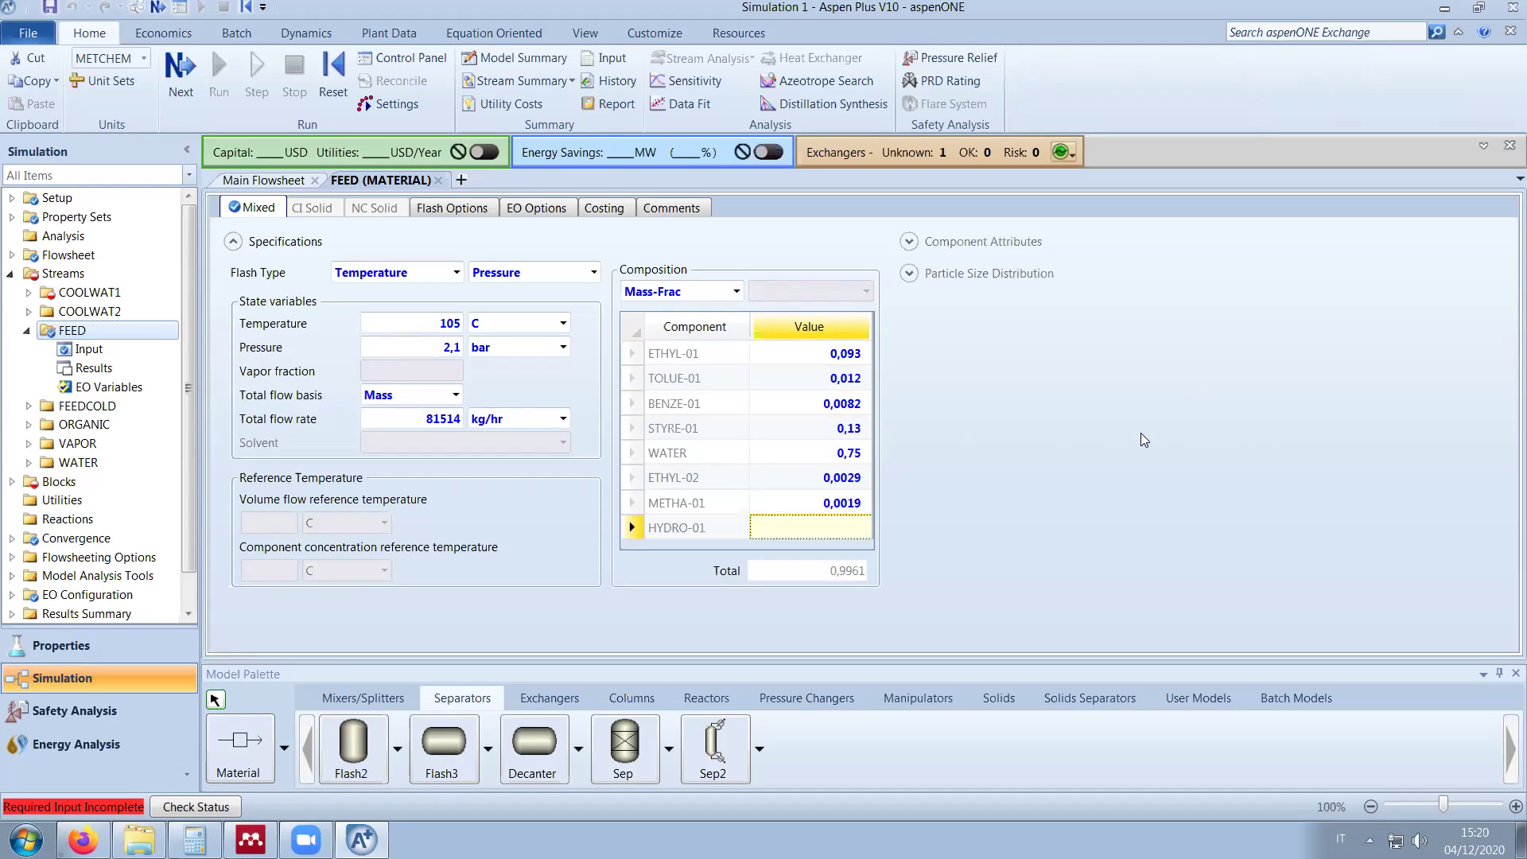
text(,002)
key(Return)
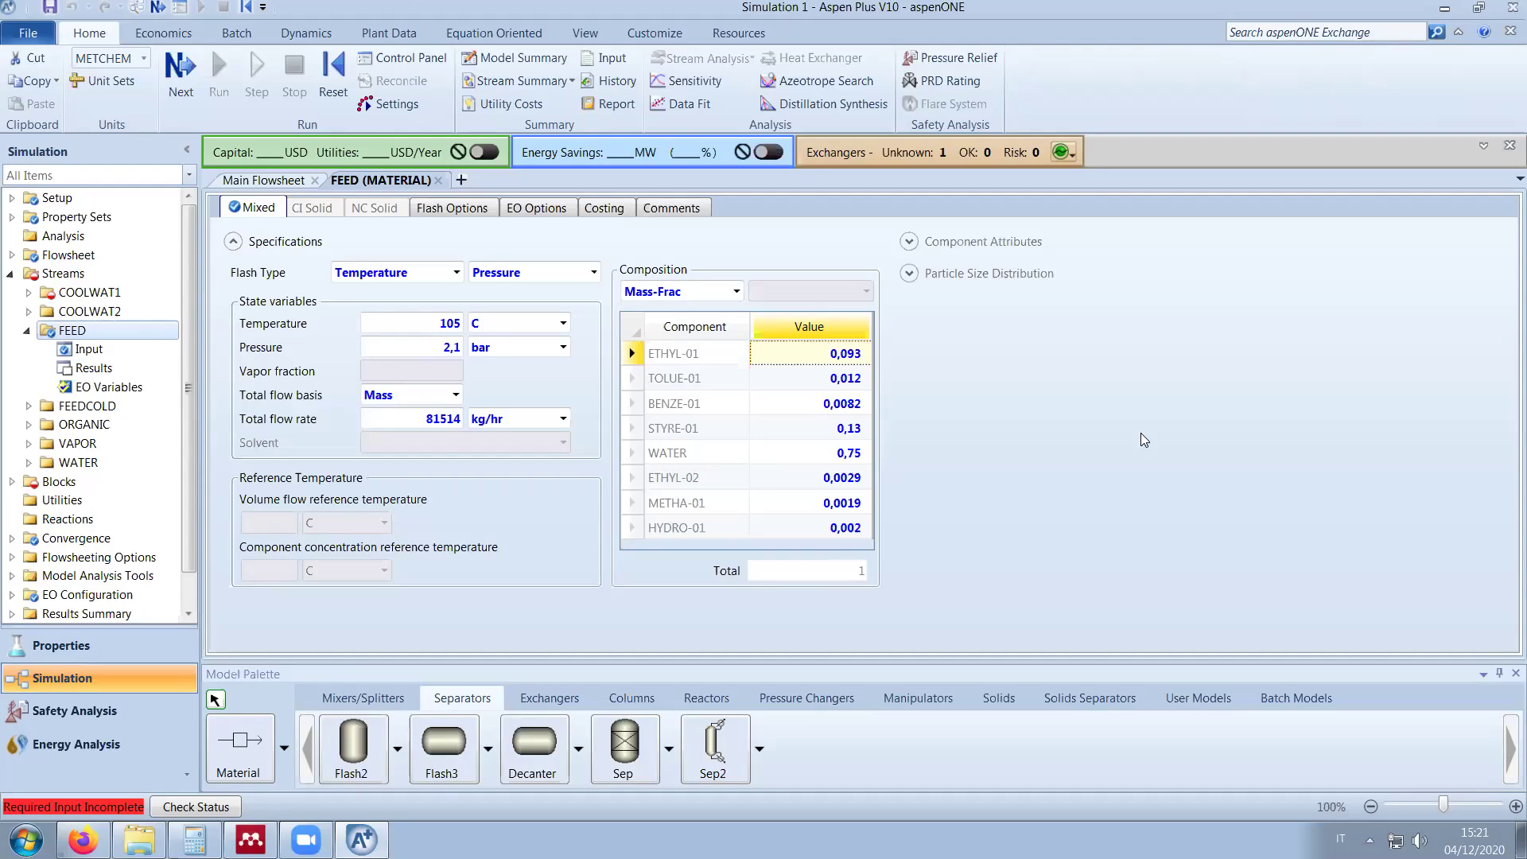
Step: Open the COOLWAT1 stream from the main flowsheet and set its temperature to 20 C and pressure to 1 atm
click(263, 179)
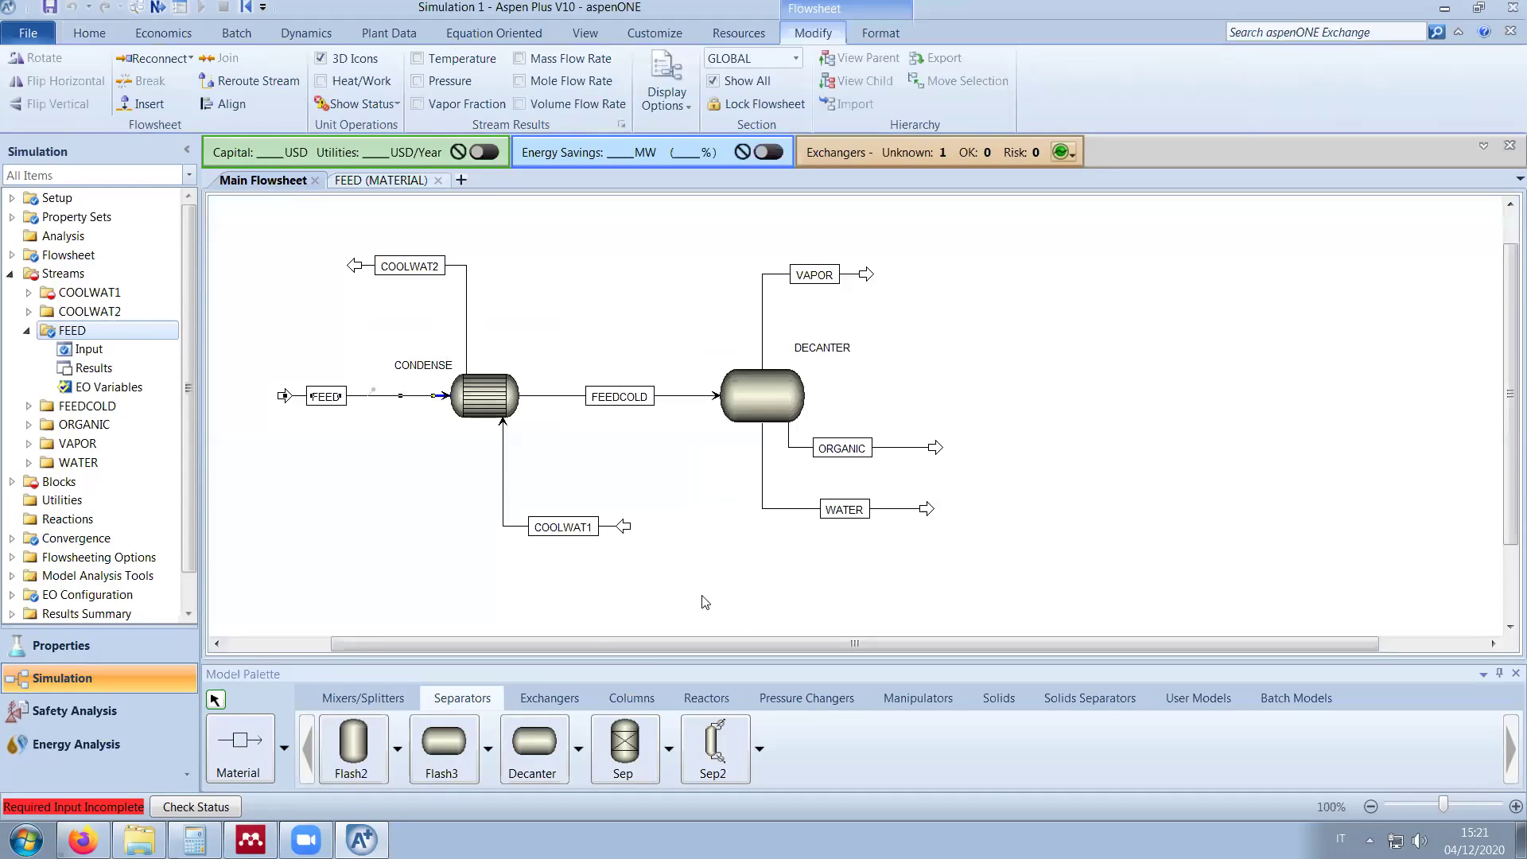
click(573, 572)
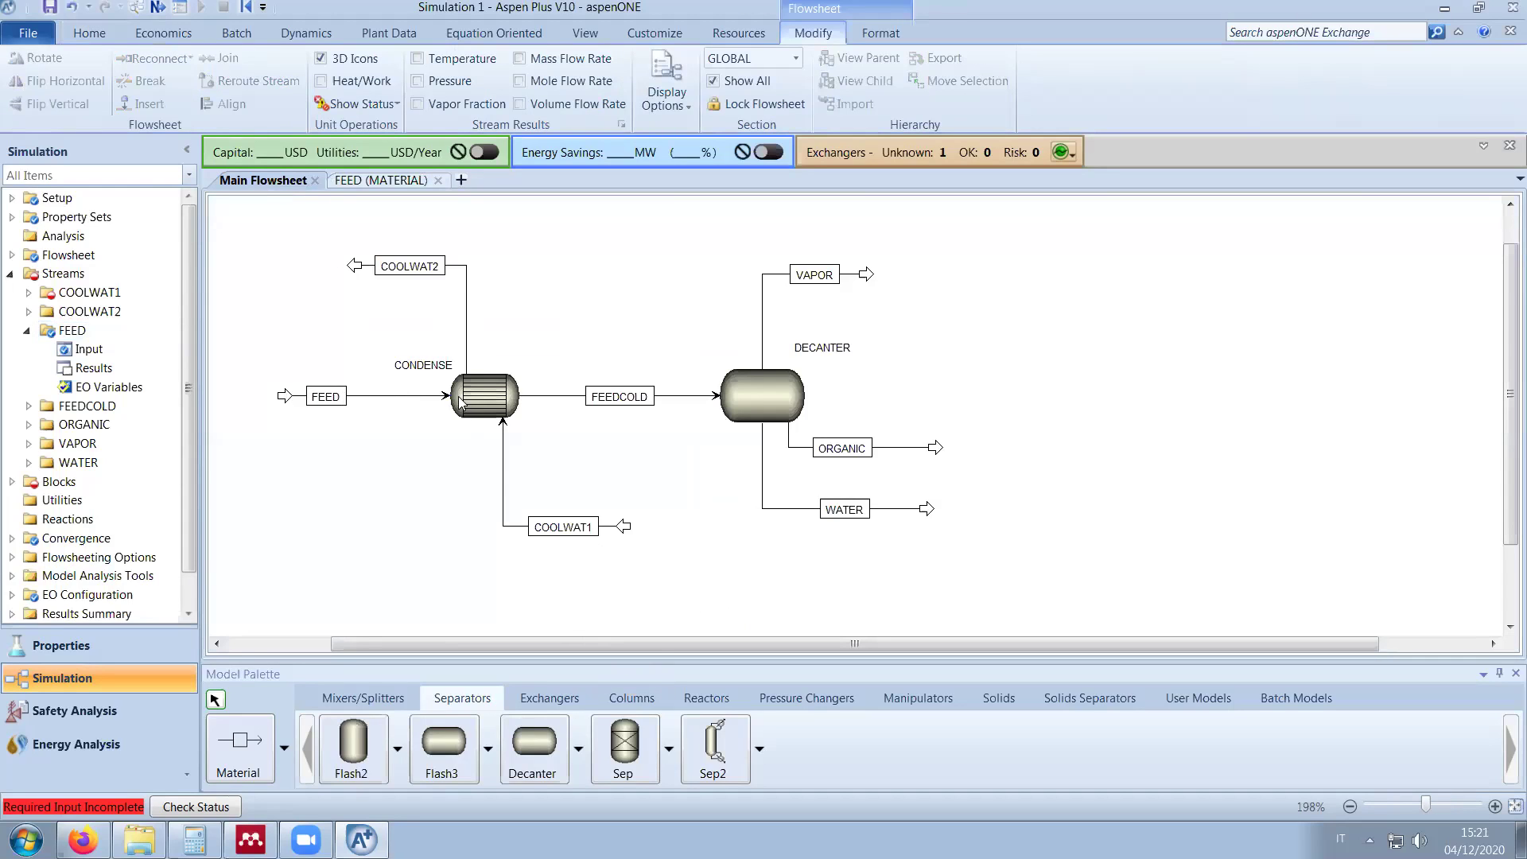
click(504, 463)
key(Return)
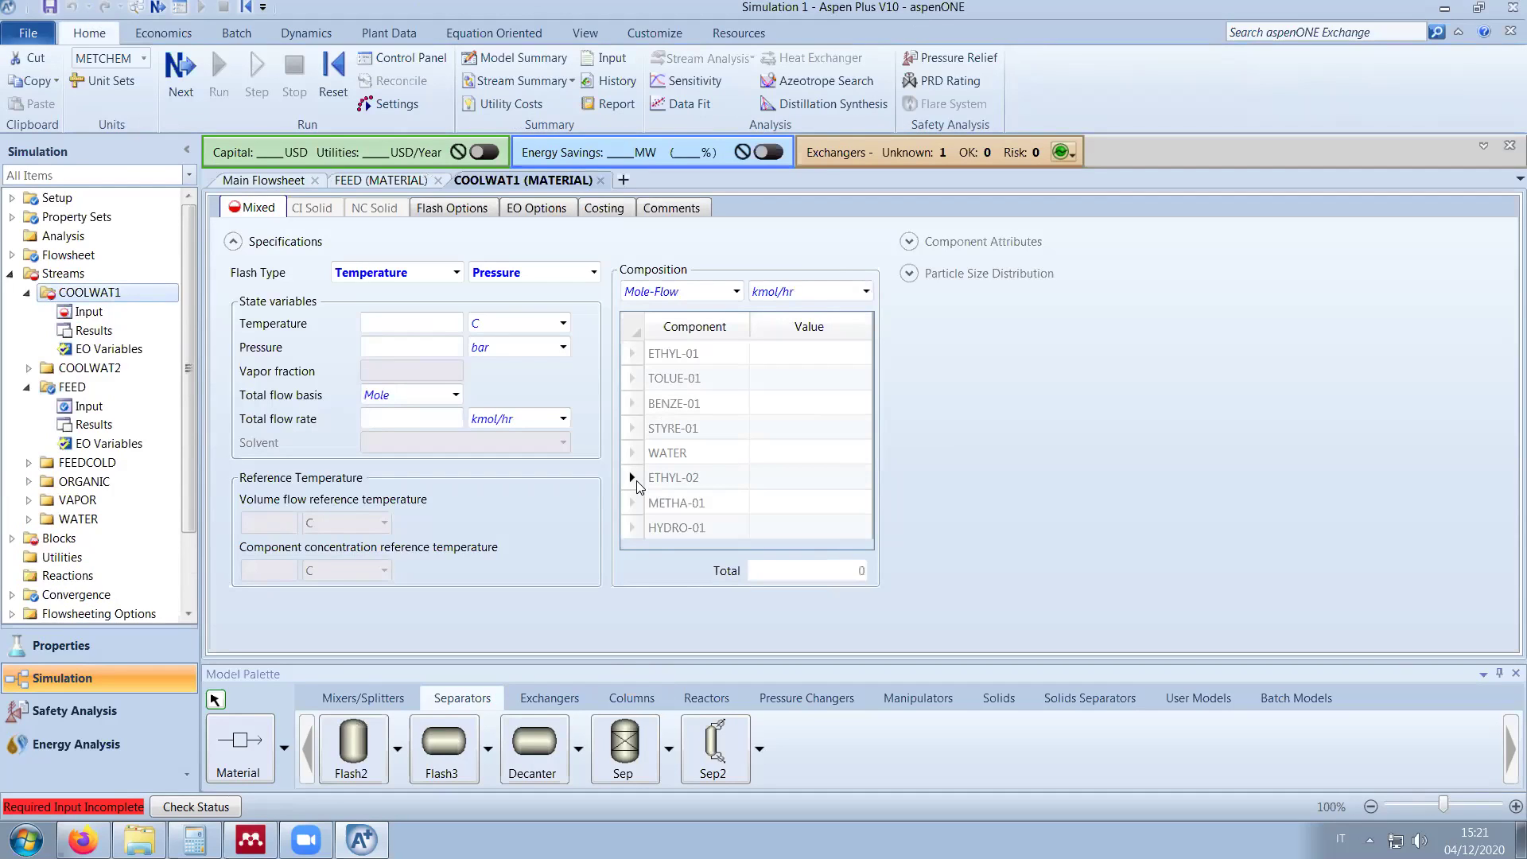
text(20)
click(417, 350)
text(1)
key(Tab)
click(562, 347)
click(509, 367)
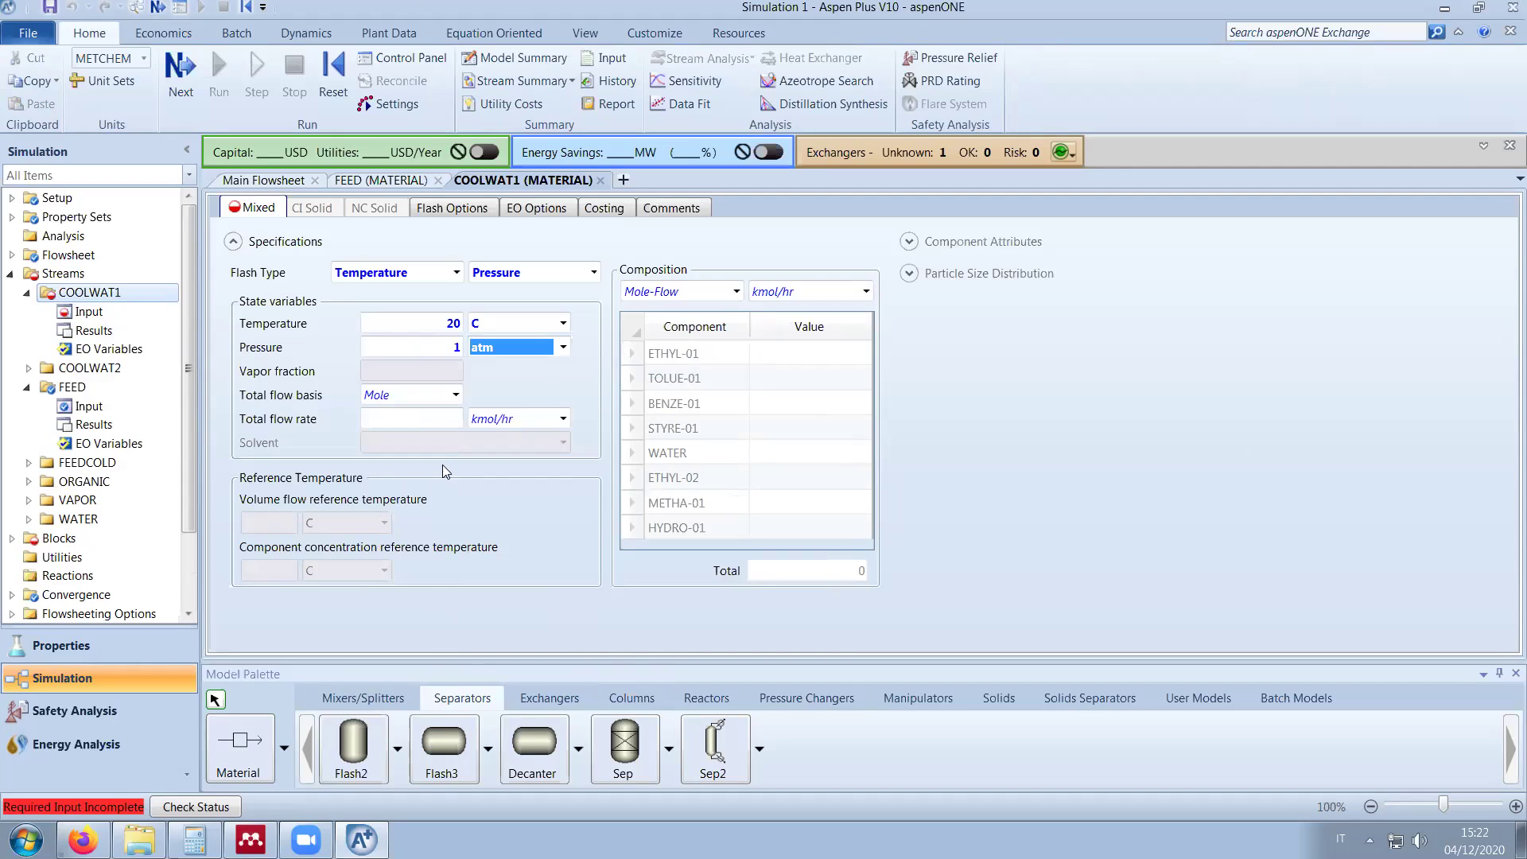
Step: Set COOLWAT1's total flow basis to Volume with a flow rate of 1000 cum/hr
click(456, 395)
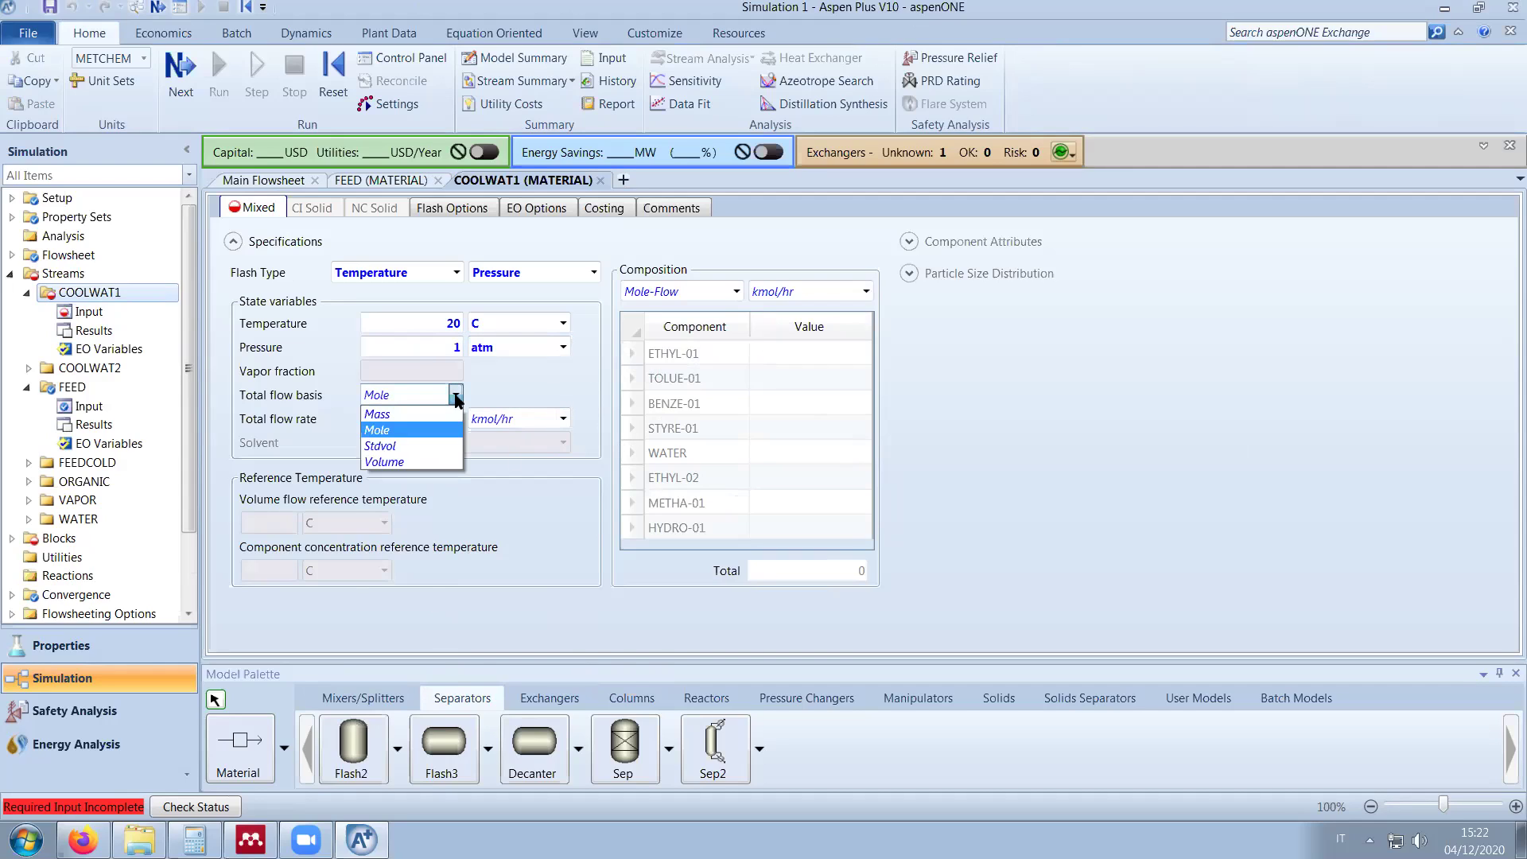
click(428, 464)
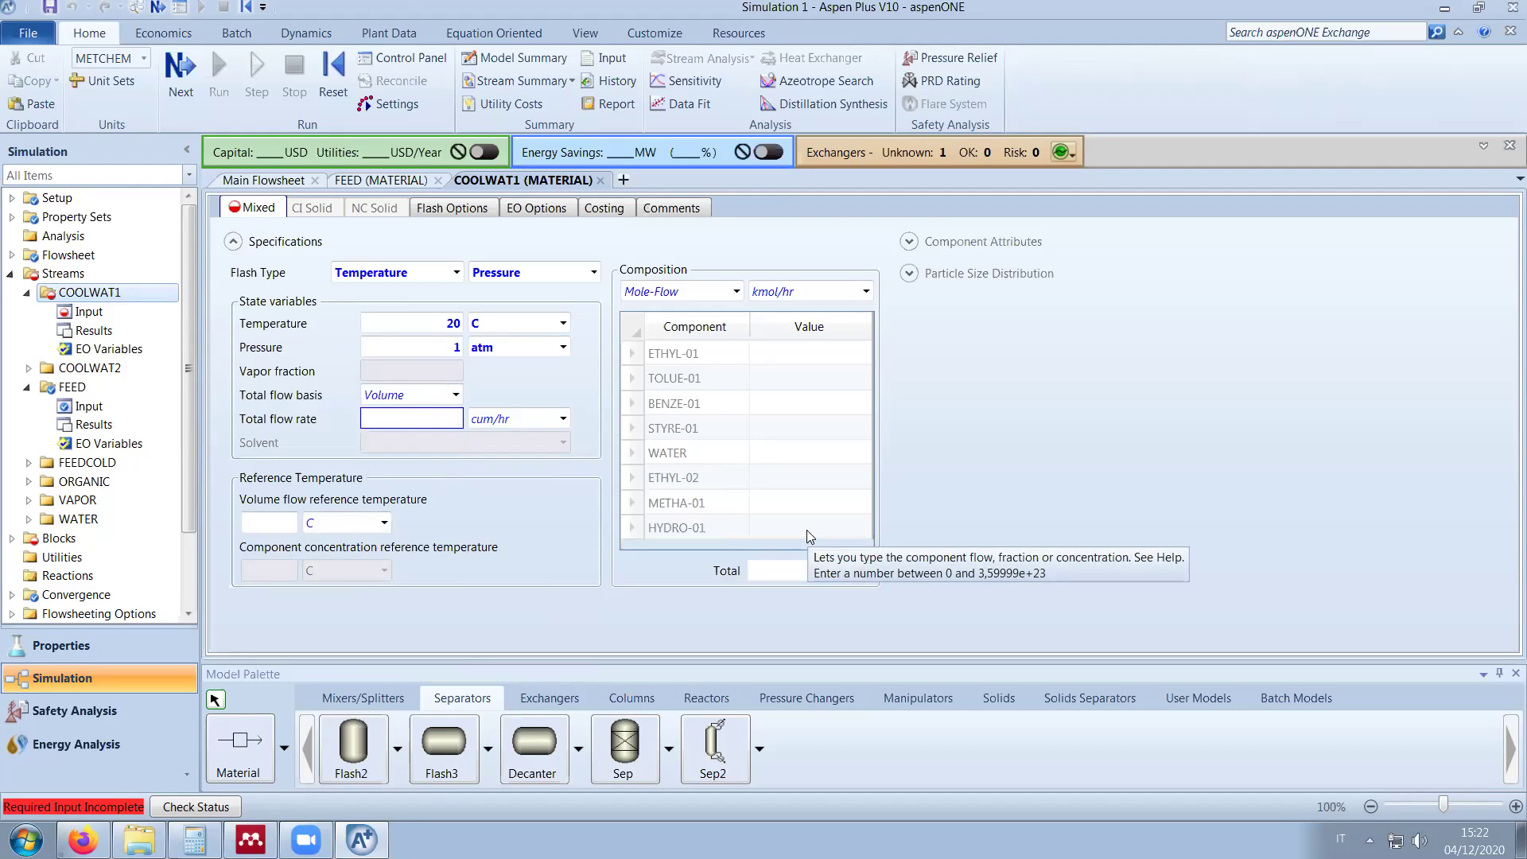
text(1000)
key(Return)
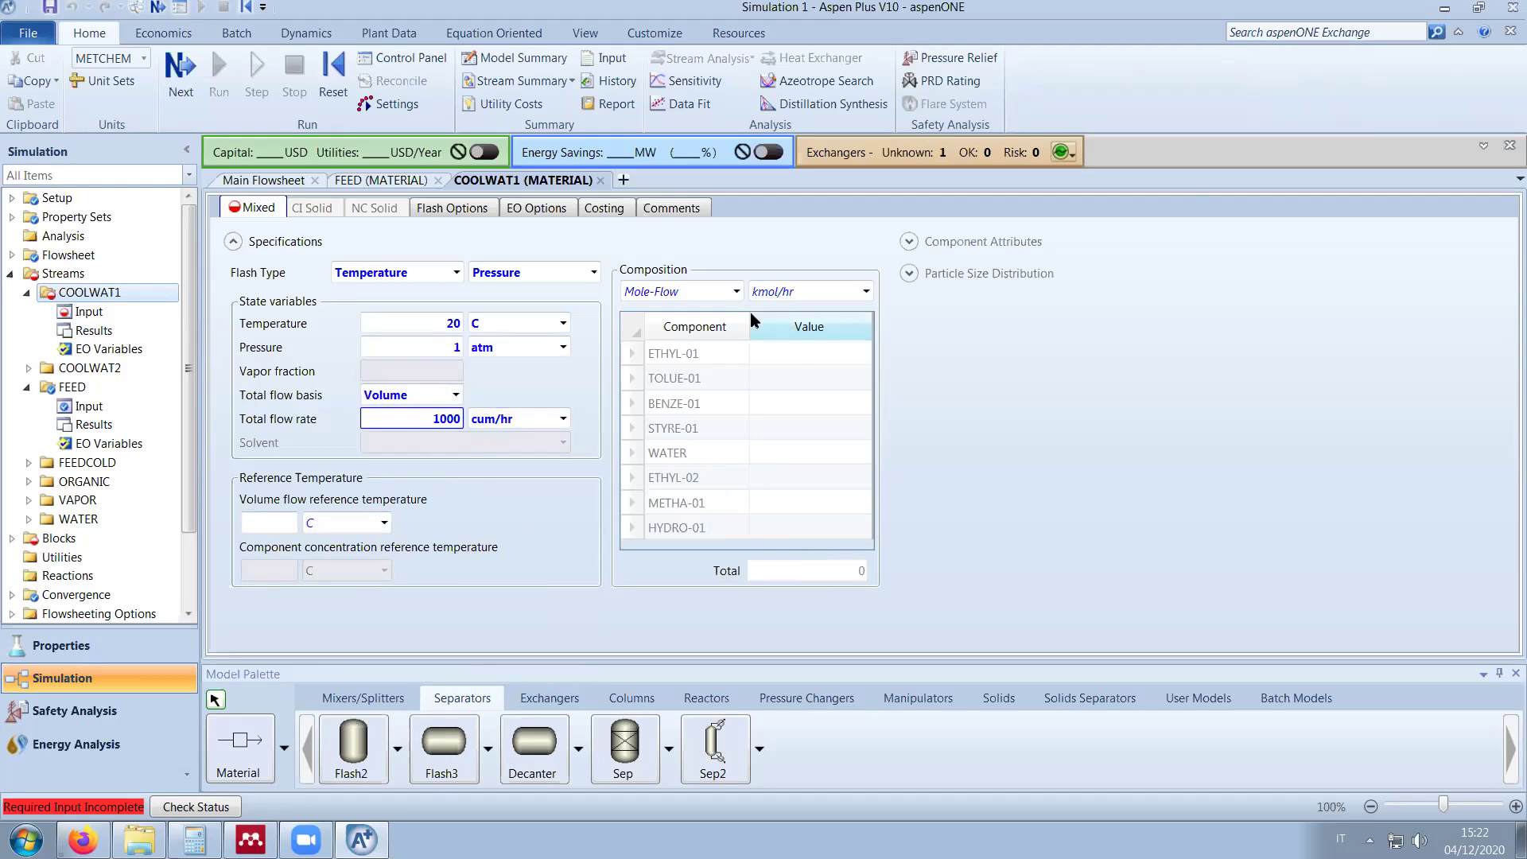
Step: Define COOLWAT1's composition on a Mass-Frac basis with WATER at 1, and close the COOLWAT1 and FEED forms
click(737, 291)
click(676, 305)
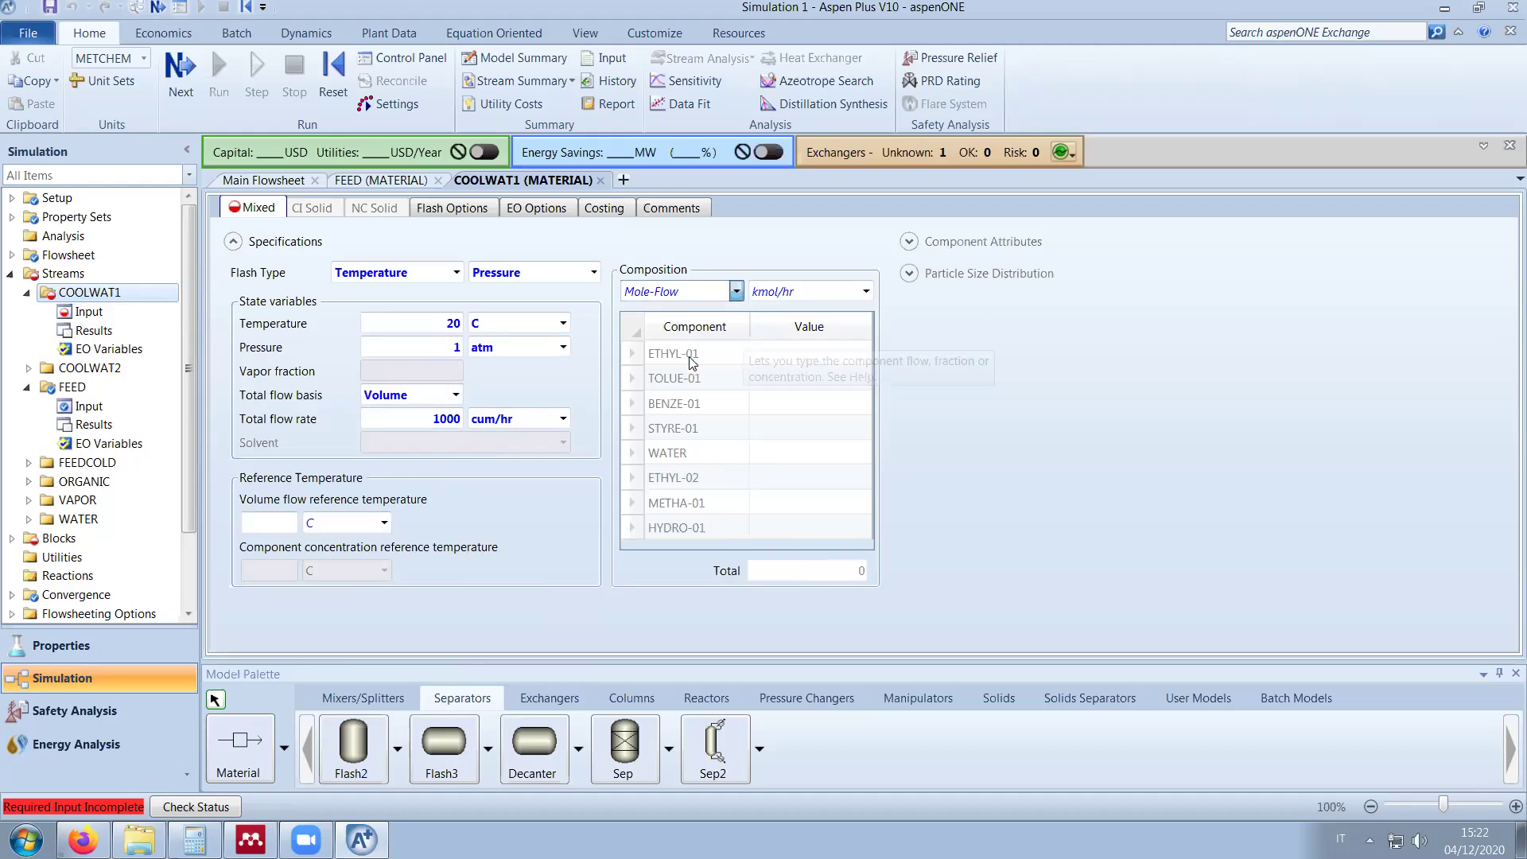
click(800, 453)
text(1)
key(Return)
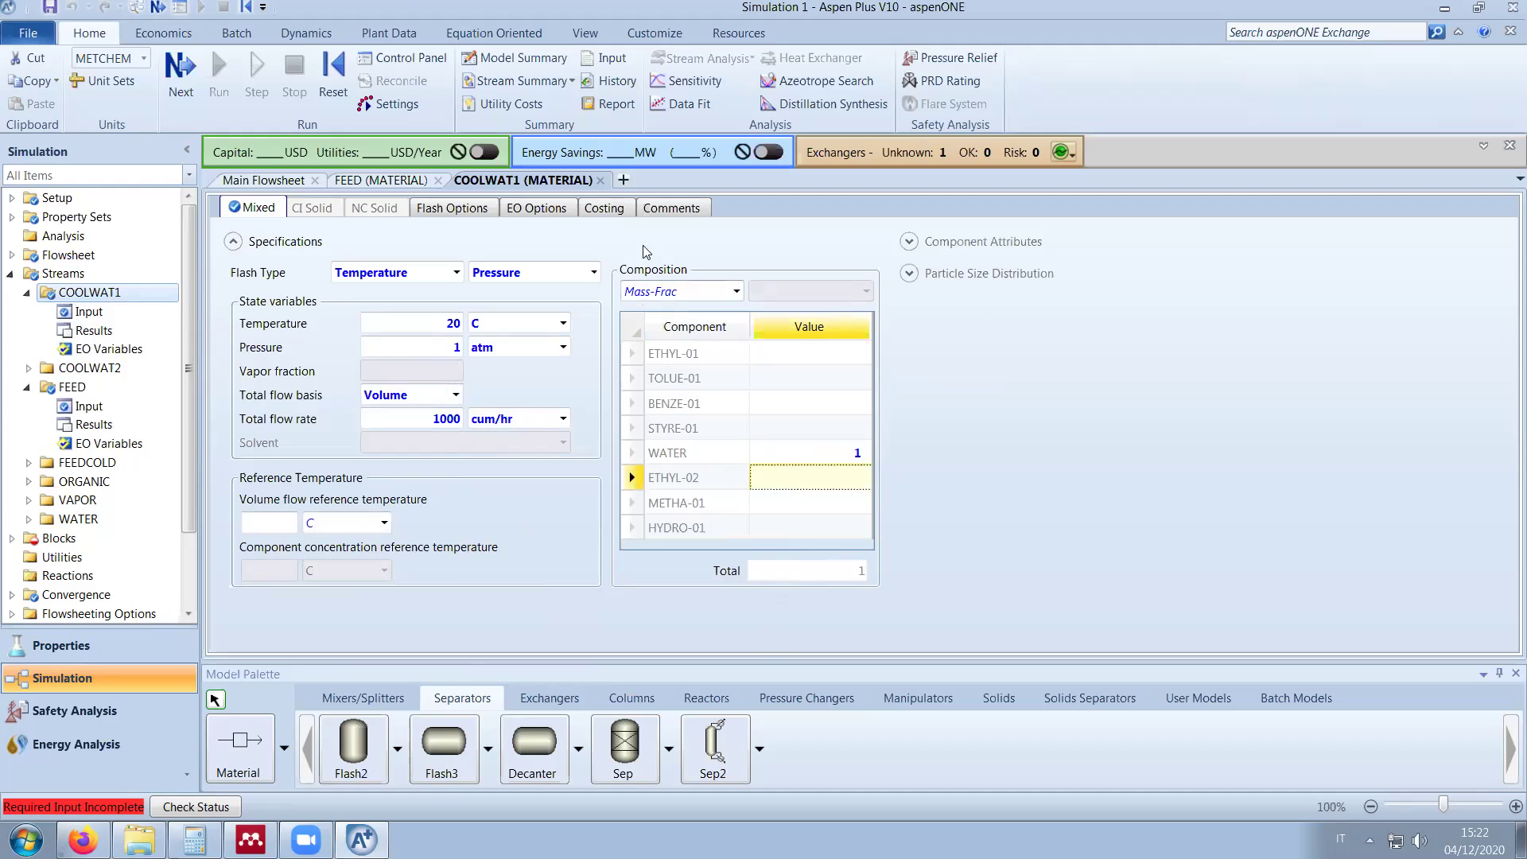
click(602, 181)
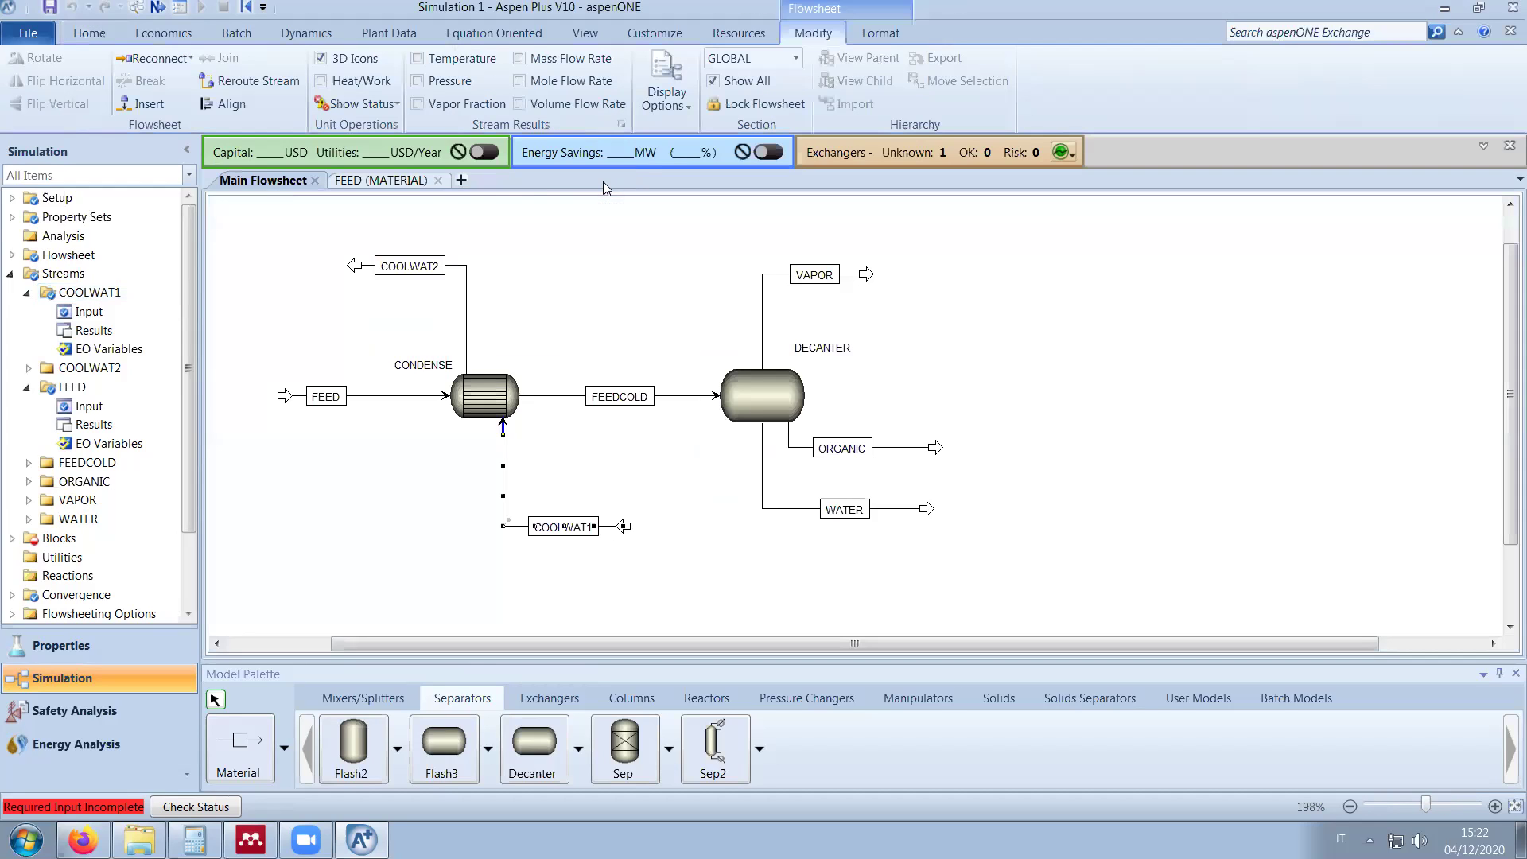
click(437, 181)
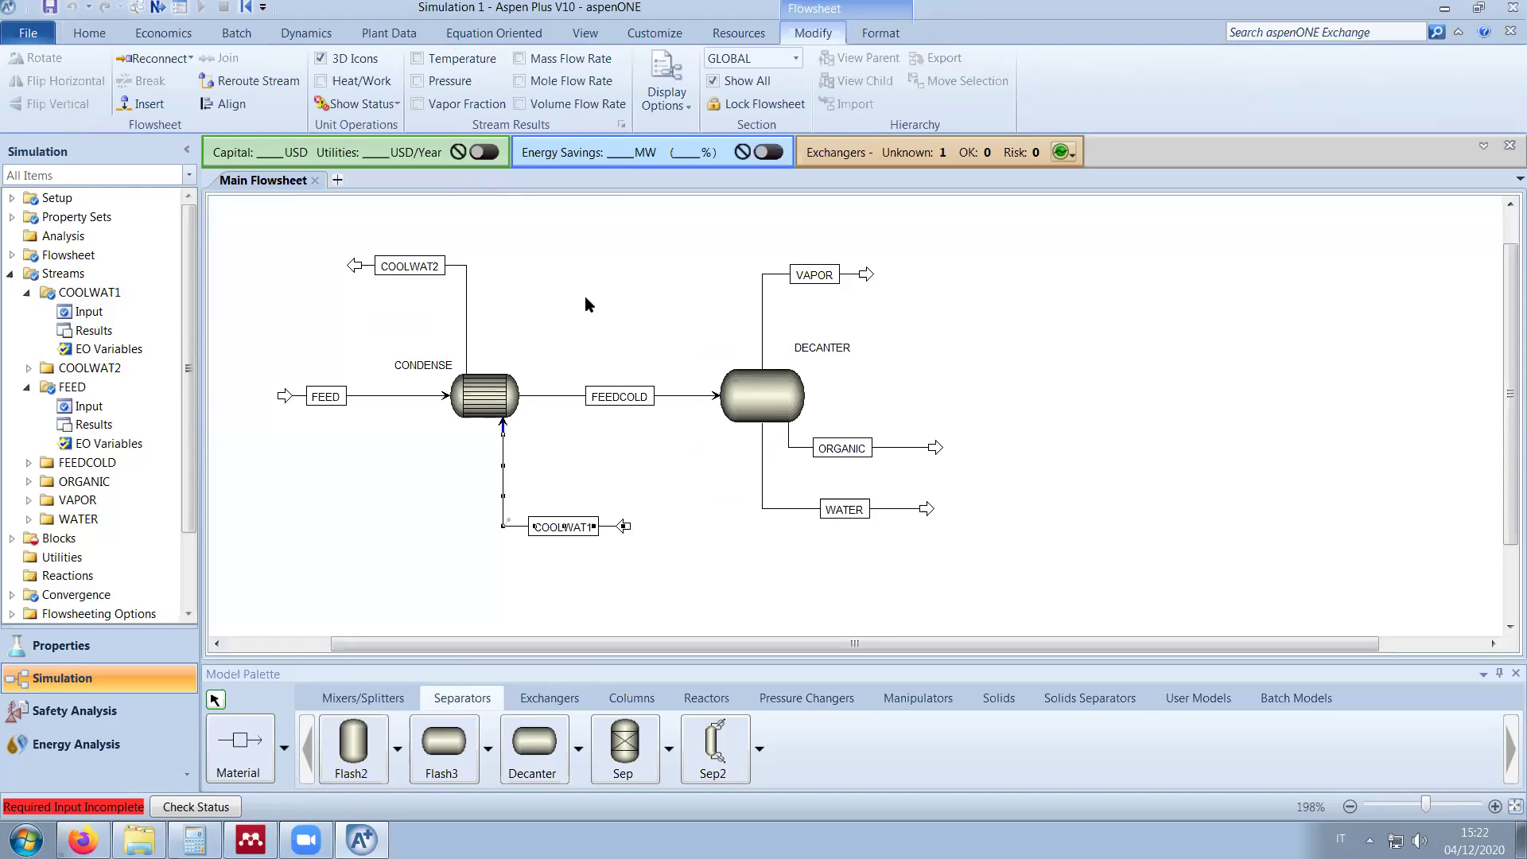
click(598, 480)
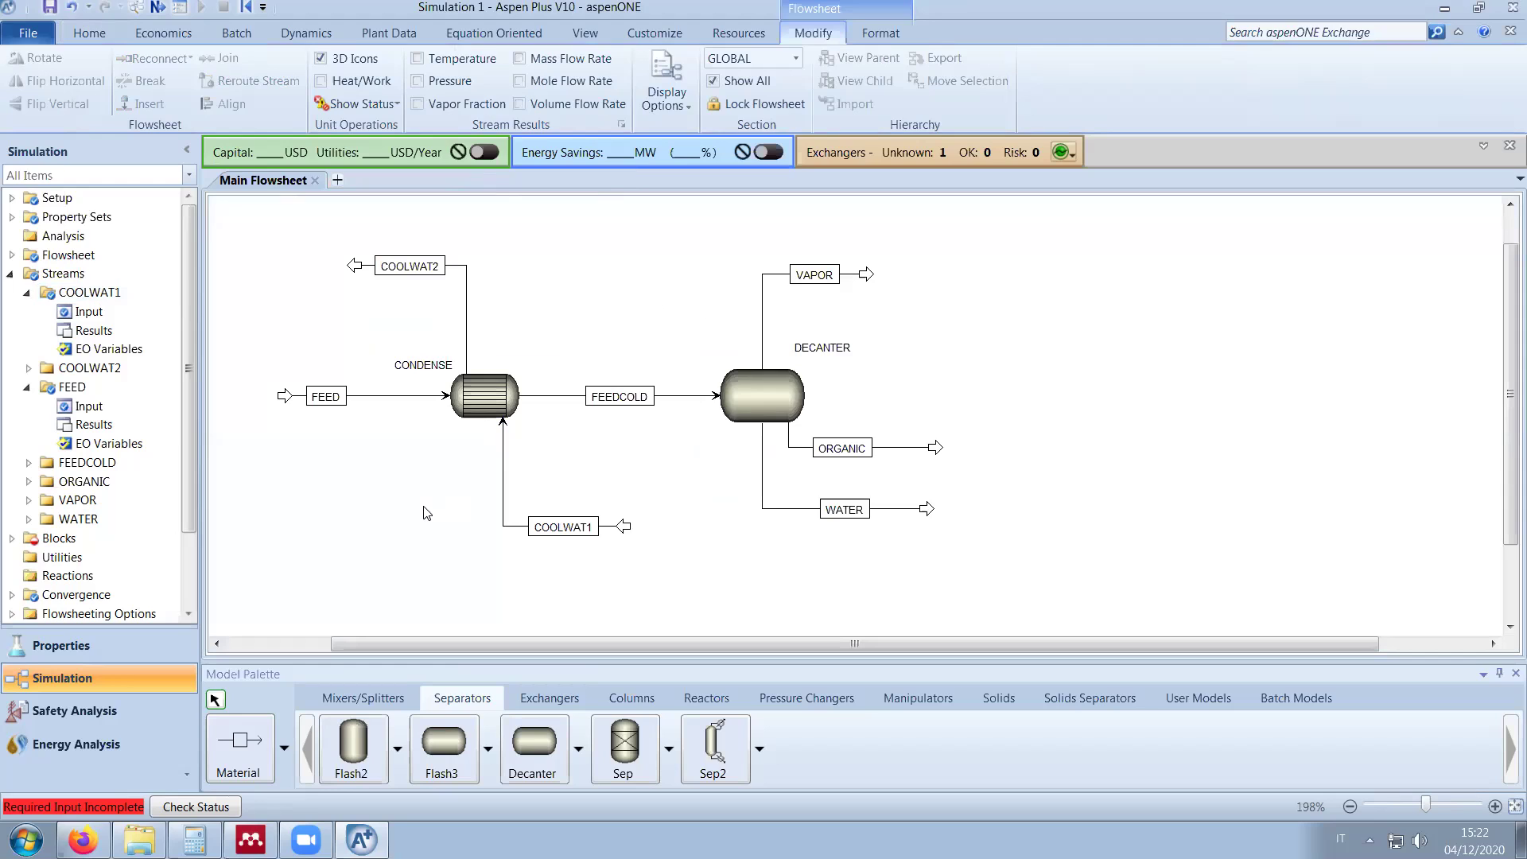
Step: Open the CONDENSE heat exchanger and specify a hot stream outlet temperature of 40 C
click(509, 410)
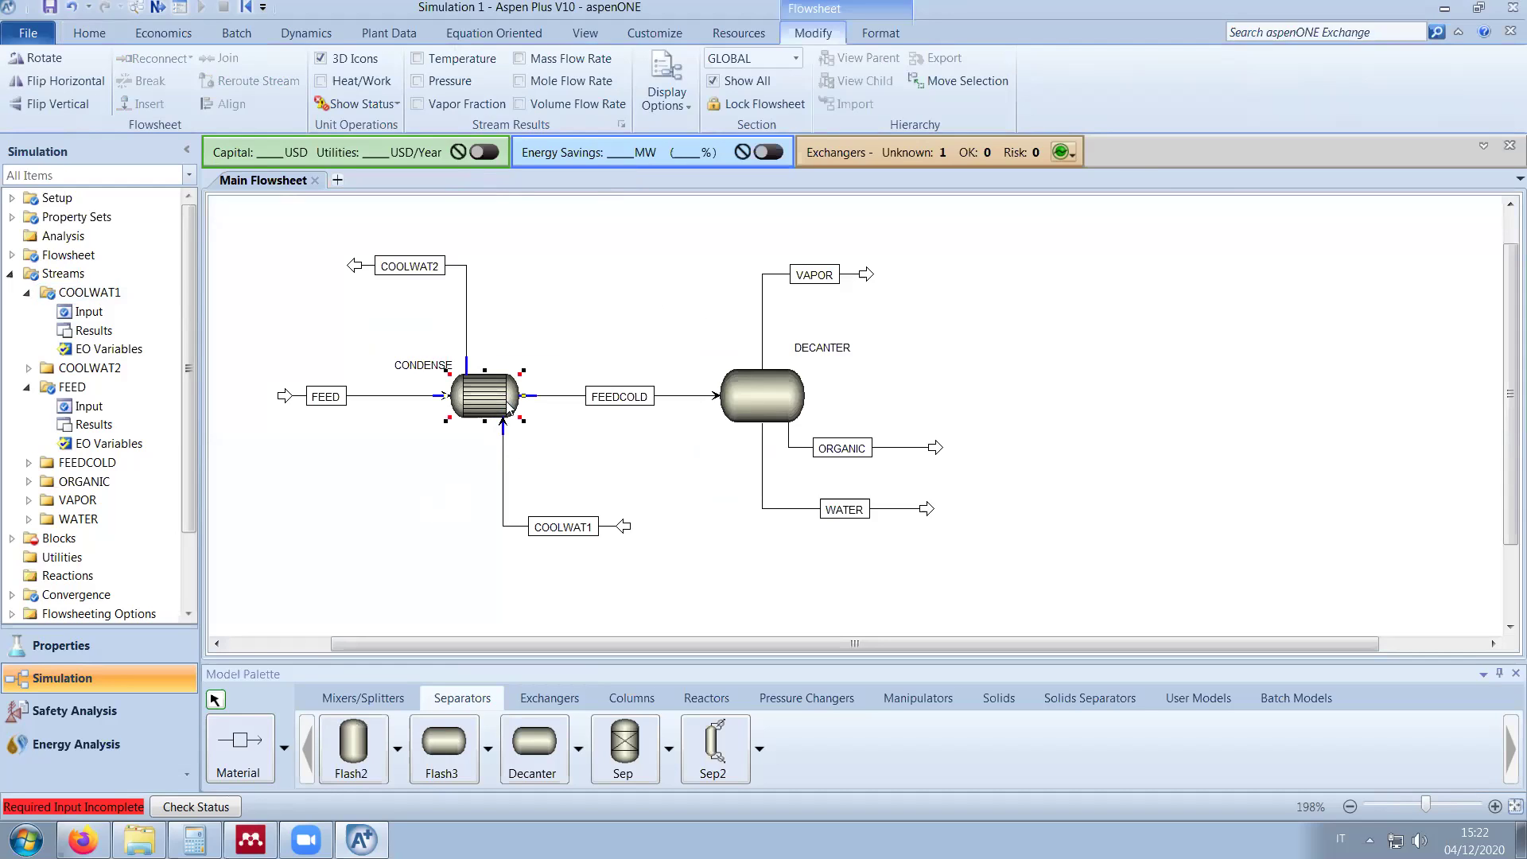
double_click(507, 411)
click(486, 482)
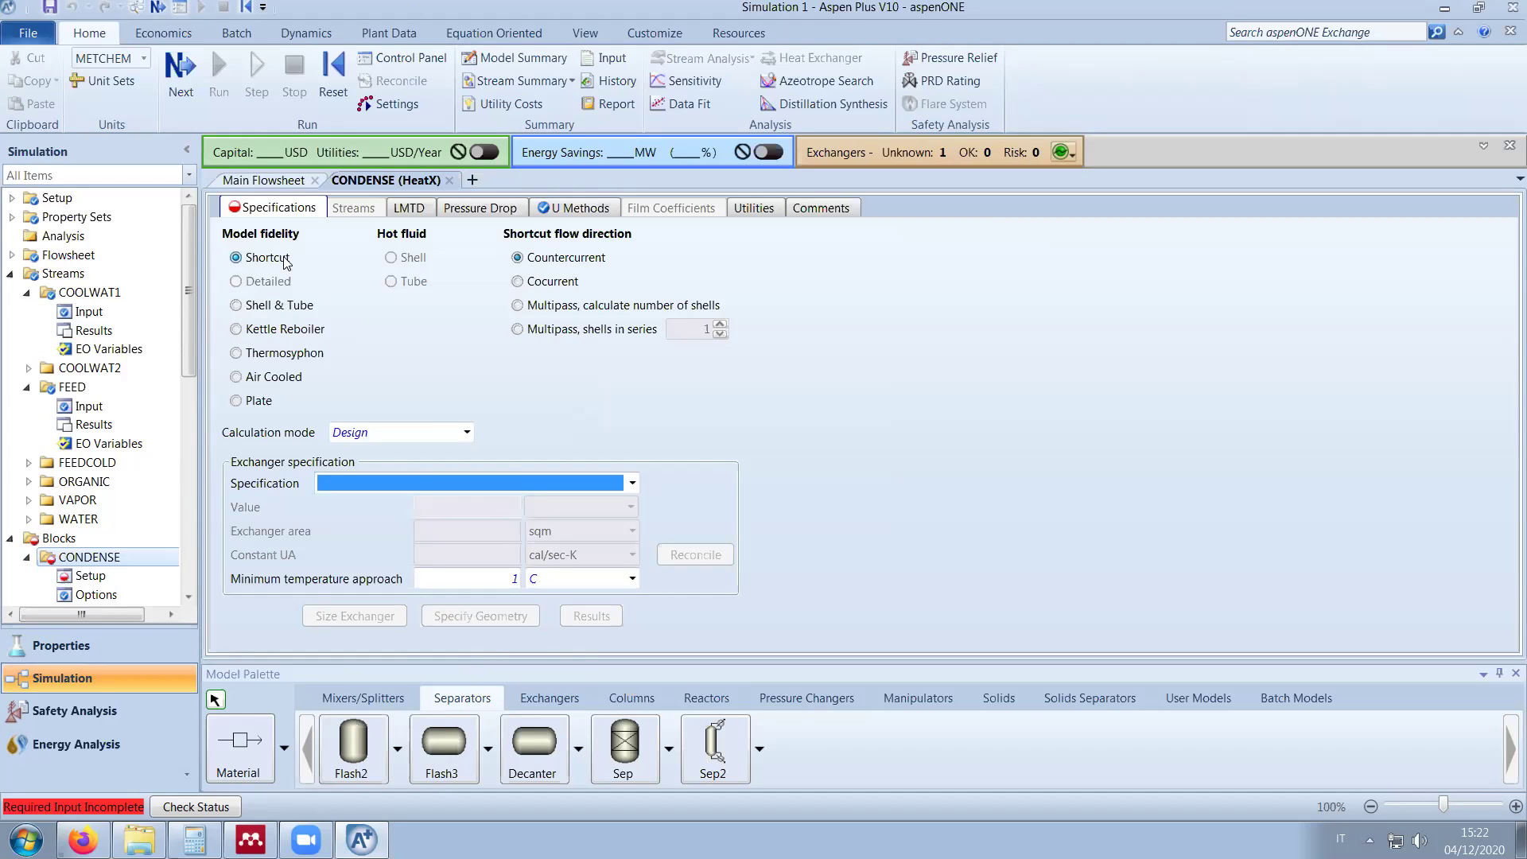
click(414, 488)
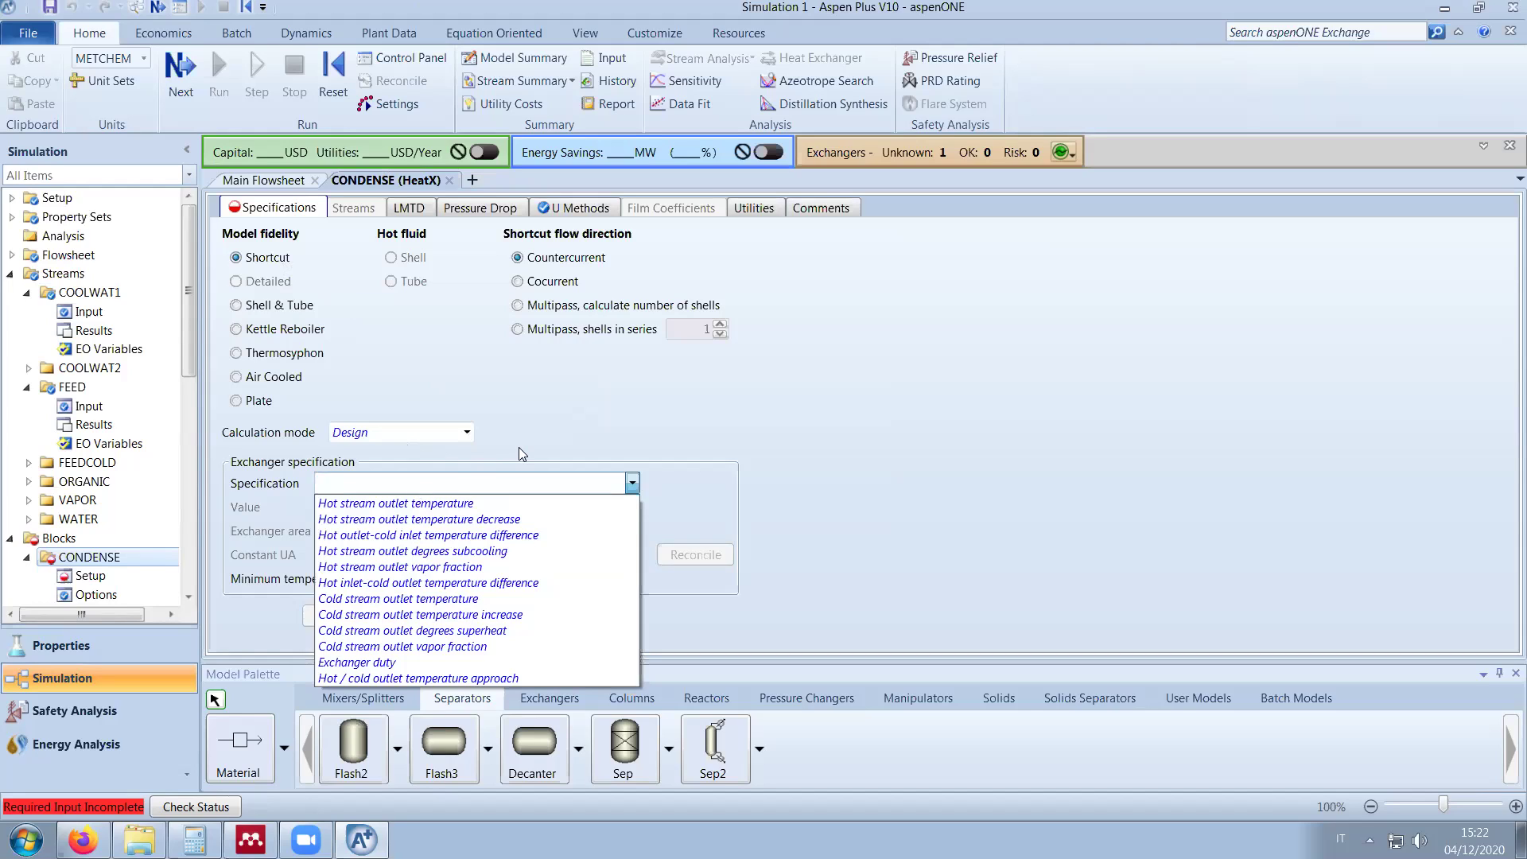
click(462, 503)
click(461, 512)
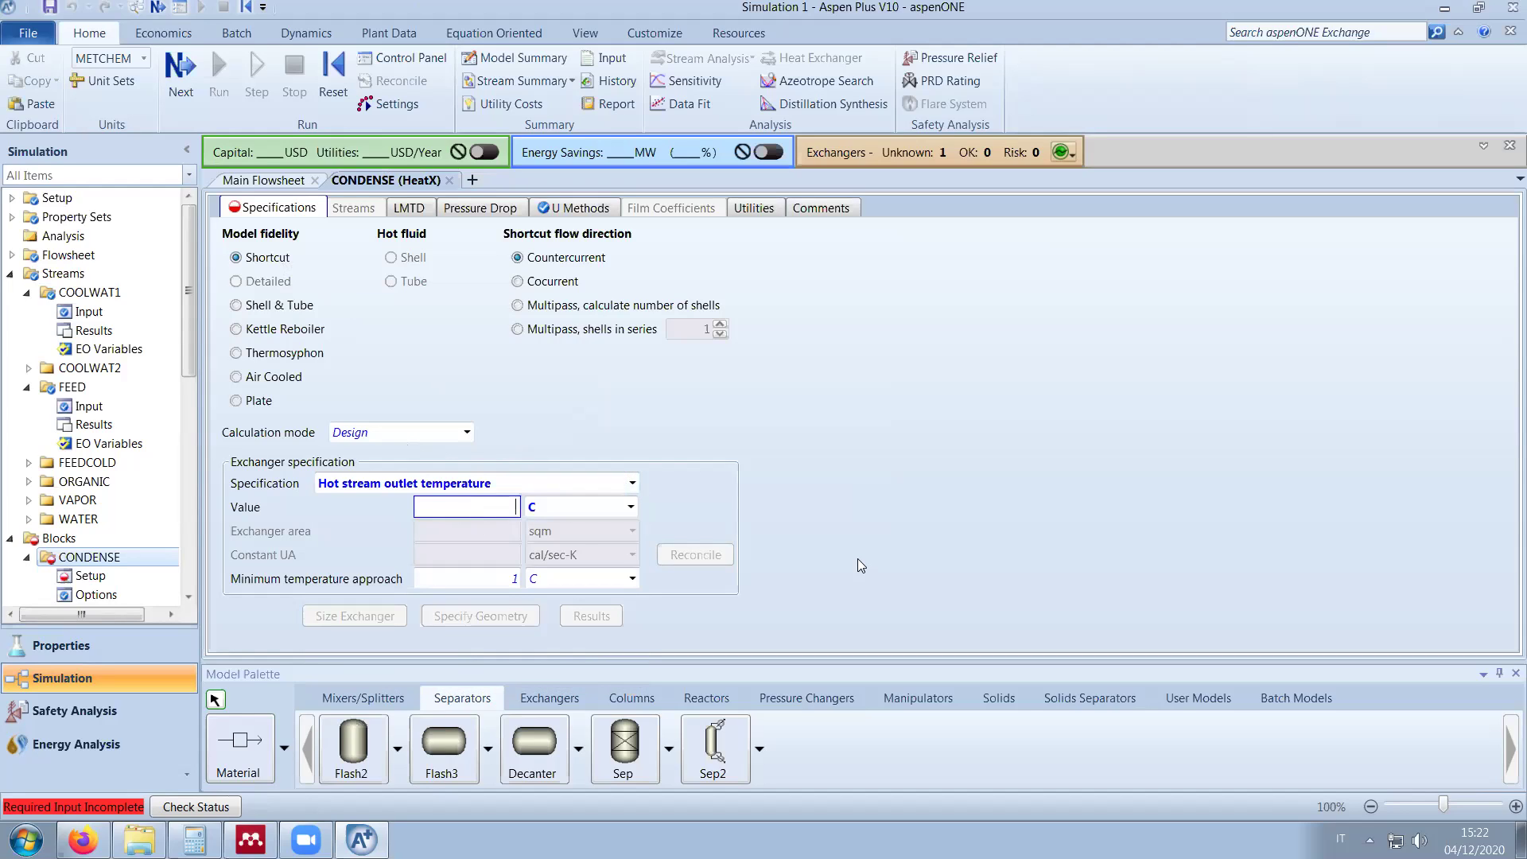
text(40)
Step: Review CONDENSE's property methods in its block options, and set its hot-side valid phases to Vapor-Liquid-Liquid
drag(189, 336, 192, 408)
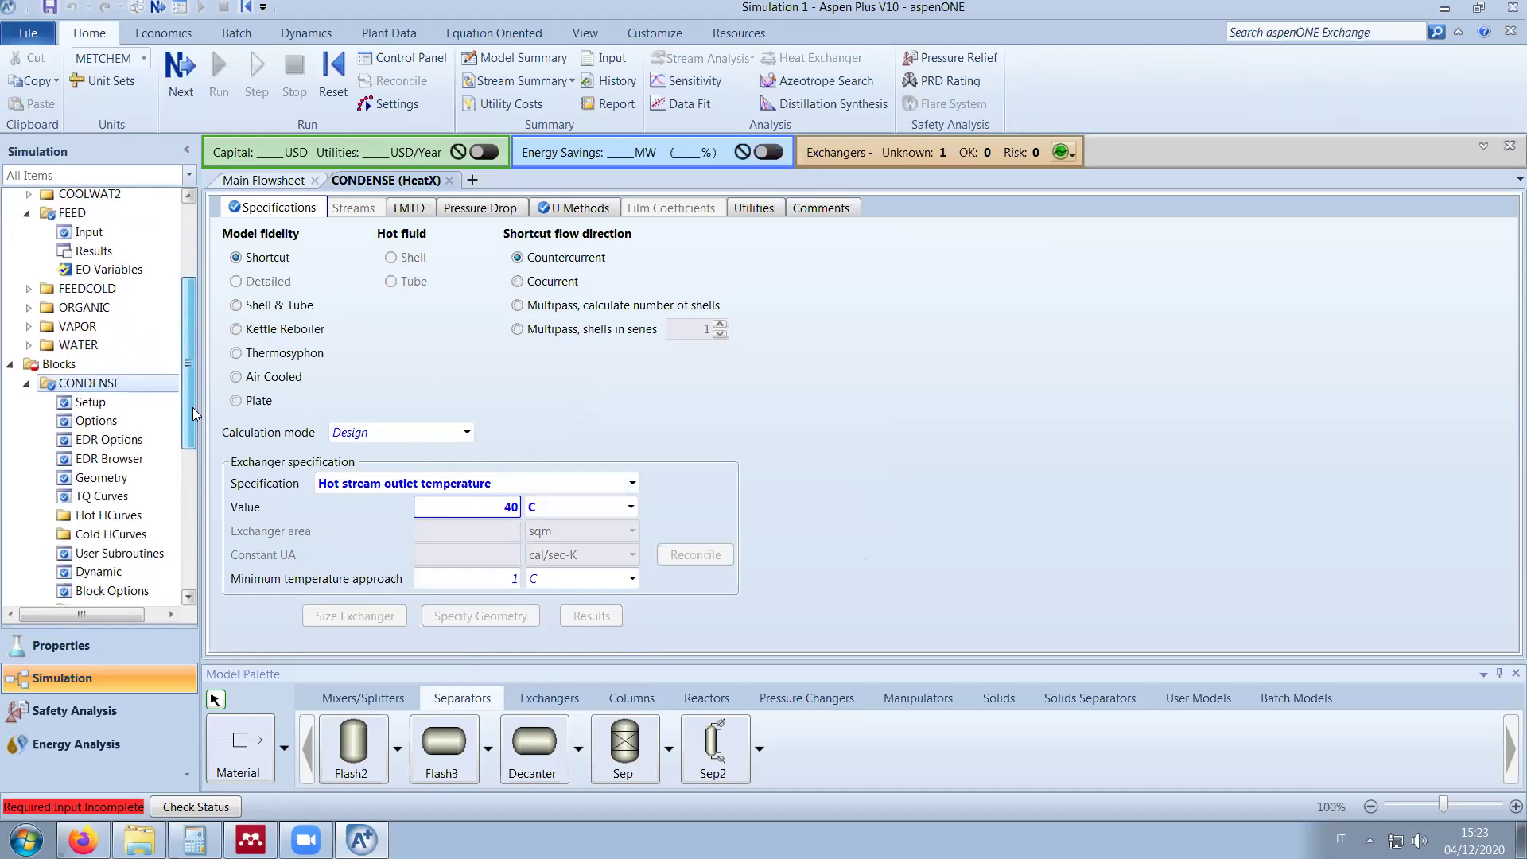
drag(193, 410, 196, 426)
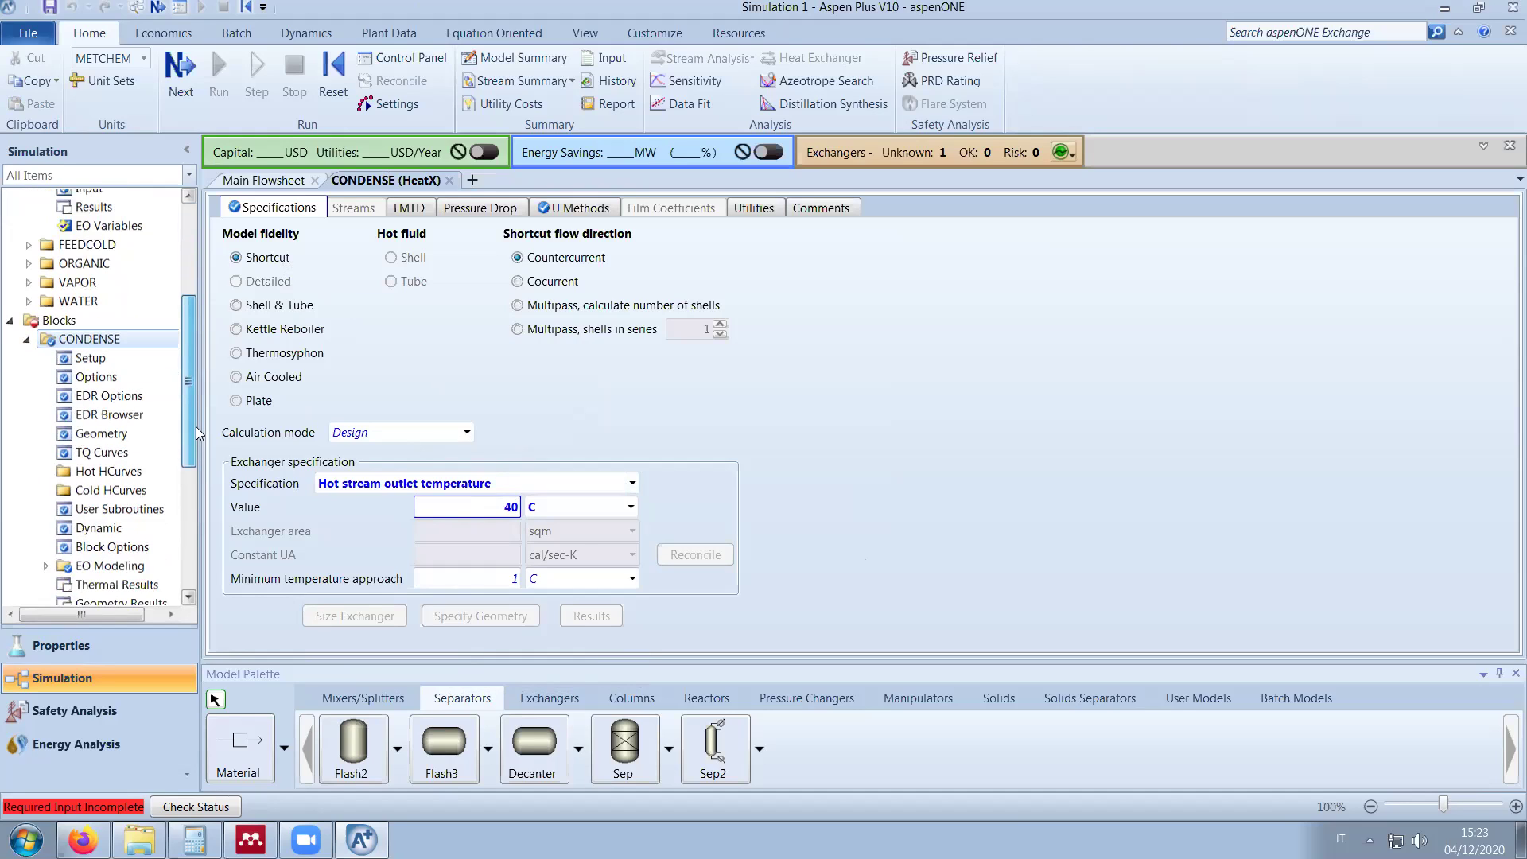
click(164, 547)
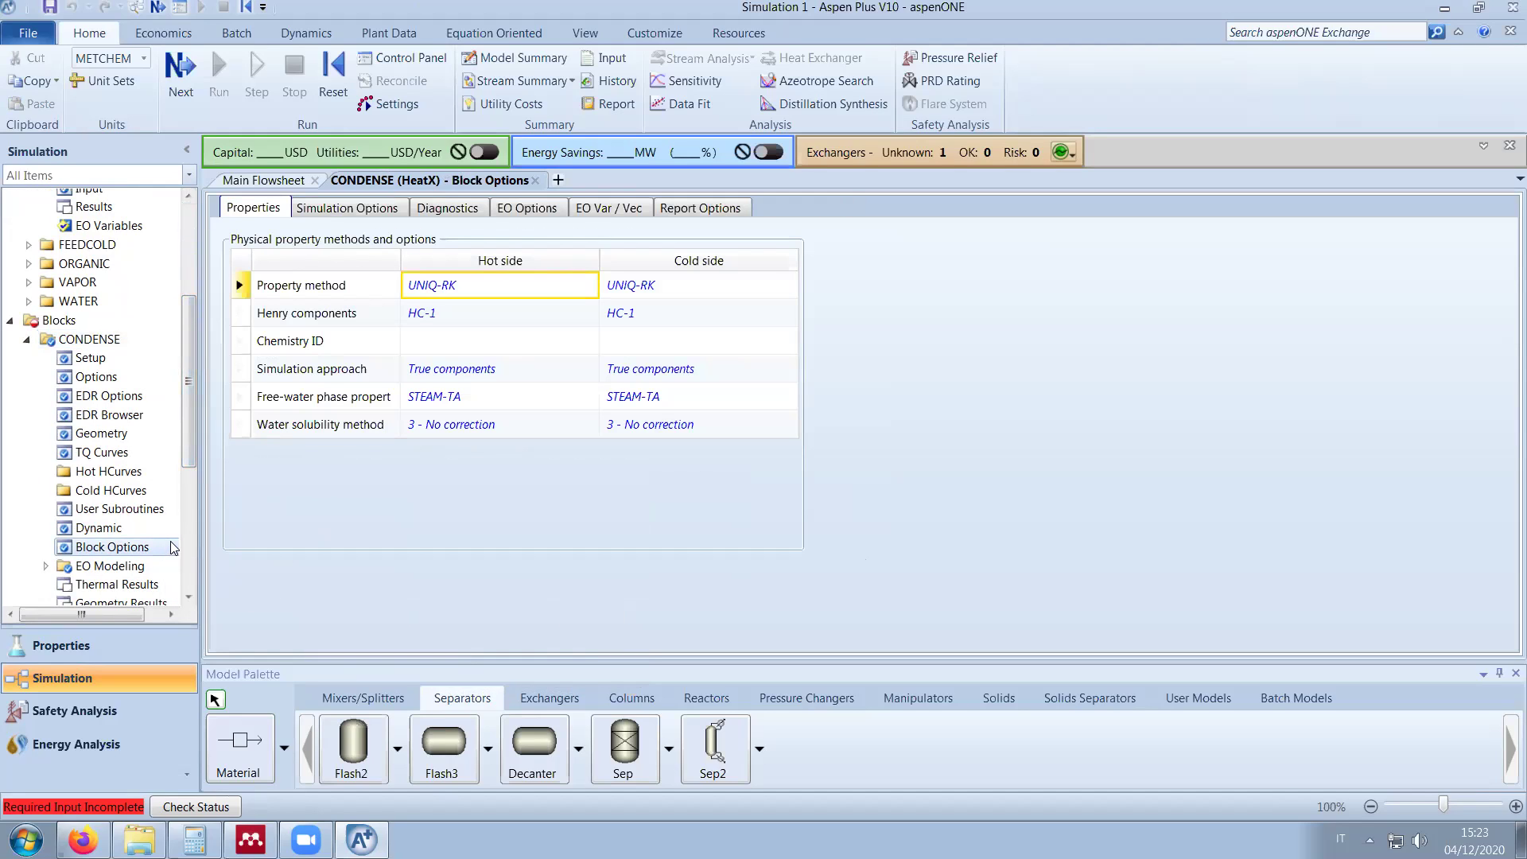
click(553, 348)
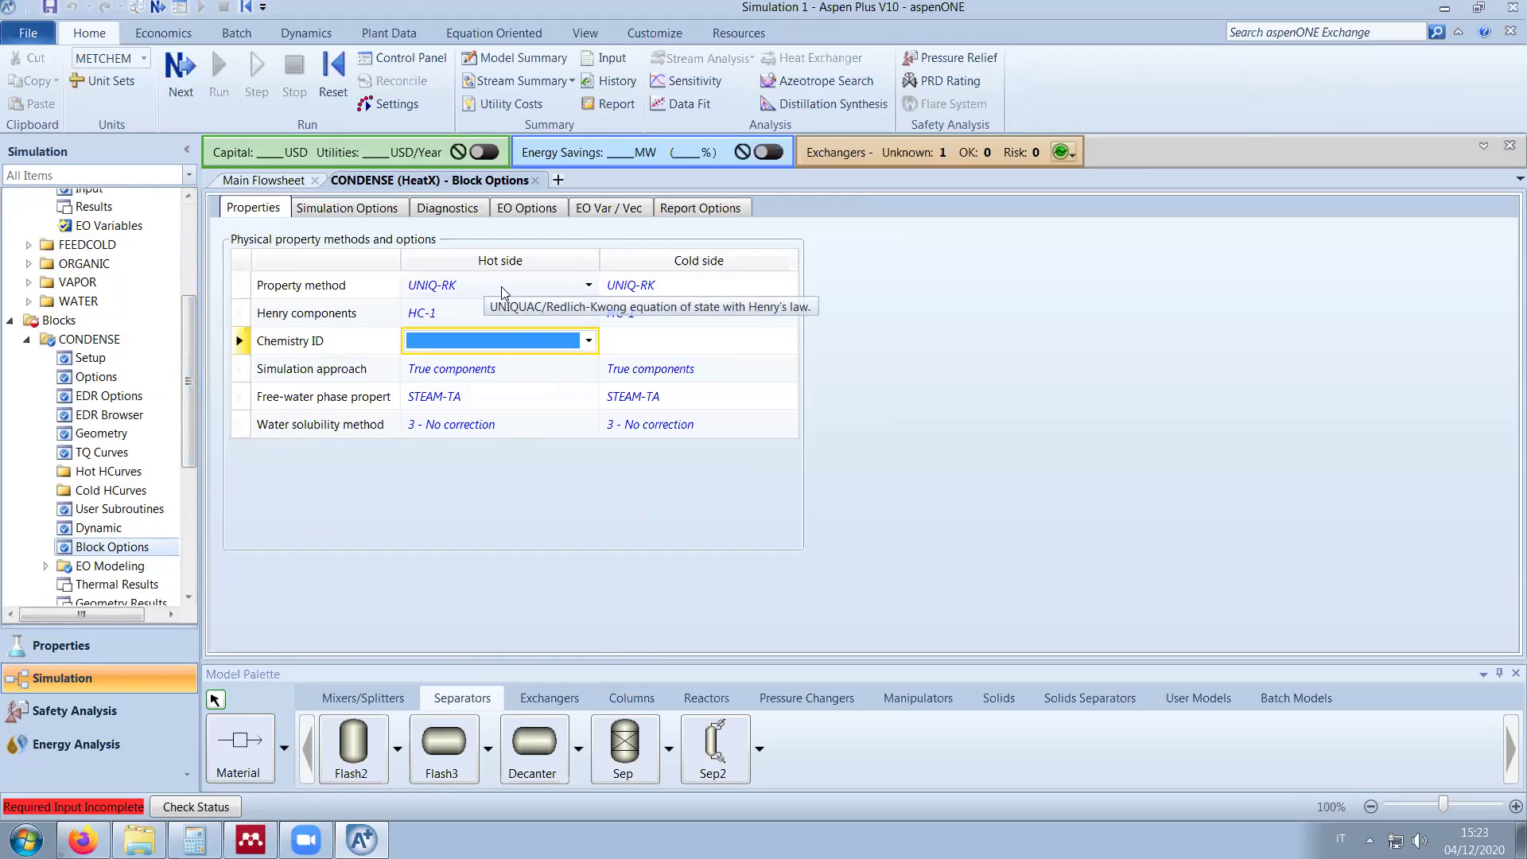
click(295, 209)
click(285, 209)
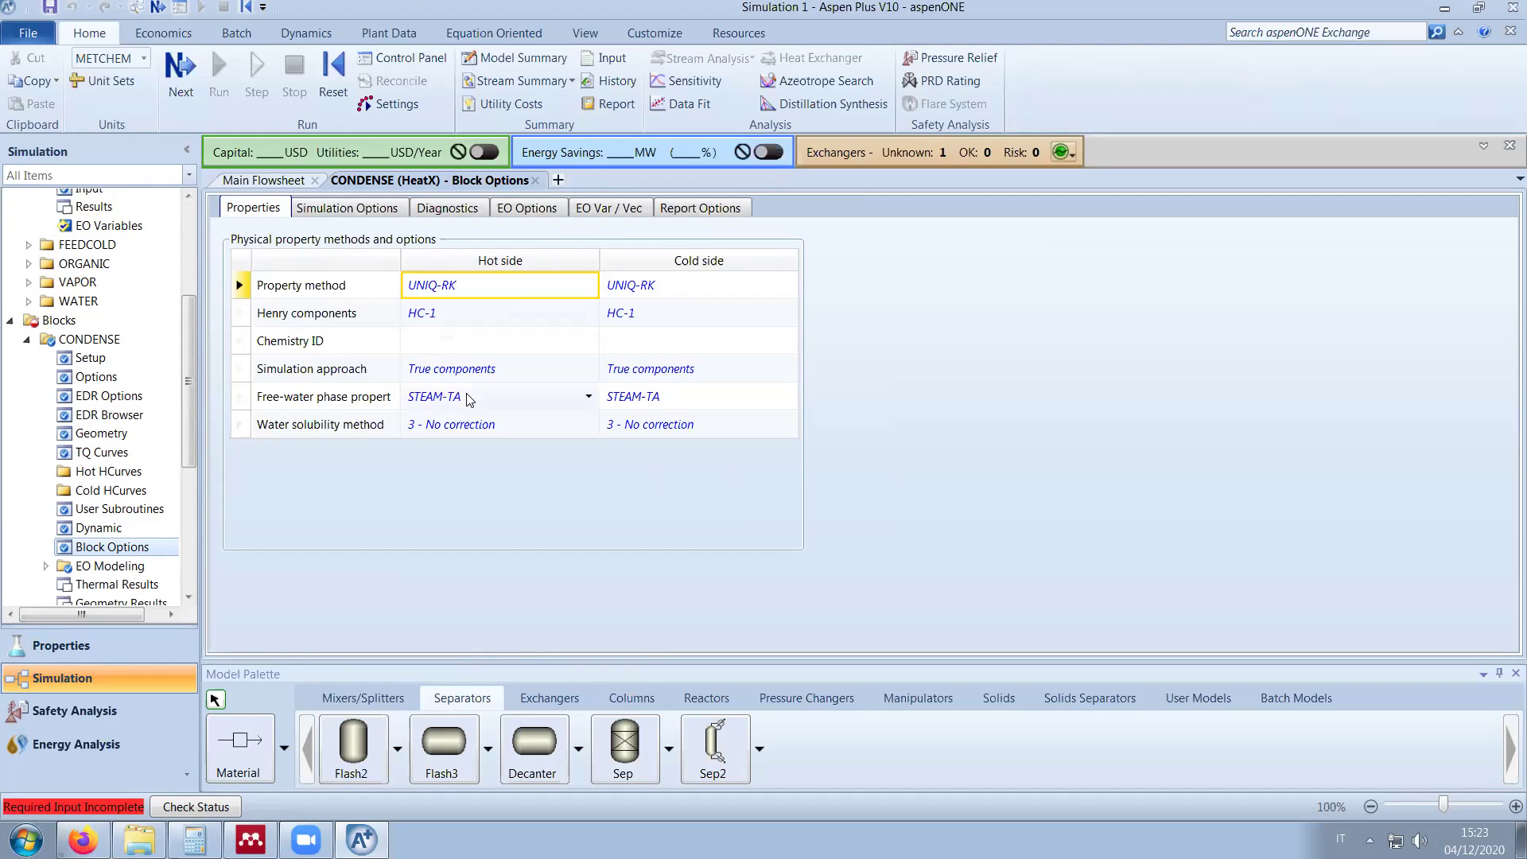
click(116, 377)
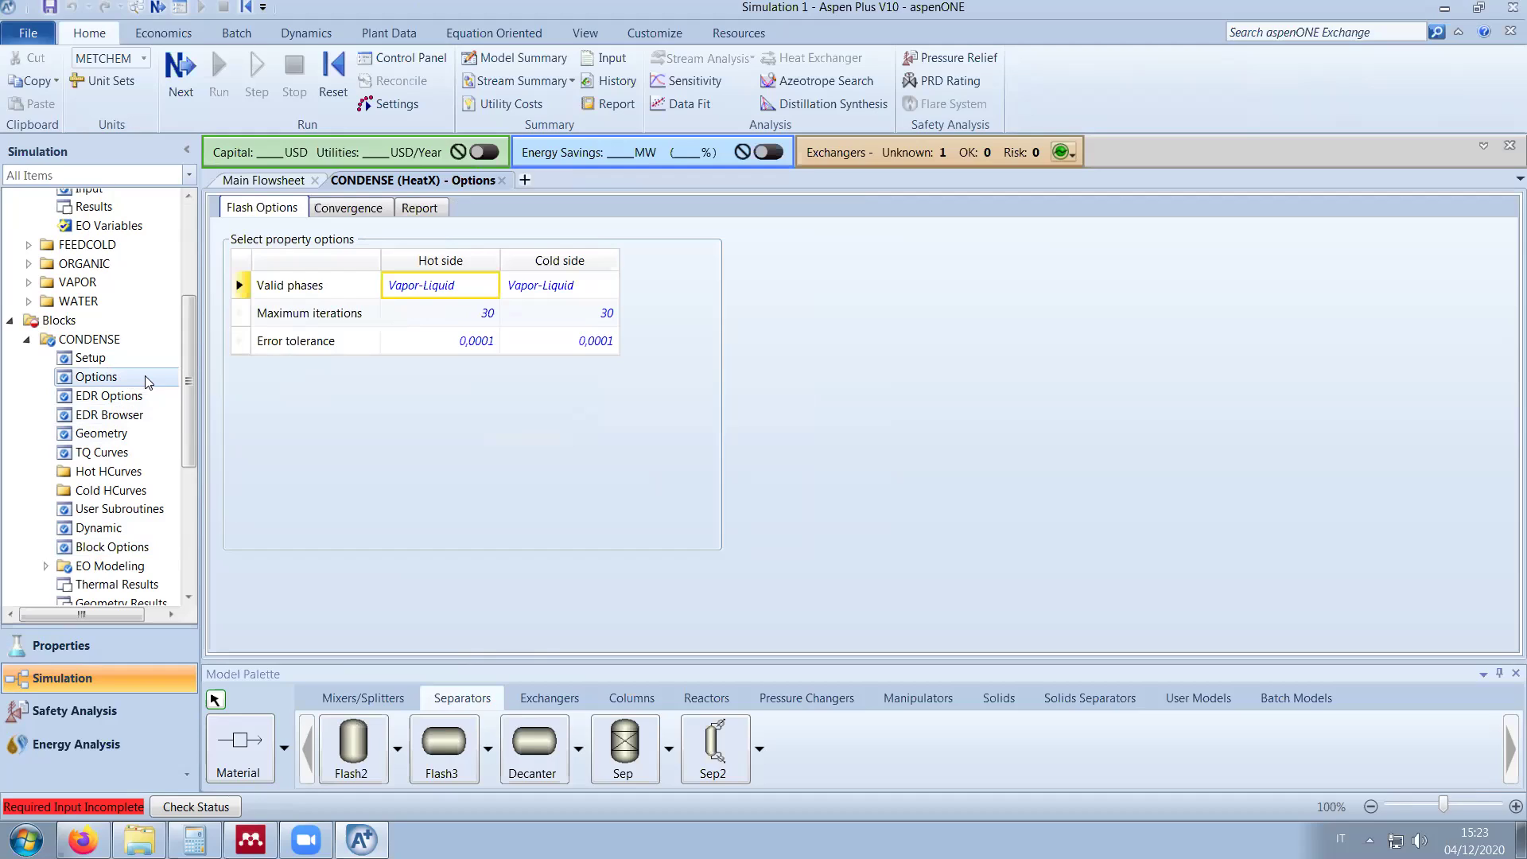
click(422, 294)
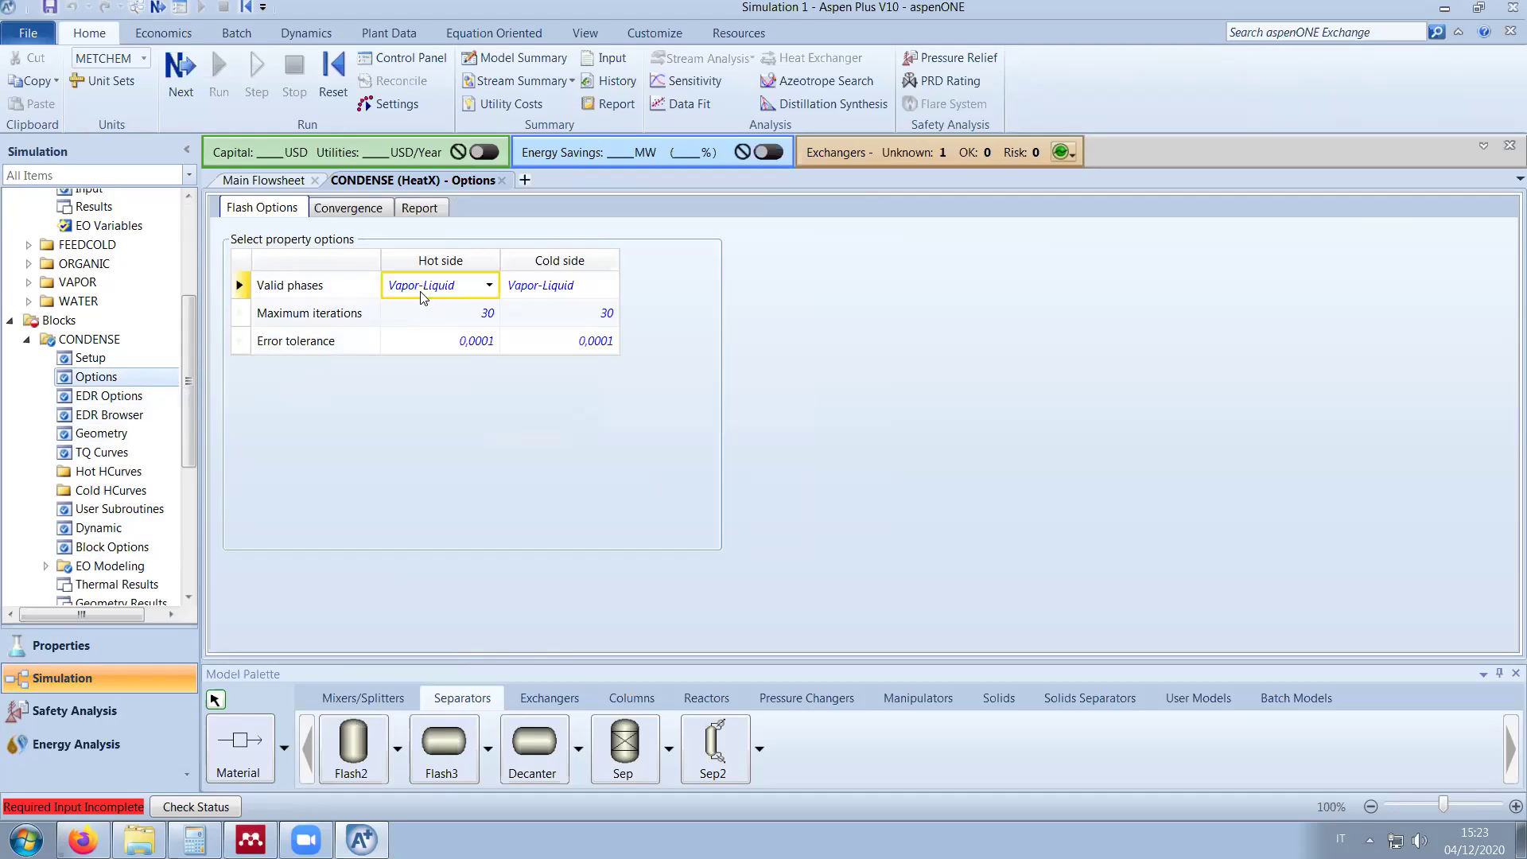
click(489, 287)
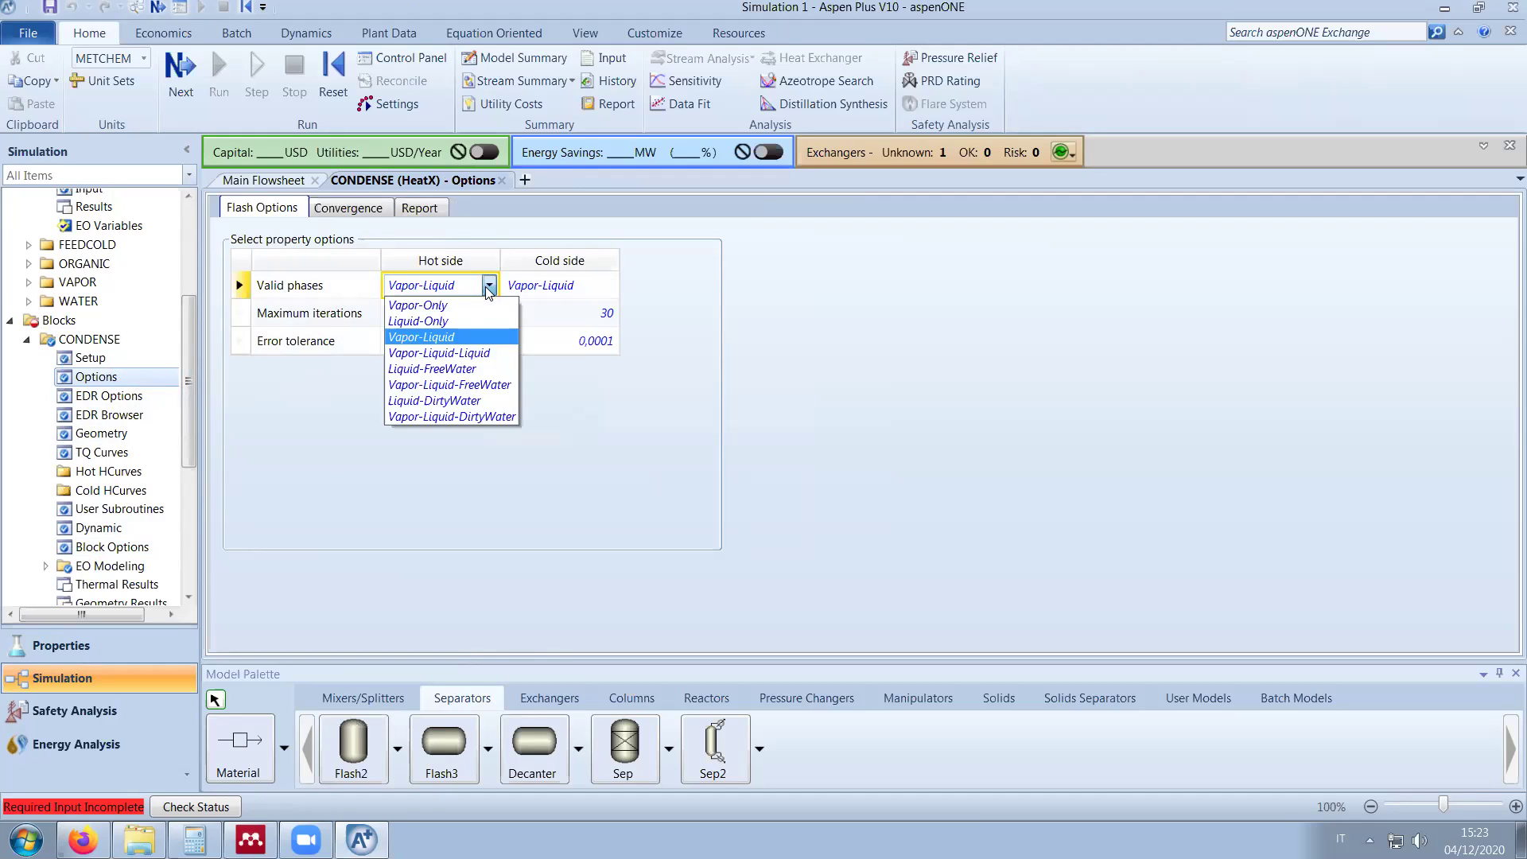
click(439, 352)
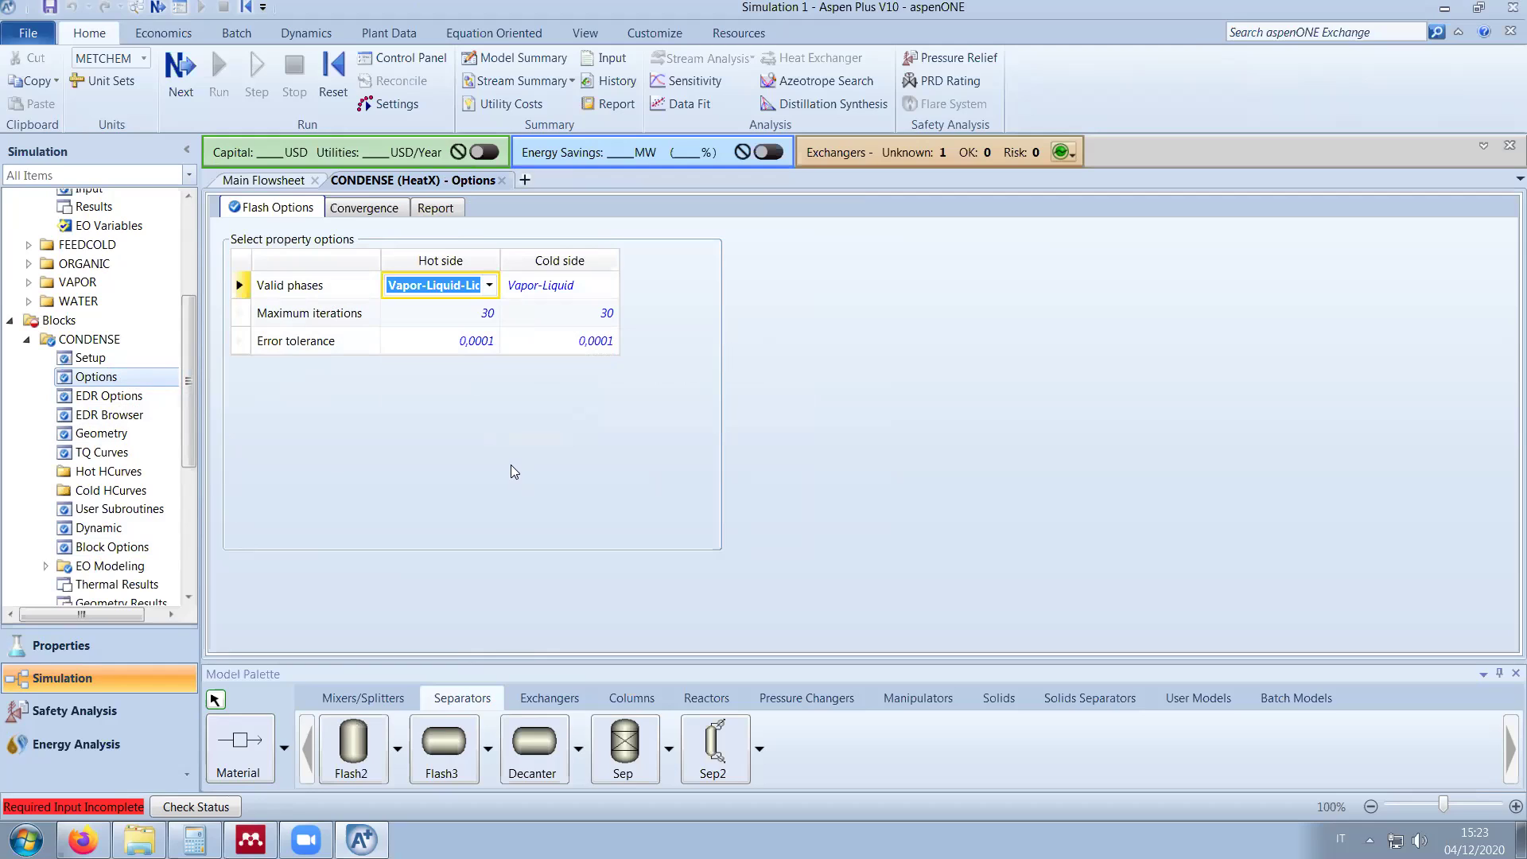
Step: Specify the DECANTER block with flash type Pressure and Duty, a pressure of 1,2 bar and a duty of 0 Gcal/hr
drag(196, 448, 193, 559)
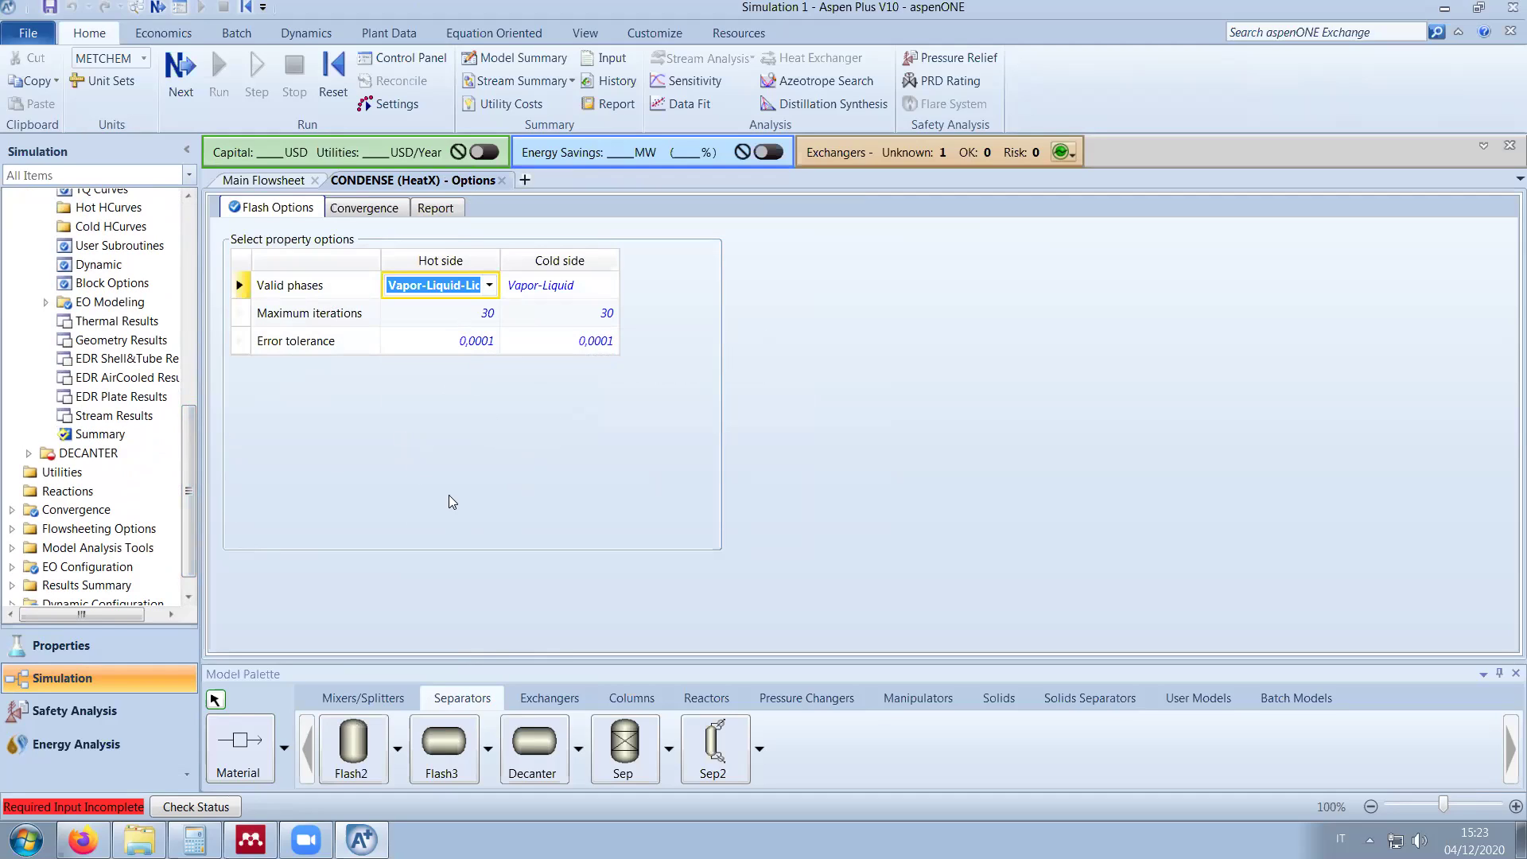
double_click(76, 458)
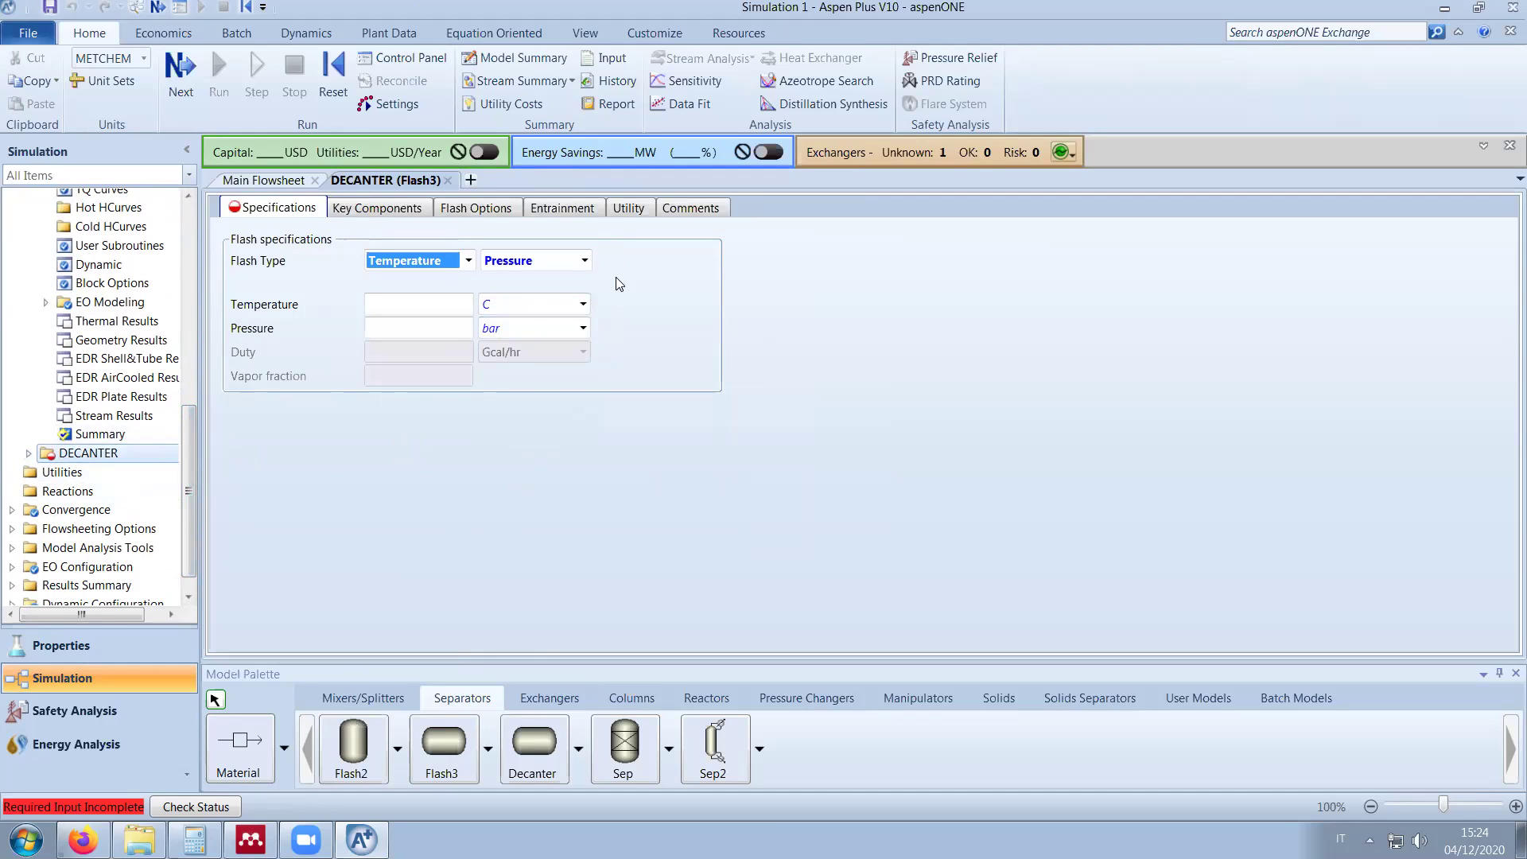
click(467, 261)
click(438, 295)
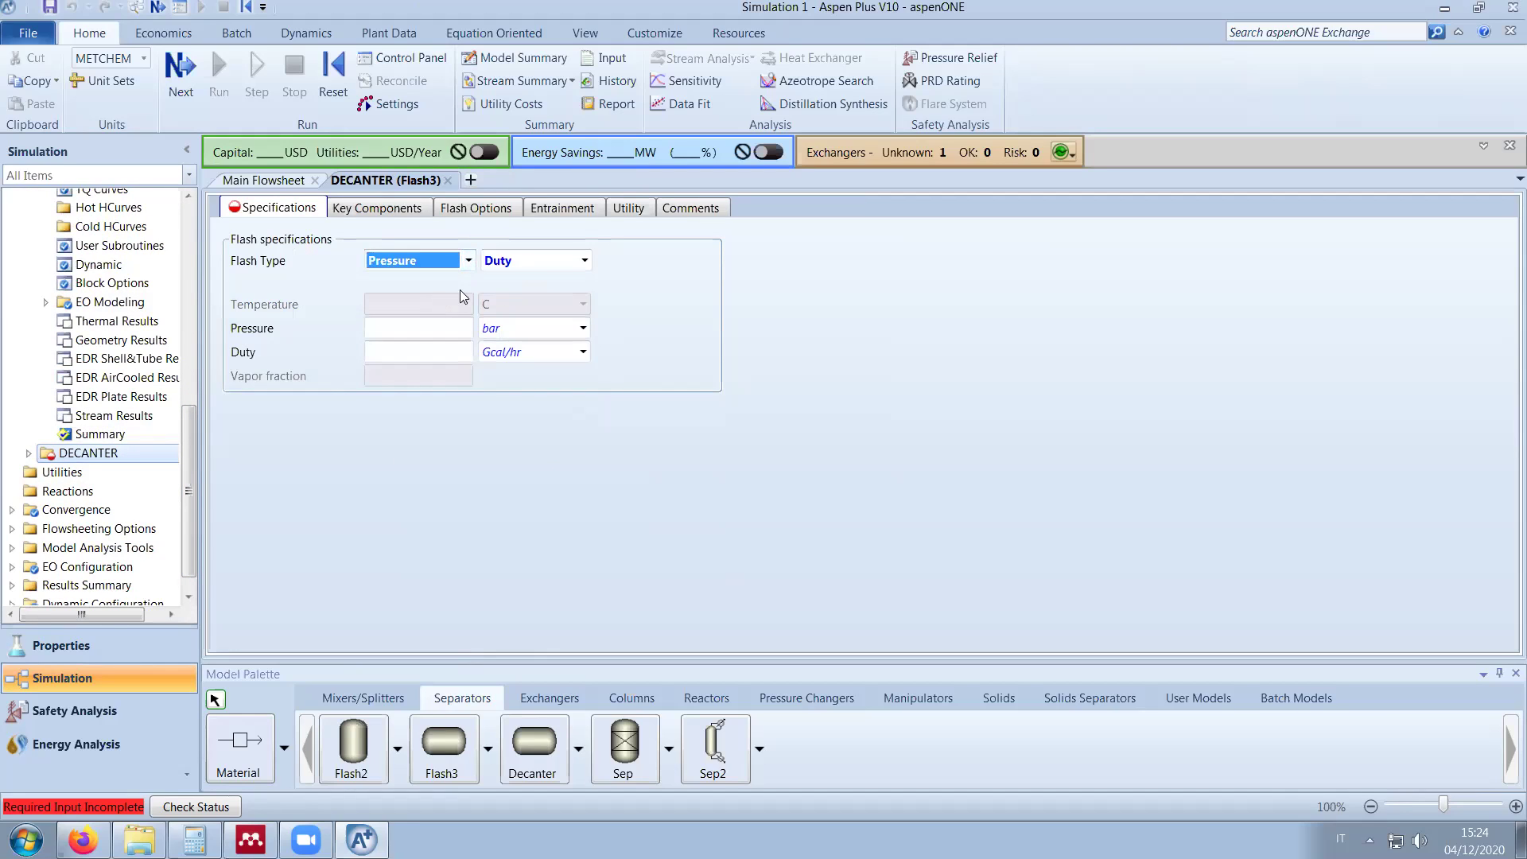
click(434, 329)
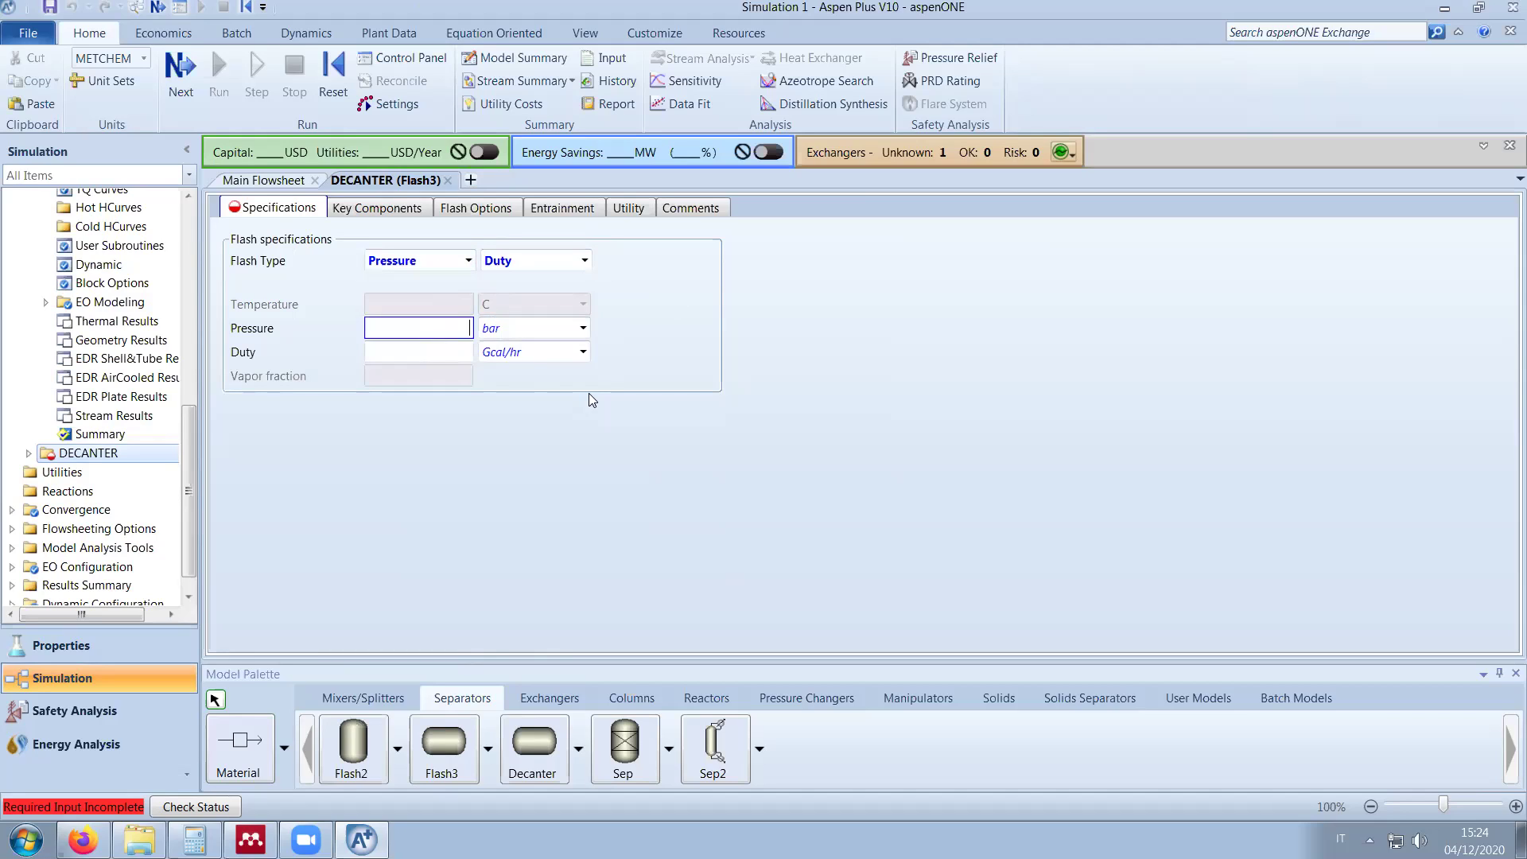
text(1,2)
click(430, 351)
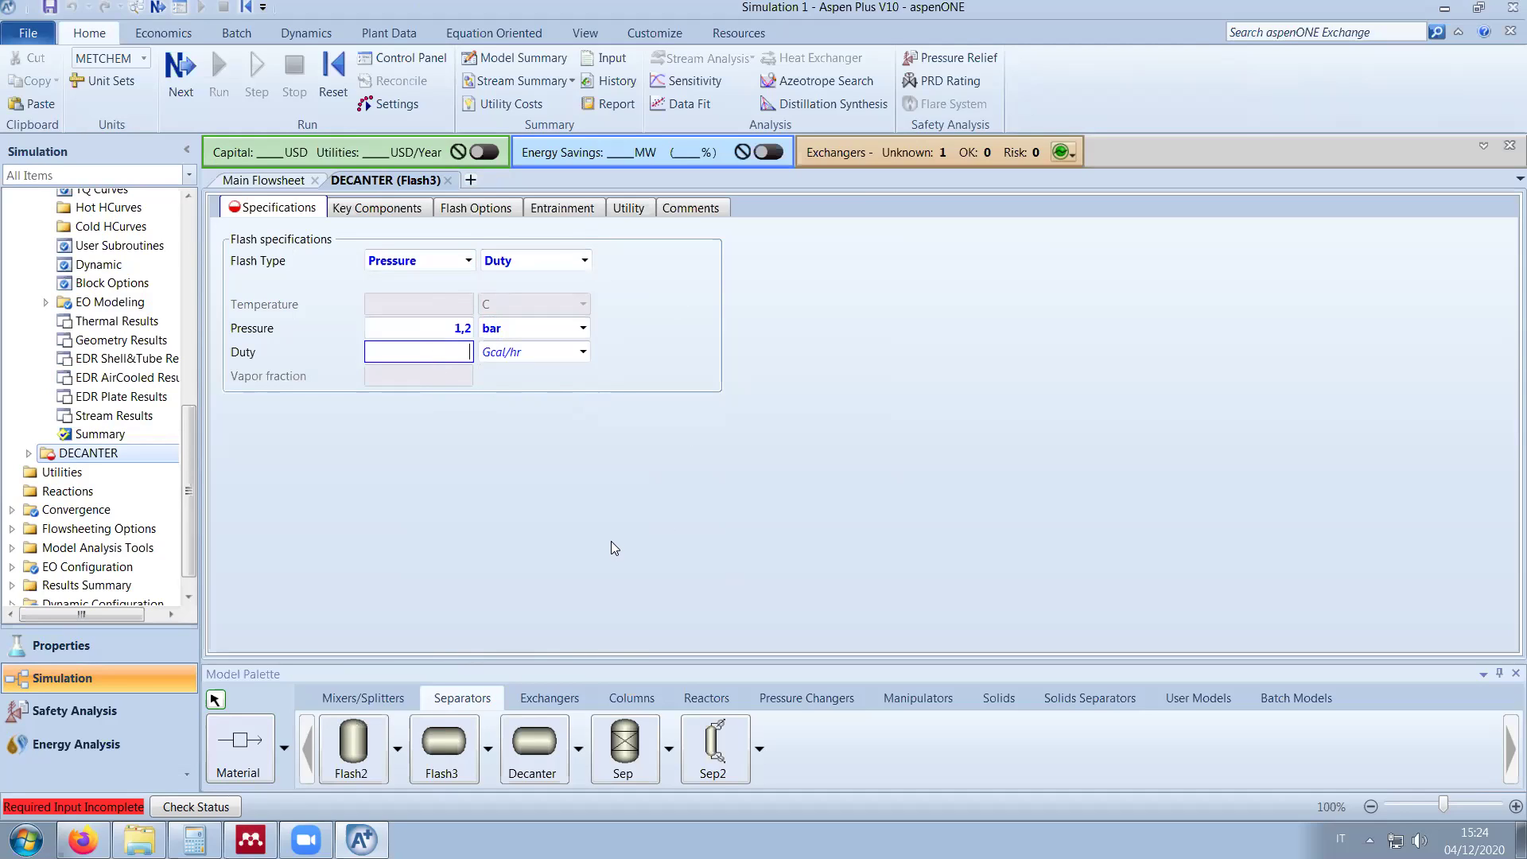
text(0)
key(Return)
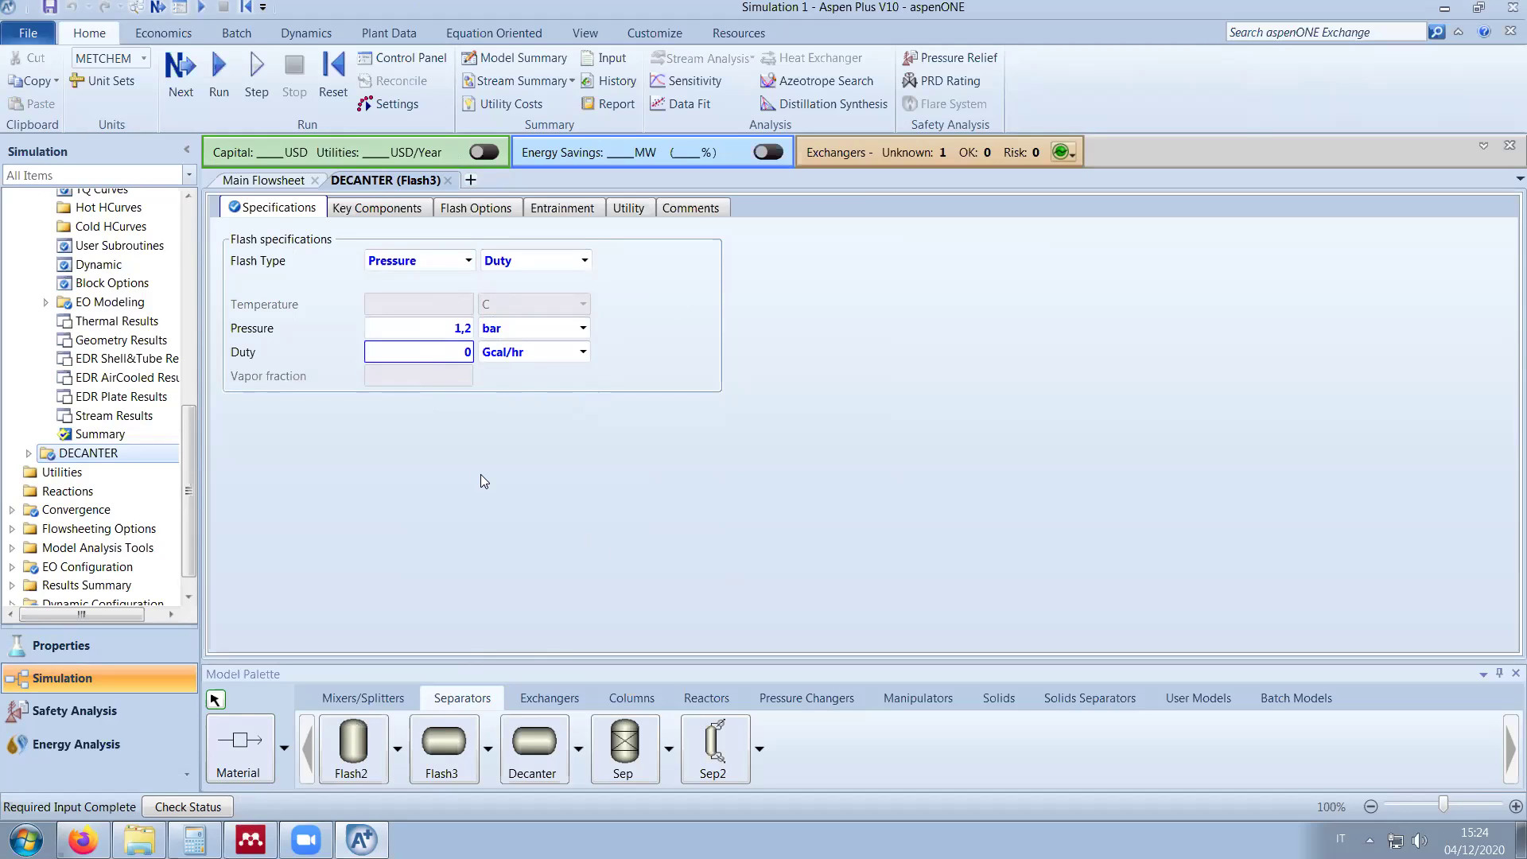
Step: Set WATER as DECANTER's key component in the second liquid phase, and check the property methods in its block options
click(29, 453)
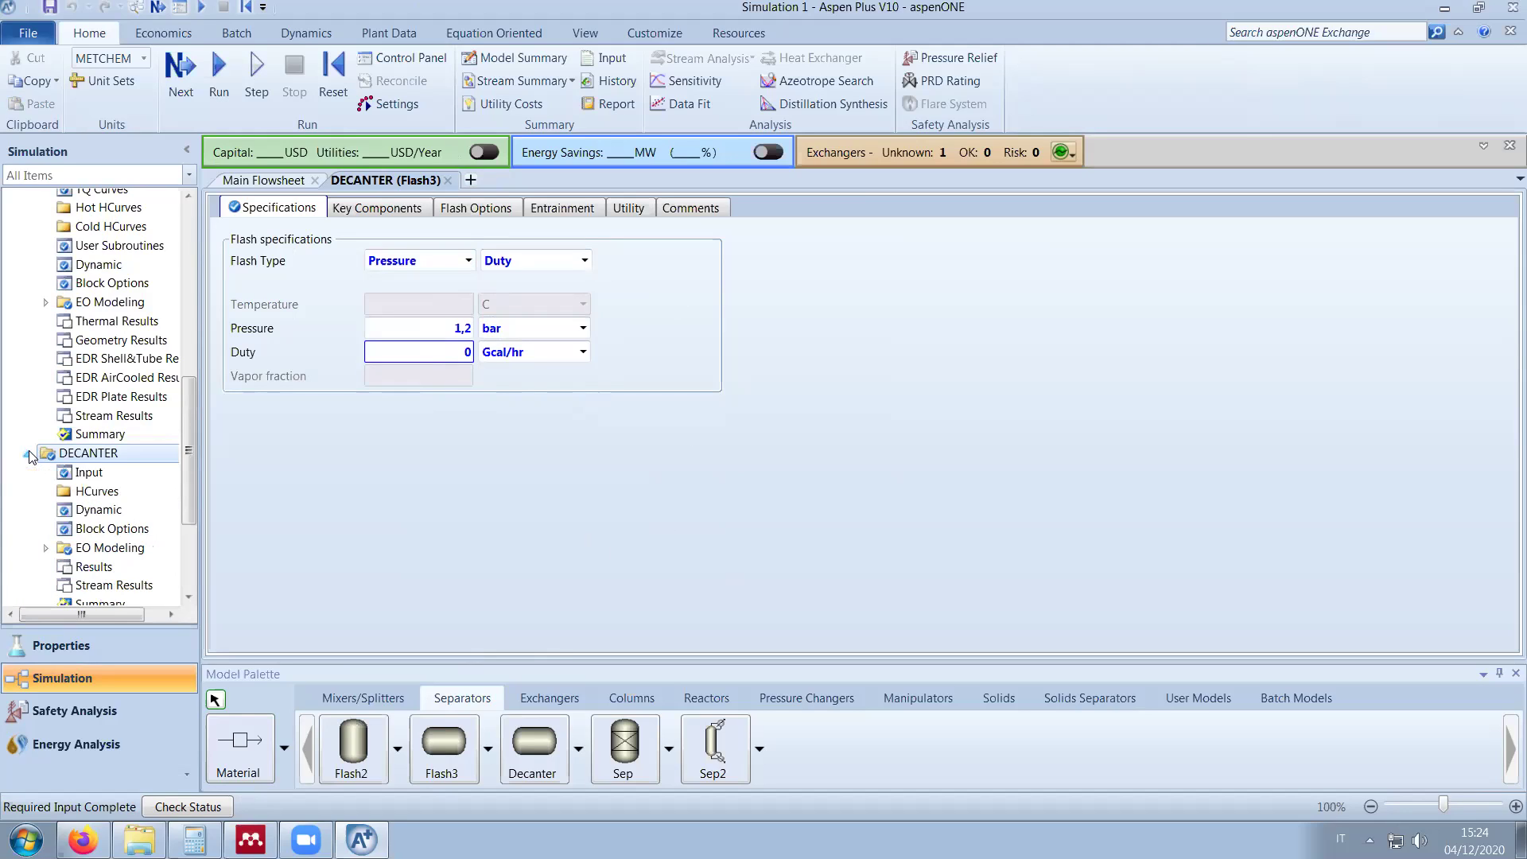
click(378, 207)
click(406, 259)
click(417, 261)
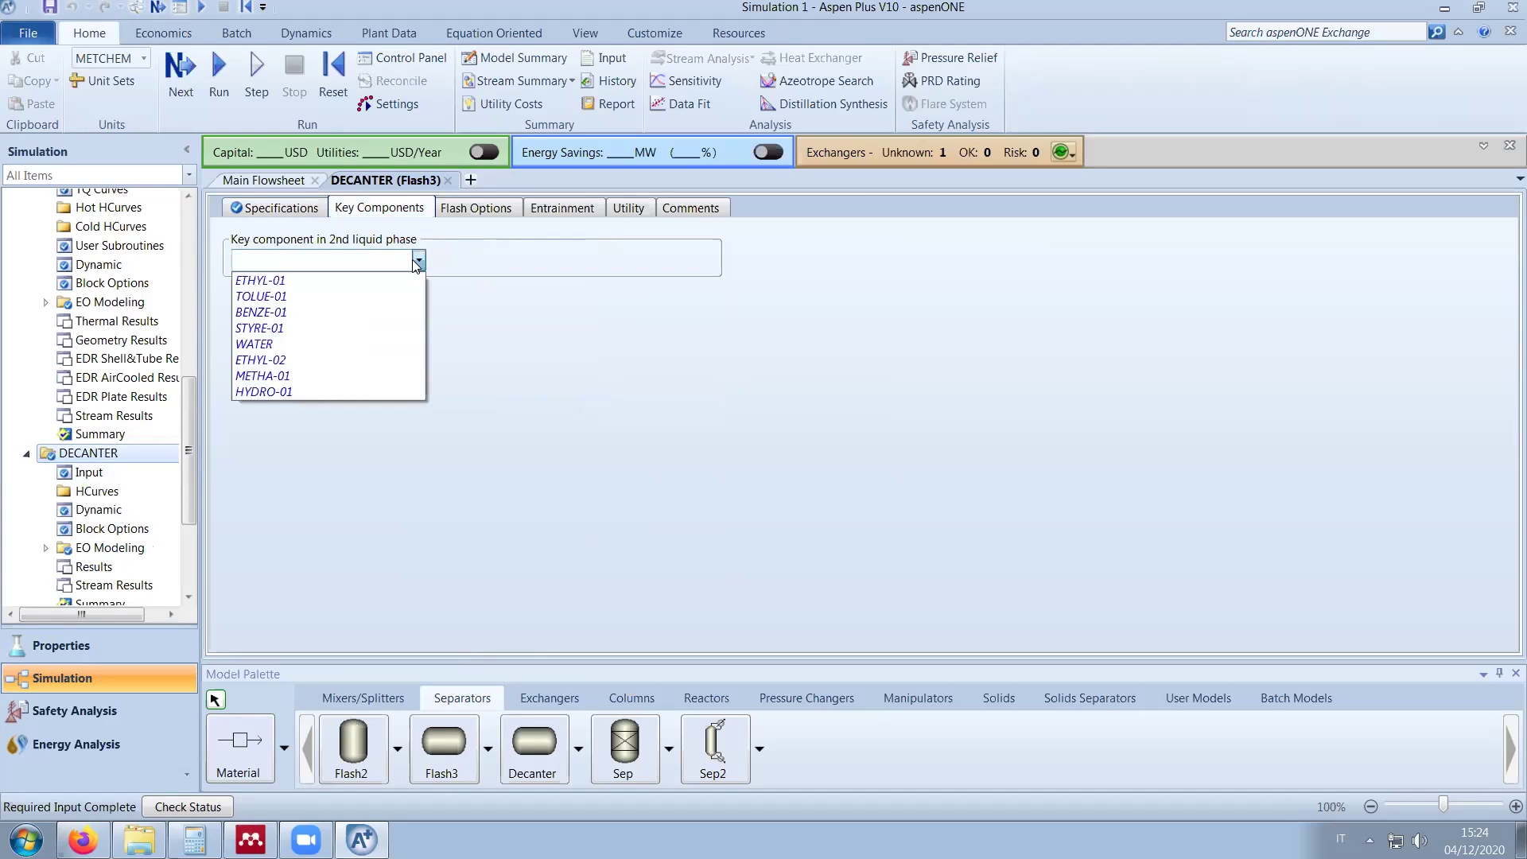
click(318, 344)
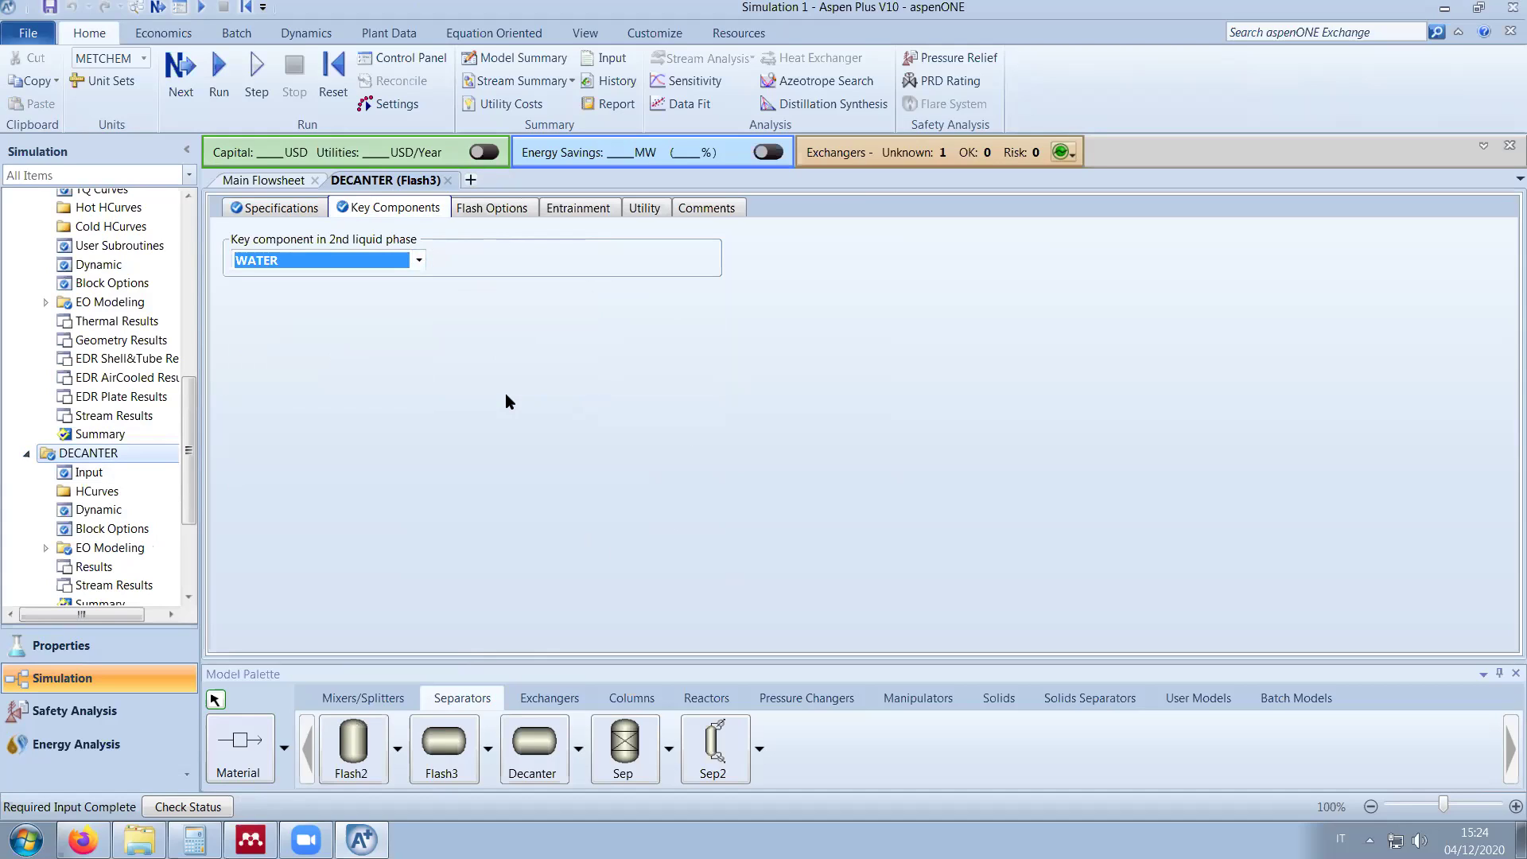
click(123, 529)
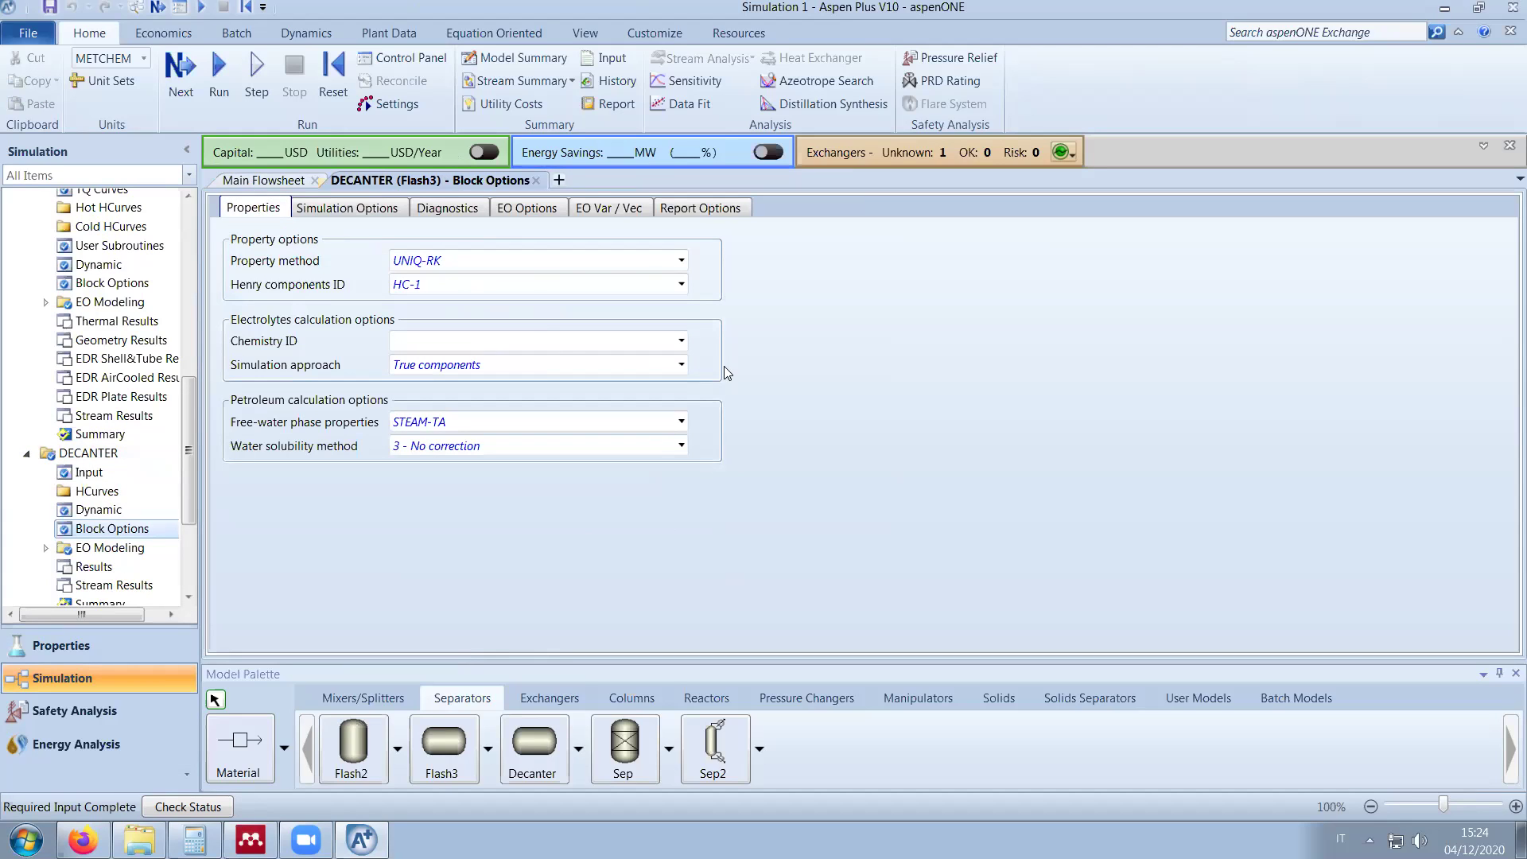
Step: Save the simulation as the Aspen Plus backup file decanter_dyn, declining the additional .apw copy
key(F7)
click(39, 43)
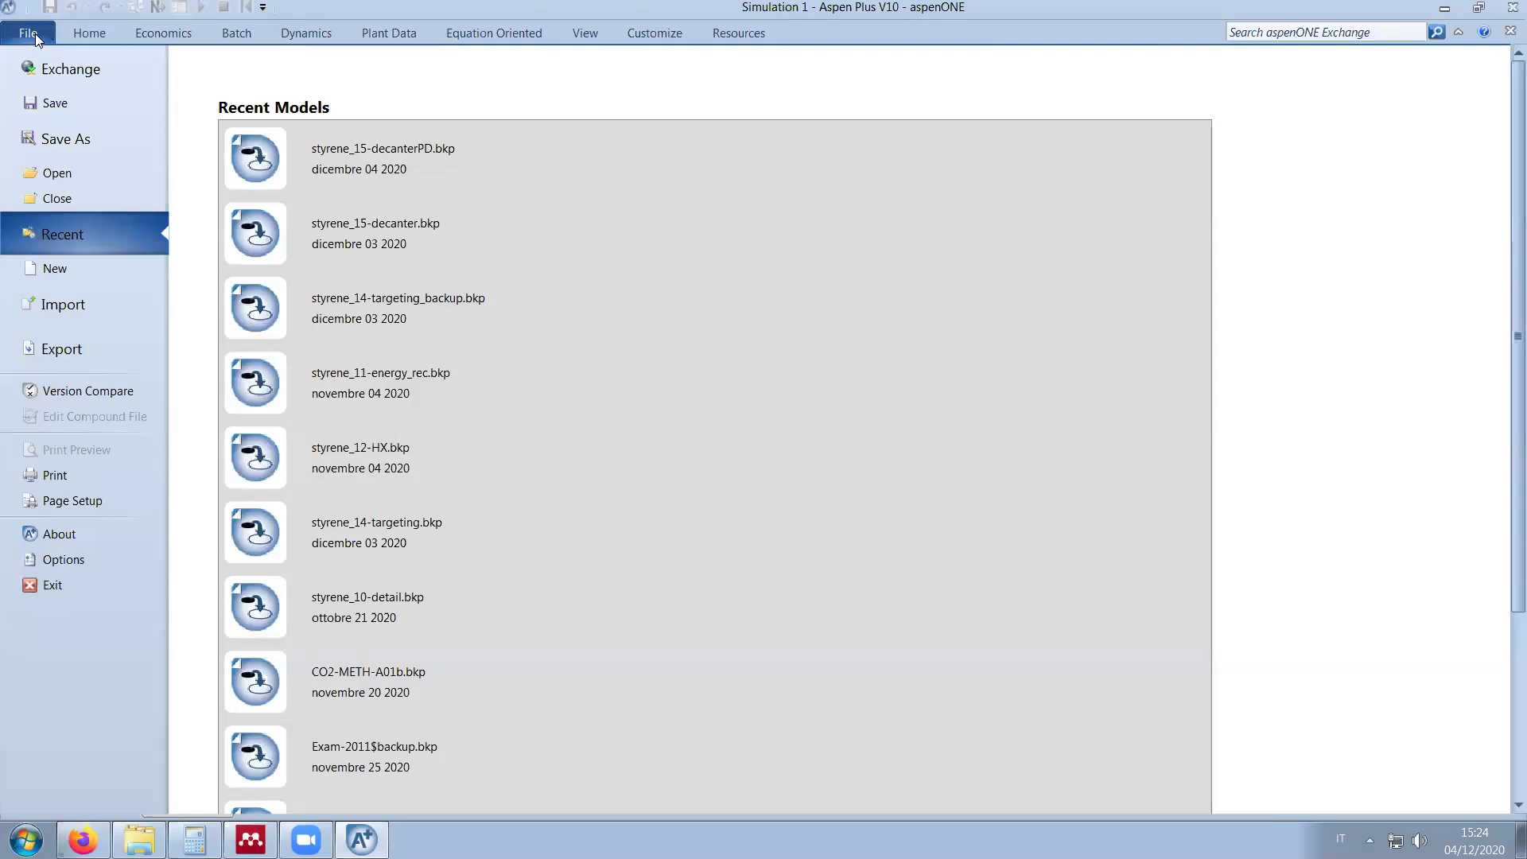
click(88, 135)
click(324, 220)
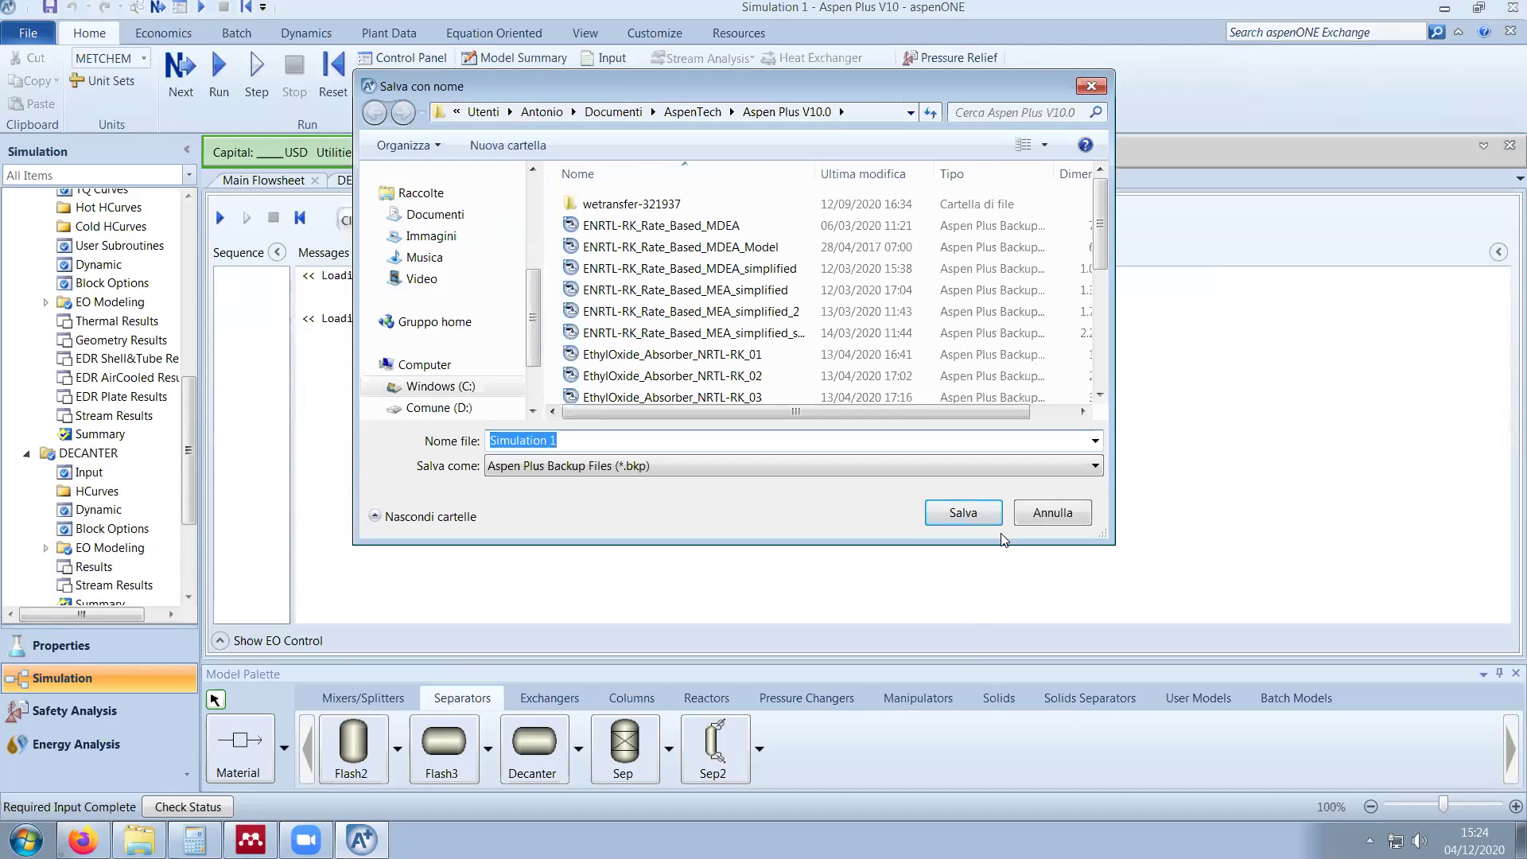
text(decanter_dyn)
click(992, 518)
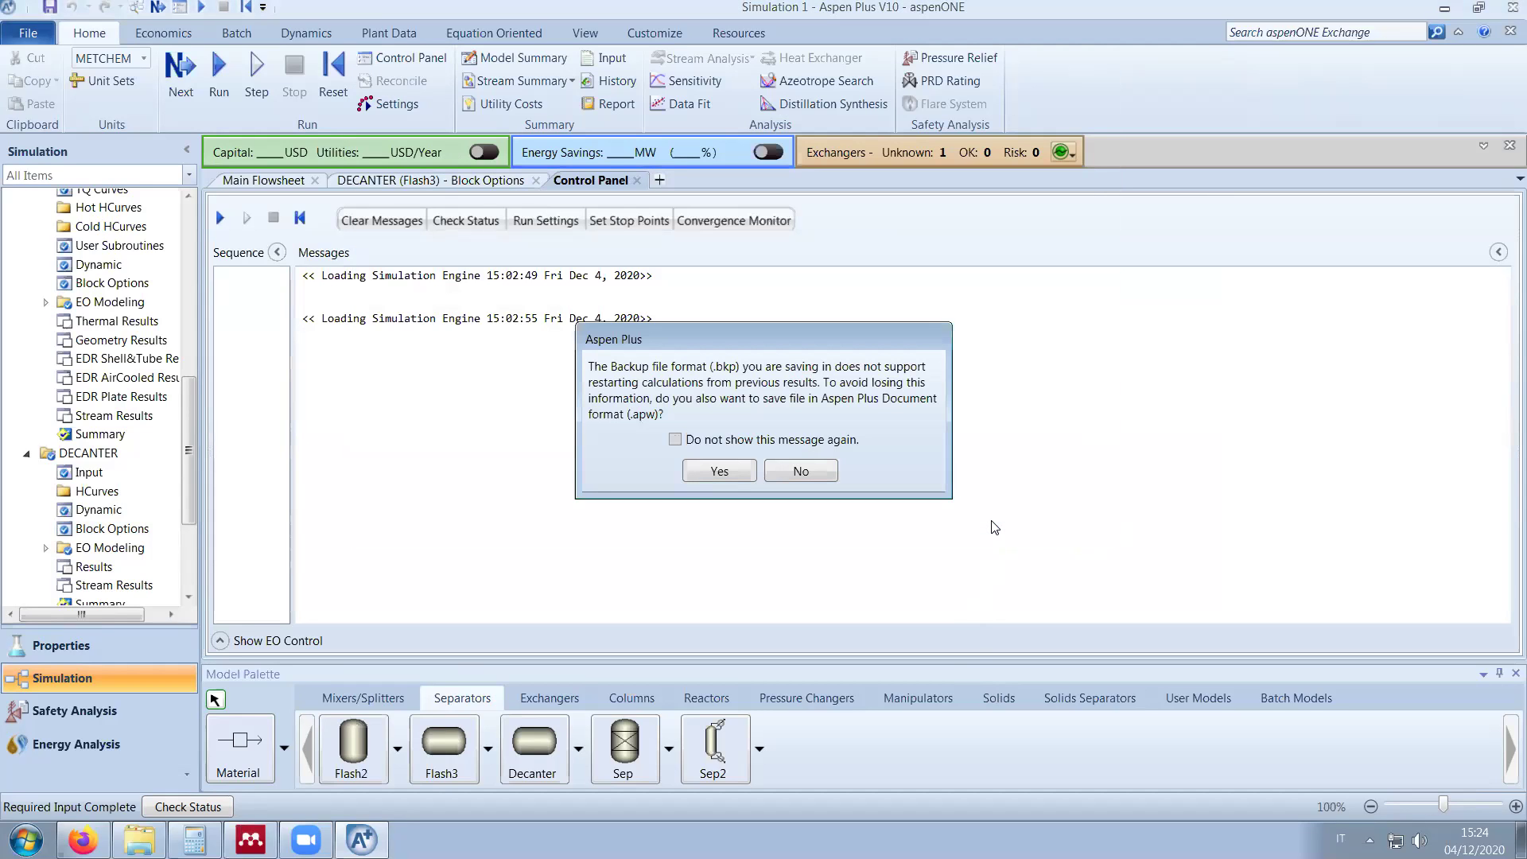
click(793, 466)
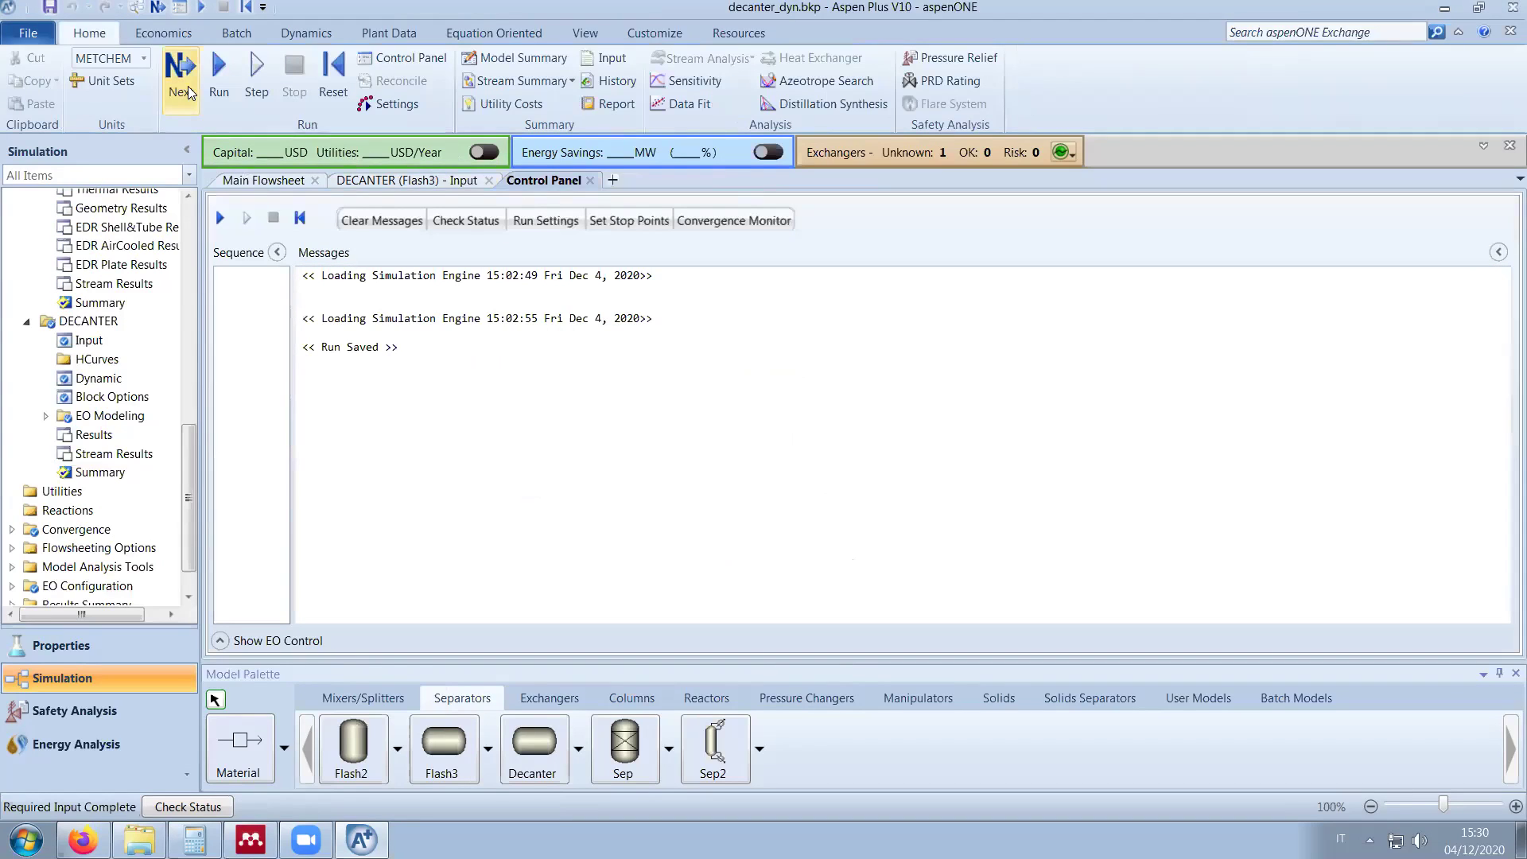
Step: Run the simulation and read the CONDENSE block's warning and the error summary in the run messages
click(180, 71)
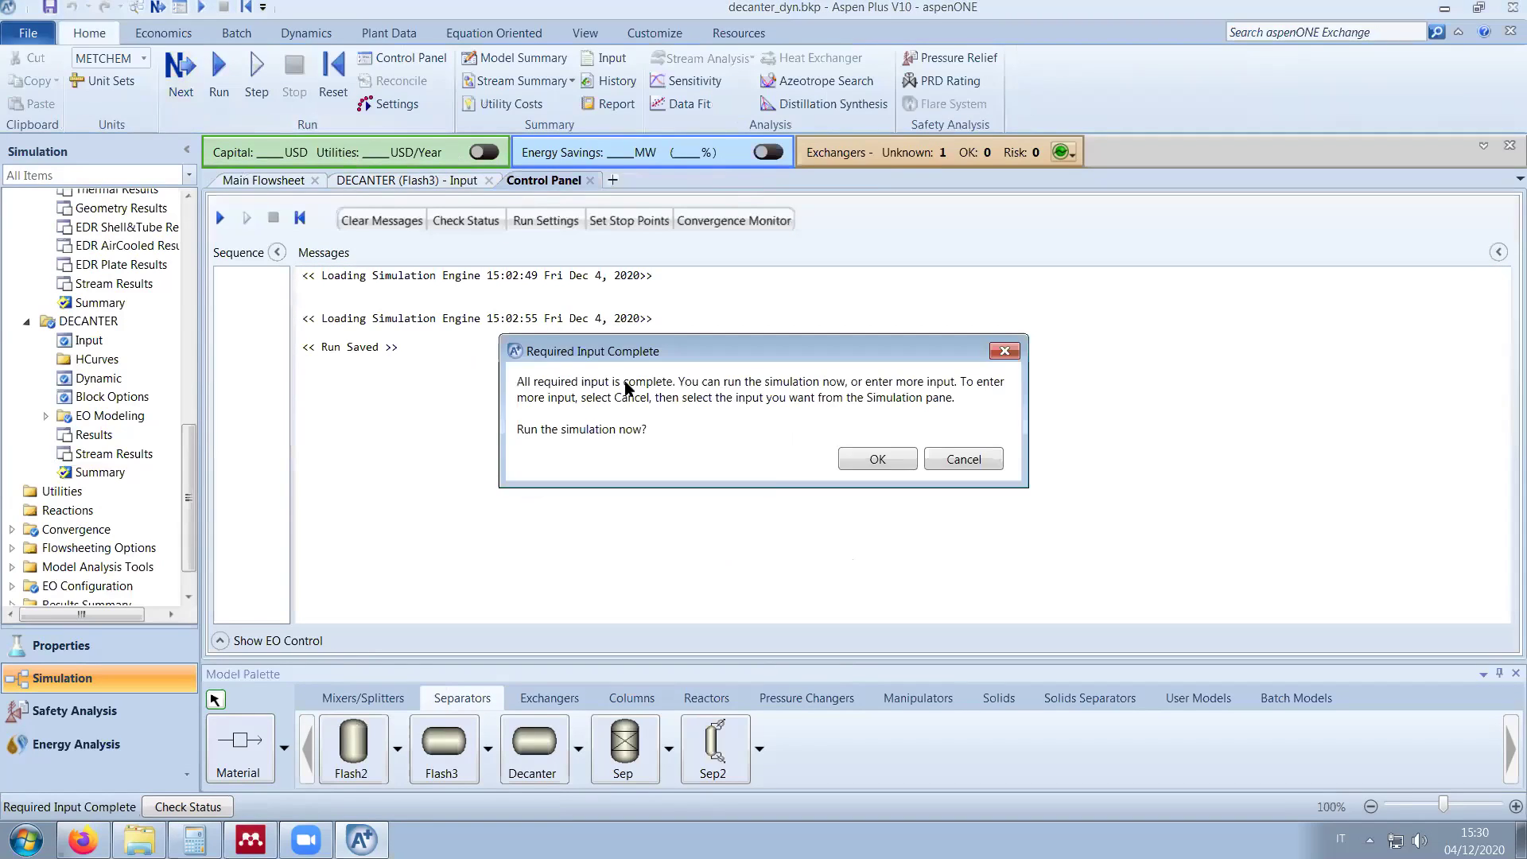
click(851, 470)
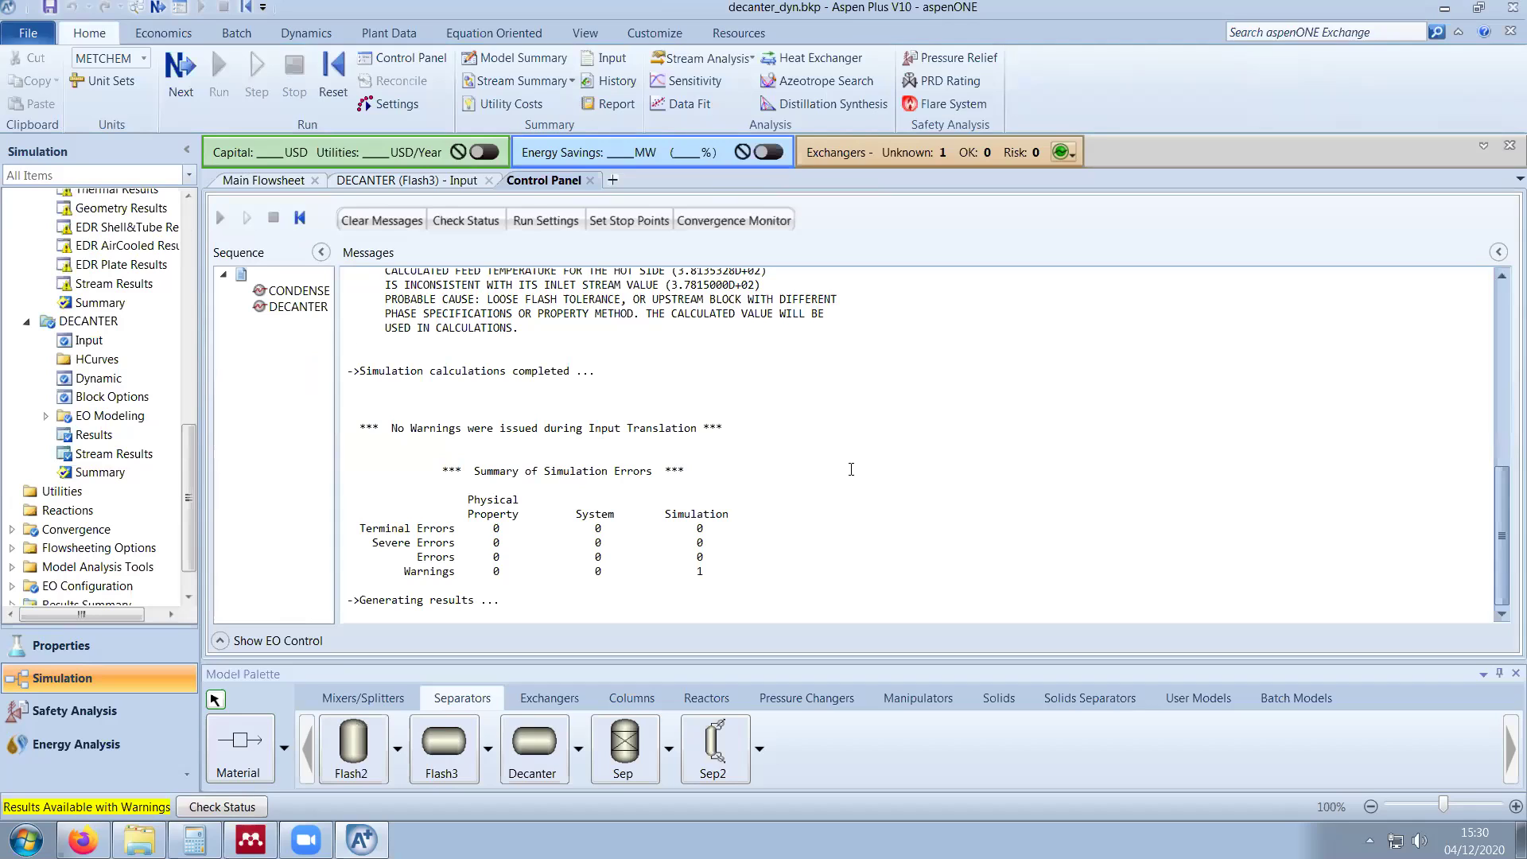
scroll(851, 469, up, 1)
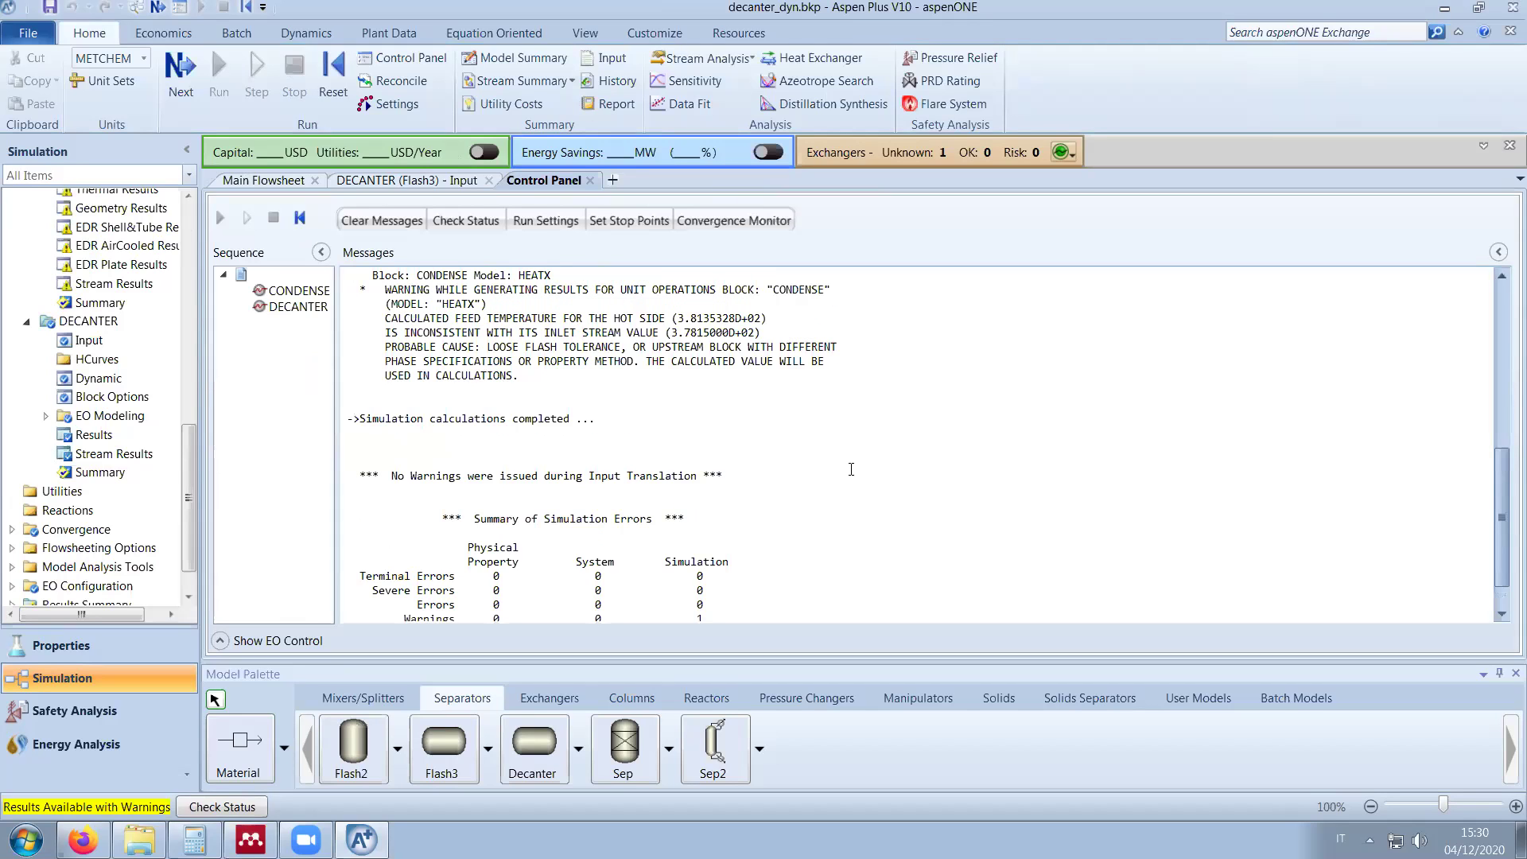
scroll(850, 469, up, 1)
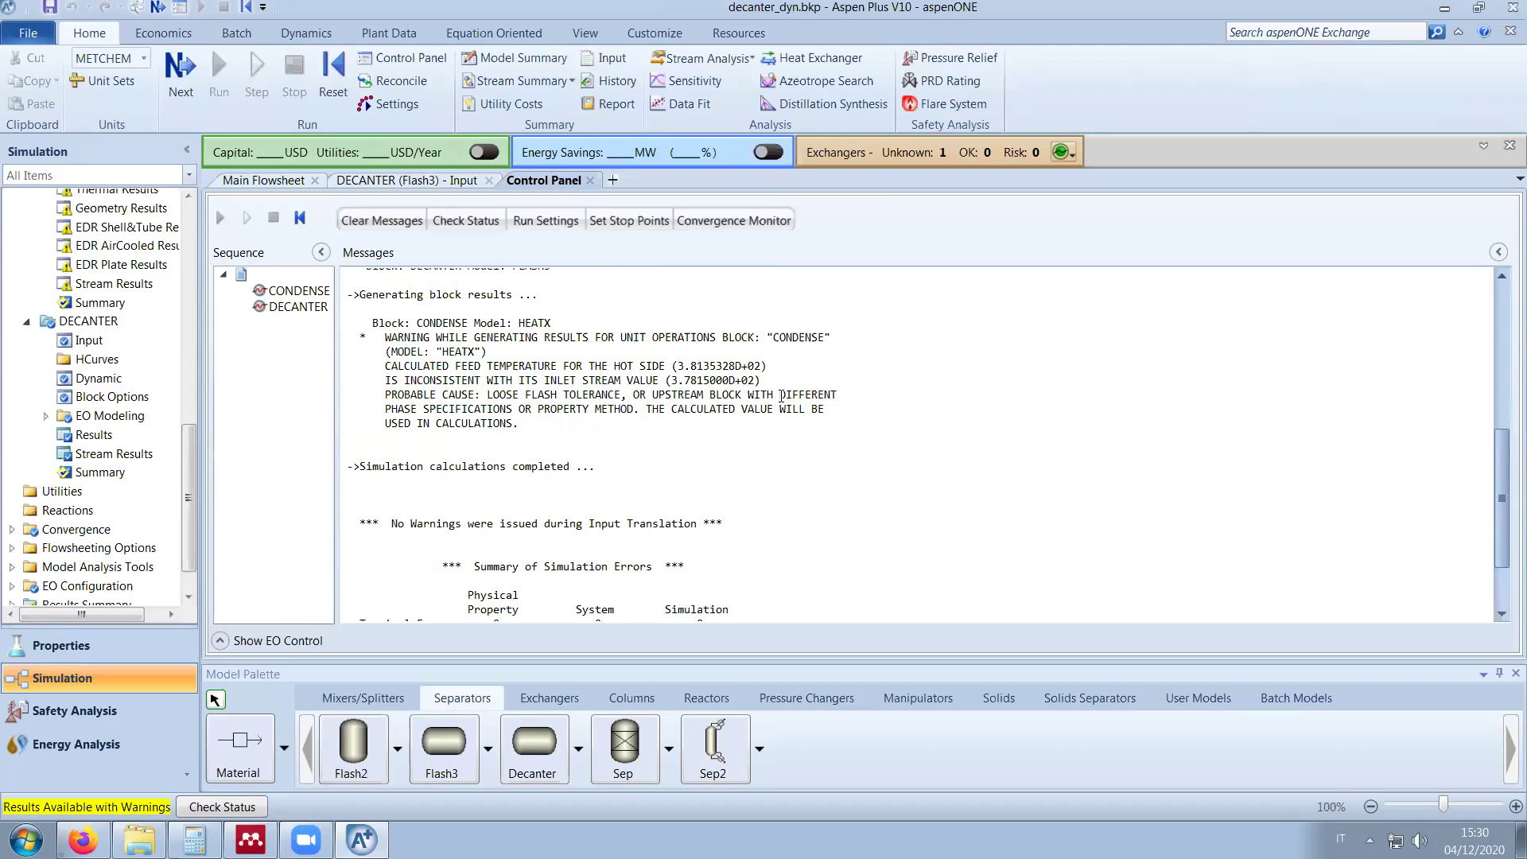
scroll(816, 353, down, 2)
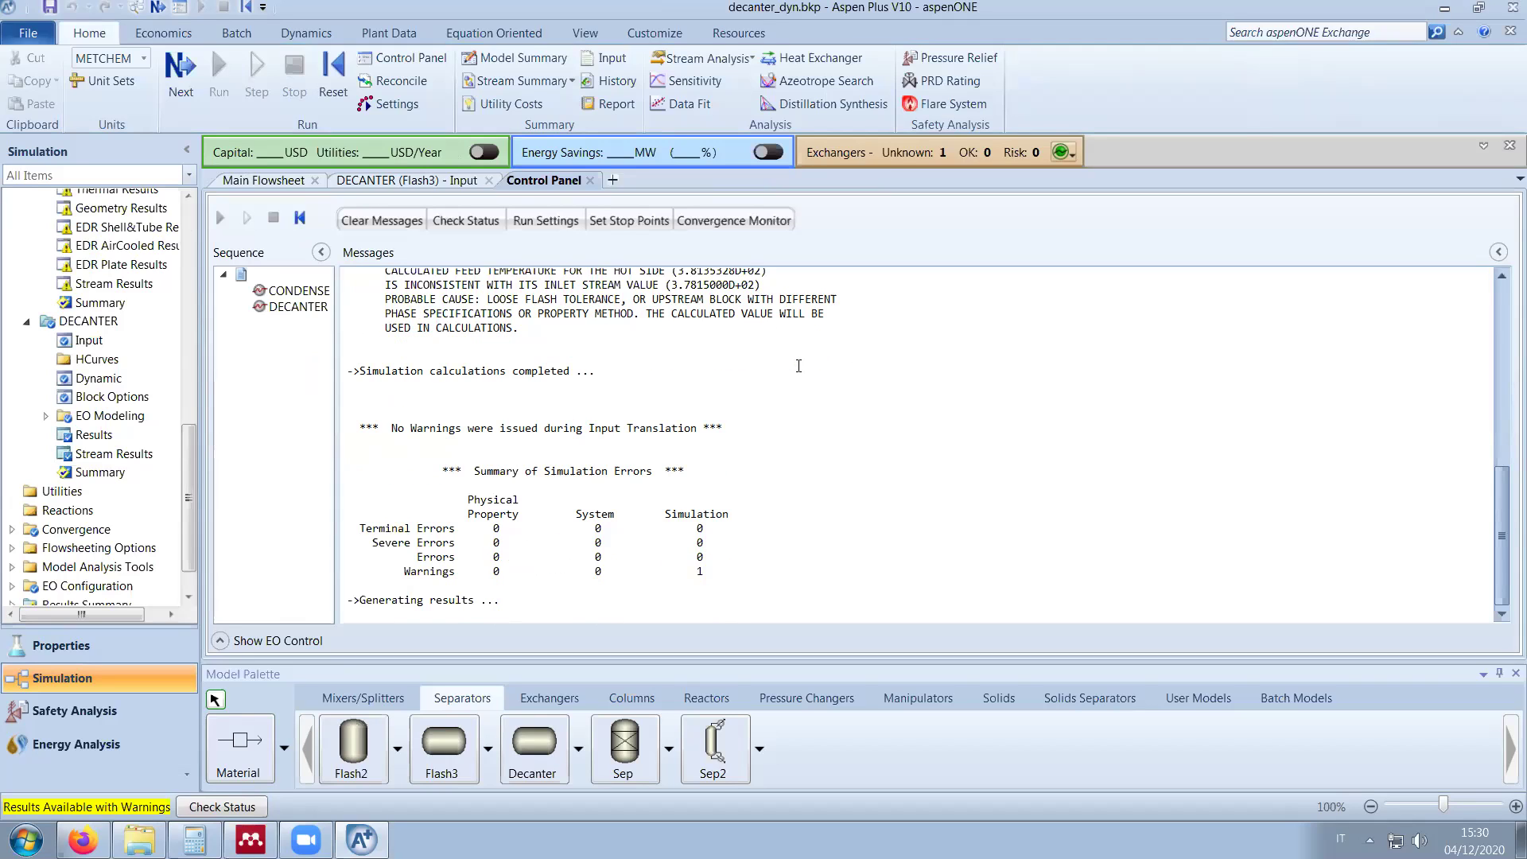
Step: Check the valid phases in the FEED stream's flash options, and close the FEED form
click(417, 181)
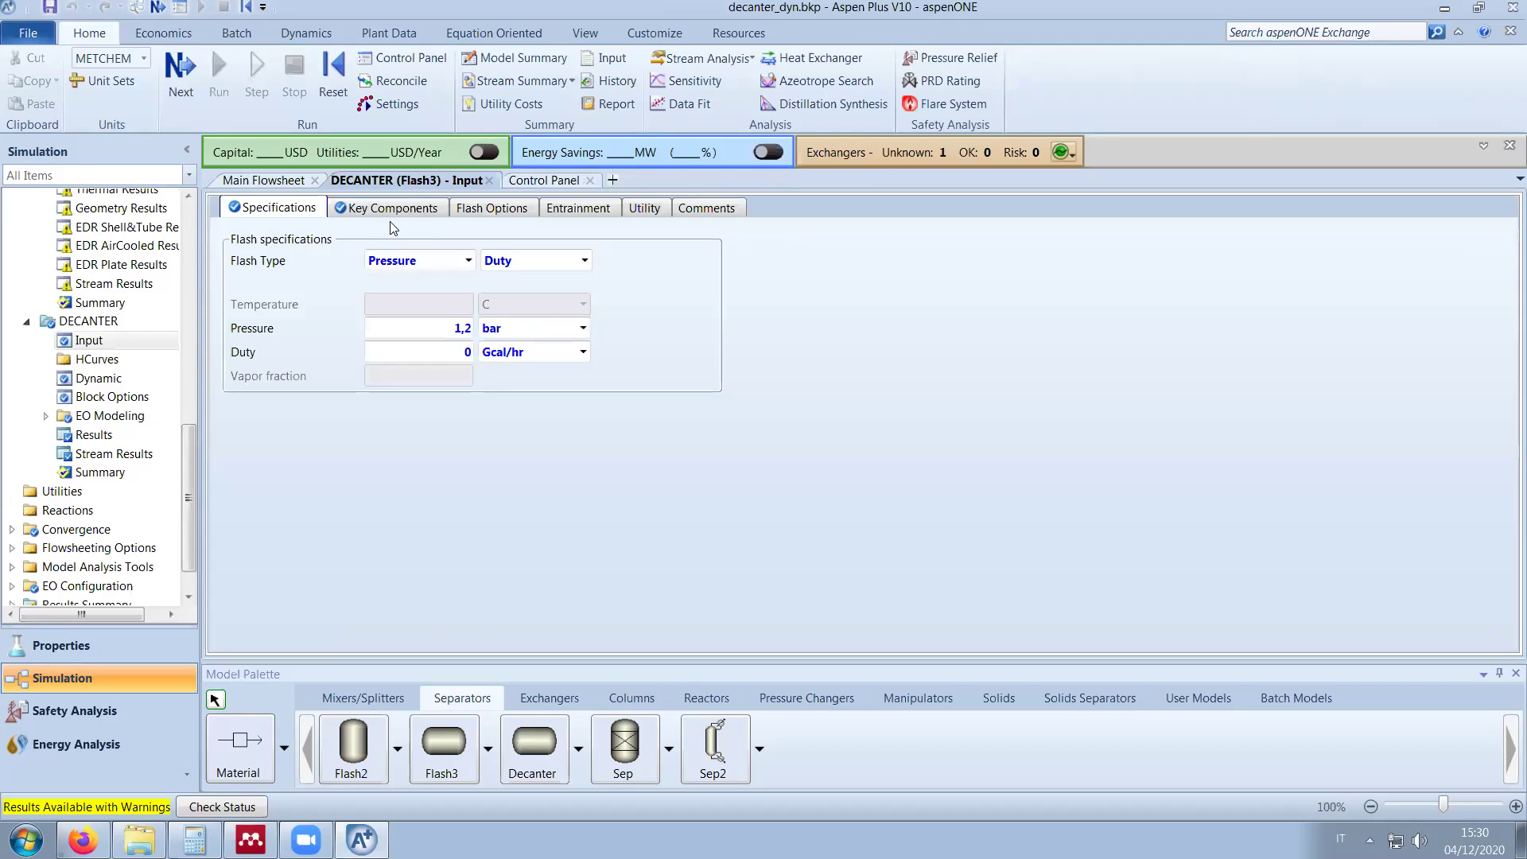
click(255, 181)
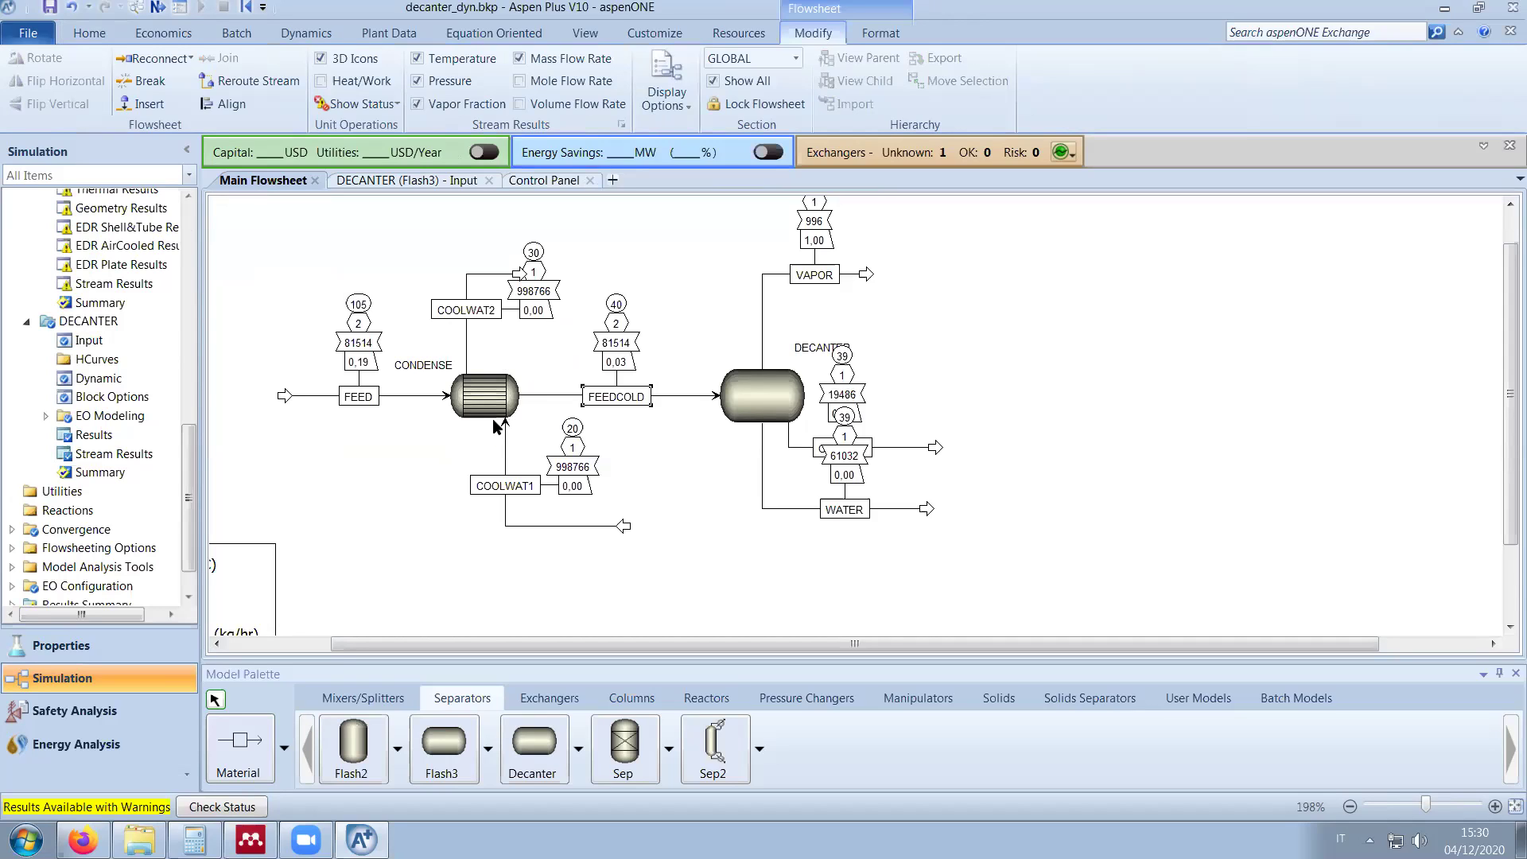
click(396, 395)
double_click(396, 396)
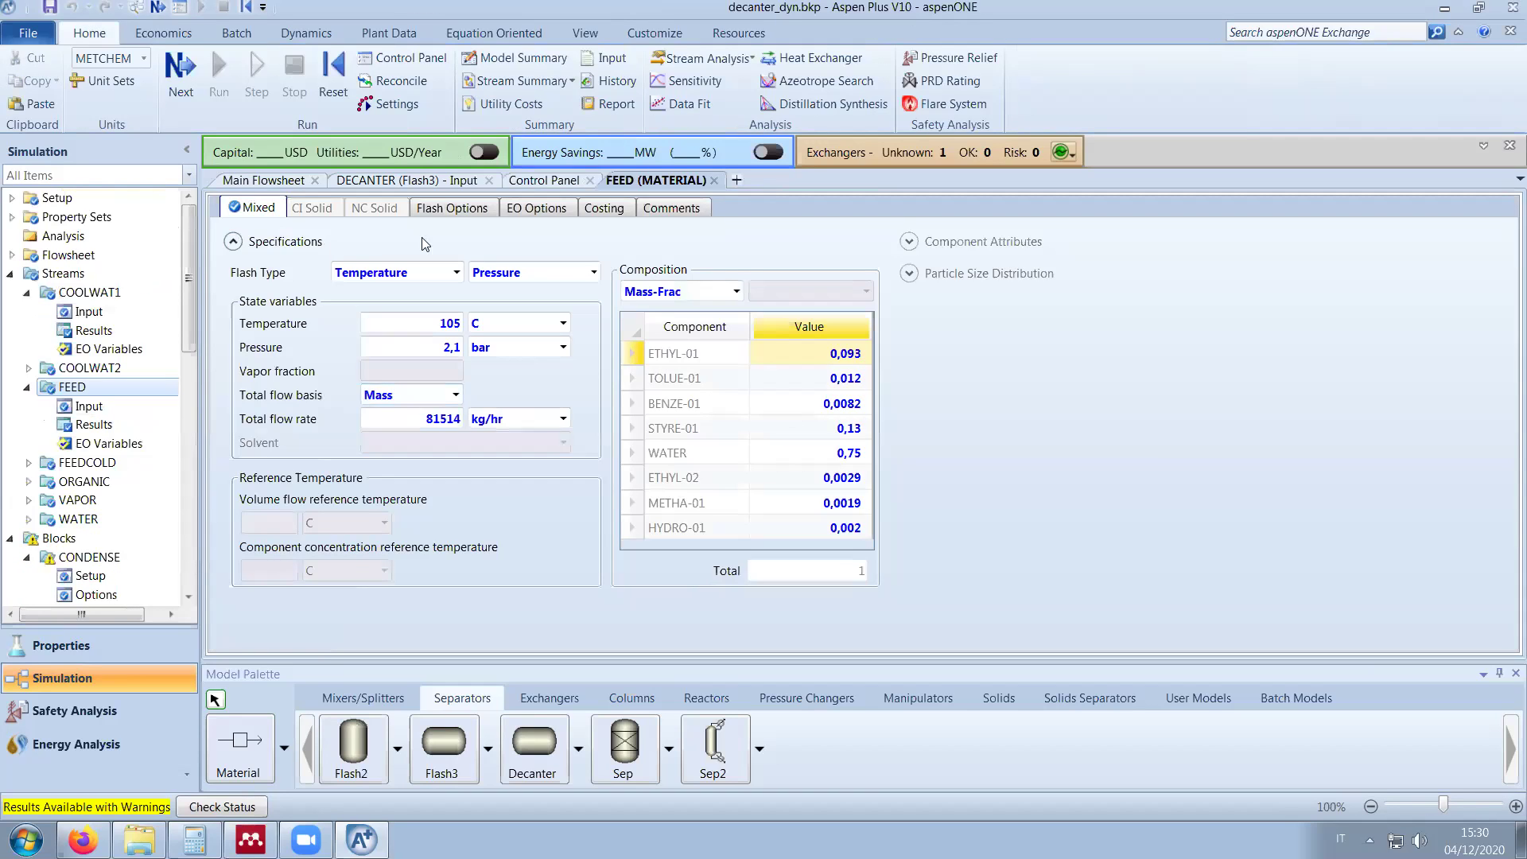
click(452, 207)
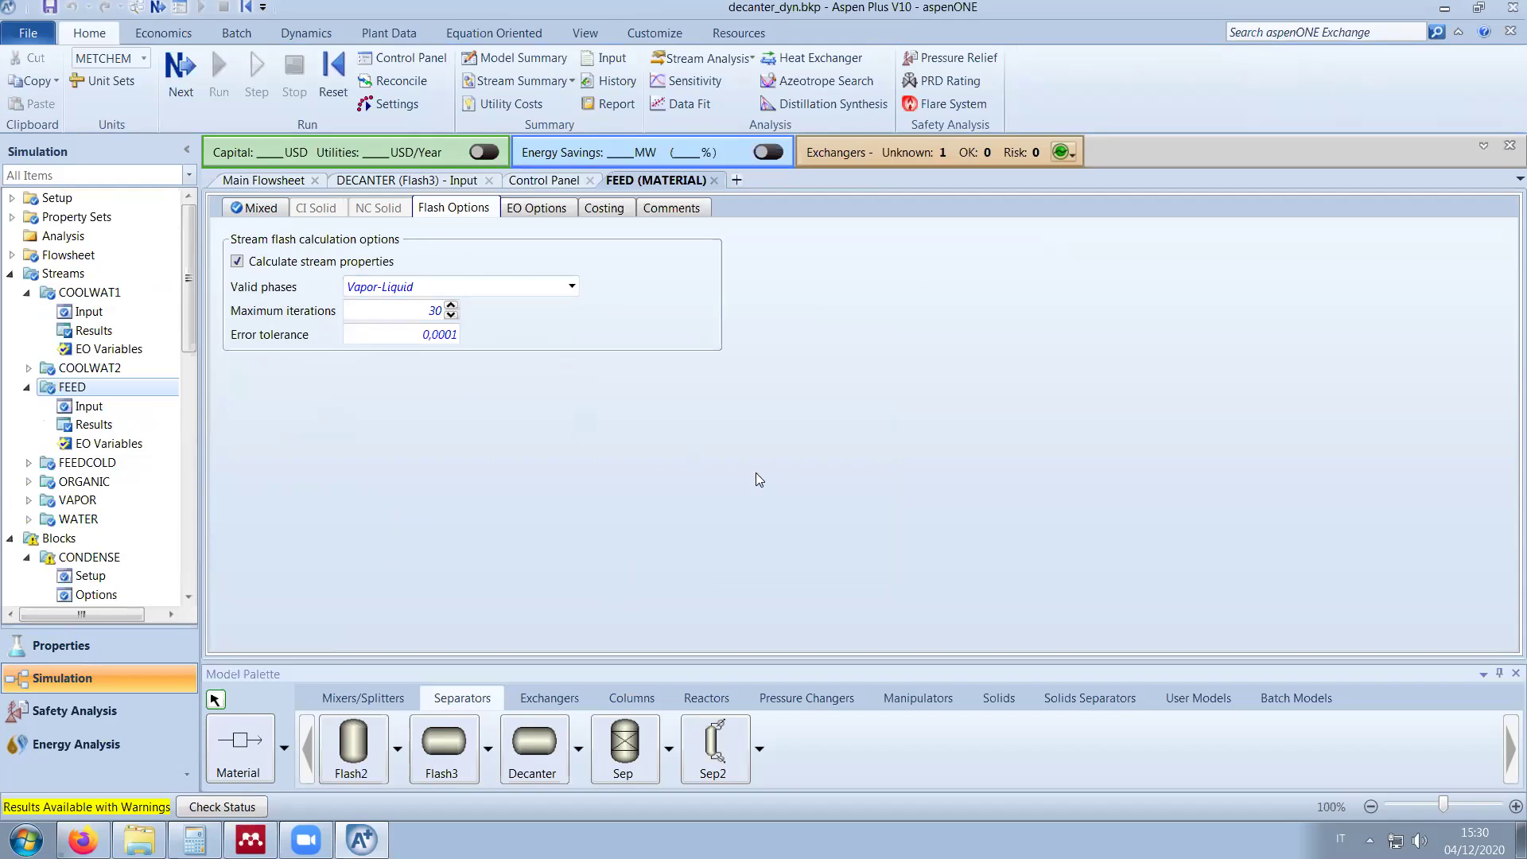
click(715, 184)
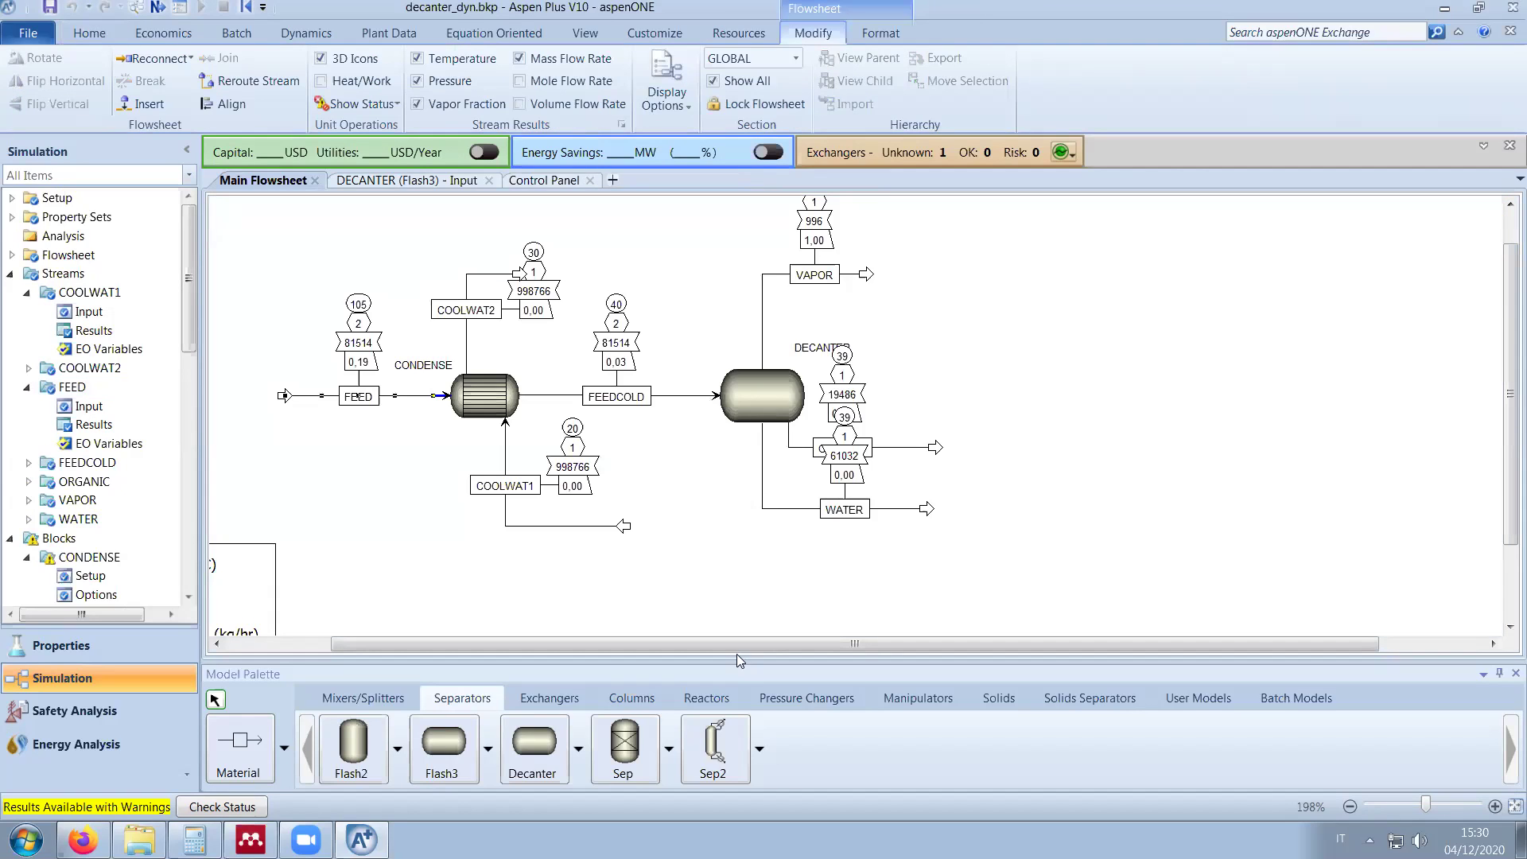
Step: Move the outlet end of the COOLWAT2 stream higher above the condenser, and undo the shift of its label
drag(488, 299, 494, 276)
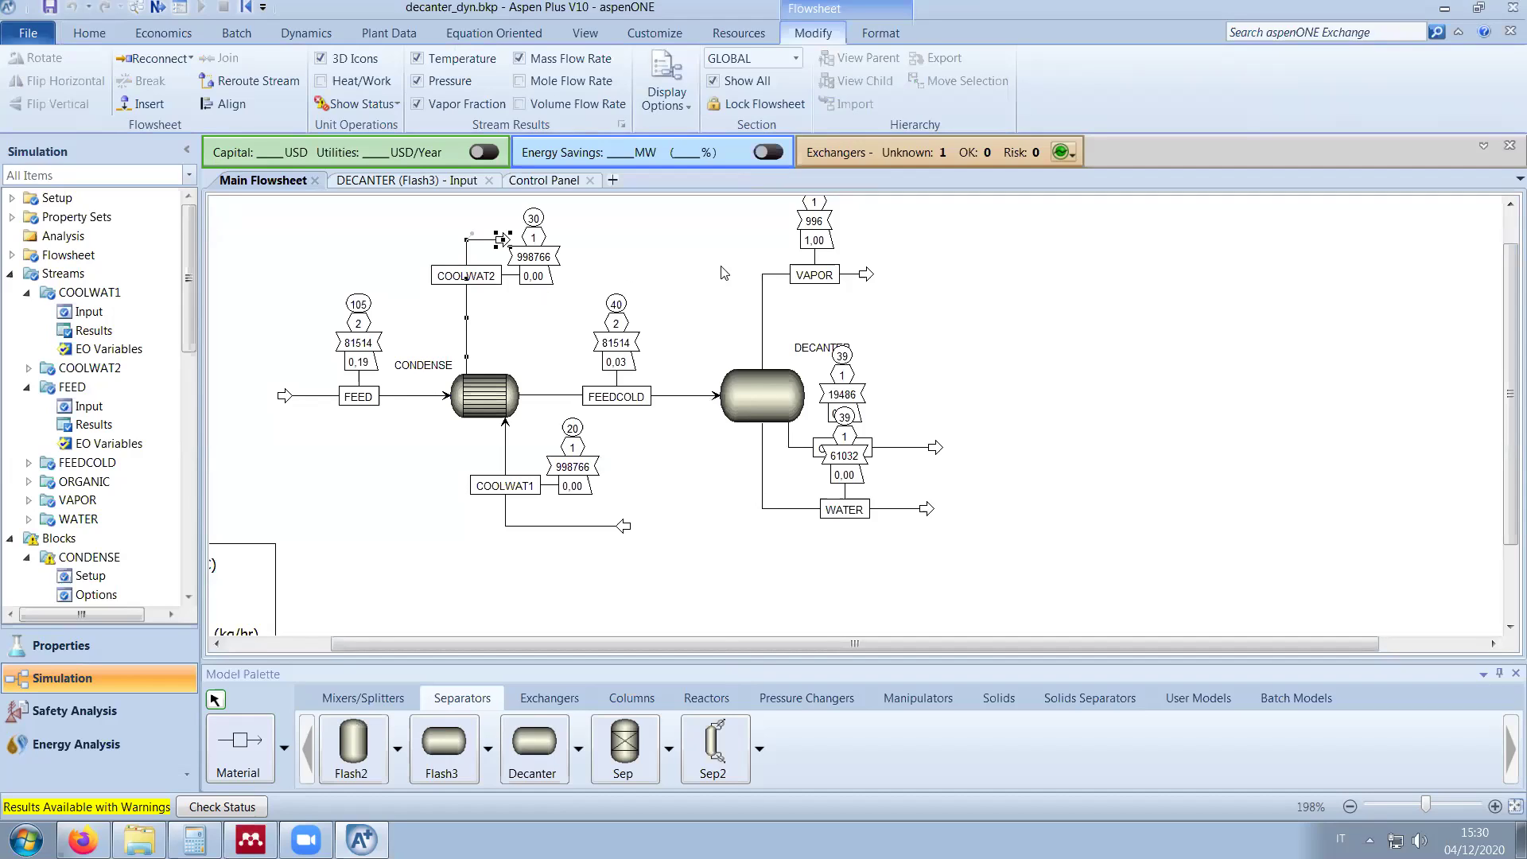
key(ctrl+z)
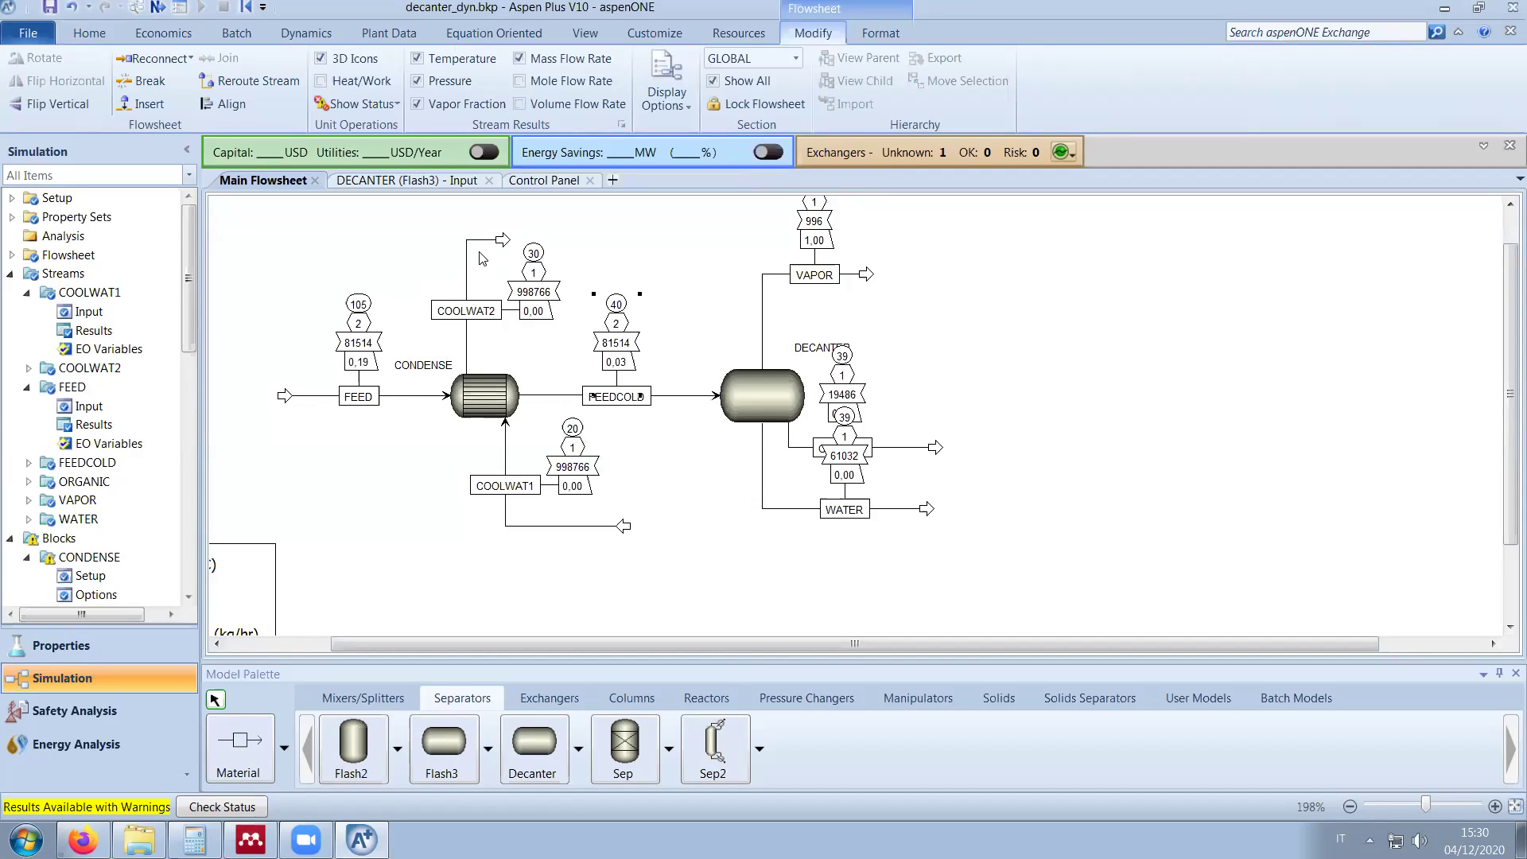
Step: Set the COOLWAT1 stream's total volume flow rate to 1500 cum/hr, and close its form
double_click(559, 527)
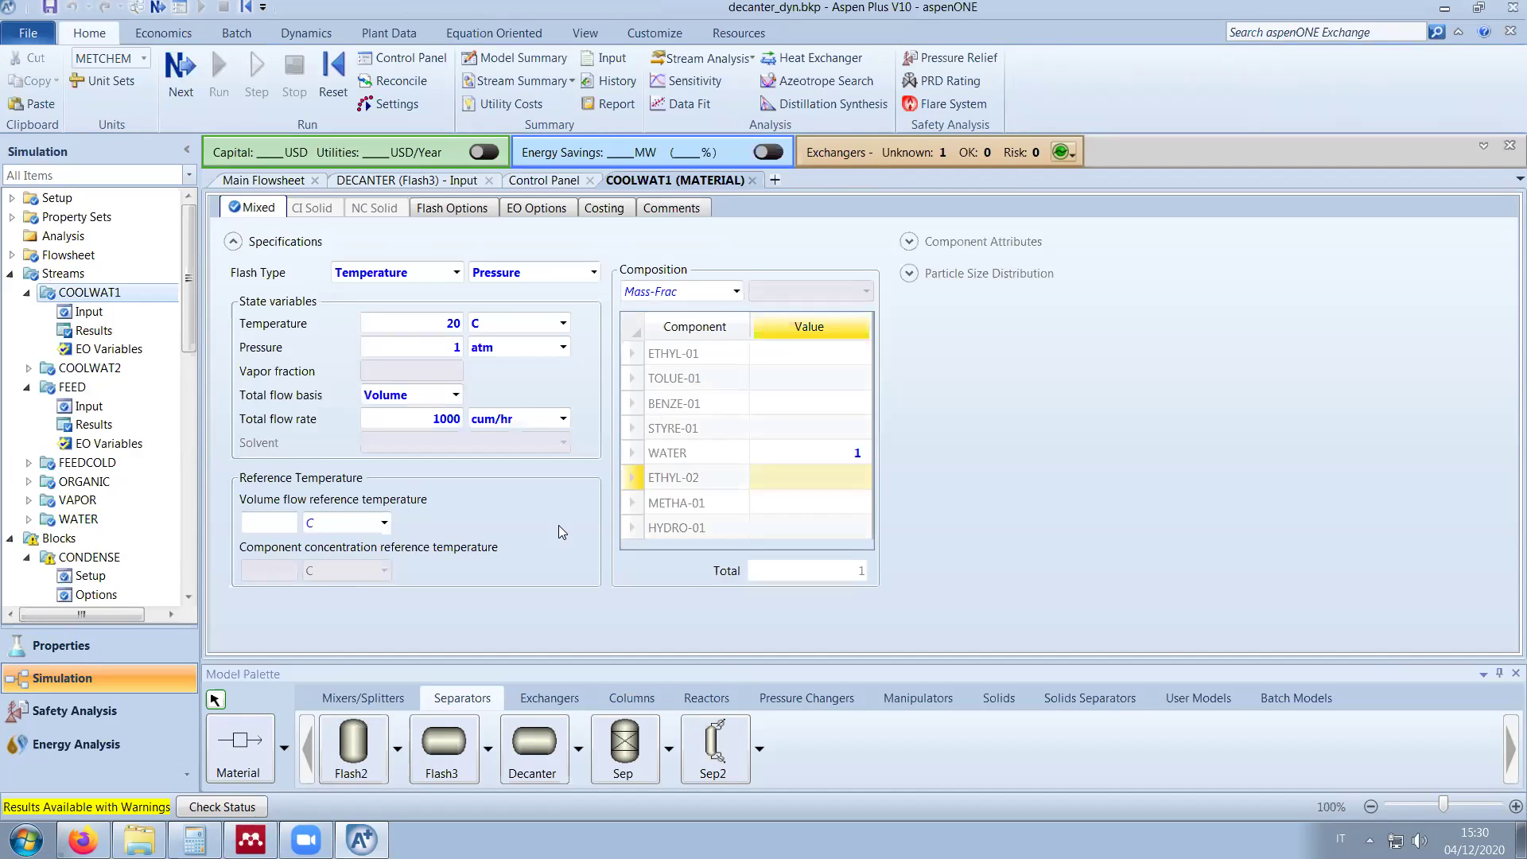
click(457, 421)
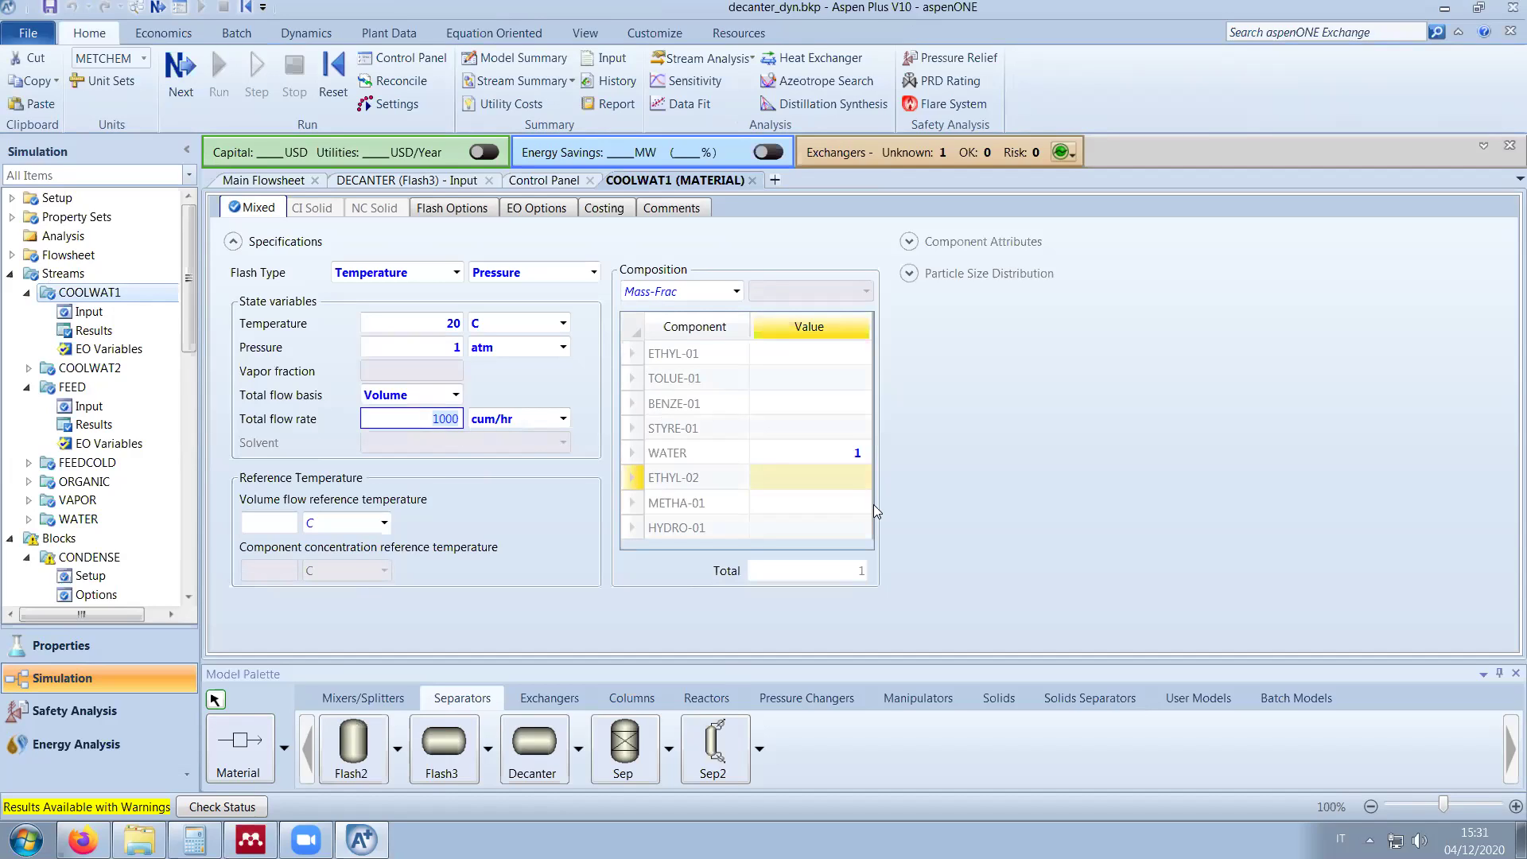
text(200)
key(BackSpace)
key(BackSpace)
key(BackSpace)
text(1500)
key(Return)
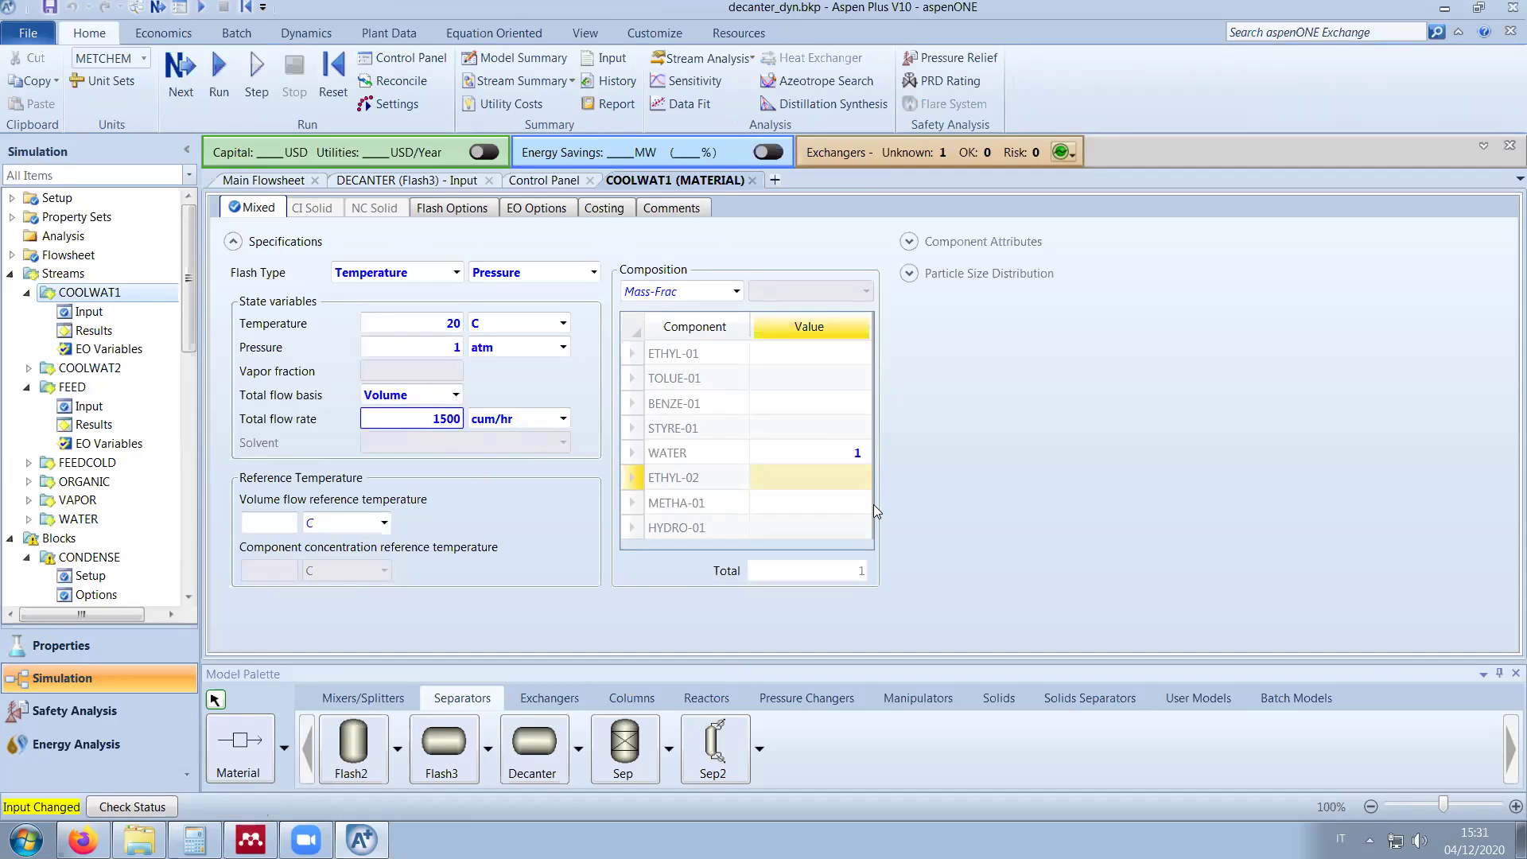
click(752, 182)
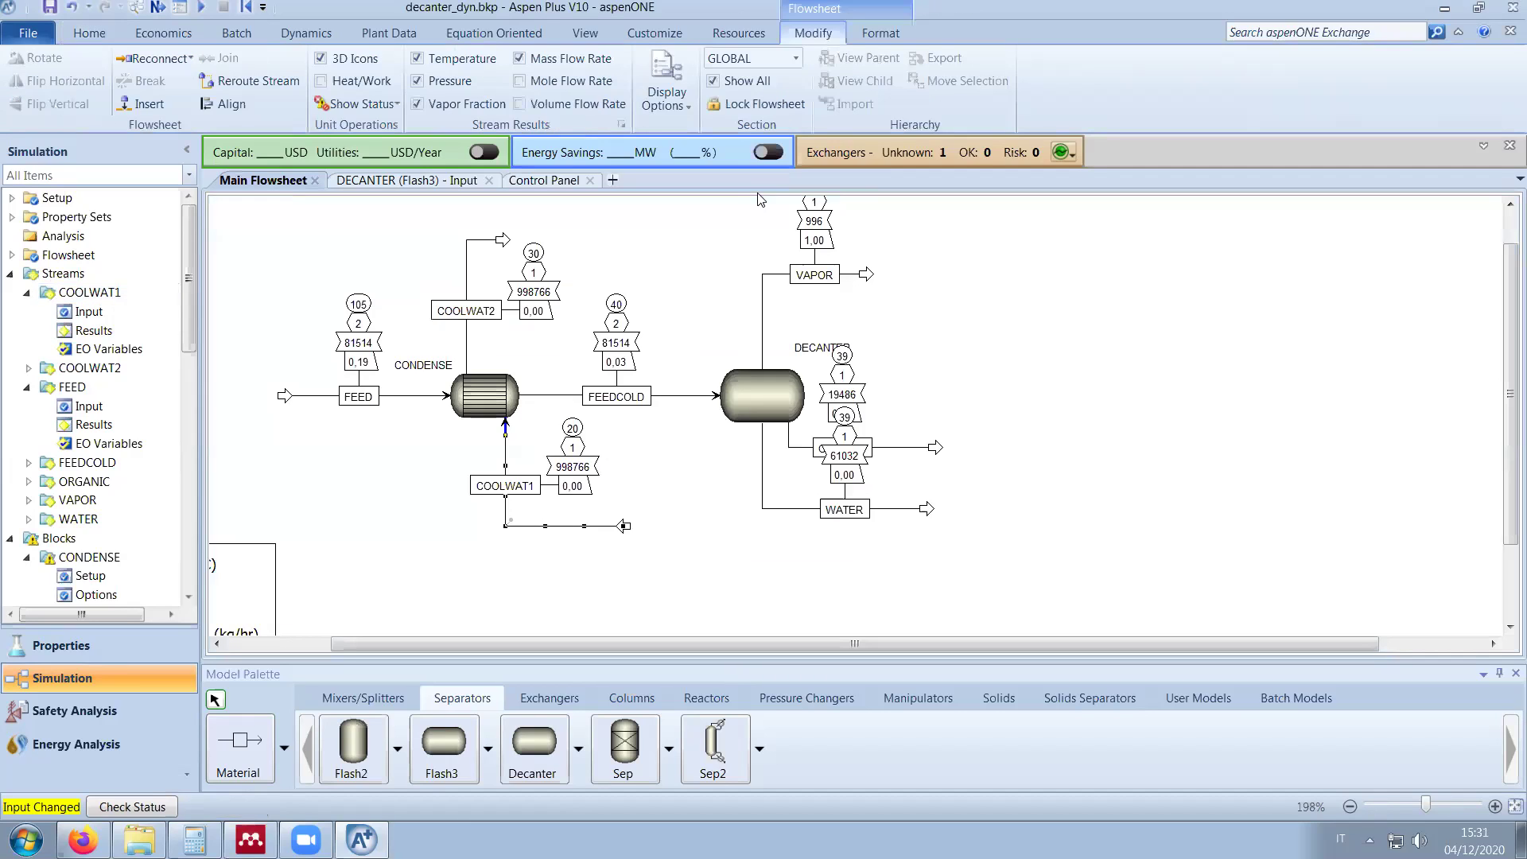
Step: Rerun the simulation with the changed cooling water flow and check the run messages
click(544, 180)
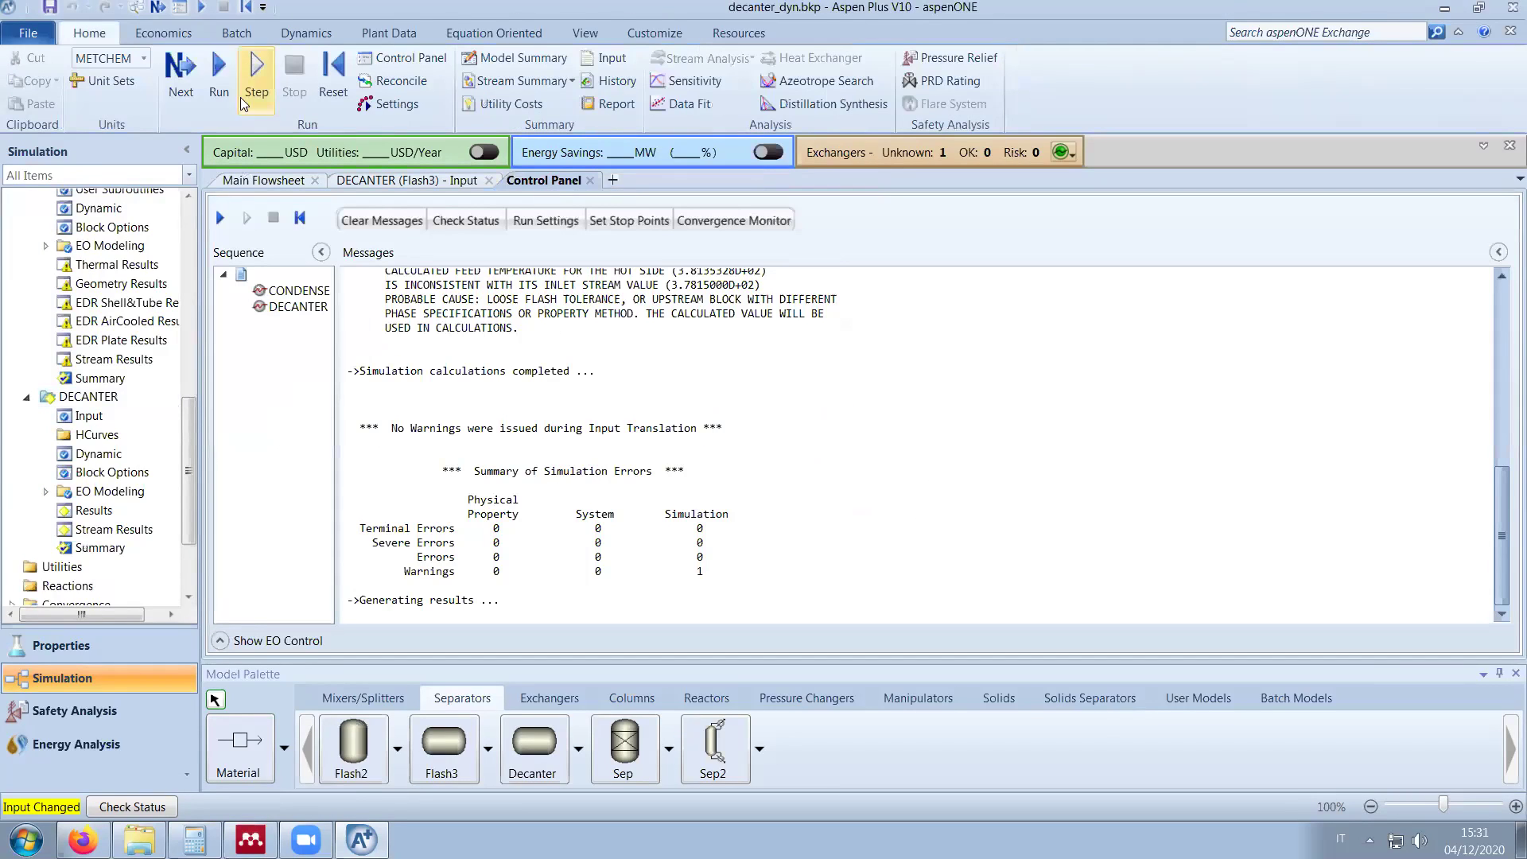
click(181, 75)
click(878, 459)
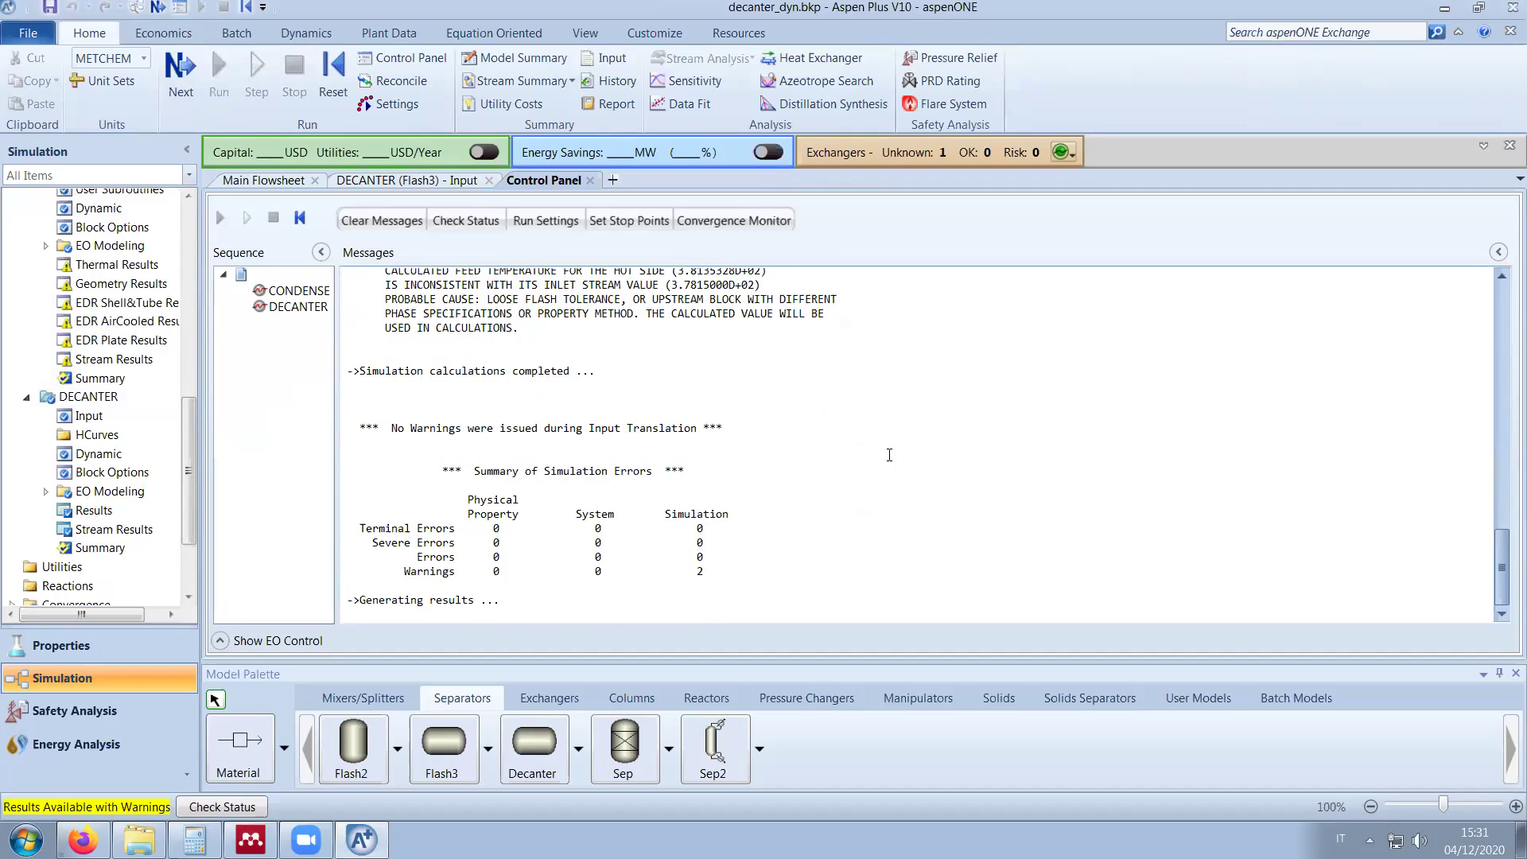
click(172, 82)
click(685, 482)
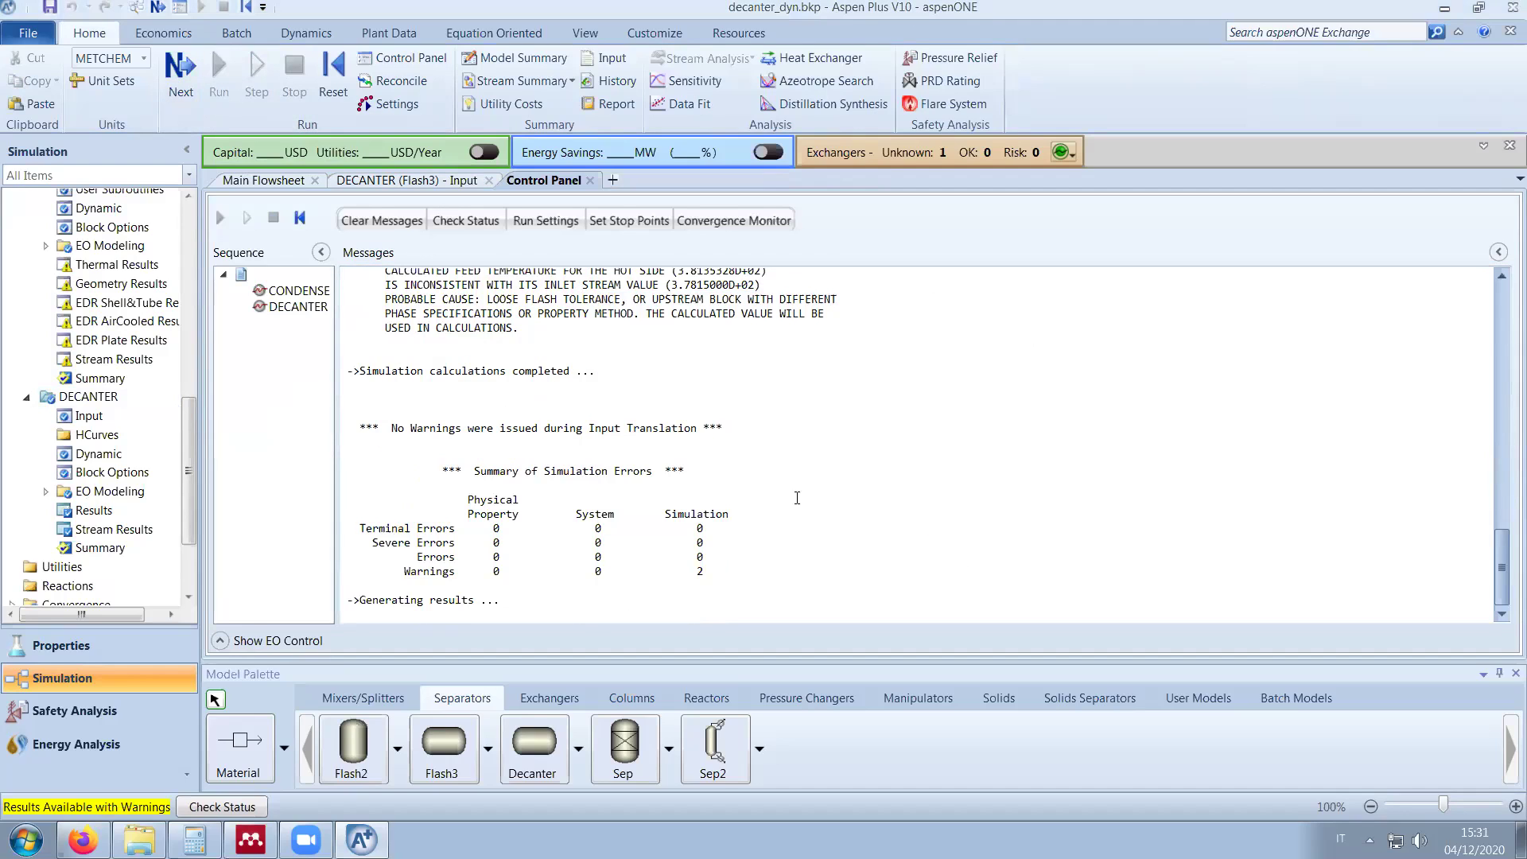
Step: Return to the main flowsheet and save decanter_dyn.bkp, declining the additional .apw copy
click(272, 181)
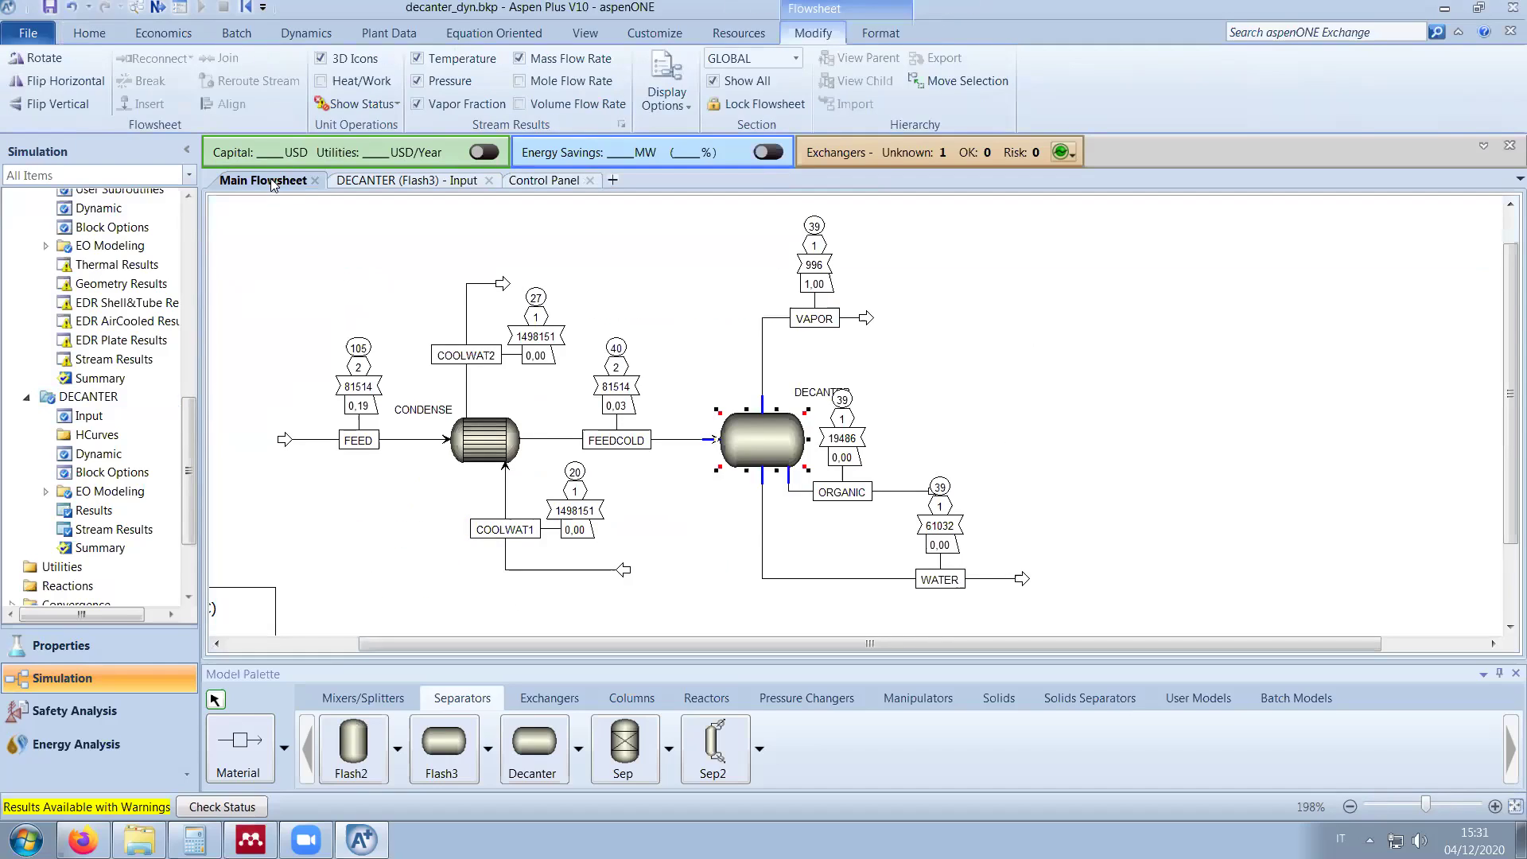
click(49, 8)
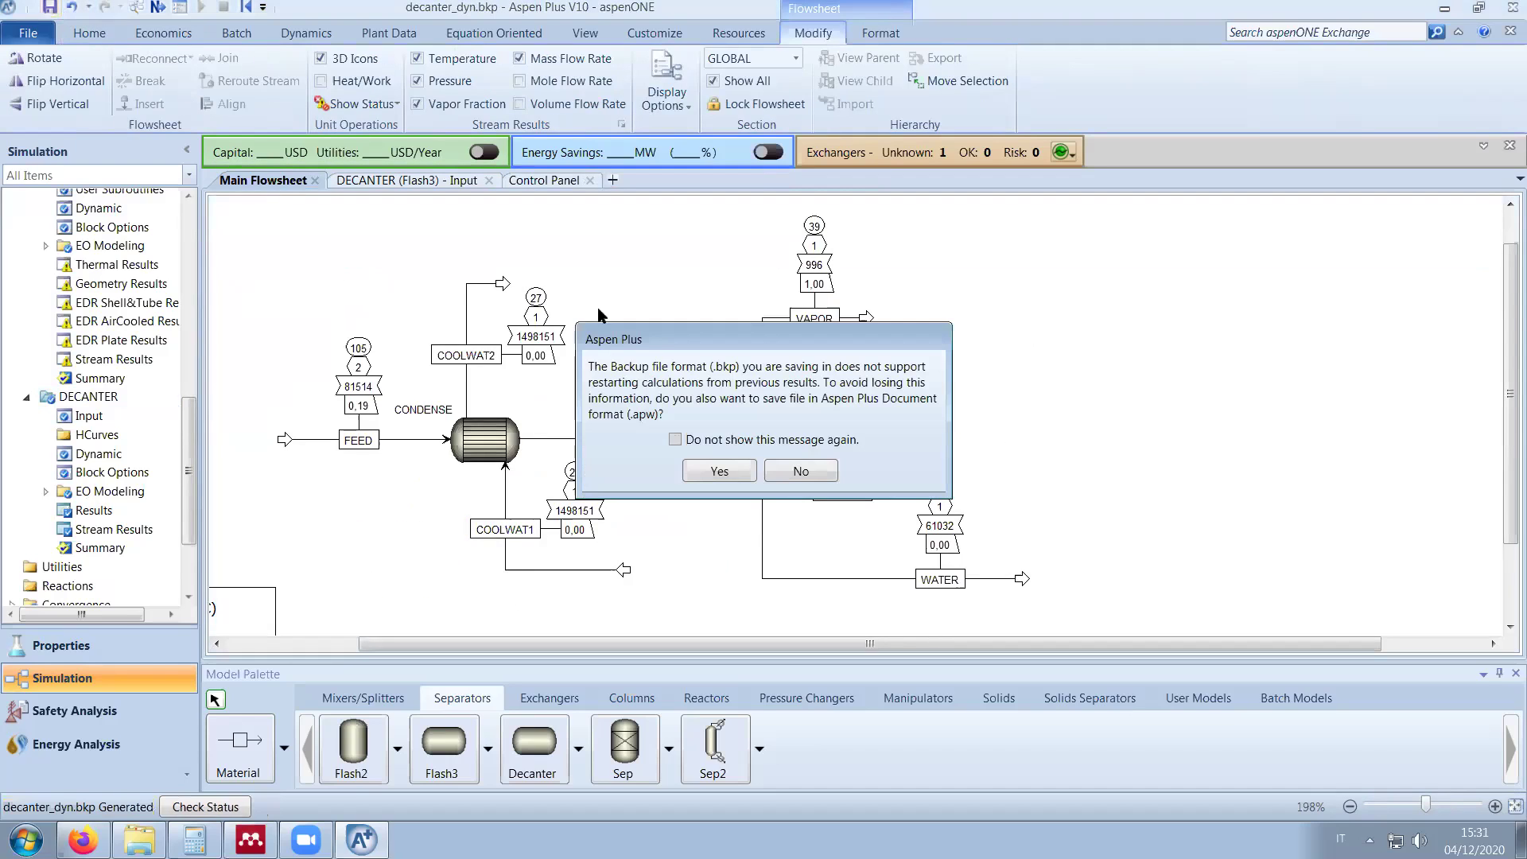
click(793, 472)
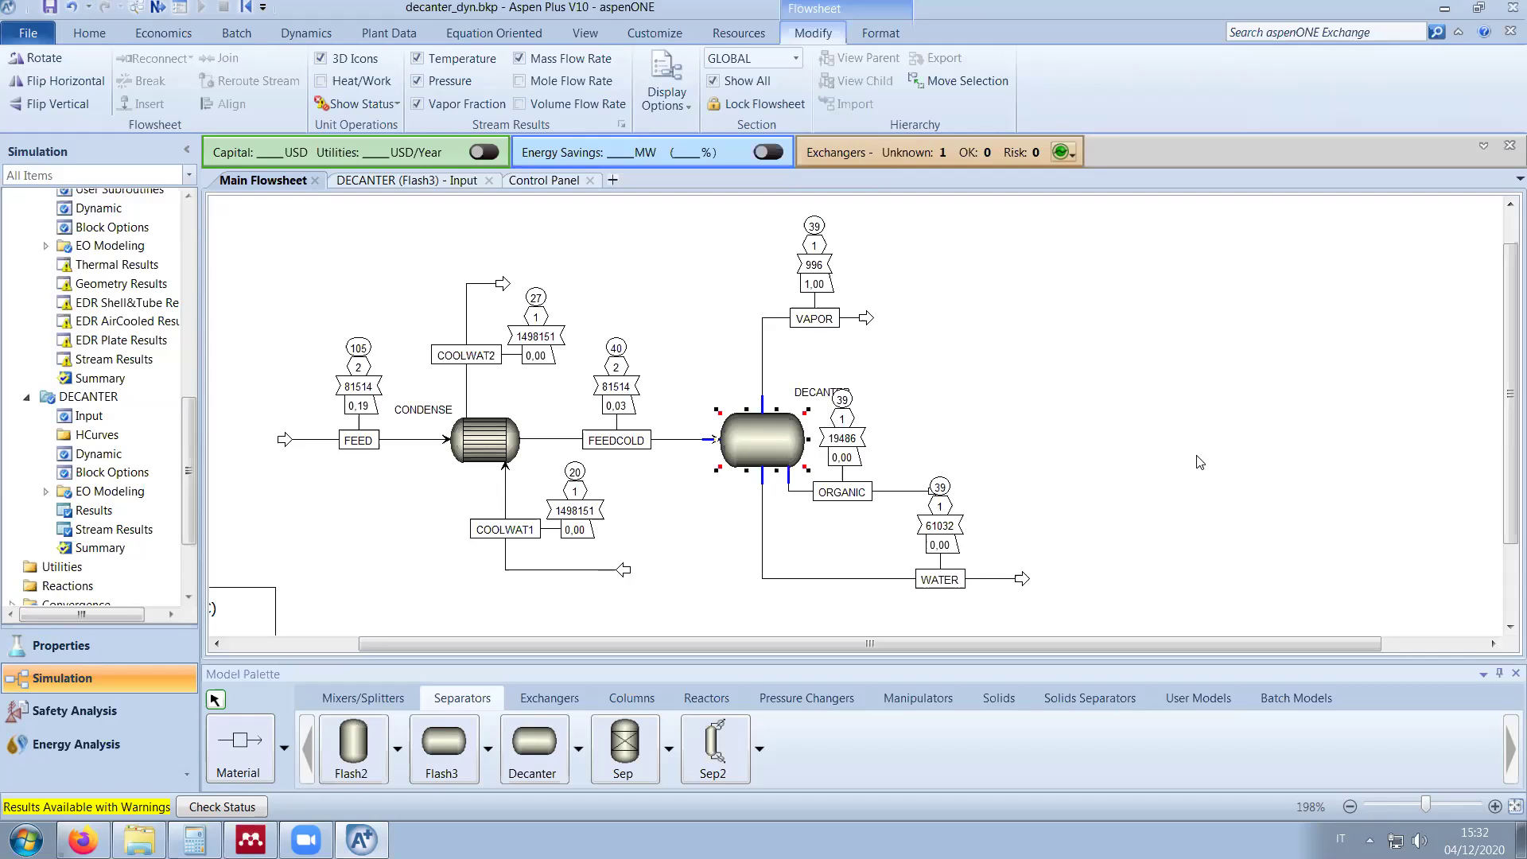
Step: Set the stream pressure format in the flowsheet display options to one decimal place (%,1f)
scroll(1157, 452, up, 1)
click(1157, 452)
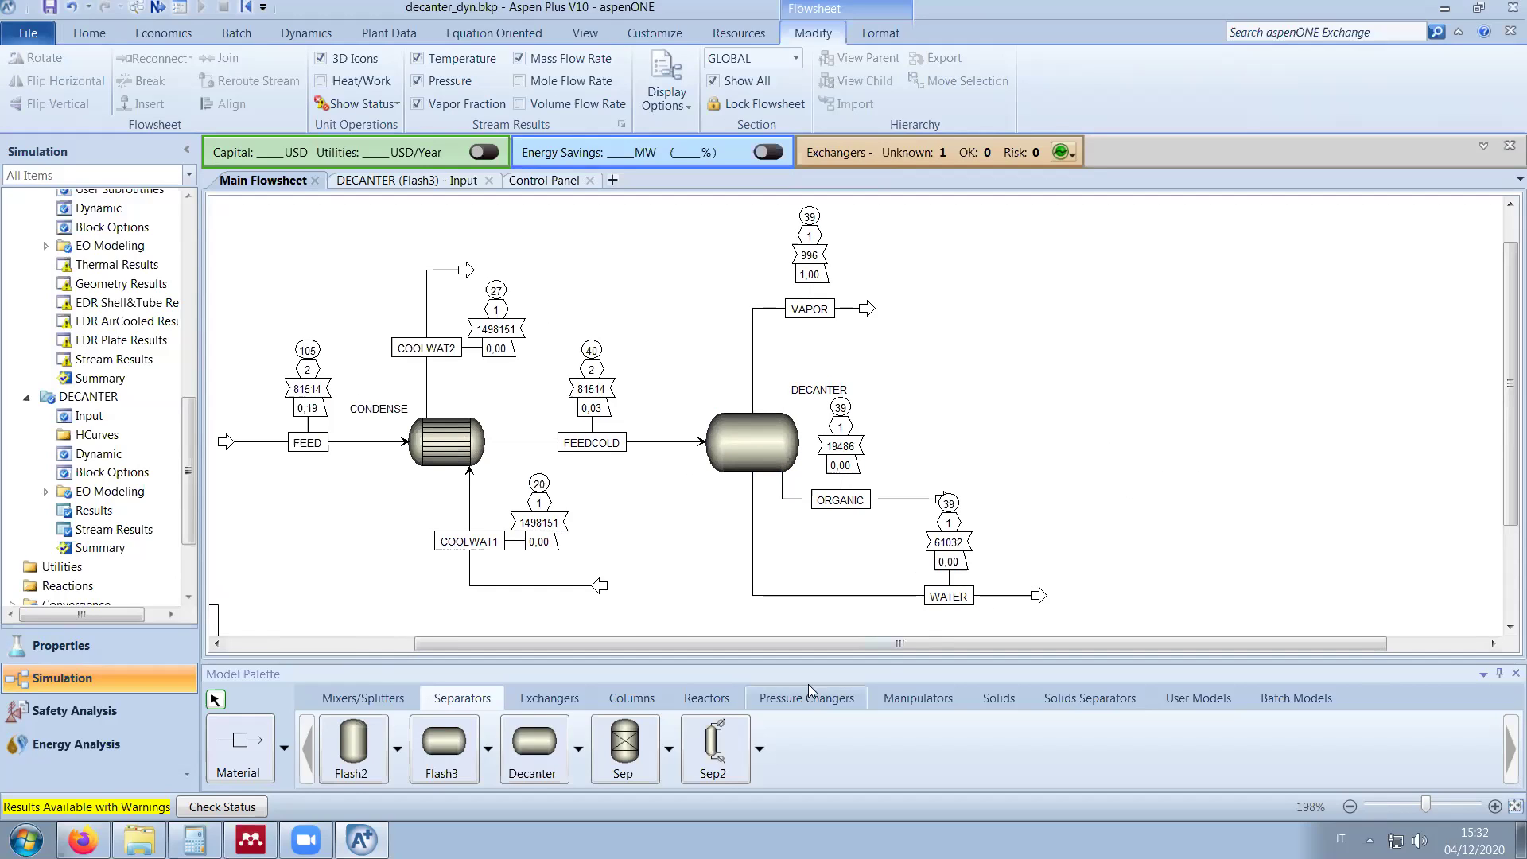
drag(779, 644, 704, 643)
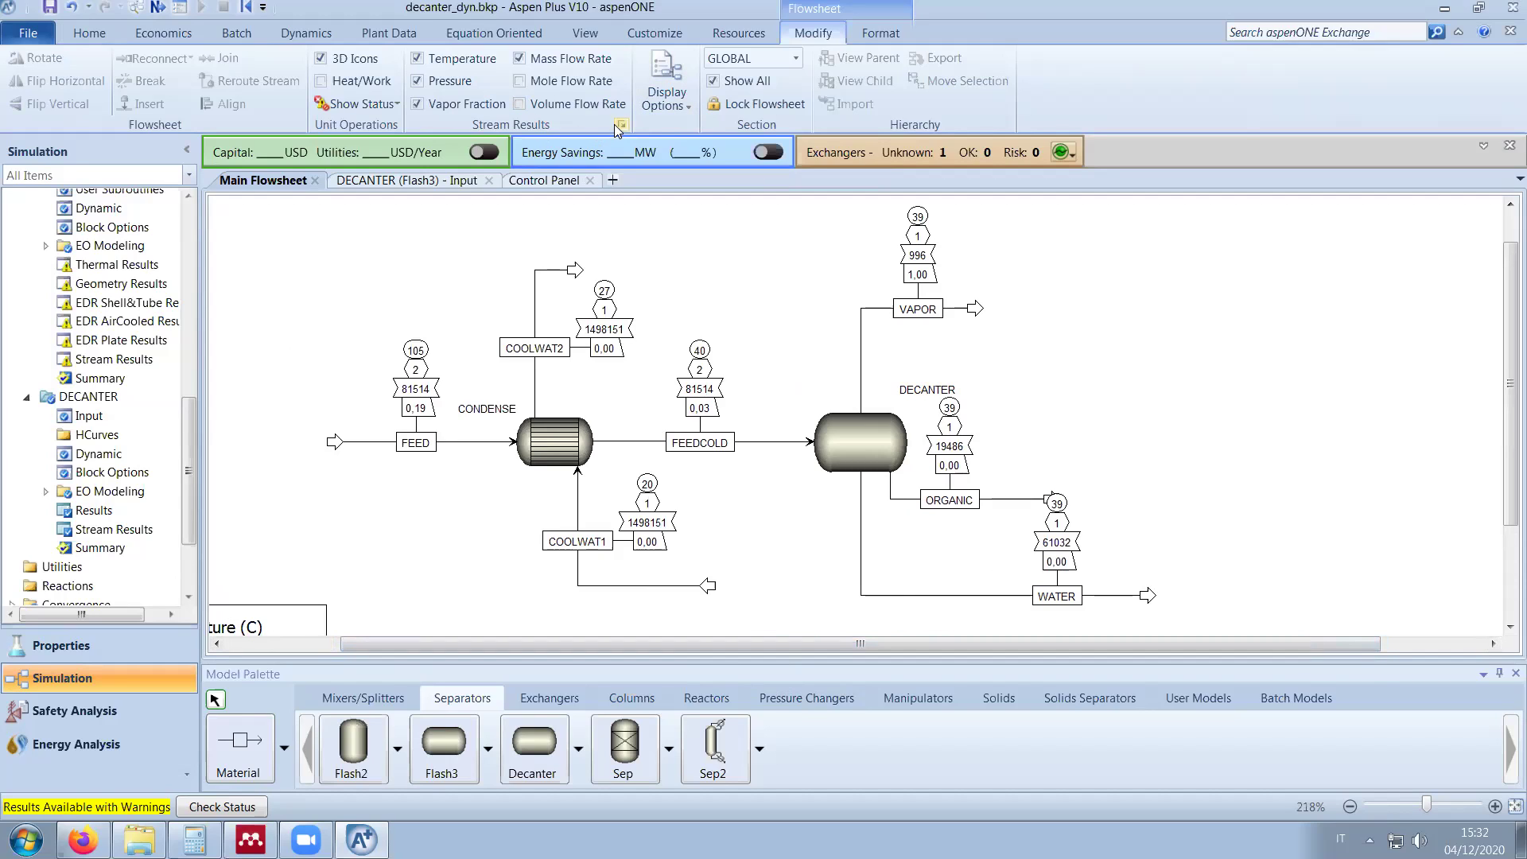
click(494, 391)
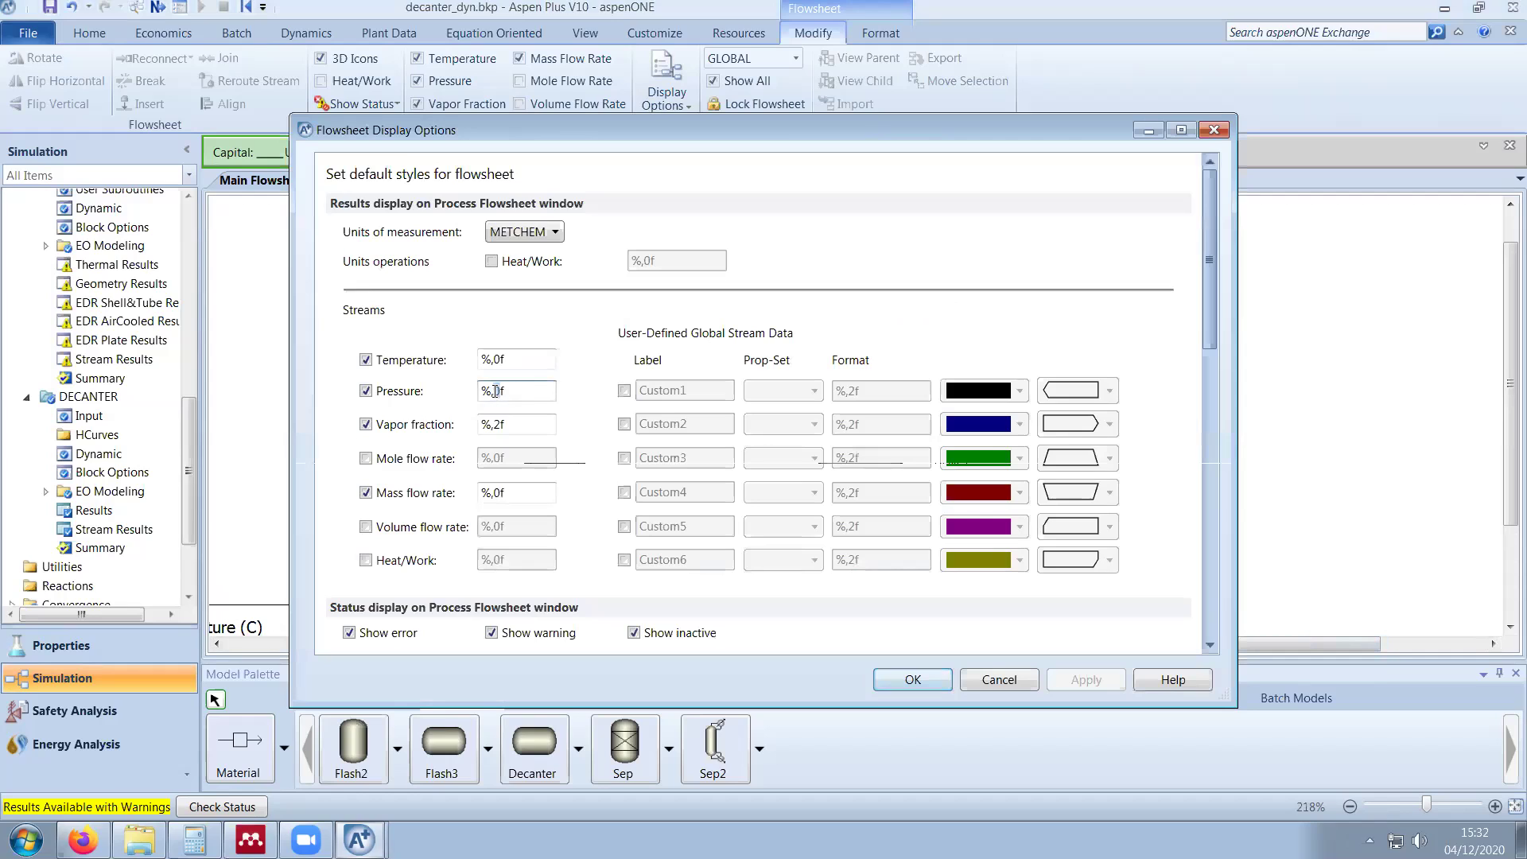
key(BackSpace)
text(1)
click(915, 678)
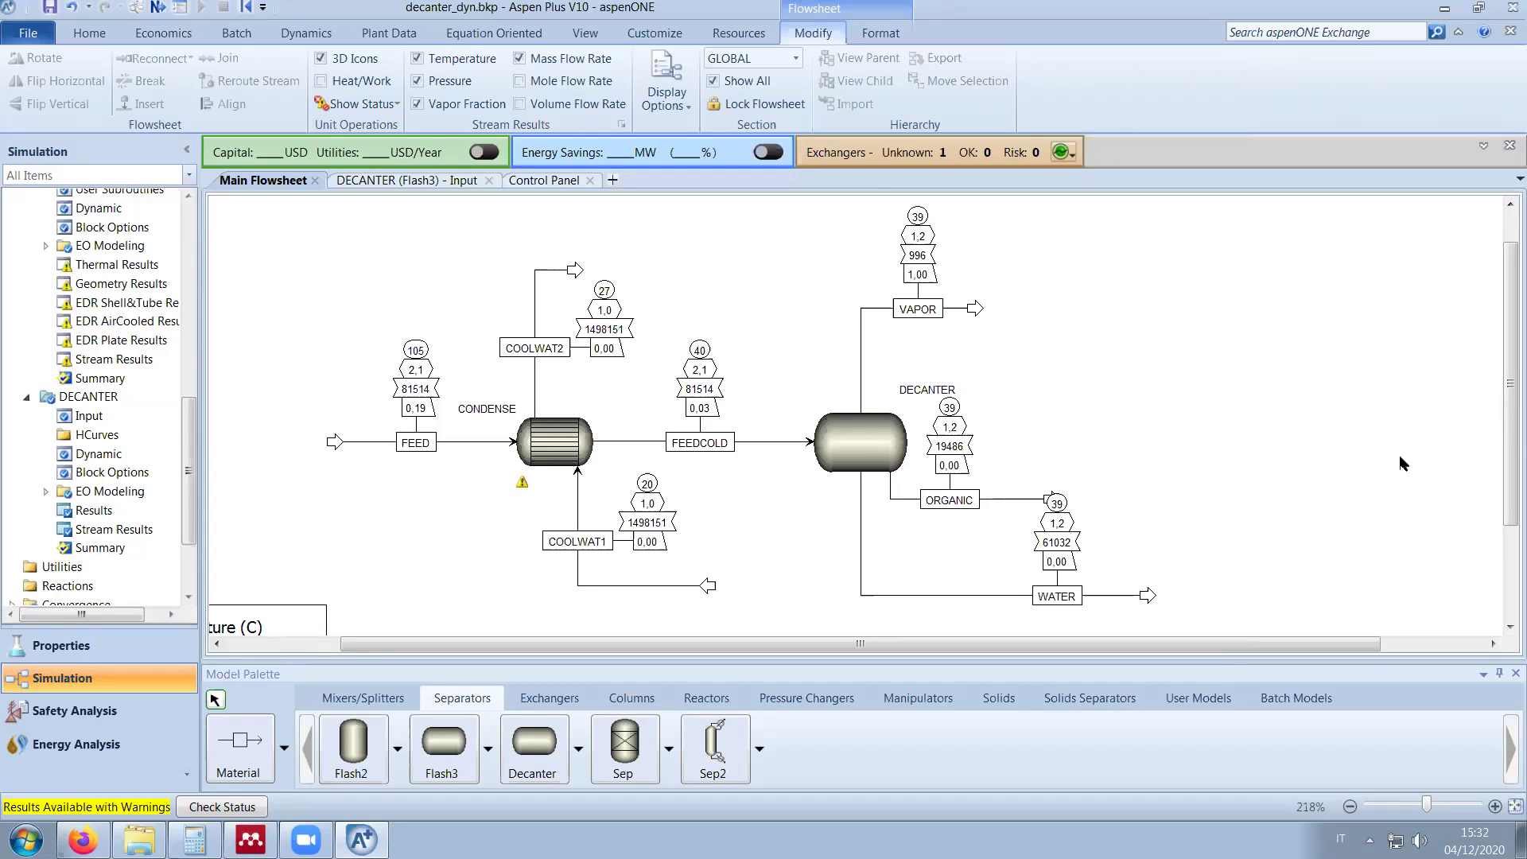
Step: Move the DECANTER block label leftward, above the vessel and clear of the ORGANIC stream's results
mouse_move(927, 390)
mouse_down()
mouse_move(805, 388)
mouse_move(908, 391)
mouse_up()
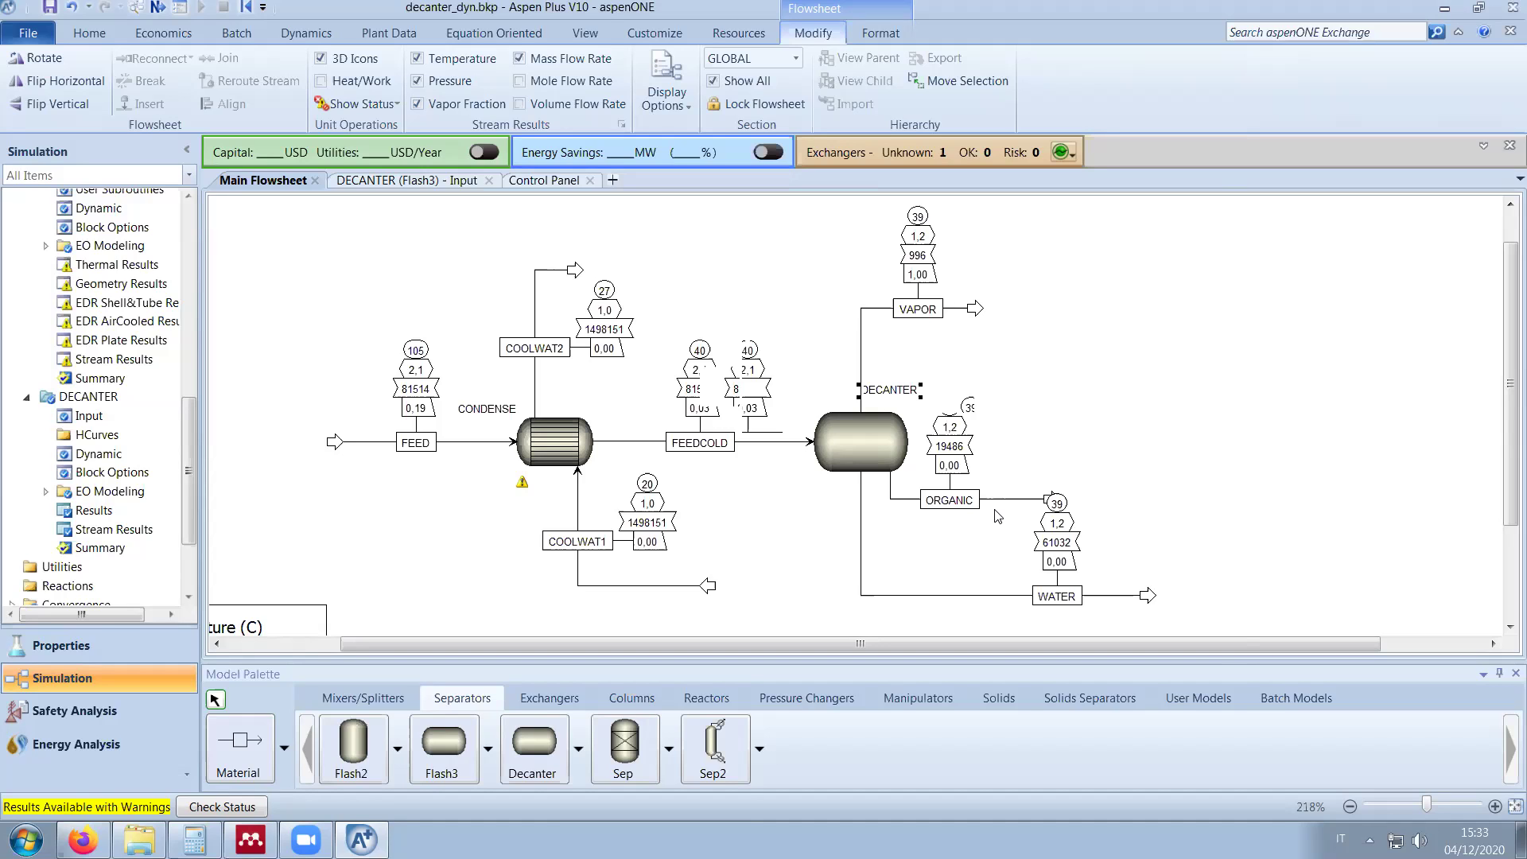
Step: Check the component mass fractions in the ORGANIC stream results, then close that results form
drag(995, 509, 978, 501)
click(903, 505)
double_click(903, 505)
scroll(482, 421, down, 4)
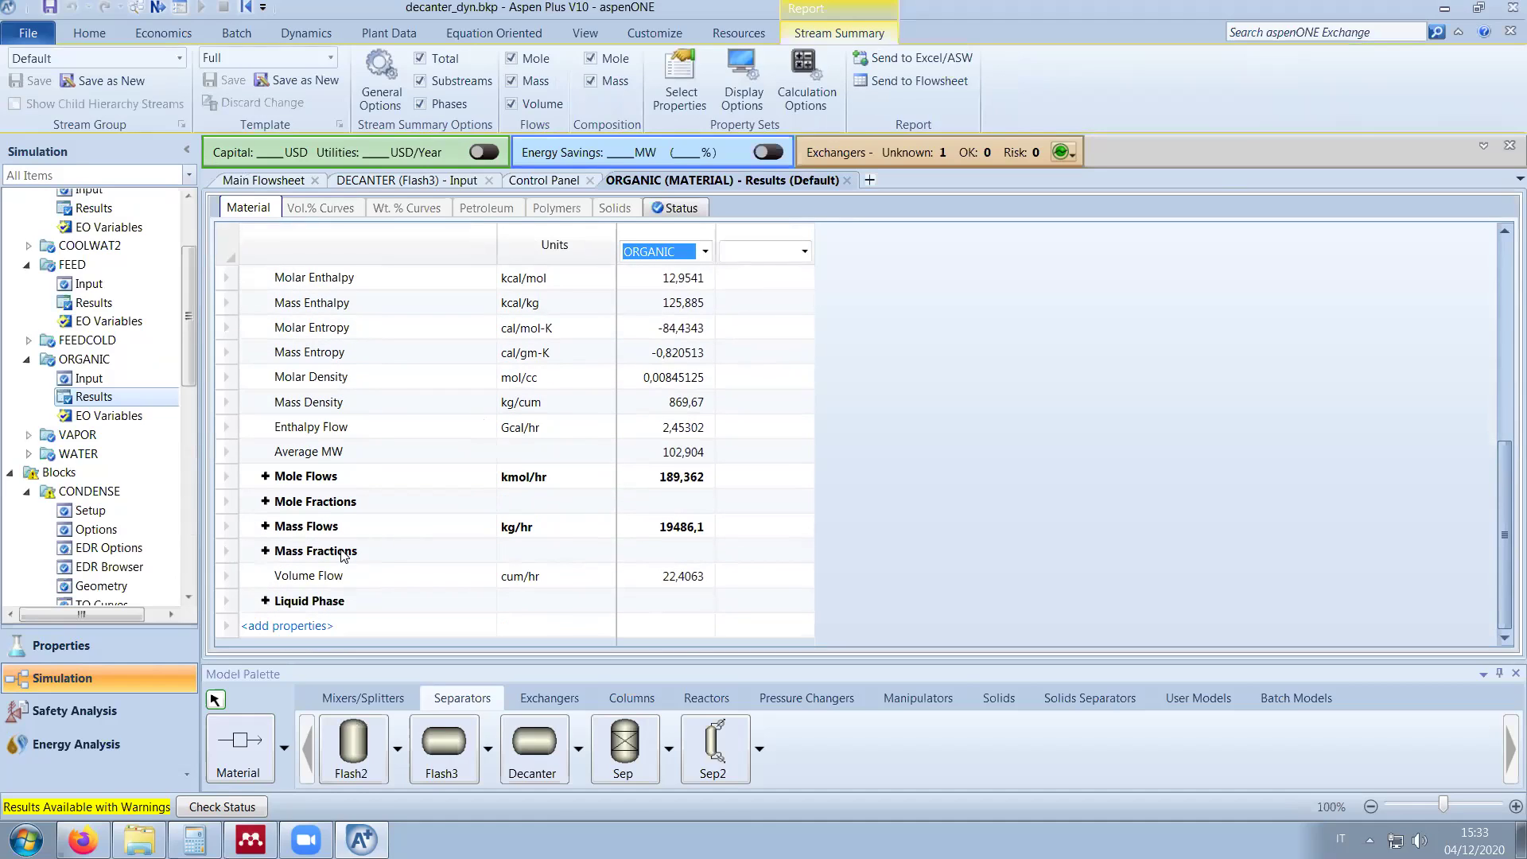
click(266, 551)
scroll(875, 528, down, 2)
scroll(905, 527, down, 1)
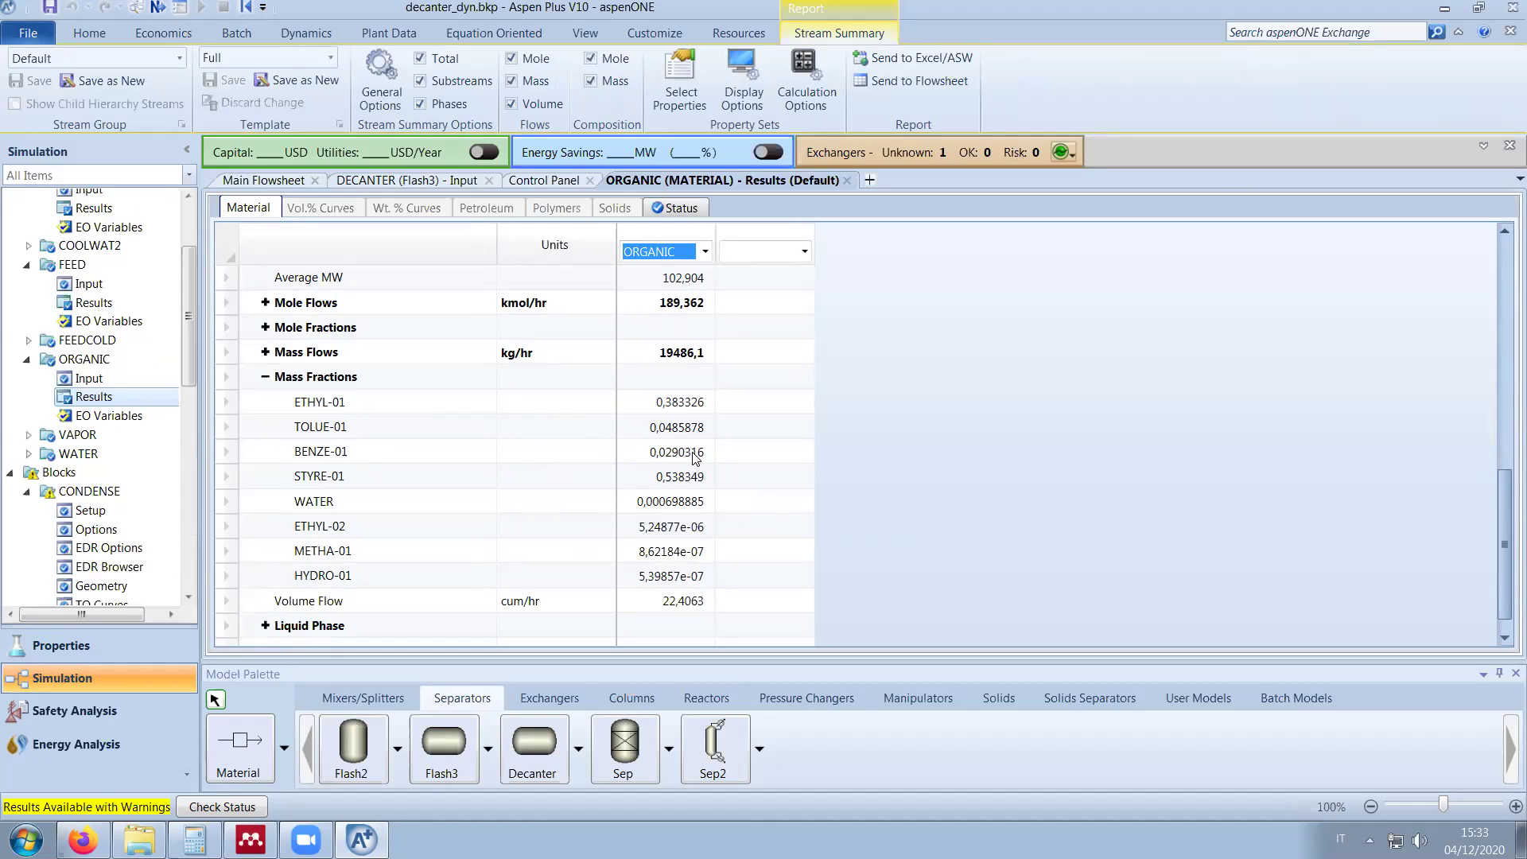
click(847, 181)
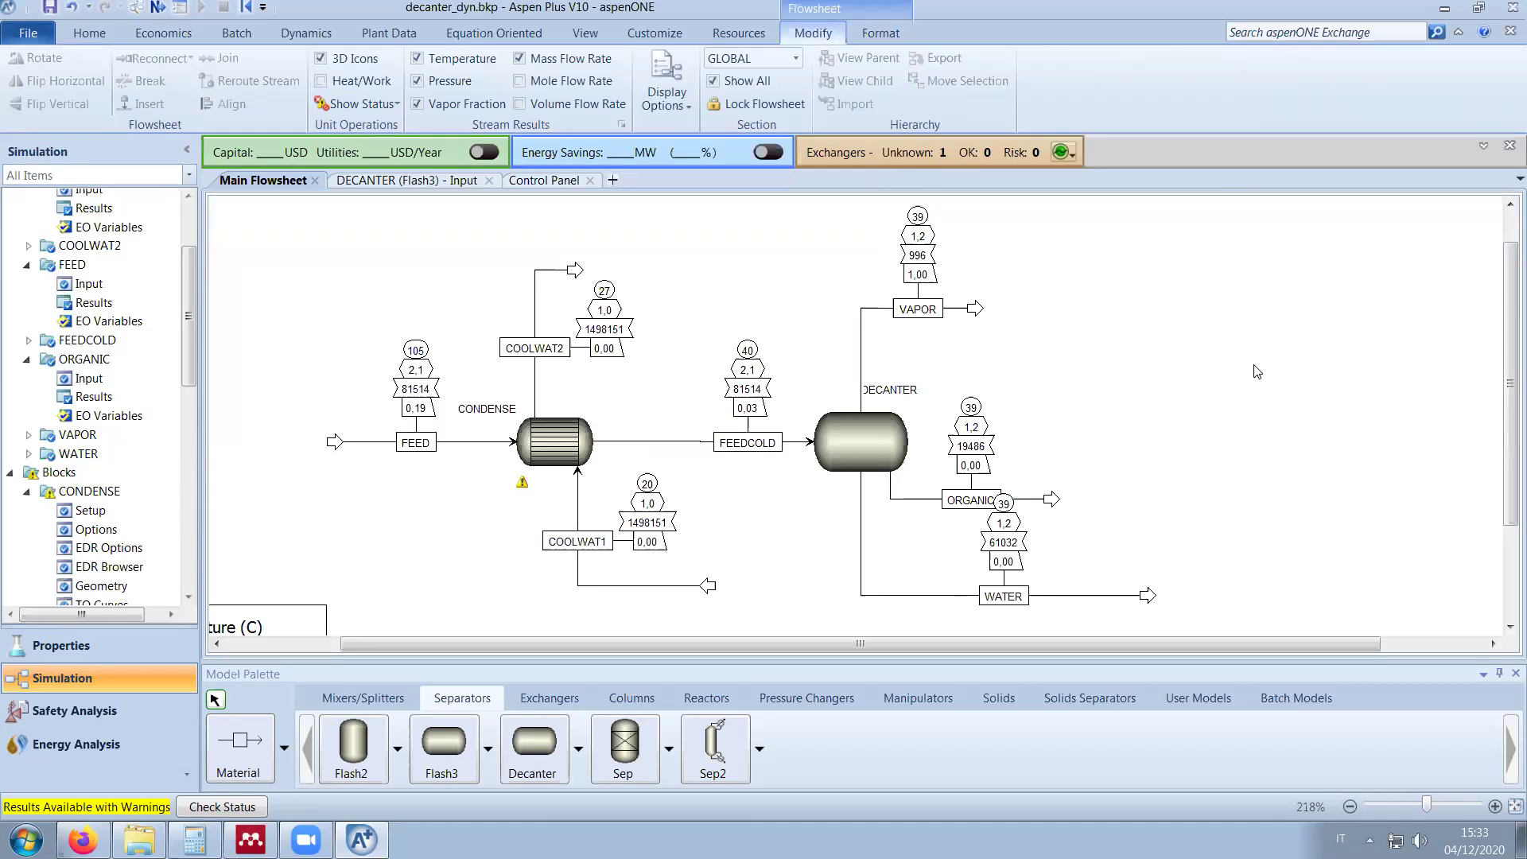
Step: Move the DECANTER block label slightly rightward, clear of the VAPOR stream line
drag(892, 390, 922, 391)
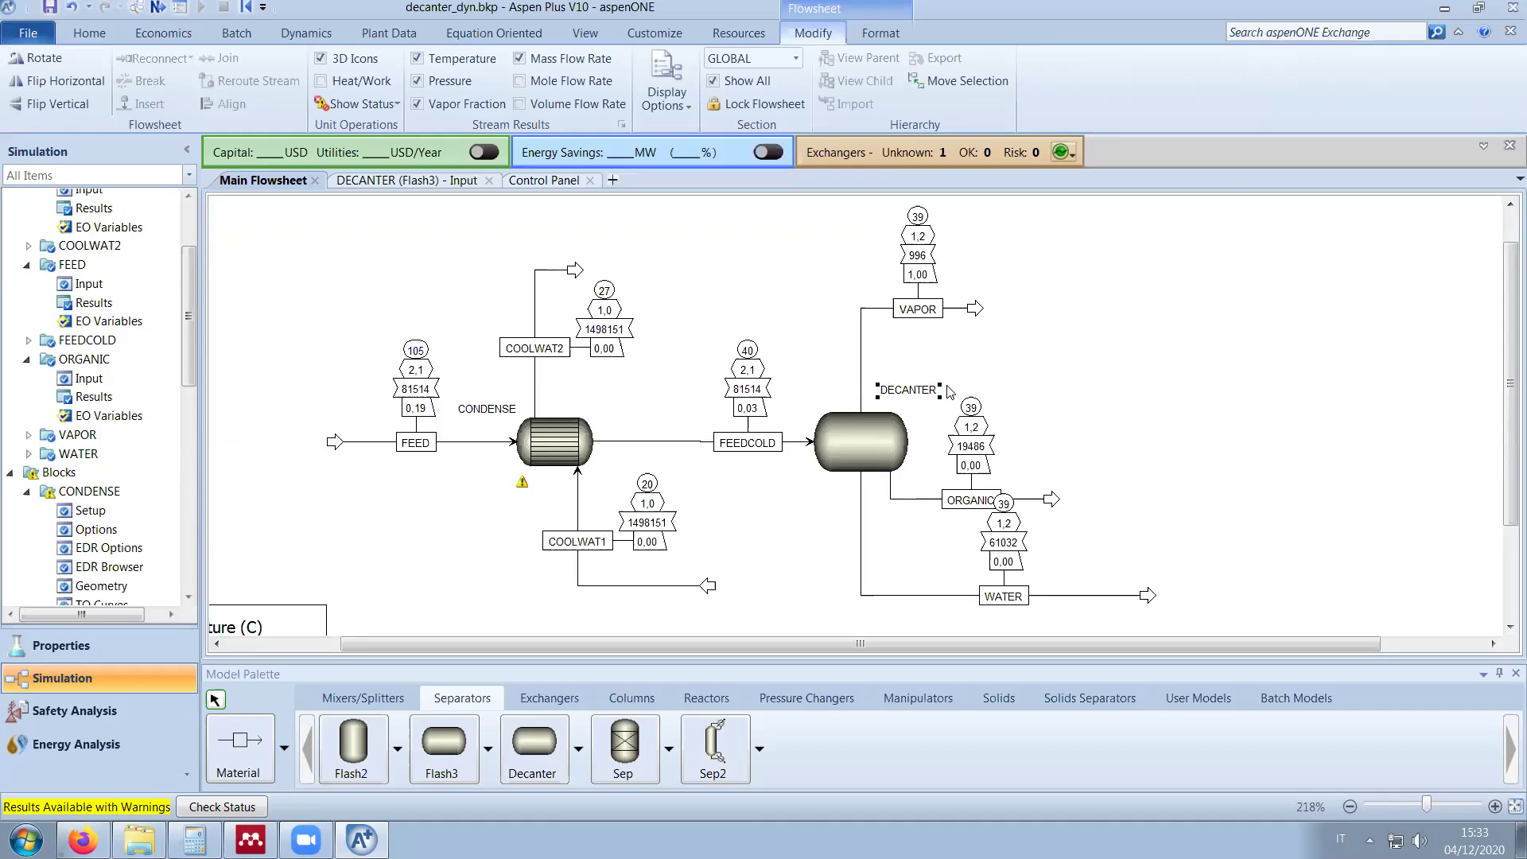
click(1144, 363)
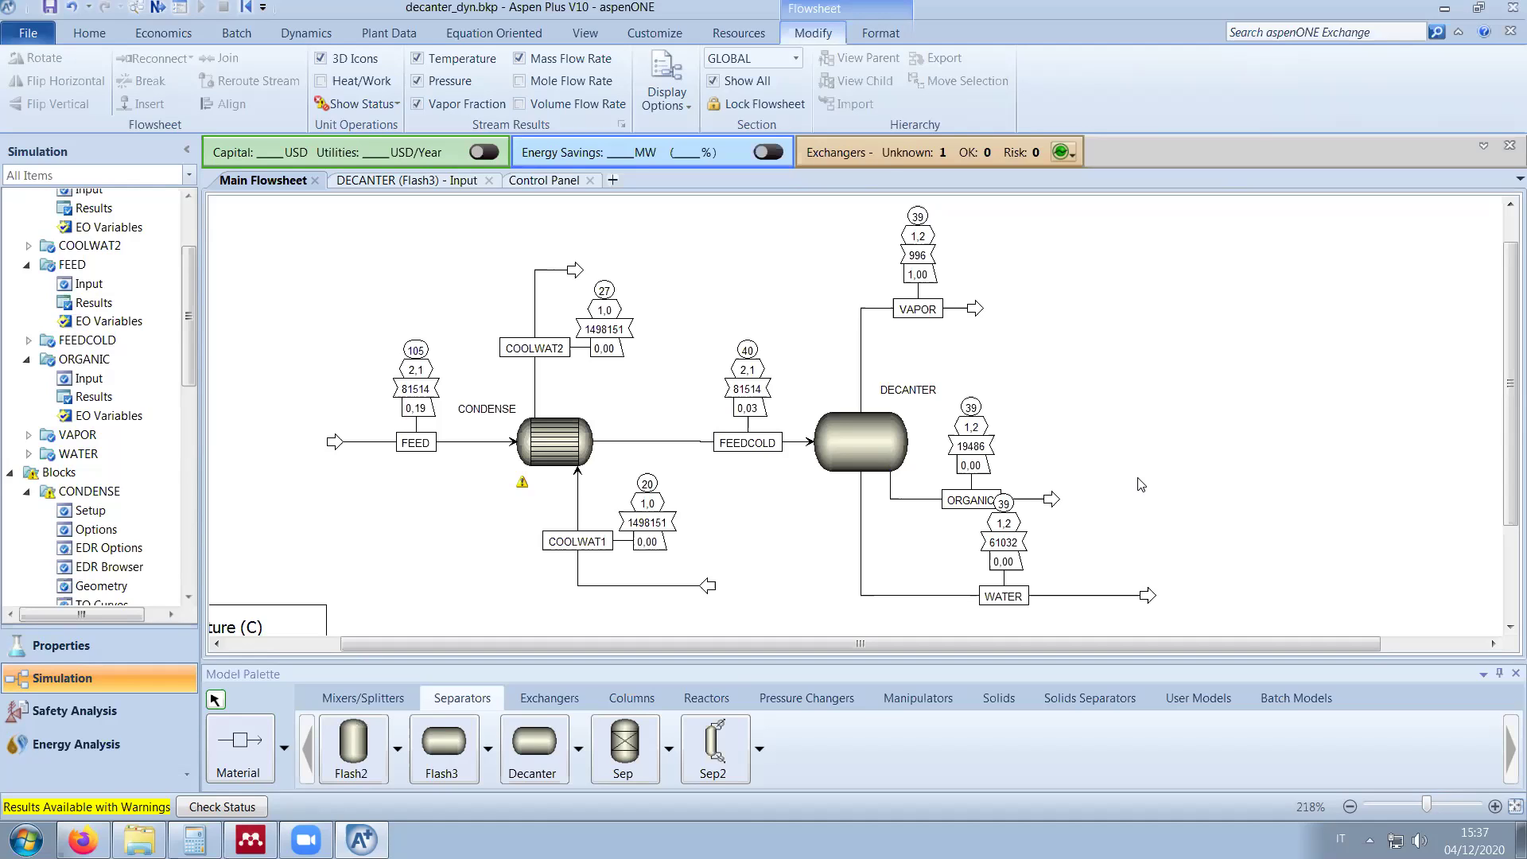
Step: Switch to Adobe Reader by opening odiete2019 from the desktop full-screen, and read the abstract on oil-water separator design
click(1445, 8)
double_click(792, 141)
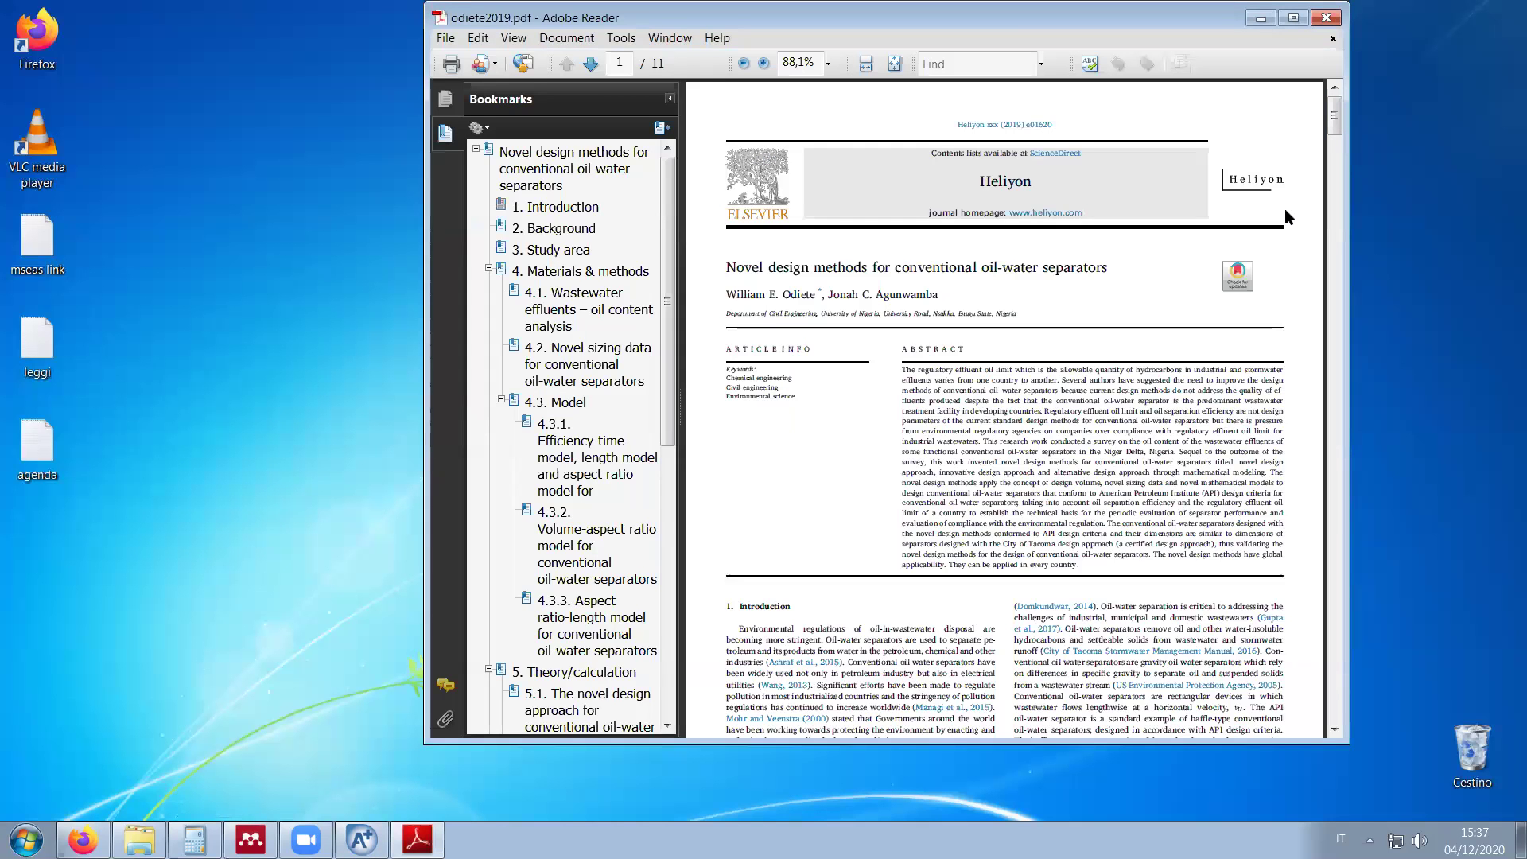
mouse_move(1334, 121)
mouse_down()
mouse_move(1328, 309)
mouse_move(1350, 466)
mouse_move(1330, 404)
mouse_move(1340, 92)
mouse_up()
key(super+Up)
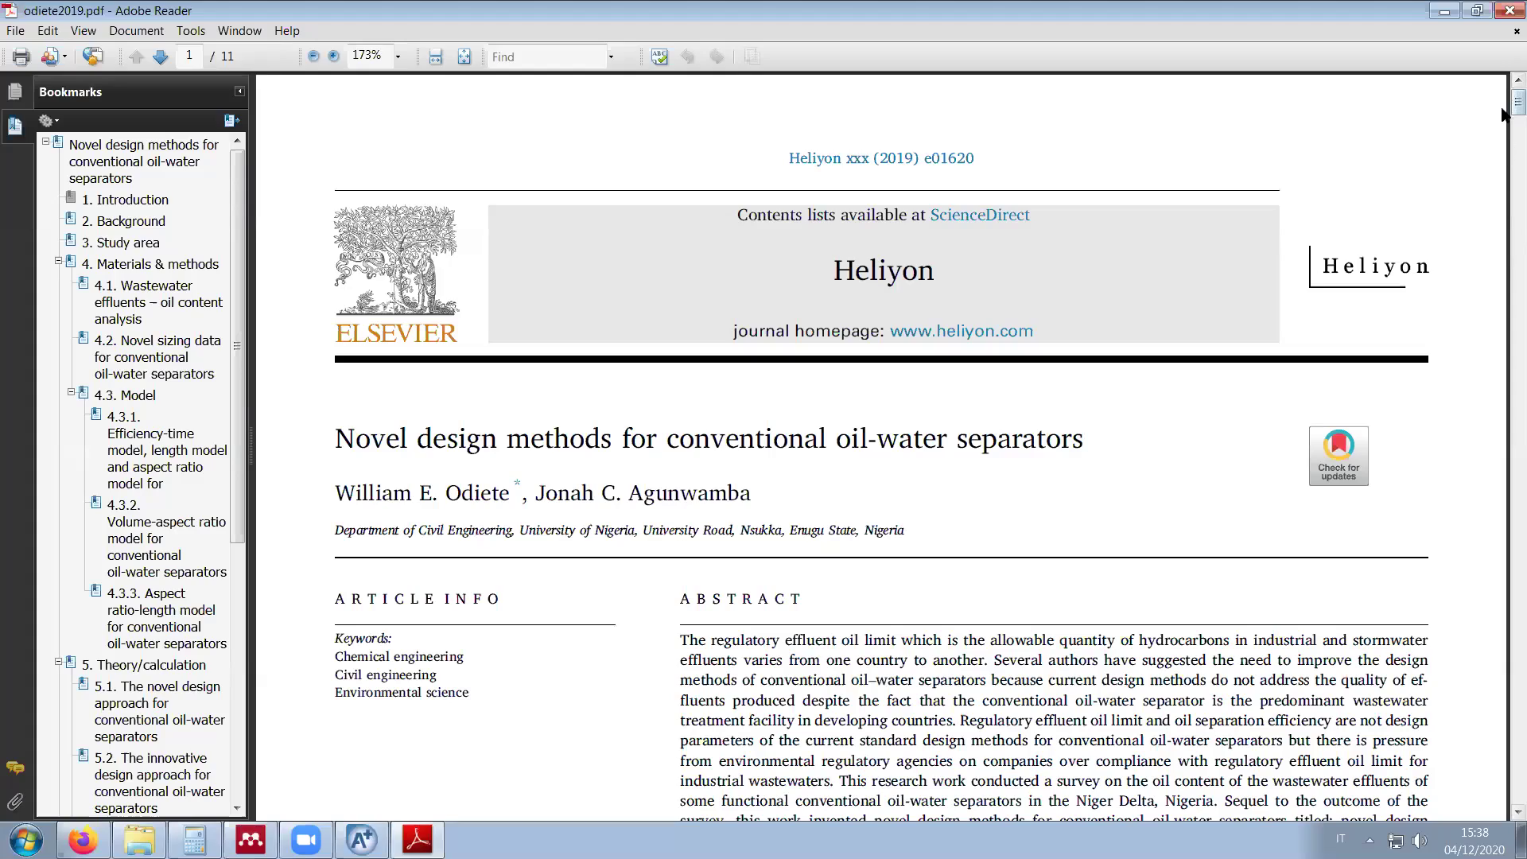
scroll(1195, 535, down, 3)
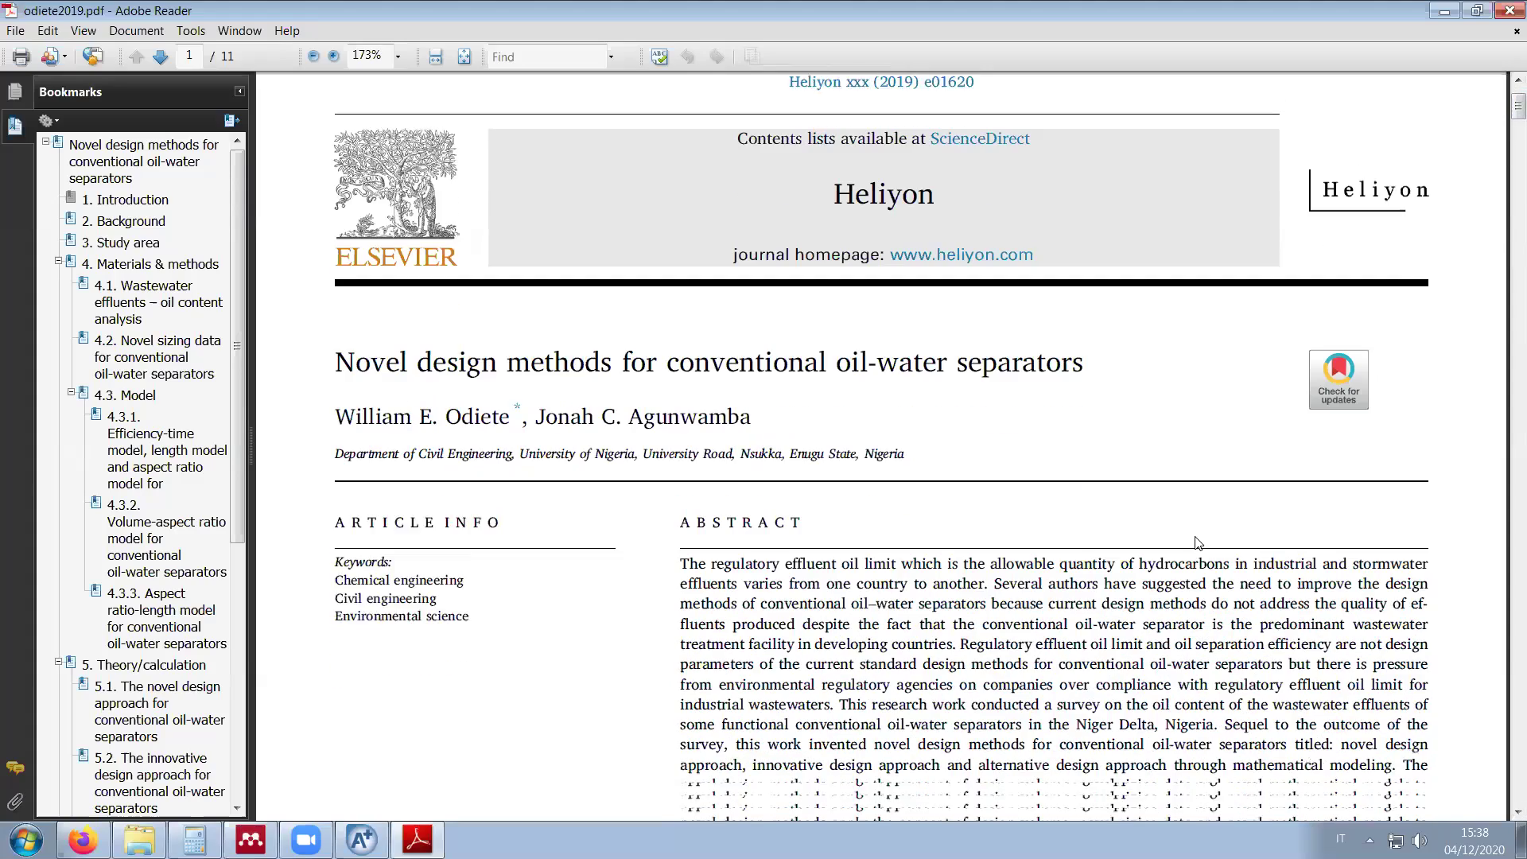
scroll(1195, 535, down, 5)
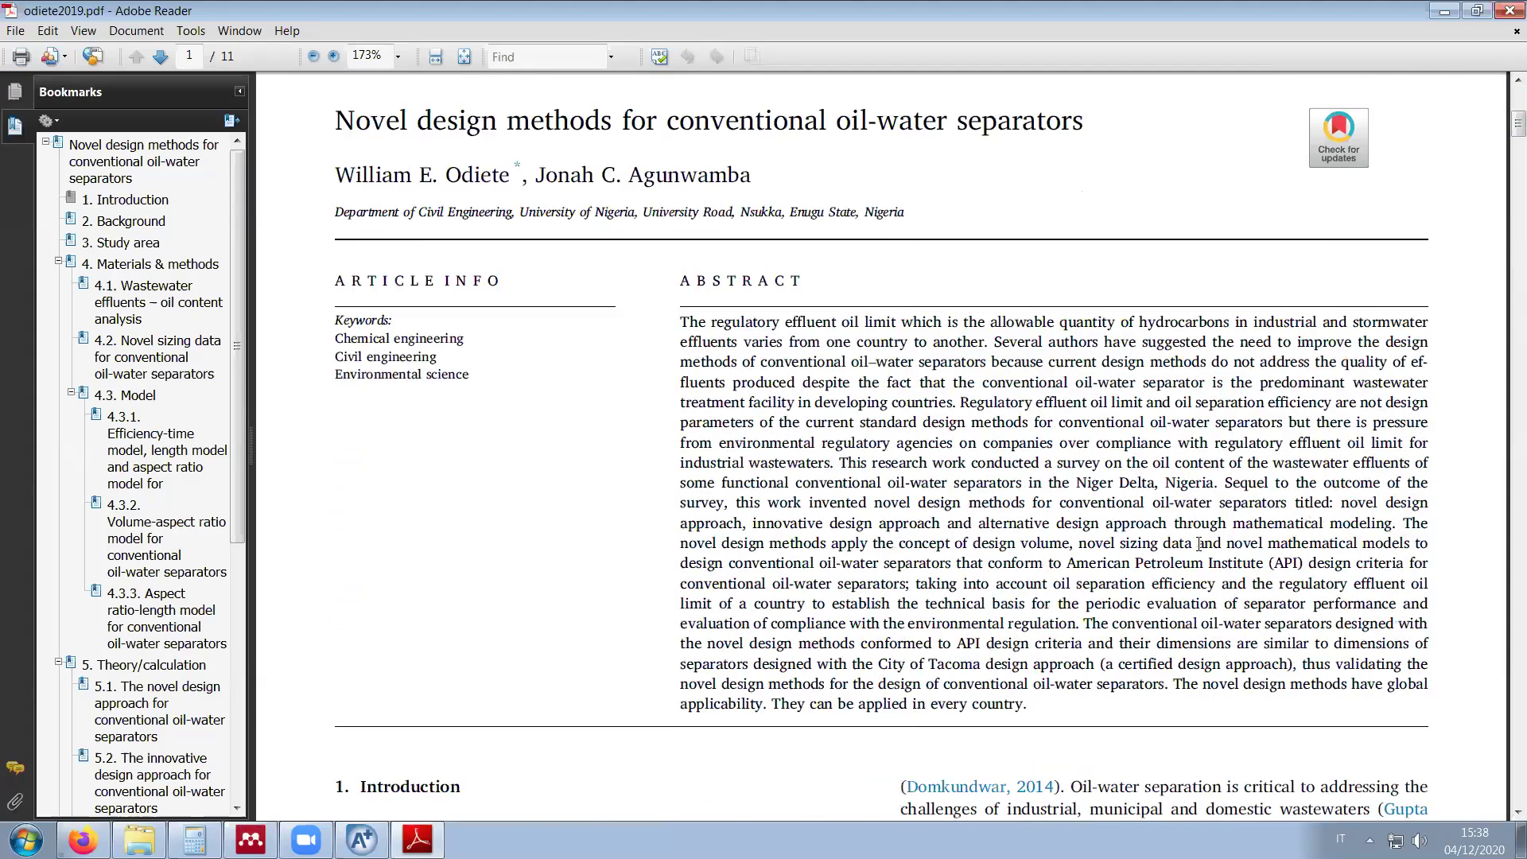
scroll(1197, 541, up, 2)
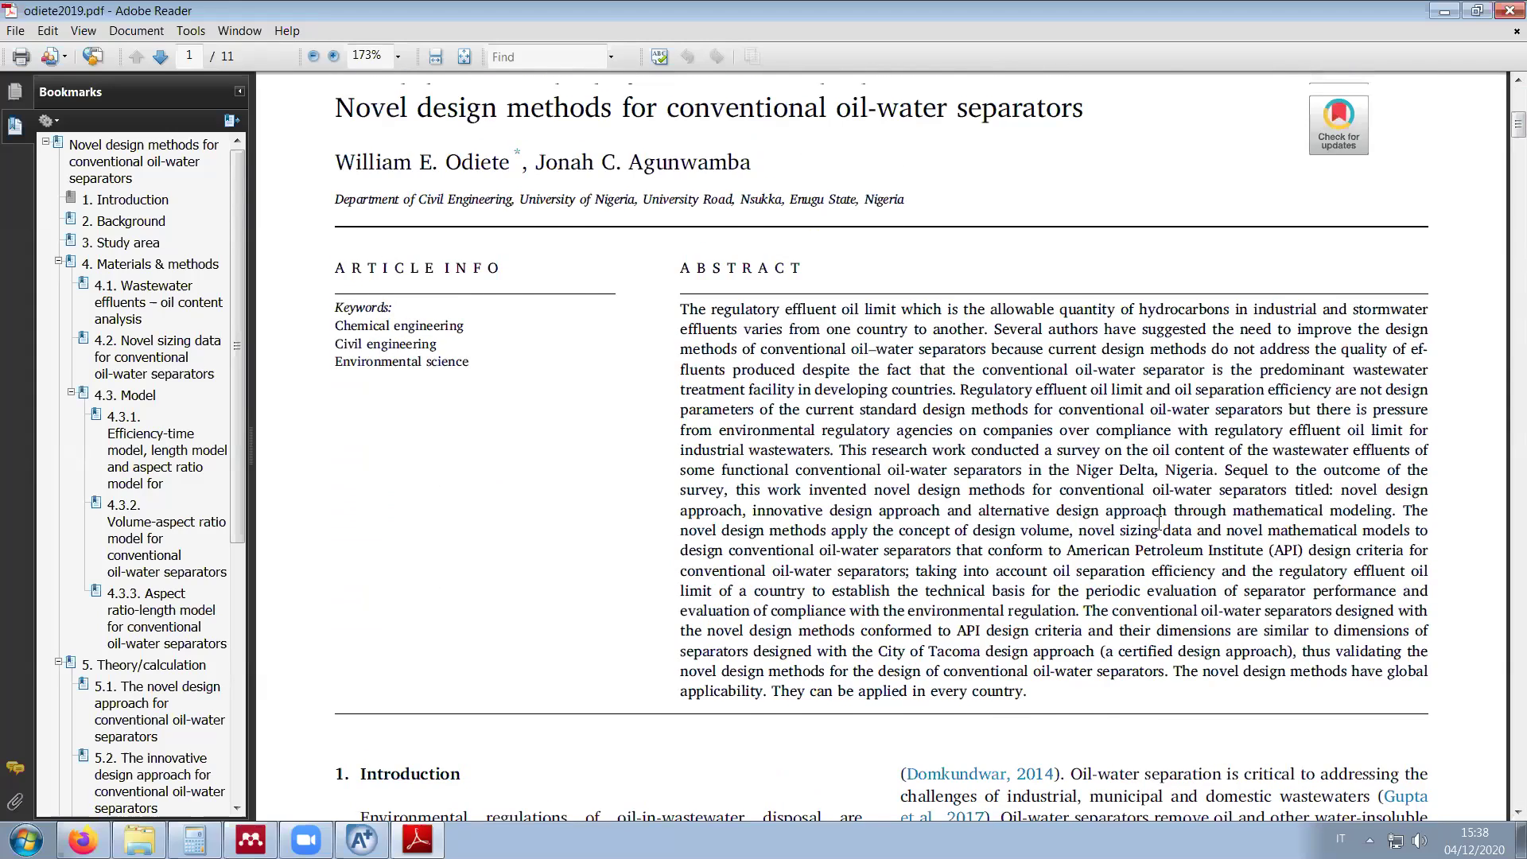
scroll(1157, 525, down, 2)
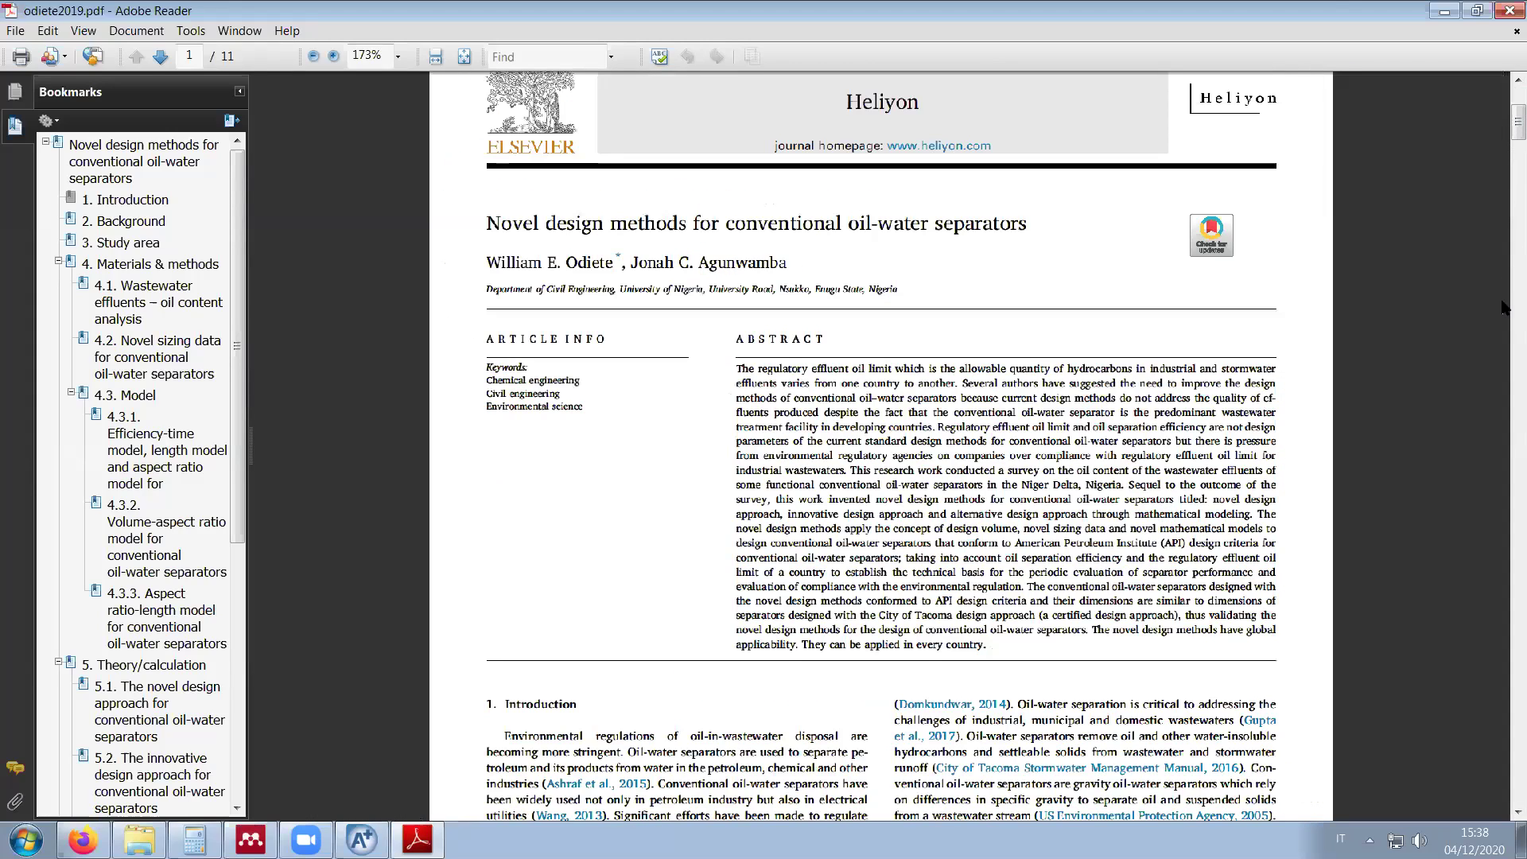
Step: Examine the separator schematic, API design criteria, Table 2 sizing data and efficiency-time equations on the paper's first pages
scroll(1506, 302, down, 10)
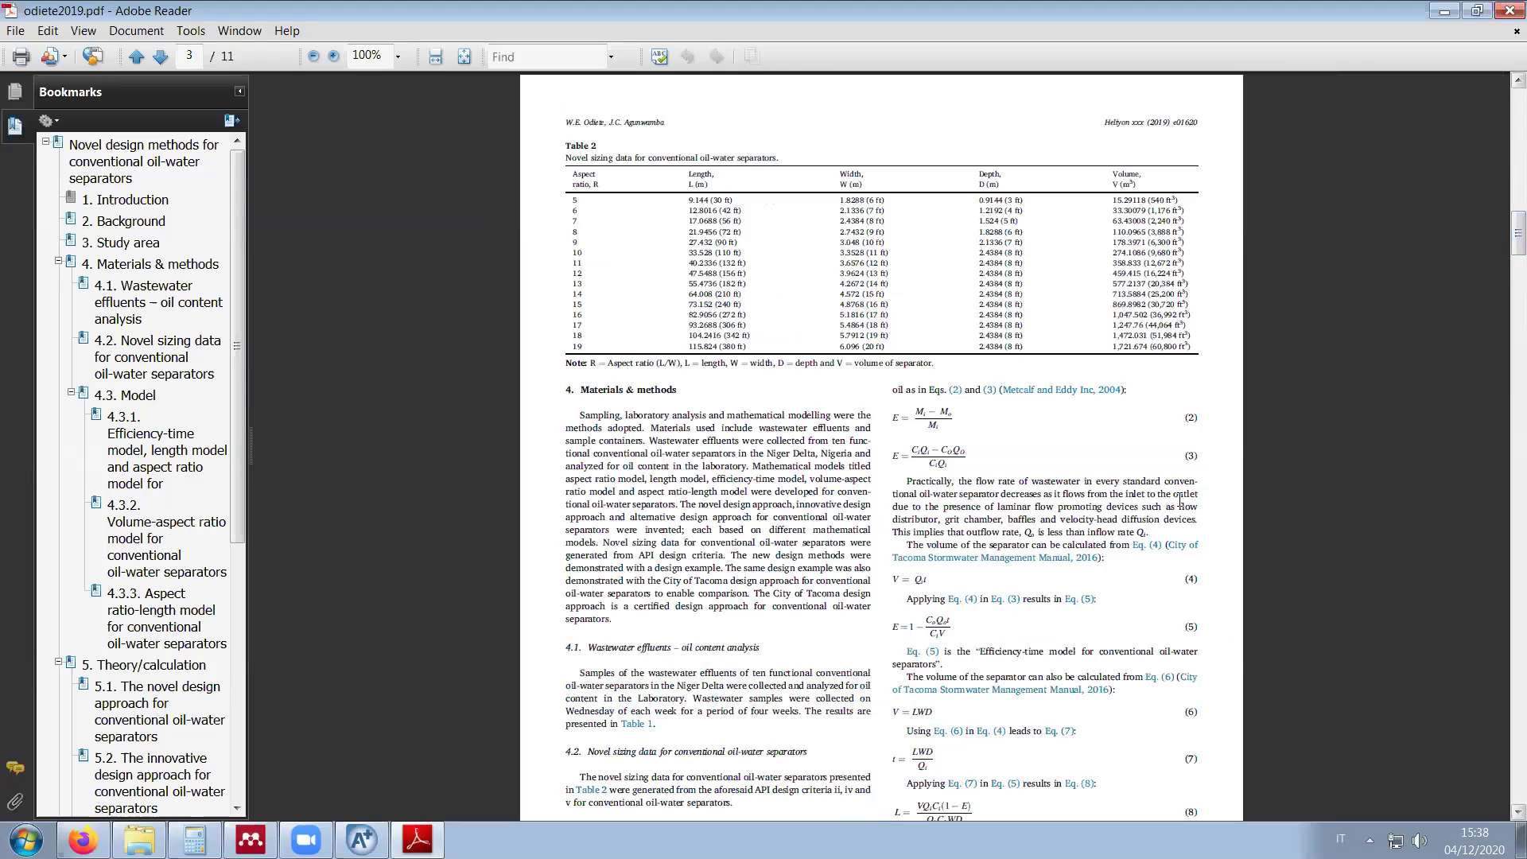
scroll(1172, 499, up, 5)
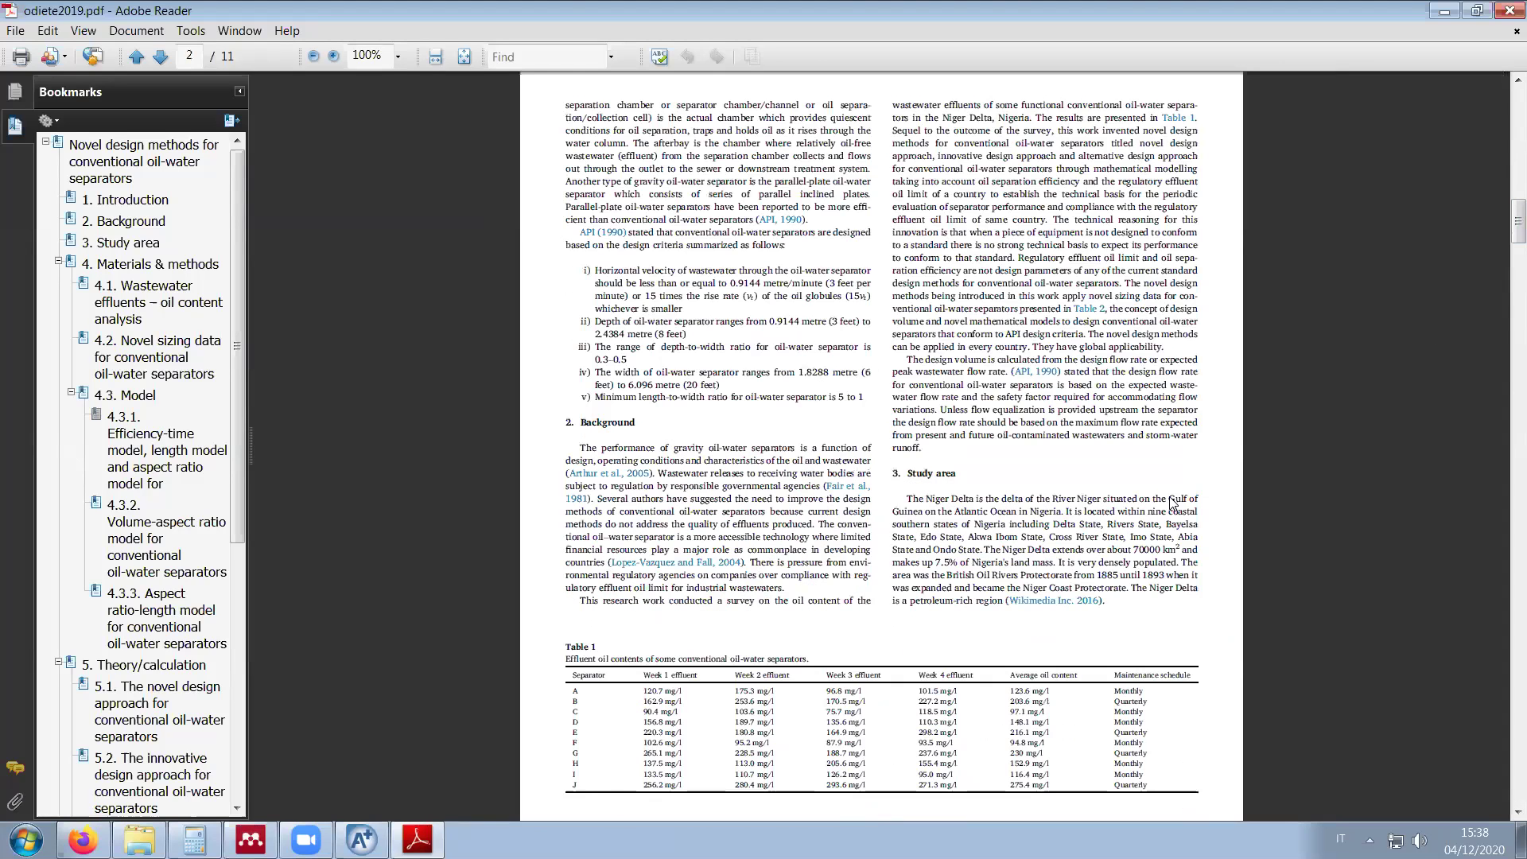
scroll(1171, 501, up, 15)
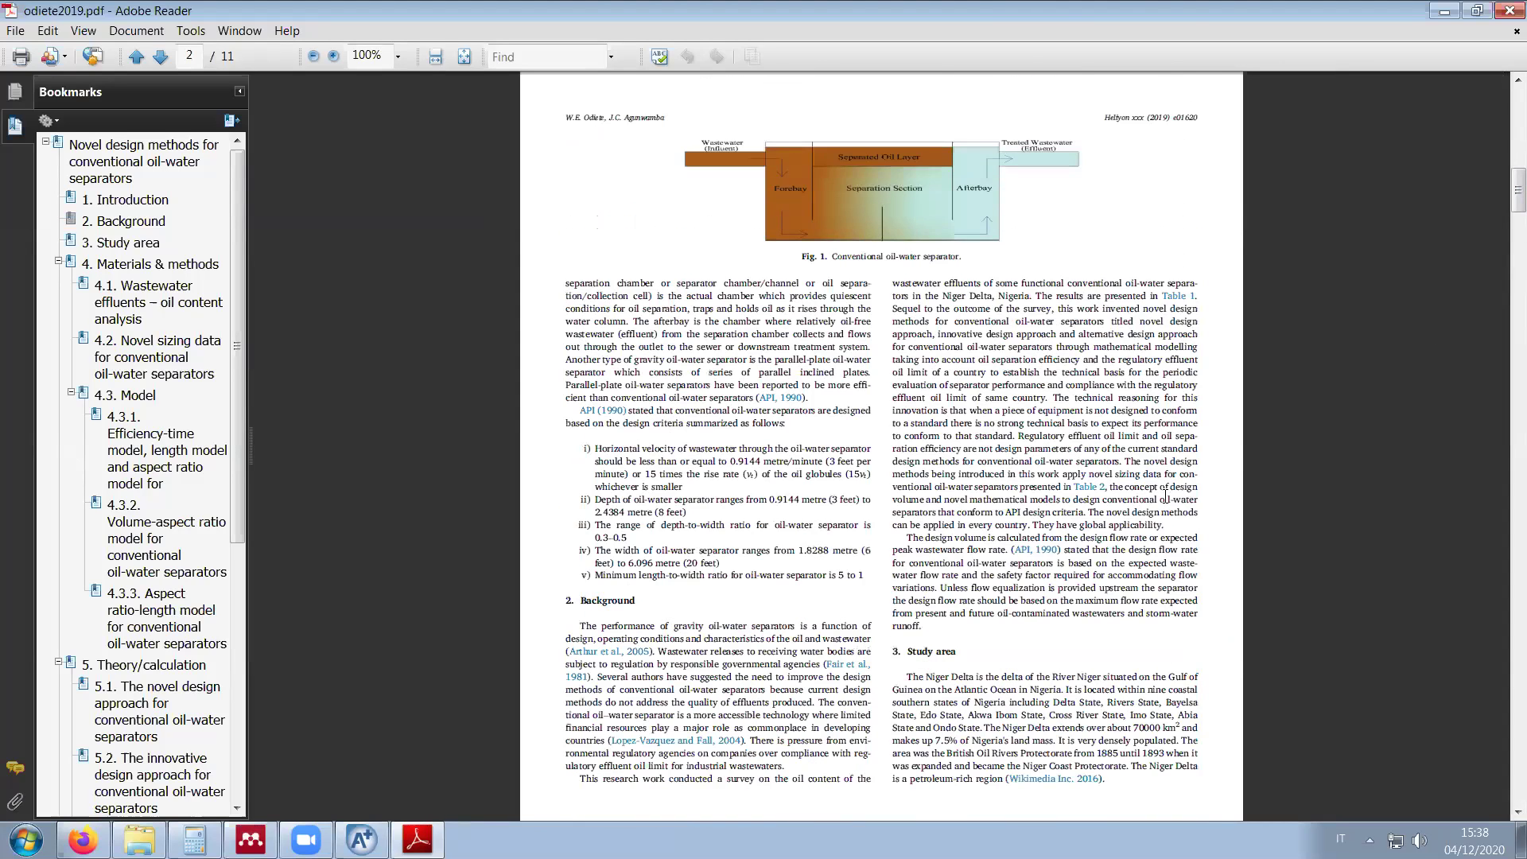
scroll(1165, 497, up, 1)
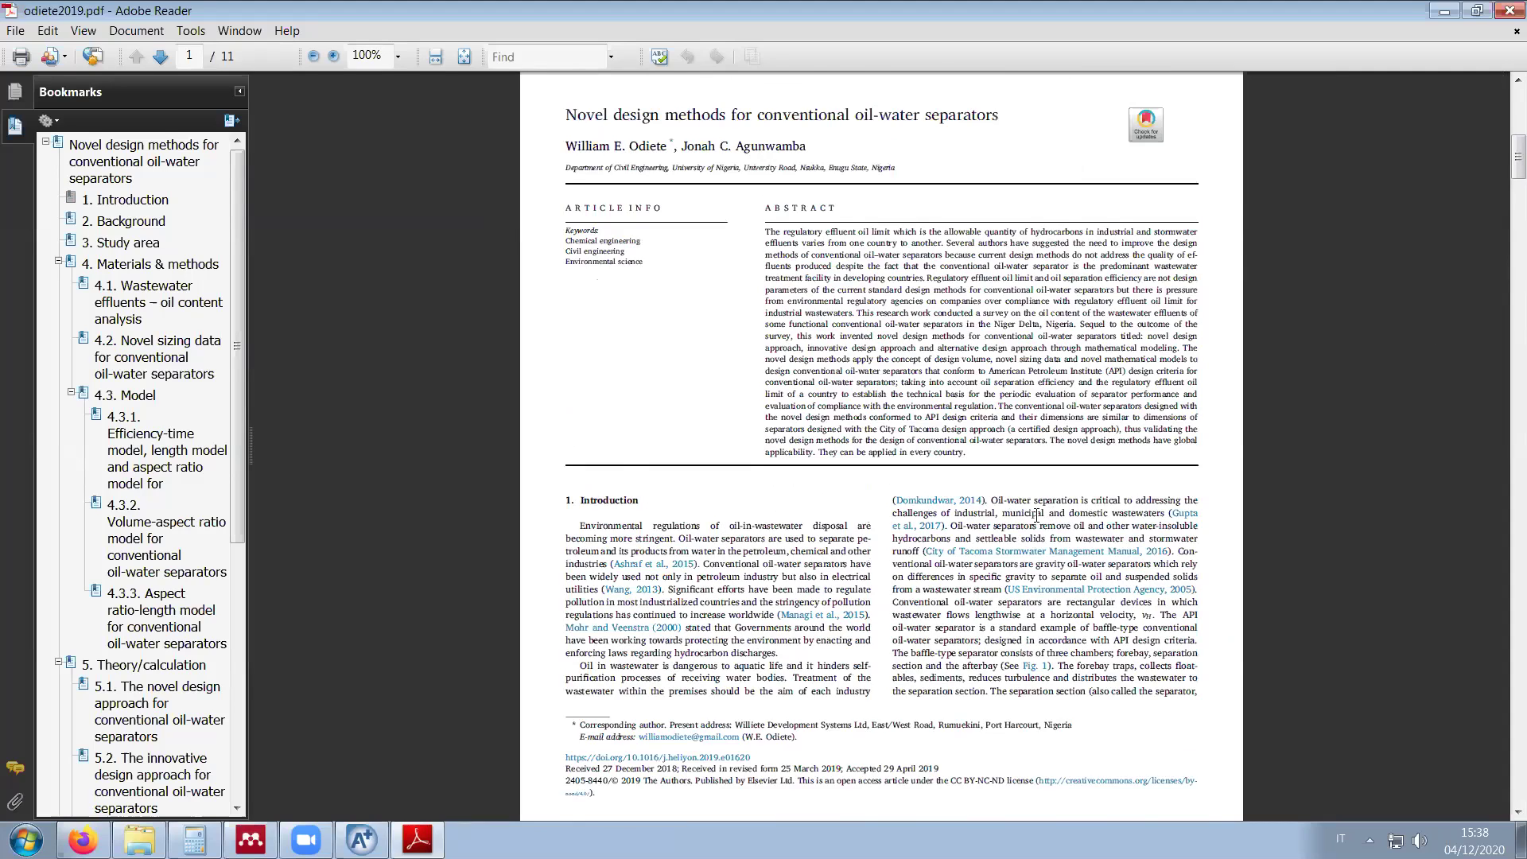
scroll(1036, 517, down, 16)
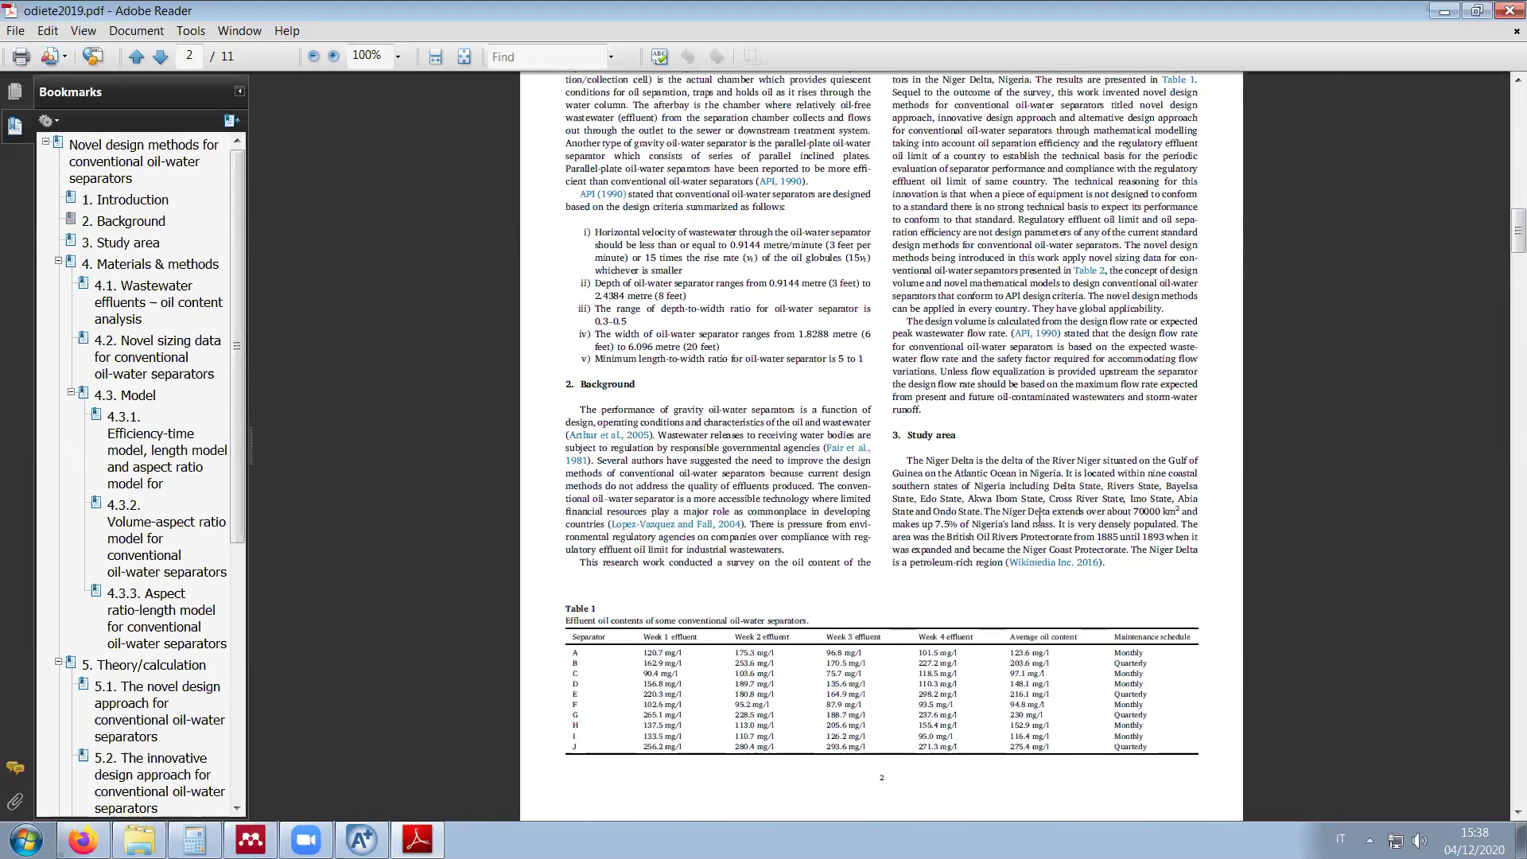
scroll(1036, 517, down, 15)
scroll(1041, 525, down, 1)
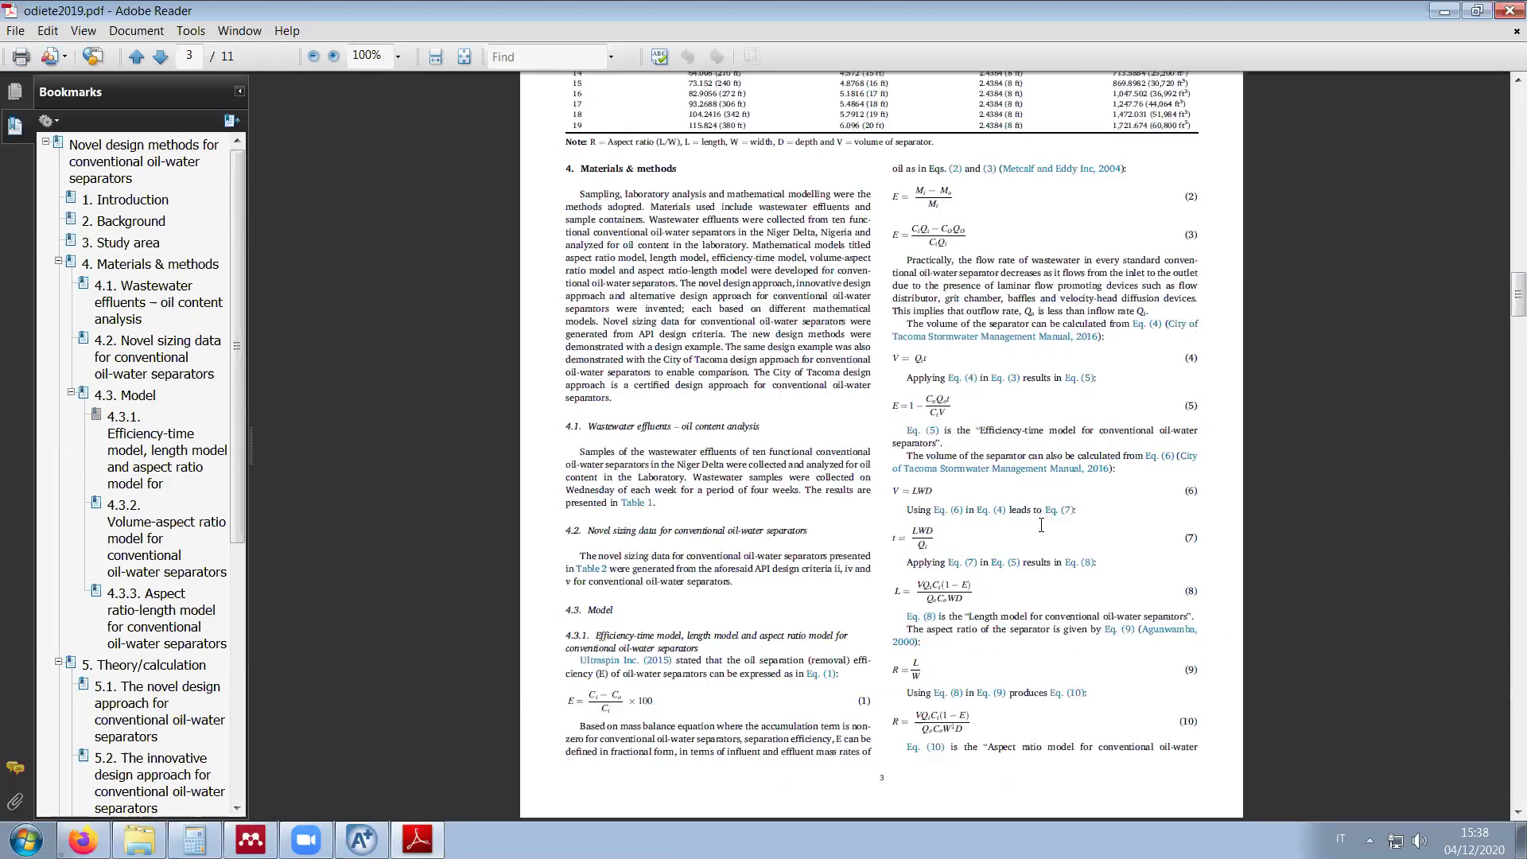
scroll(1041, 525, down, 10)
scroll(1207, 483, up, 11)
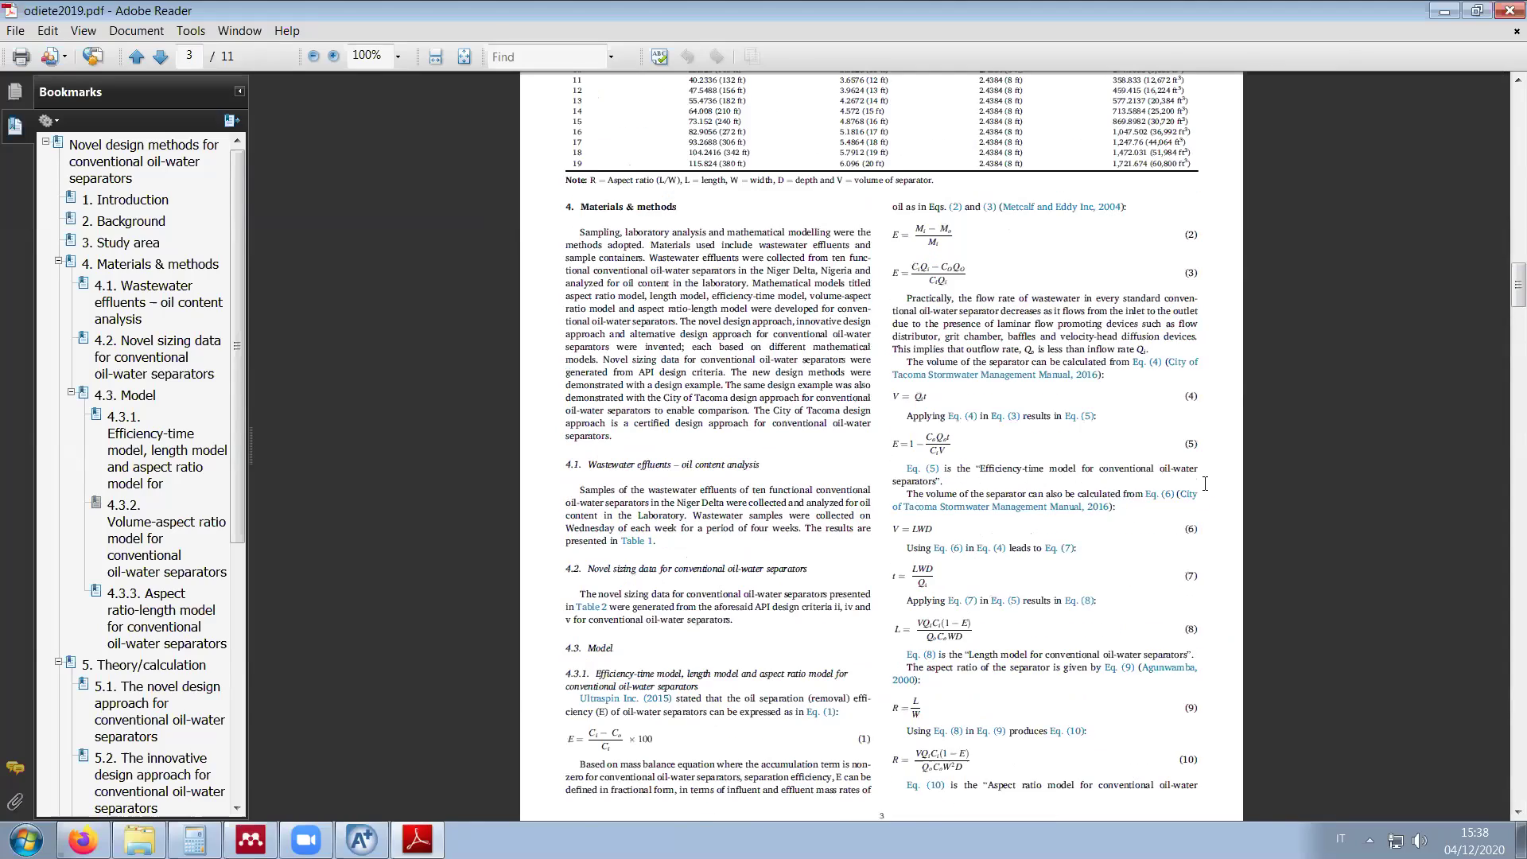
scroll(1205, 483, up, 15)
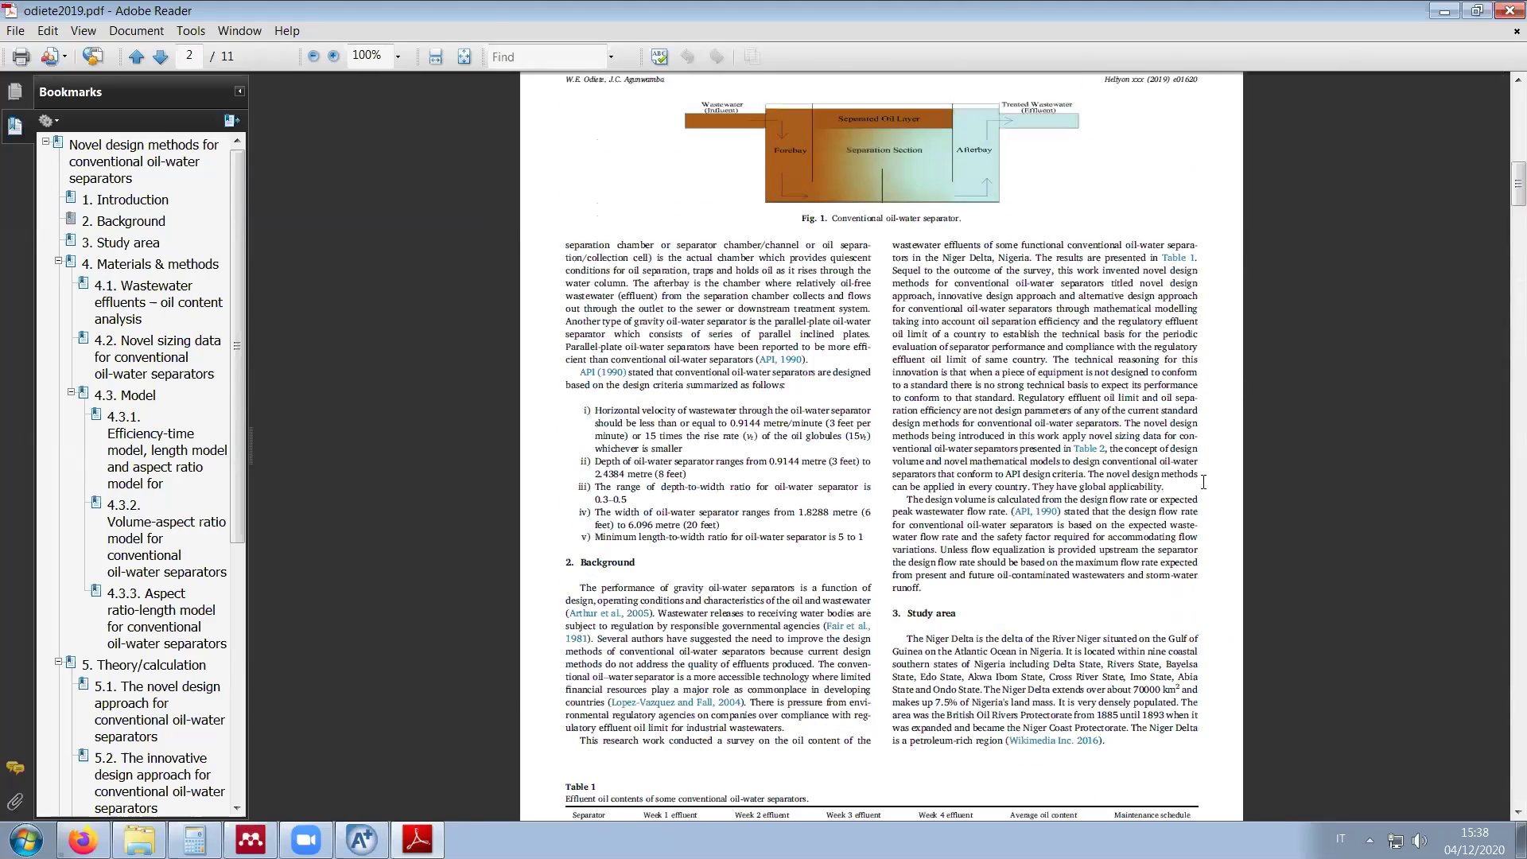
scroll(1203, 482, up, 15)
scroll(1203, 482, up, 1)
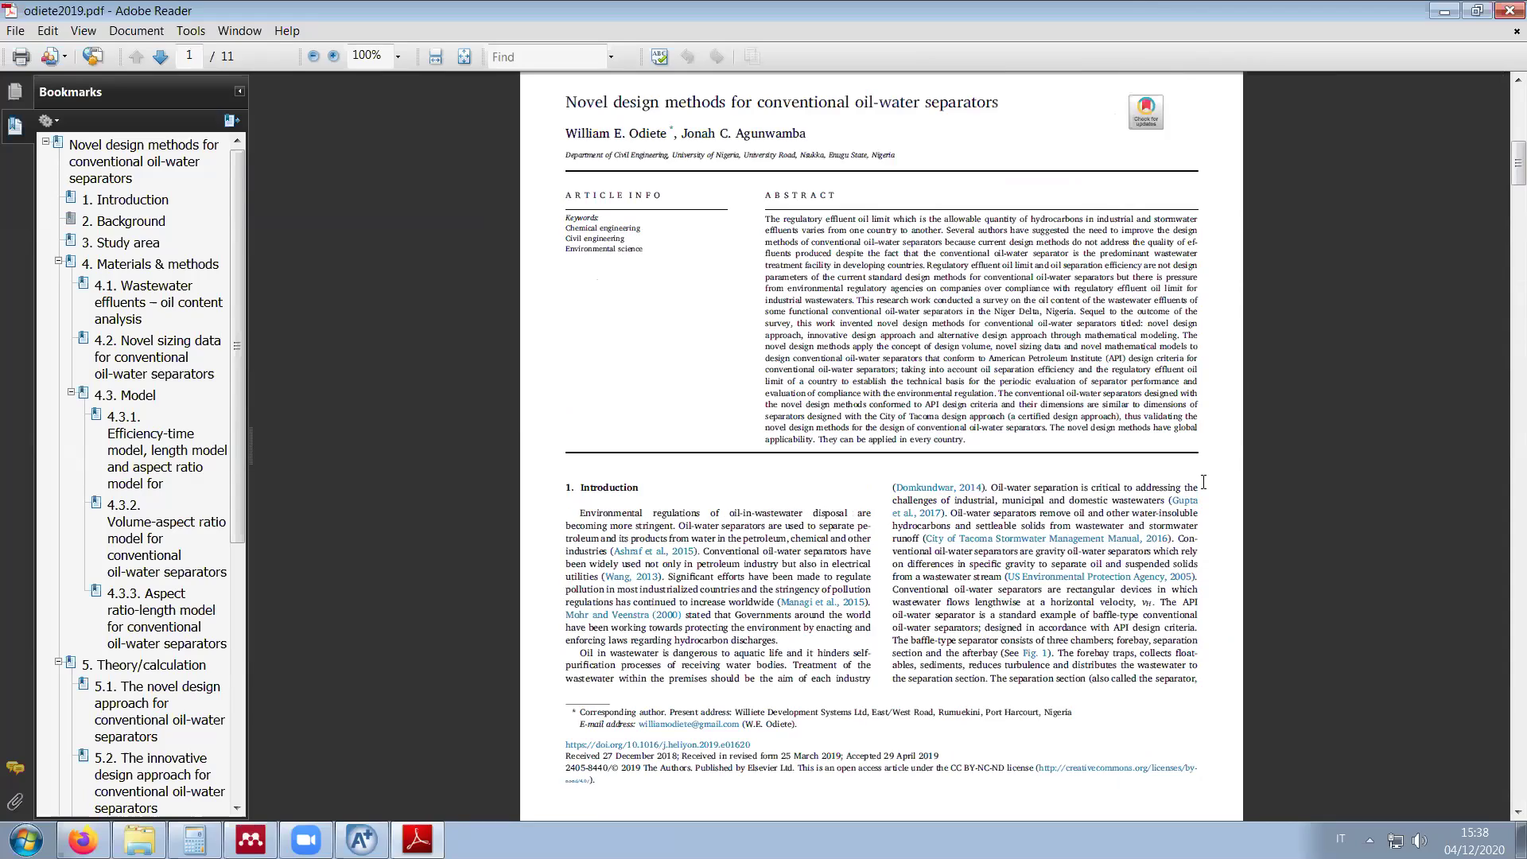
Step: Examine the volume and aspect ratio models and the section 5.1 design steps, then minimize the paper
scroll(1203, 482, down, 15)
scroll(1203, 481, down, 15)
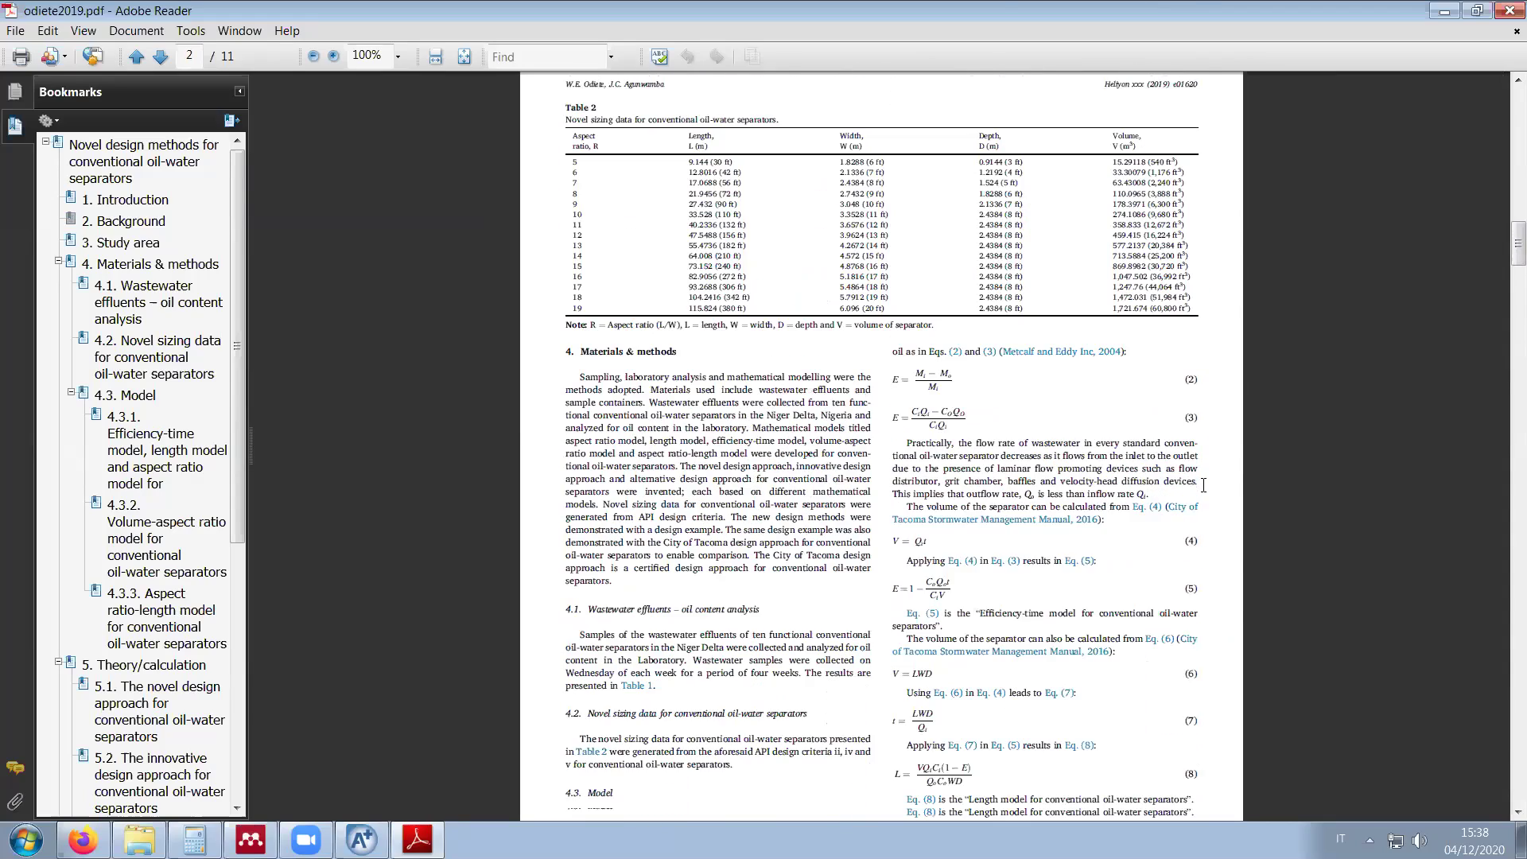
scroll(1201, 491, down, 15)
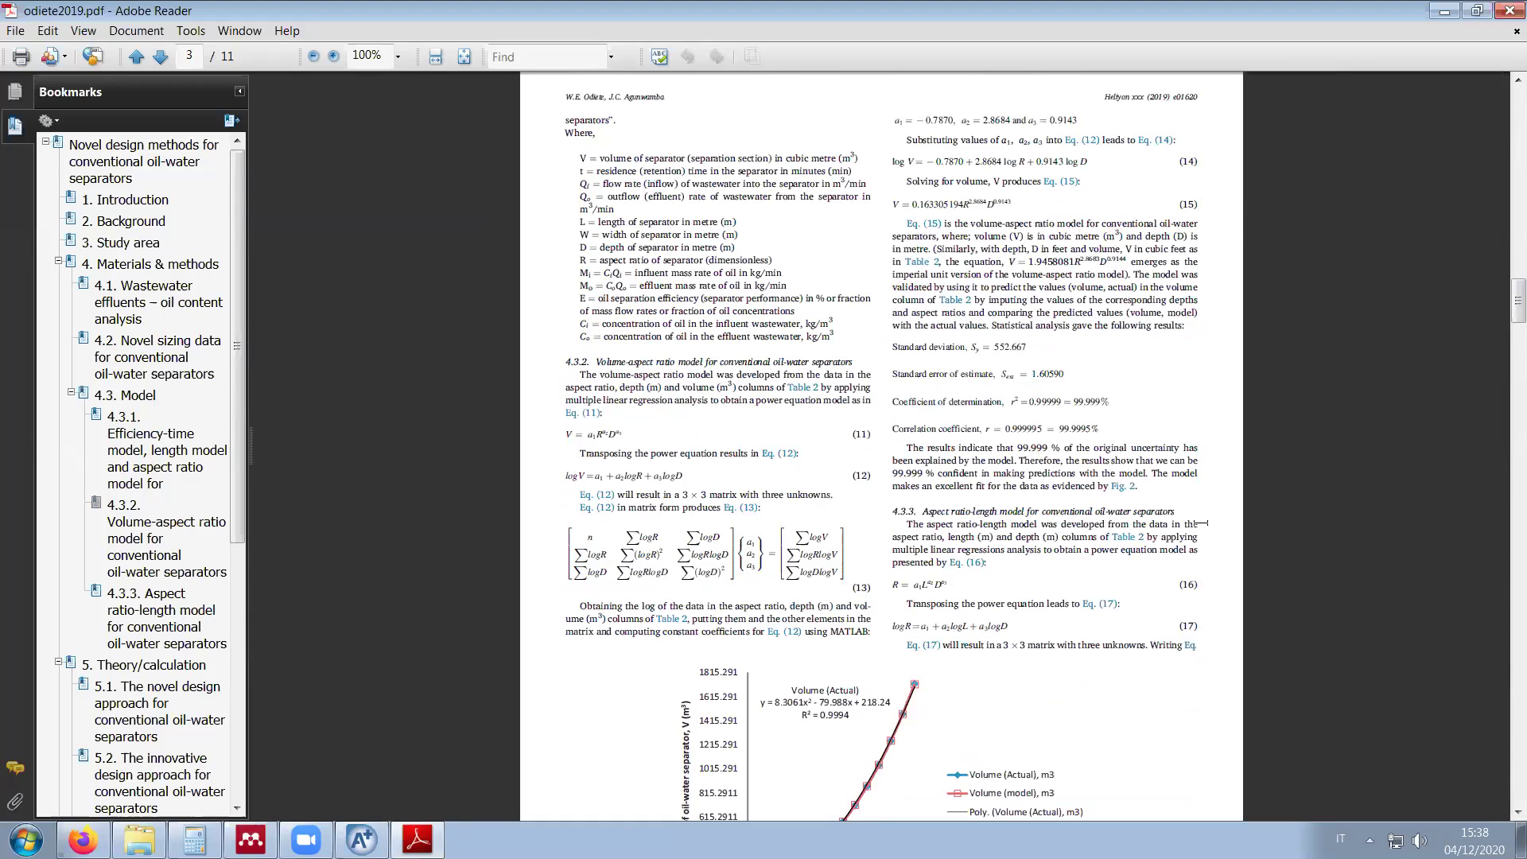
scroll(1204, 532, down, 10)
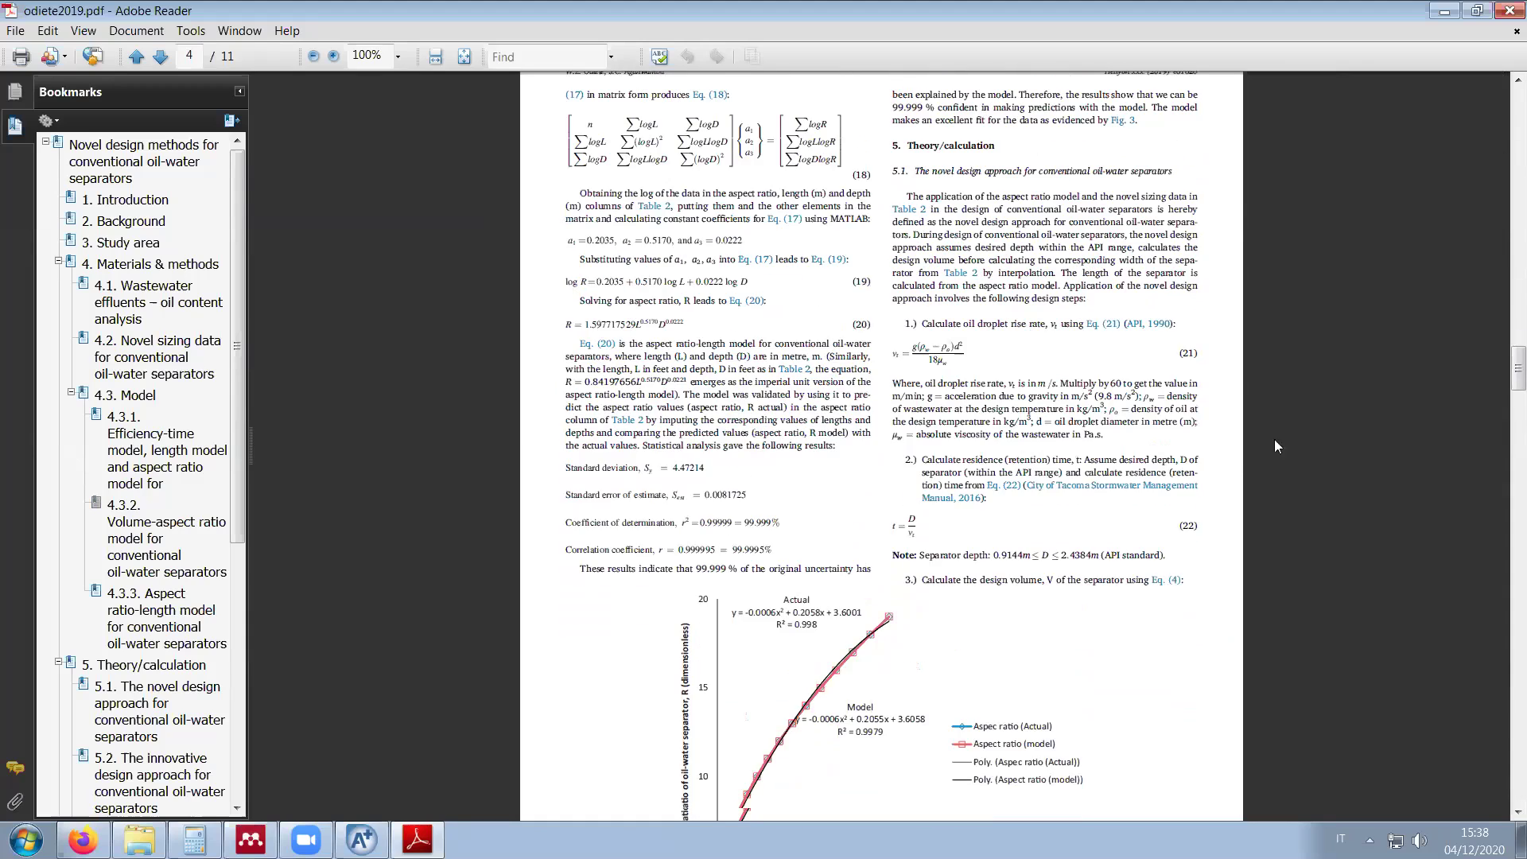
click(1442, 10)
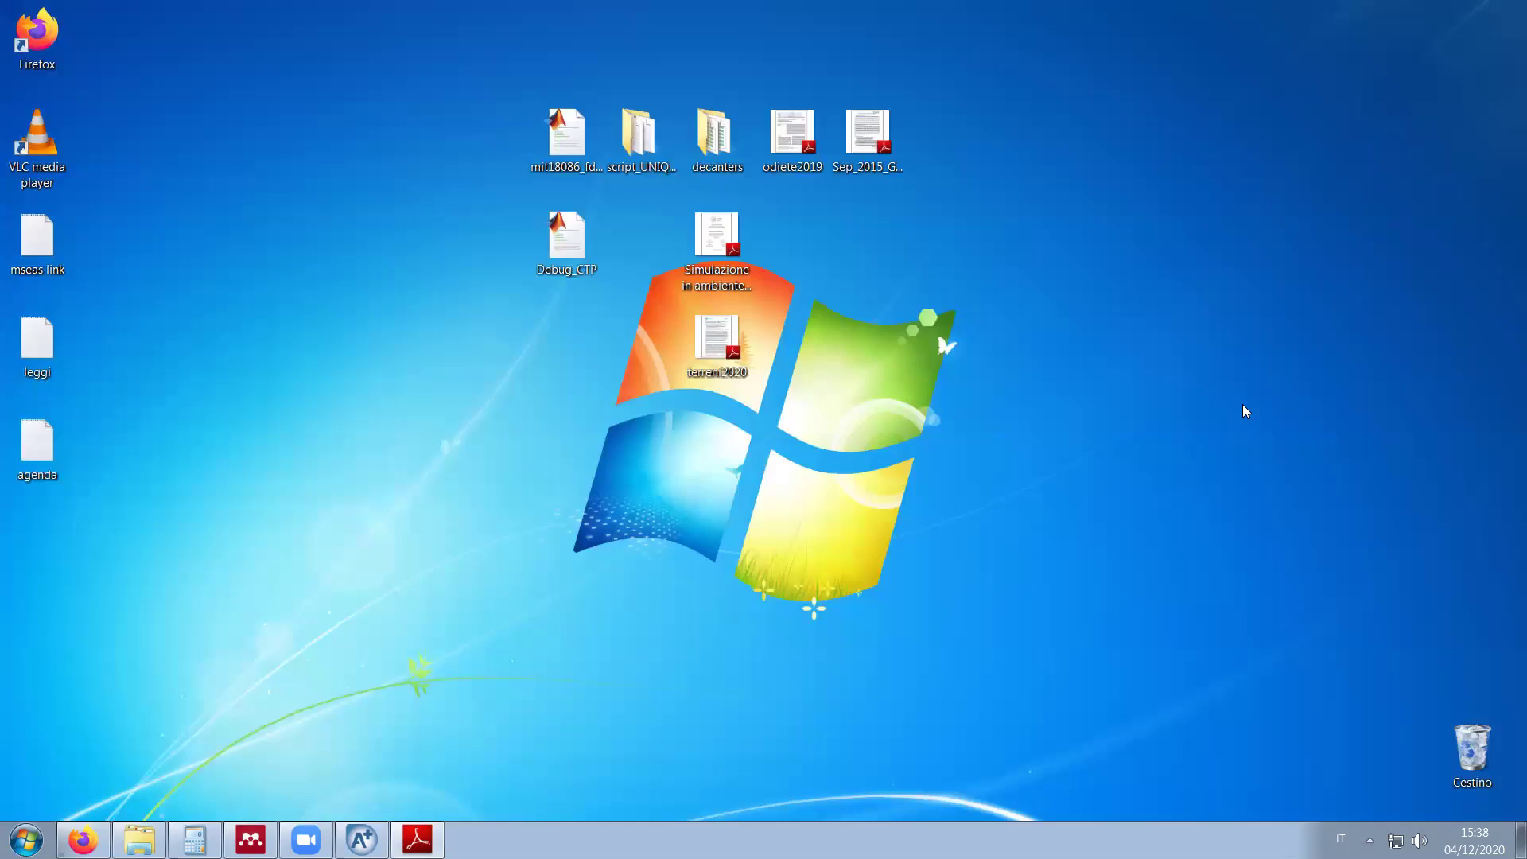
Step: Open the Sep_2015 gas-liquid separators PDF full-screen and examine the Souders-Brown approach and the Ks-versus-pressure chart
double_click(868, 135)
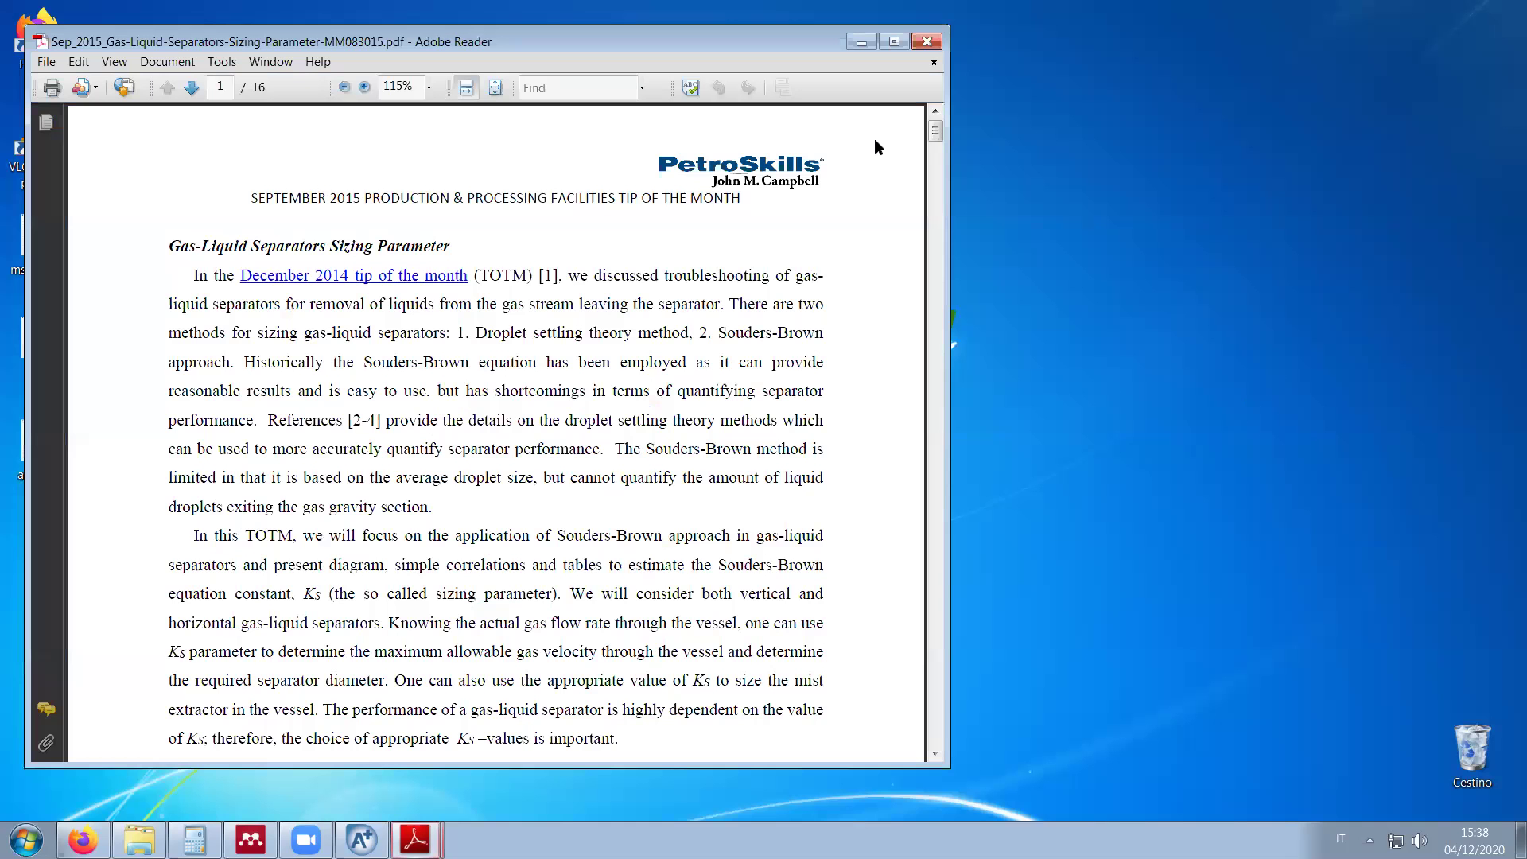
click(893, 42)
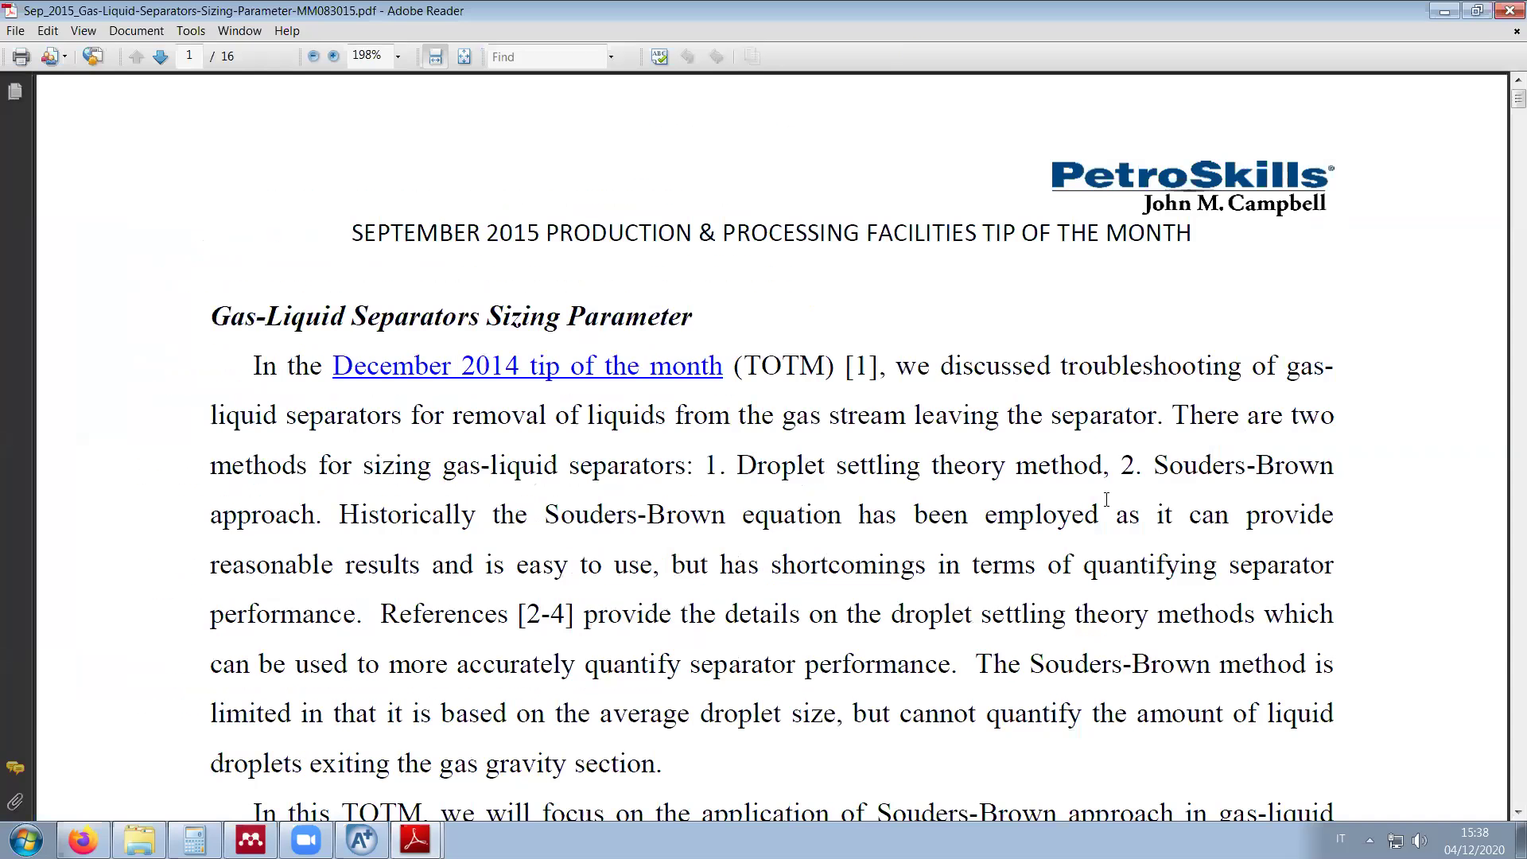
key(ctrl+minus)
key(ctrl+minus)
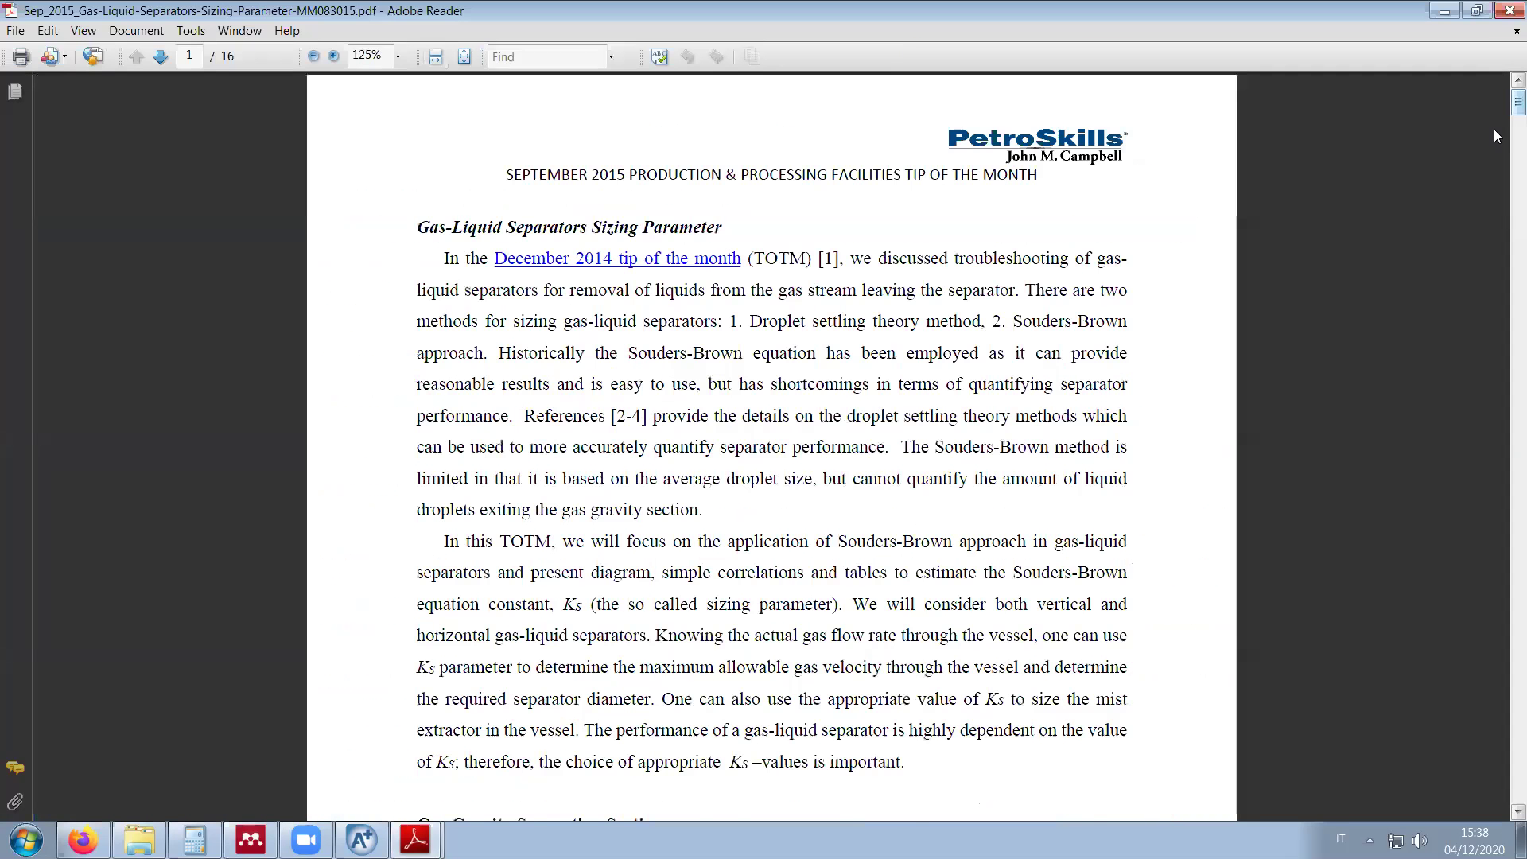
scroll(1331, 500, down, 15)
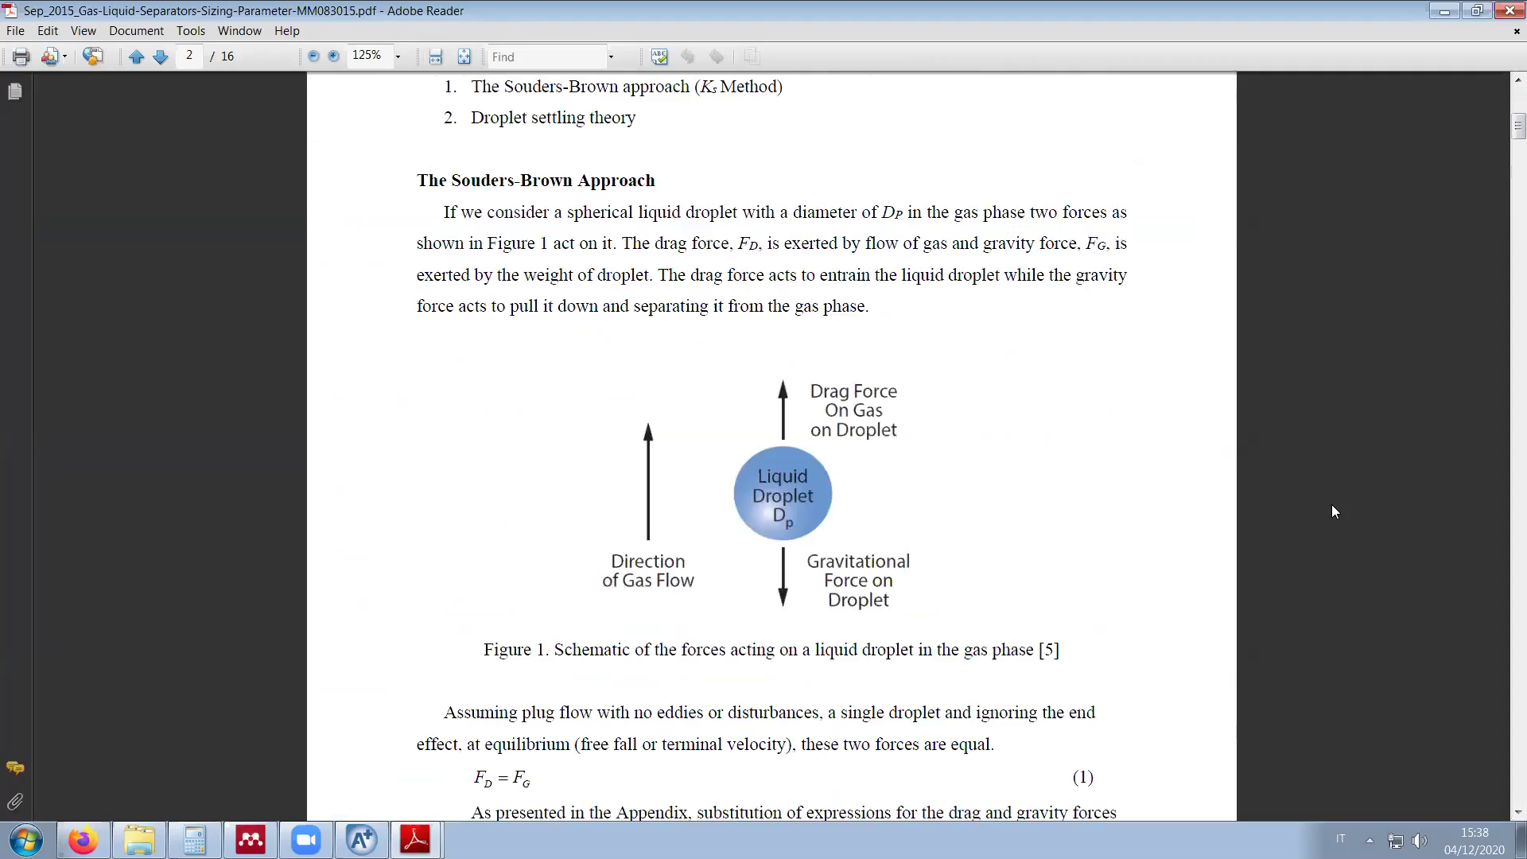
scroll(1331, 504, down, 20)
scroll(1334, 501, down, 20)
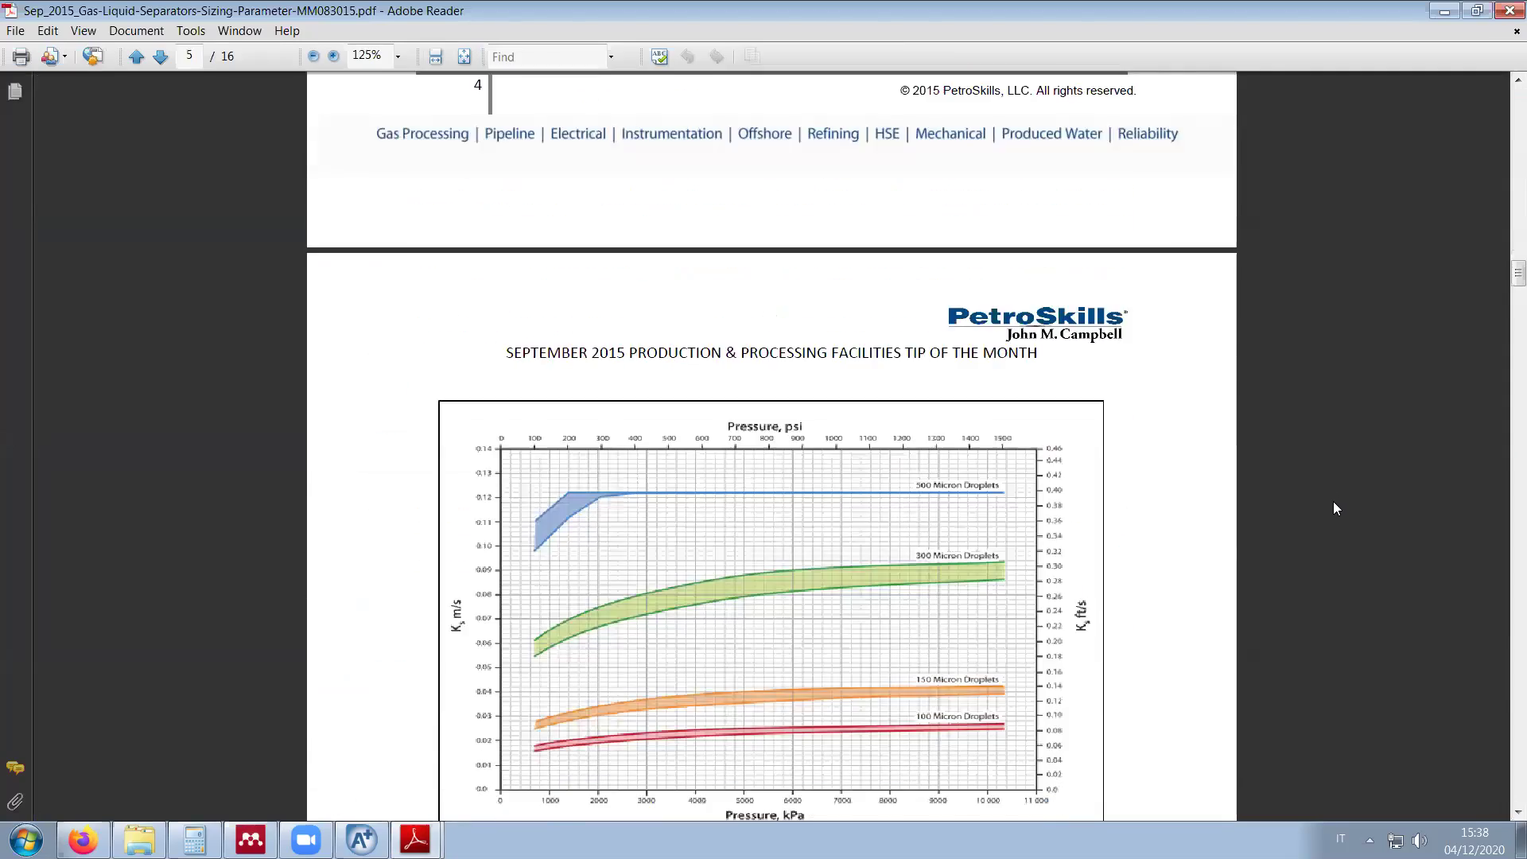
Step: Examine the horizontal separator schematic, length Equation 5 and the Ks correlation tables, then return to the desktop
scroll(1332, 503, down, 20)
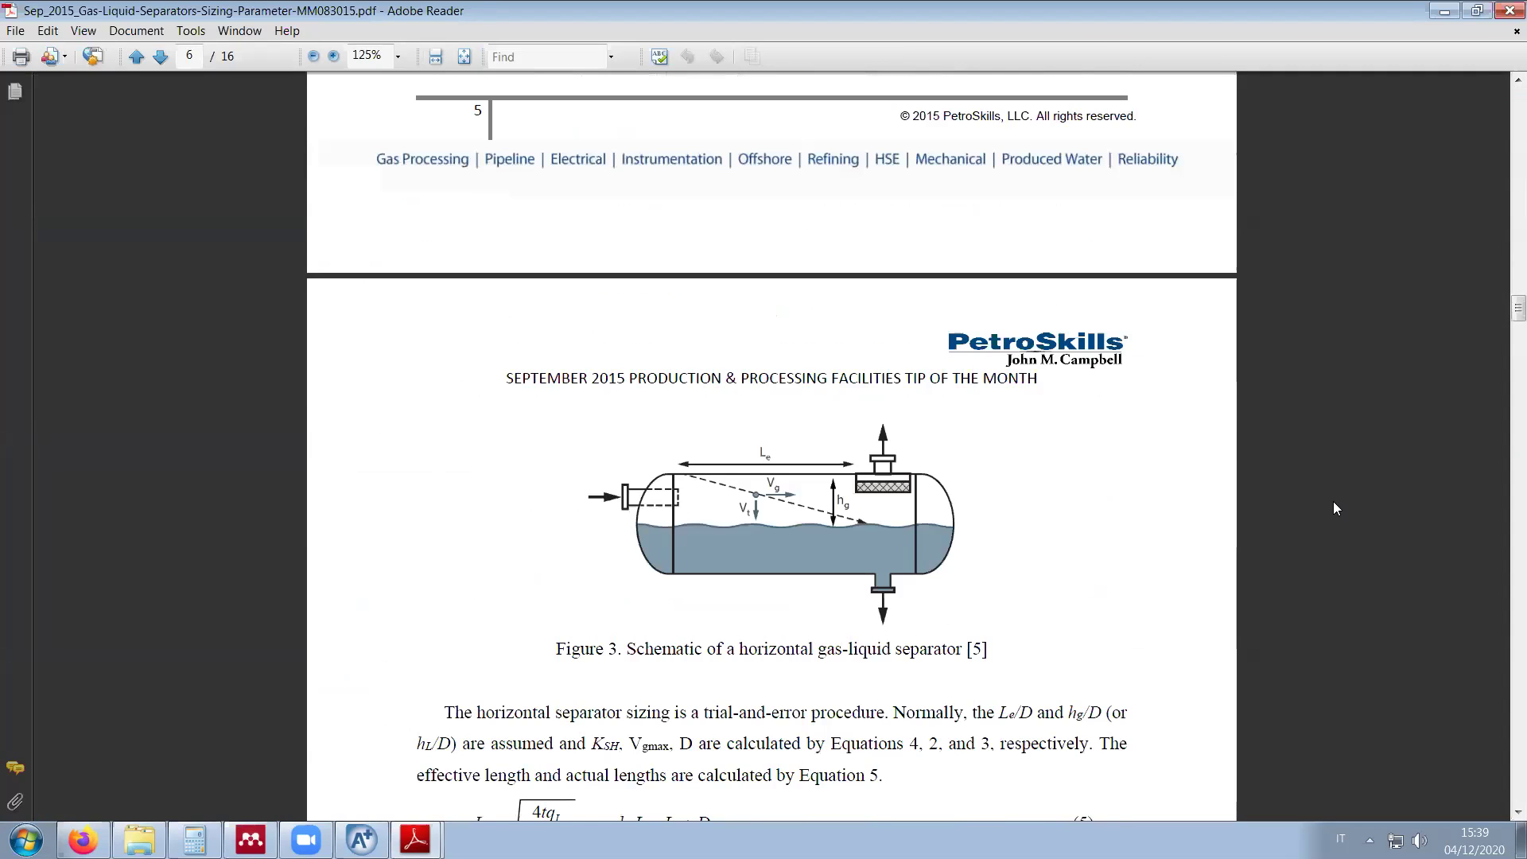
scroll(1327, 501, down, 6)
scroll(1326, 501, up, 4)
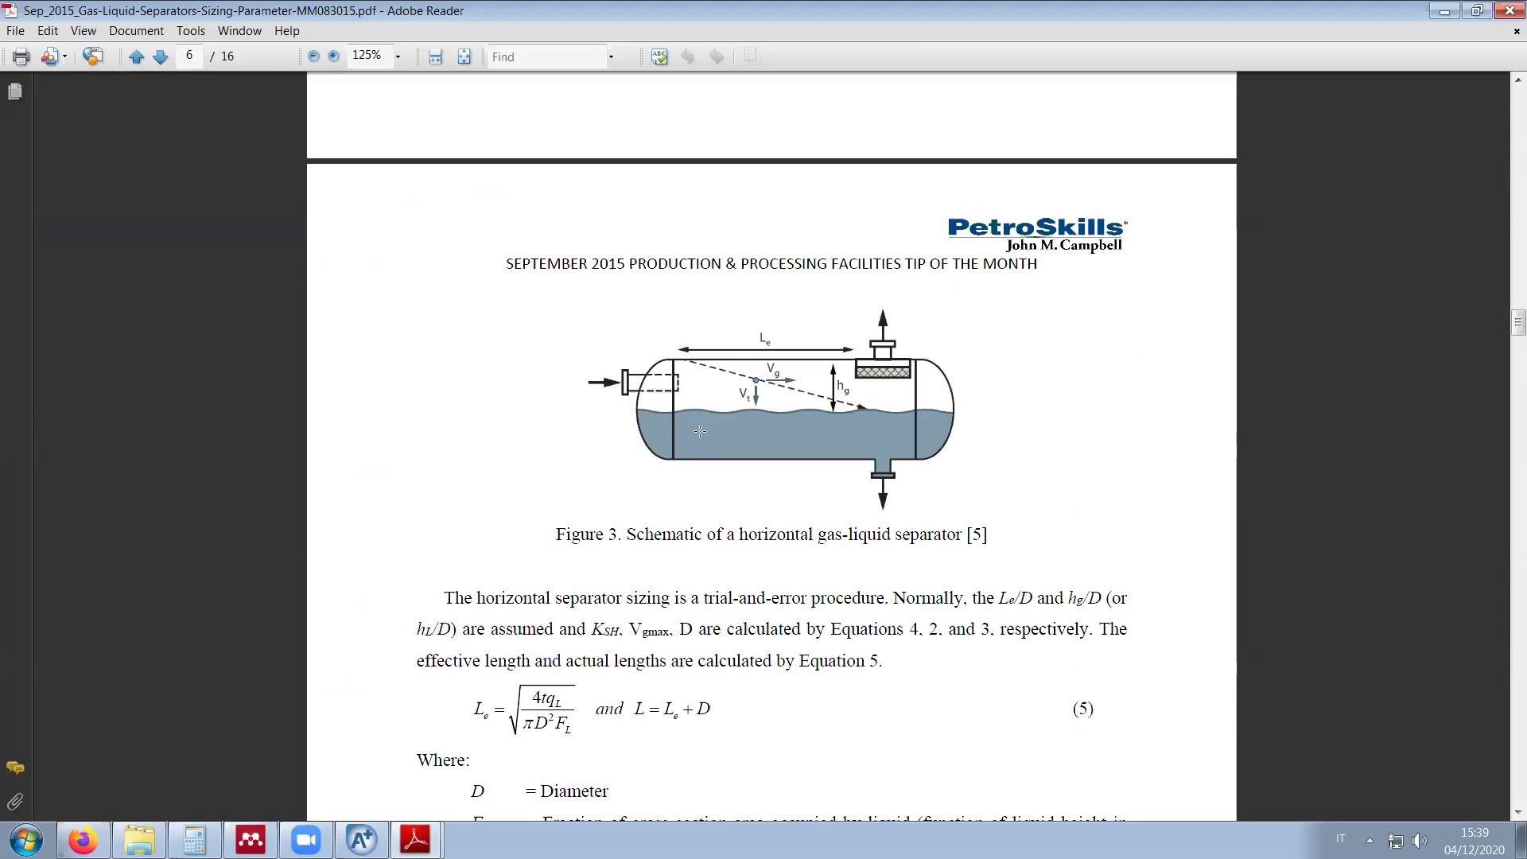
scroll(781, 540, down, 2)
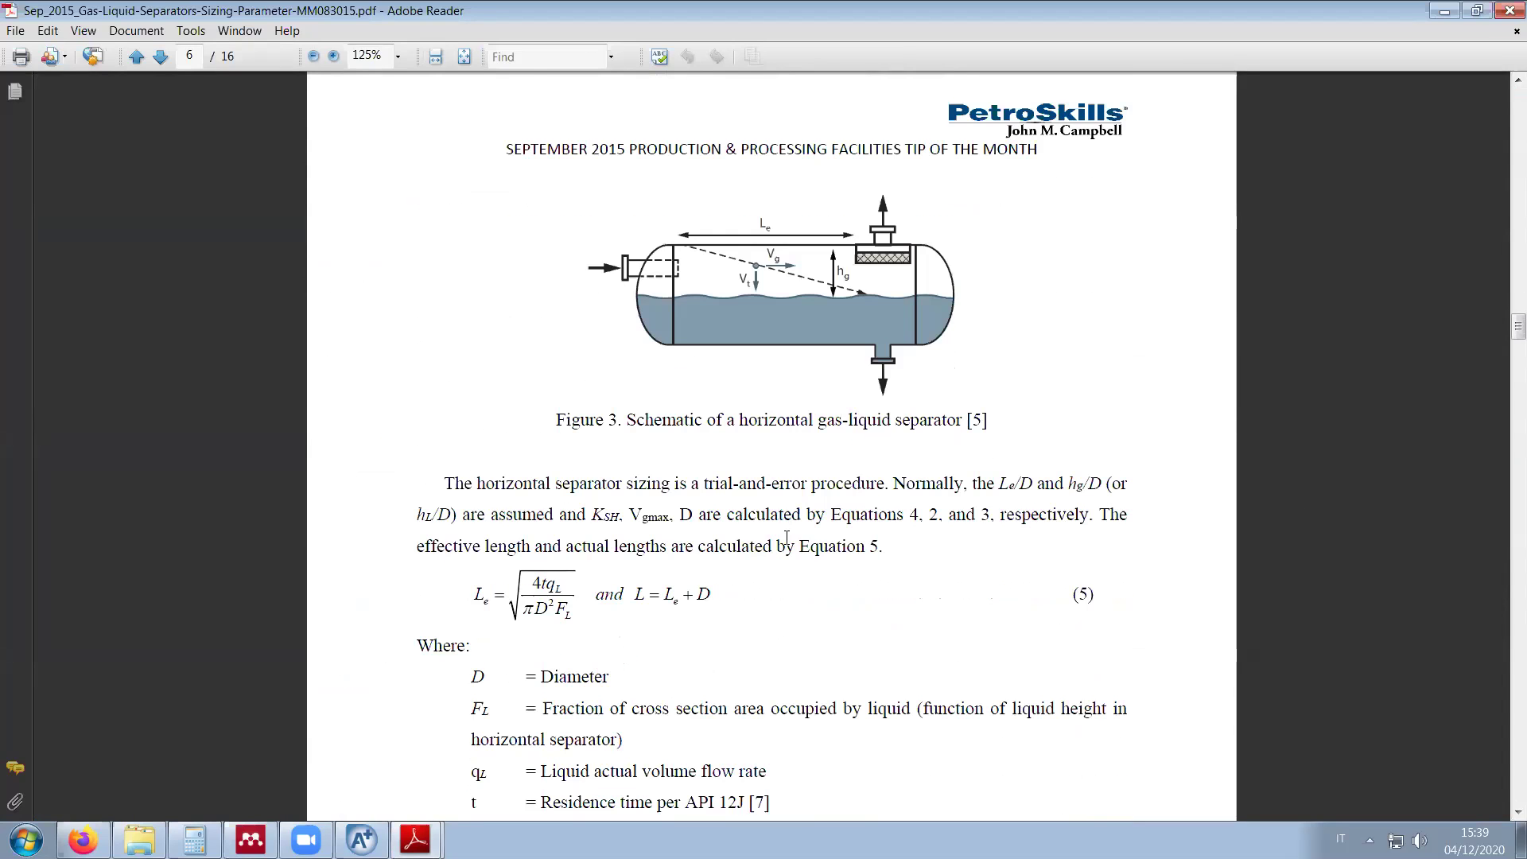
scroll(795, 547, down, 15)
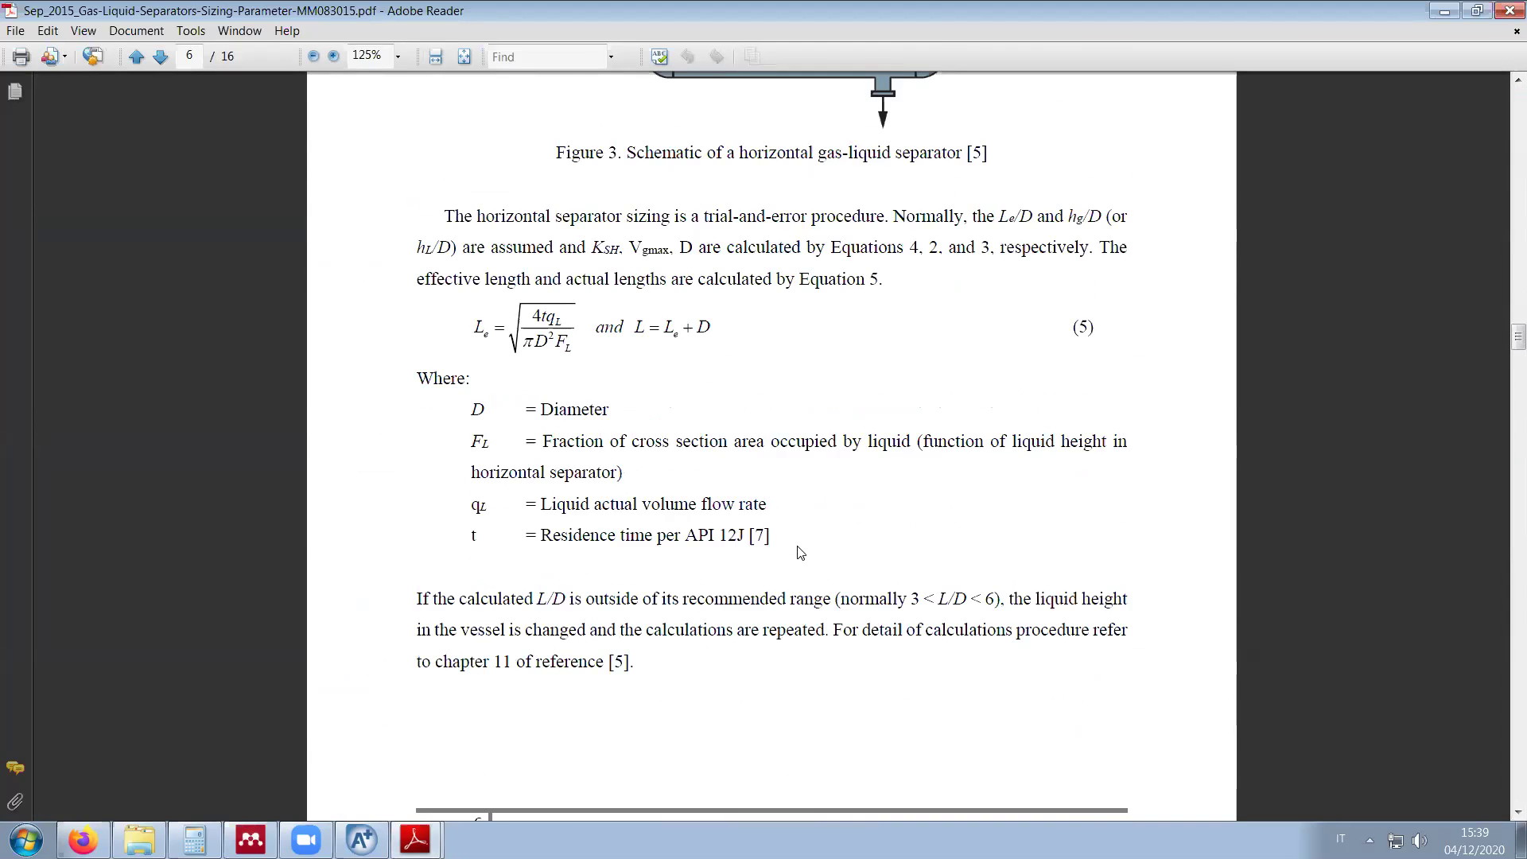
scroll(797, 545, down, 3)
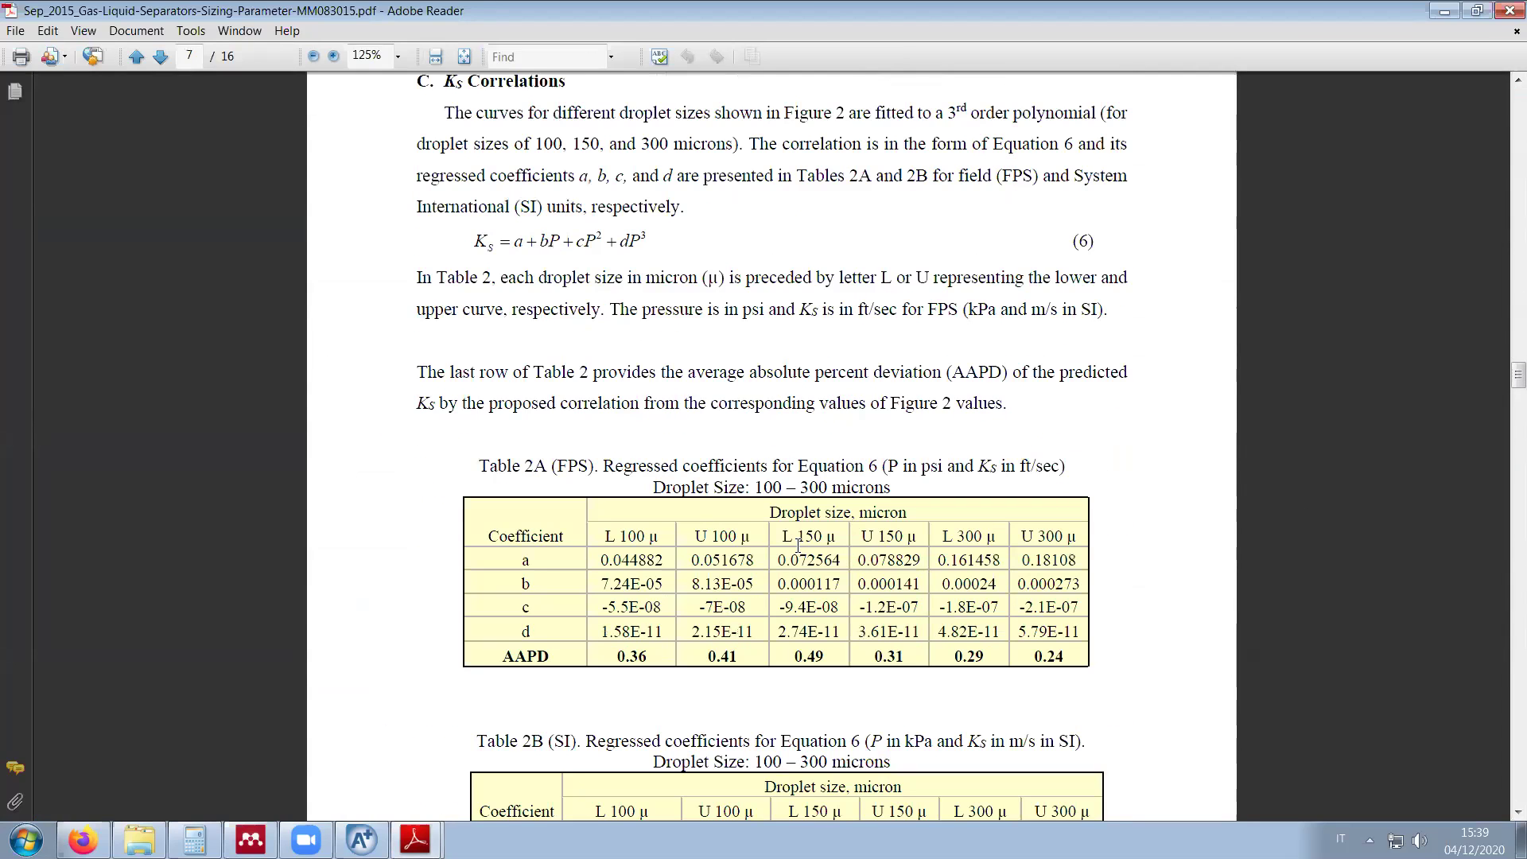
key(super+d)
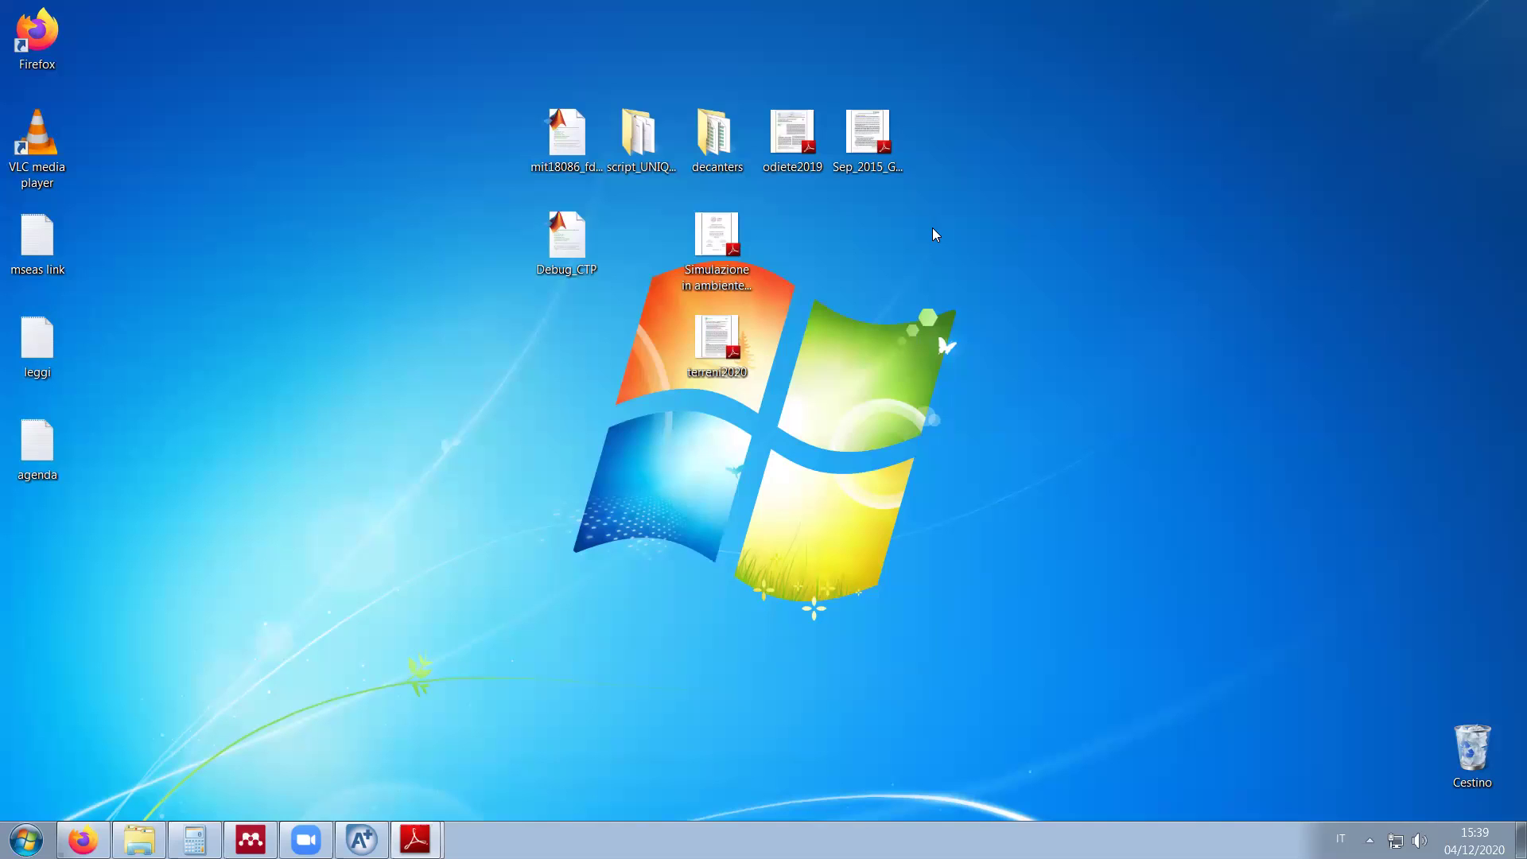
Step: Open the recent Gas Conditioning and Processing Volume 2 equipment modules PDF in Adobe Reader and maximize it
key(super)
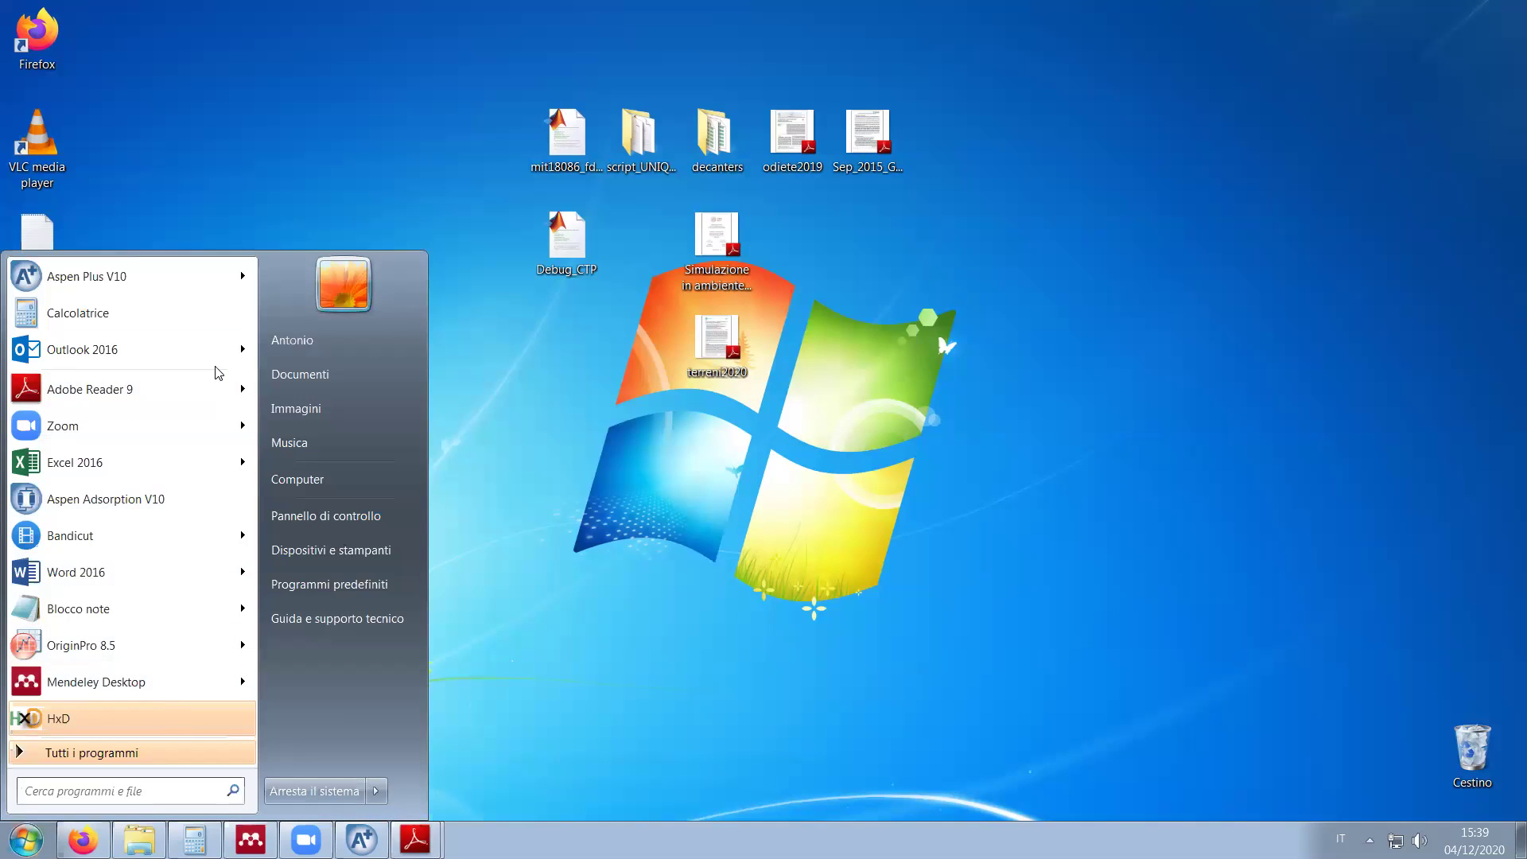
mouse_move(219, 395)
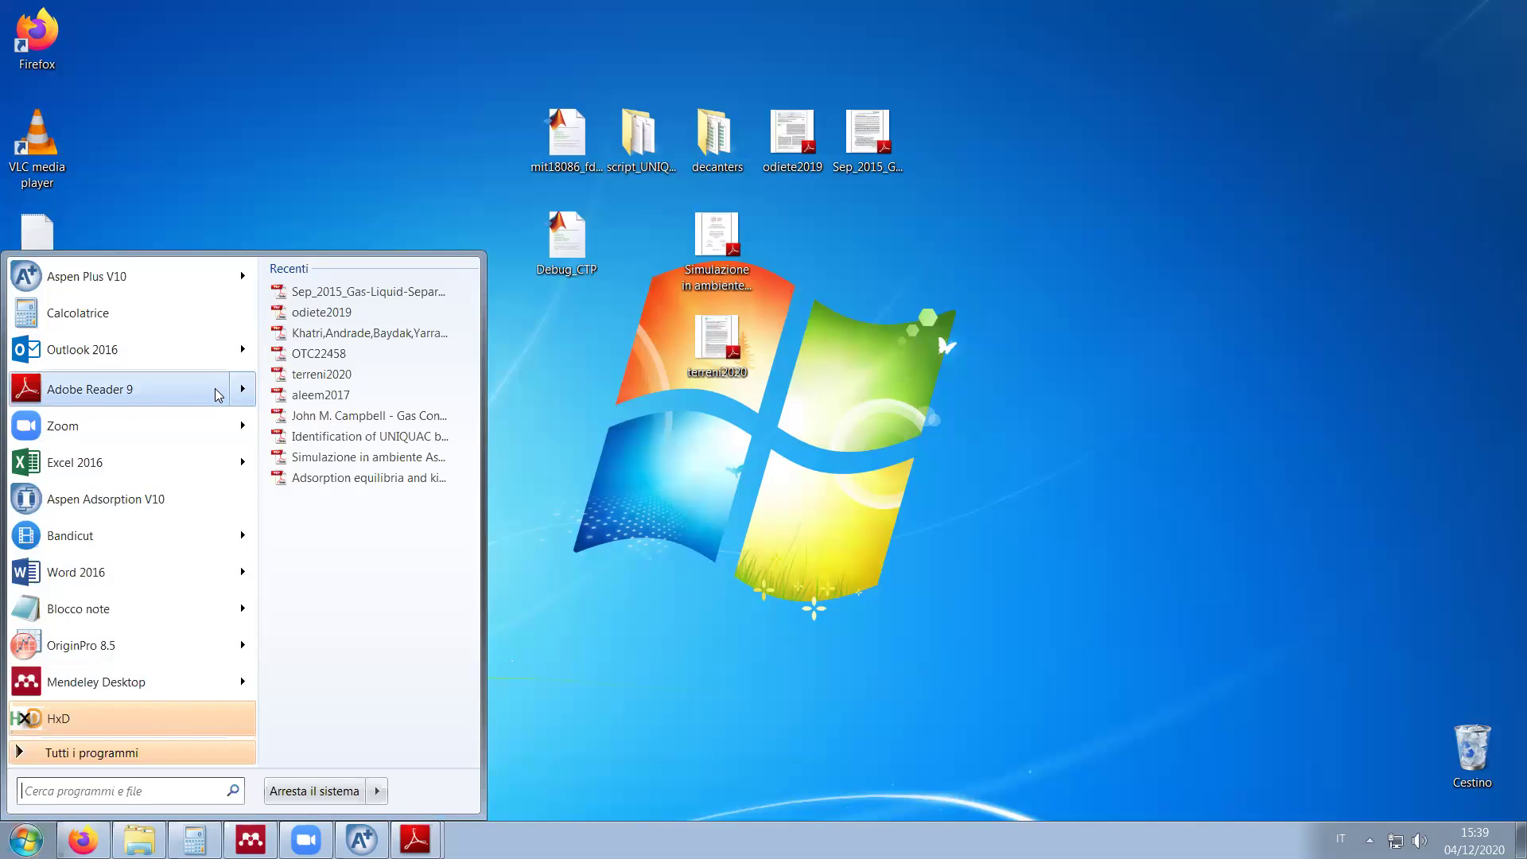
click(302, 424)
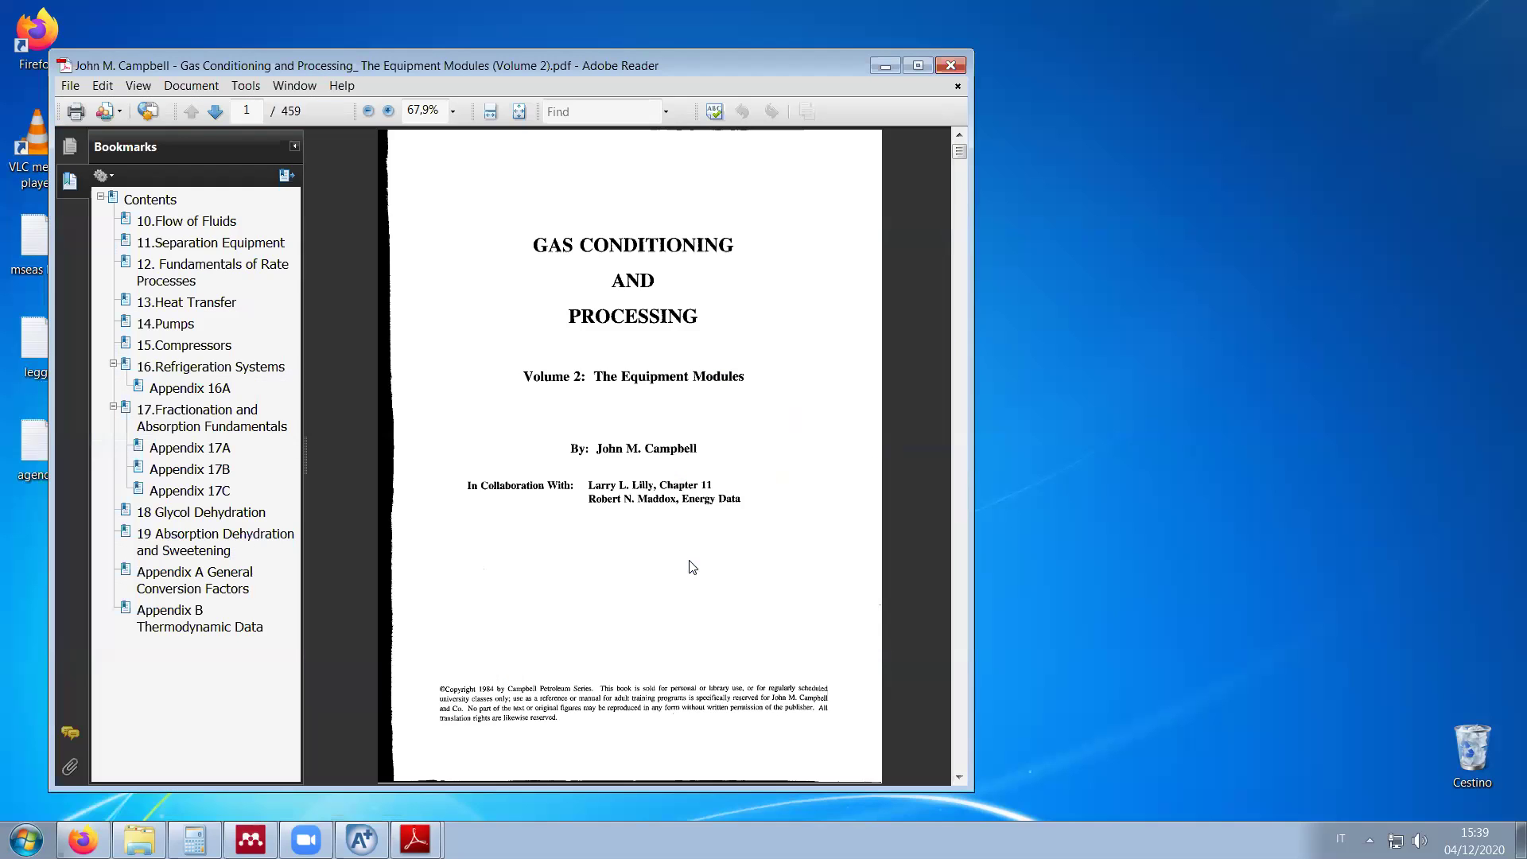
click(917, 65)
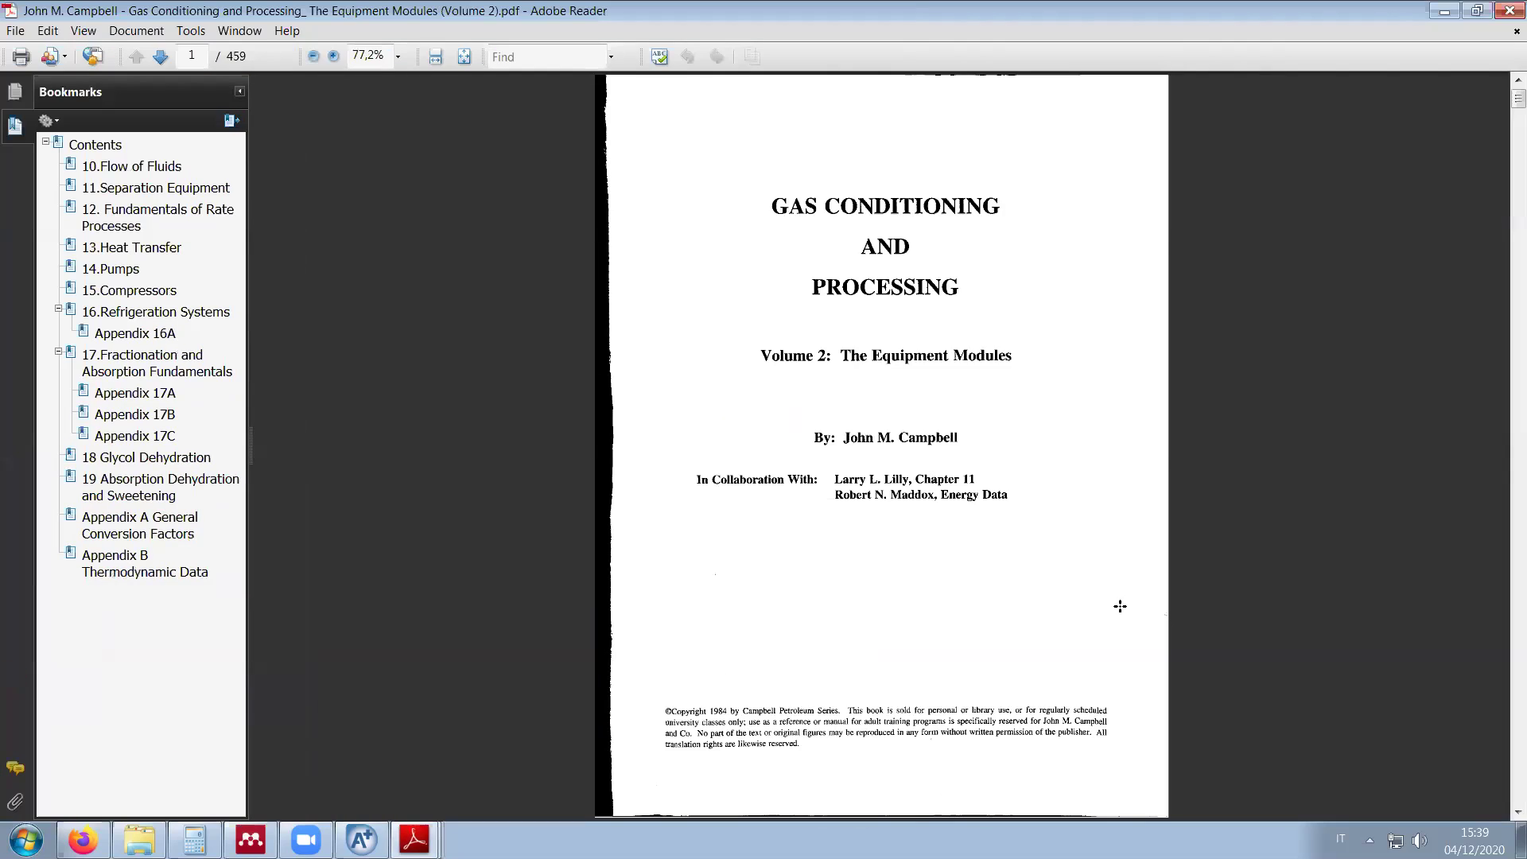
Step: Examine the book's table of contents and the scrubber sizing and separator controls text on page 106, then close the book
scroll(1118, 592, up, 1)
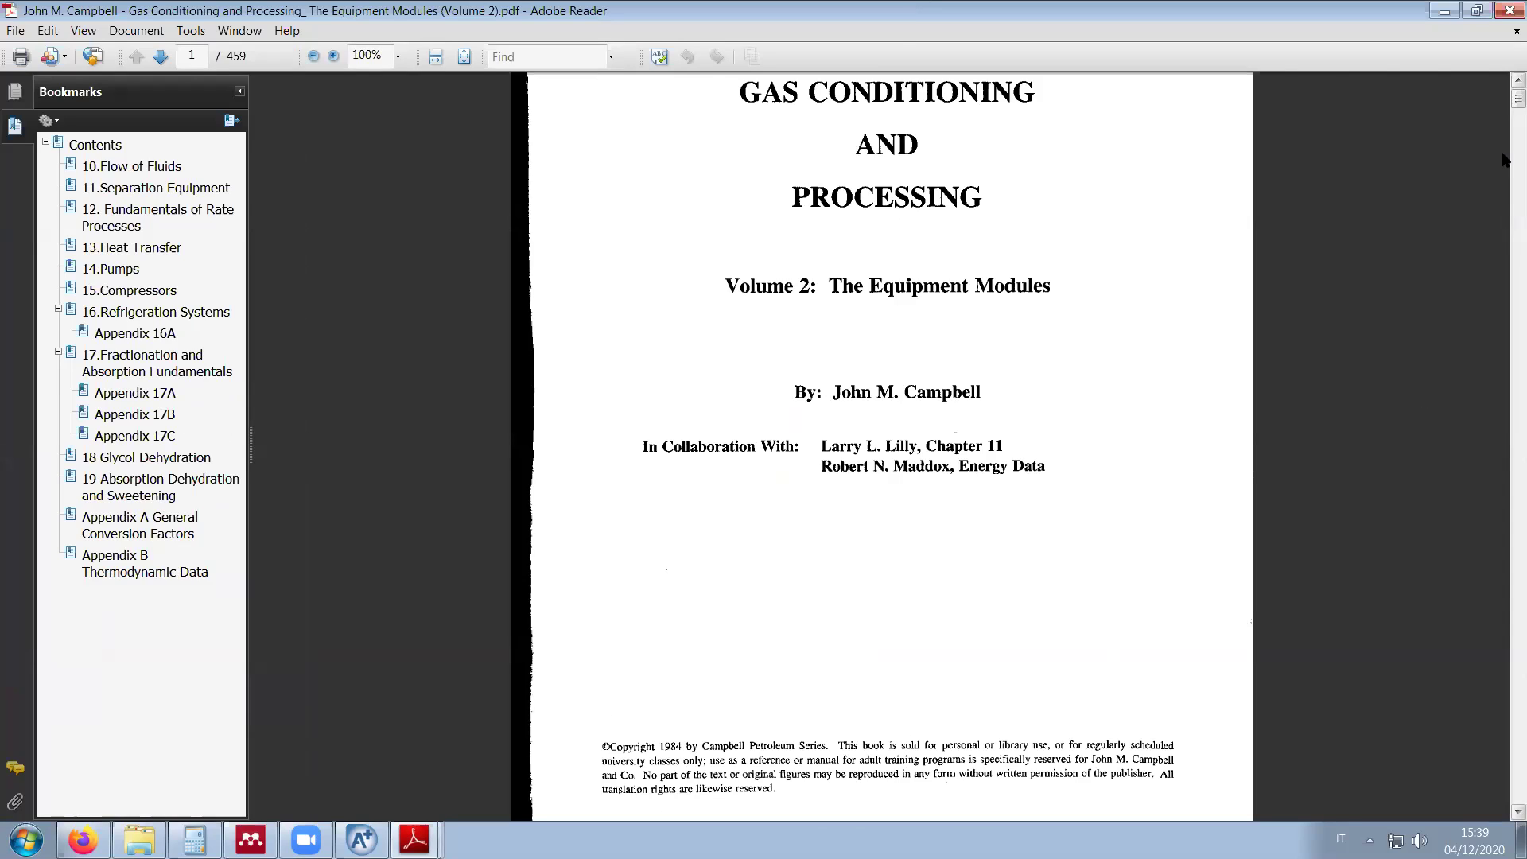
scroll(1142, 389, down, 20)
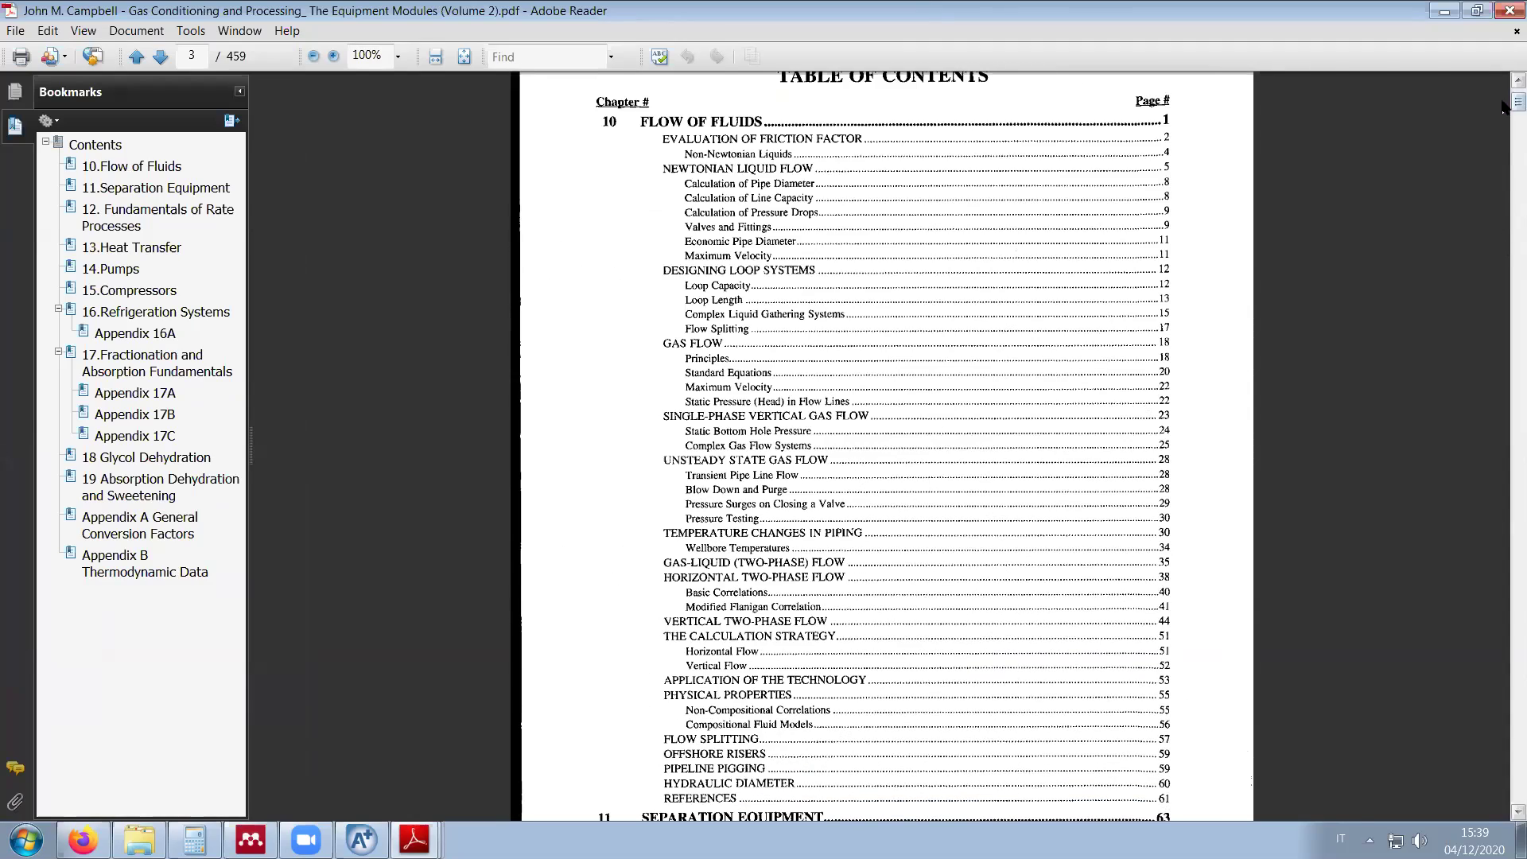
drag(1518, 103, 1518, 127)
drag(1503, 207, 1503, 264)
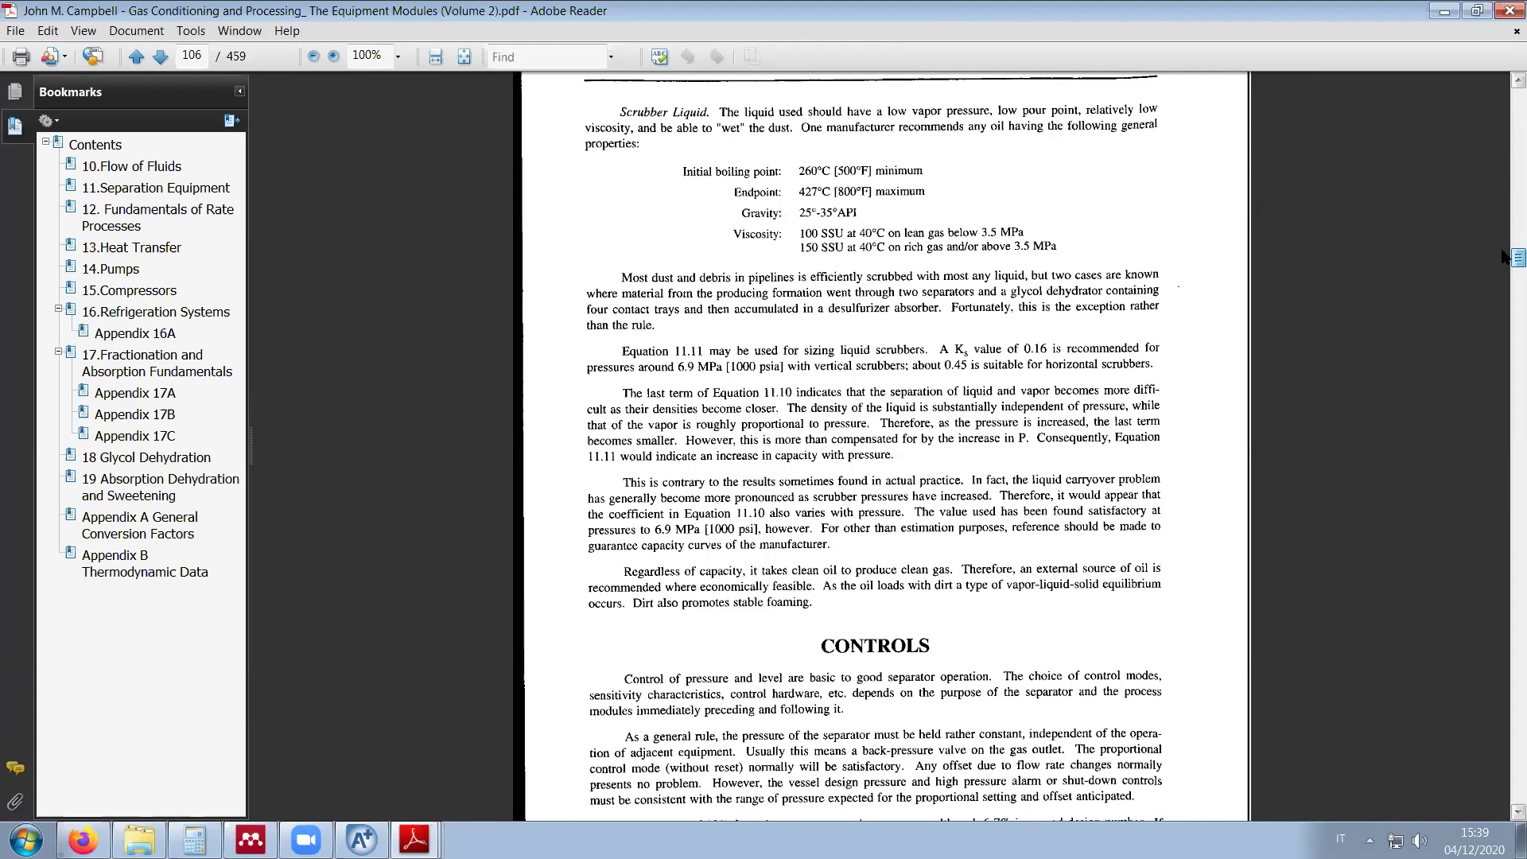
click(1505, 13)
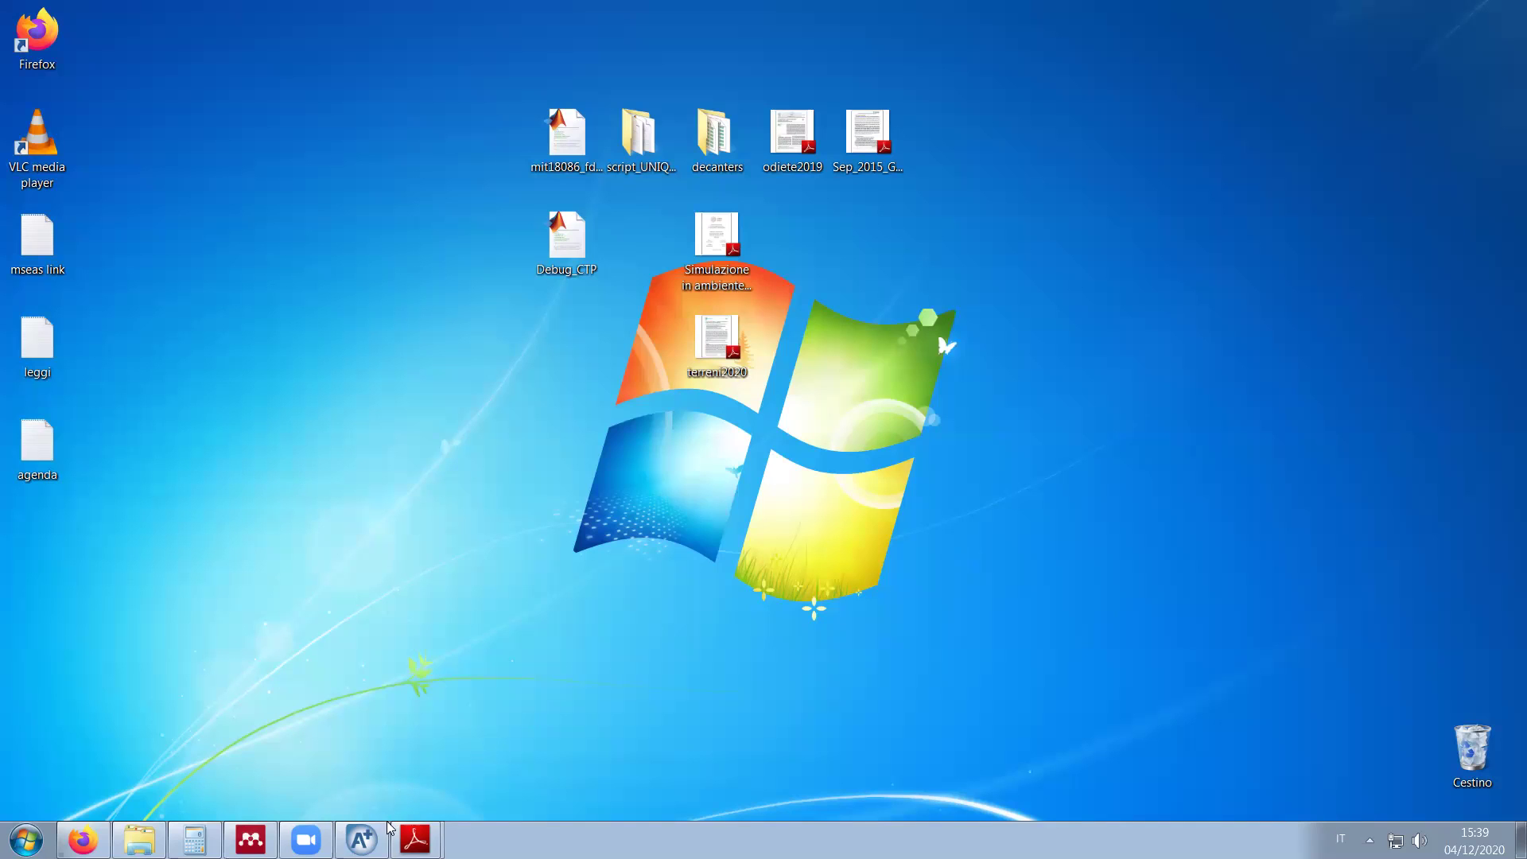
Step: Switch to Aspen Plus and extend the ORGANIC stream outward so its results clear those of the WATER stream
click(360, 839)
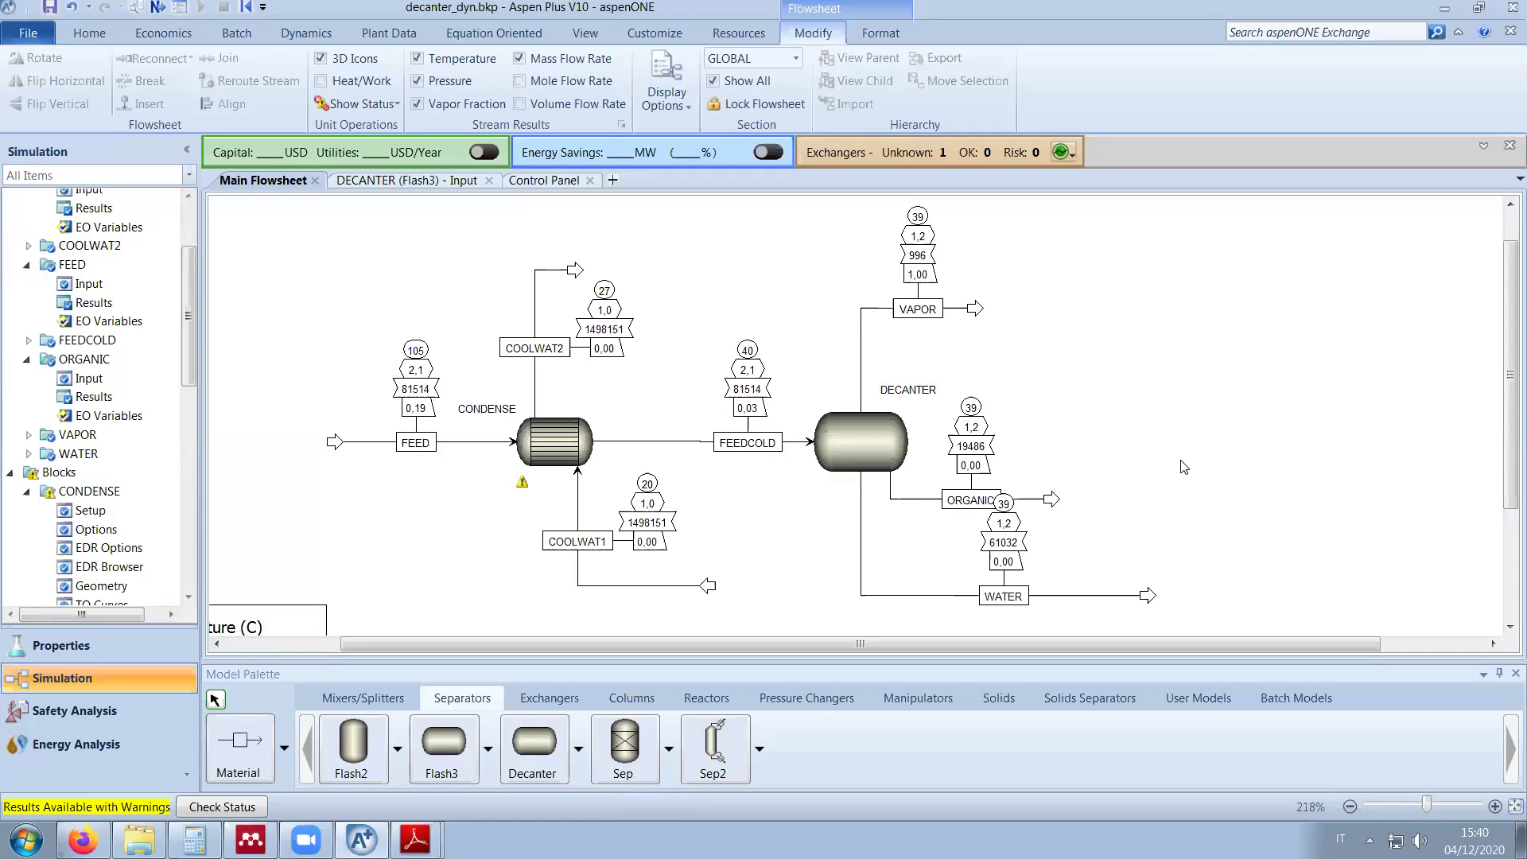
drag(1053, 501, 1296, 499)
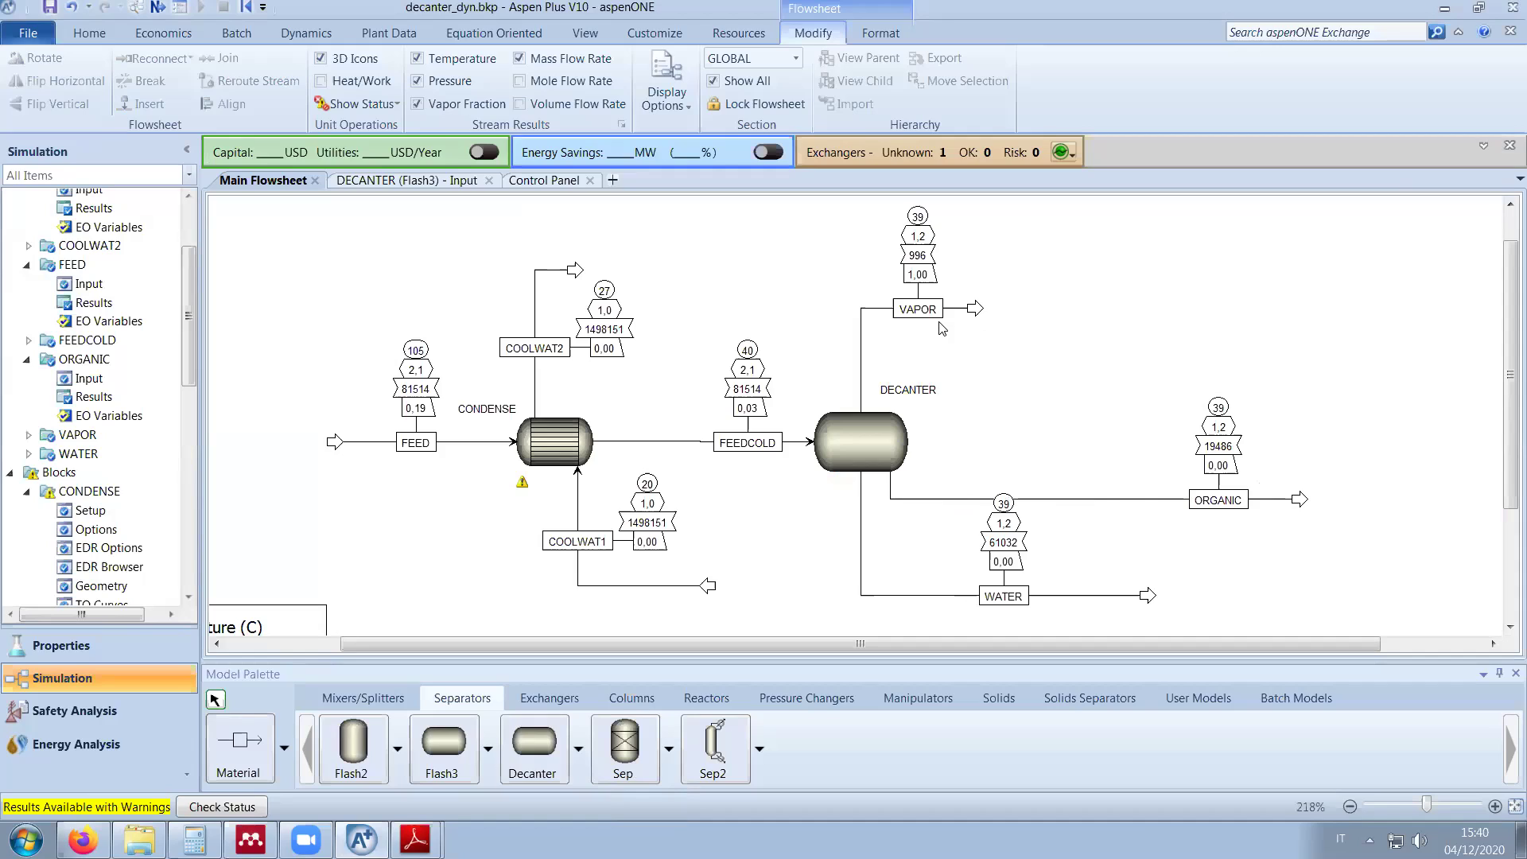
Step: Open the DECANTER block's dynamic vessel settings and enable Dynamic Mode for the simulation
click(867, 448)
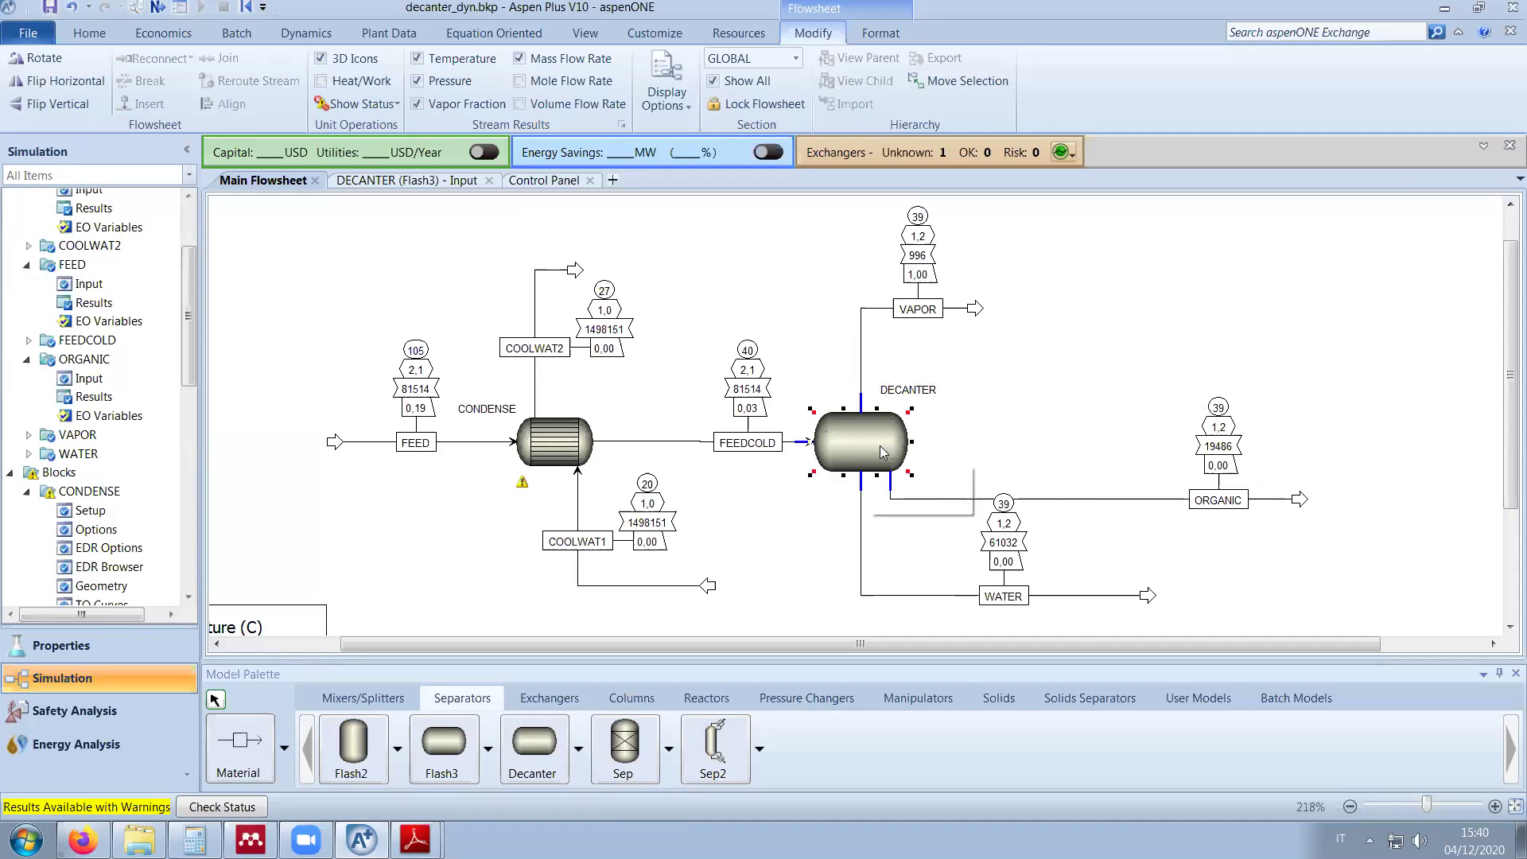
double_click(870, 450)
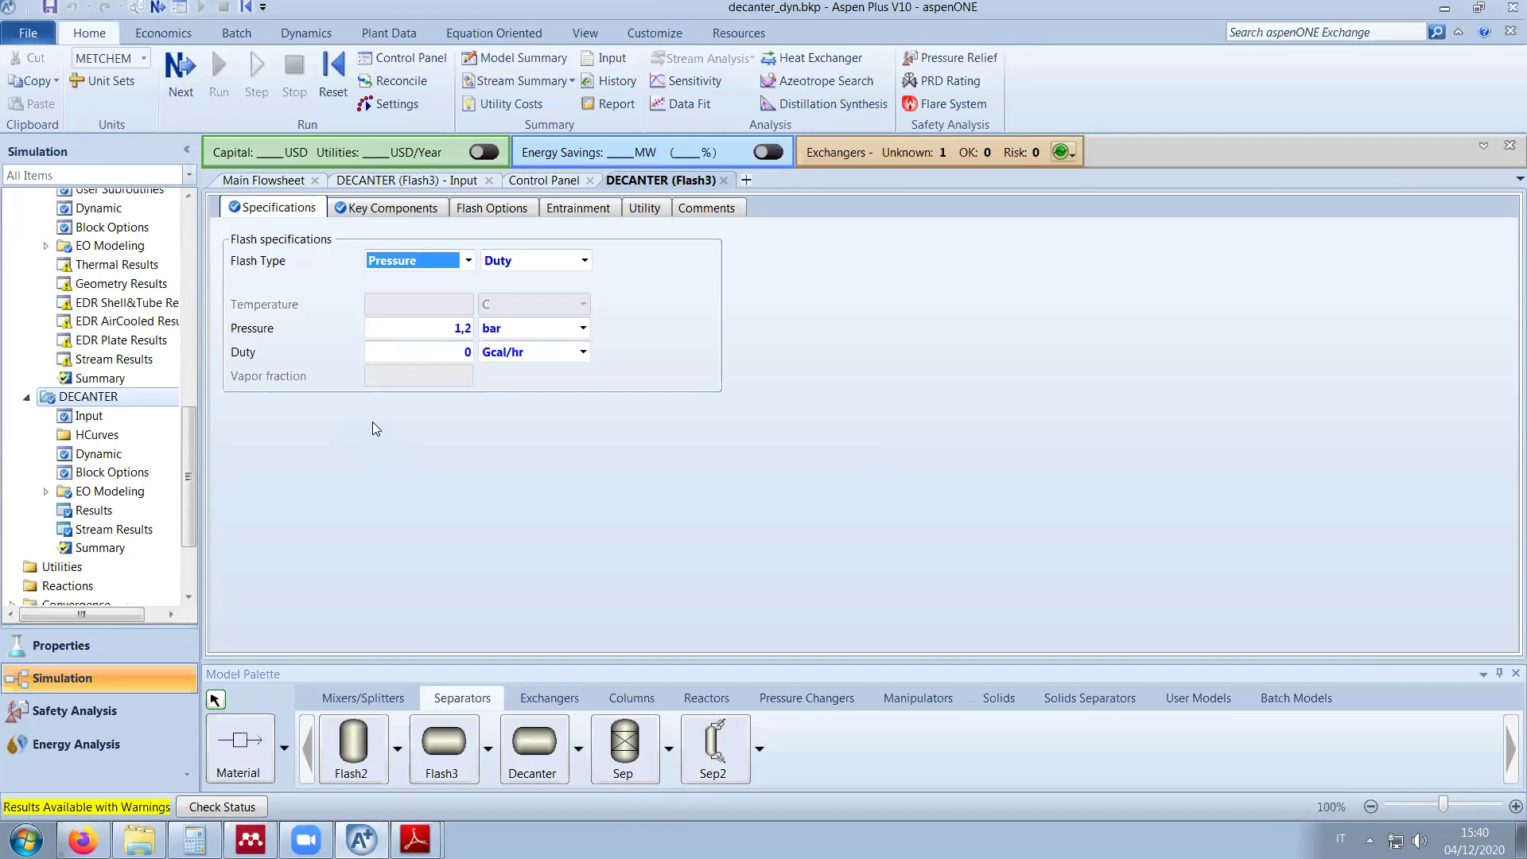
drag(187, 482, 188, 520)
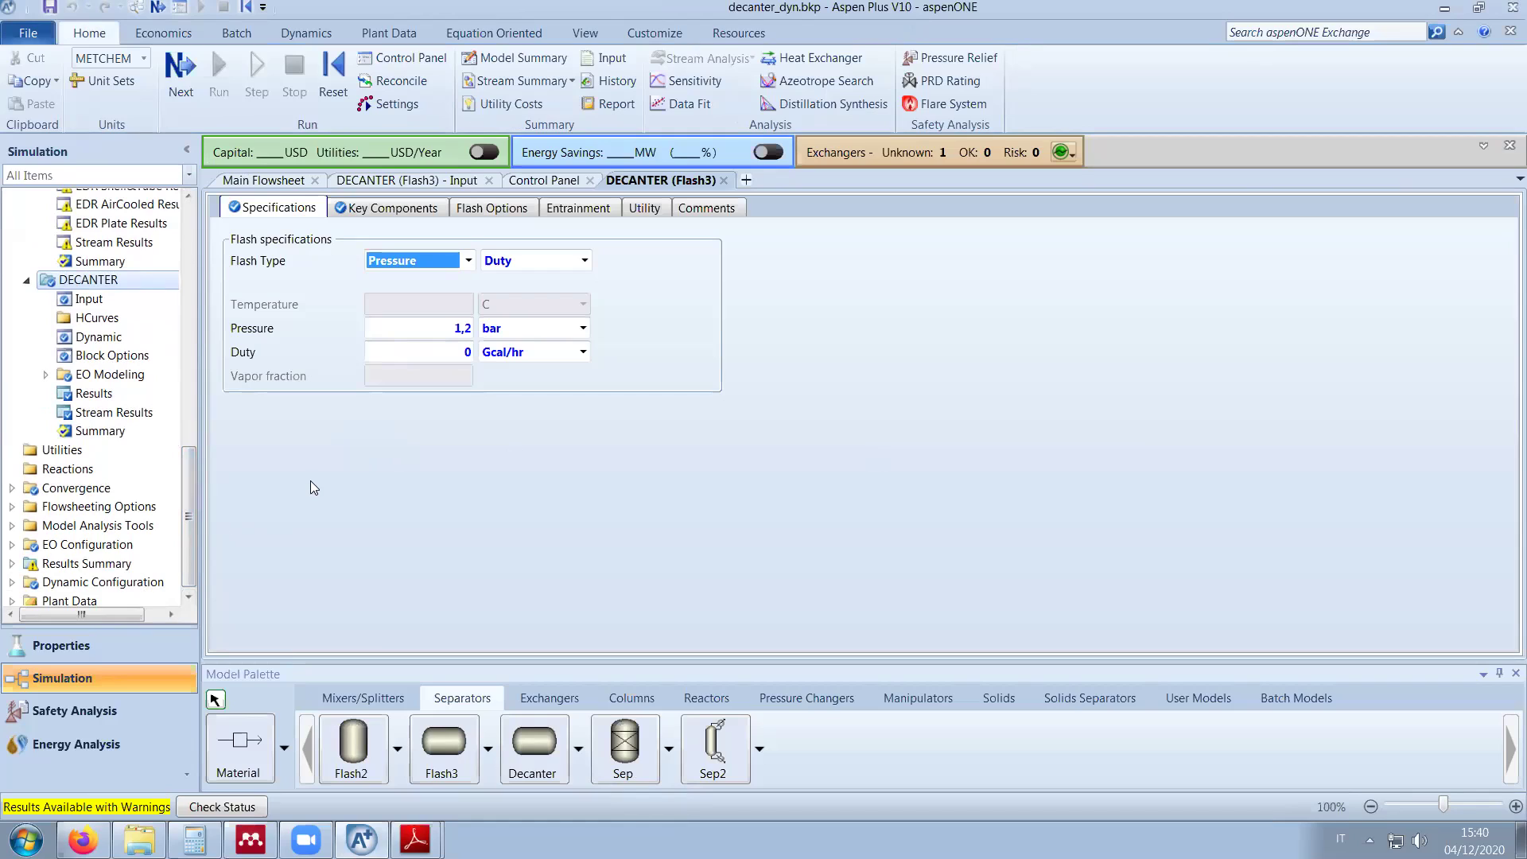
click(93, 337)
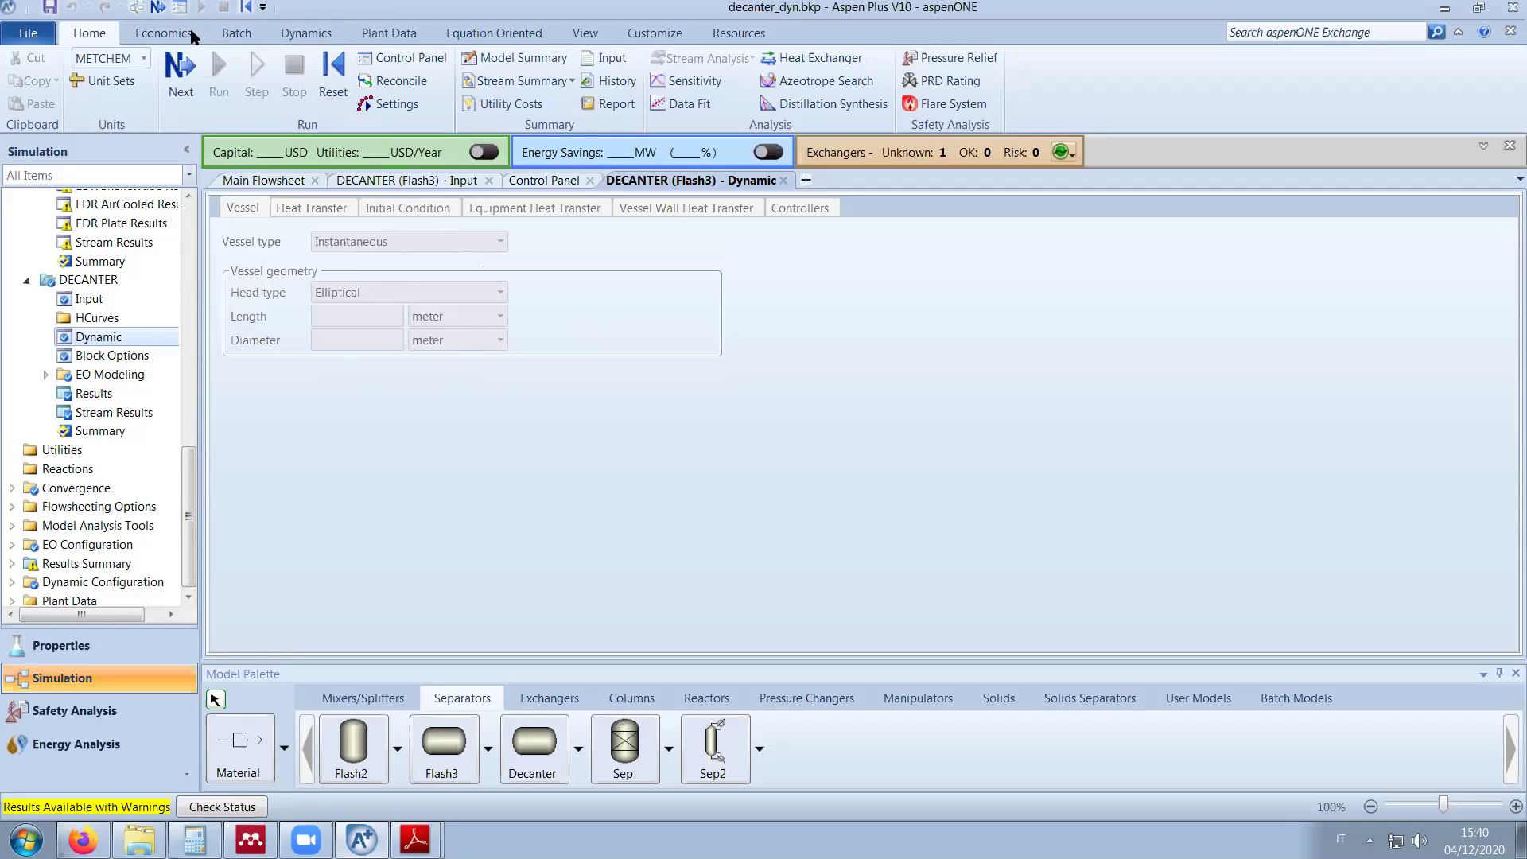
click(314, 35)
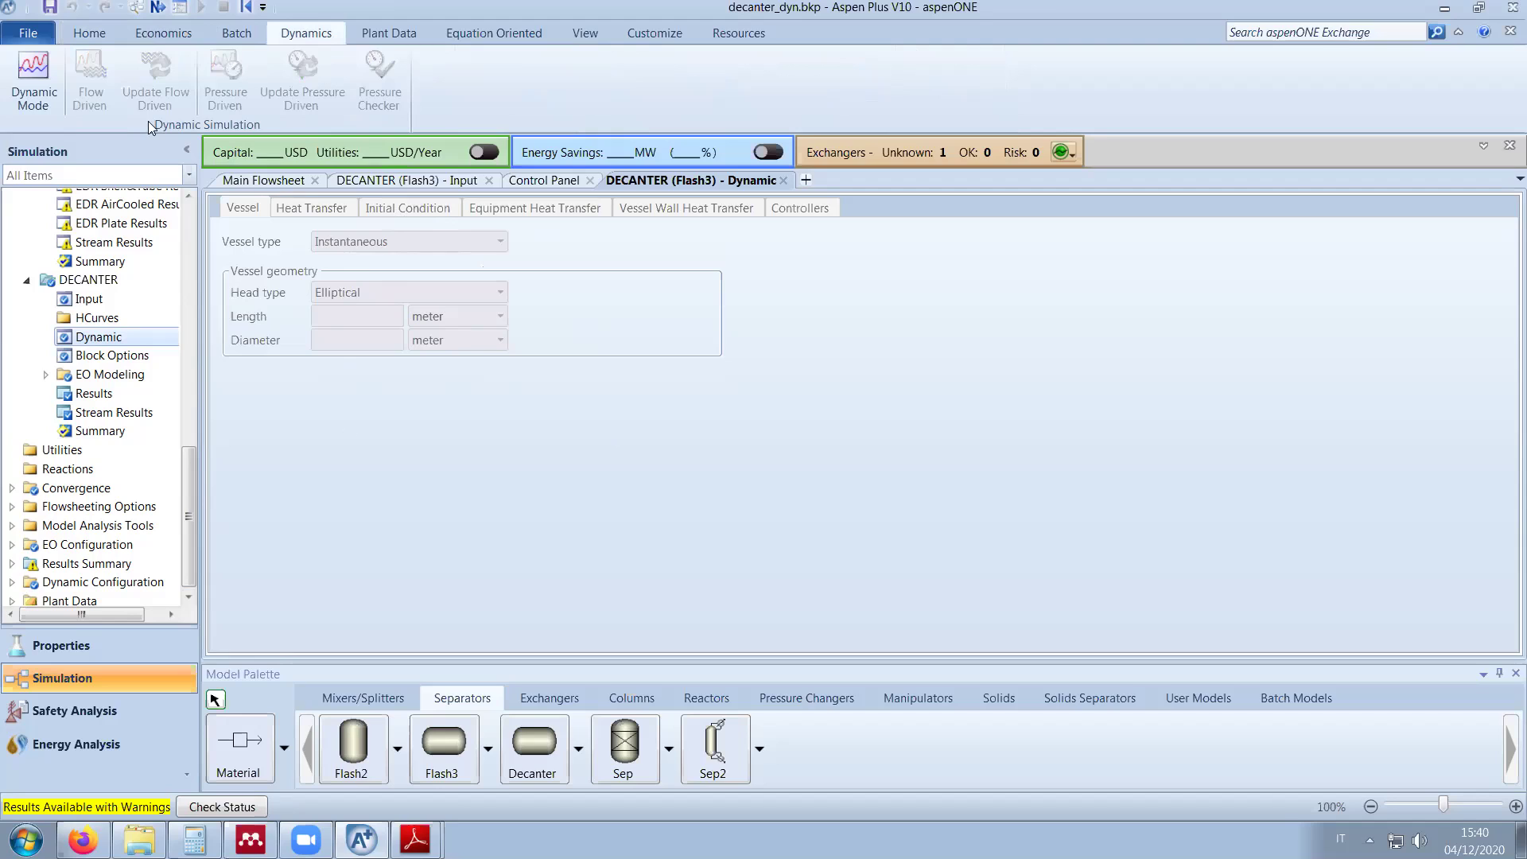
click(35, 78)
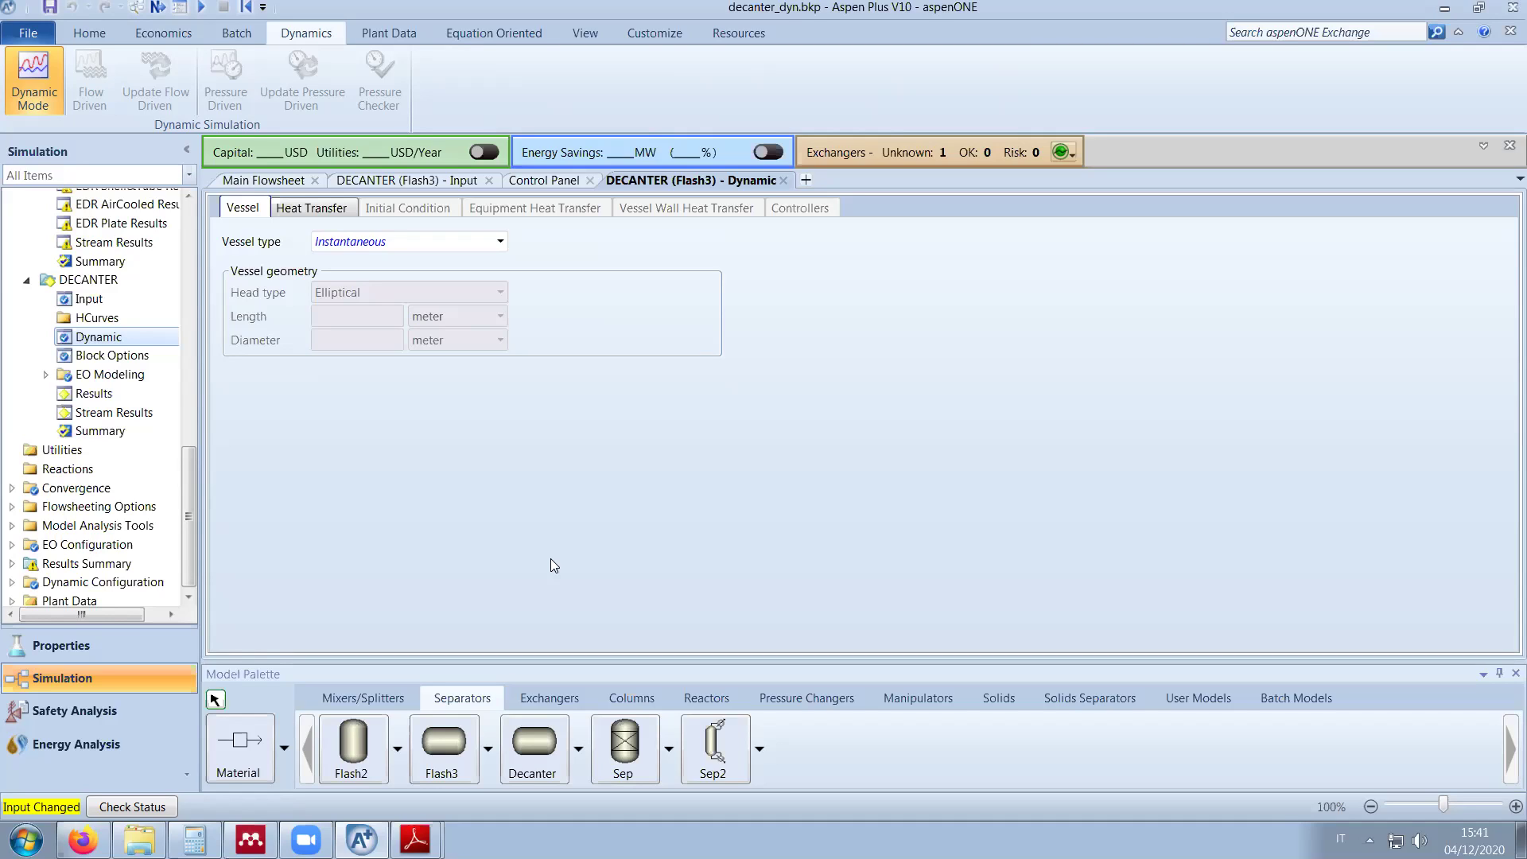
Step: Set the DECANTER vessel type to Horizontal with a Flat head type
click(500, 242)
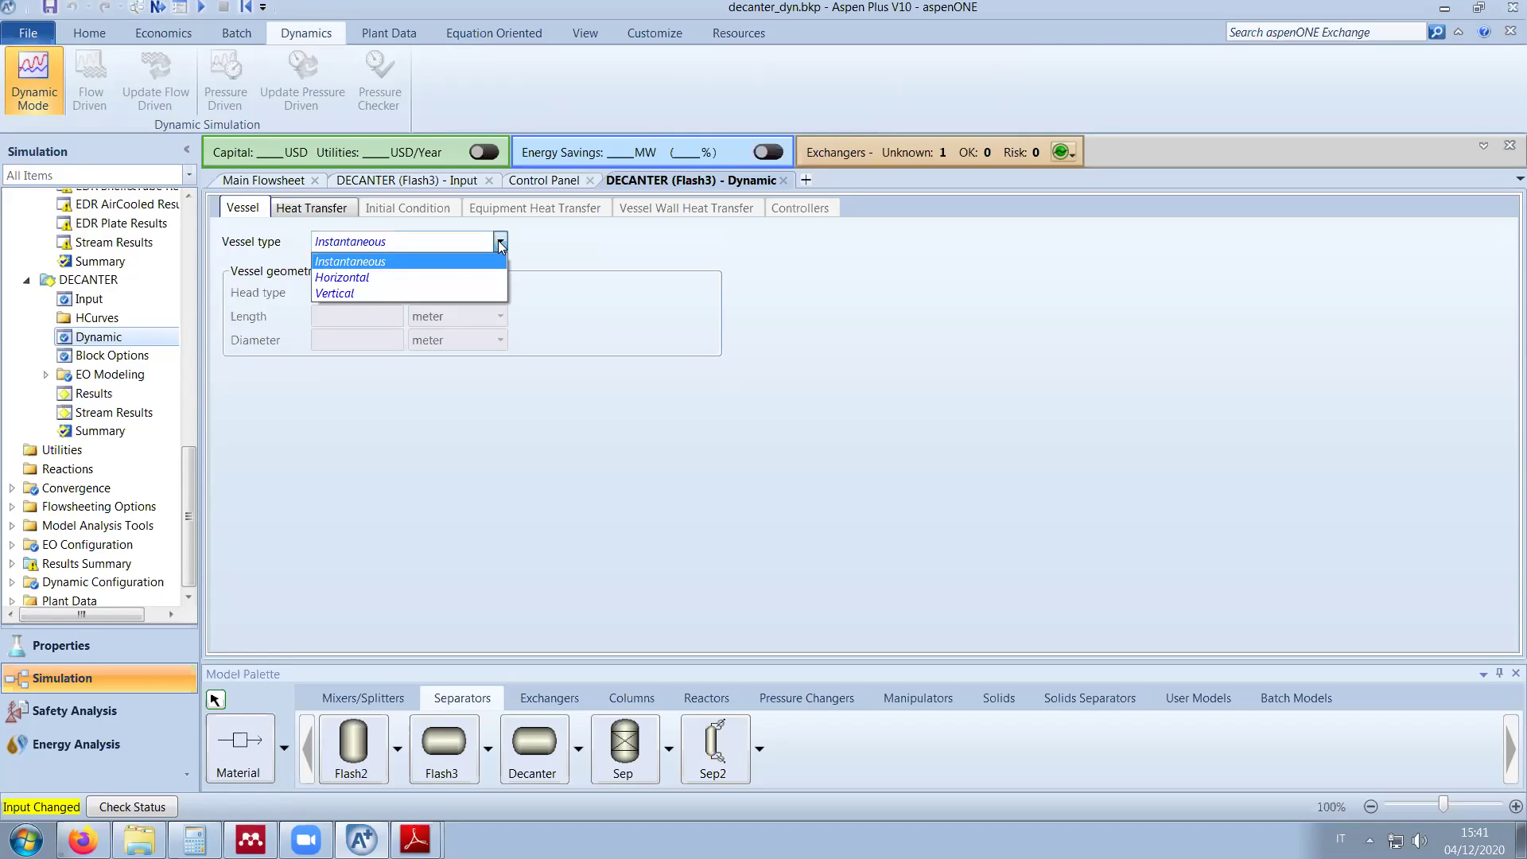
click(354, 277)
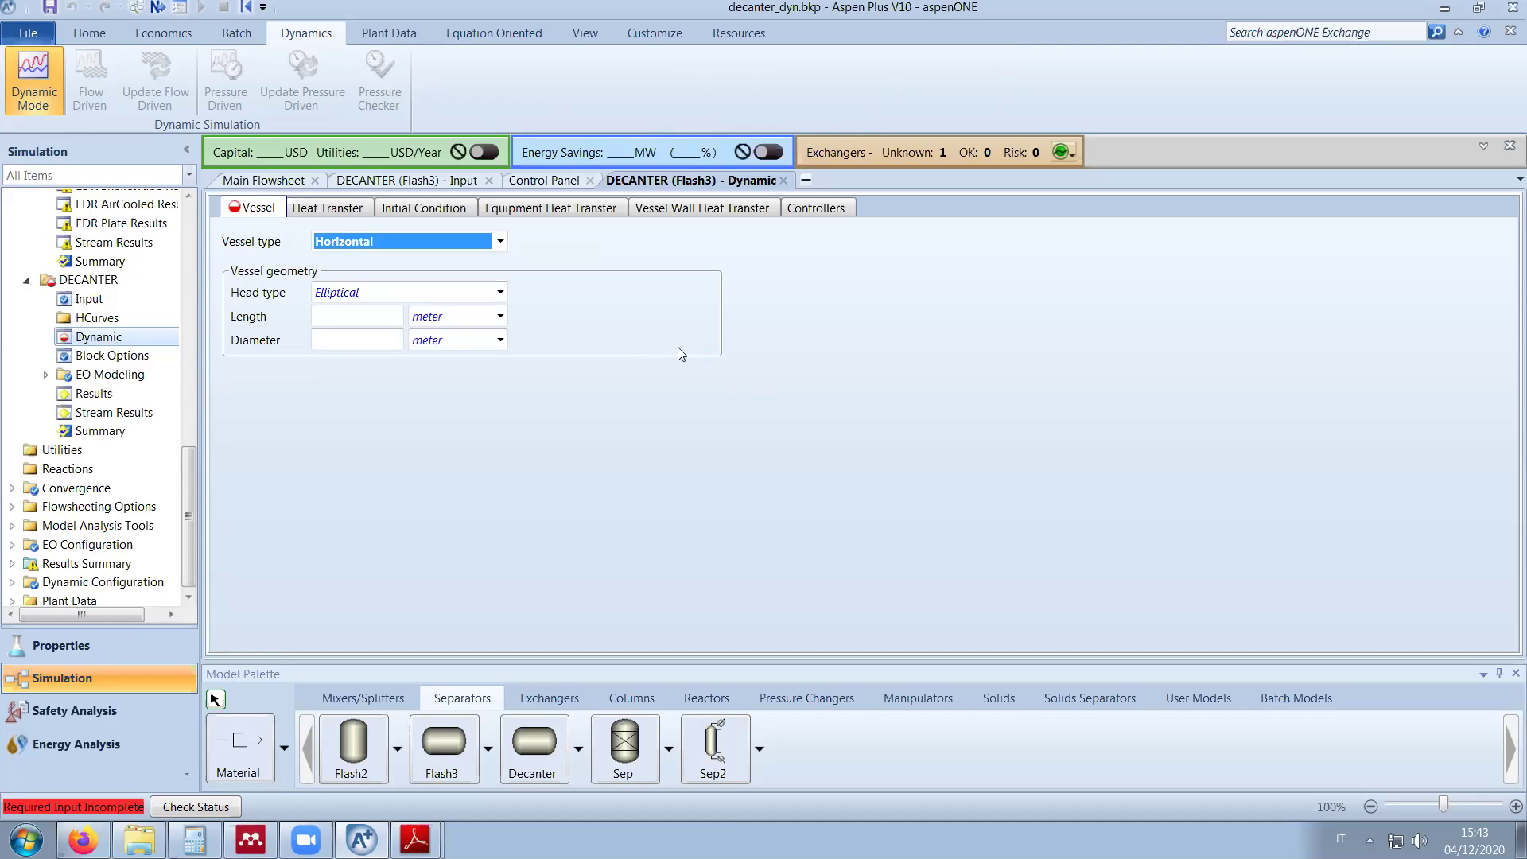
click(500, 292)
click(361, 344)
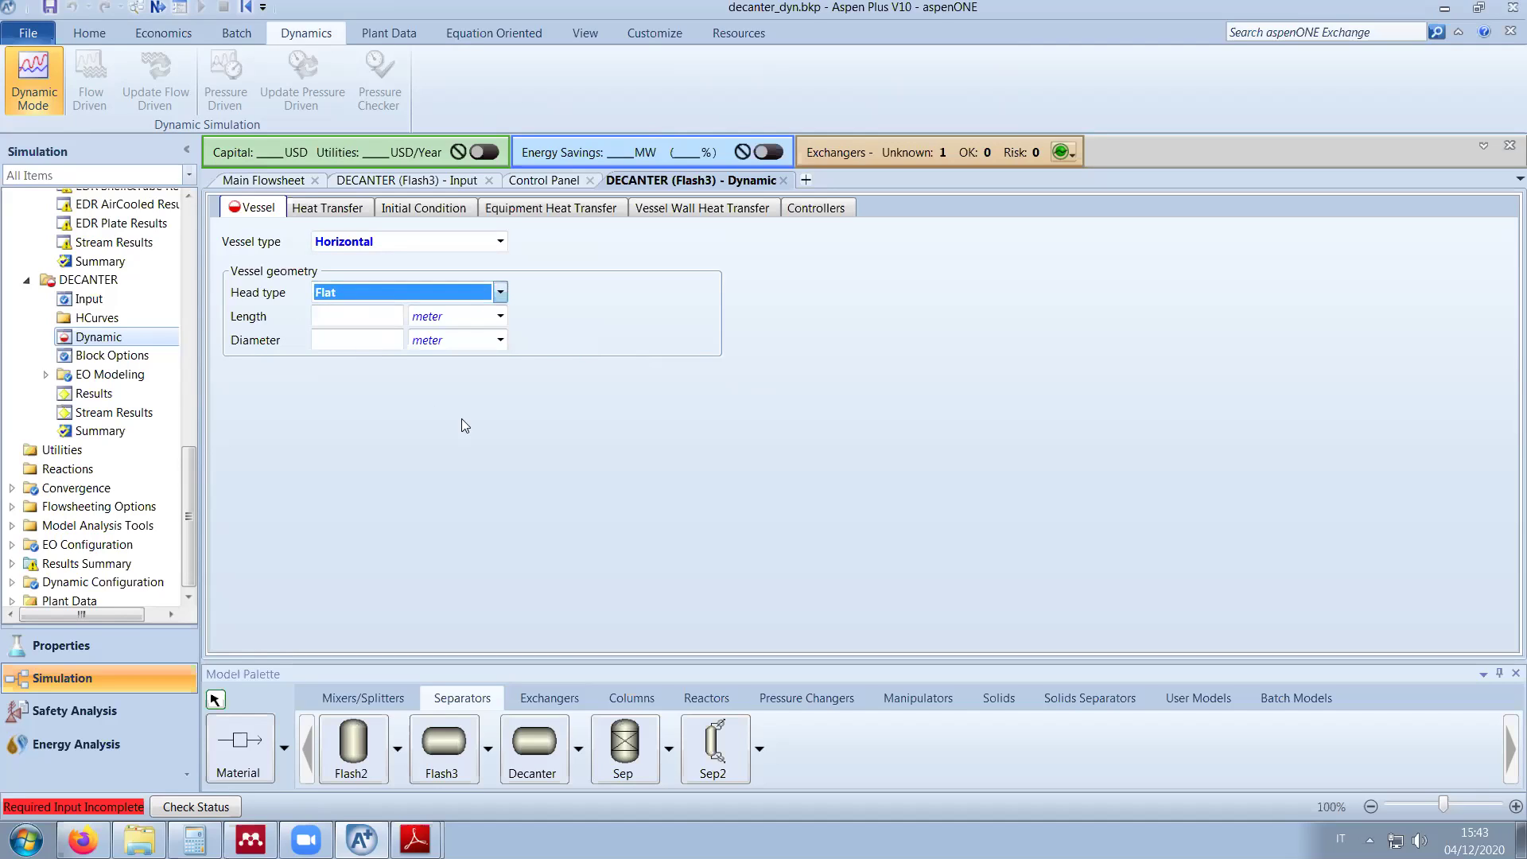
click(612, 330)
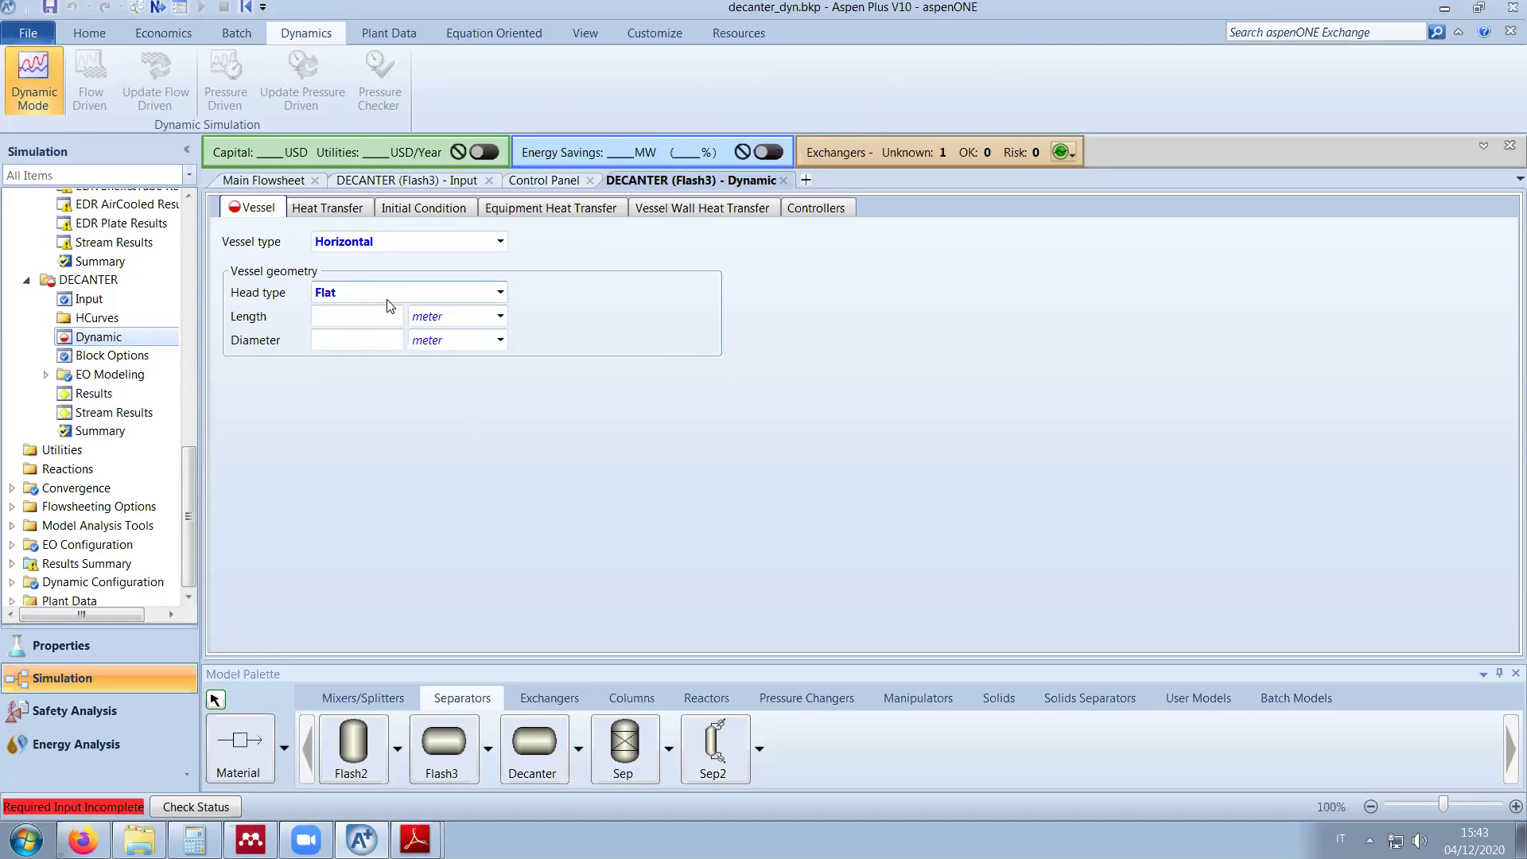
Step: Set the DECANTER vessel geometry to a length of 6,5 meter and a diameter of 2,2 meter
click(354, 321)
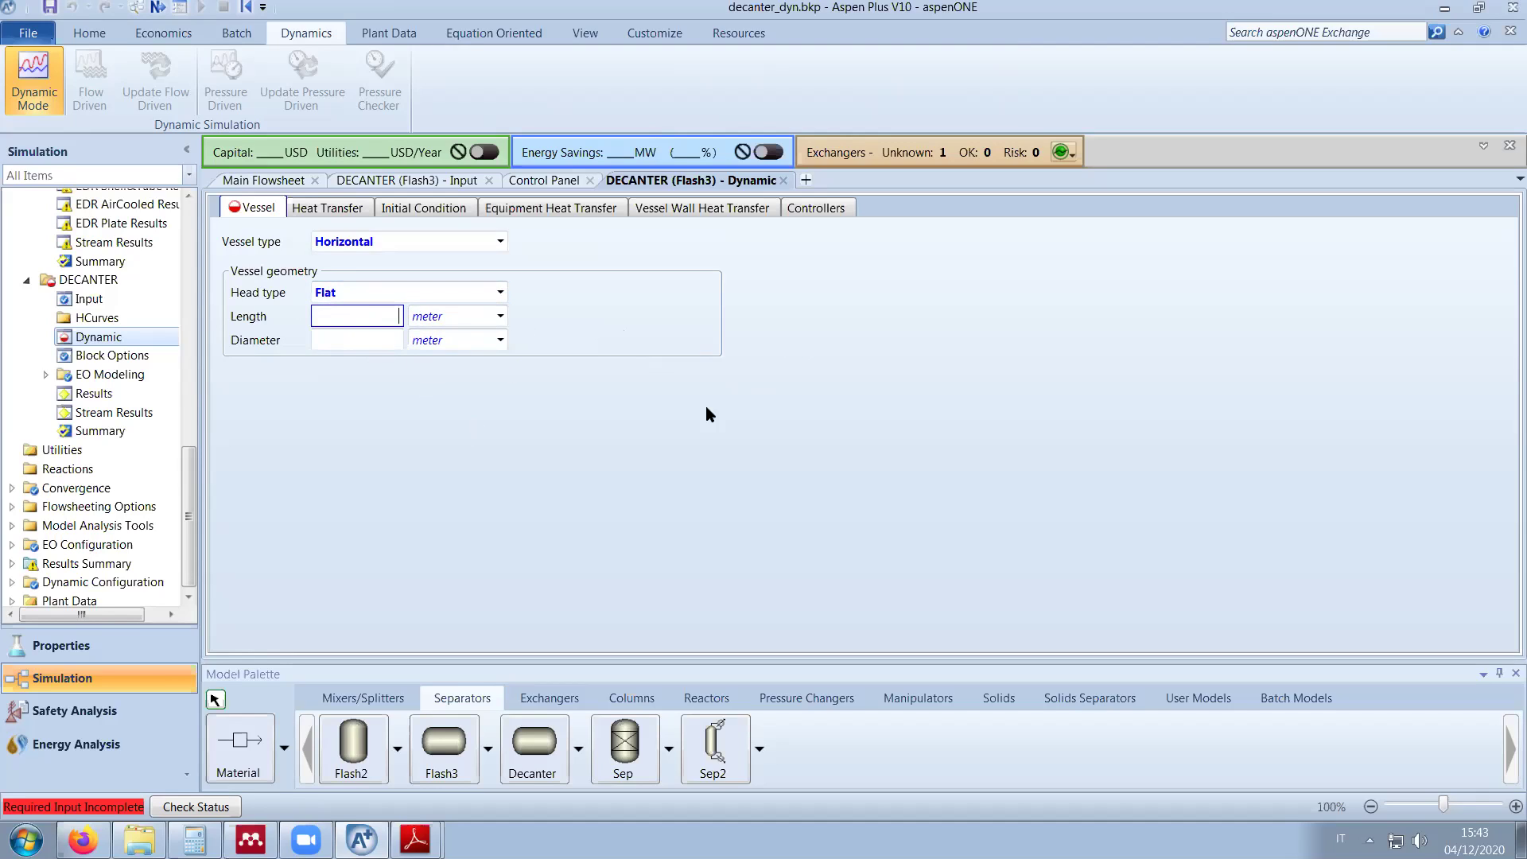
text(6,5)
click(393, 340)
text(2,2)
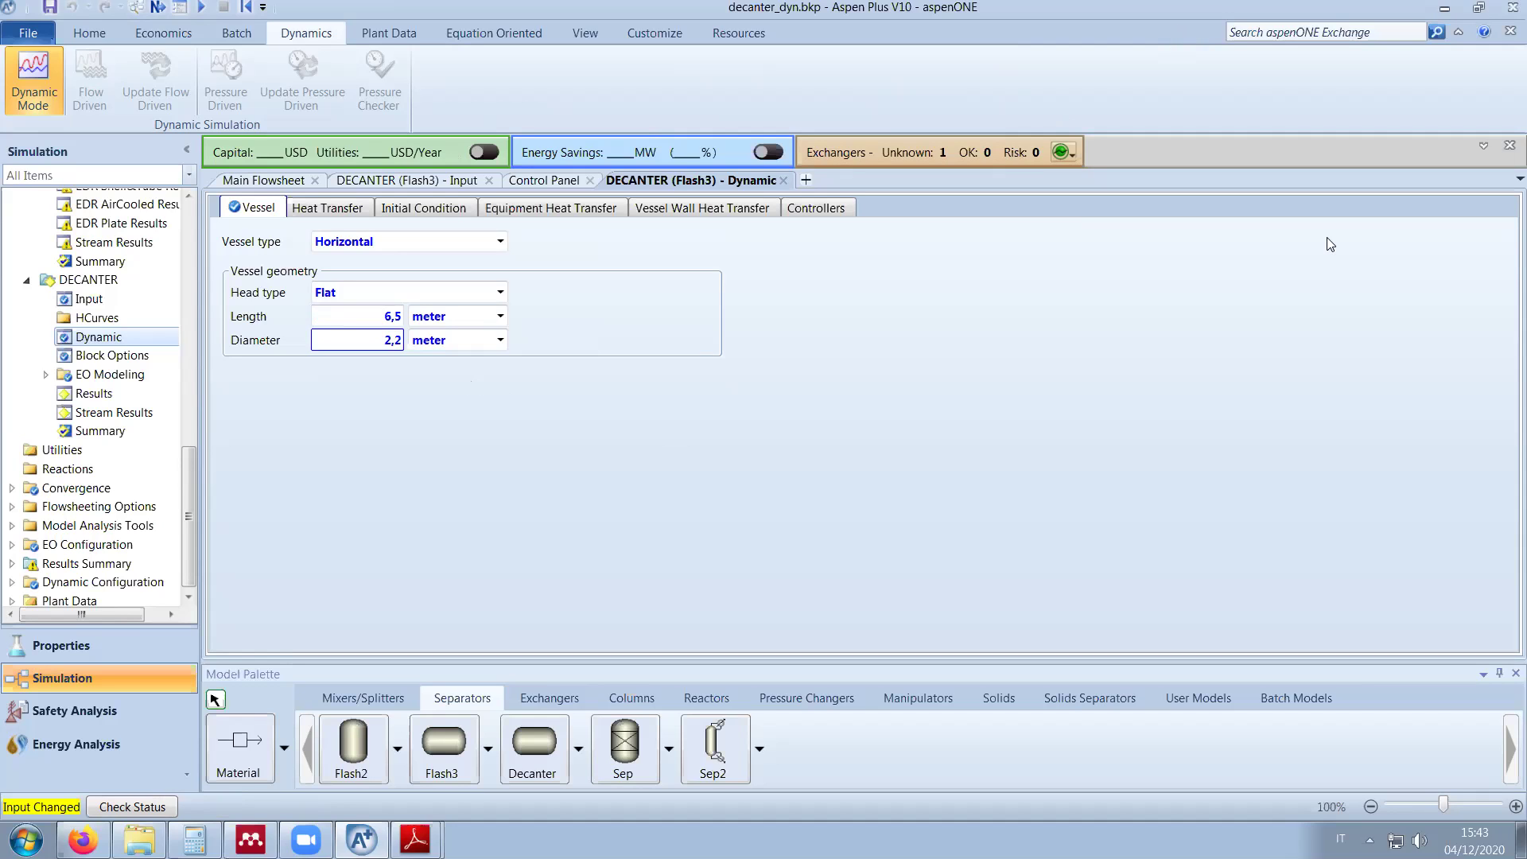
Step: Switch to the odiete2019 PDF in Adobe Reader, review the oil-water separator sizing models and section 5.1 design steps, then minimize it
click(1444, 8)
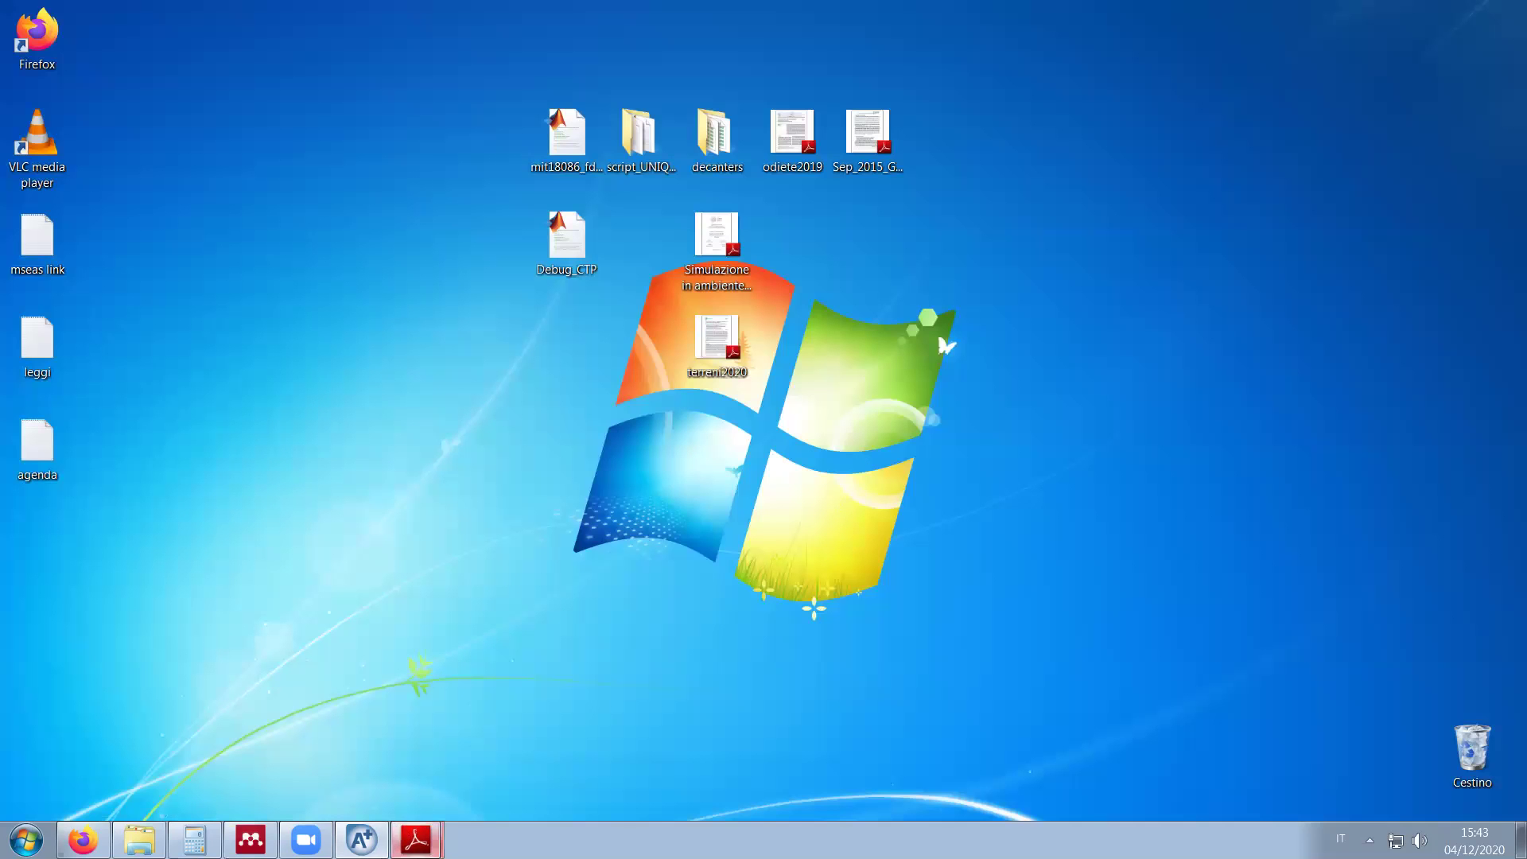
mouse_move(415, 839)
click(366, 767)
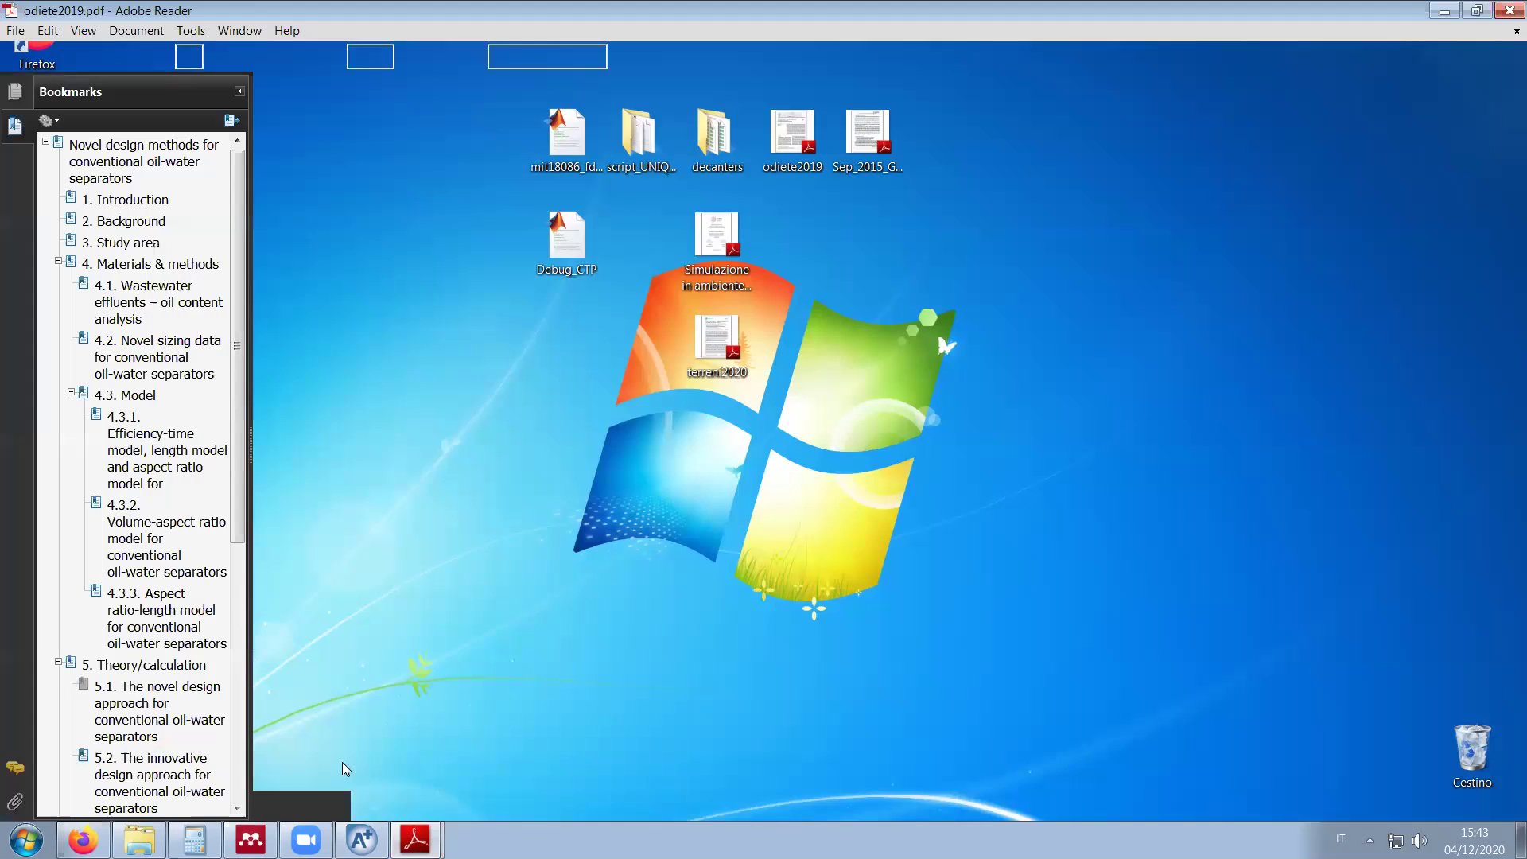
drag(1507, 370, 1507, 290)
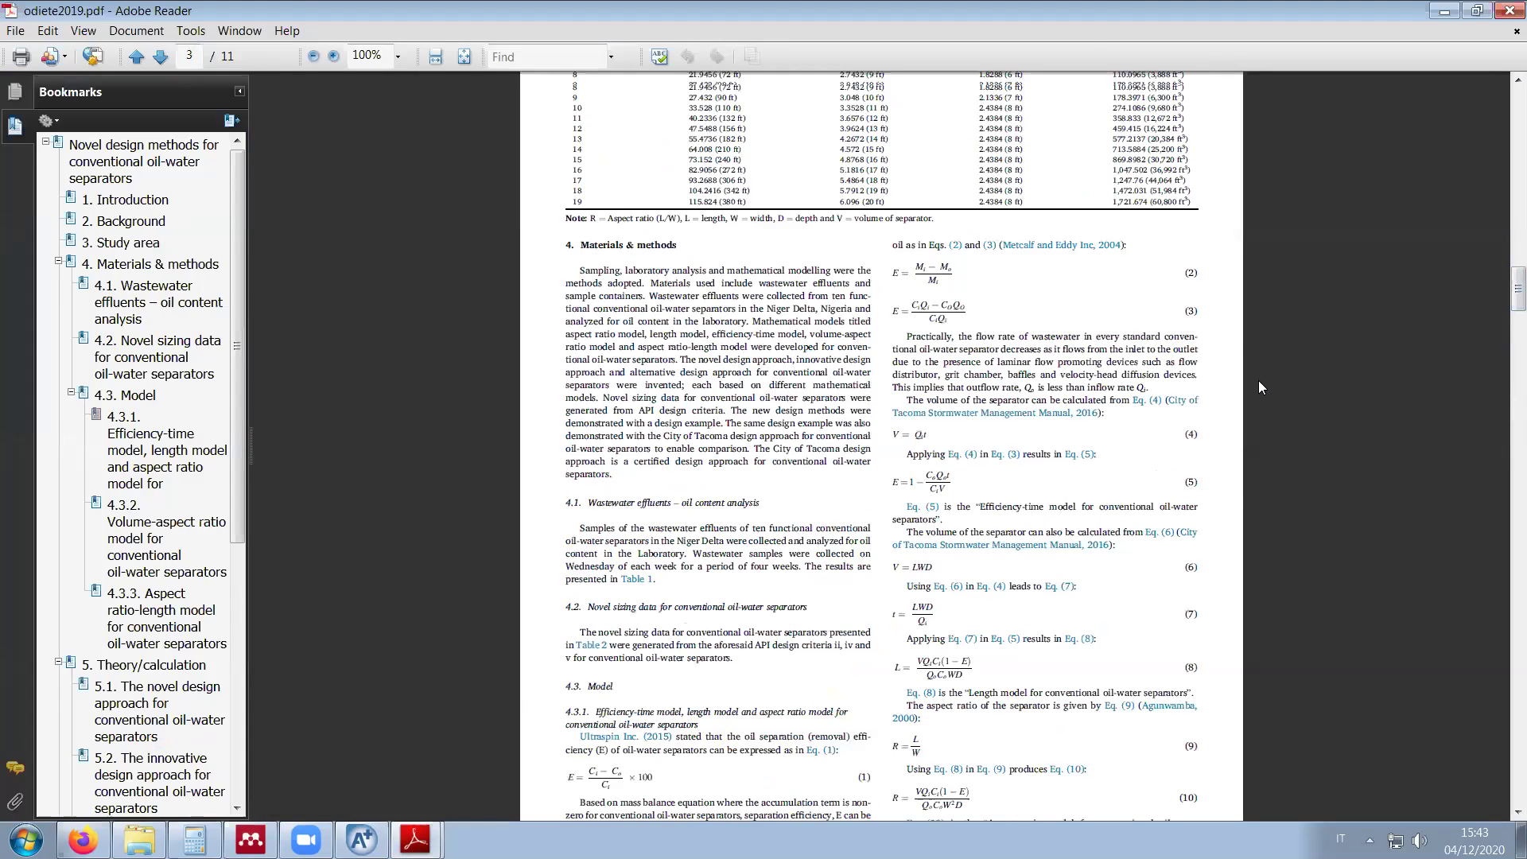
scroll(1262, 393, down, 10)
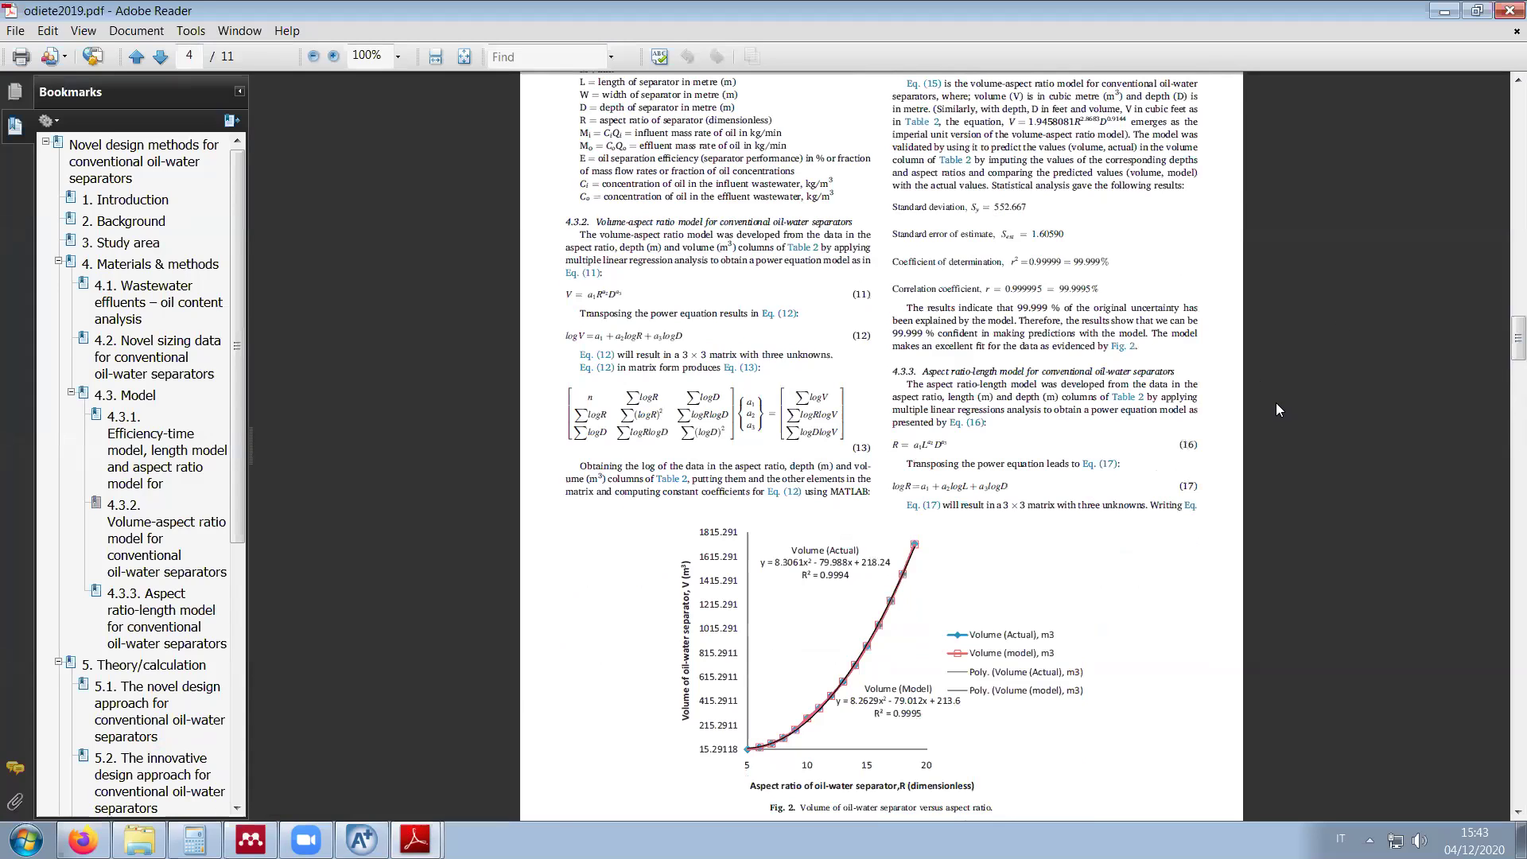
scroll(1275, 410, down, 10)
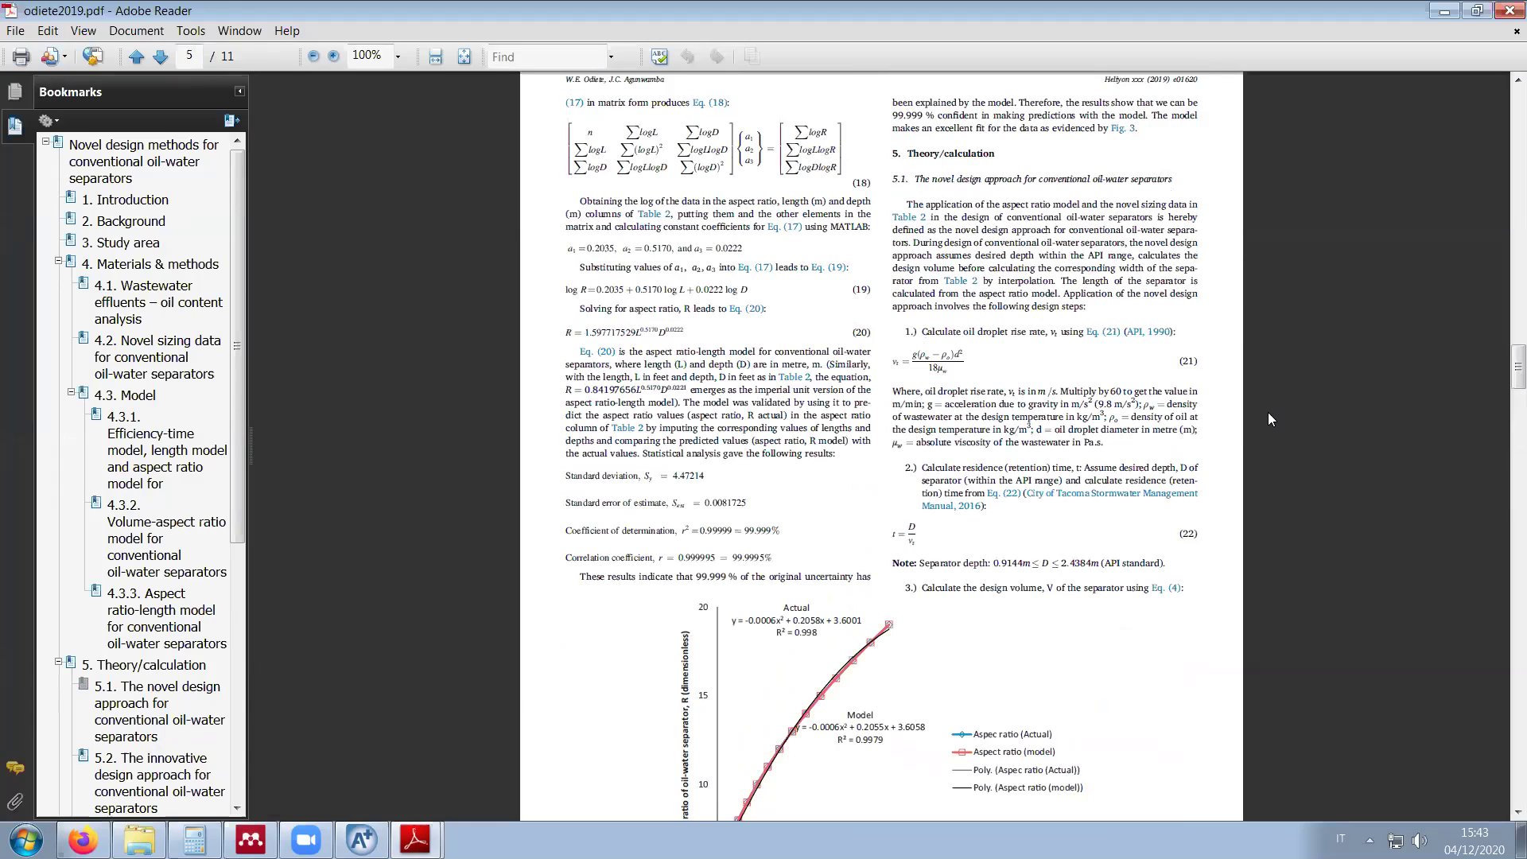
click(1446, 9)
Step: Switch to the Sep_2015 gas-liquid separators PDF and review the Ks chart, Equations 2 and 3, Table 1 Ks ranges and the horizontal separator schematic
mouse_move(415, 840)
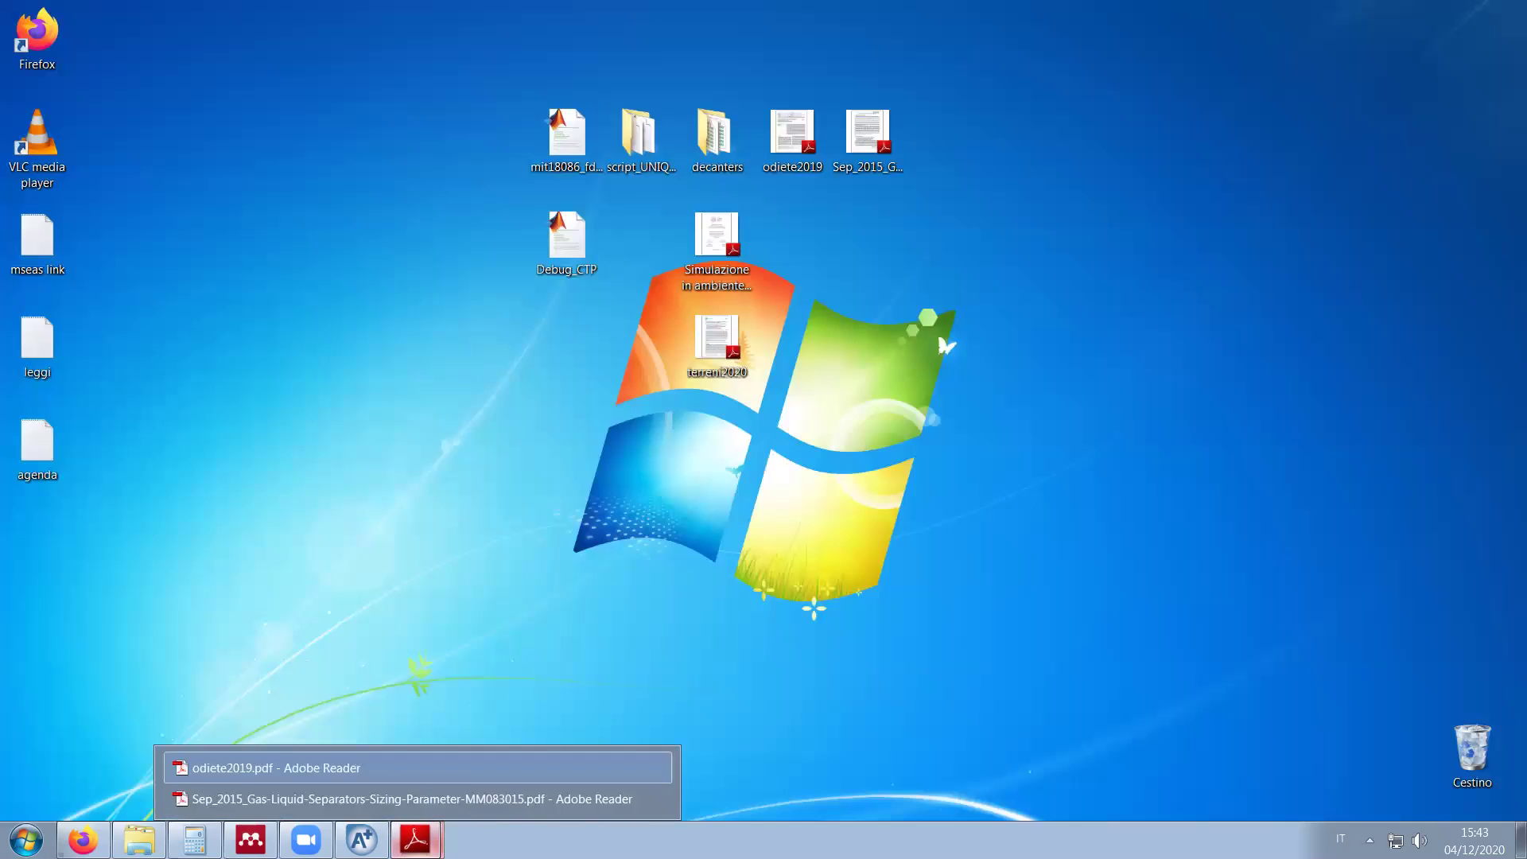
click(481, 798)
scroll(1502, 352, up, 3)
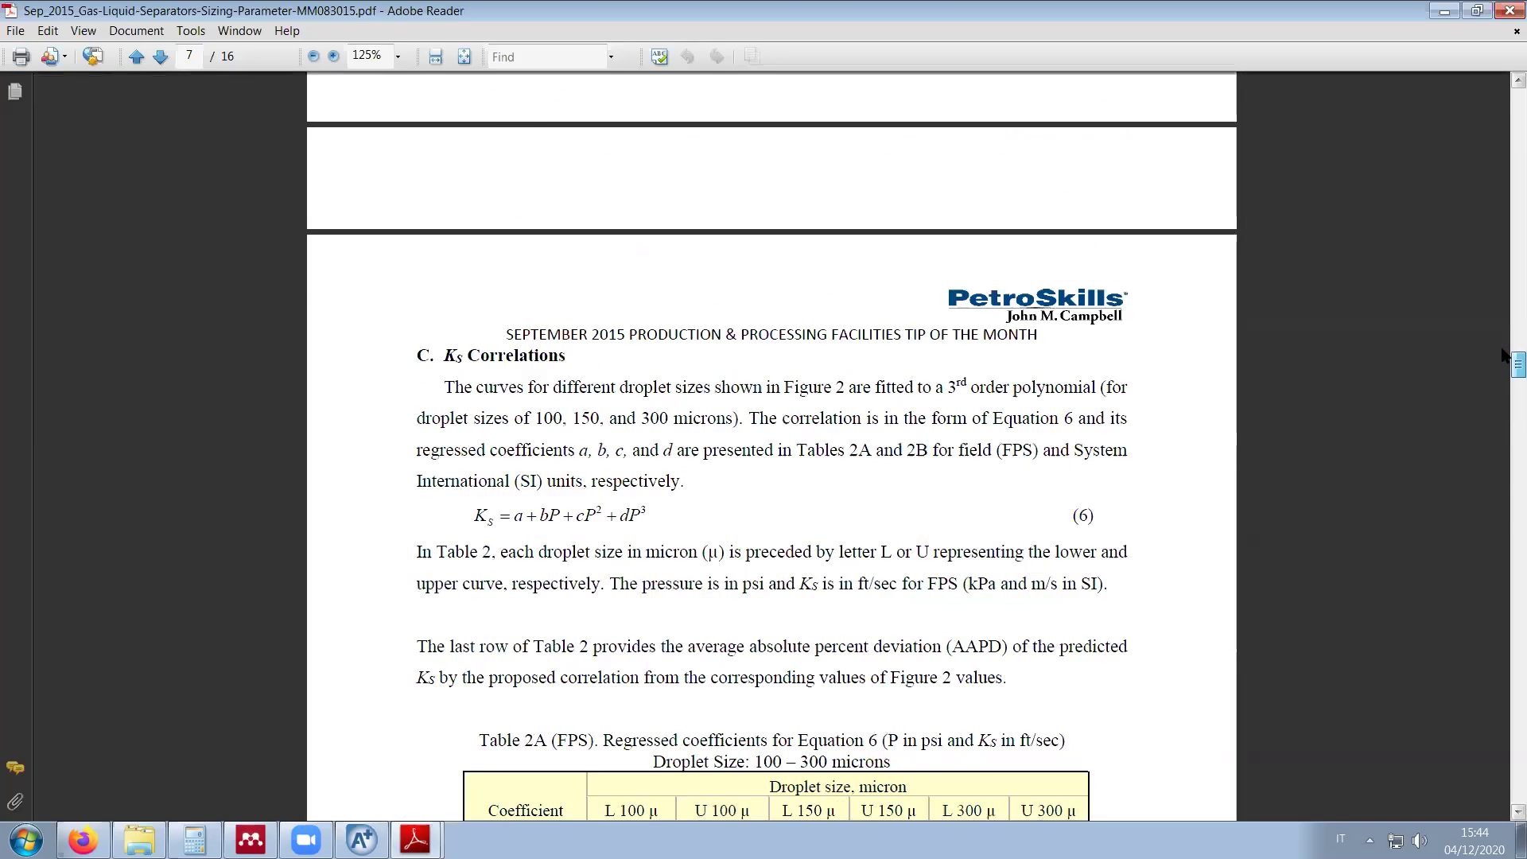
scroll(1501, 351, up, 15)
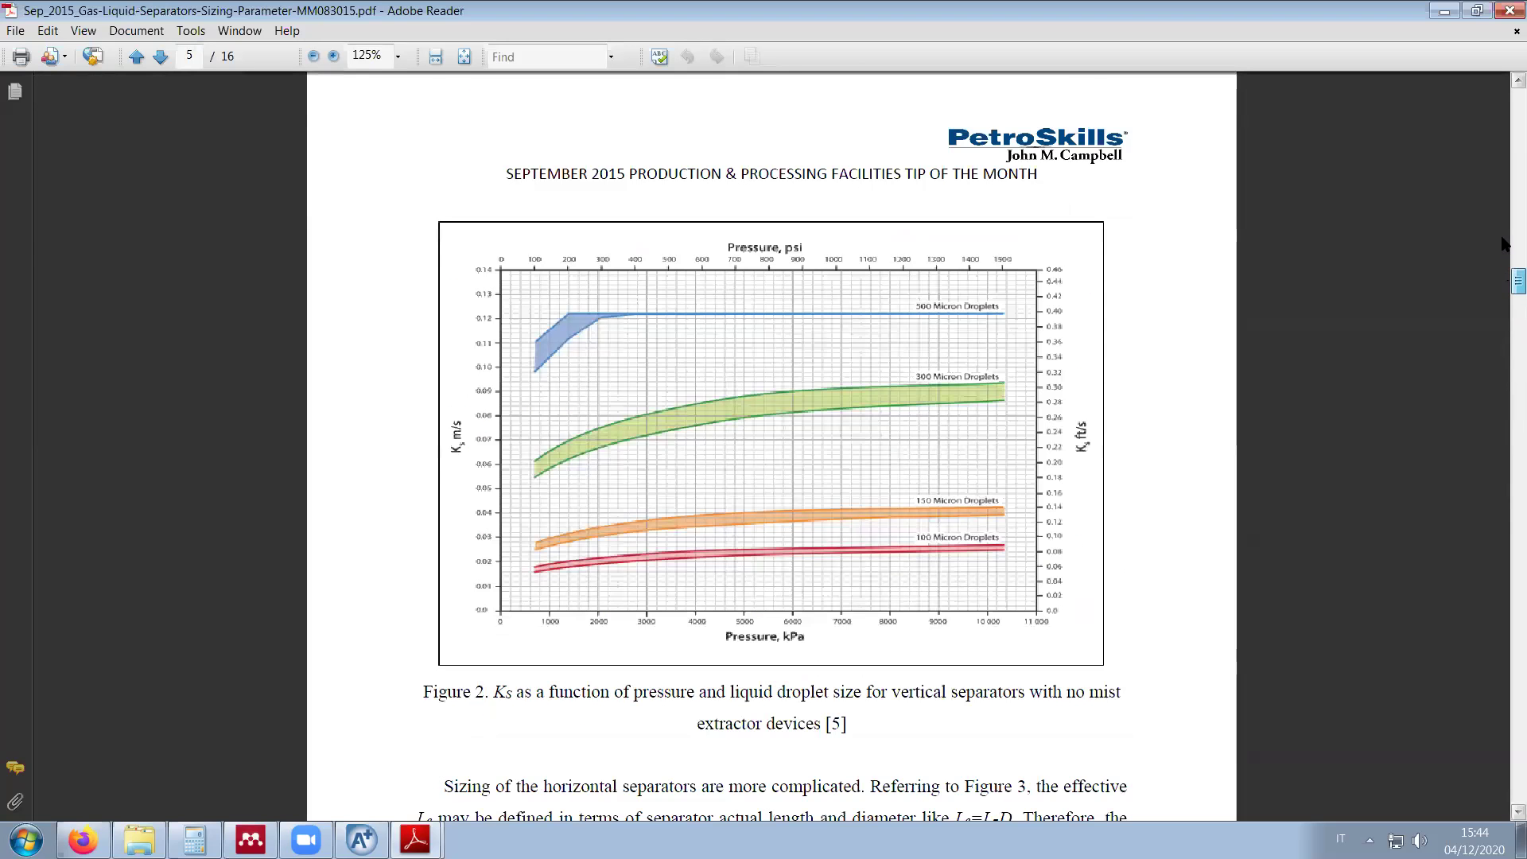
scroll(1503, 243, up, 15)
scroll(1503, 183, up, 3)
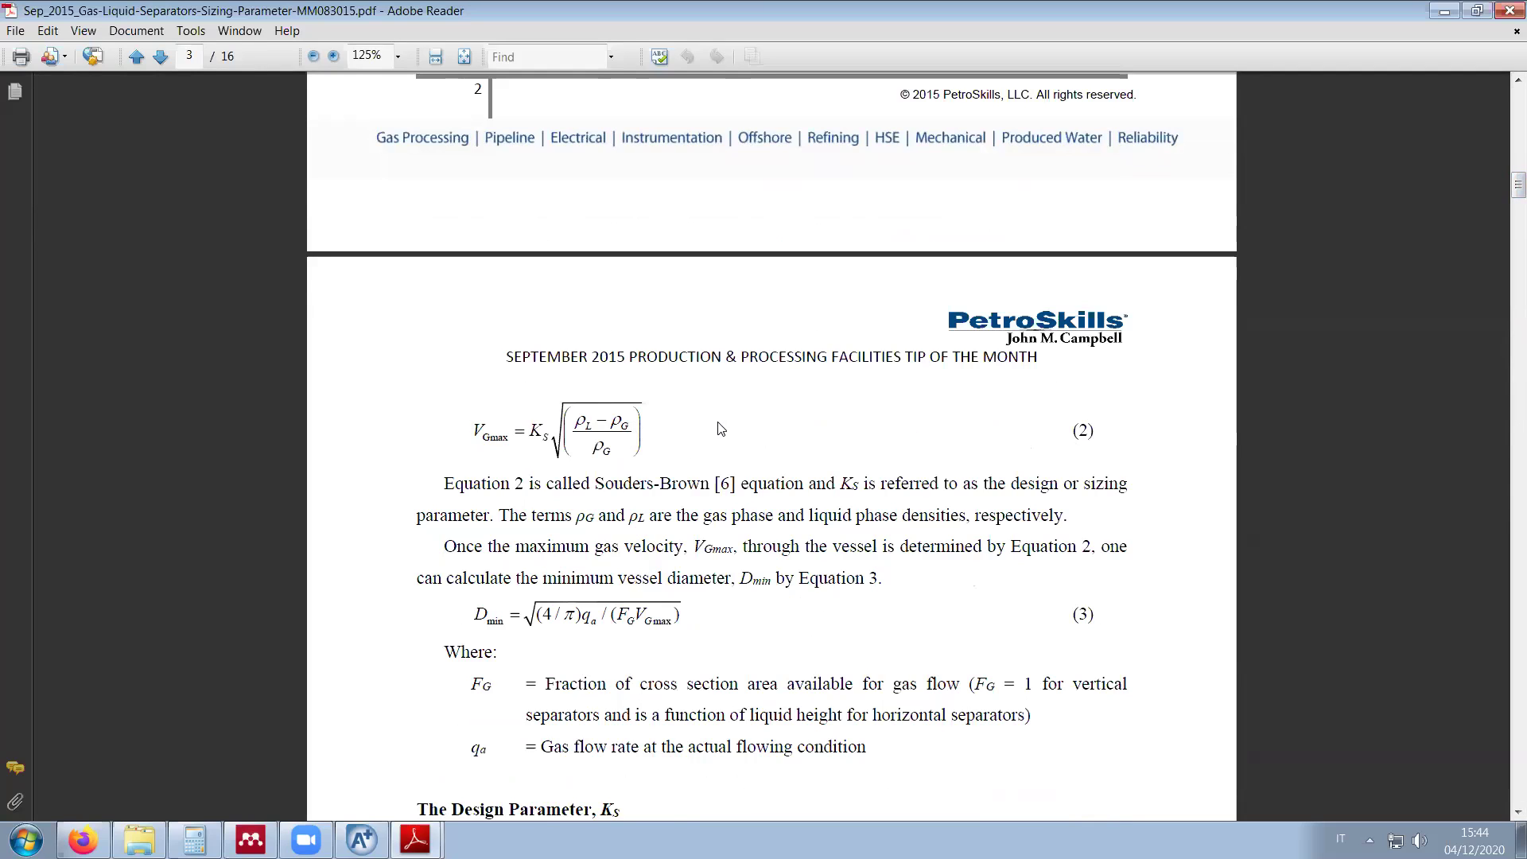
scroll(712, 418, down, 2)
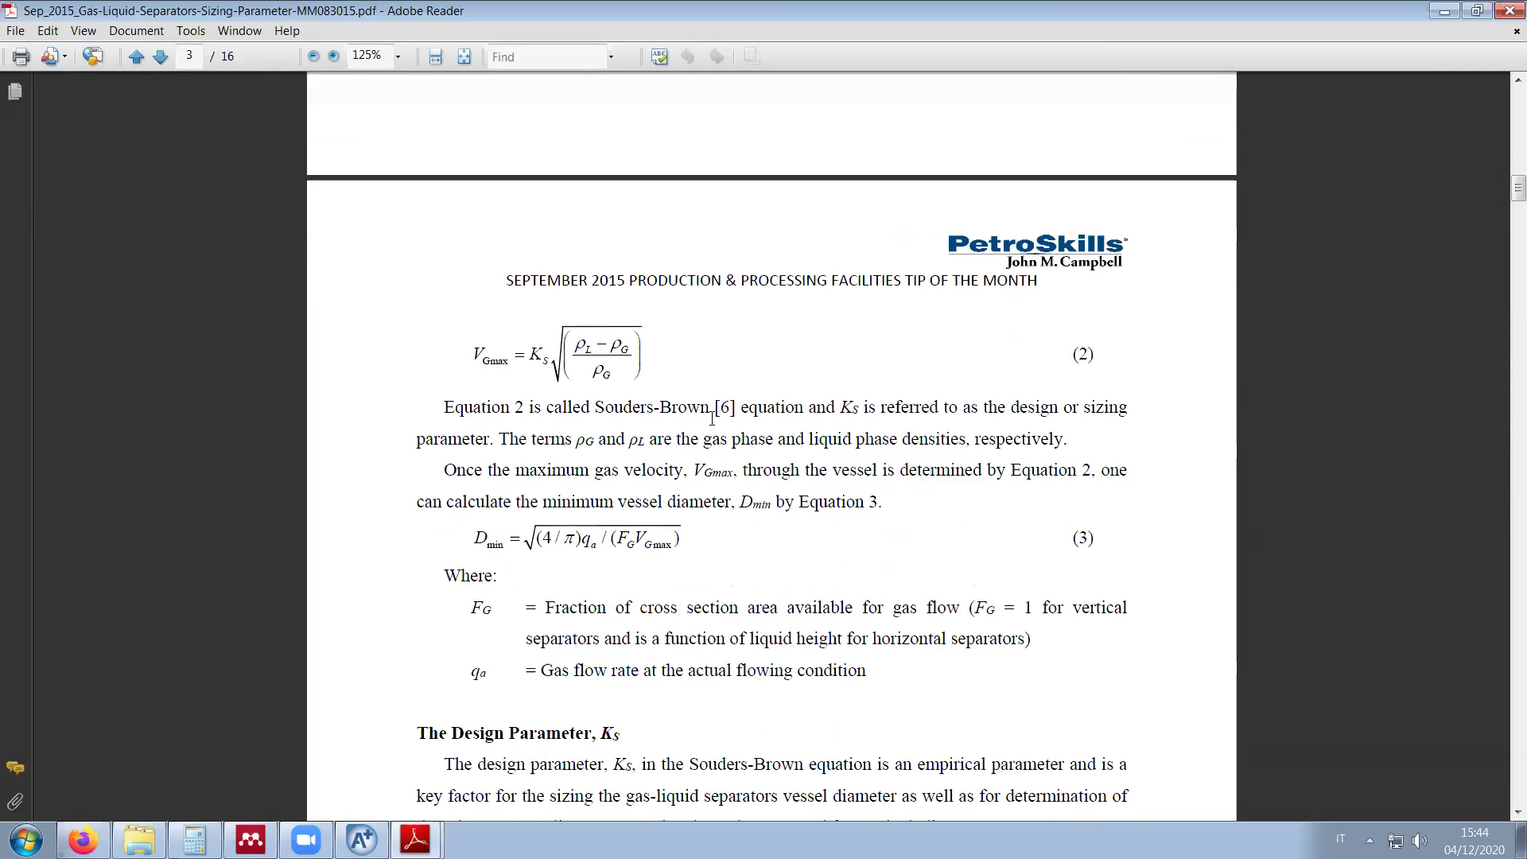
scroll(711, 418, down, 15)
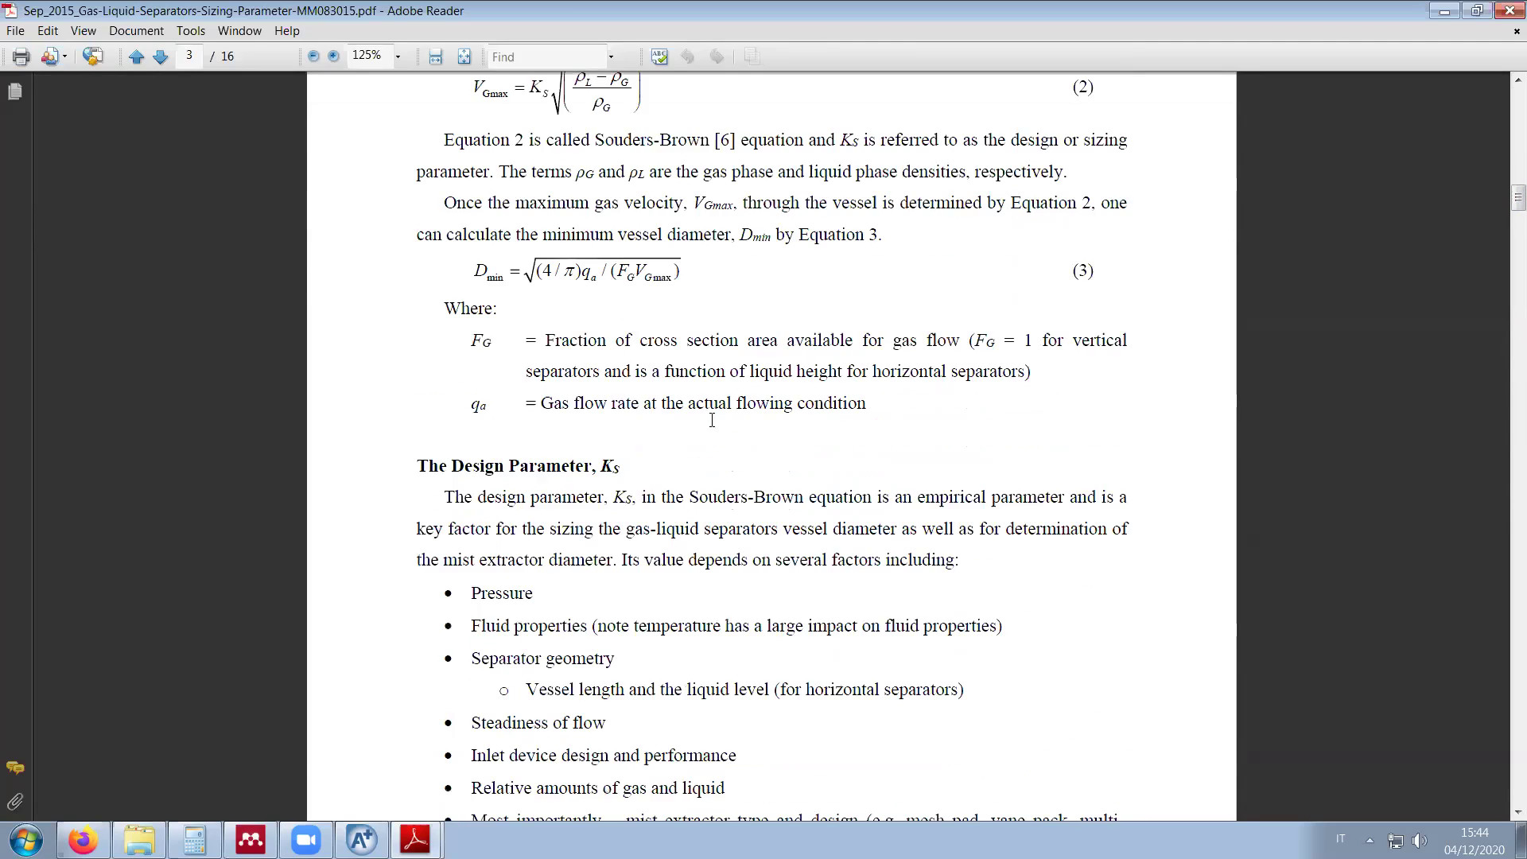
scroll(710, 422, down, 20)
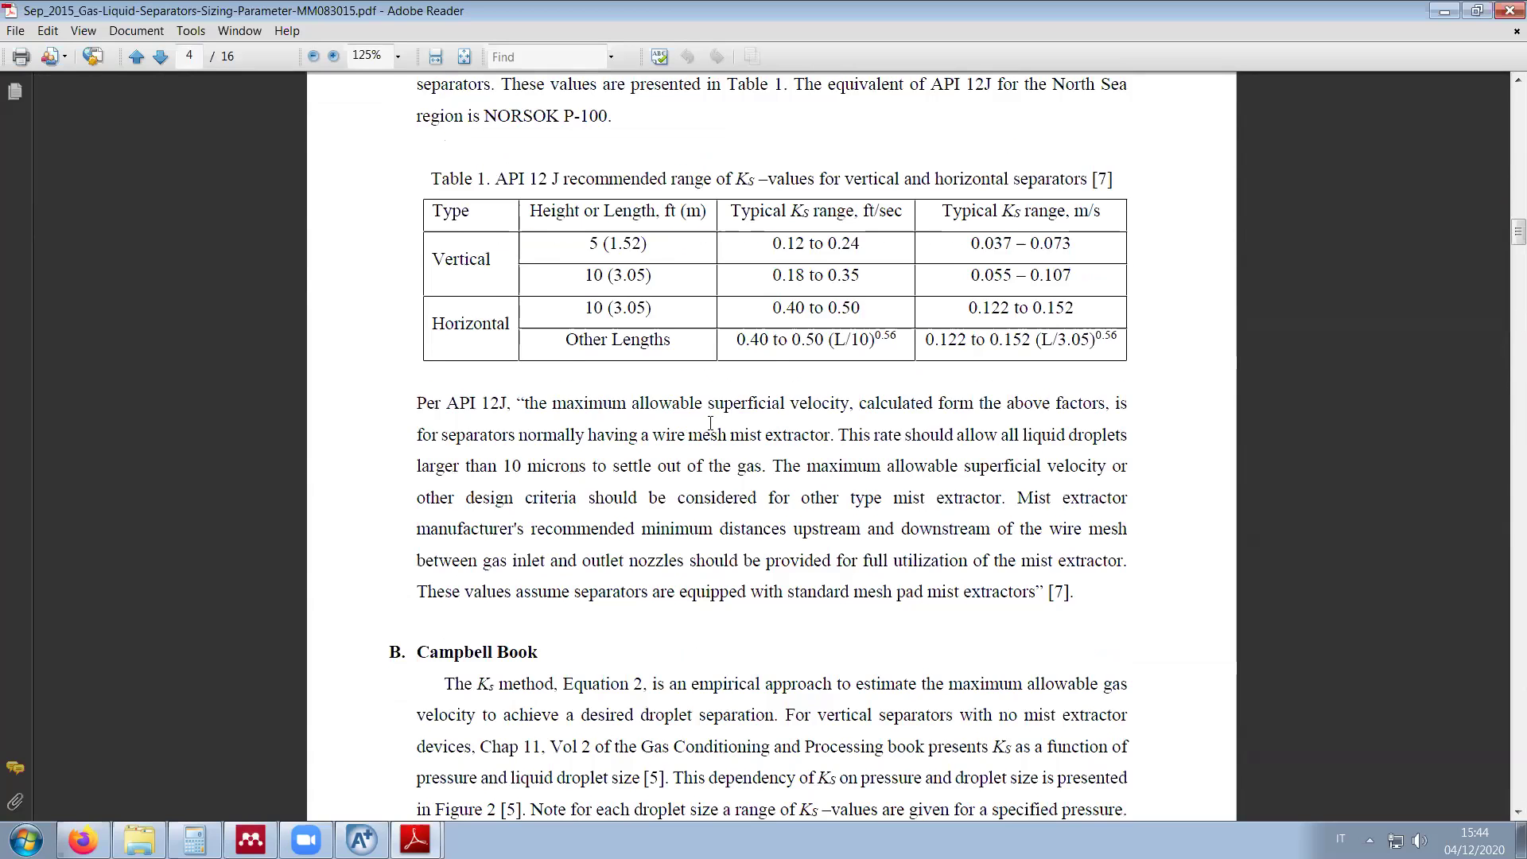
scroll(711, 423, down, 20)
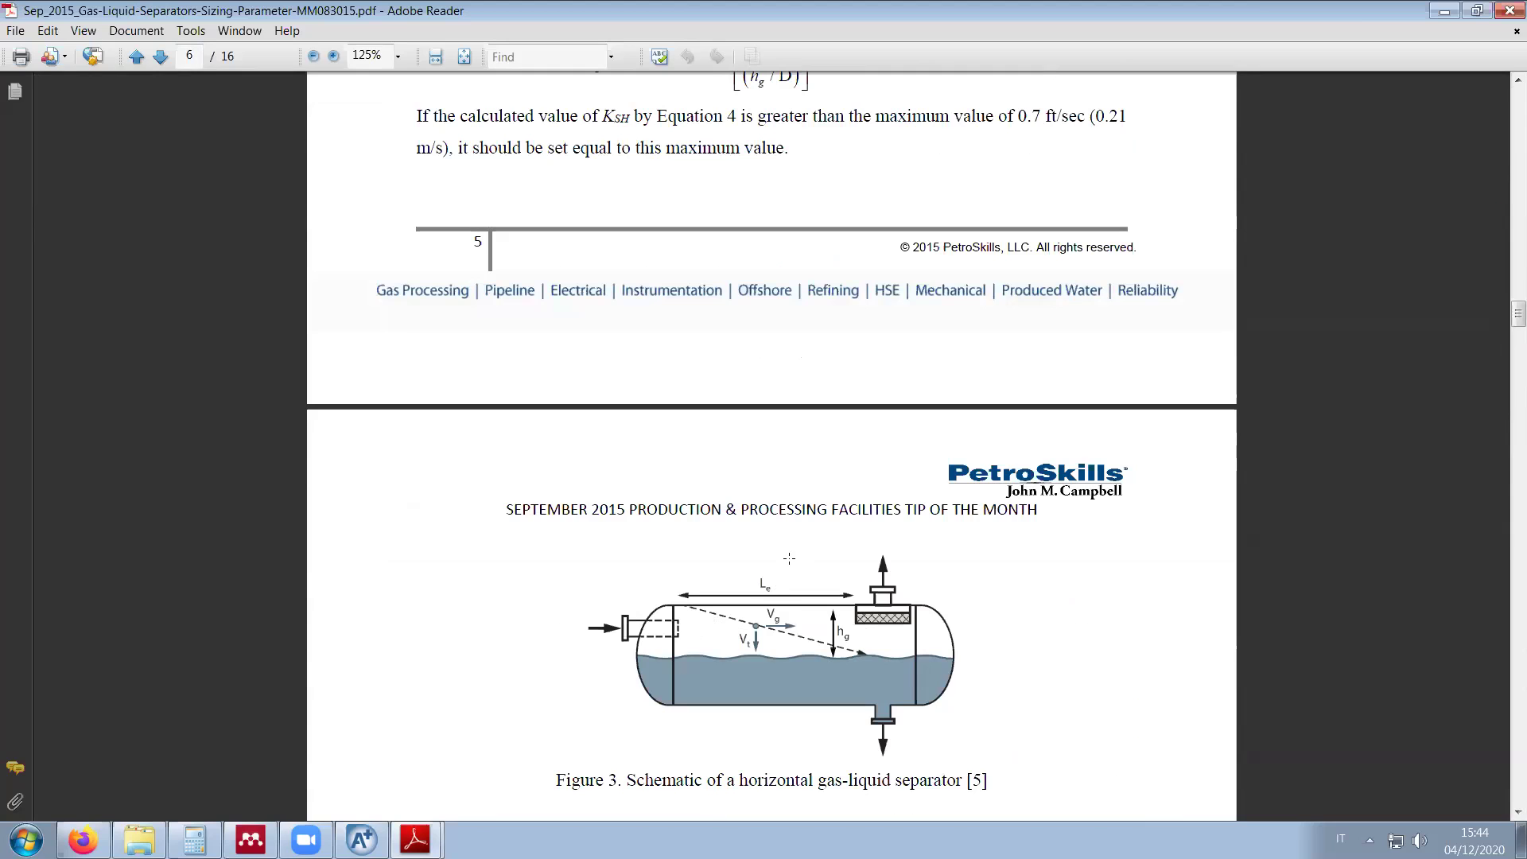
Step: Switch to the odiete2019 PDF in Adobe Reader and review the remaining oil-water separator design steps through section 5.3
click(1444, 10)
click(415, 839)
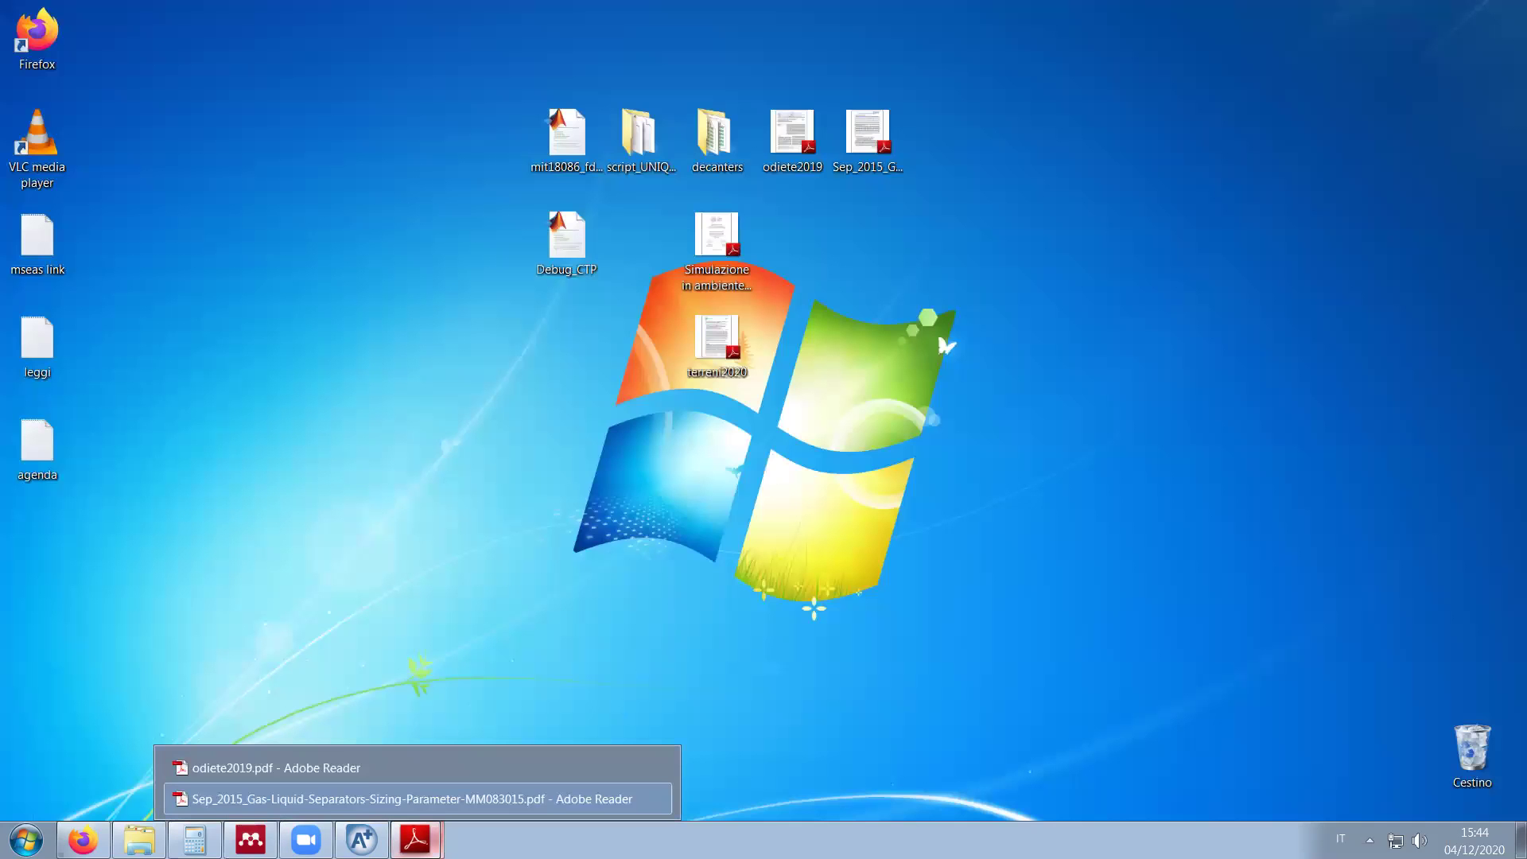
click(509, 767)
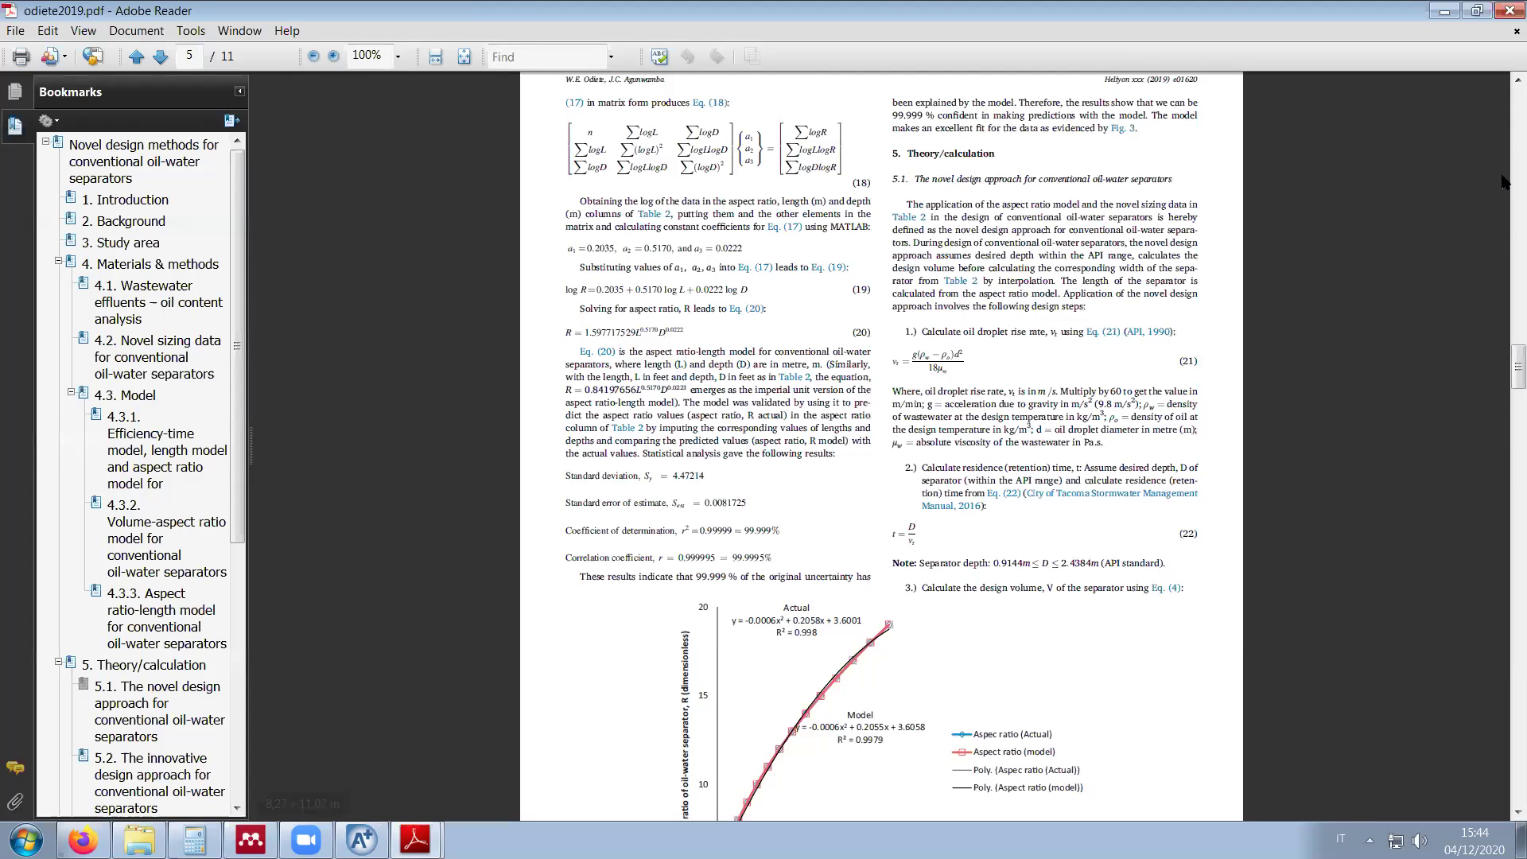
scroll(1452, 466, down, 15)
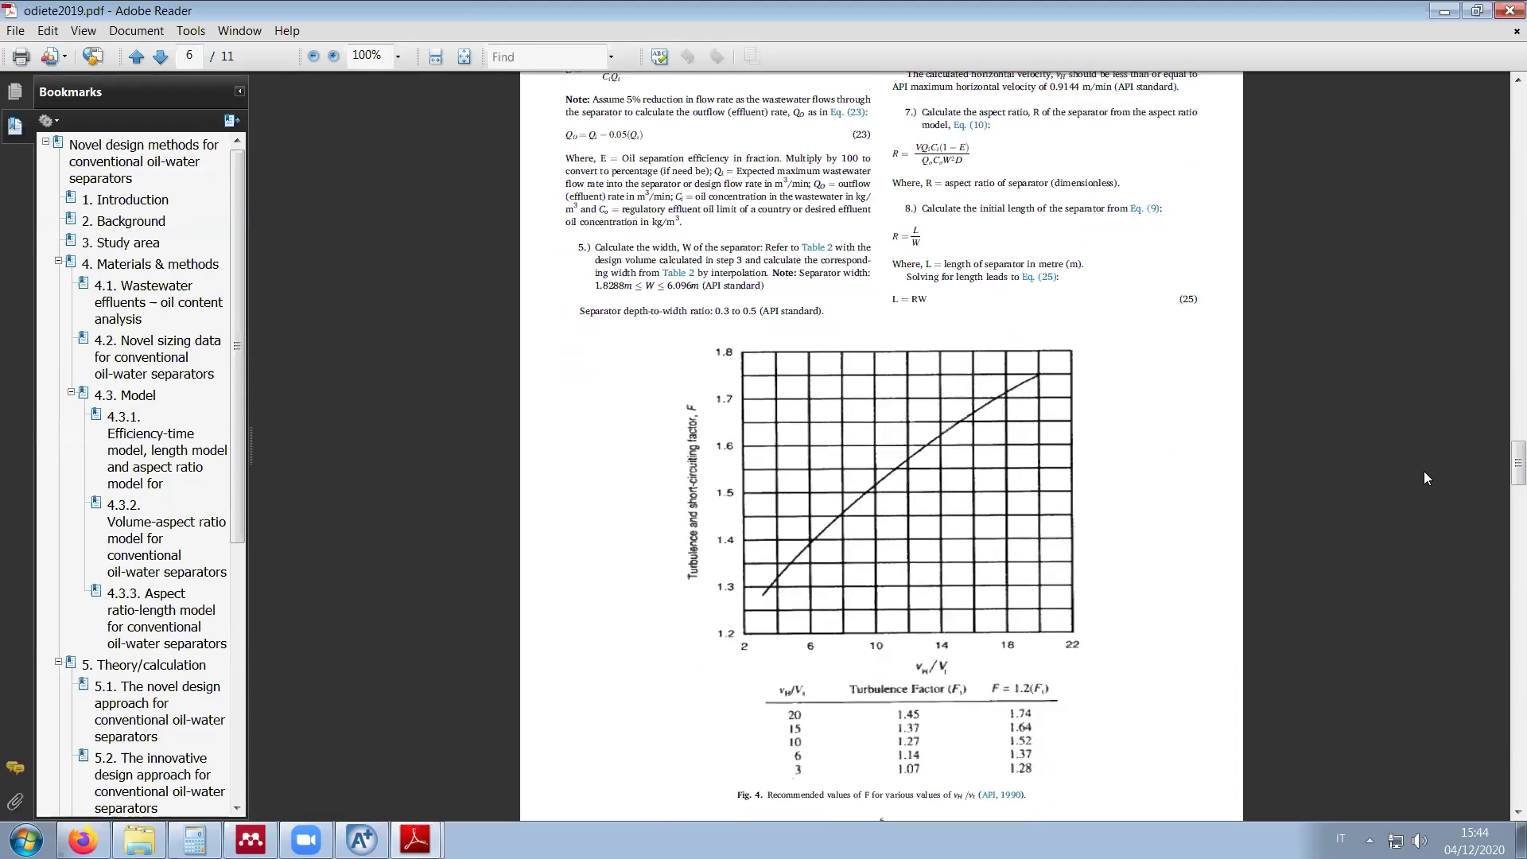
scroll(1424, 474, down, 5)
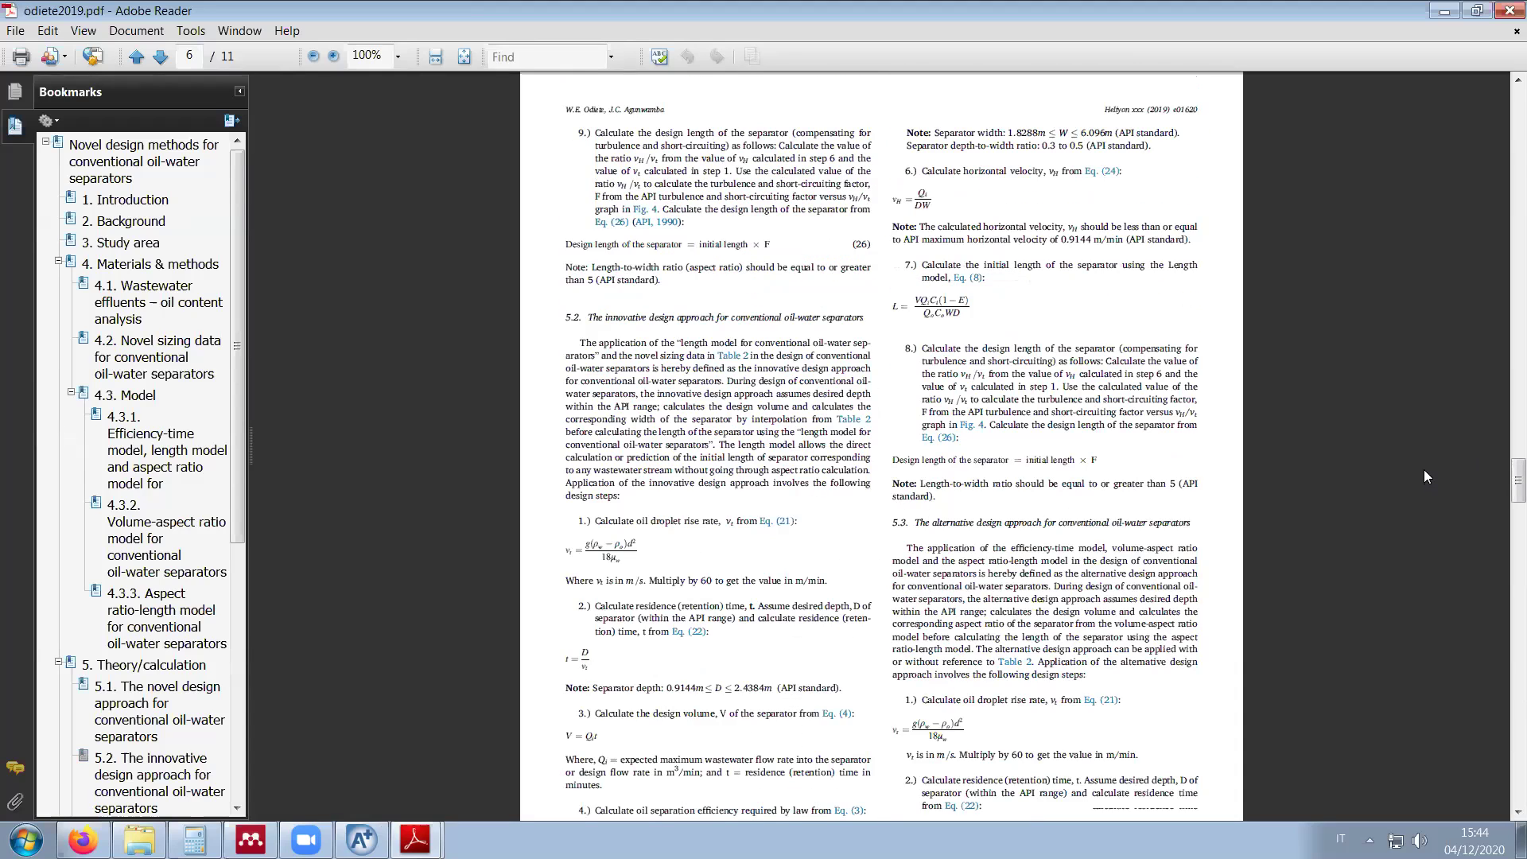
click(1444, 11)
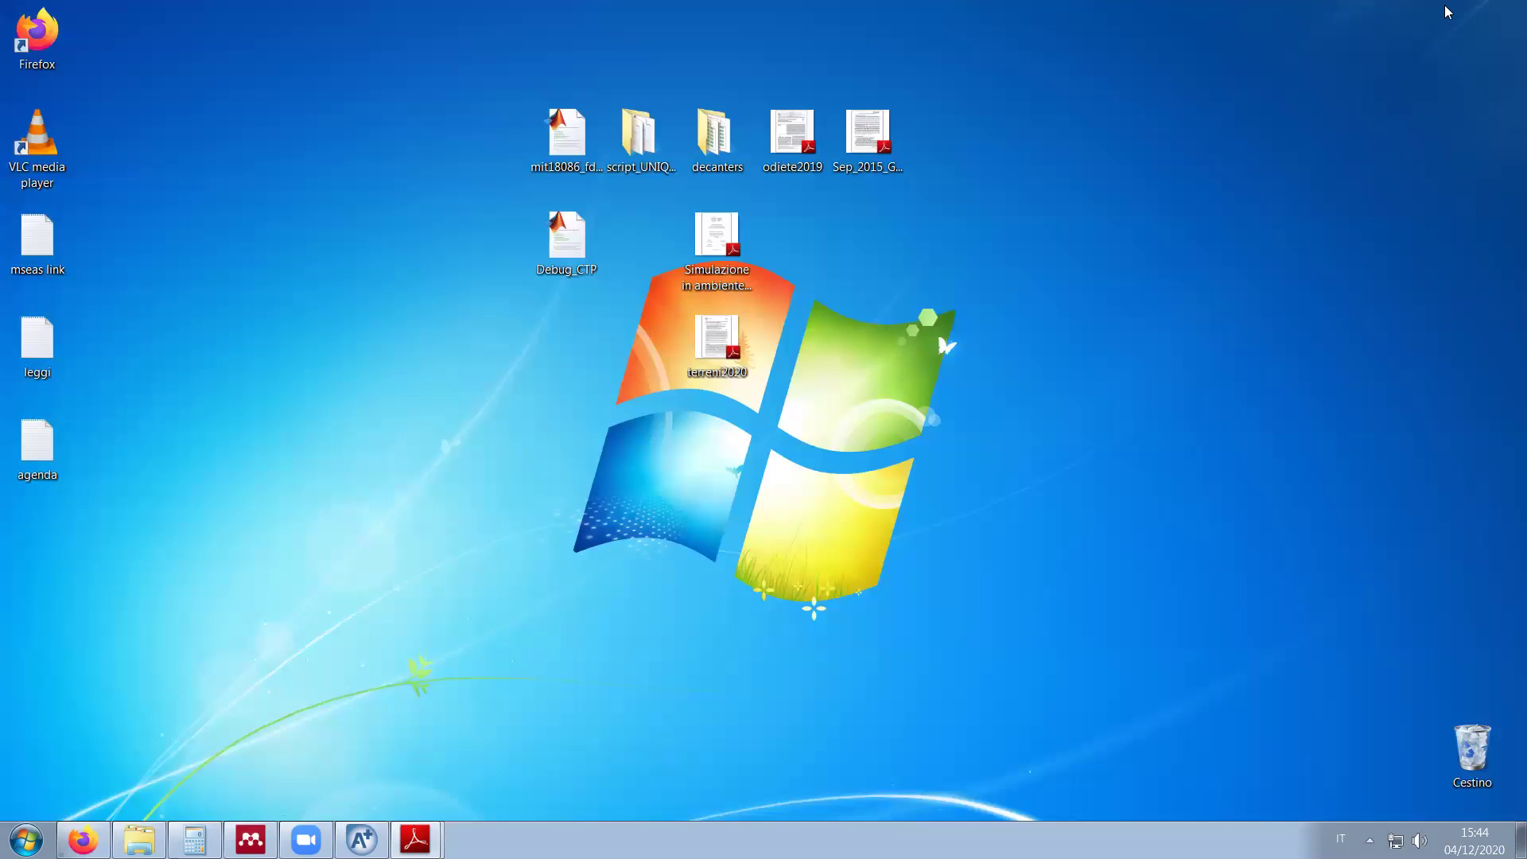
Step: Switch back to Aspen Plus and choose the valid phases in the FEED stream's flash options
key(alt+Tab)
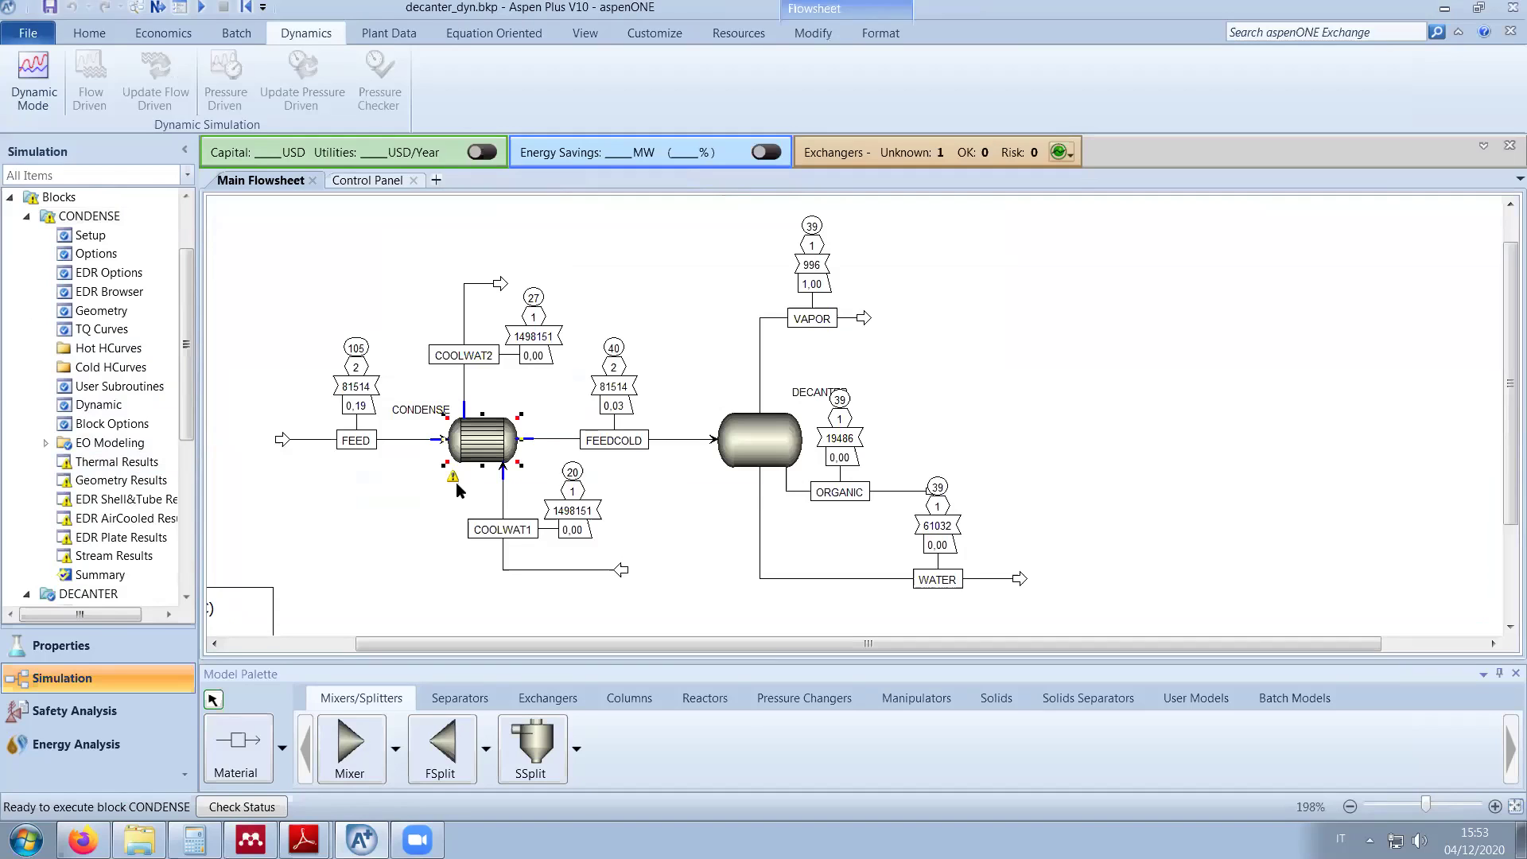
click(401, 442)
double_click(401, 444)
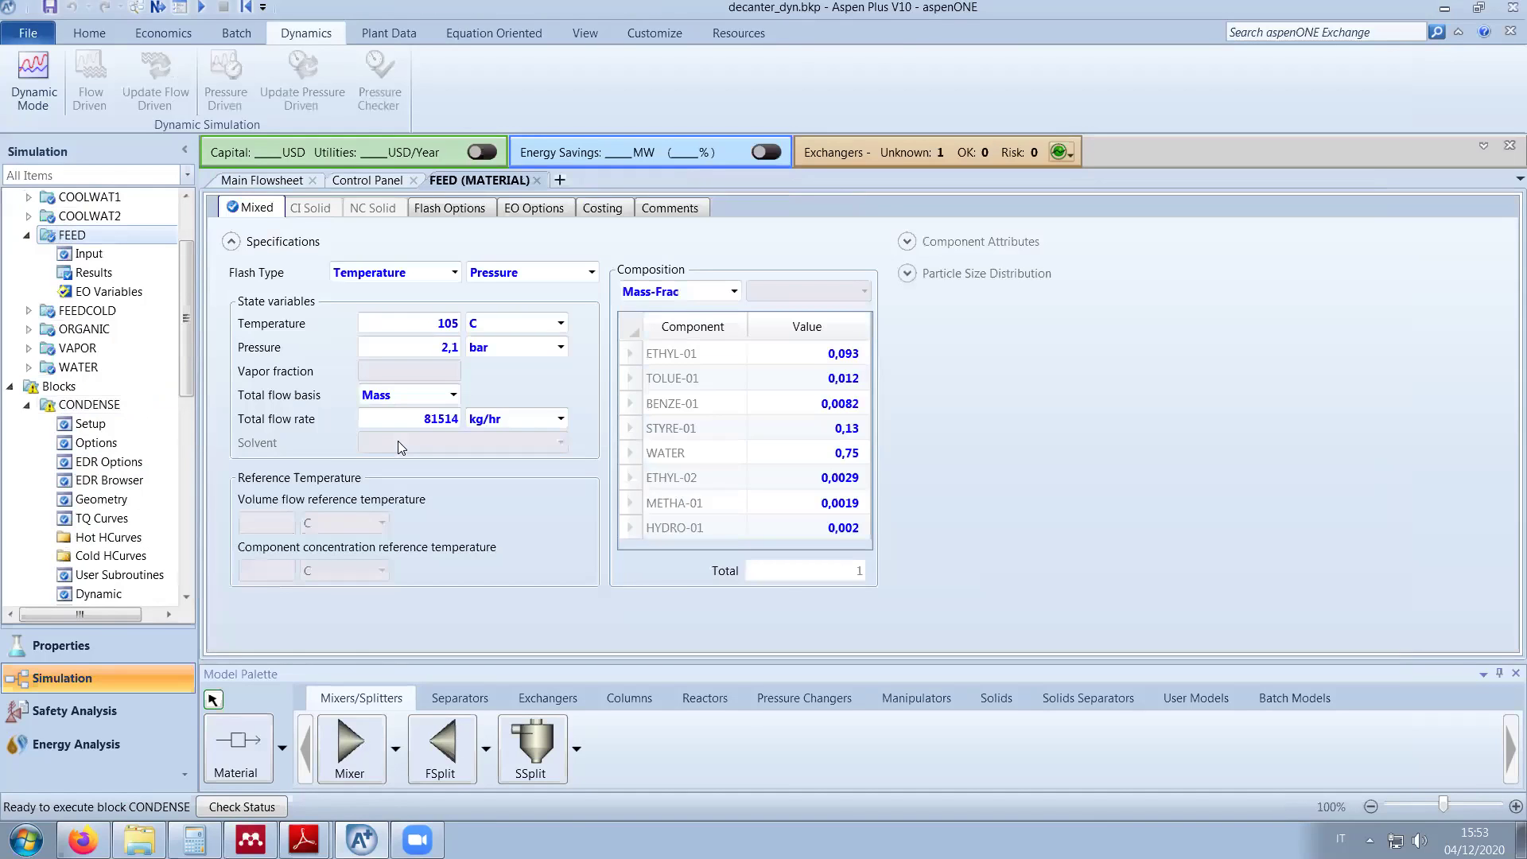
click(451, 209)
click(391, 283)
click(390, 284)
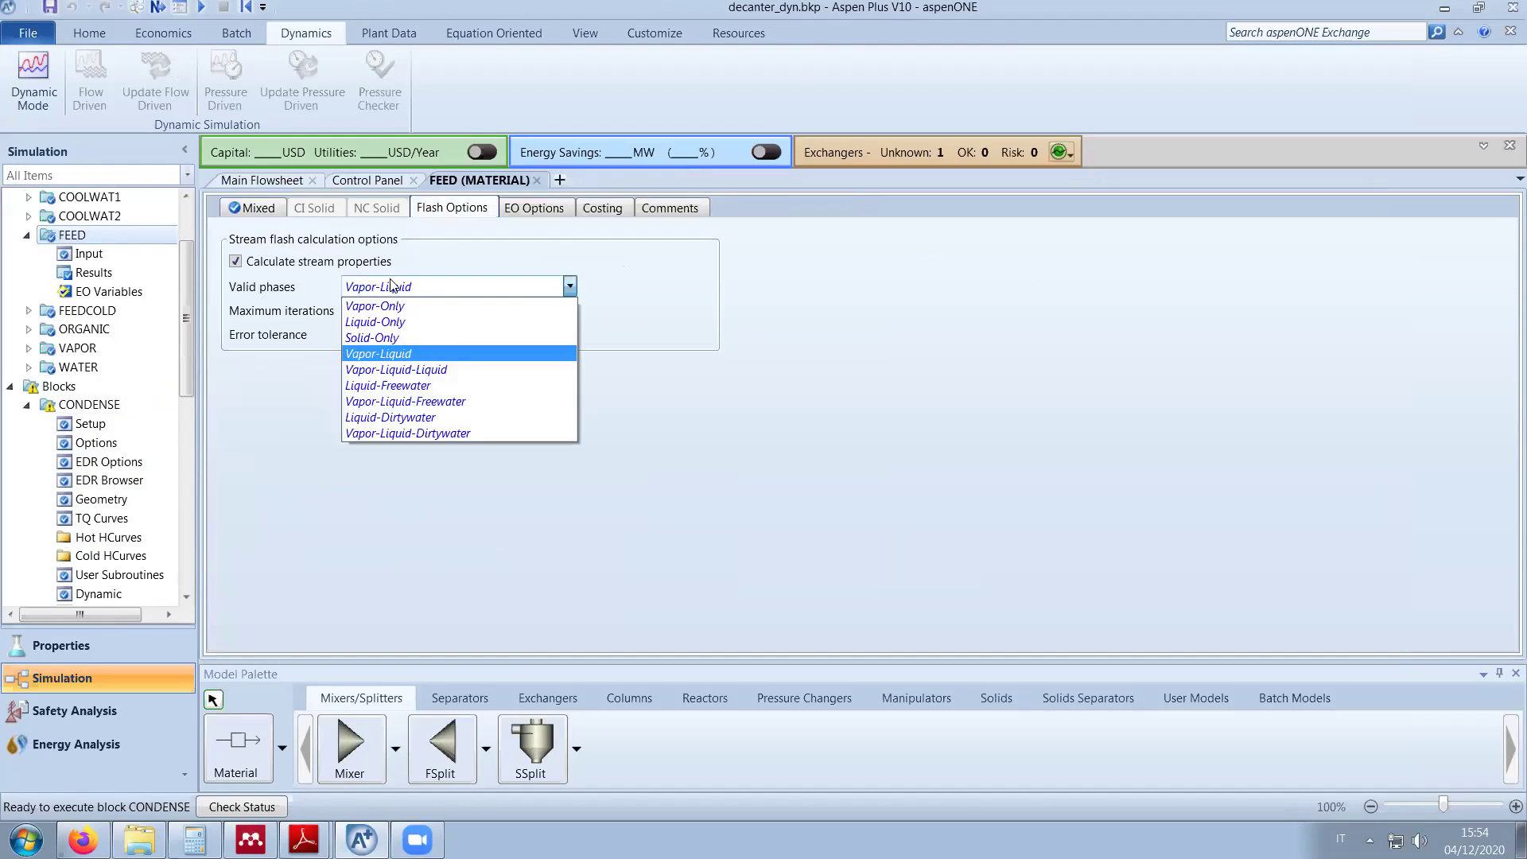
click(420, 357)
Step: Reinitialize and rerun the simulation, and save the file
click(371, 179)
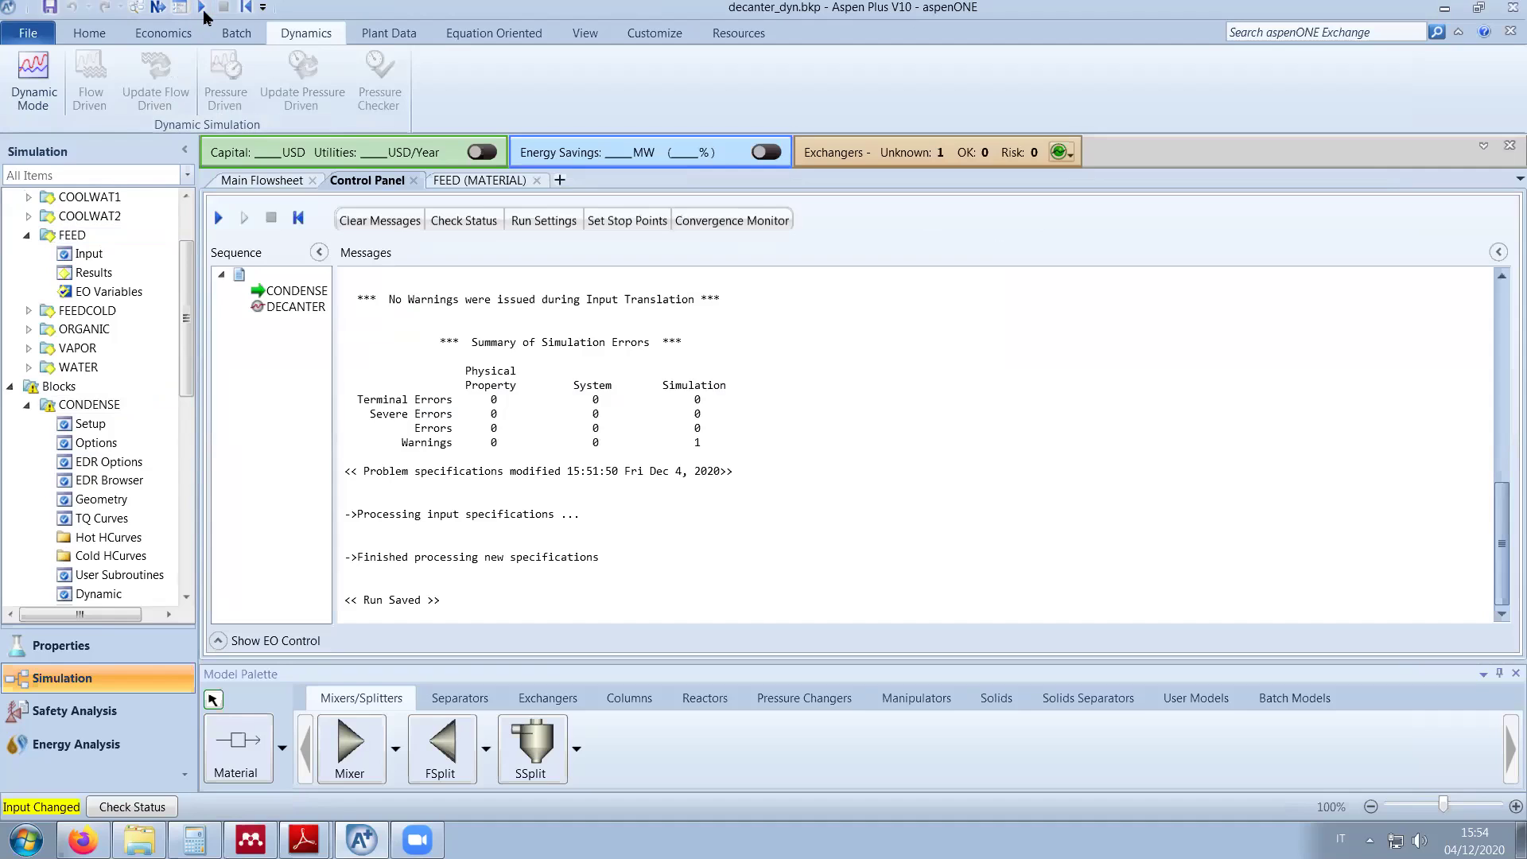
click(246, 7)
click(684, 474)
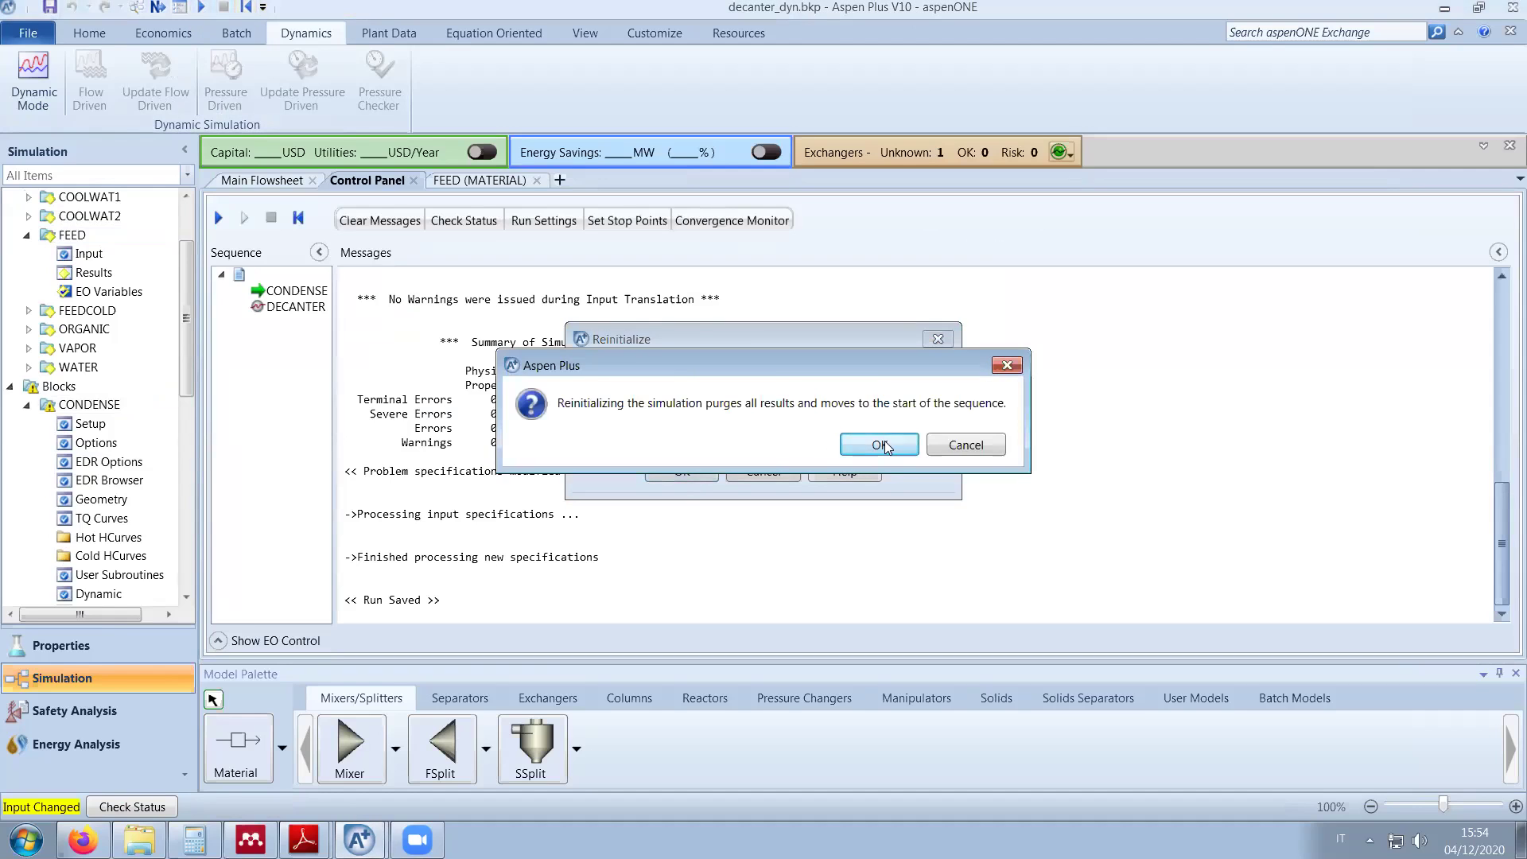
click(889, 446)
click(218, 217)
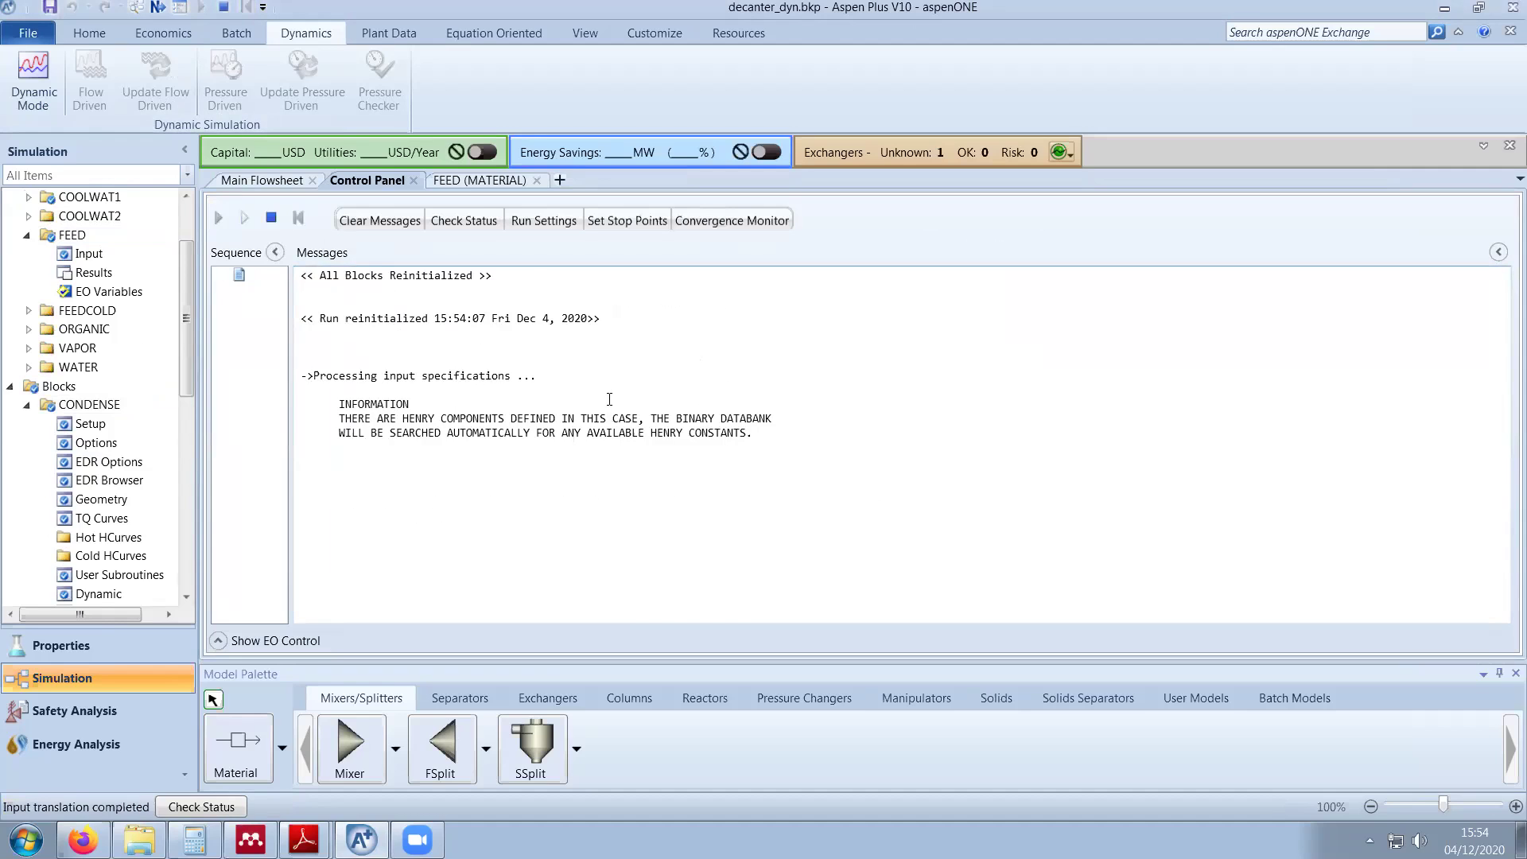
click(49, 8)
click(811, 467)
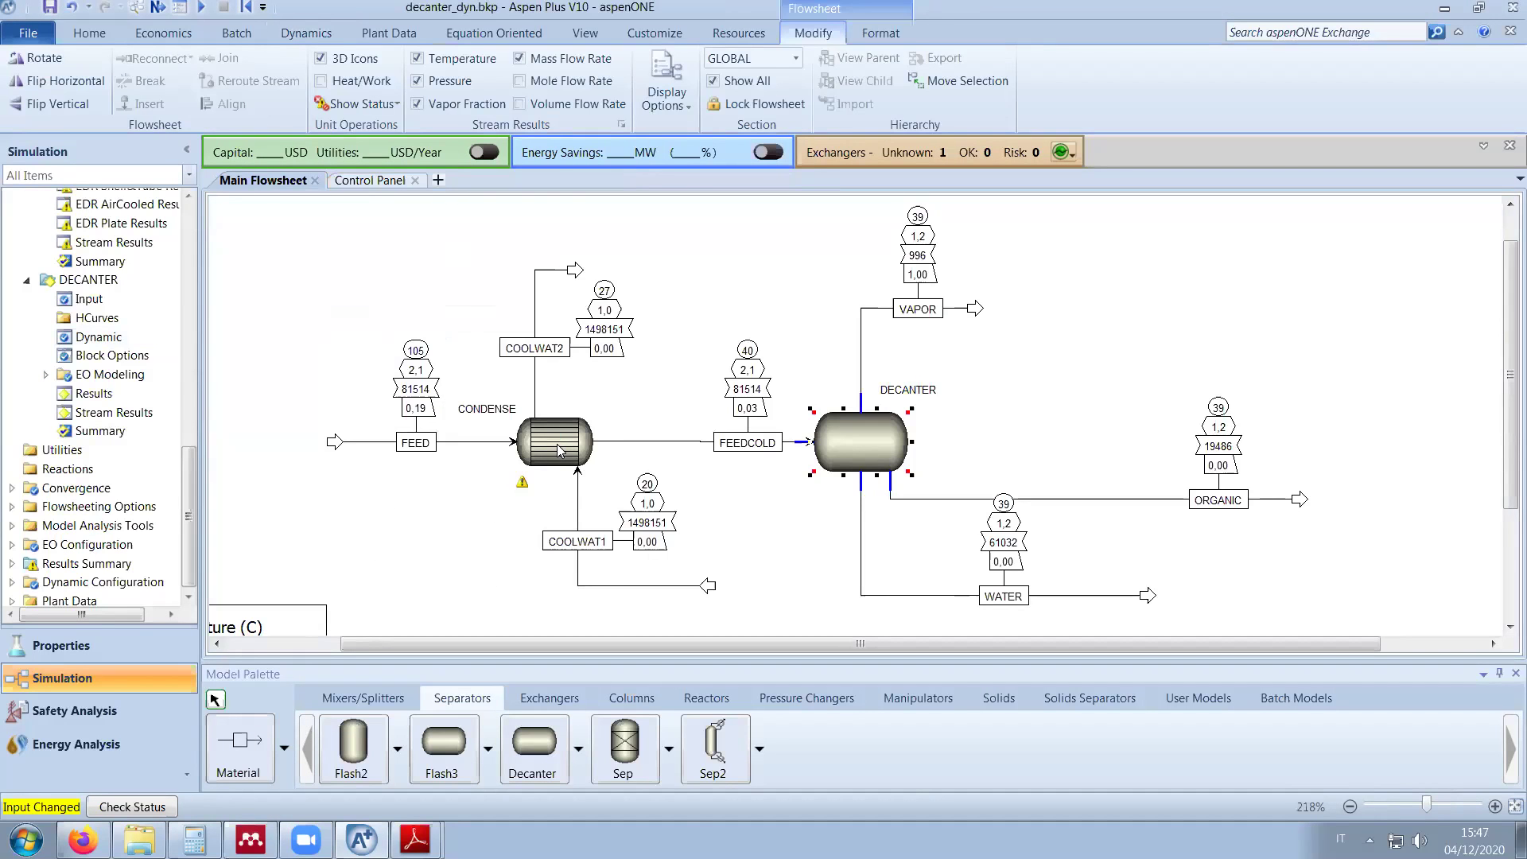
Step: Convert the CONDENSE block to a rigorous Shell & Tube exchanger with the Size interactively method
double_click(559, 450)
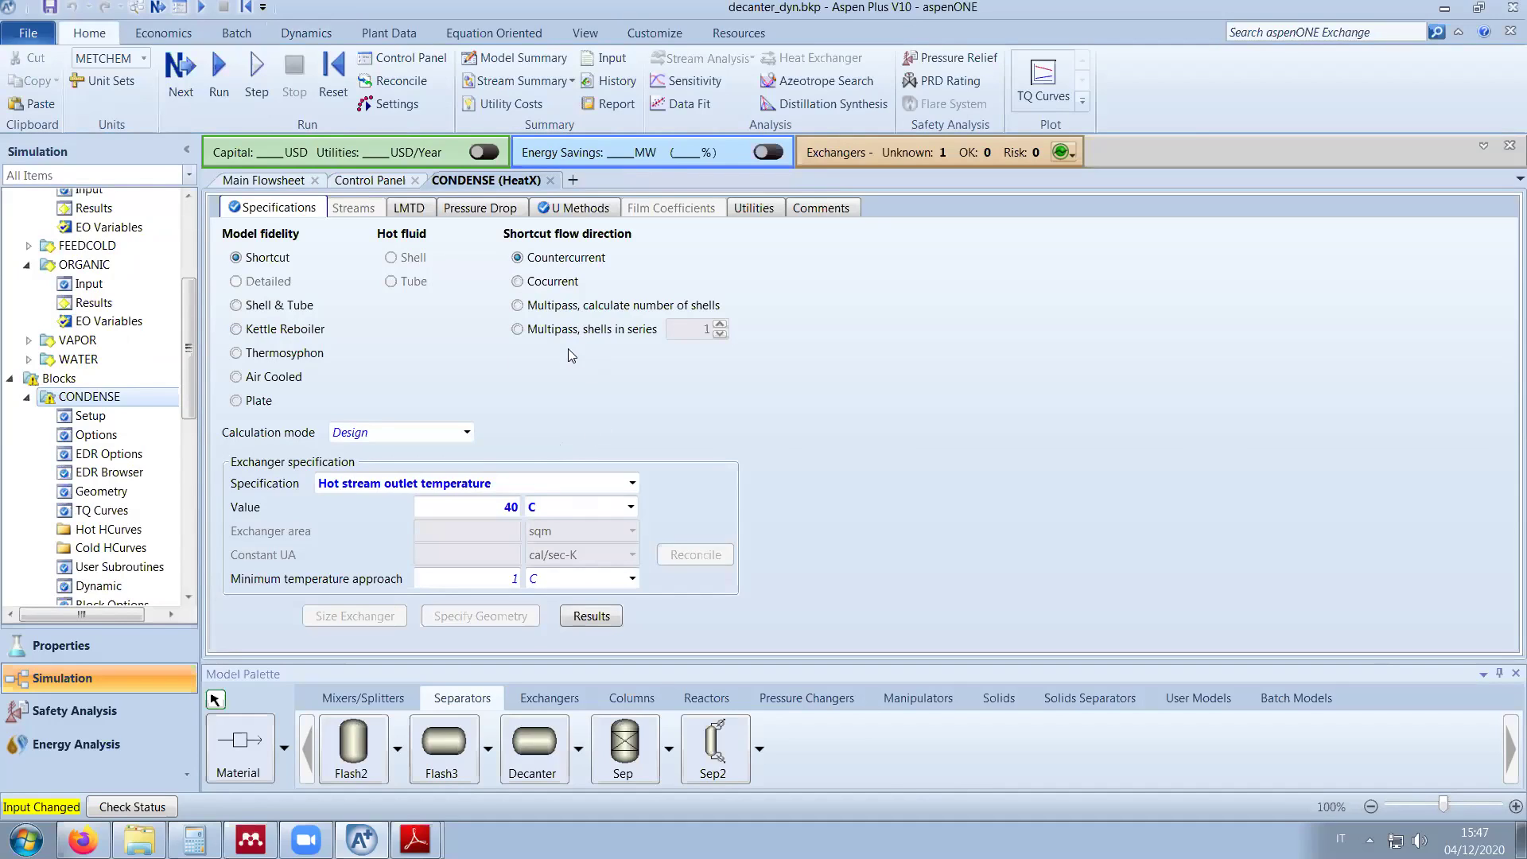
click(283, 308)
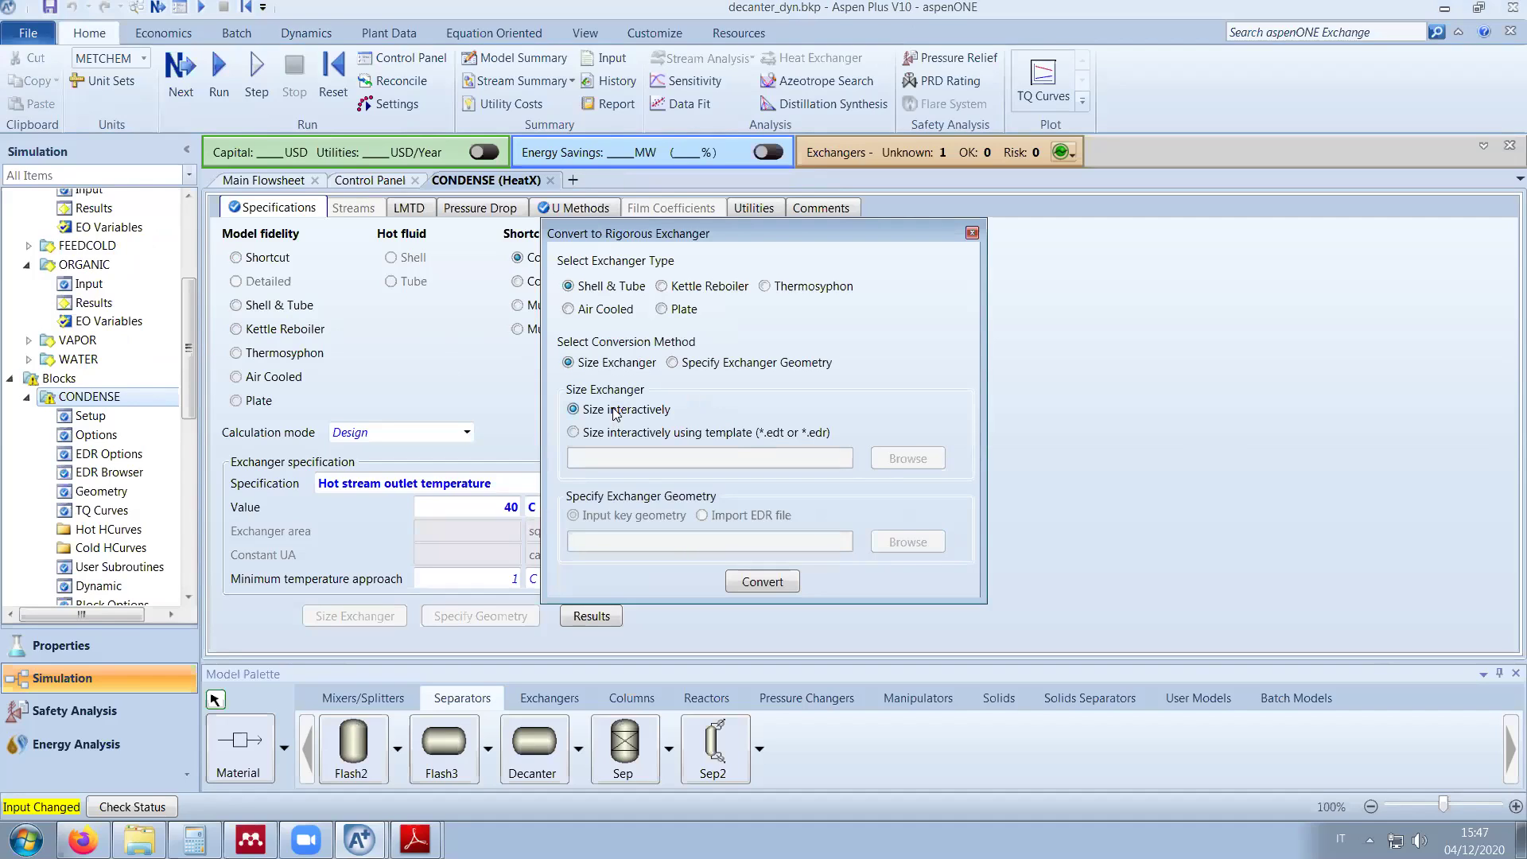
click(763, 583)
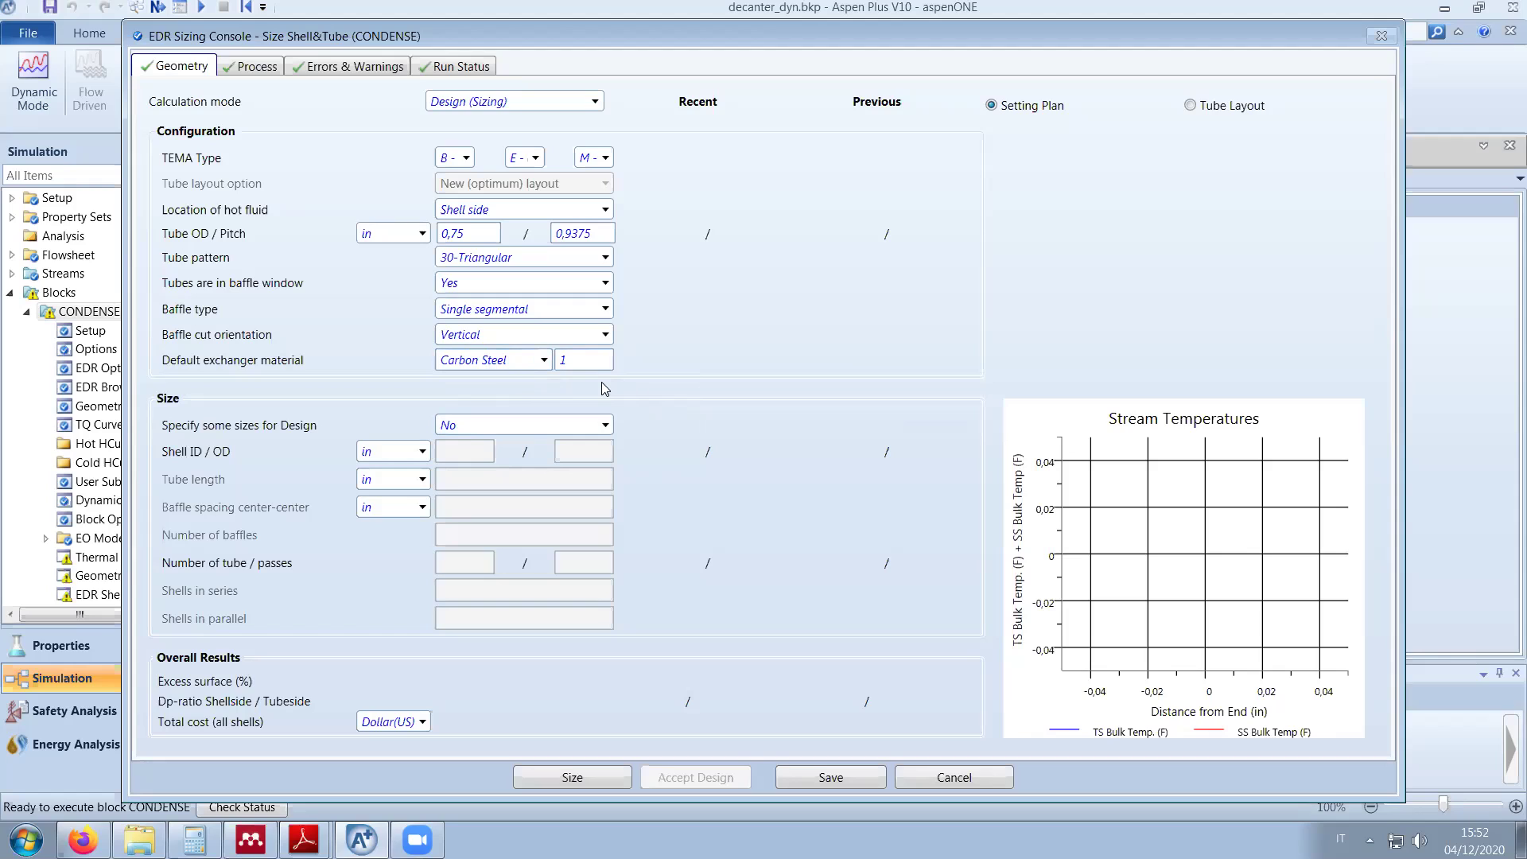
Step: Set the default exchanger material to SS 304 and run the sizing of the CONDENSE shell-and-tube exchanger
click(545, 360)
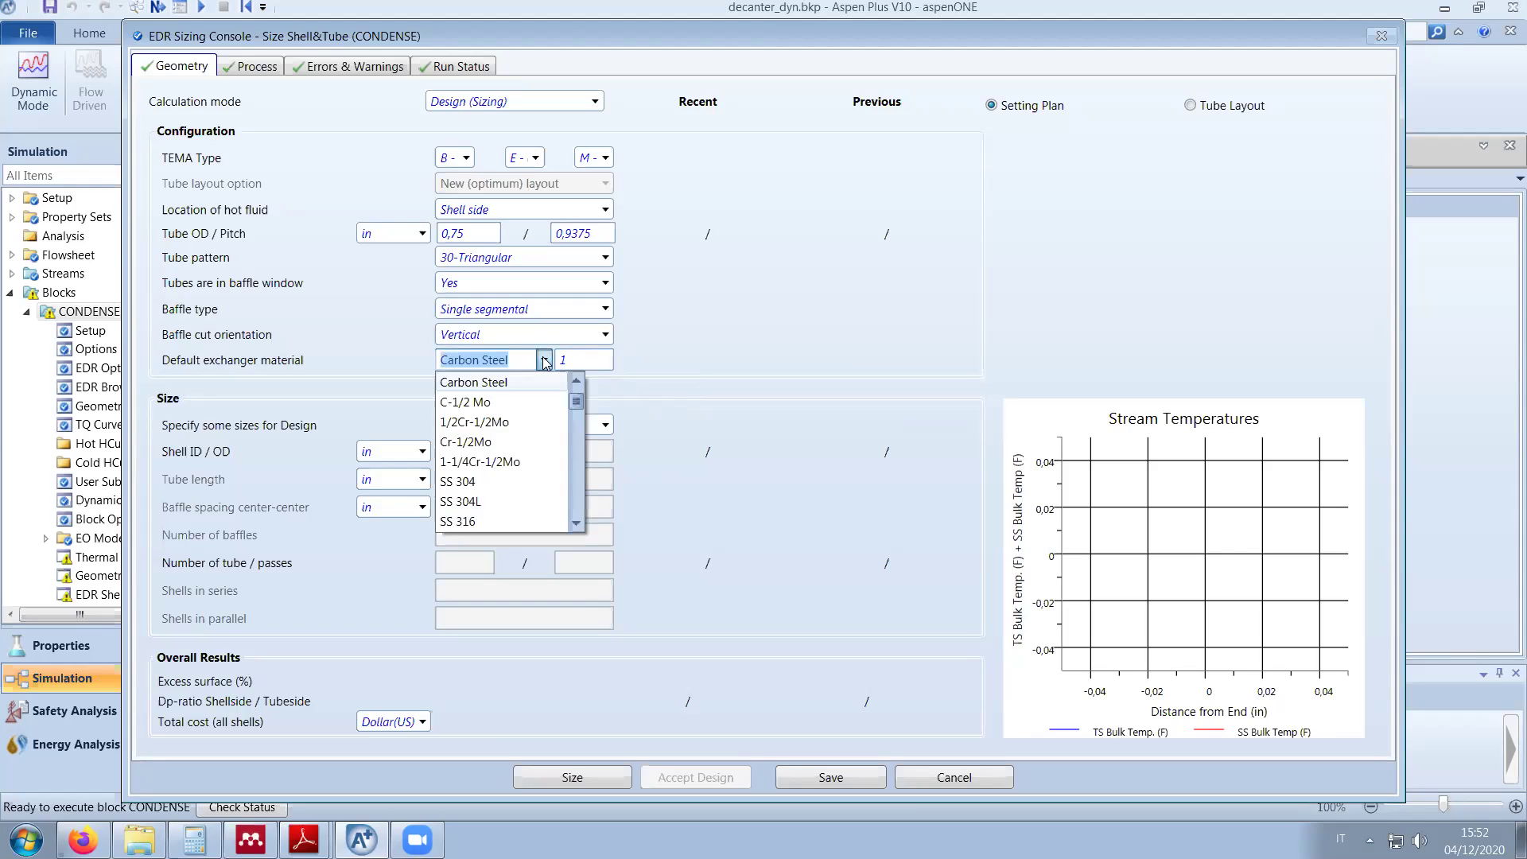
click(458, 481)
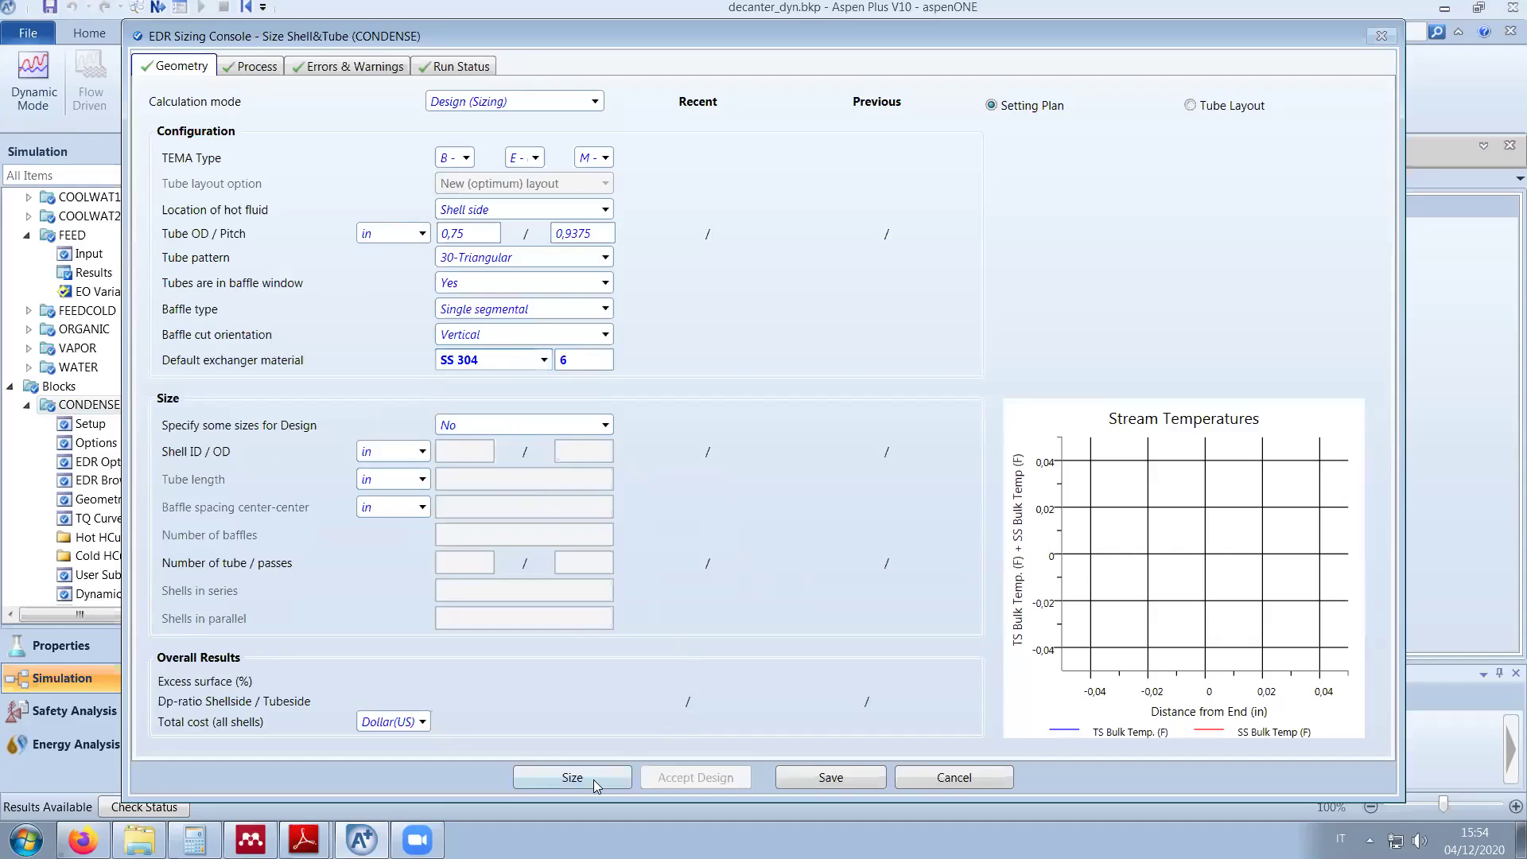
click(593, 780)
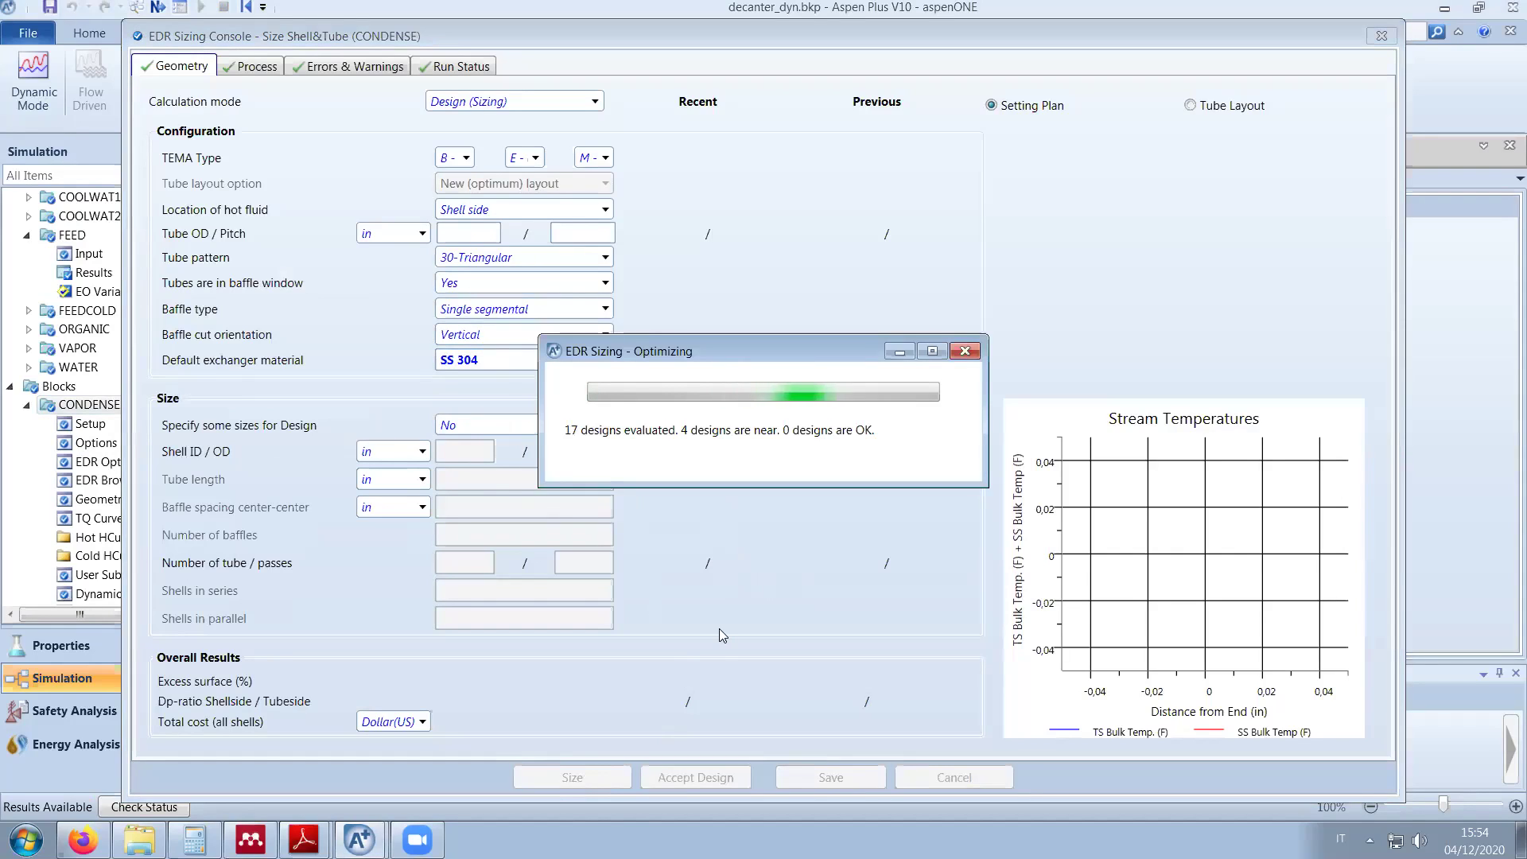
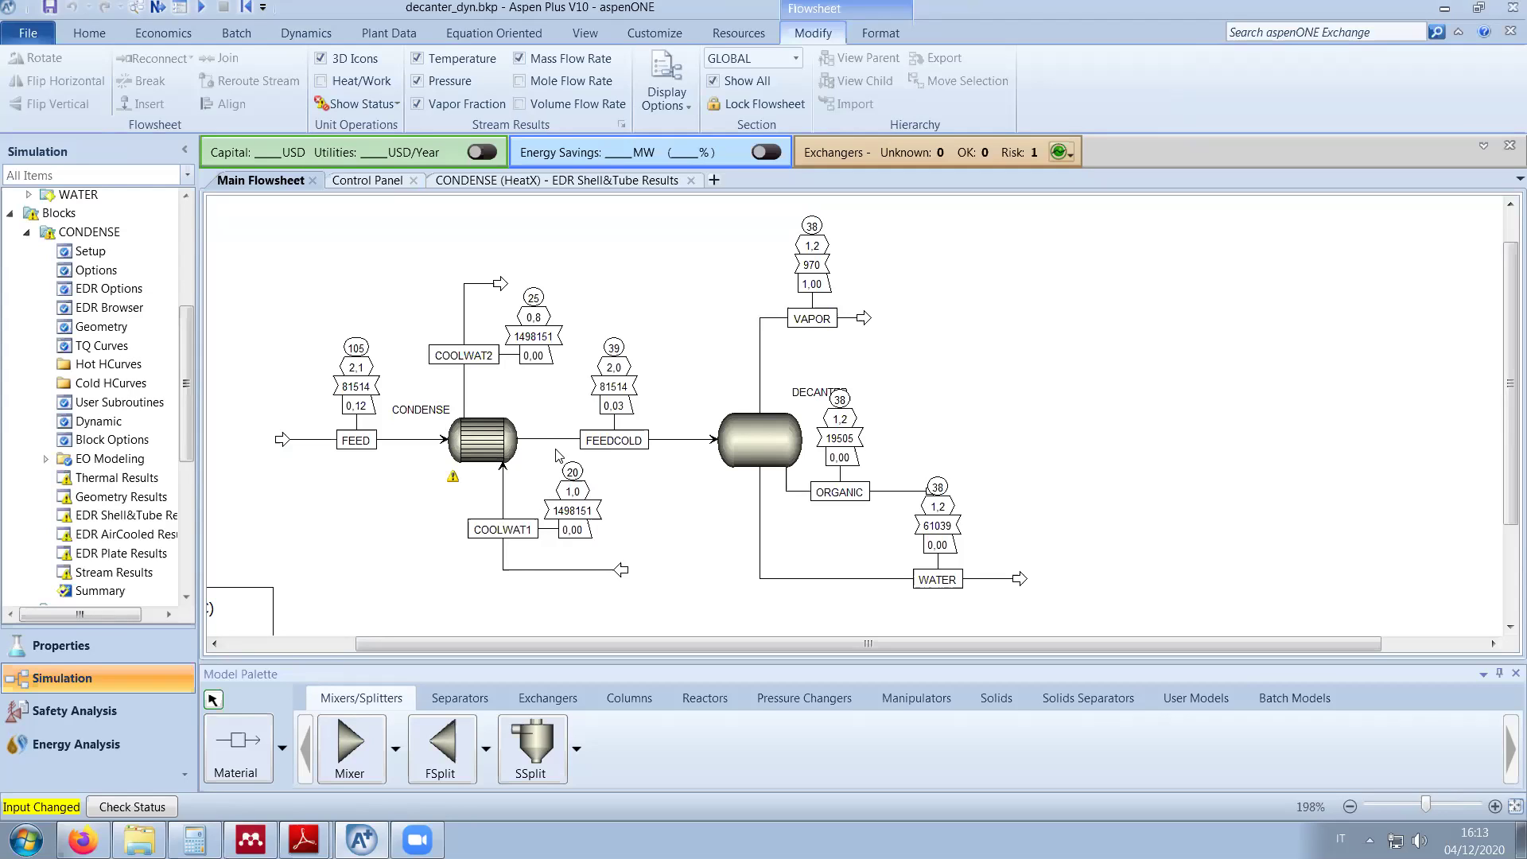
Step: Turn on dynamic mode and set the CONDENSE heat exchanger's dynamic model type to Dynamic
click(328, 36)
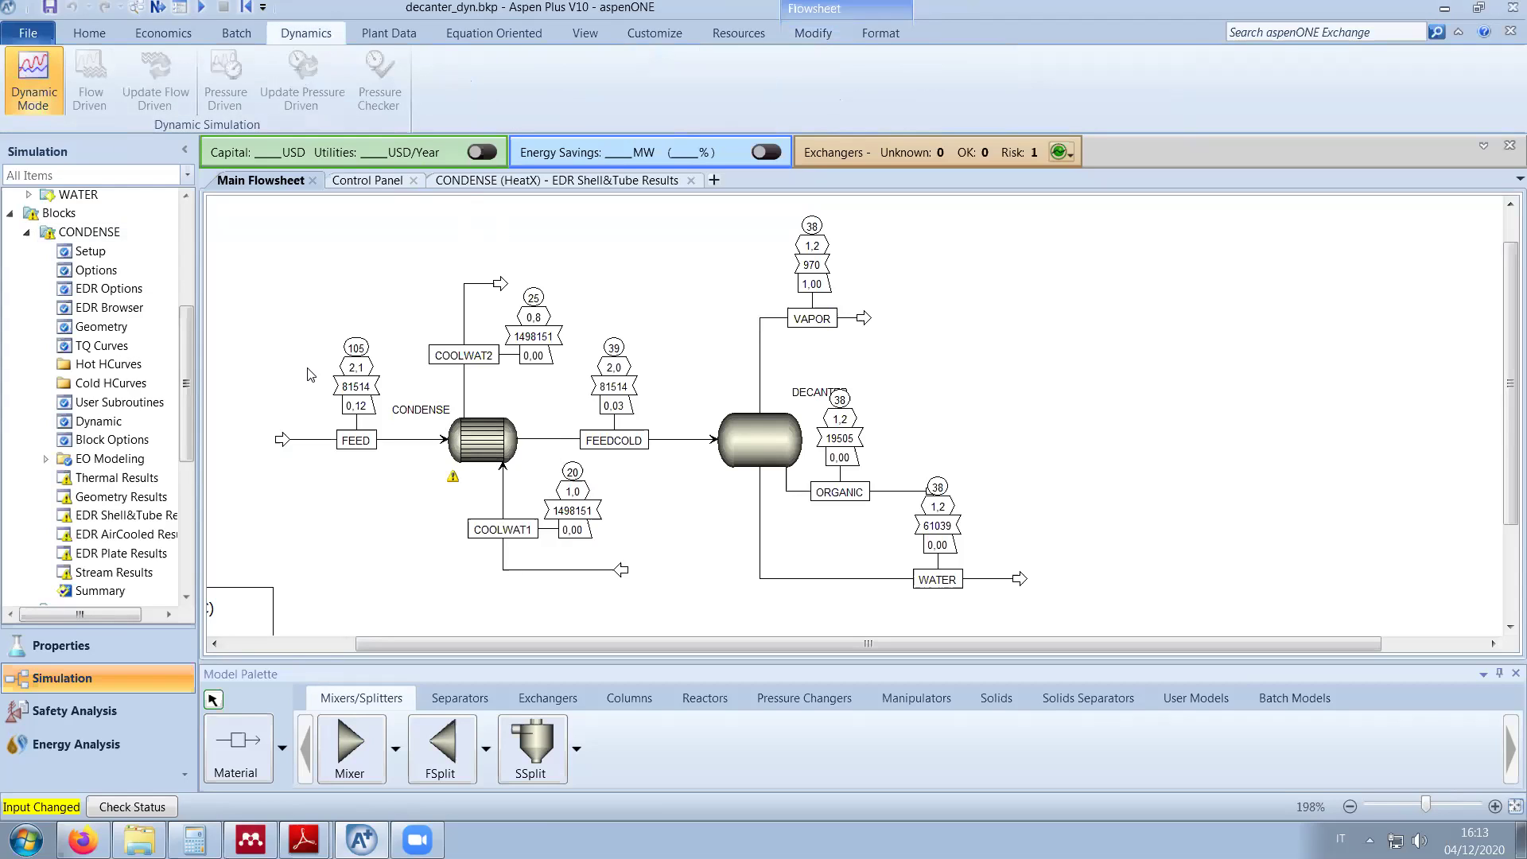
click(503, 181)
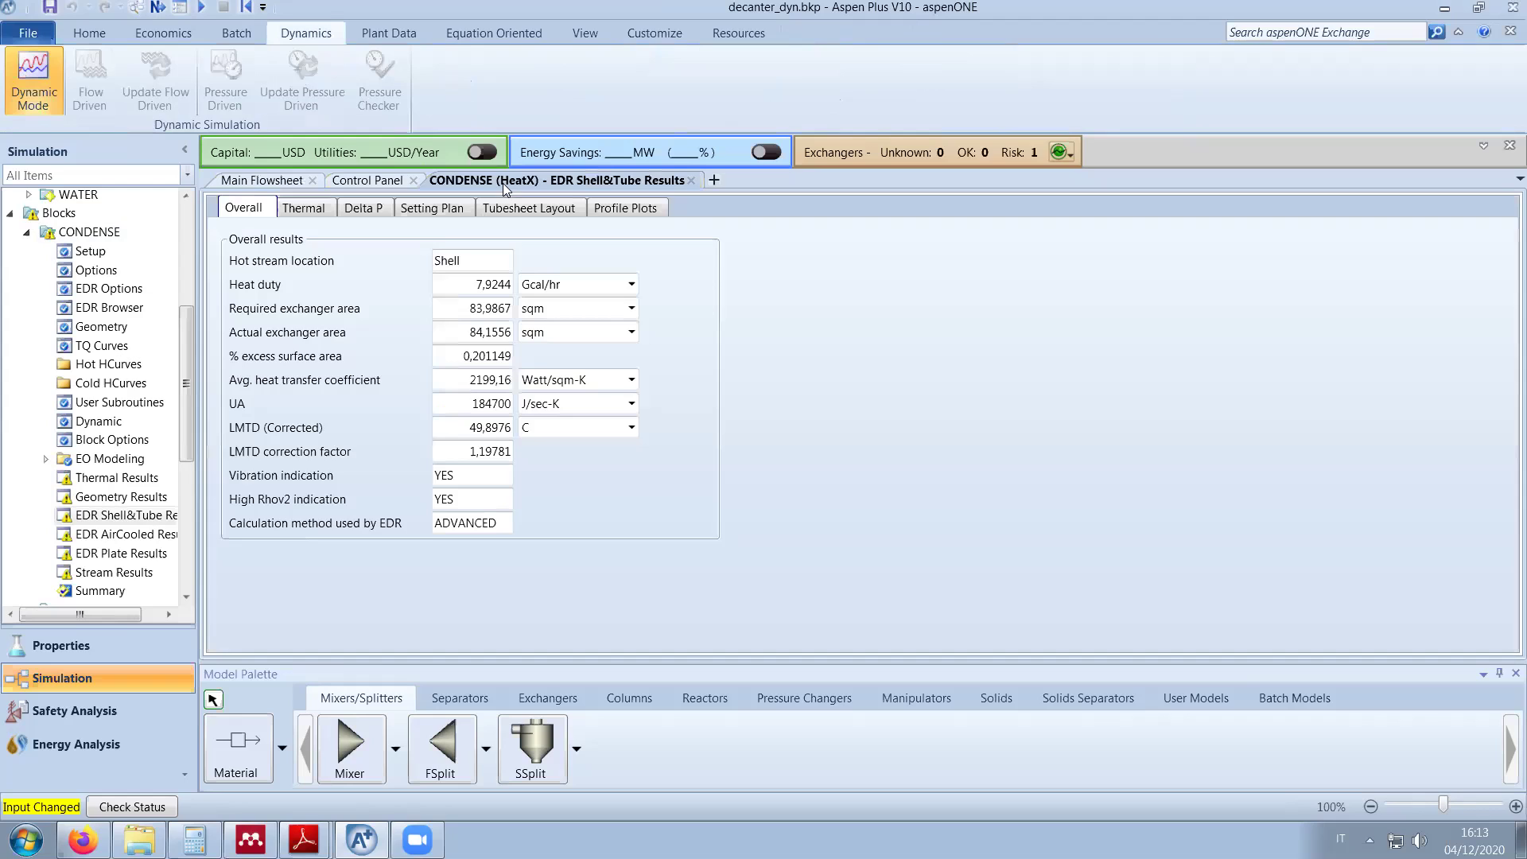
drag(187, 417, 185, 427)
click(115, 394)
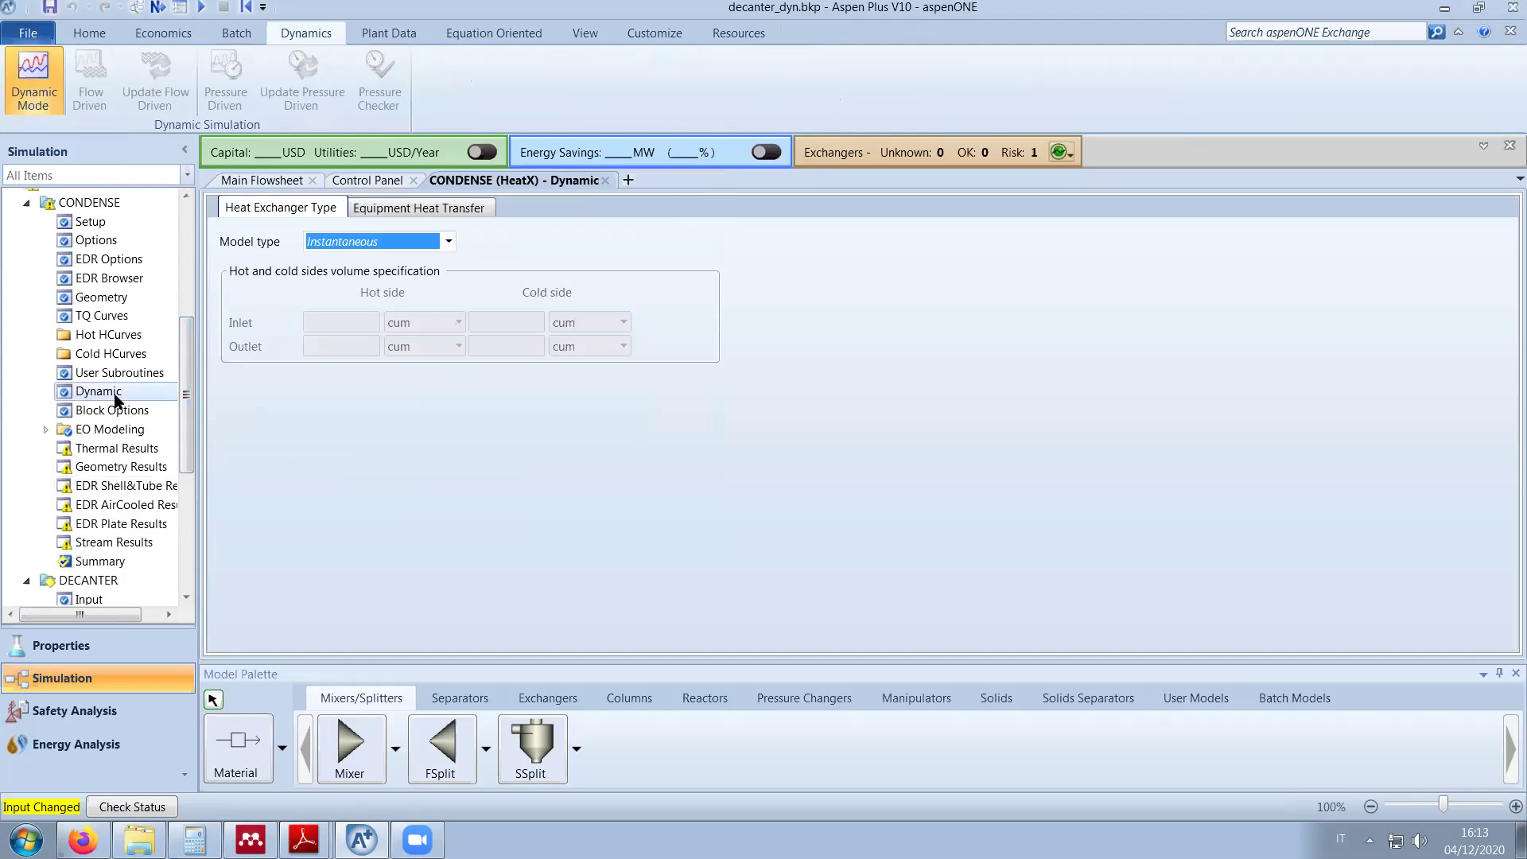
click(386, 244)
click(353, 275)
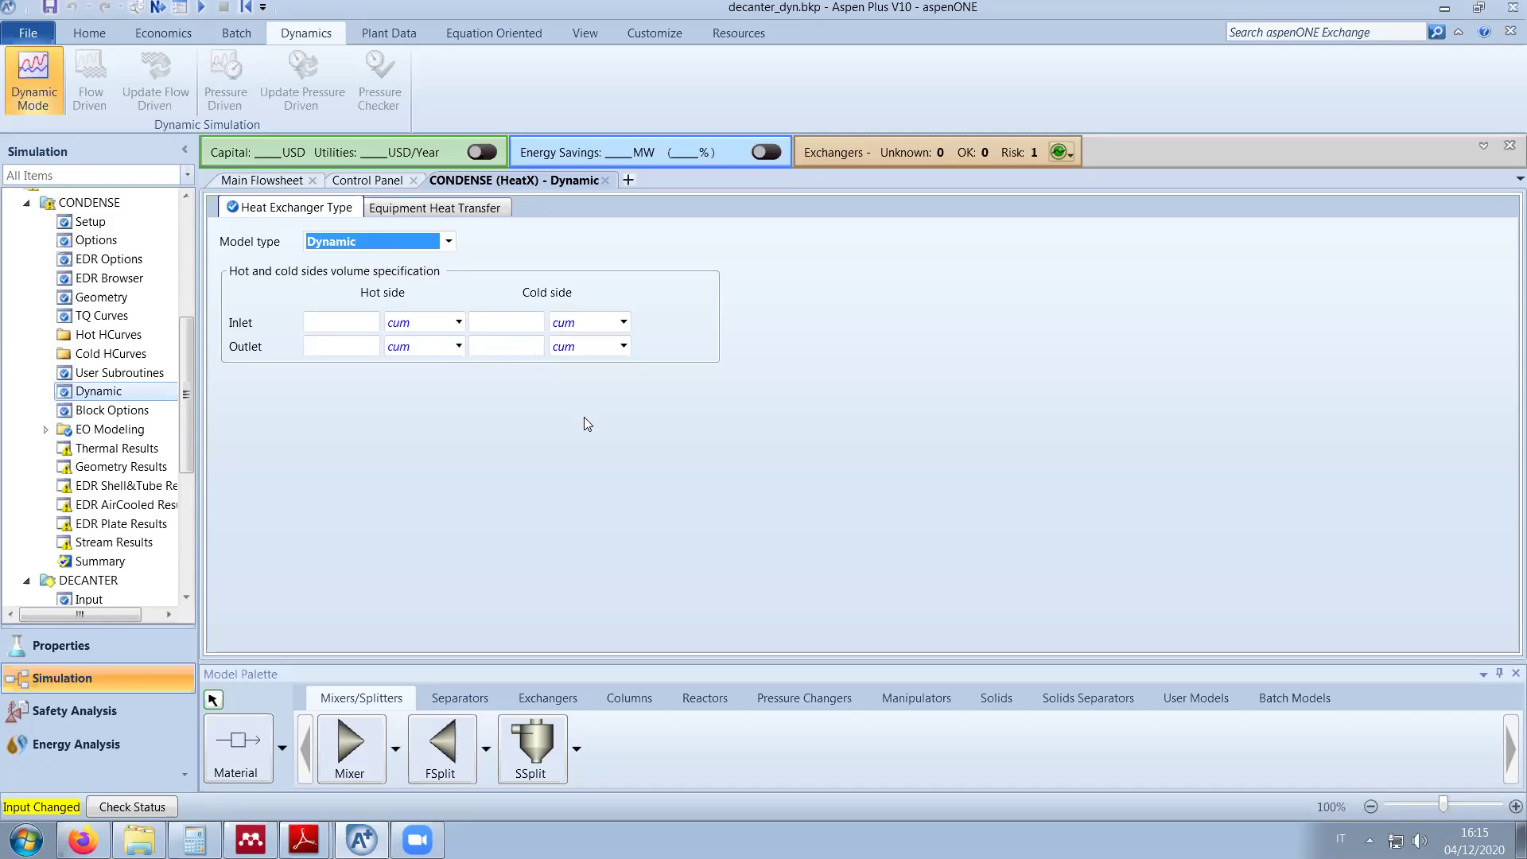
Step: Set the cold-side inlet and outlet volumes of CONDENSE to 0,2 cum each
click(510, 326)
text(0,2)
click(501, 345)
text(0,2)
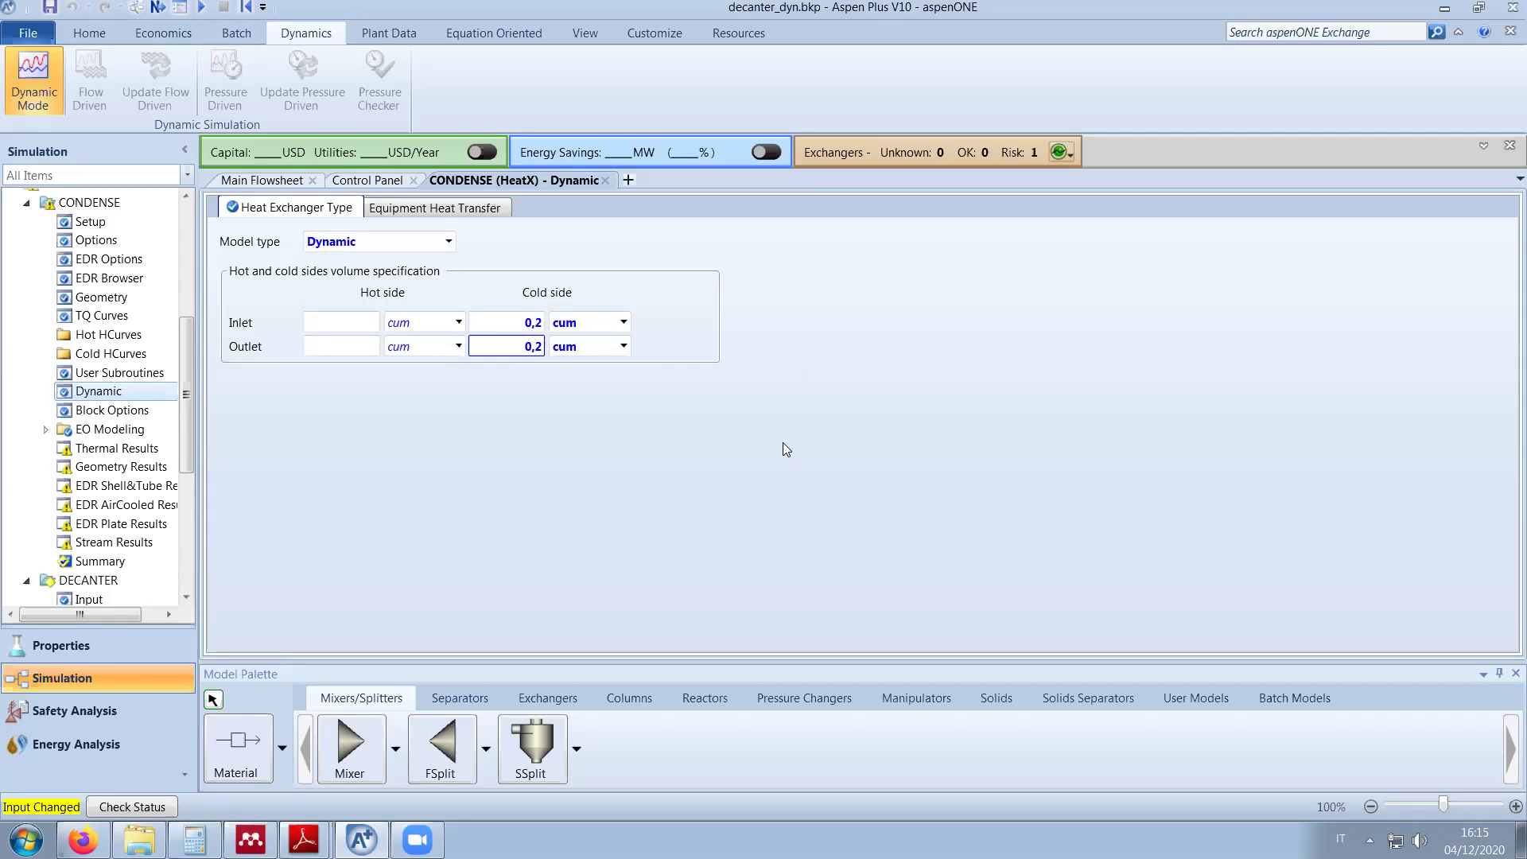
Step: Try cold-side volumes of 0,3 cum at the inlet and 0,1 cum at the outlet, and reset both to 0,2 cum
key(Up)
text(,3,1)
key(Return)
click(504, 325)
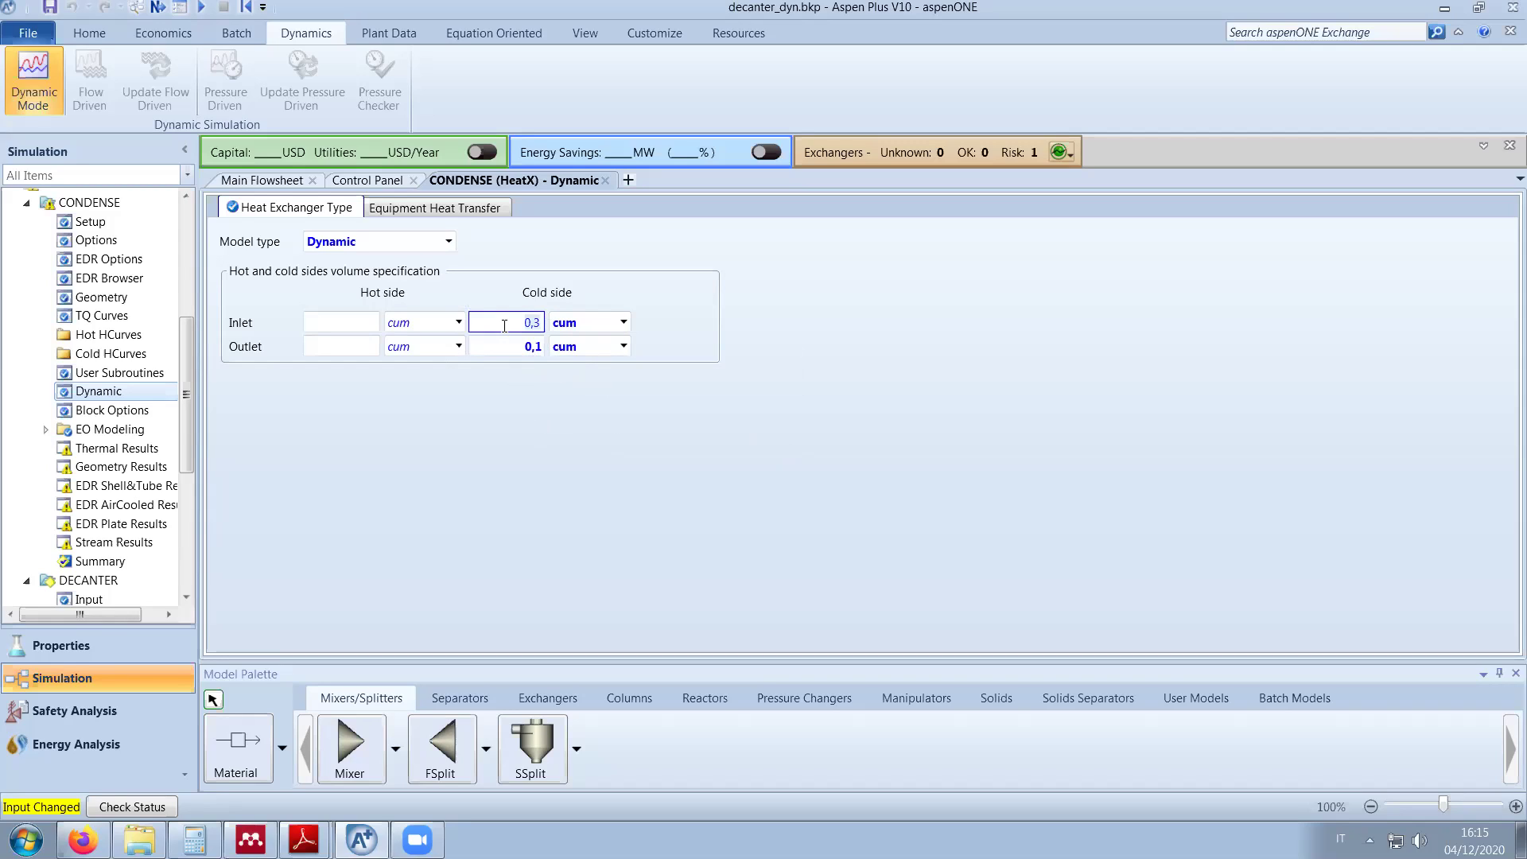
key(BackSpace)
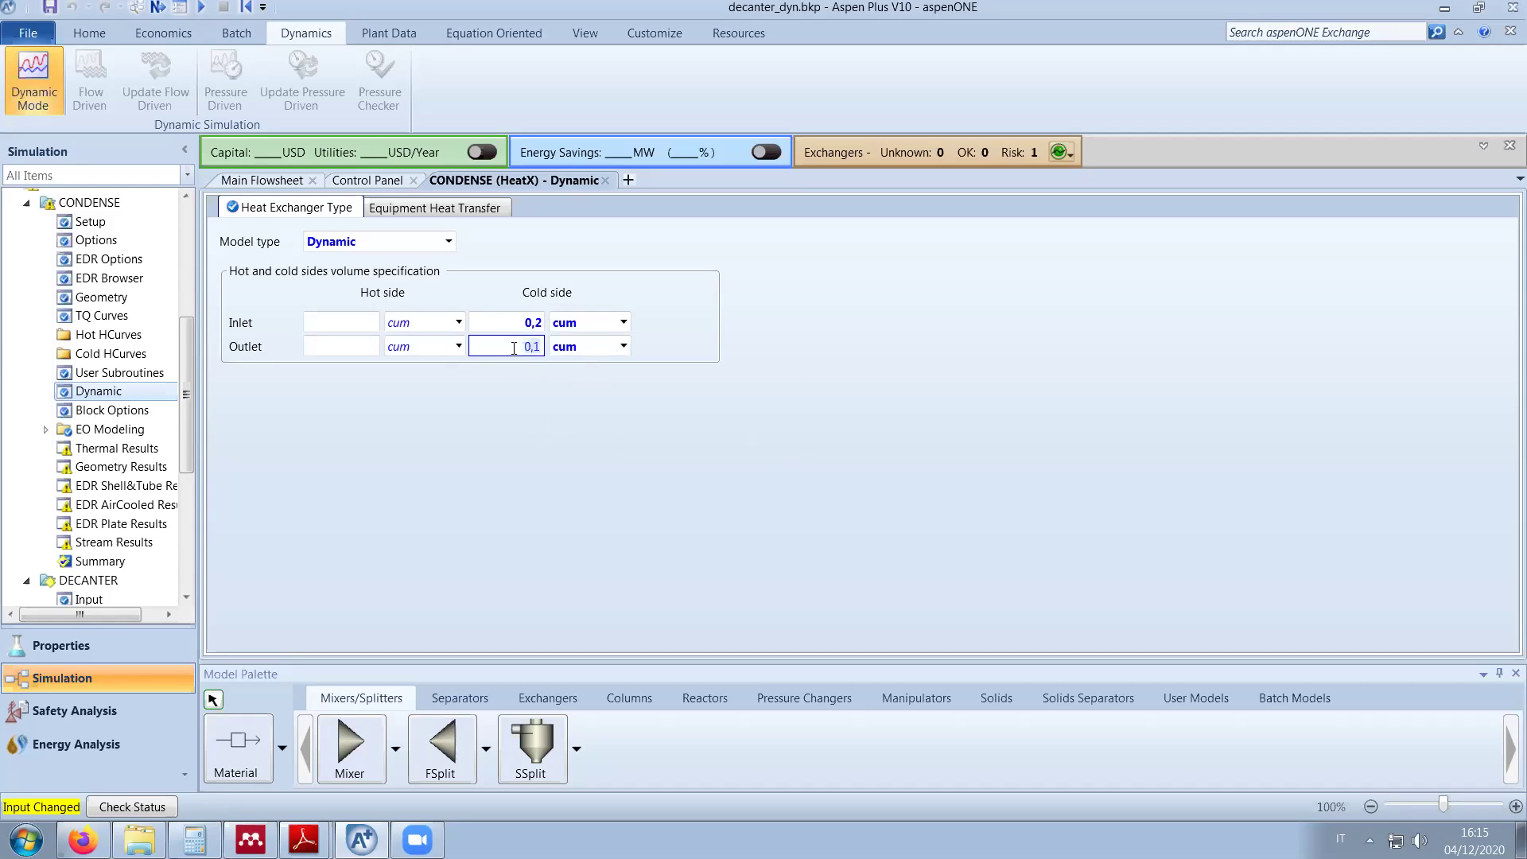
text(0,2)
key(Return)
Step: Set the hot-side inlet and outlet volumes of CONDENSE to 0,29 cum each
click(331, 323)
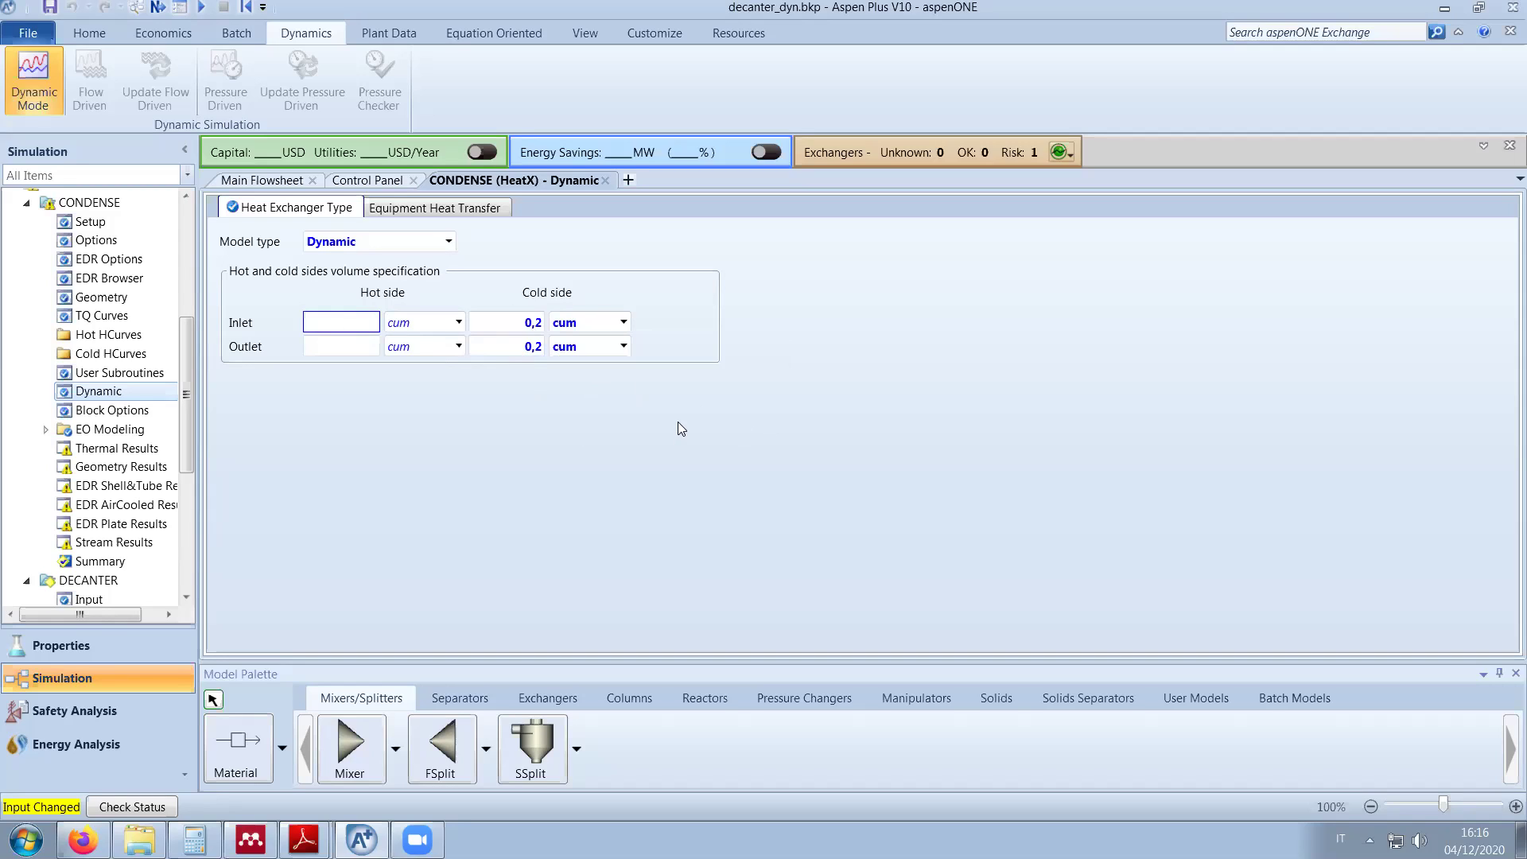
text(,29)
click(352, 345)
text(0,29)
key(Return)
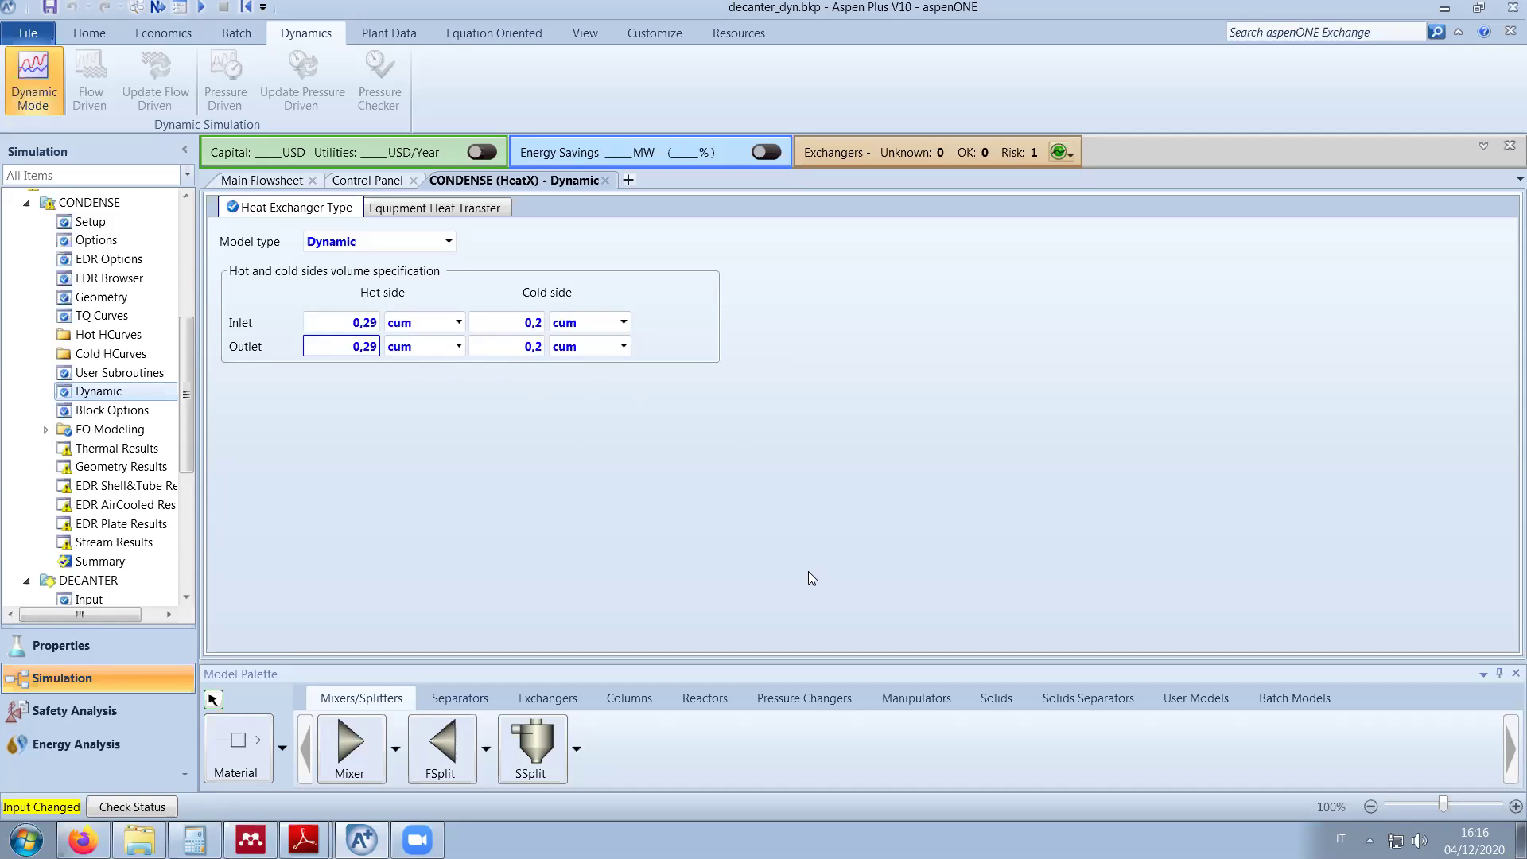
Step: Run the simulation with the new dynamic specifications and follow it in the control panel
click(367, 182)
click(158, 6)
click(865, 466)
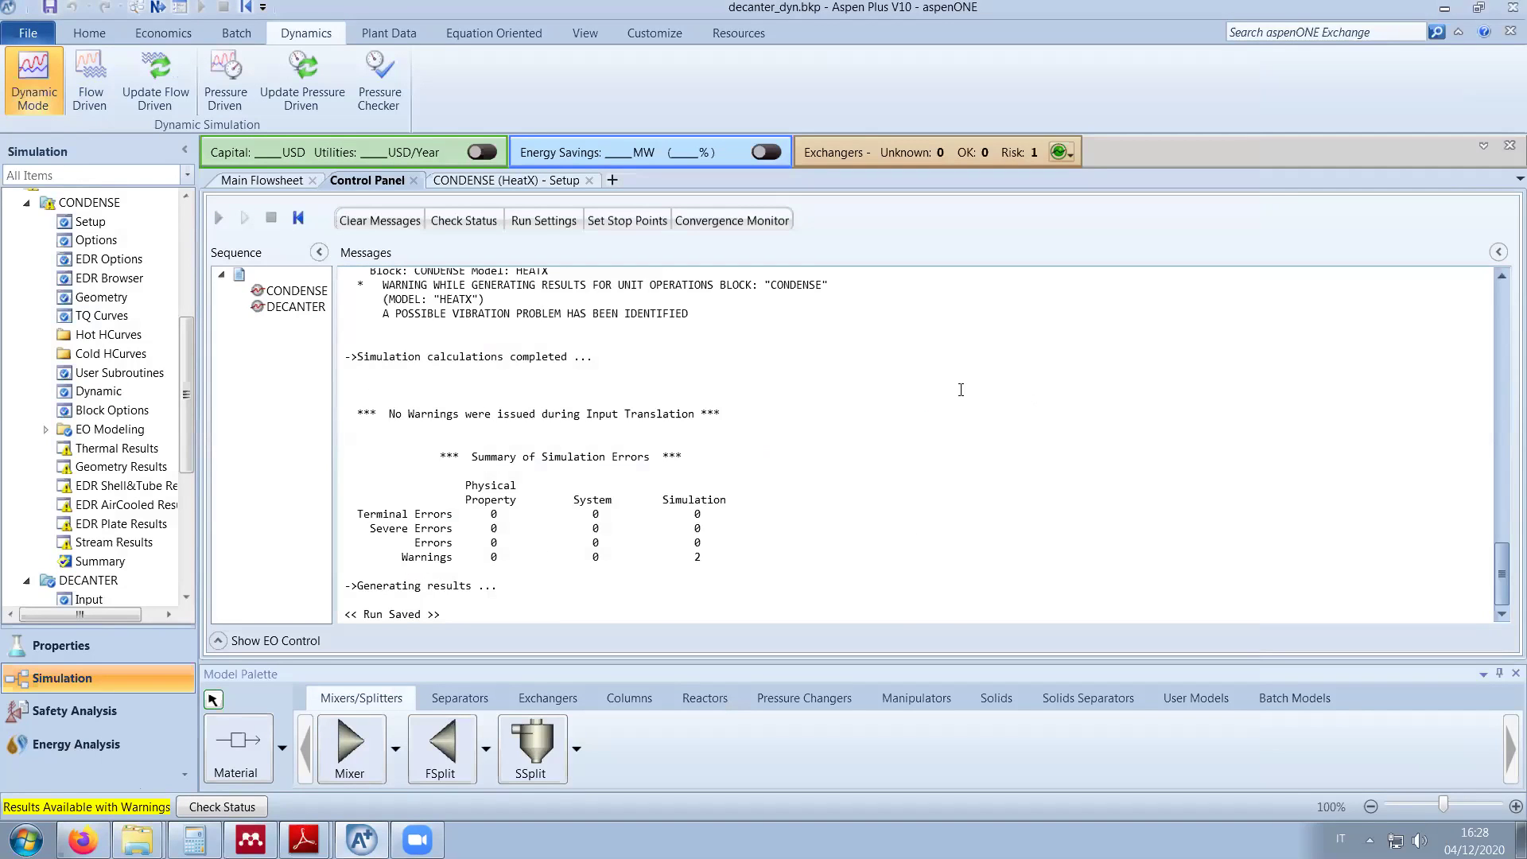
Step: Close Aspen Plus, saving the changes to decanter_dyn.bkp
click(1505, 10)
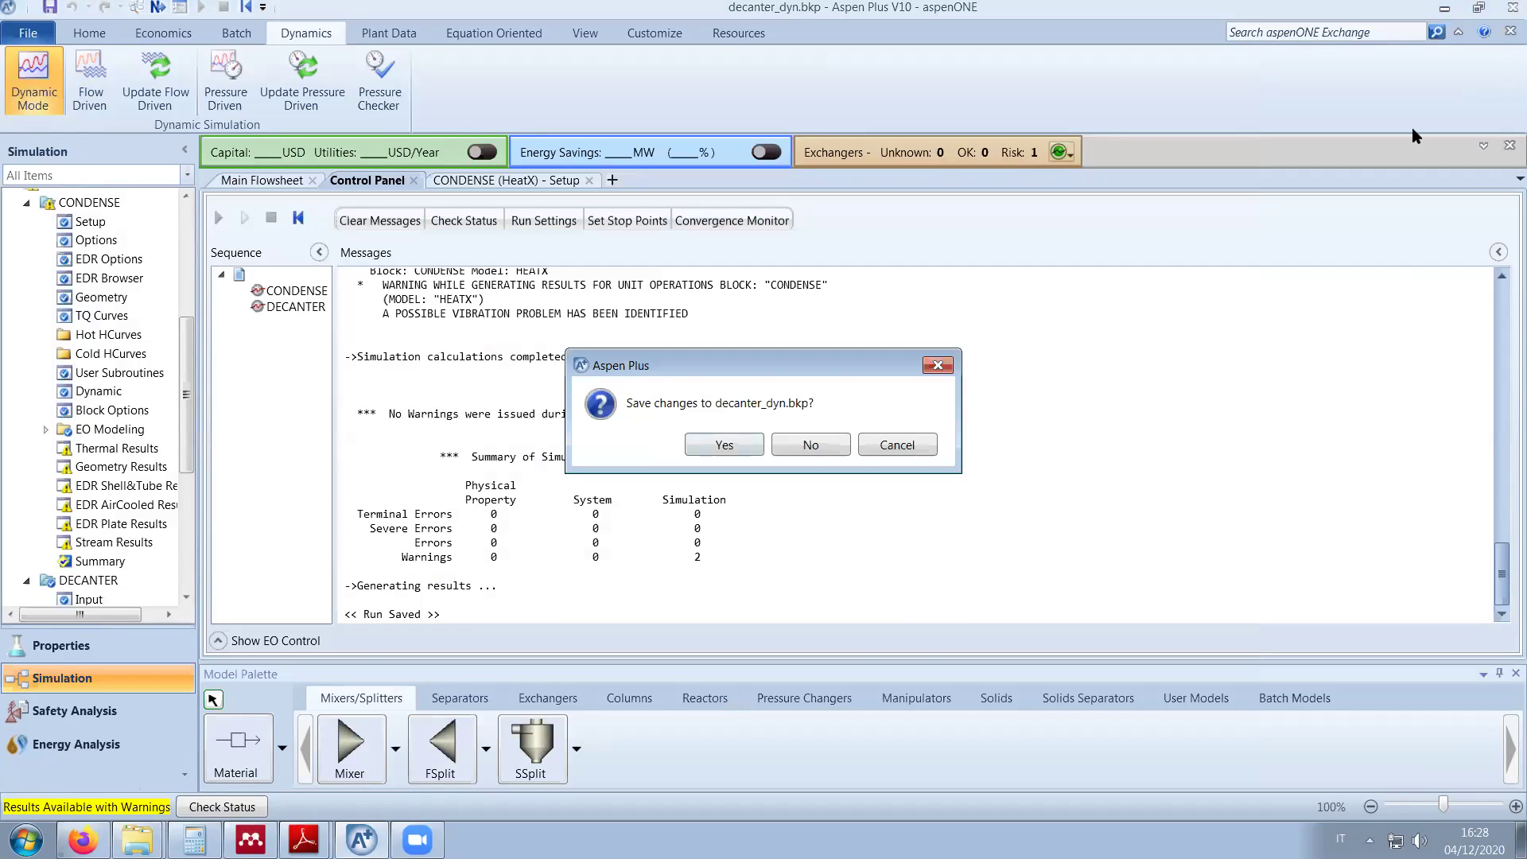
click(723, 444)
click(799, 469)
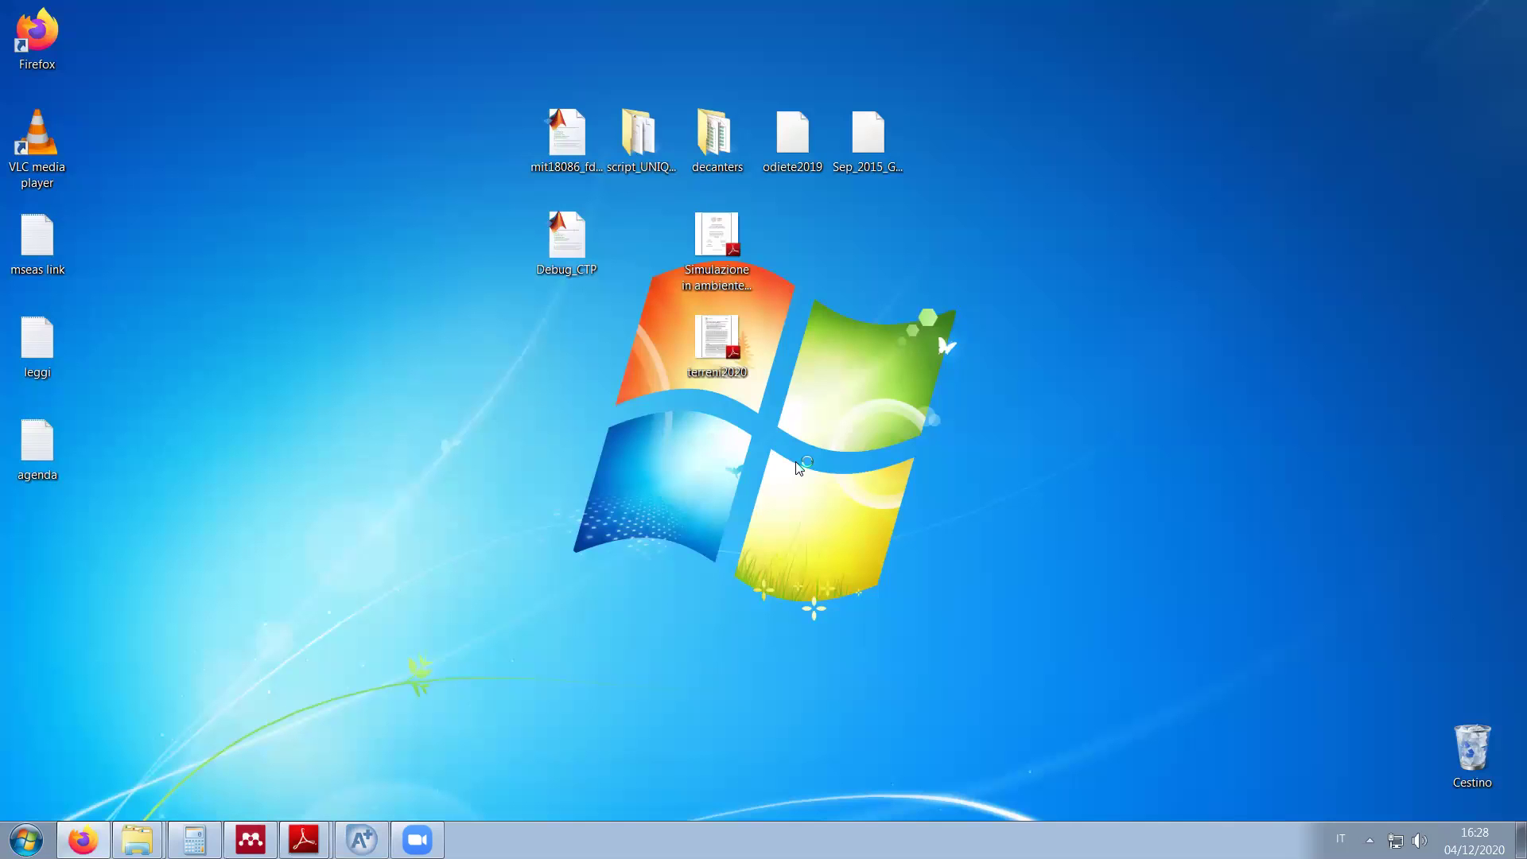
Step: Reopen the decanter_dyn Aspen Plus backup file from the Aspen Plus V10.0 folder and dismiss the product registration window
mouse_move(143, 837)
click(135, 799)
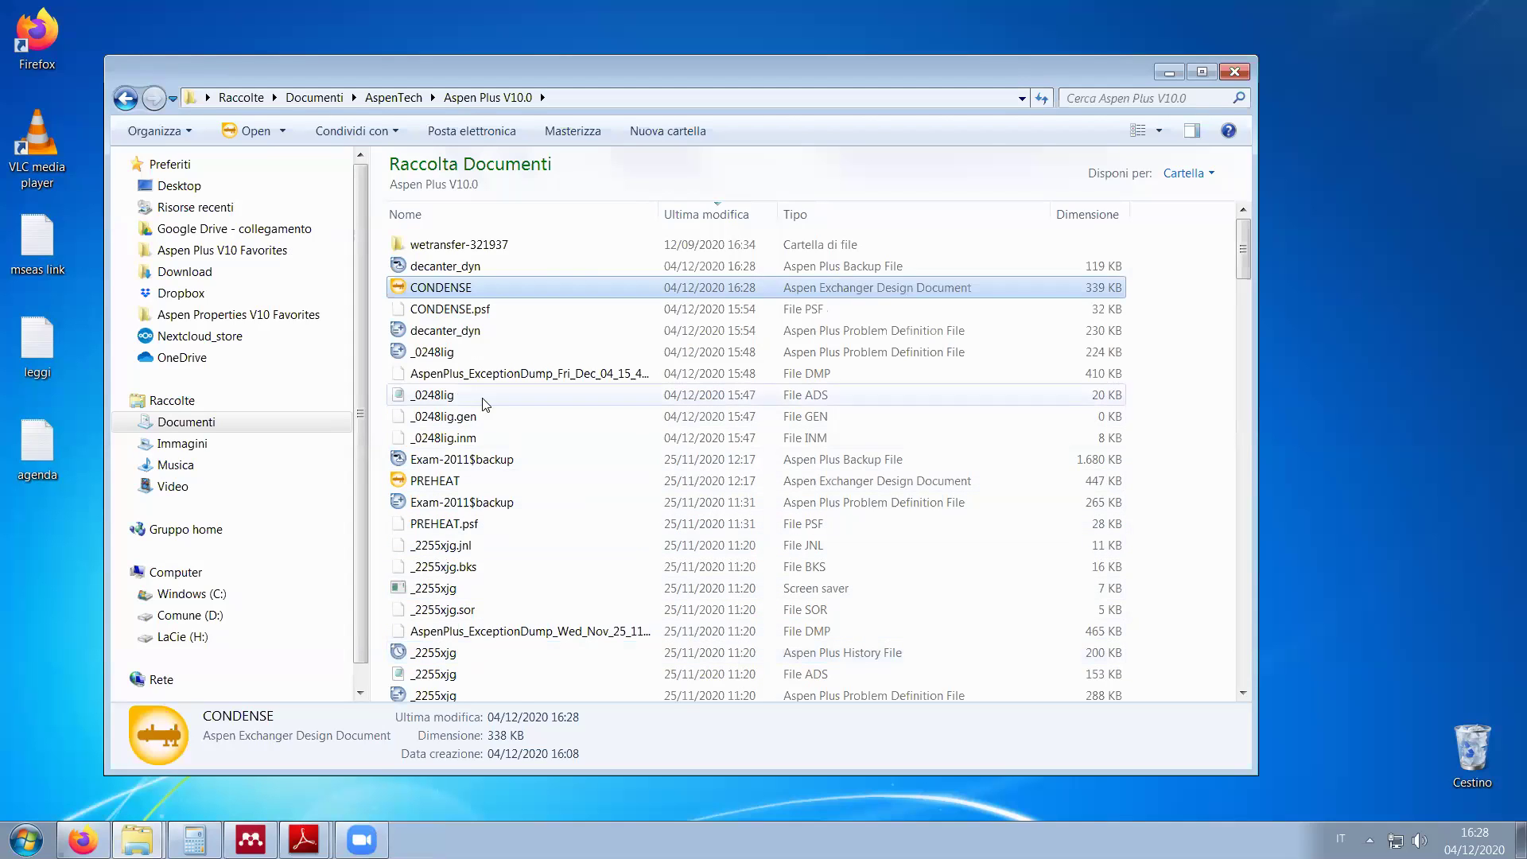
click(424, 267)
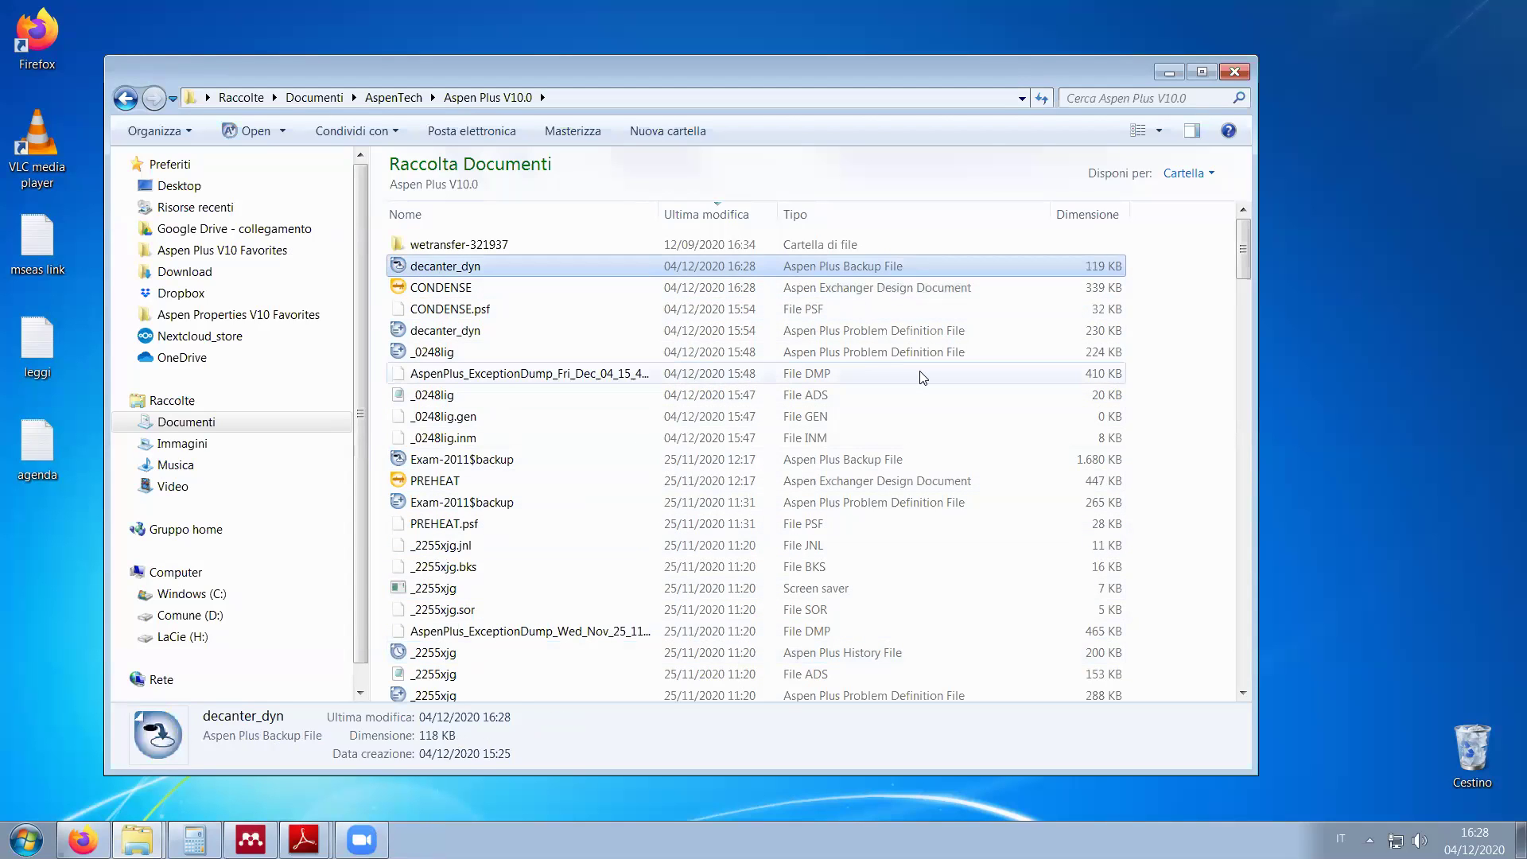
key(Return)
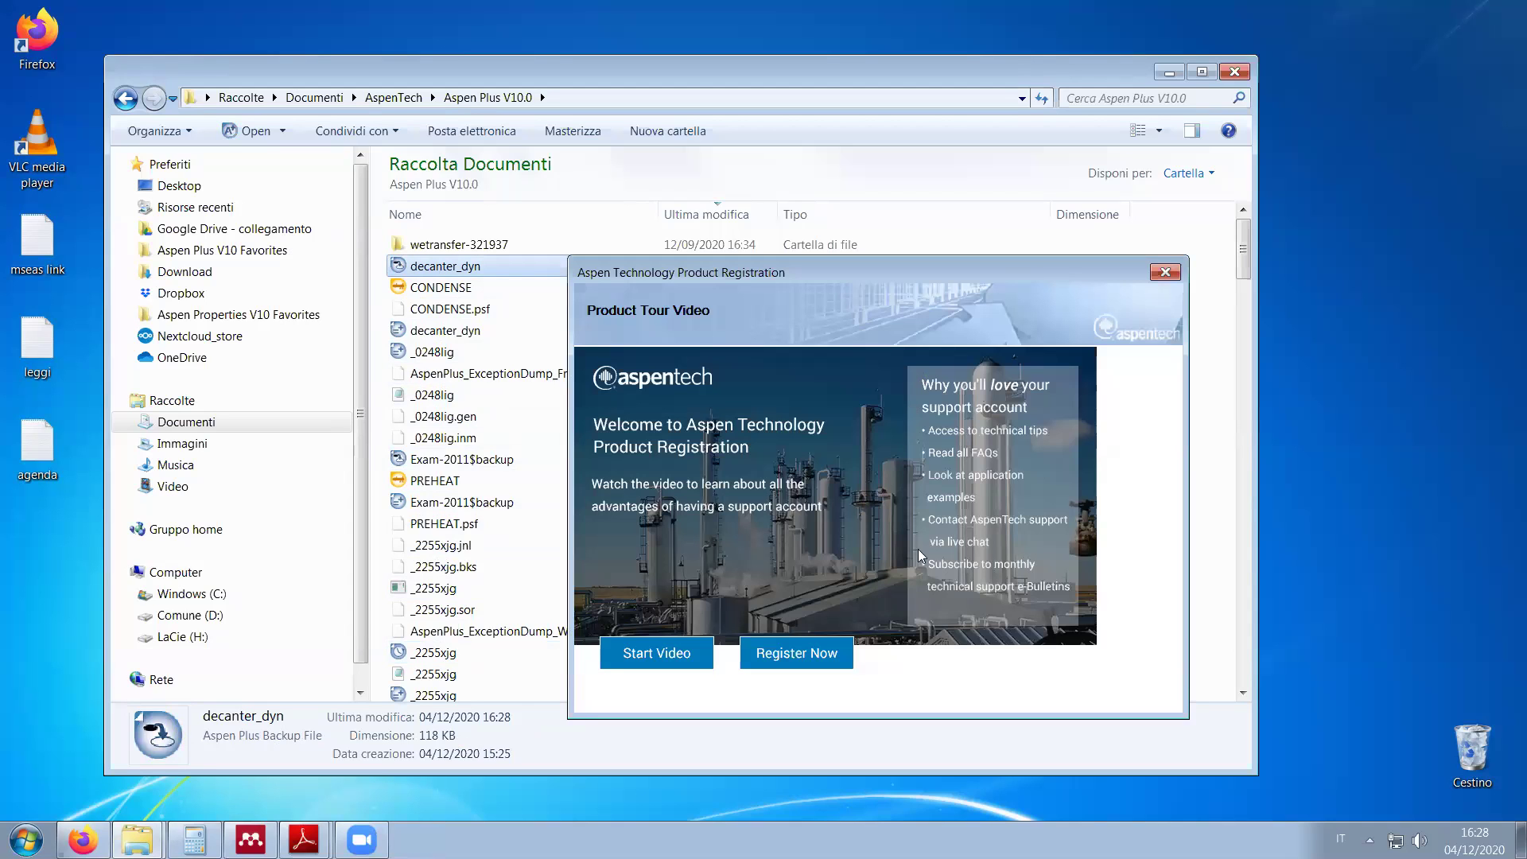
click(1159, 274)
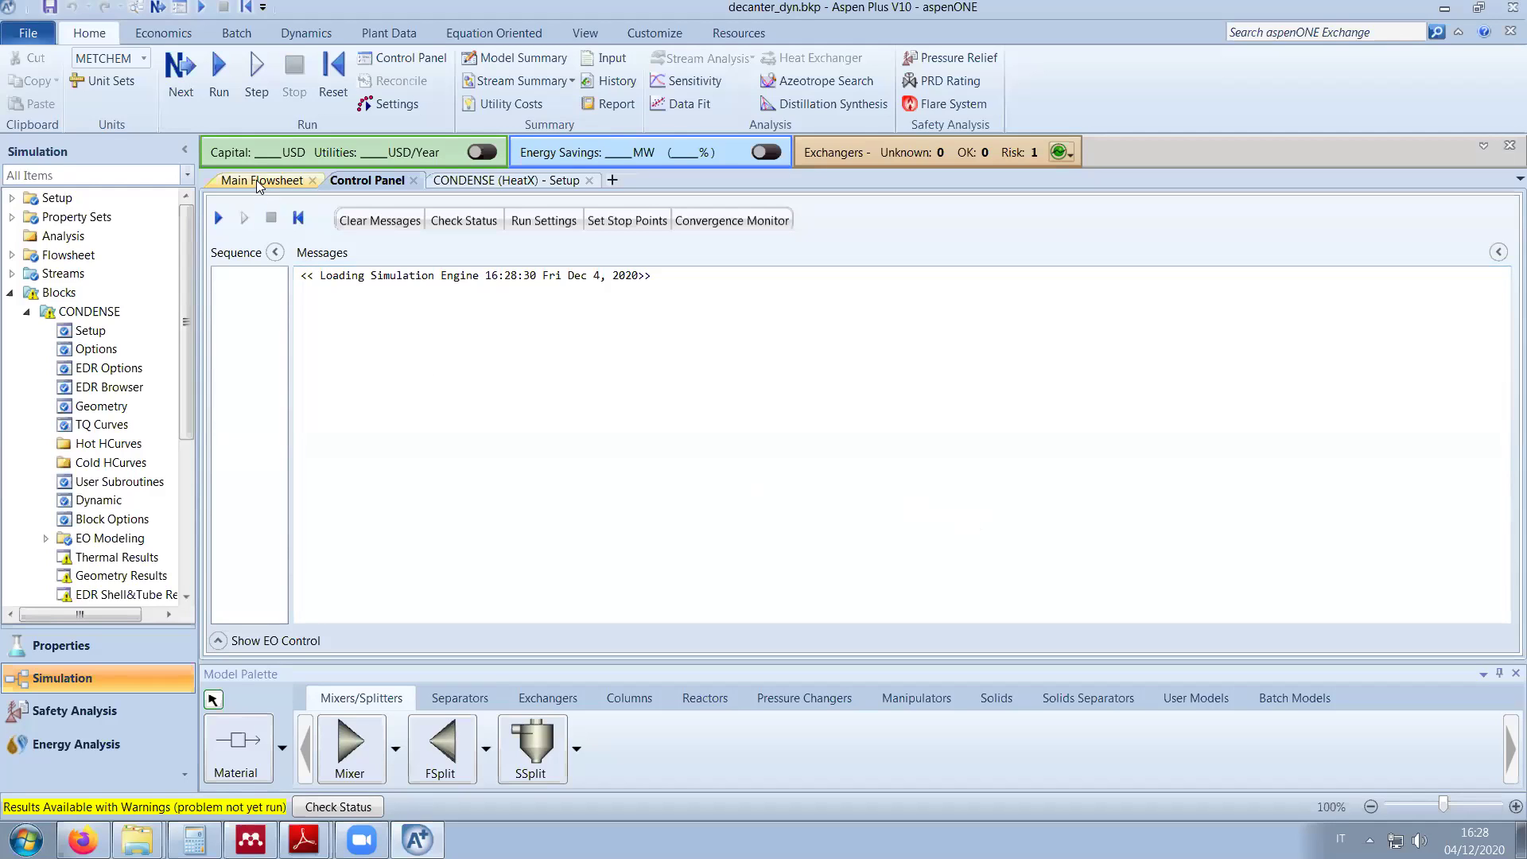
Step: Review the run status summary of the reopened simulation, close it and rerun the simulation
click(303, 35)
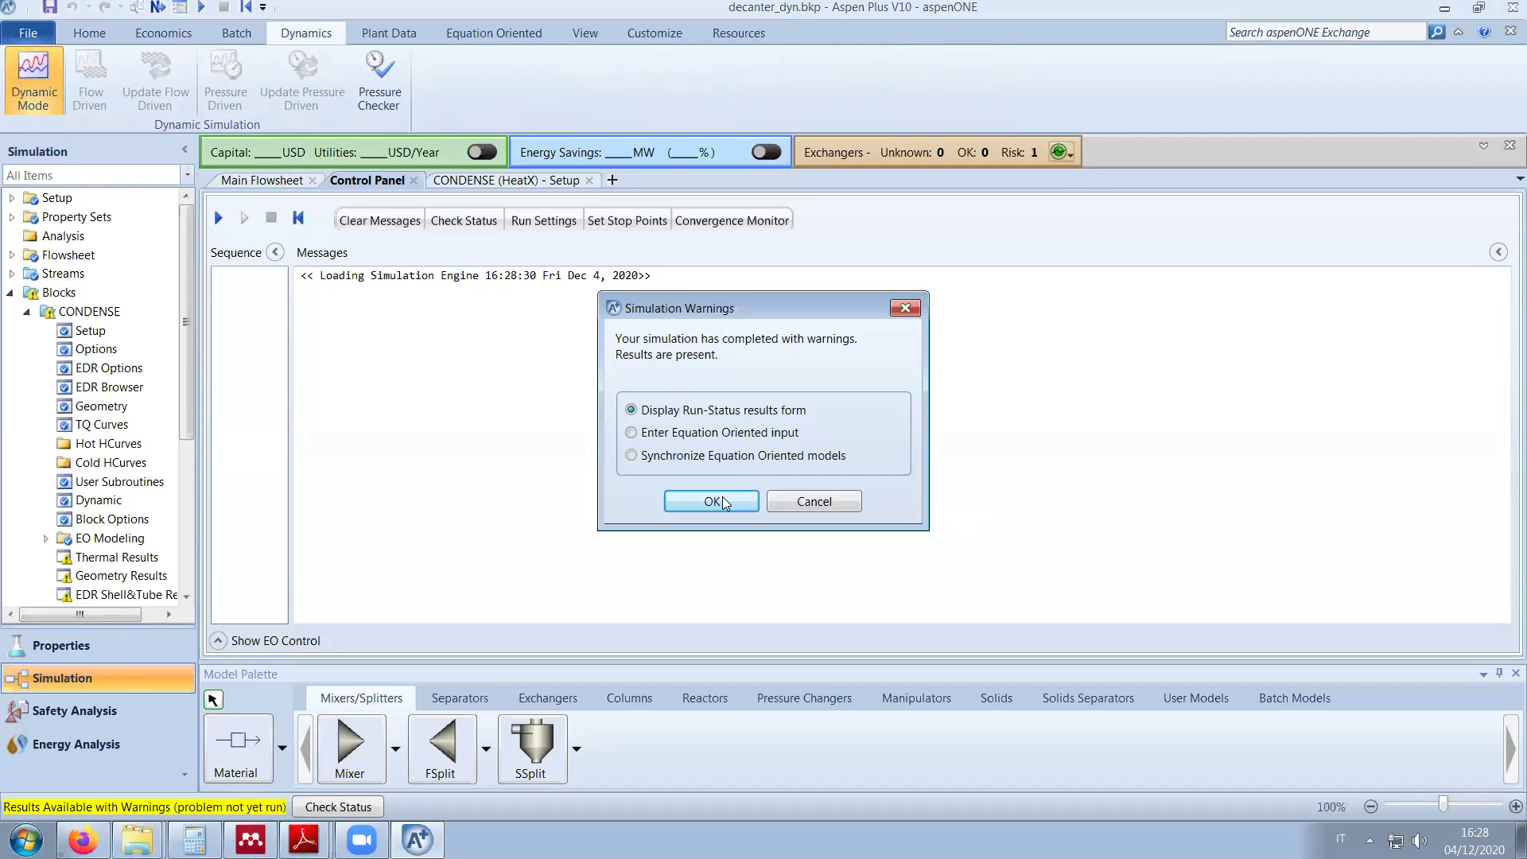
click(722, 498)
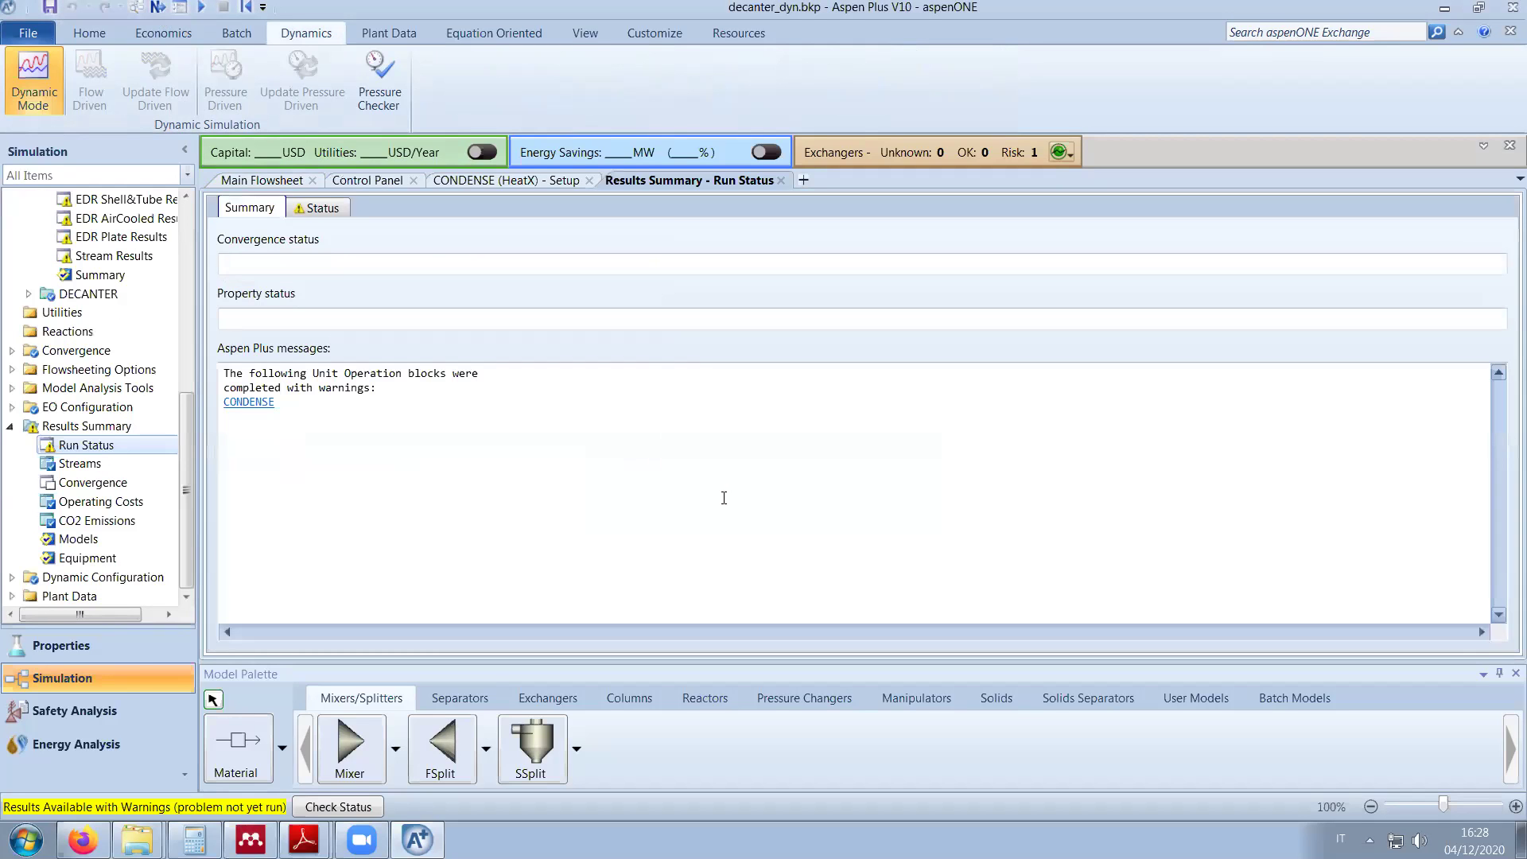
click(782, 181)
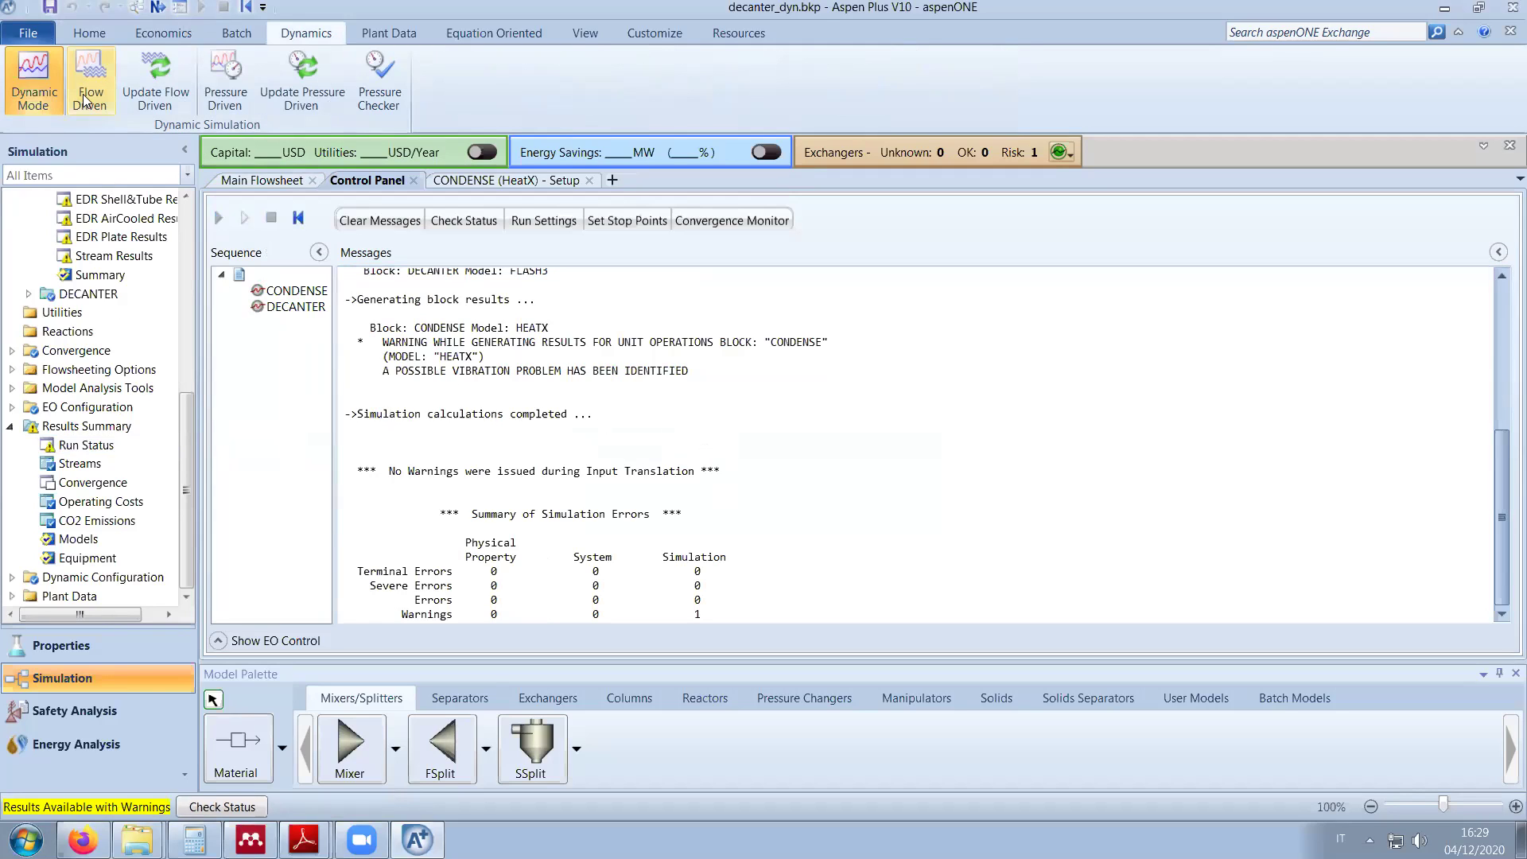
Step: Export the simulation as a flow-driven Aspen Plus Dynamics file named decanter_dynFD and dismiss the export messages
click(86, 101)
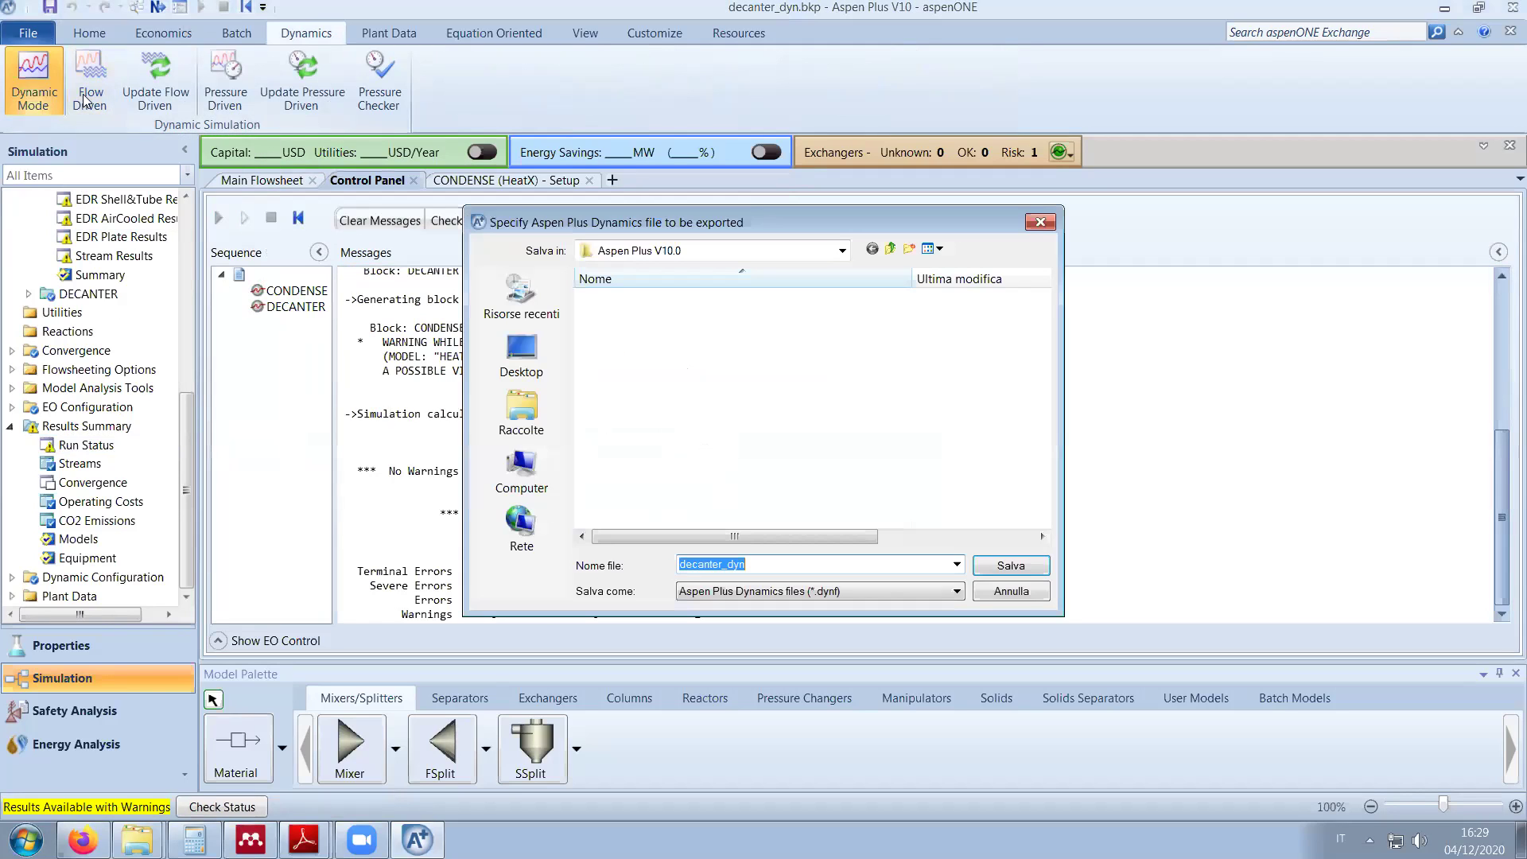
click(805, 567)
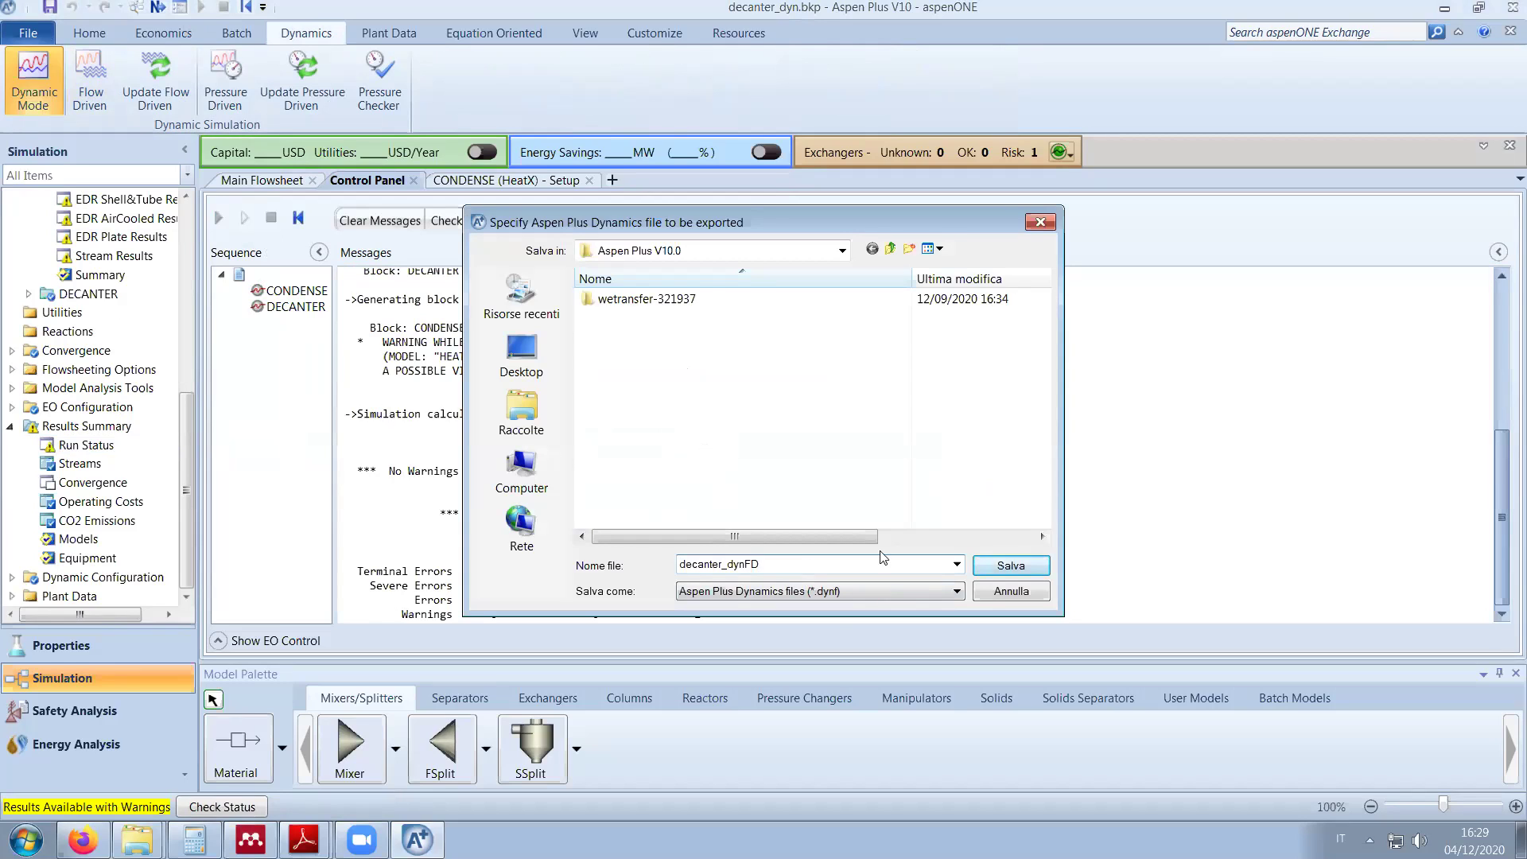
click(1004, 568)
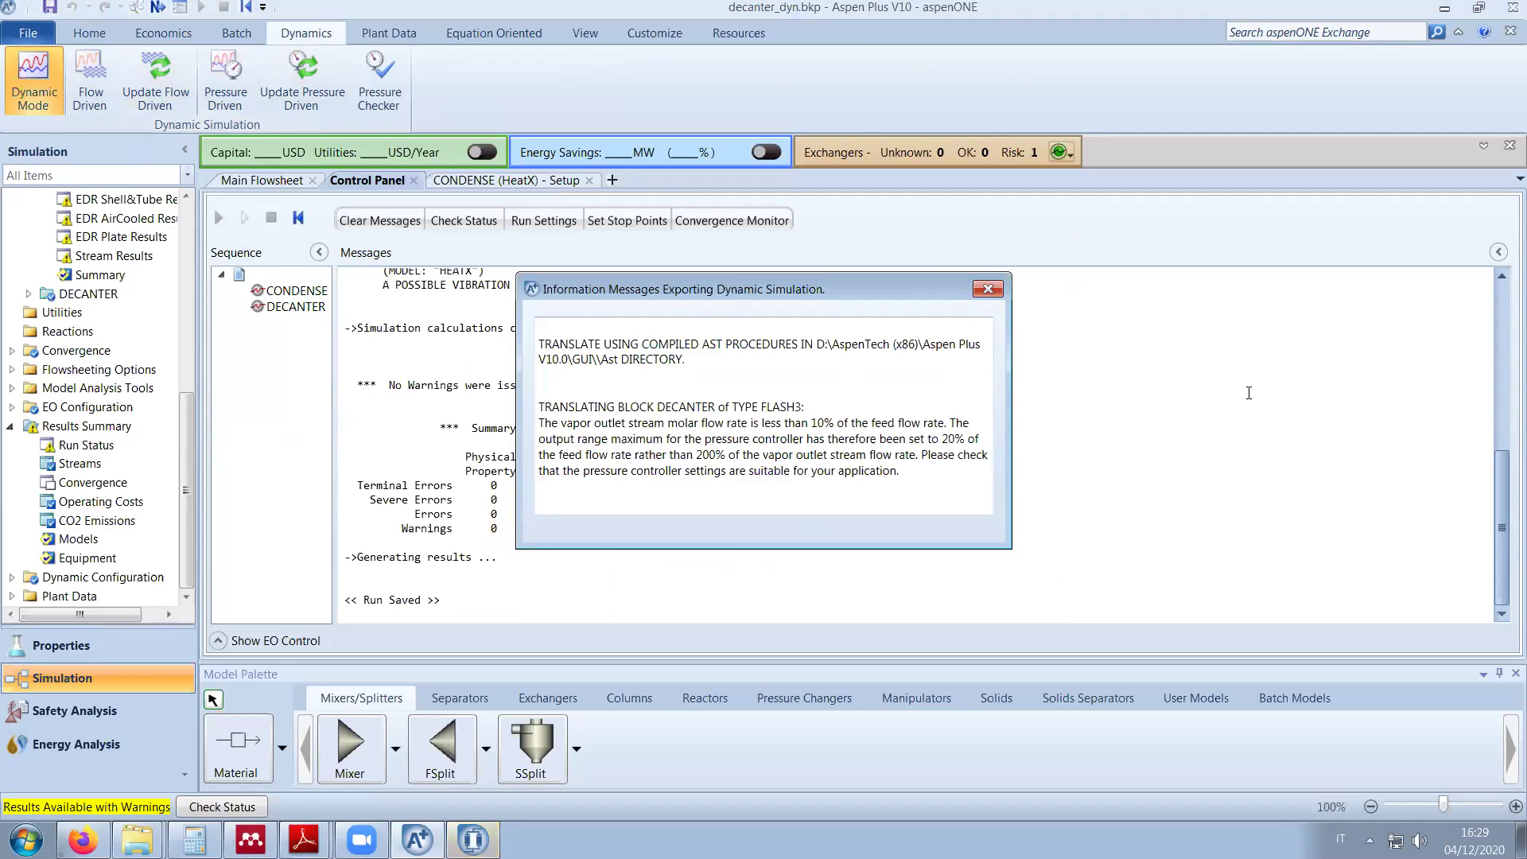
click(990, 289)
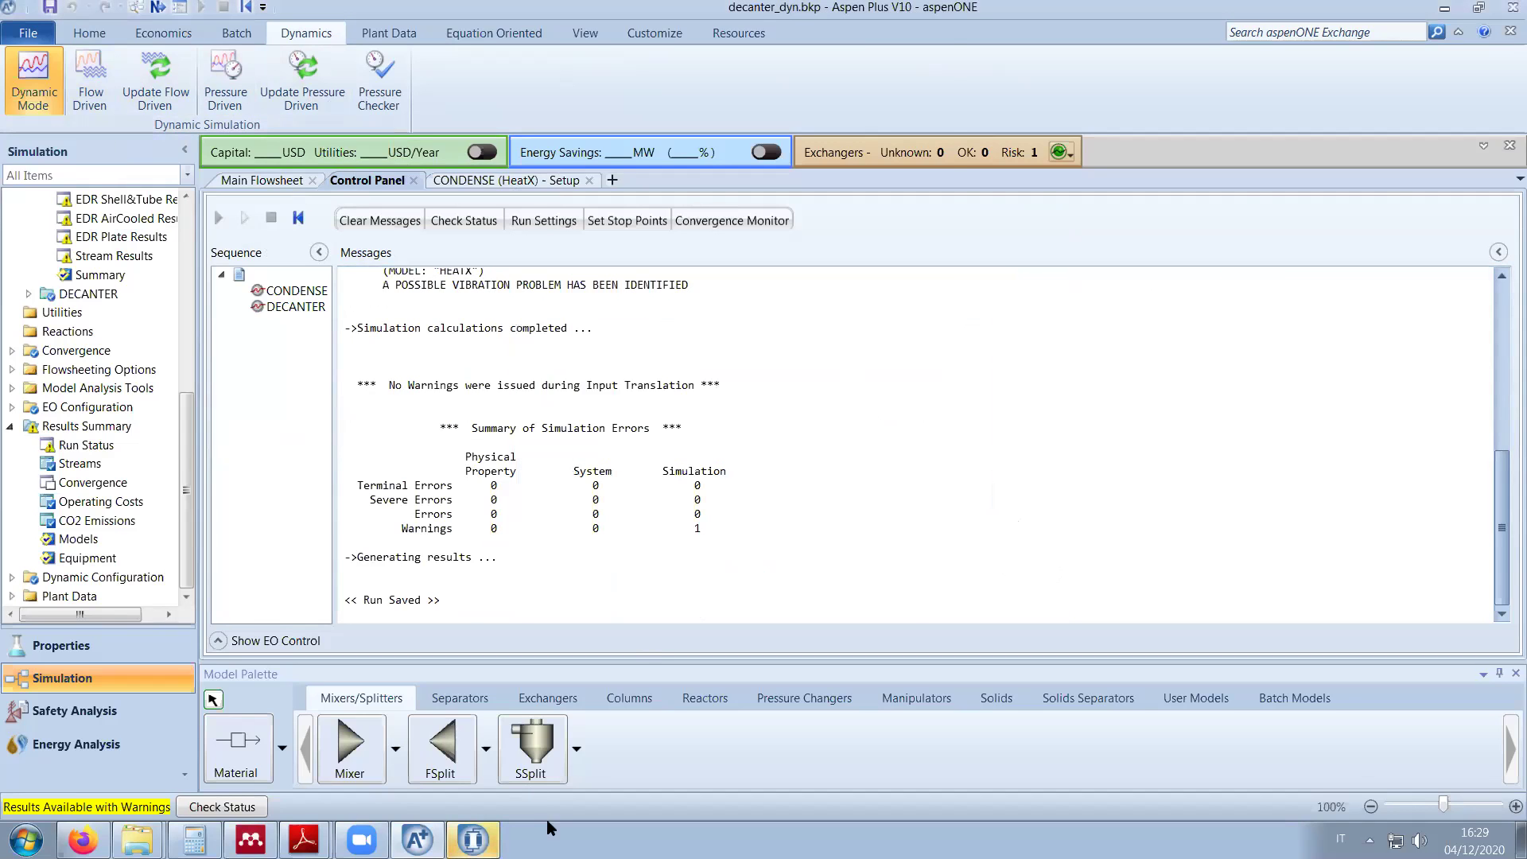
Step: Switch to Aspen Plus Dynamics, maximize the decanter_dynFD window and move the DECANTER_PC label clear of its controller
click(461, 843)
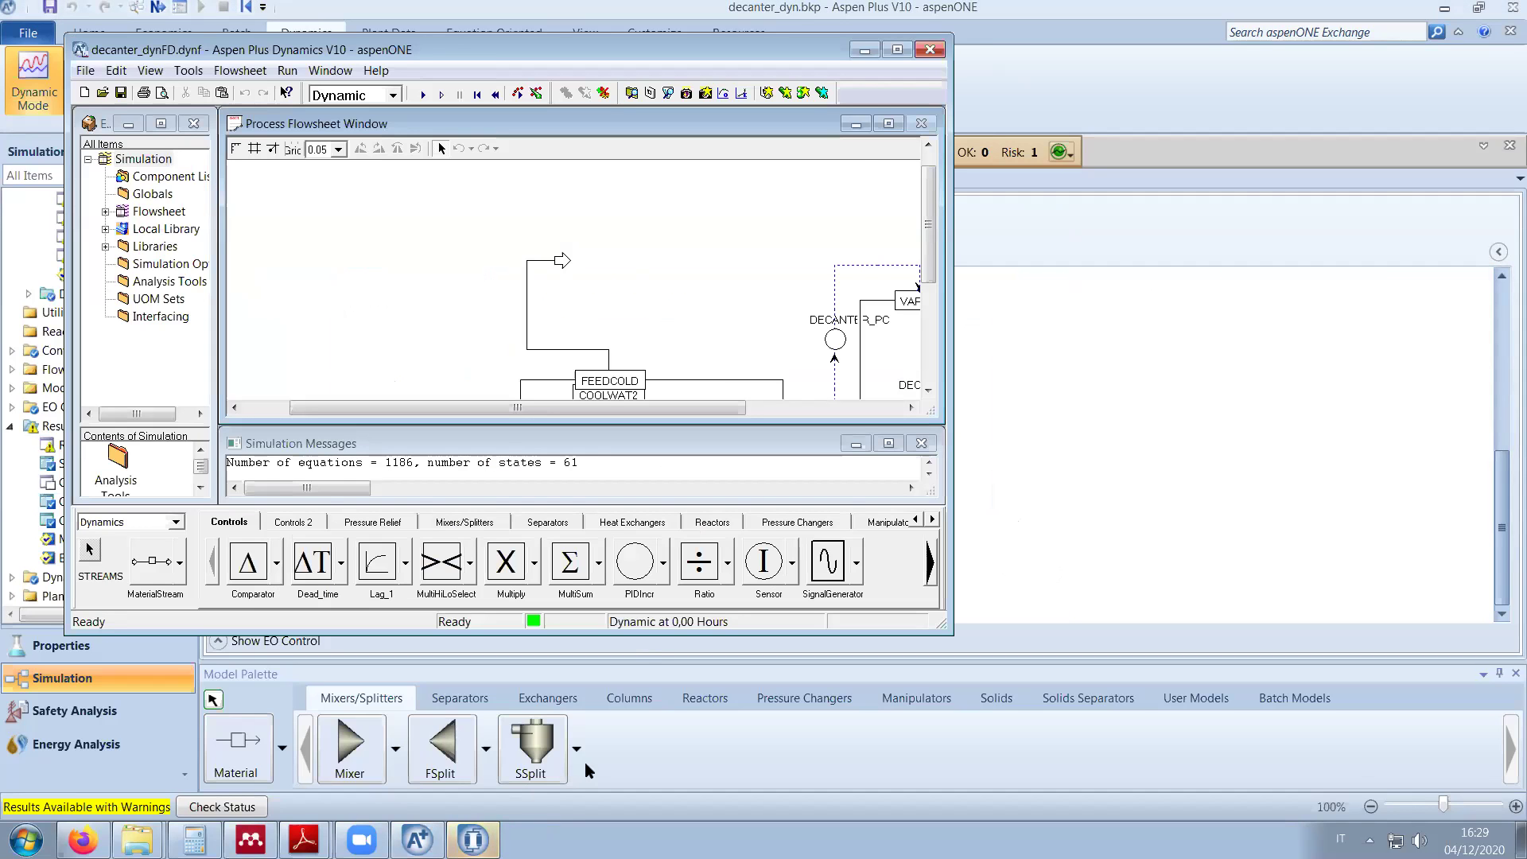
click(897, 50)
scroll(1192, 512, down, 2)
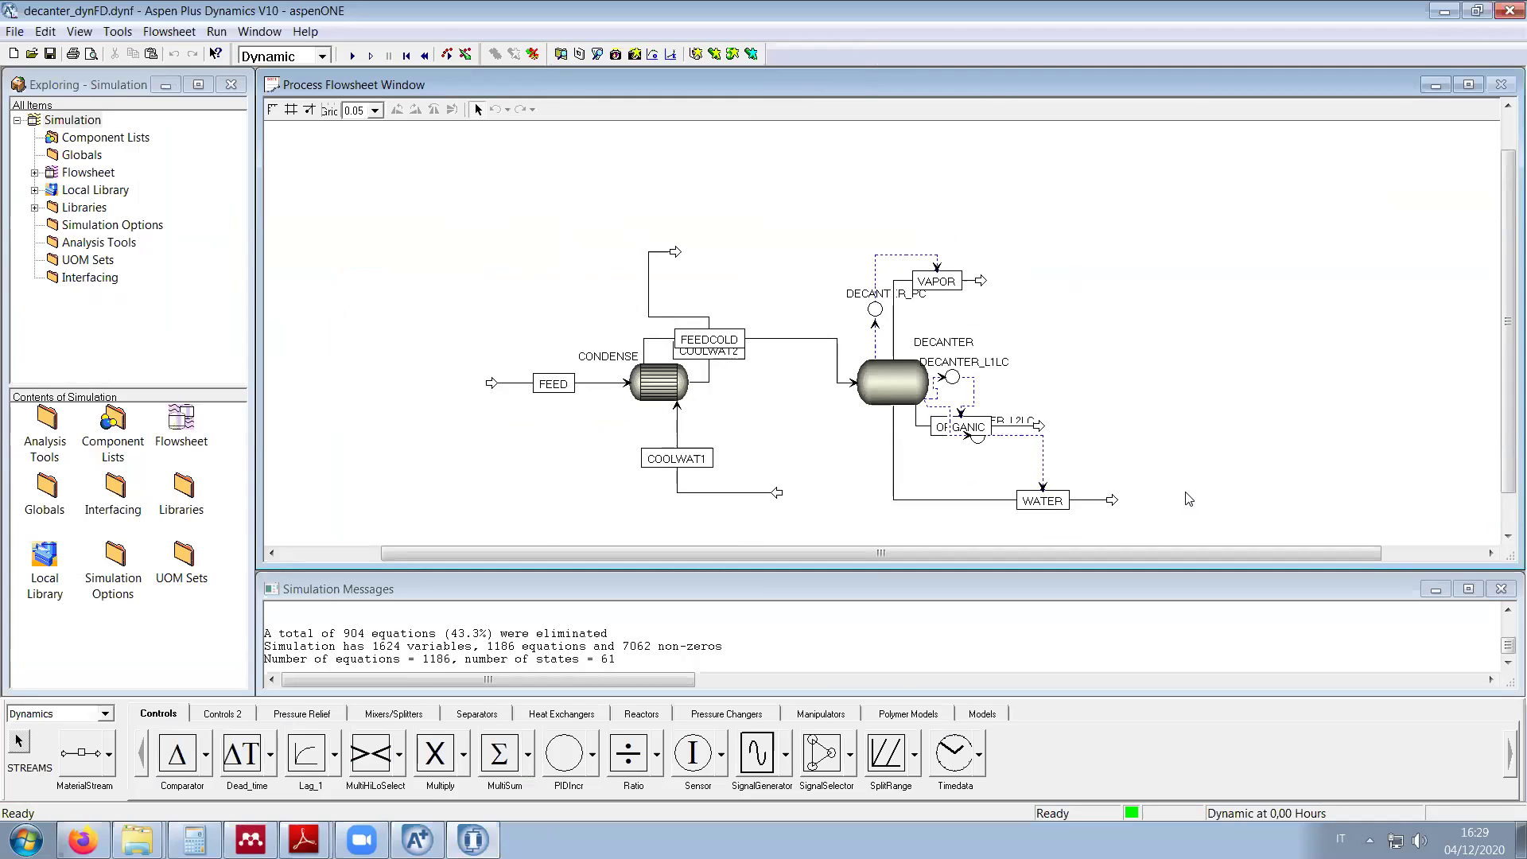
scroll(1185, 503, up, 2)
drag(818, 277, 710, 255)
scroll(1066, 342, up, 1)
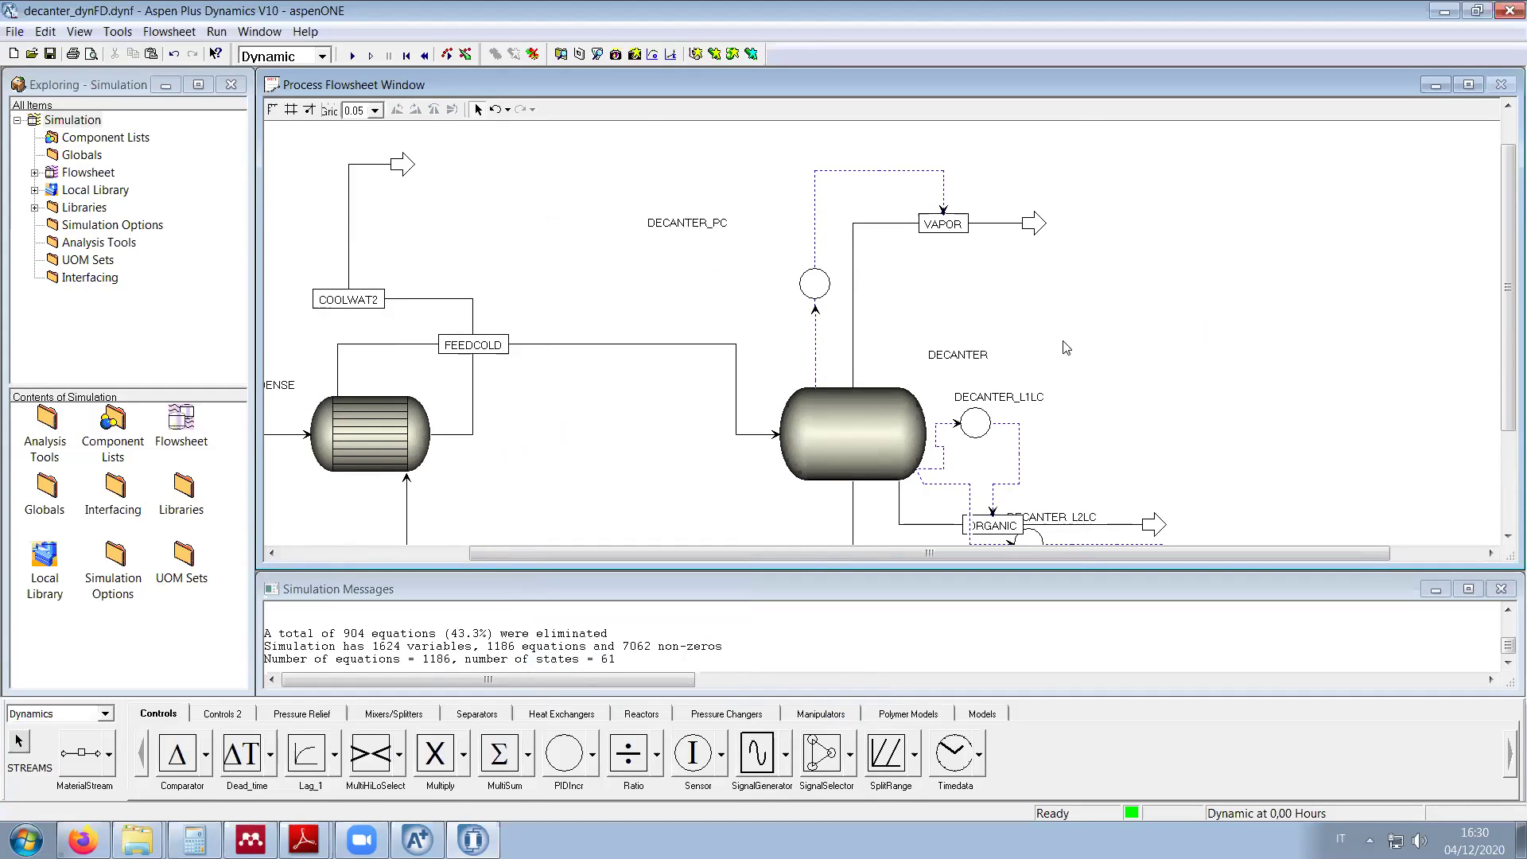
Step: Delete the pressure controller DECANTER_PC together with its input and output control signals
click(820, 288)
key(Delete)
click(662, 444)
click(816, 380)
key(Delete)
click(659, 450)
click(911, 170)
key(Delete)
click(684, 445)
Step: Delete the level controller DECANTER_L1LC together with its input signal and its output signal to ORGANIC
click(975, 423)
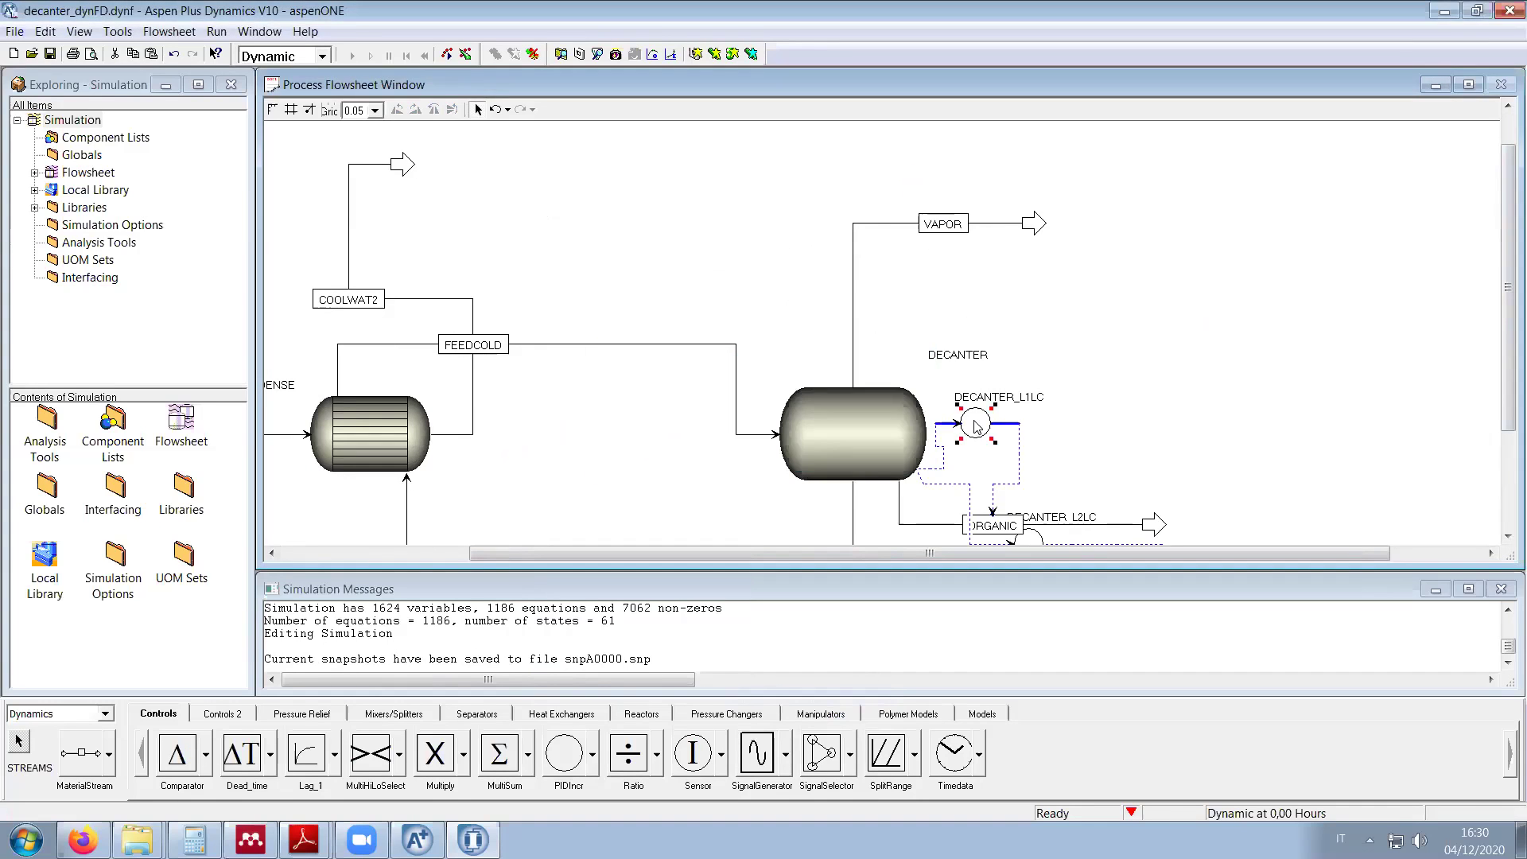
key(Delete)
click(649, 443)
click(940, 457)
key(Delete)
click(651, 443)
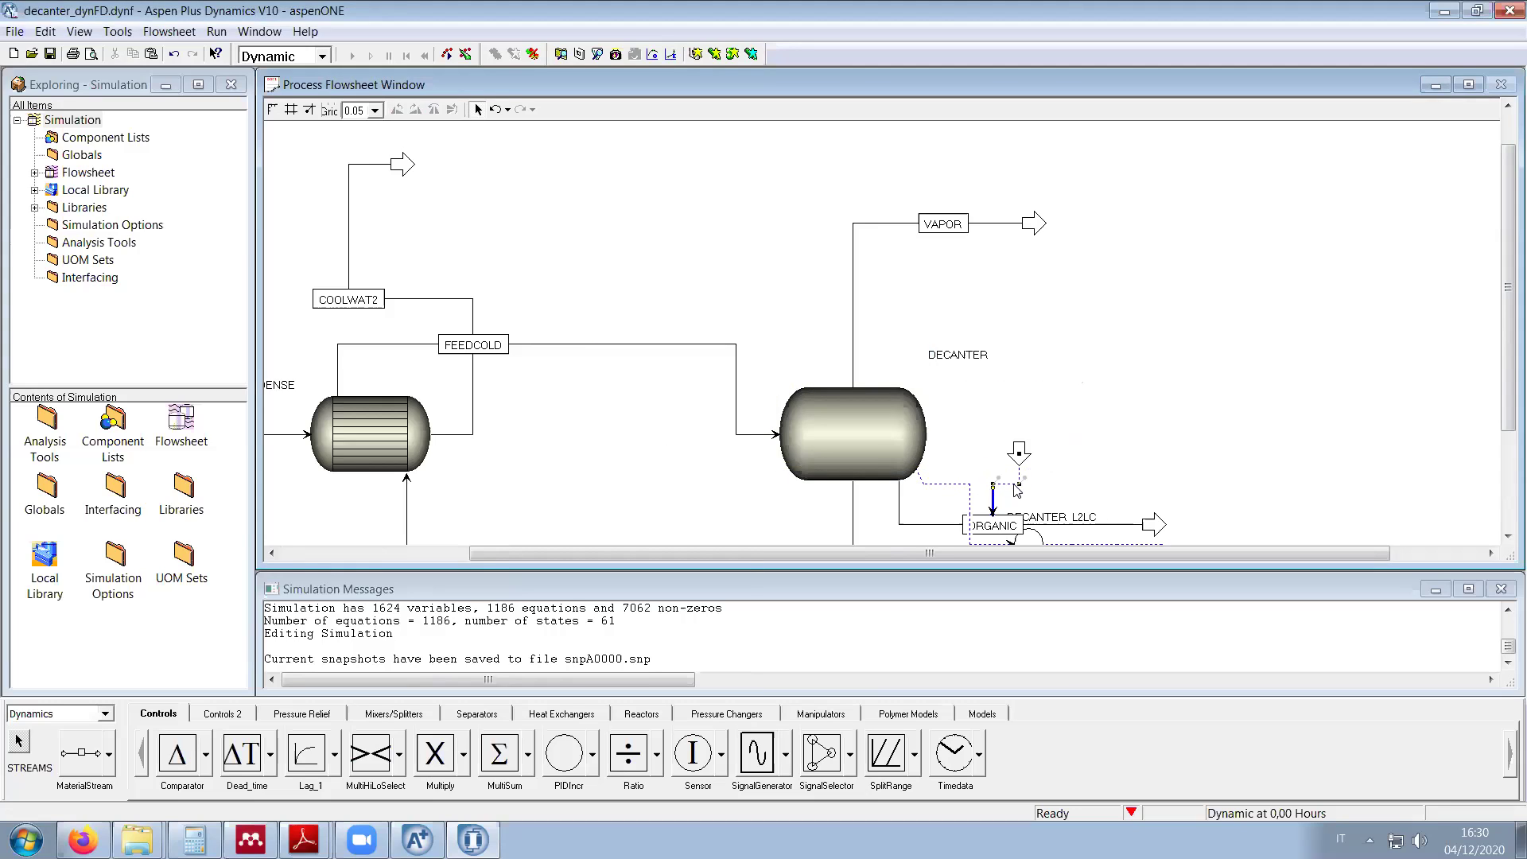
click(993, 497)
key(Delete)
click(661, 449)
Step: Delete the level controller DECANTER_L2LC together with its input signal and its output signal to WATER
click(943, 483)
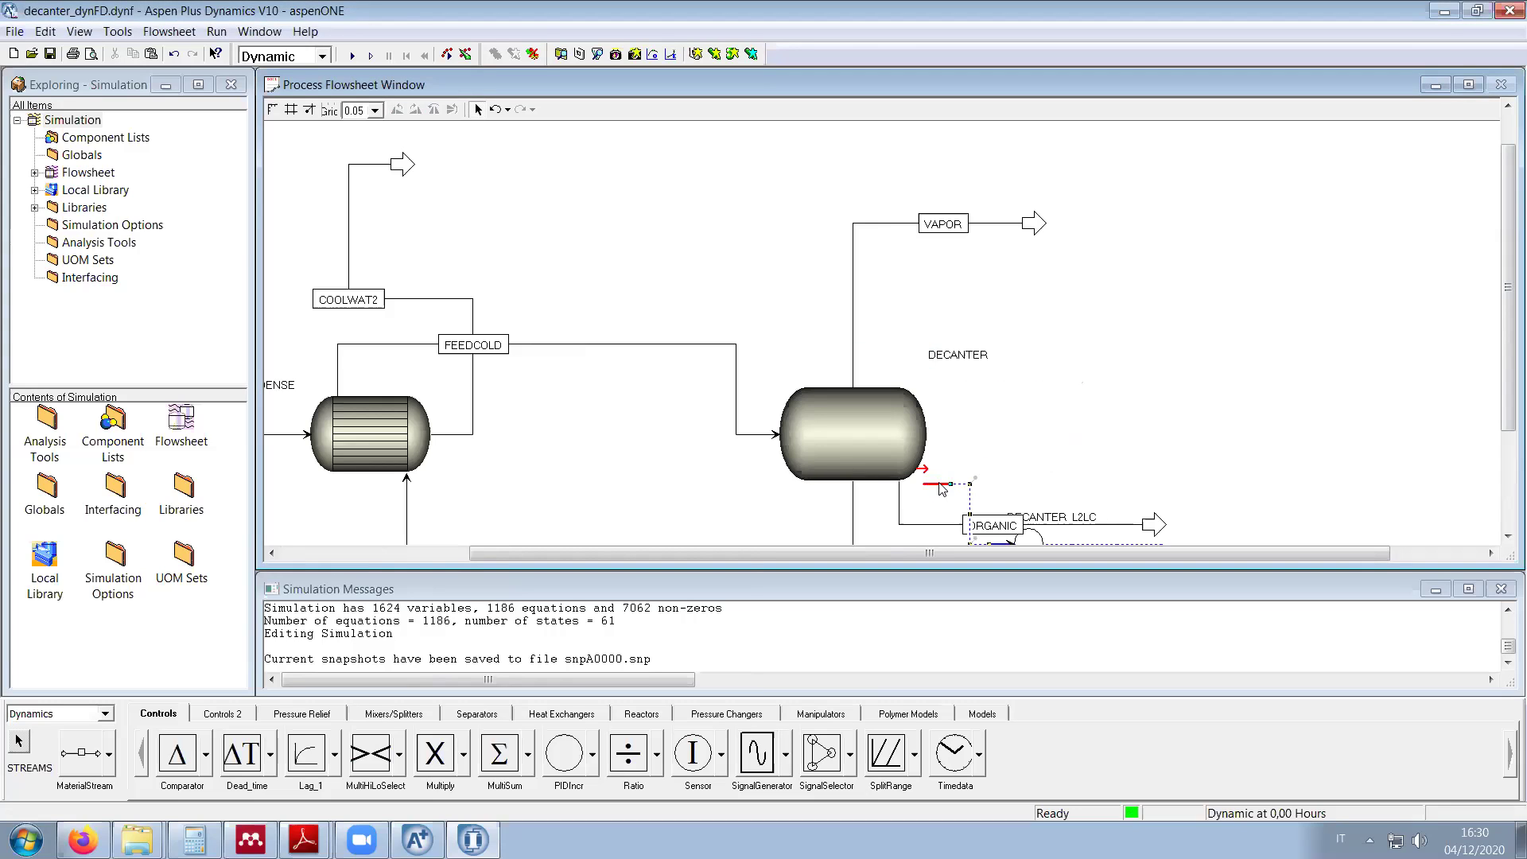
key(Delete)
click(677, 451)
drag(1507, 286, 1507, 364)
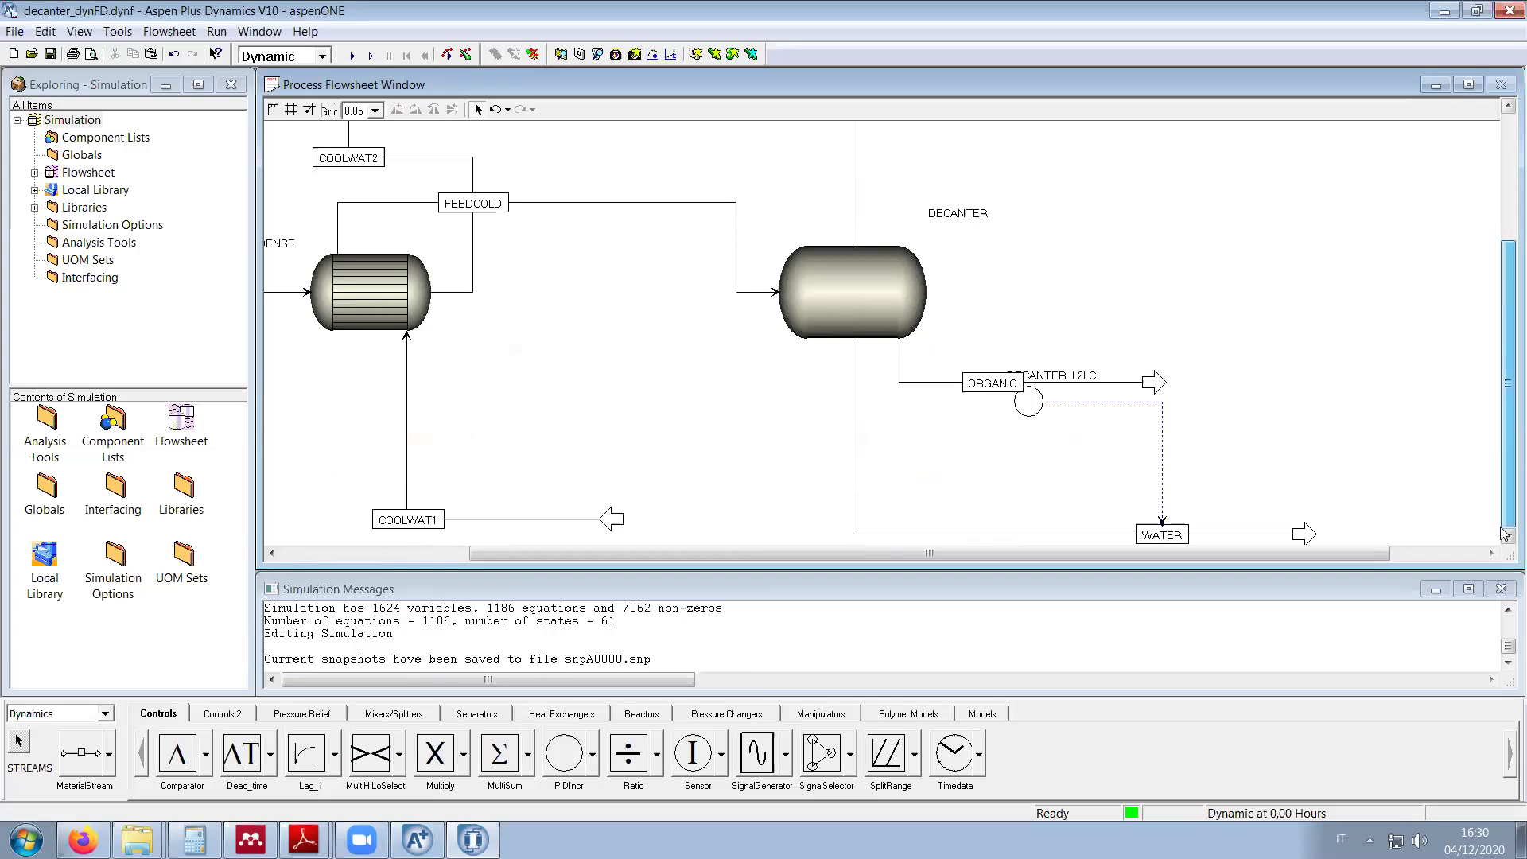
click(1039, 421)
key(Delete)
click(677, 453)
click(1163, 460)
key(Delete)
click(637, 445)
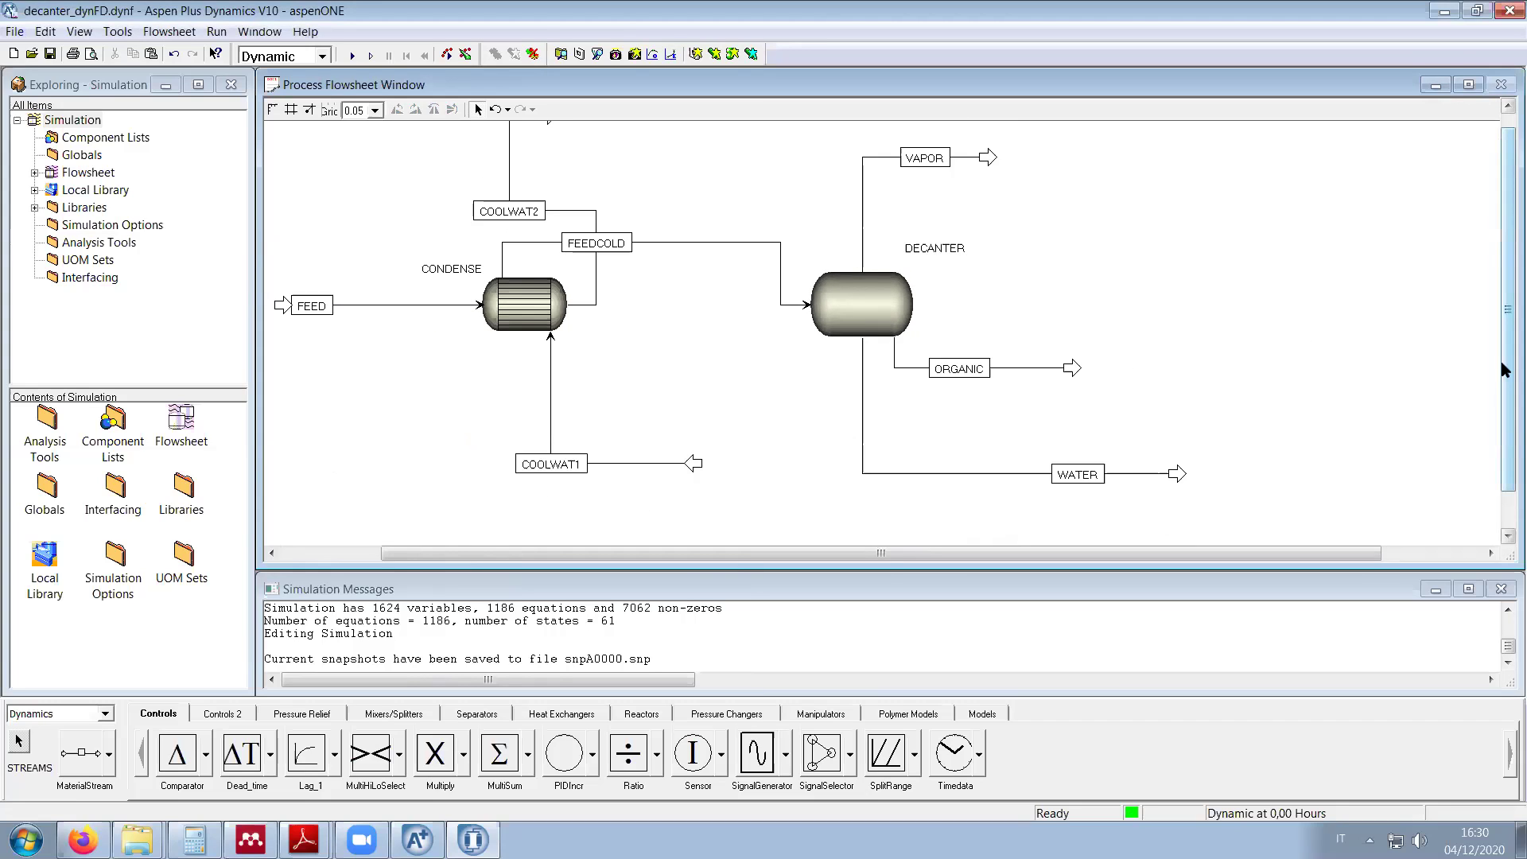
Step: Rearrange the CONDENSE outlet connections so COOLWAT2 rises directly from the exchanger and FEEDCOLD runs straight to the DECANTER
drag(1507, 322, 1503, 270)
click(544, 316)
mouse_move(502, 288)
mouse_down()
mouse_move(578, 321)
mouse_move(512, 286)
mouse_up()
click(598, 327)
click(742, 378)
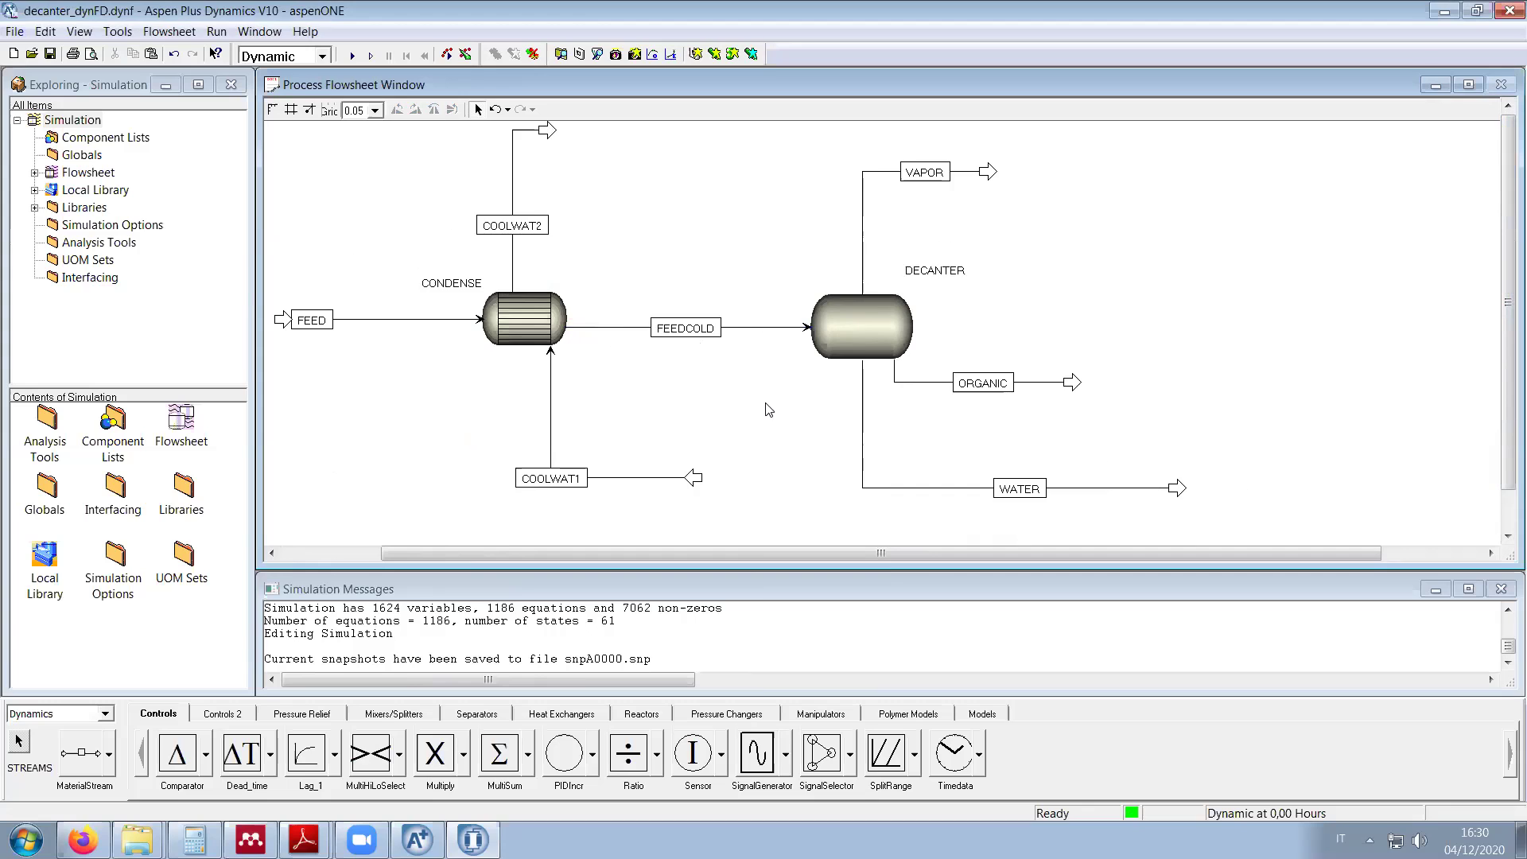
Step: Shift the whole flowsheet sideways towards the drawing's edge and narrow the Process Flowsheet window to fit it
scroll(771, 409, down, 1)
drag(1005, 553, 1116, 569)
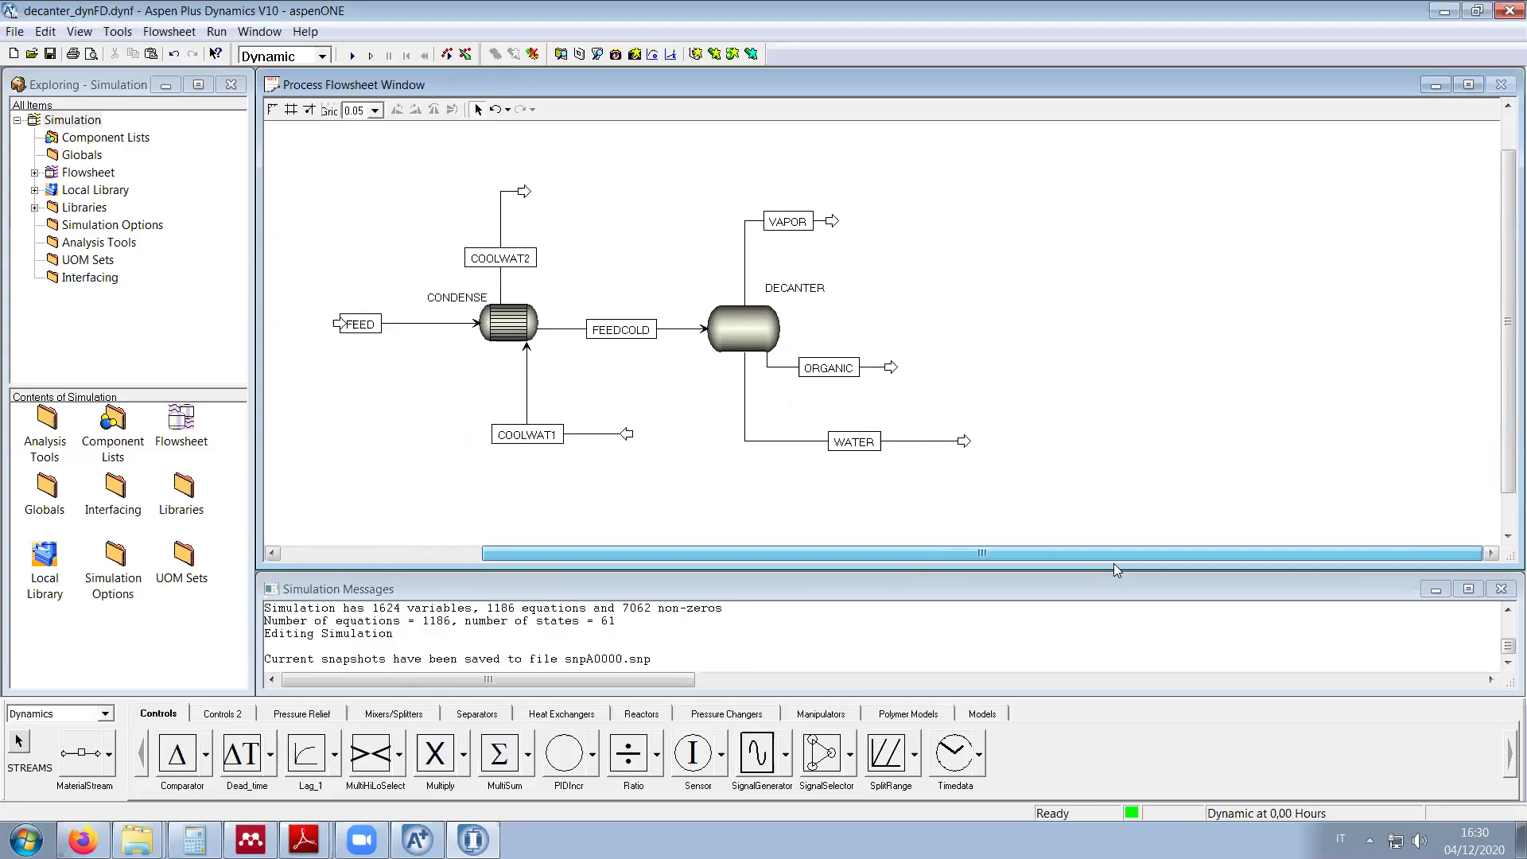
drag(1034, 475, 291, 164)
drag(518, 323, 472, 325)
click(1383, 340)
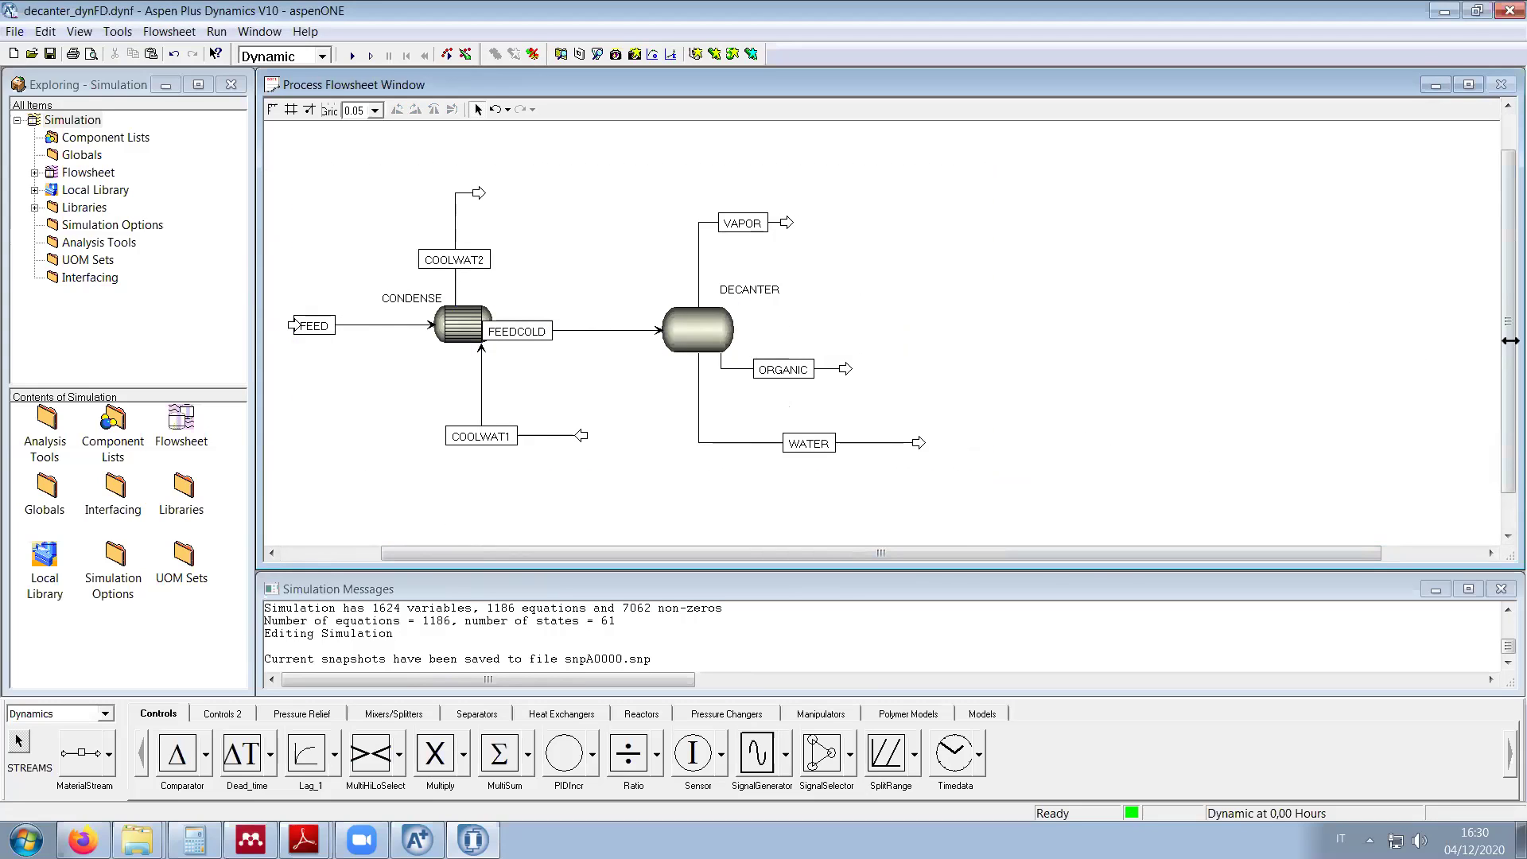
drag(1510, 342, 1000, 342)
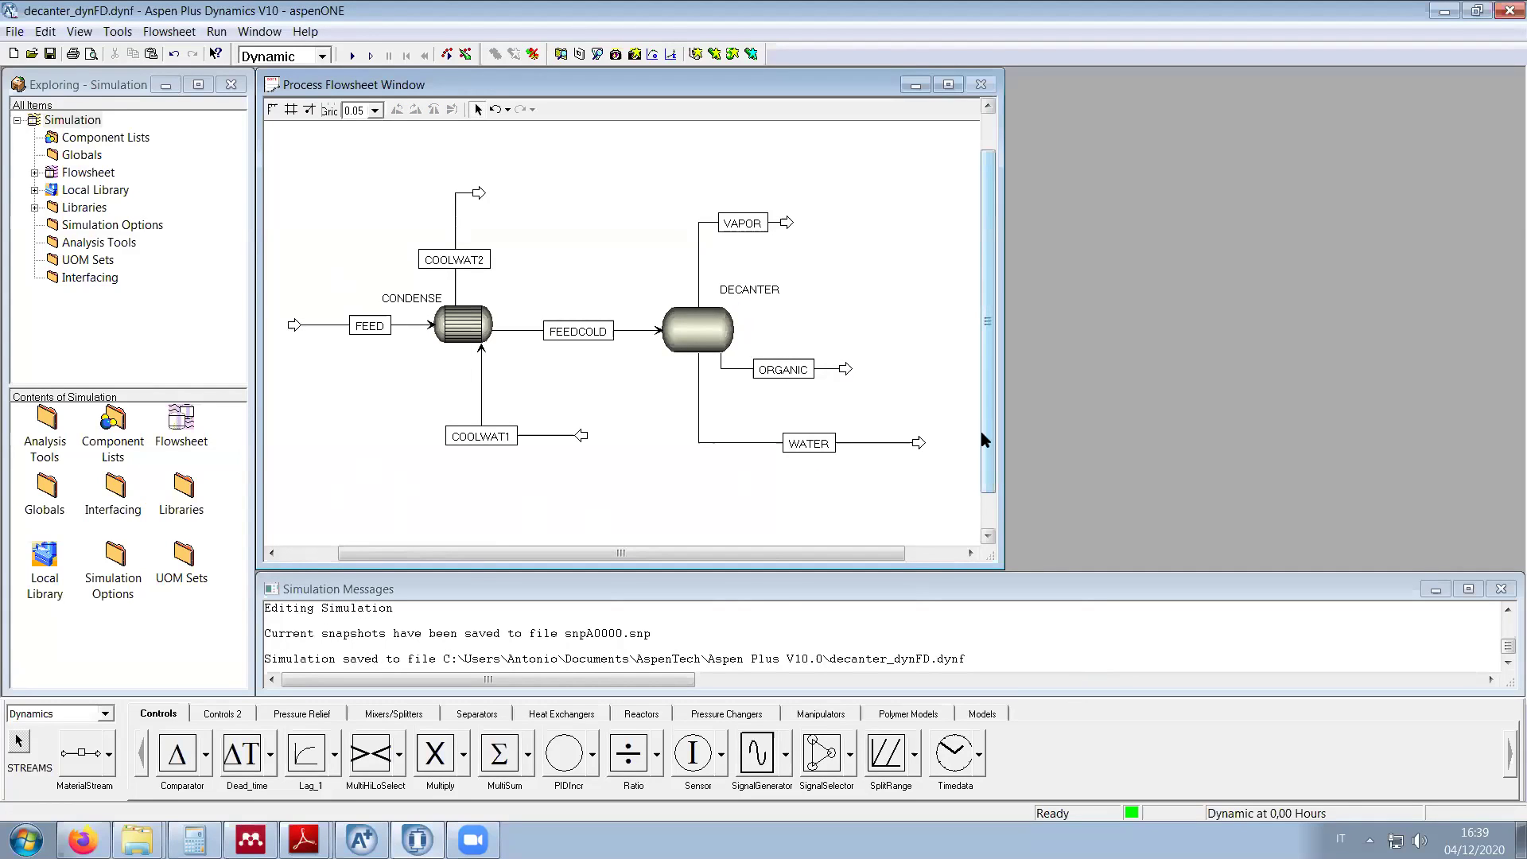
scroll(984, 433, up, 1)
scroll(984, 473, down, 2)
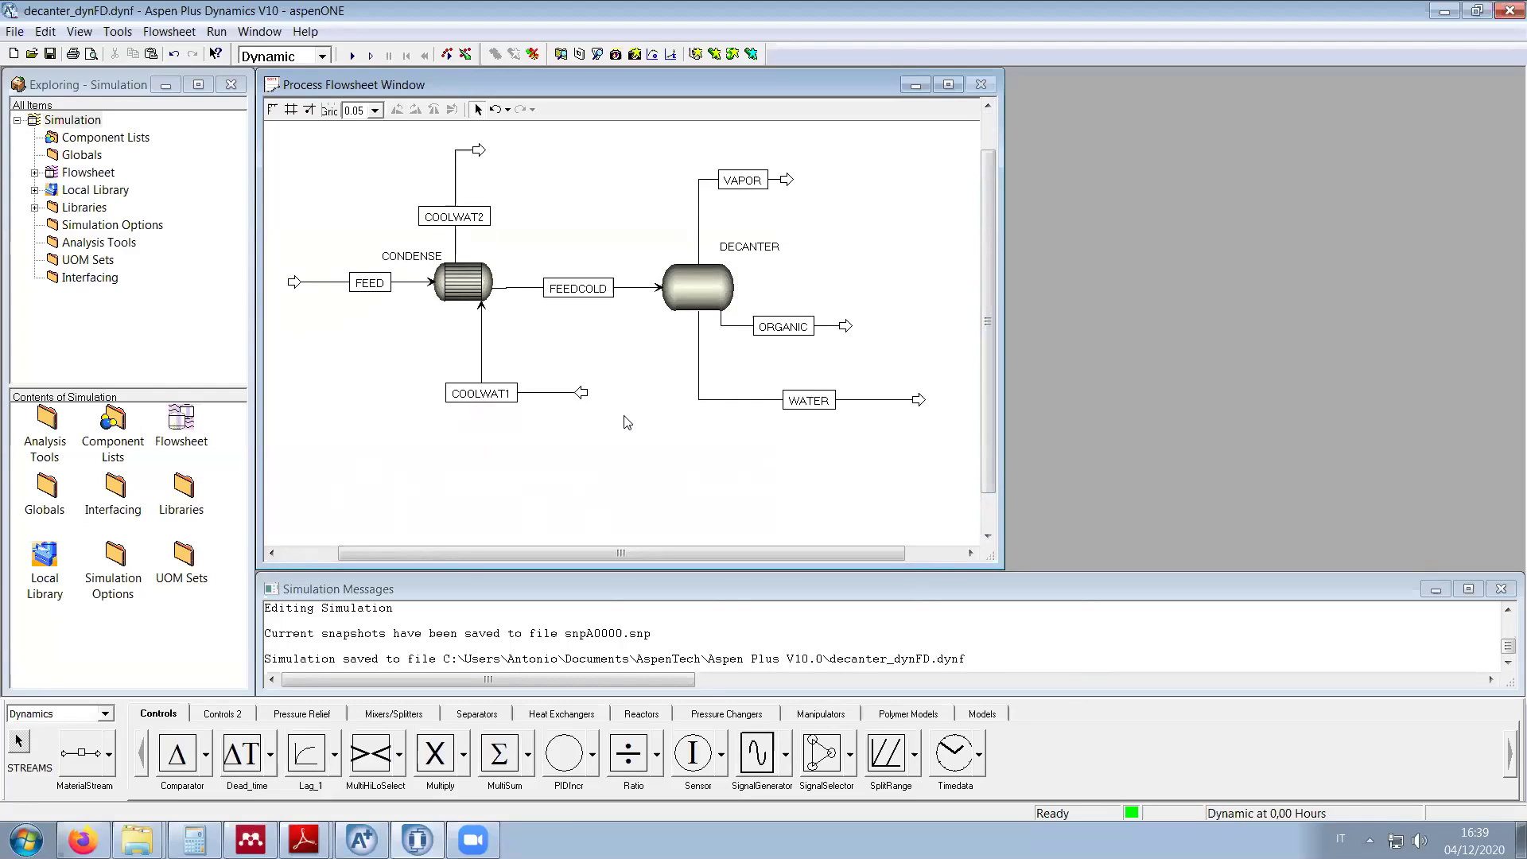
scroll(989, 200, up, 1)
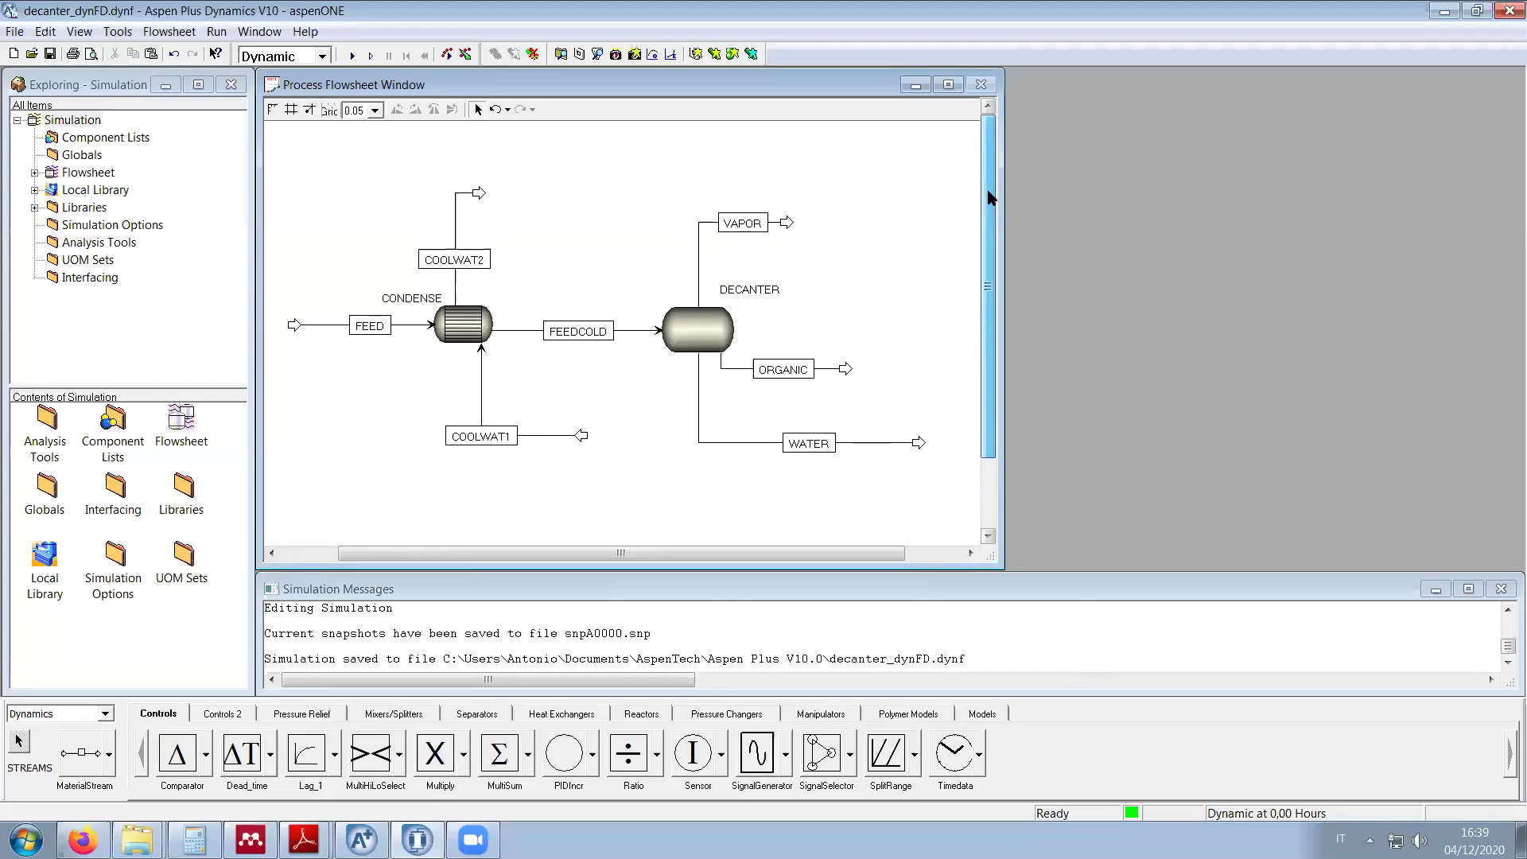
Step: Run the flowsheet in Initialization mode and acknowledge the completed run
click(322, 57)
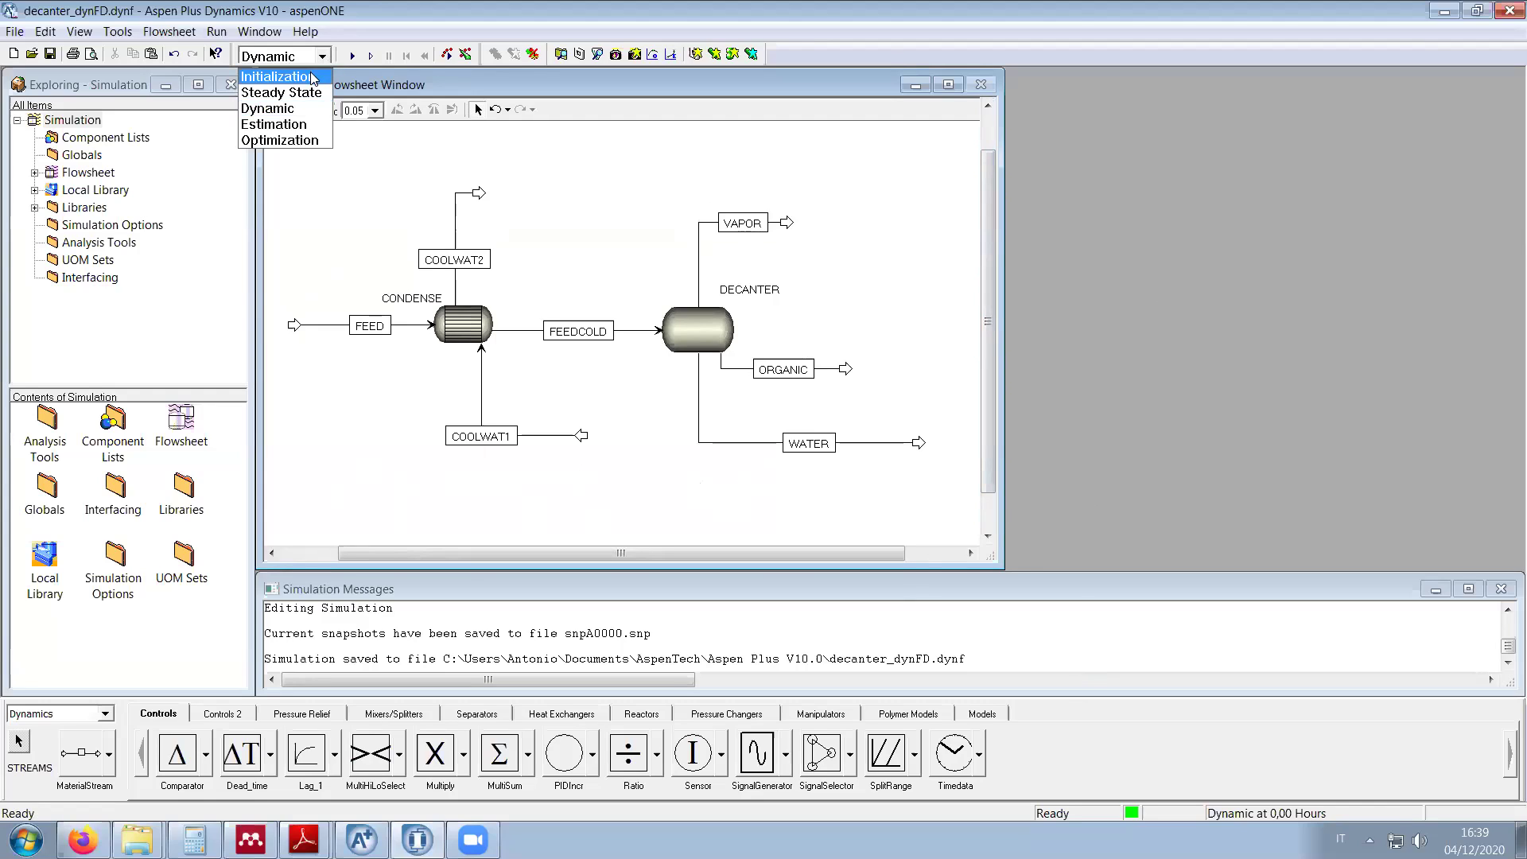
click(279, 76)
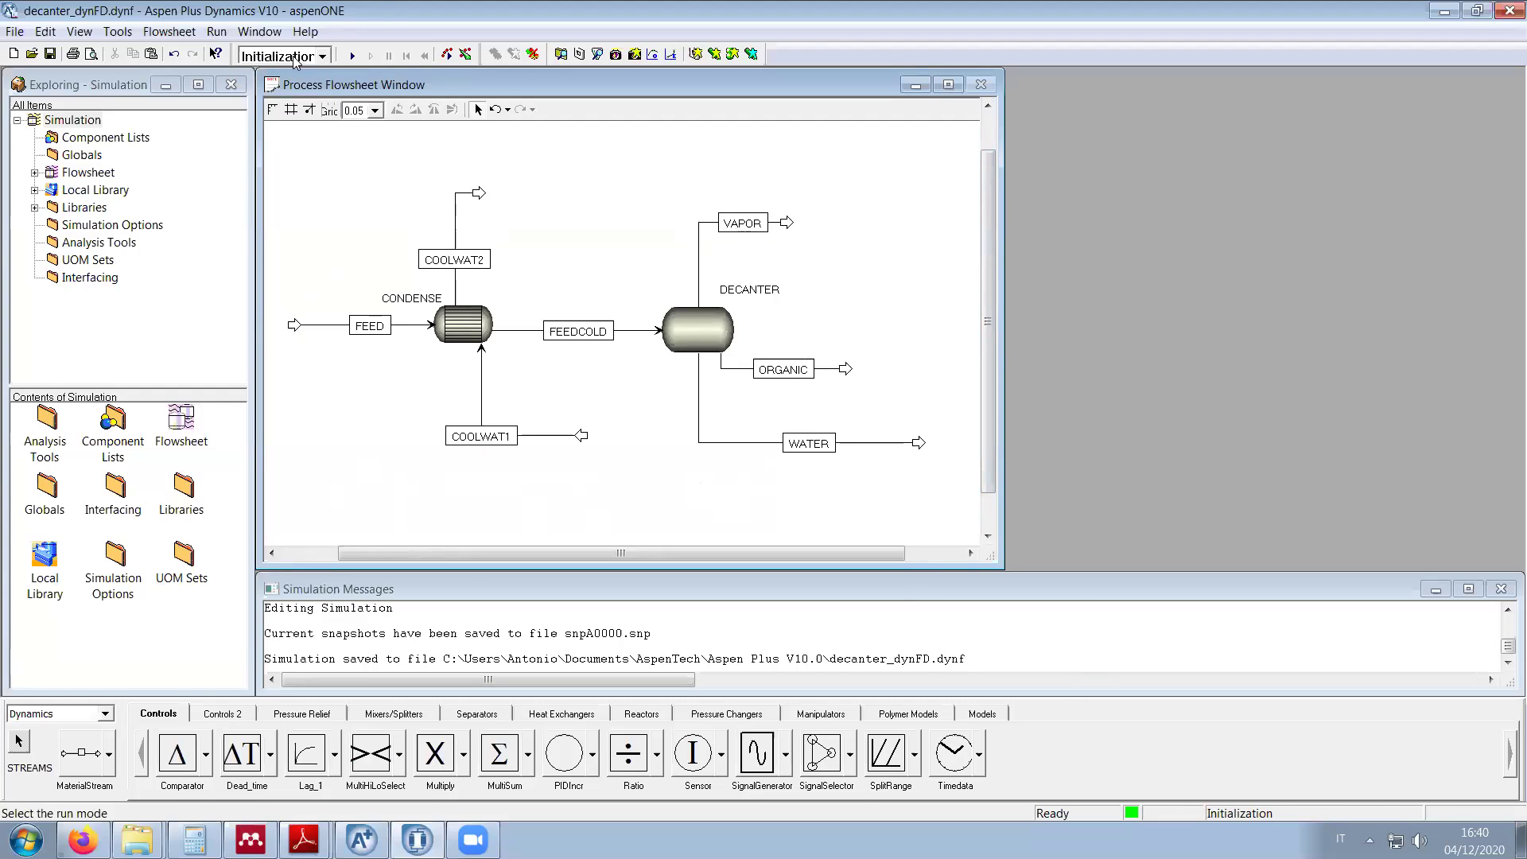
click(352, 55)
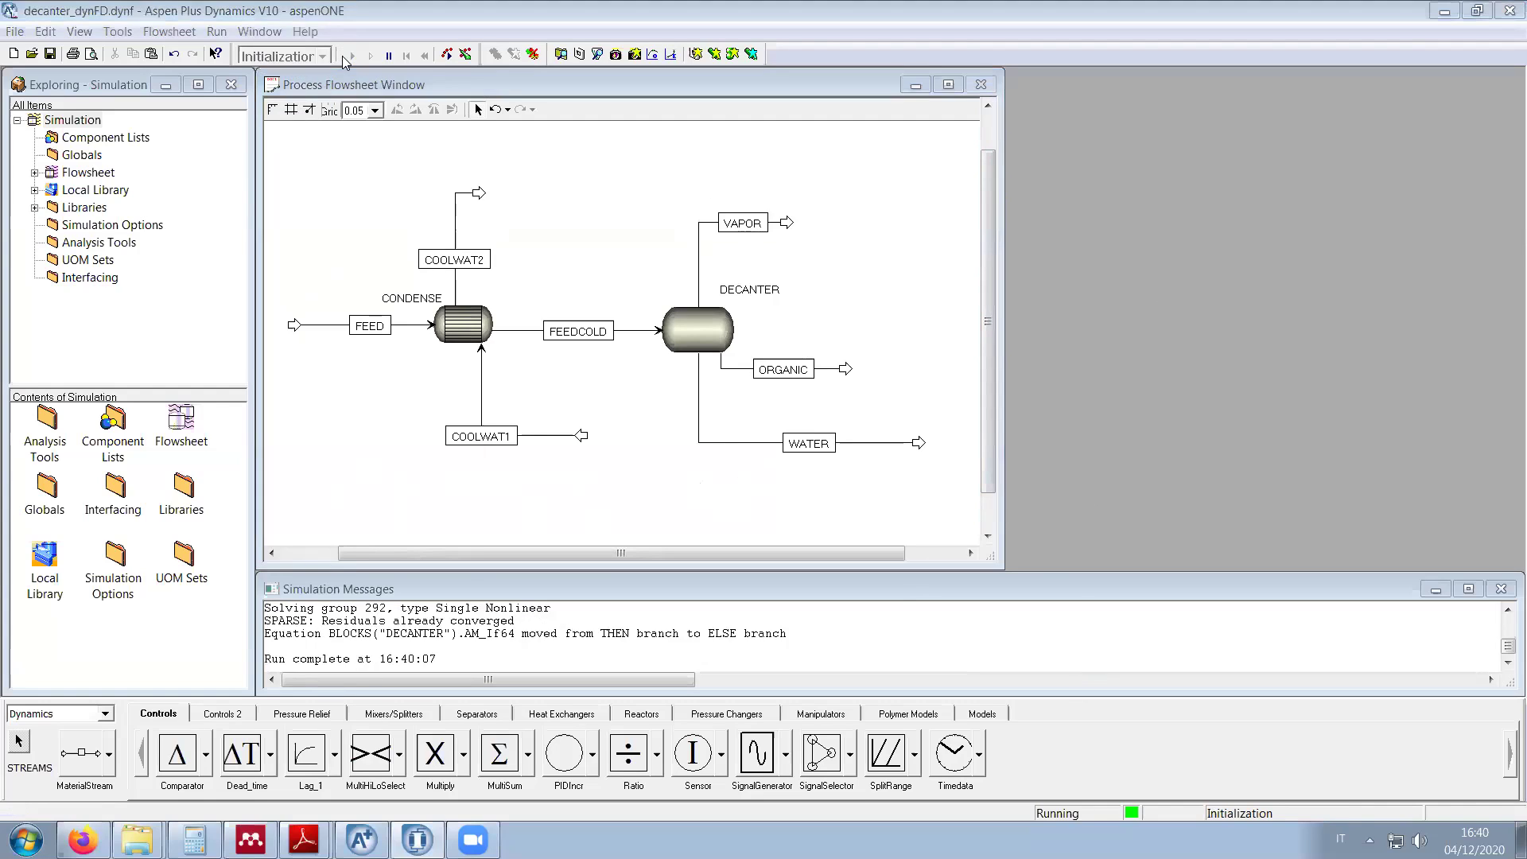
click(827, 469)
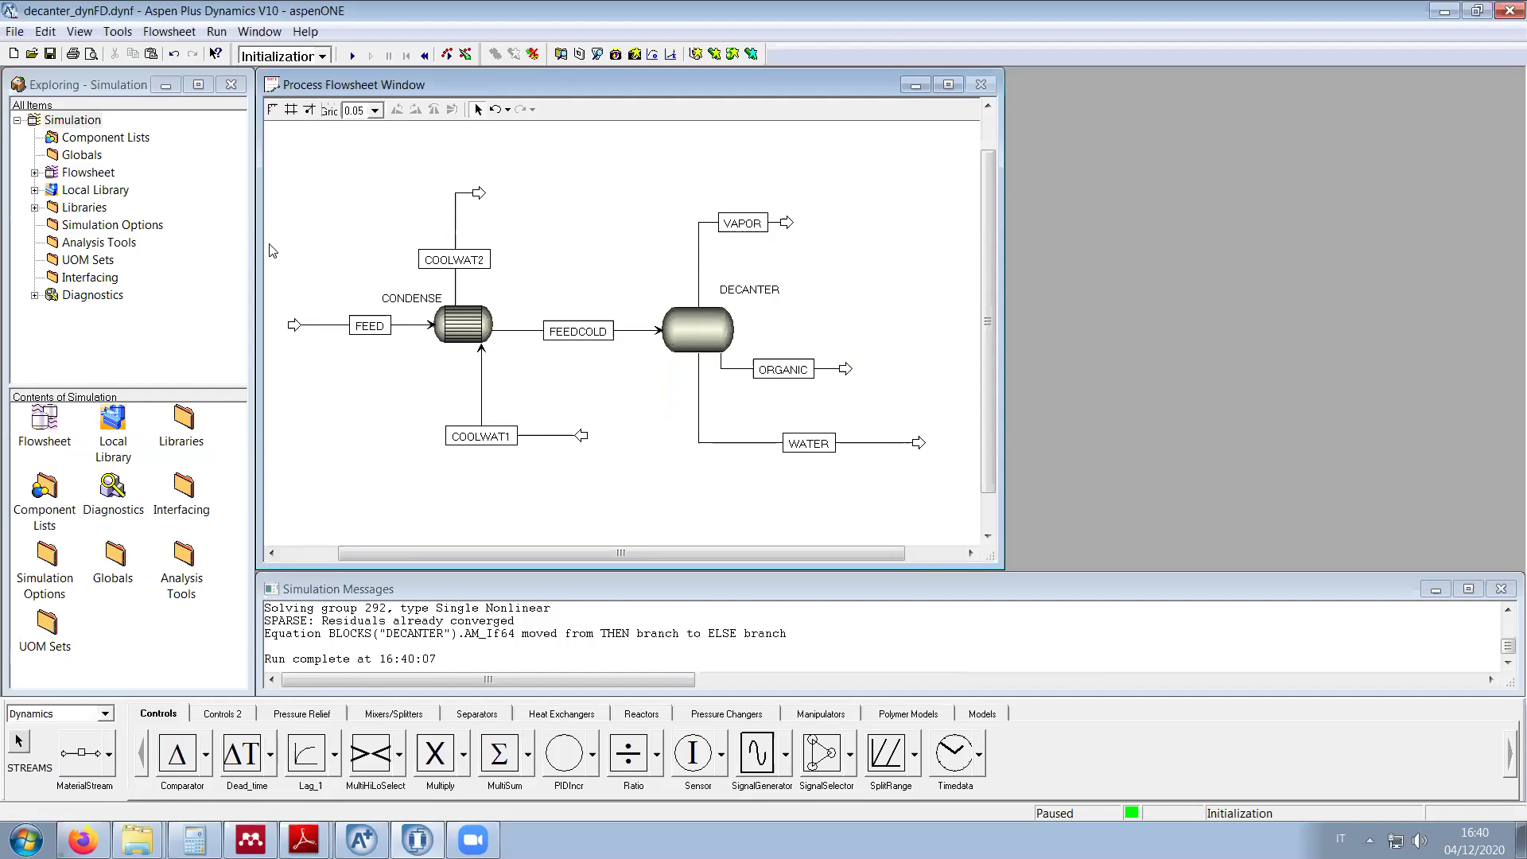
Step: Change the run mode to Dynamic, run the simulation and pause it at 0,98 hours
click(322, 56)
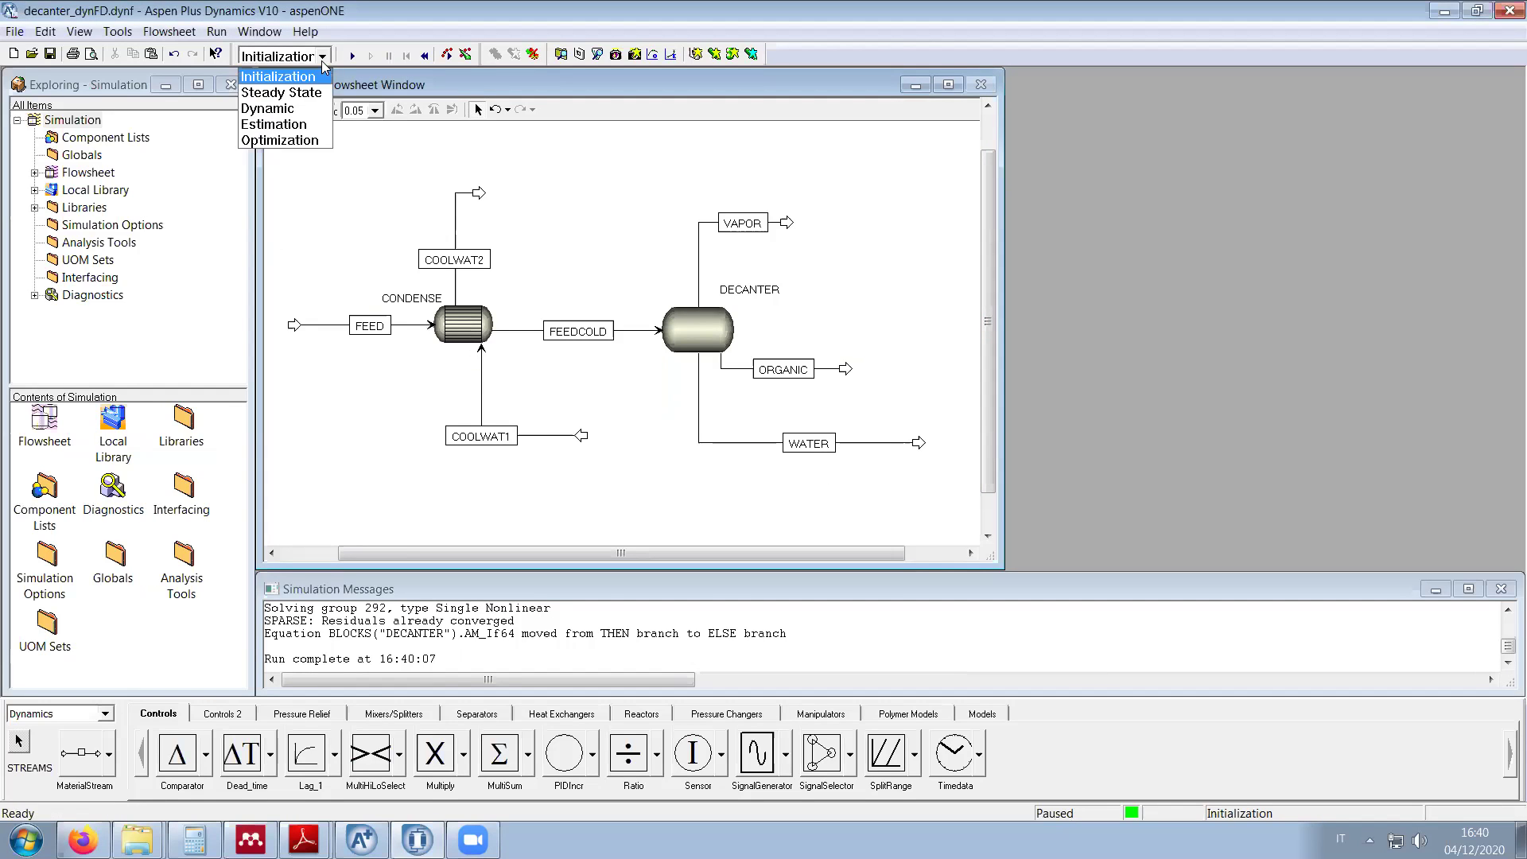
click(290, 105)
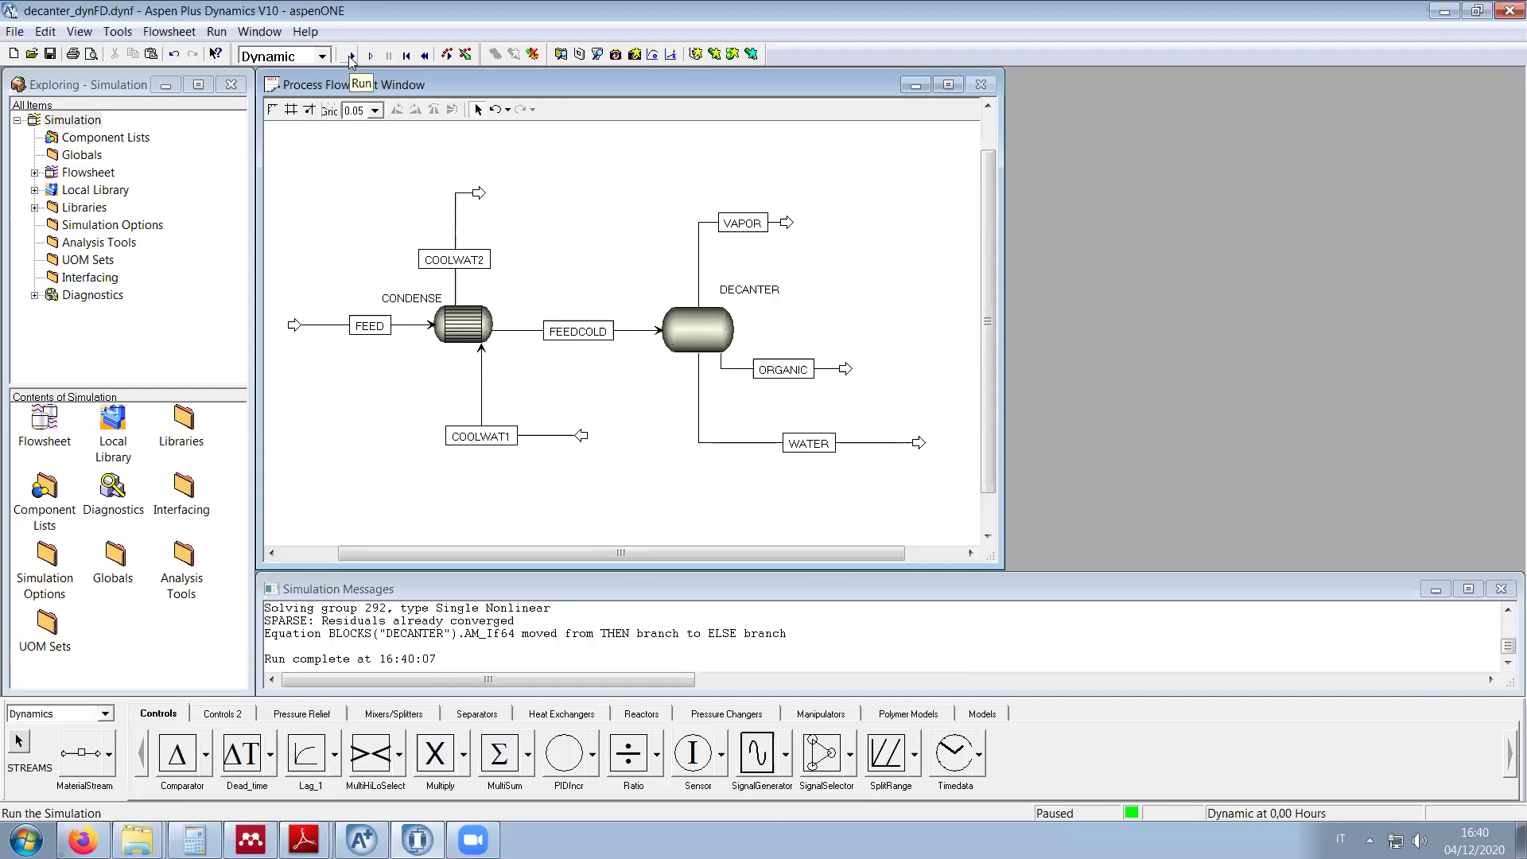
click(351, 57)
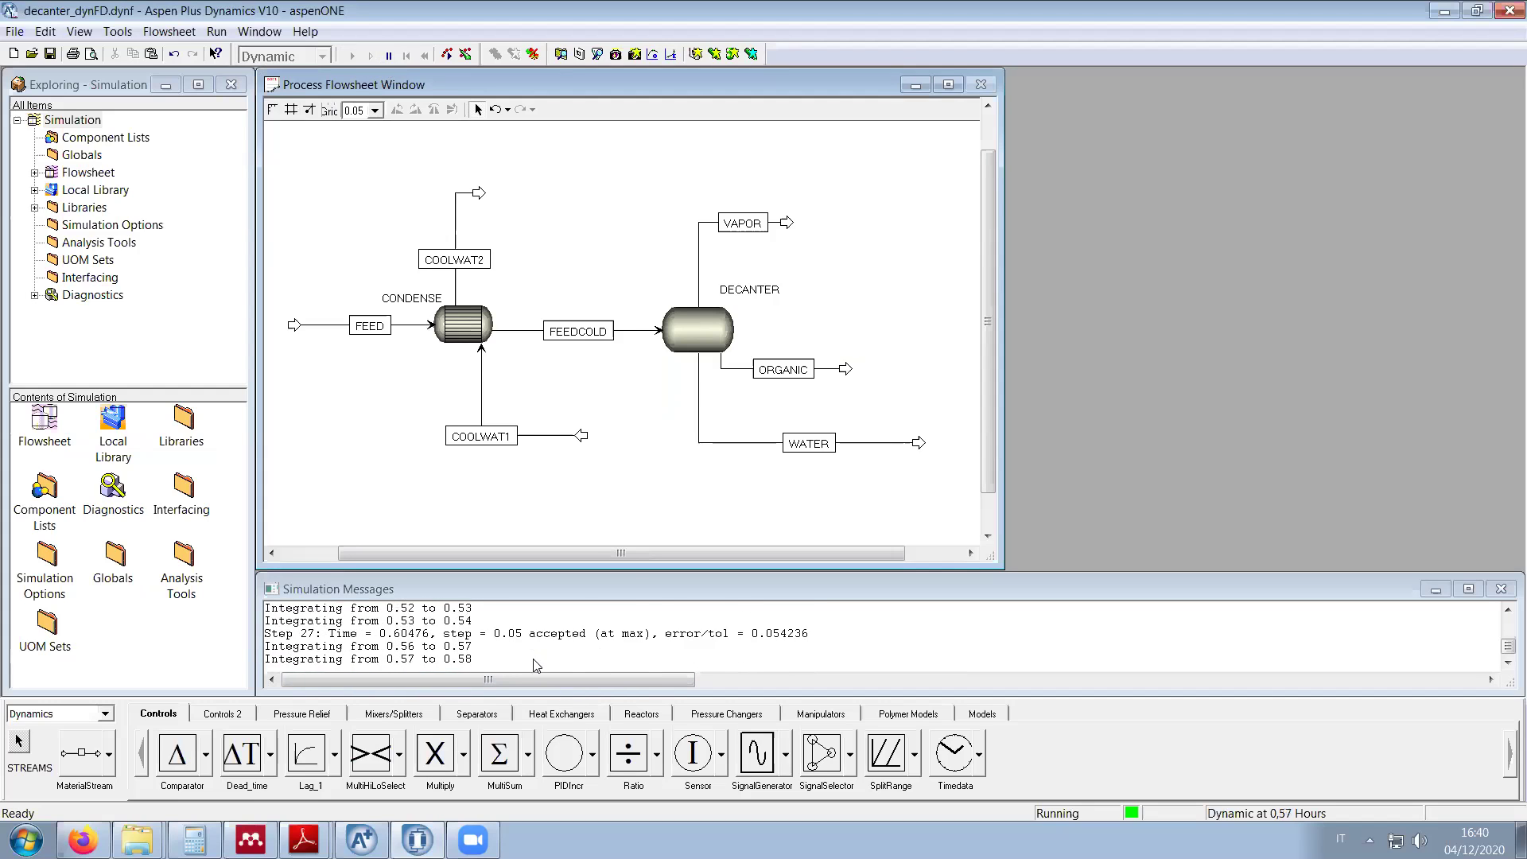
click(389, 55)
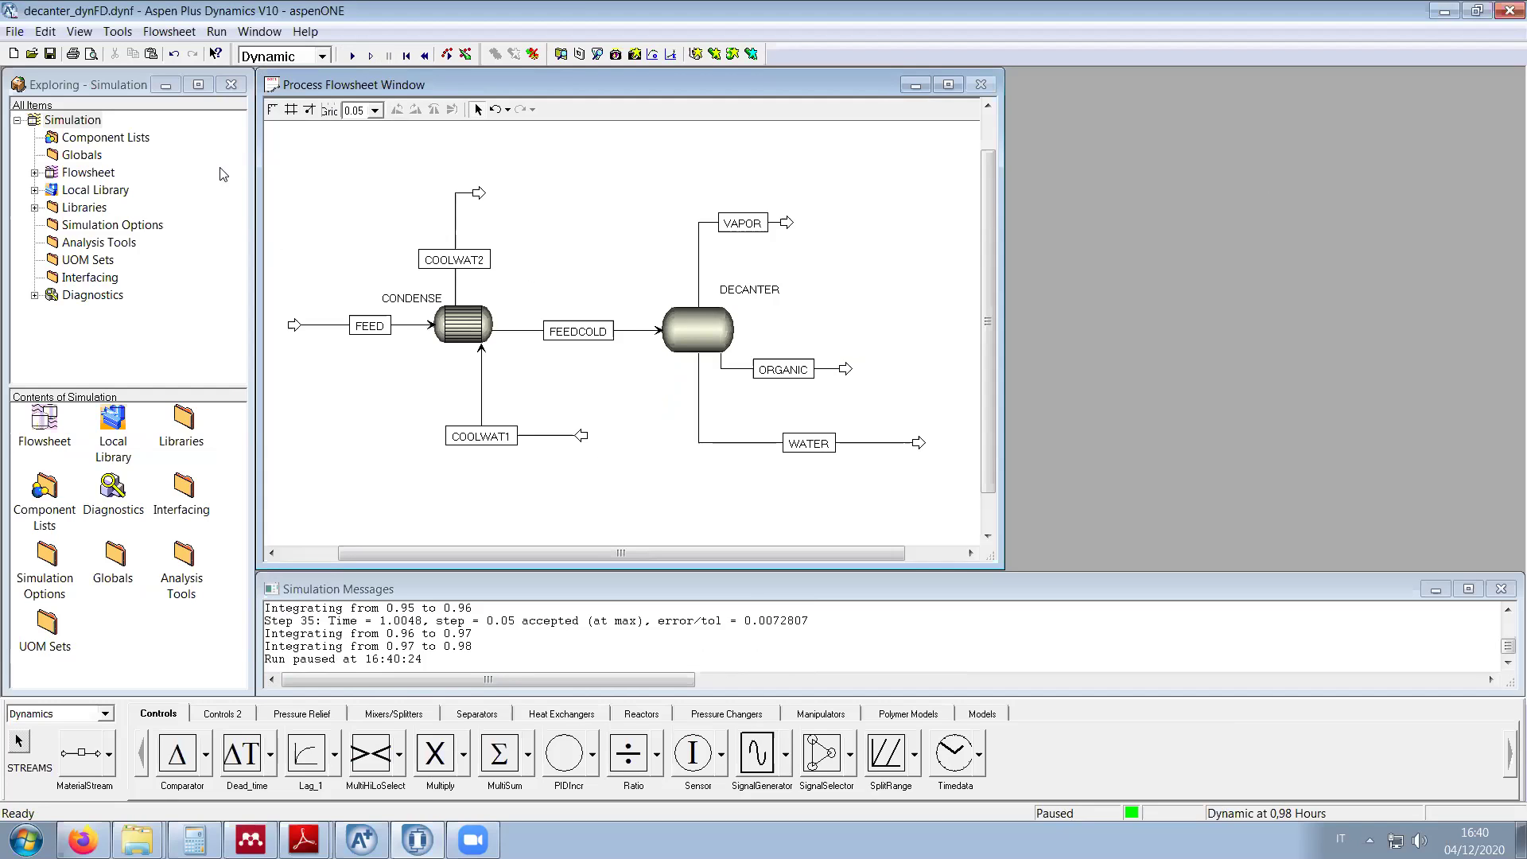
Step: Create a new plot form named Flows, place it beside the flowsheet and enlarge it slightly
click(118, 32)
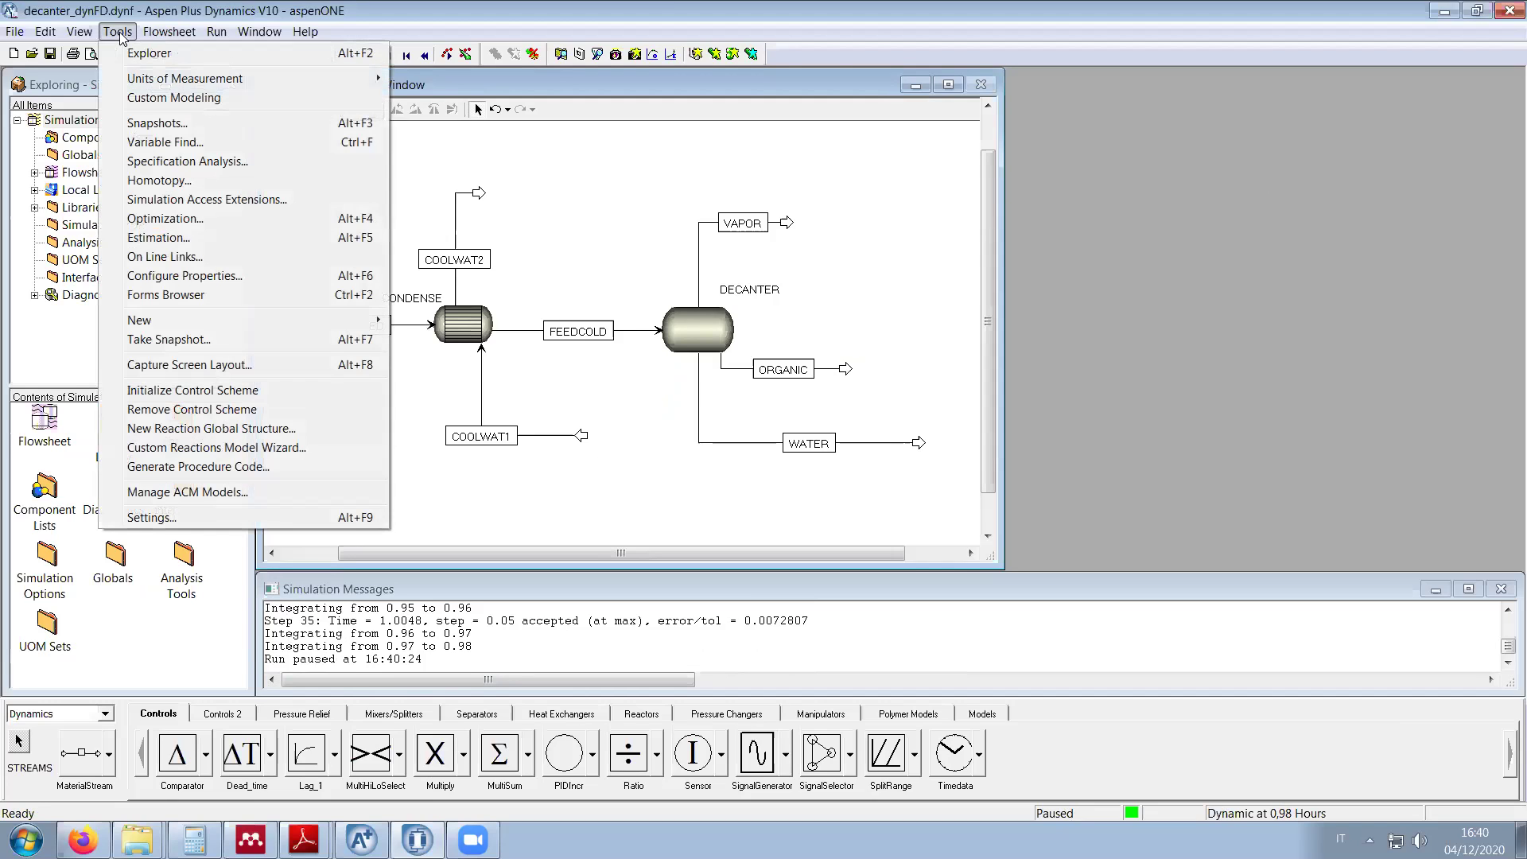
mouse_move(237, 320)
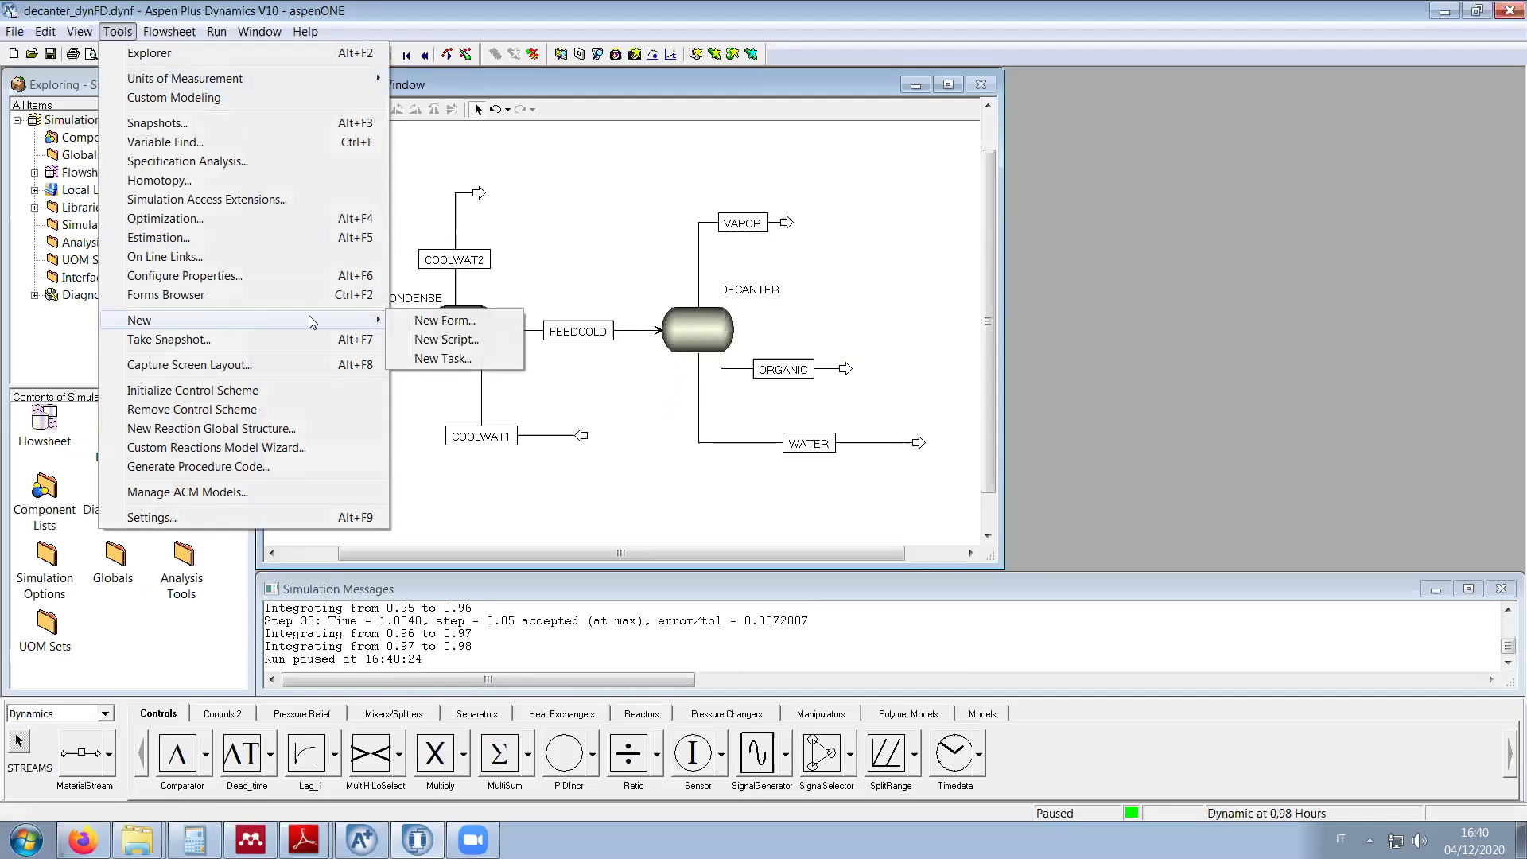
click(434, 321)
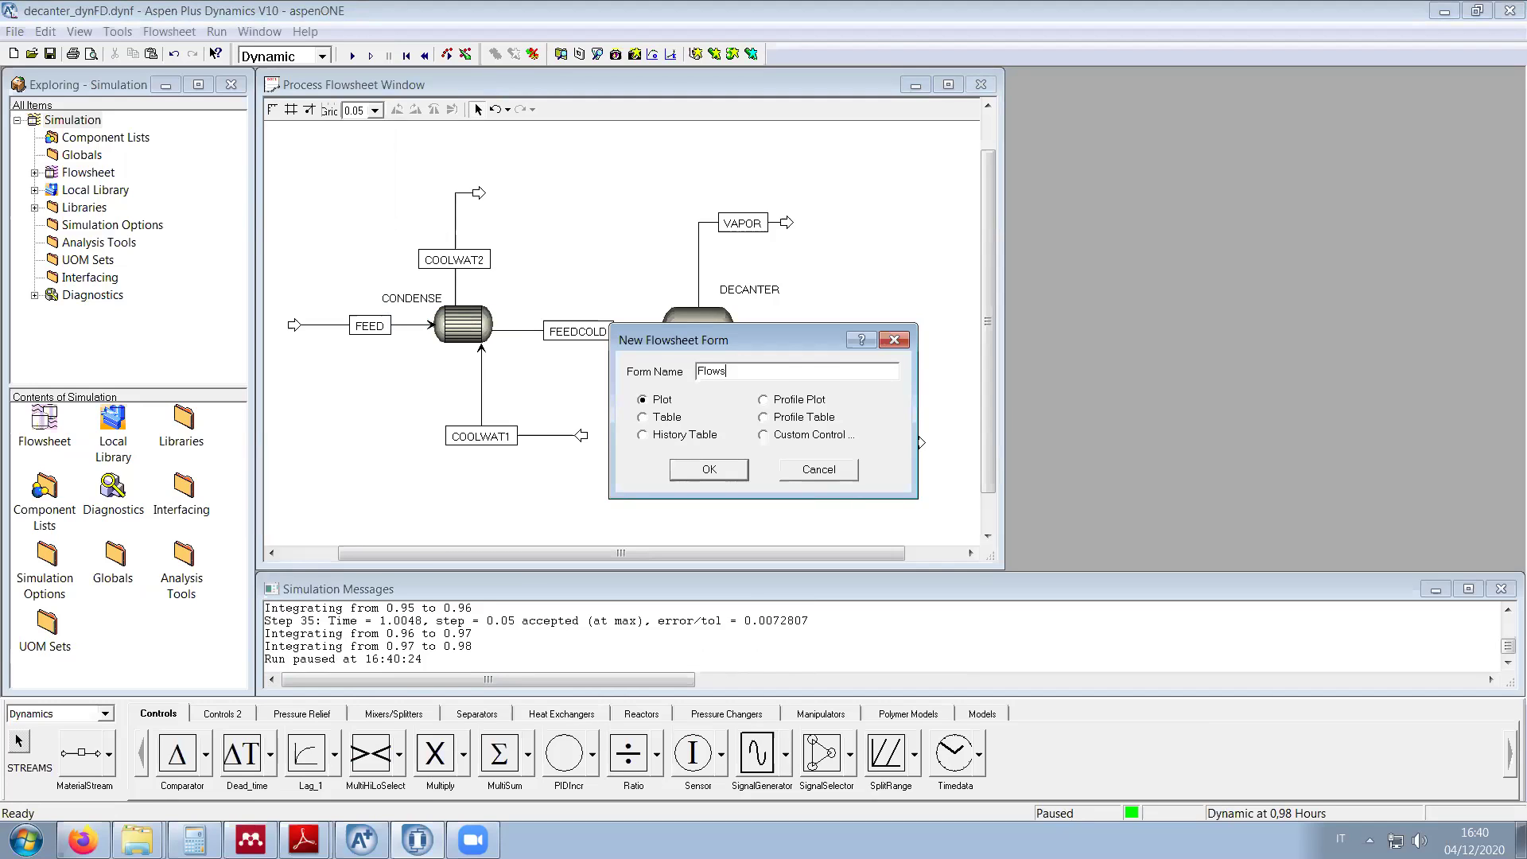
text(Flows)
key(Return)
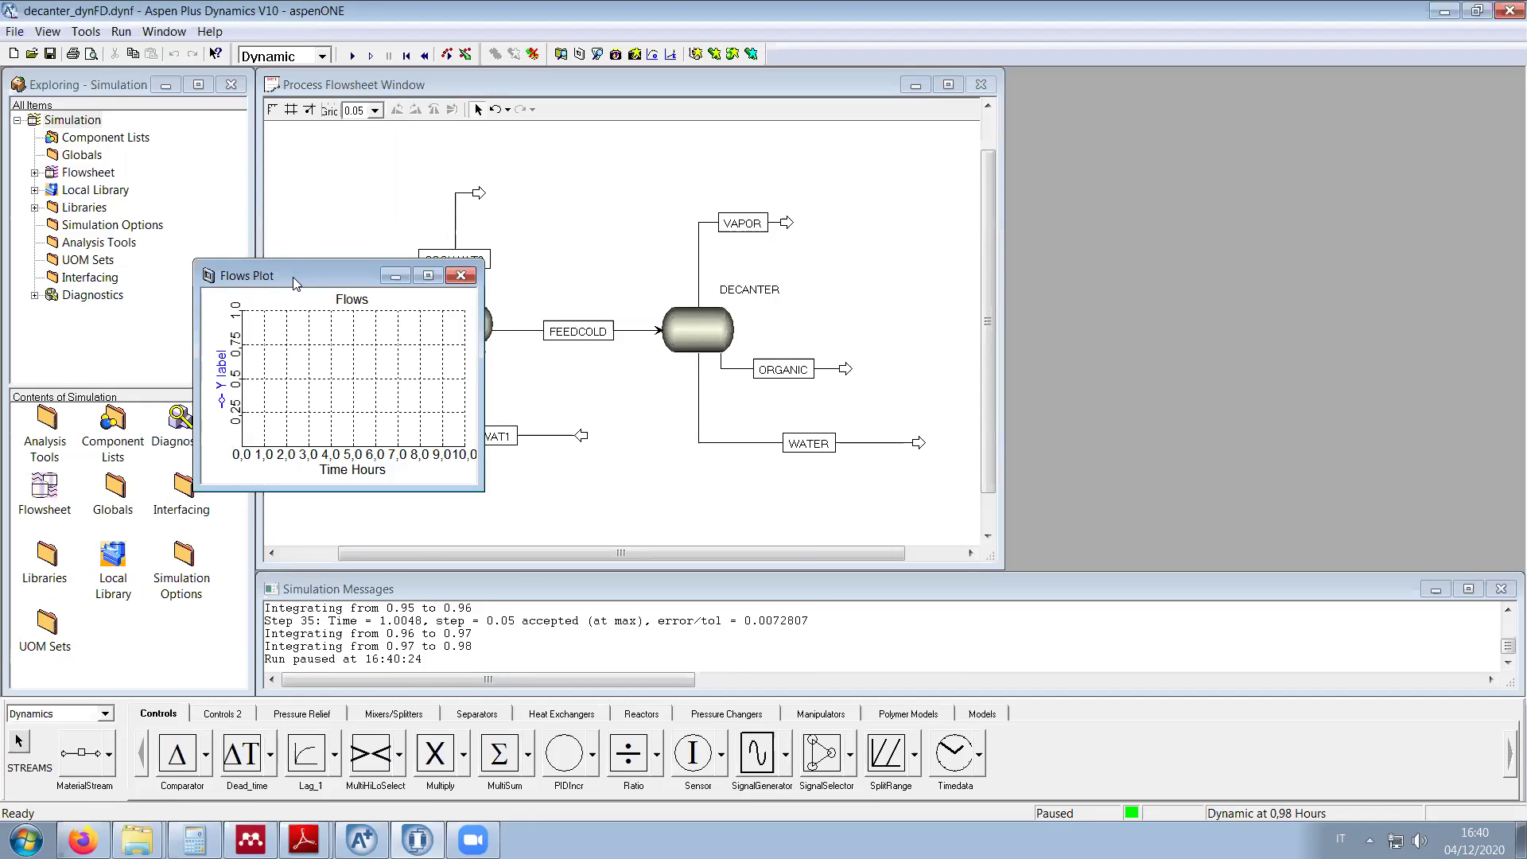
drag(293, 277, 1106, 86)
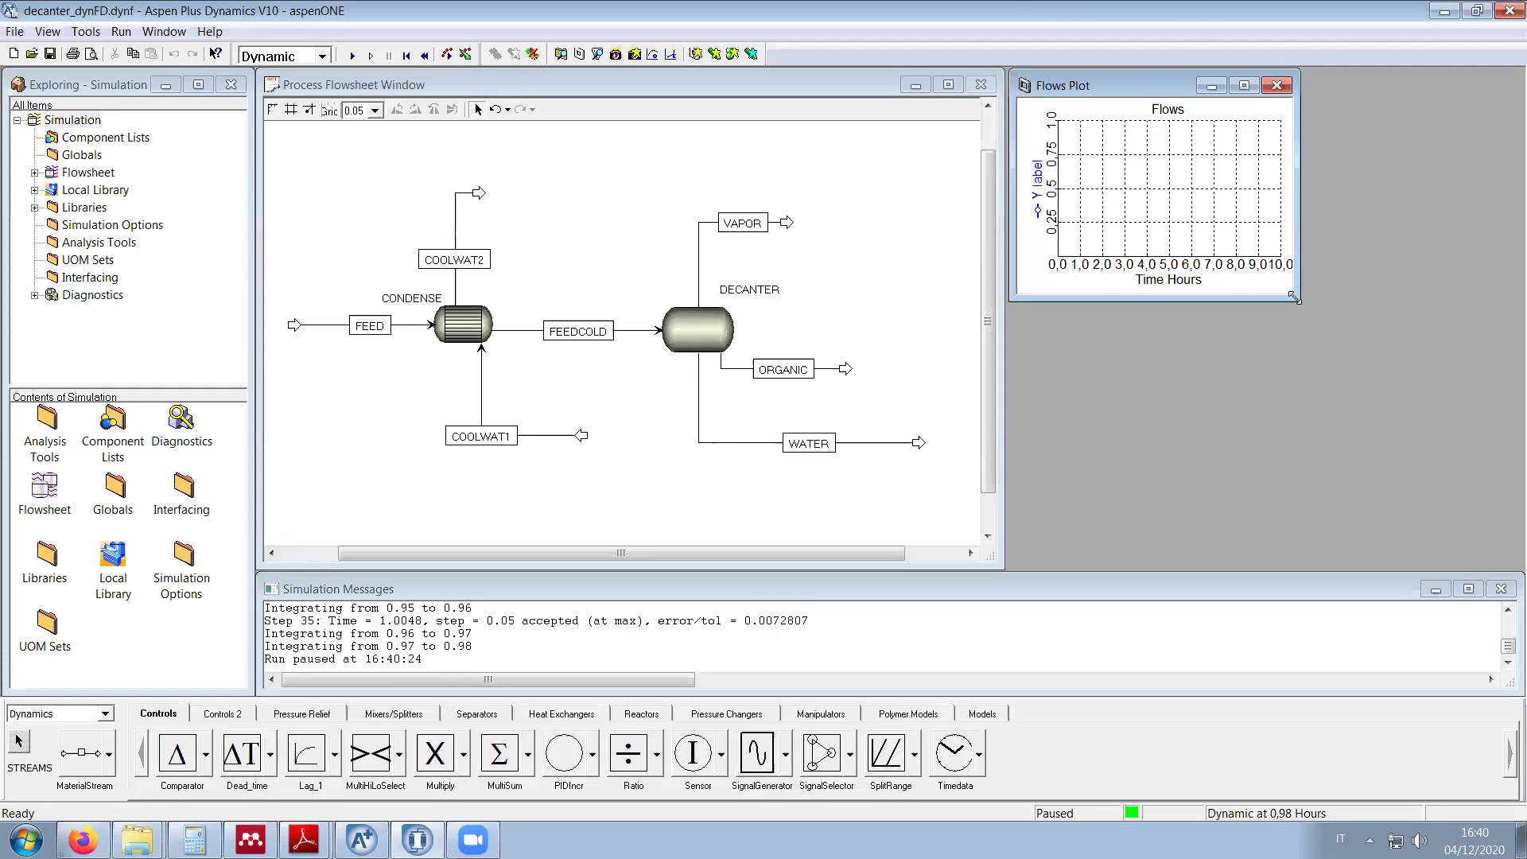
drag(1293, 297, 1322, 328)
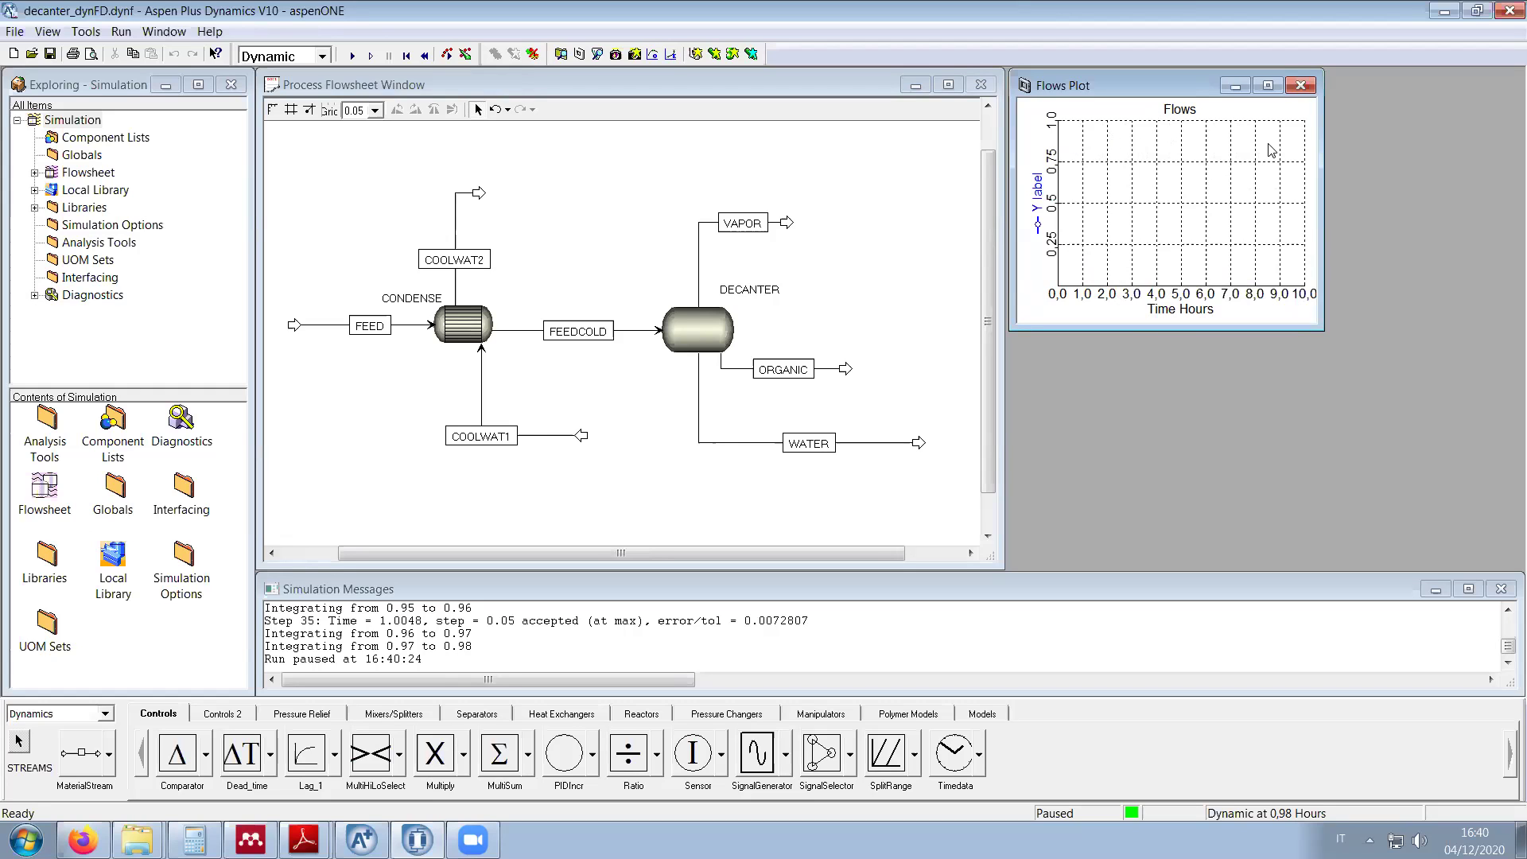
Step: Add the total mole flow F of the VAPOR, ORGANIC and WATER streams to the Flows plot
double_click(708, 229)
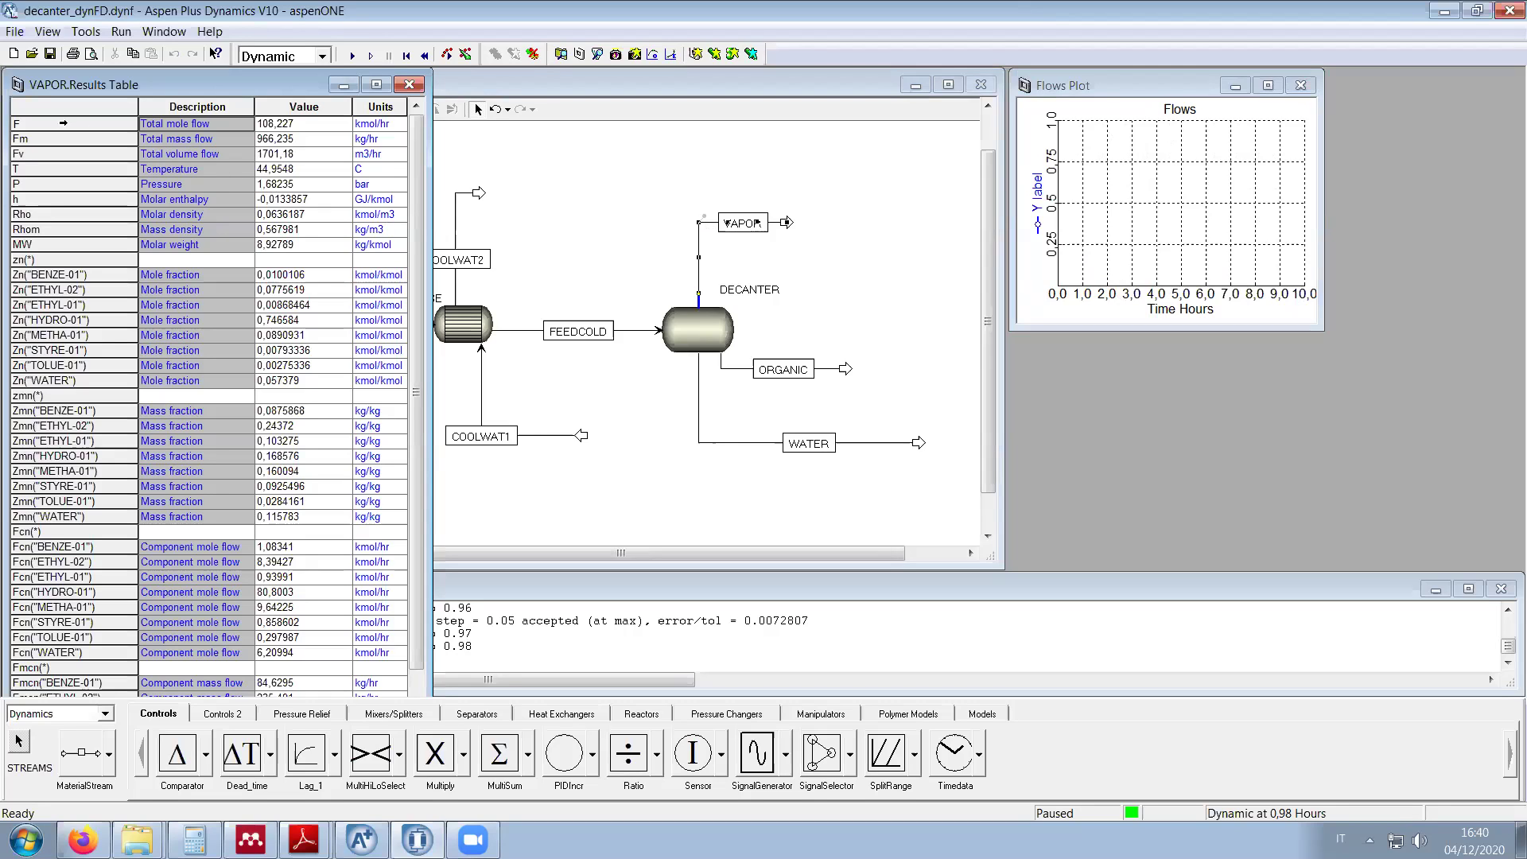
click(40, 126)
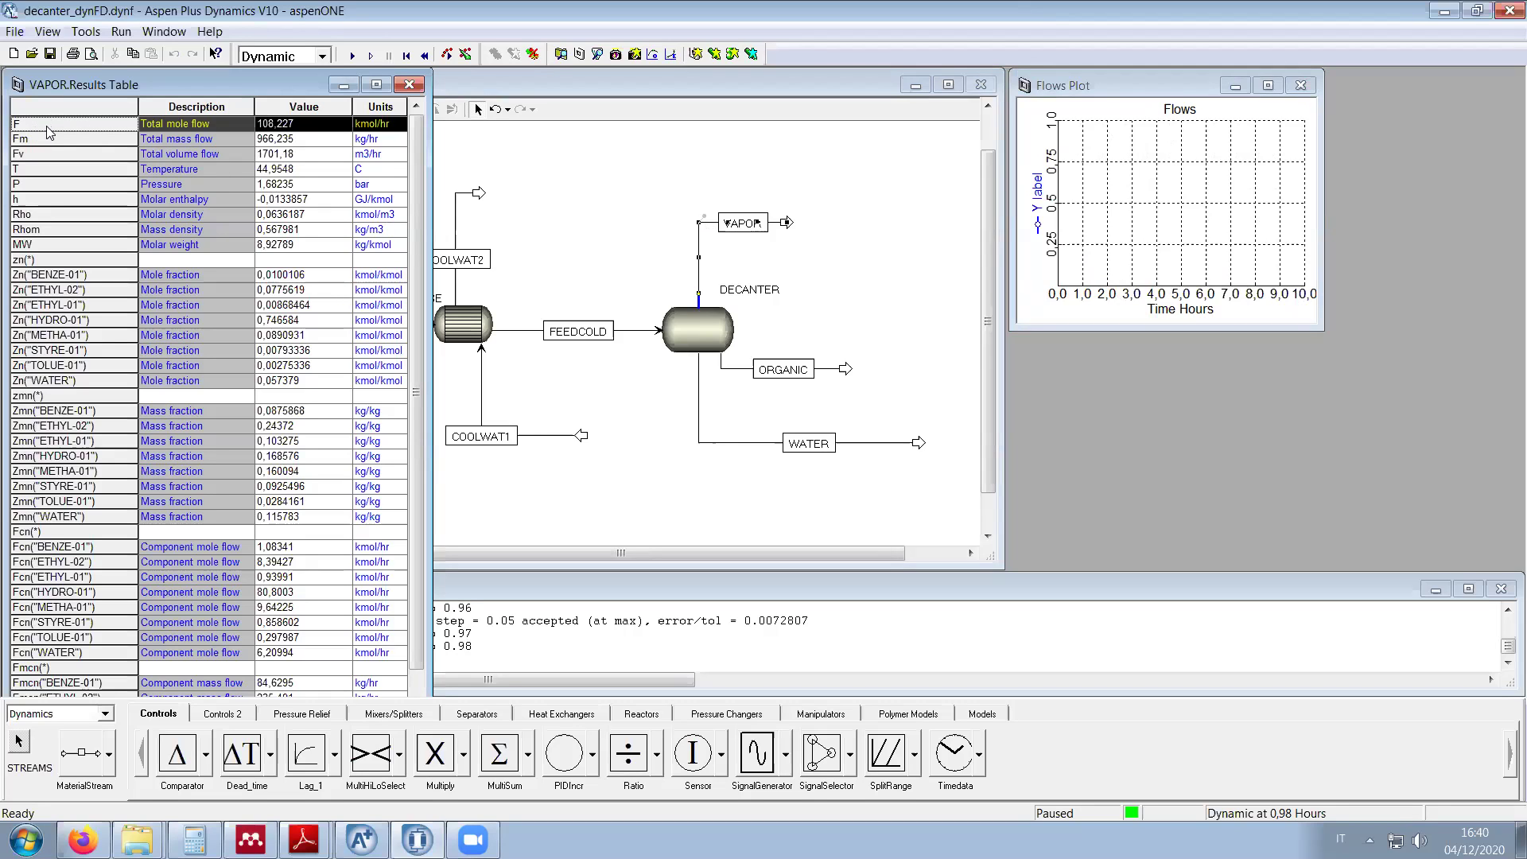
drag(72, 131, 1056, 192)
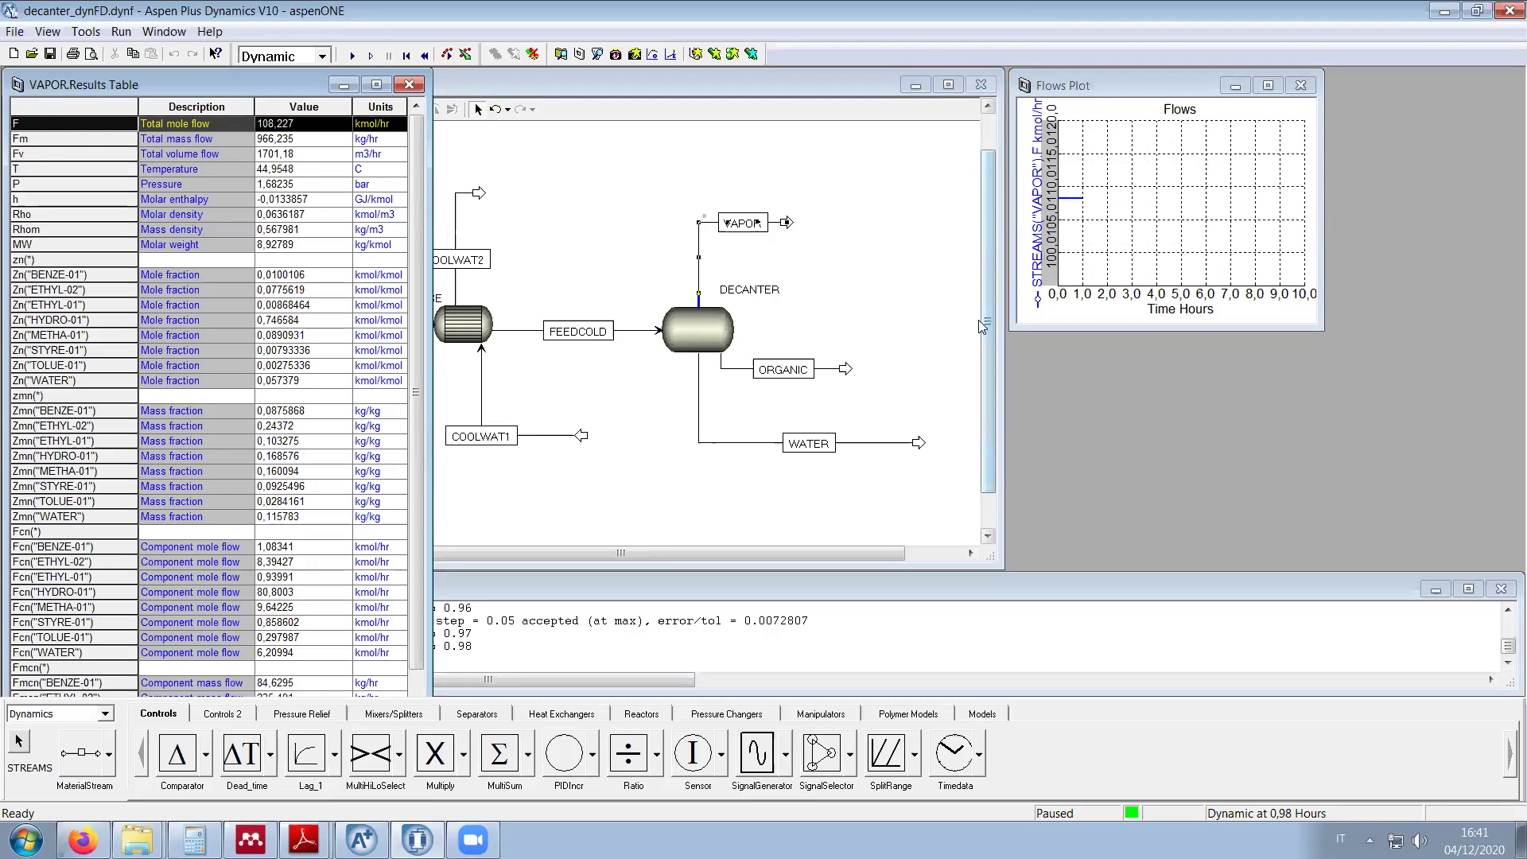
click(409, 84)
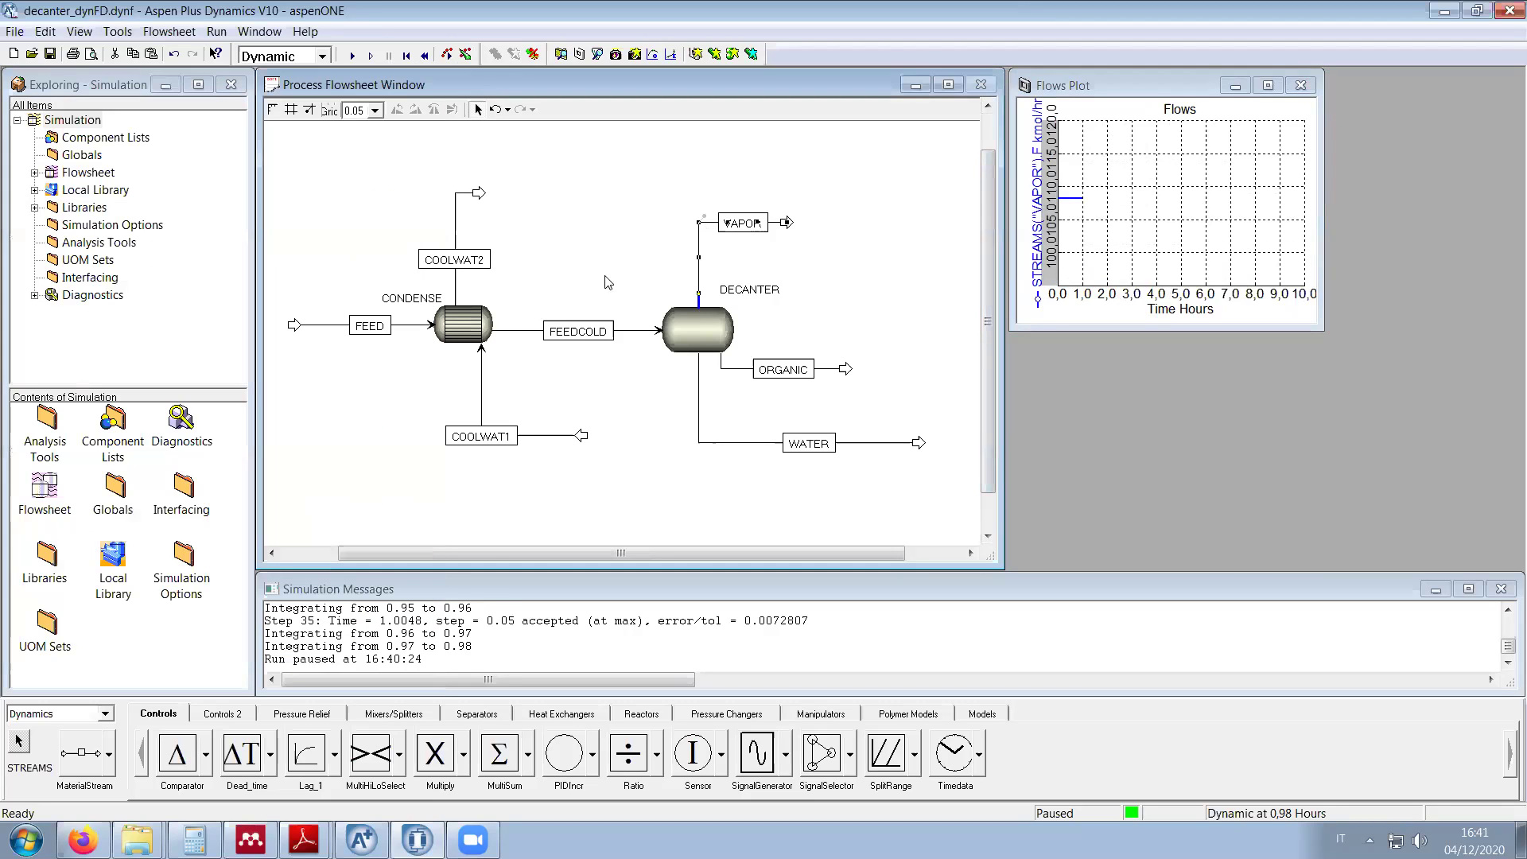
double_click(829, 370)
mouse_move(47, 147)
mouse_down()
mouse_move(692, 215)
mouse_move(1051, 231)
mouse_up()
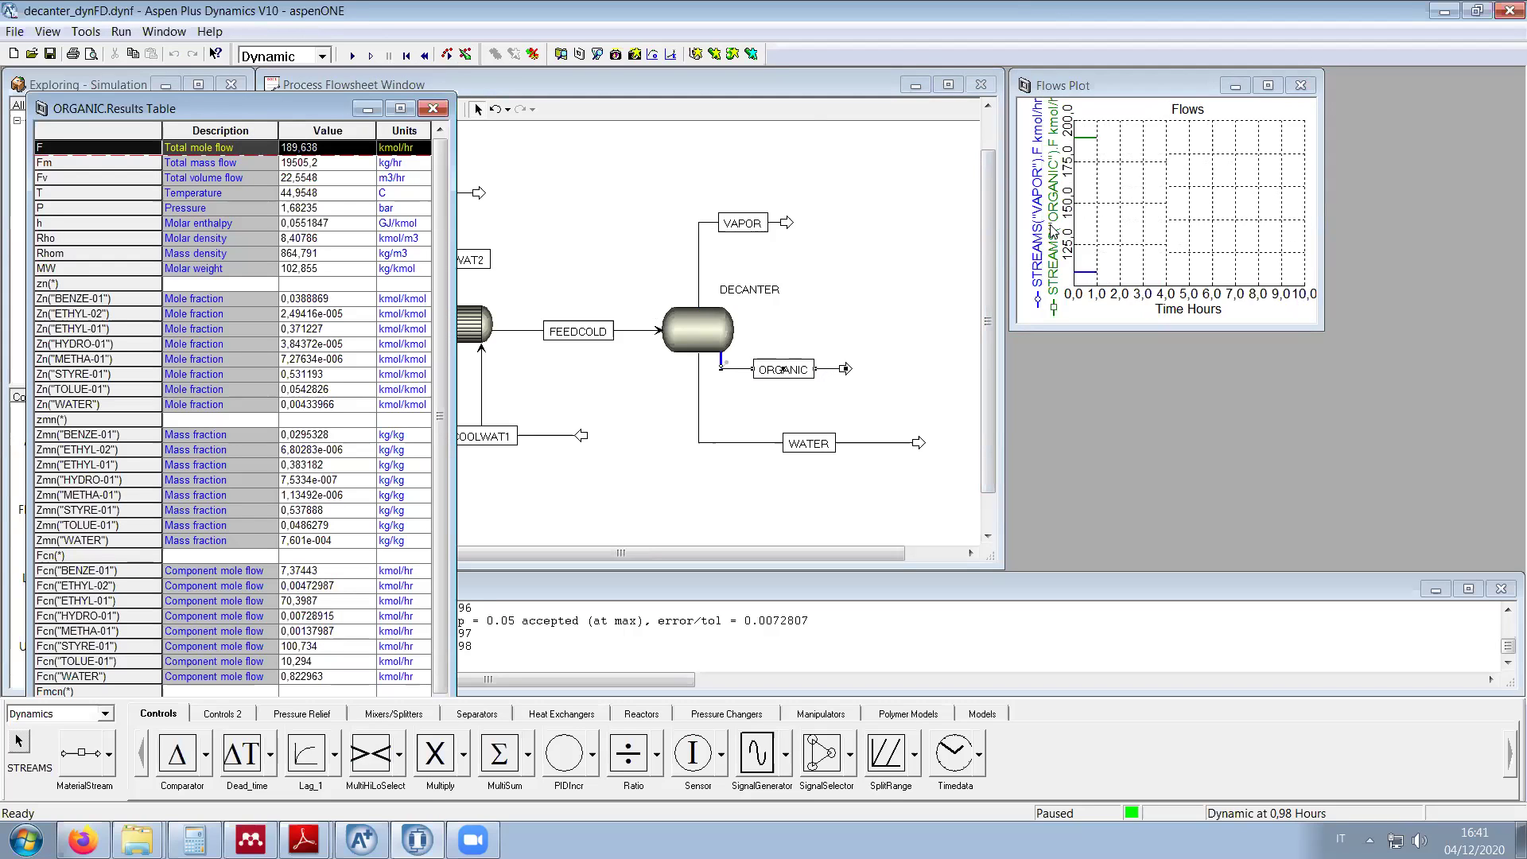
click(433, 110)
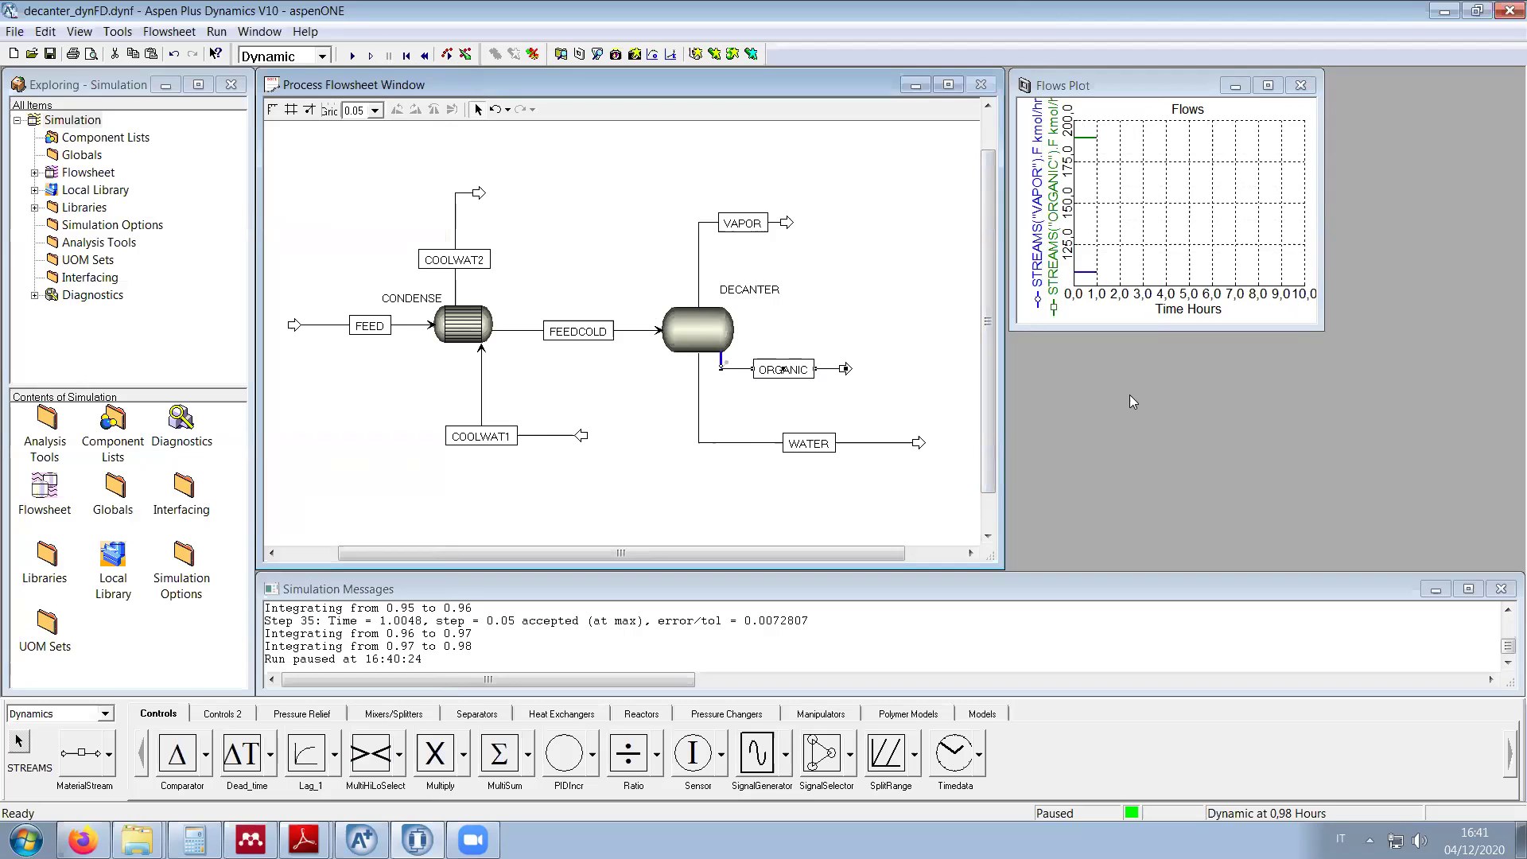
double_click(750, 444)
mouse_move(65, 169)
mouse_down()
mouse_move(1096, 259)
mouse_move(1081, 248)
mouse_up()
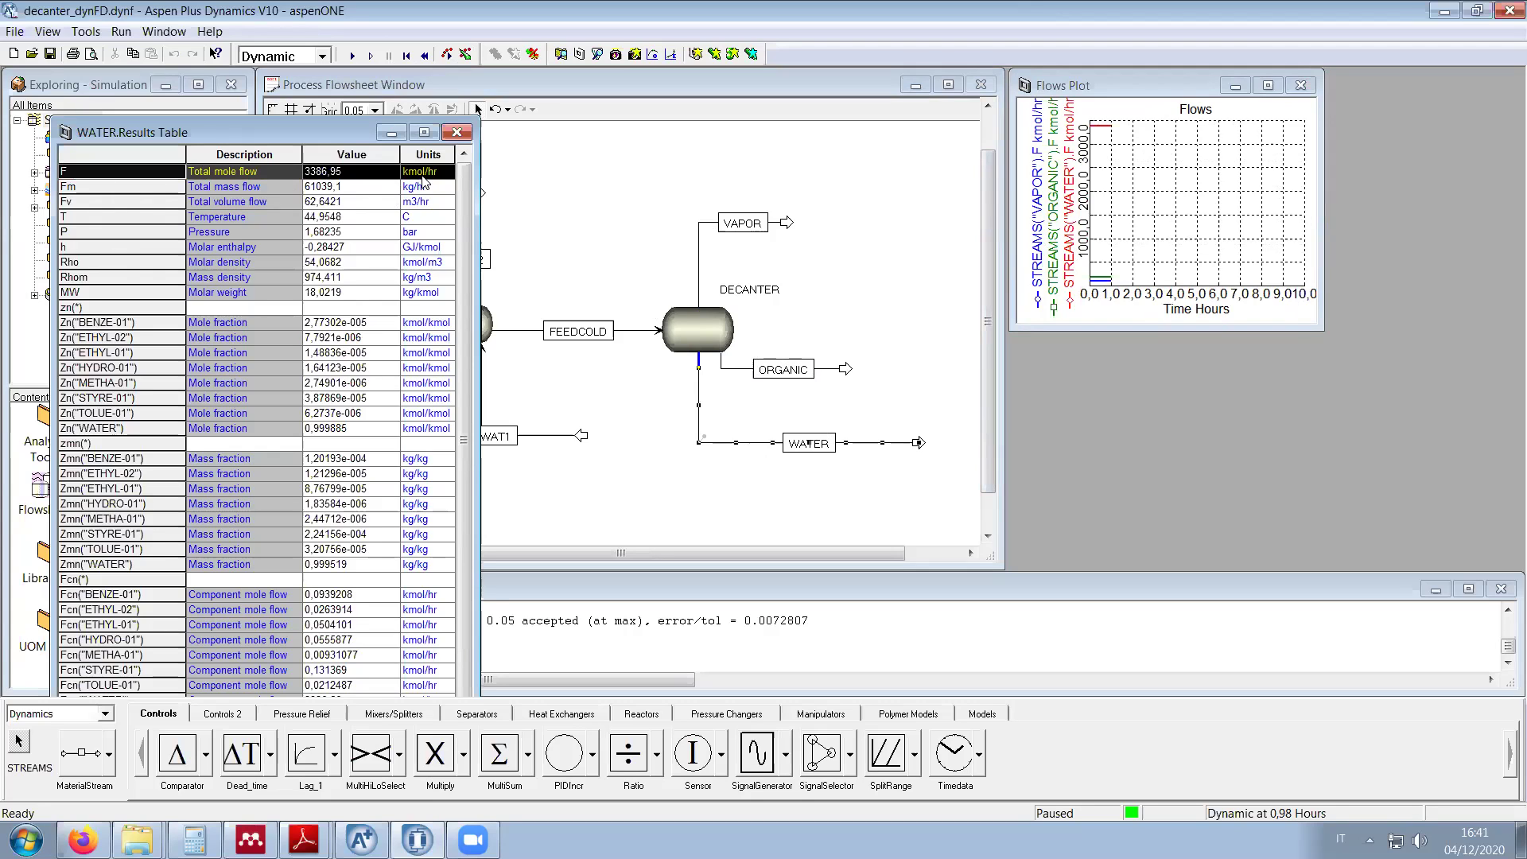
click(456, 132)
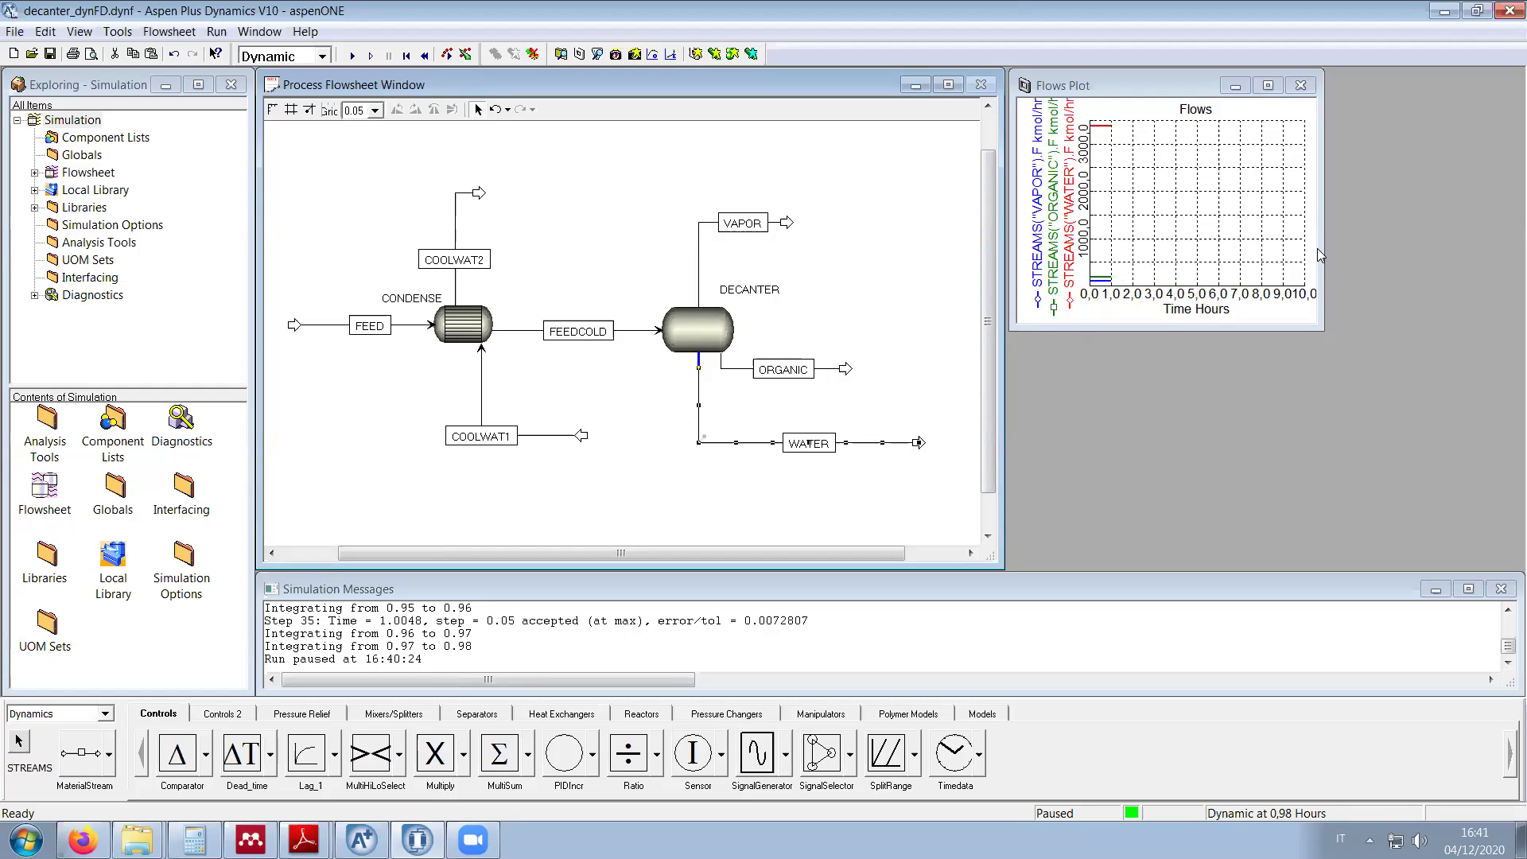
Step: Widen the Flows plot and map the WATER stream's flow to its own axis in the plot properties
drag(1324, 249, 1436, 249)
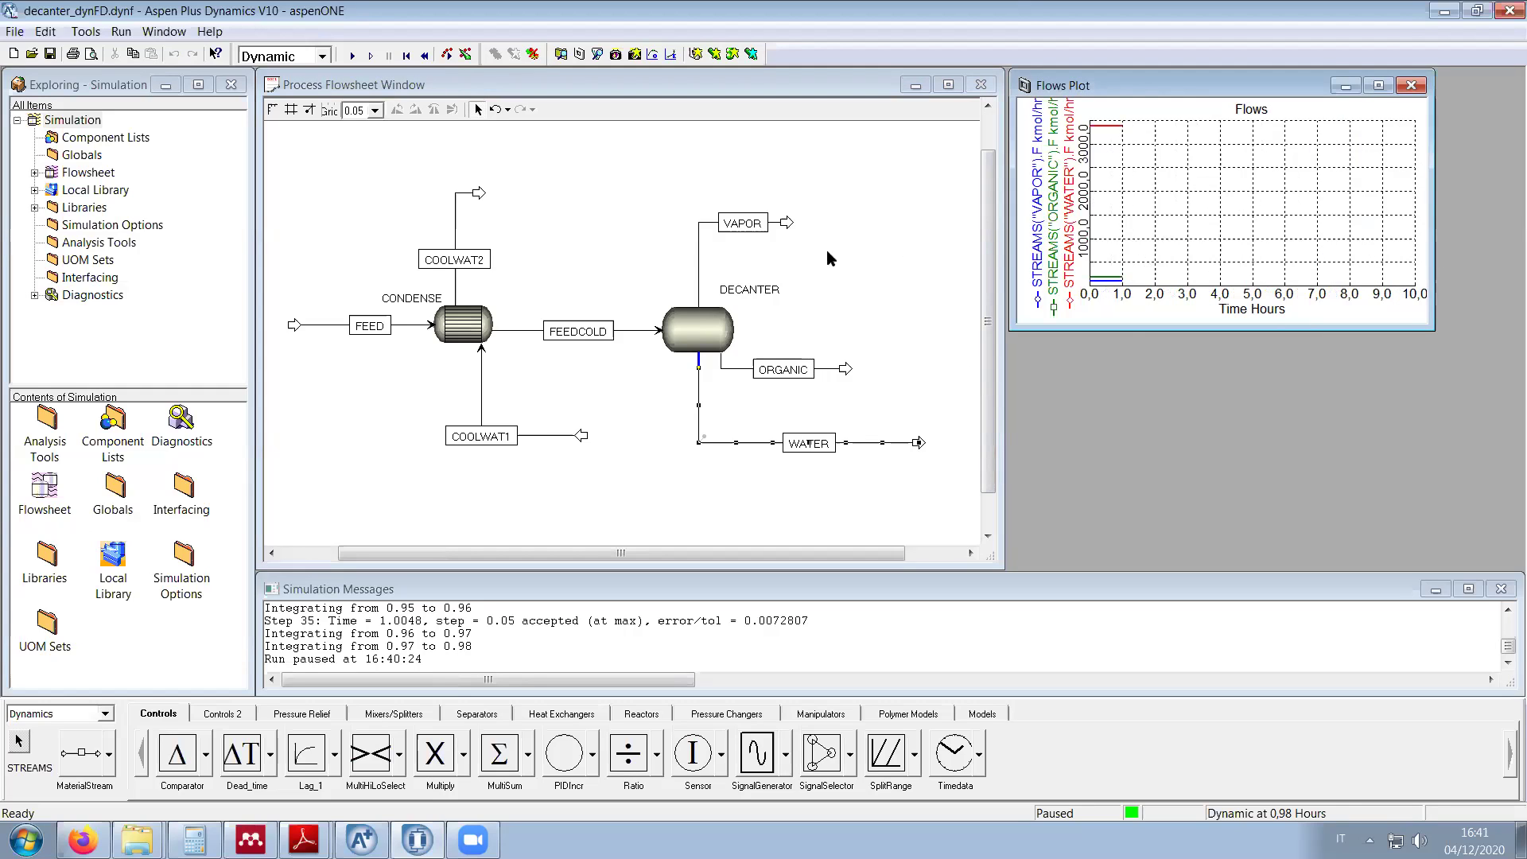
click(1118, 232)
right_click(1179, 205)
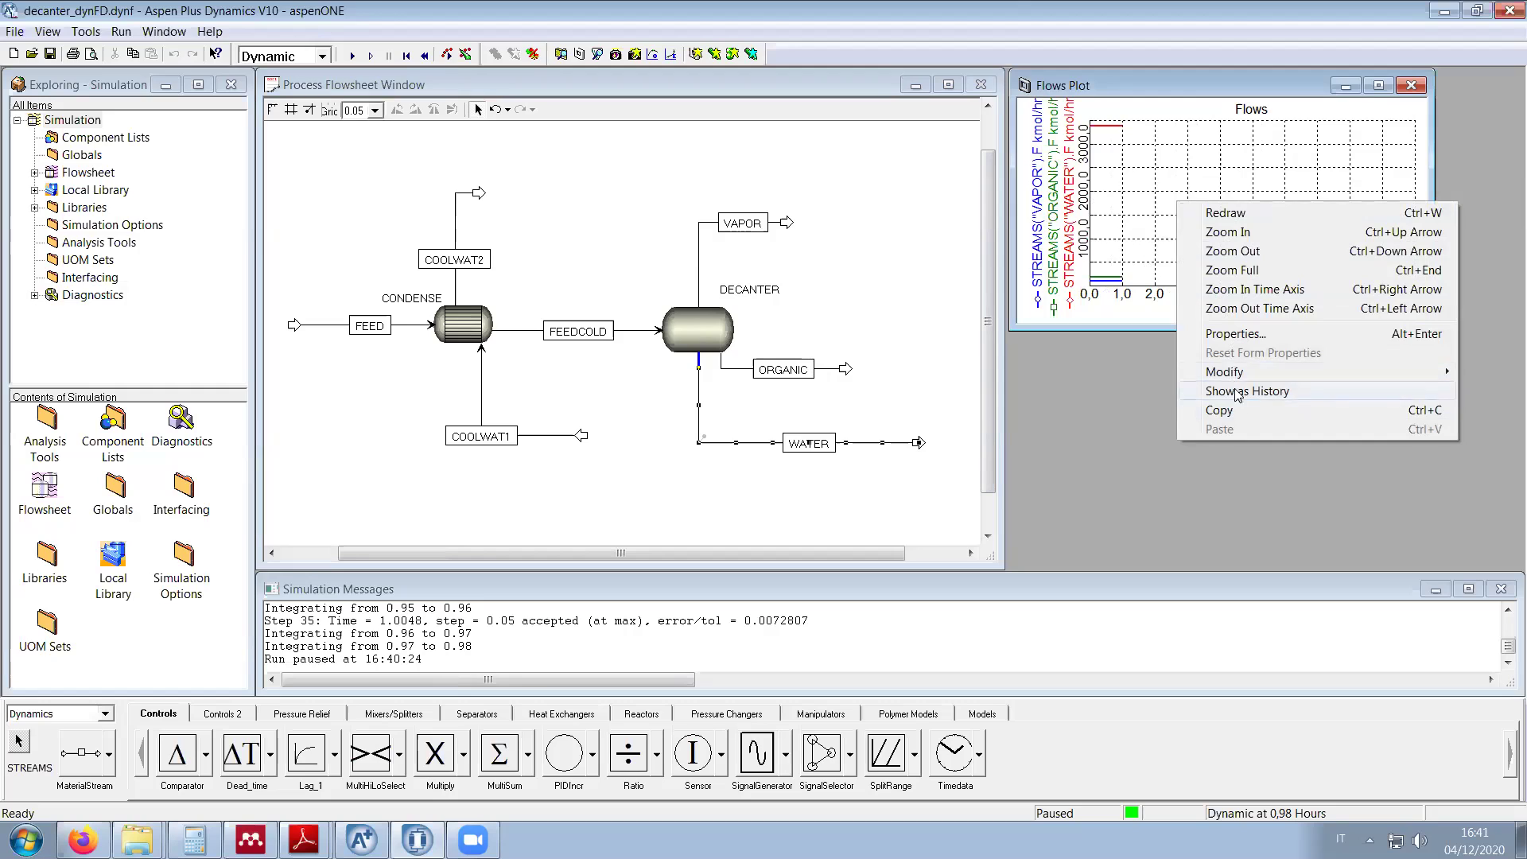
click(1231, 340)
click(97, 54)
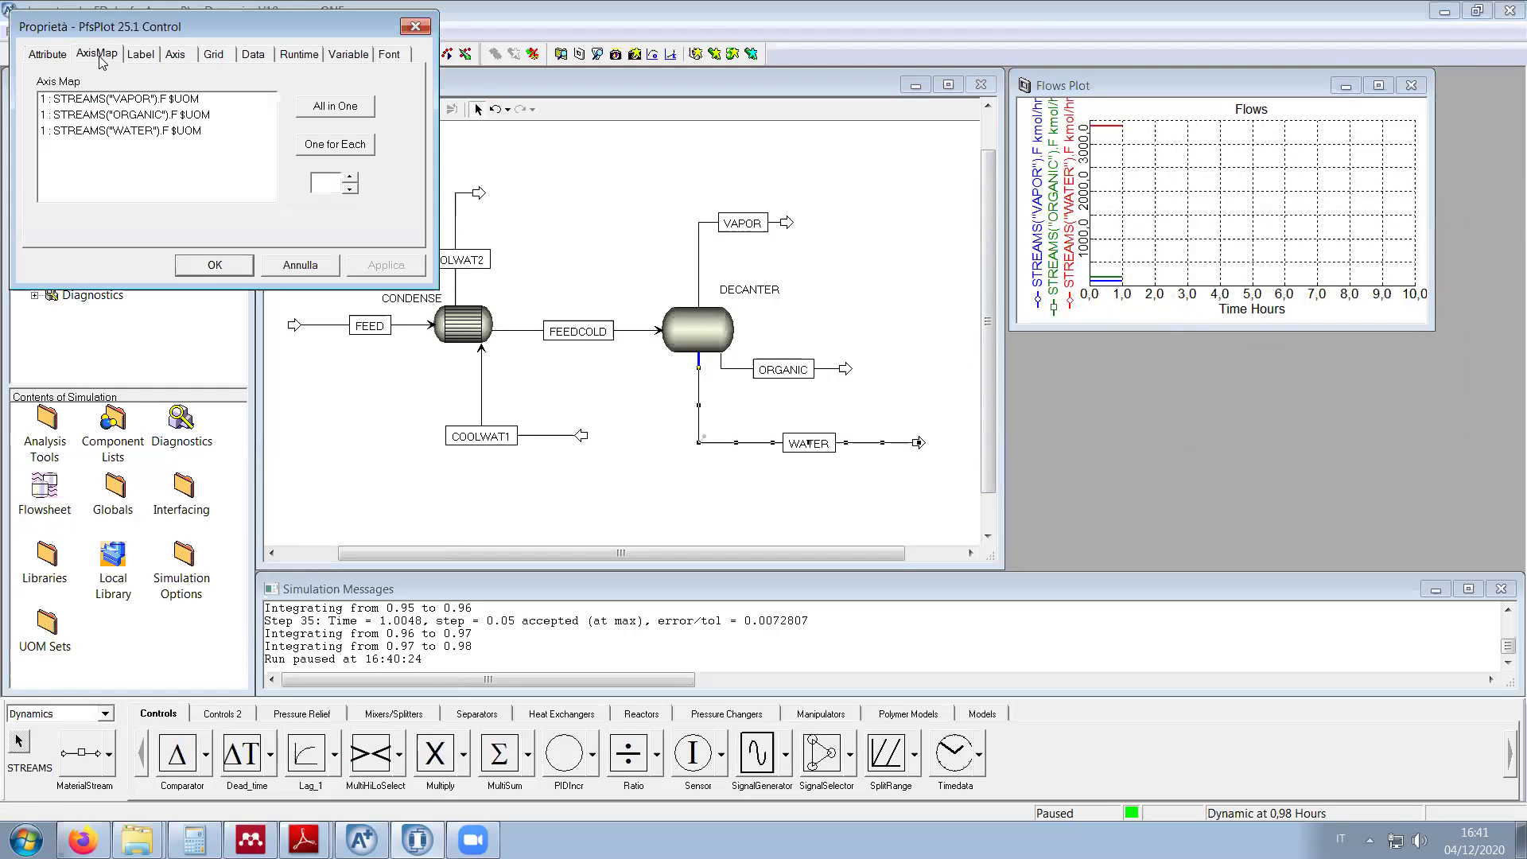
click(132, 131)
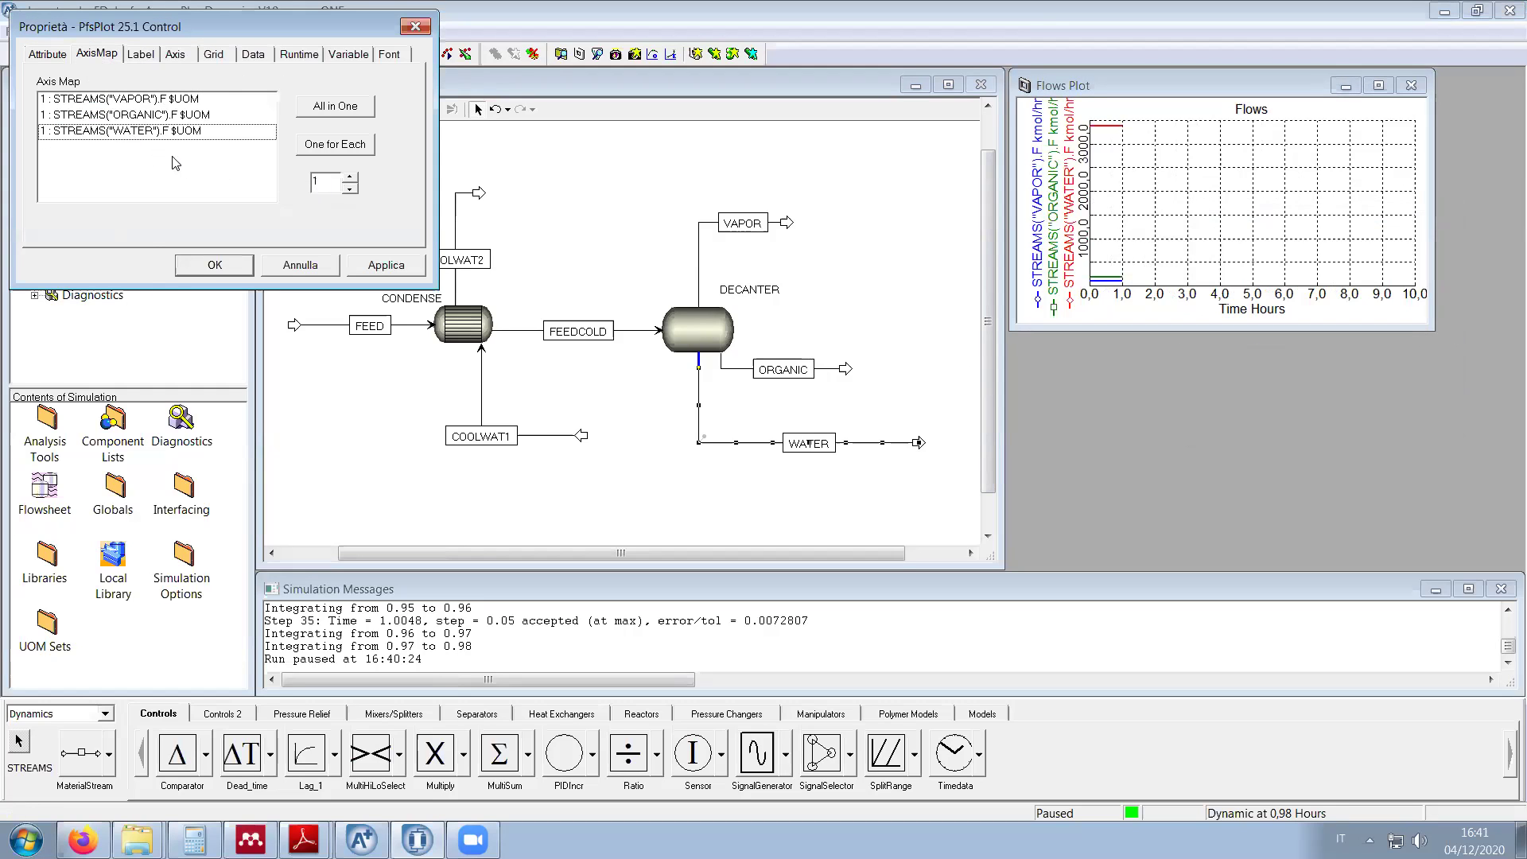
click(350, 176)
click(214, 265)
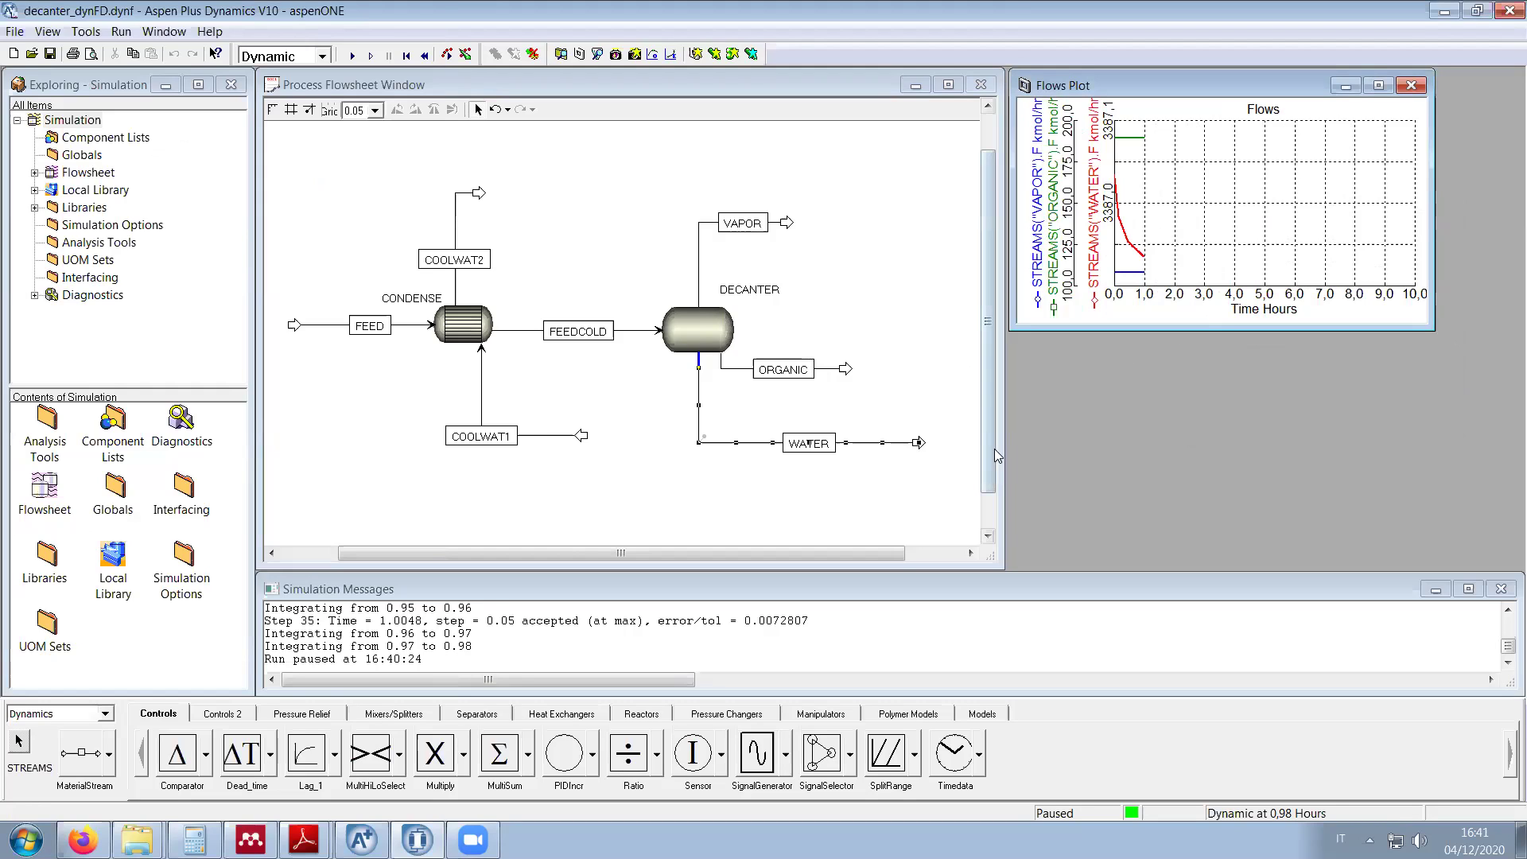
Step: Narrow the Process Flowsheet window and fit a narrower, slightly taller Flows plot directly beside it
drag(996, 448, 896, 448)
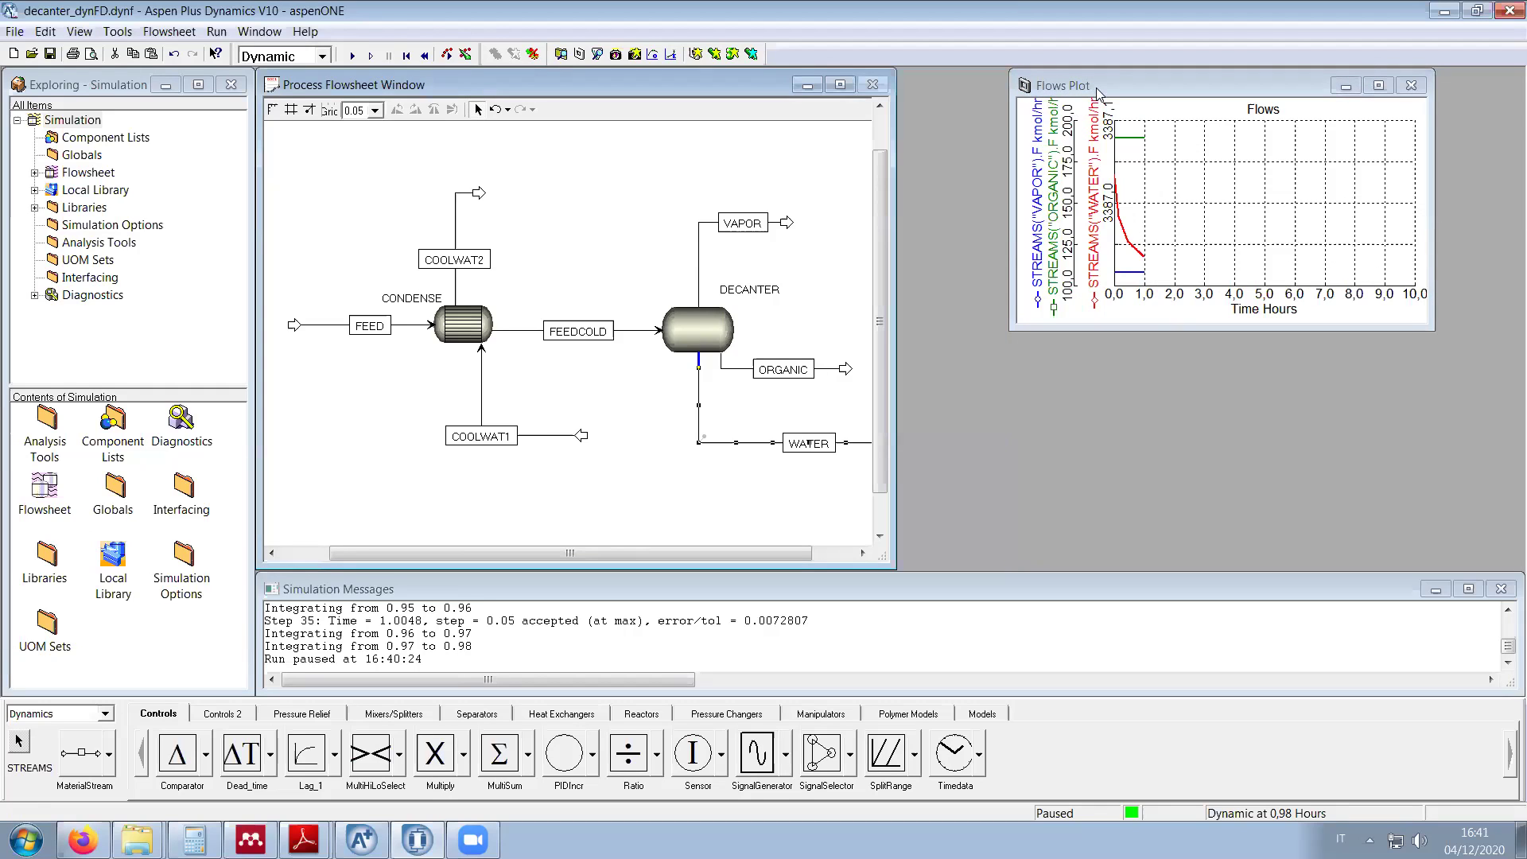
drag(1101, 90, 990, 89)
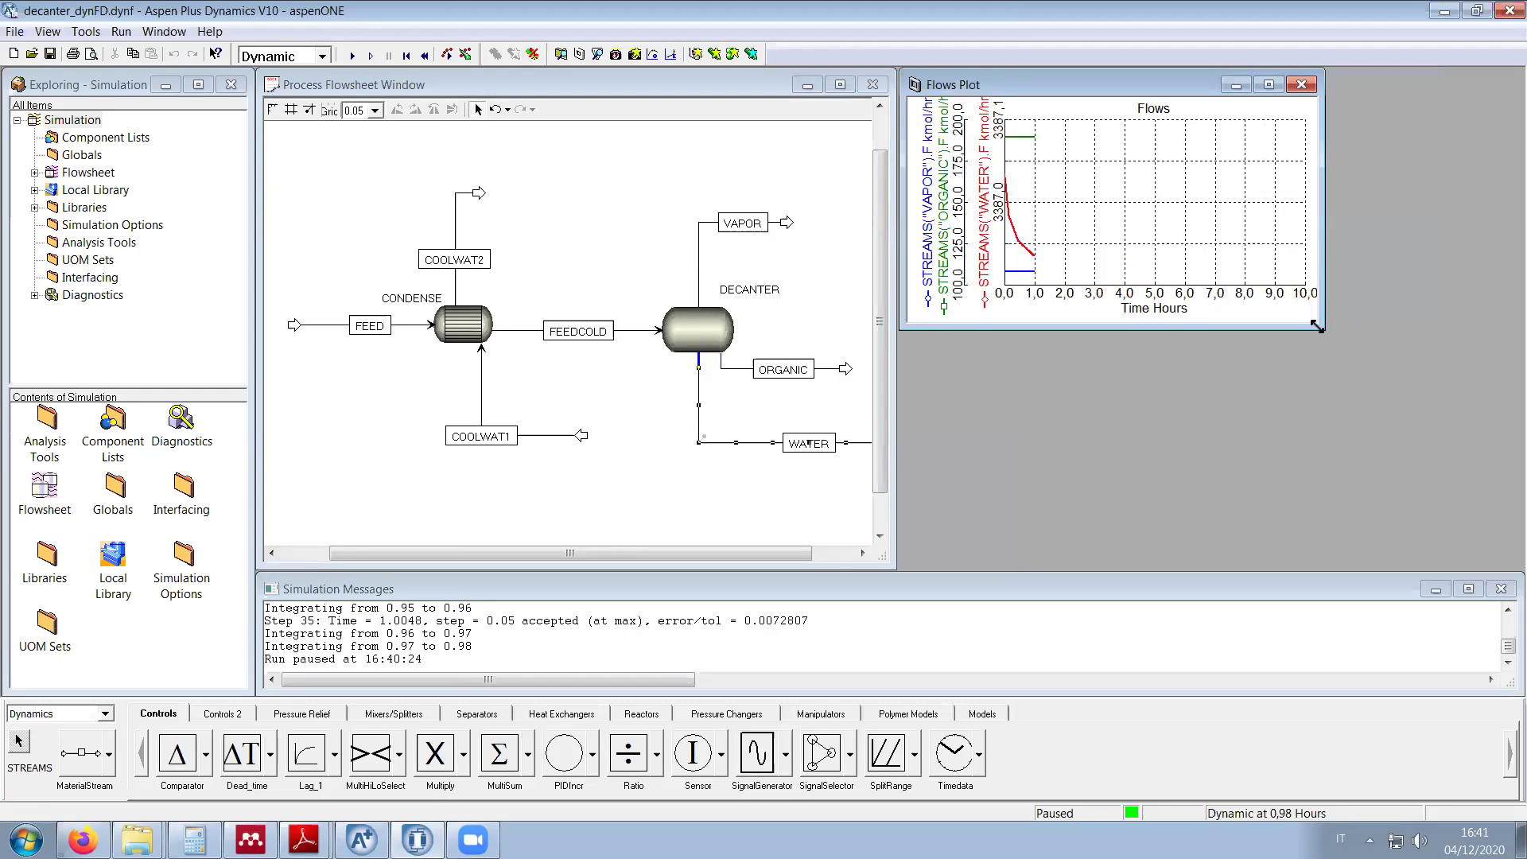
drag(1316, 326, 1241, 343)
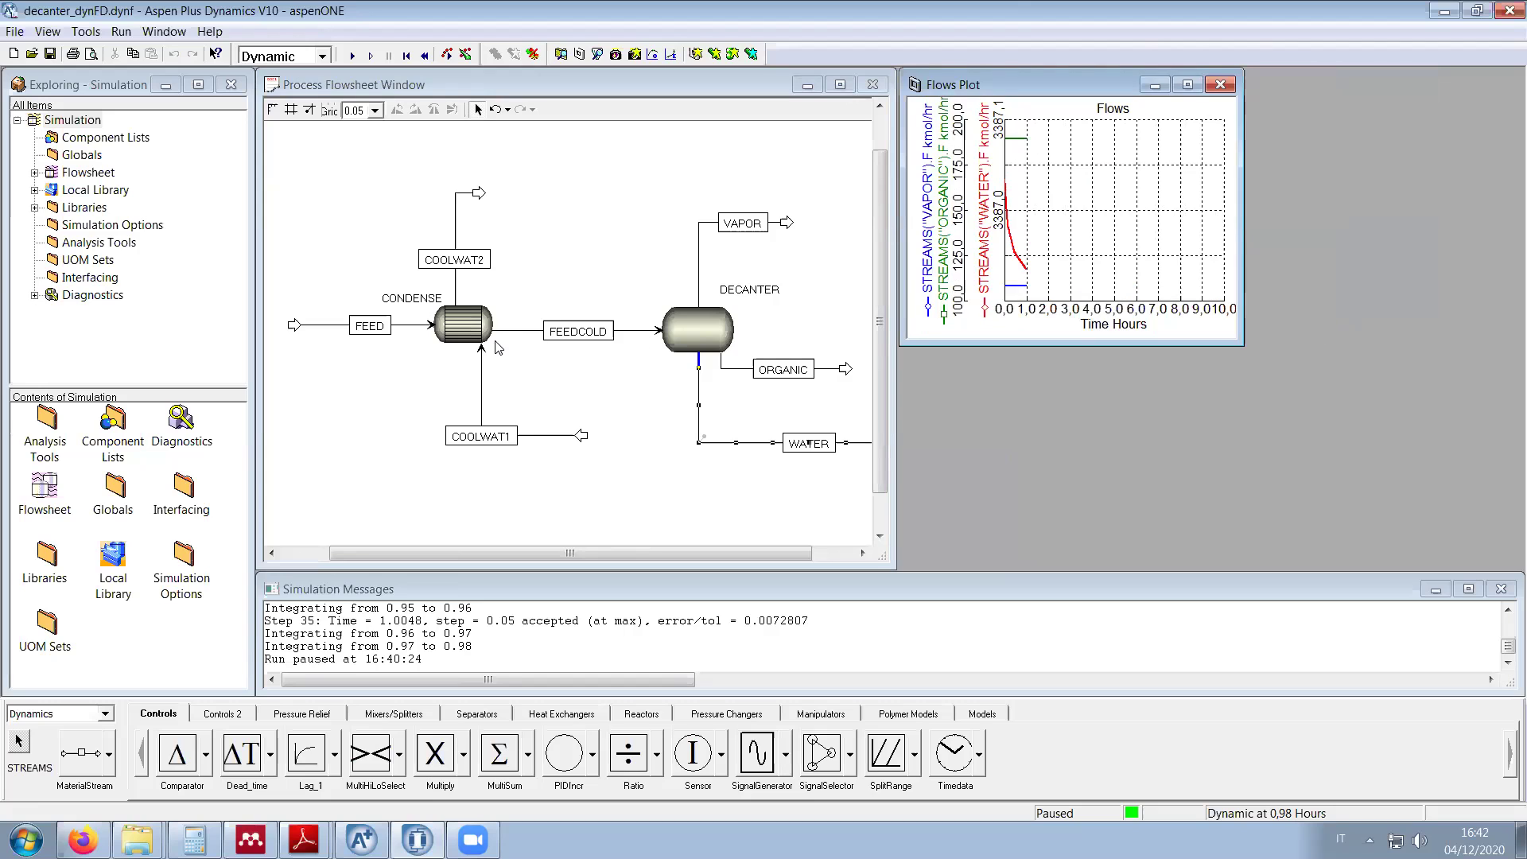
Step: Create a new plot form named Temp and fit it directly below the Flows plot at the same width
click(86, 31)
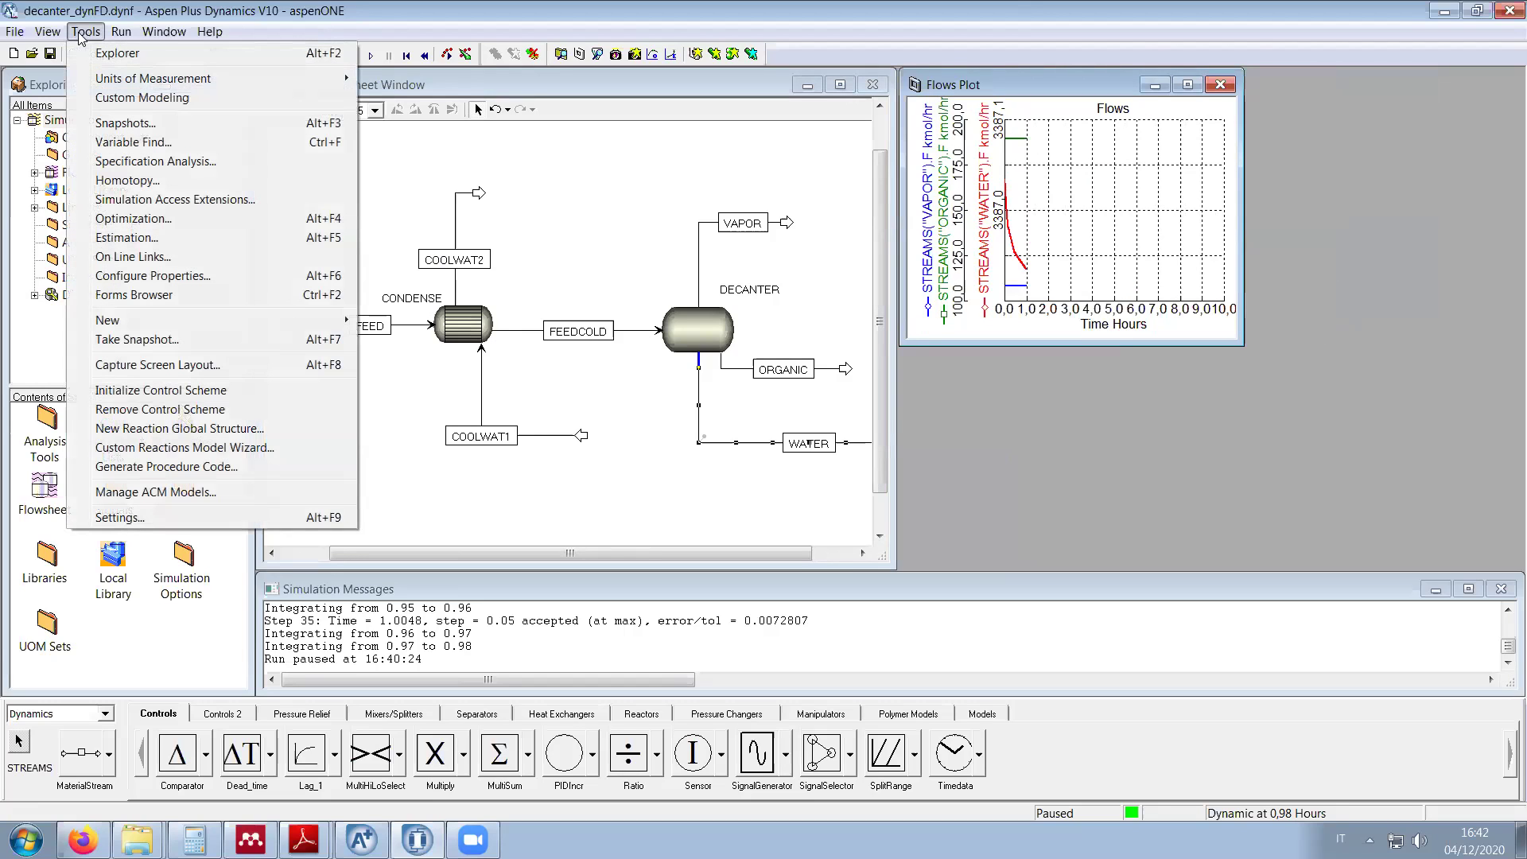
mouse_move(227, 325)
click(413, 319)
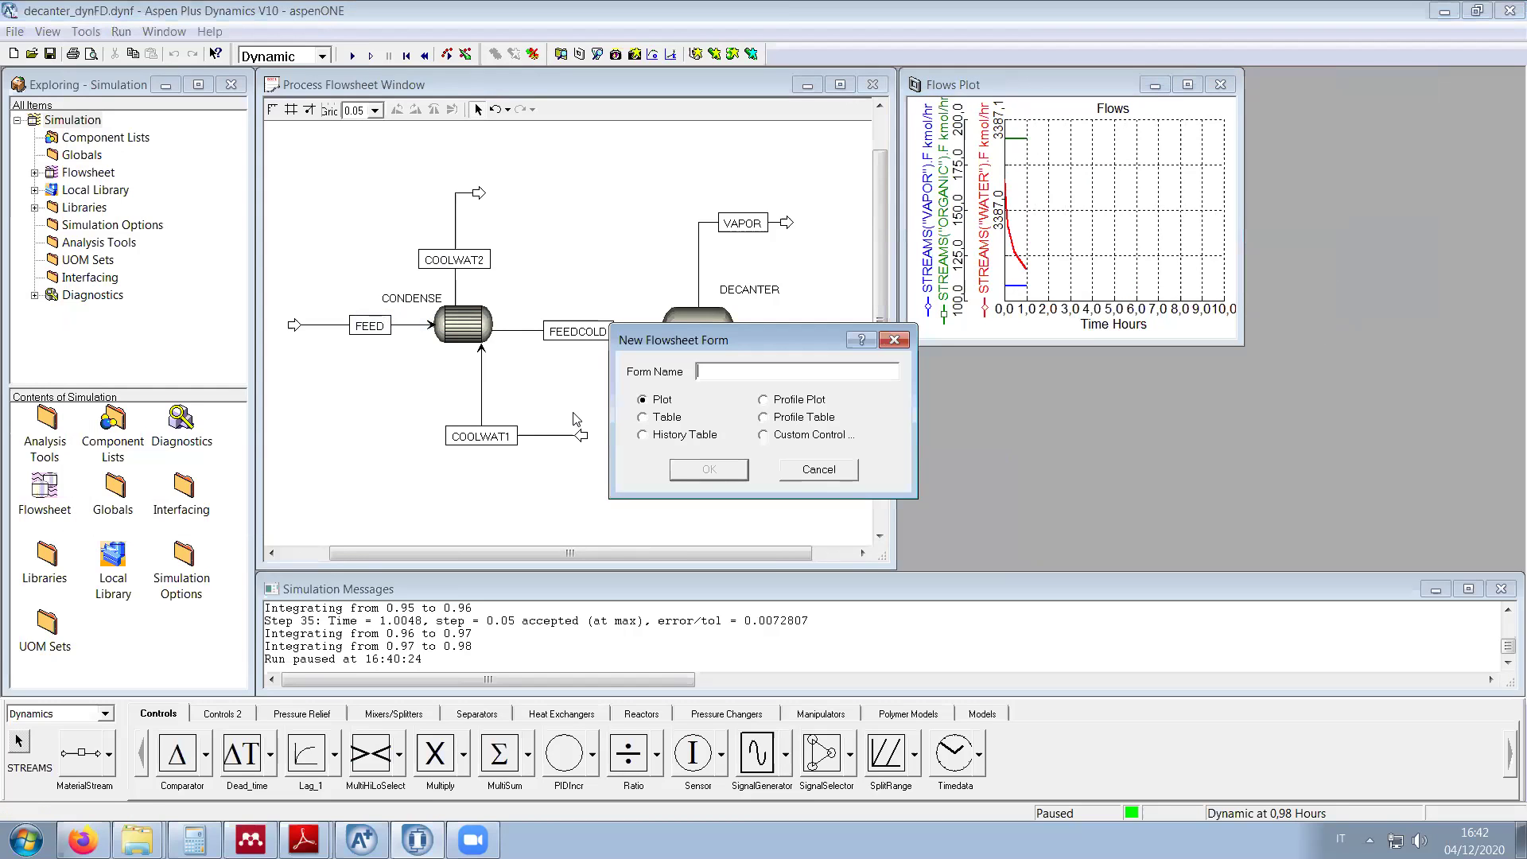
text(Temp)
key(Return)
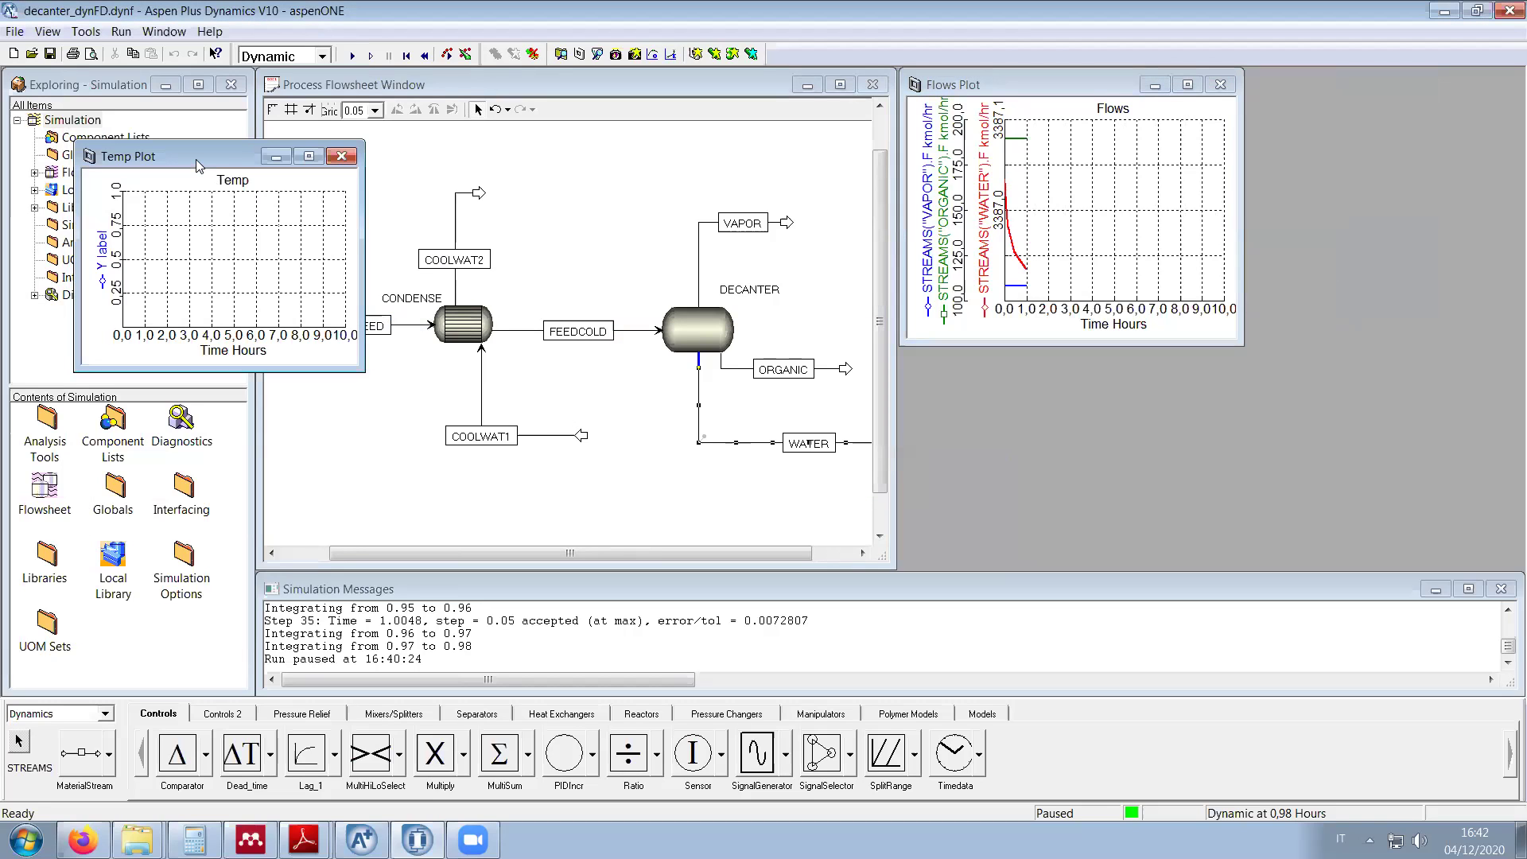
drag(197, 165, 1021, 375)
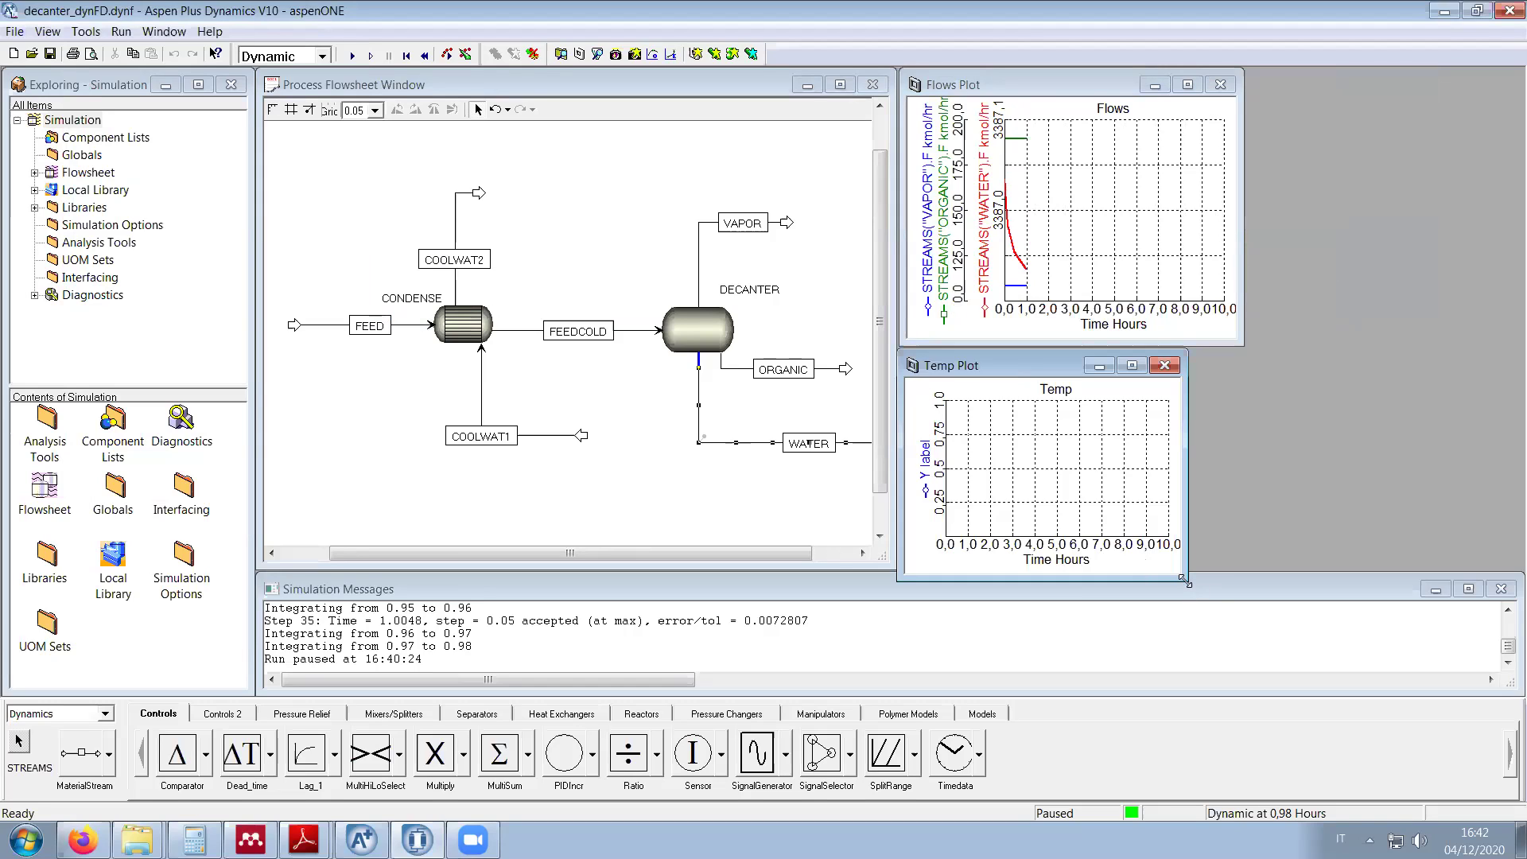
drag(1188, 585, 1243, 571)
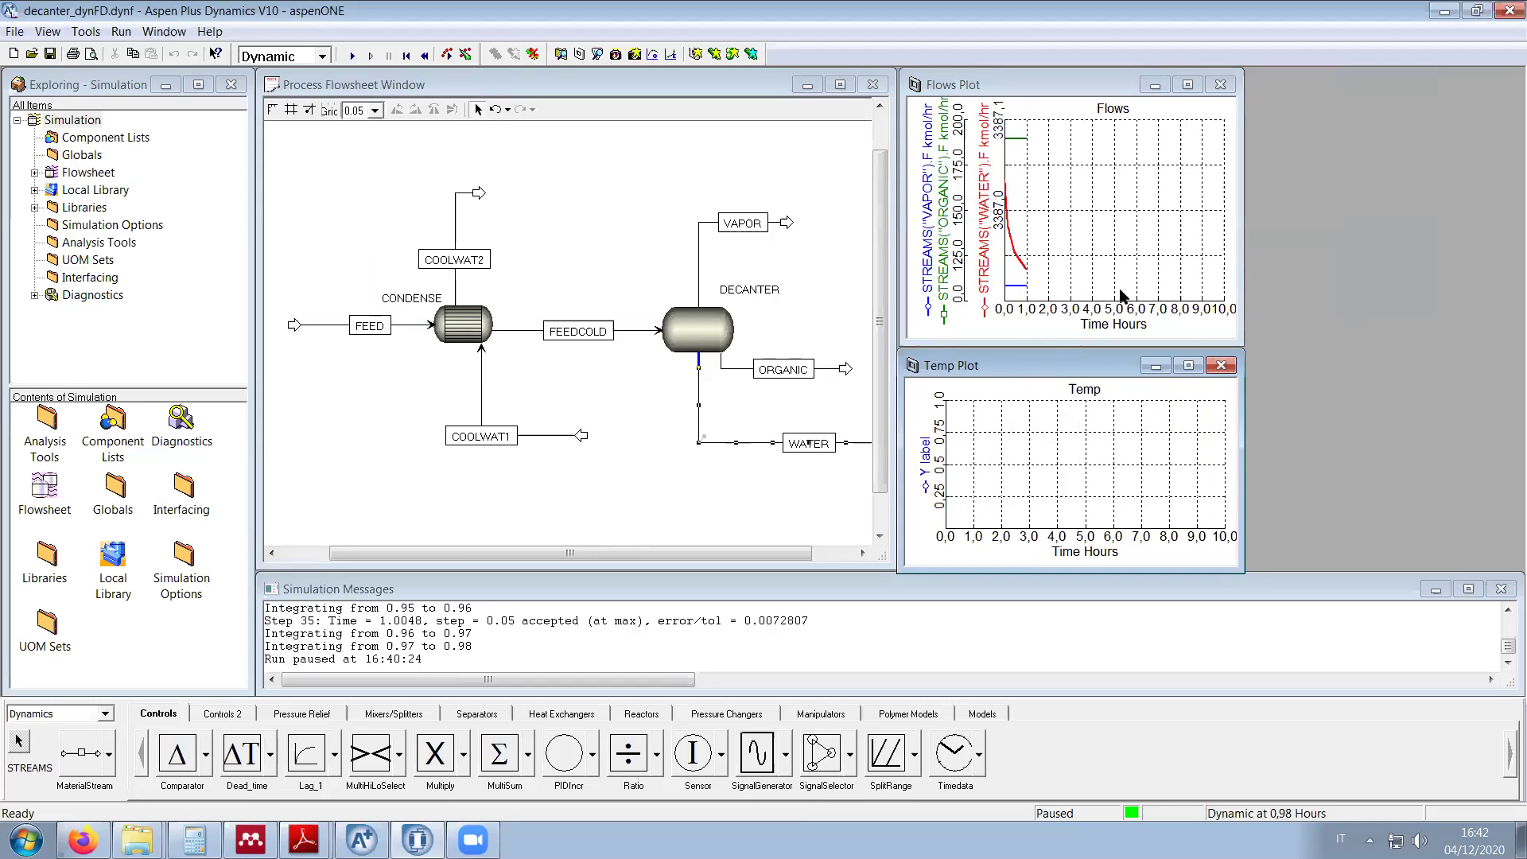
drag(1031, 354, 1029, 333)
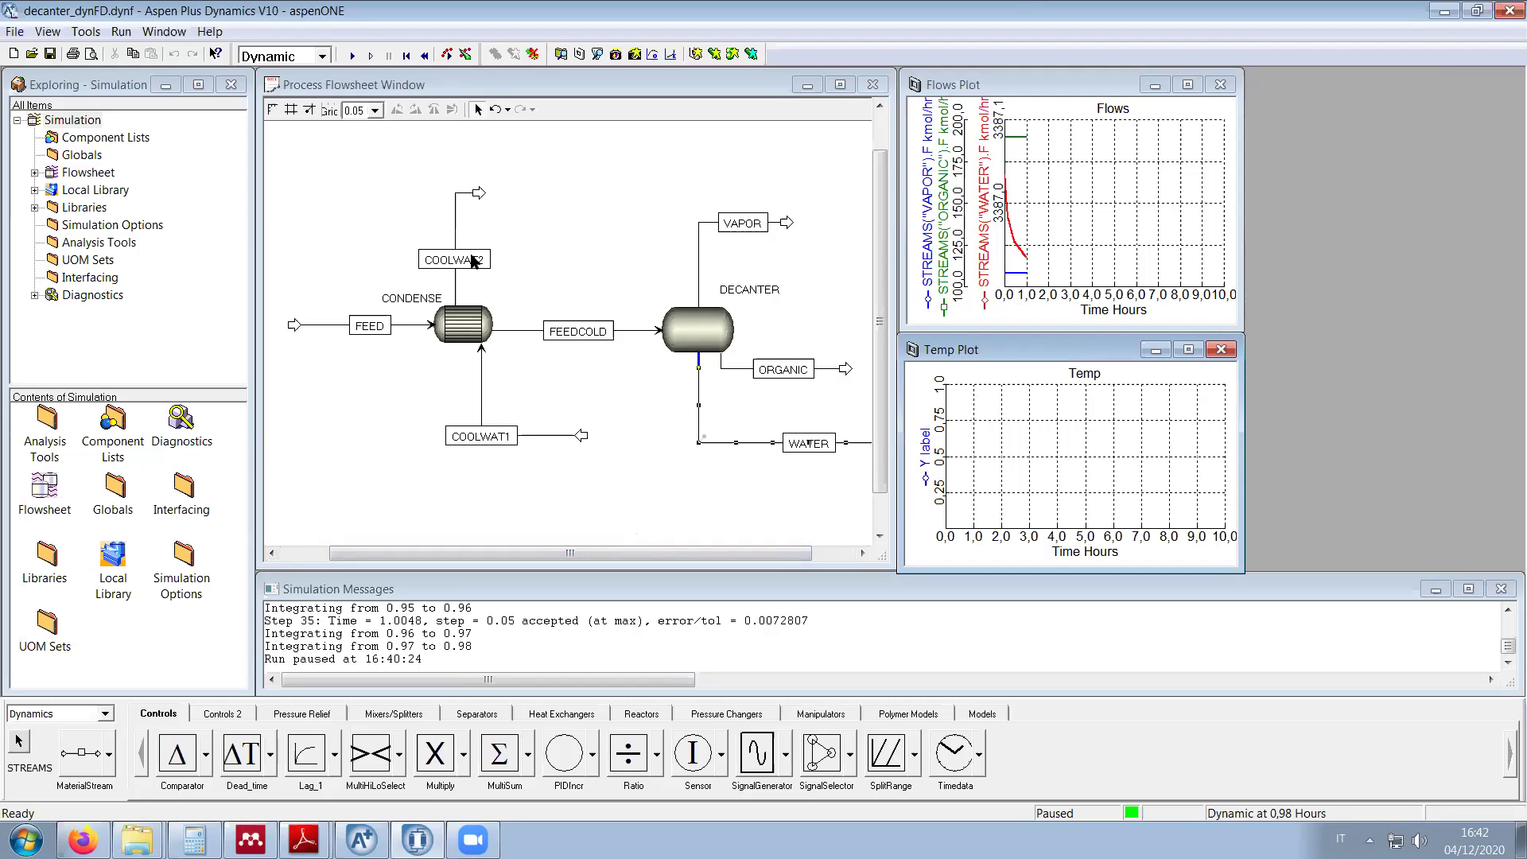
Step: Add the CONDENSE block's outlet temperatures T_out_cold and T_out_hot to the Temp plot and redraw it
double_click(477, 324)
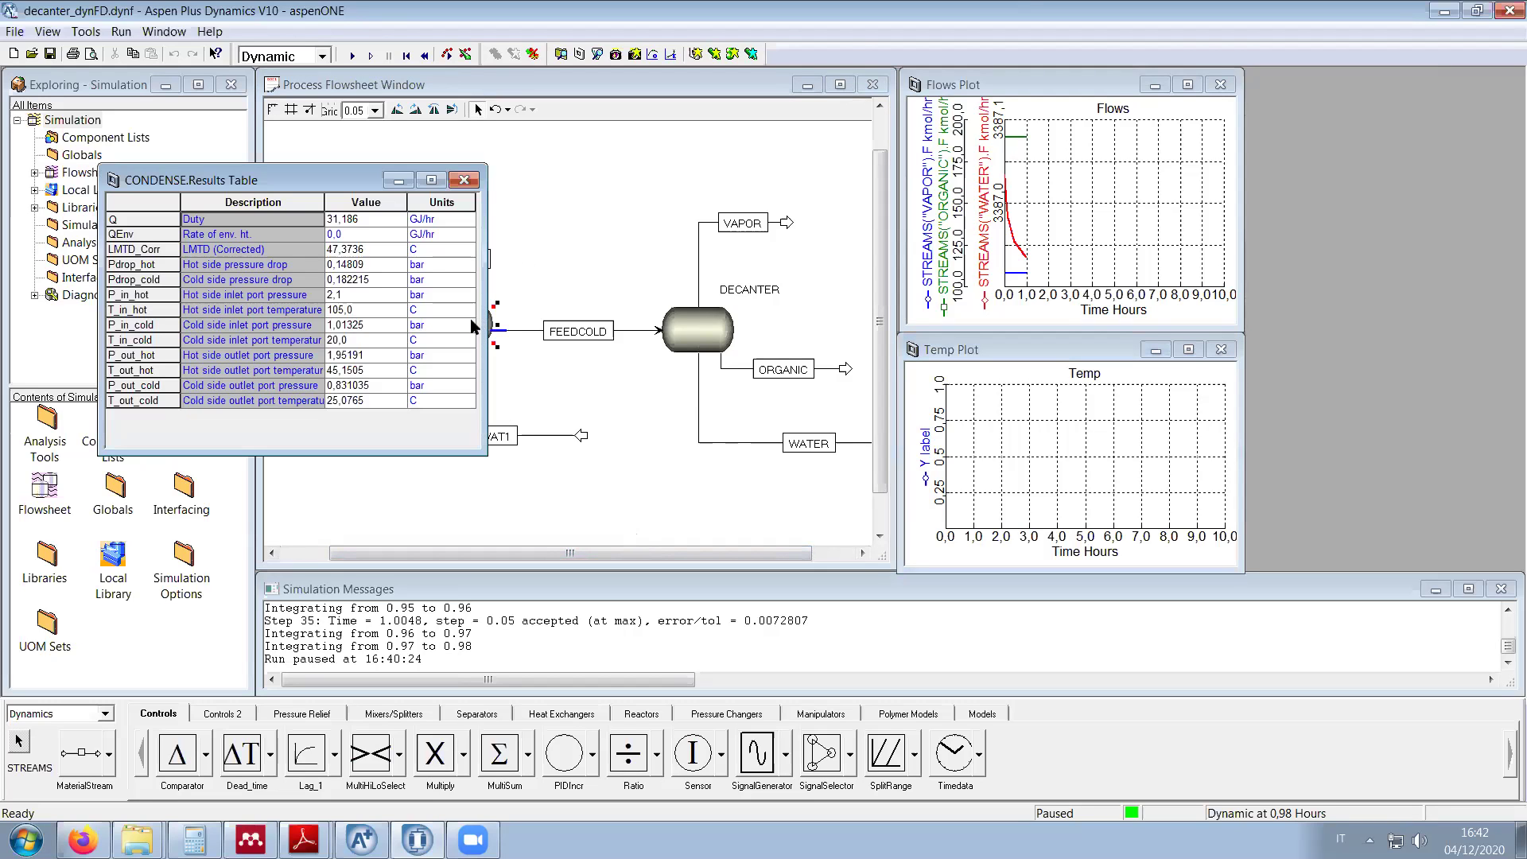
click(128, 402)
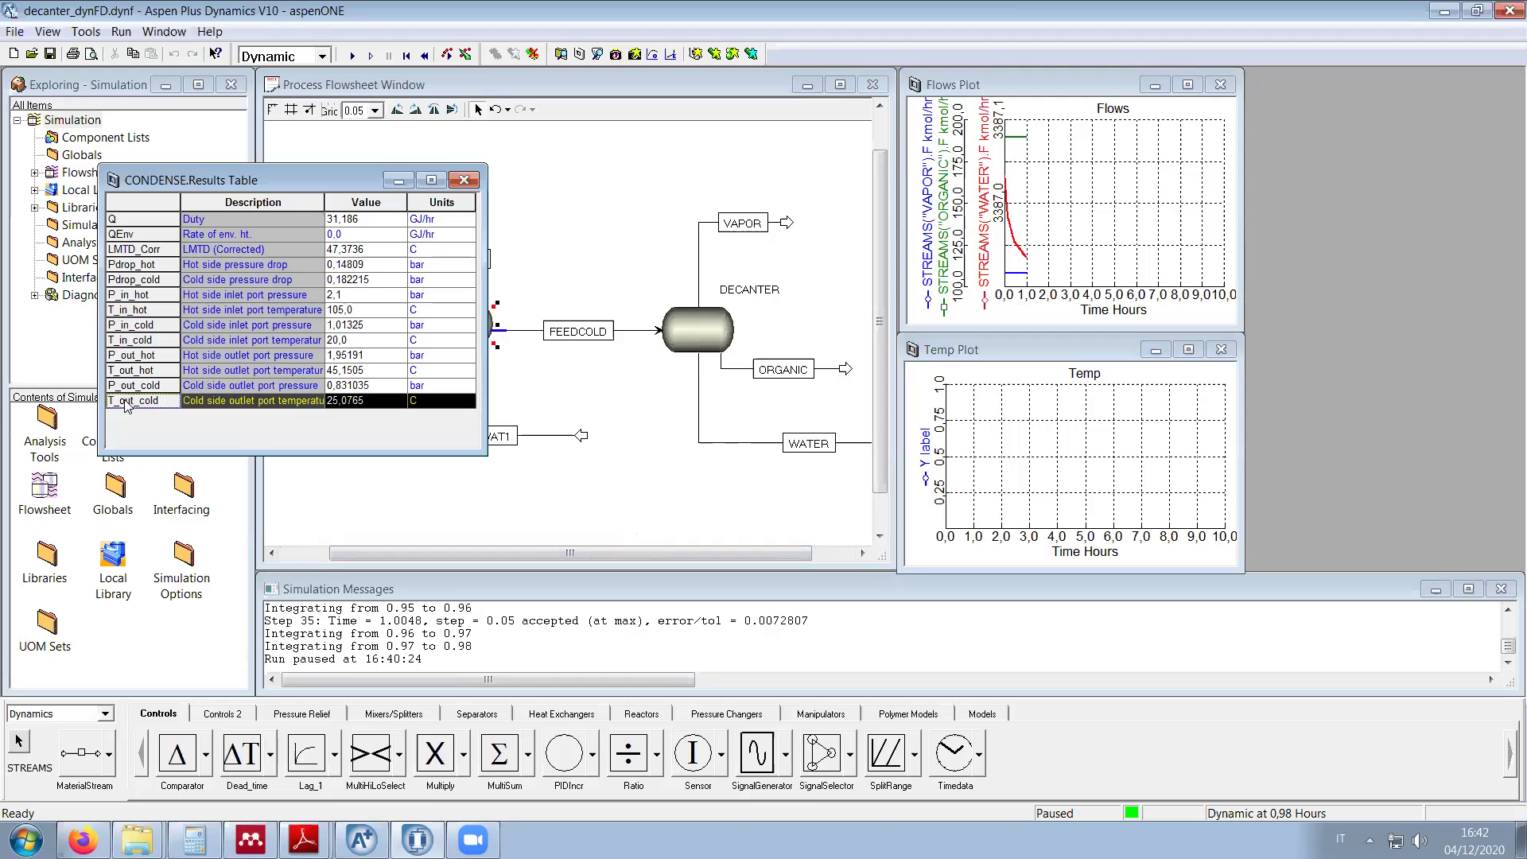
drag(163, 407, 942, 472)
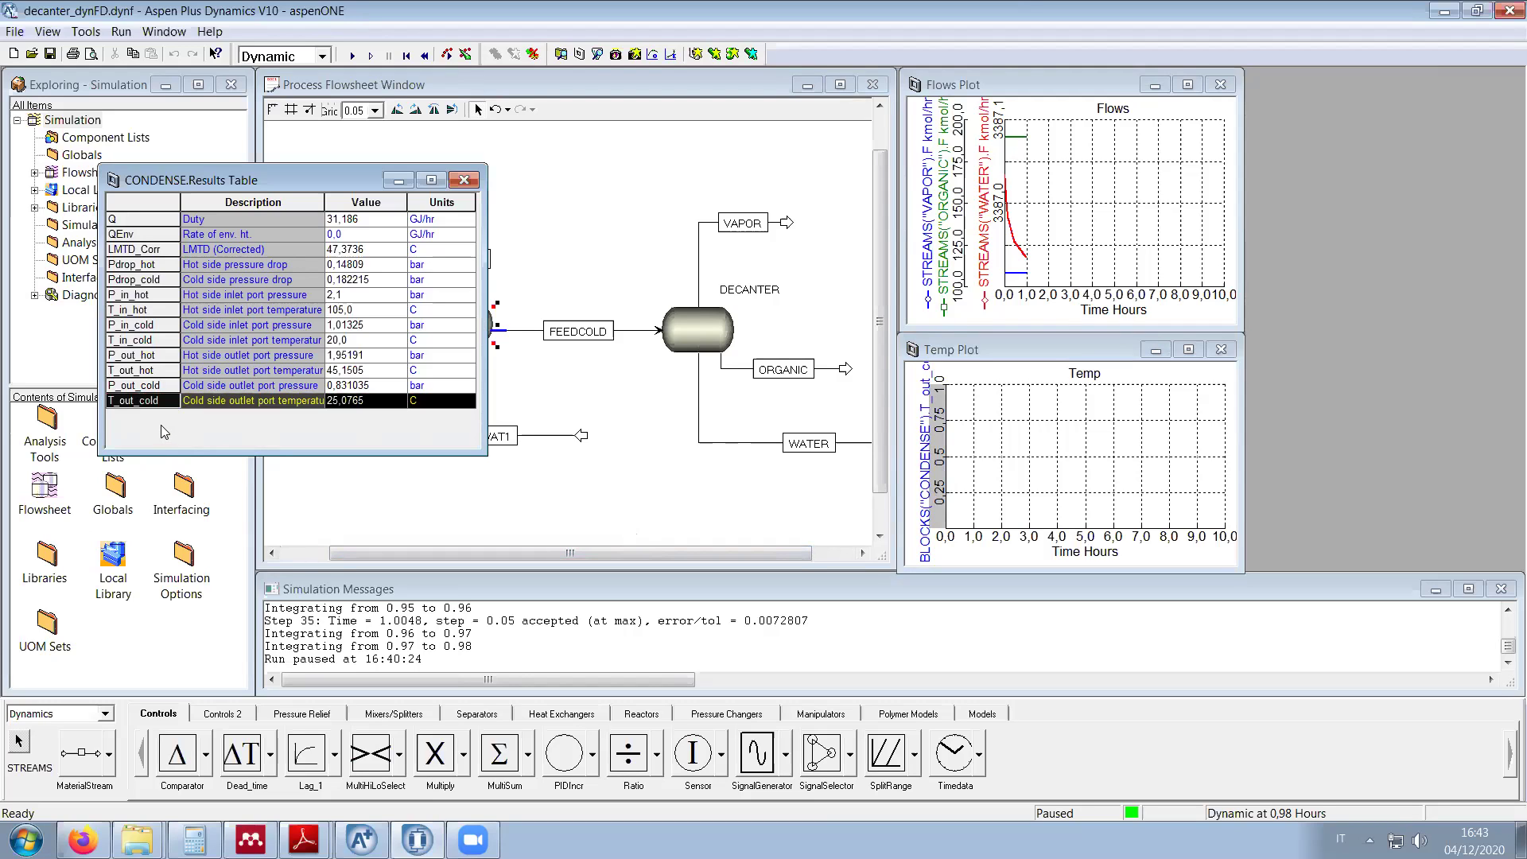
click(151, 371)
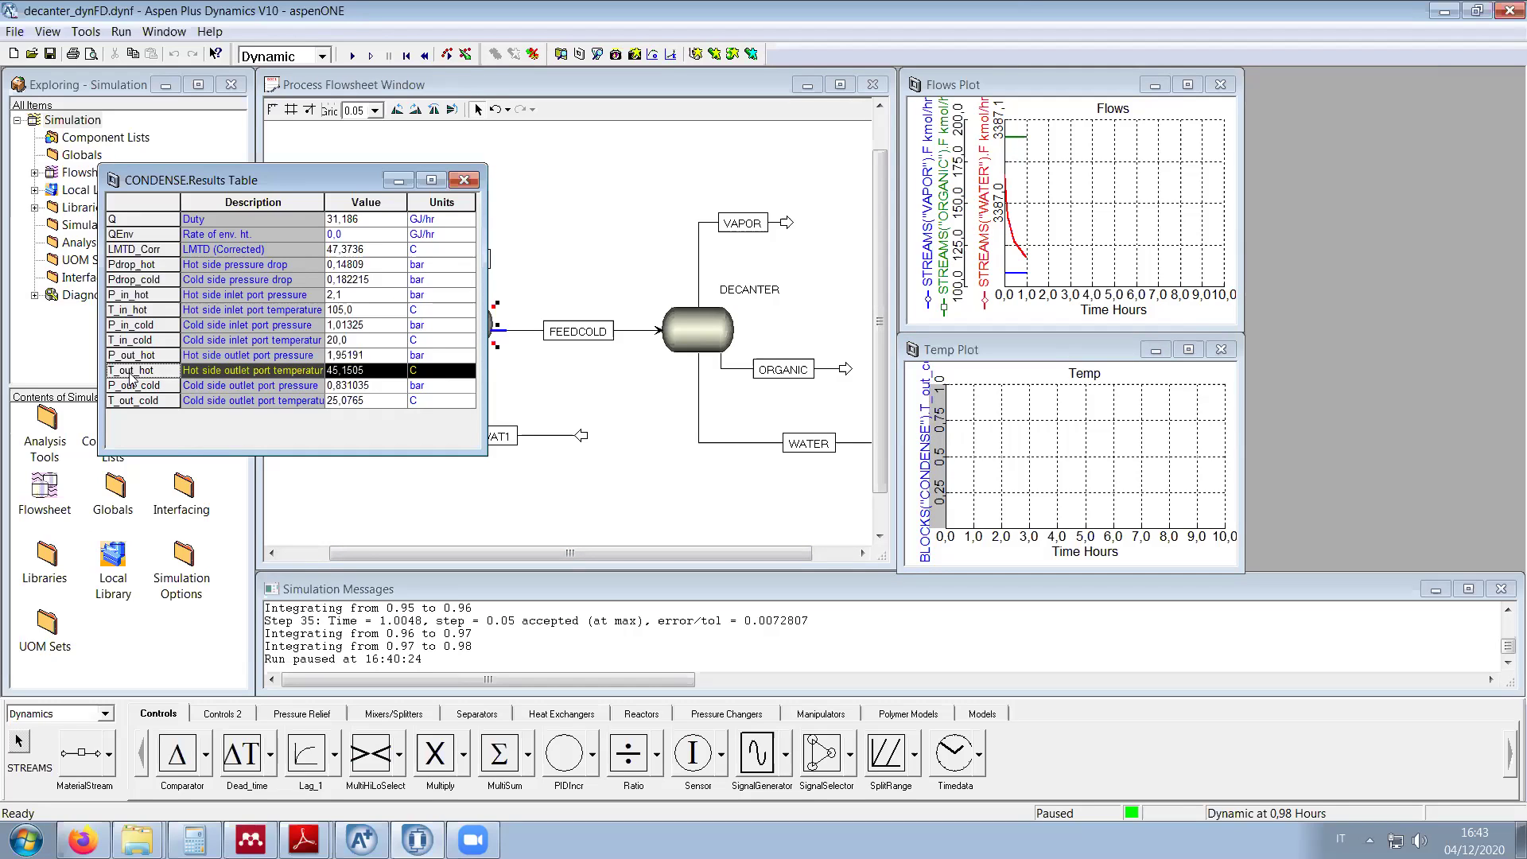
drag(131, 378, 943, 503)
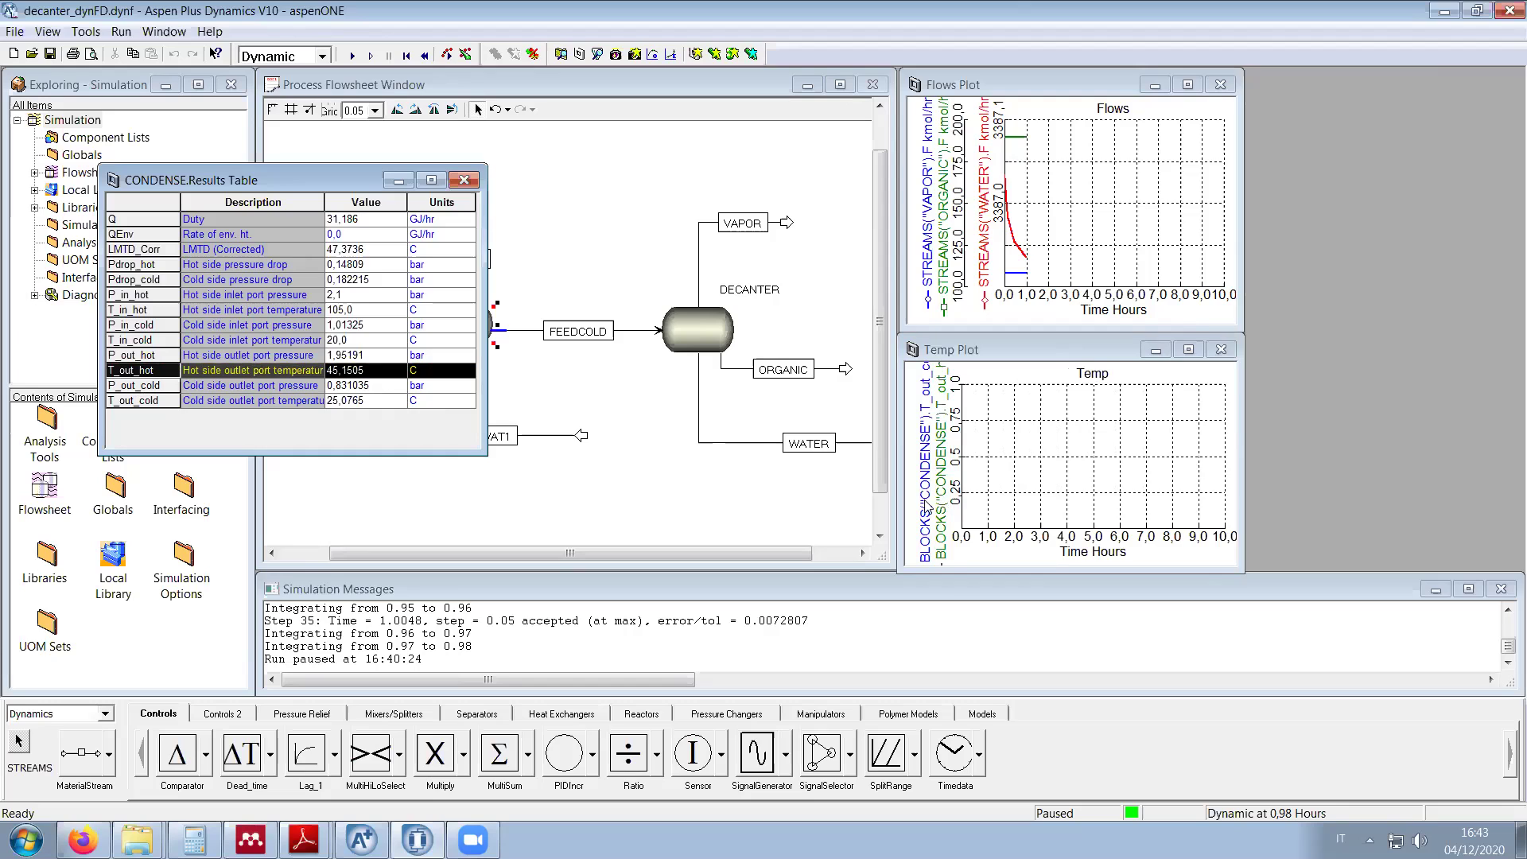
click(464, 180)
click(682, 538)
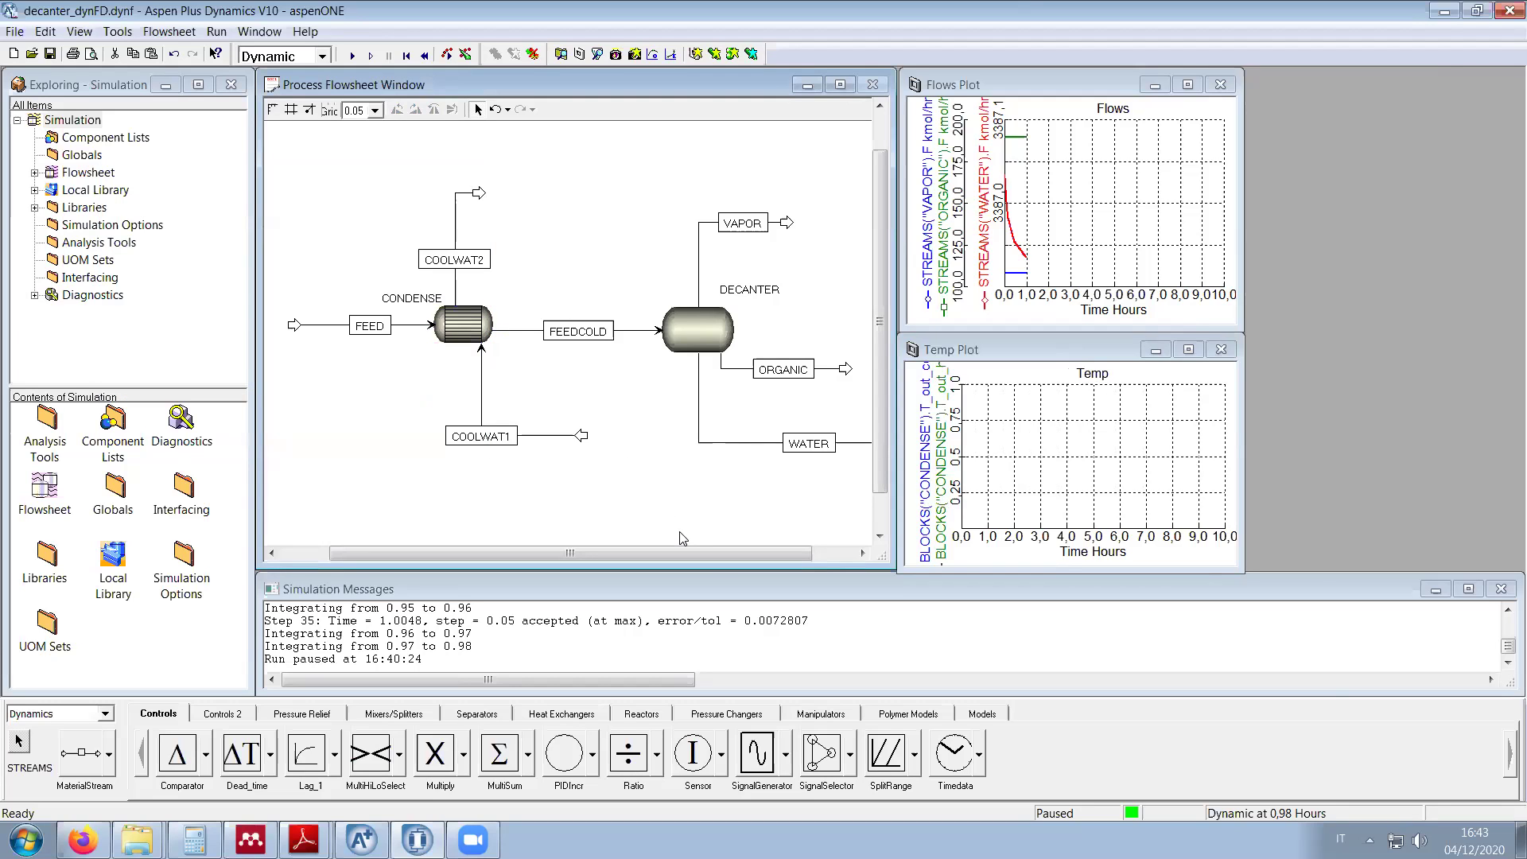
right_click(1042, 476)
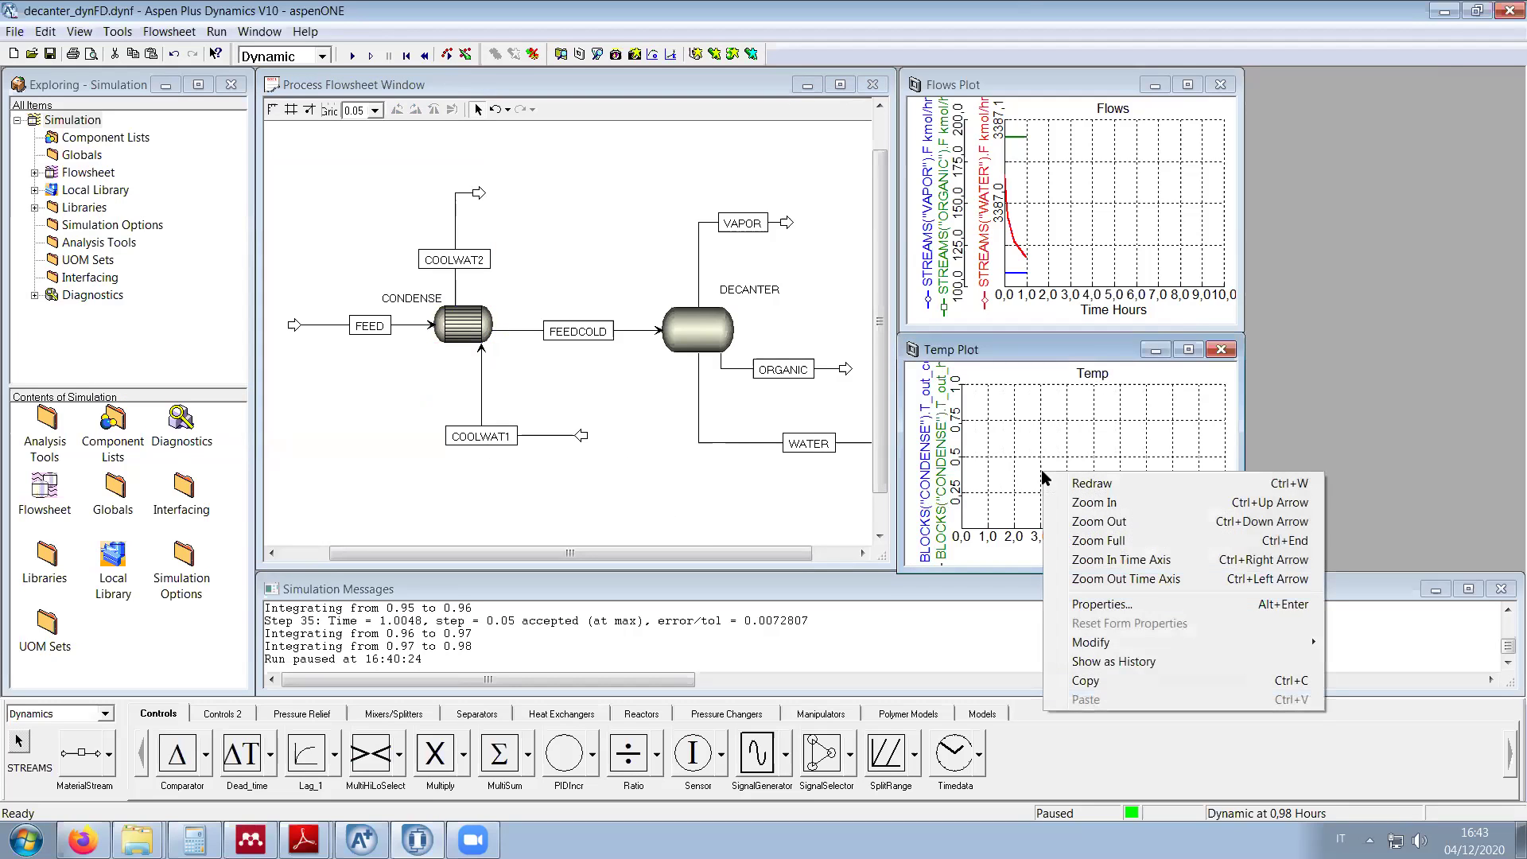
click(1096, 483)
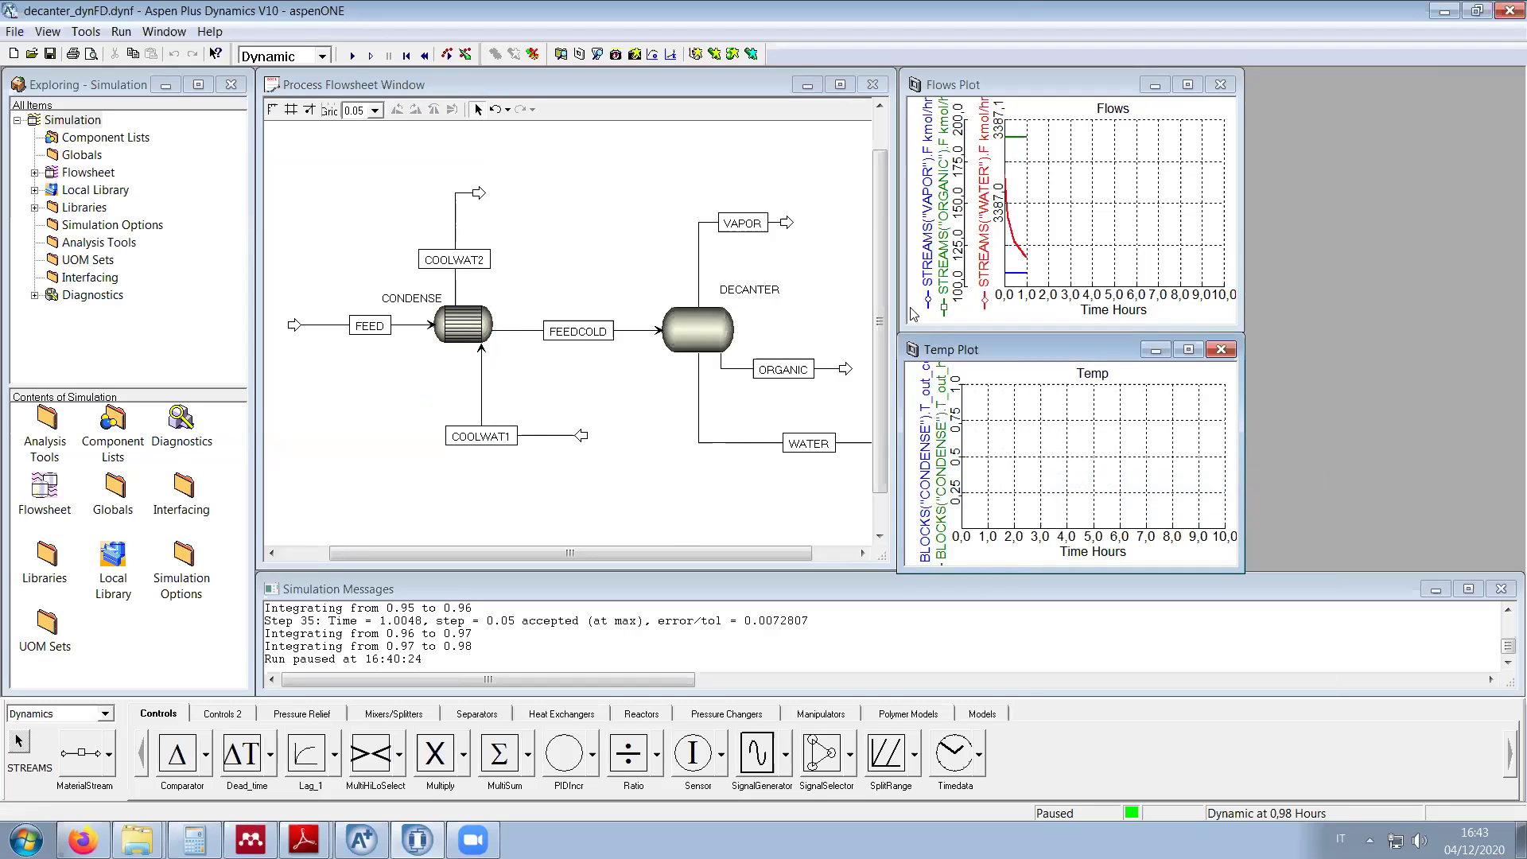
Step: Create a new plot form named Pres and fit it beside the Flows plot at matching height
click(85, 31)
mouse_move(262, 319)
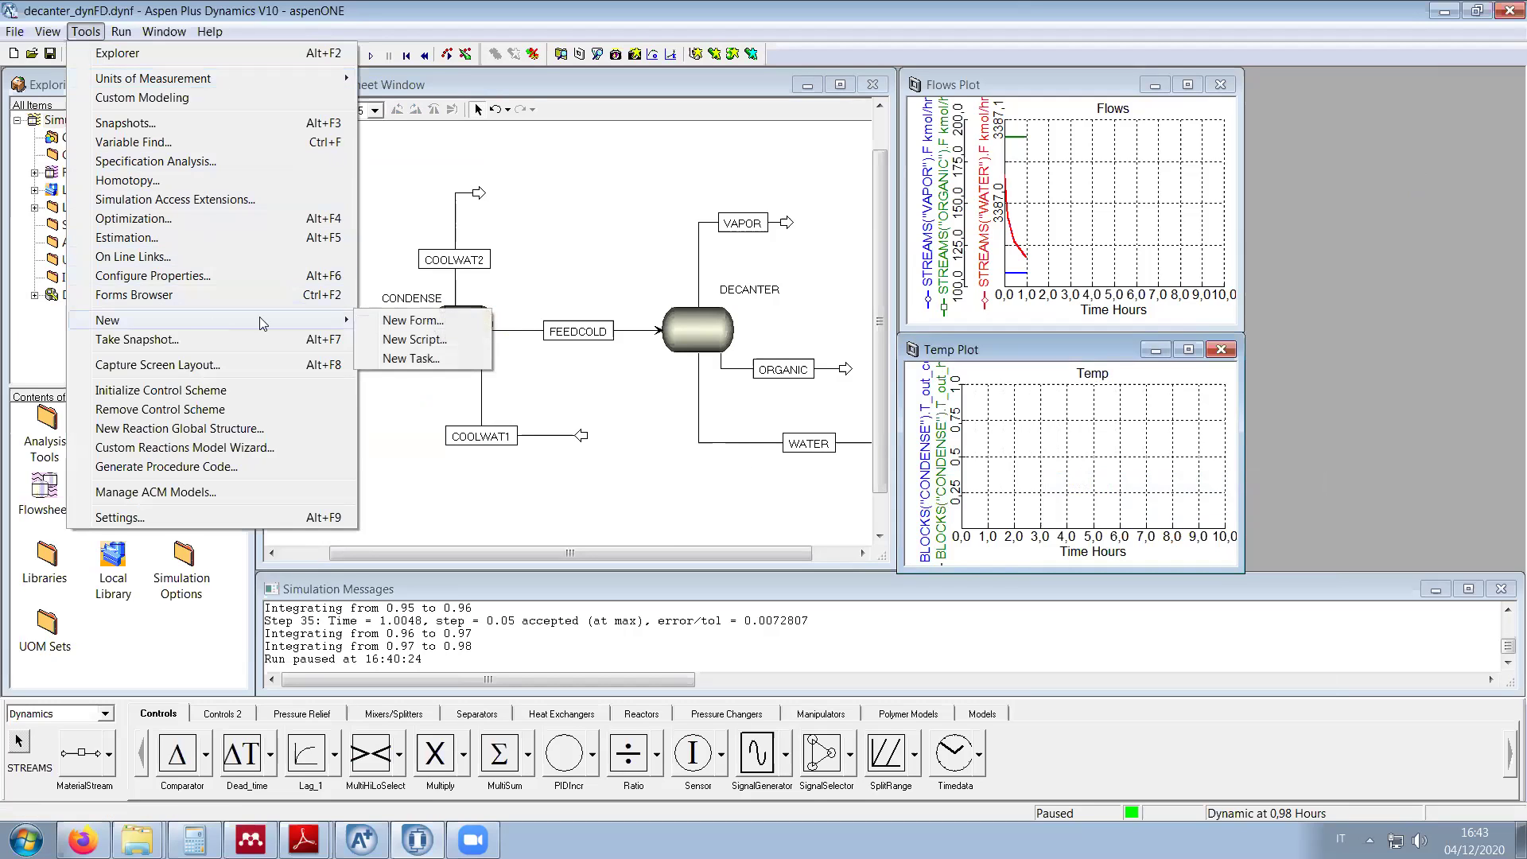
click(414, 320)
text(Pres)
key(Return)
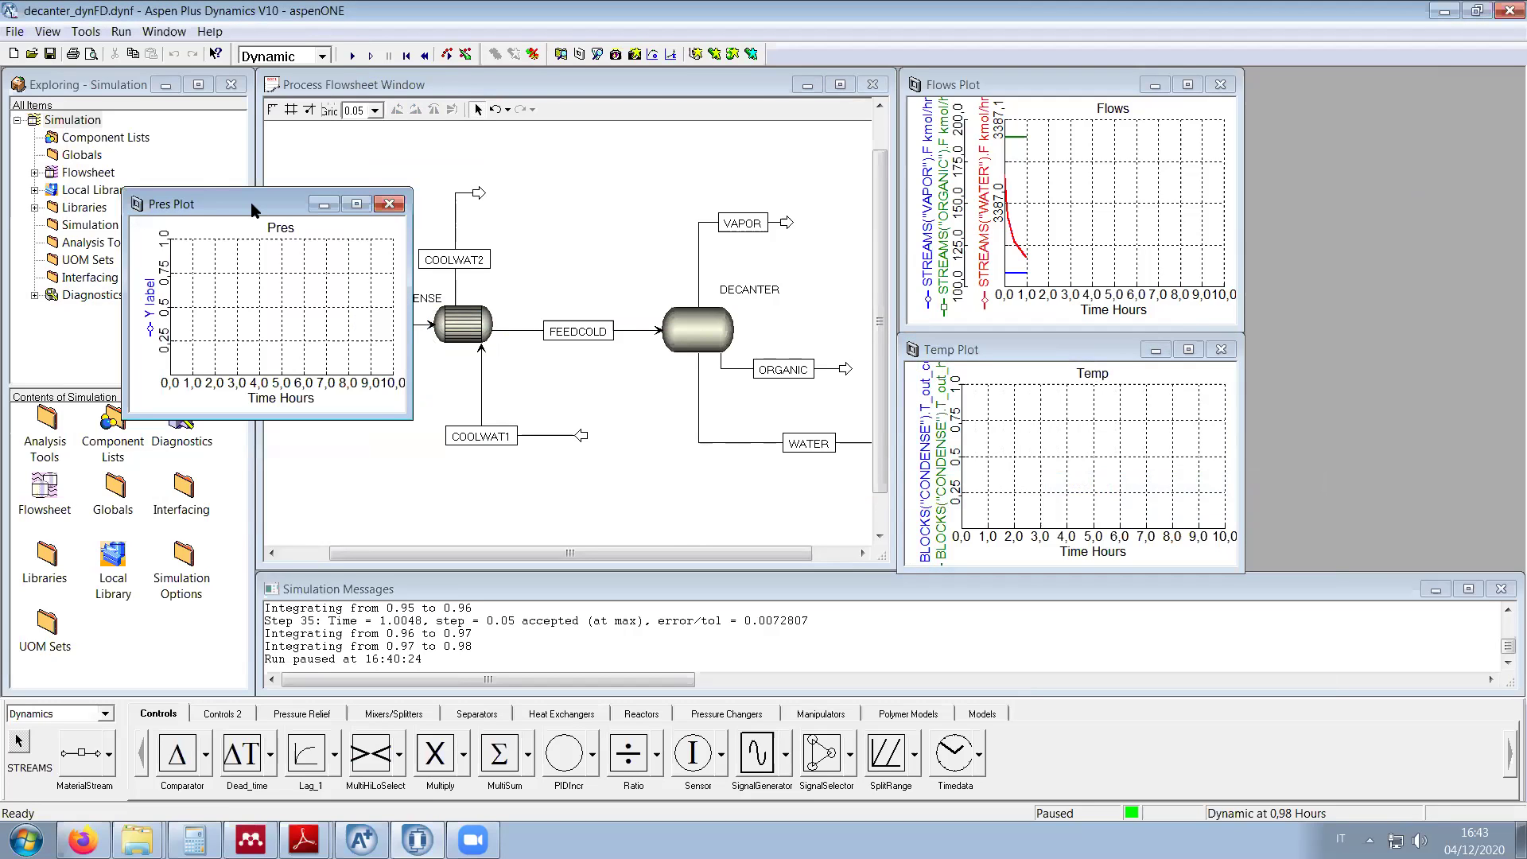
drag(250, 209, 1364, 92)
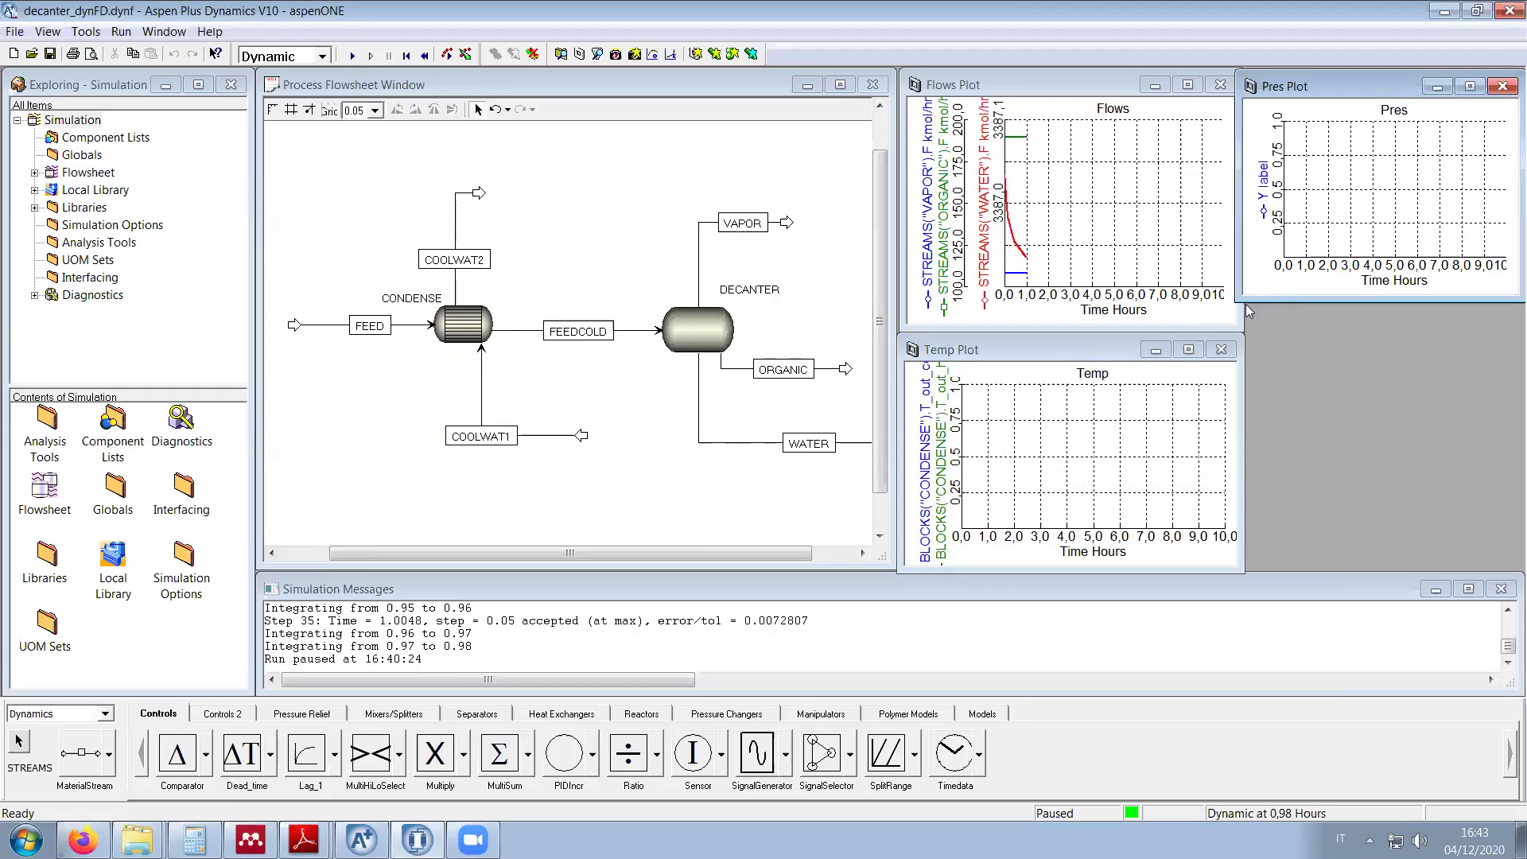
drag(1245, 299, 1254, 323)
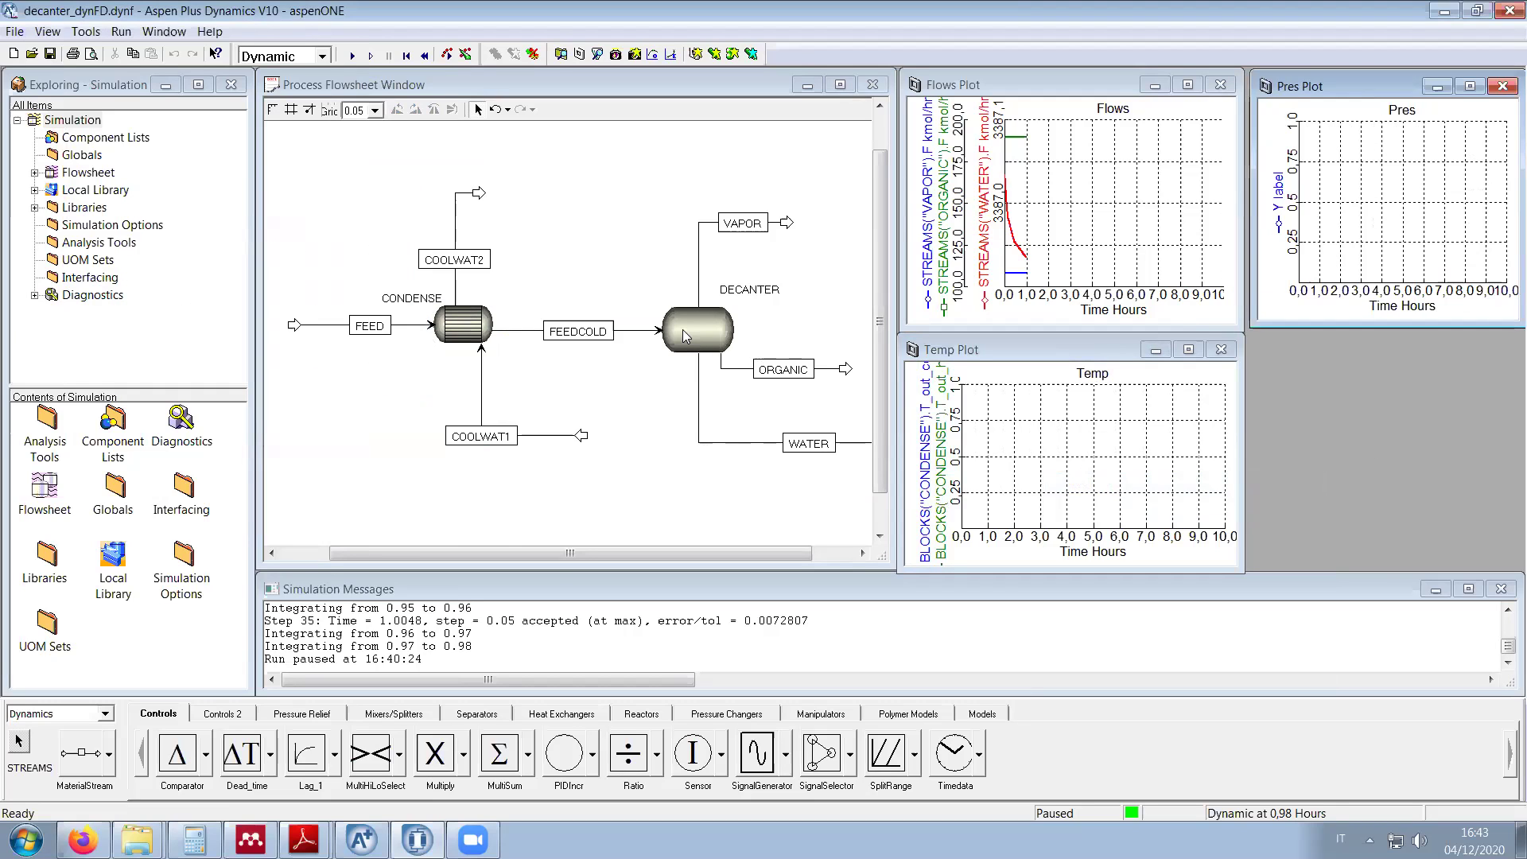
Step: Add the DECANTER block's pressure P to the Pres plot
double_click(682, 329)
drag(191, 265, 1294, 266)
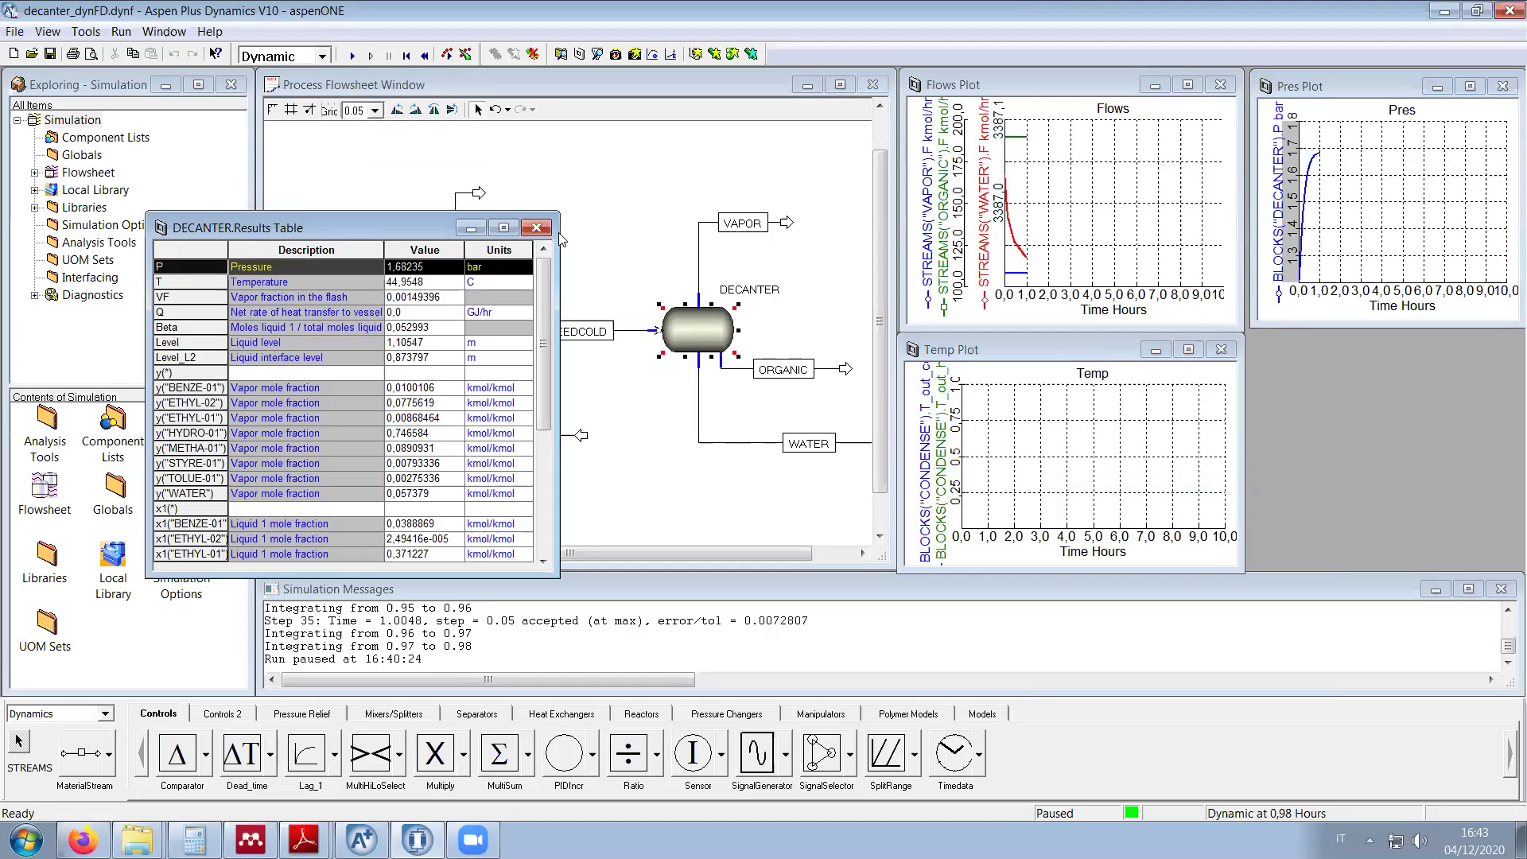
Step: Close the DECANTER results, restart the simulation, run it dynamically to about 2.9 hours and pause it
click(536, 227)
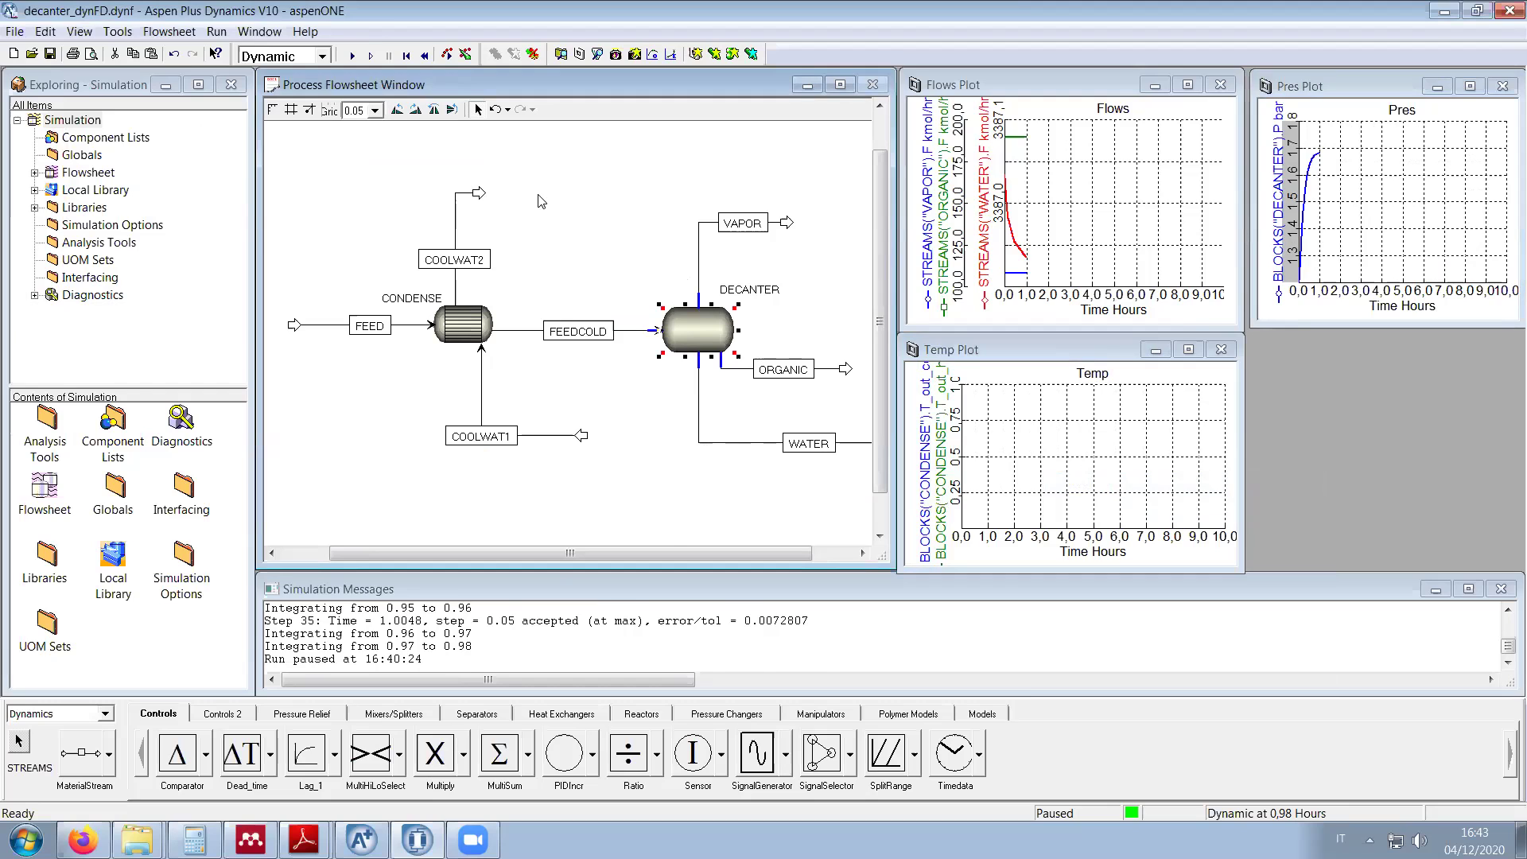
key(ctrl+F5)
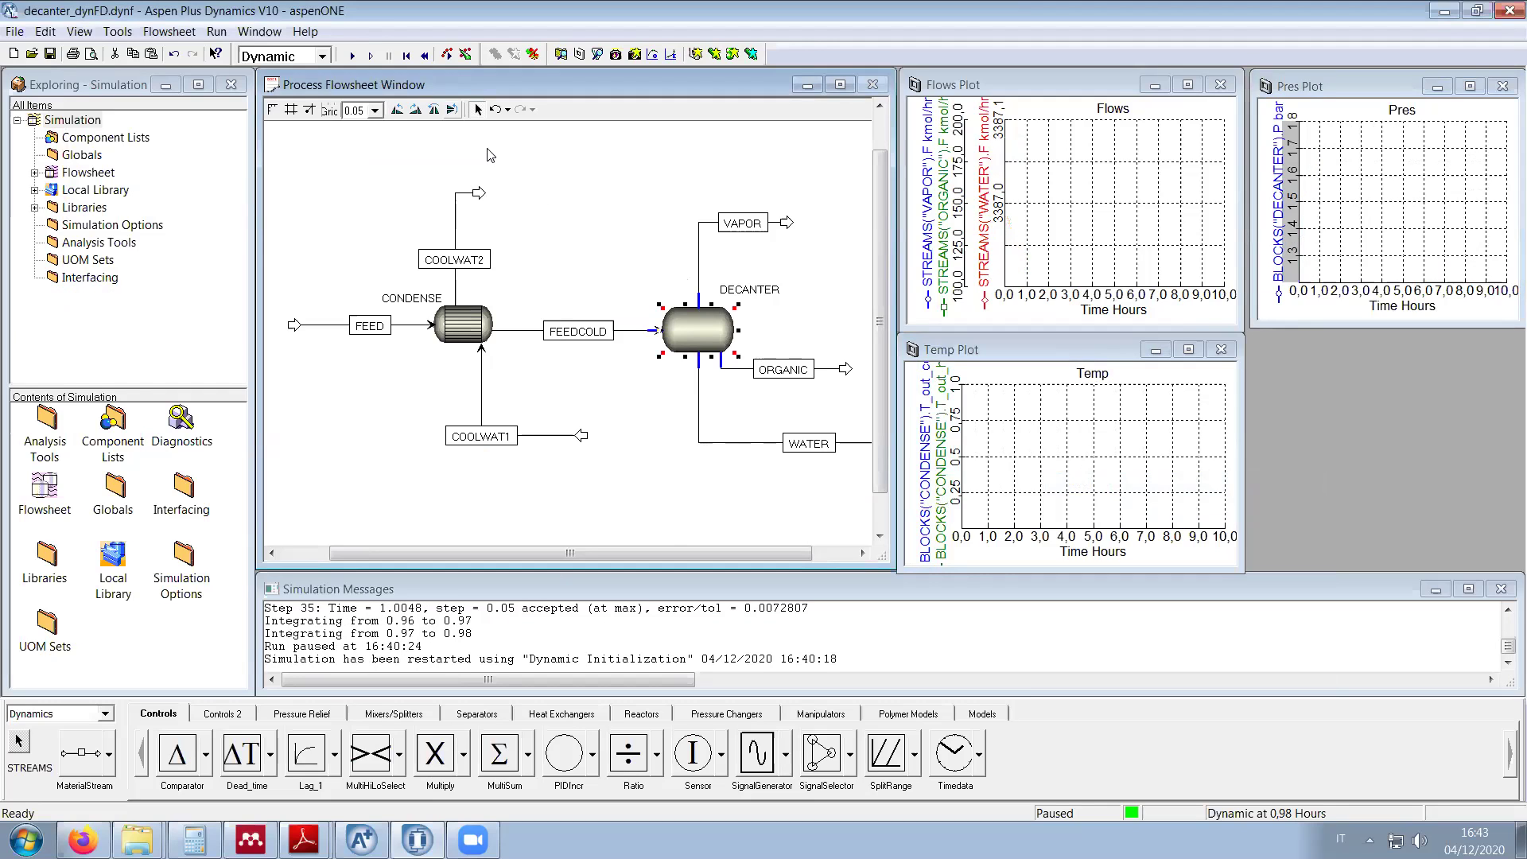
click(353, 56)
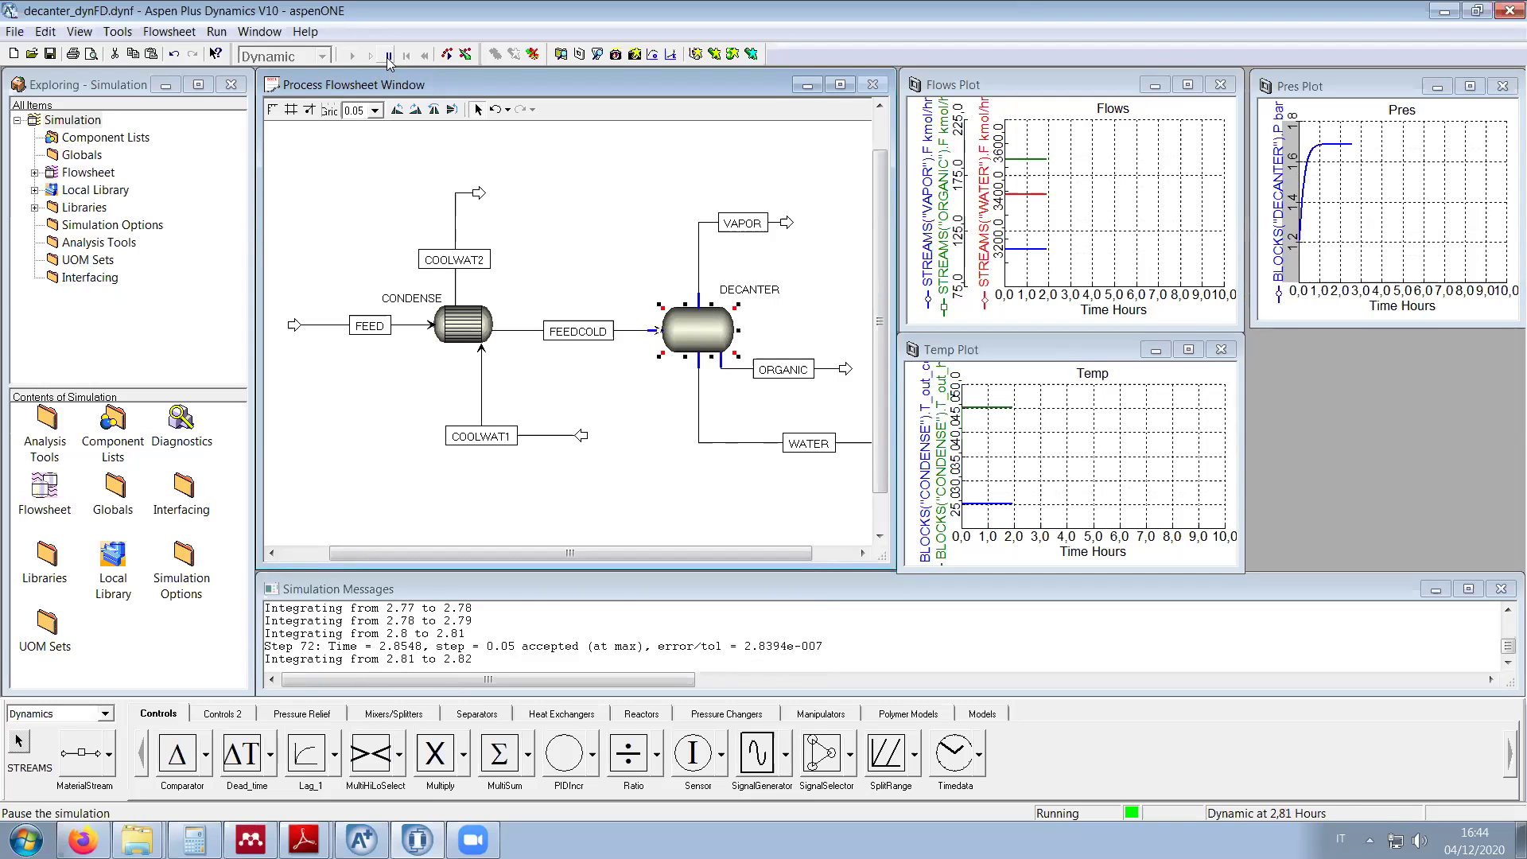
click(389, 57)
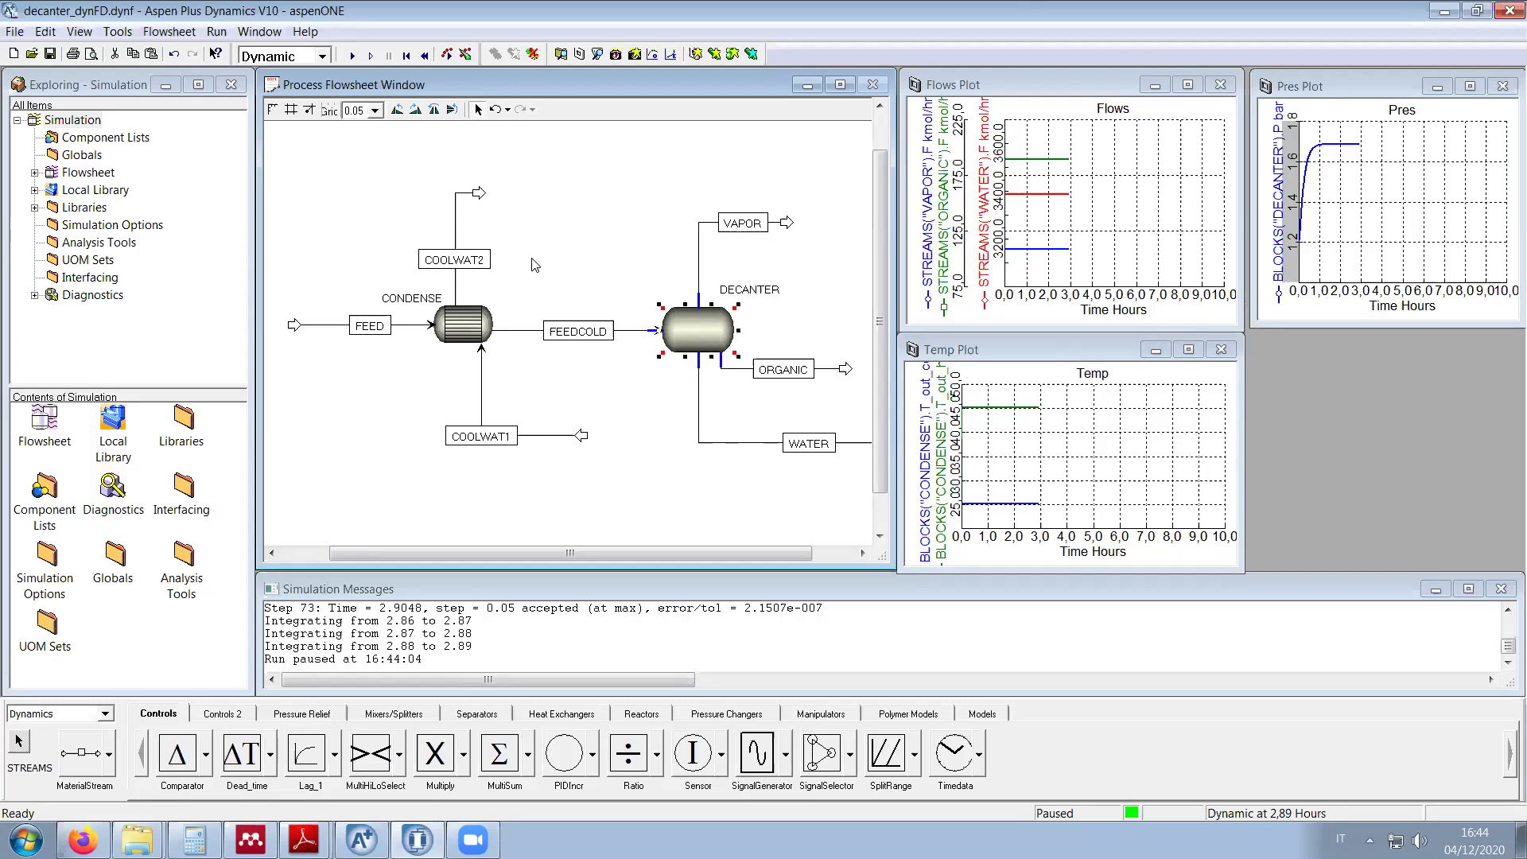
Step: Set the grid interval of the Temp plot's vertical axis to 10
double_click(946, 453)
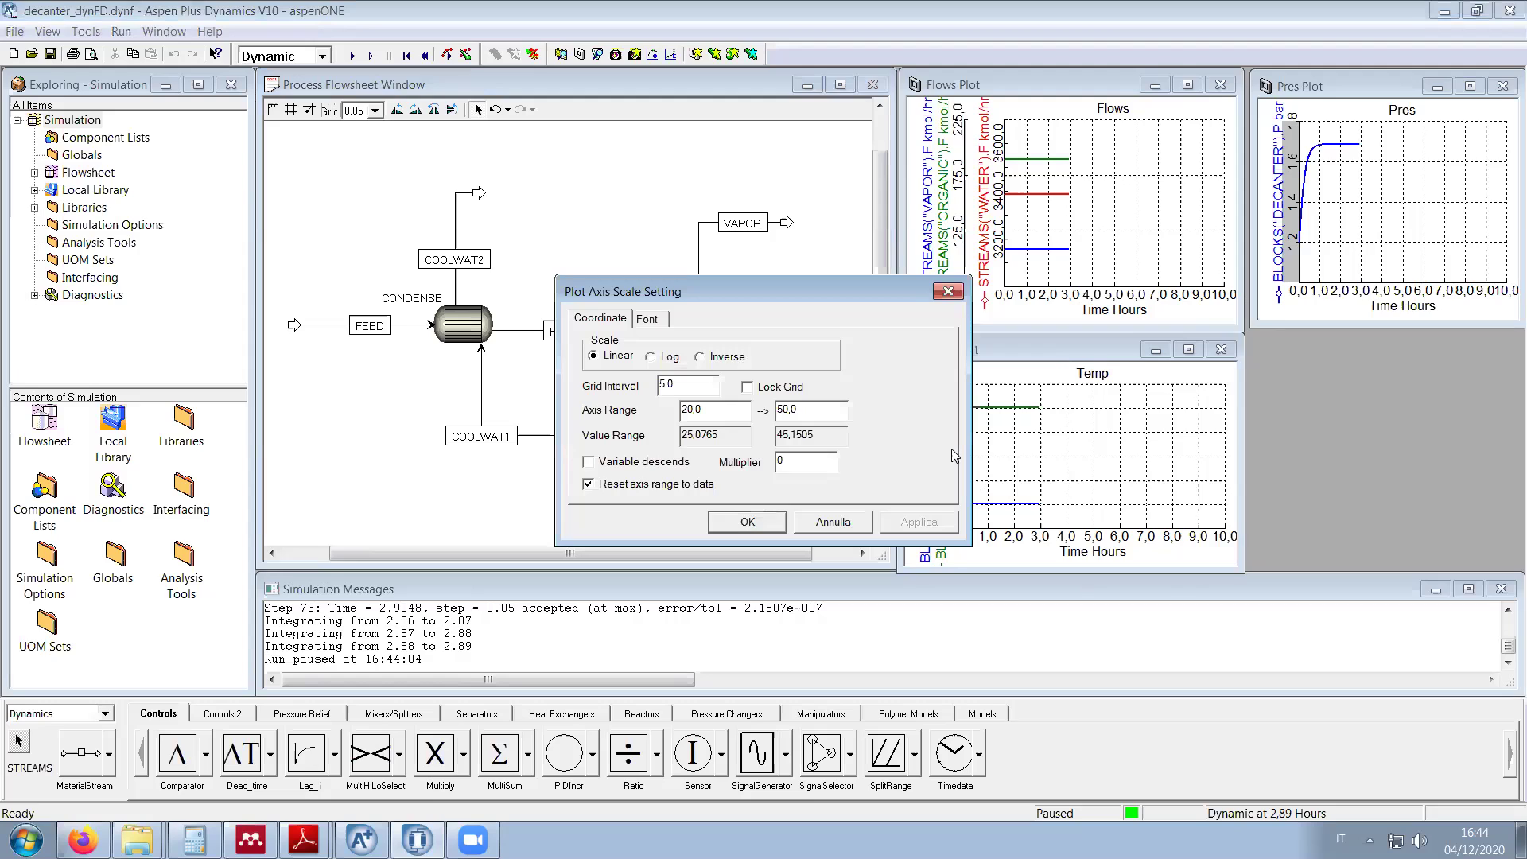
double_click(668, 384)
text(10)
key(Return)
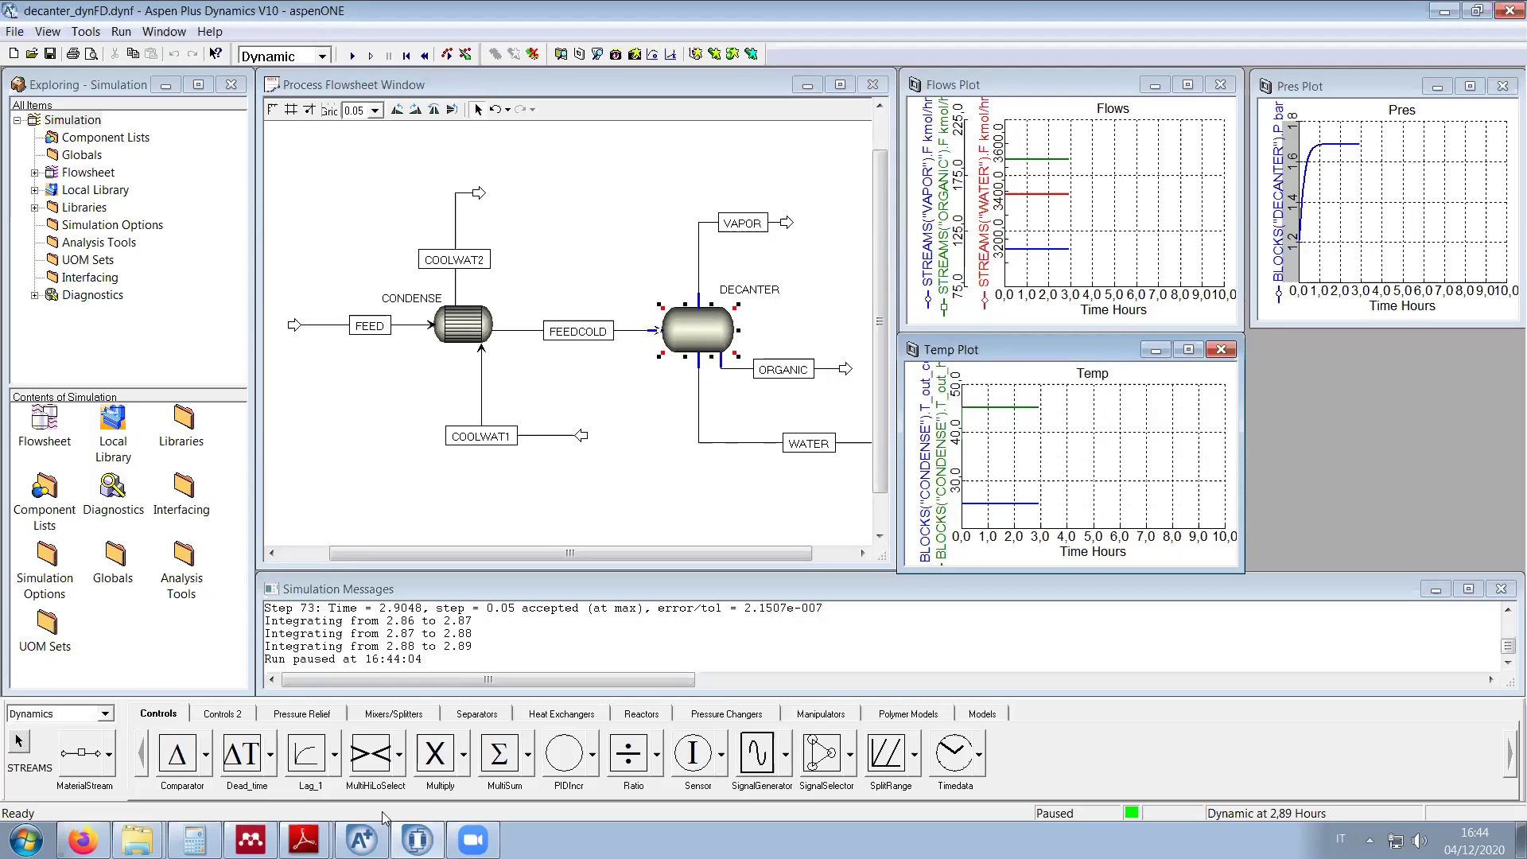
Step: Switch to Aspen Plus and check the stream temperatures and pressures on the main flowsheet, and return to Aspen Plus Dynamics
click(367, 835)
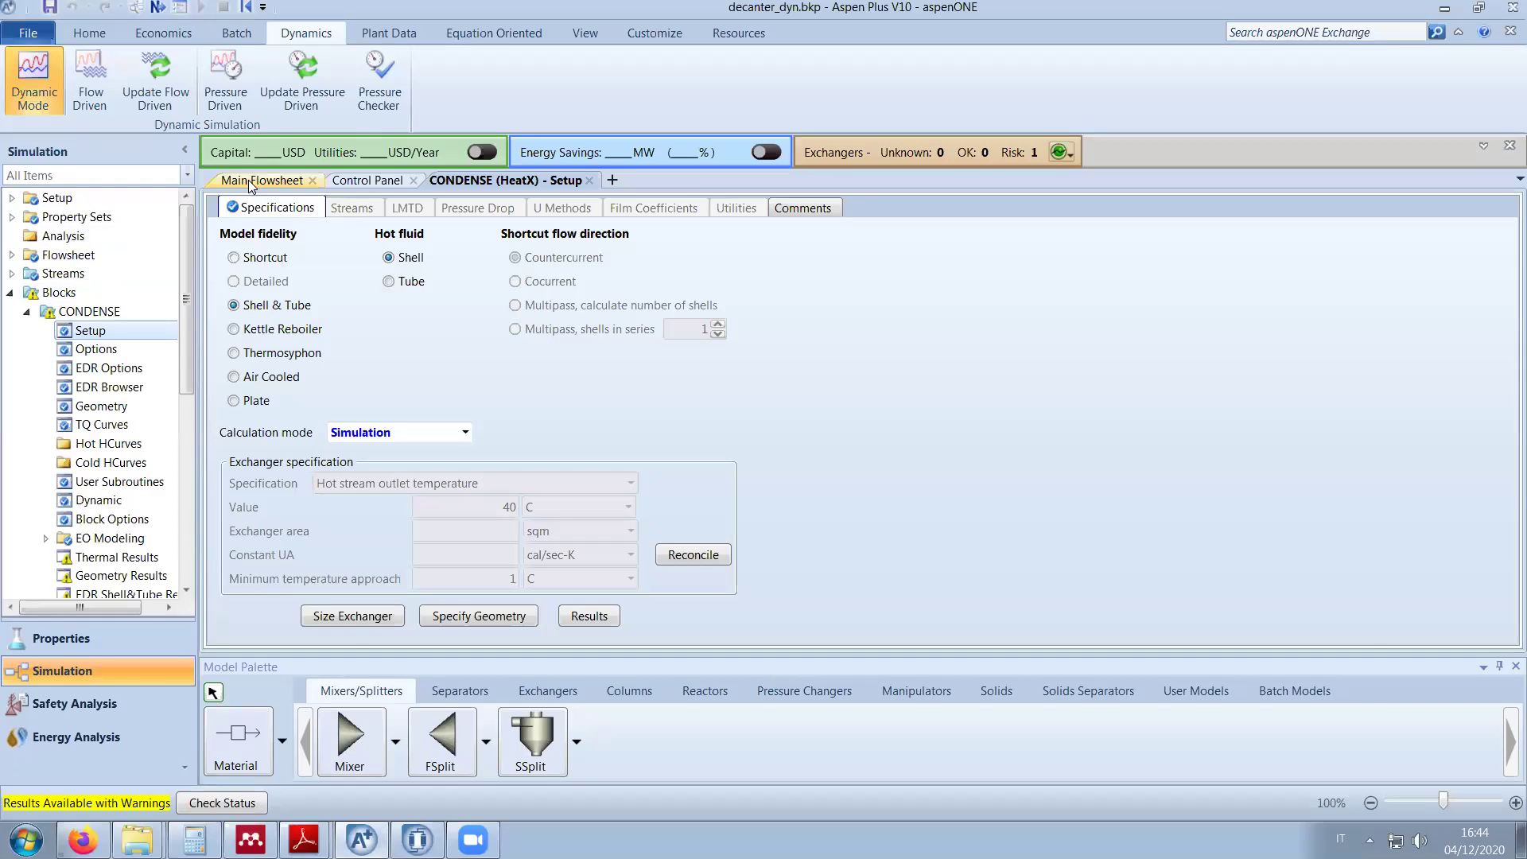
click(249, 182)
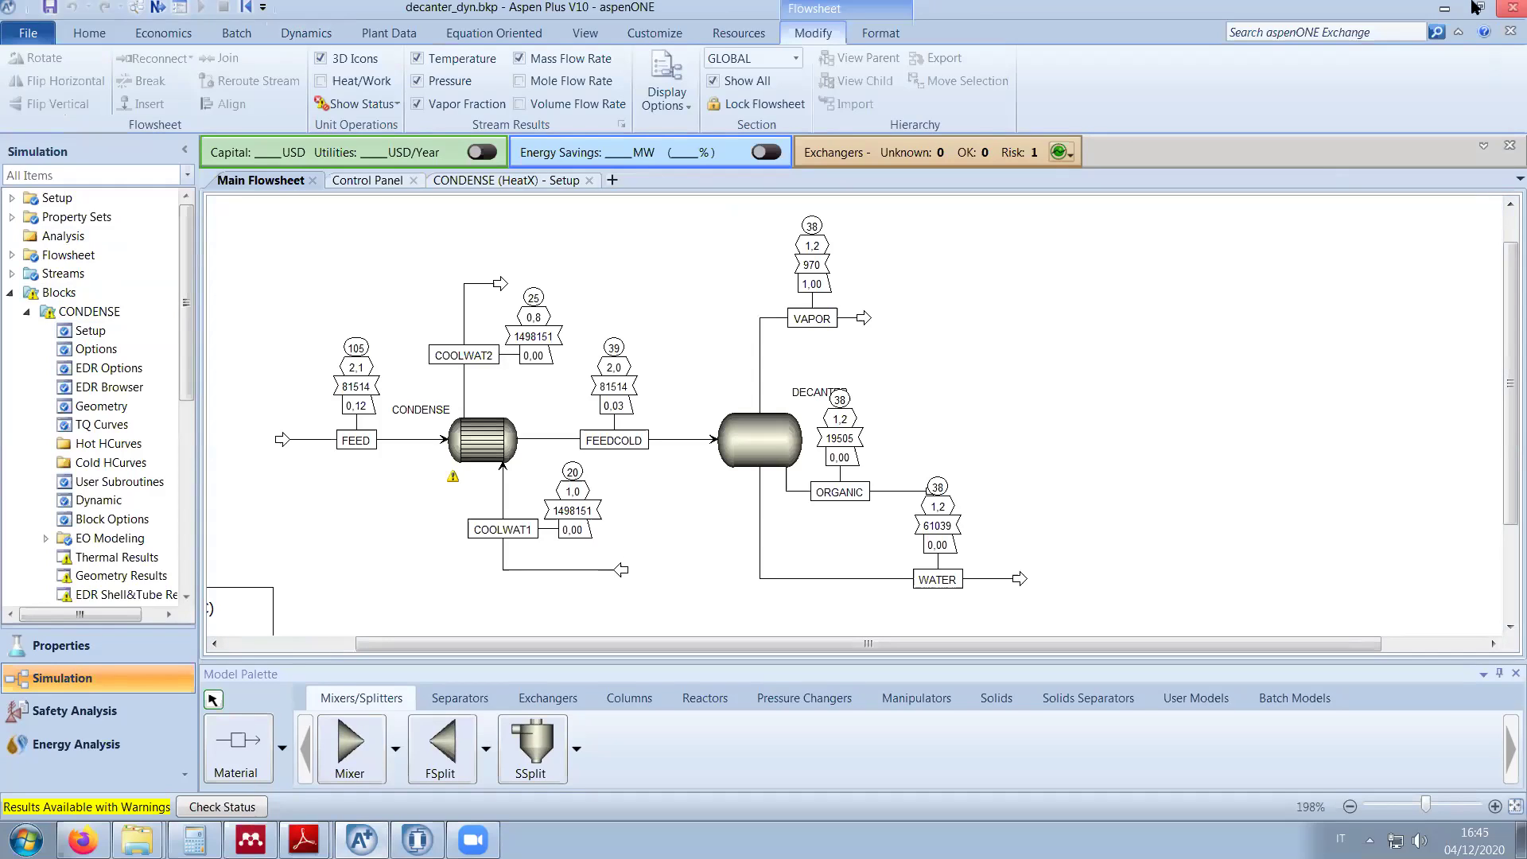
click(1445, 12)
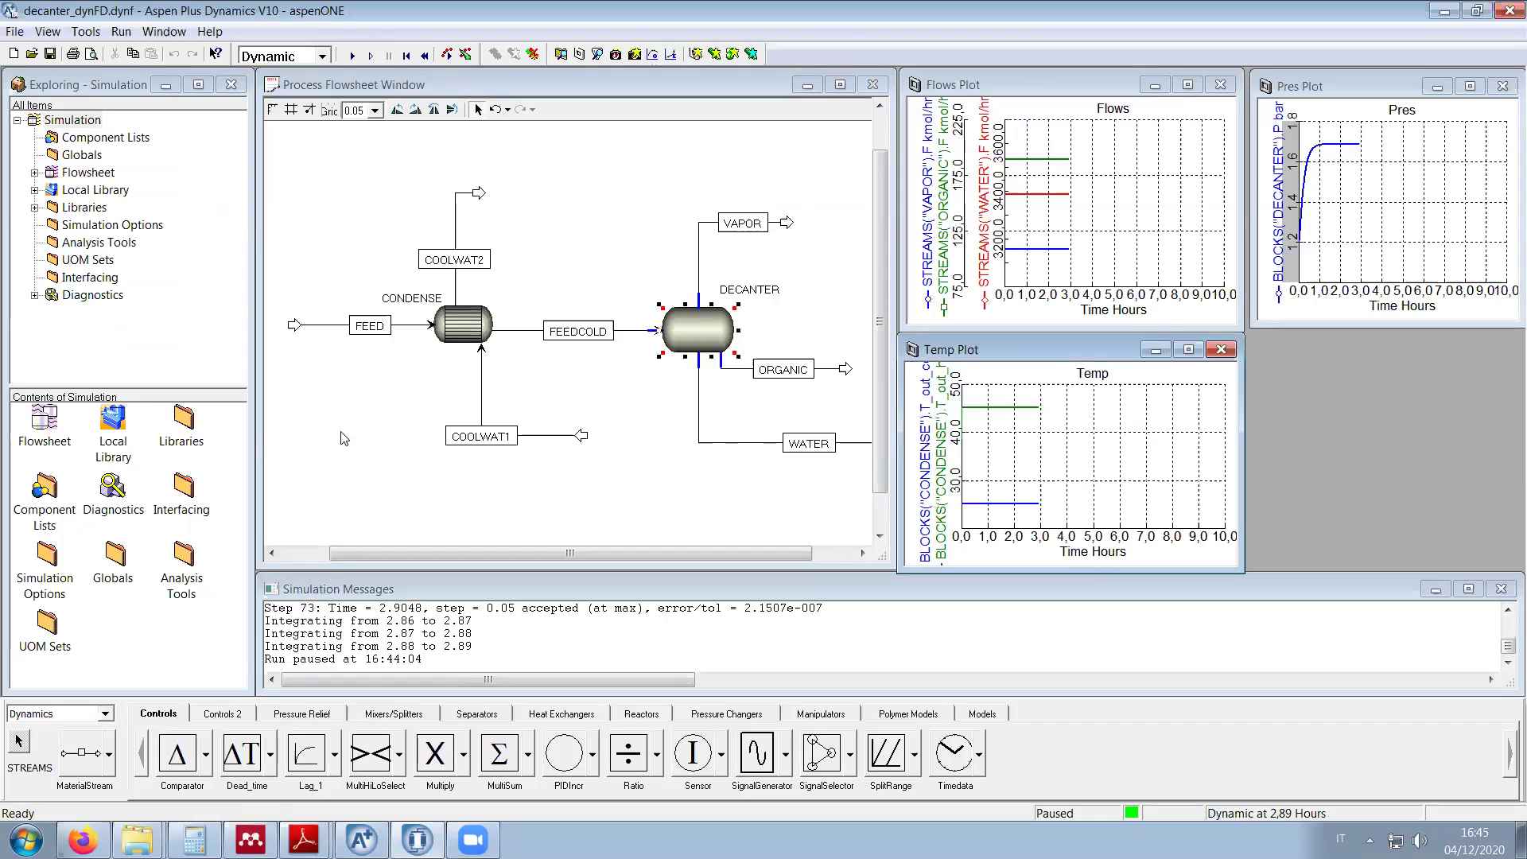
Step: Open the FEED stream's Configure form, enlarge it to inspect the fixed flow, temperature and pressure specifications, and close it
right_click(315, 329)
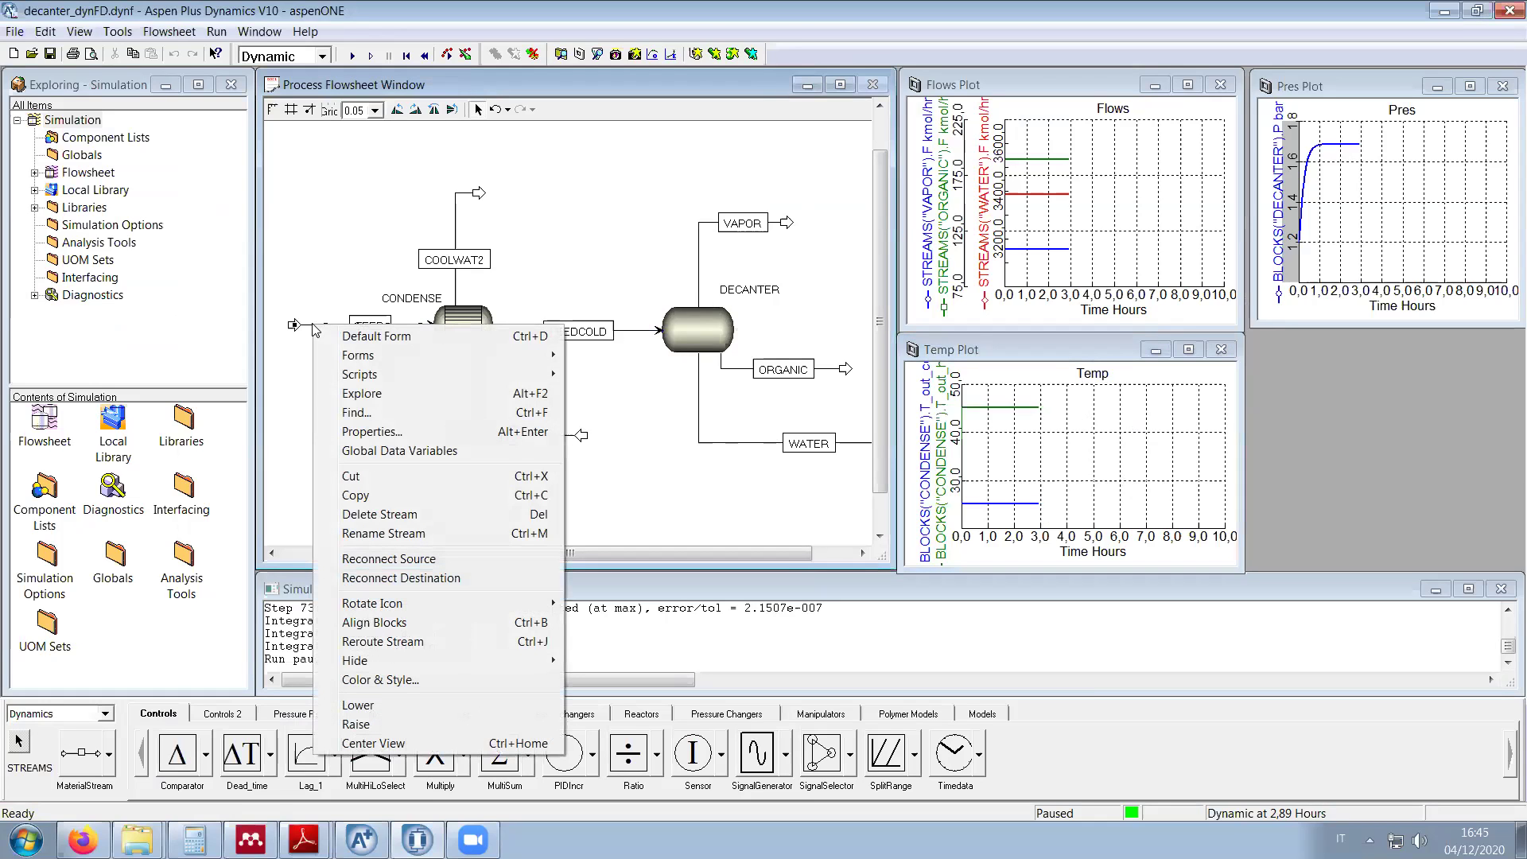
mouse_move(379, 358)
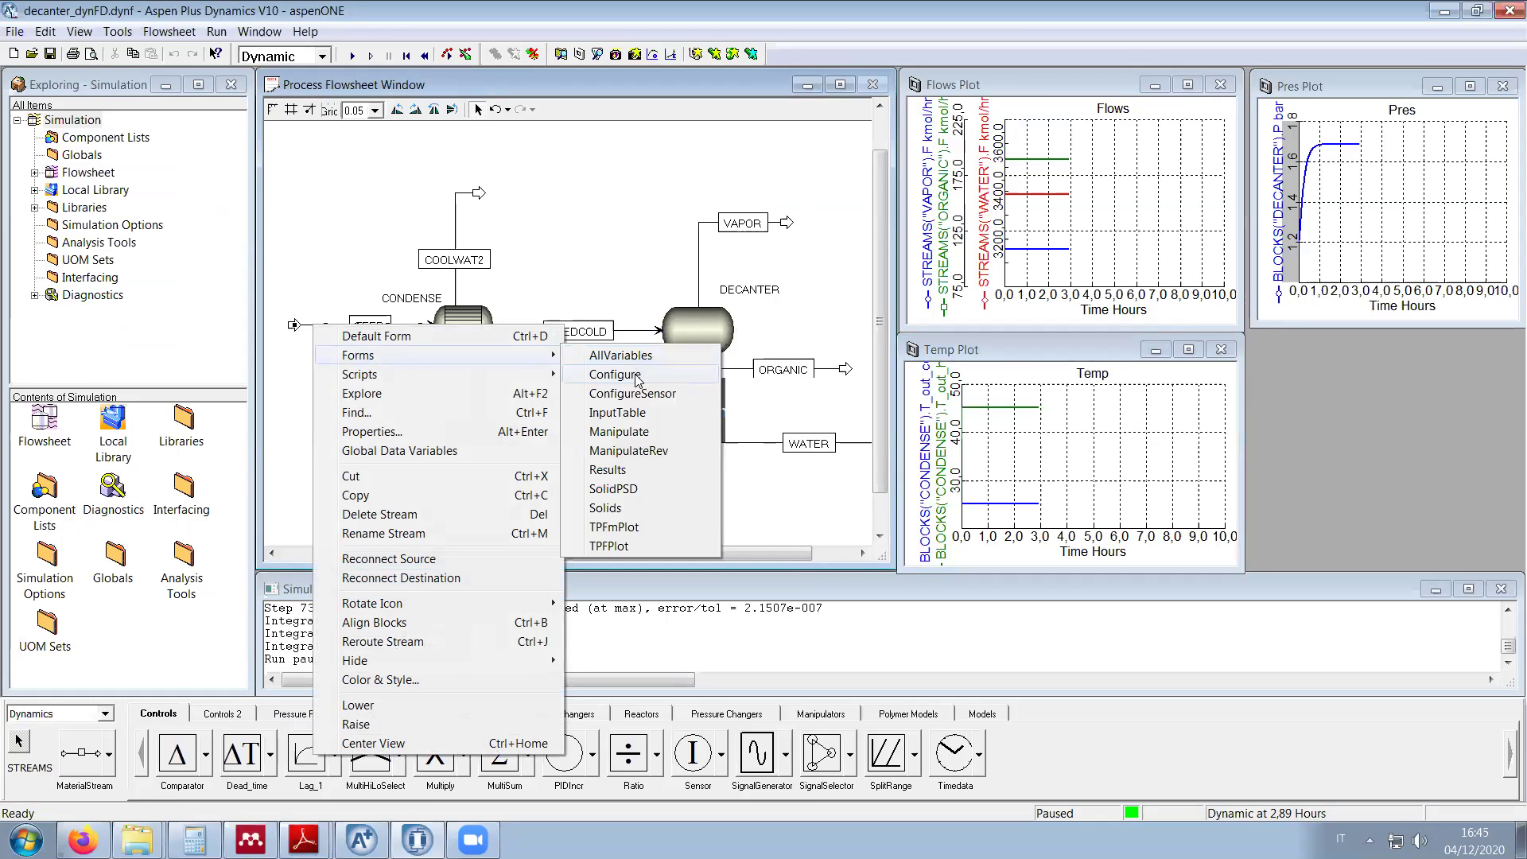
click(628, 380)
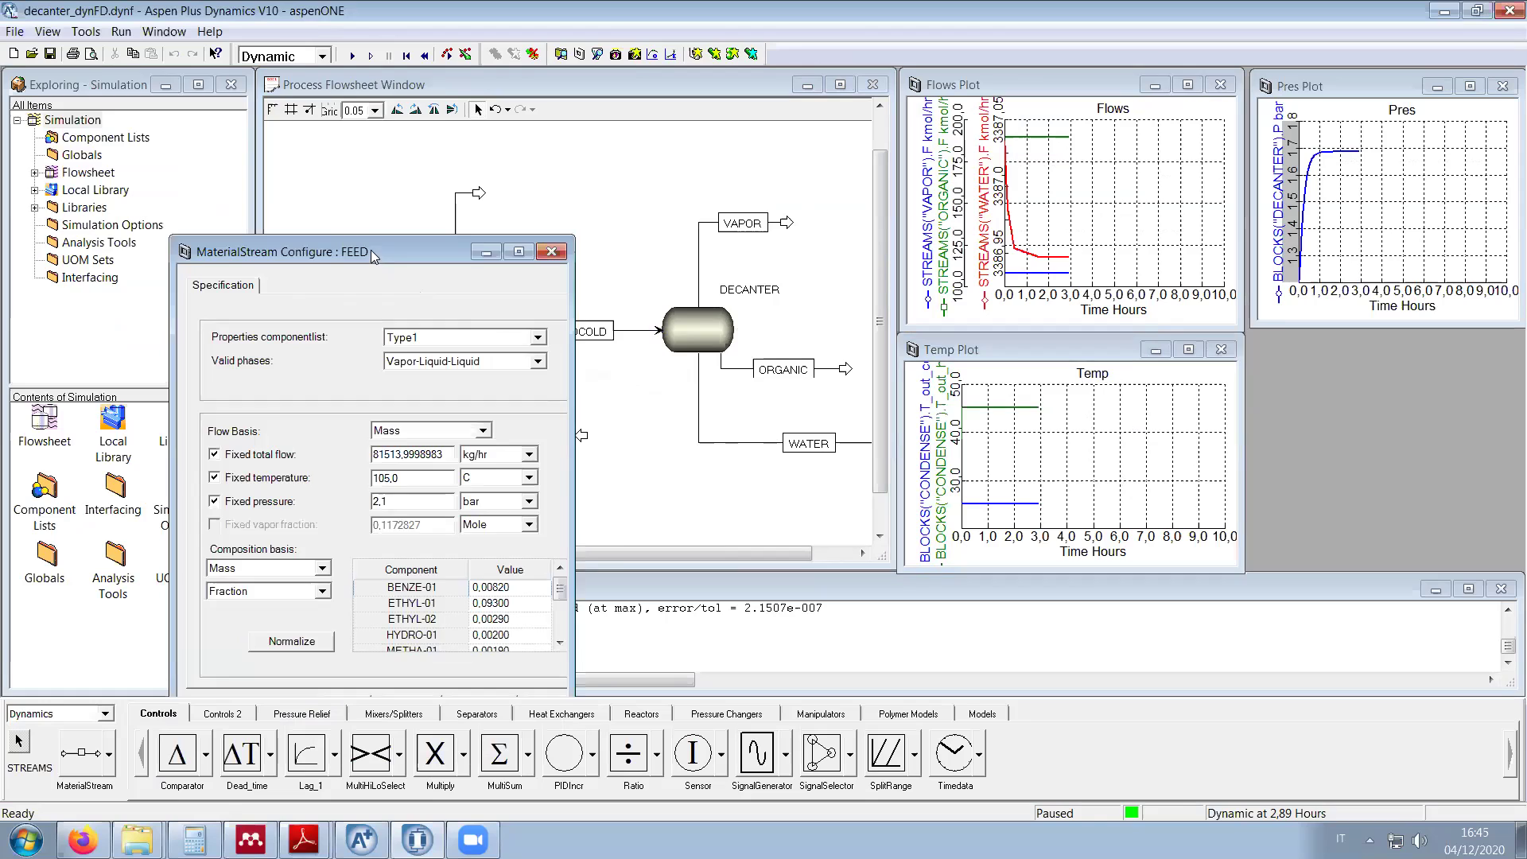
drag(371, 250, 235, 102)
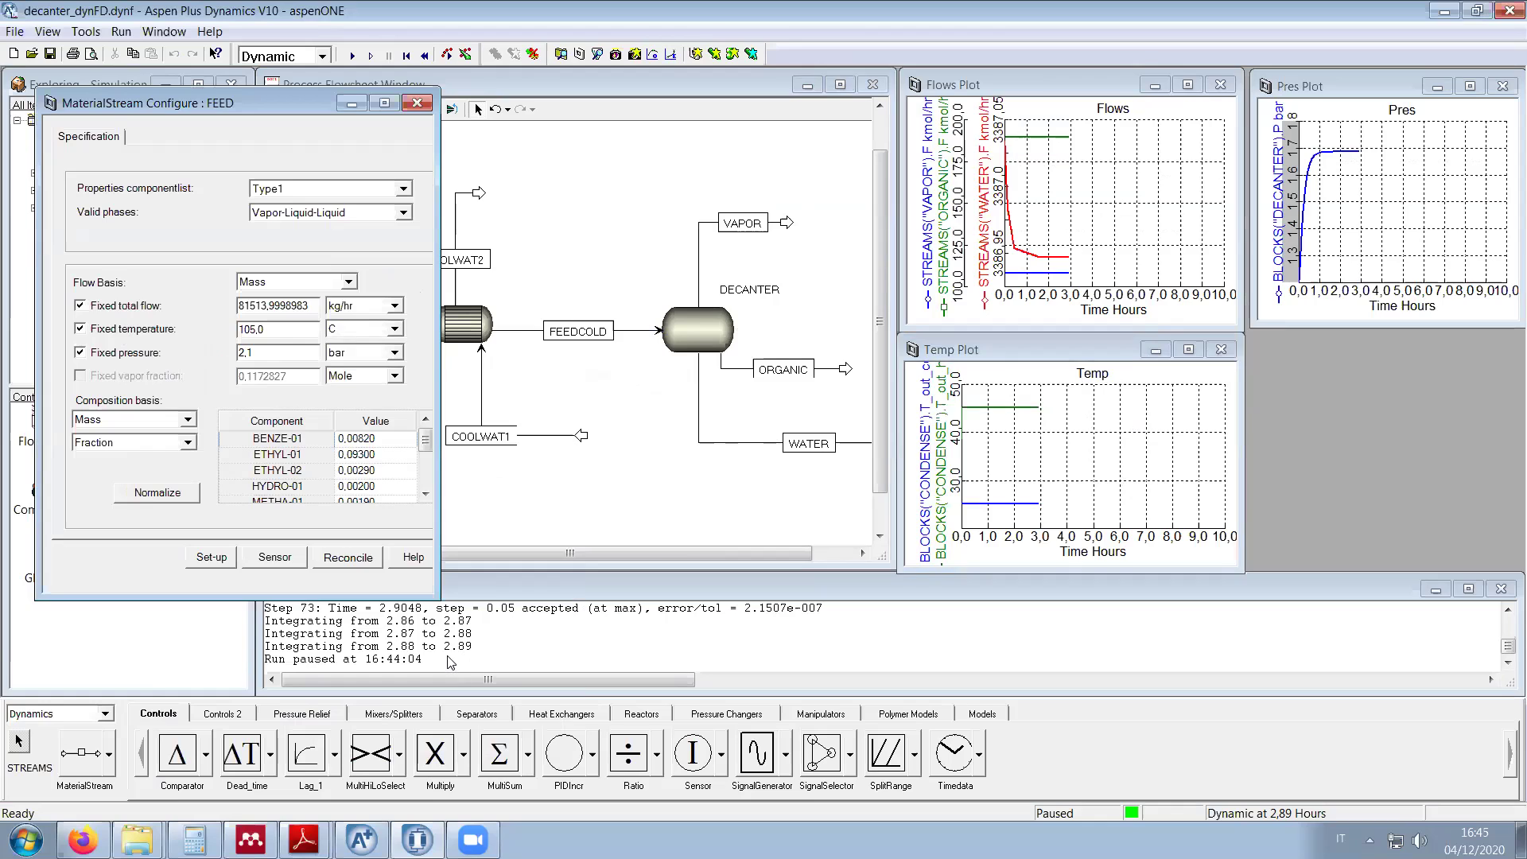
drag(440, 600, 564, 695)
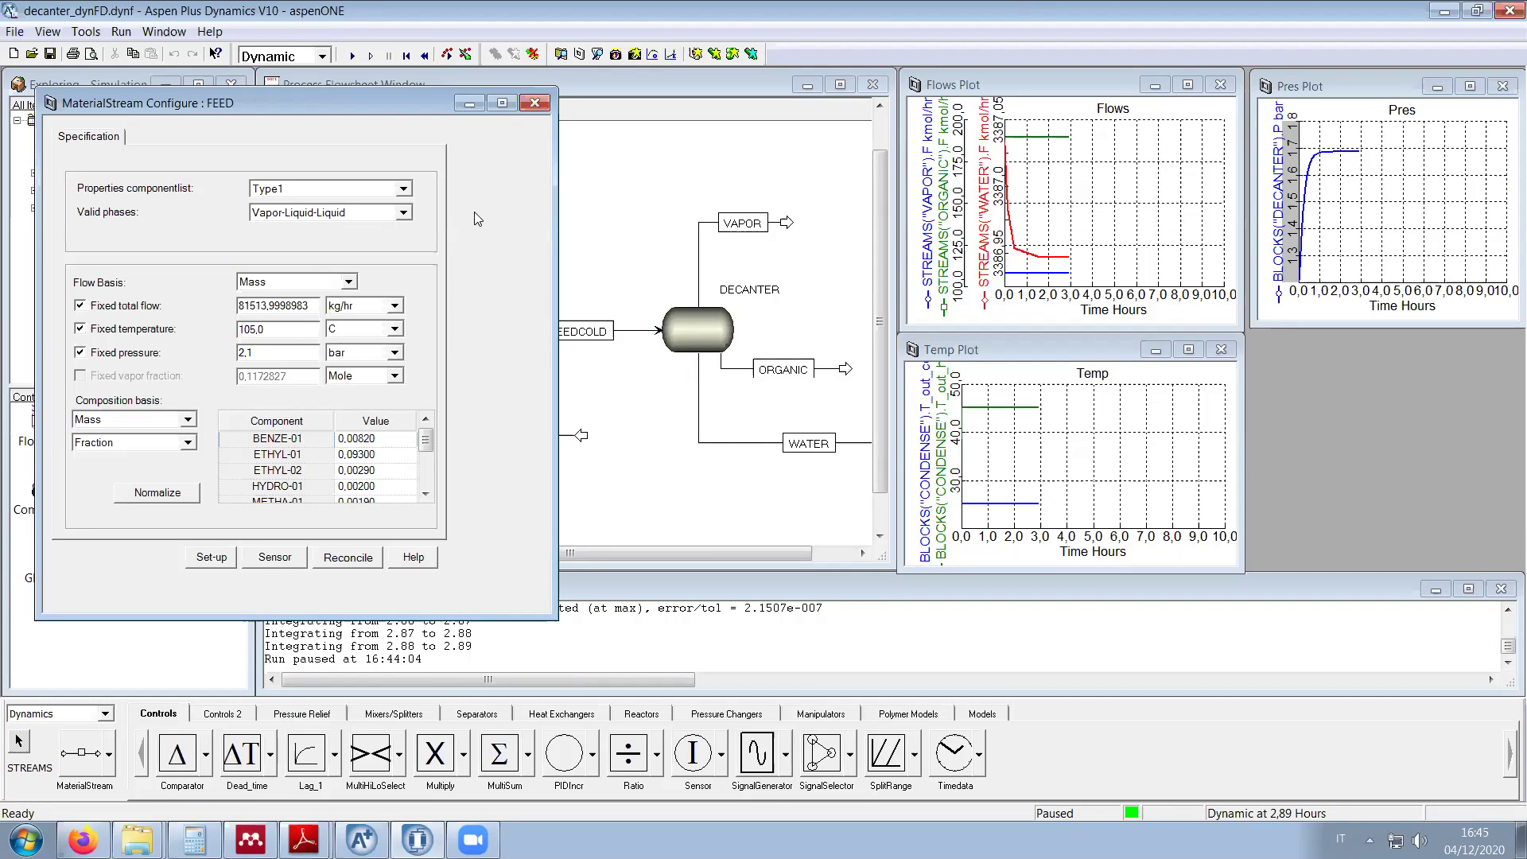
key(Escape)
Step: Open the CONDENSE block's Configure table and enlarge it to inspect the exchanger parameters
right_click(475, 334)
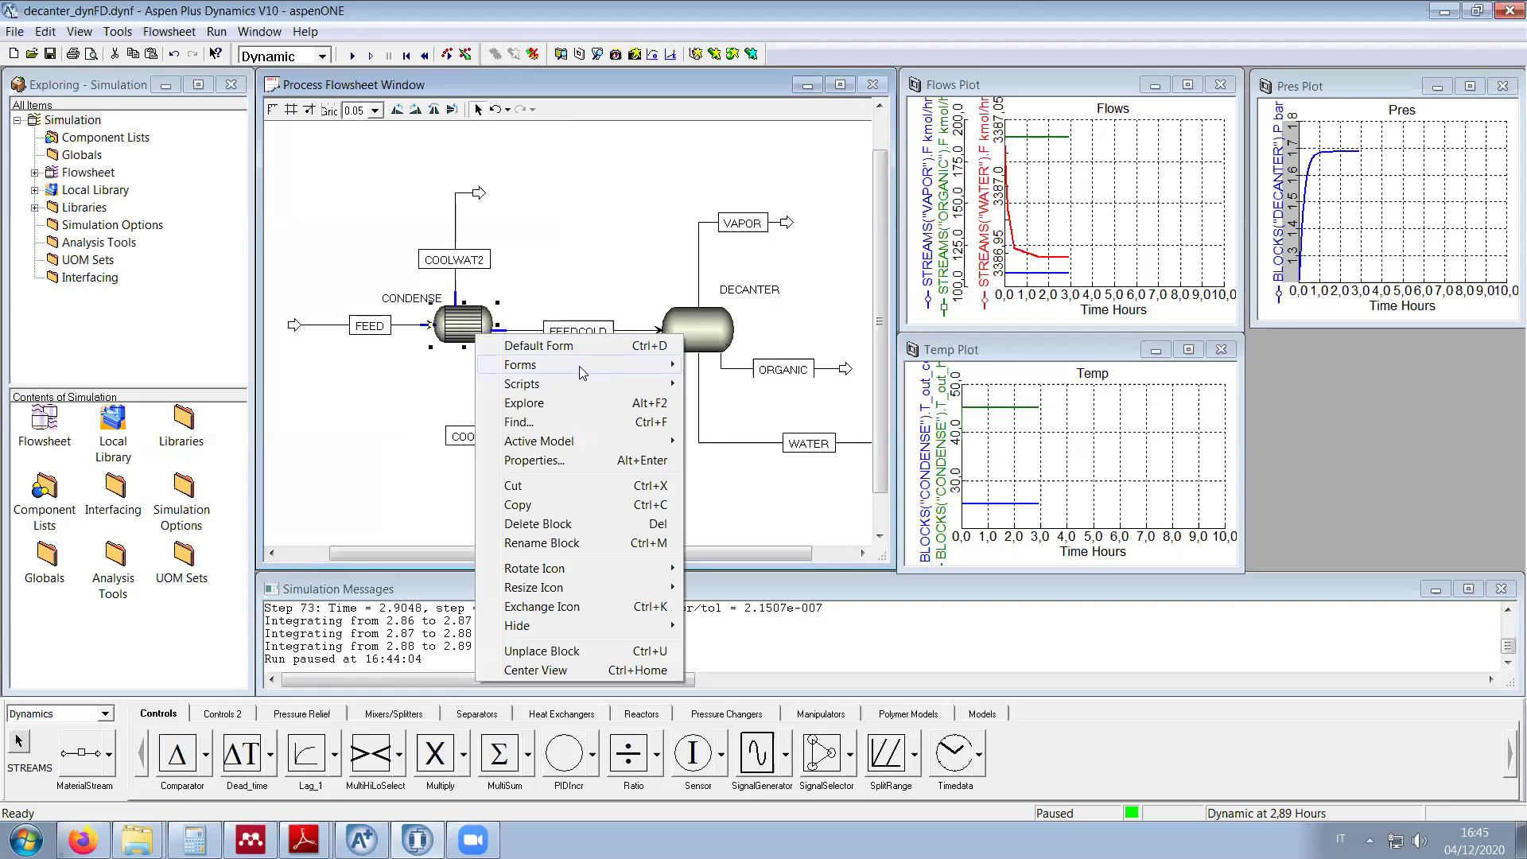
mouse_move(579, 364)
click(744, 383)
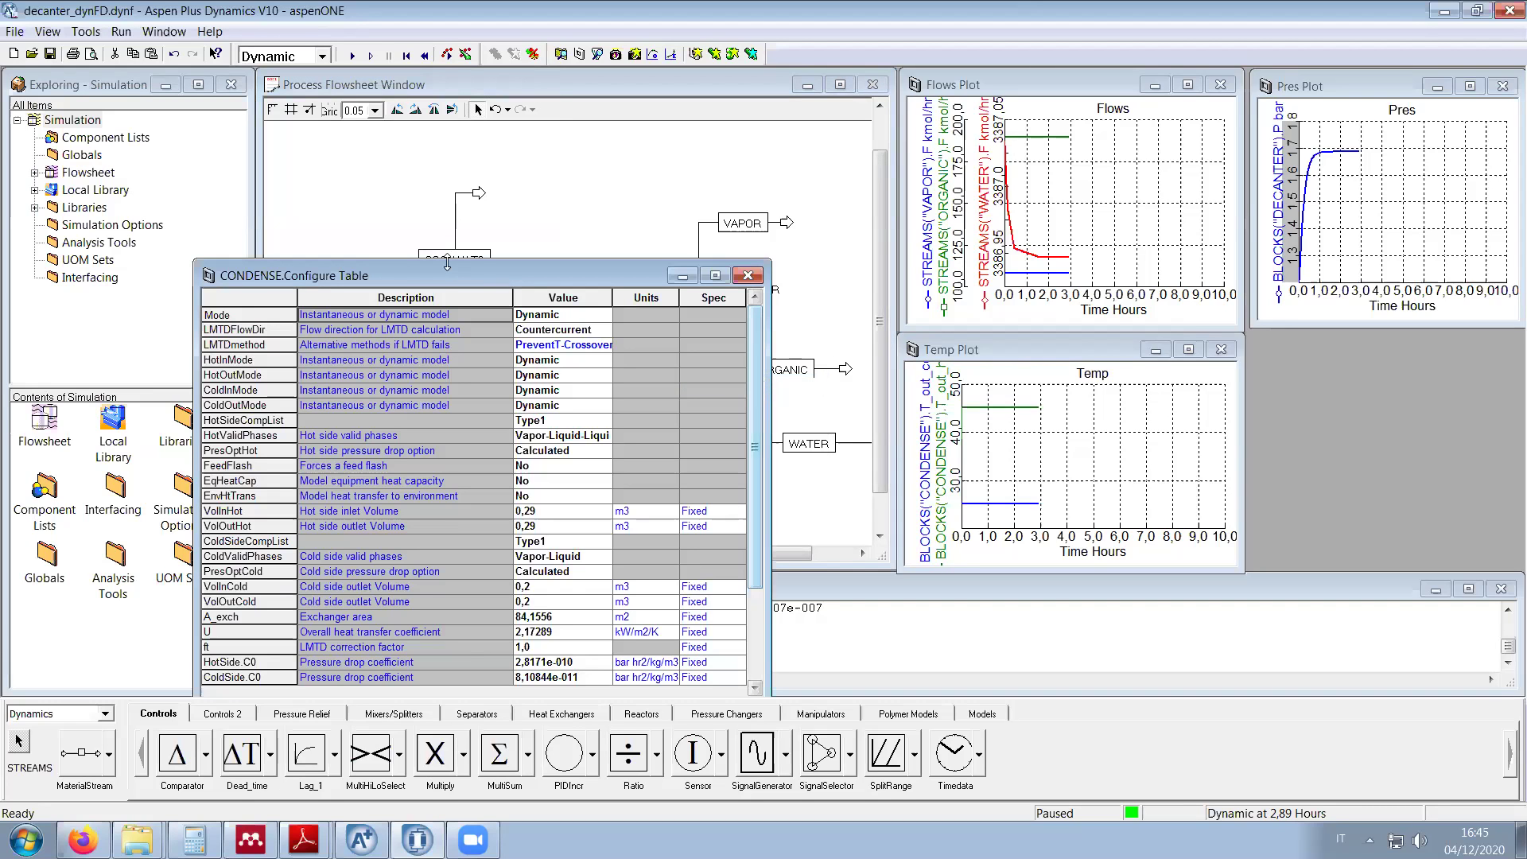
drag(435, 276, 326, 115)
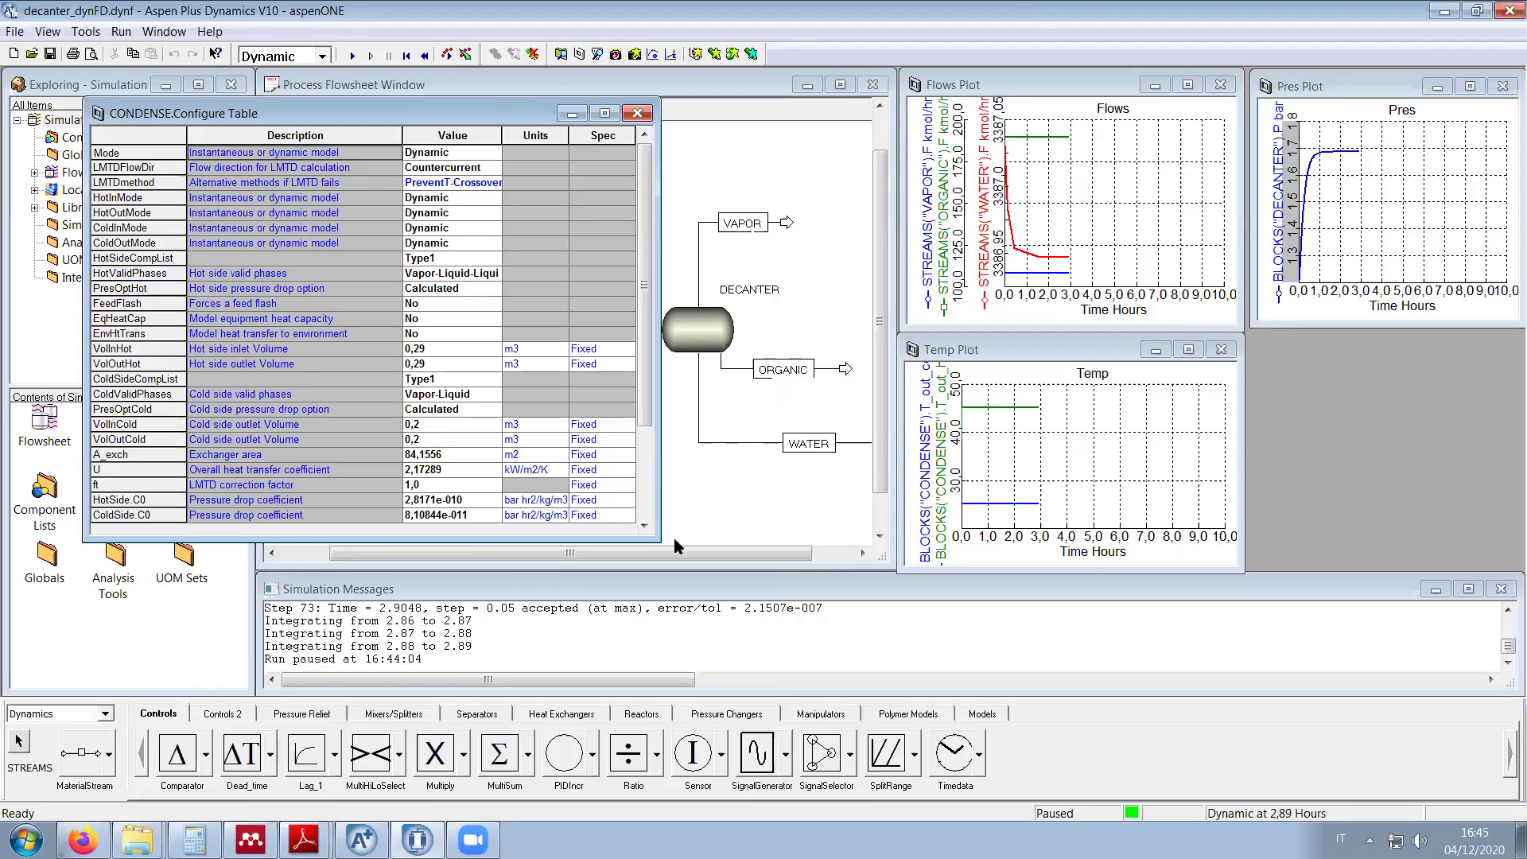
drag(648, 537, 790, 636)
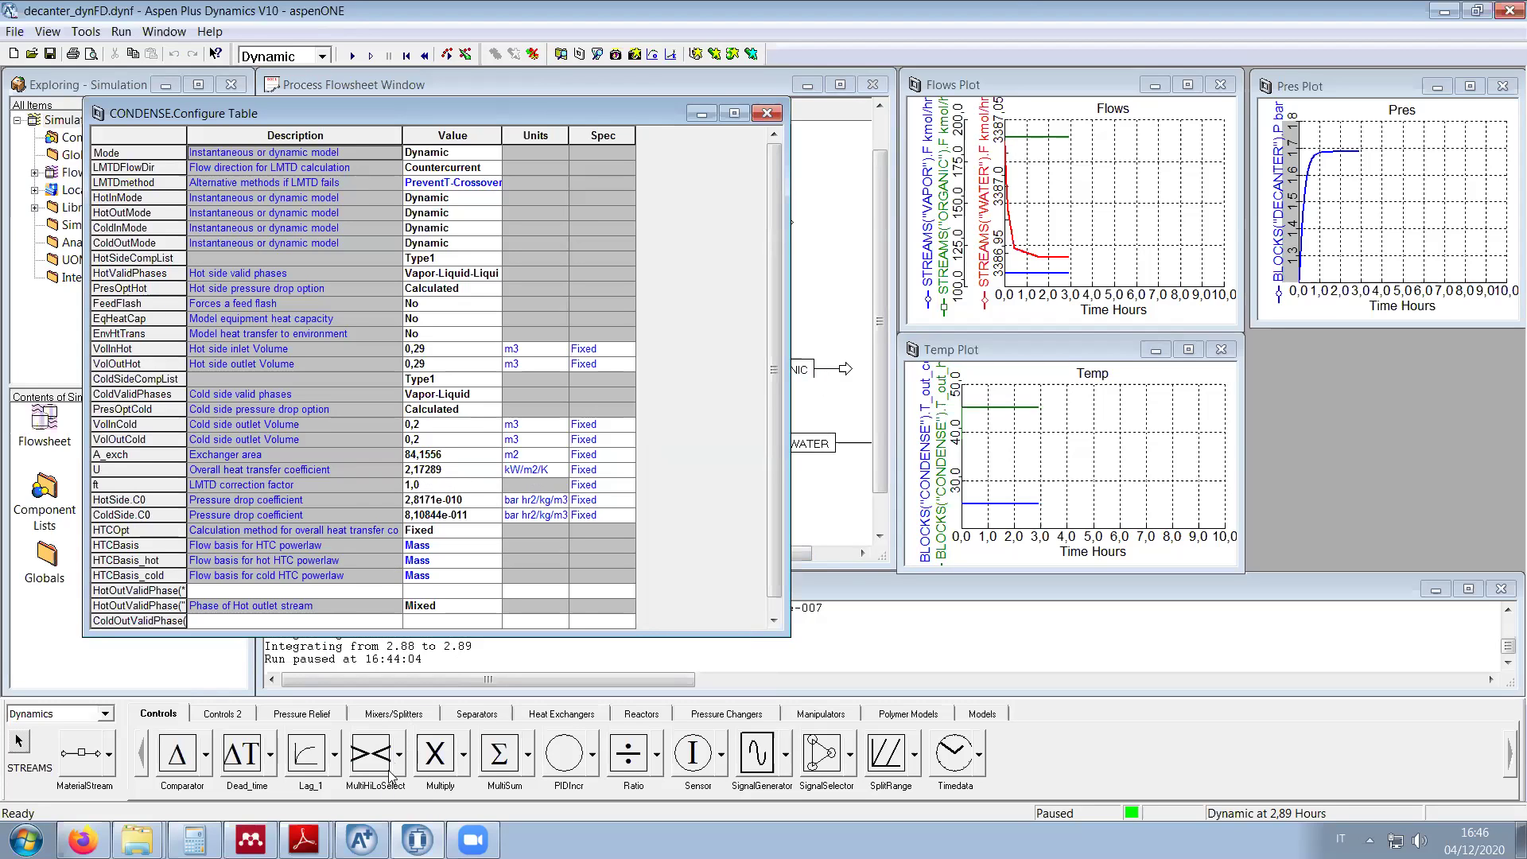
Step: Switch to Aspen Plus and open the CONDENSE block's EDR Shell&Tube results
click(360, 839)
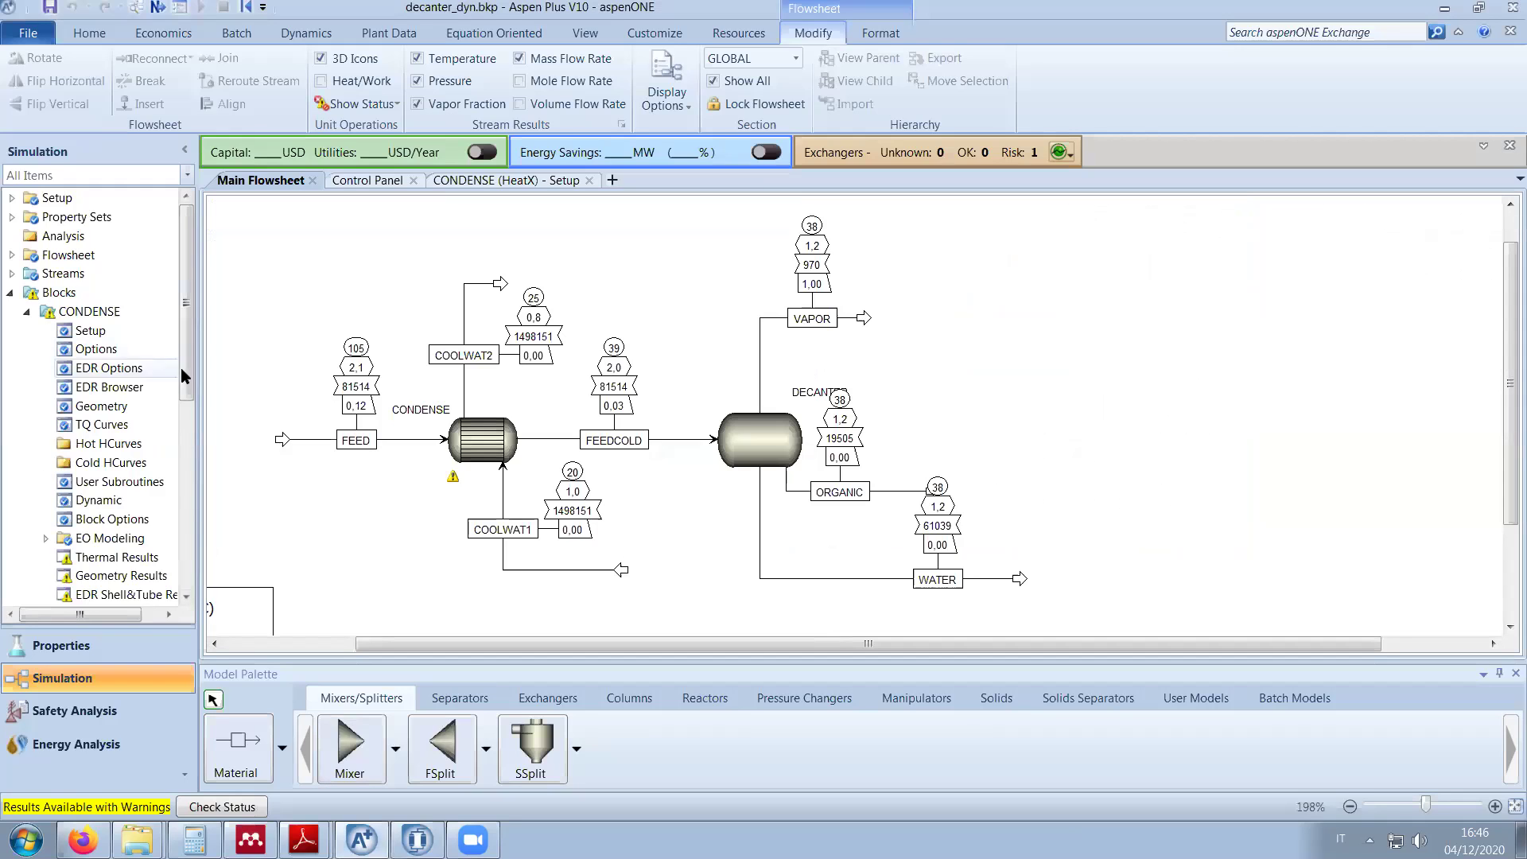
click(481, 180)
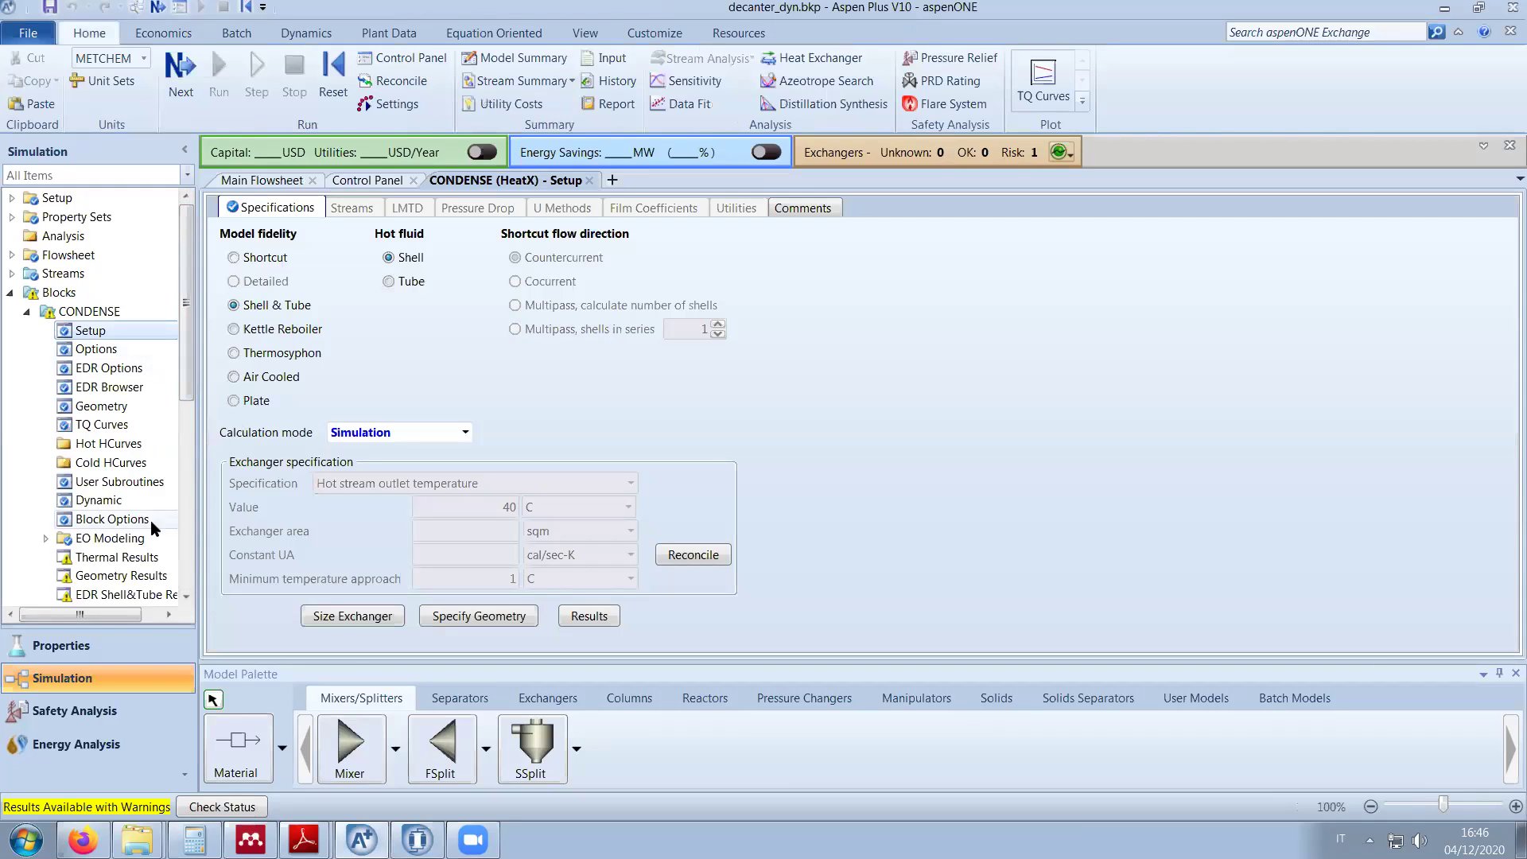
click(128, 595)
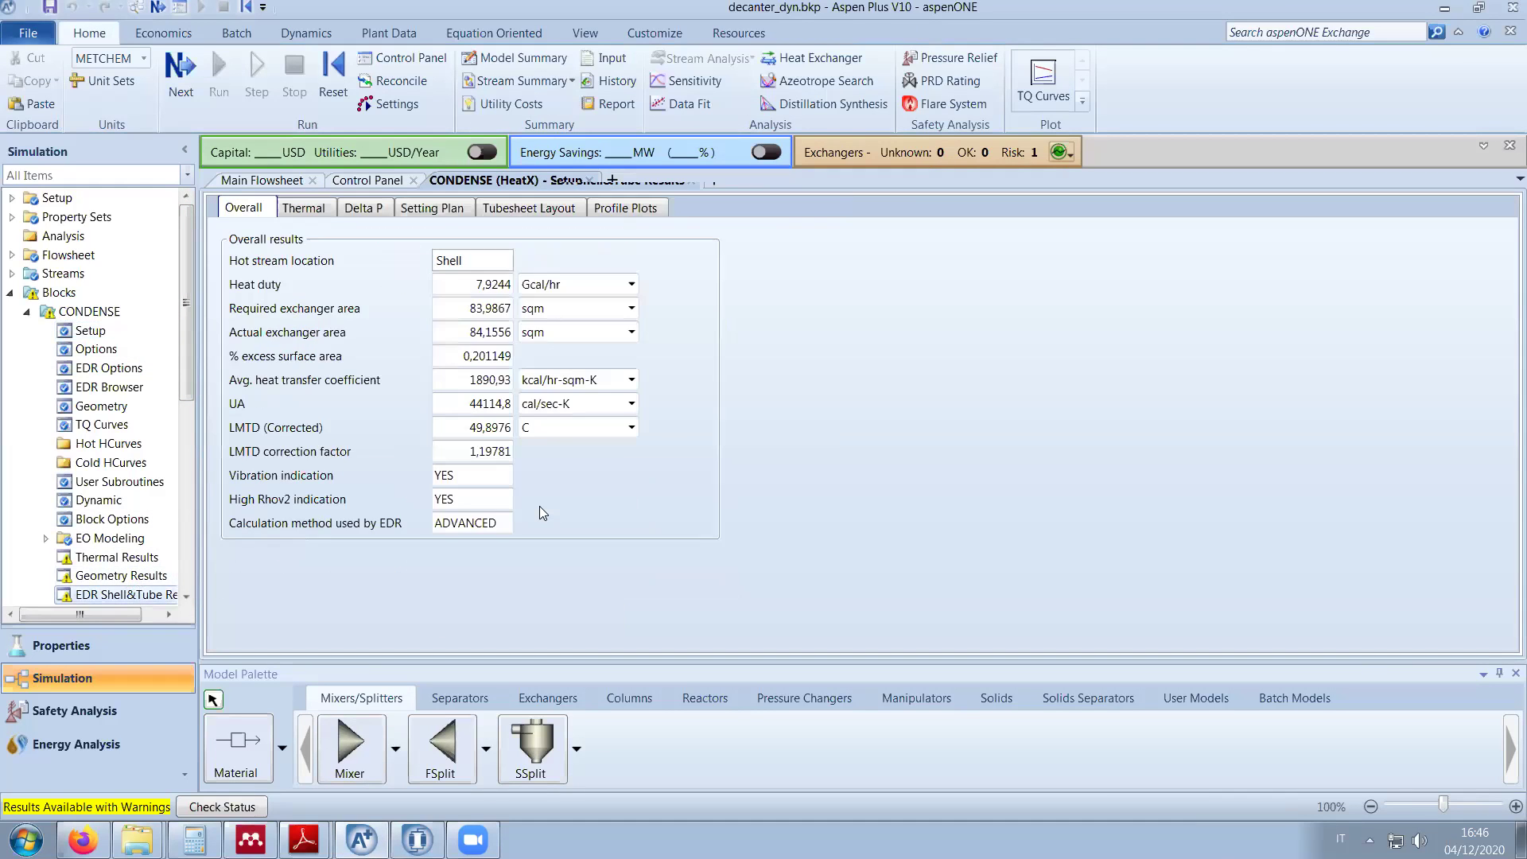
Step: Display the average heat transfer coefficient in the CONDENSE overall results in Watt/sqm-K
click(604, 380)
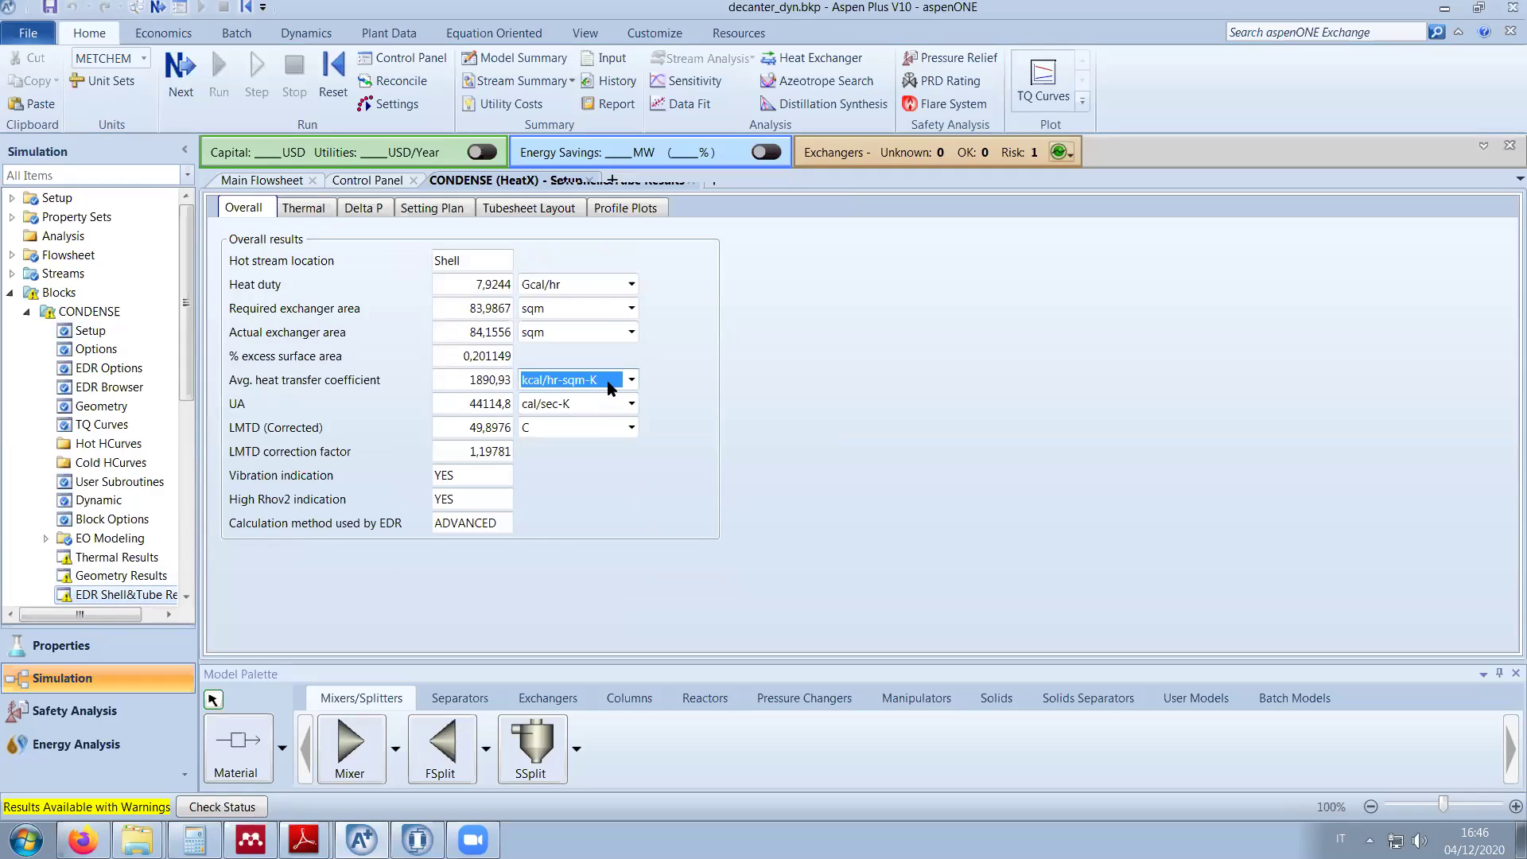
click(686, 358)
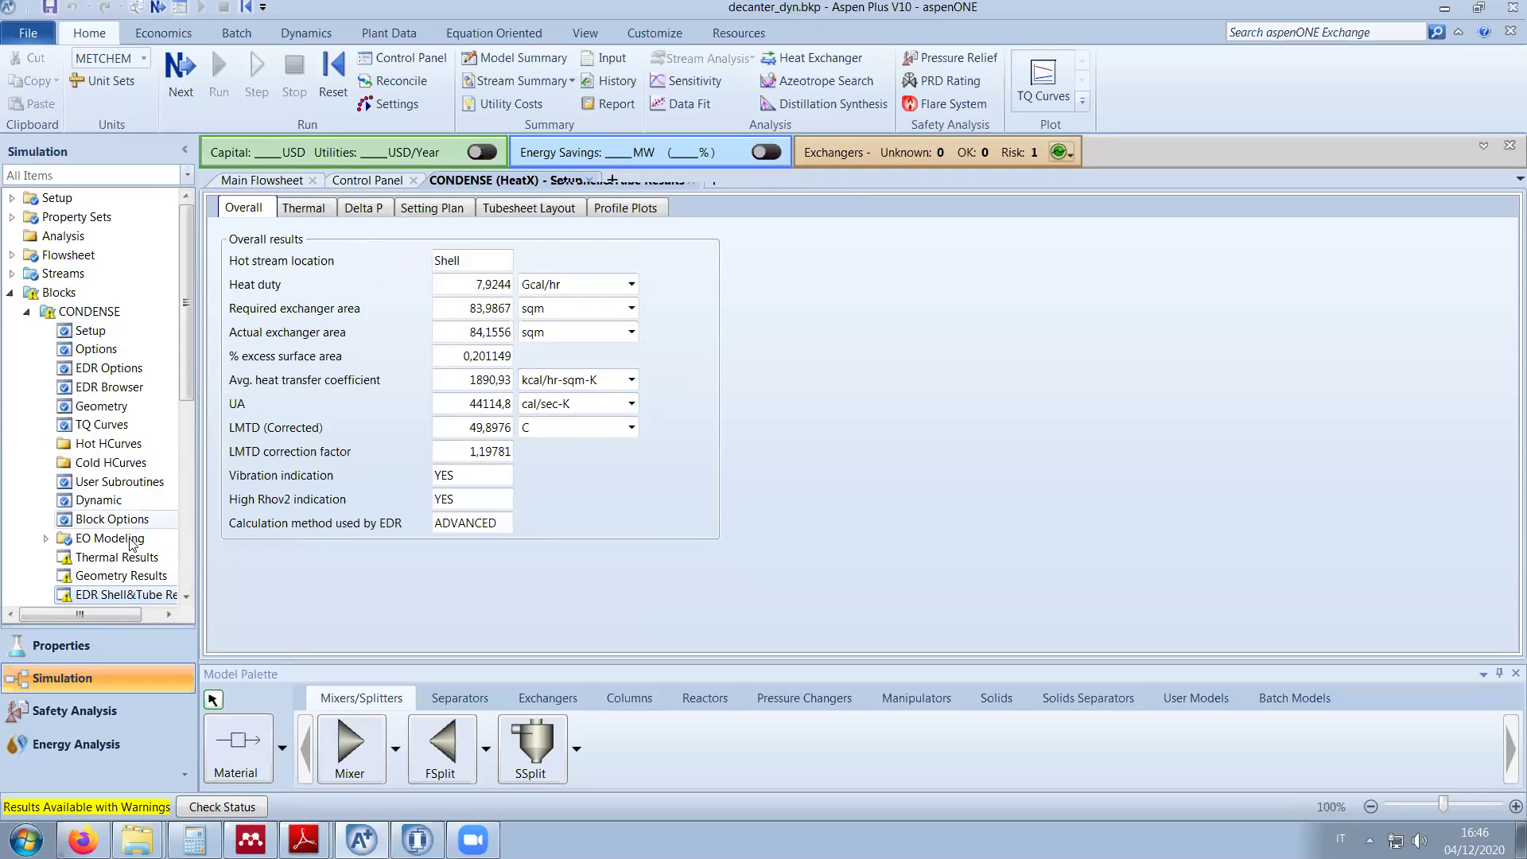
scroll(131, 543, down, 2)
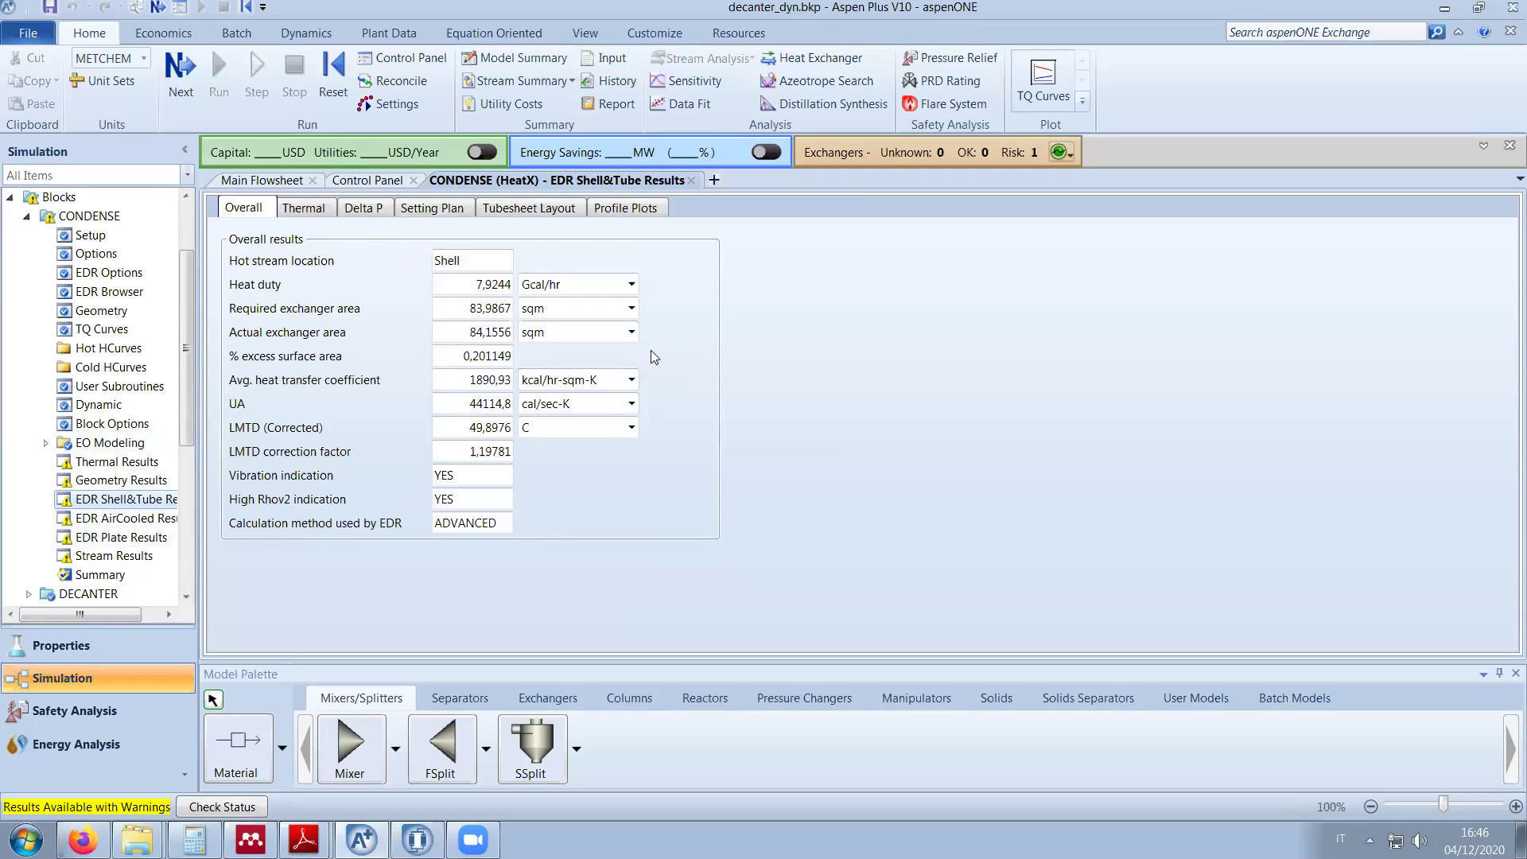
click(631, 380)
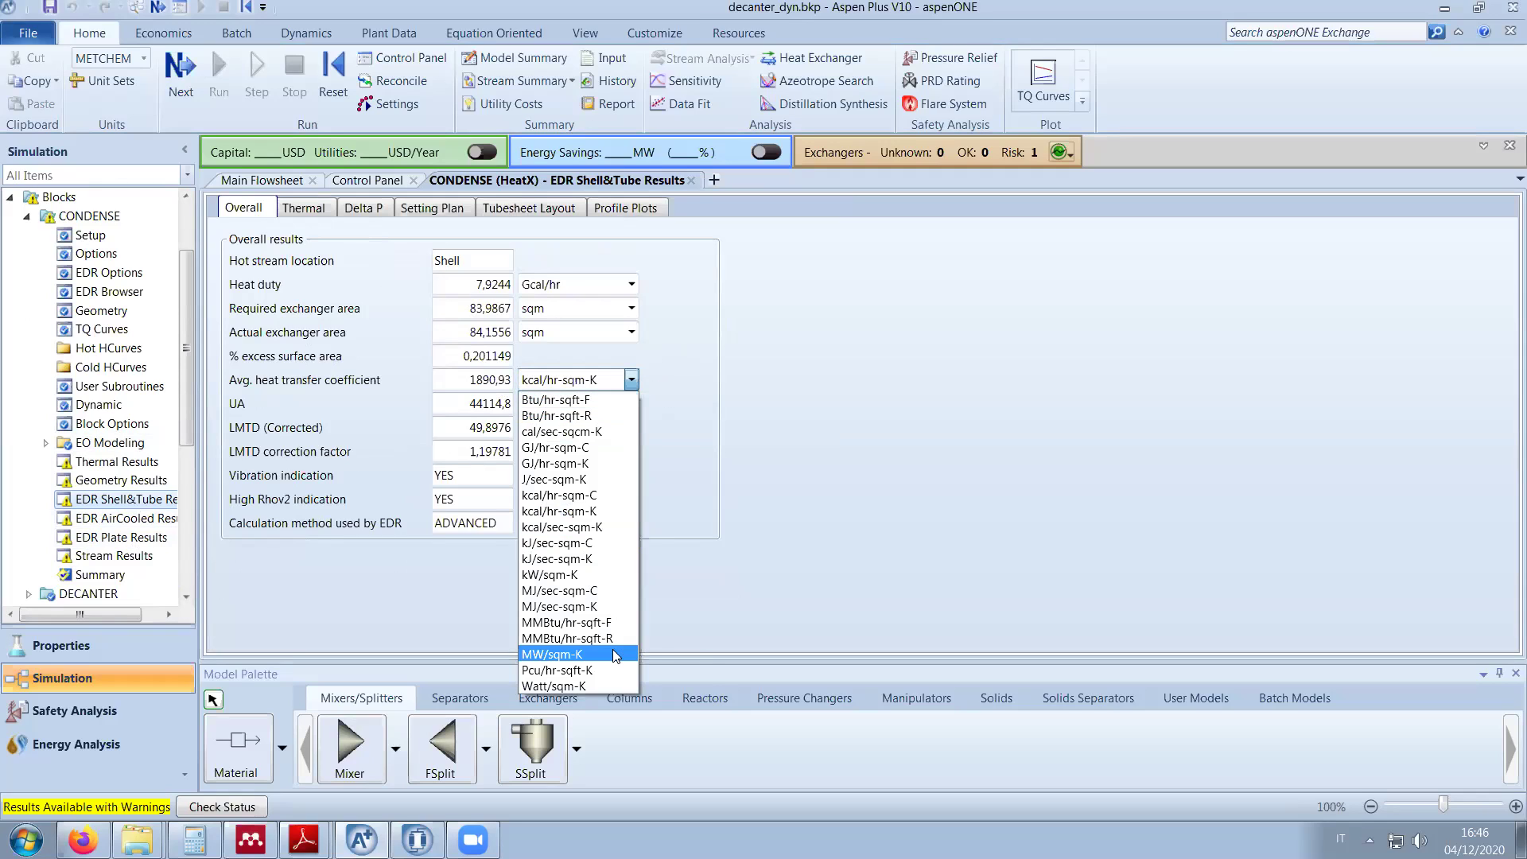
click(588, 684)
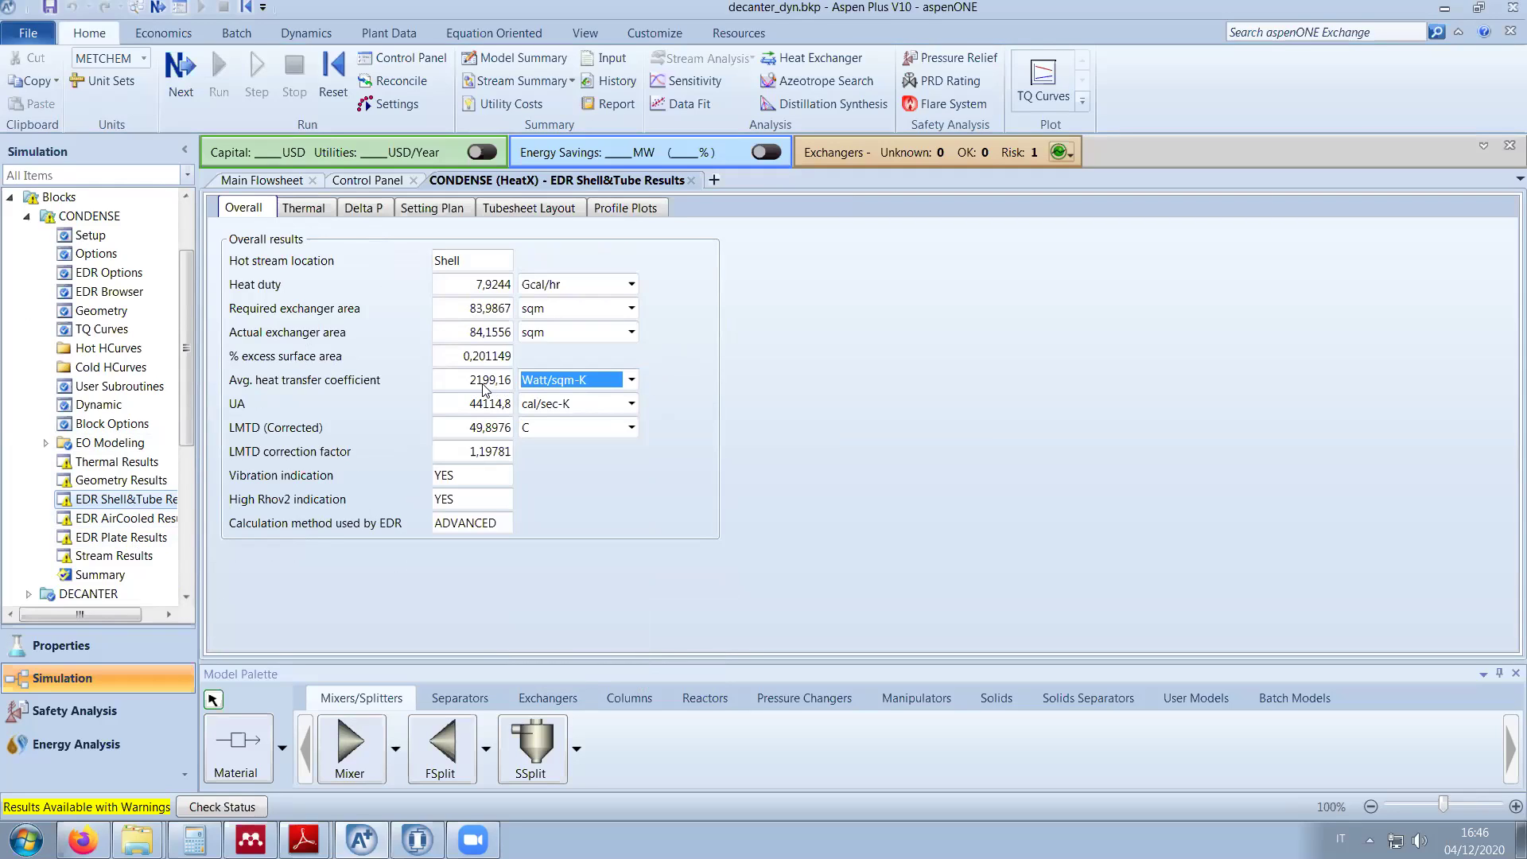
Step: Return to Aspen Plus Dynamics, compare the overall heat transfer coefficient U in the CONDENSE Configure table, and close the table
click(1443, 8)
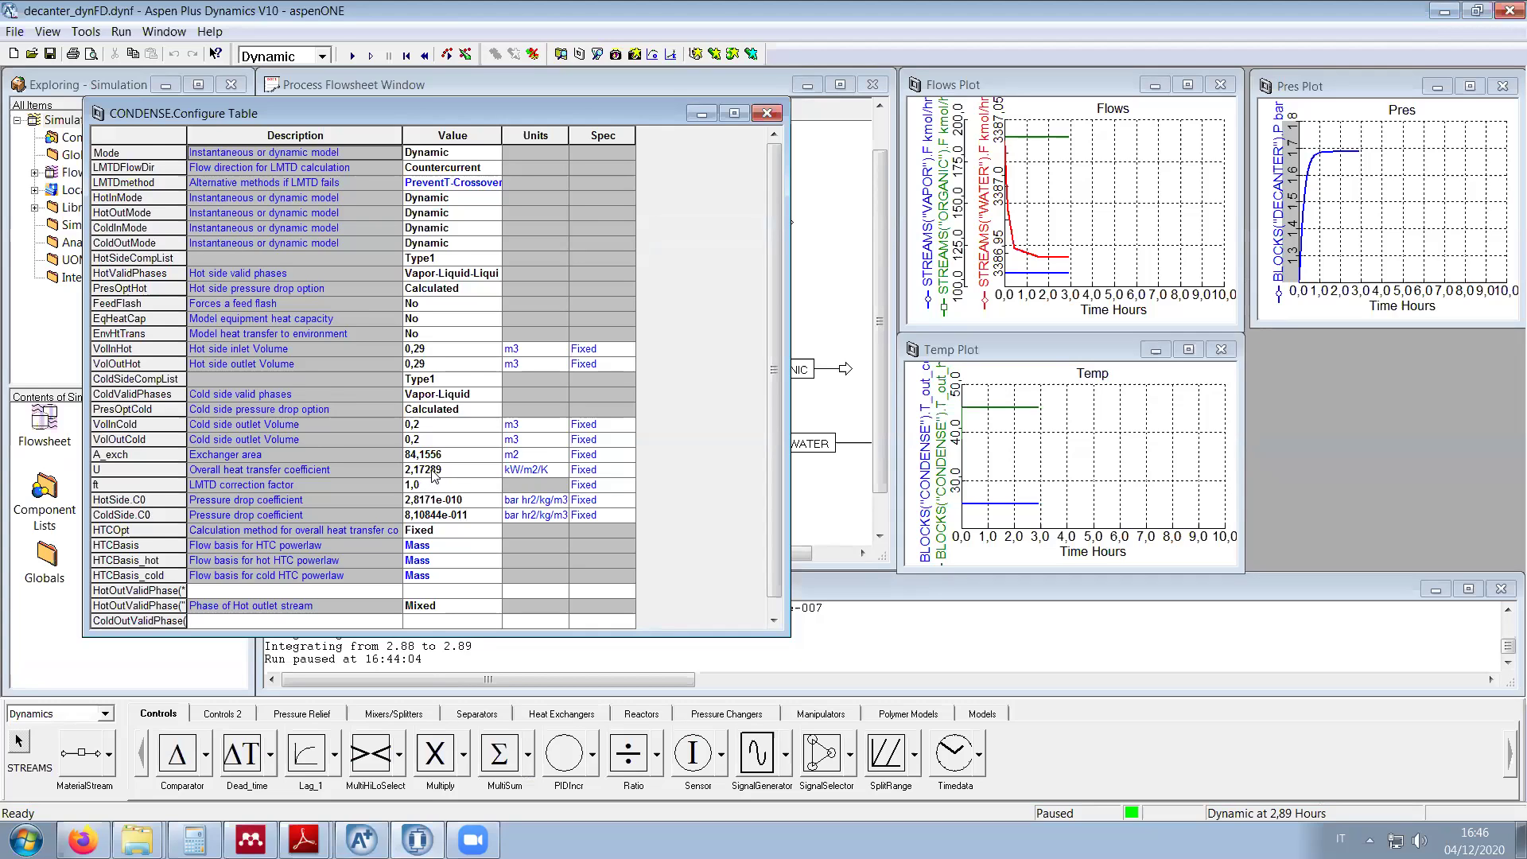
scroll(429, 476, down, 1)
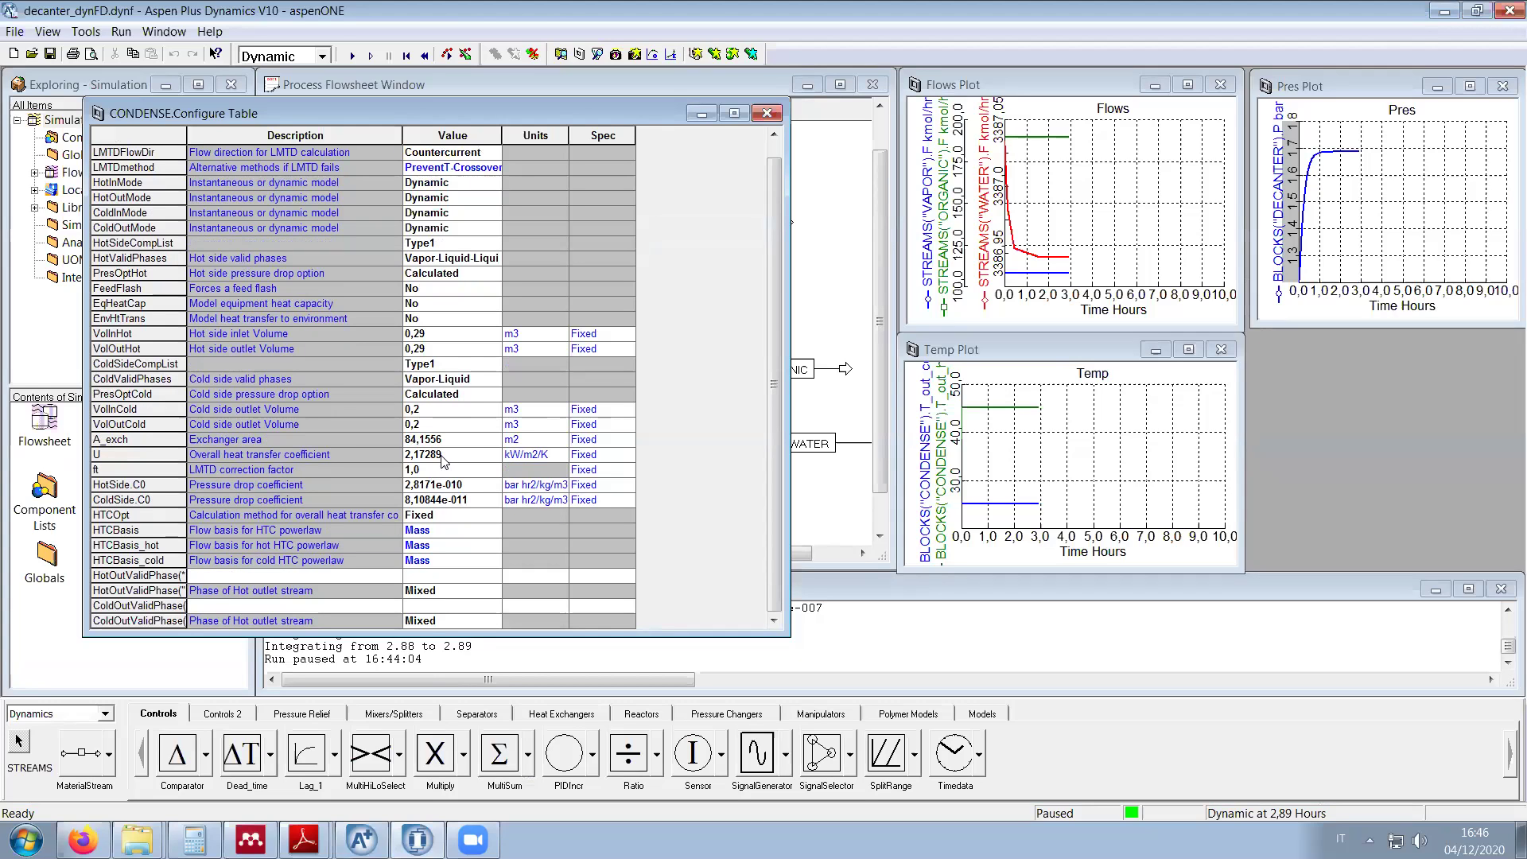
click(767, 113)
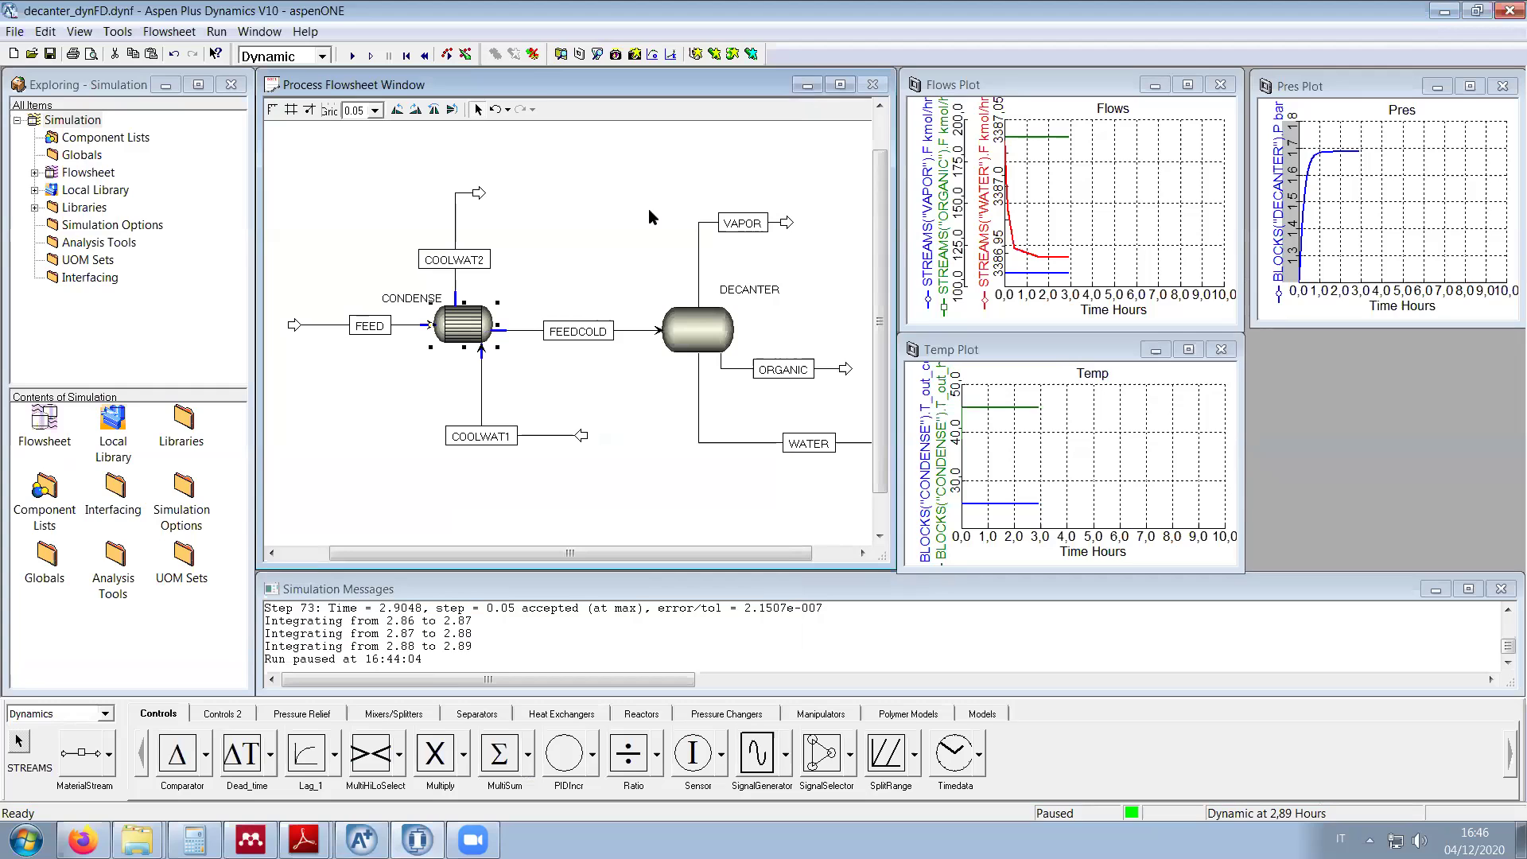
Step: Rewind the simulation and set the CONDENSE block's overall heat transfer coefficient U to 2,2 kW/m2/K
click(406, 57)
right_click(463, 325)
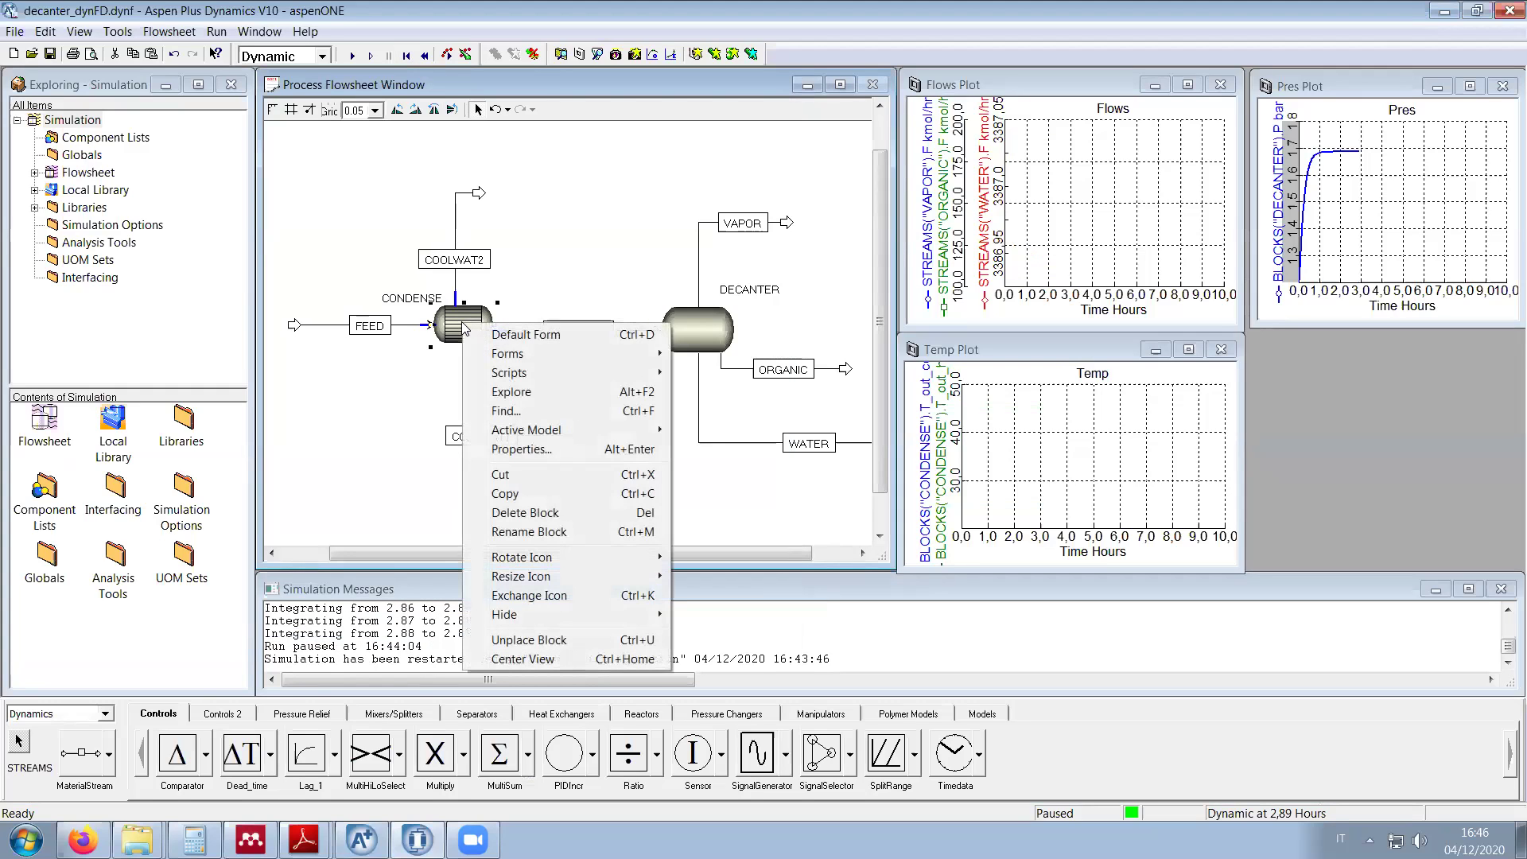
mouse_move(574, 355)
click(721, 373)
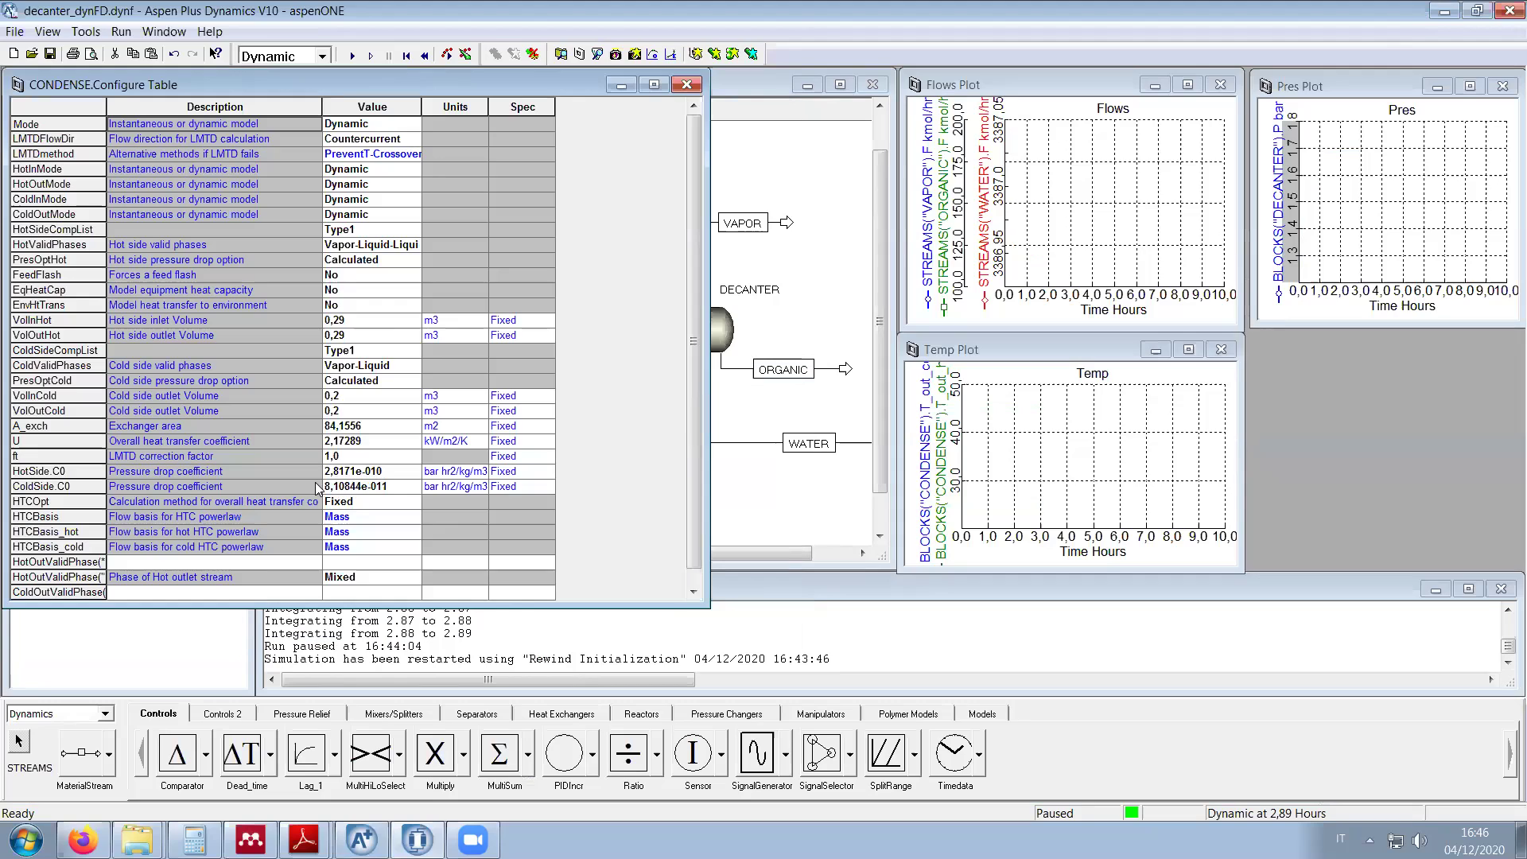
click(355, 444)
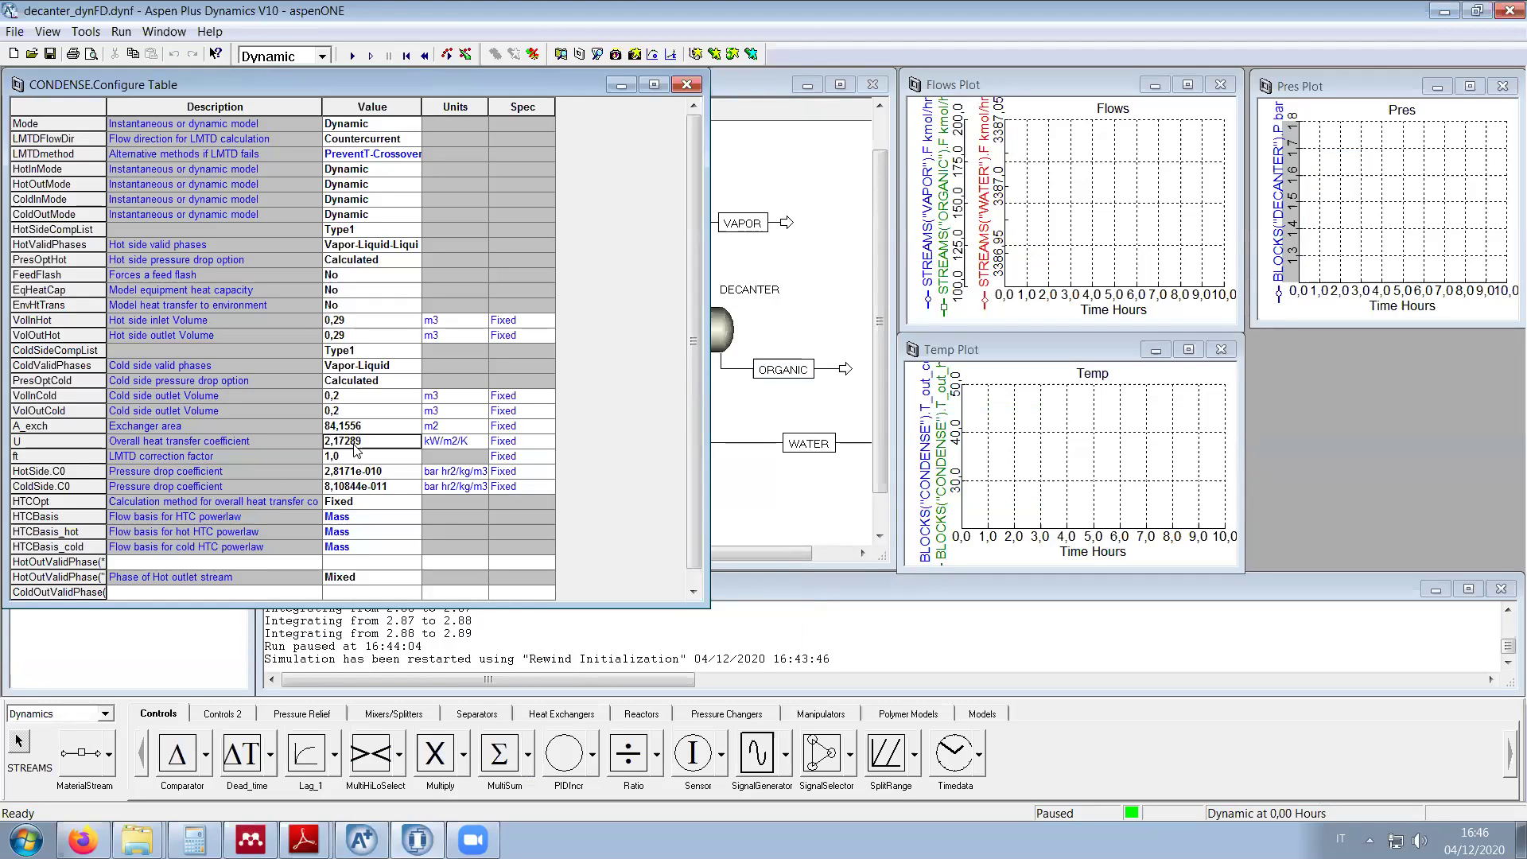
text(2,2)
key(Return)
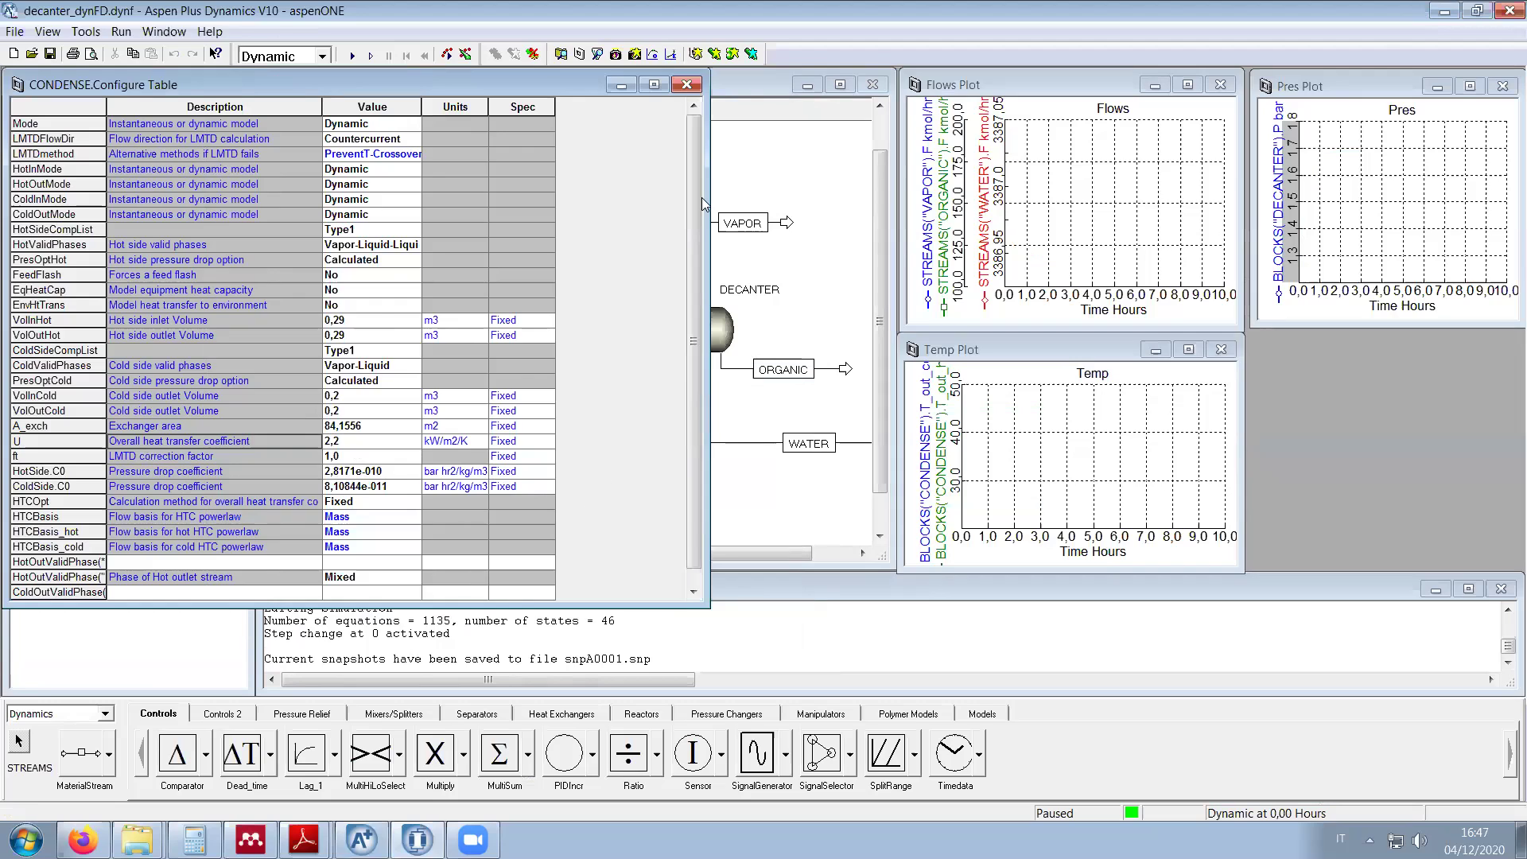
Step: Close the Configure table, run the simulation dynamically to about 1.84 hours, and open the CONDENSE block's results
click(686, 84)
click(351, 56)
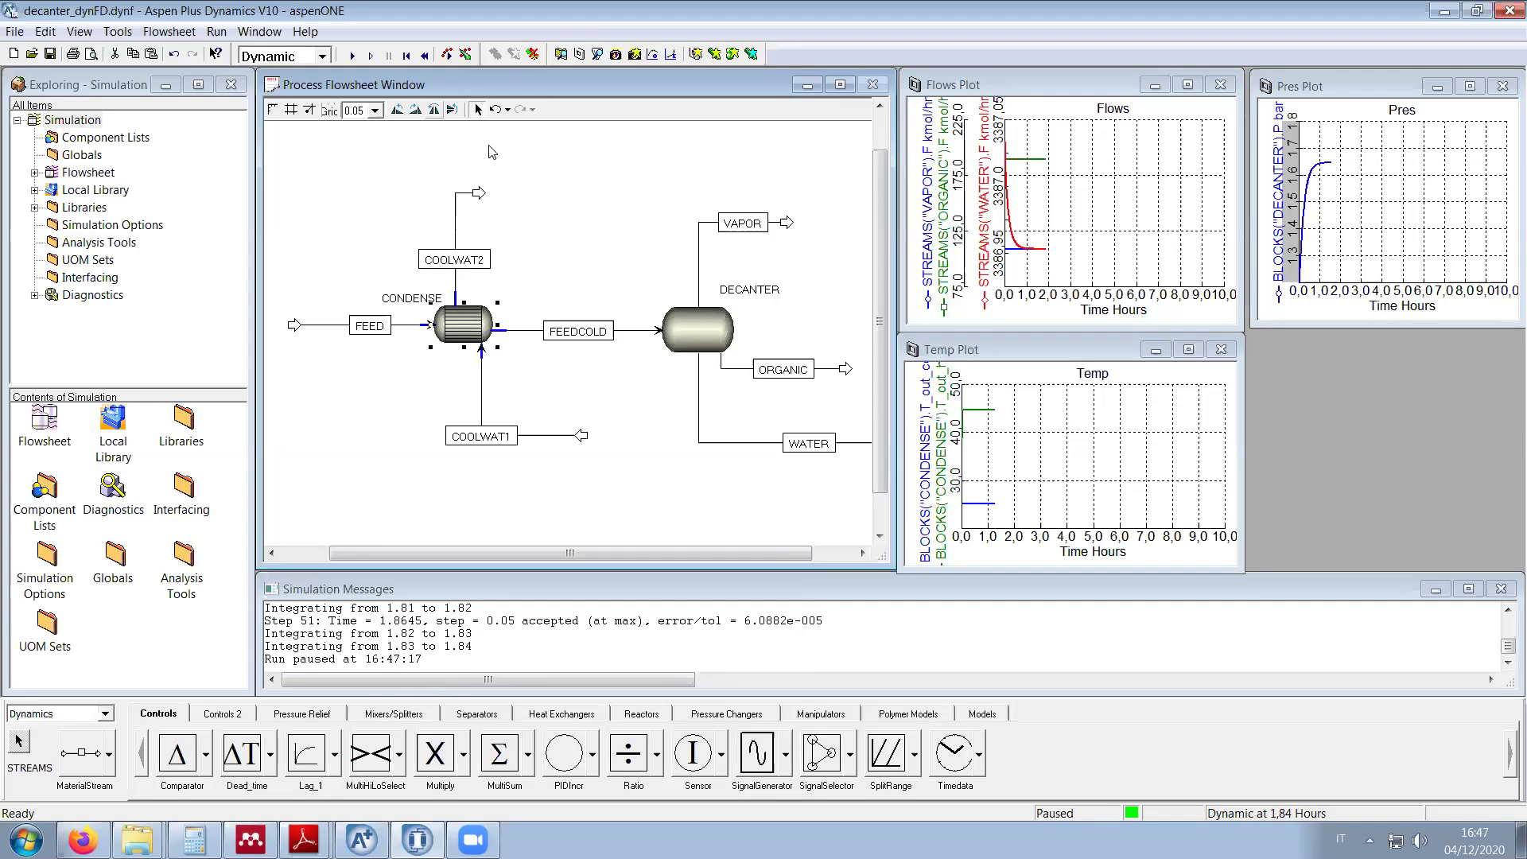
double_click(463, 323)
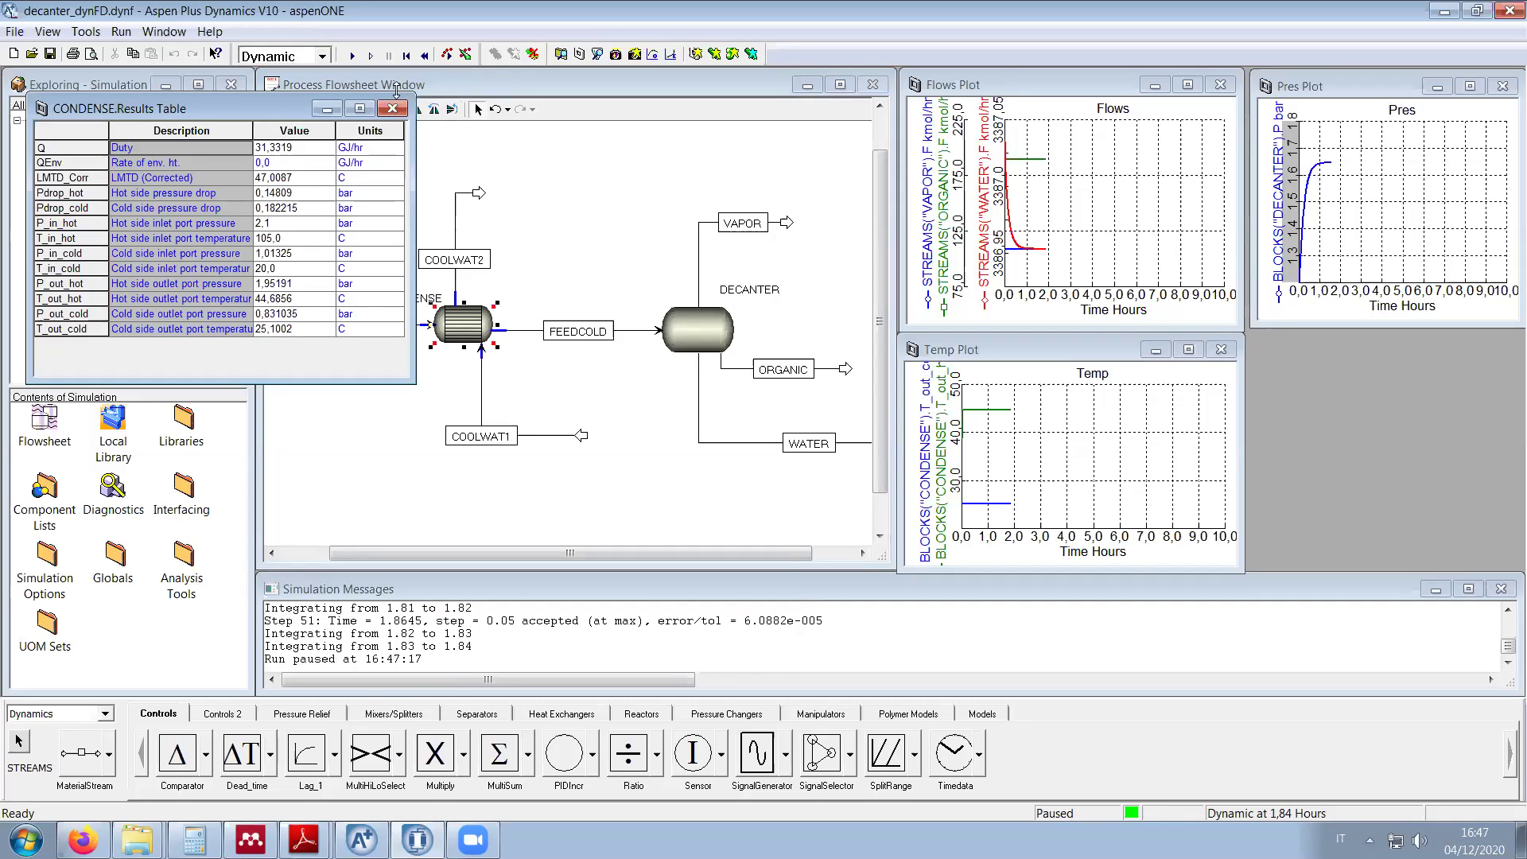
Step: Close the CONDENSE results, check the exchanger settings in the CONDENSE Configure table, and close that table
click(392, 116)
right_click(475, 327)
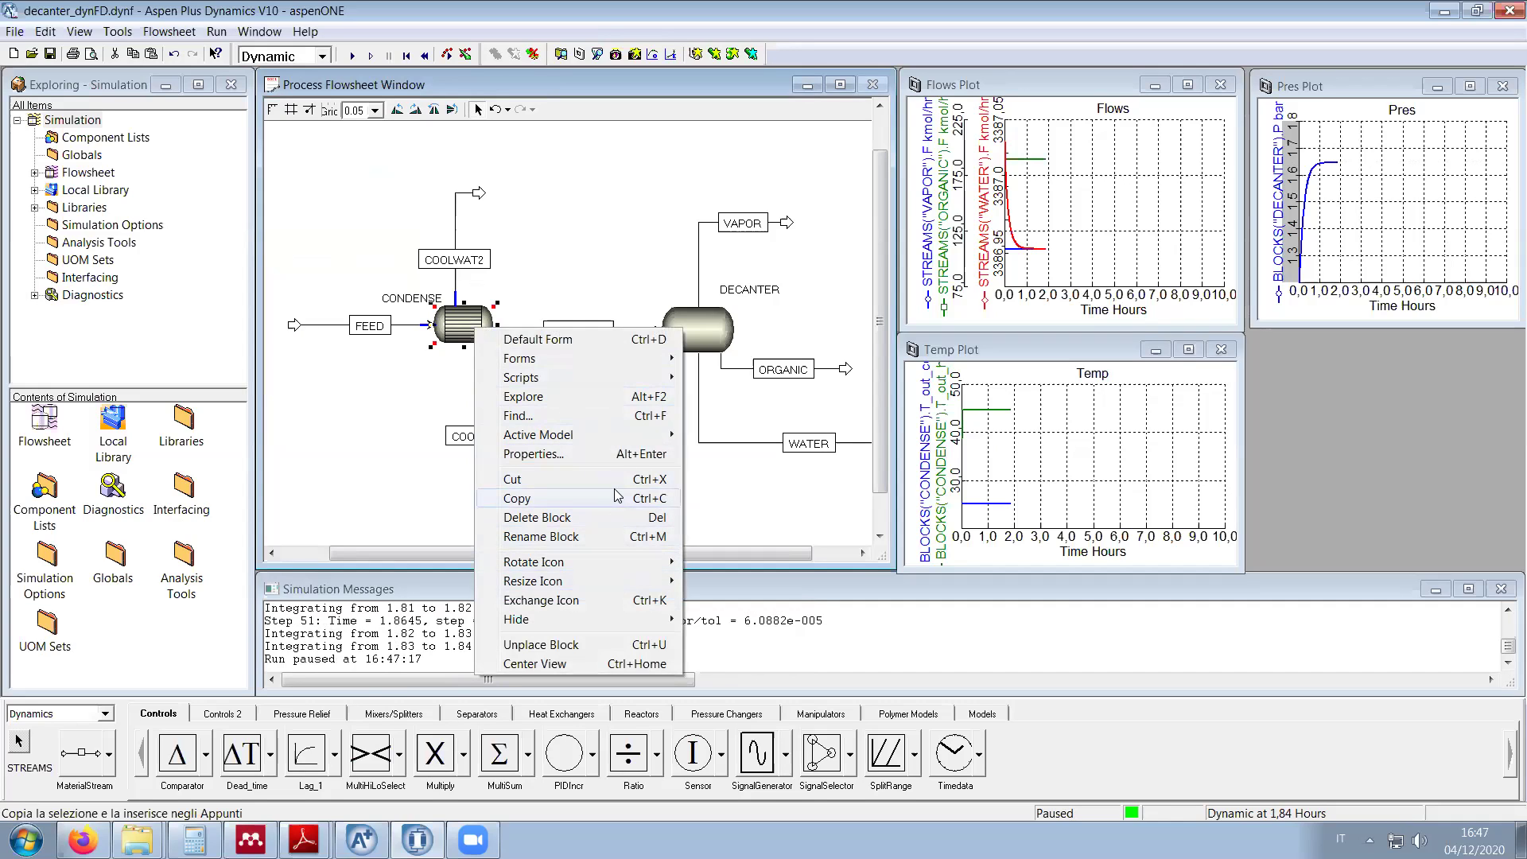
mouse_move(613, 360)
click(734, 377)
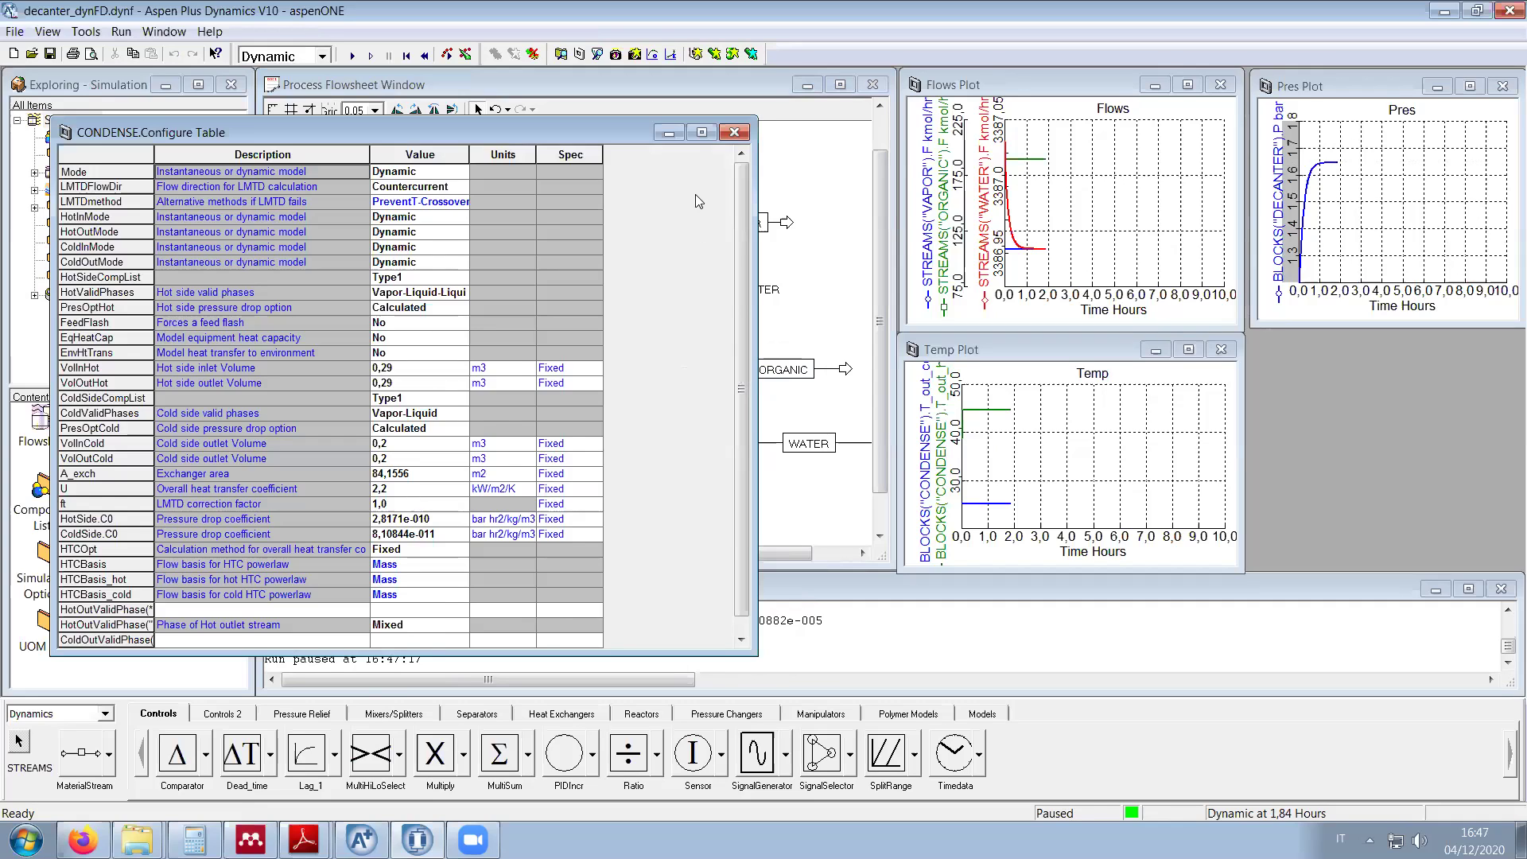
key(ctrl+F4)
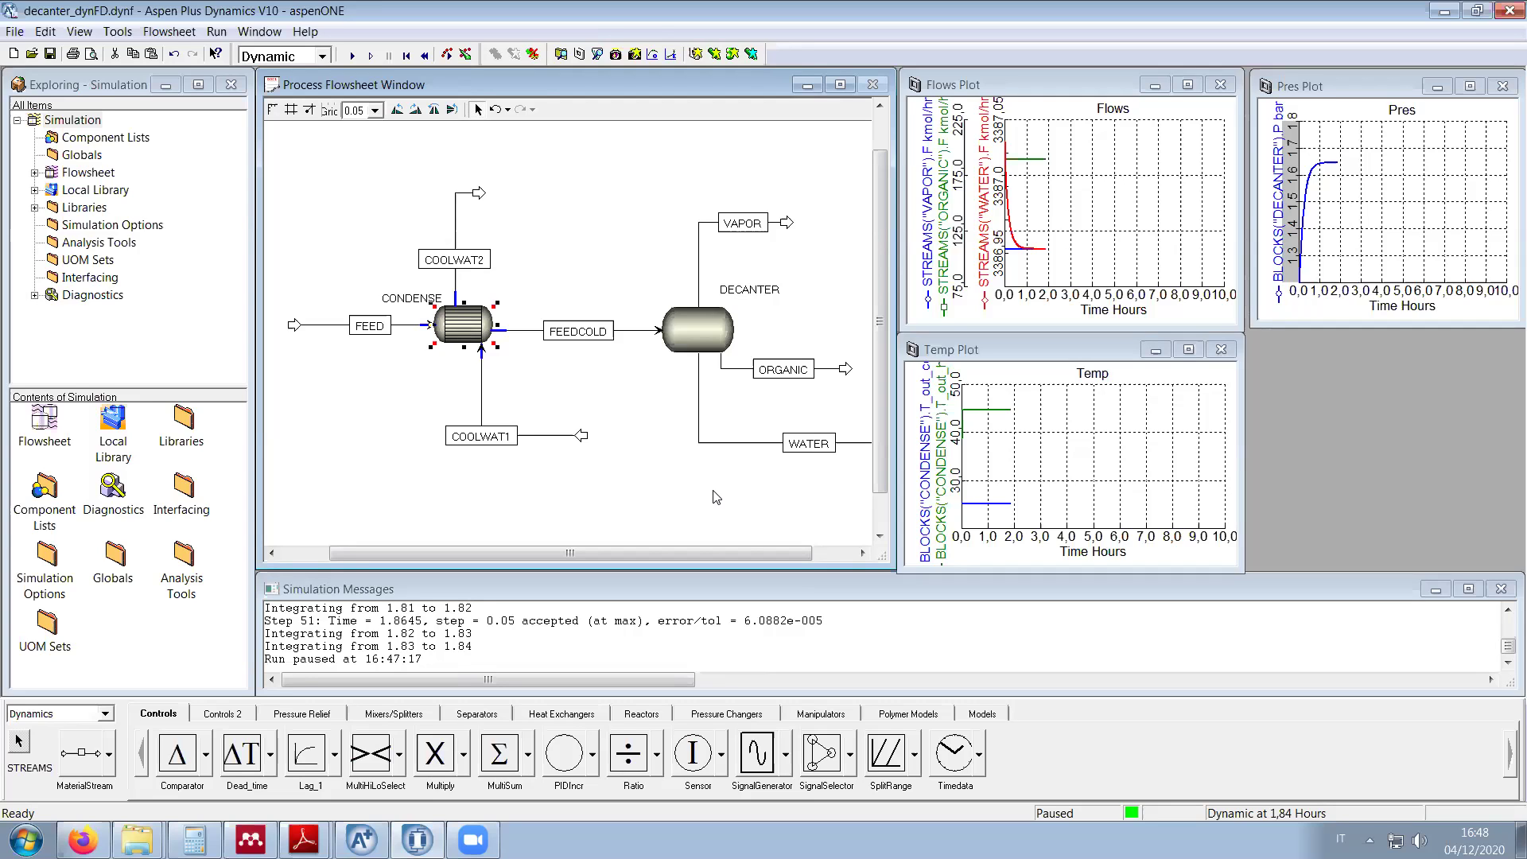
Step: Add the FEEDCOLD stream's pressure P to the Pres plot from its results table, and close the table
double_click(524, 332)
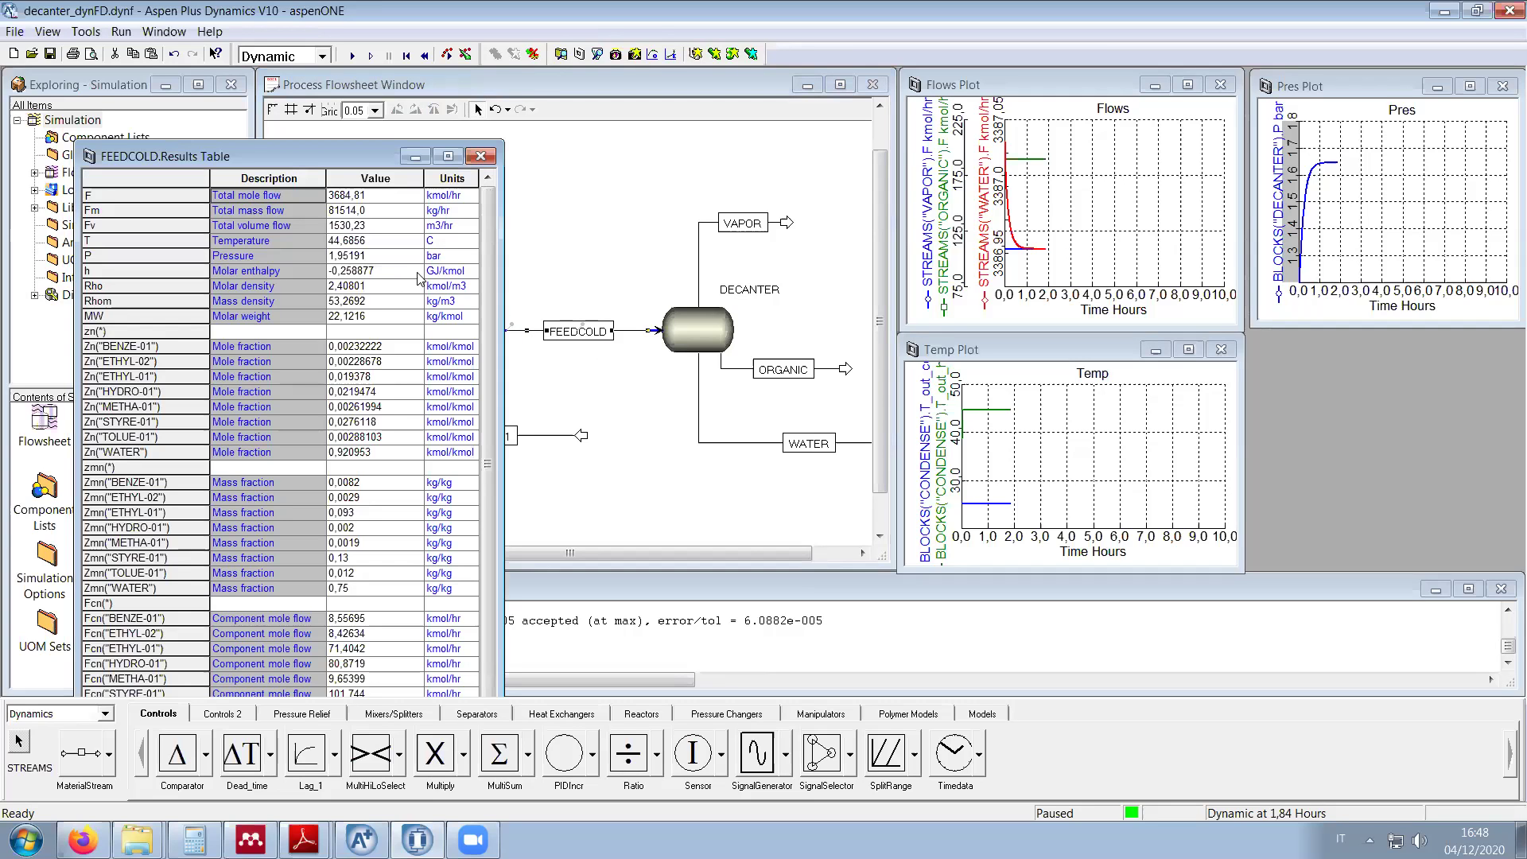
click(107, 255)
drag(130, 256, 1312, 261)
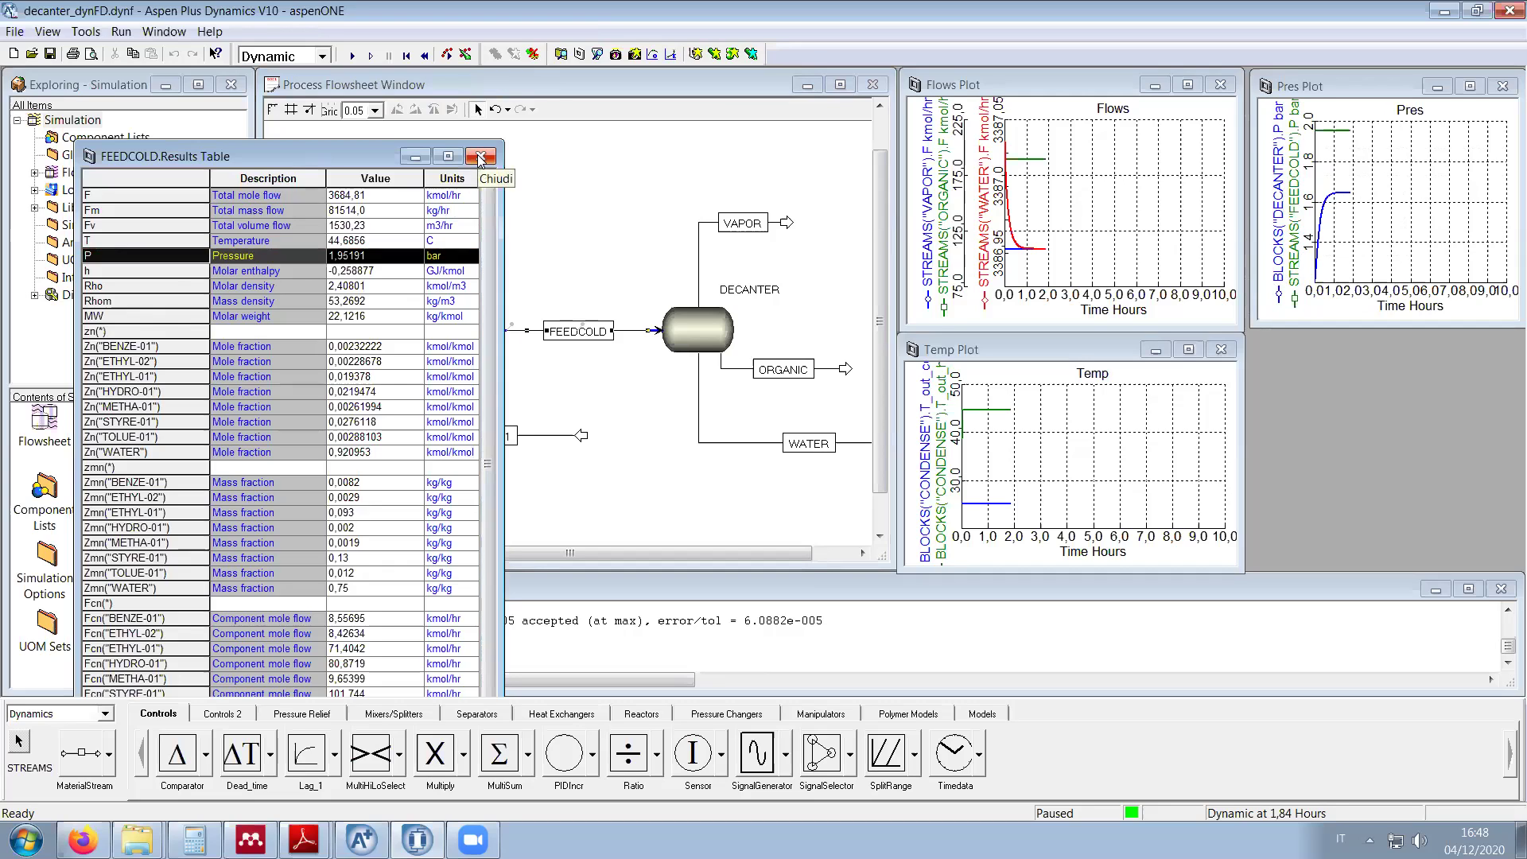
click(480, 156)
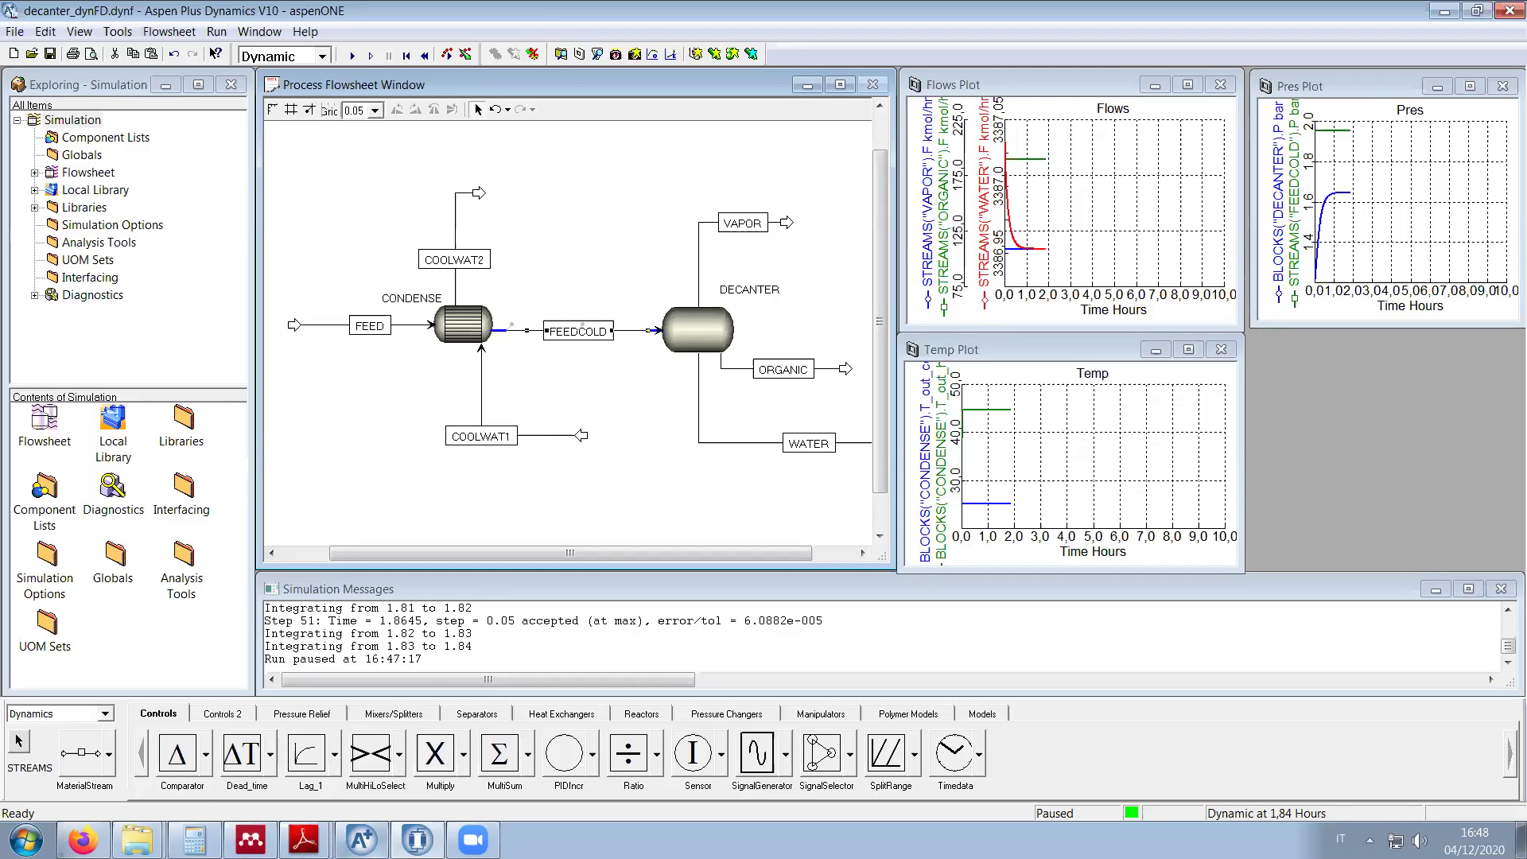
Step: Switch to Aspen Plus to check the stream conditions on the main flowsheet, and return to Aspen Plus Dynamics
click(360, 839)
click(261, 180)
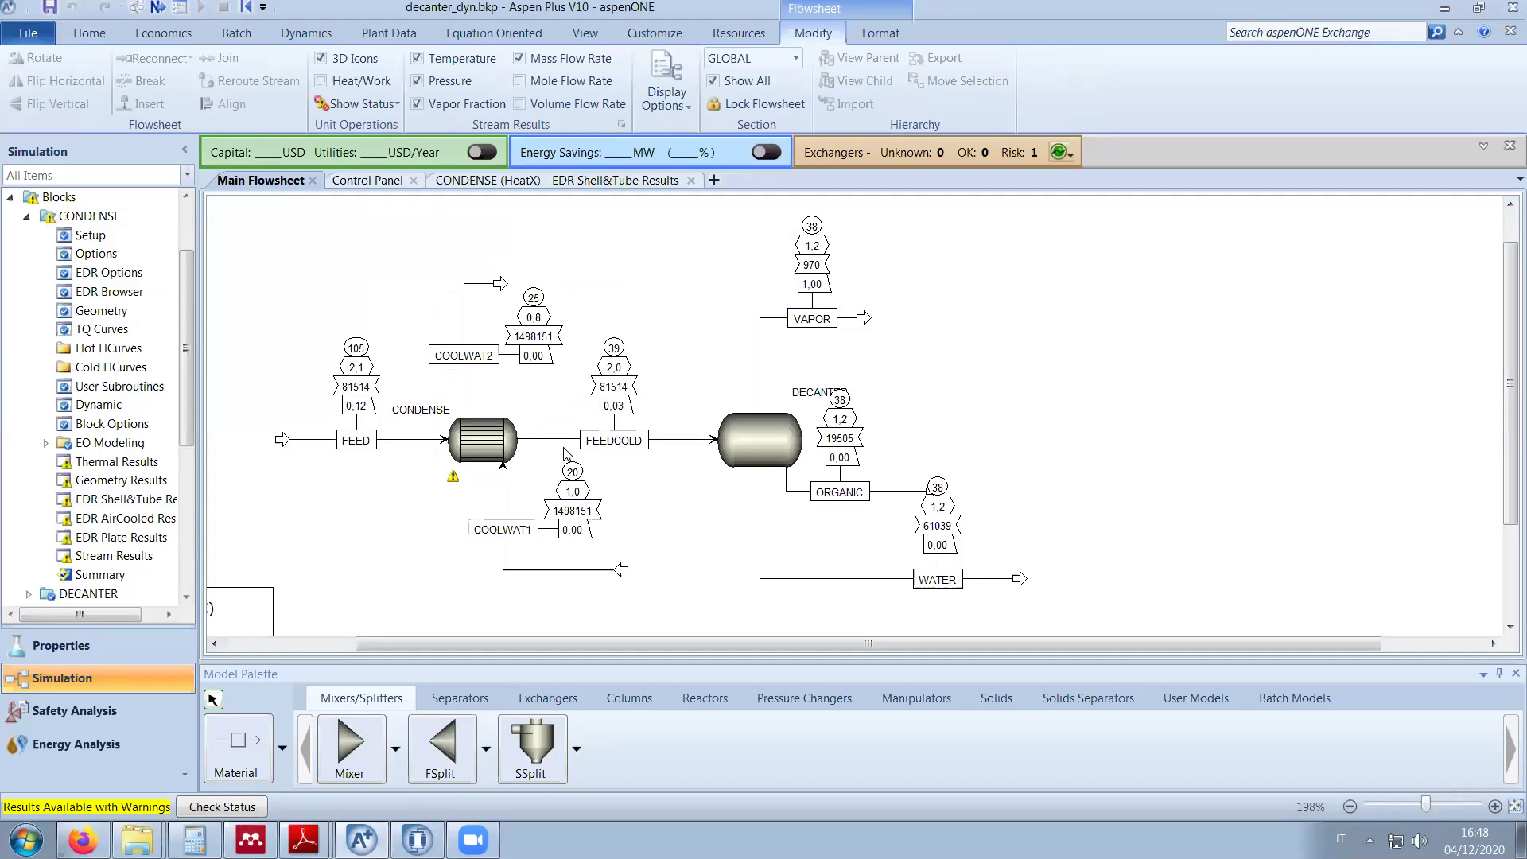
click(1445, 10)
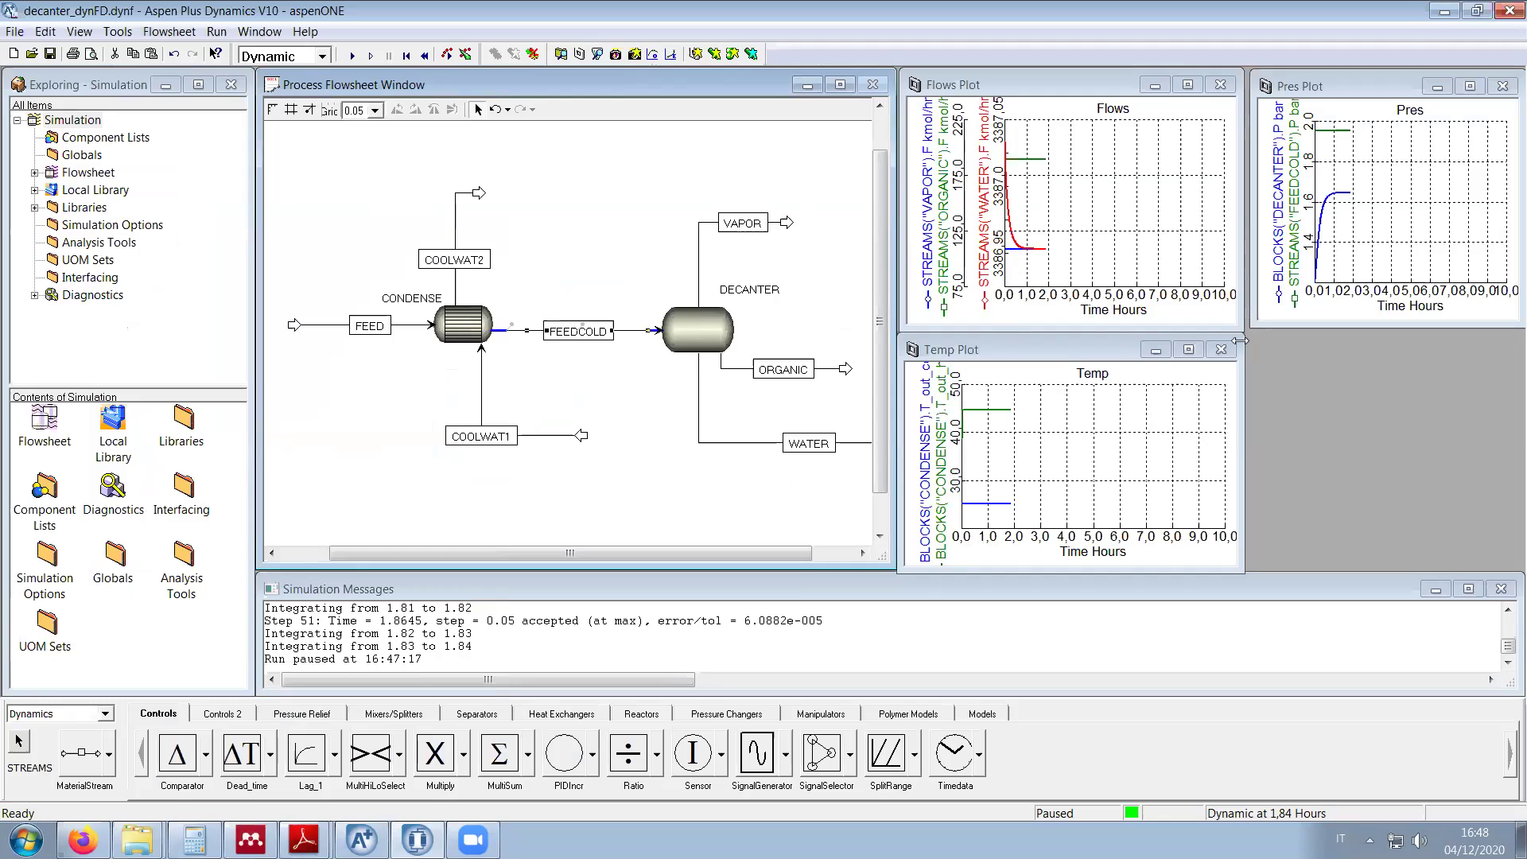
Step: Set the COOLWAT1 stream's fixed total flow to 1800 m3/hr in its Configure form, and close the form
click(680, 510)
right_click(540, 437)
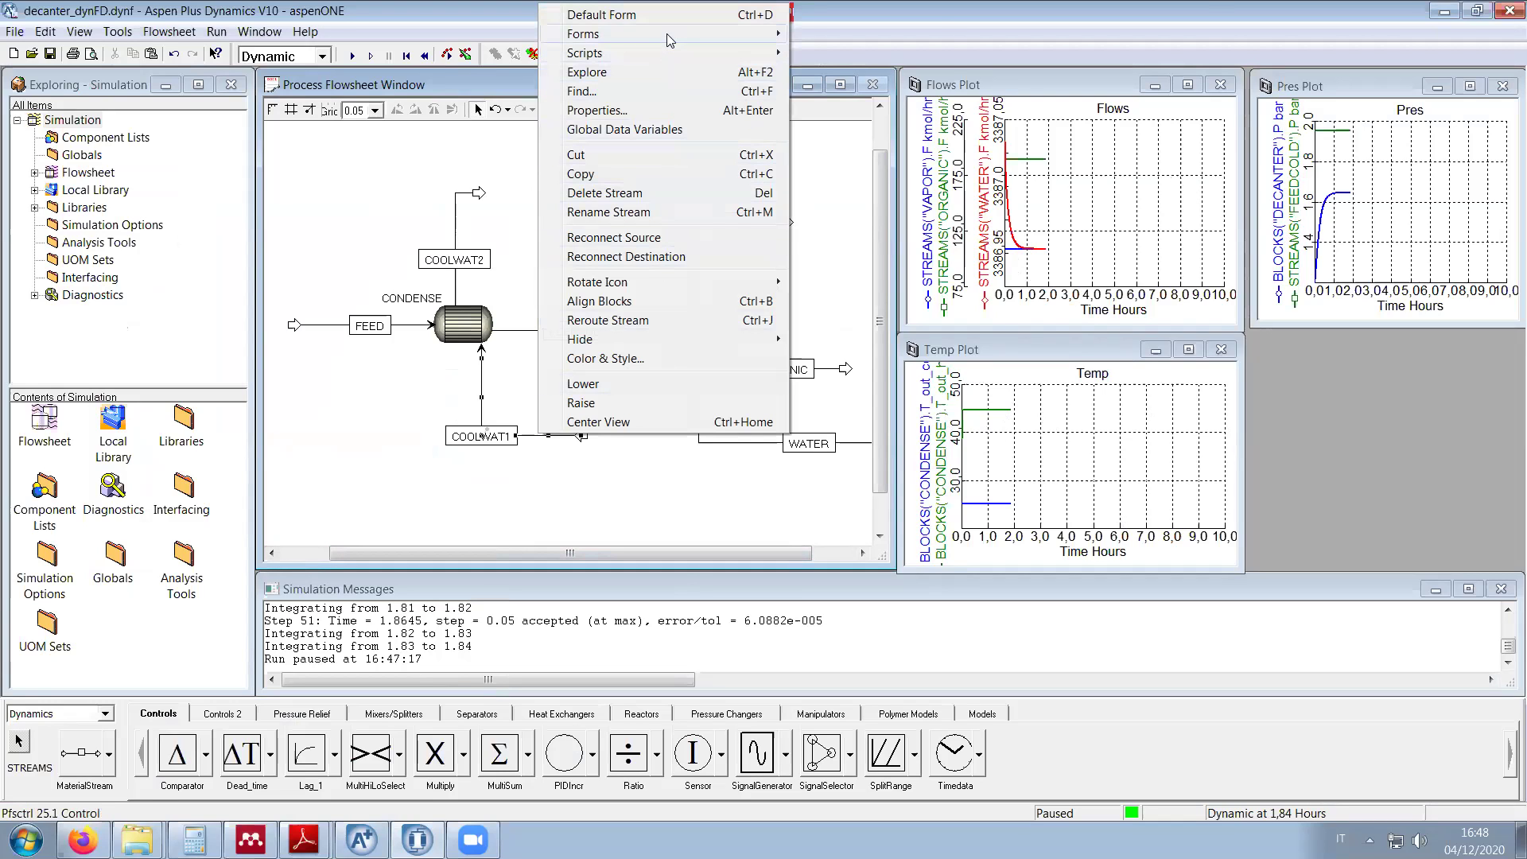
mouse_move(666, 33)
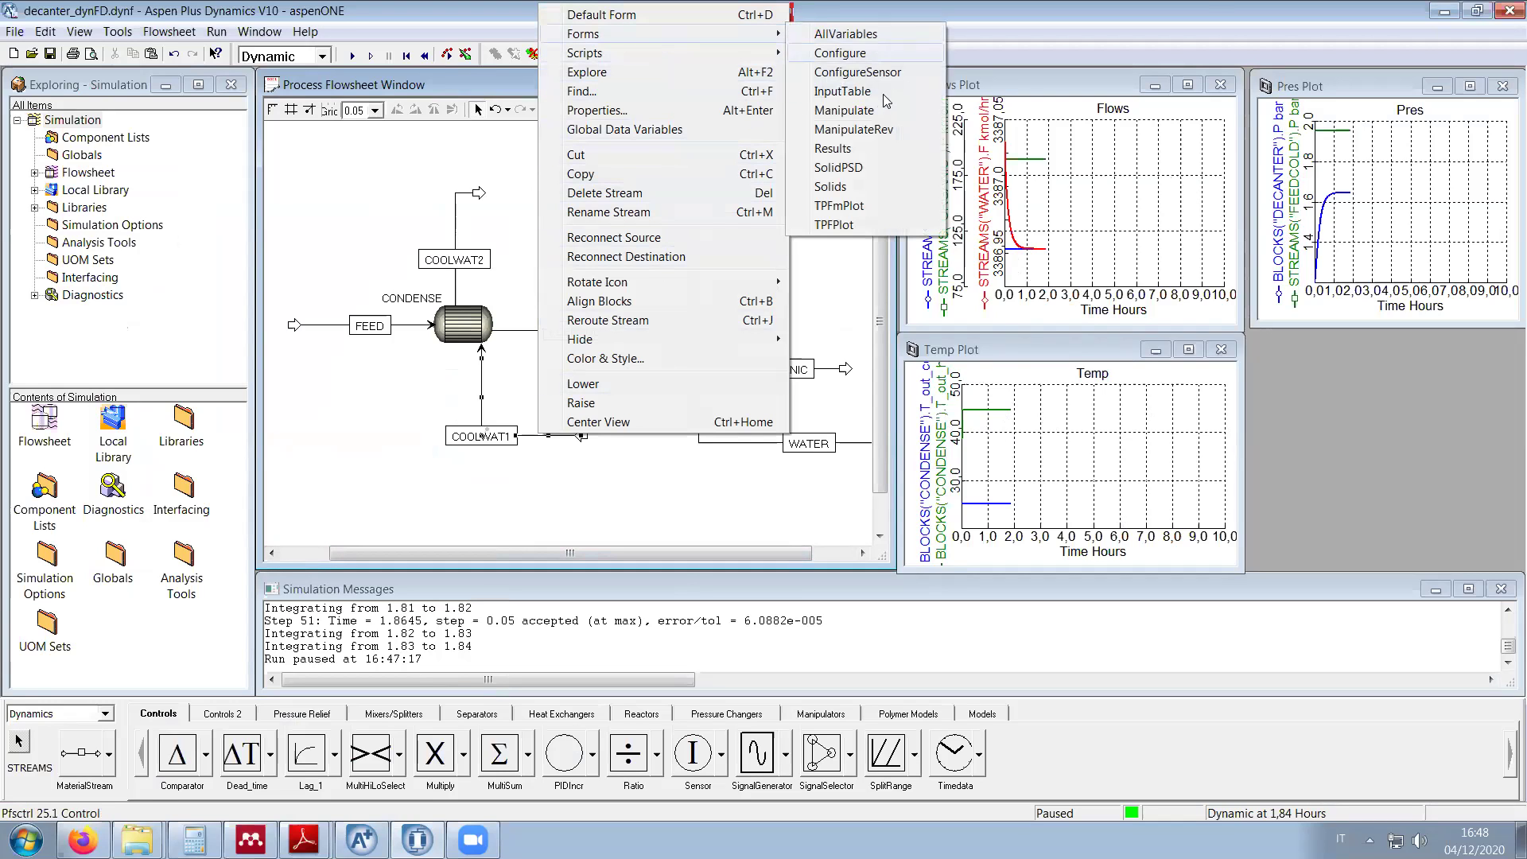
click(851, 56)
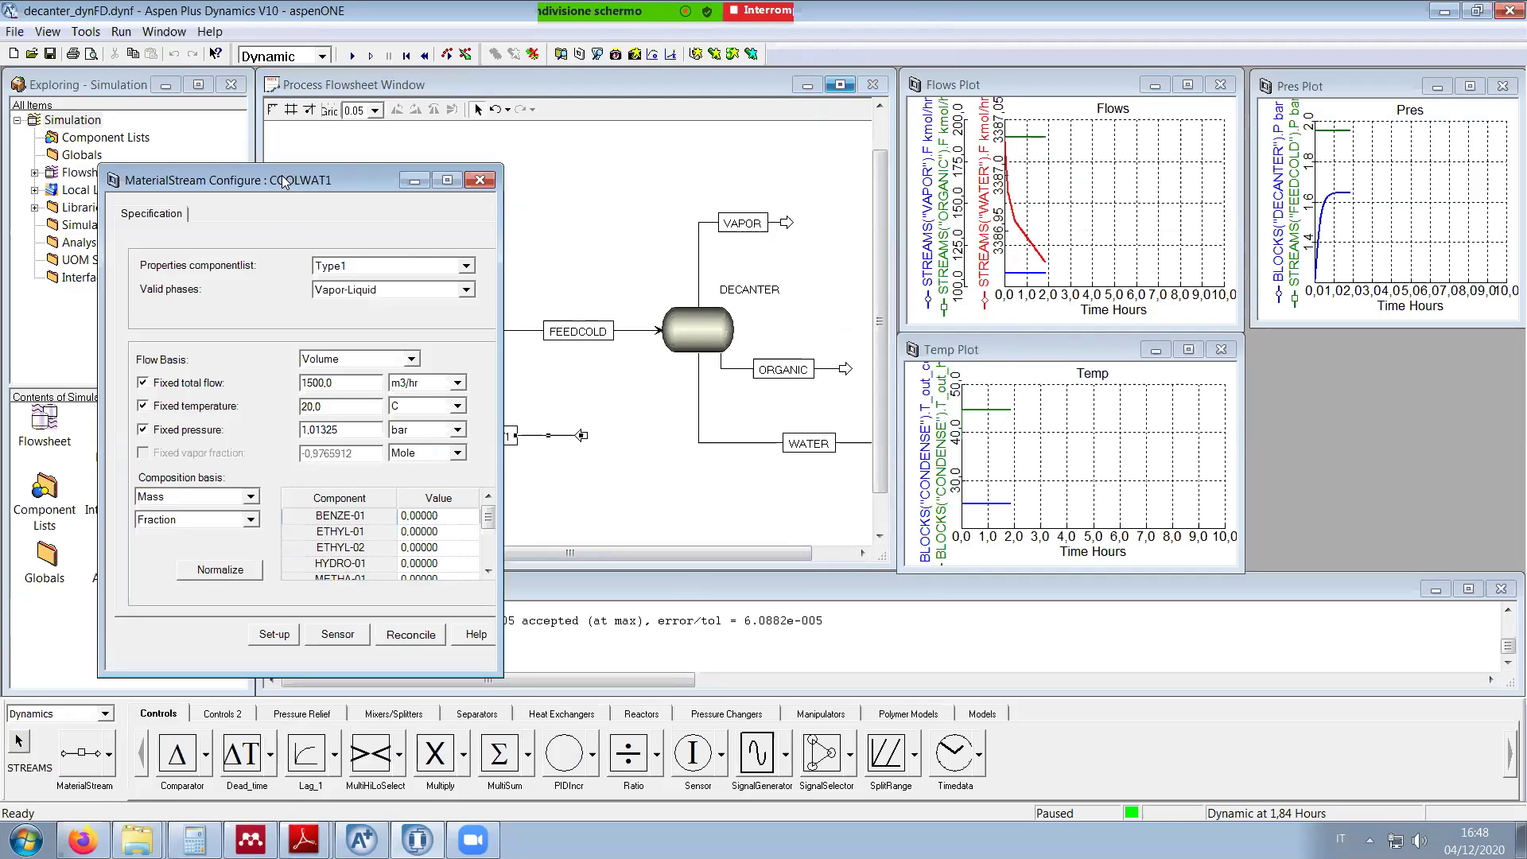
drag(283, 181, 823, 88)
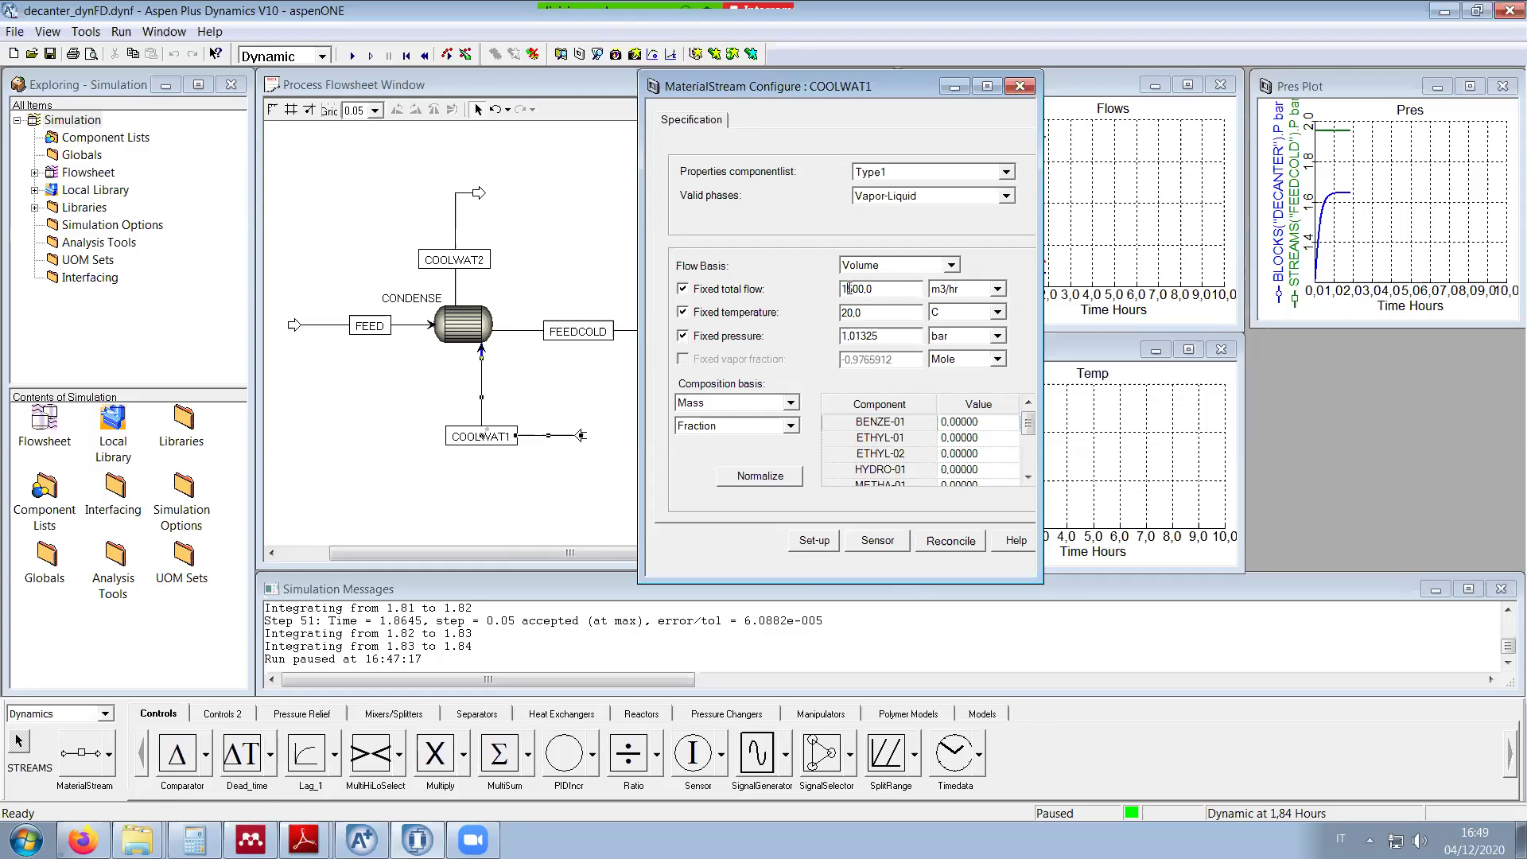
drag(846, 289, 853, 288)
text(8)
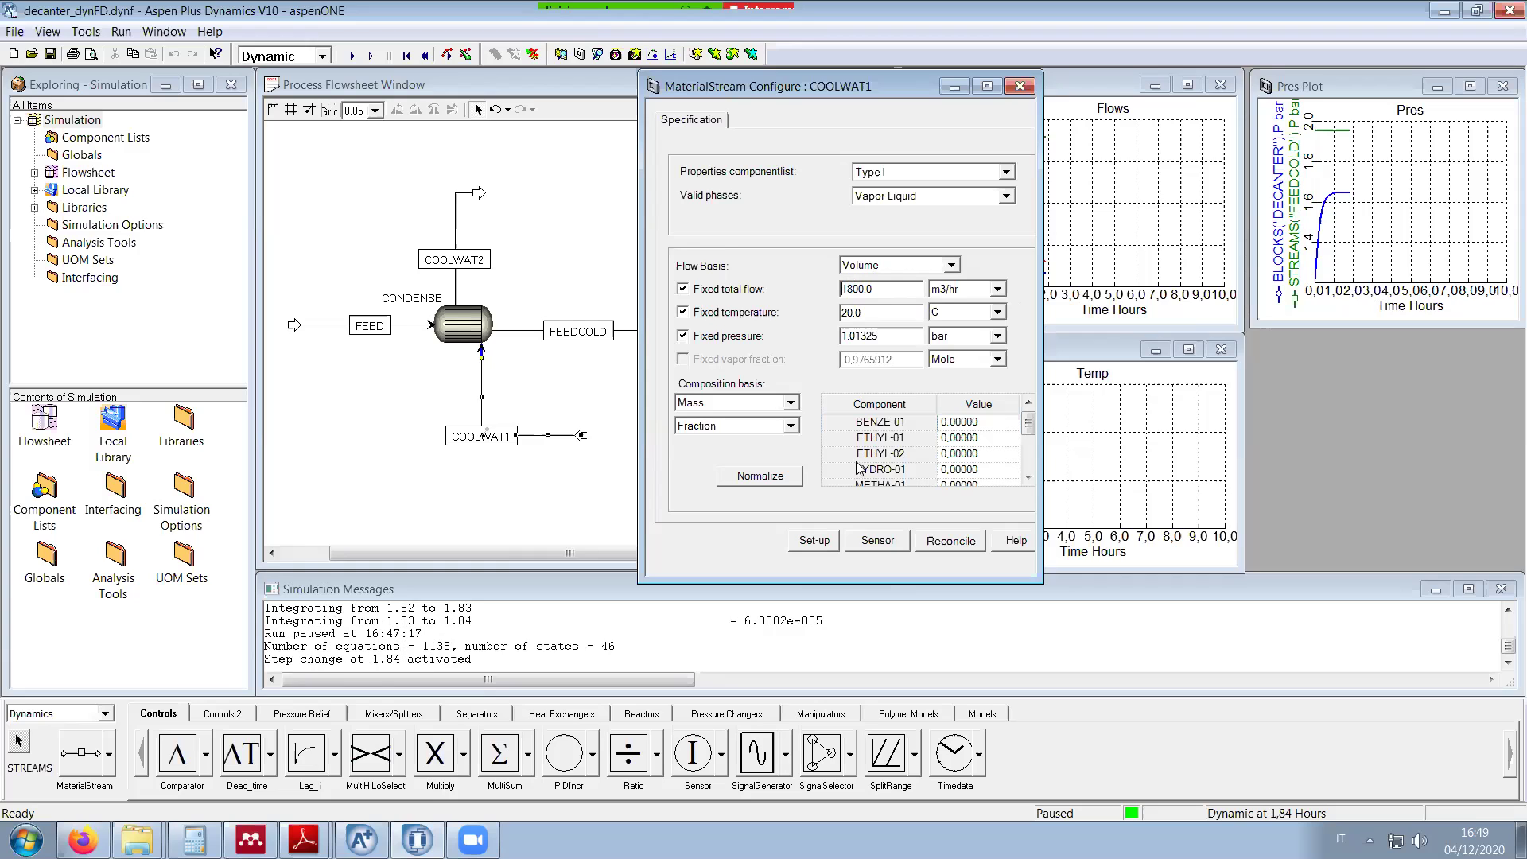
click(1020, 86)
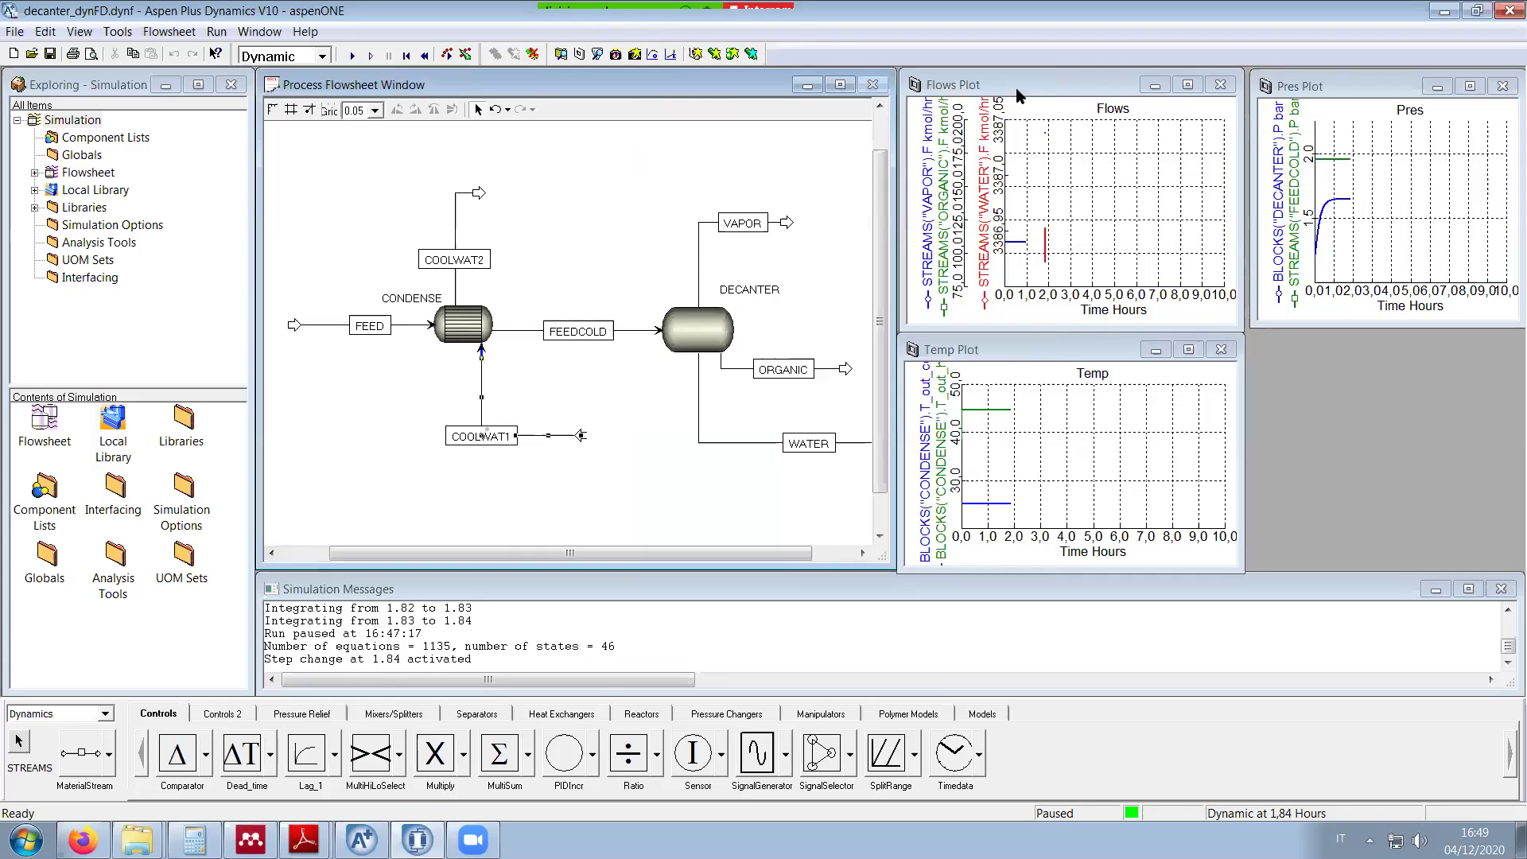
Step: Run the dynamic simulation to about 3.79 hours and pause it
click(351, 57)
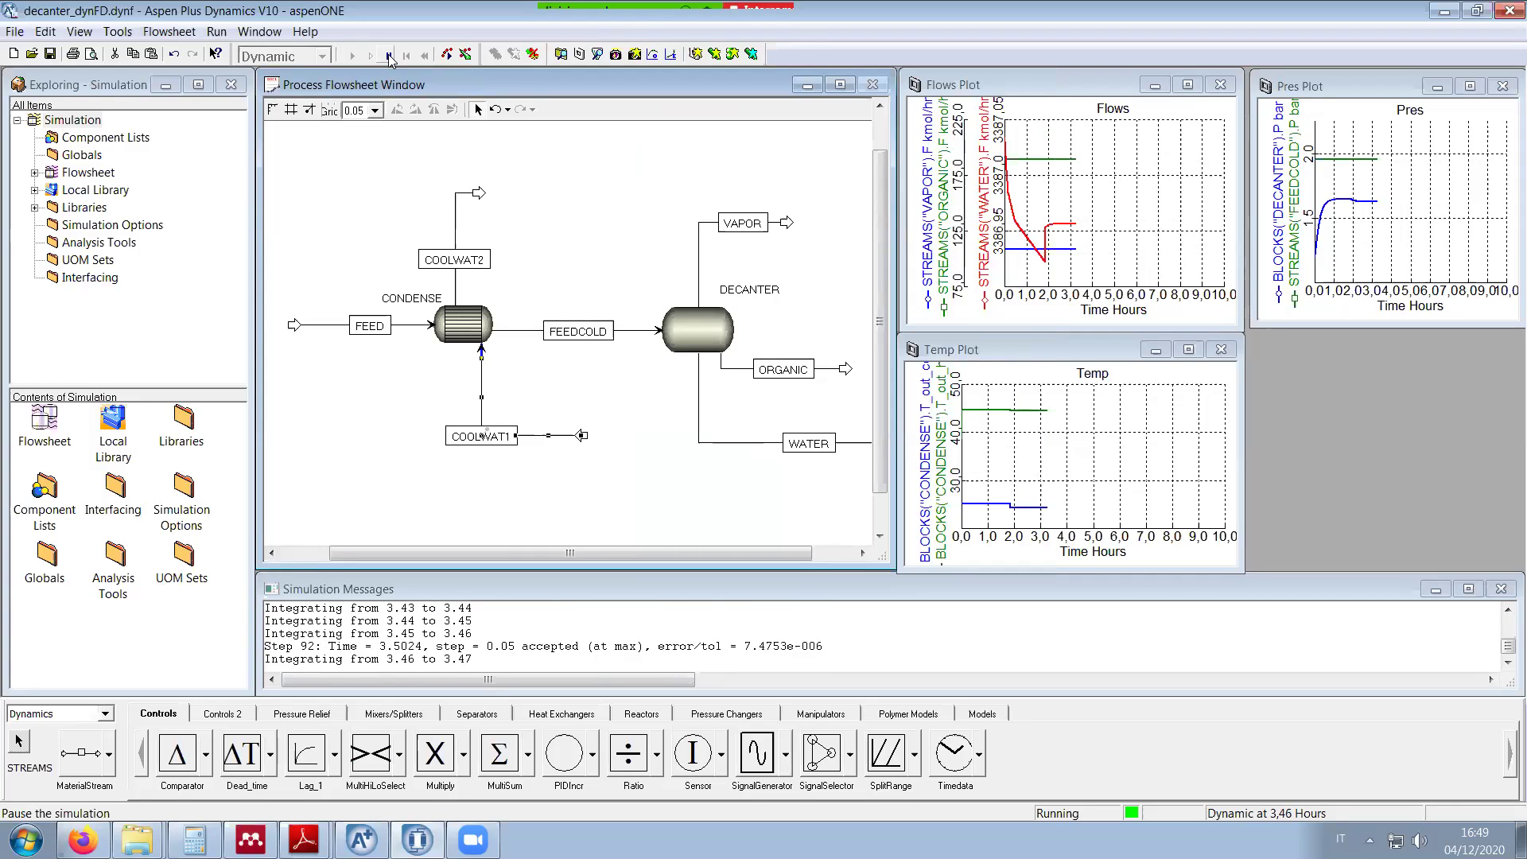
click(388, 56)
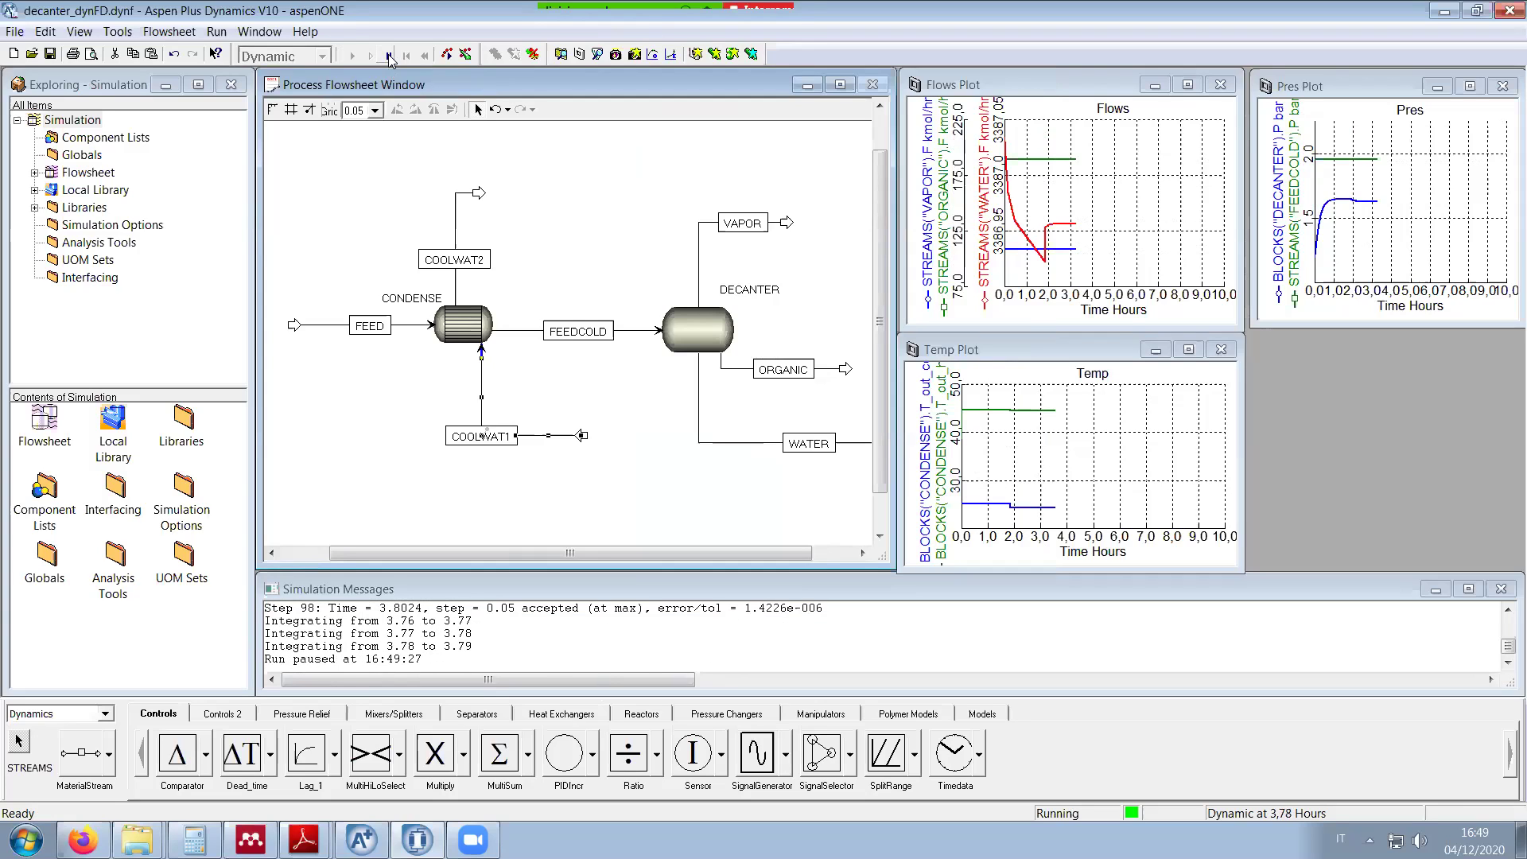
Step: Enlarge the Temp plot to examine how the condenser outlet temperatures respond, and shrink it back beneath the Flows plot
click(901, 335)
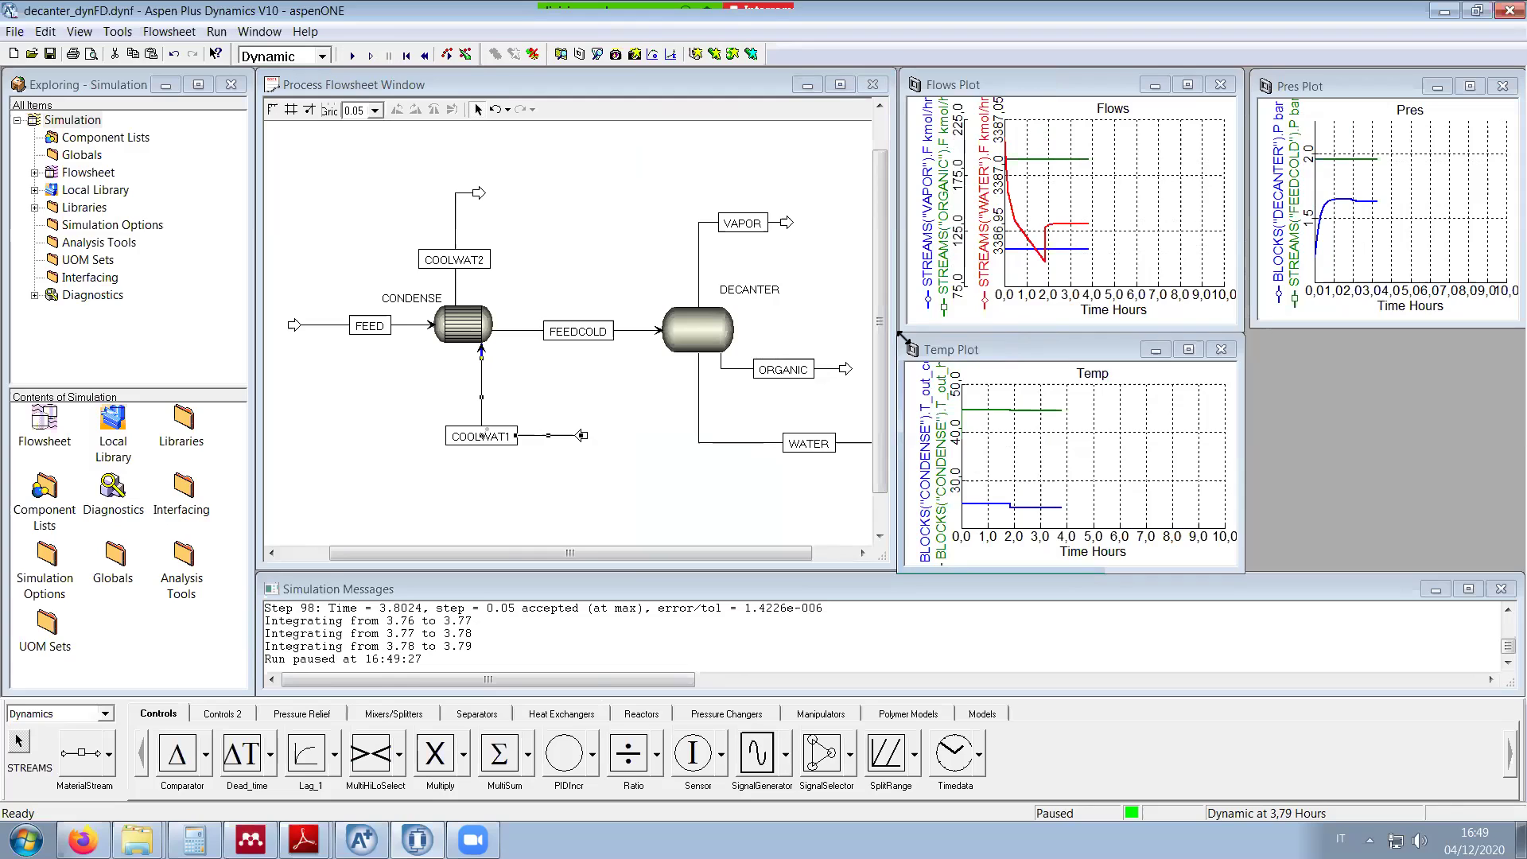
drag(900, 336, 619, 162)
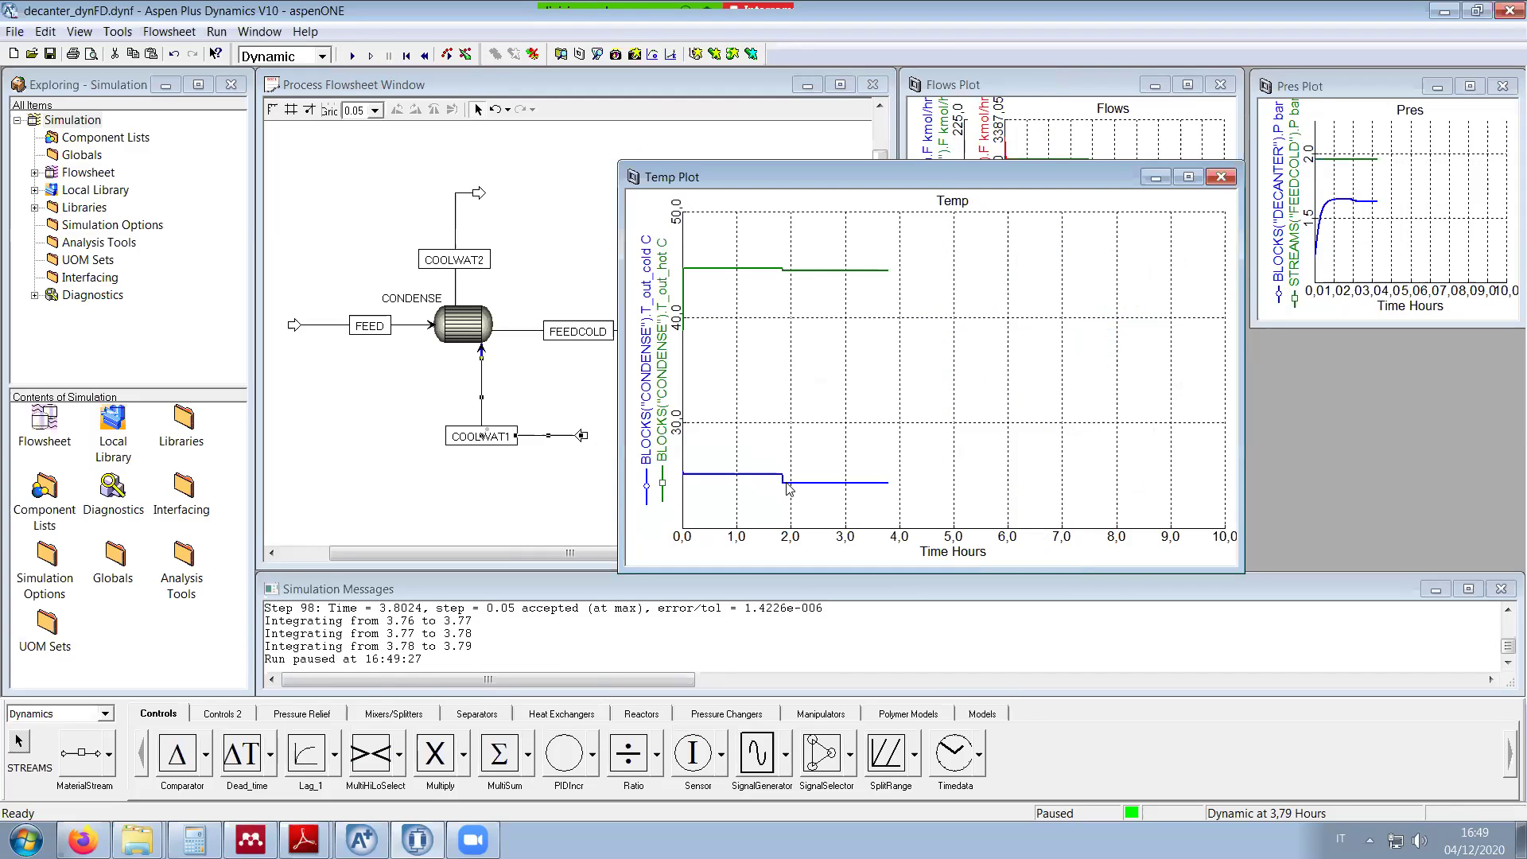
click(771, 275)
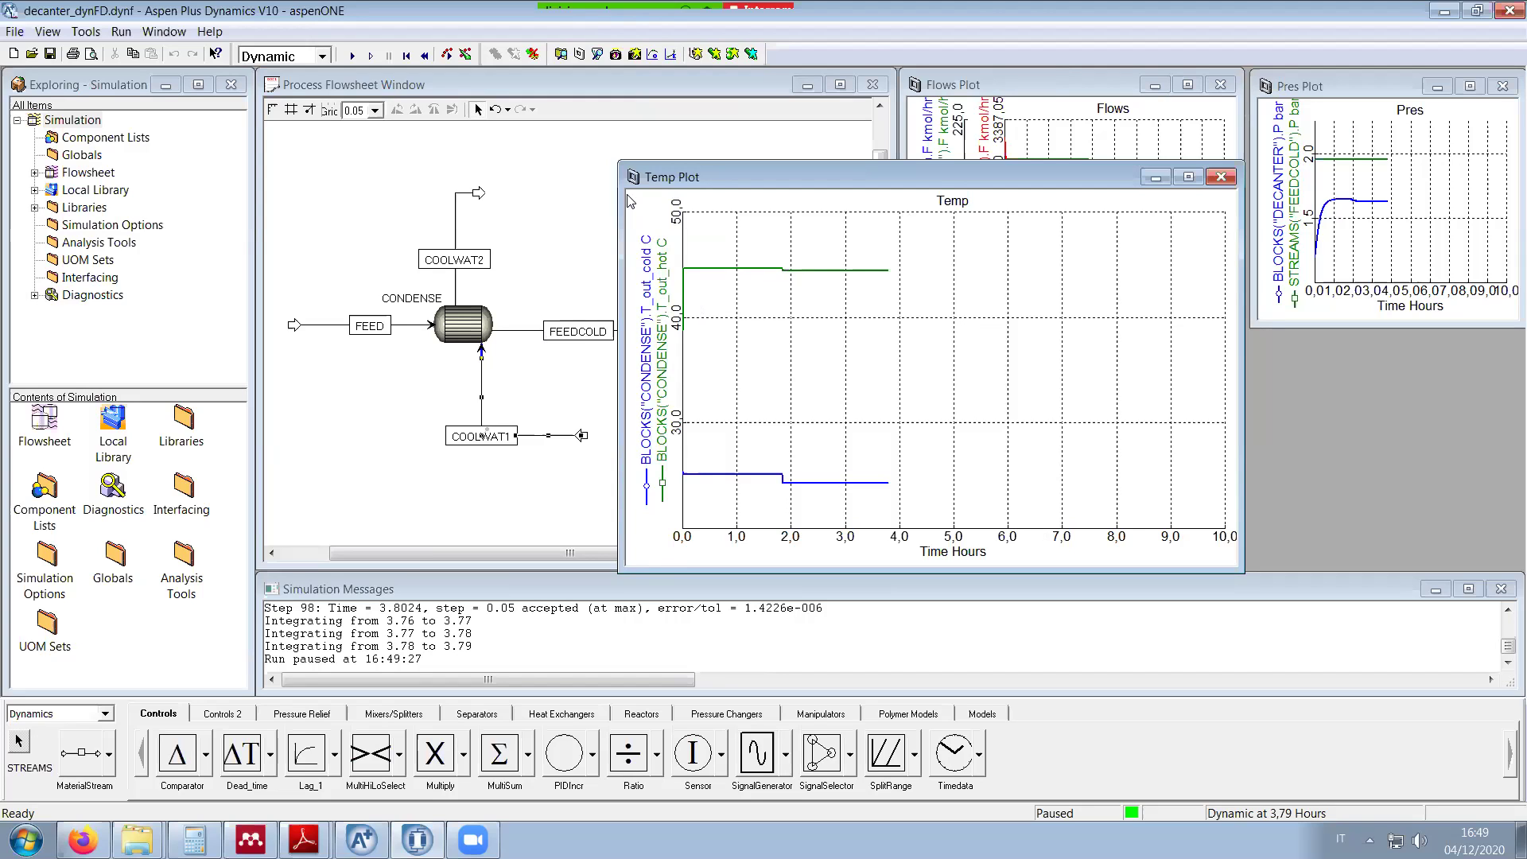
drag(630, 200, 912, 379)
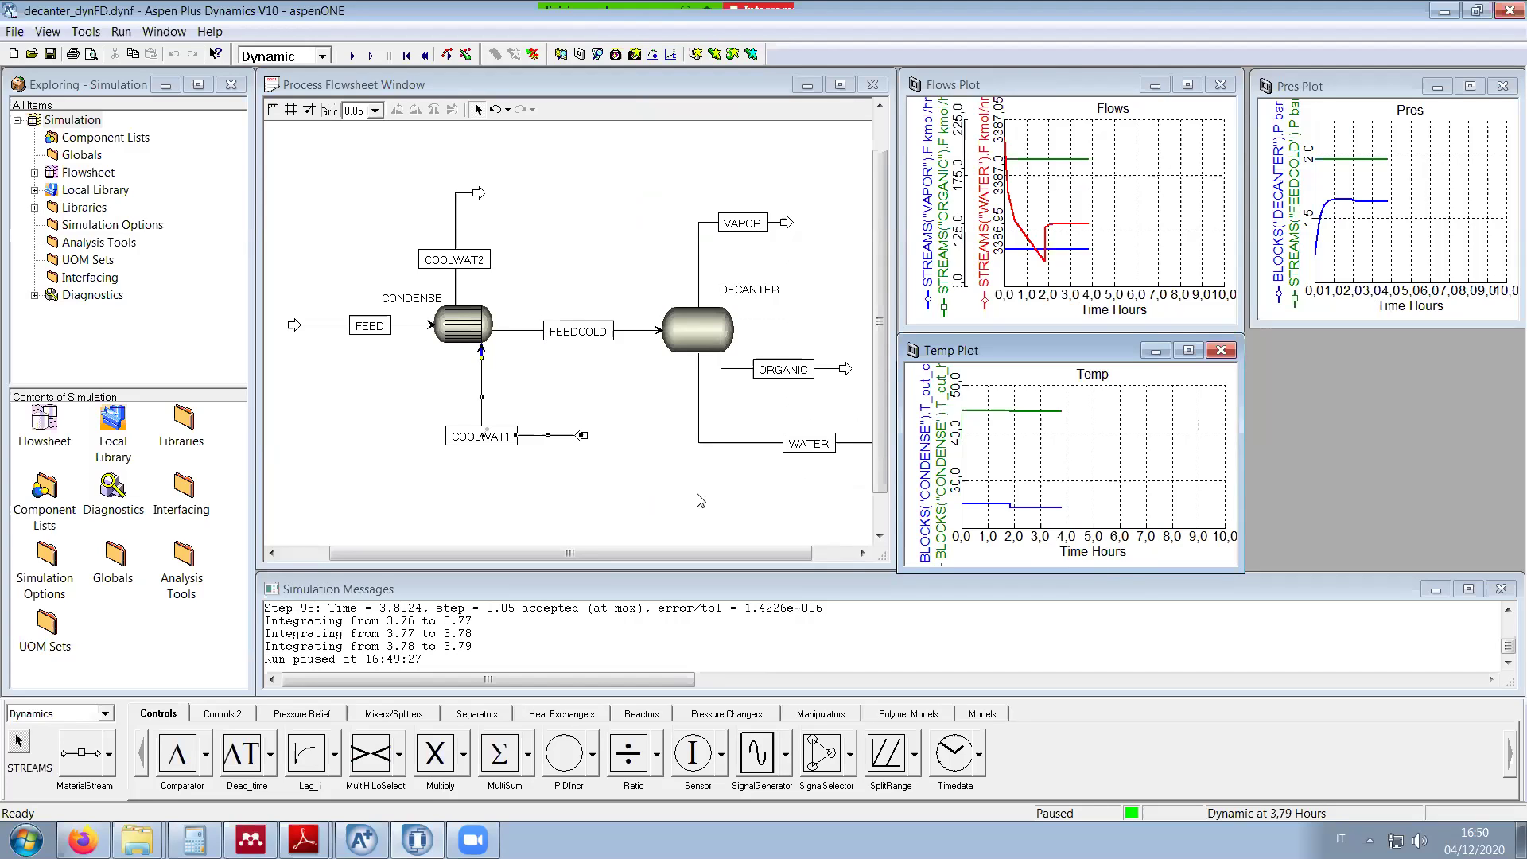
Step: Check which variables are fixed in the FEED stream's Configure form, and close the form
drag(828, 552, 881, 555)
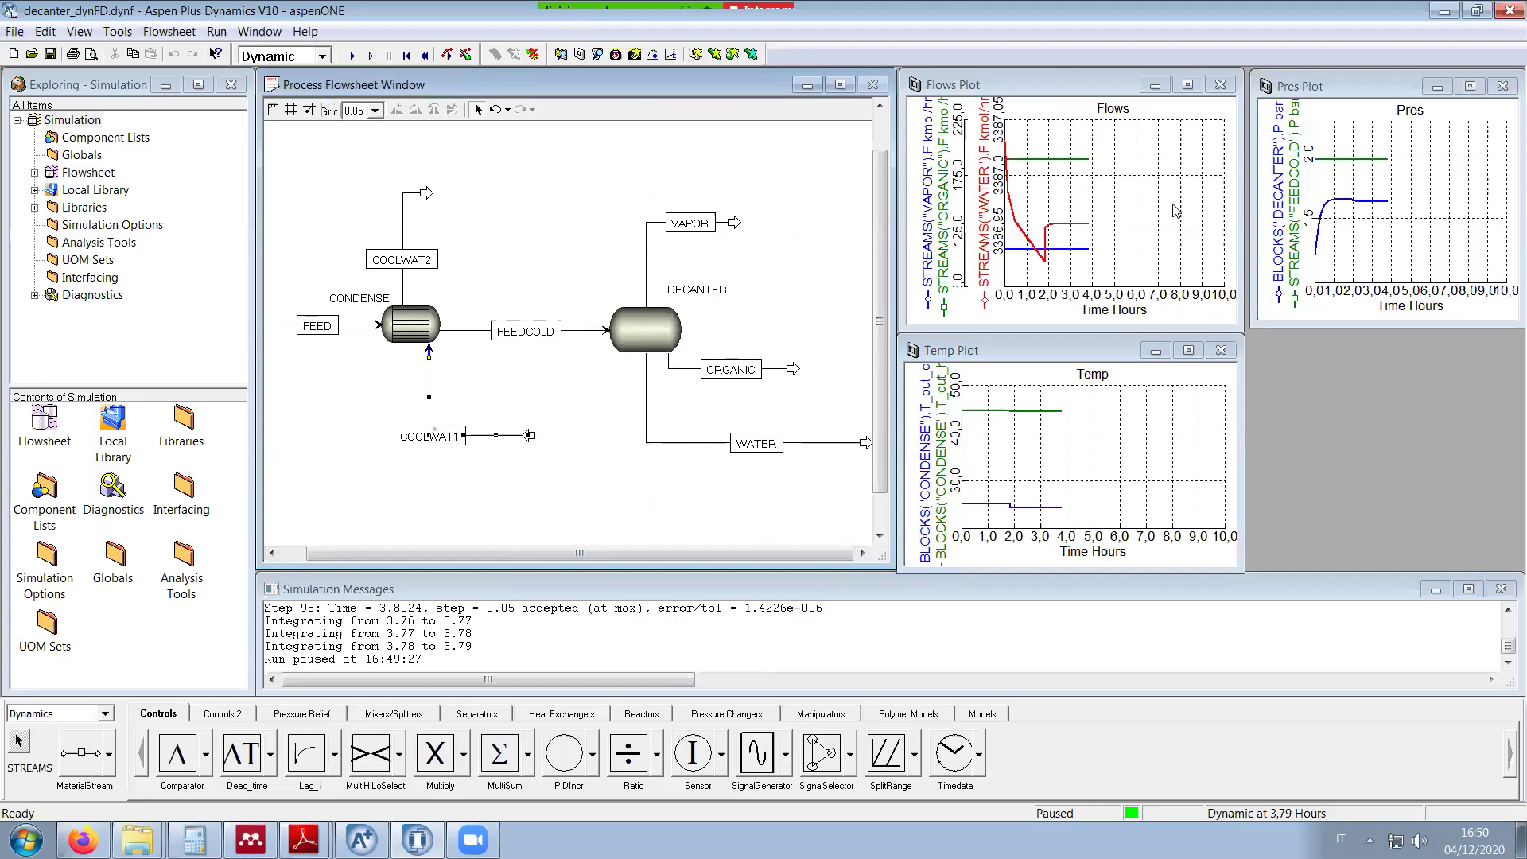
click(762, 538)
mouse_move(589, 559)
mouse_down()
mouse_move(565, 561)
mouse_move(589, 560)
mouse_up()
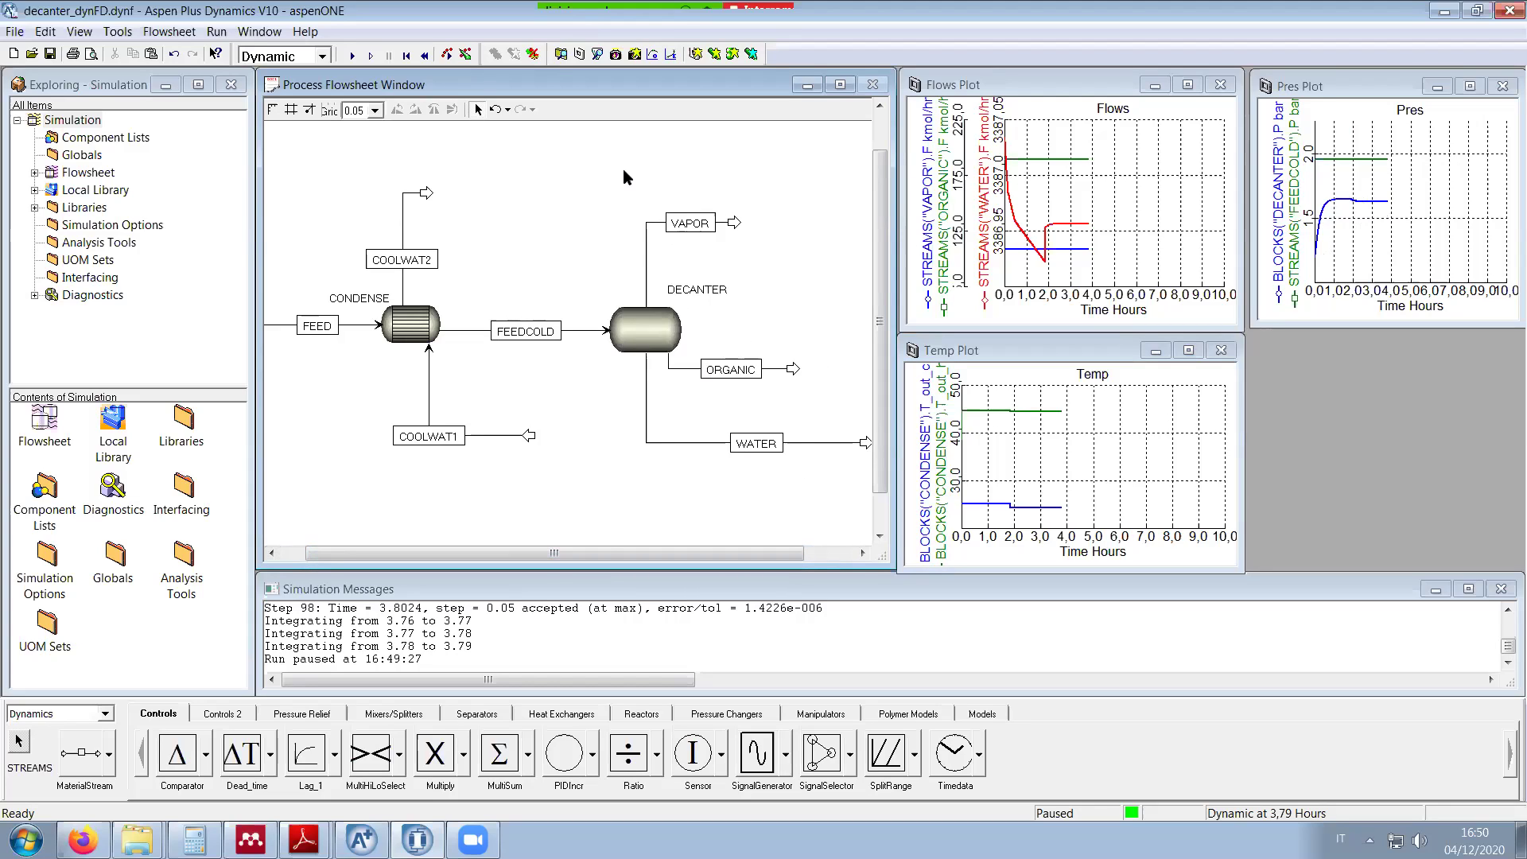
mouse_move(570, 557)
mouse_down()
mouse_move(556, 562)
mouse_move(618, 566)
mouse_move(563, 569)
mouse_up()
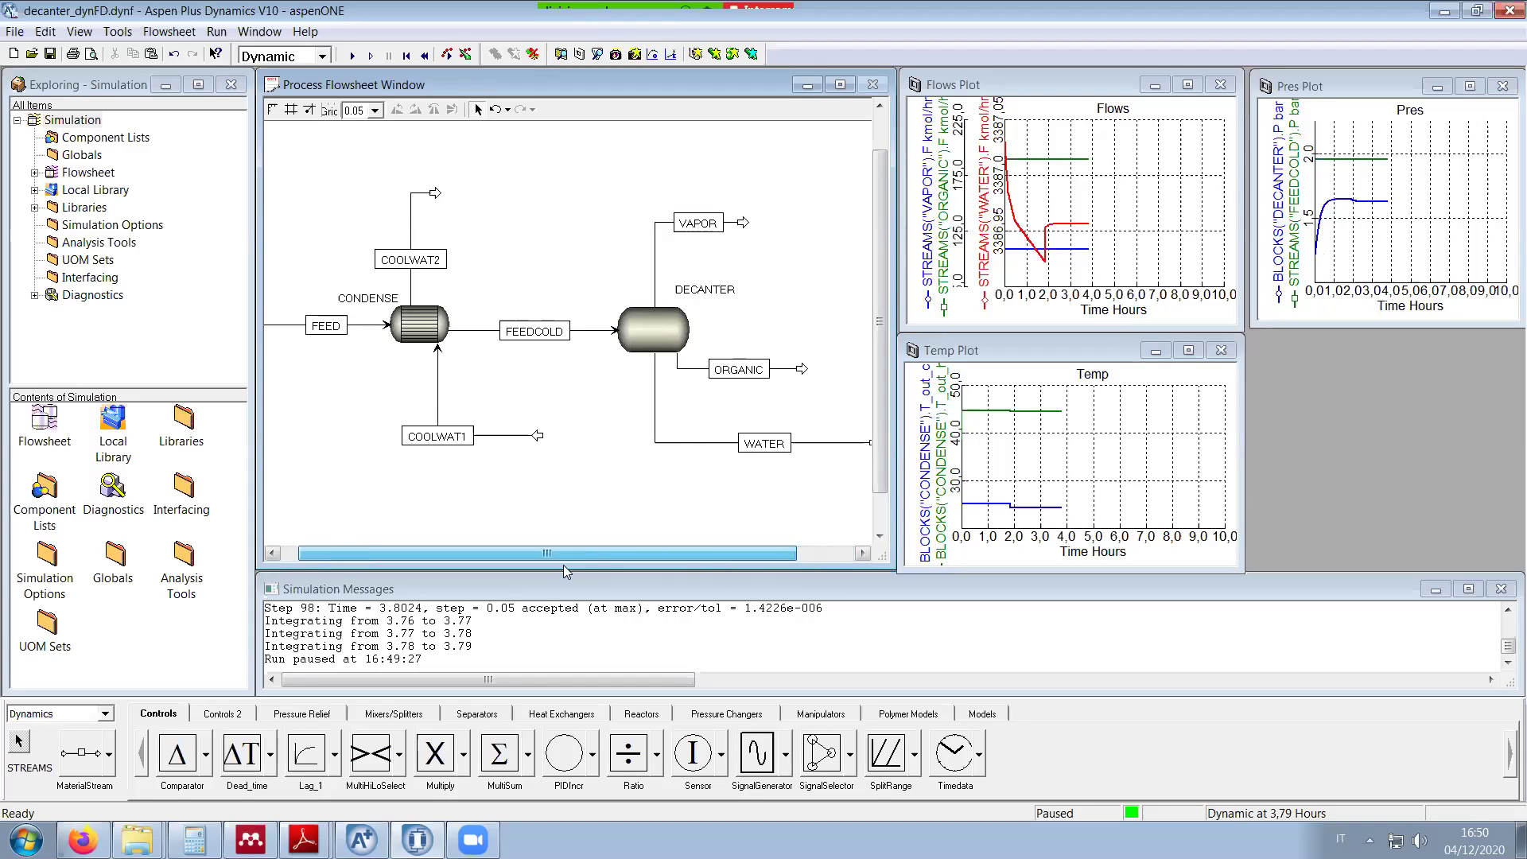
click(287, 325)
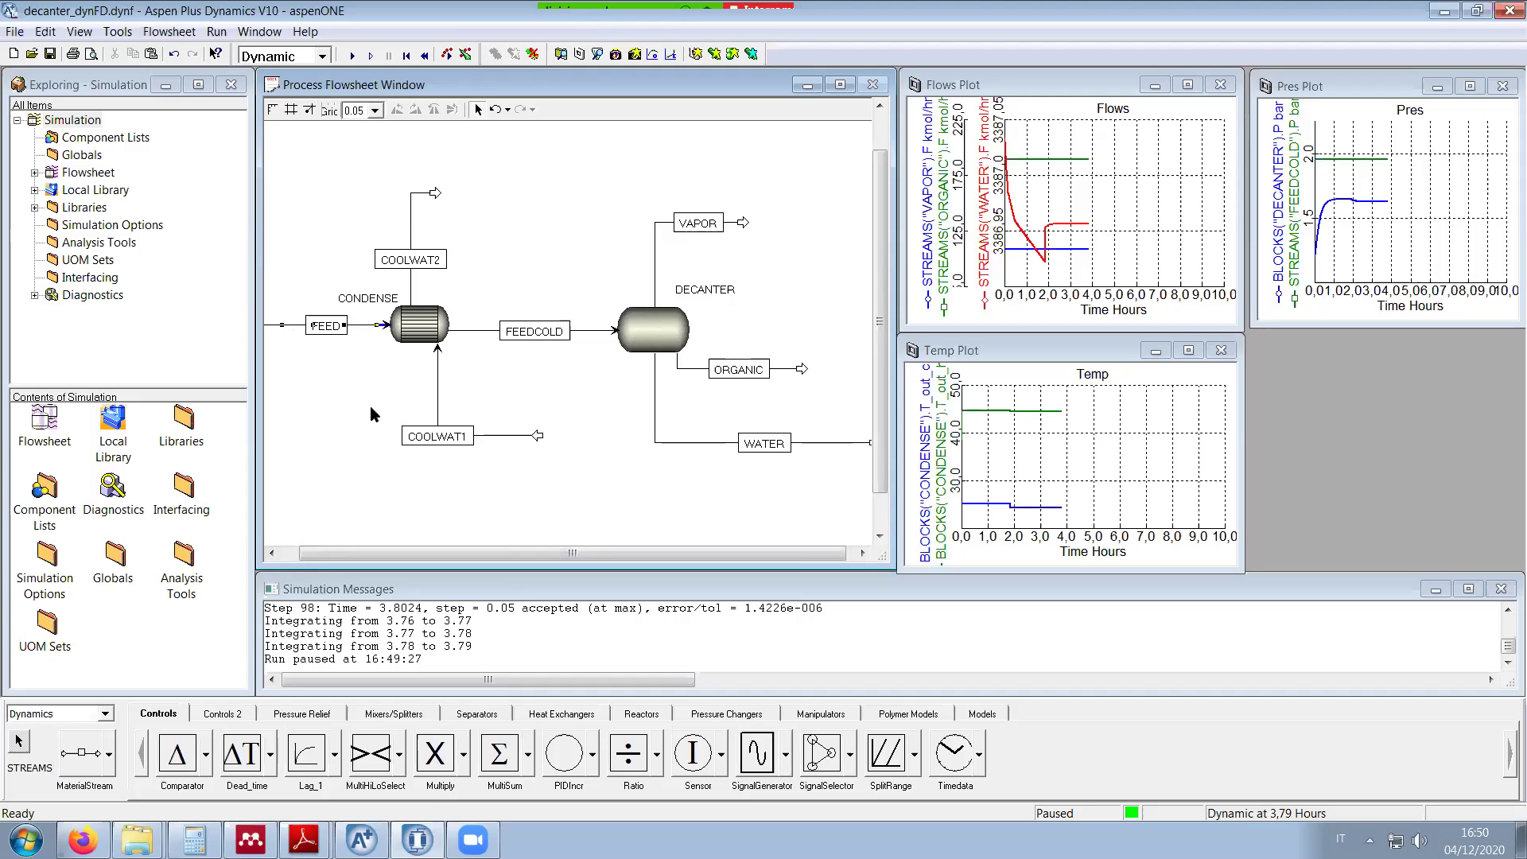
right_click(283, 326)
mouse_move(373, 356)
click(584, 374)
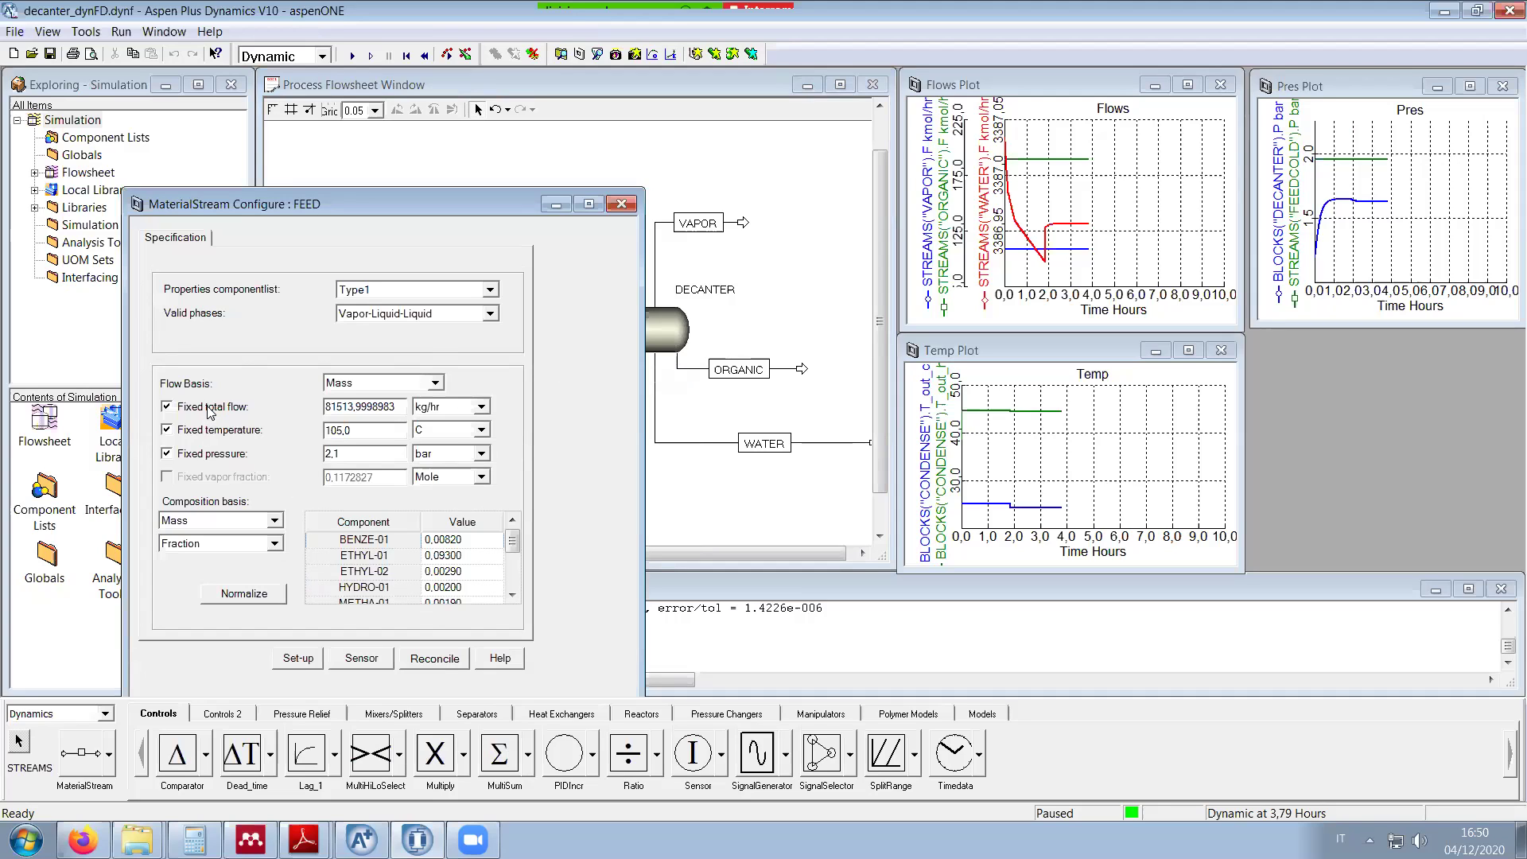
click(620, 204)
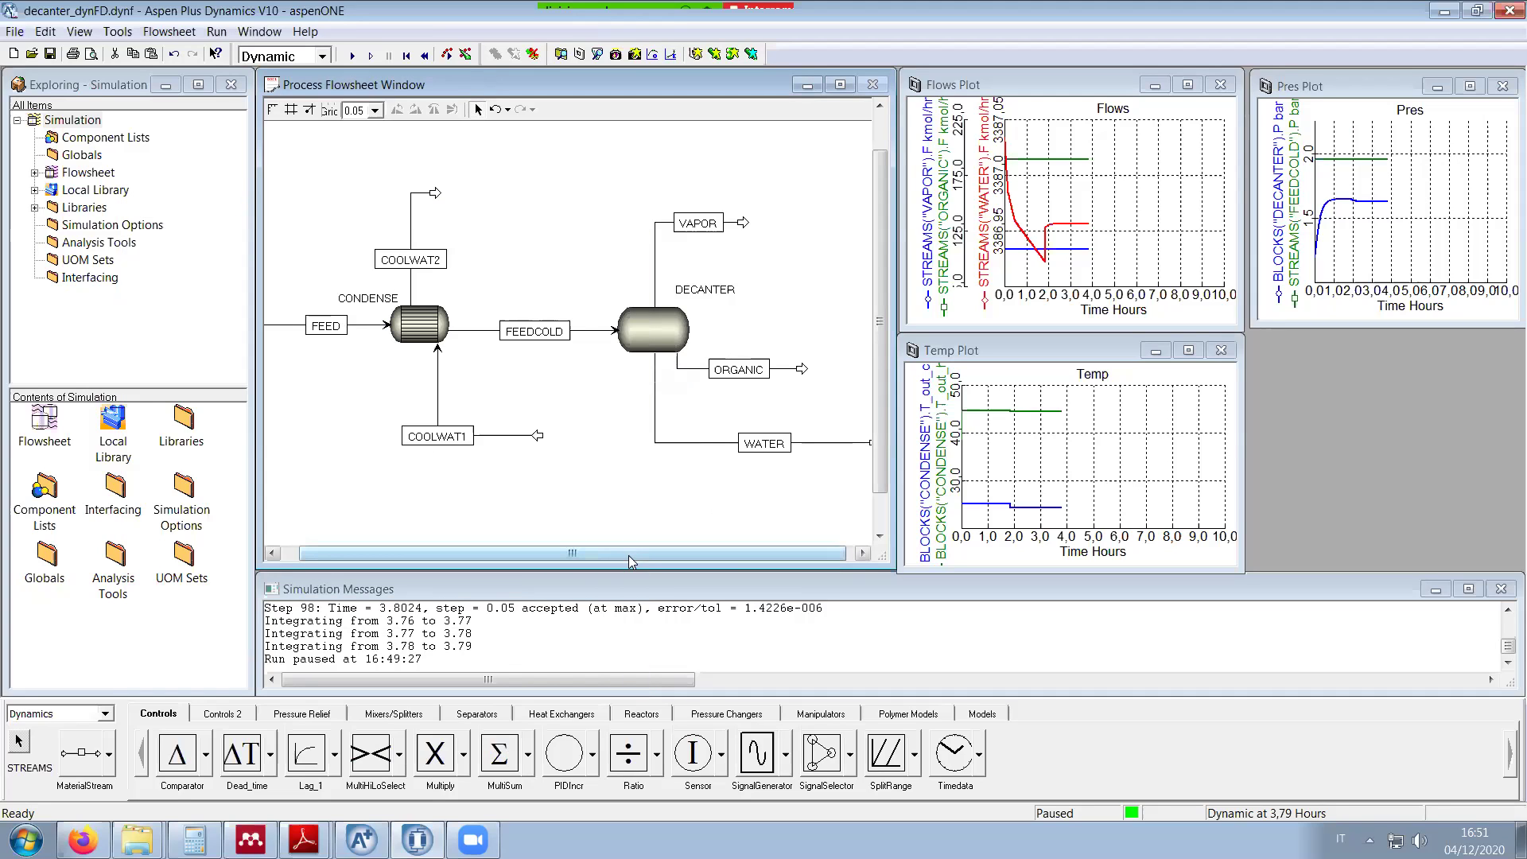
Step: Open the WATER stream's Configure form and check its total flow and pressure specifications
drag(619, 559, 728, 558)
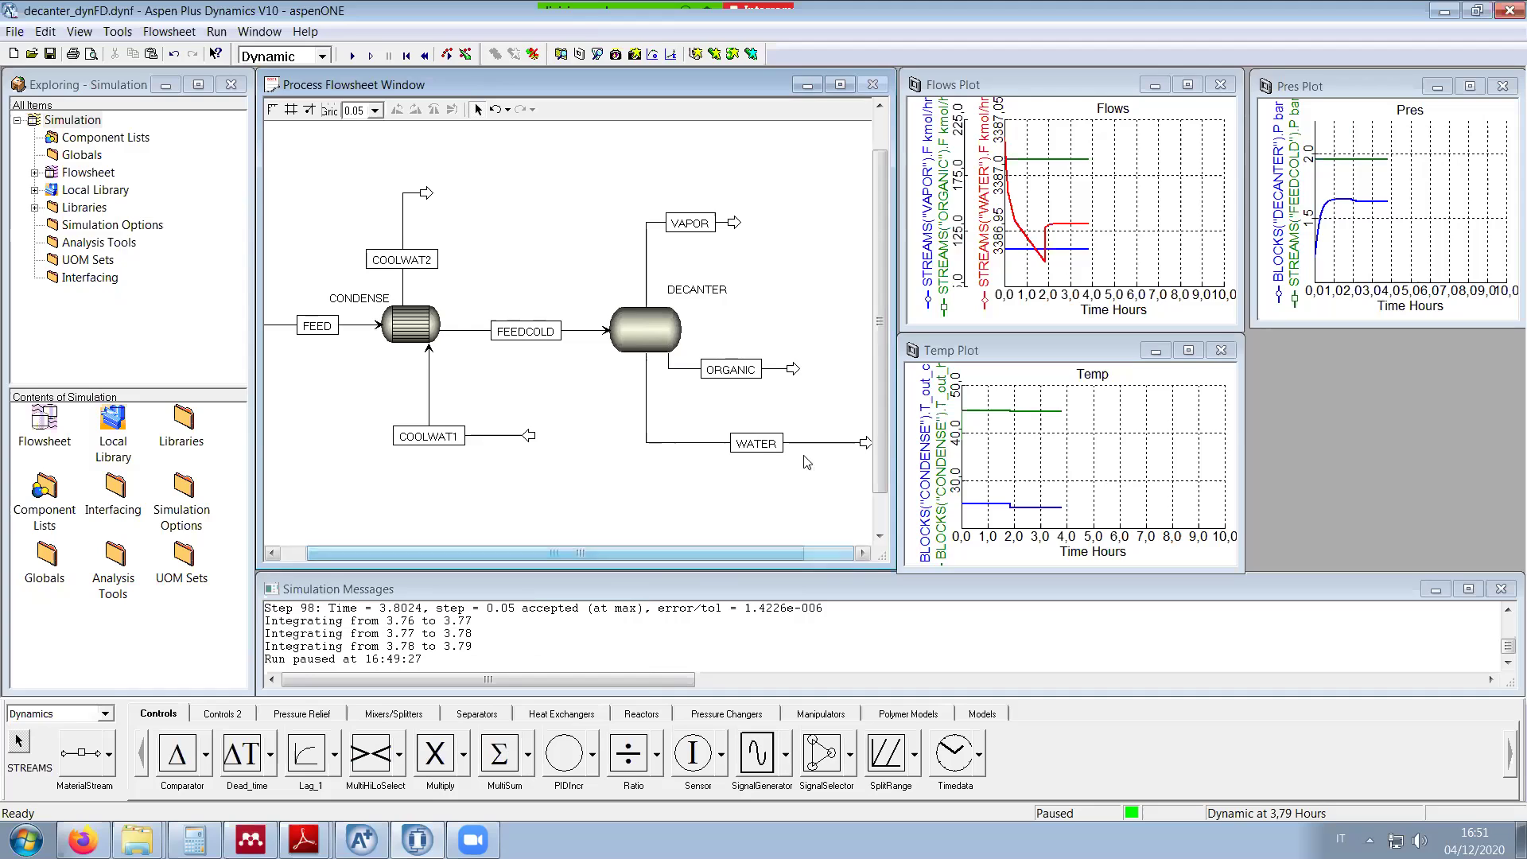
right_click(682, 444)
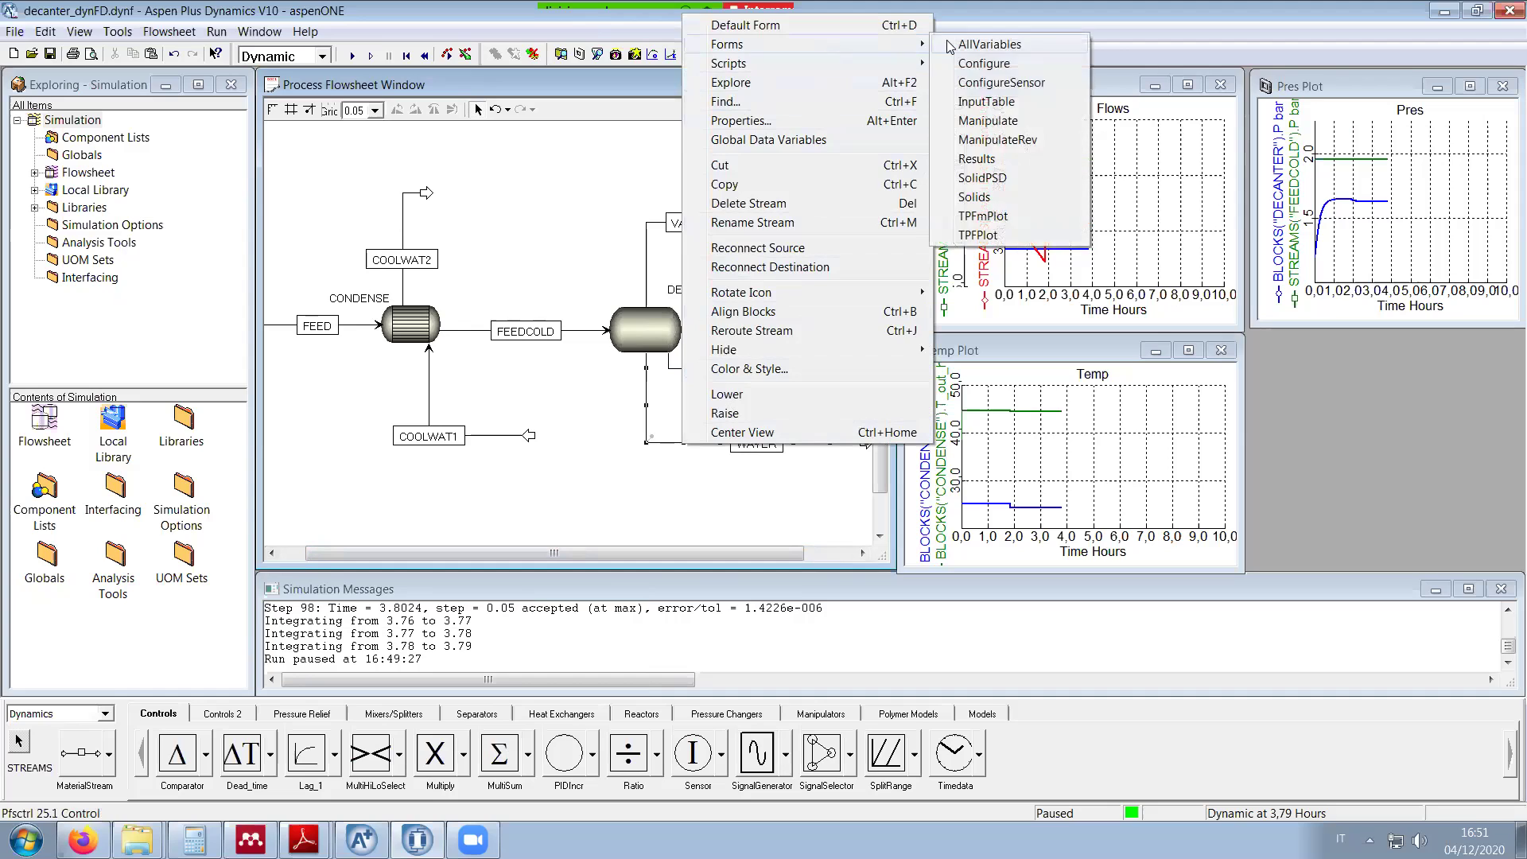
click(980, 63)
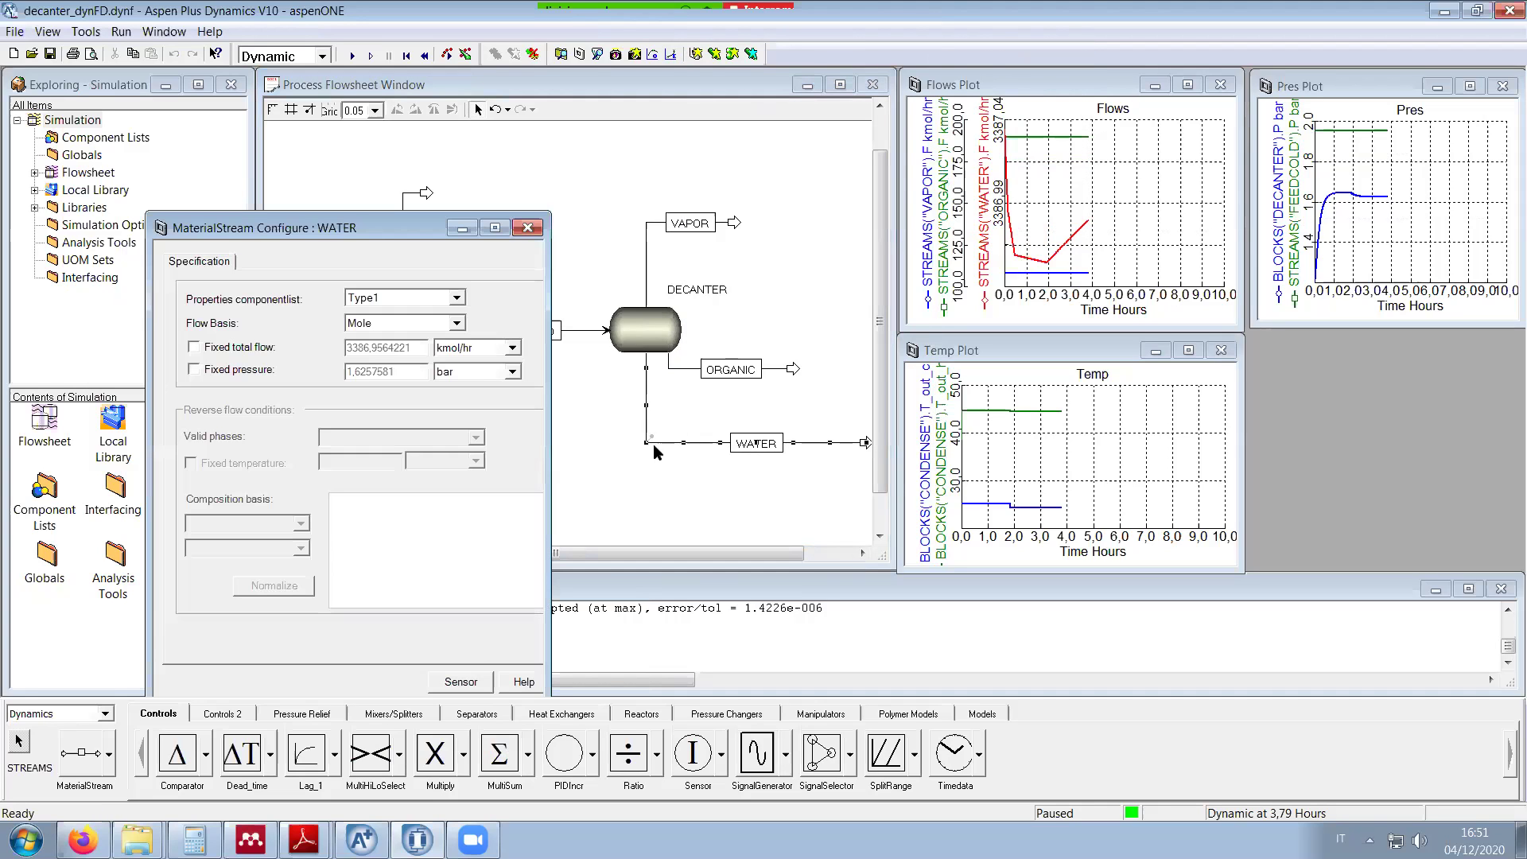
drag(316, 227, 302, 152)
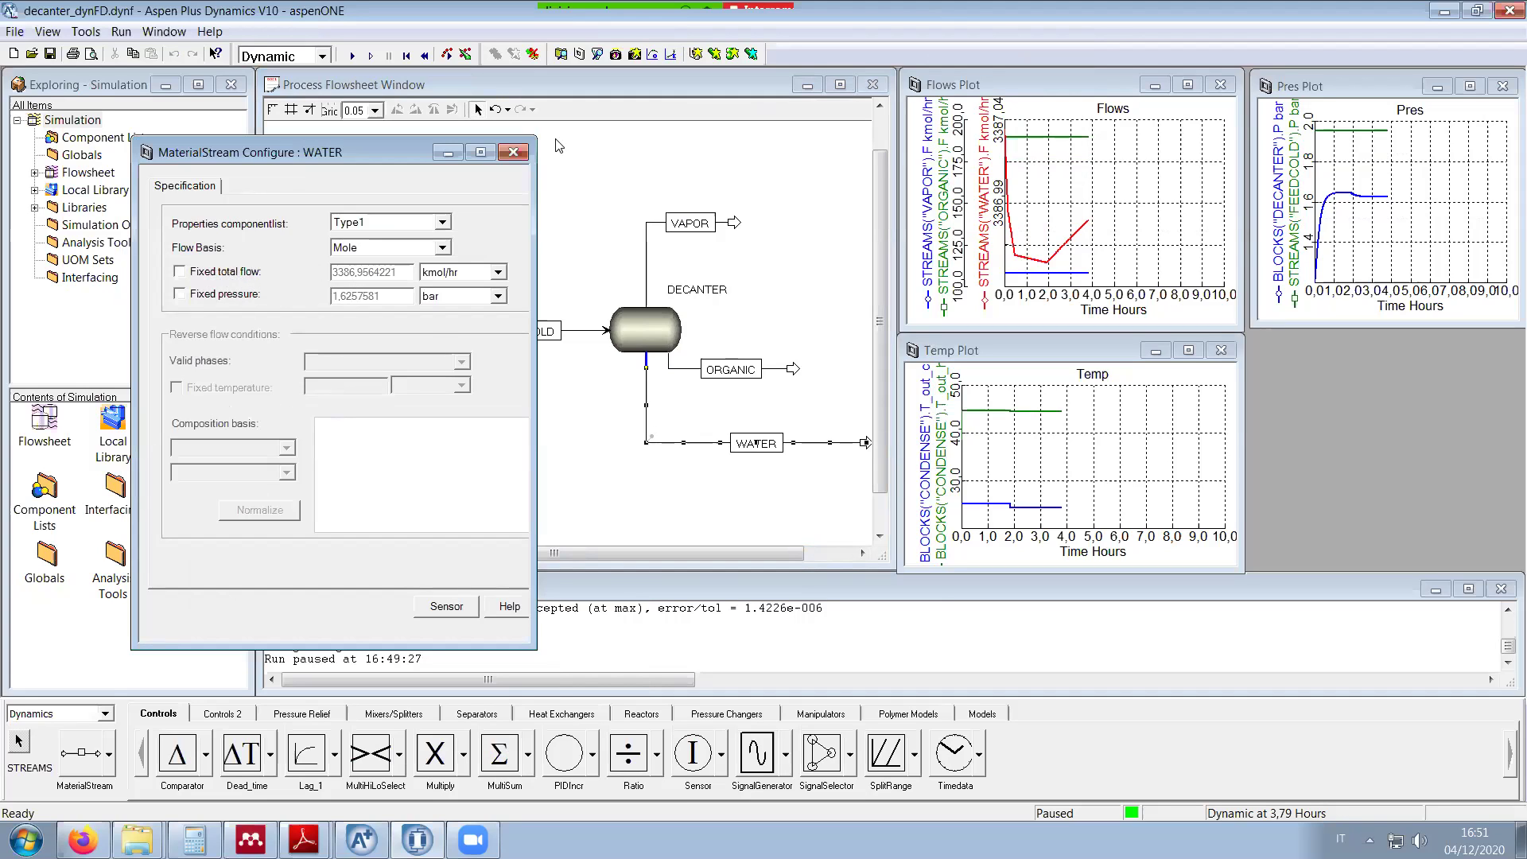
Step: Check the total flow and pressure specifications in the ORGANIC stream's Configure form, and close the form
right_click(684, 371)
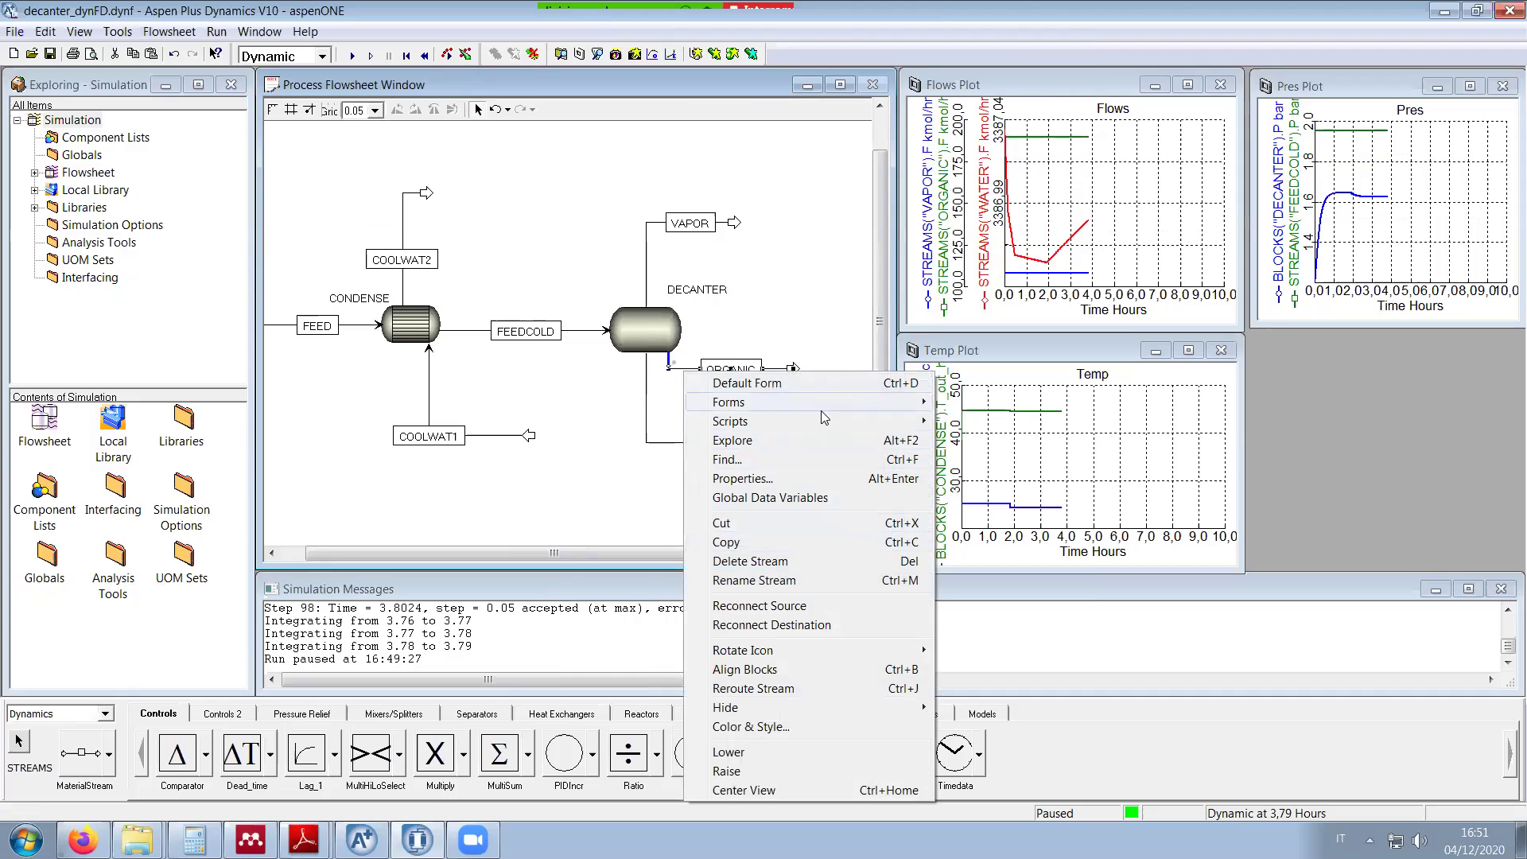
mouse_move(821, 404)
click(1001, 421)
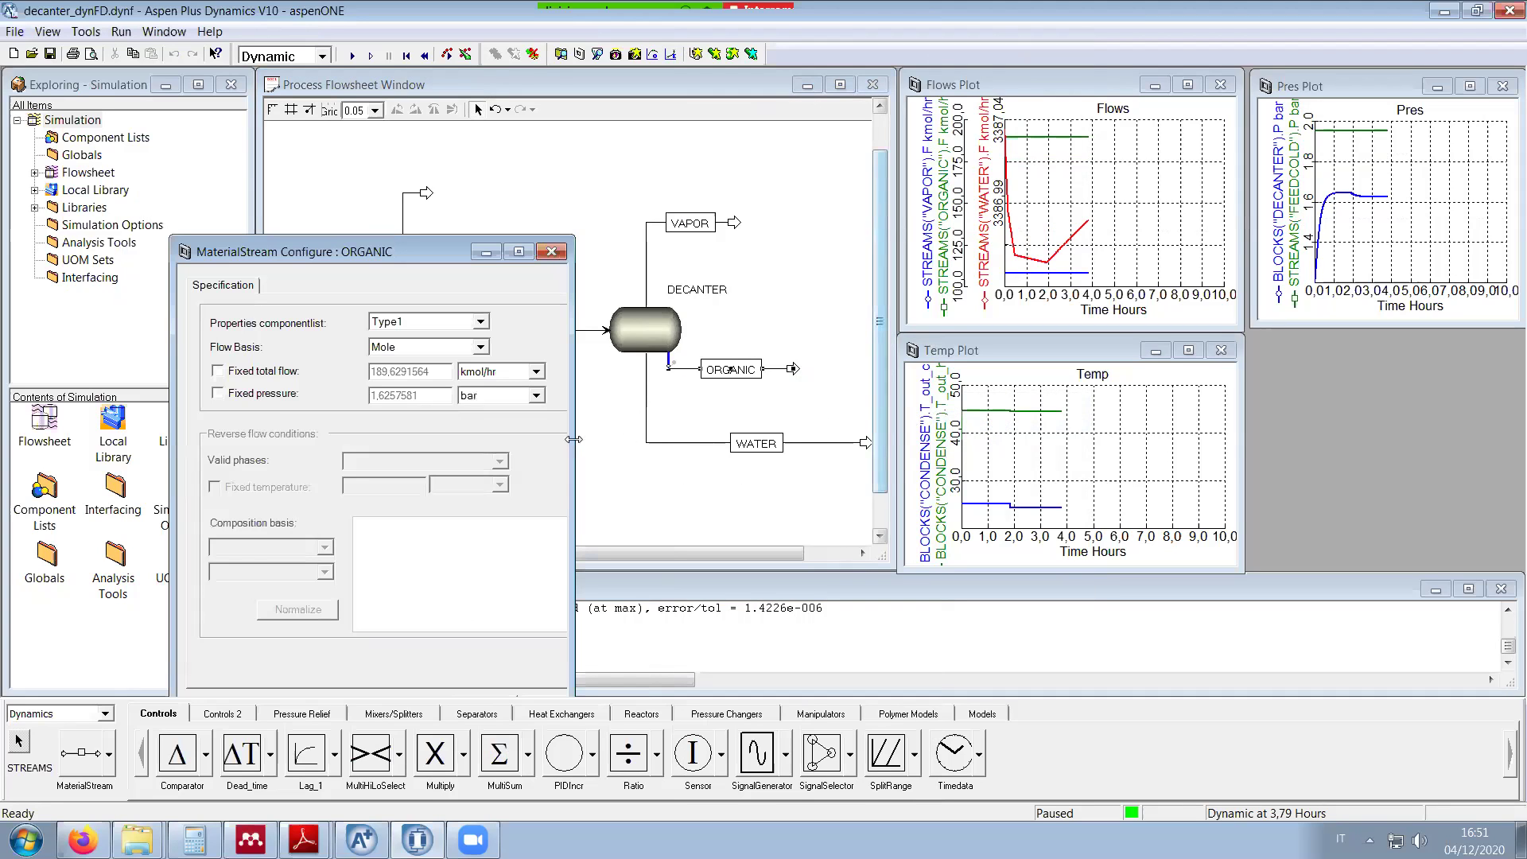
click(551, 251)
Step: Check the total flow and pressure specifications in the VAPOR stream's Configure form, and close the form
right_click(648, 241)
mouse_move(743, 266)
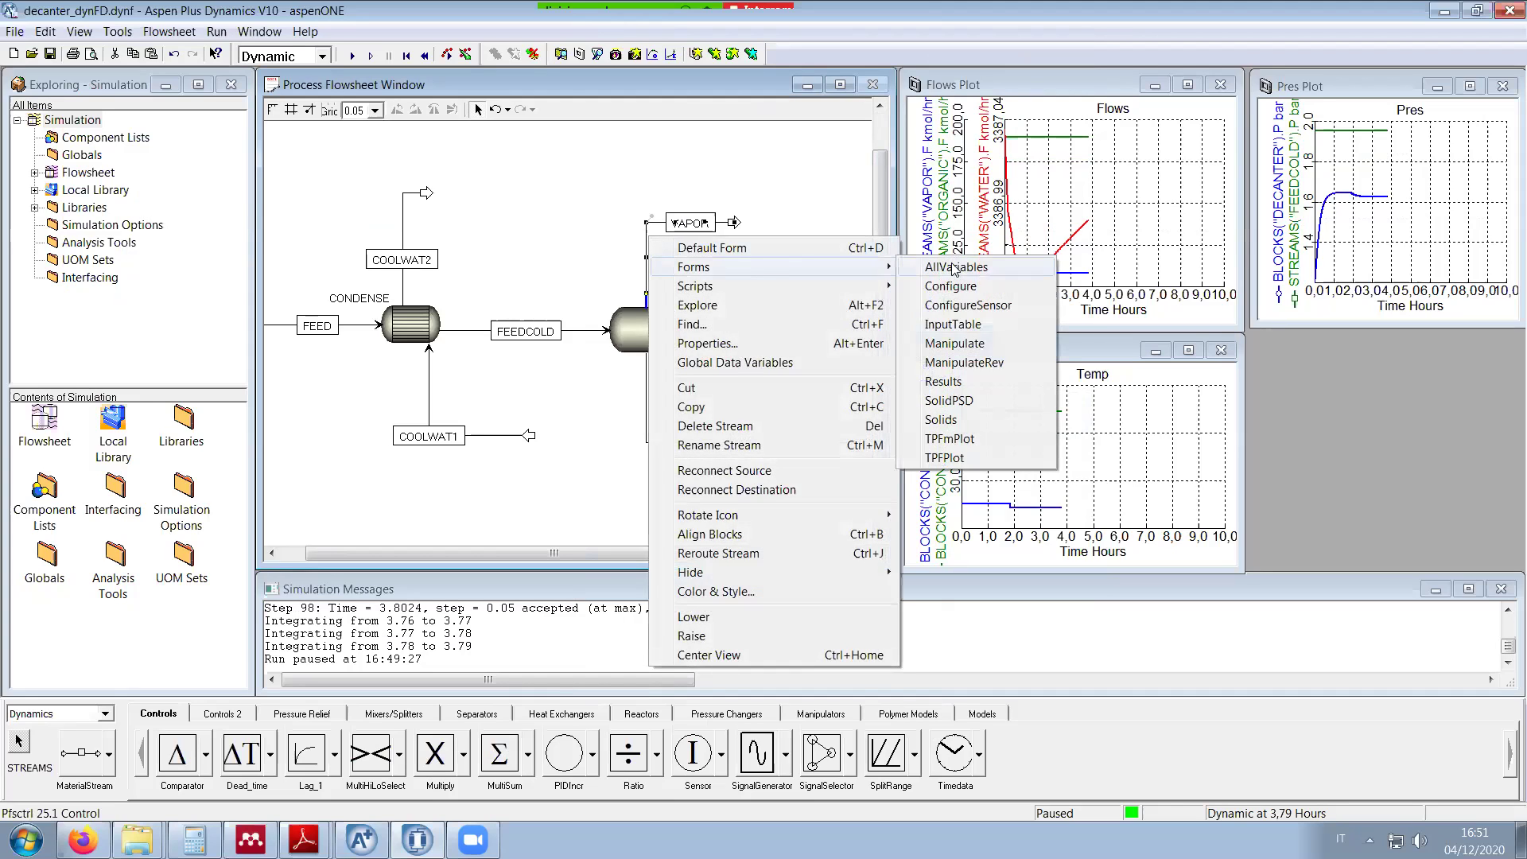
click(962, 287)
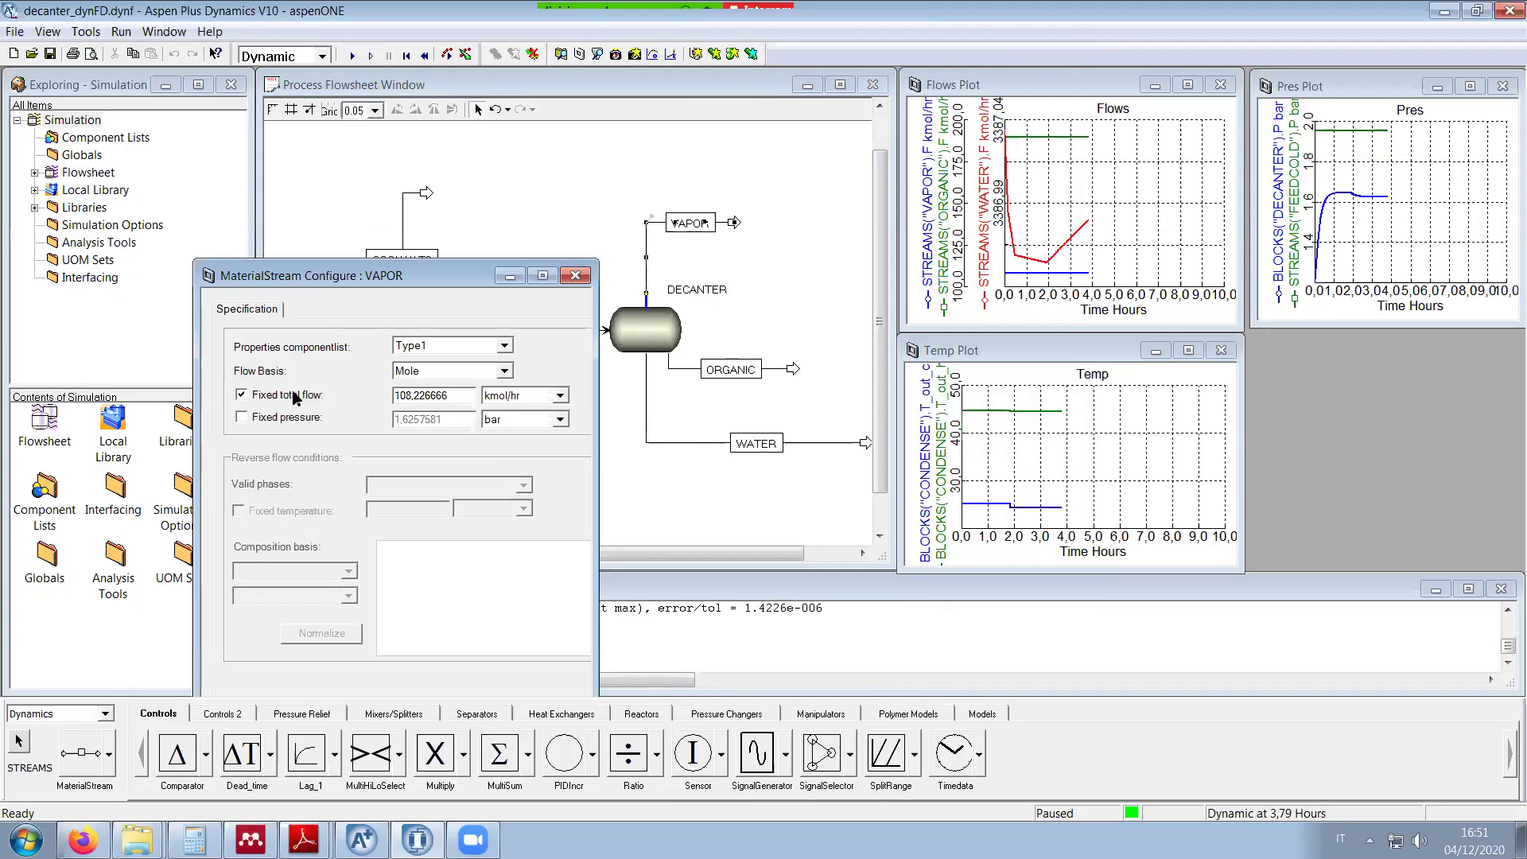
click(575, 276)
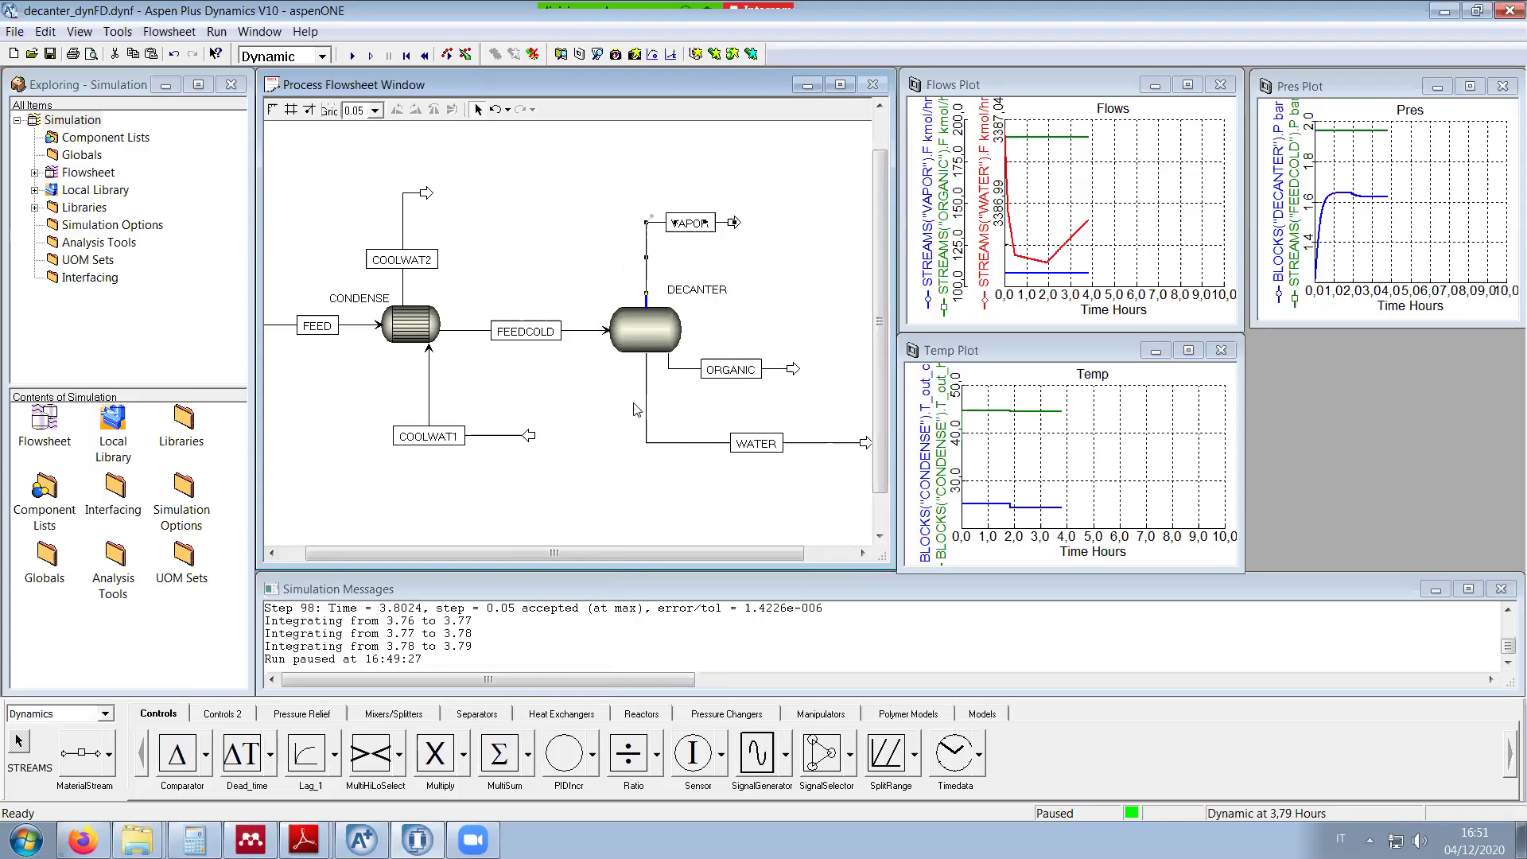
drag(633, 557, 577, 559)
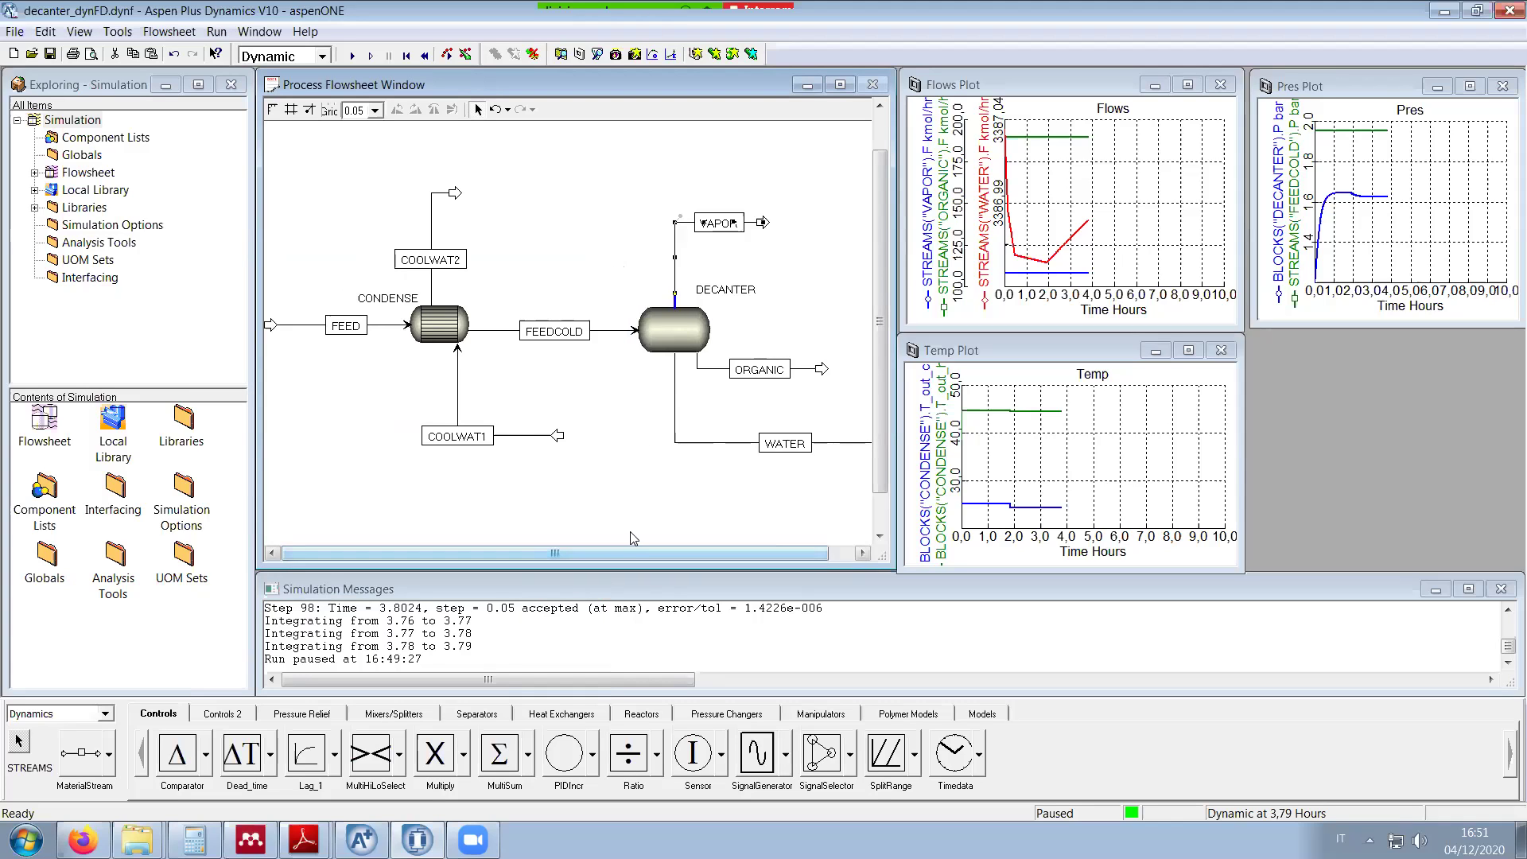
click(821, 258)
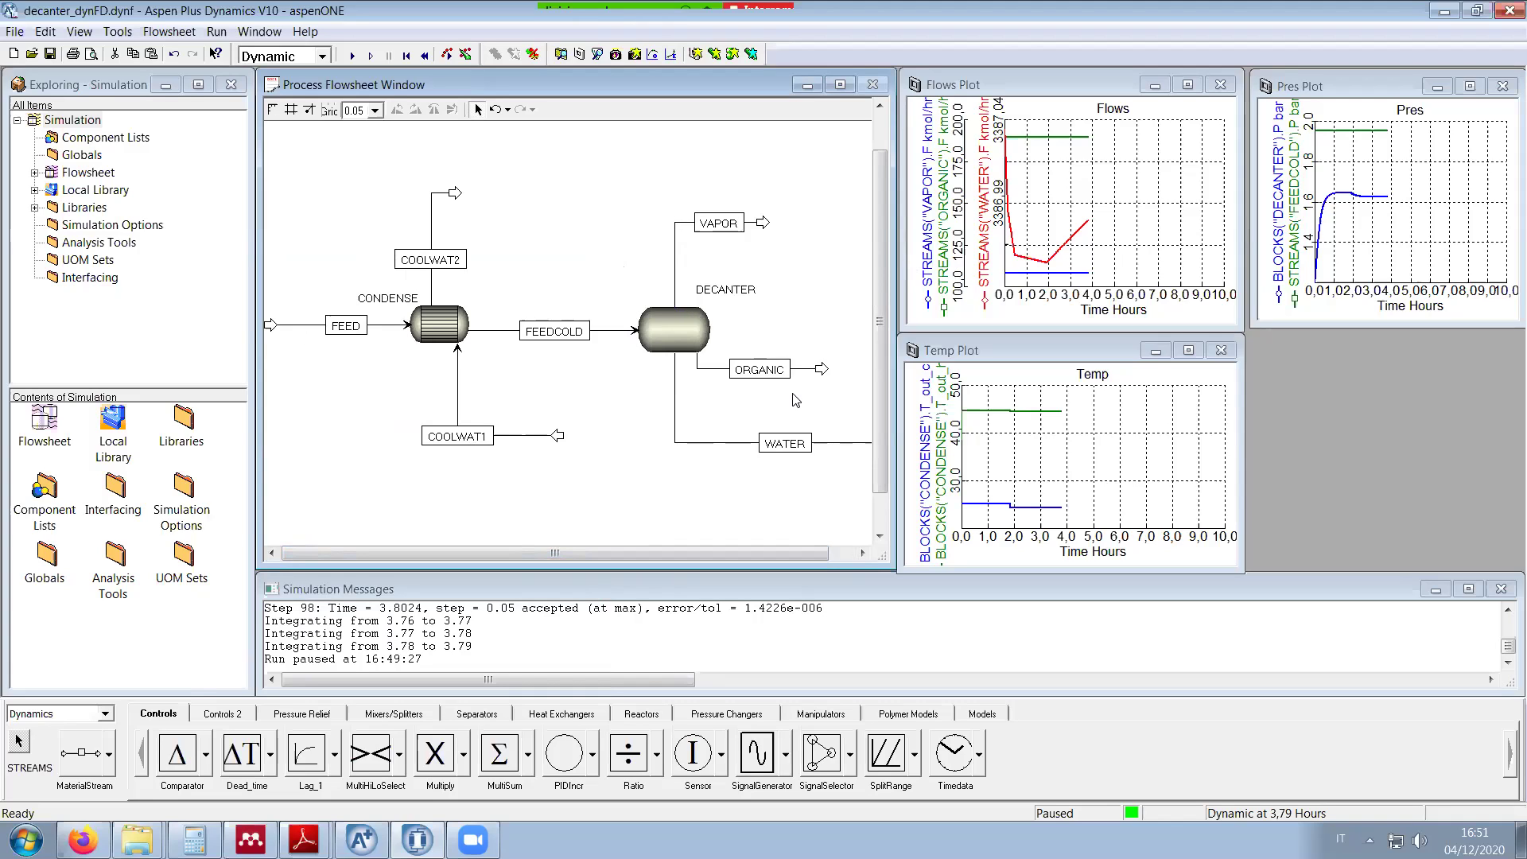
click(299, 325)
click(675, 251)
scroll(792, 553, right, 1)
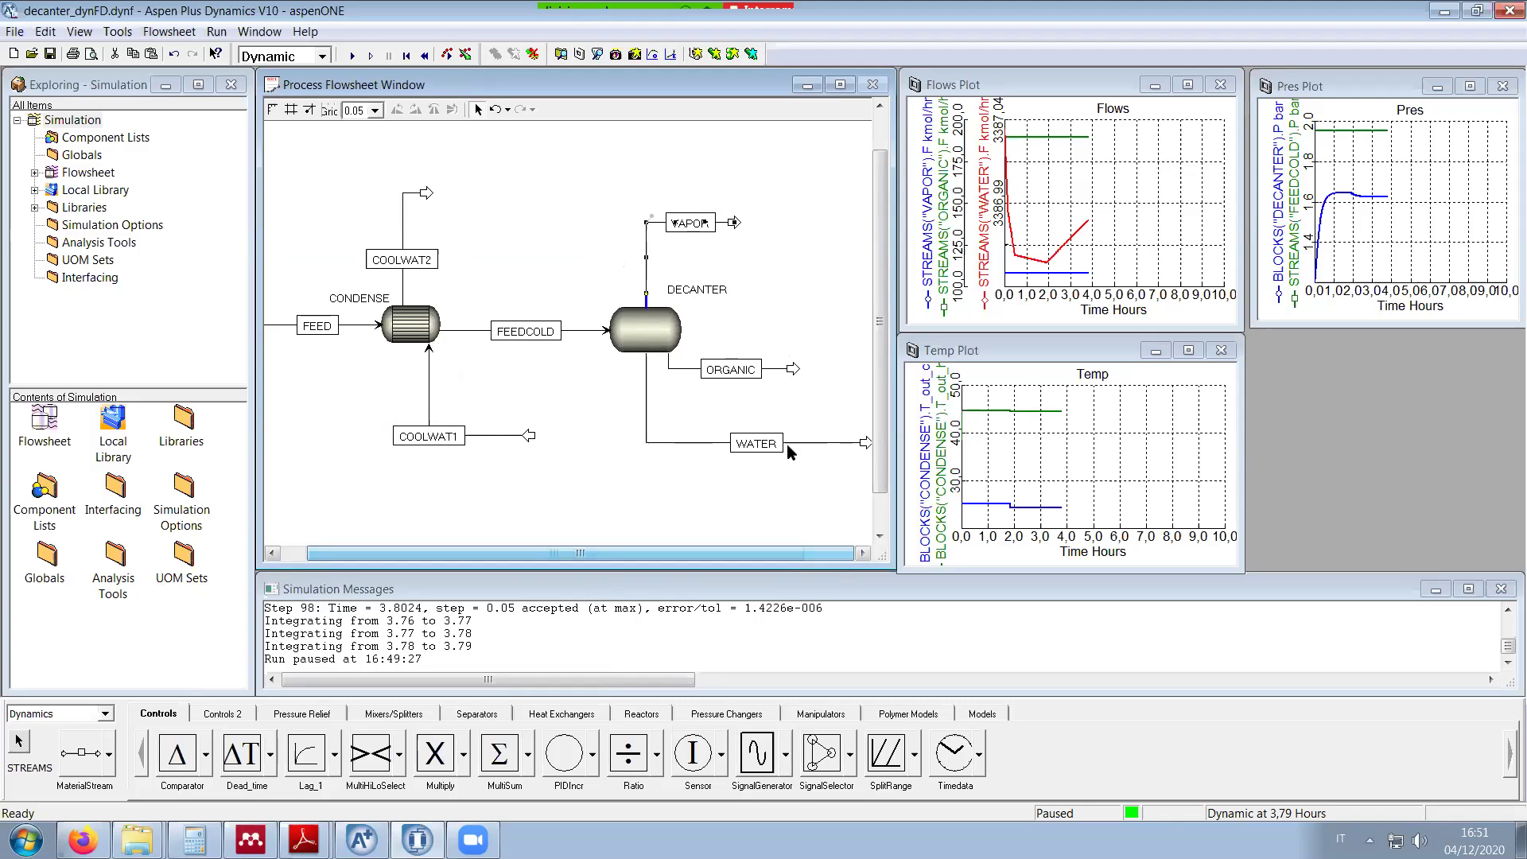
click(818, 443)
click(672, 362)
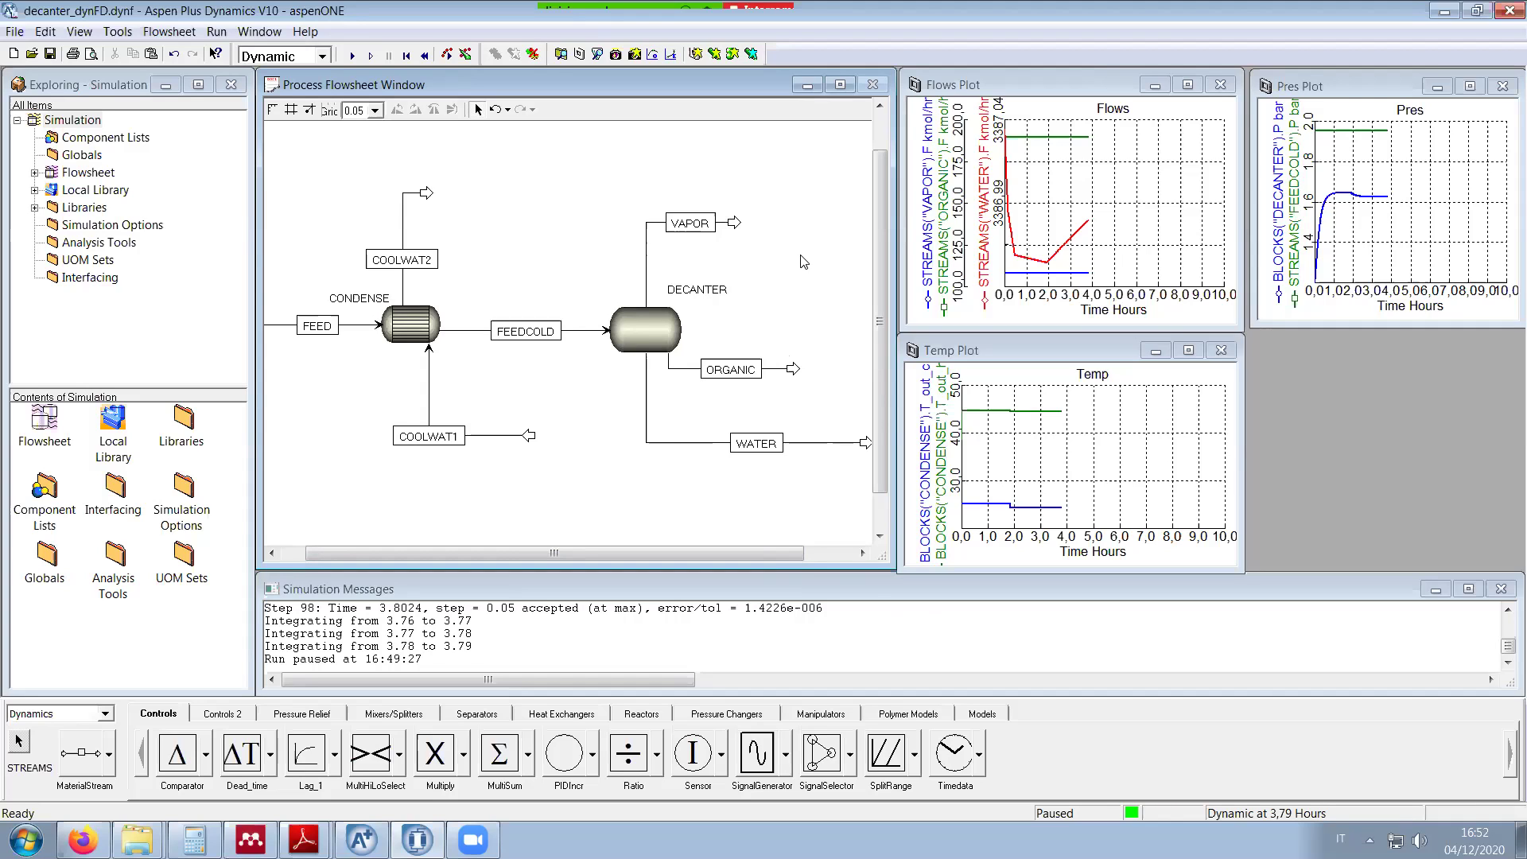
Step: Fix the ORGANIC stream's total flow in its Configure form, and close the form
right_click(675, 368)
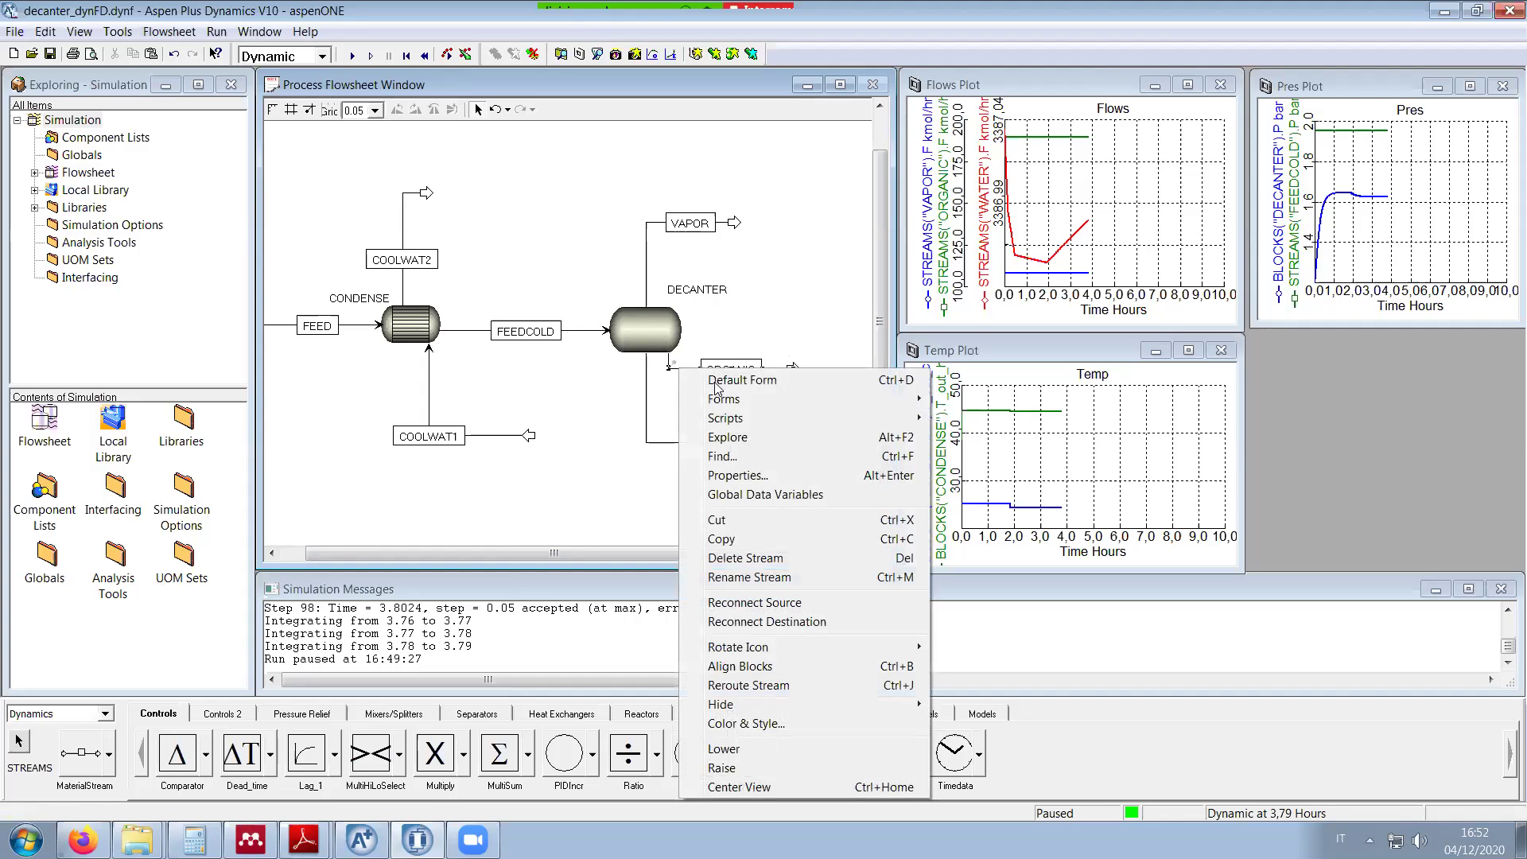
mouse_move(777, 398)
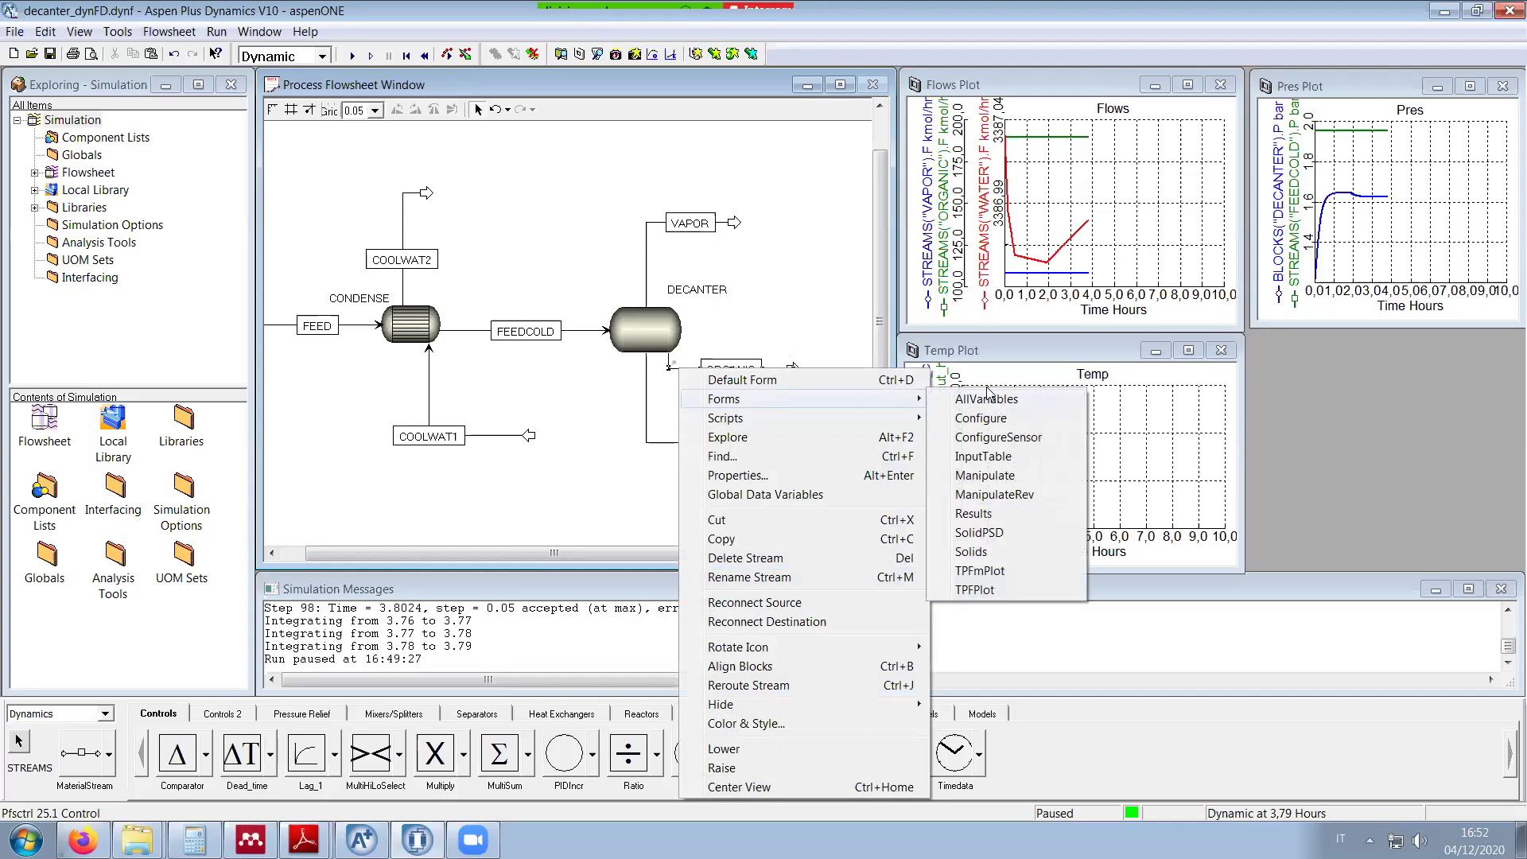
click(980, 418)
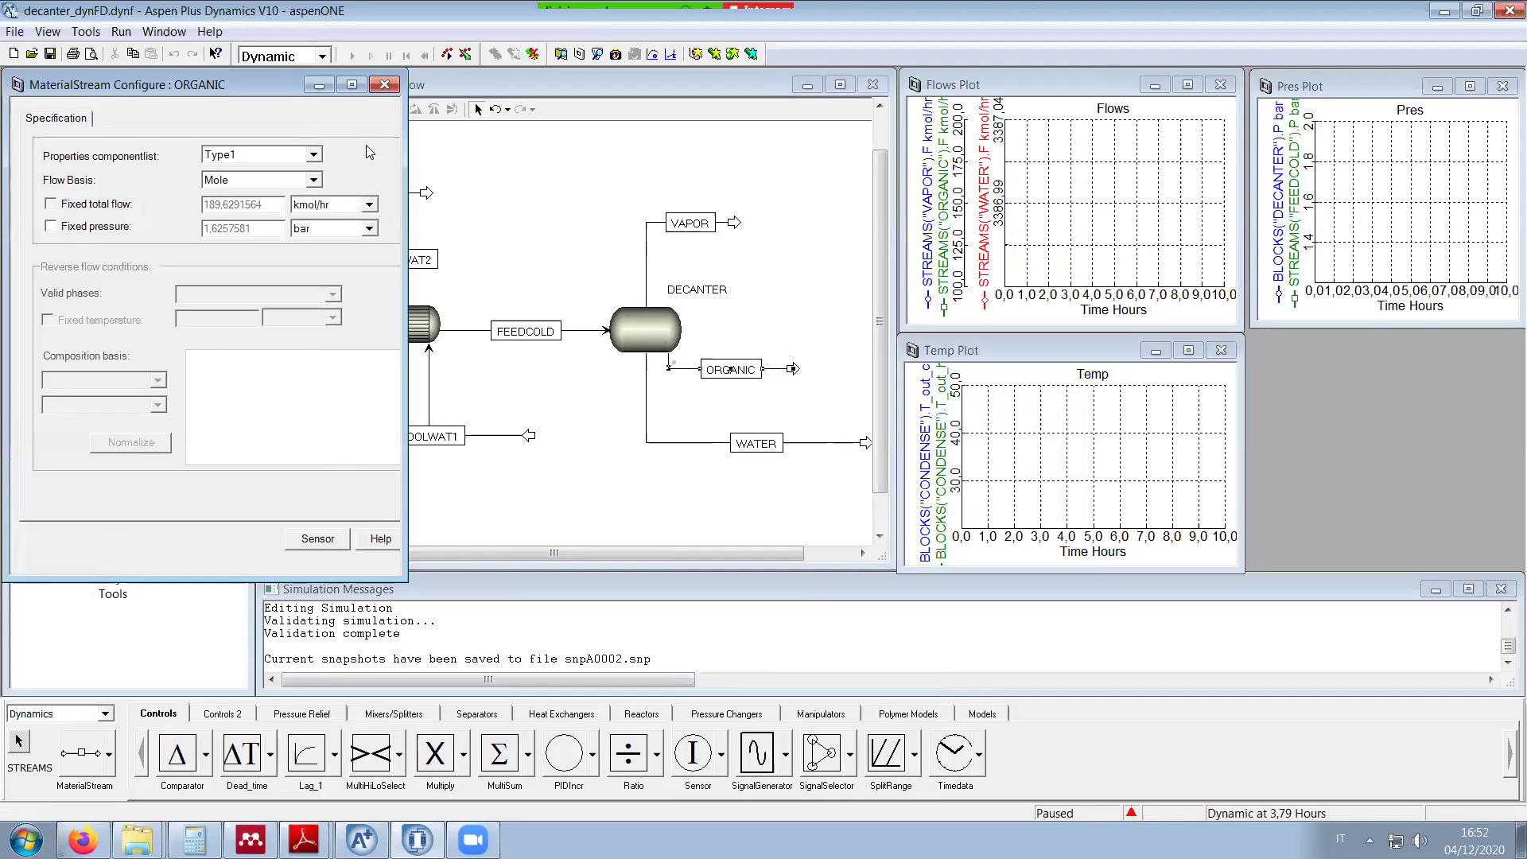
click(384, 85)
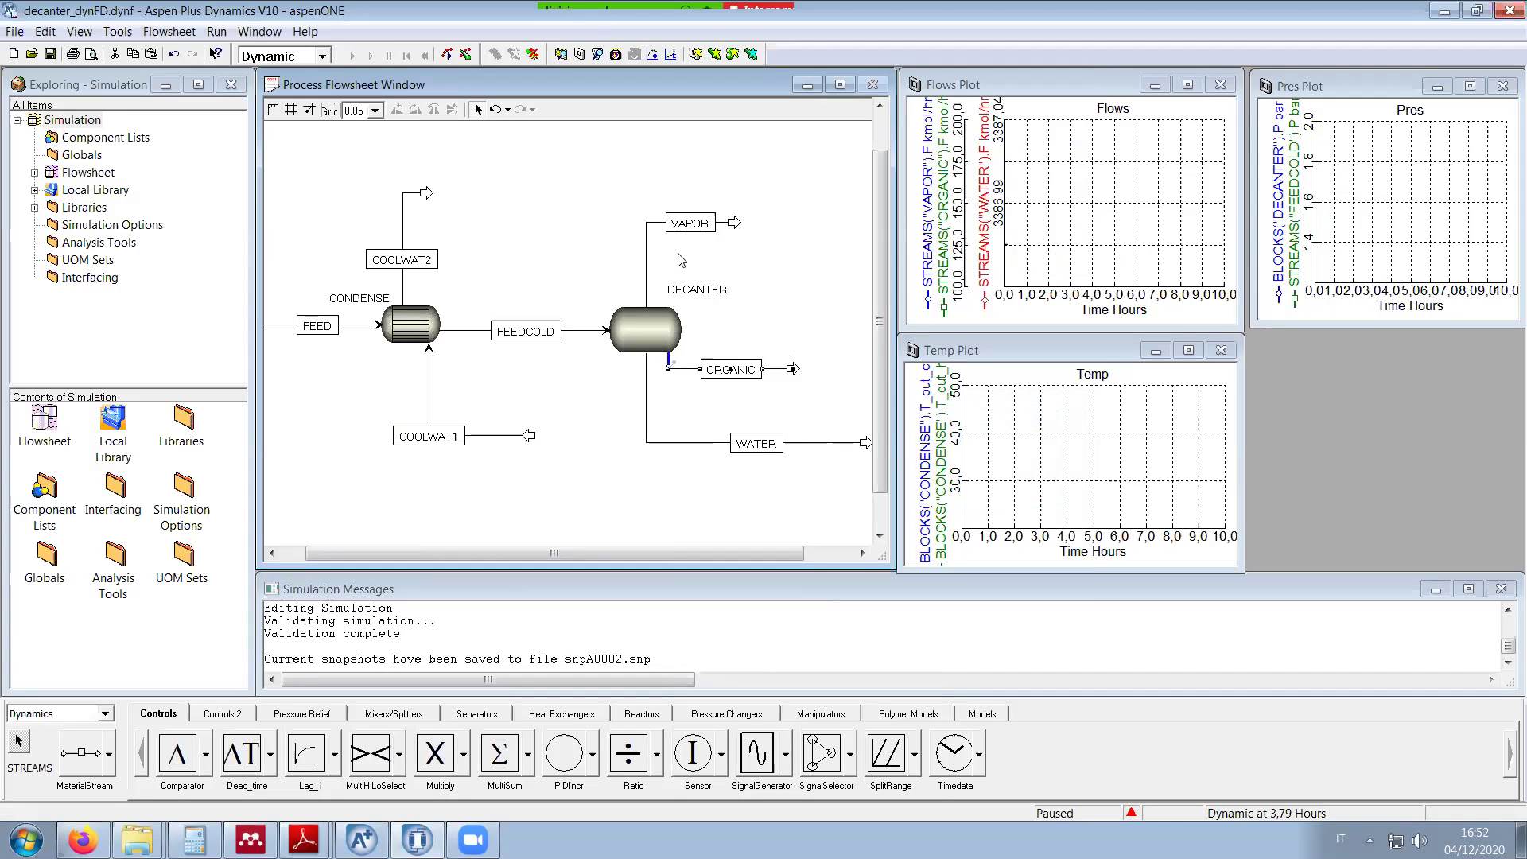
Step: Clear the fixed total flow specification in the VAPOR stream's Configure form, and close the form
right_click(646, 232)
mouse_move(761, 264)
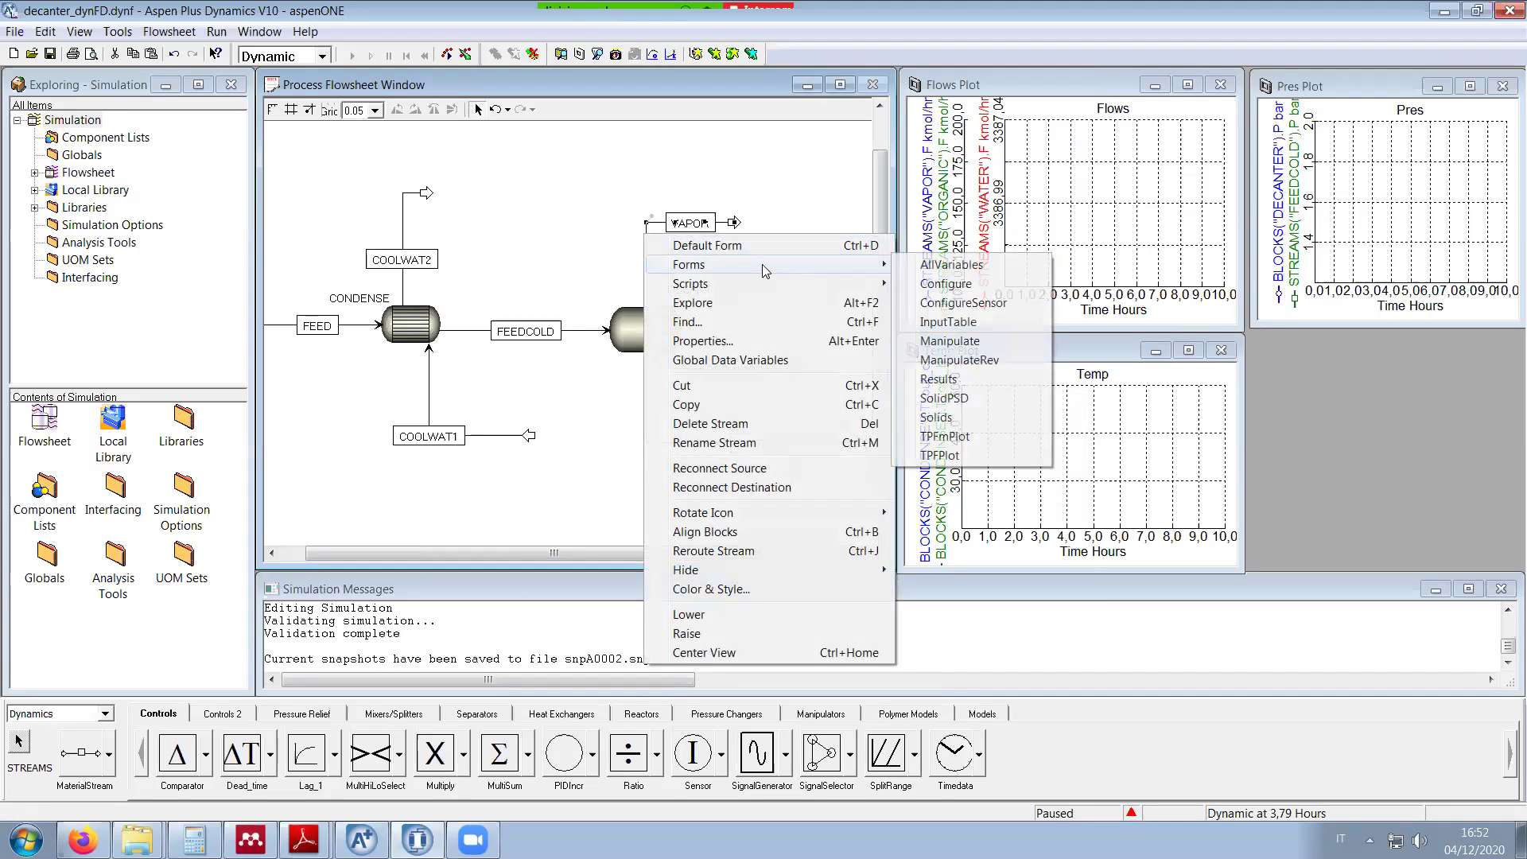
click(946, 284)
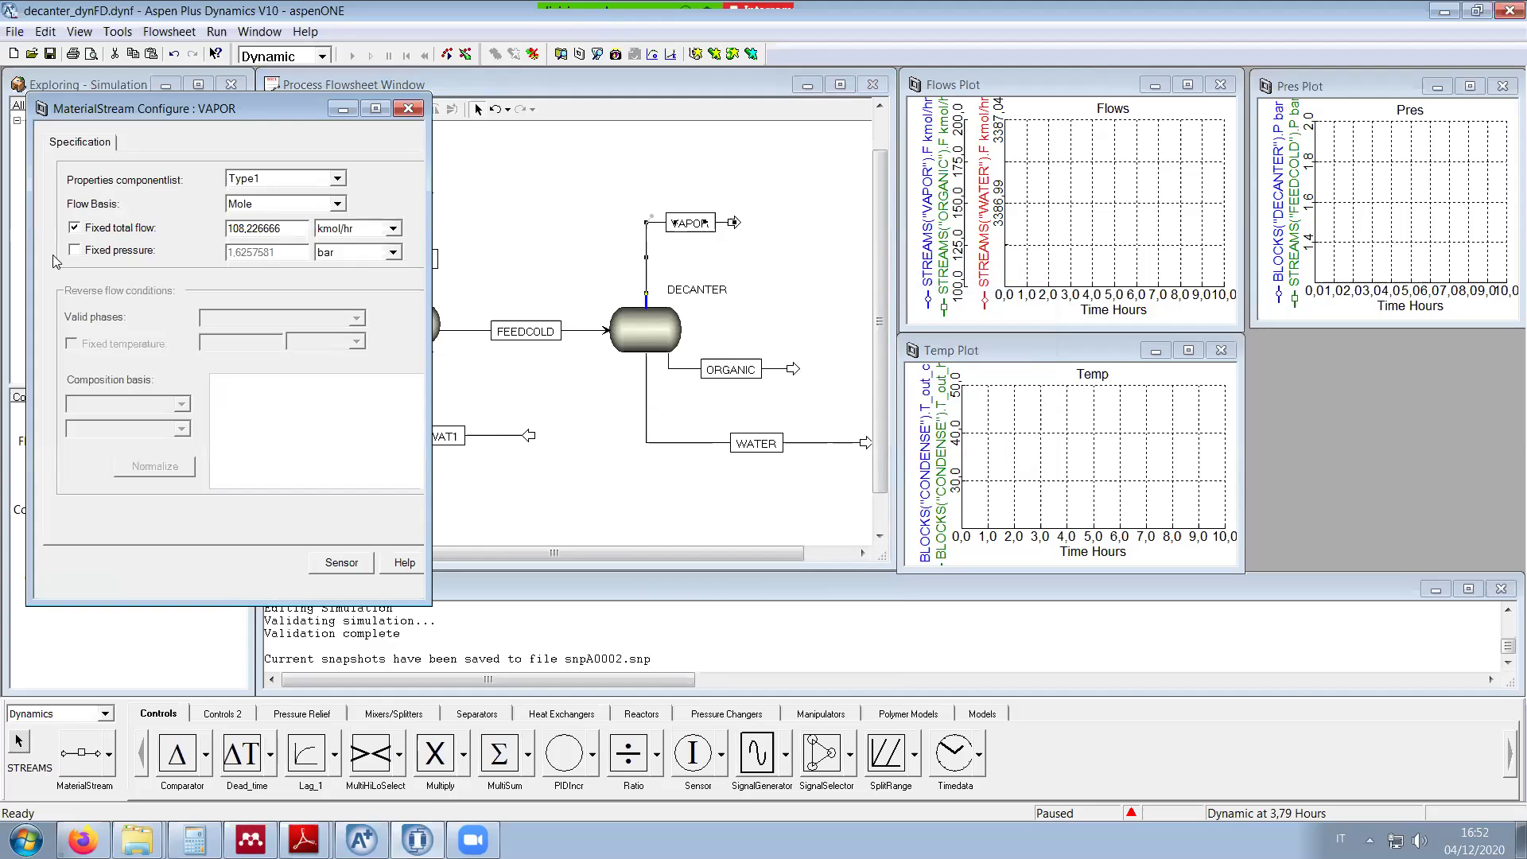
click(121, 231)
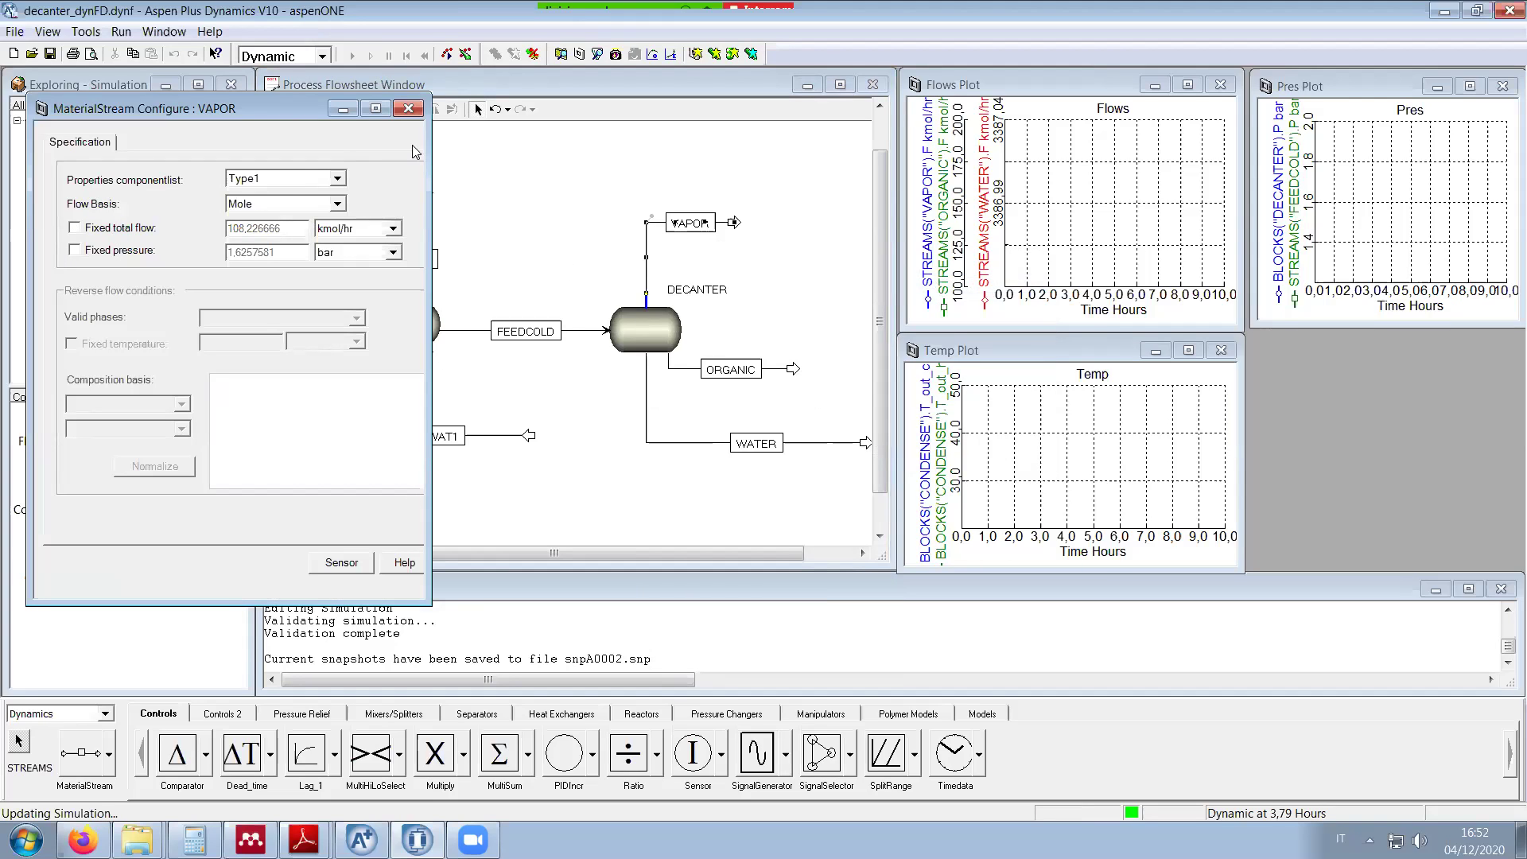
click(408, 108)
Step: Try to run the dynamic simulation with the swapped flow specifications, and dismiss the error dialog
click(352, 57)
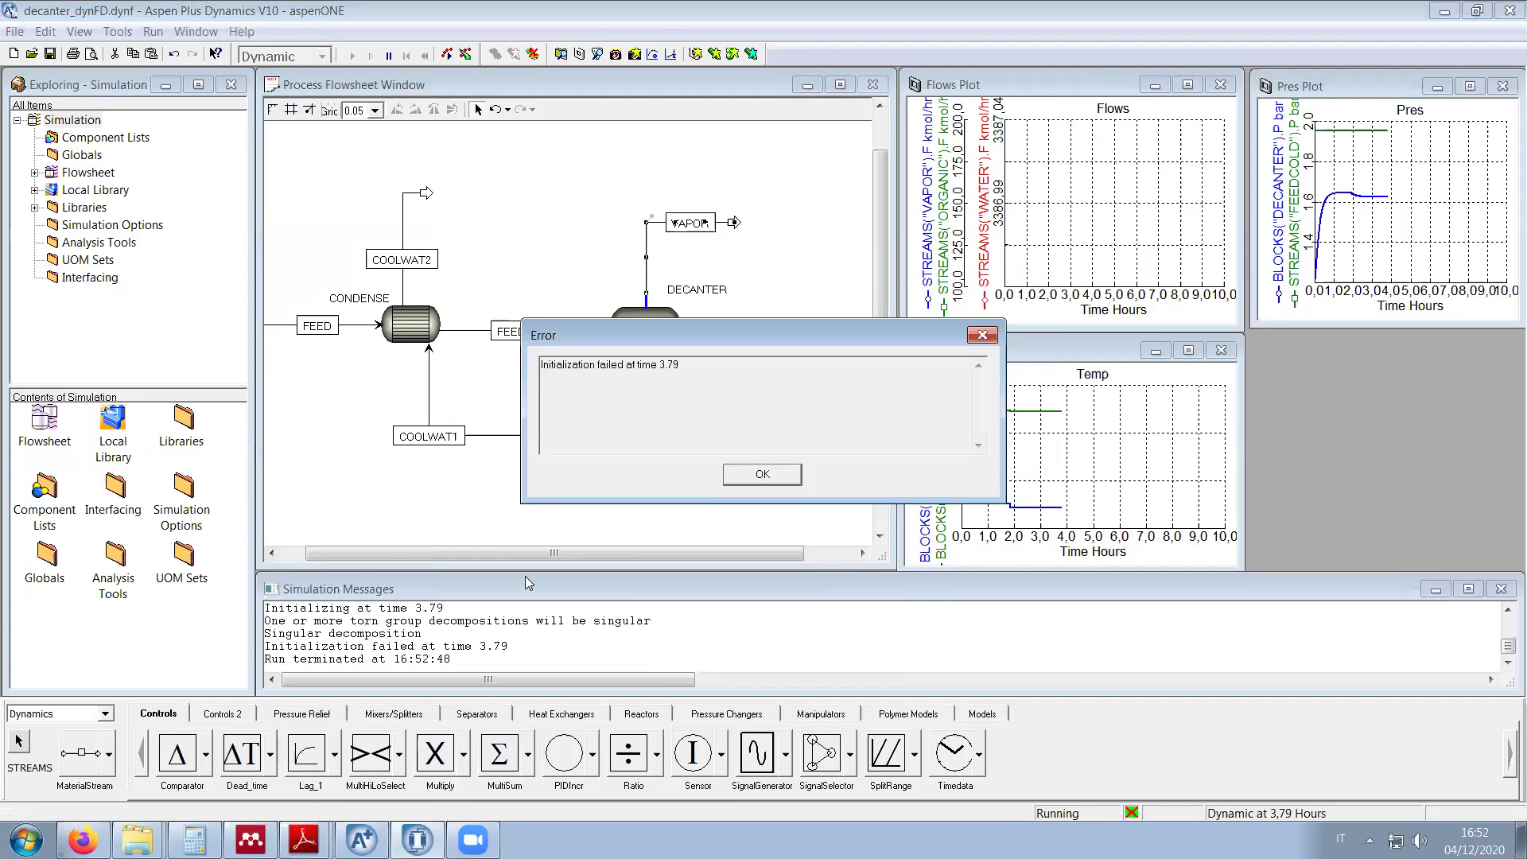
click(783, 477)
click(784, 480)
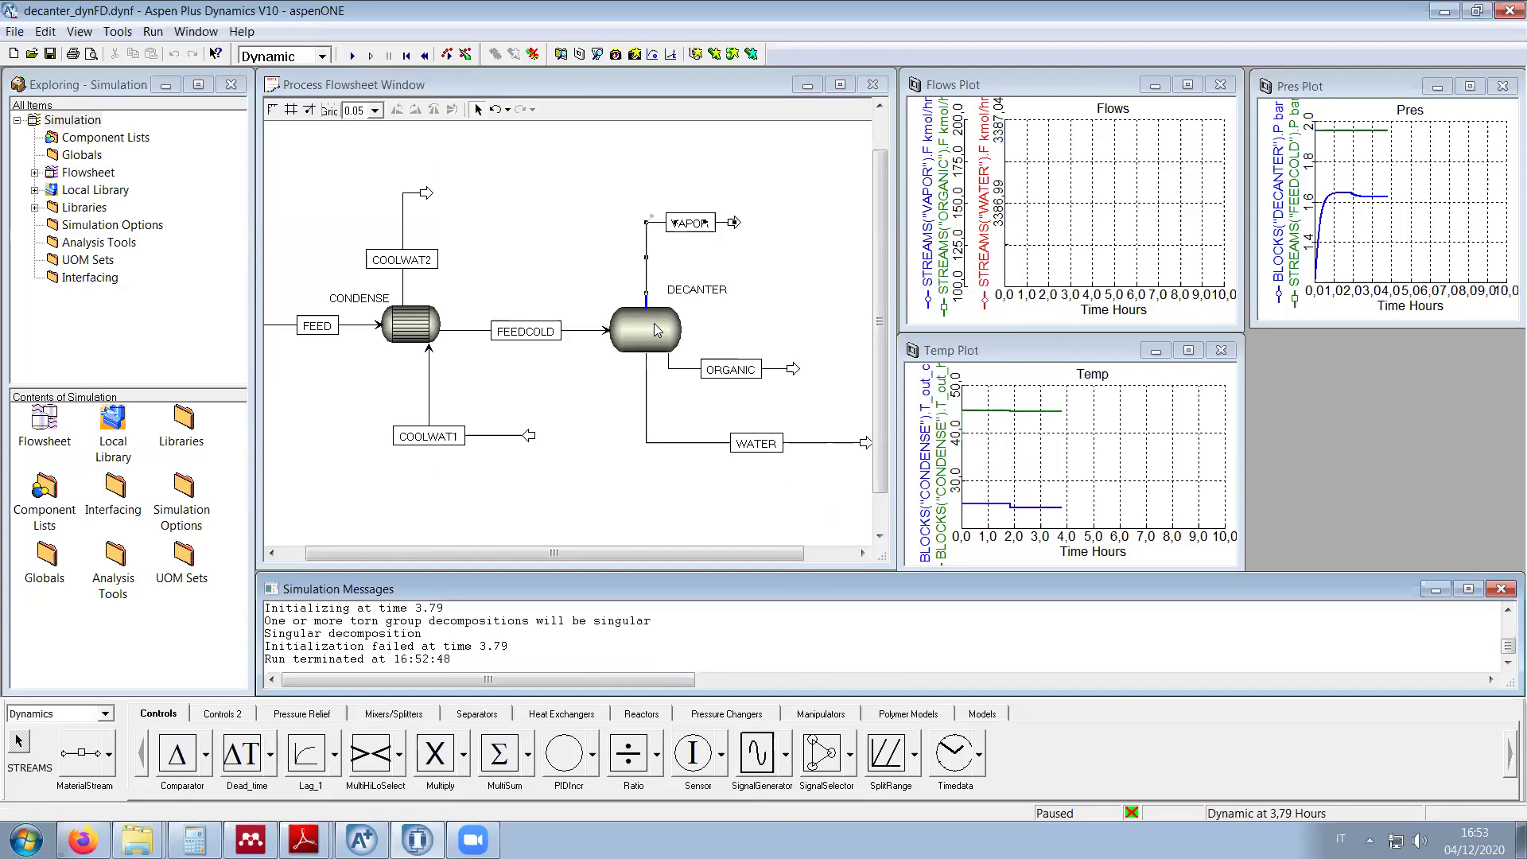
click(733, 277)
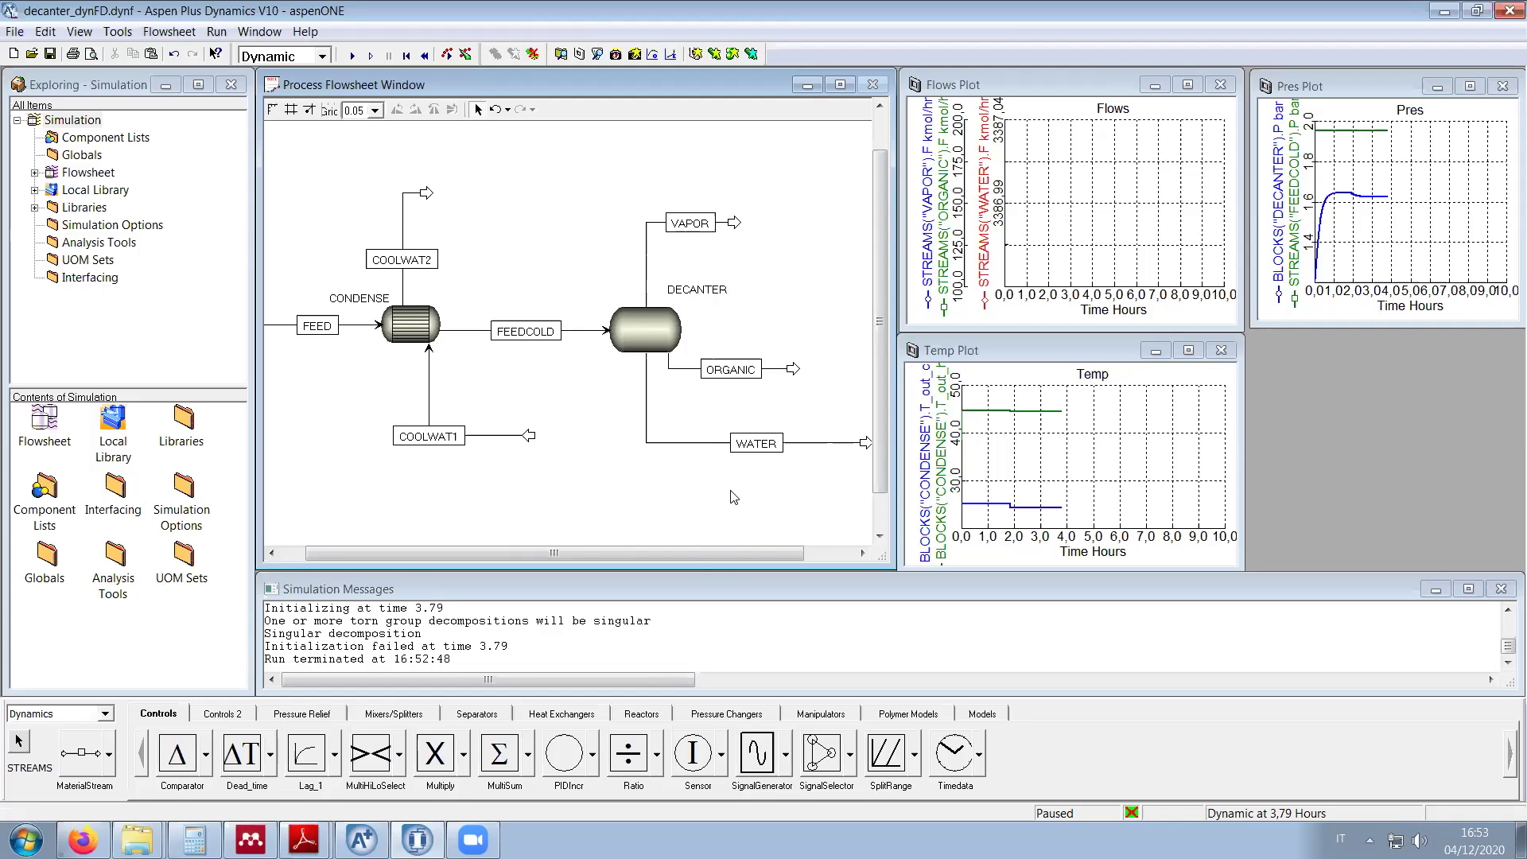
Step: Open the VAPOR stream's Configure form and fix its total flow again
right_click(652, 221)
mouse_move(722, 253)
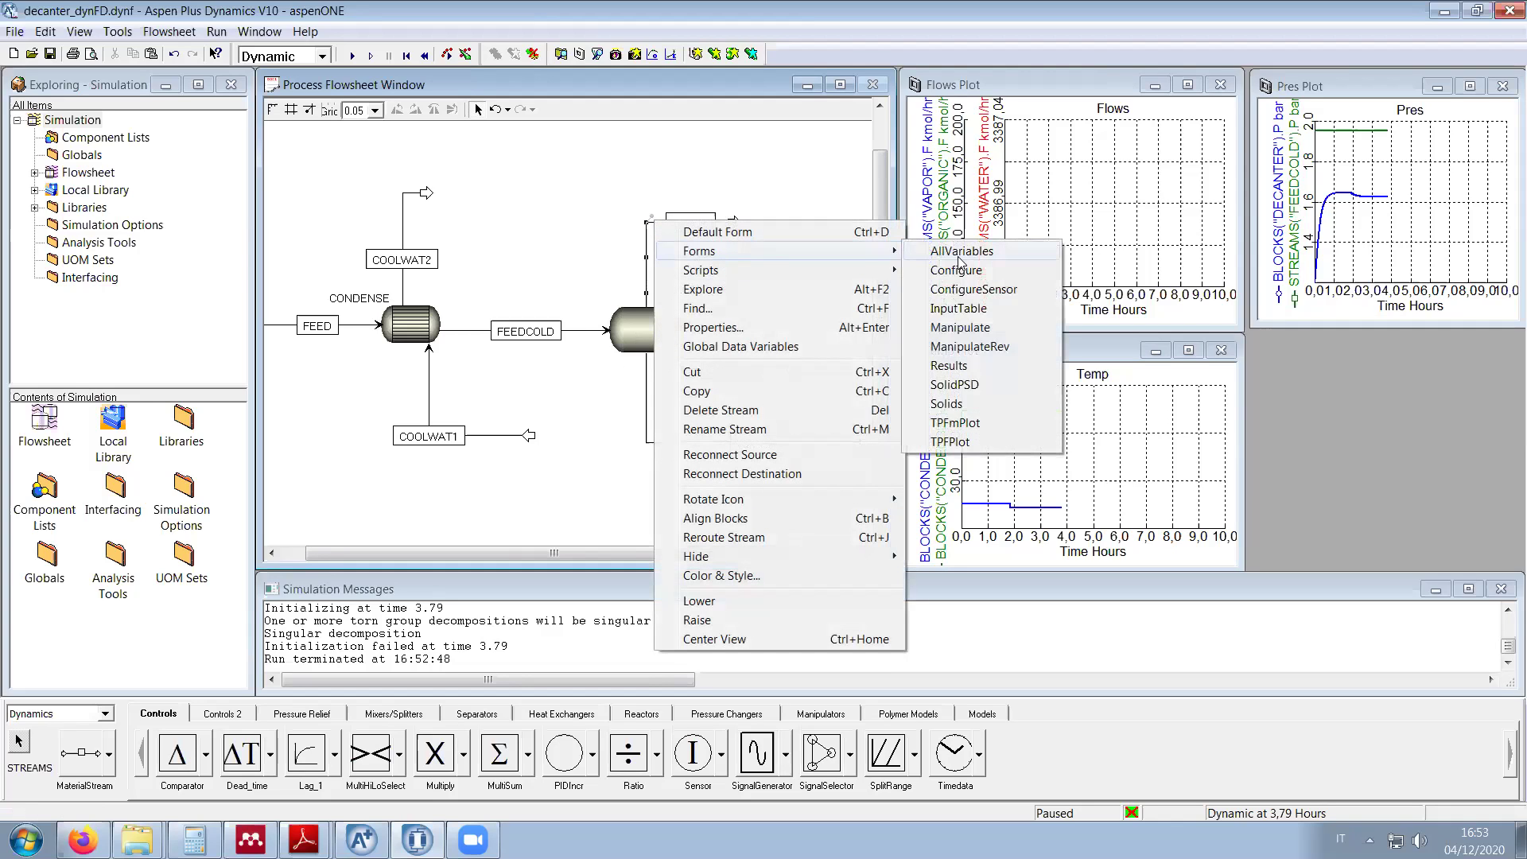
click(959, 271)
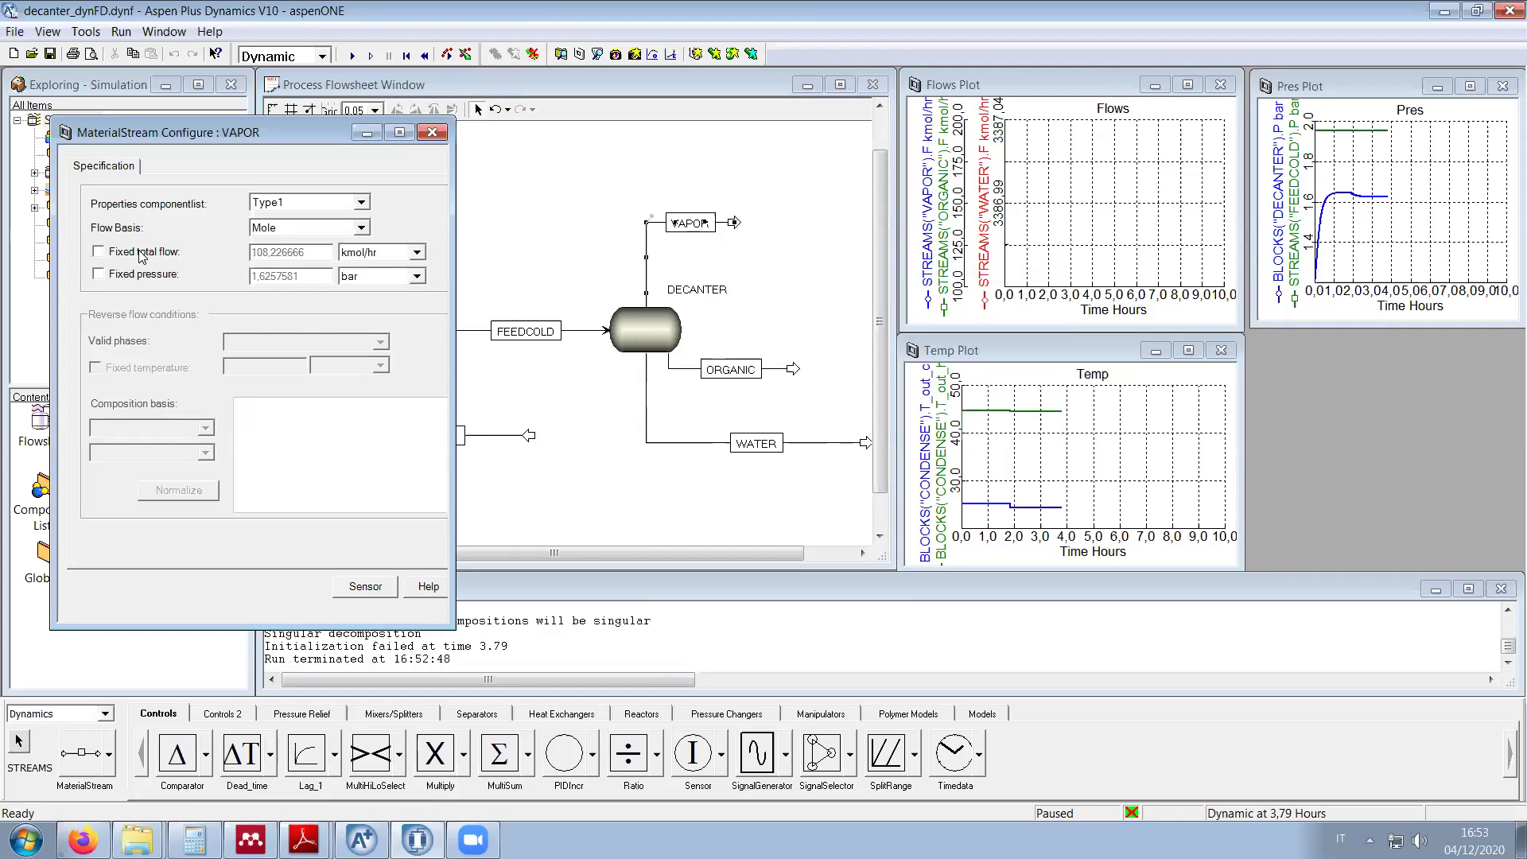
click(483, 180)
Step: Clear the fixed total flow specification in the ORGANIC stream's Configure form, and close the form
right_click(683, 367)
mouse_move(777, 396)
click(1006, 419)
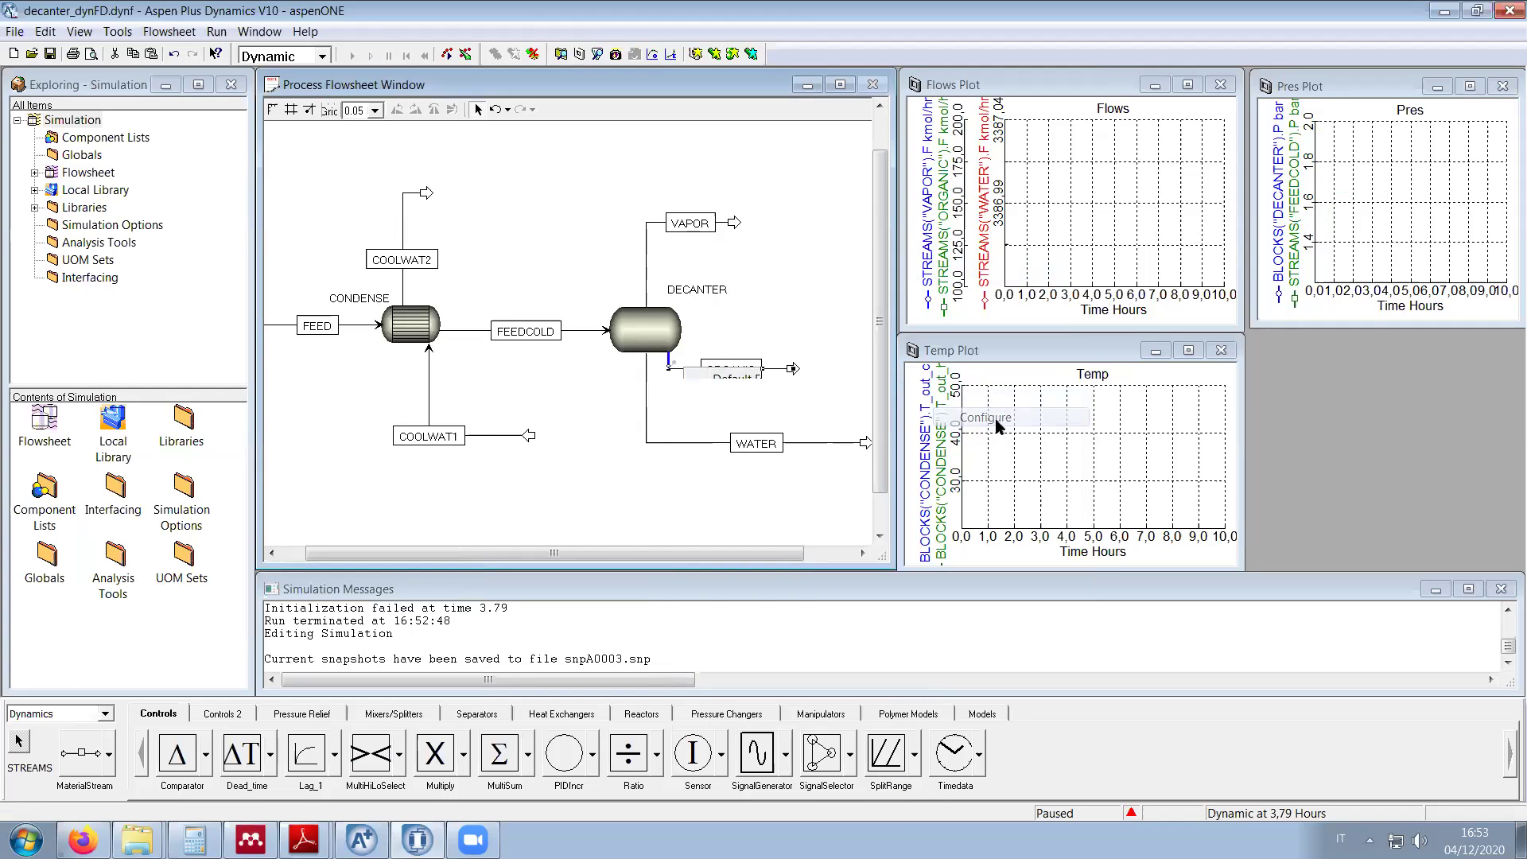
click(149, 278)
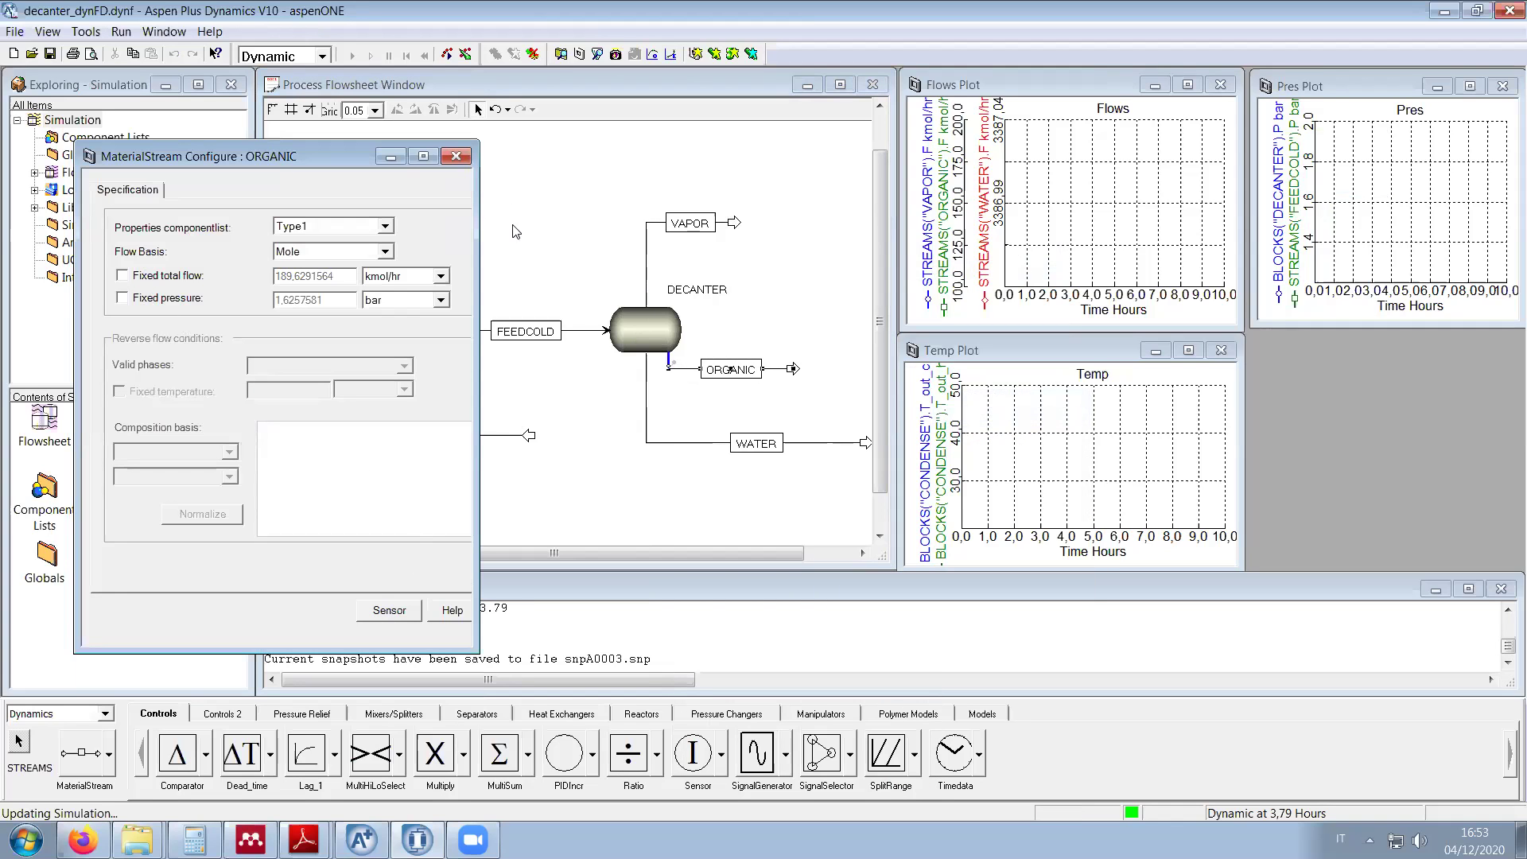
click(456, 158)
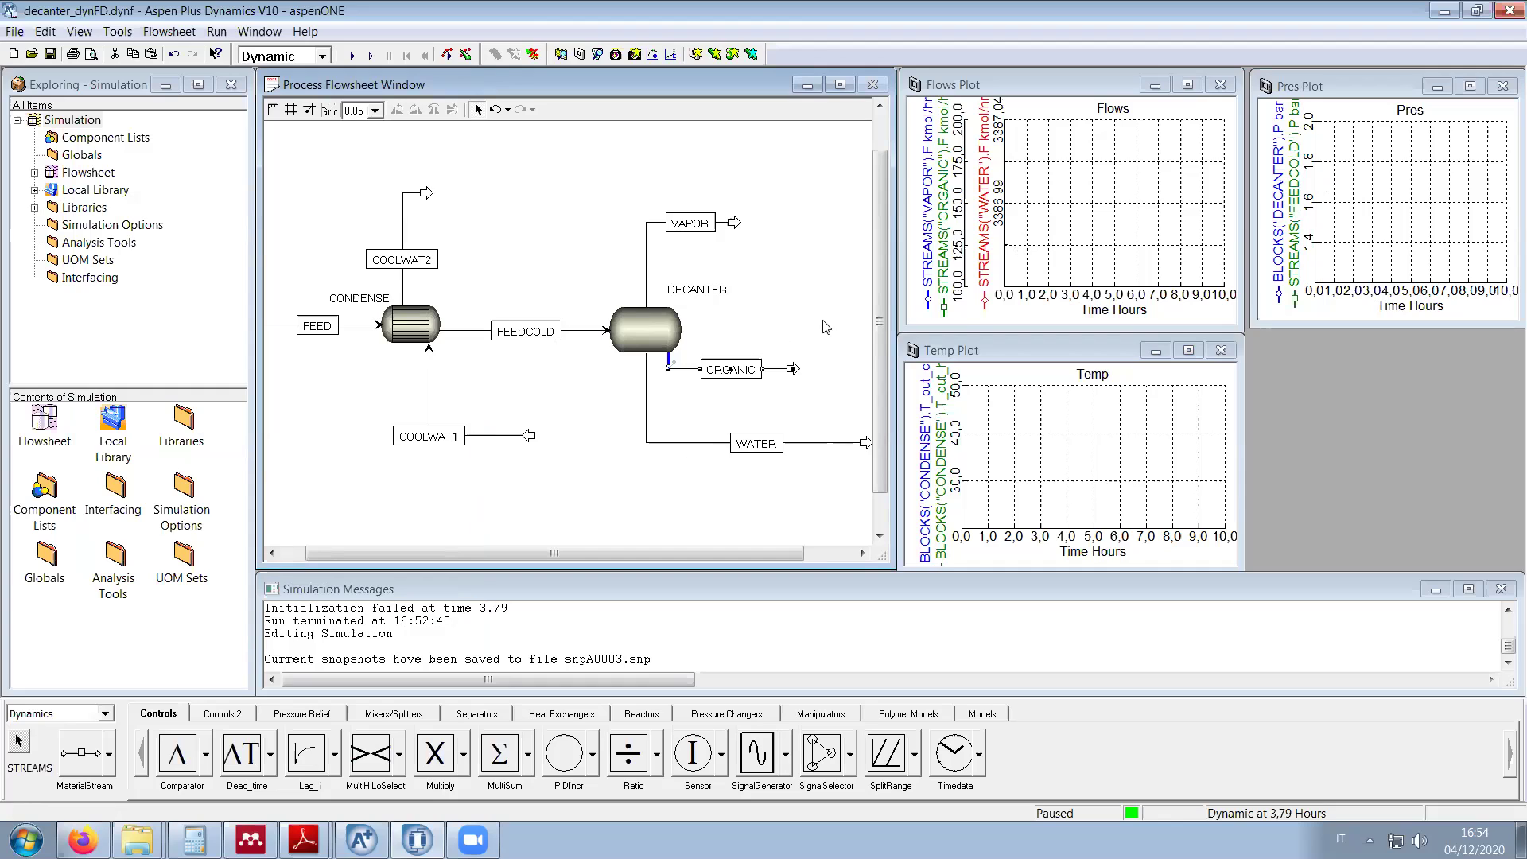
Step: Set the COOLWAT1 stream's fixed total flow to 2200 m3/hr in its Configure form, and run the dynamic simulation
right_click(503, 436)
mouse_move(638, 34)
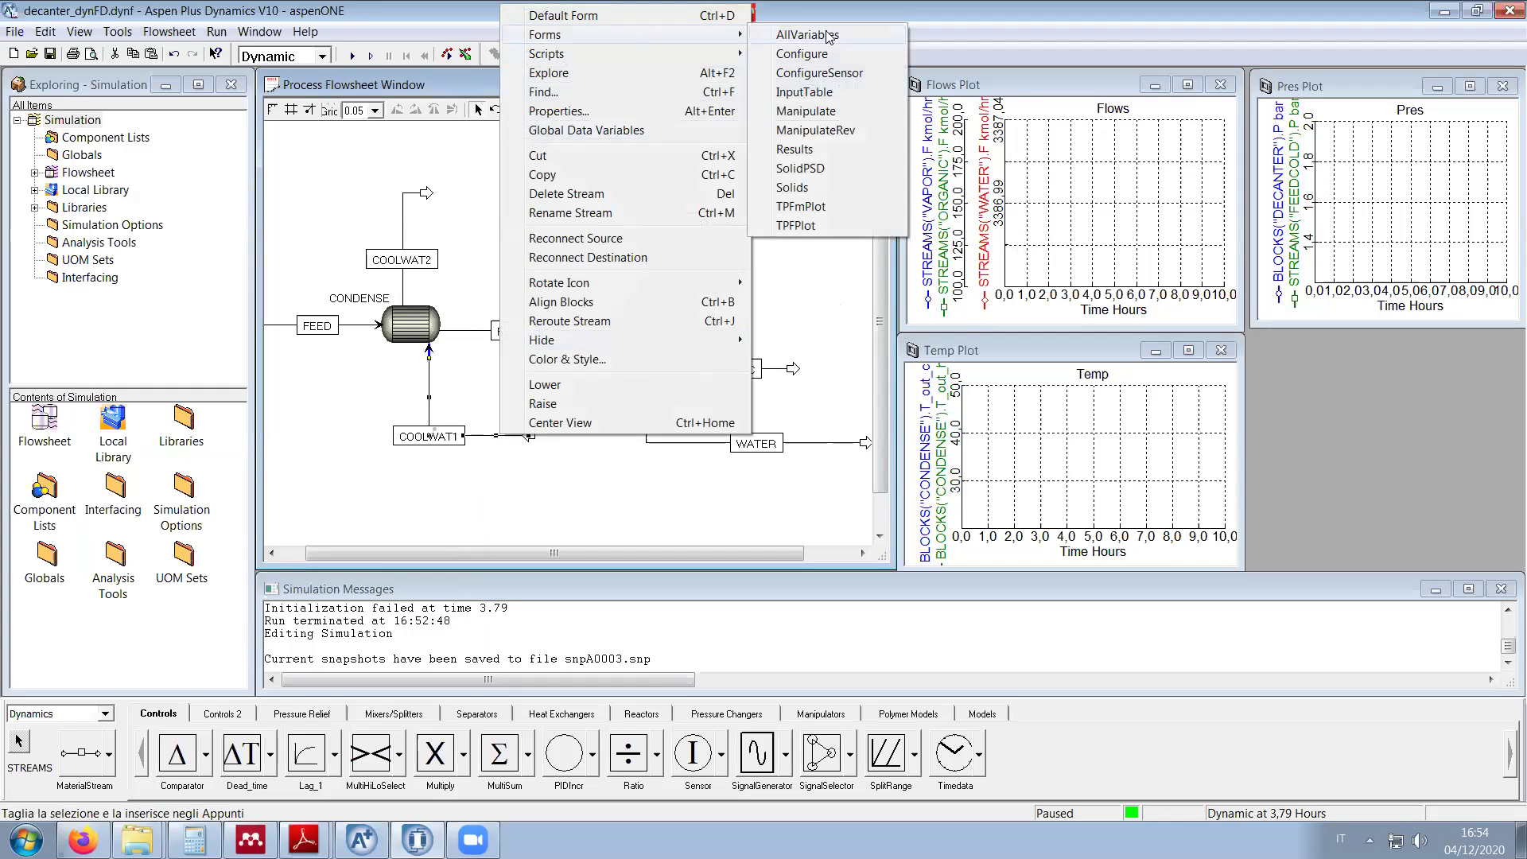
click(803, 54)
click(338, 382)
text(200)
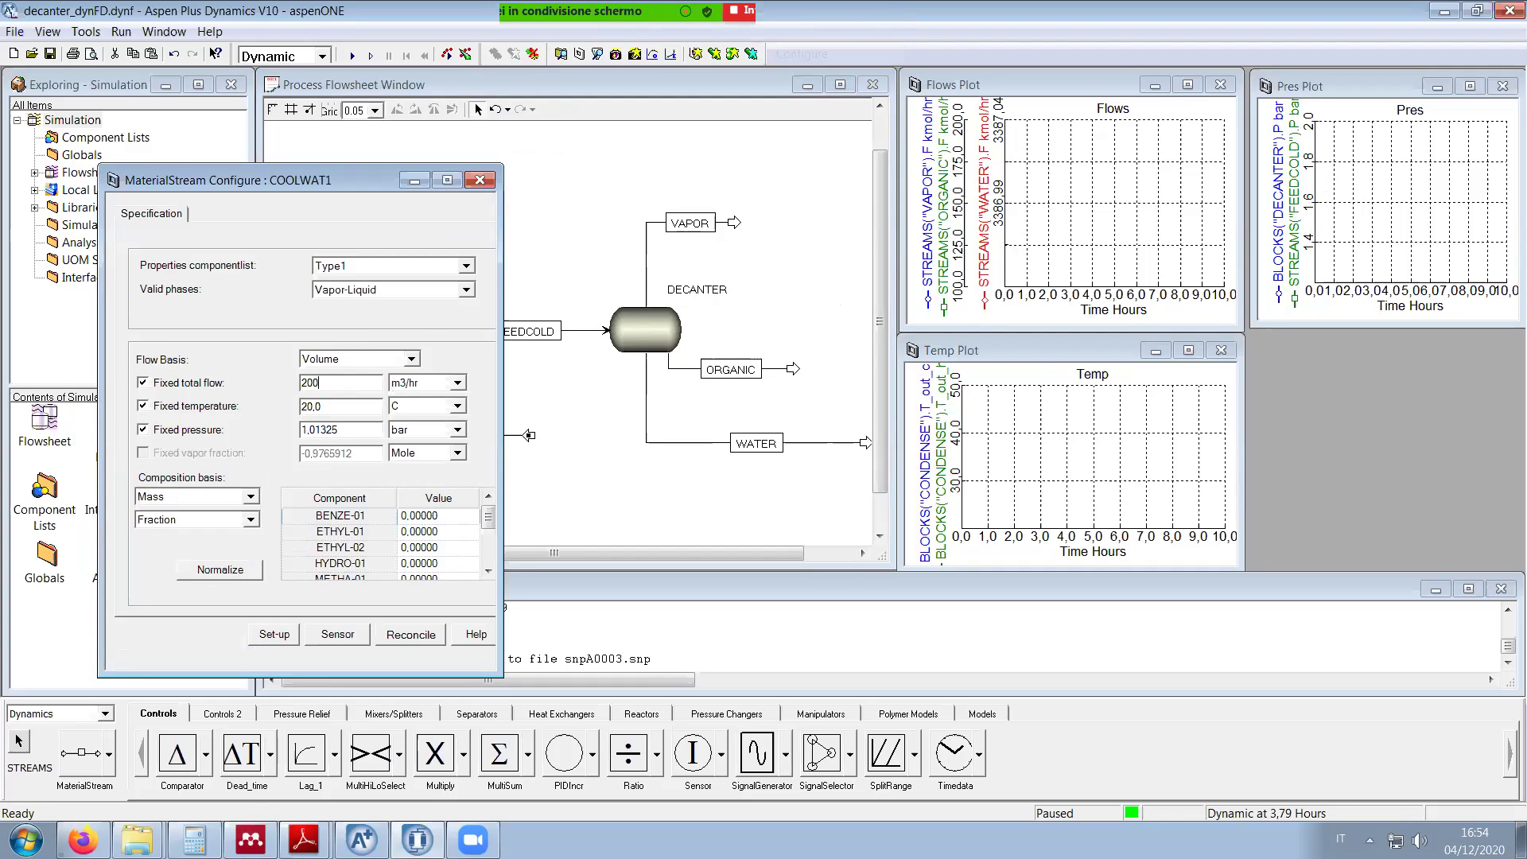
key(BackSpace)
key(BackSpace)
text(200)
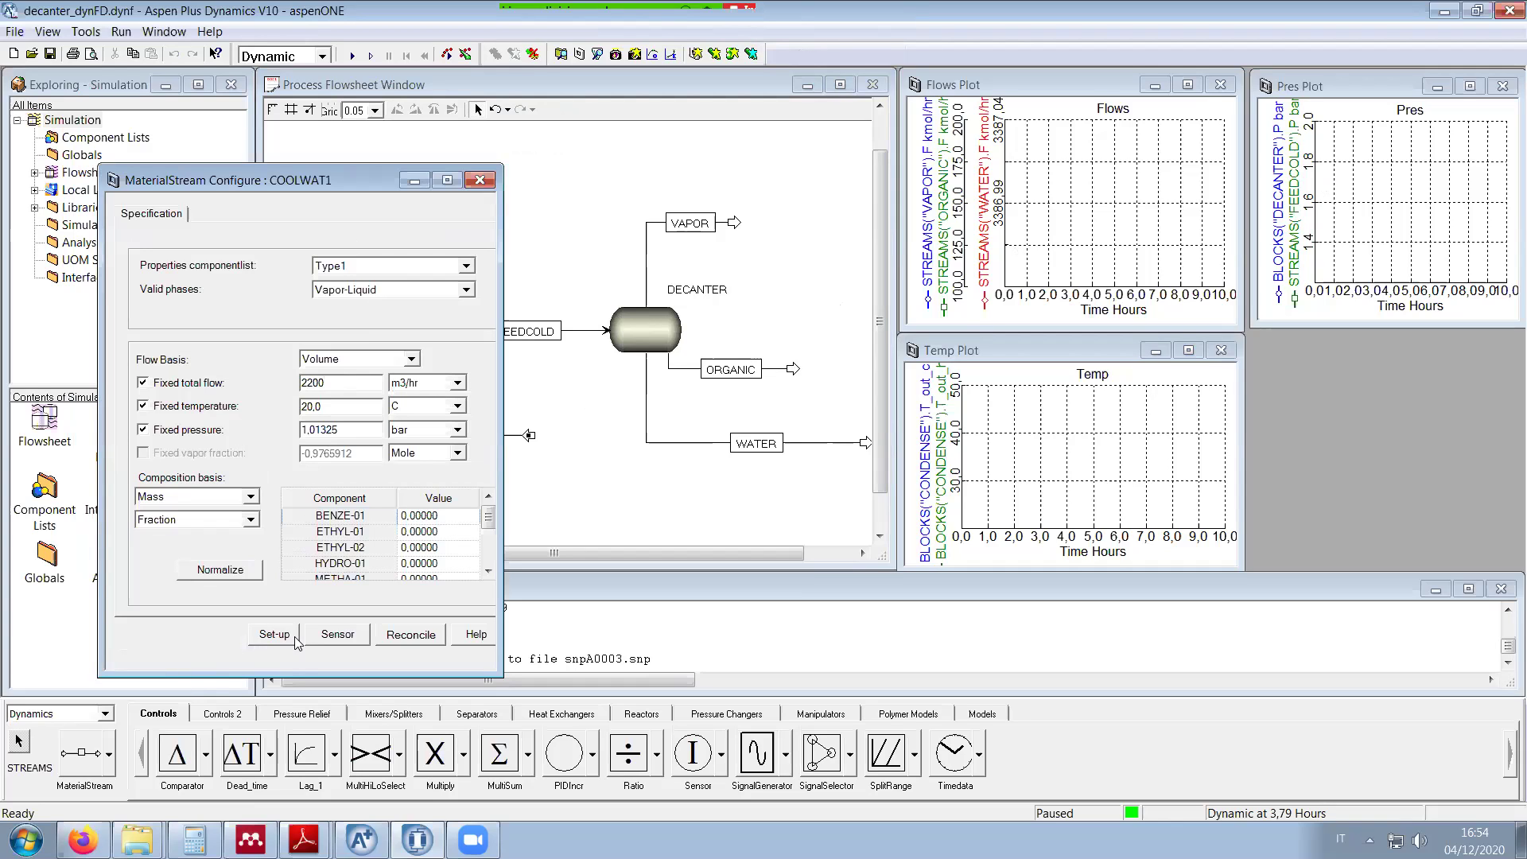
click(479, 180)
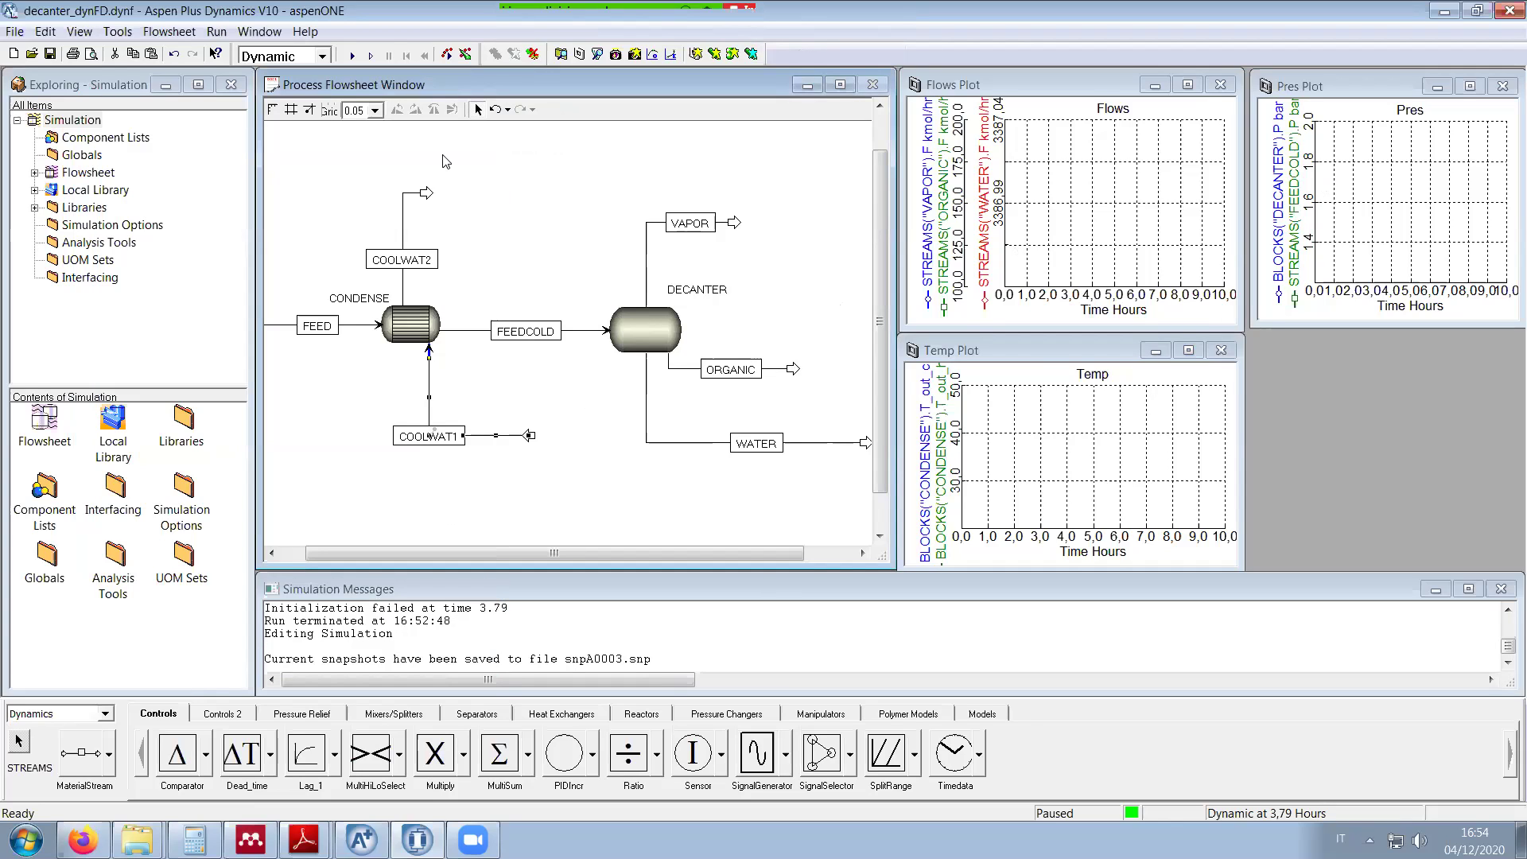
click(353, 56)
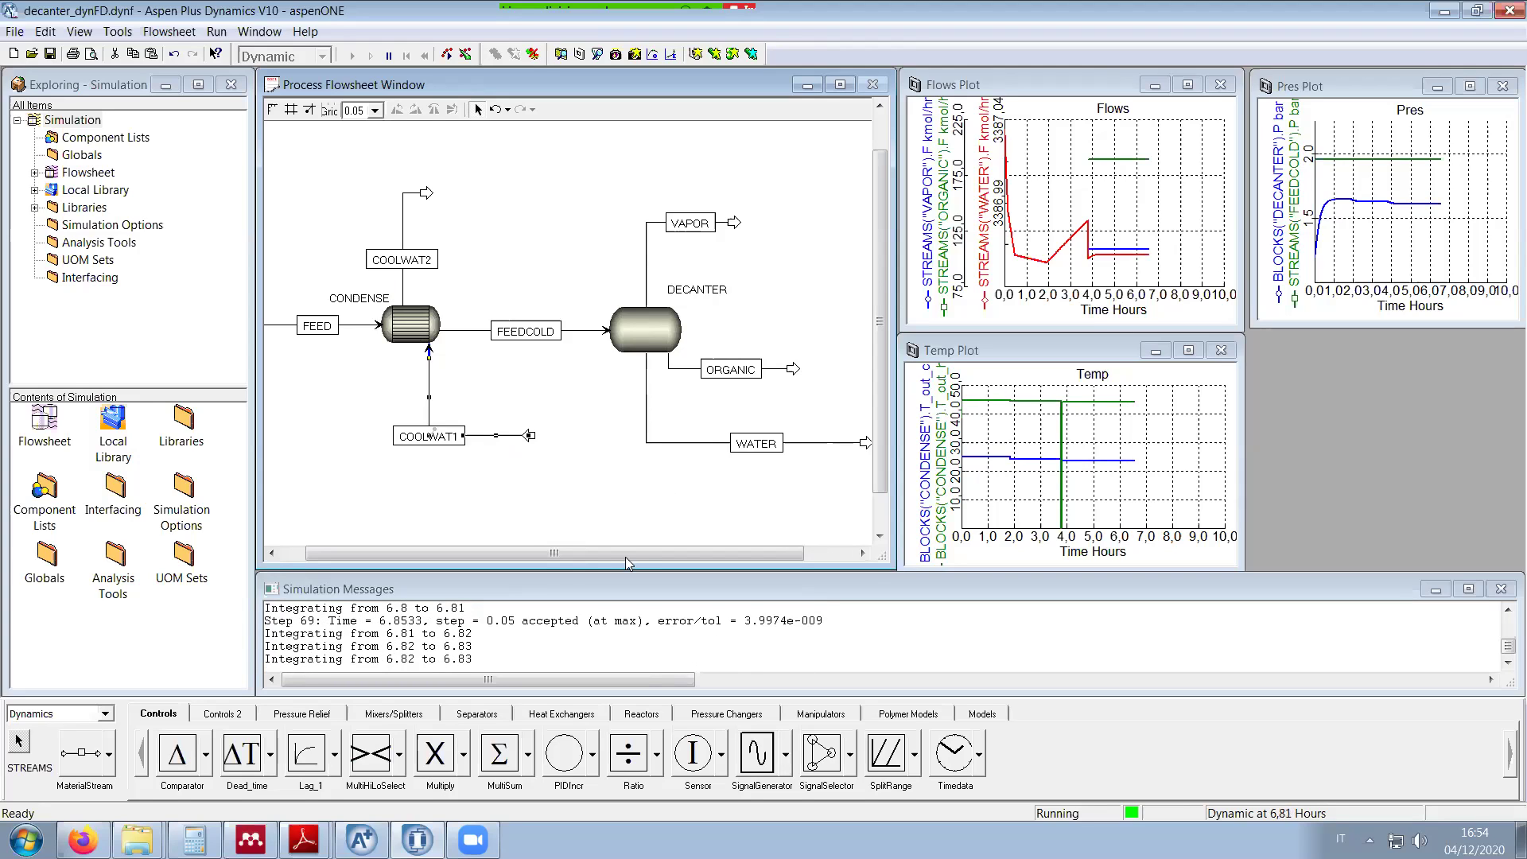
drag(575, 556, 551, 559)
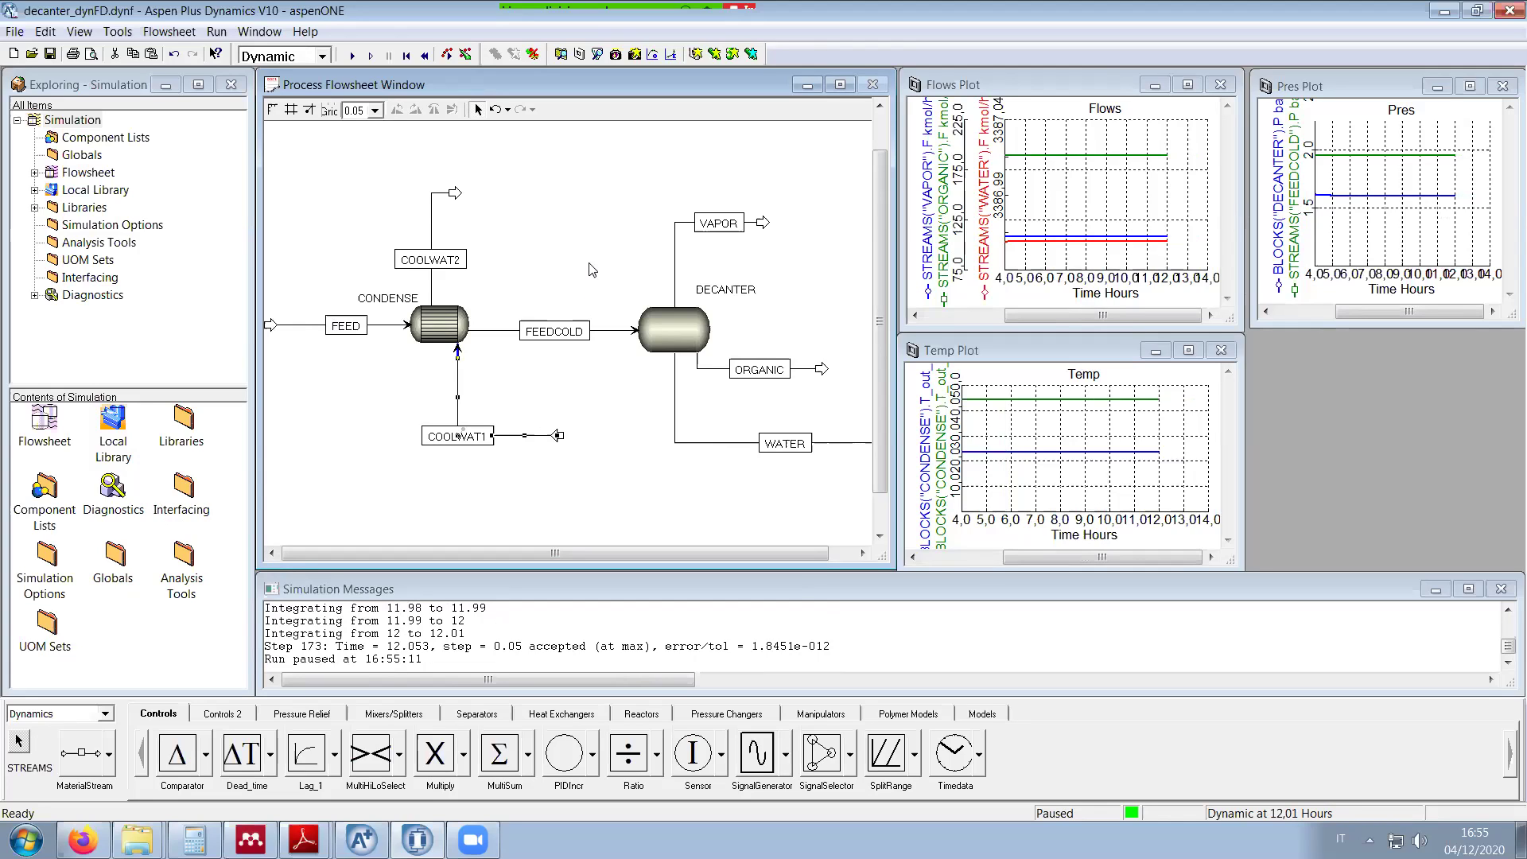
Step: Rewind the simulation to 3.79 hours, close decanter_dynFD without saving, and return to Aspen Plus, closing the crashed Aspen Modeler program
key(ctrl+shift+F5)
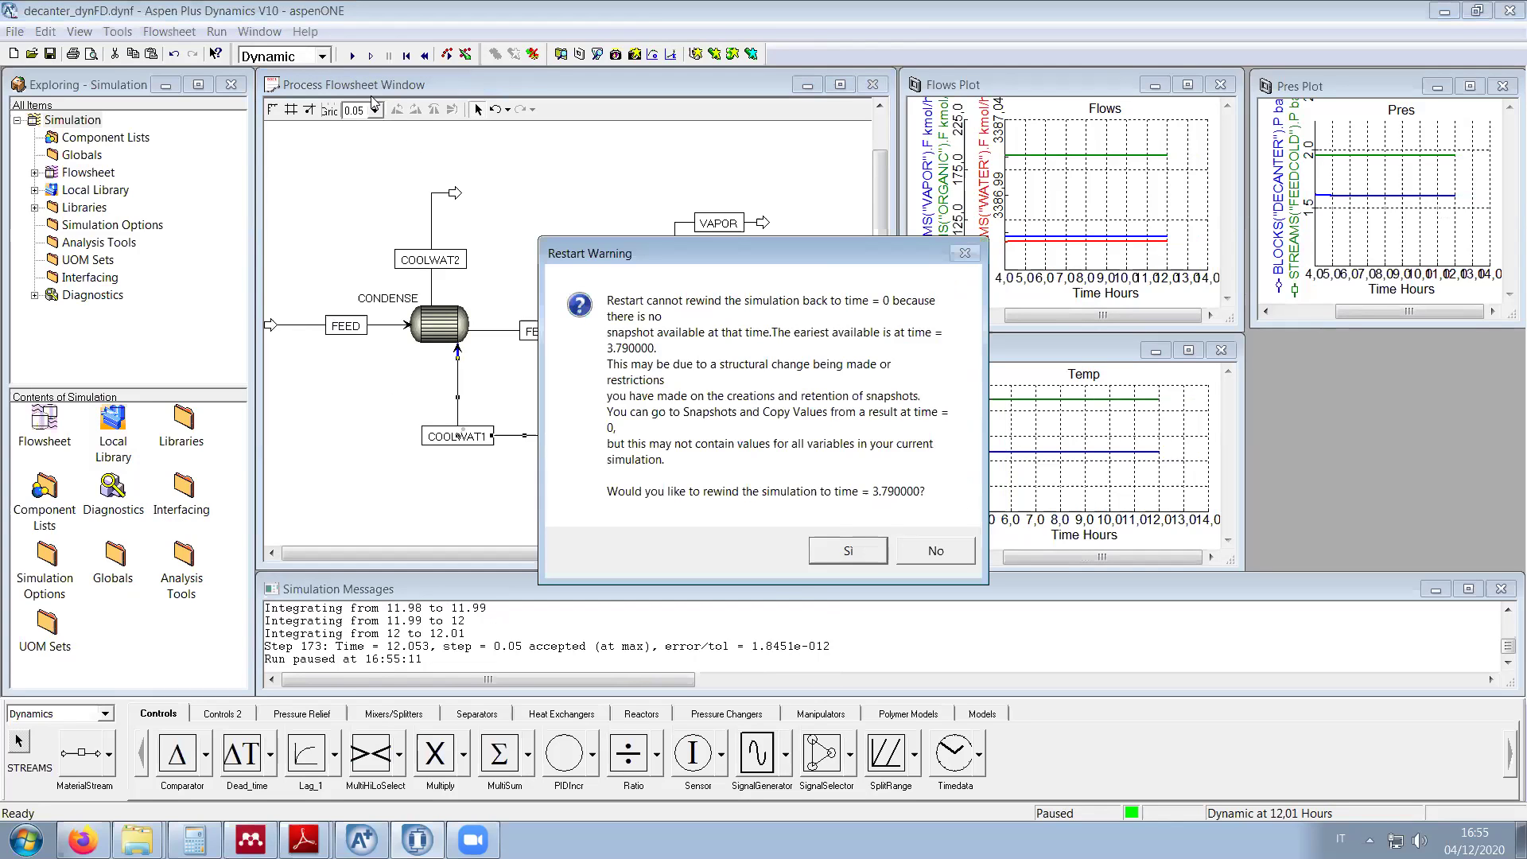
click(864, 555)
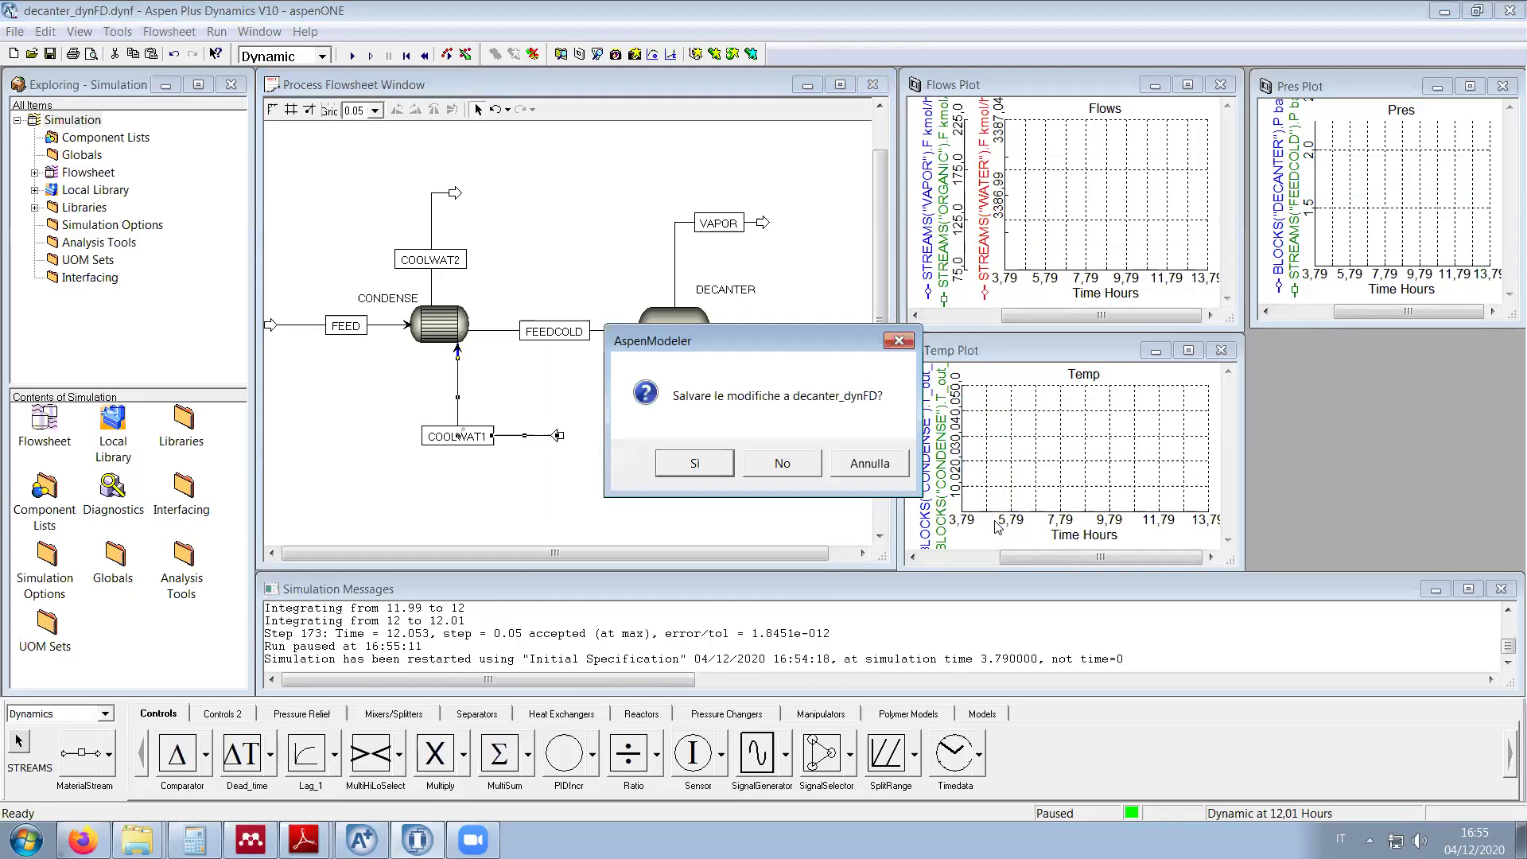
click(769, 464)
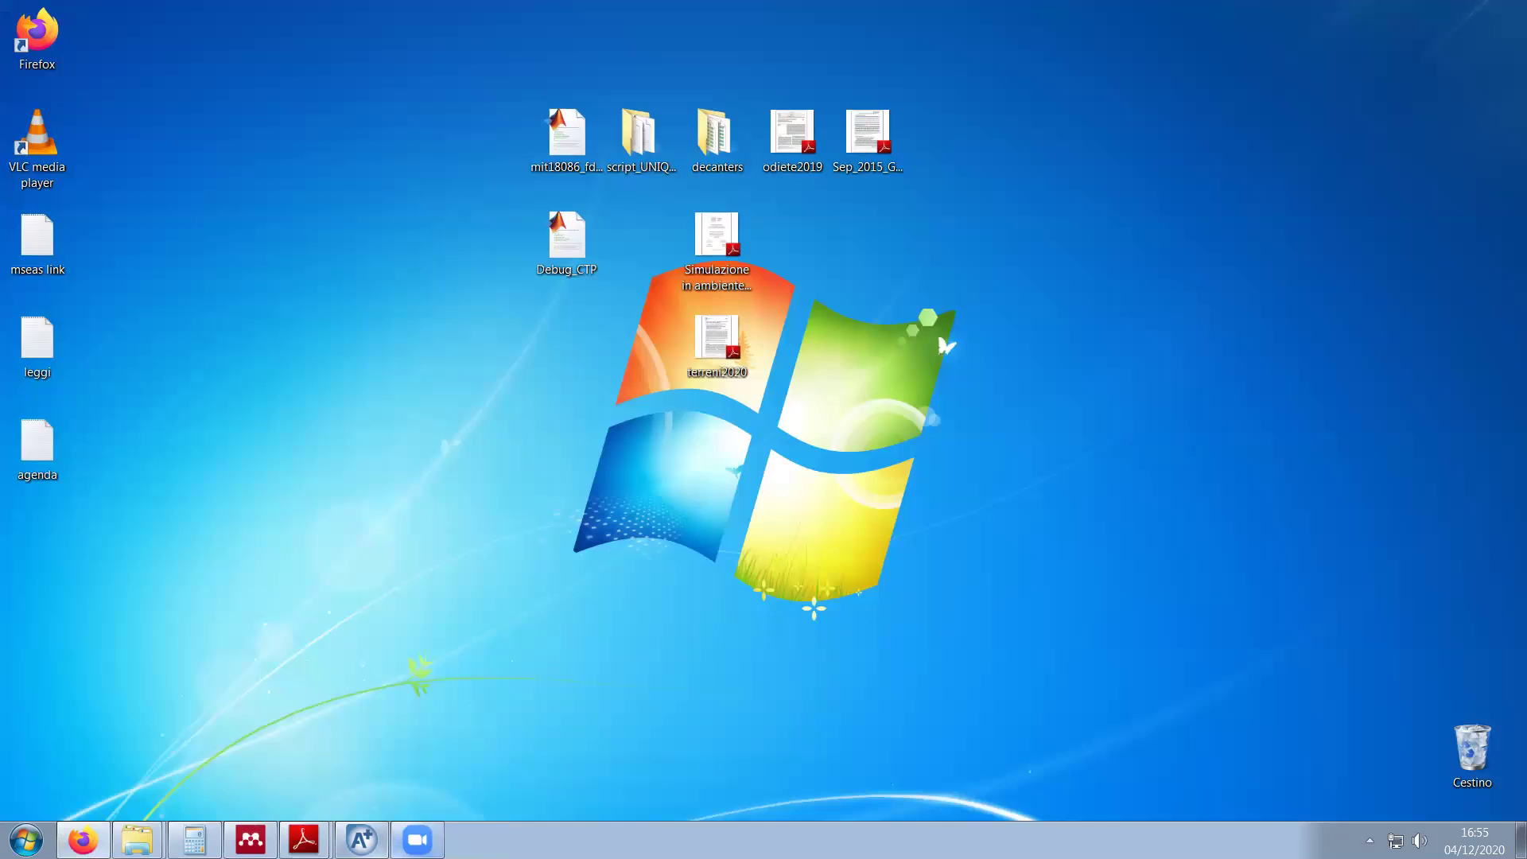
click(362, 839)
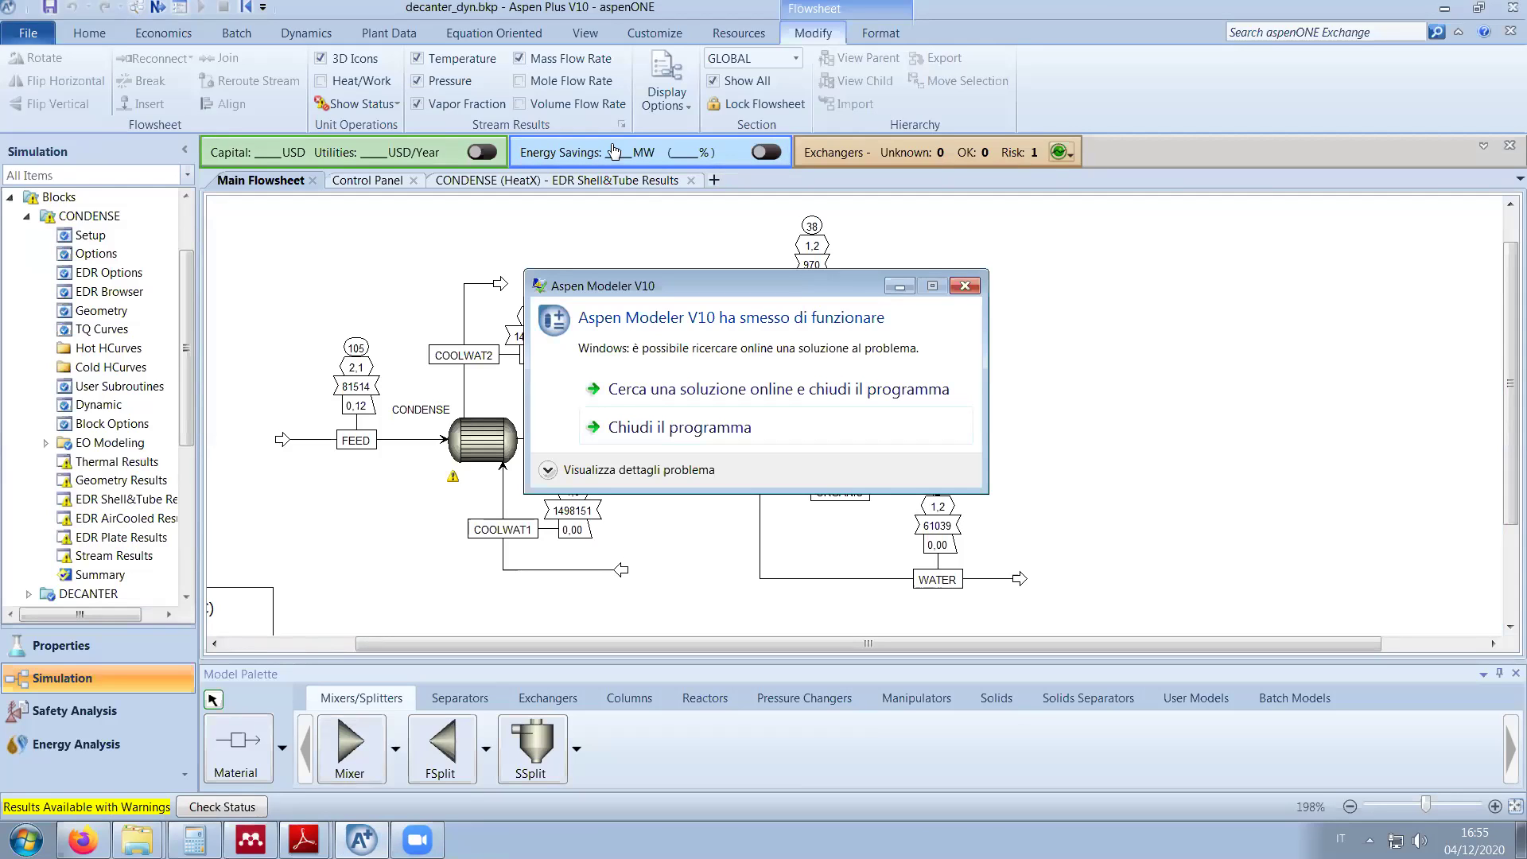
click(691, 427)
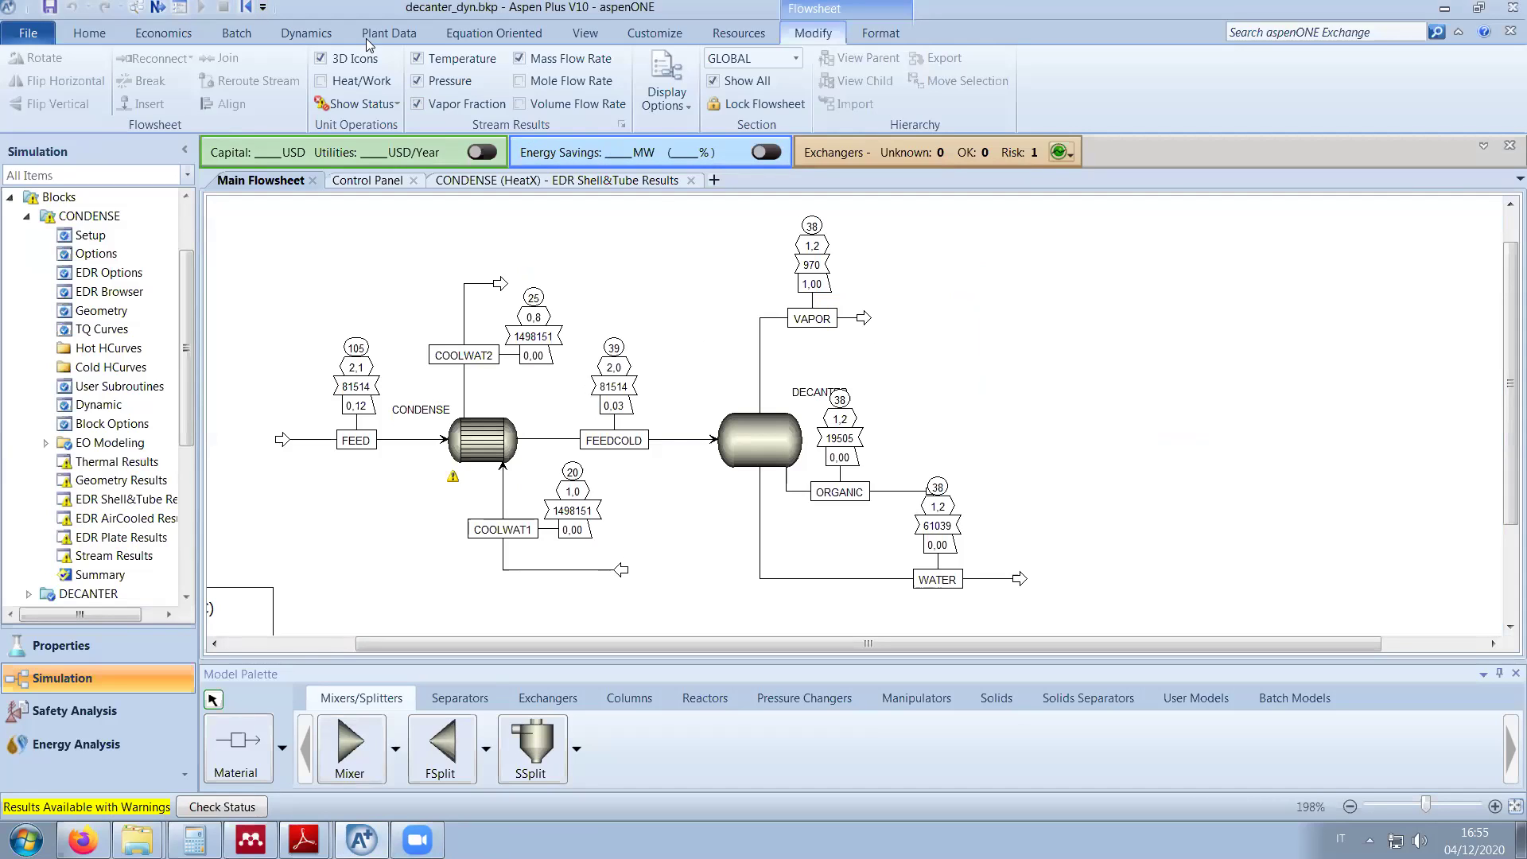
Step: Run the Pressure Checker on the decanter flowsheet and move its report clear of the decanter's product streams
click(316, 40)
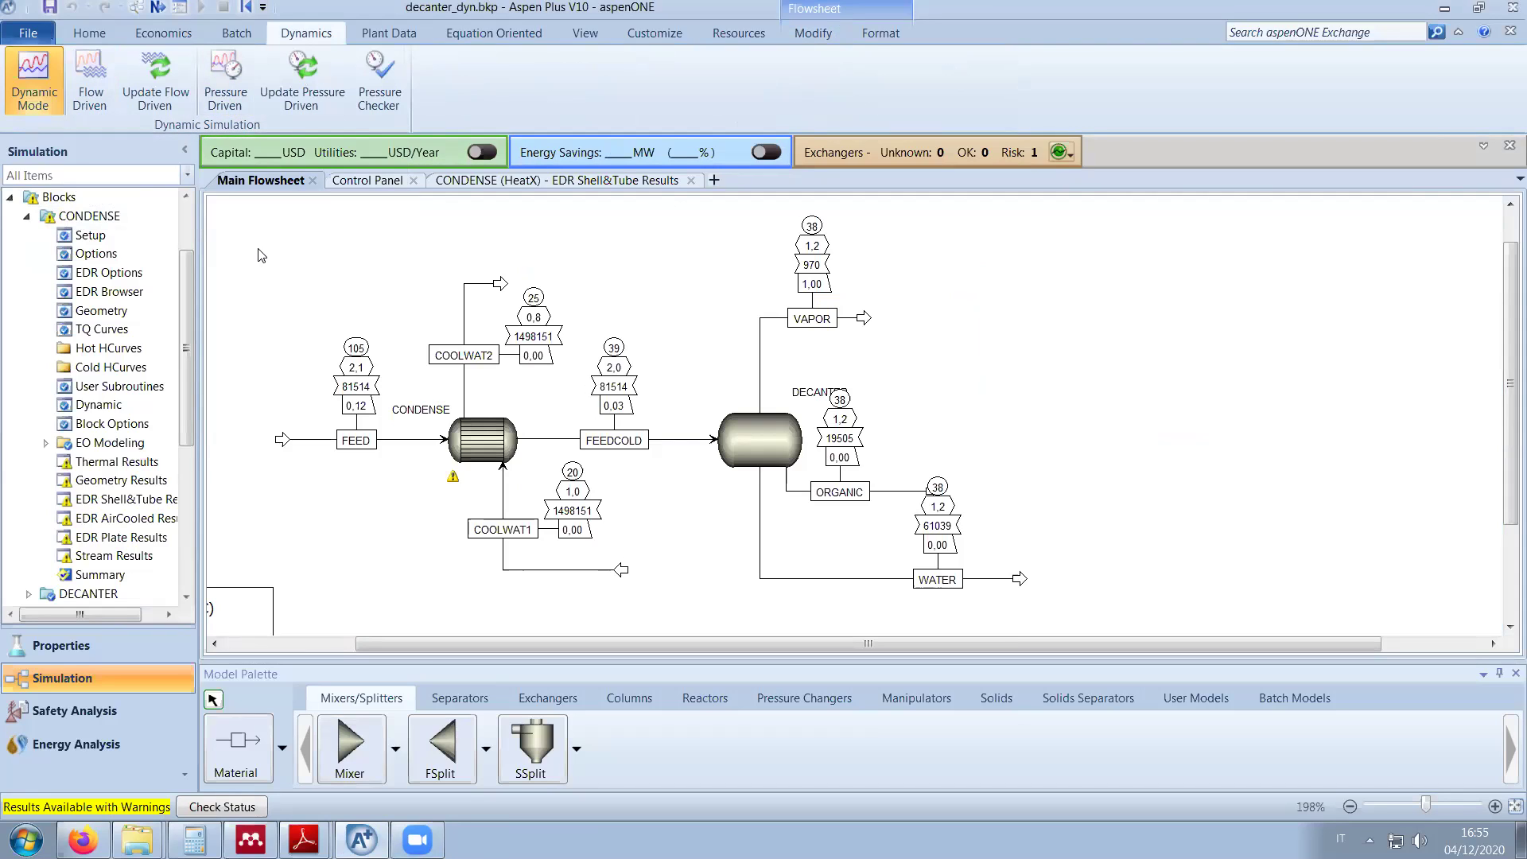
click(224, 95)
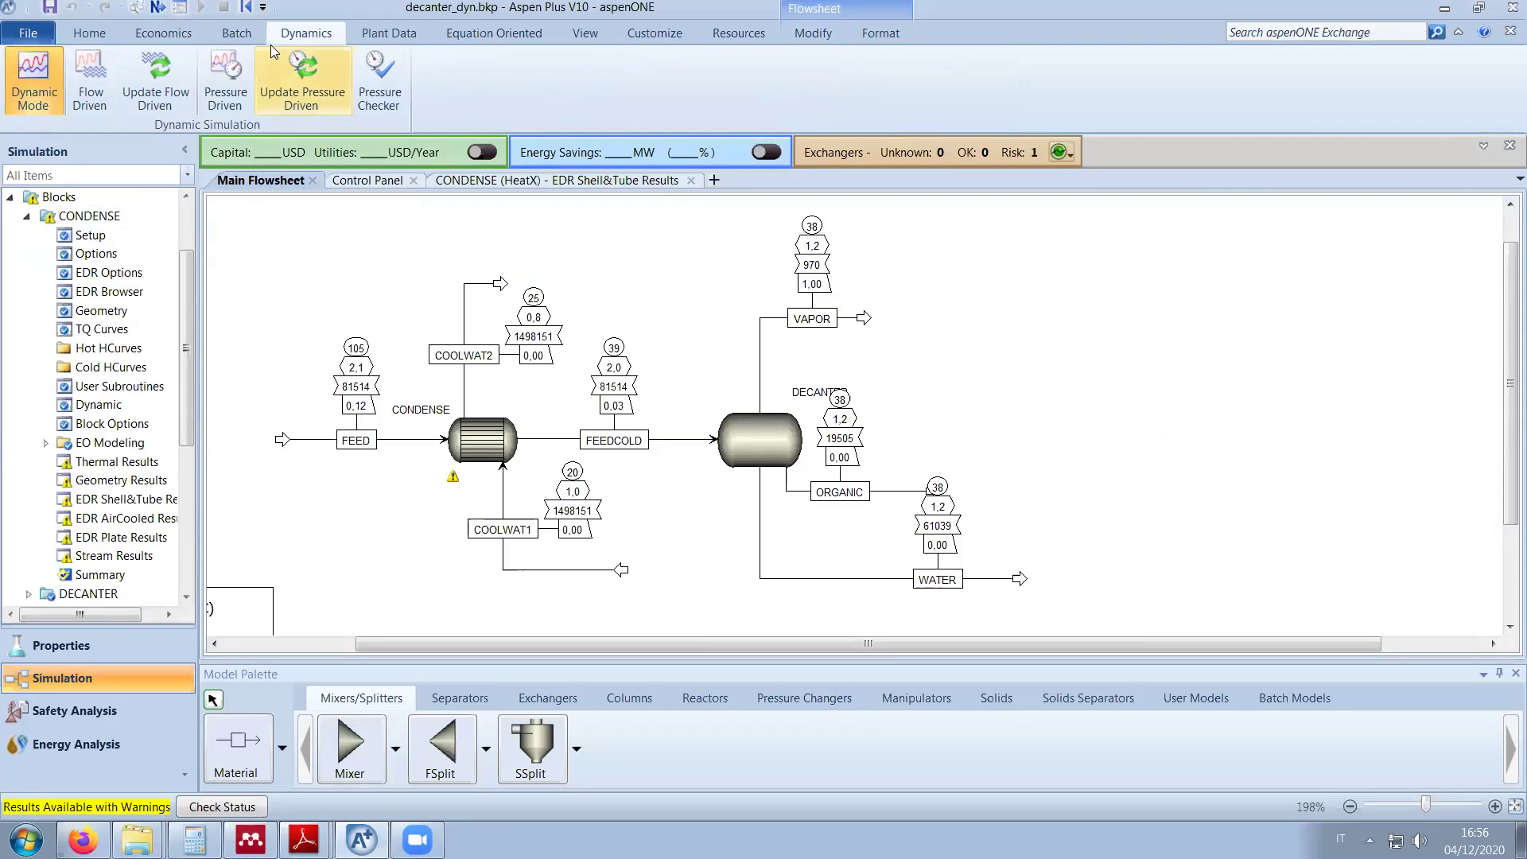
click(378, 96)
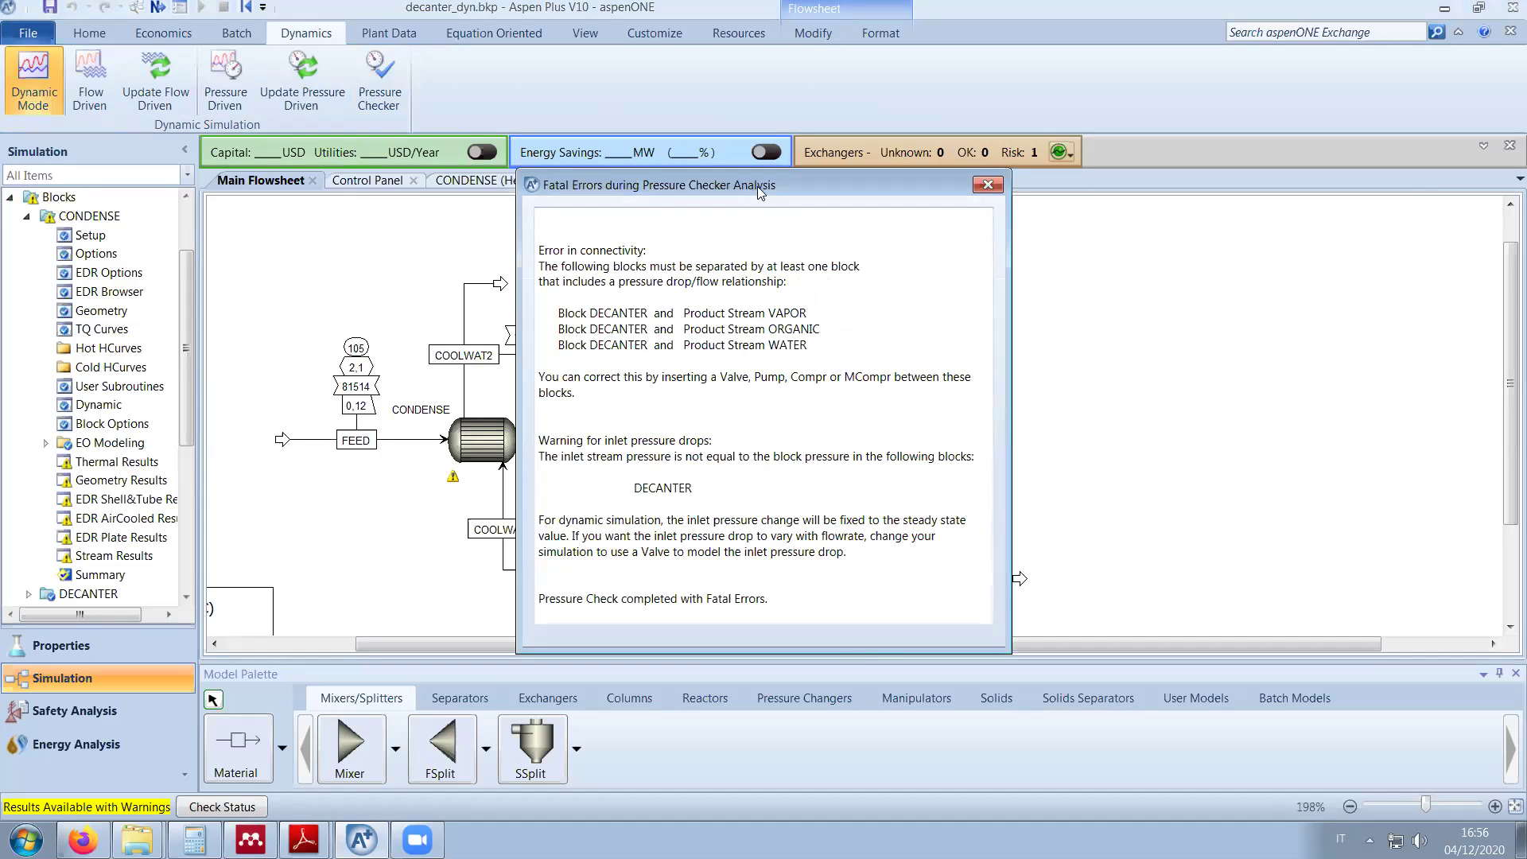
drag(759, 191, 898, 90)
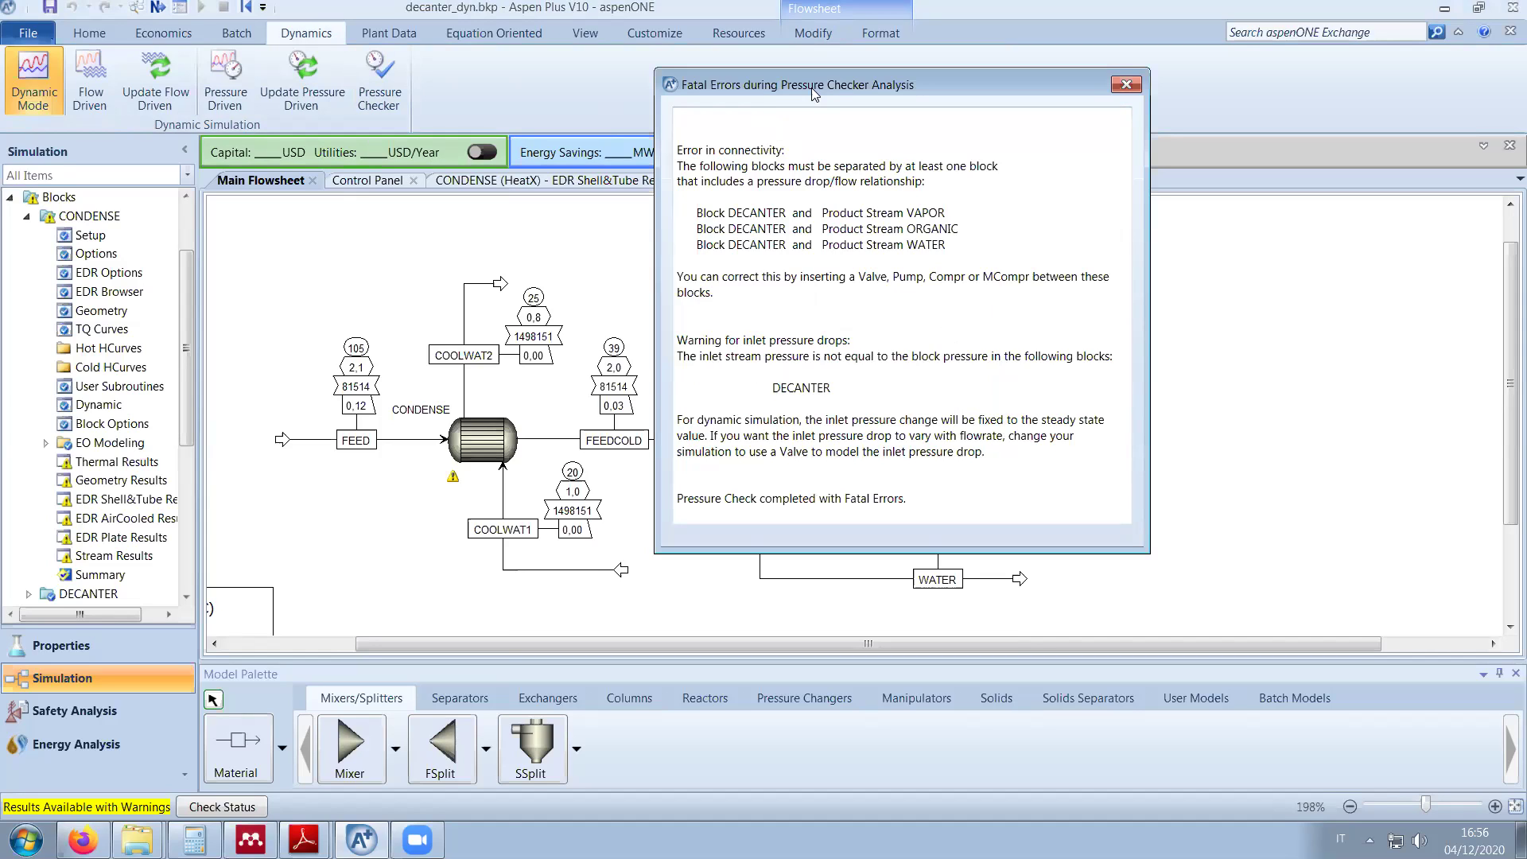
drag(811, 87, 377, 51)
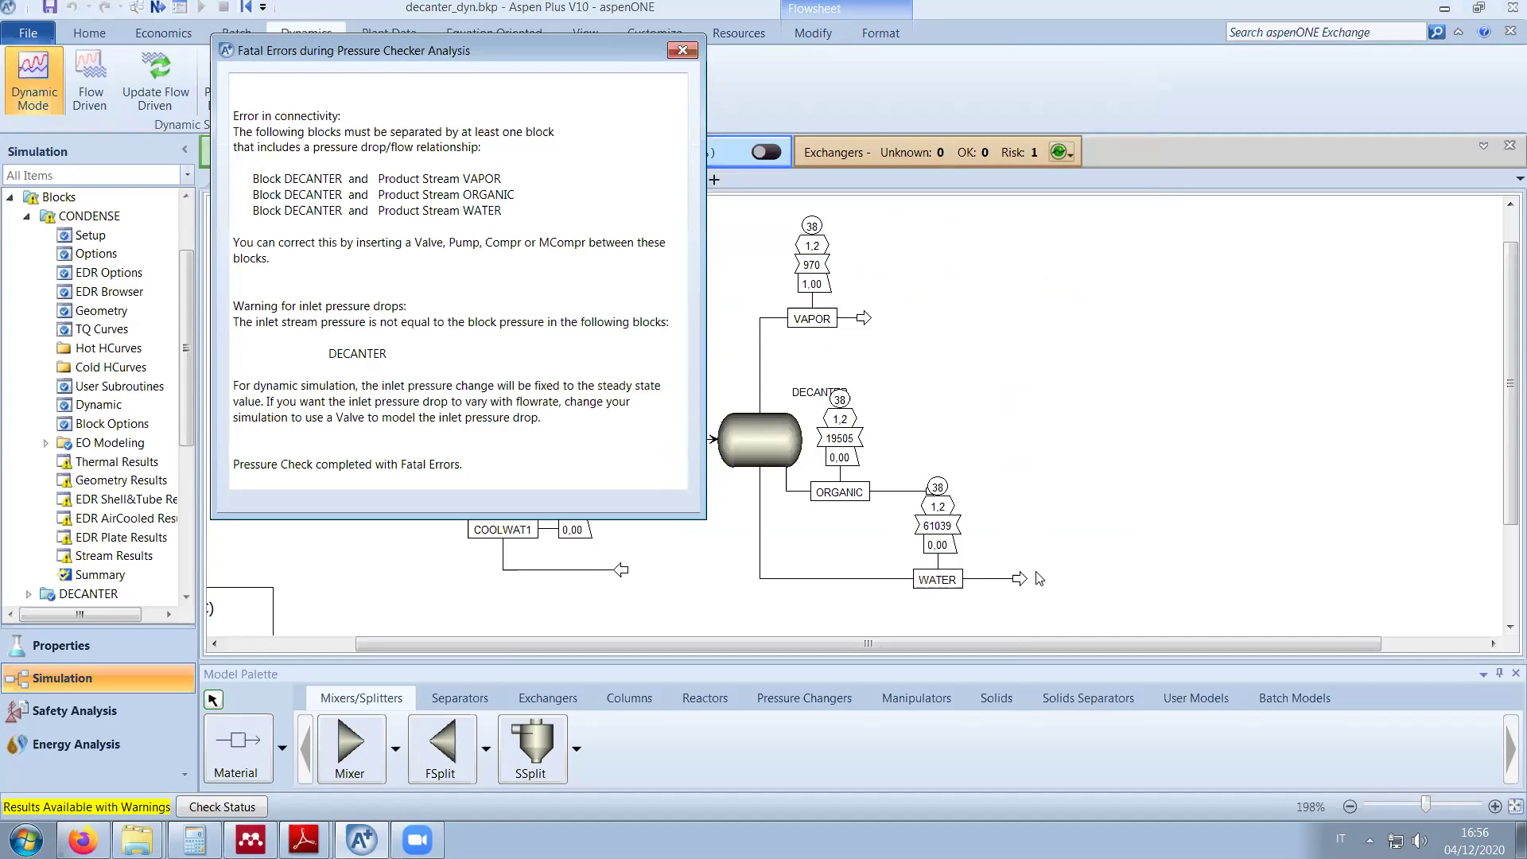
Step: Reposition the WATER product stream's end so it lies just below the ORGANIC stream's outlet
click(924, 498)
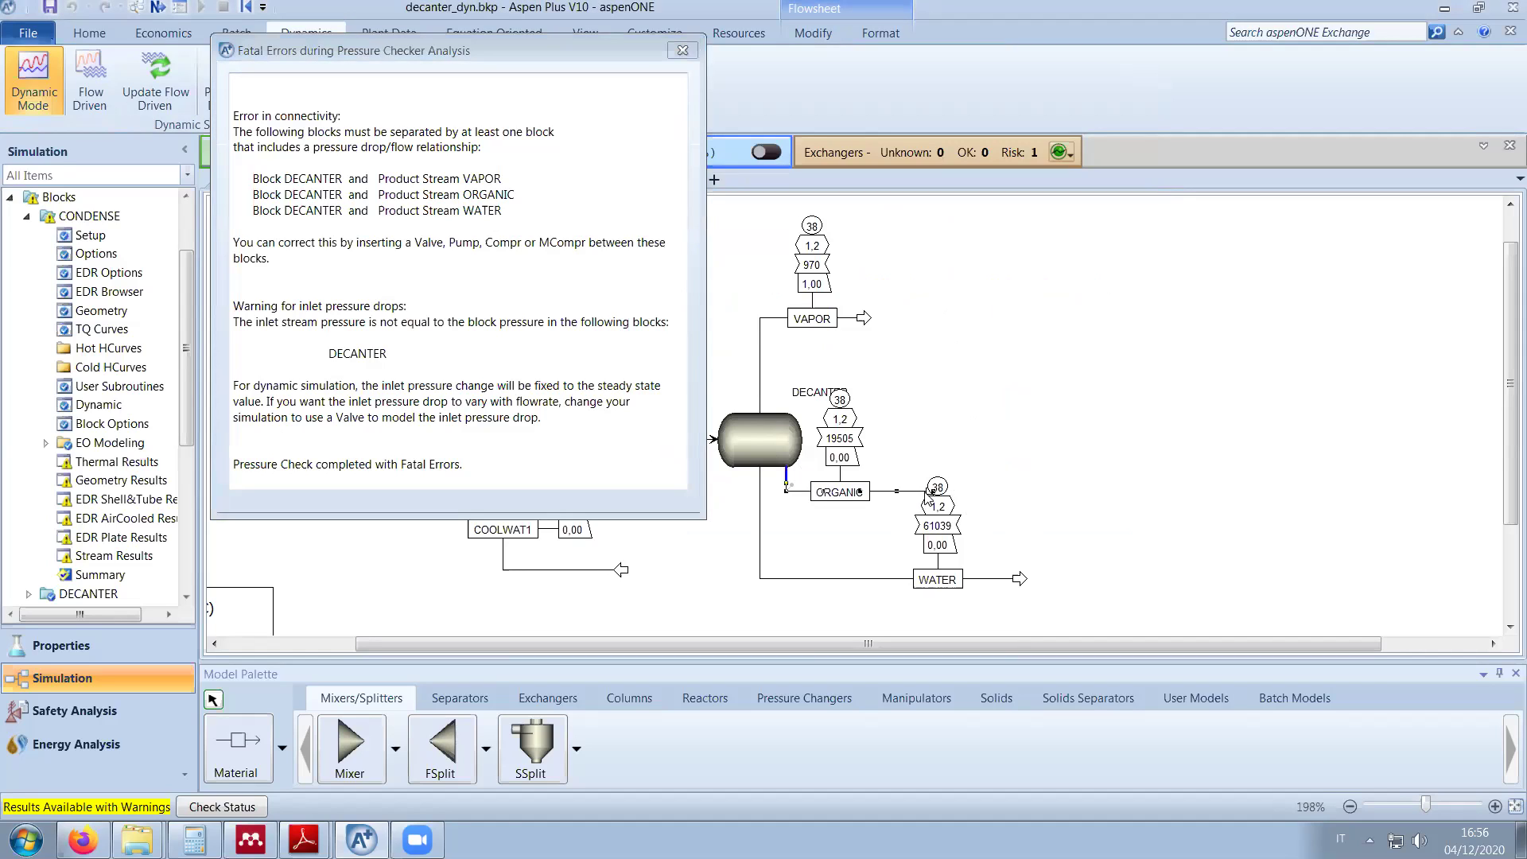
drag(1020, 578, 1185, 578)
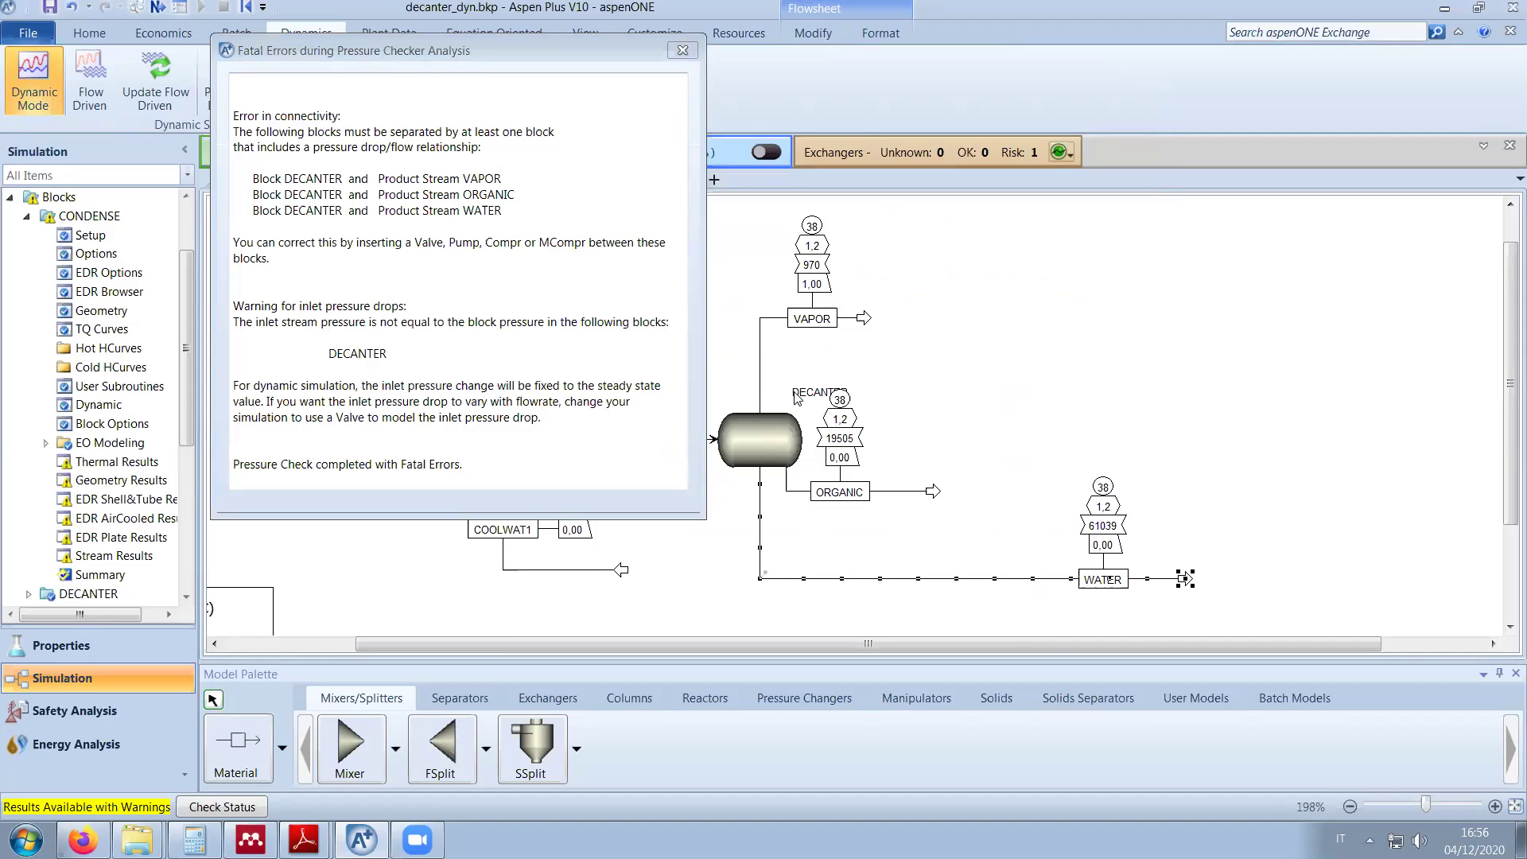
drag(1185, 579, 906, 578)
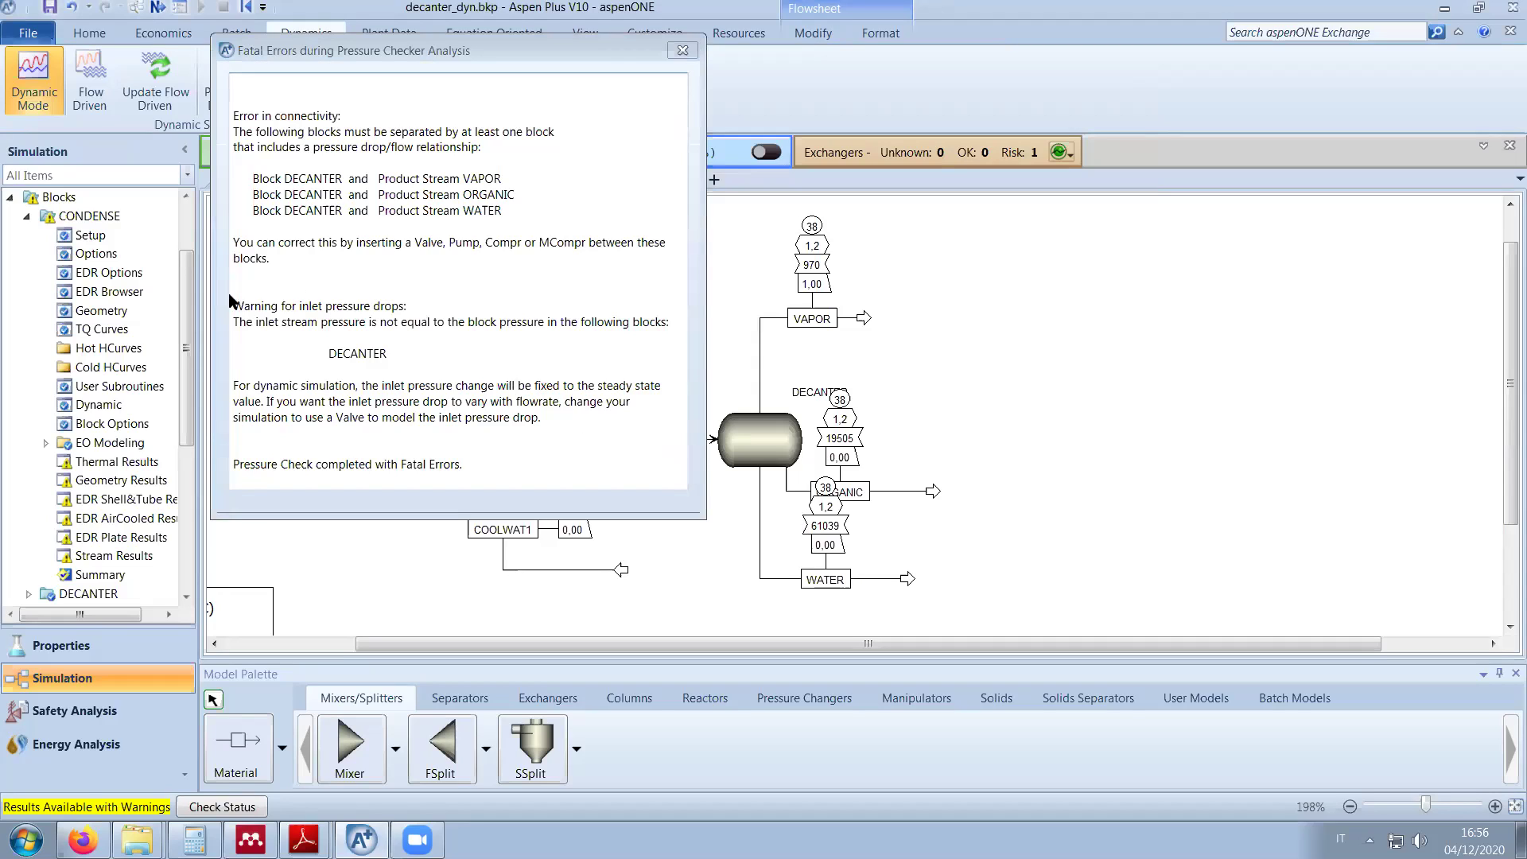
Step: Move the Pressure Checker report clear of the condenser section of the flowsheet, review it, and close it
click(384, 52)
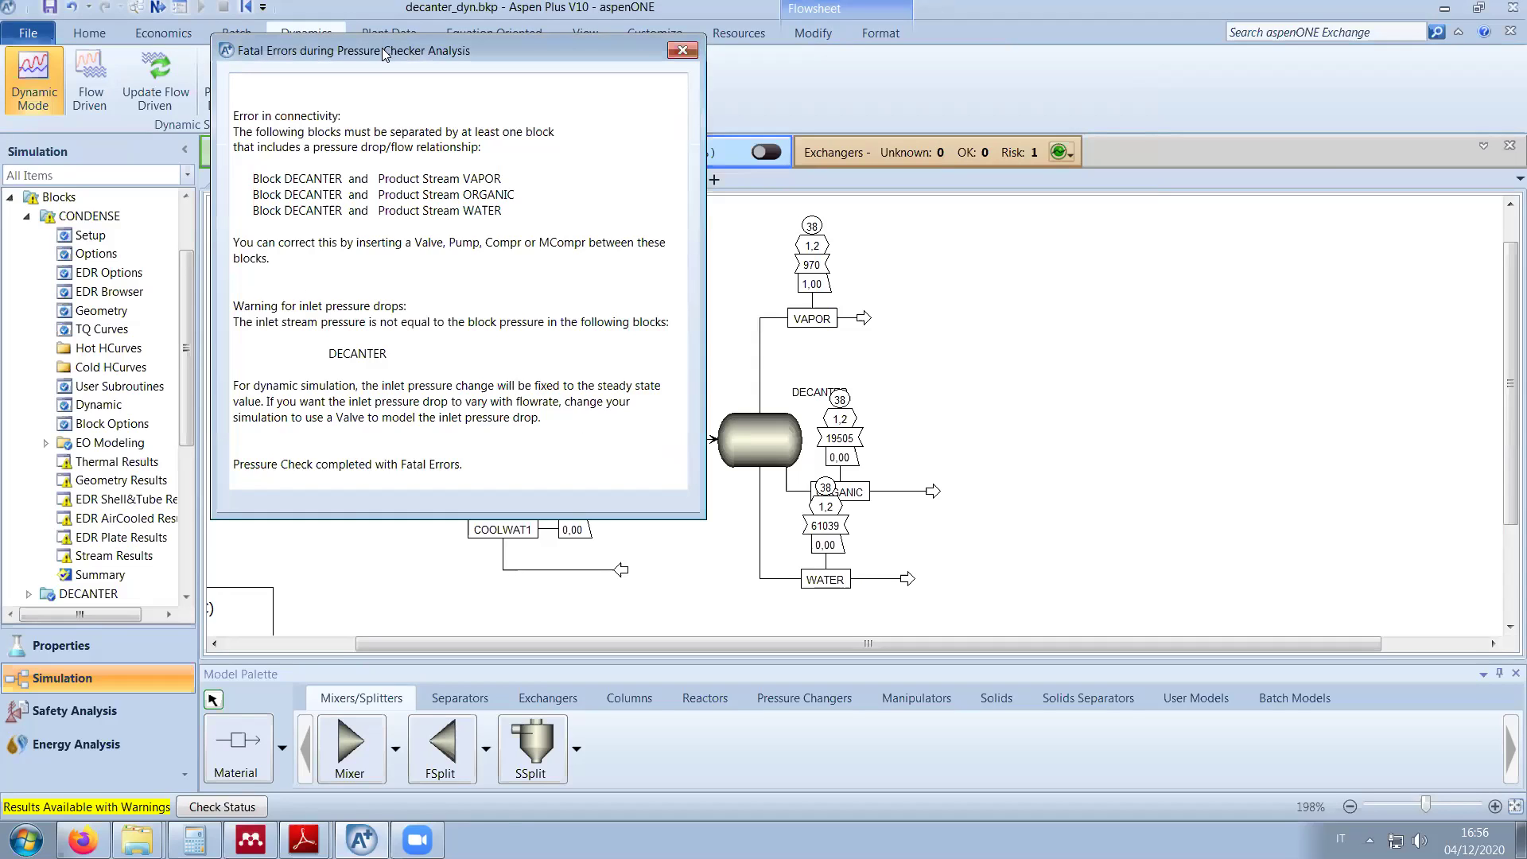
drag(384, 53, 1028, 83)
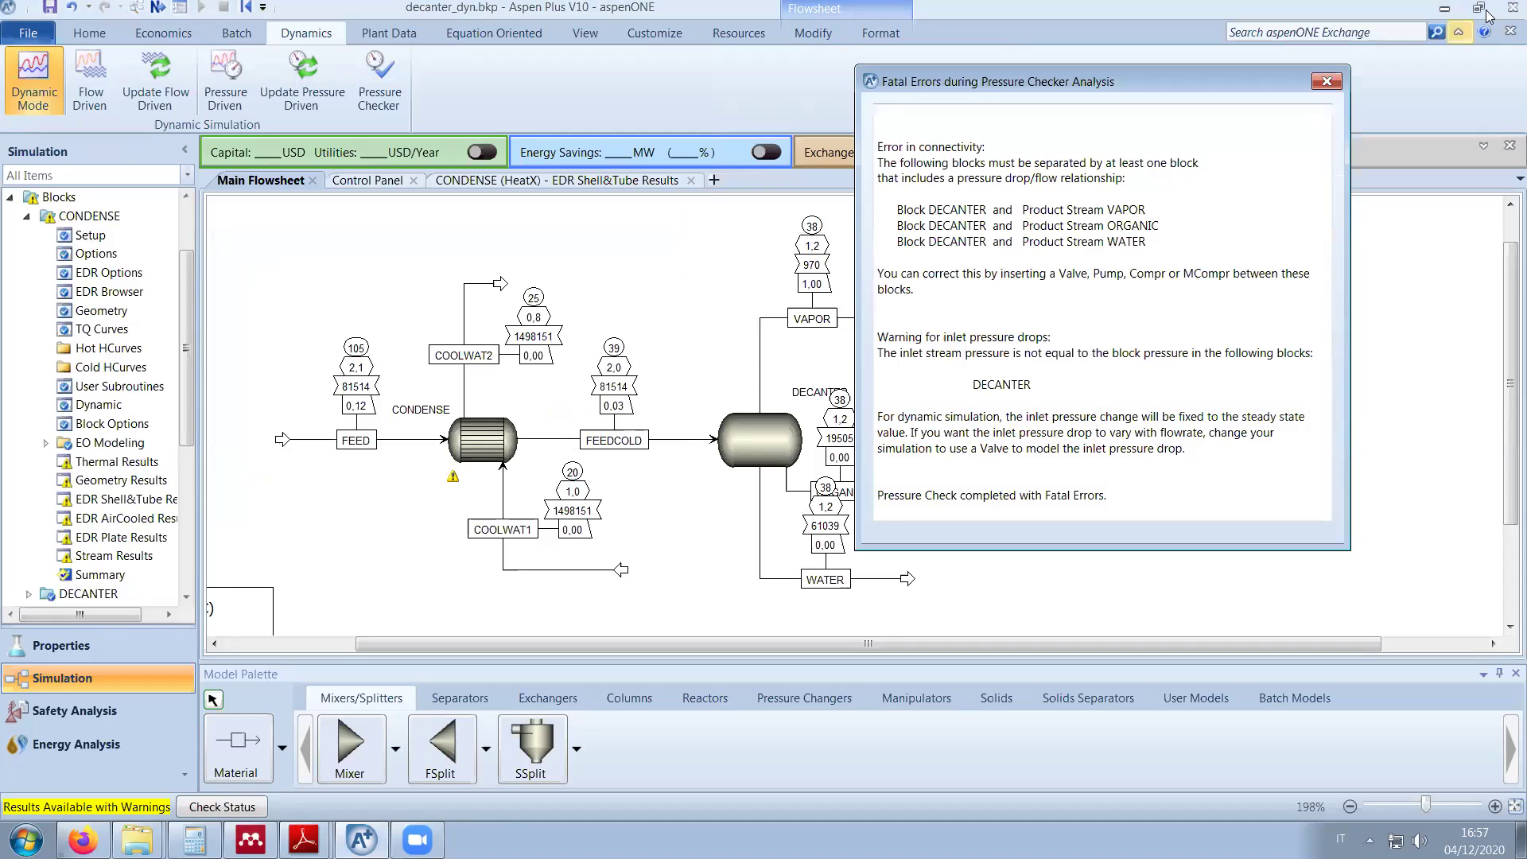
click(1326, 81)
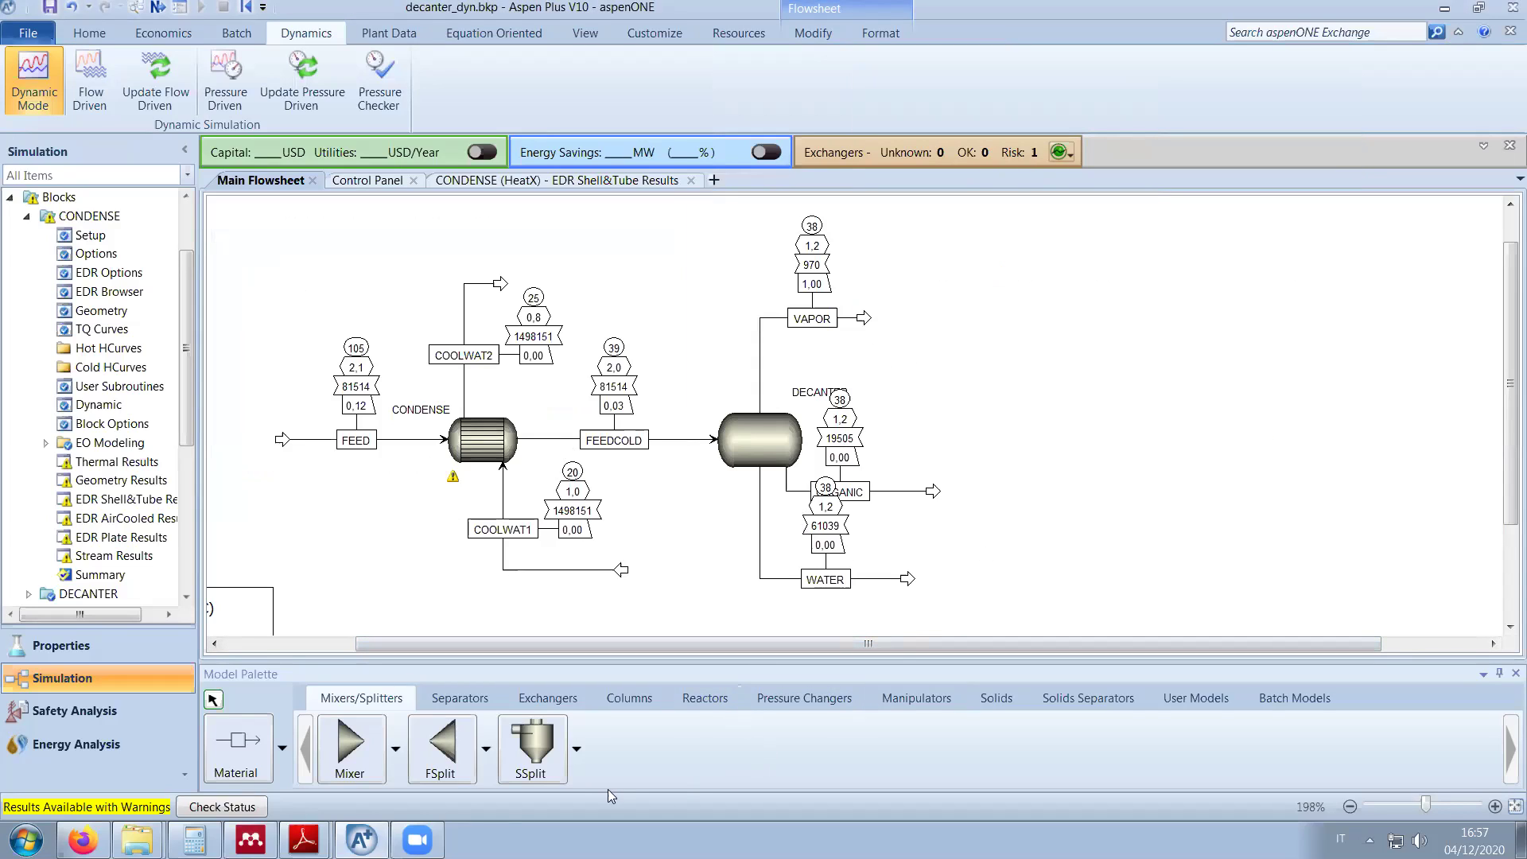
Step: Place a Valve block beyond the end of the VAPOR stream and name it VVAP
click(800, 702)
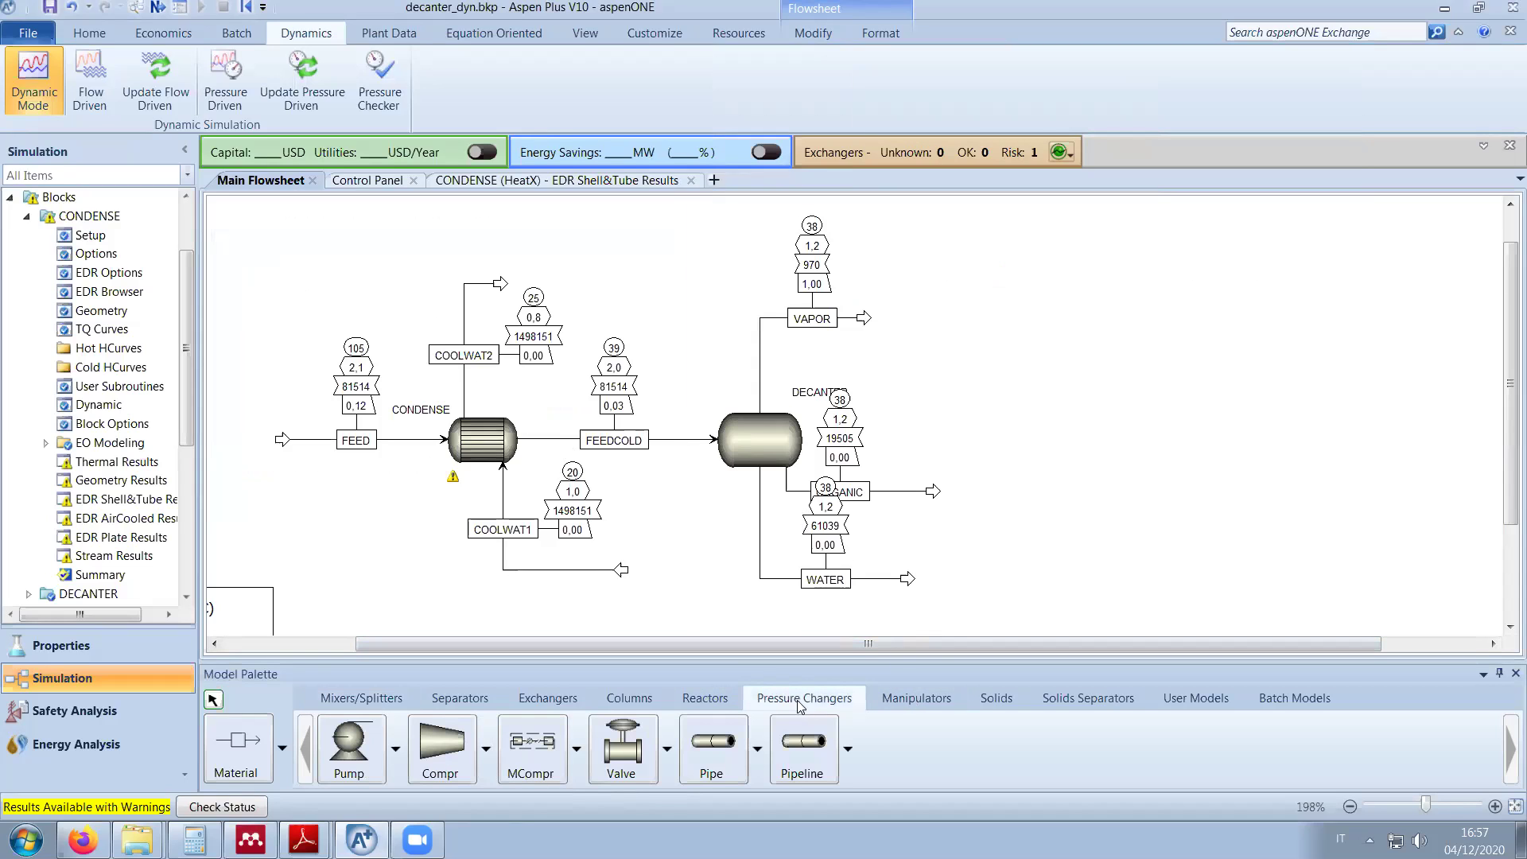
click(623, 752)
click(912, 310)
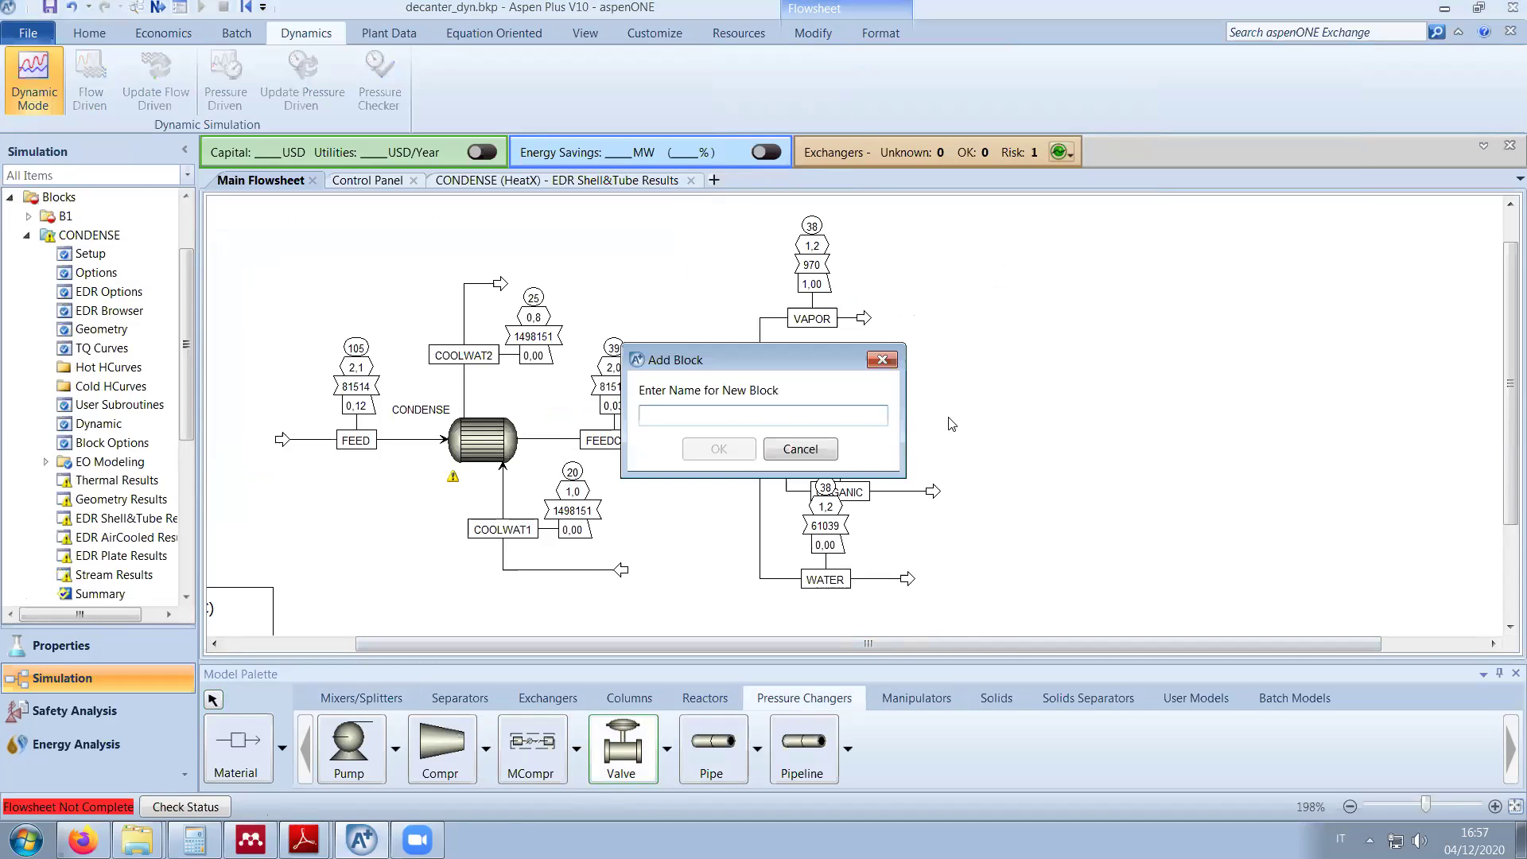
text(VVAP)
key(Return)
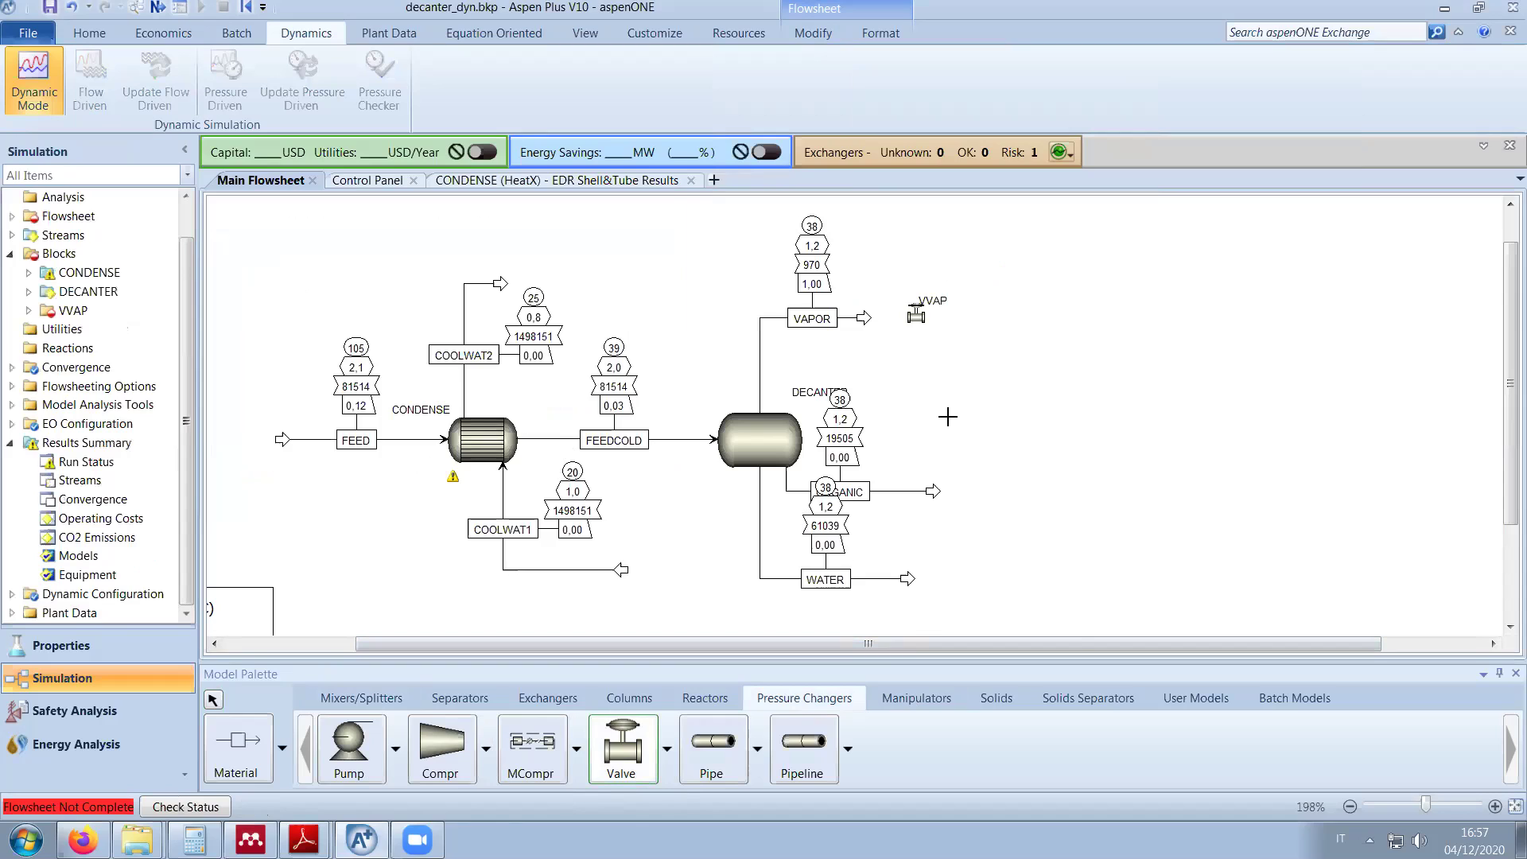
Step: Reconnect the destination of the VAPOR stream to the inlet of the VVAP valve
right_click(862, 317)
mouse_move(1064, 617)
click(1161, 617)
click(909, 317)
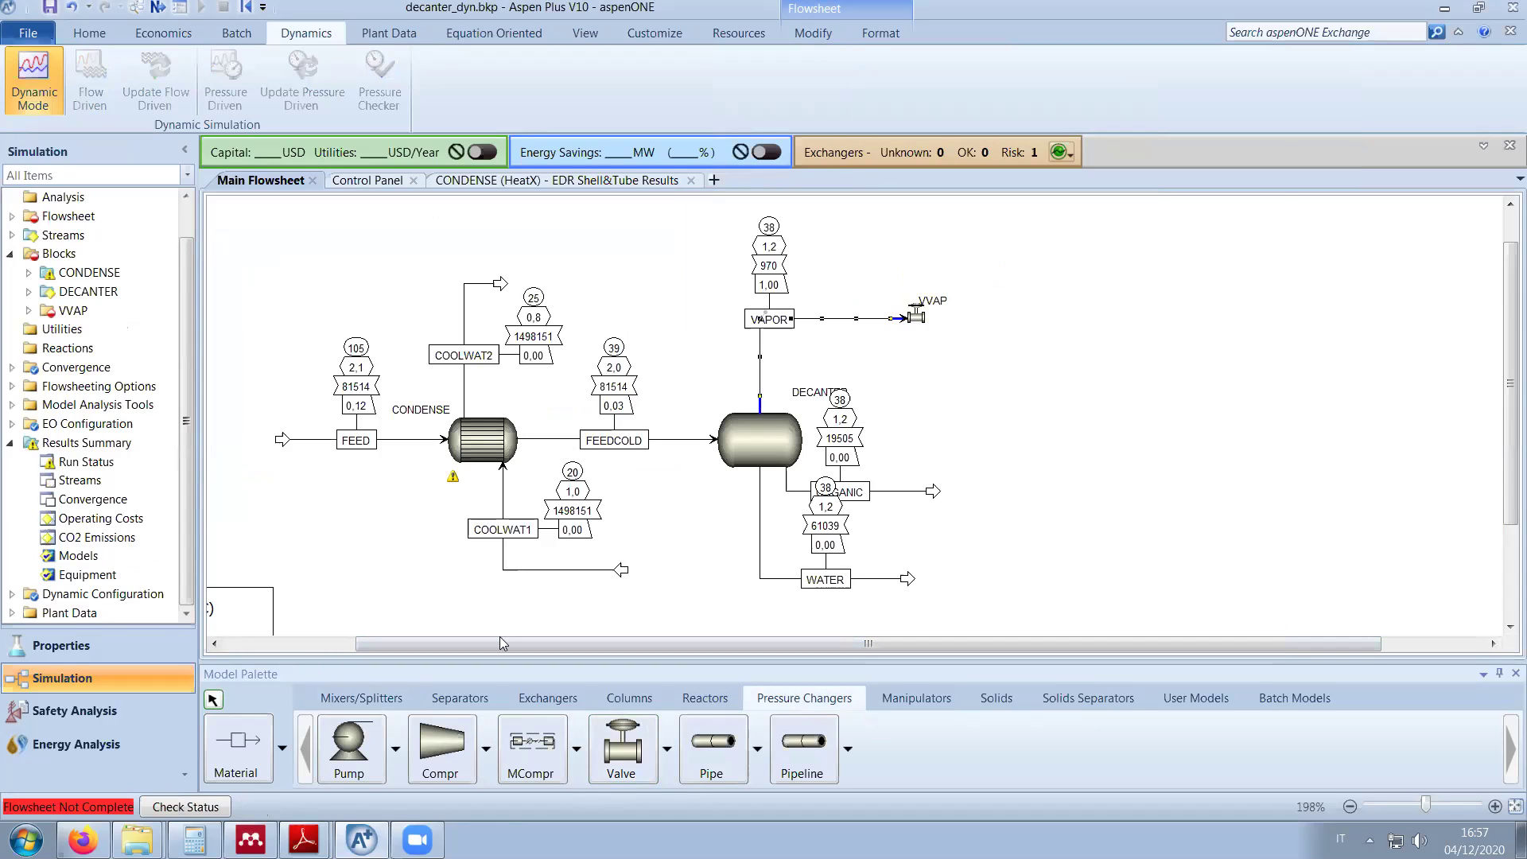
Step: Draw a material product stream from the outlet of the VVAP valve and name it VAPOUT
click(226, 768)
click(925, 317)
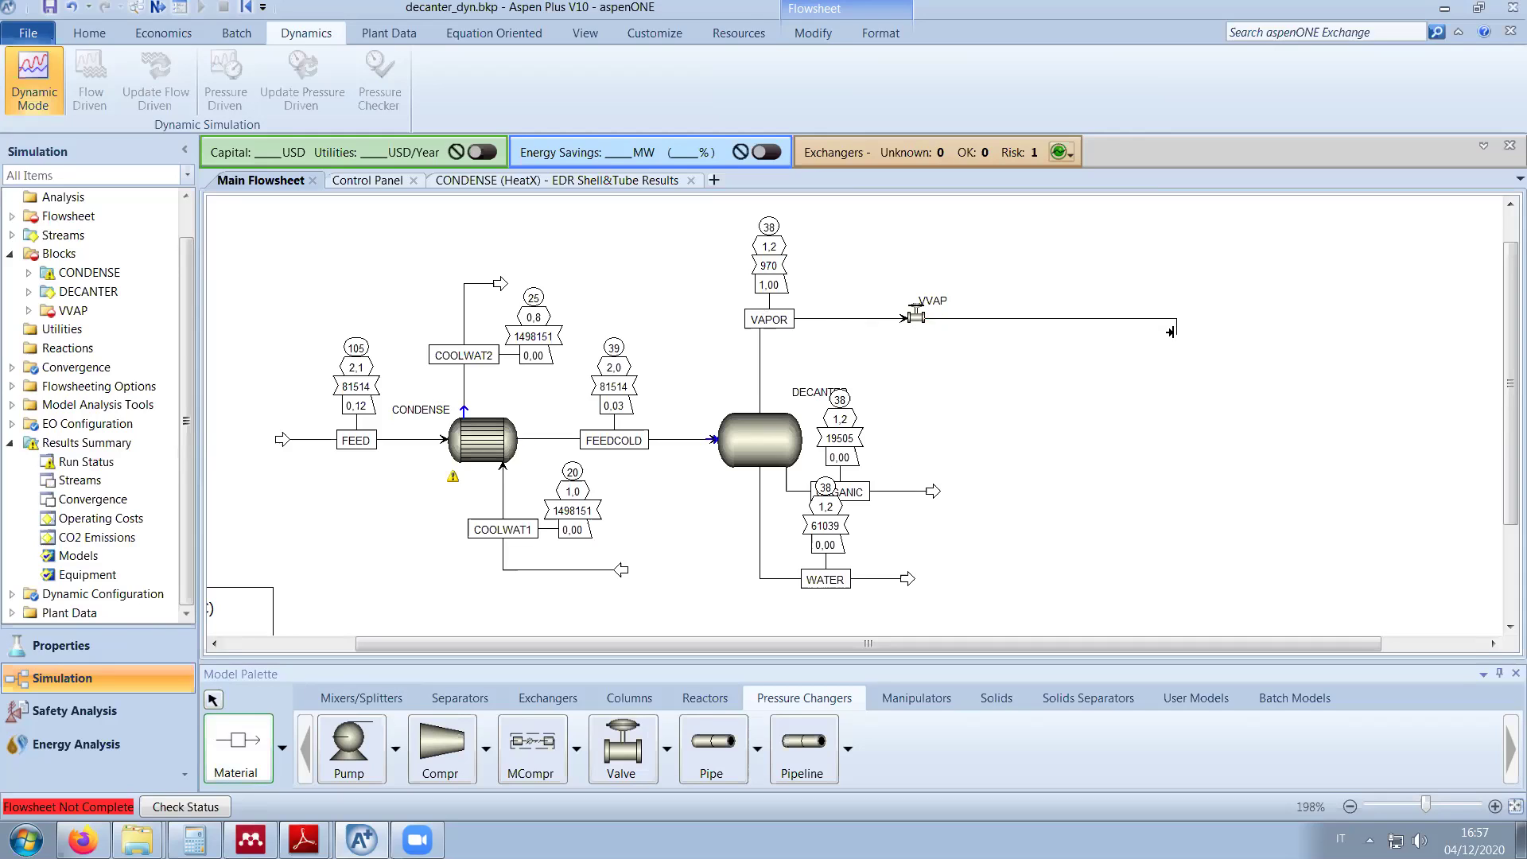
click(1183, 328)
text(VAPOUT)
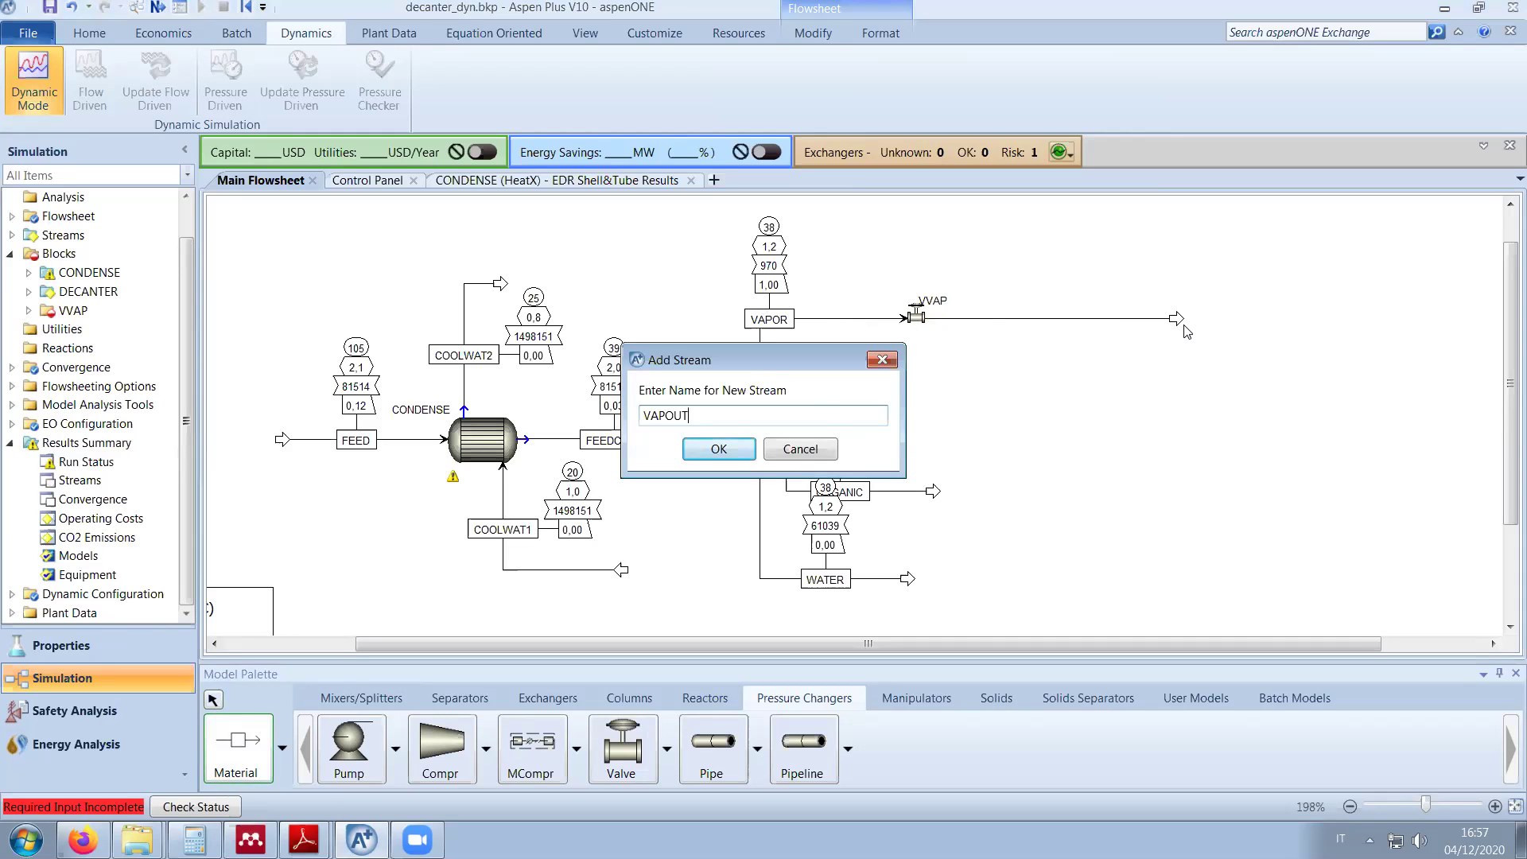
key(Return)
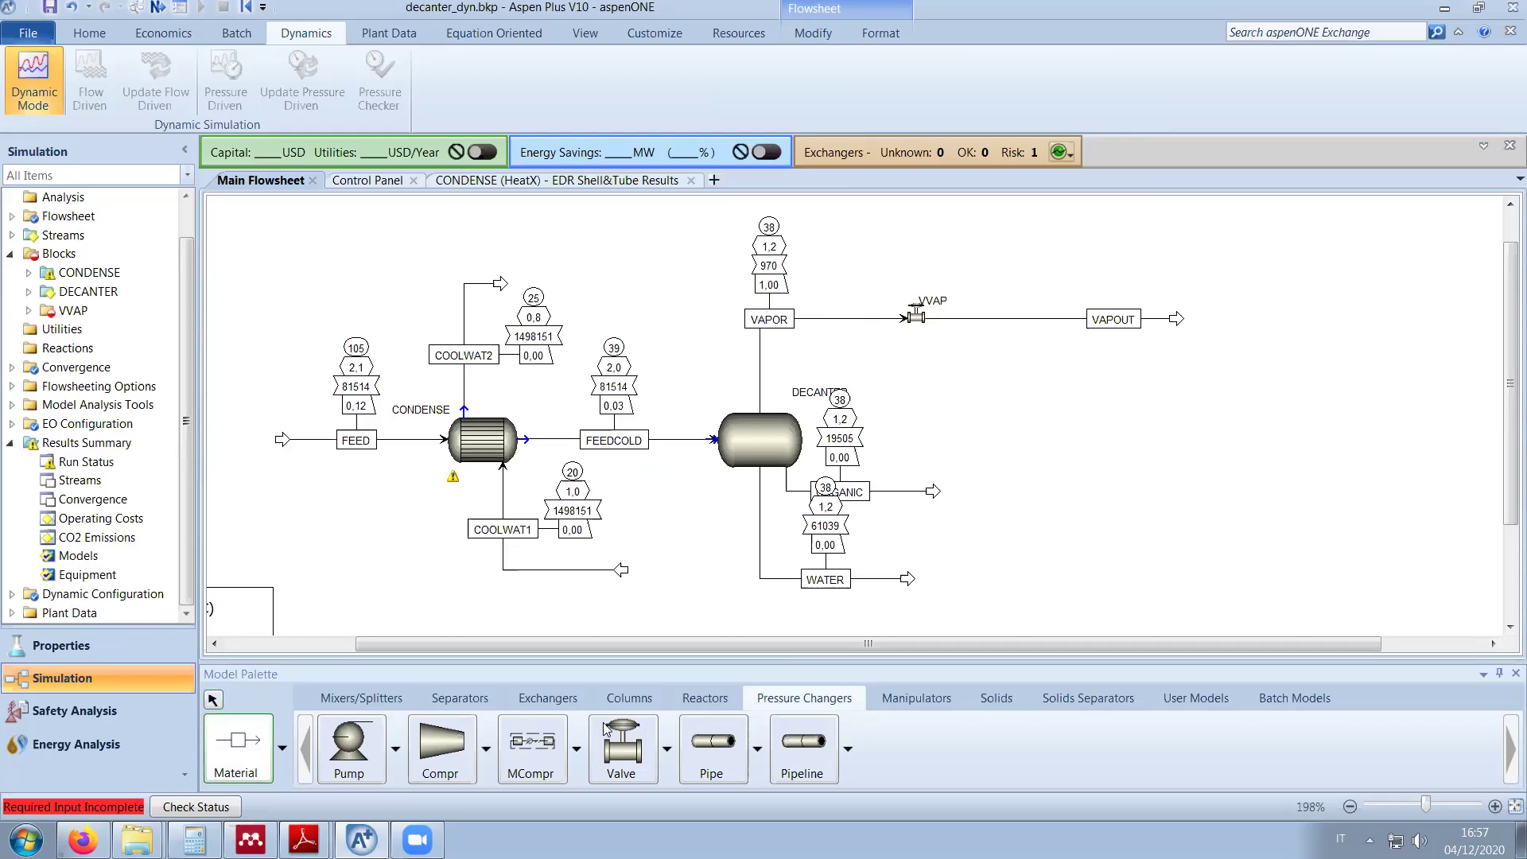
Step: Place a second Valve block beyond the end of the ORGANIC stream and name it VORG
click(968, 492)
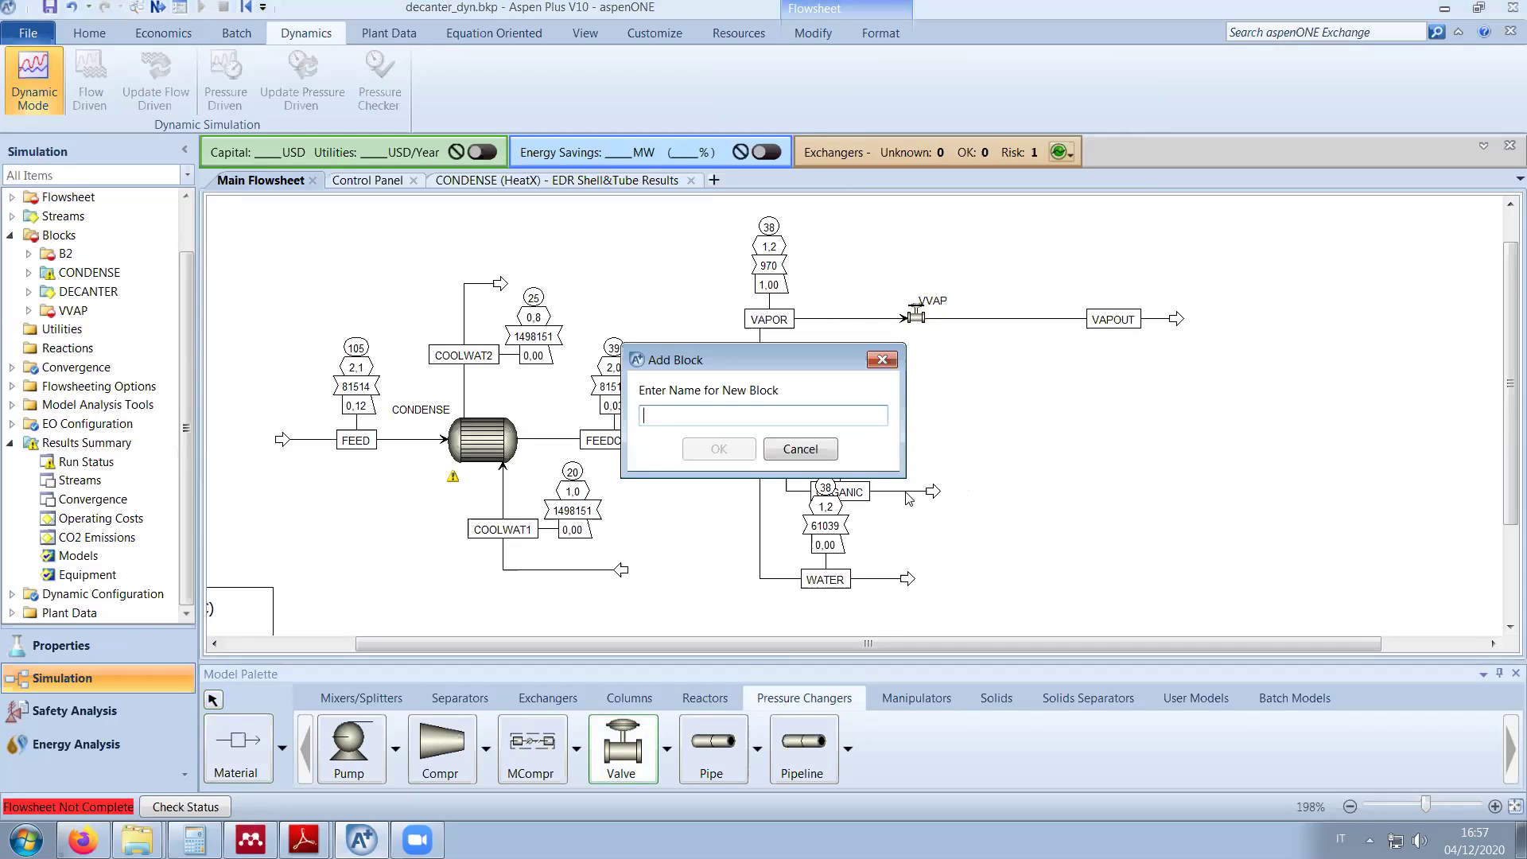
text(VOR)
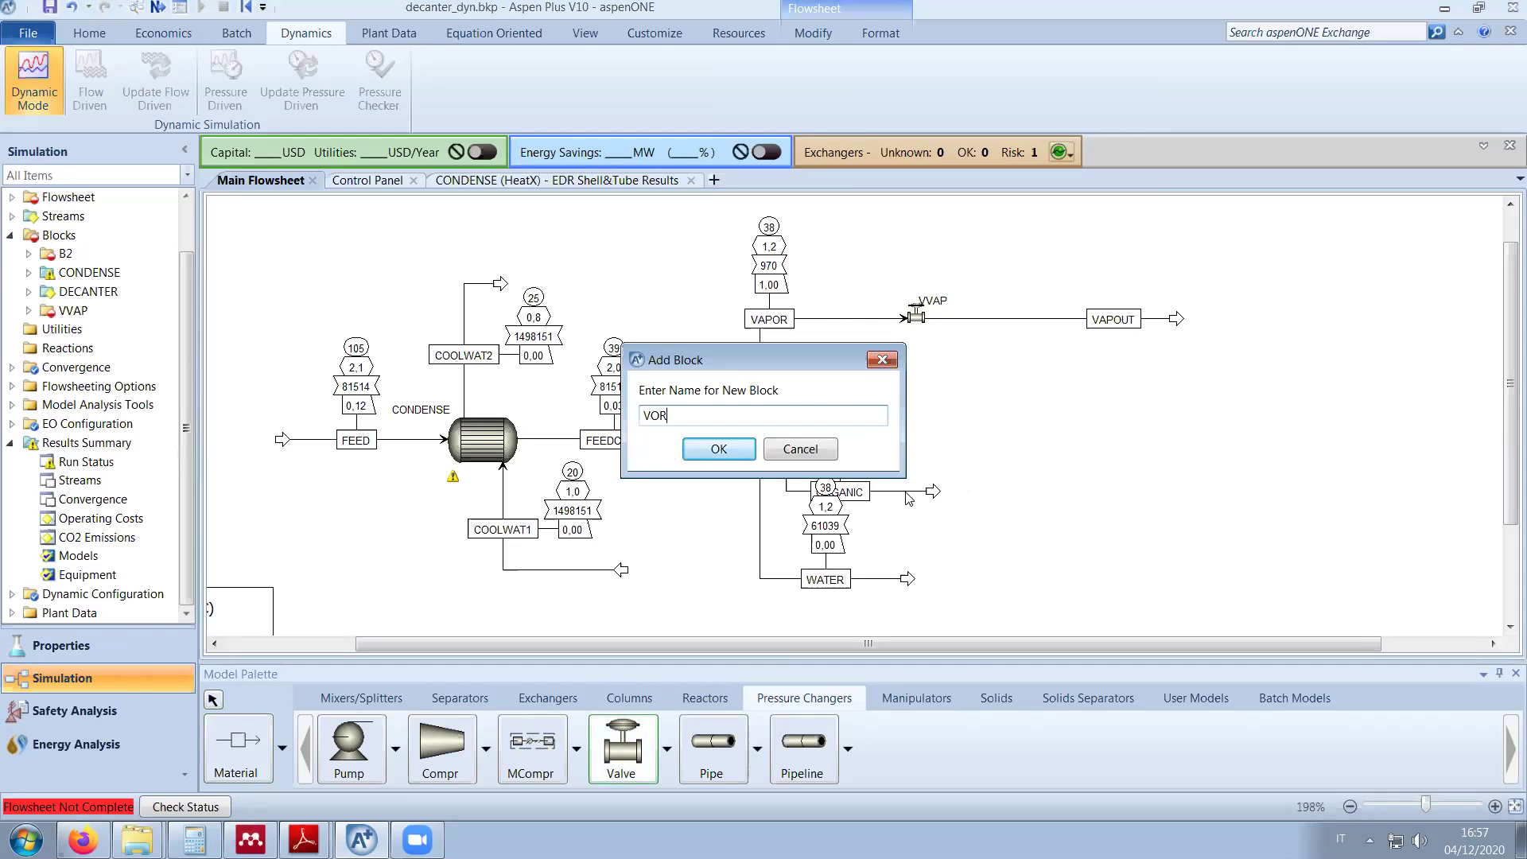
text(G)
key(Return)
Step: Reconnect the destination of the ORGANIC stream to the inlet of the VORG valve
right_click(932, 492)
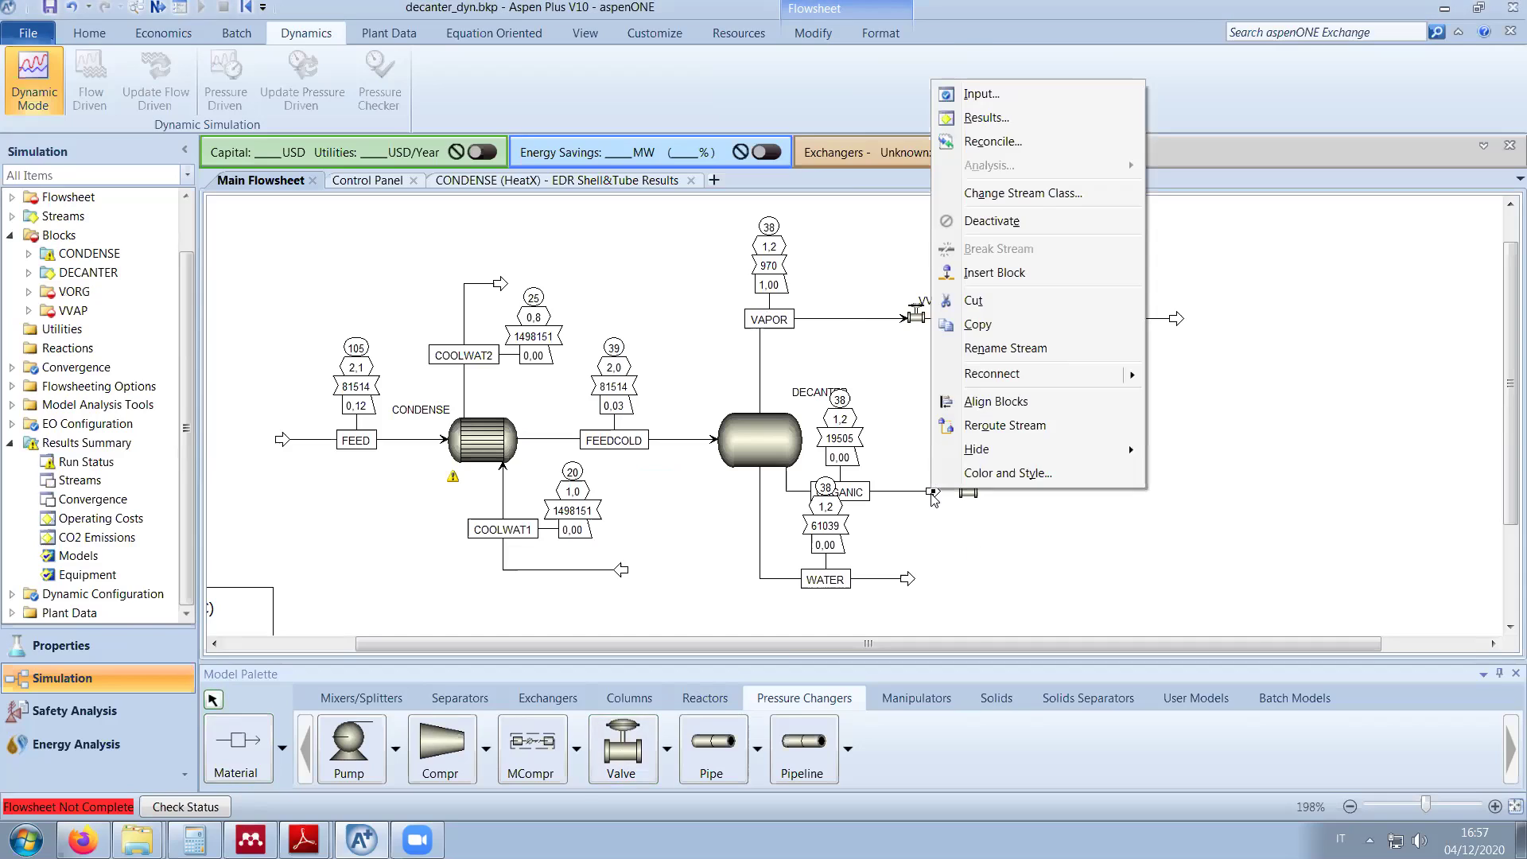
mouse_move(1063, 376)
click(1228, 375)
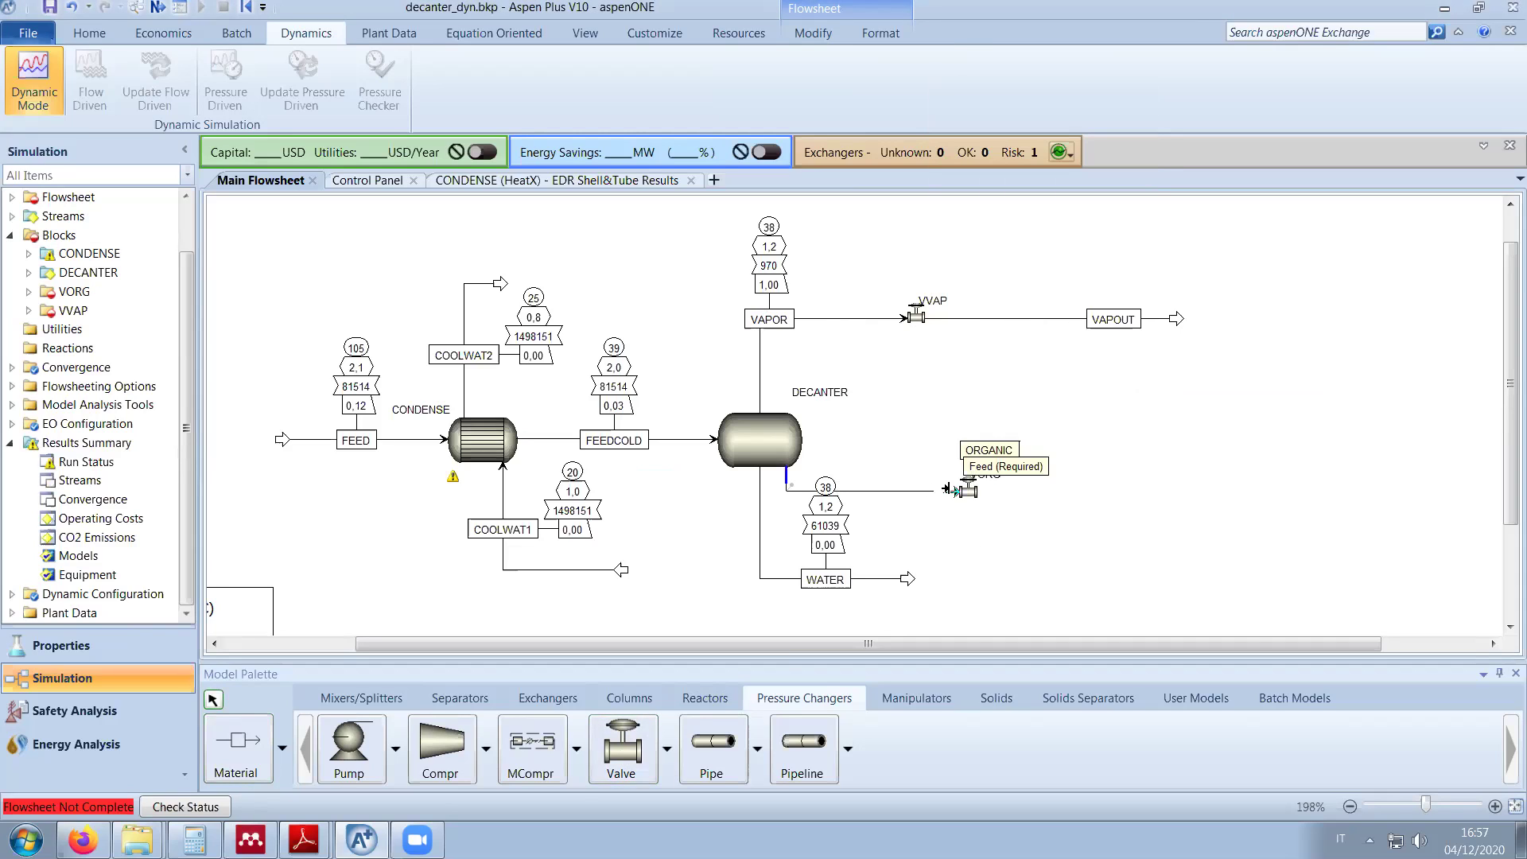
click(947, 488)
Step: Draw a material product stream from the outlet of the VORG valve
click(983, 492)
click(1140, 492)
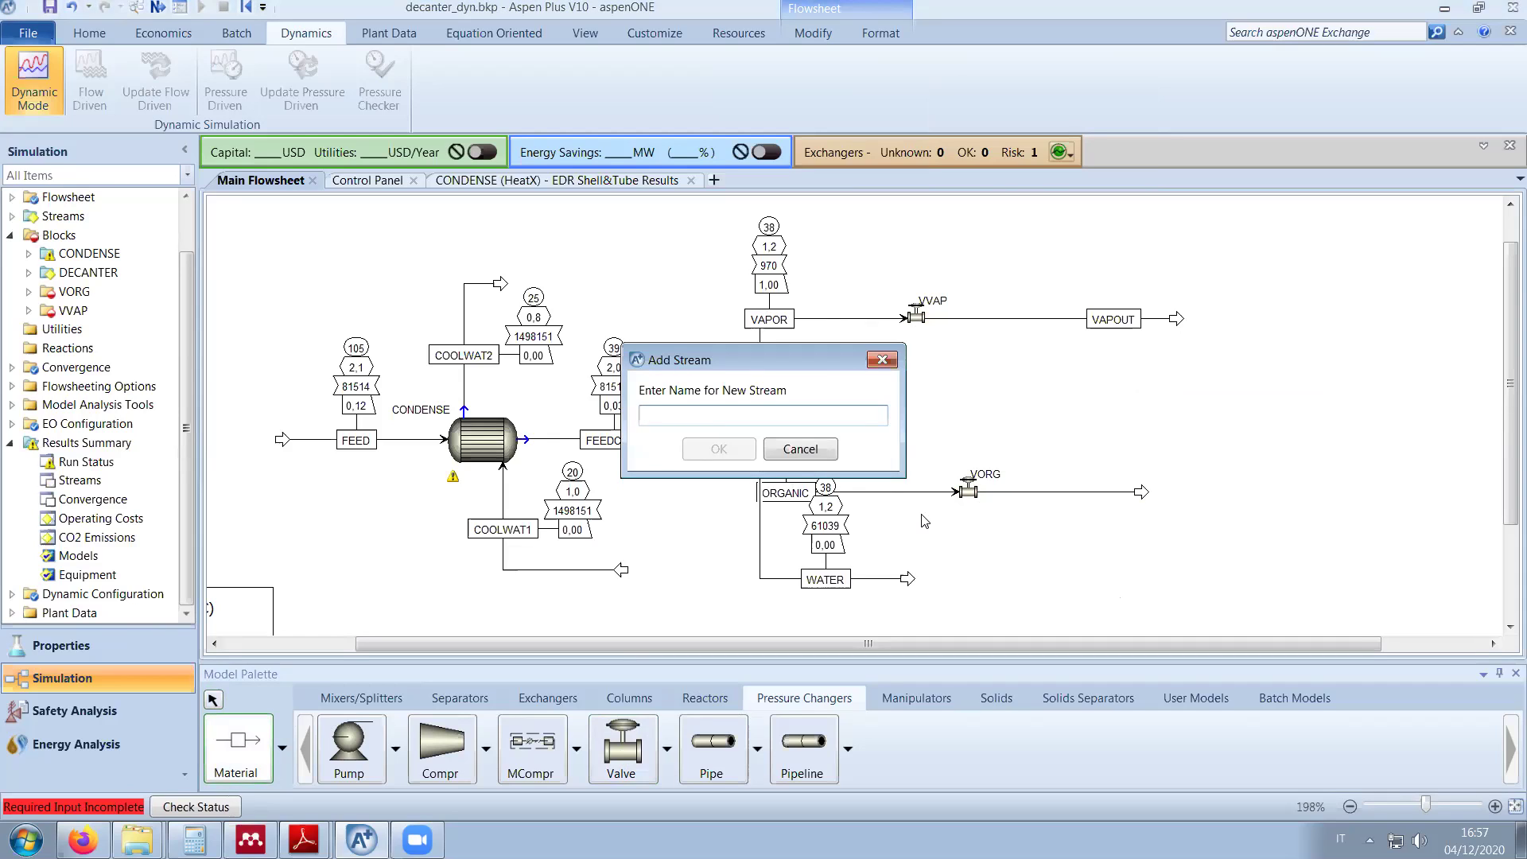
Step: Name the VORG valve's outlet stream ORGOUT and place a valve named VWAT beside the WATER stream's outlet
text(ORGOUT)
key(Return)
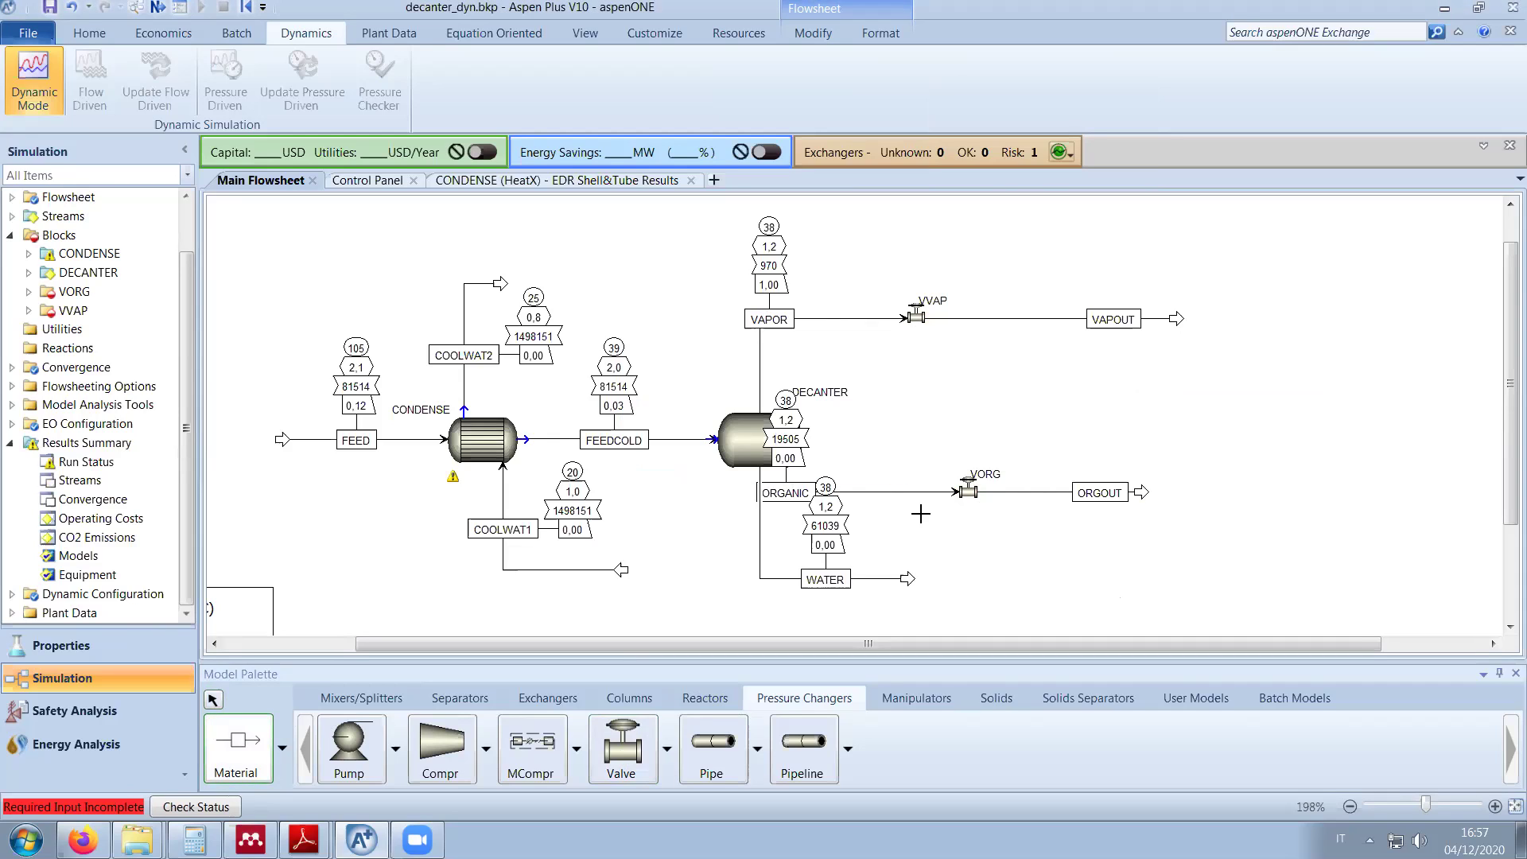
click(638, 755)
click(937, 592)
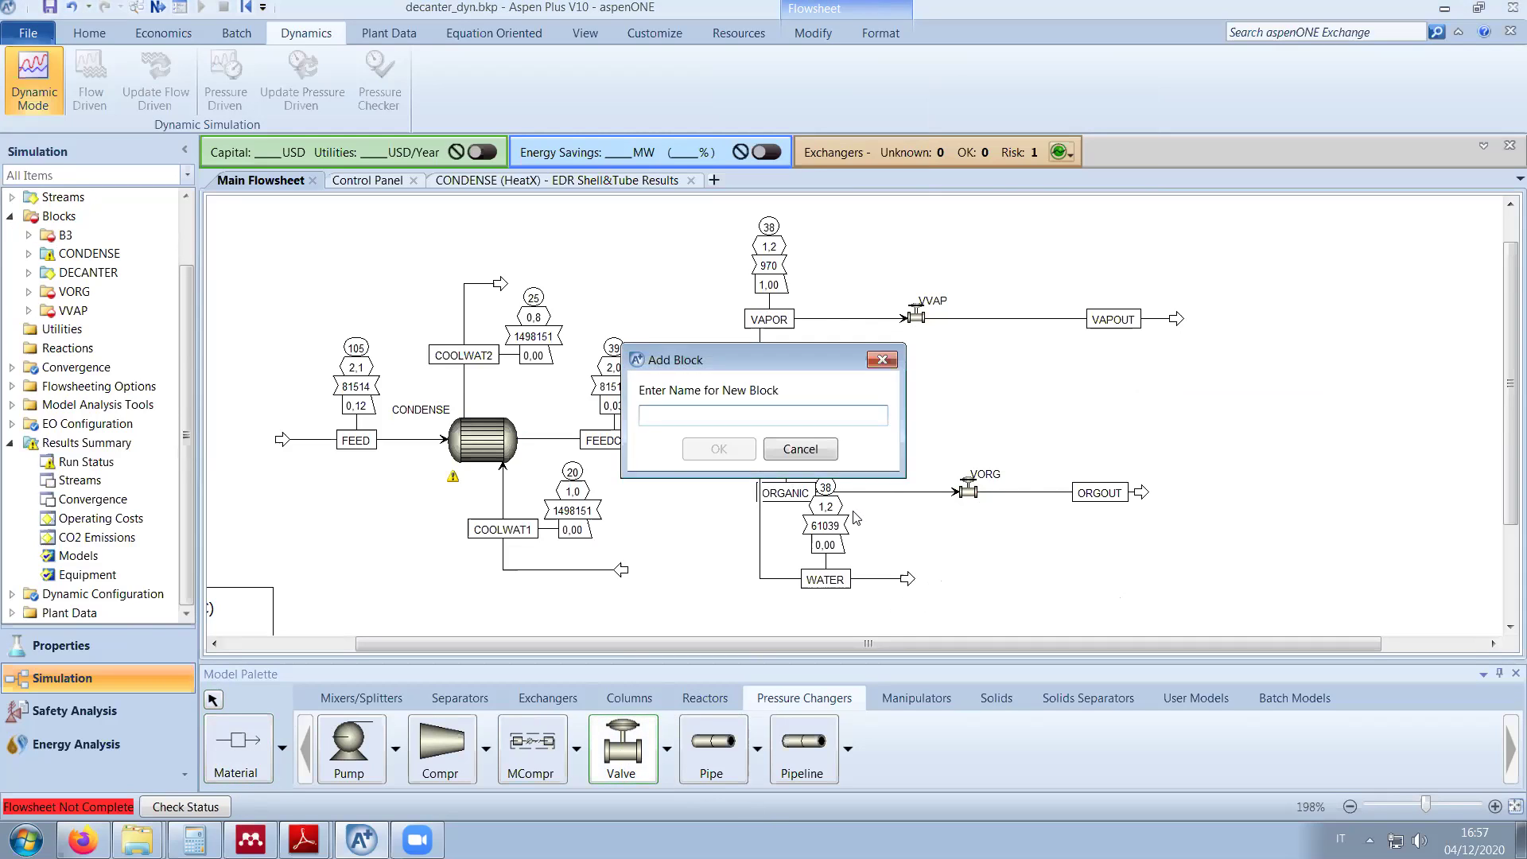
text(VWAT)
key(Return)
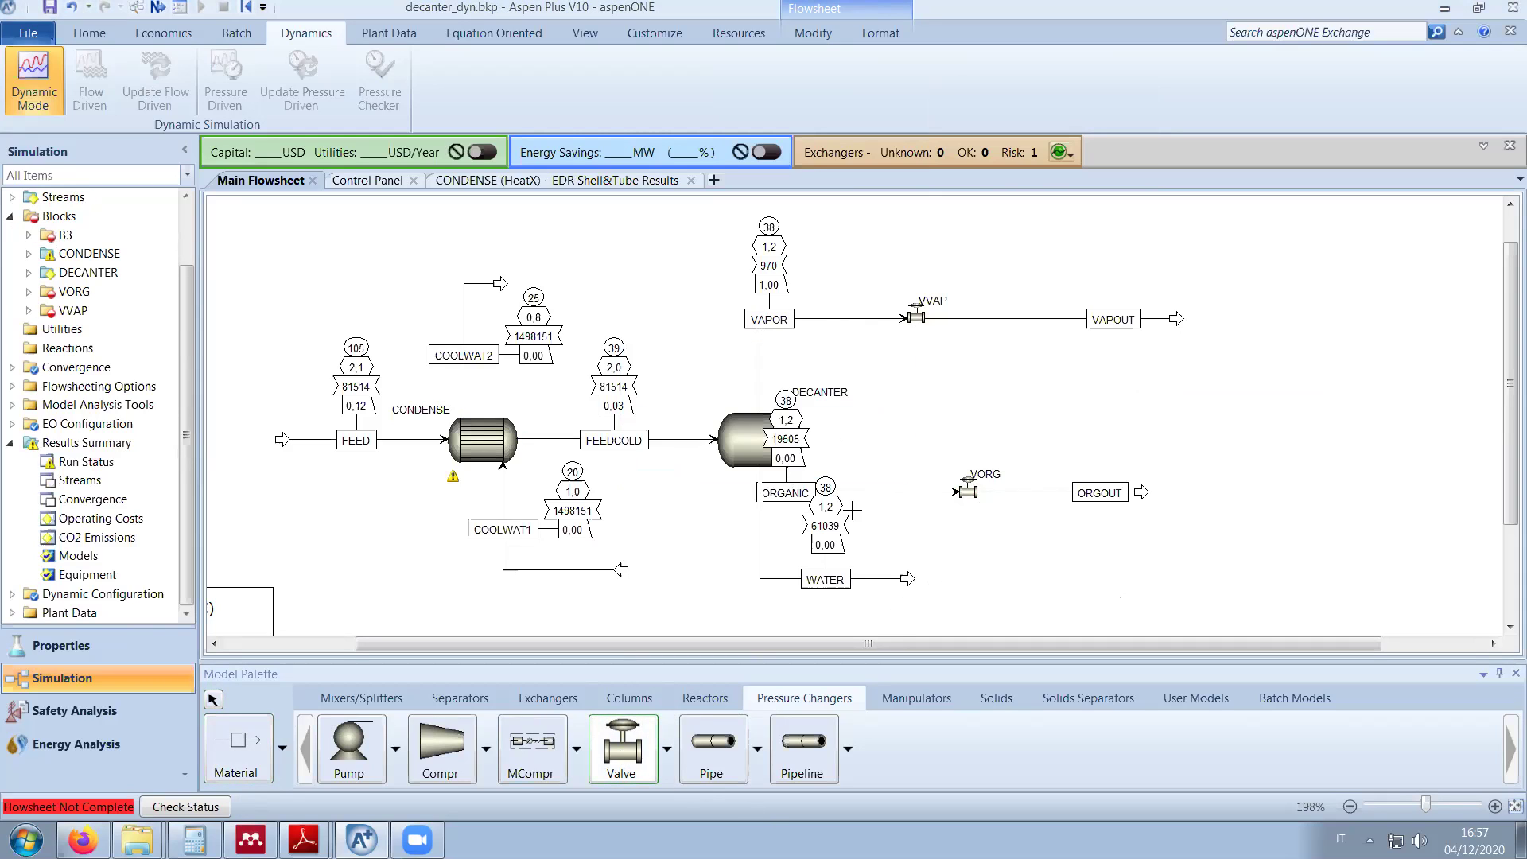
Step: Reconnect the destination of the WATER stream to the inlet of the VWAT valve
right_click(905, 584)
mouse_move(984, 463)
click(1191, 469)
click(922, 577)
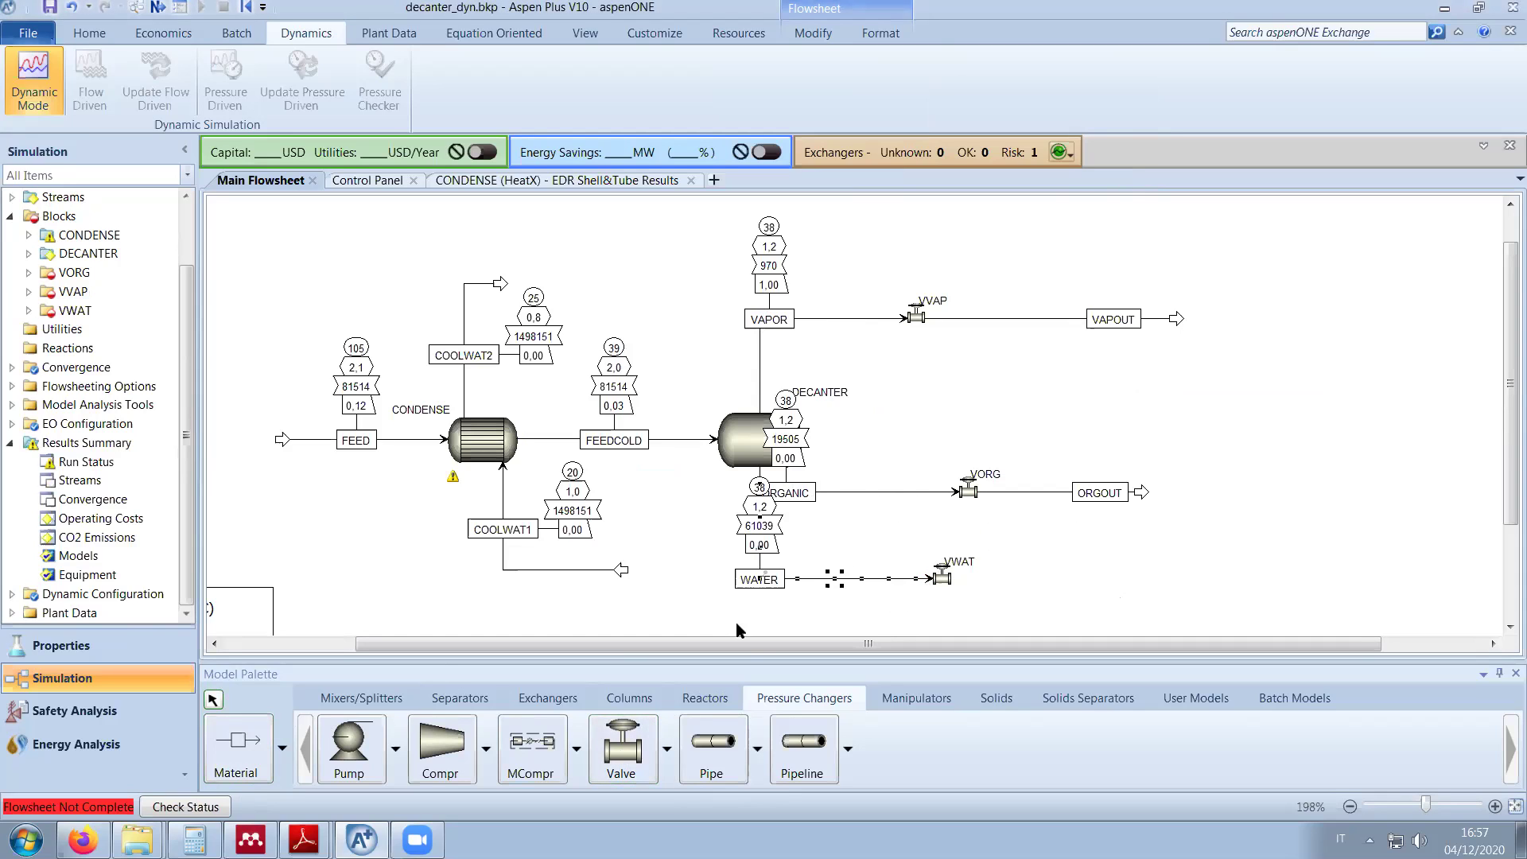
Step: Draw a material stream named WATOUT from the outlet of the VWAT valve
click(256, 728)
click(960, 578)
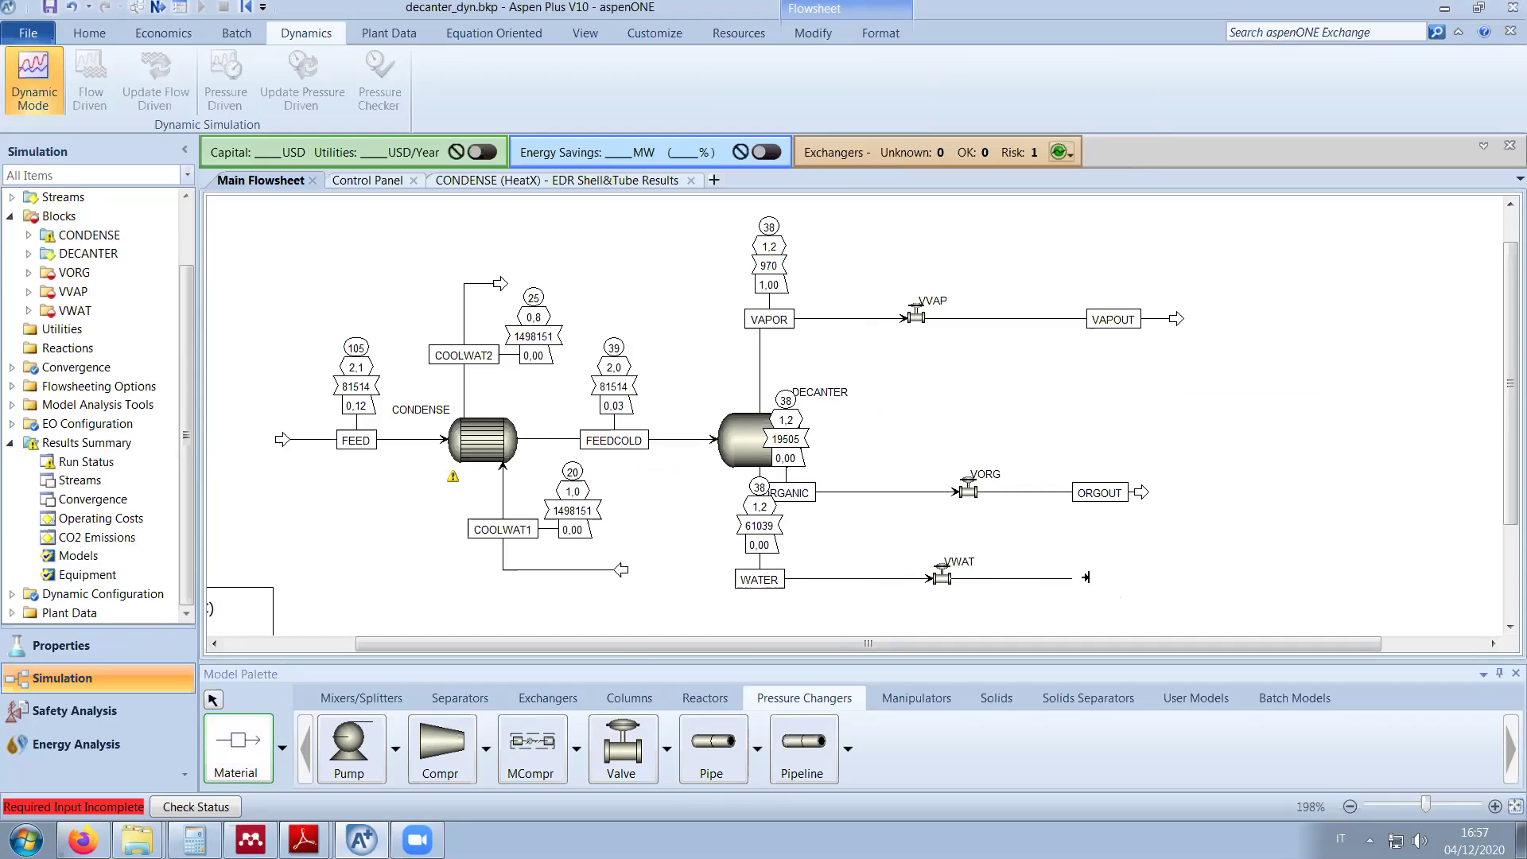
click(1099, 578)
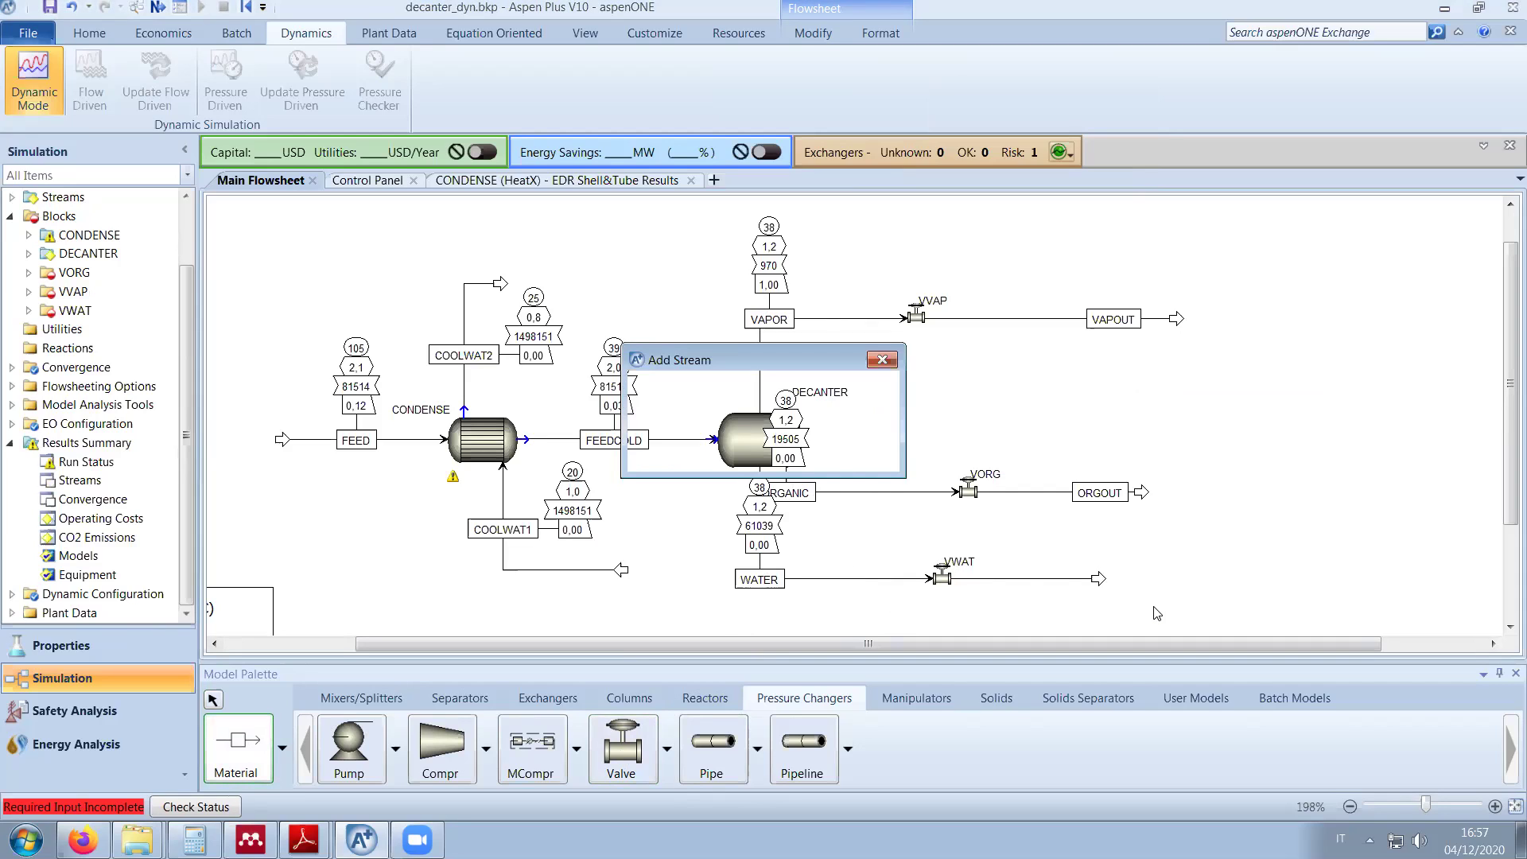
text(WATOUT)
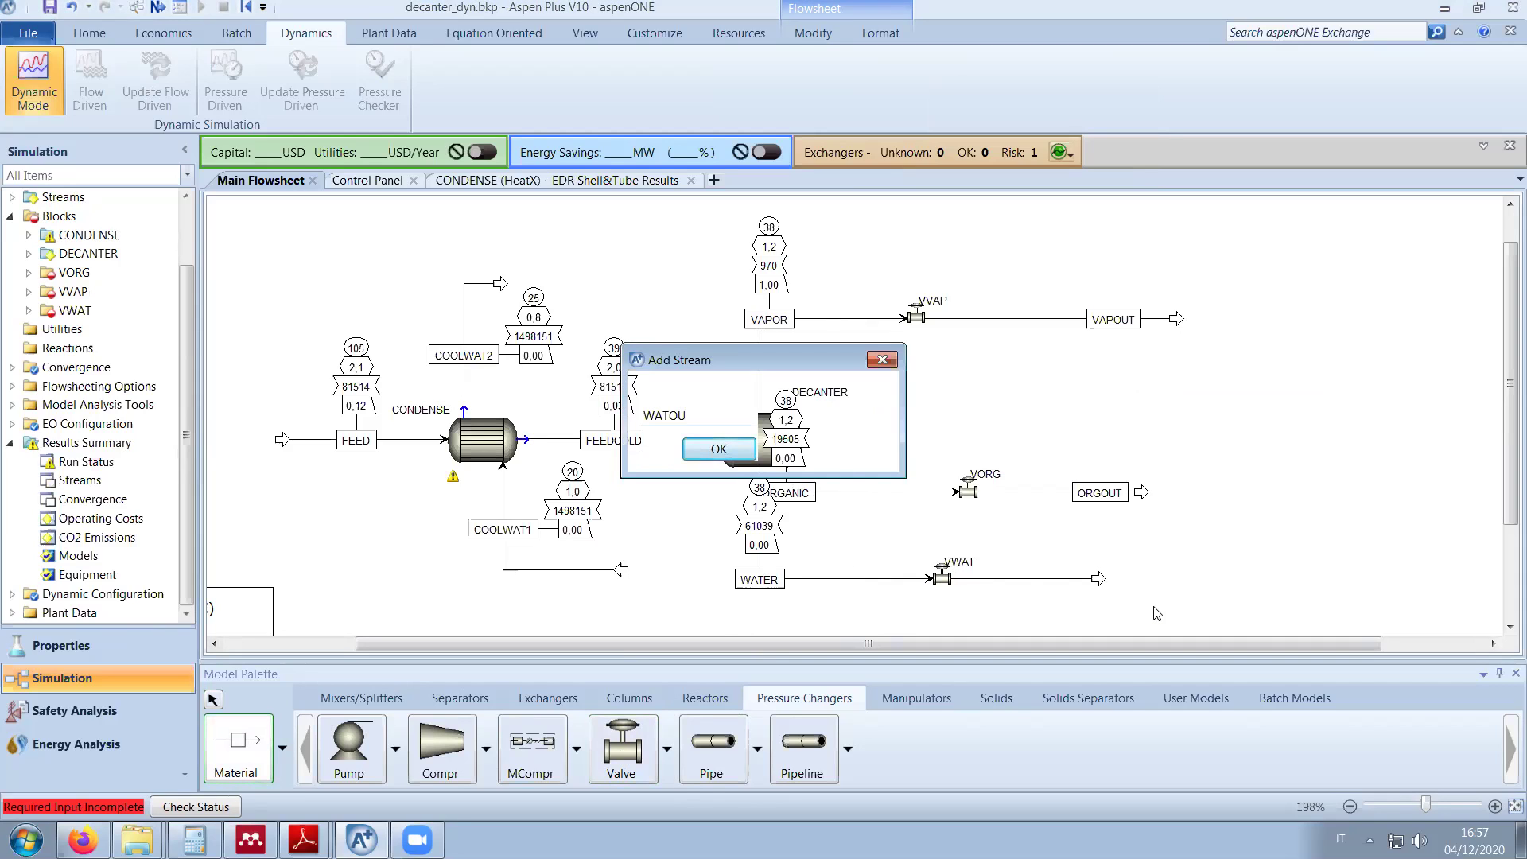
key(Return)
right_click(1154, 605)
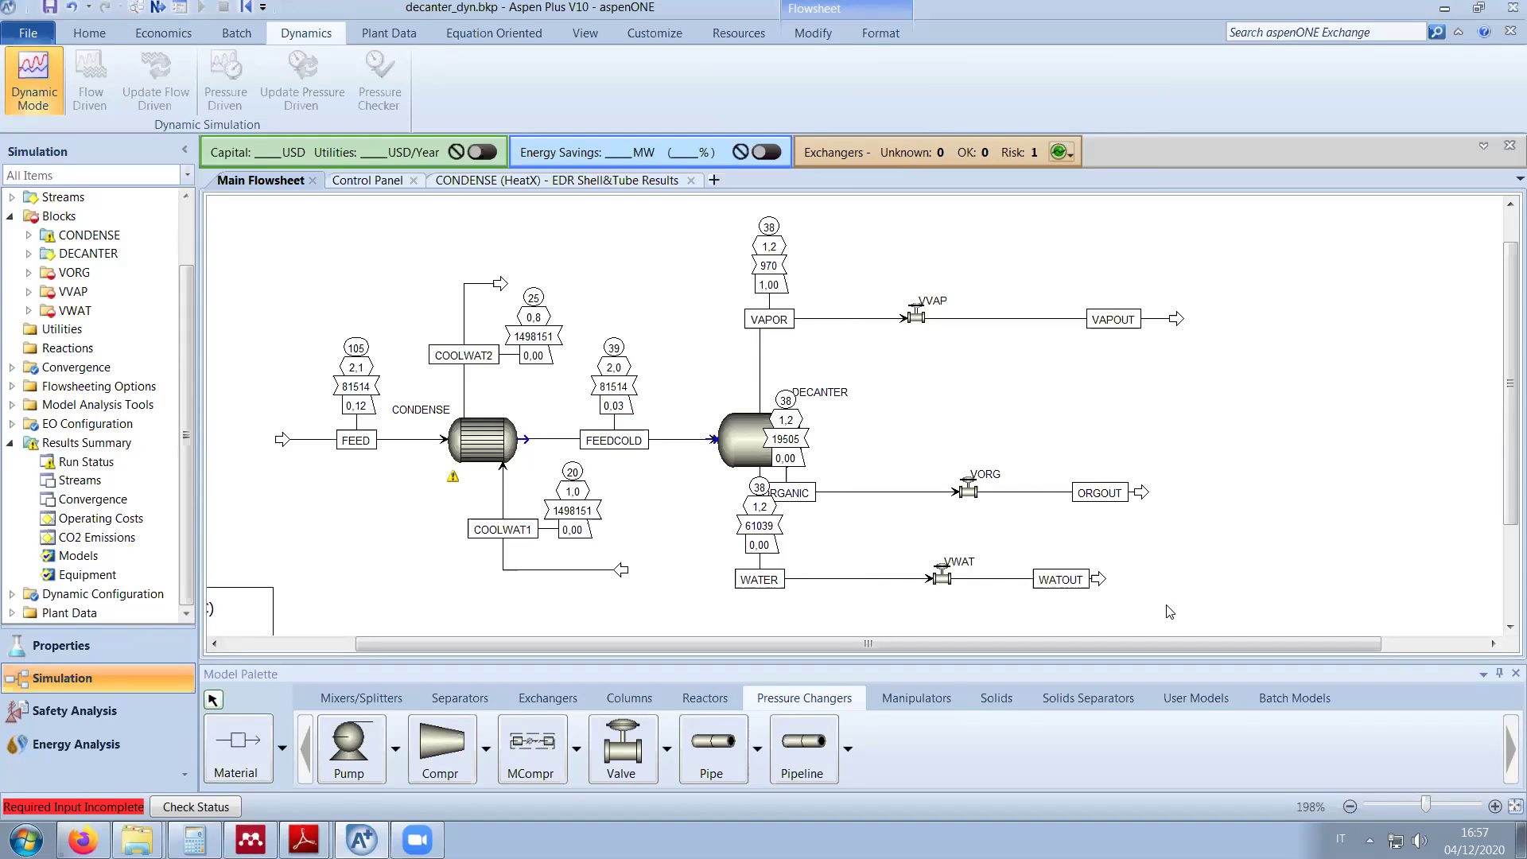
Step: Move the VVAP label to a clear spot just above its valve
drag(936, 302, 928, 288)
double_click(929, 319)
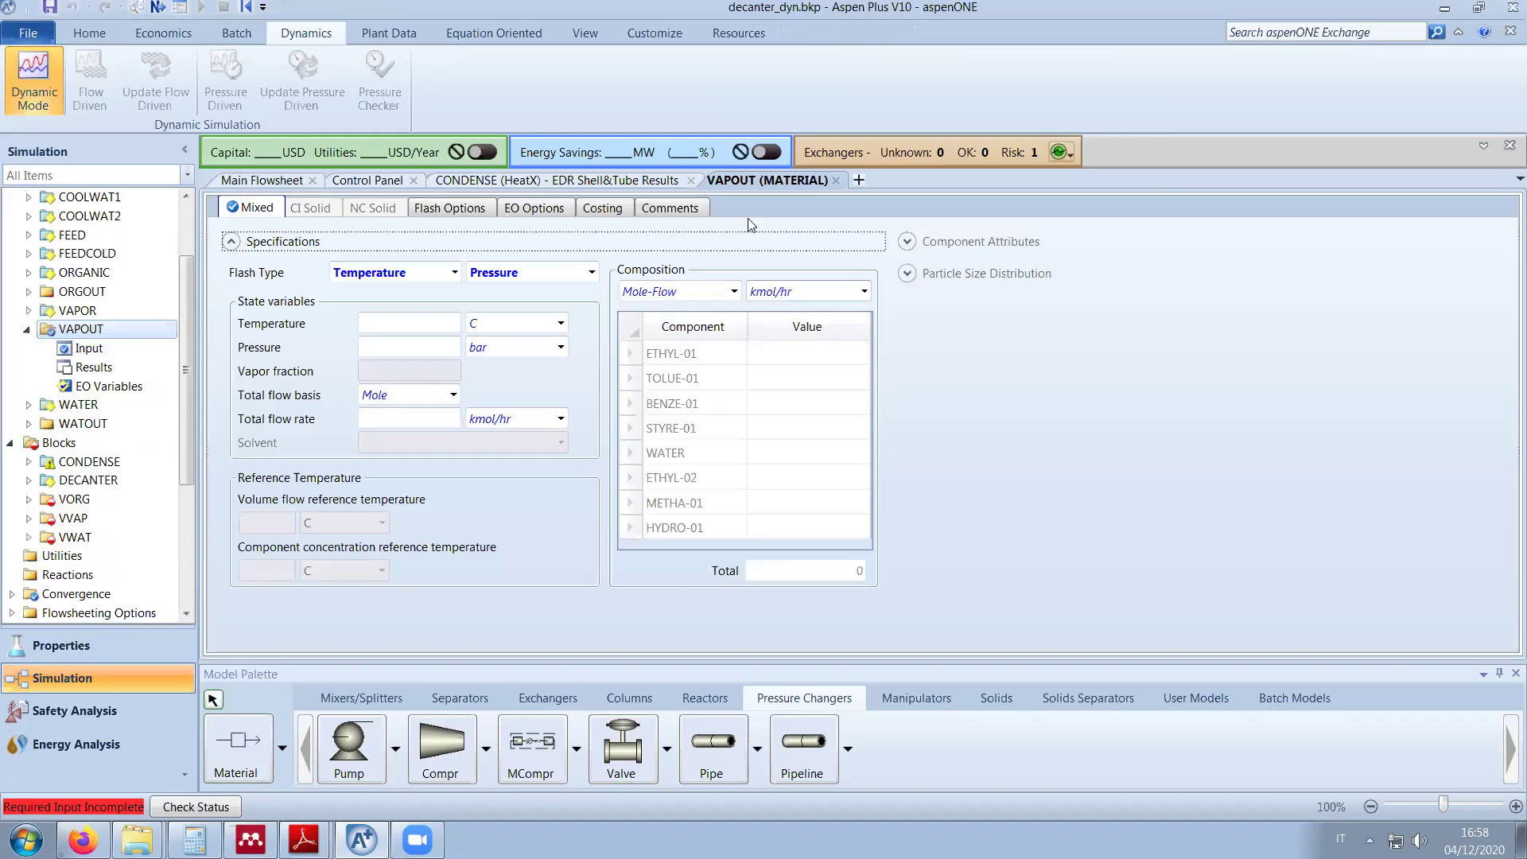
click(834, 181)
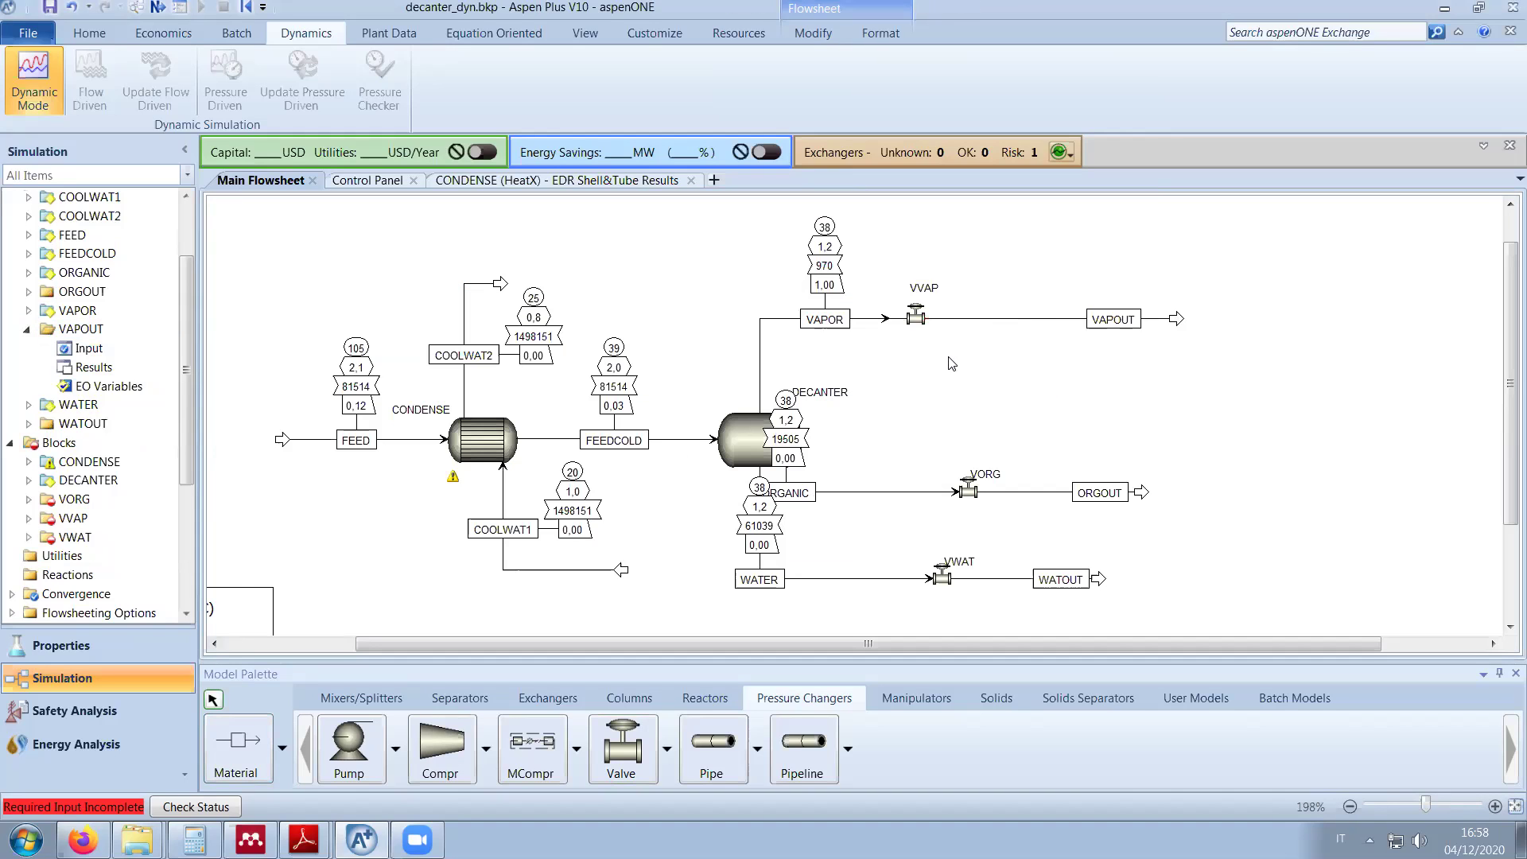
Step: Set the VVAP valve's outlet pressure to 1 atm and its valid phases to Vapor-Only
double_click(915, 317)
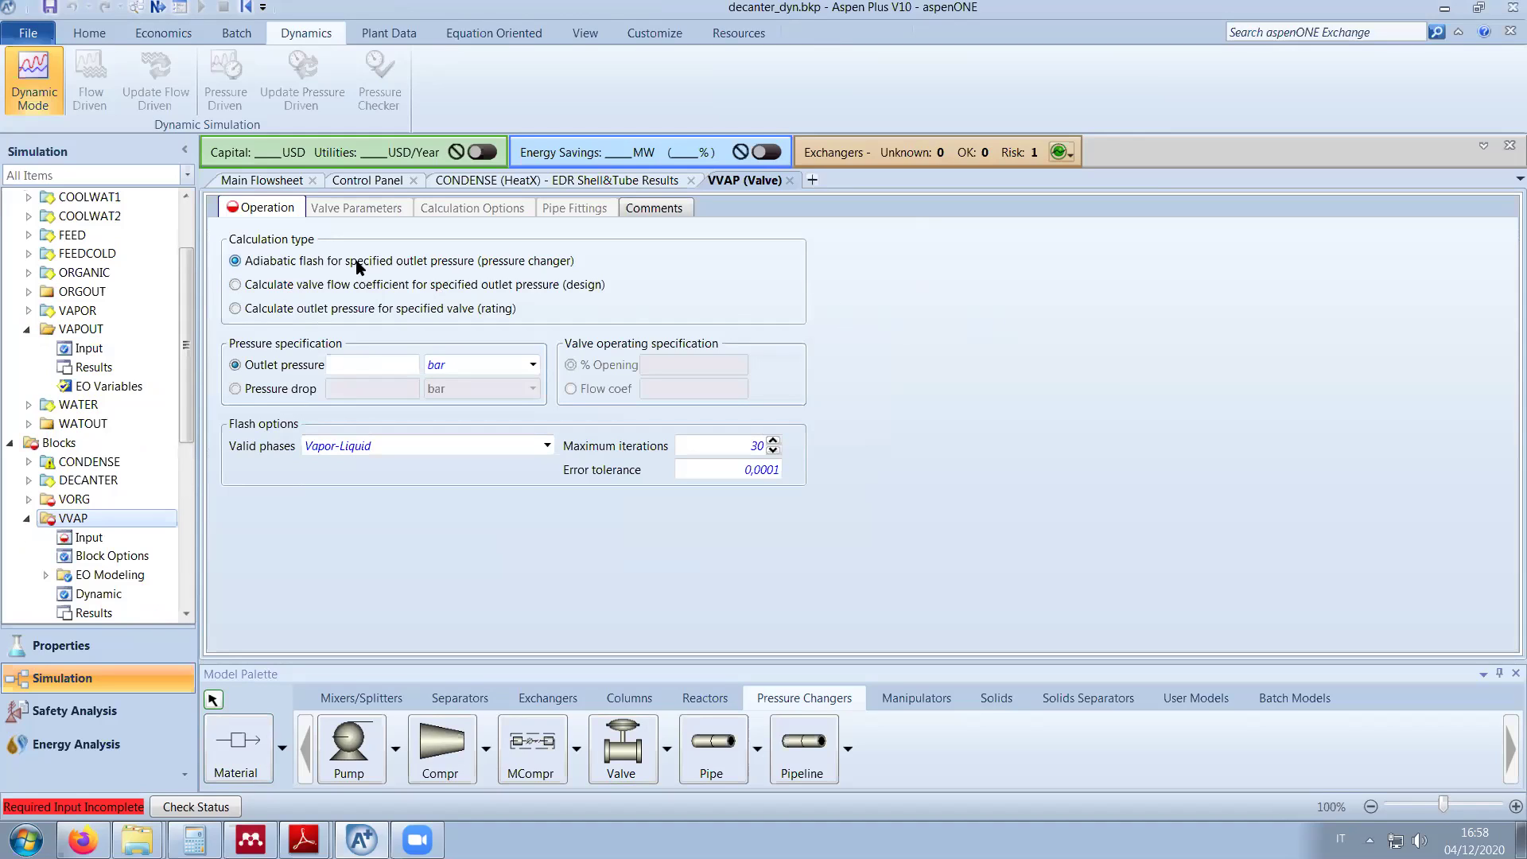
click(530, 367)
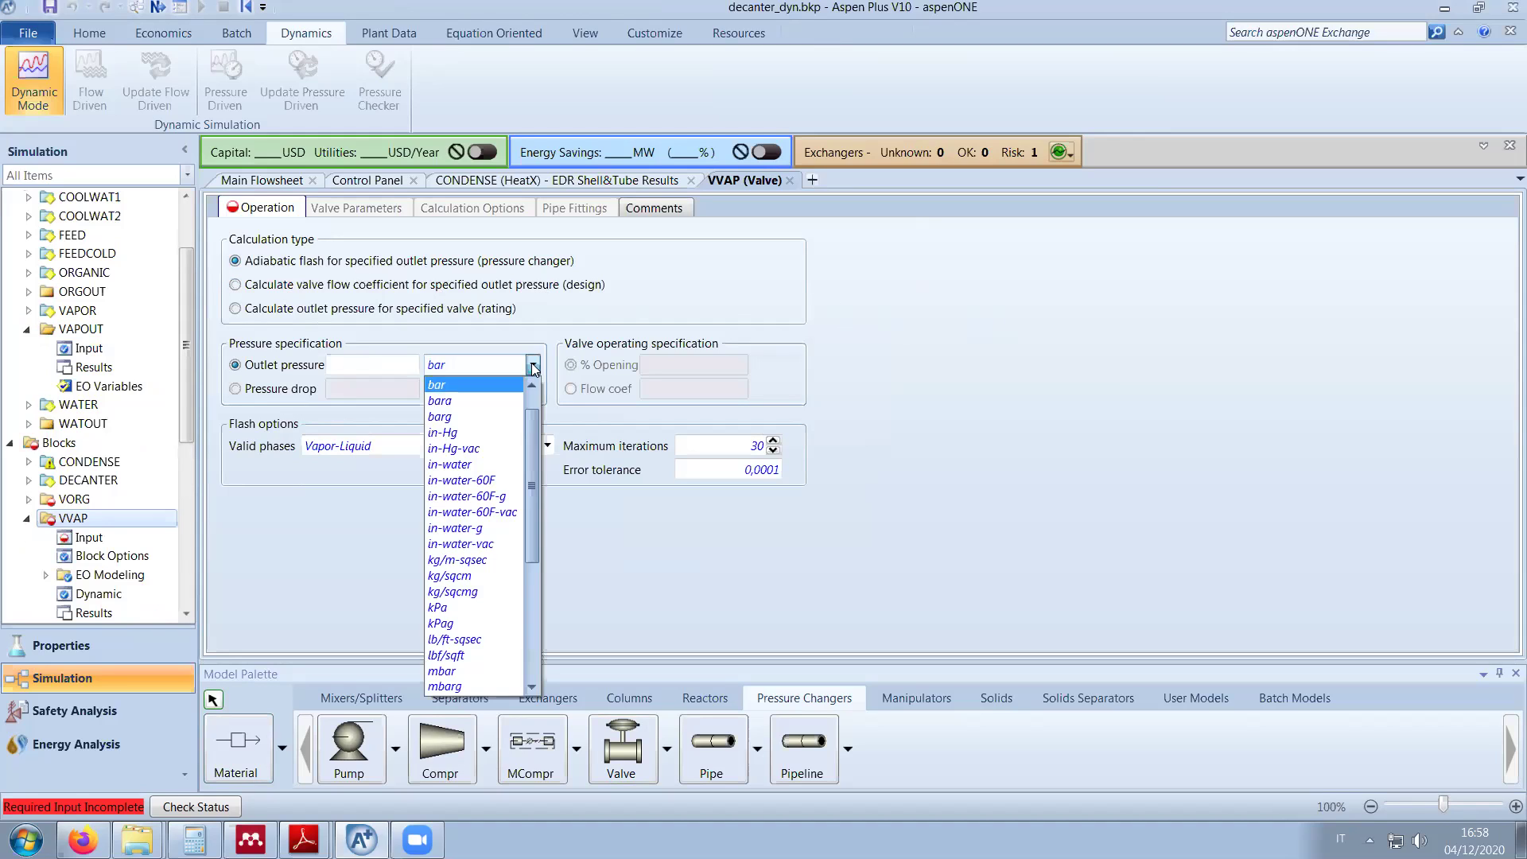
click(495, 393)
click(383, 369)
key(Return)
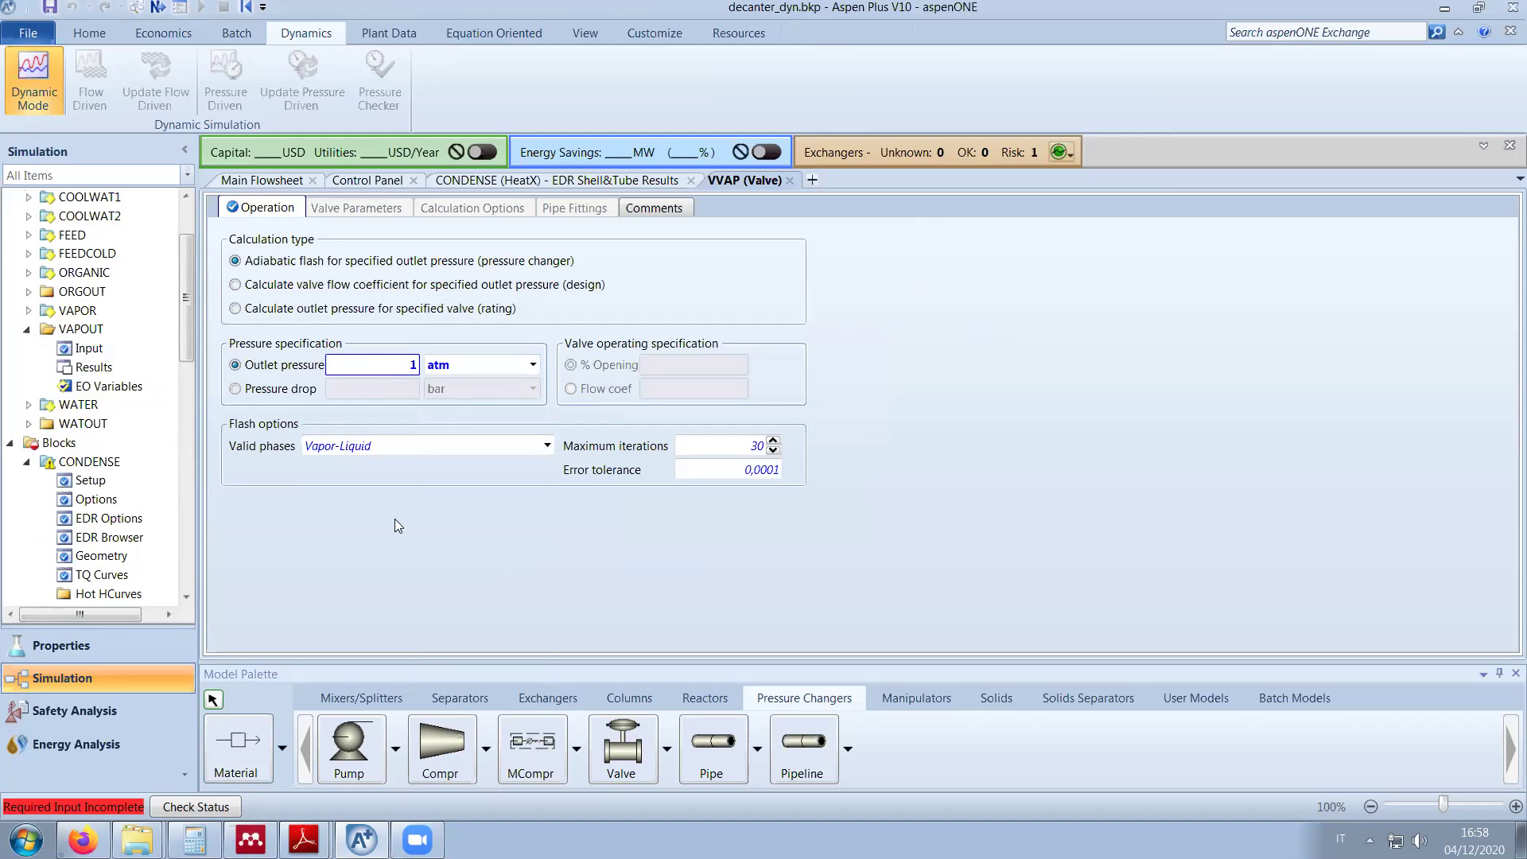
click(350, 449)
click(362, 468)
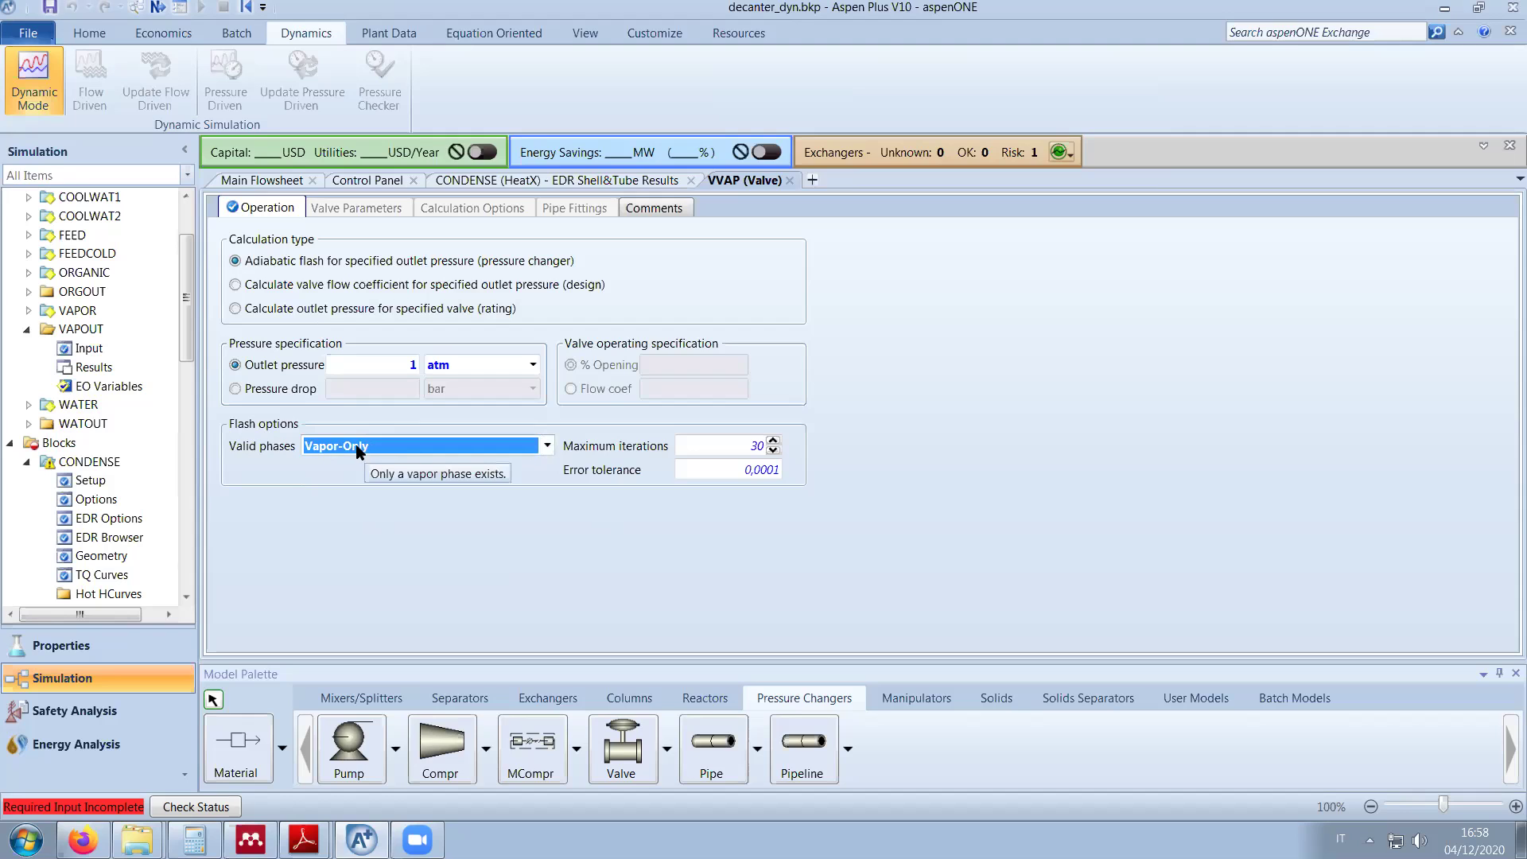
Step: Set the VORG valve's outlet pressure to 0,5 bar and its valid phases to Liquid-Only
drag(189, 348, 201, 501)
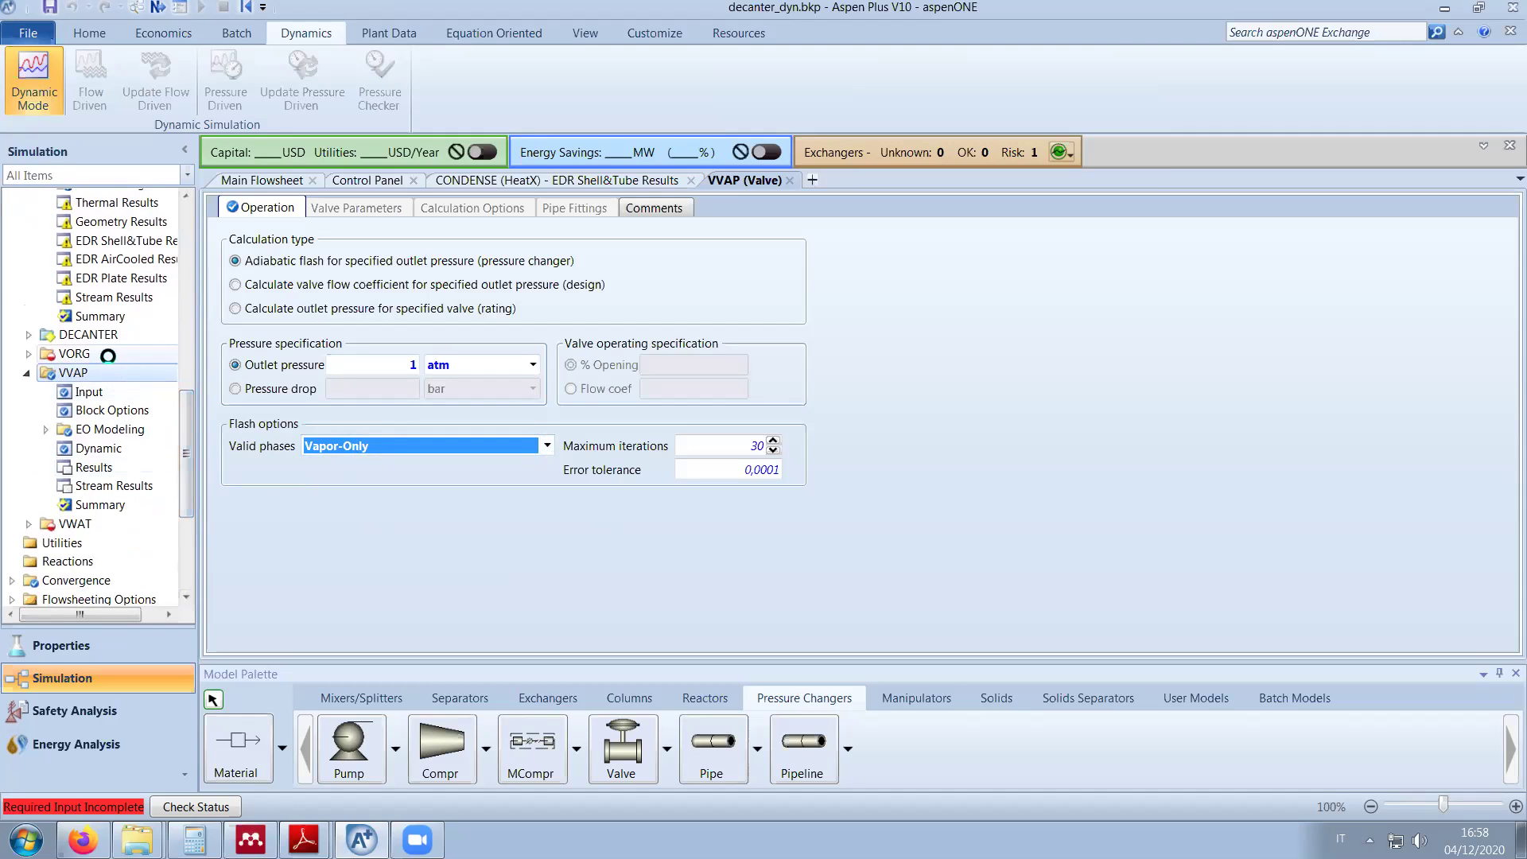
click(108, 355)
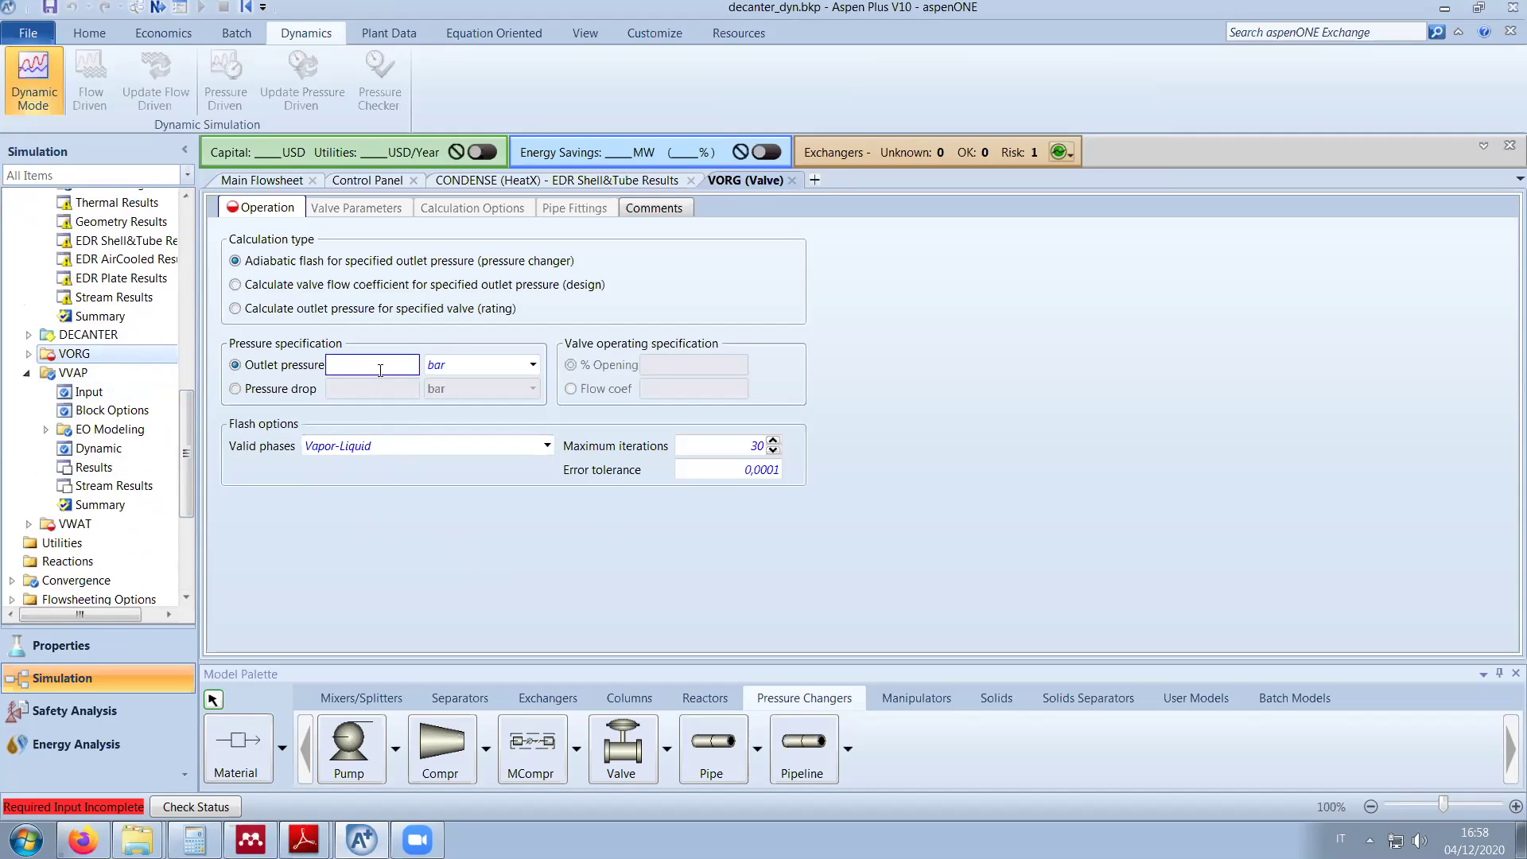
key(Return)
click(398, 444)
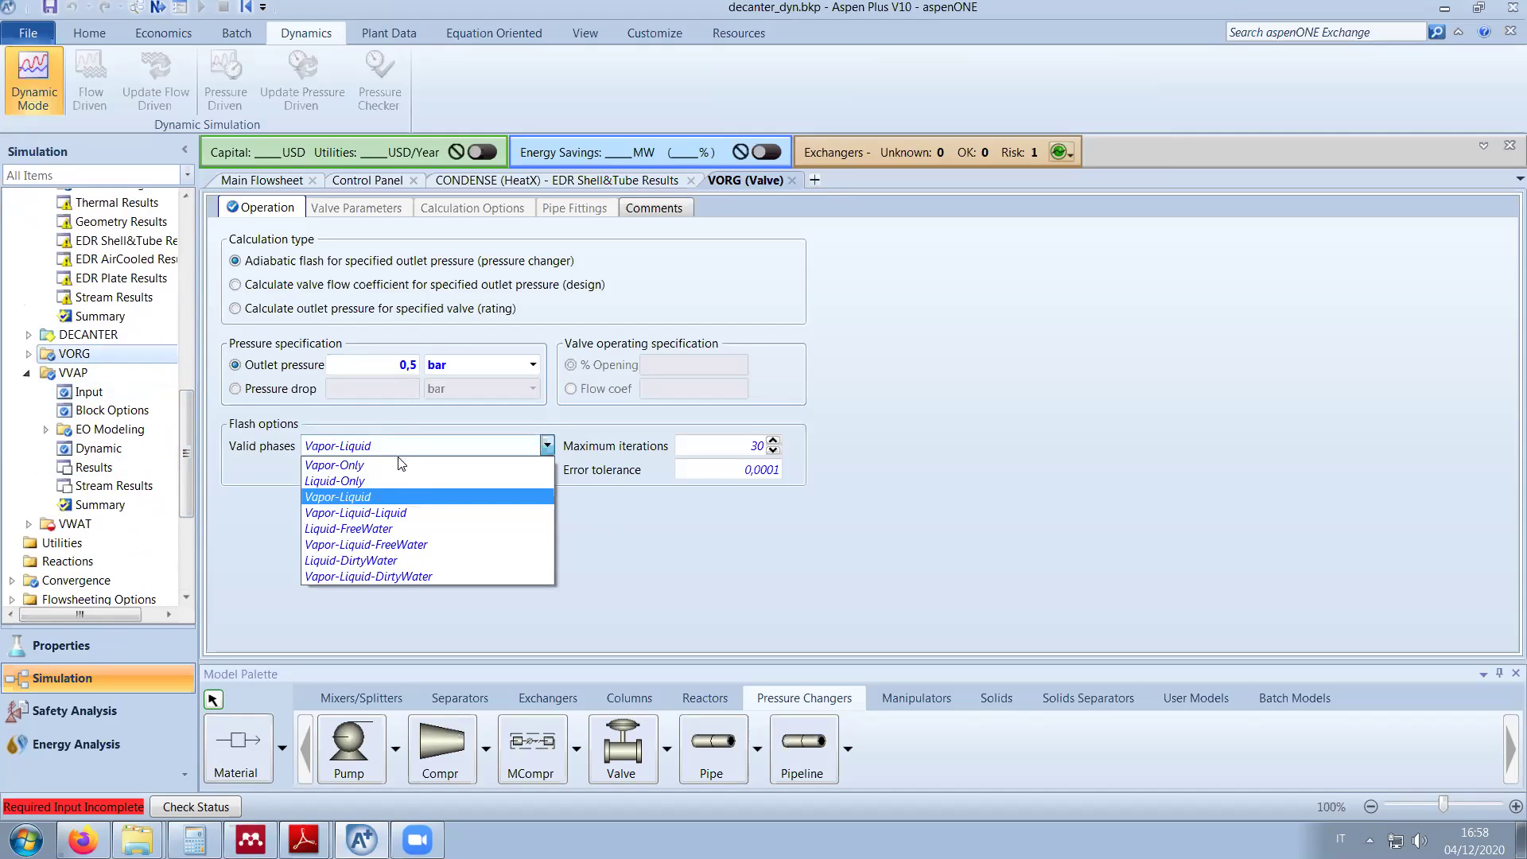
click(392, 480)
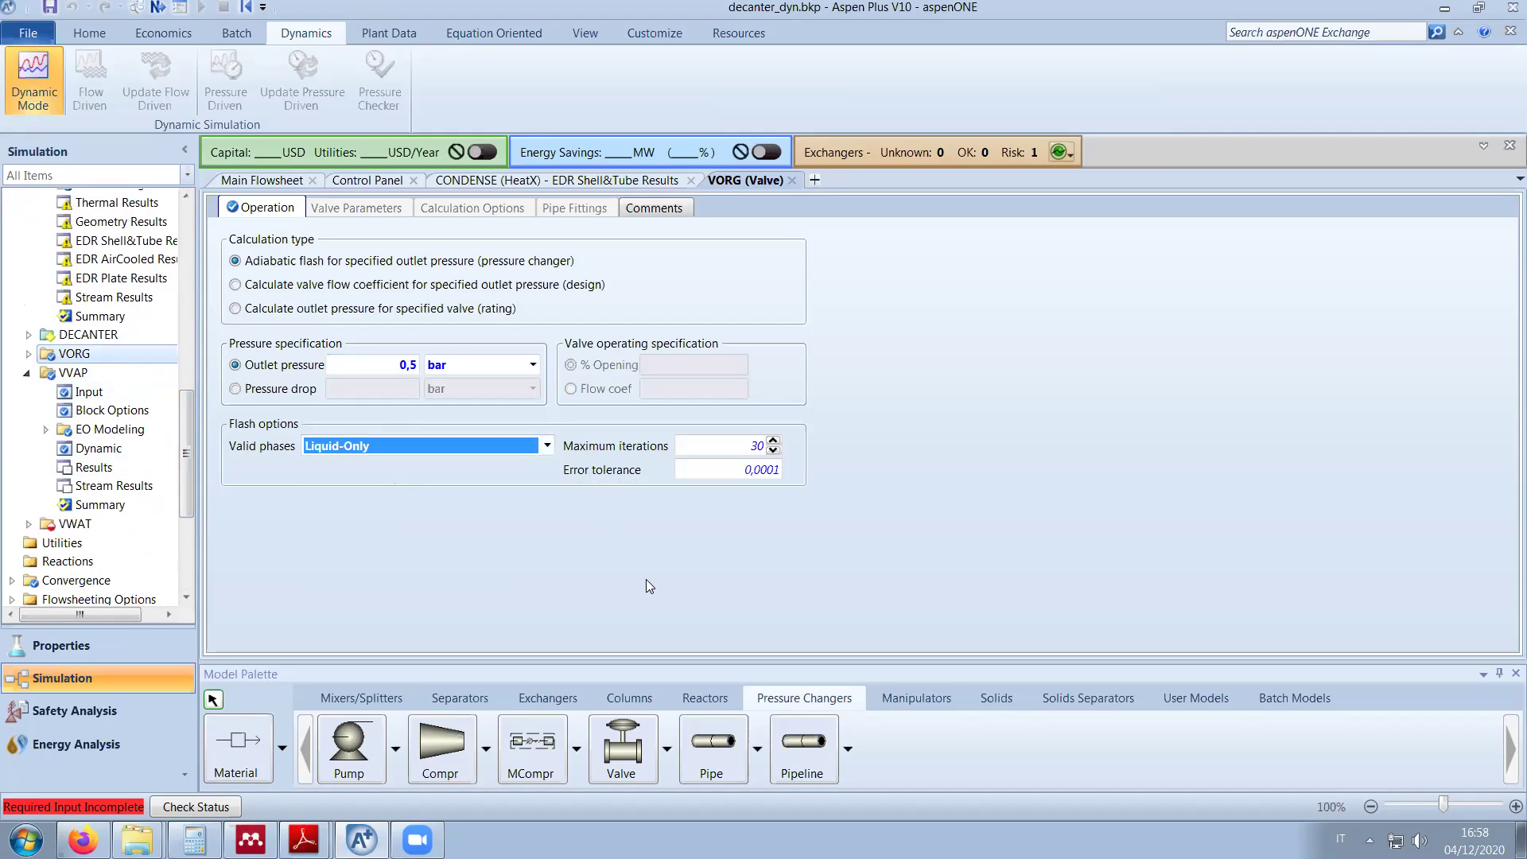
Step: Set the VWAT valve's outlet pressure to 1 bar and its valid phases to Liquid-Only
click(125, 531)
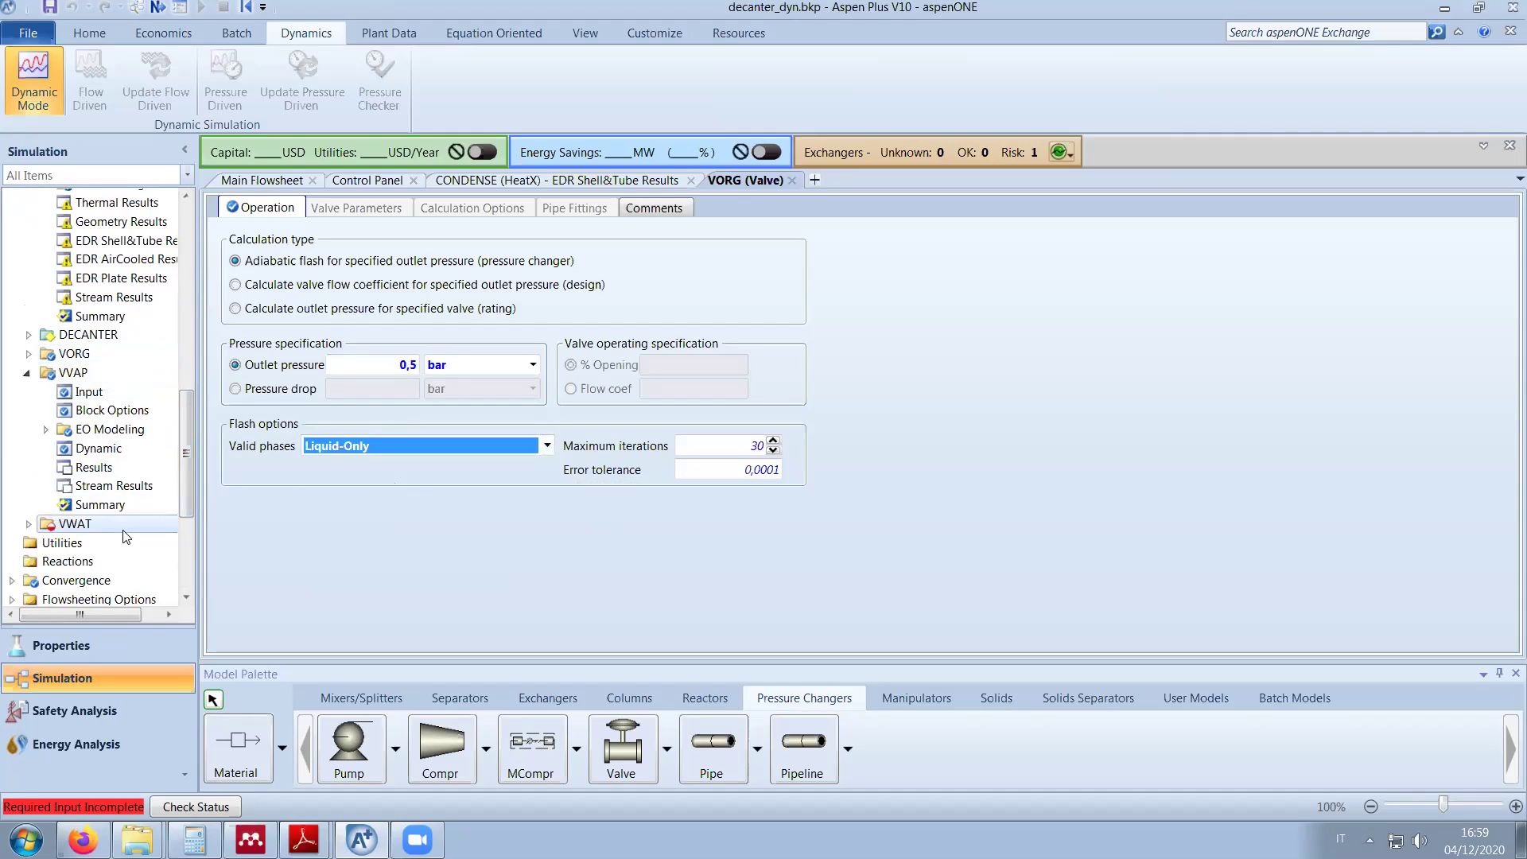
click(381, 367)
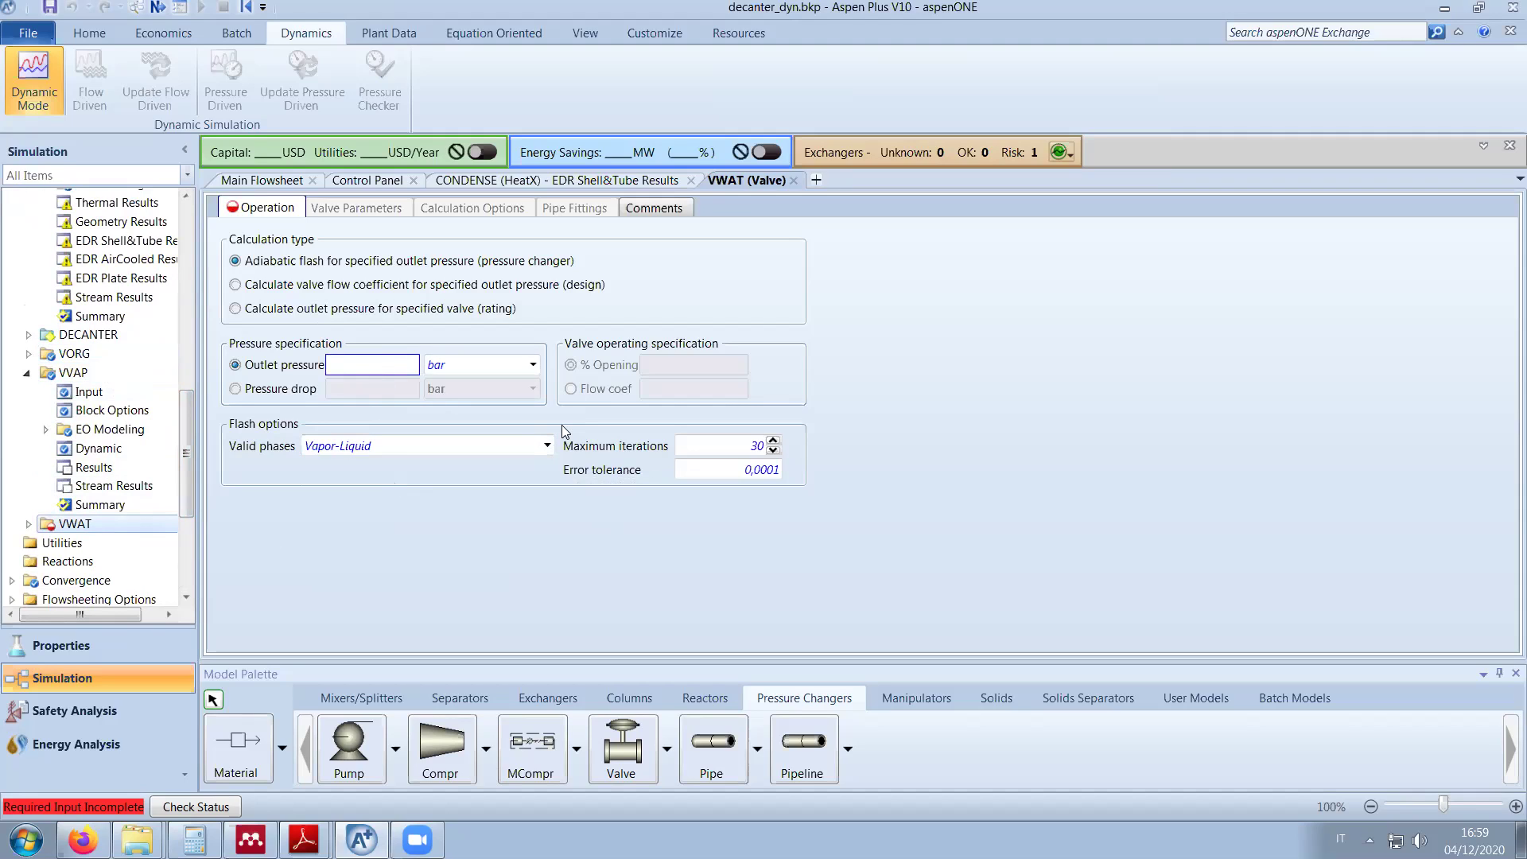
text(1)
click(547, 448)
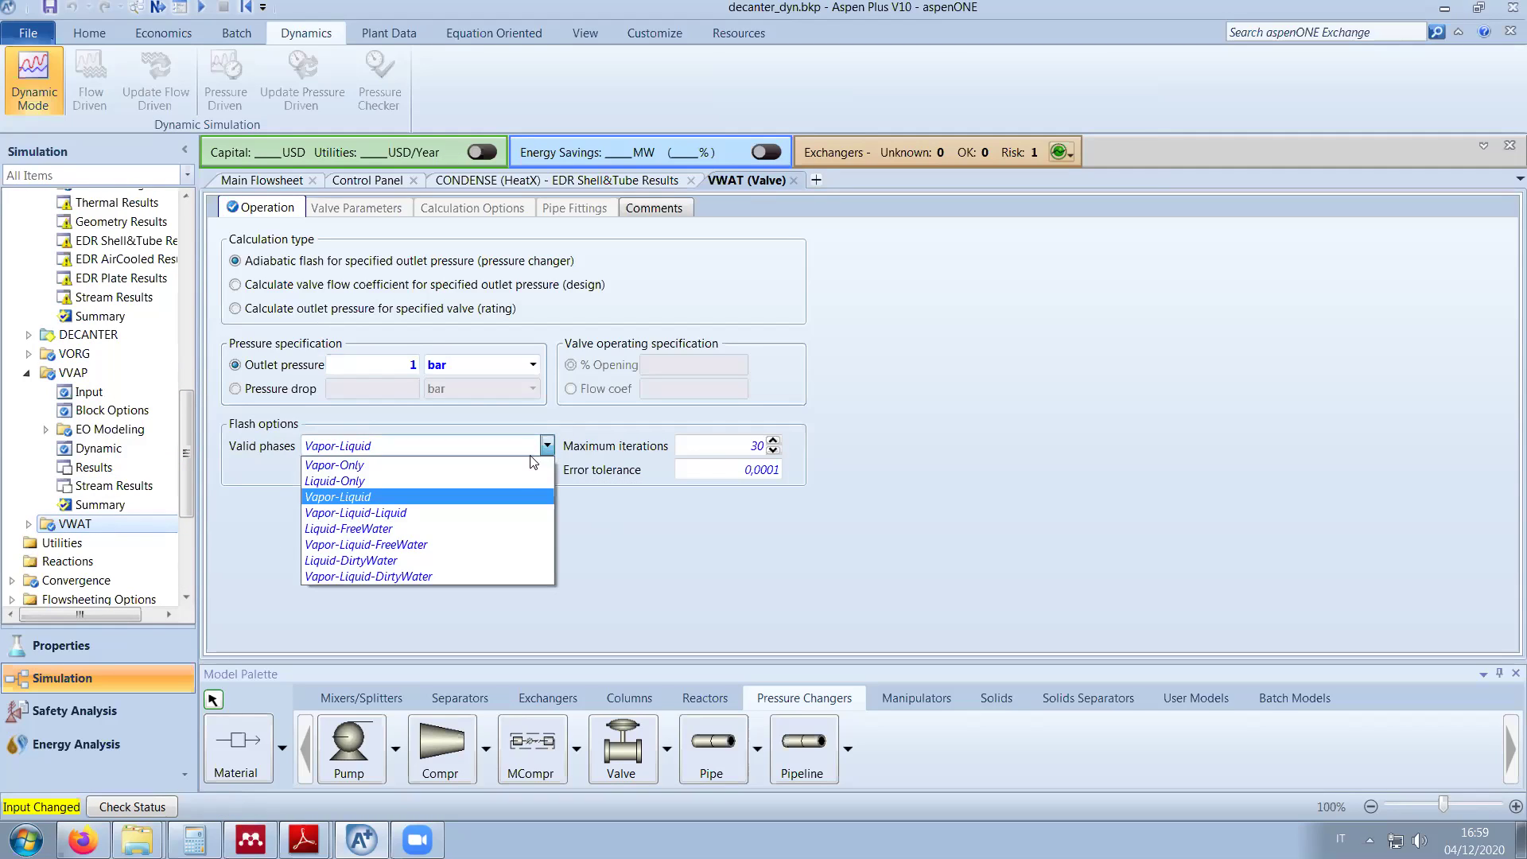
click(504, 482)
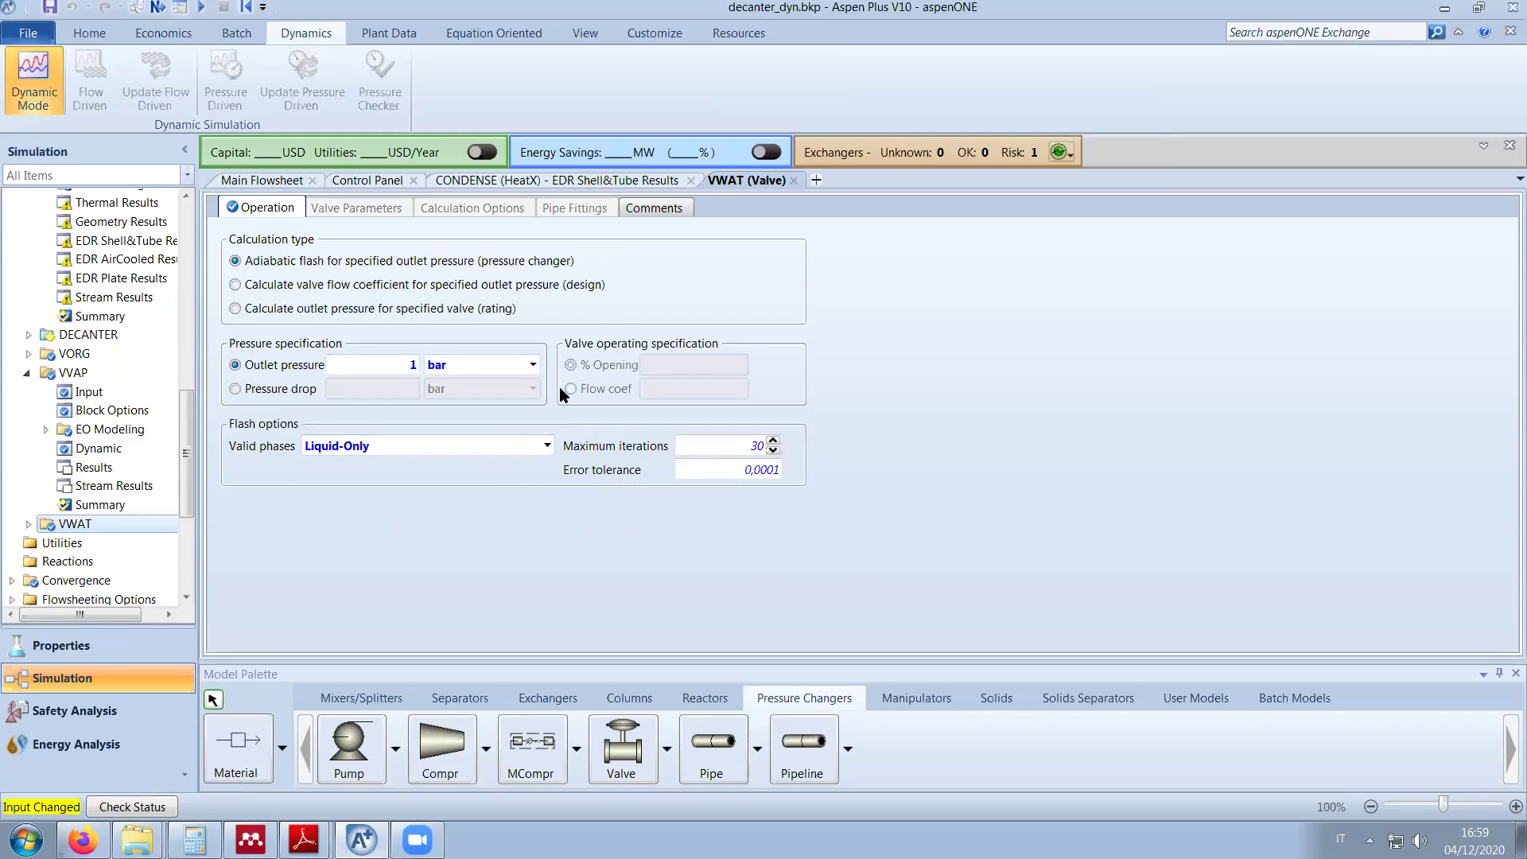
Step: Run the steady-state simulation with the new valves and save the file
click(354, 179)
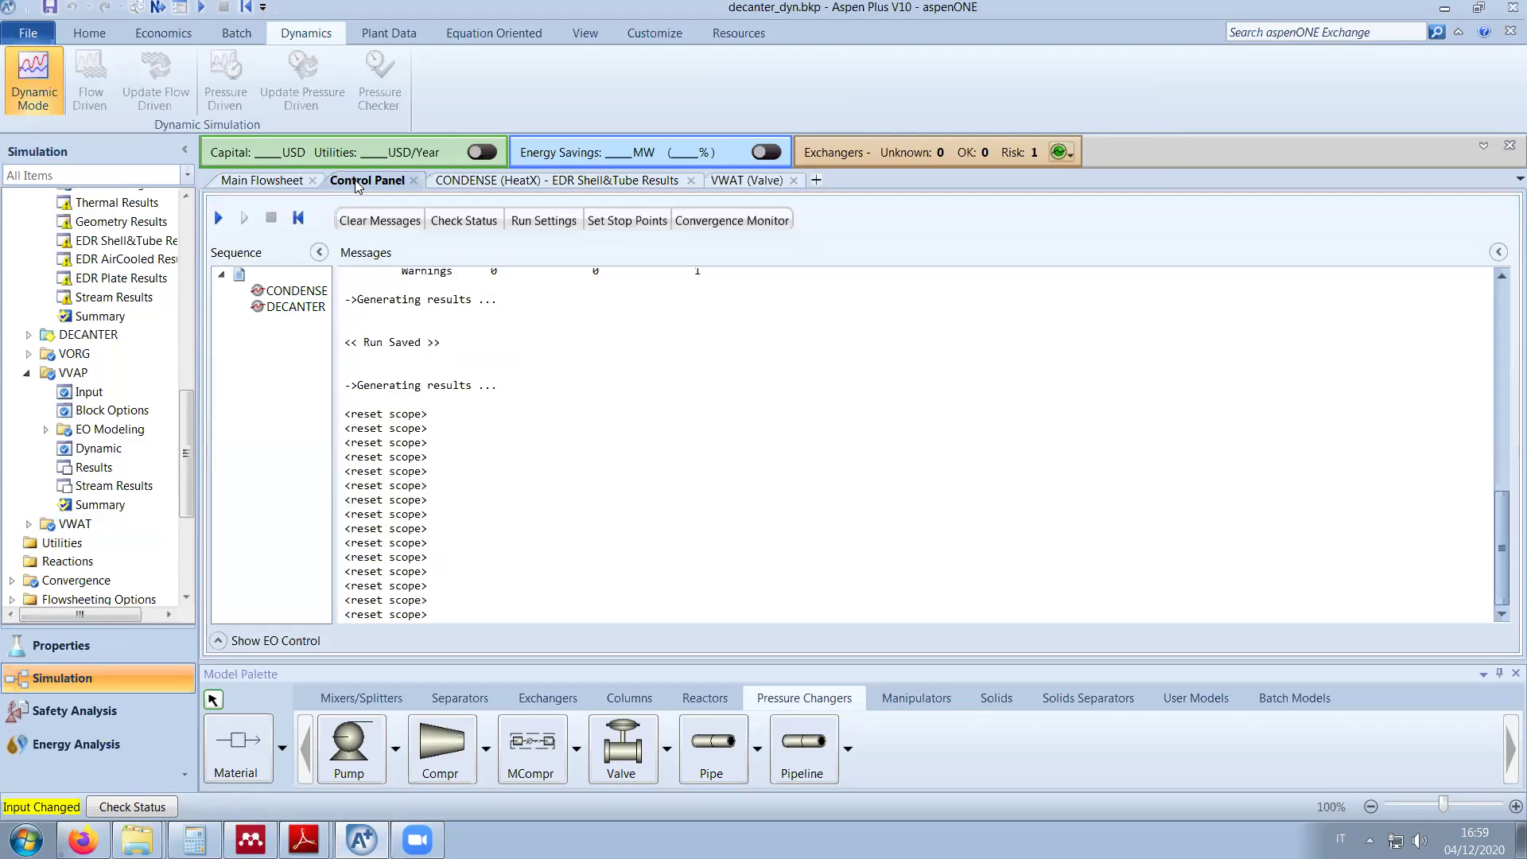
click(218, 217)
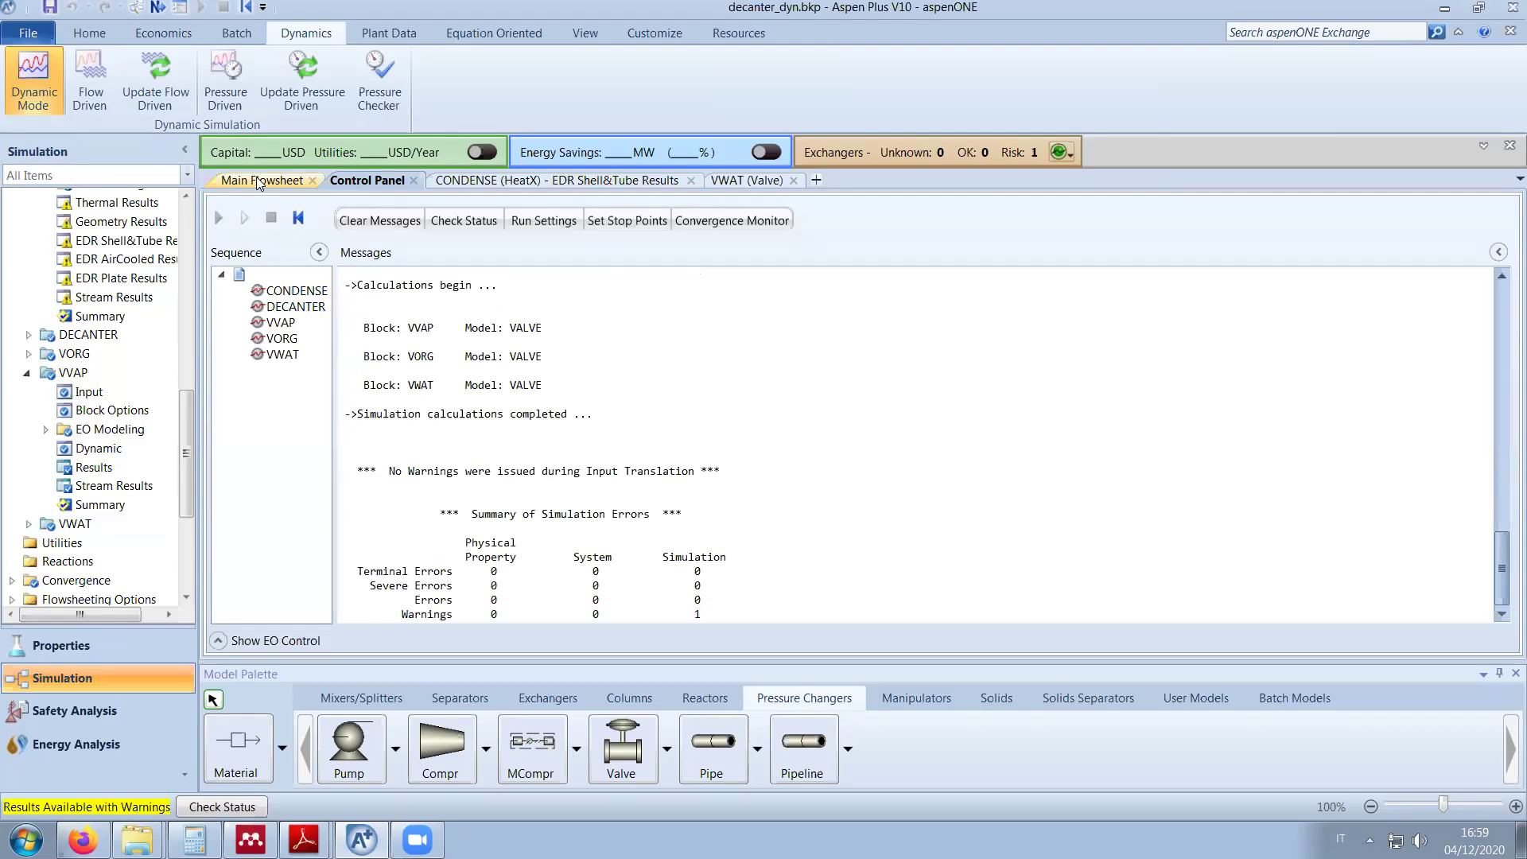
click(49, 7)
click(817, 469)
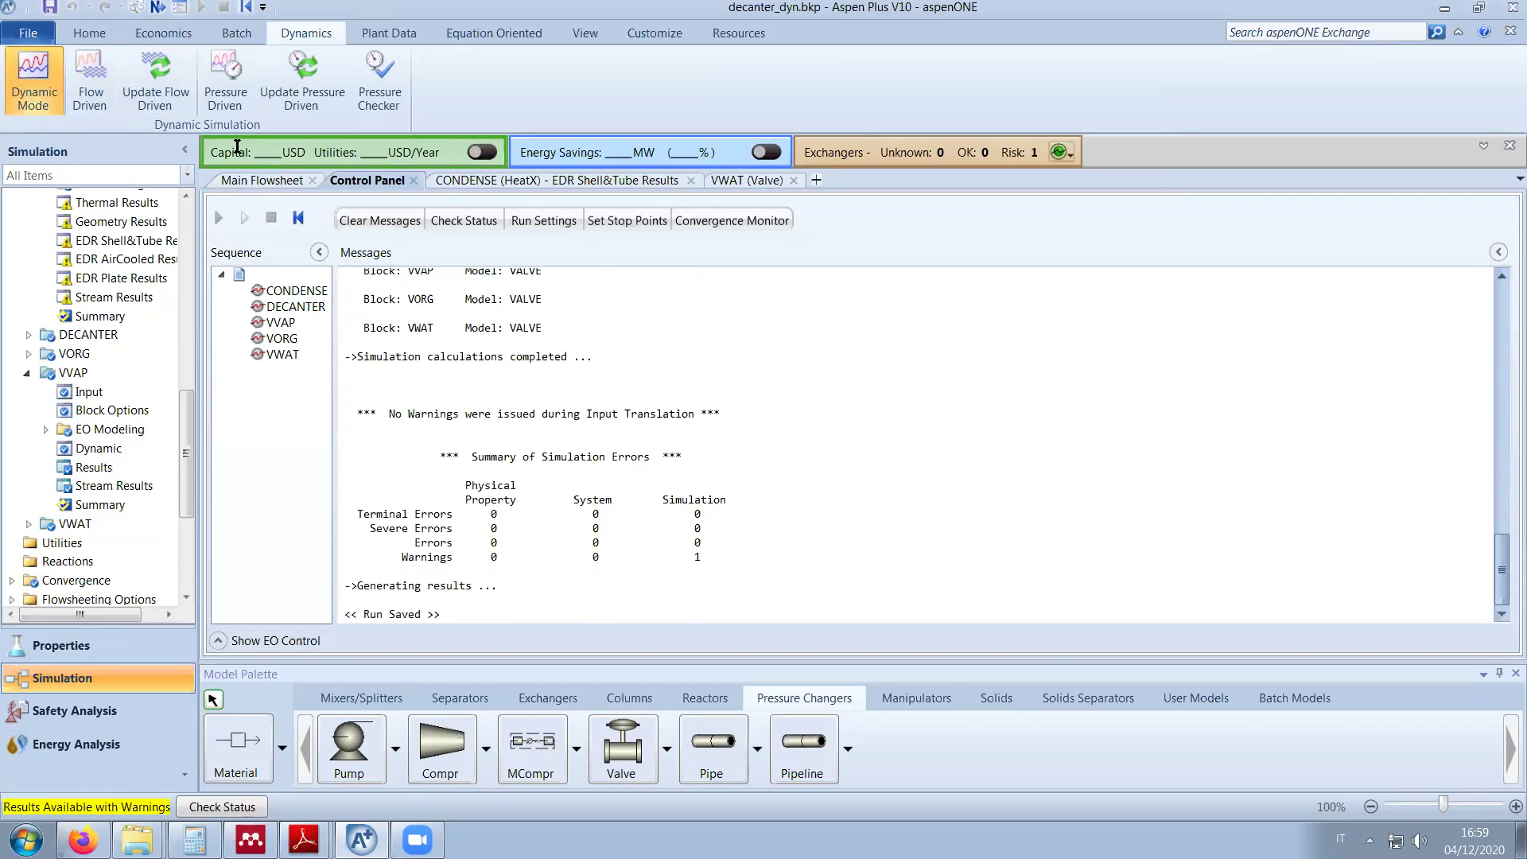
Step: Export the flowsheet as a pressure-driven dynamic simulation named decanter_dynPD and maximize the Aspen Plus Dynamics window
click(238, 180)
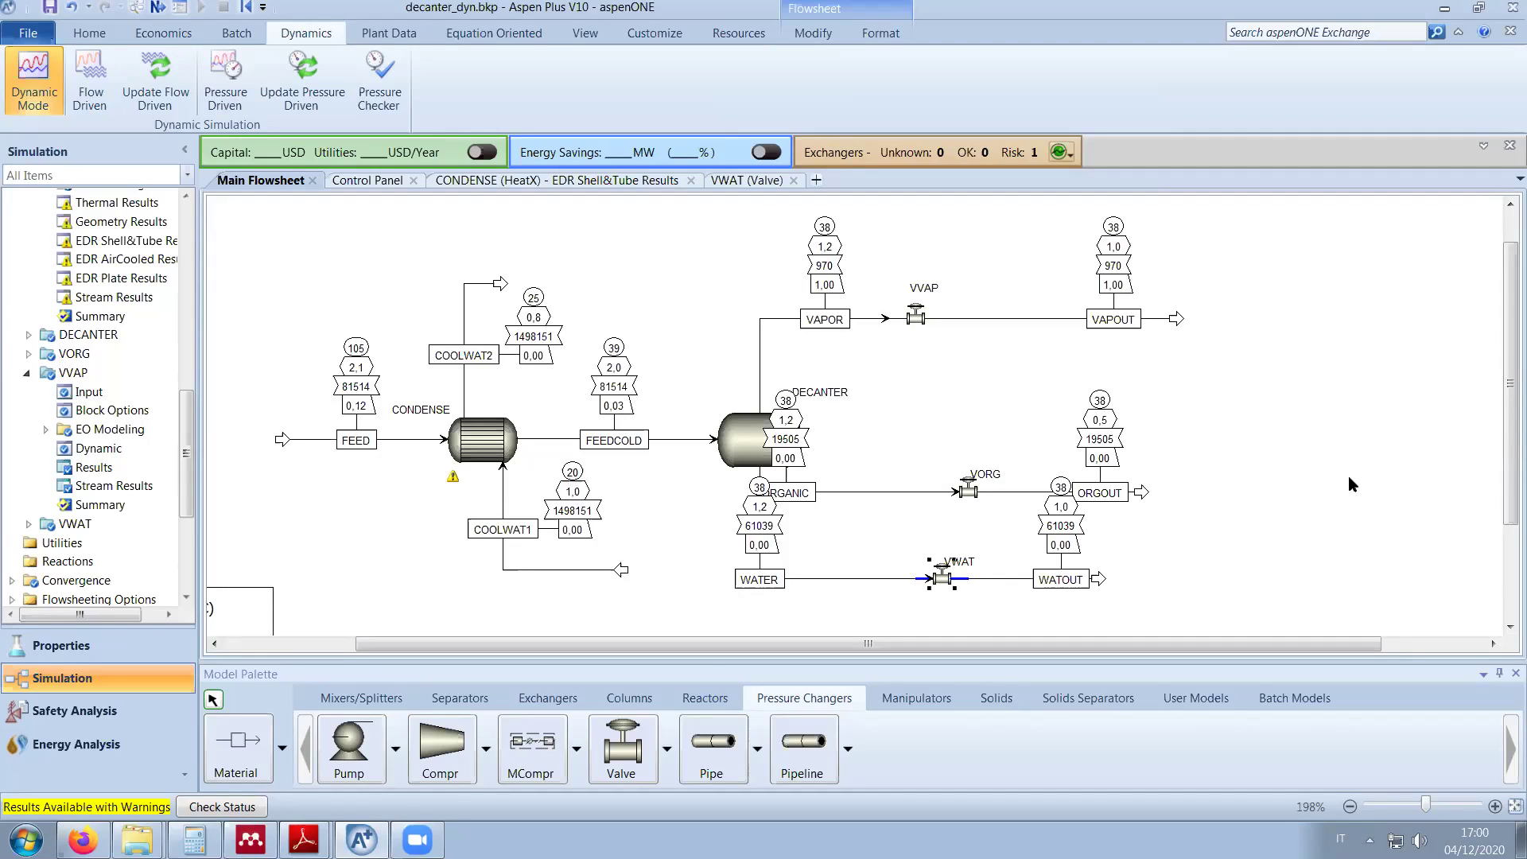
click(225, 106)
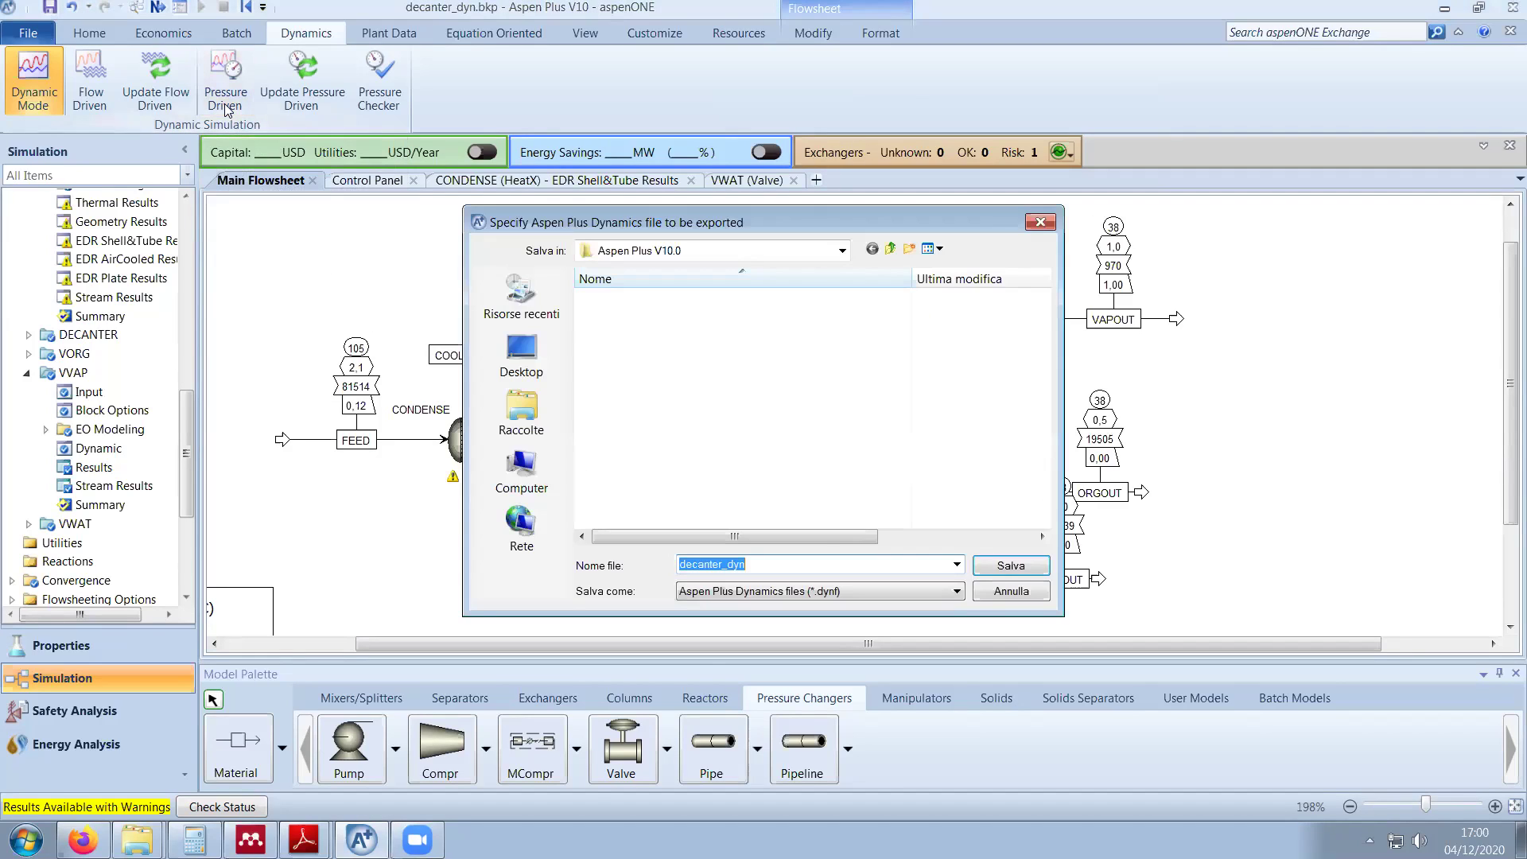
click(640, 337)
click(757, 563)
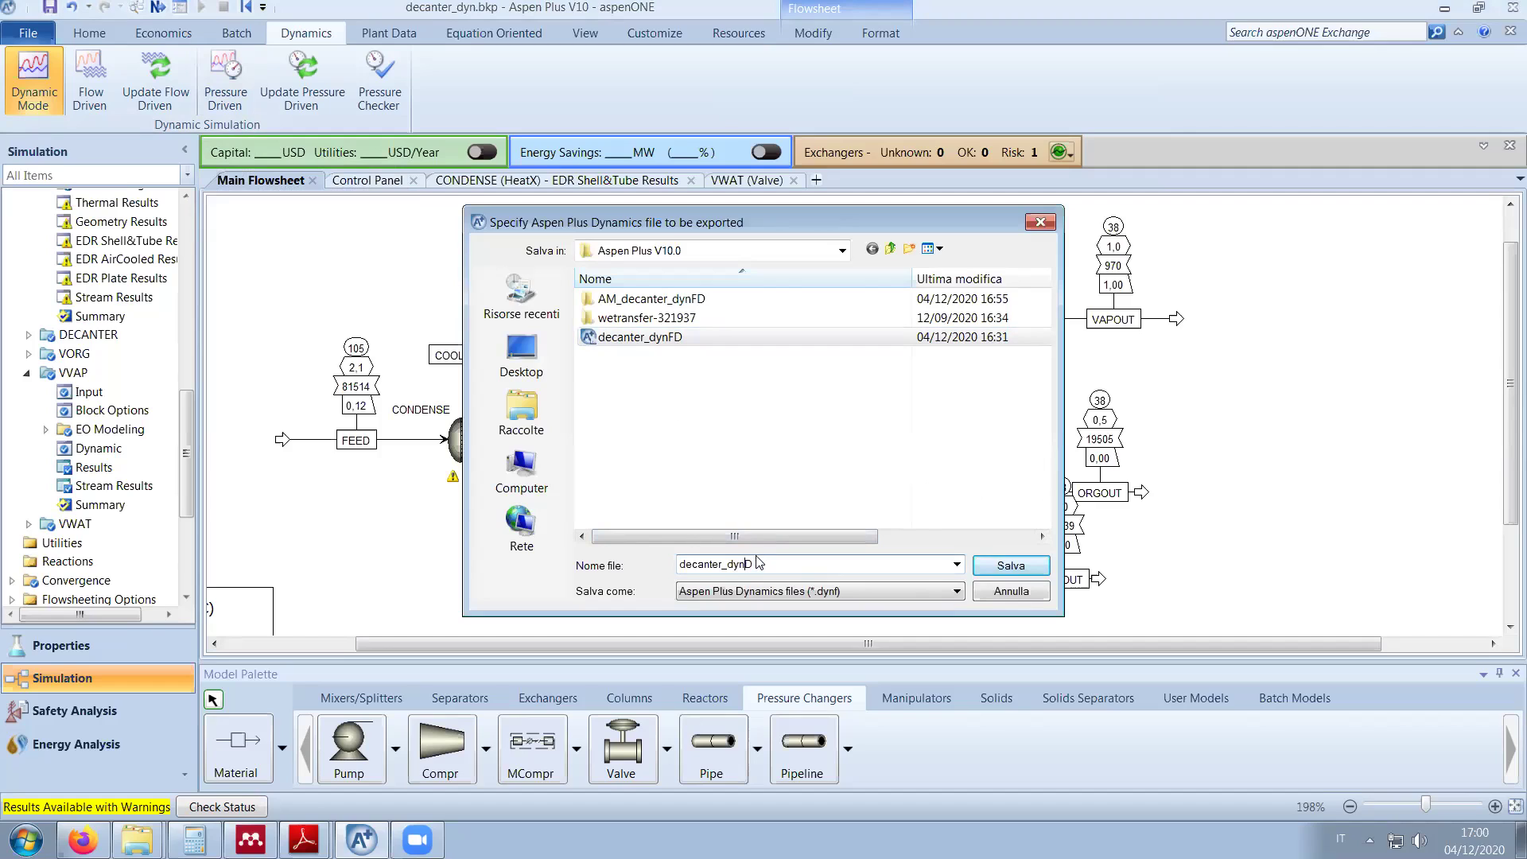
text(P)
click(1039, 565)
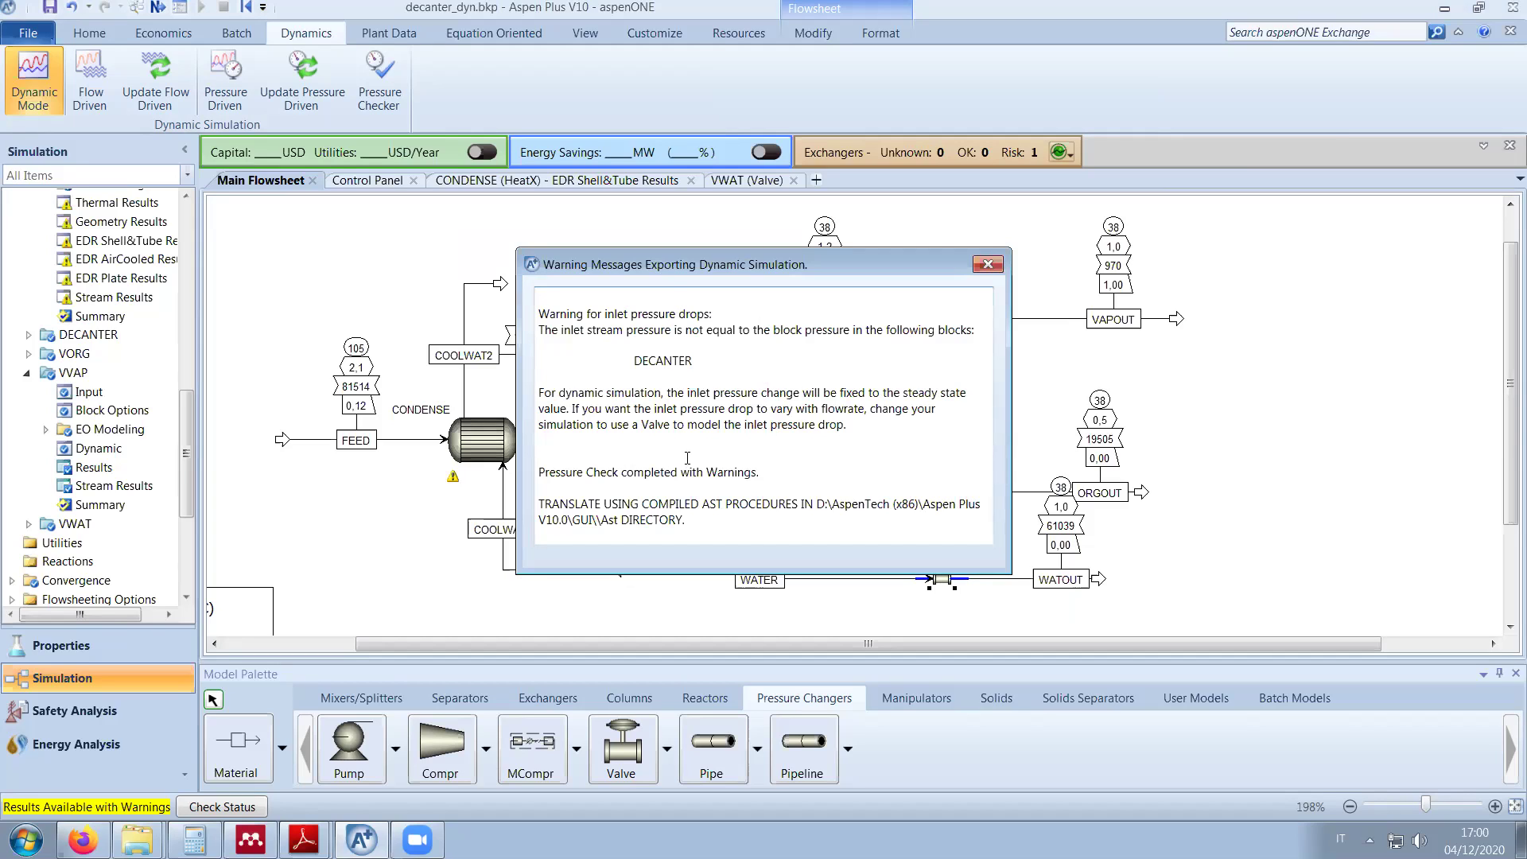
click(988, 264)
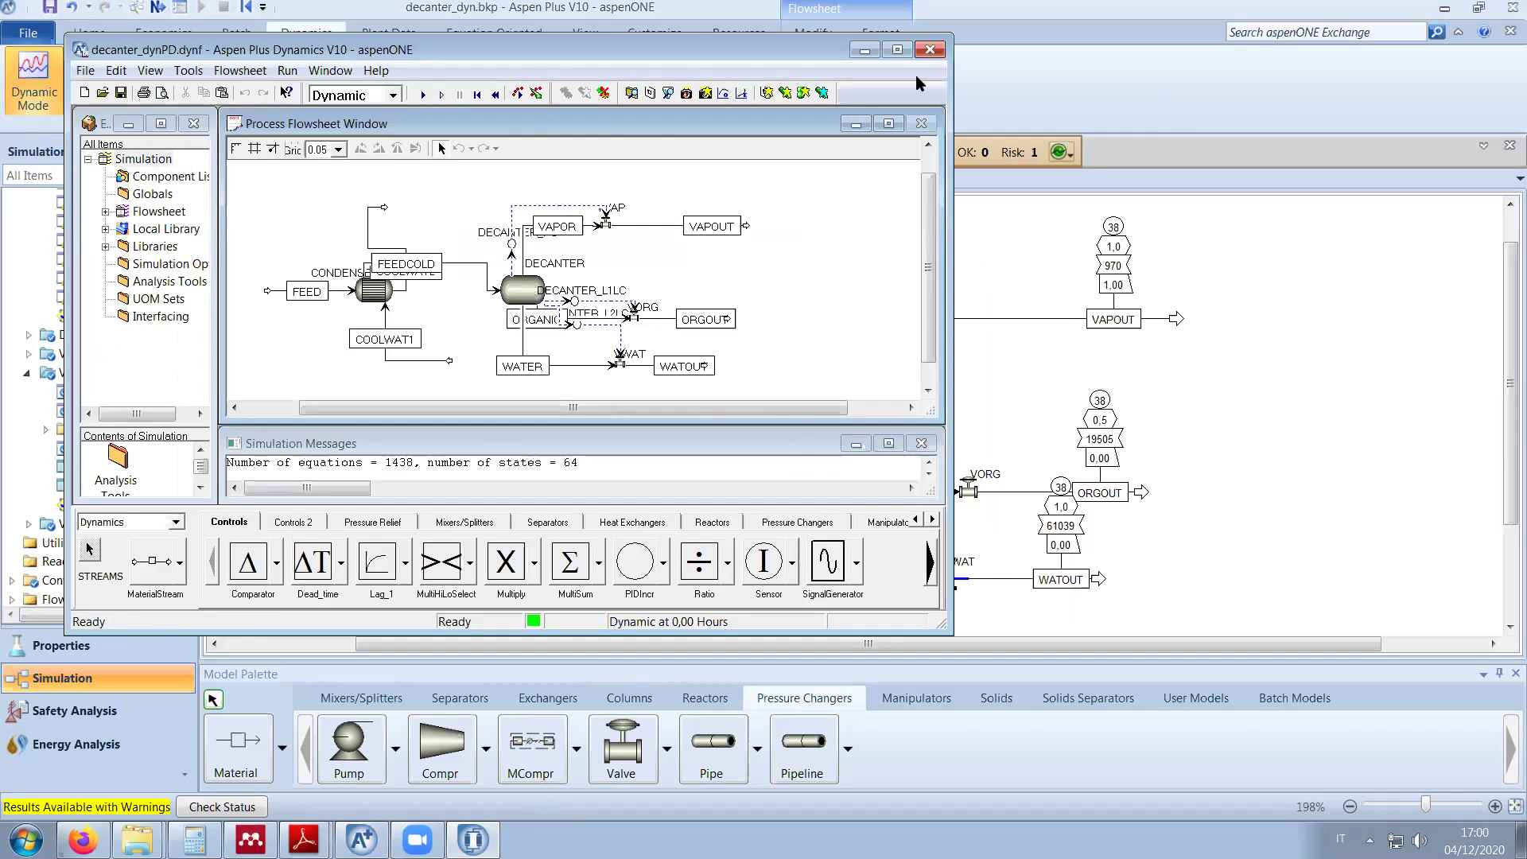
click(897, 49)
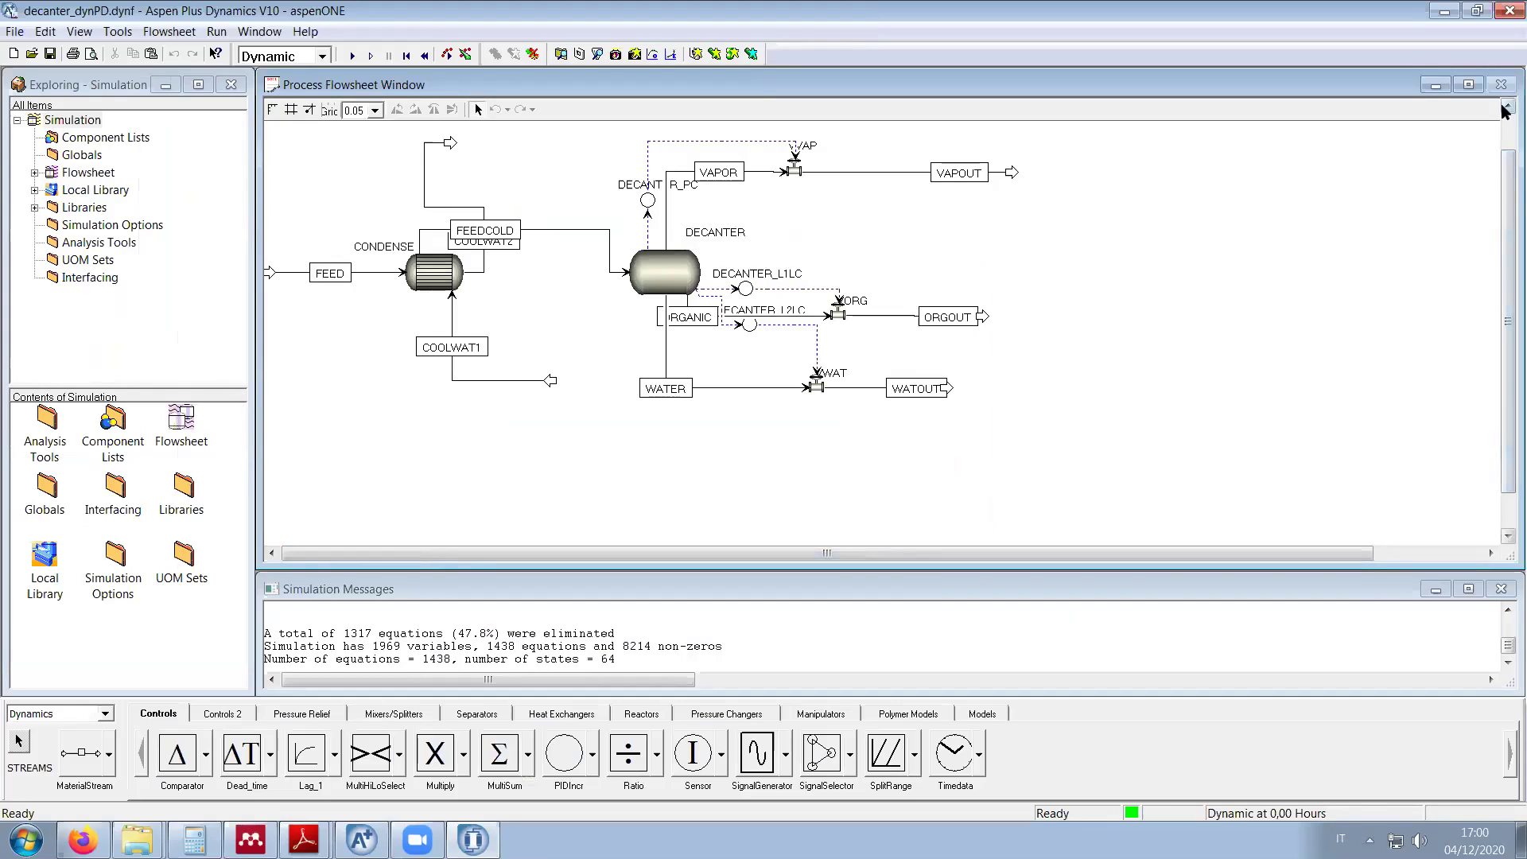
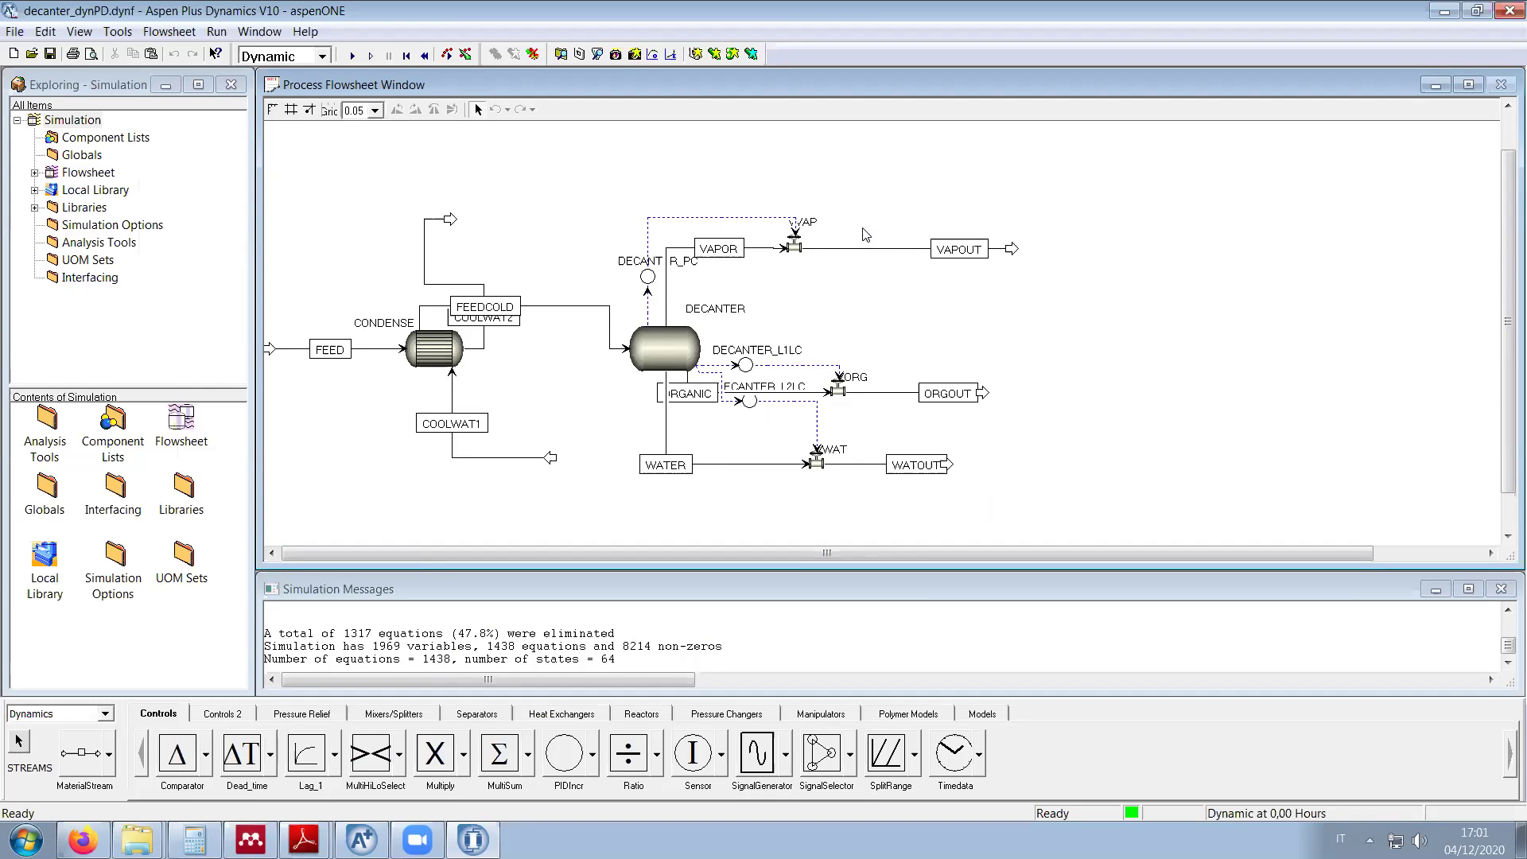
Step: Delete the DECANTER_PC pressure controller together with its input signal and its output signal to the VVAP valve
key(Delete)
click(636, 445)
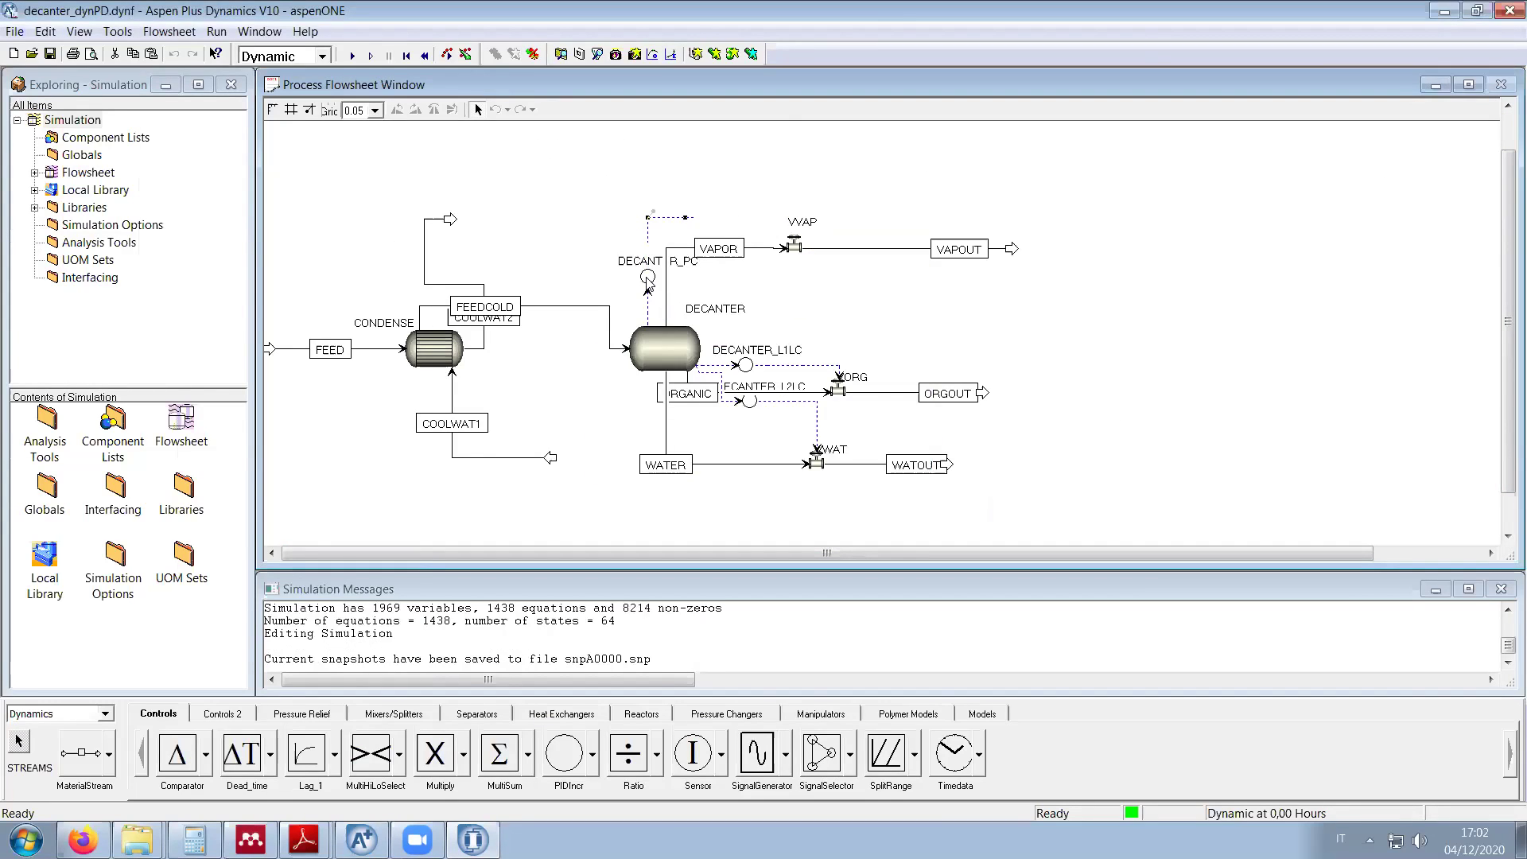
click(648, 283)
key(Delete)
click(684, 449)
click(649, 315)
key(Delete)
click(680, 450)
Step: Delete the DECANTER_L1LC level controller together with its input signal and its output signal to the VORG valve
click(748, 366)
key(Delete)
click(690, 451)
click(737, 366)
key(Delete)
click(672, 452)
click(827, 371)
key(Delete)
click(626, 443)
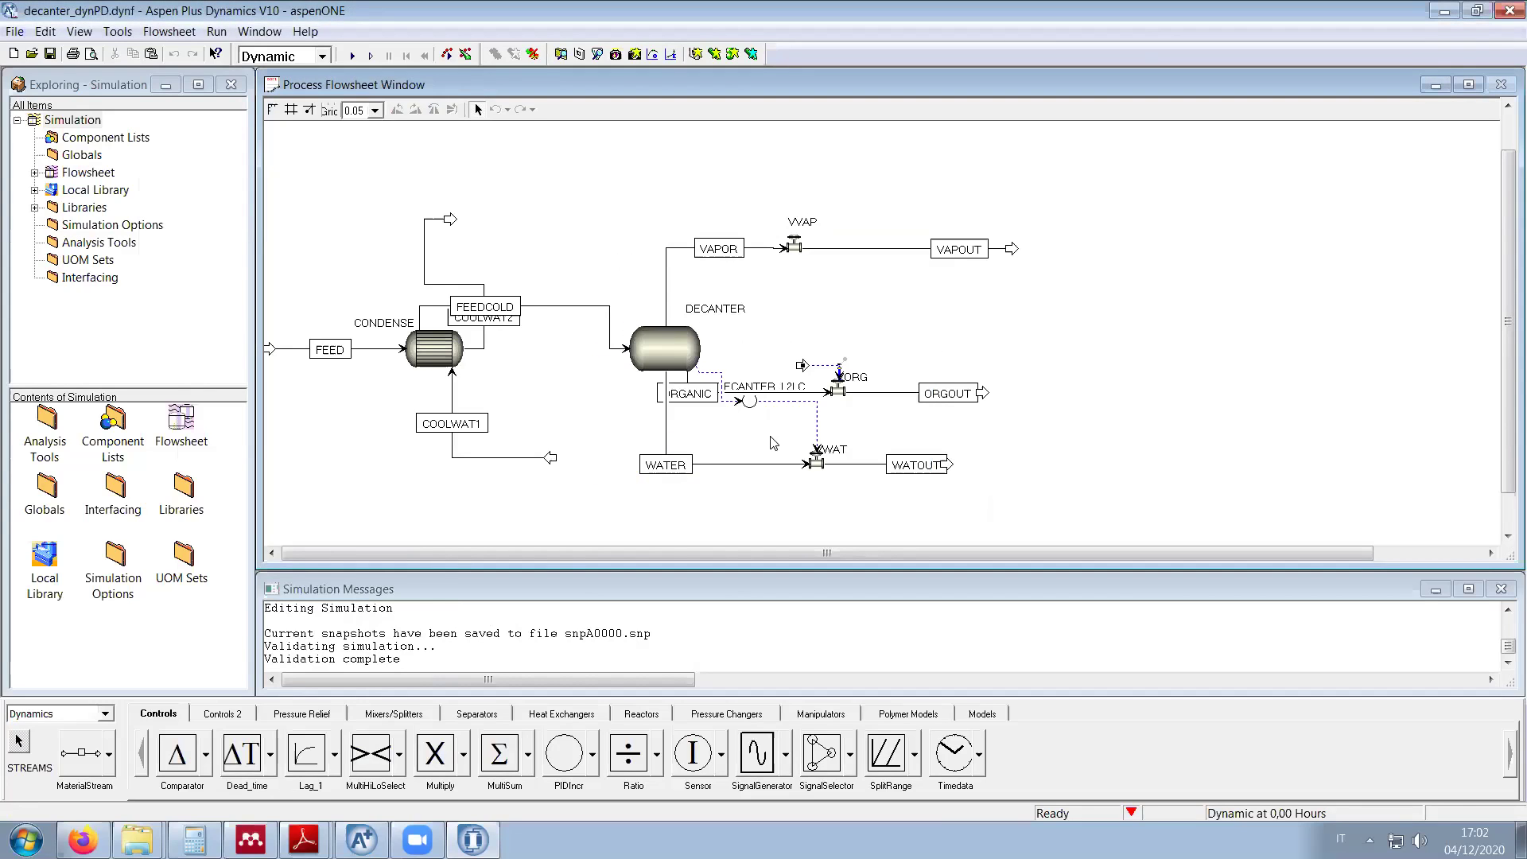
Step: Delete the DECANTER_L2LC level controller and its output signal to the VWAT valve
click(785, 405)
key(Delete)
click(648, 443)
click(749, 401)
key(Delete)
click(666, 451)
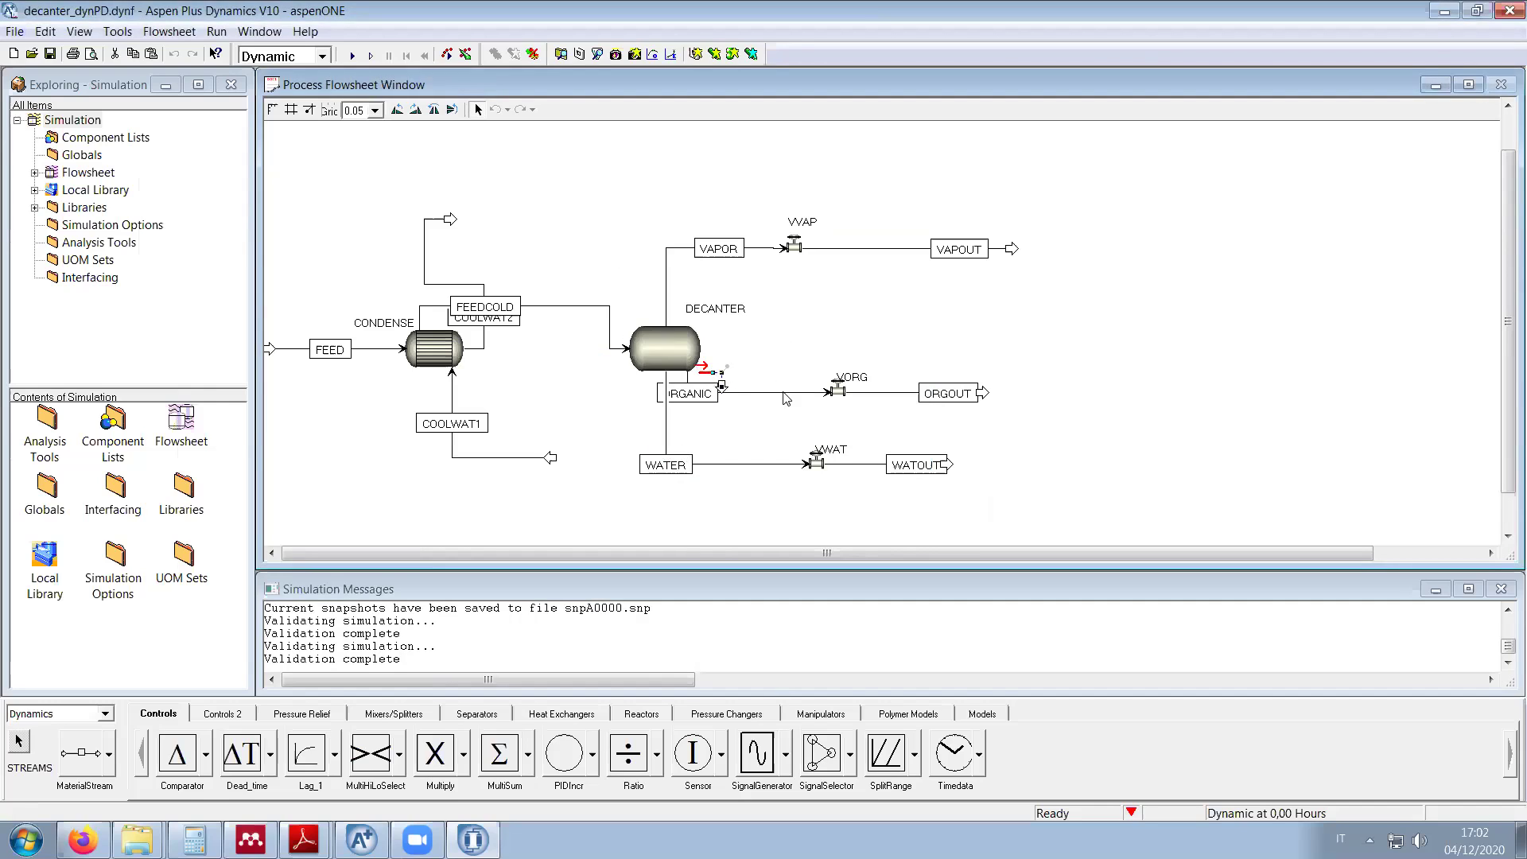
Step: Delete the leftover level control signal at the DECANTER and tidy the layout of the flowsheet's blocks and stream labels
click(684, 447)
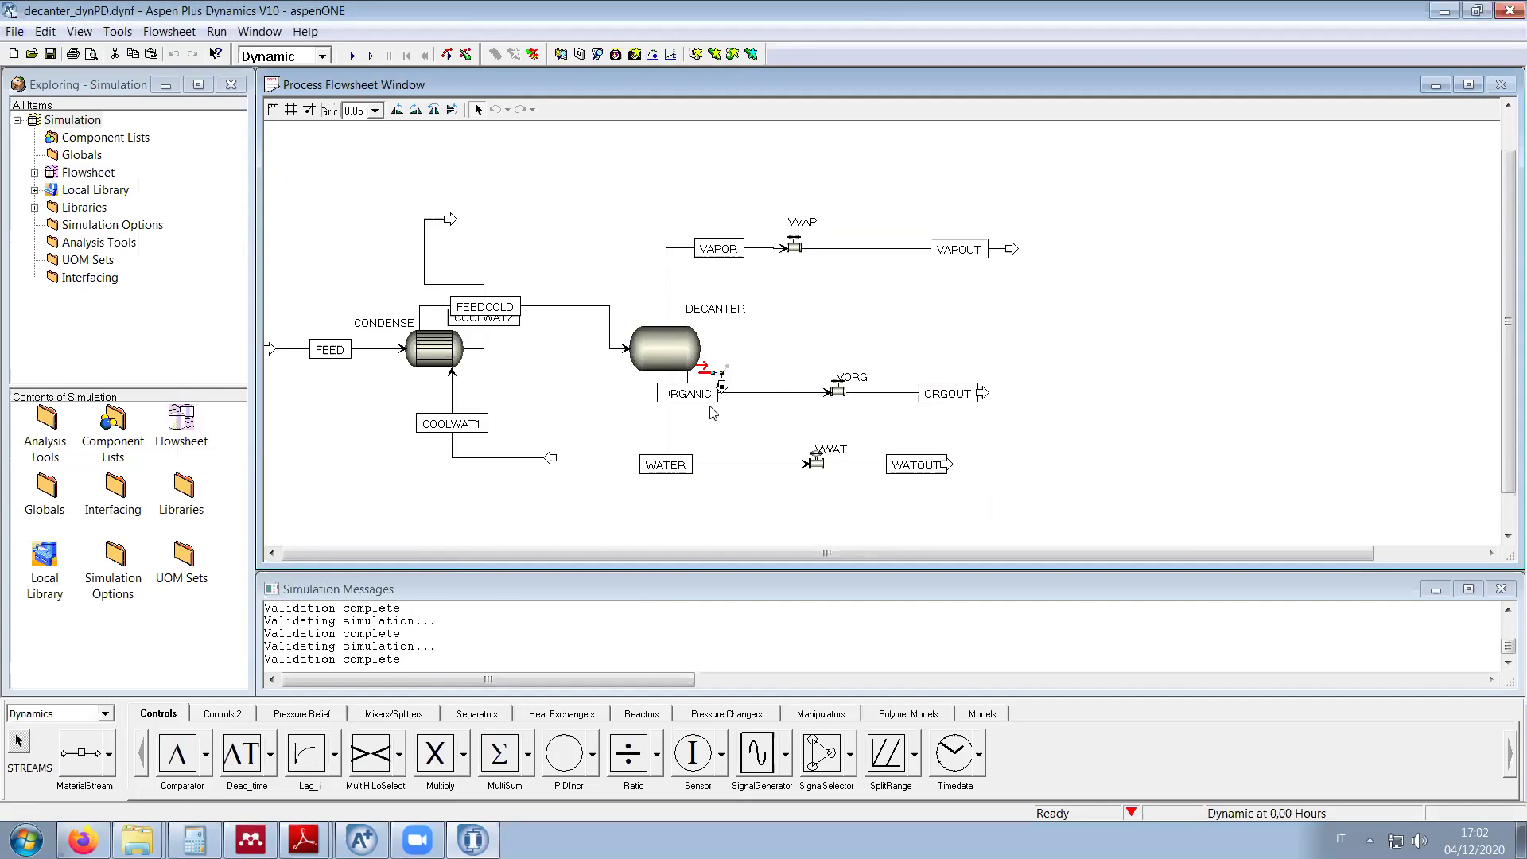
drag(771, 391, 792, 391)
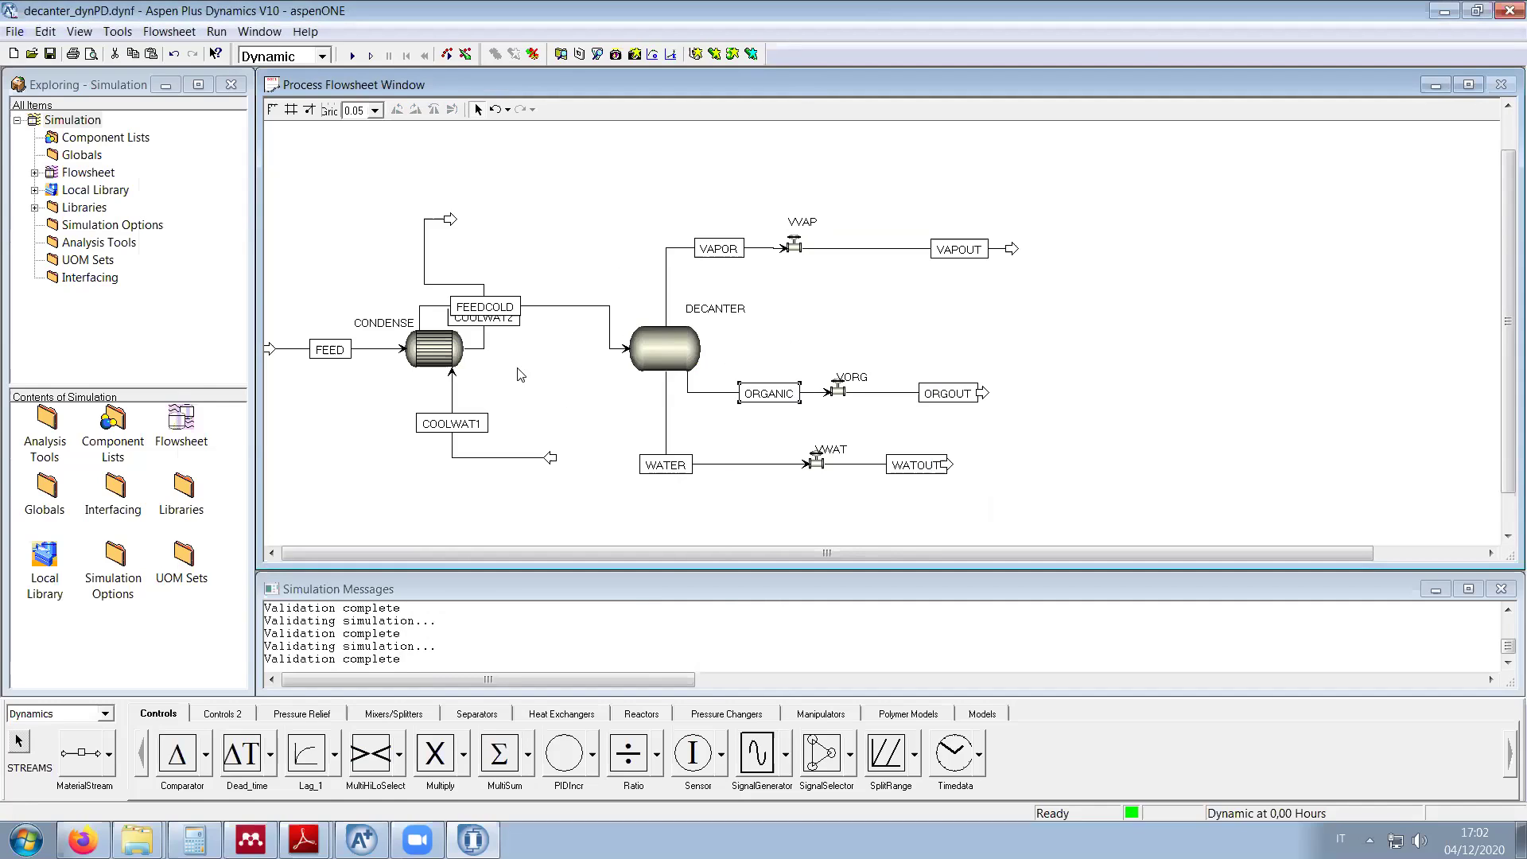
click(467, 355)
drag(471, 355, 435, 273)
click(568, 393)
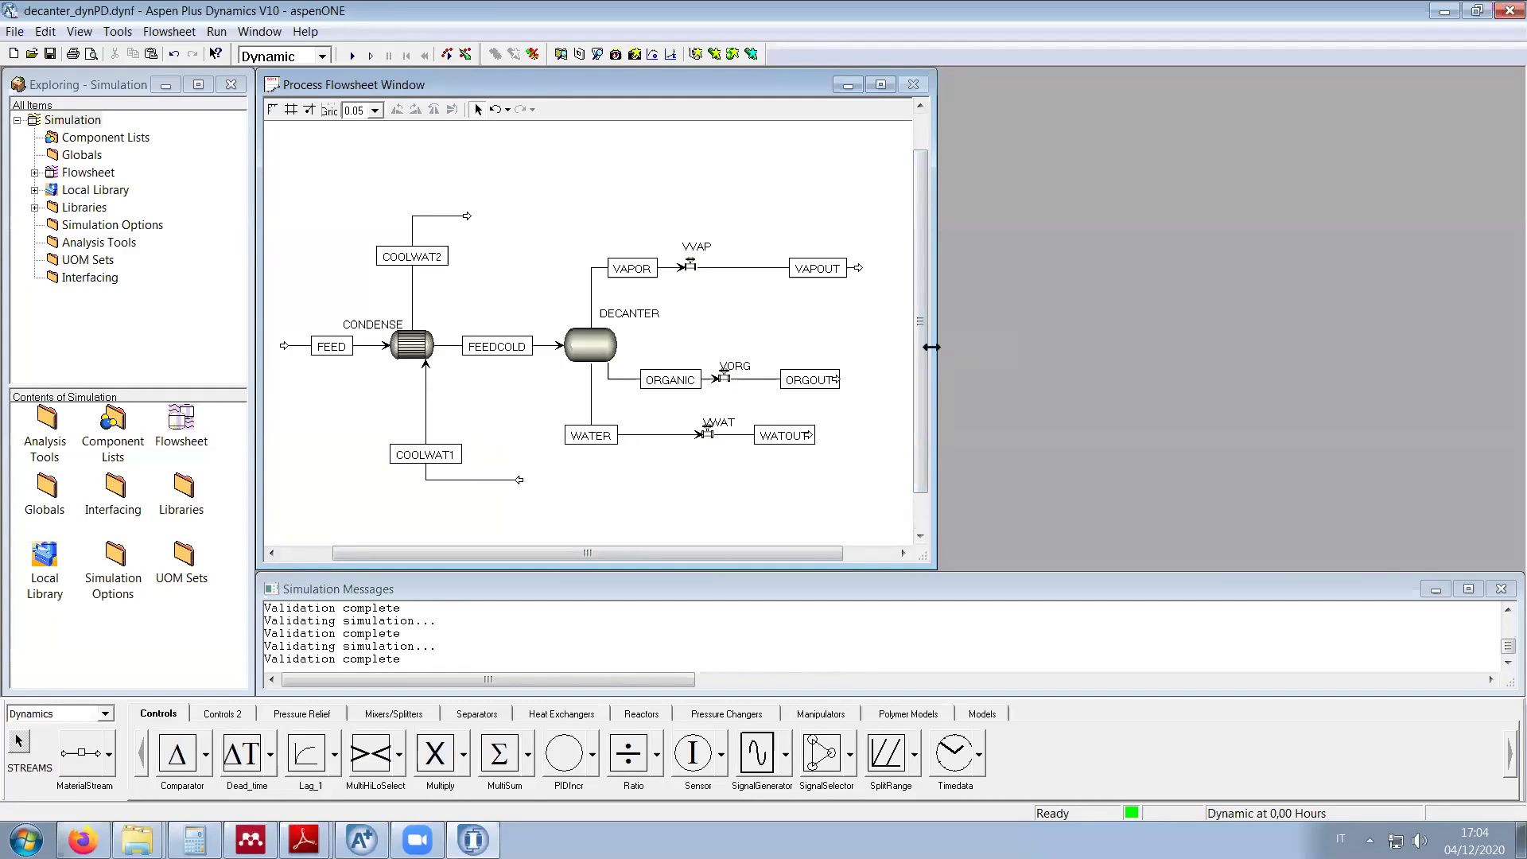
Step: Narrow the flowsheet window, create a new plot form named Temps and place it beside the flowsheet
drag(931, 347, 887, 358)
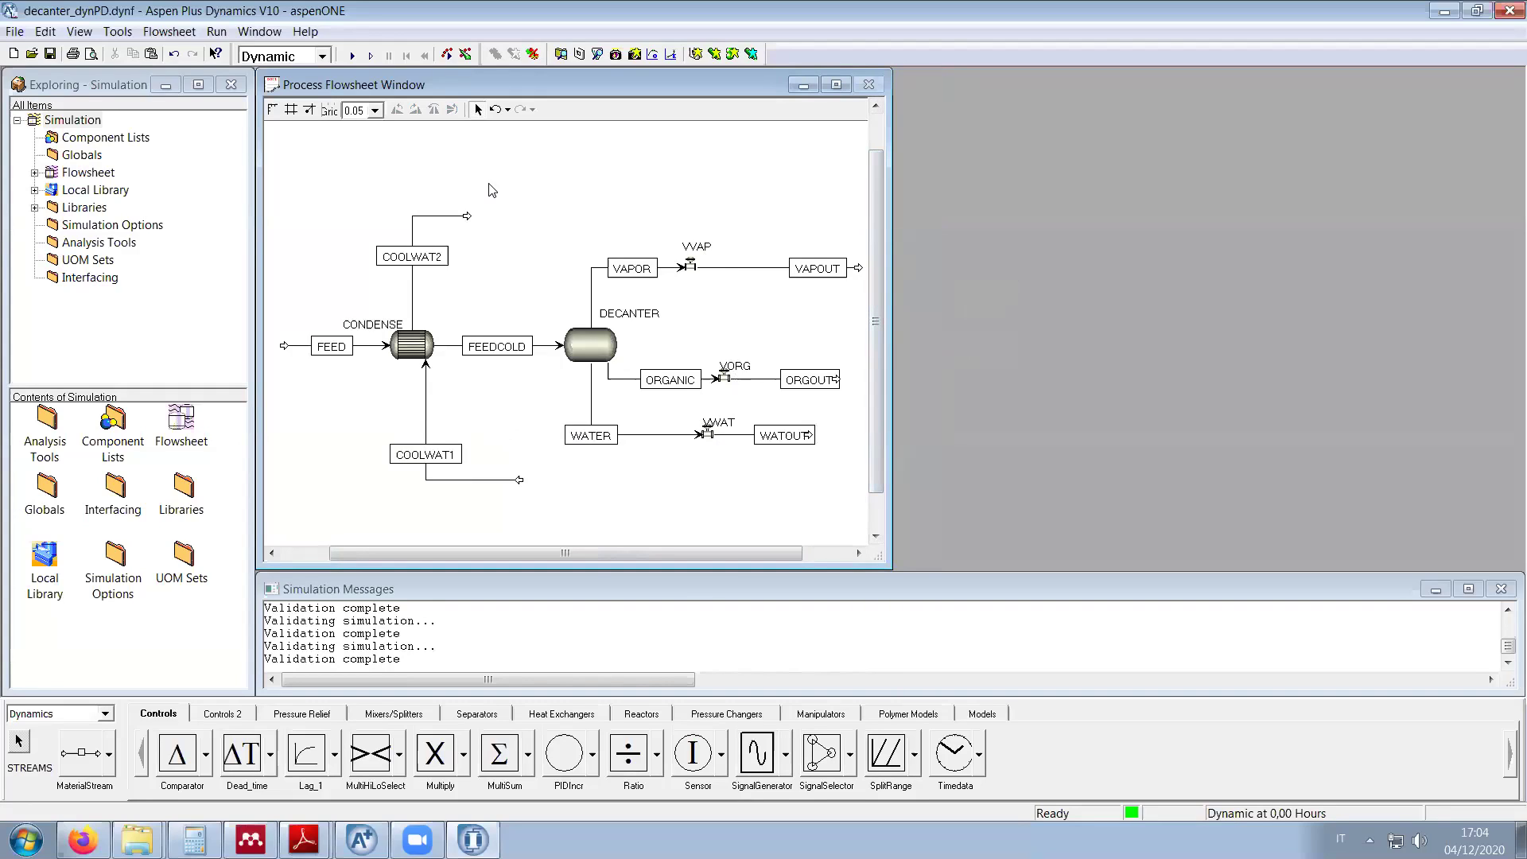
click(118, 31)
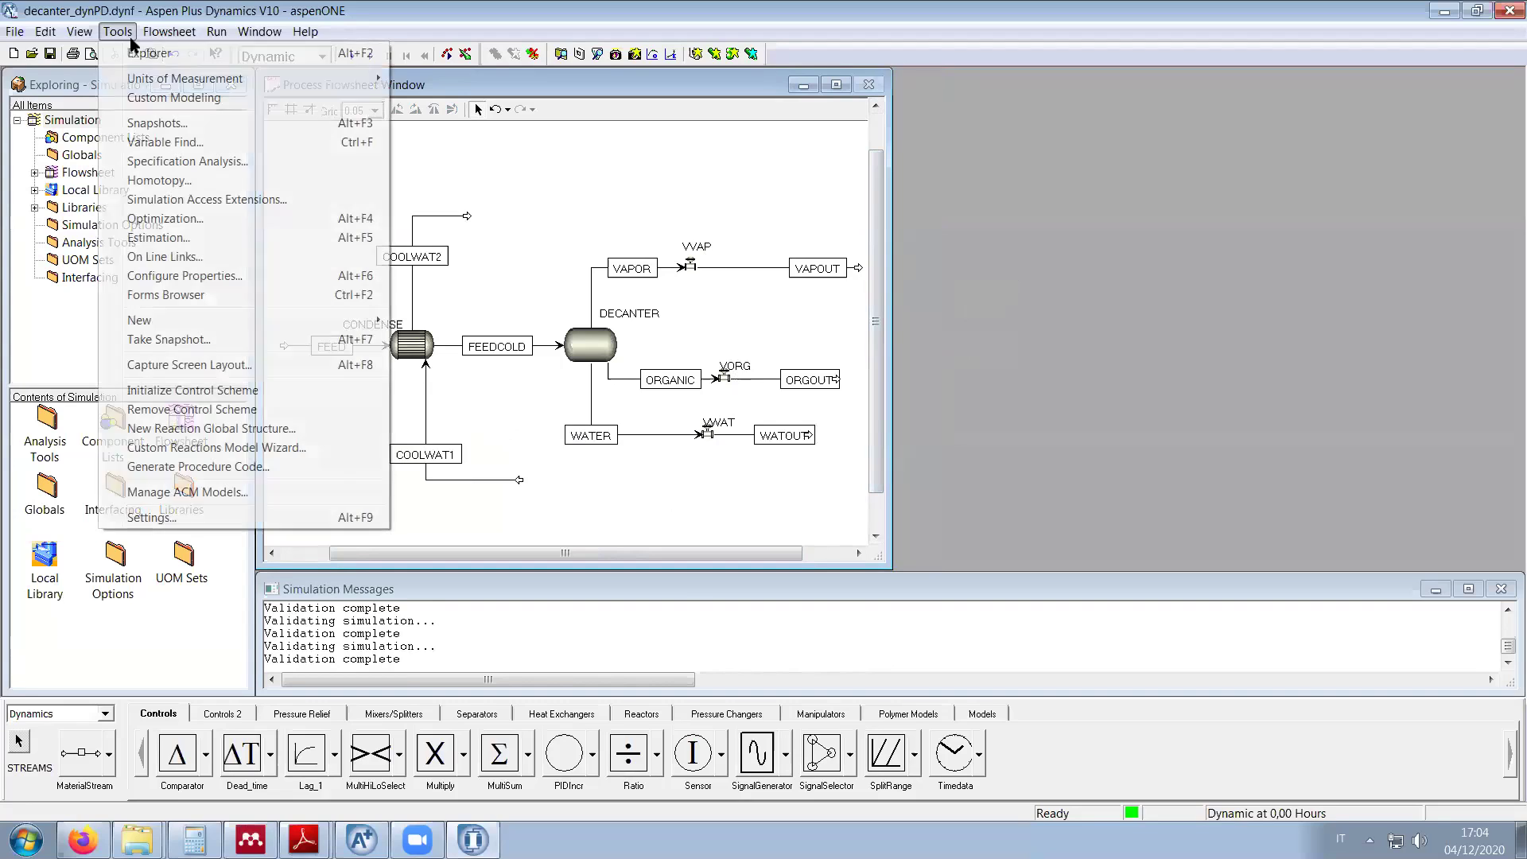
mouse_move(318, 318)
click(445, 319)
text(Temps)
key(Return)
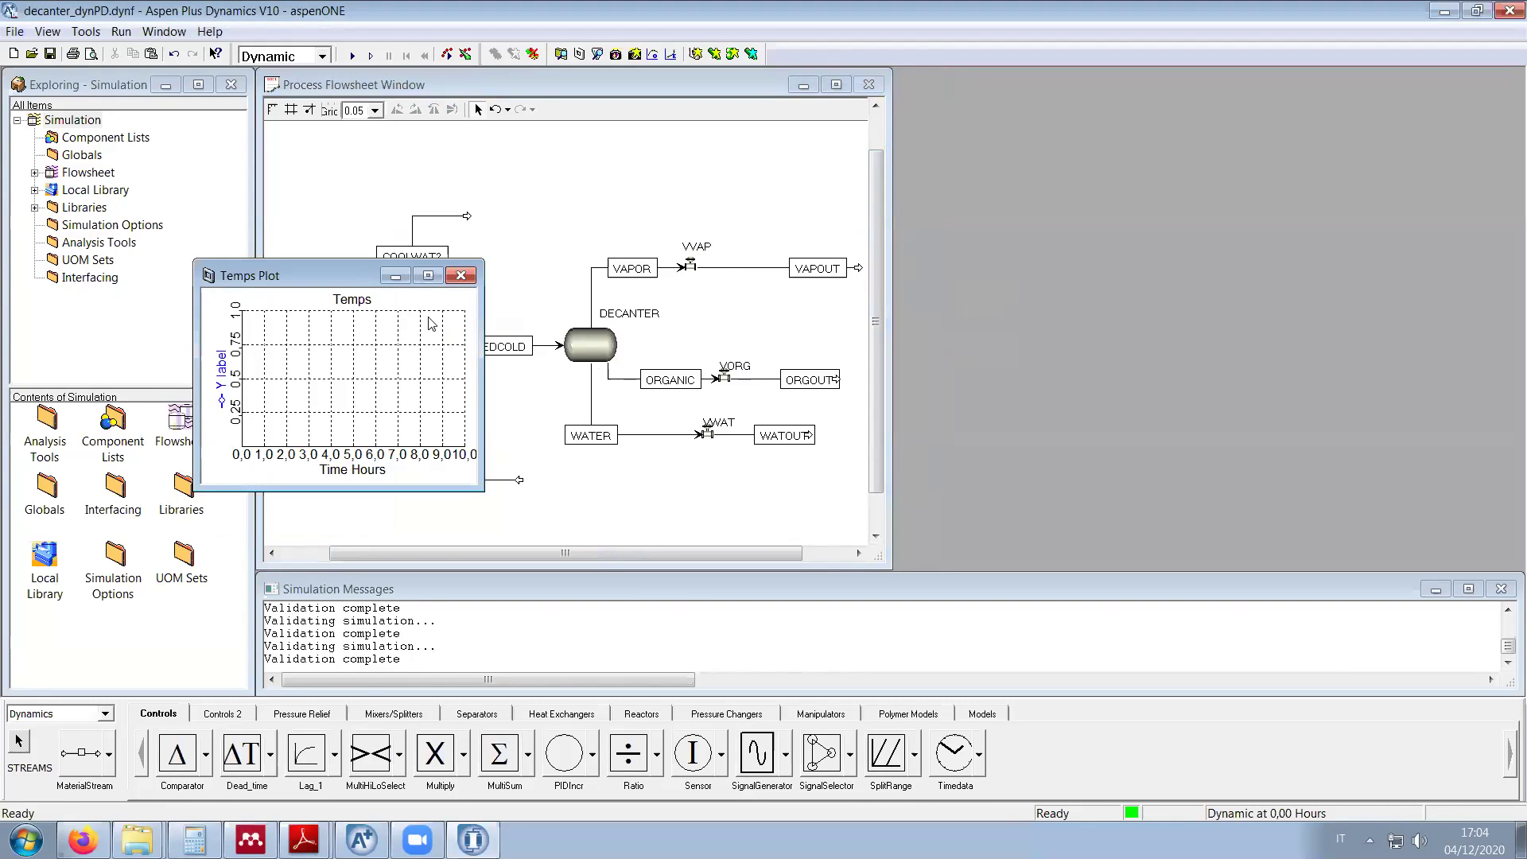
drag(342, 275, 1046, 84)
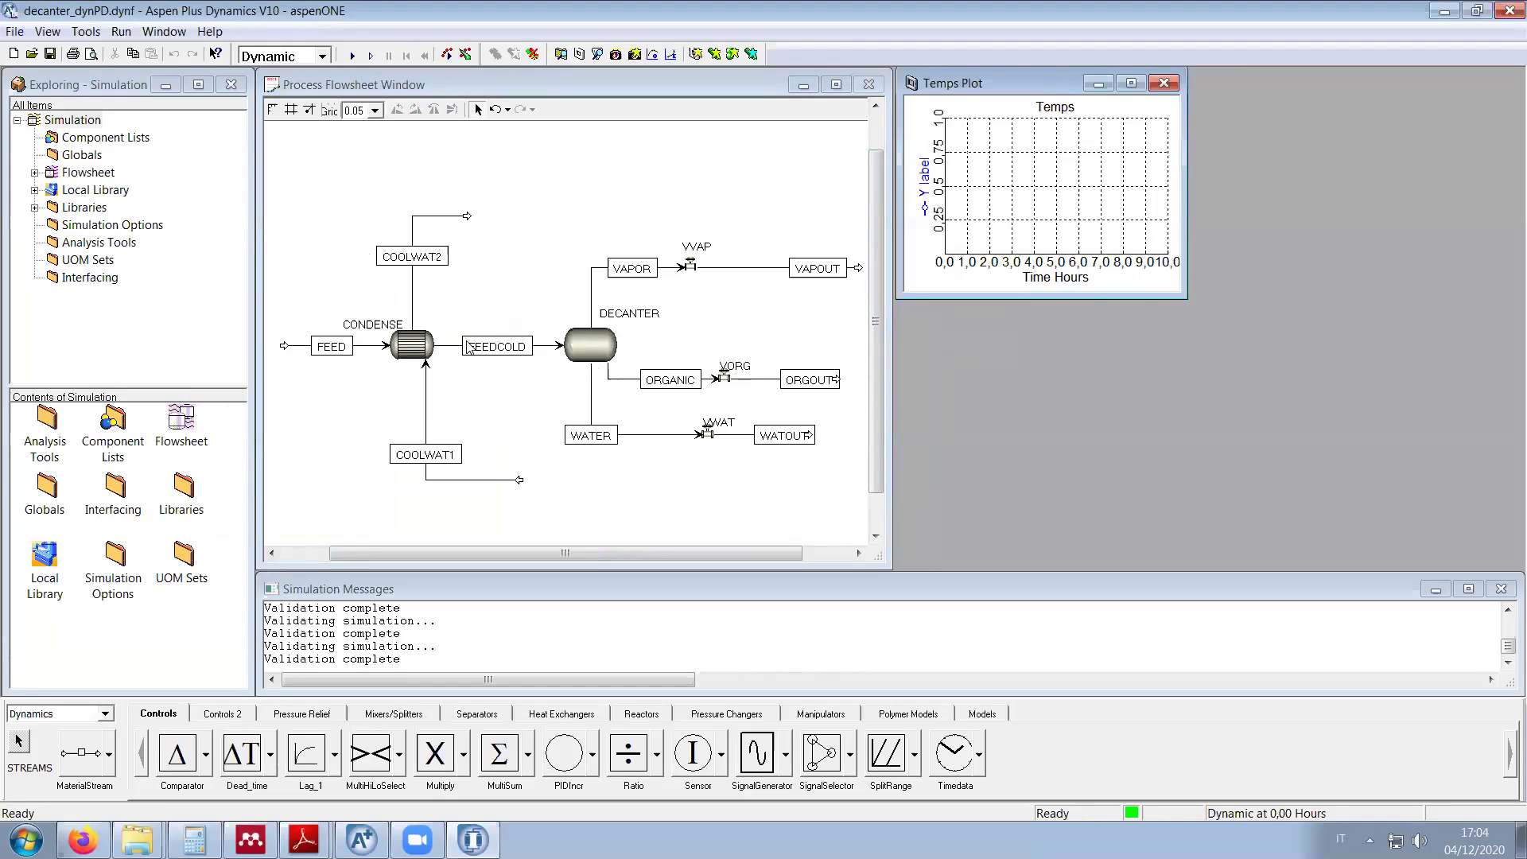
Step: Add the CONDENSE block's outlet temperatures T_out_cold and T_out_hot to the Y axis of the Temps plot
double_click(414, 348)
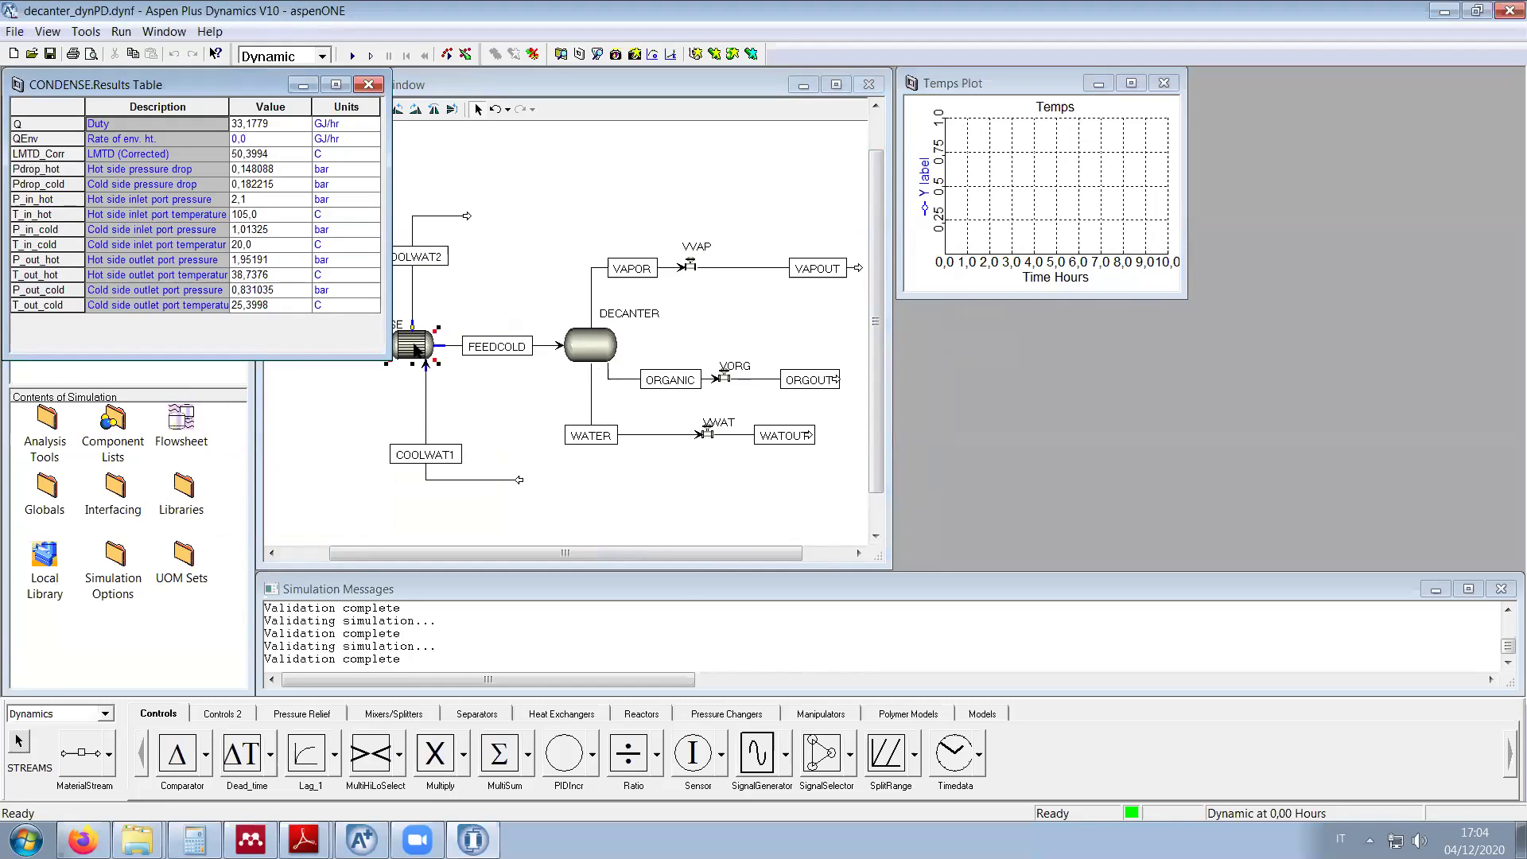
click(40, 308)
drag(59, 312, 948, 231)
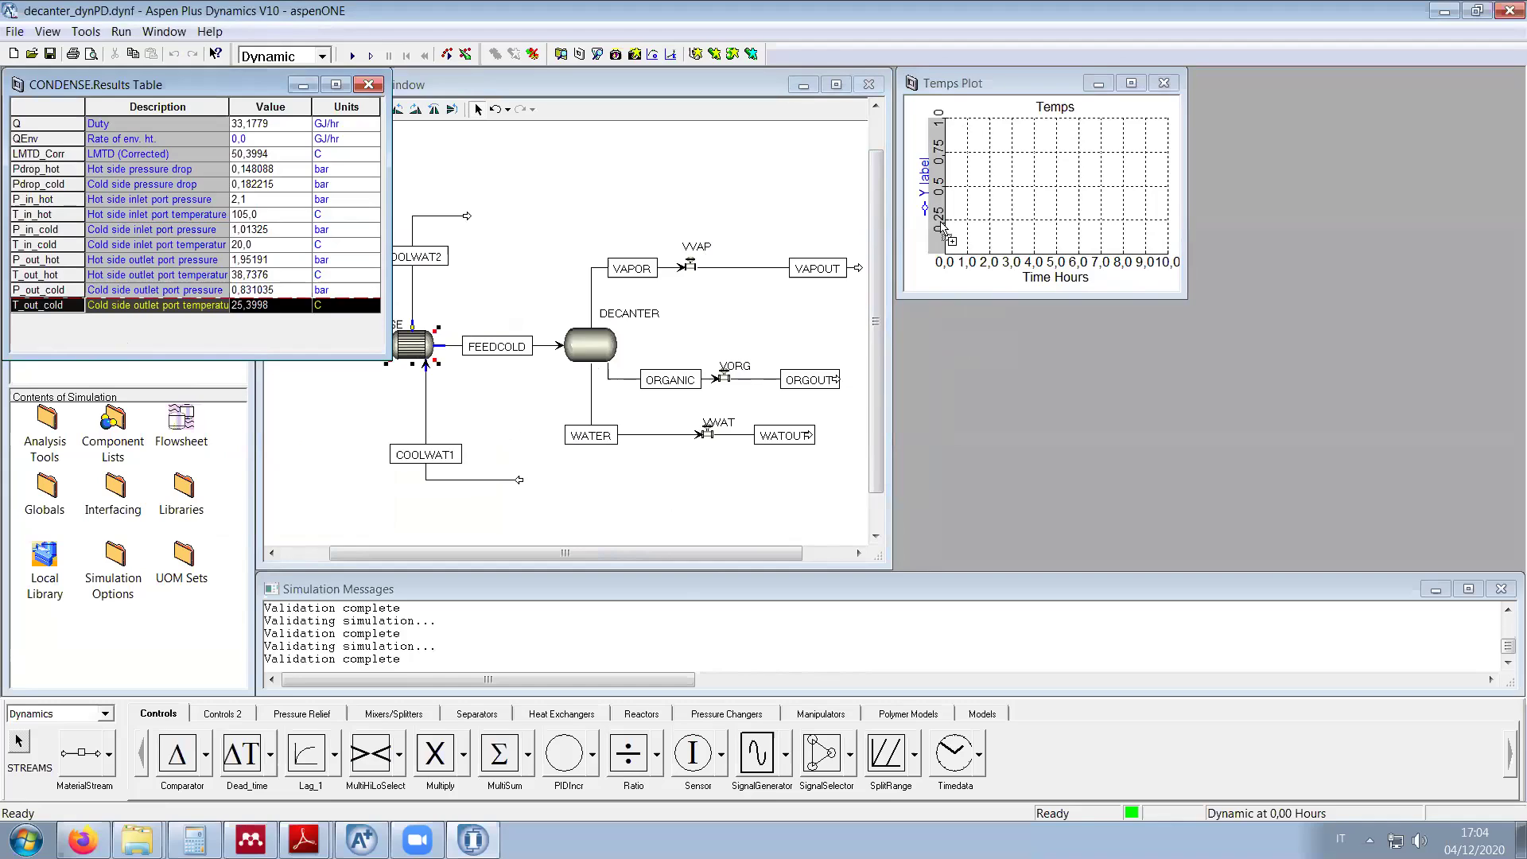
click(47, 276)
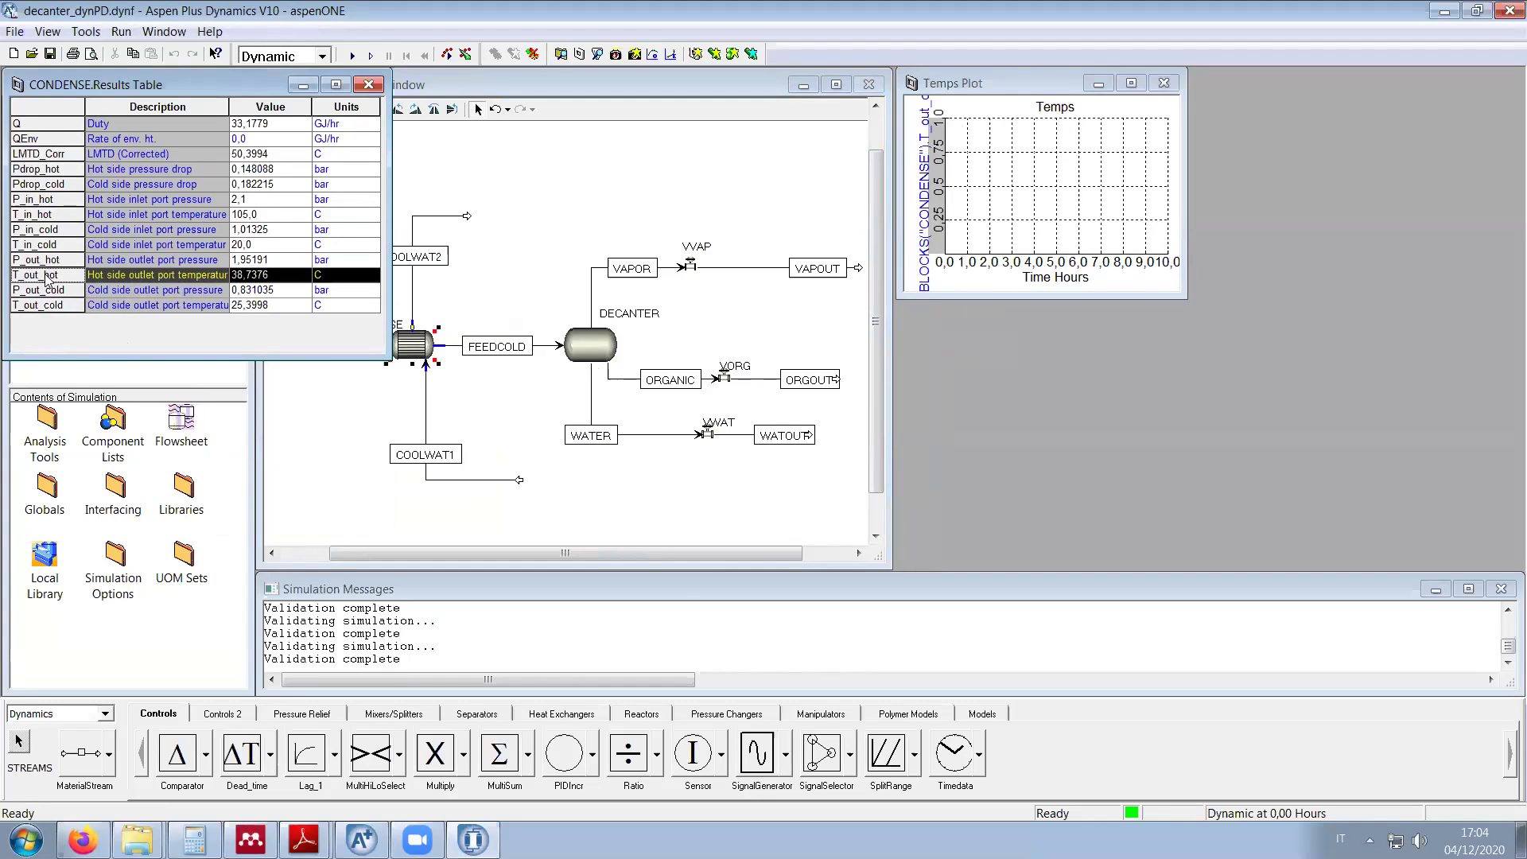
drag(50, 278, 935, 218)
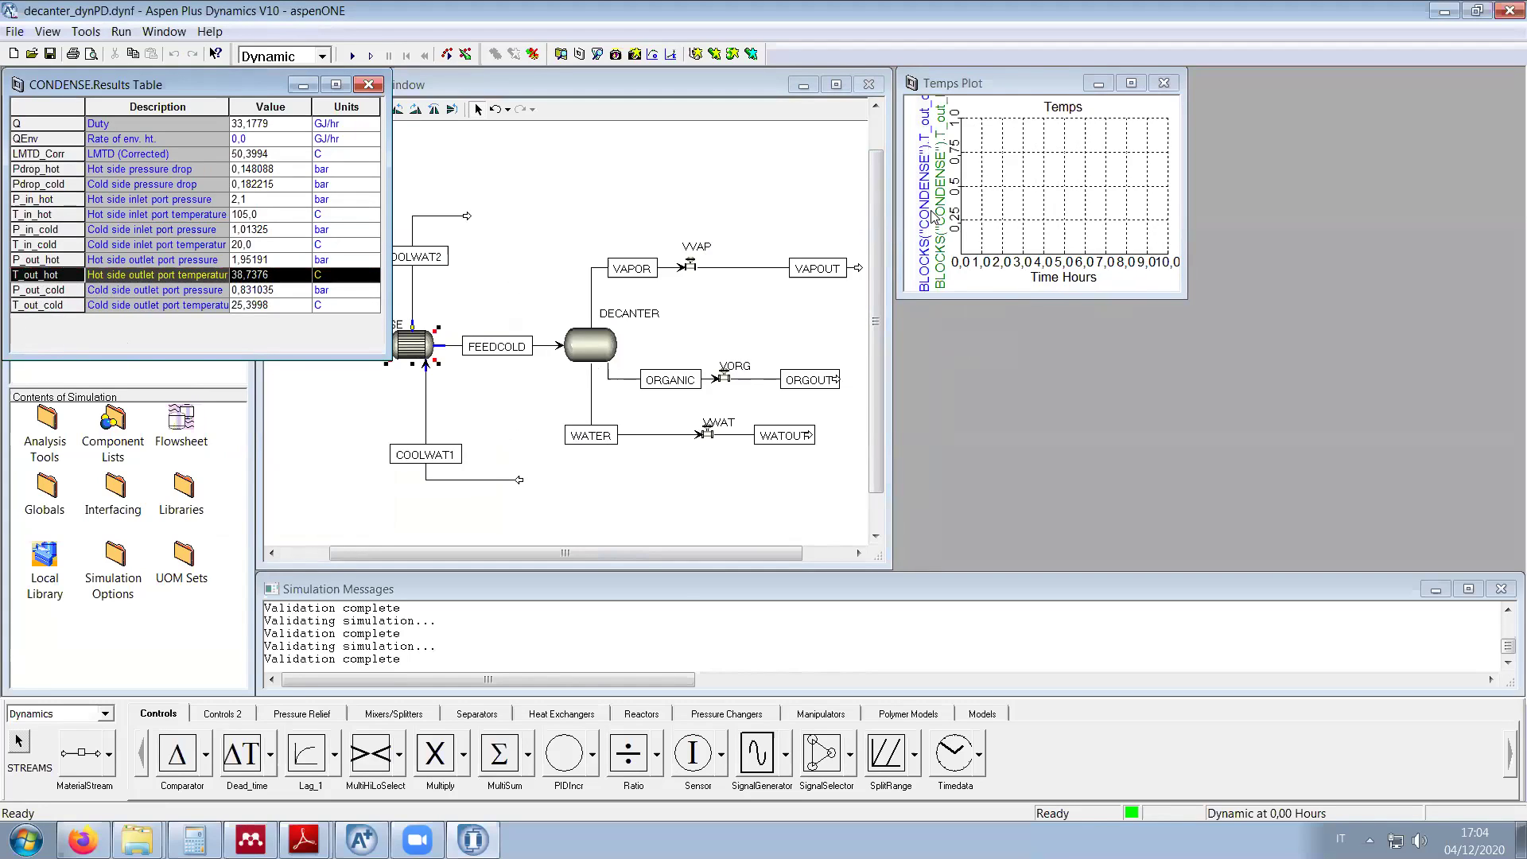
click(373, 85)
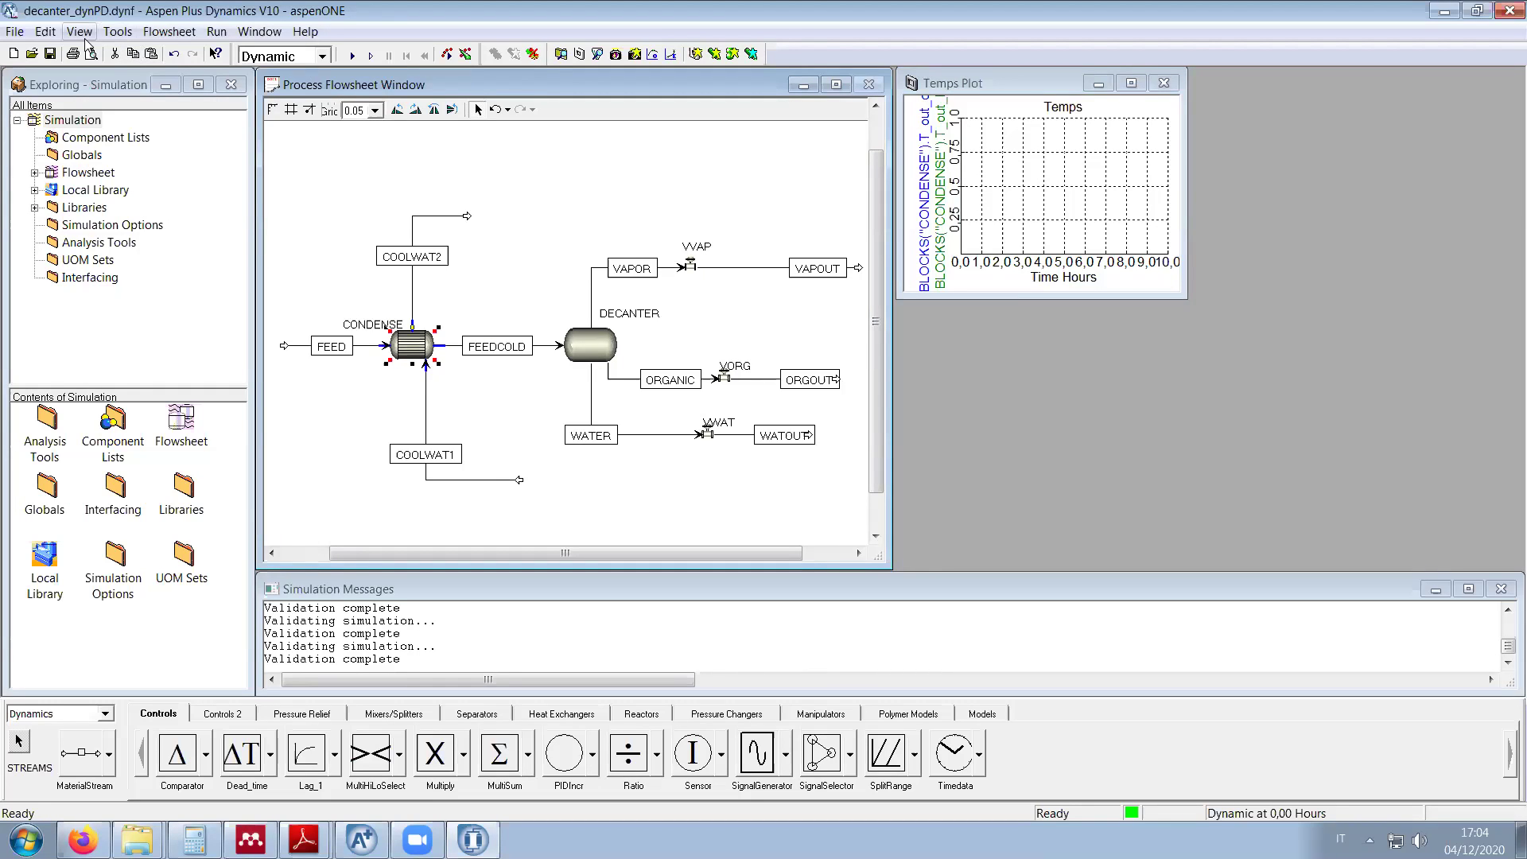
Step: Create a new plot form named Flows and place it below the Temps plot
click(117, 32)
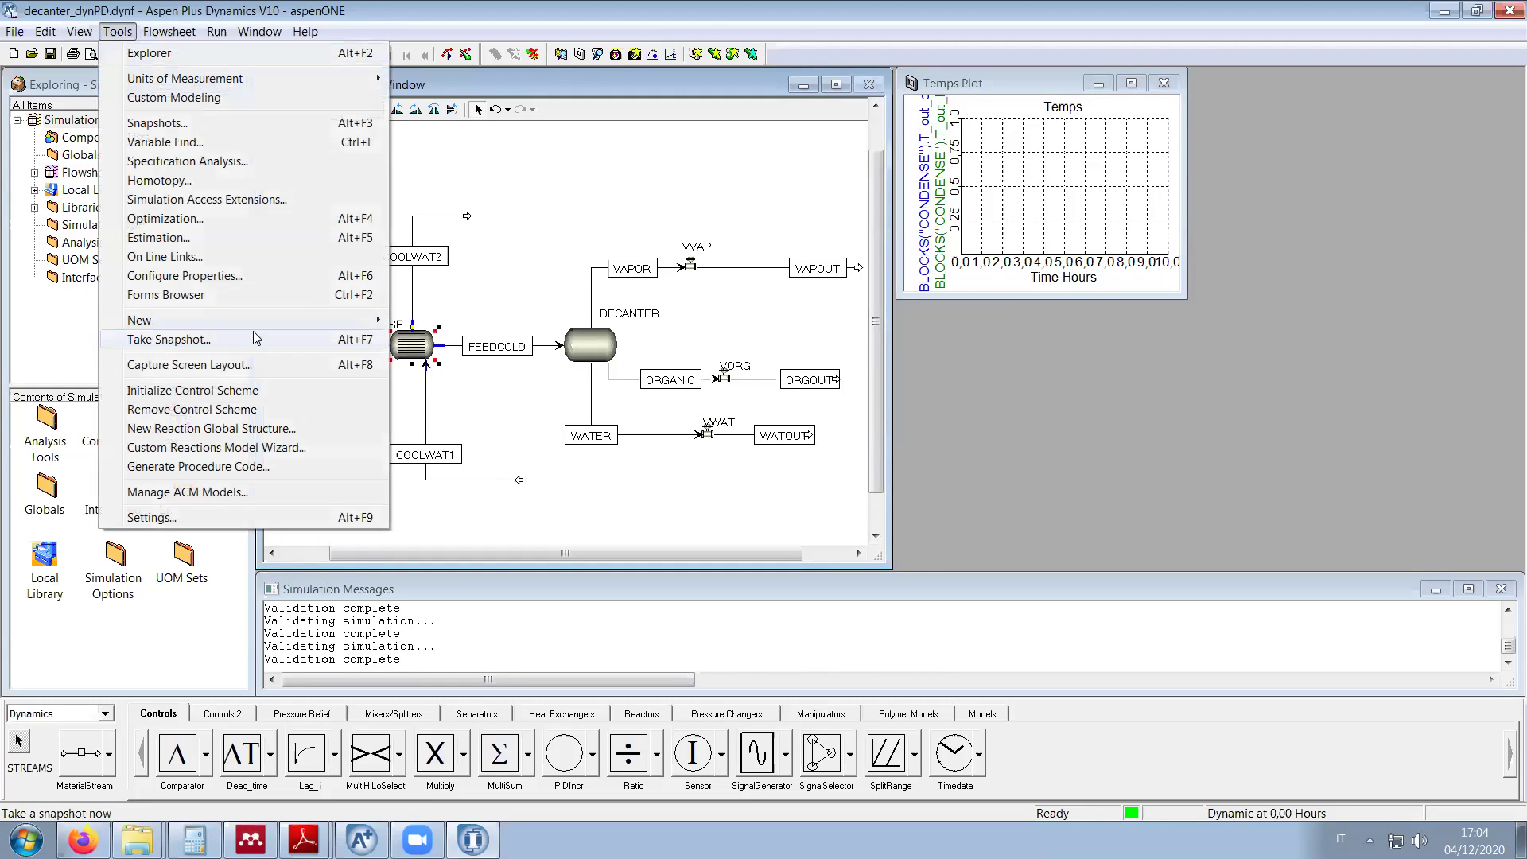
mouse_move(254, 321)
click(436, 320)
text(Flows)
key(Return)
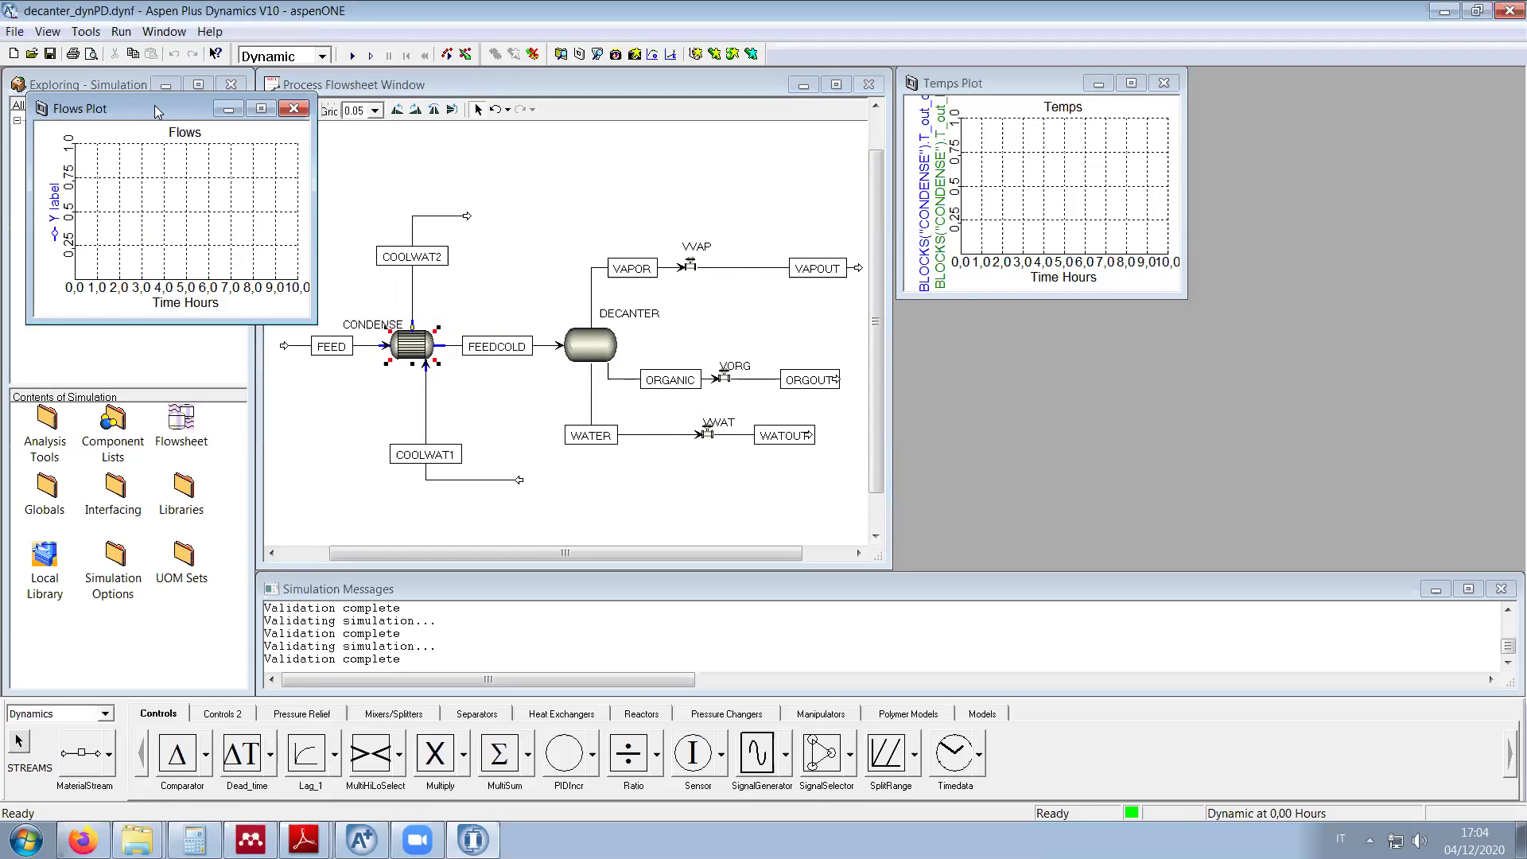
Step: Add the total mole flow F of the VAPOUT, ORGOUT and WATOUT streams to the Y axis of the Flows plot
double_click(741, 268)
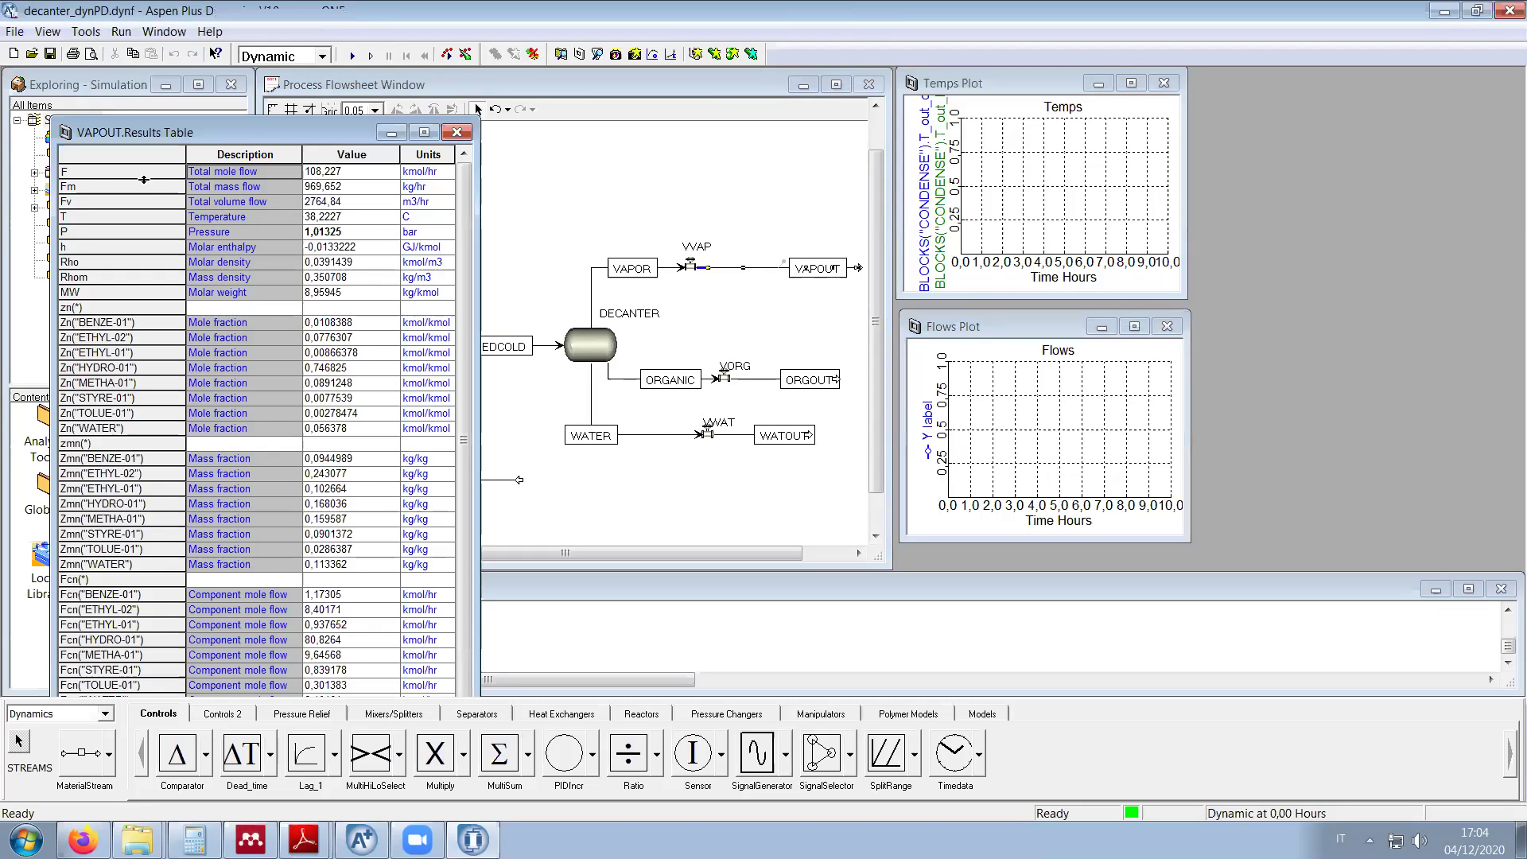
drag(144, 180, 940, 421)
click(456, 132)
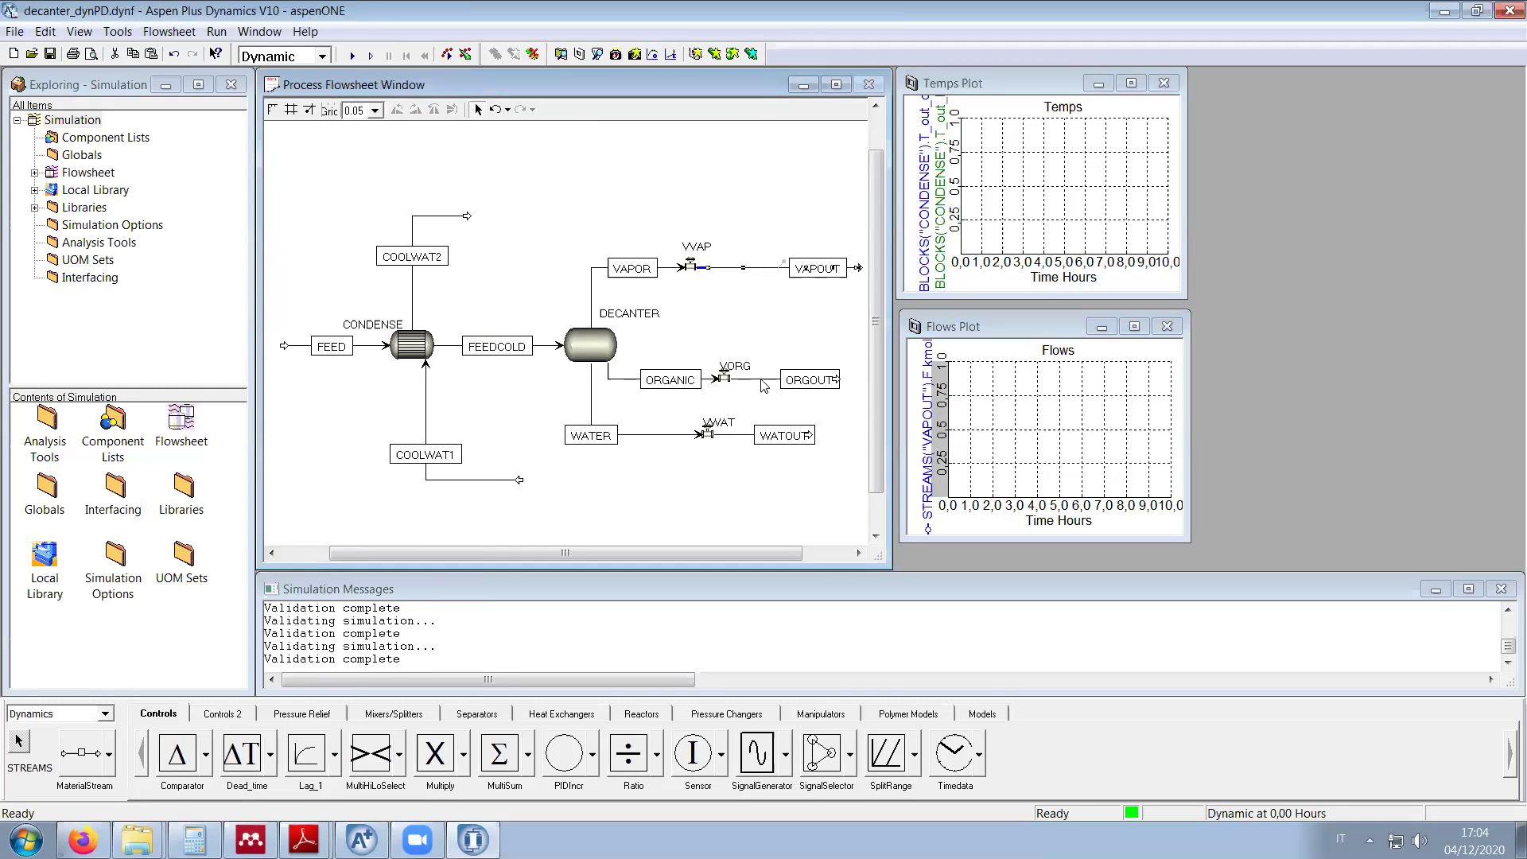
double_click(761, 380)
drag(146, 205, 941, 430)
click(480, 155)
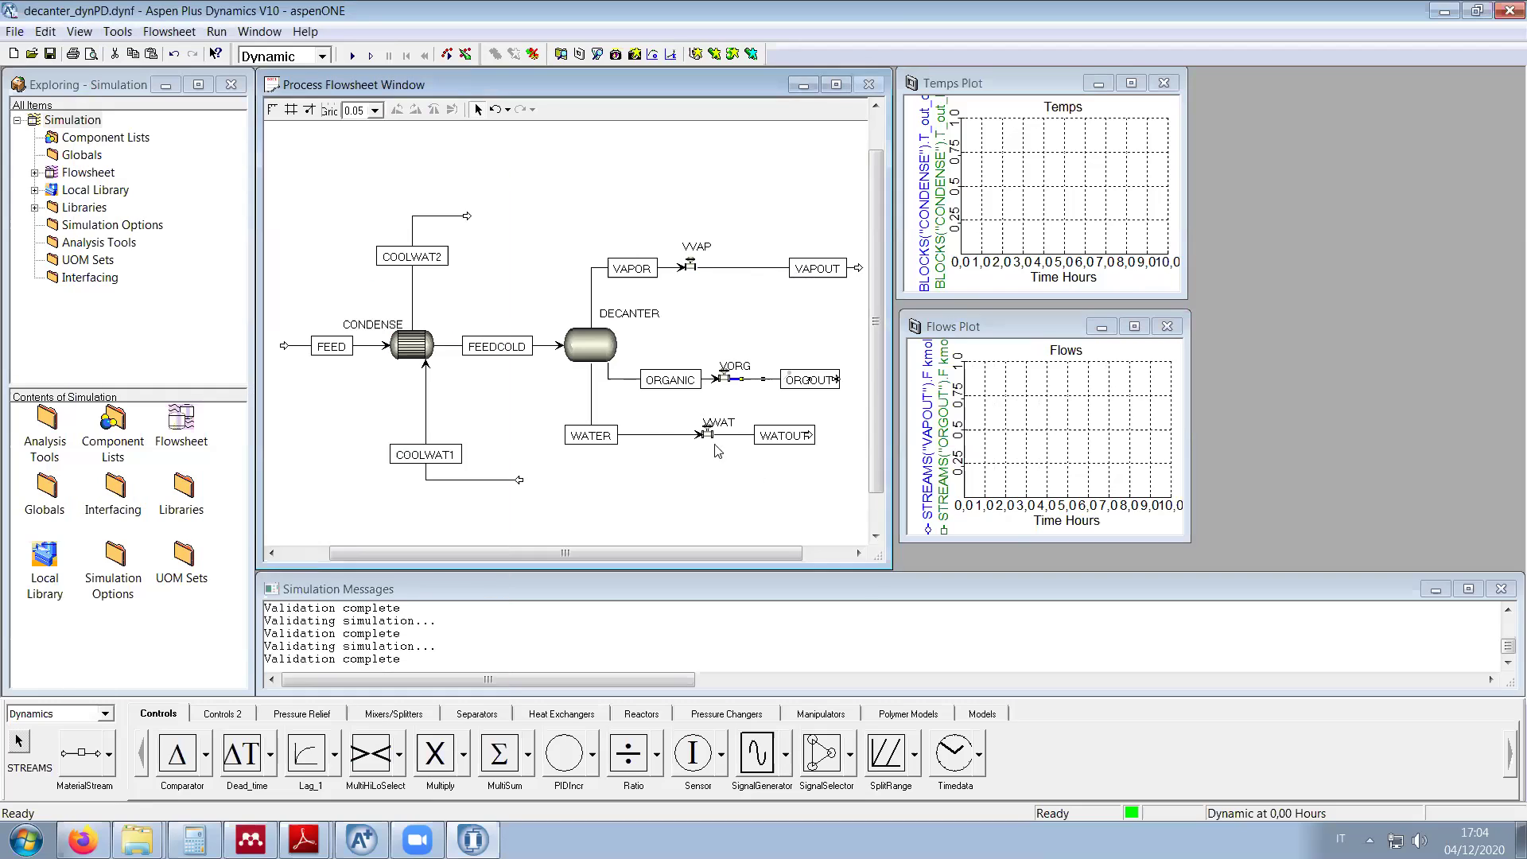
double_click(740, 438)
drag(159, 215, 967, 435)
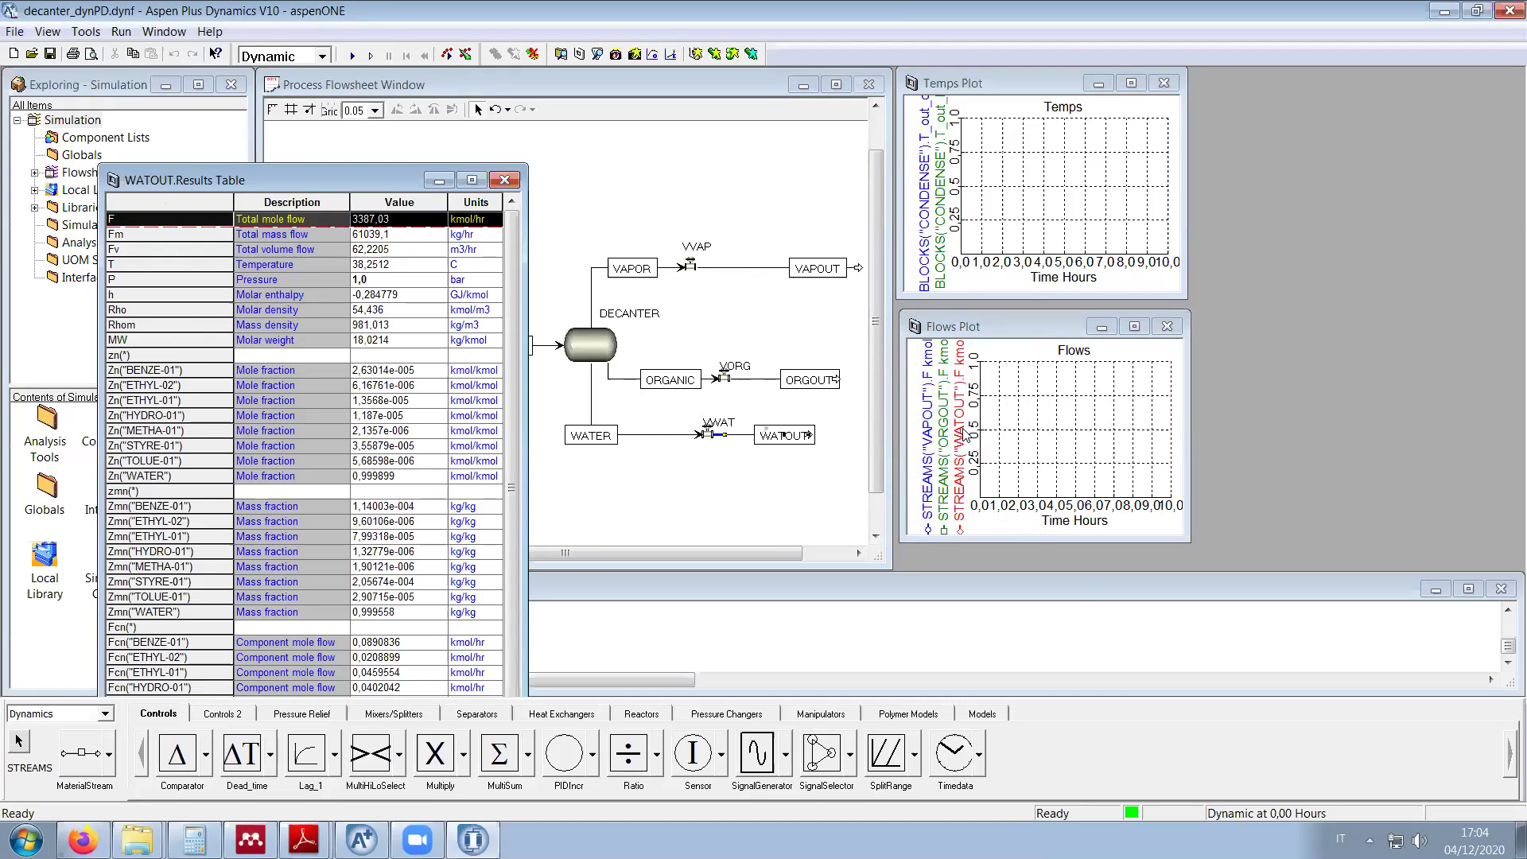
click(504, 179)
Step: Assign the WATOUT flow variable to axis 2 in the axis map of the Flows plot
right_click(1032, 446)
click(1113, 558)
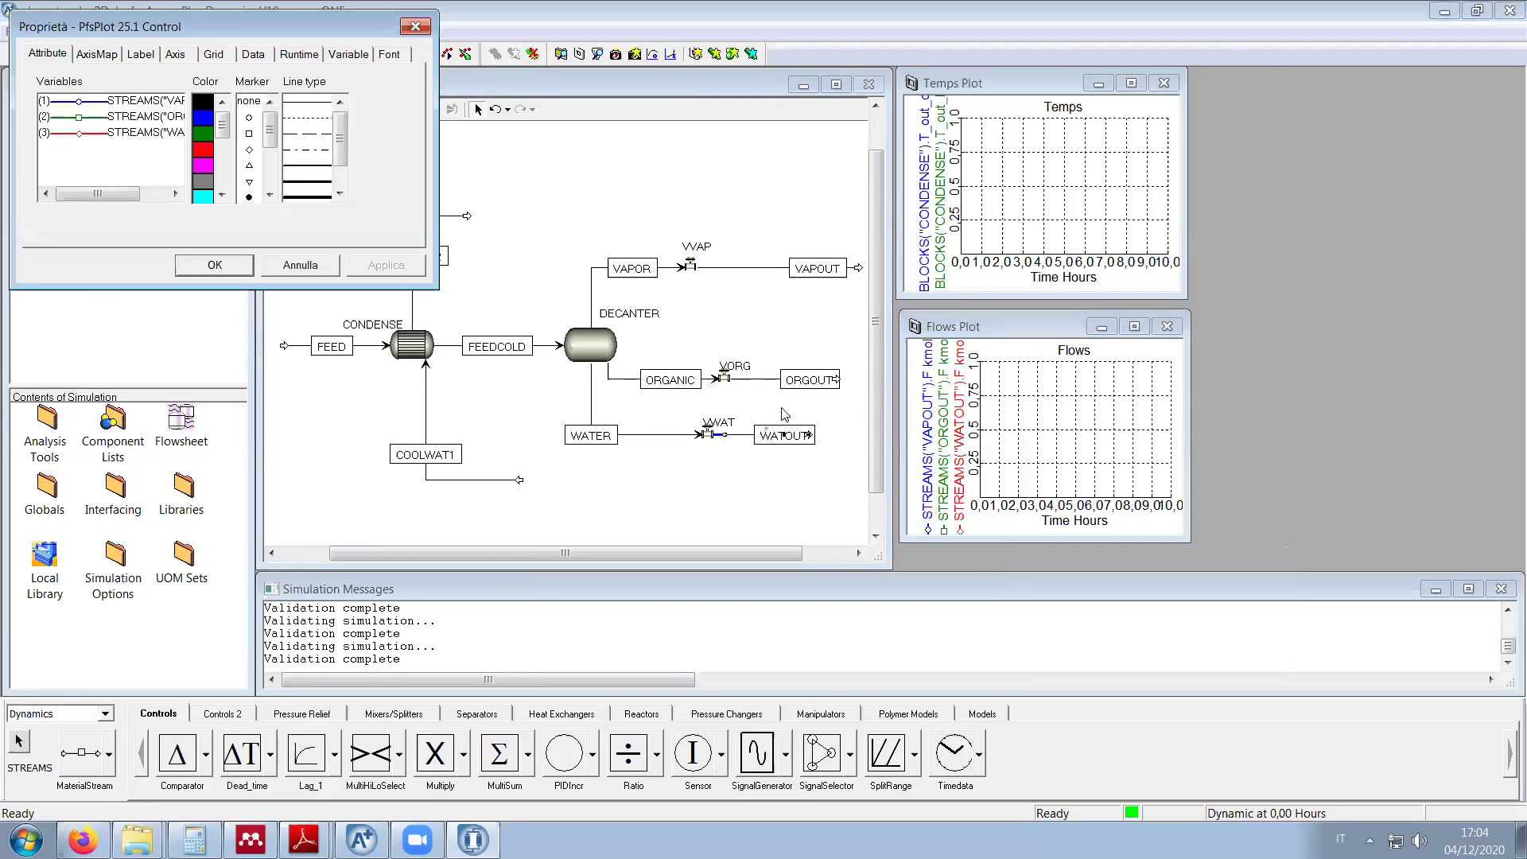
click(108, 60)
click(109, 132)
click(347, 177)
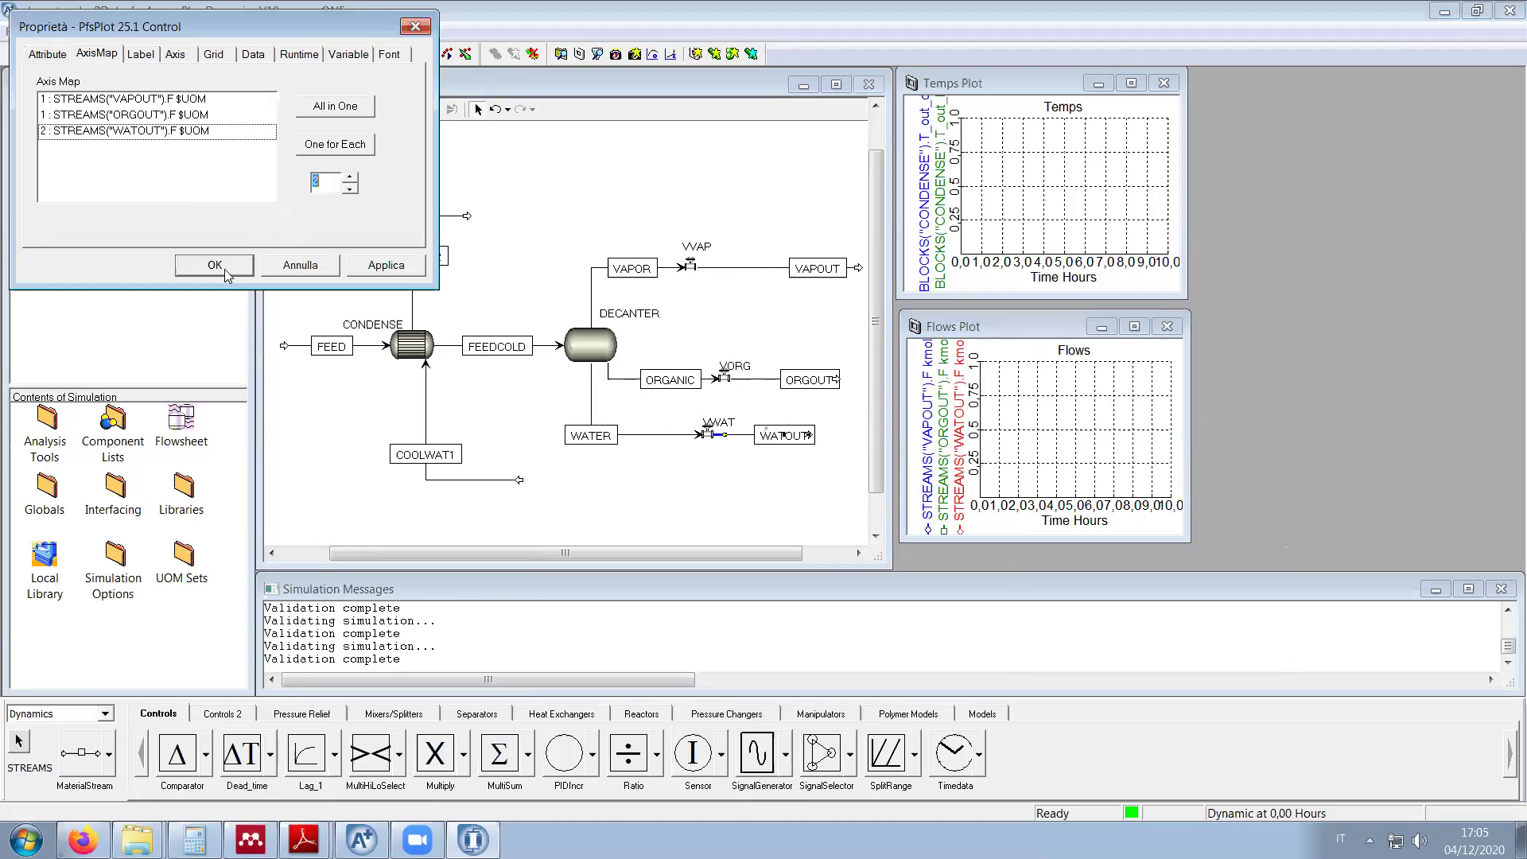
click(224, 267)
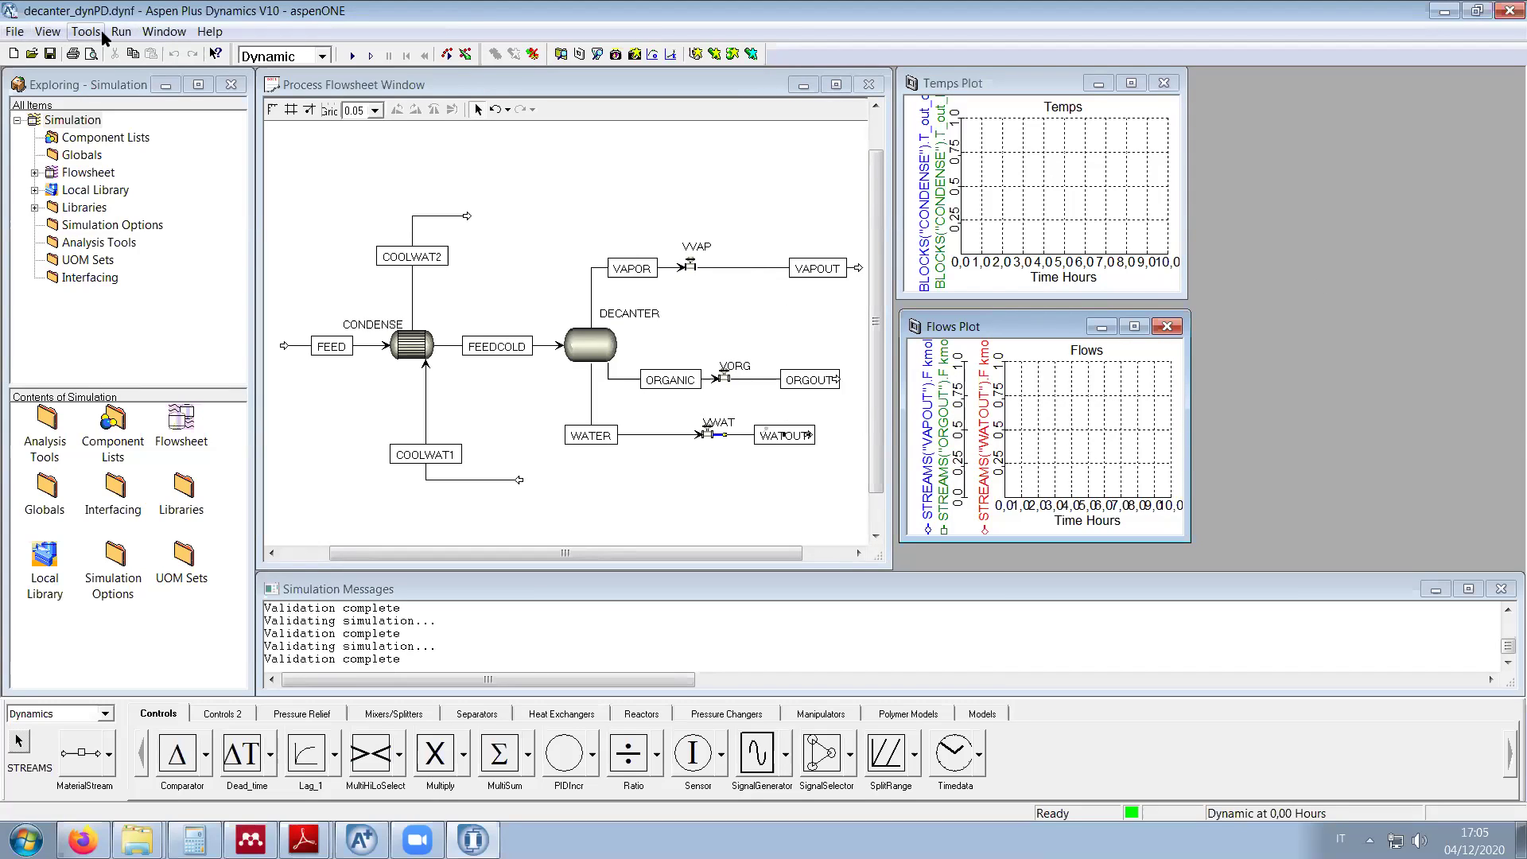
Step: Create a new plot form named Pres and place it beside the Temps plot
click(14, 31)
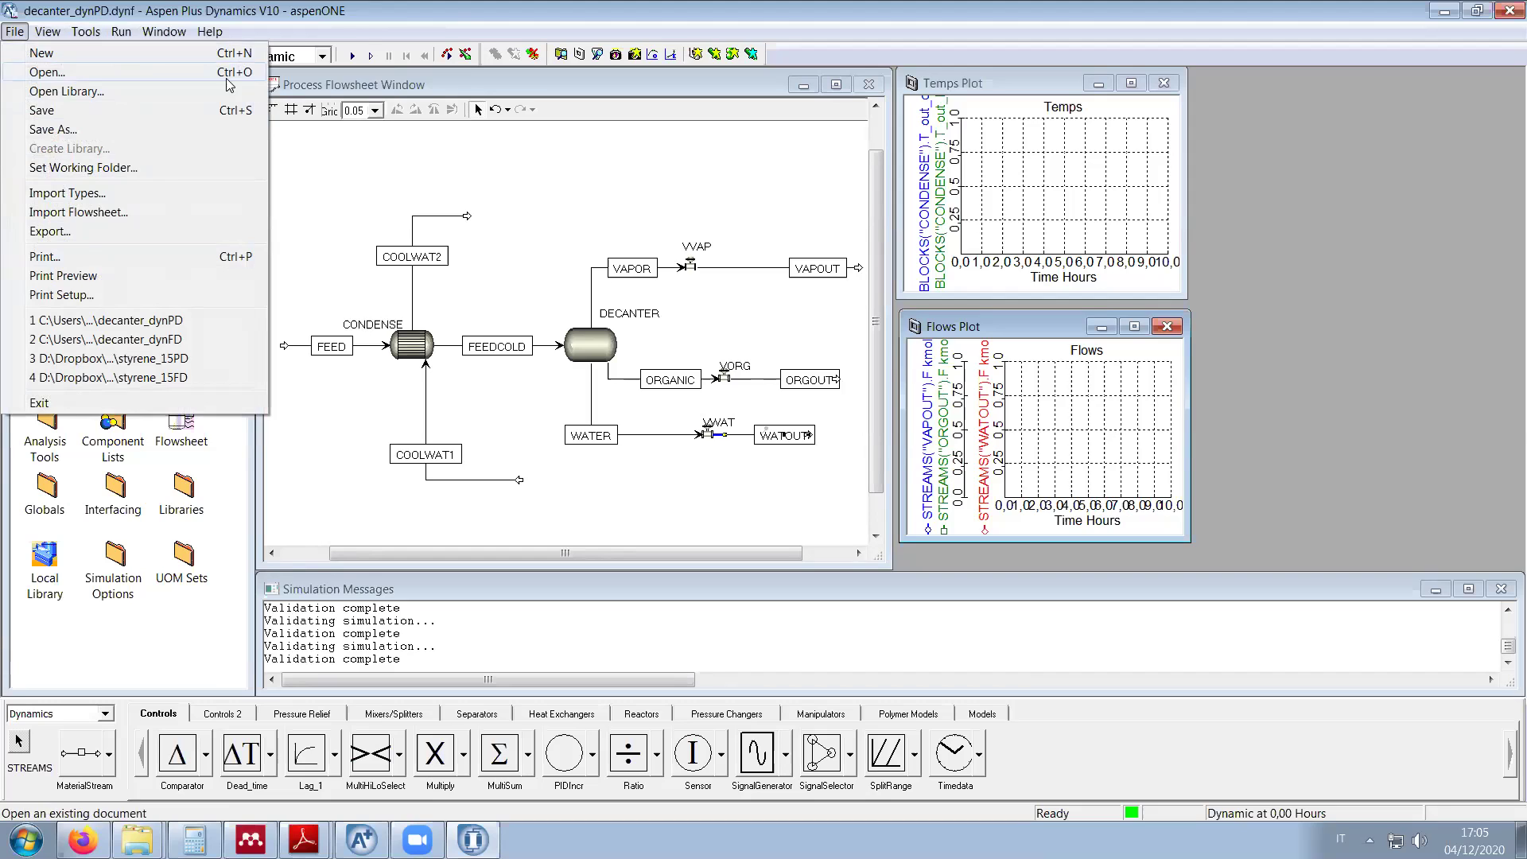
mouse_move(143, 31)
mouse_move(86, 32)
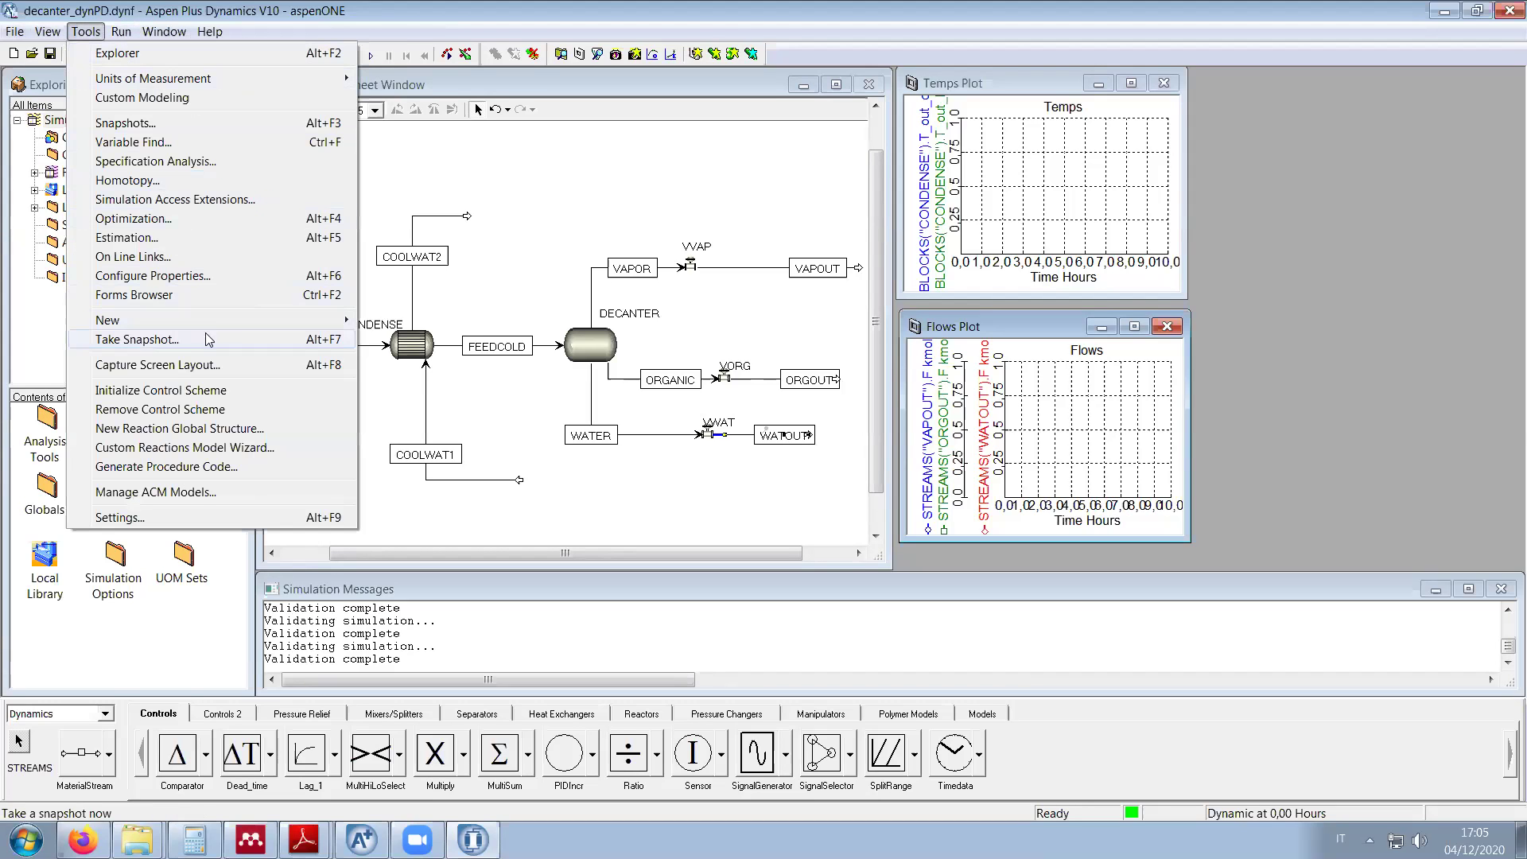
mouse_move(215, 323)
click(377, 320)
text(Pres)
key(Return)
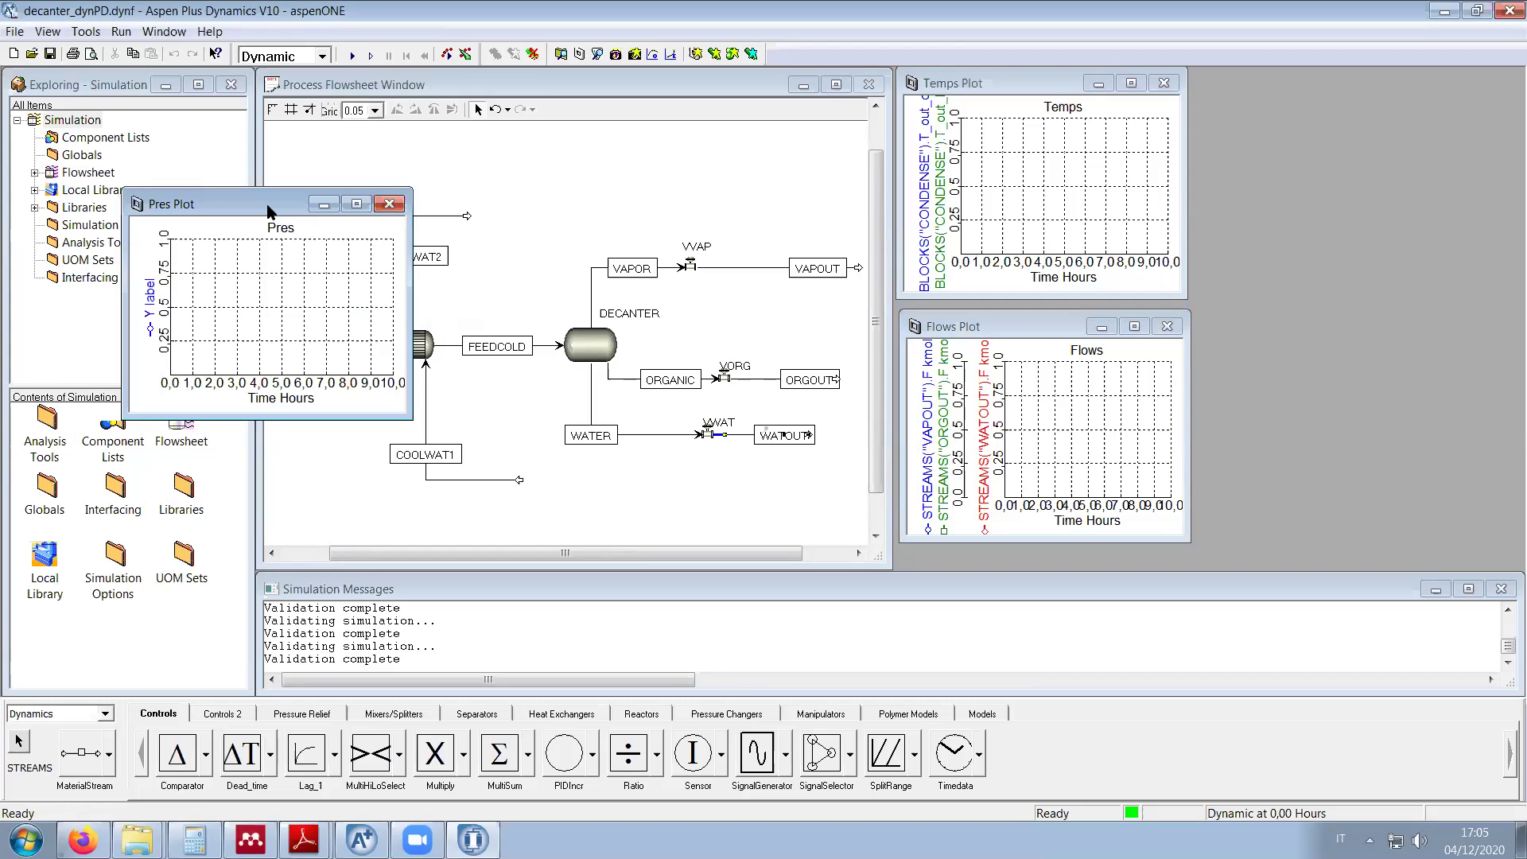
drag(267, 211, 1344, 89)
Step: Add the DECANTER block's pressure P to the Y axis of the Pres plot
double_click(592, 344)
drag(201, 269, 1247, 223)
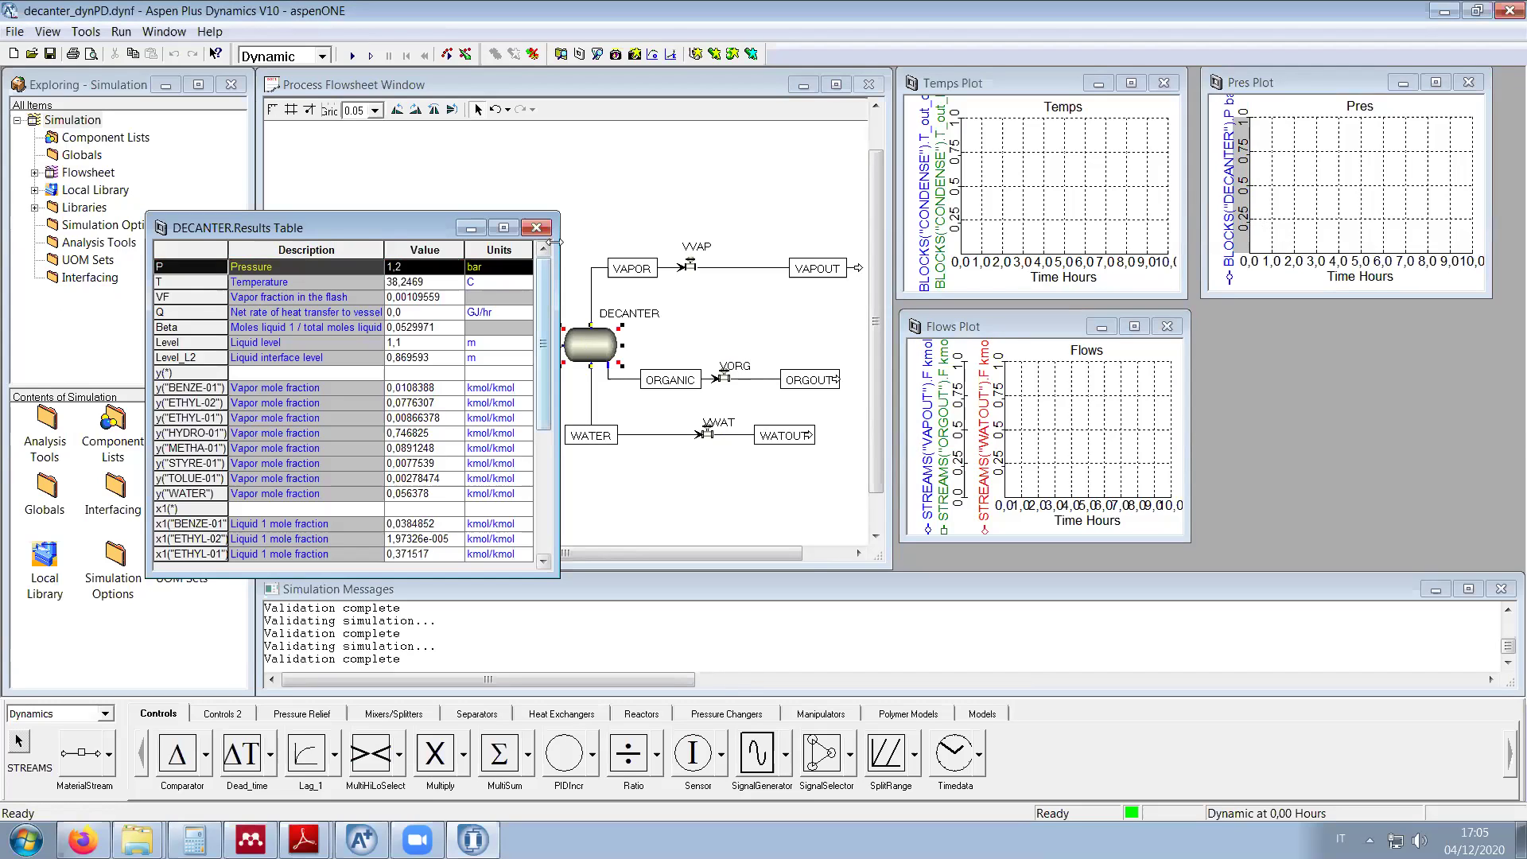
click(536, 229)
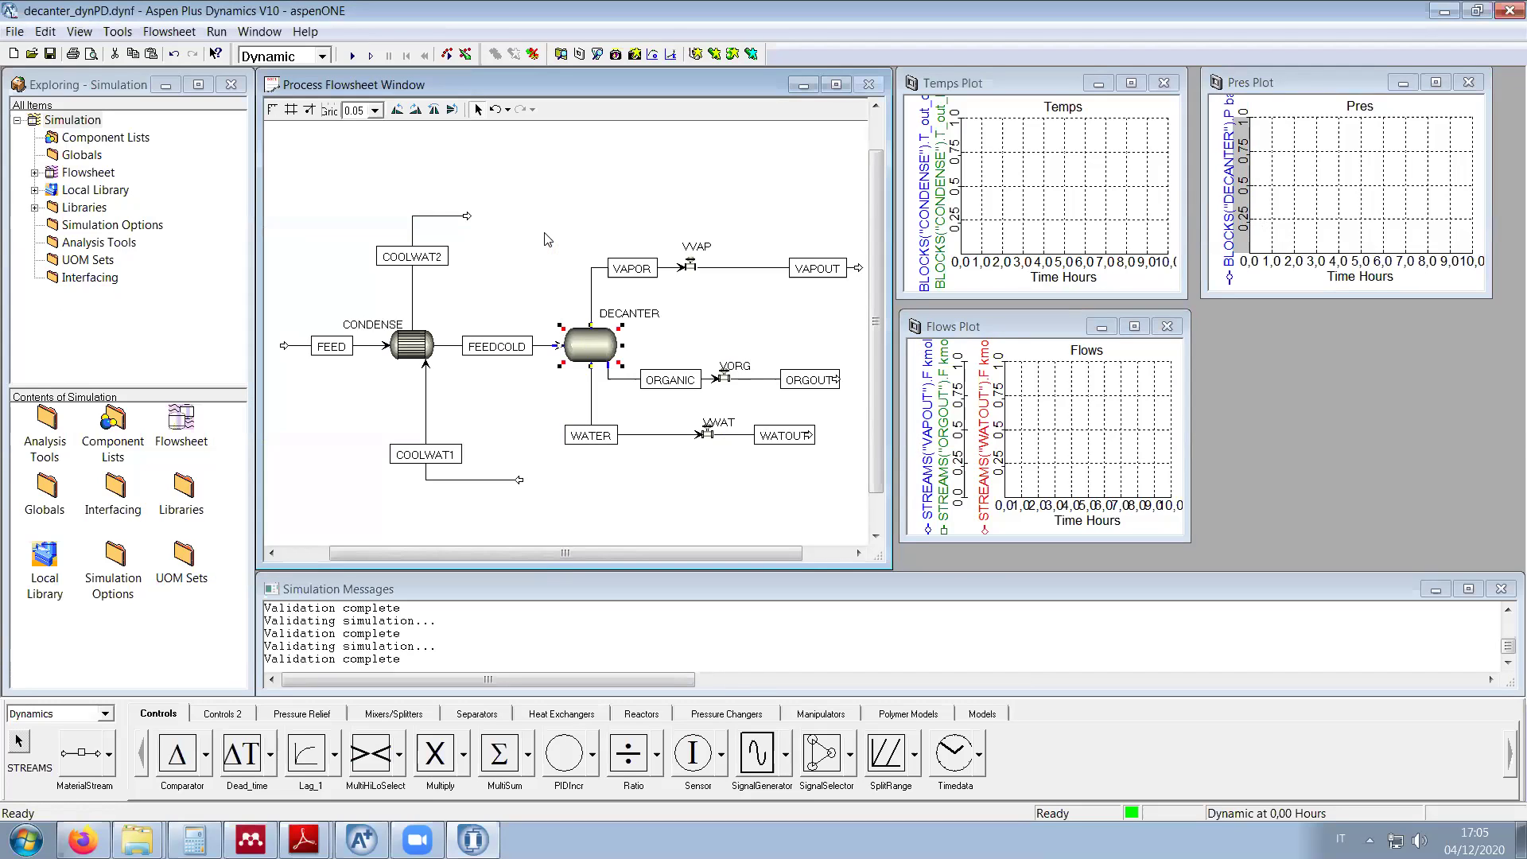
Step: Add the CONDENSE block's hot side pressures P_out_hot and P_in_hot to the Pres plot
double_click(431, 360)
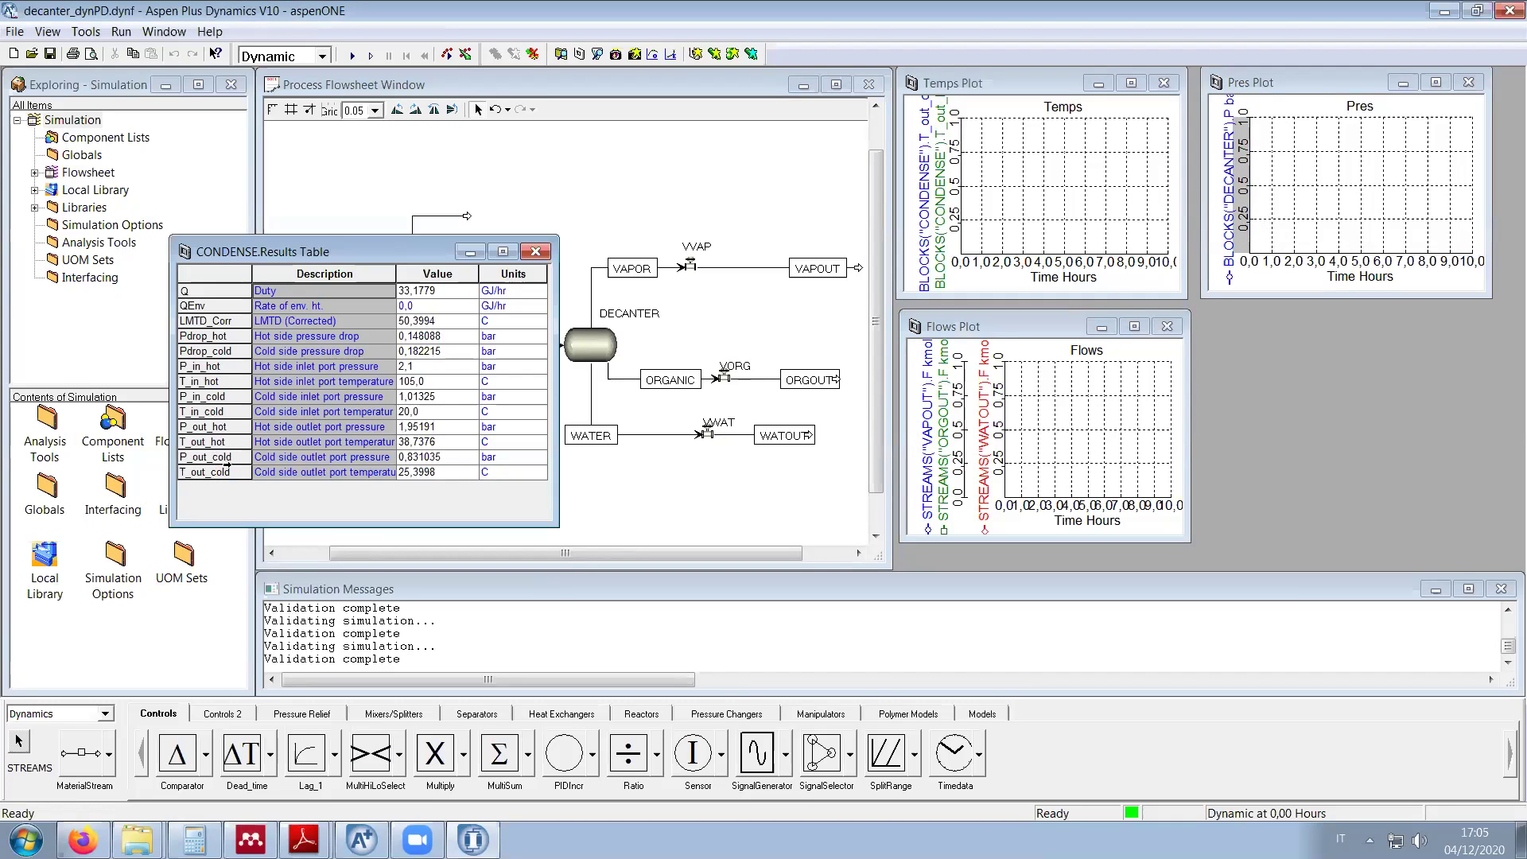
click(218, 427)
drag(217, 433, 1249, 191)
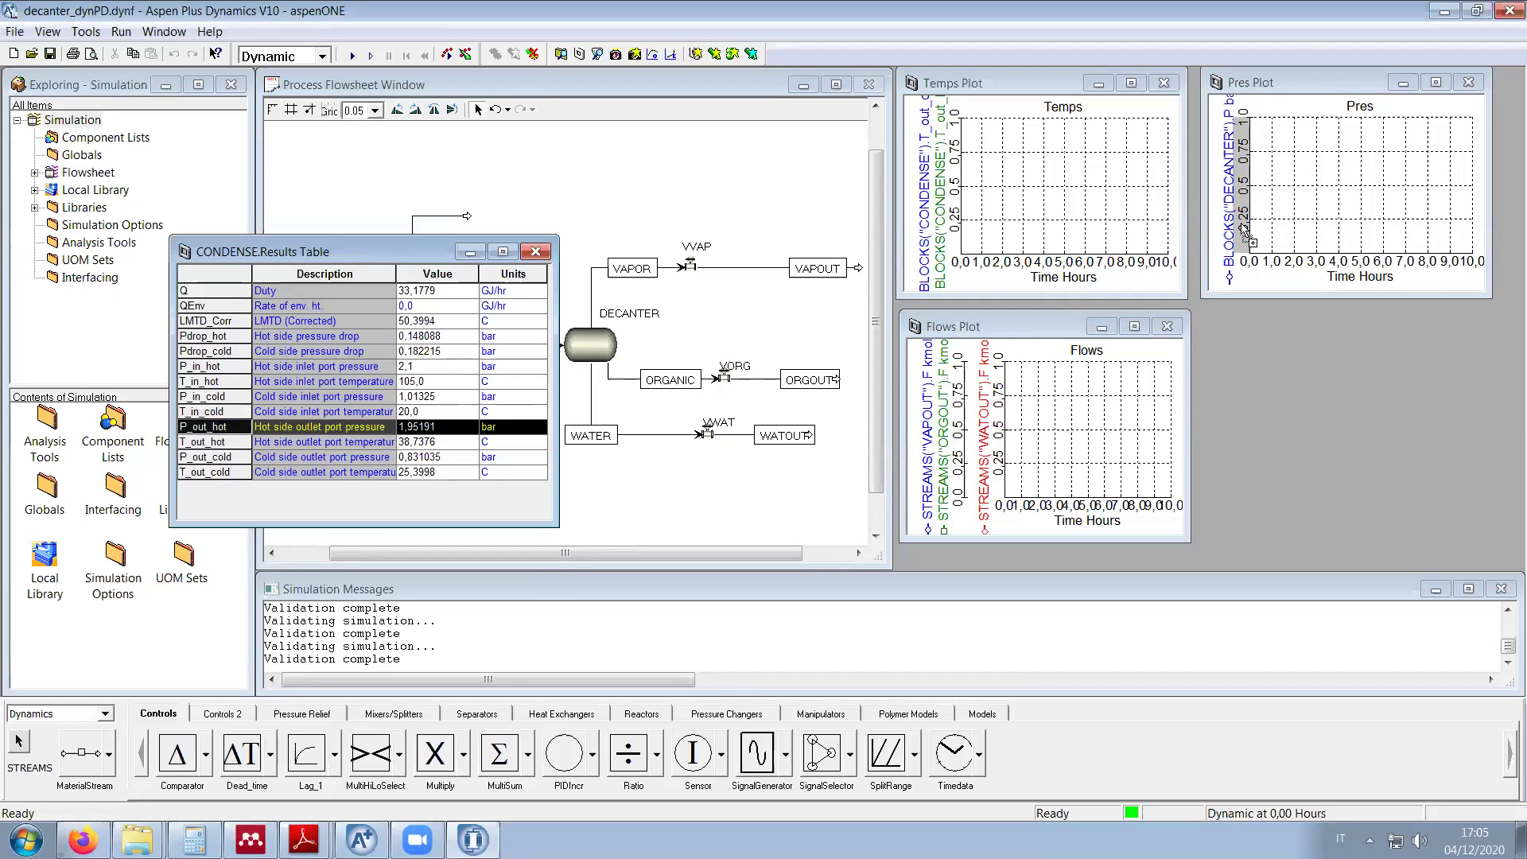
click(198, 365)
mouse_move(209, 373)
mouse_down()
mouse_move(1179, 232)
mouse_move(1261, 200)
mouse_up()
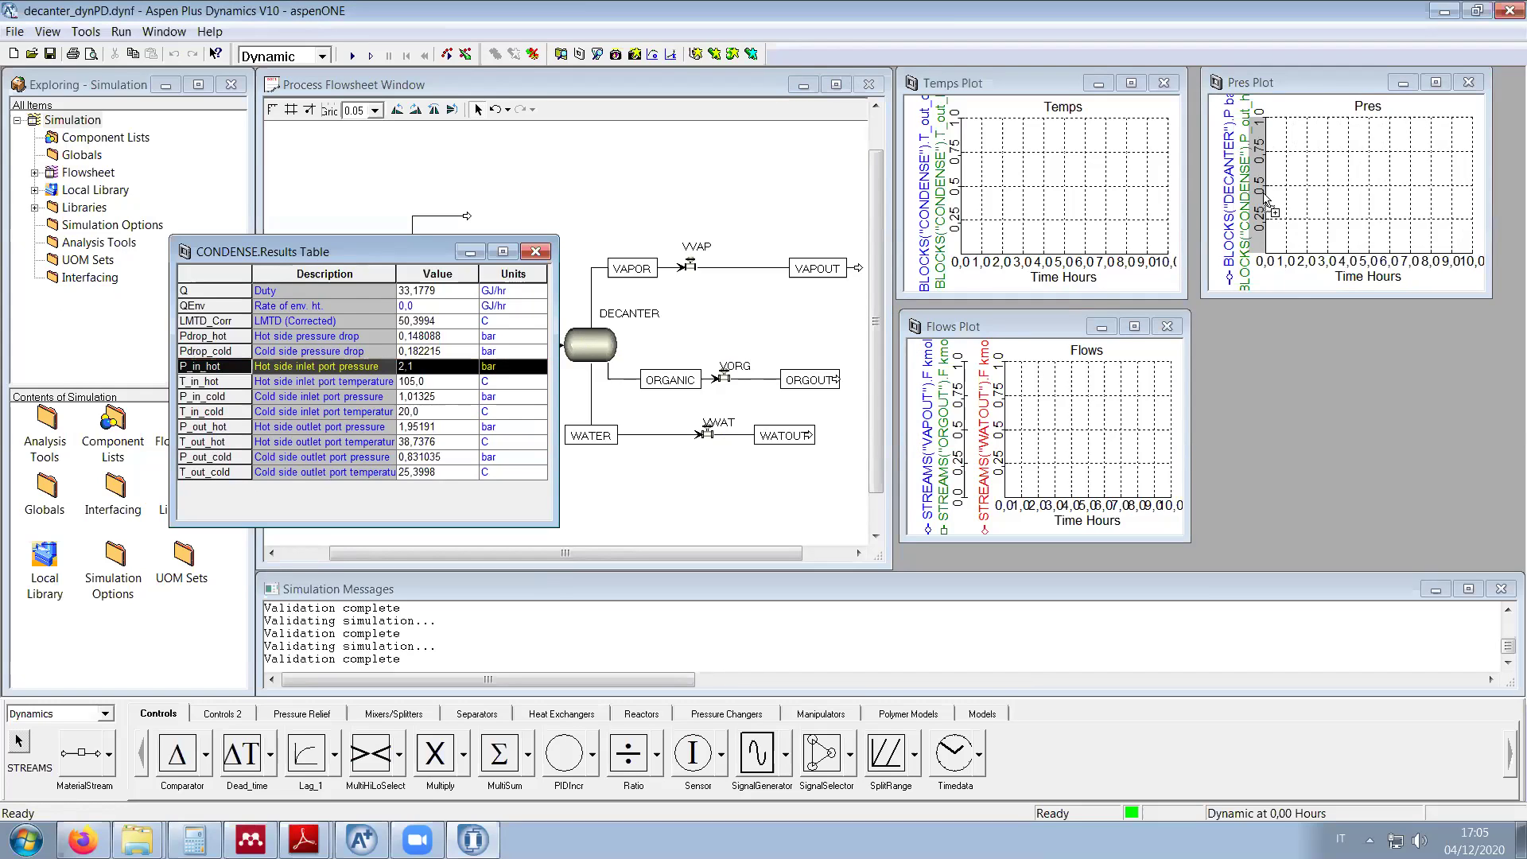
click(536, 252)
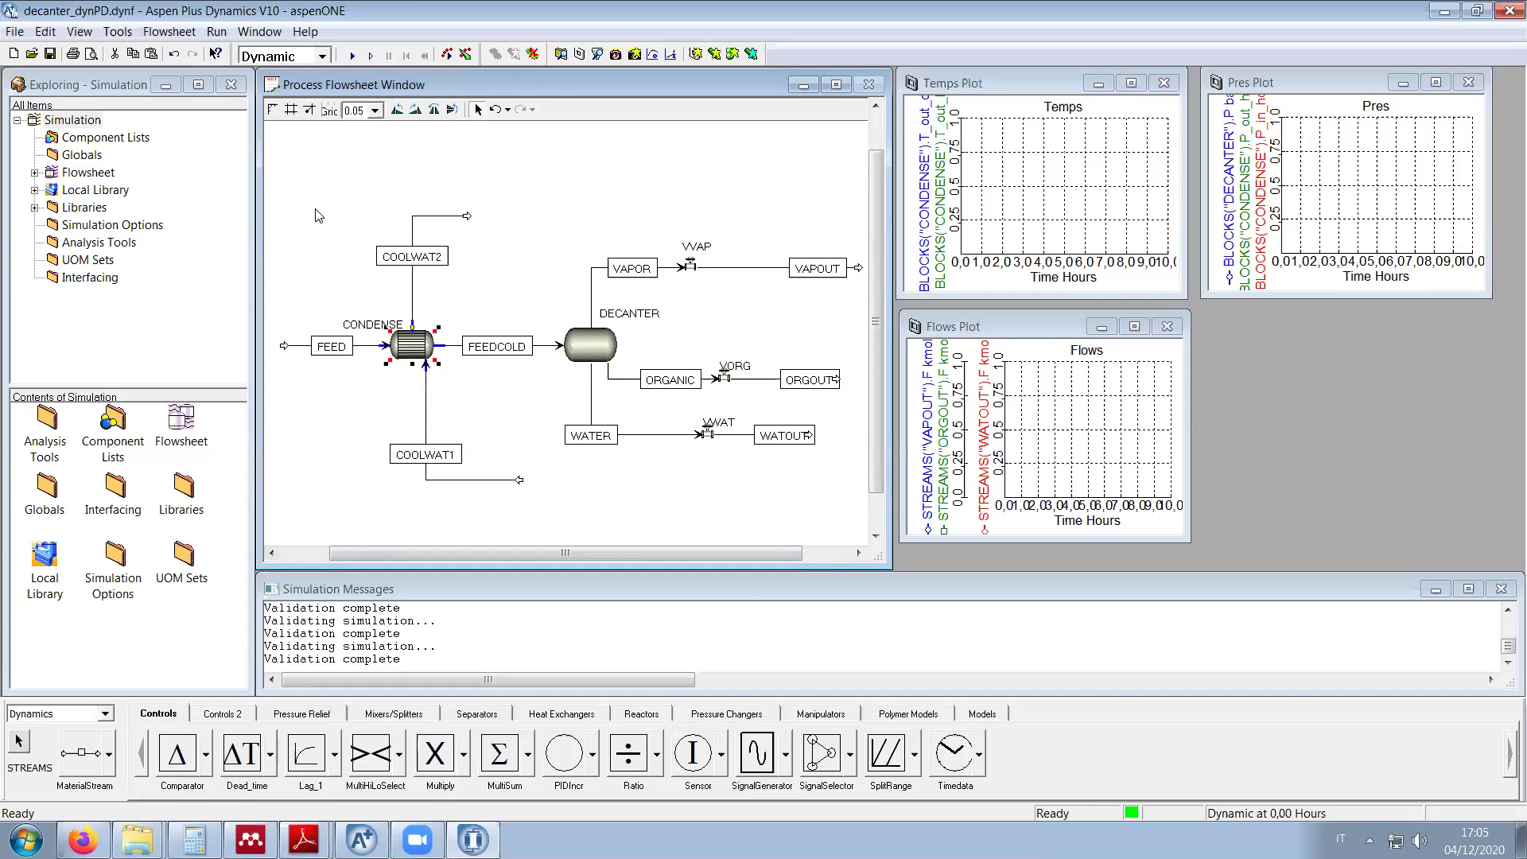
Step: Create a new plot form named Levels, place it below the Pres plot and enlarge it slightly
click(117, 32)
mouse_move(223, 320)
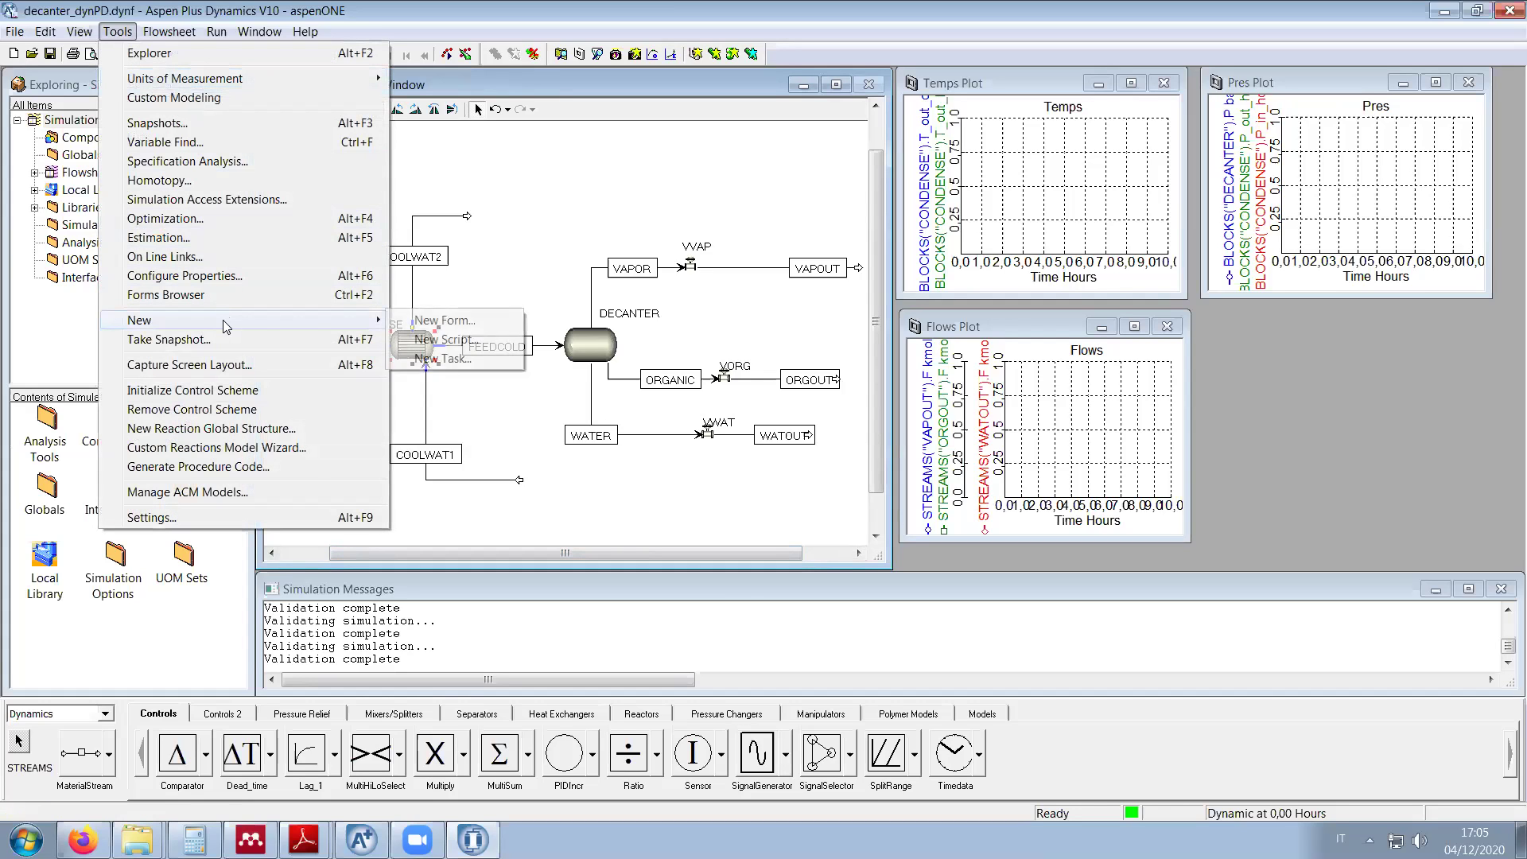
click(487, 320)
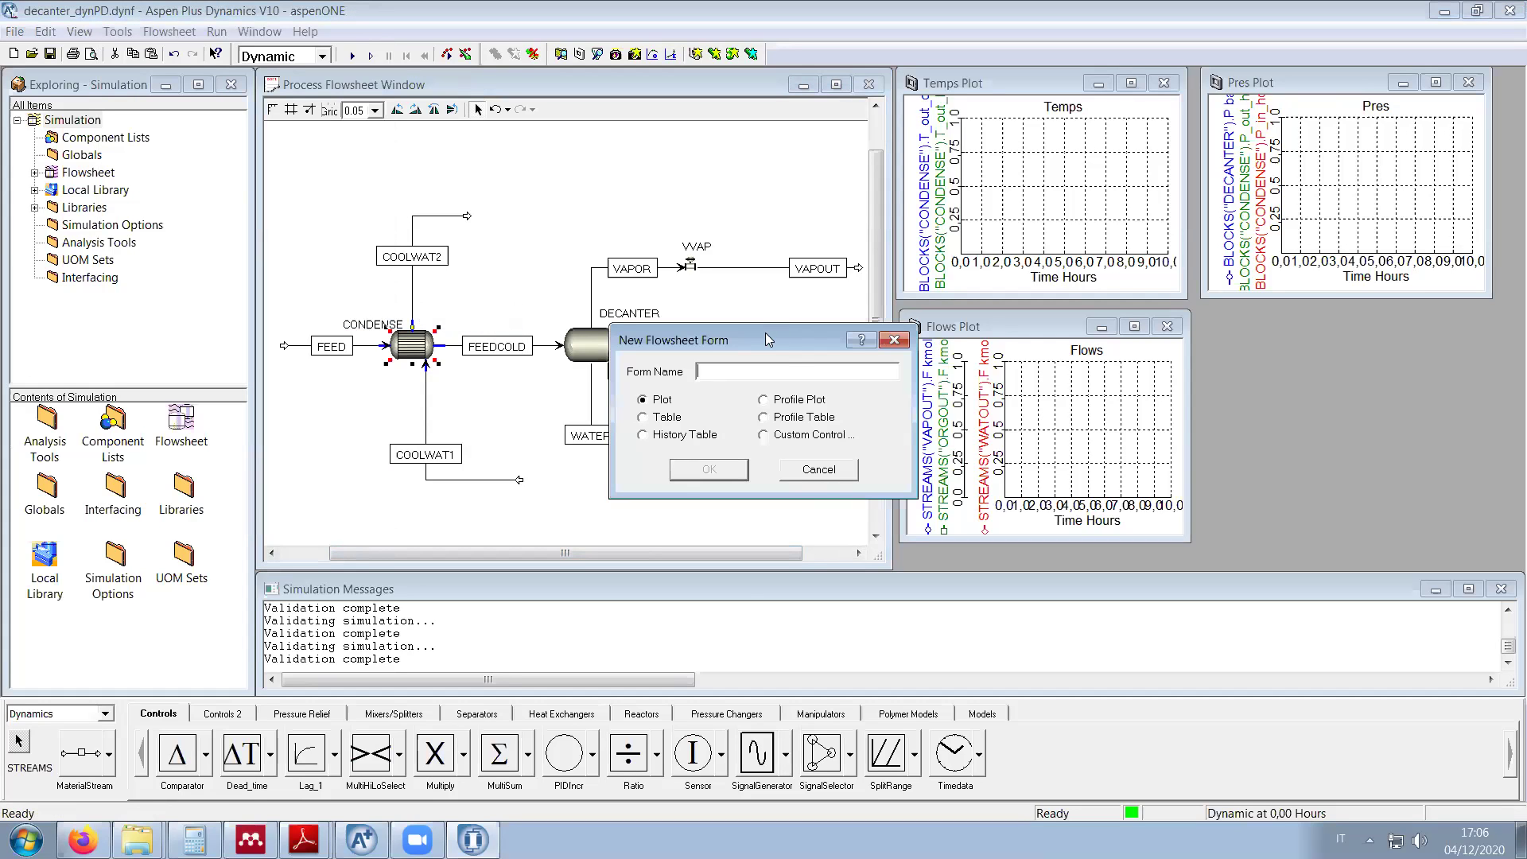
text(Levels)
key(Return)
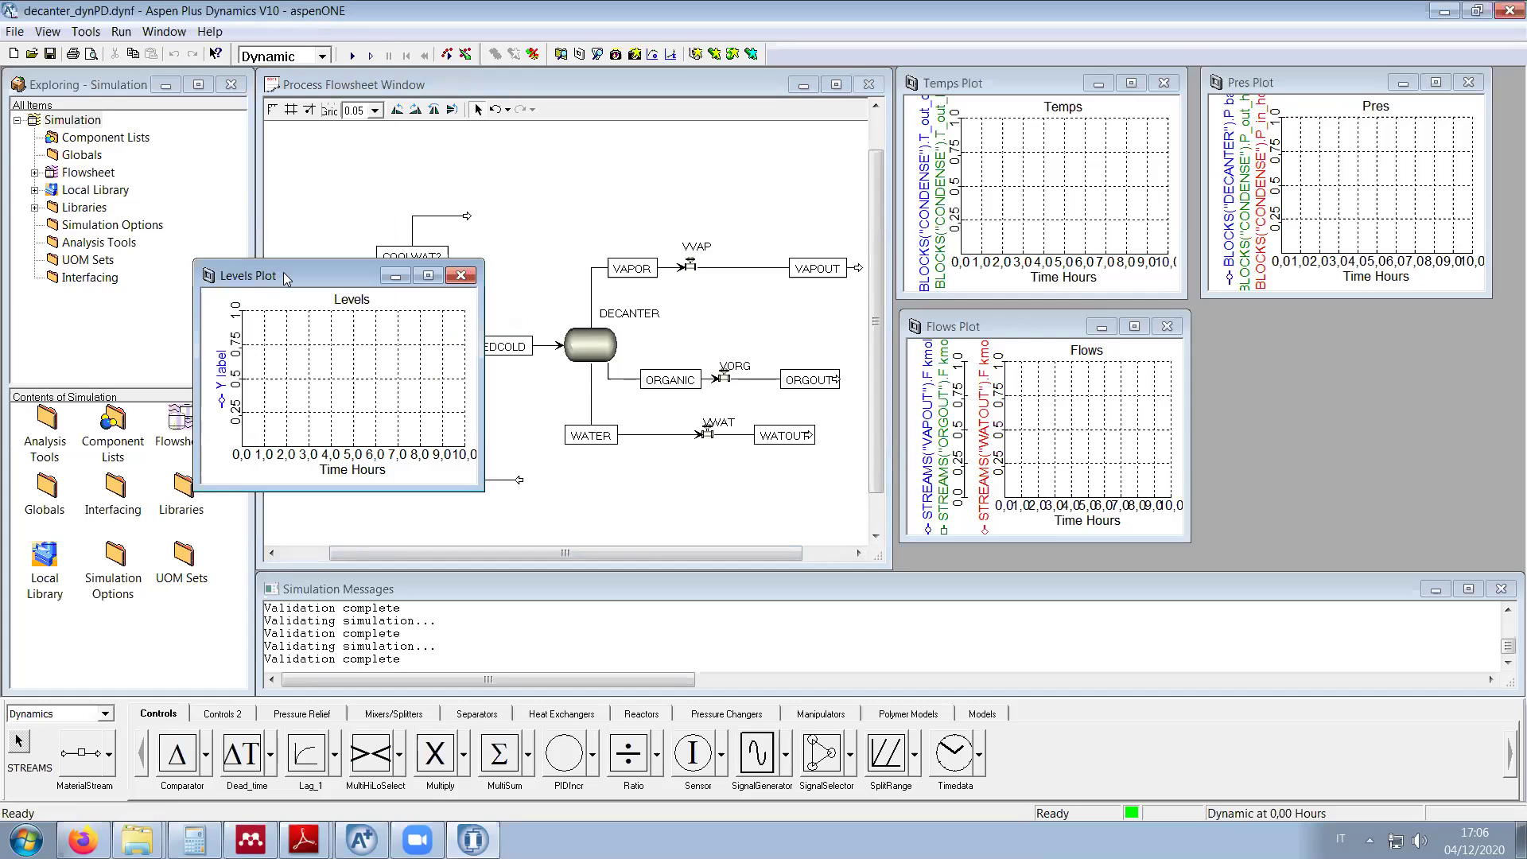
drag(283, 272, 1290, 318)
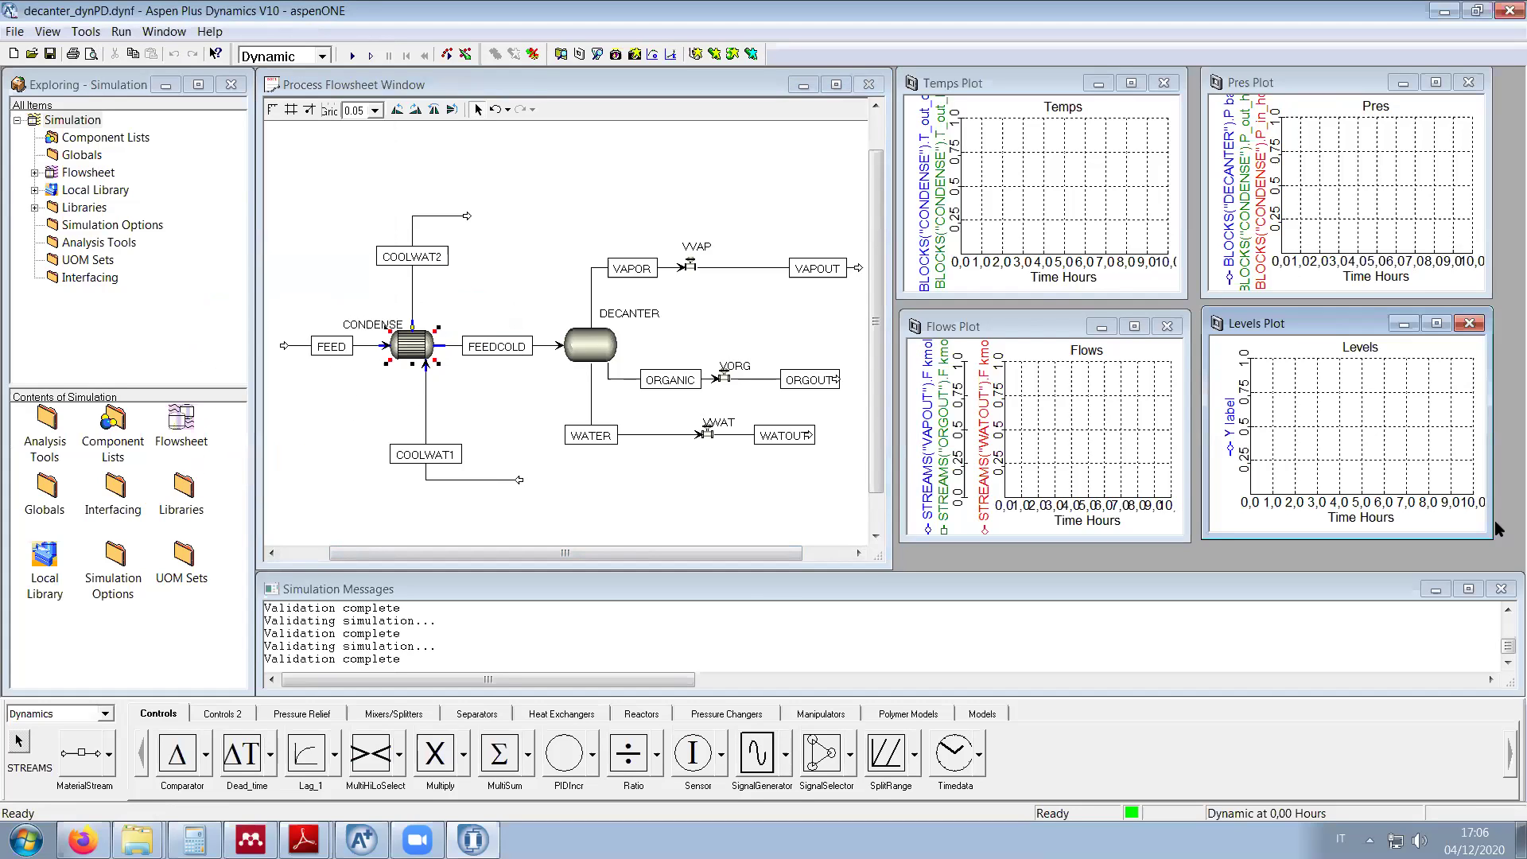
drag(1488, 534, 1502, 545)
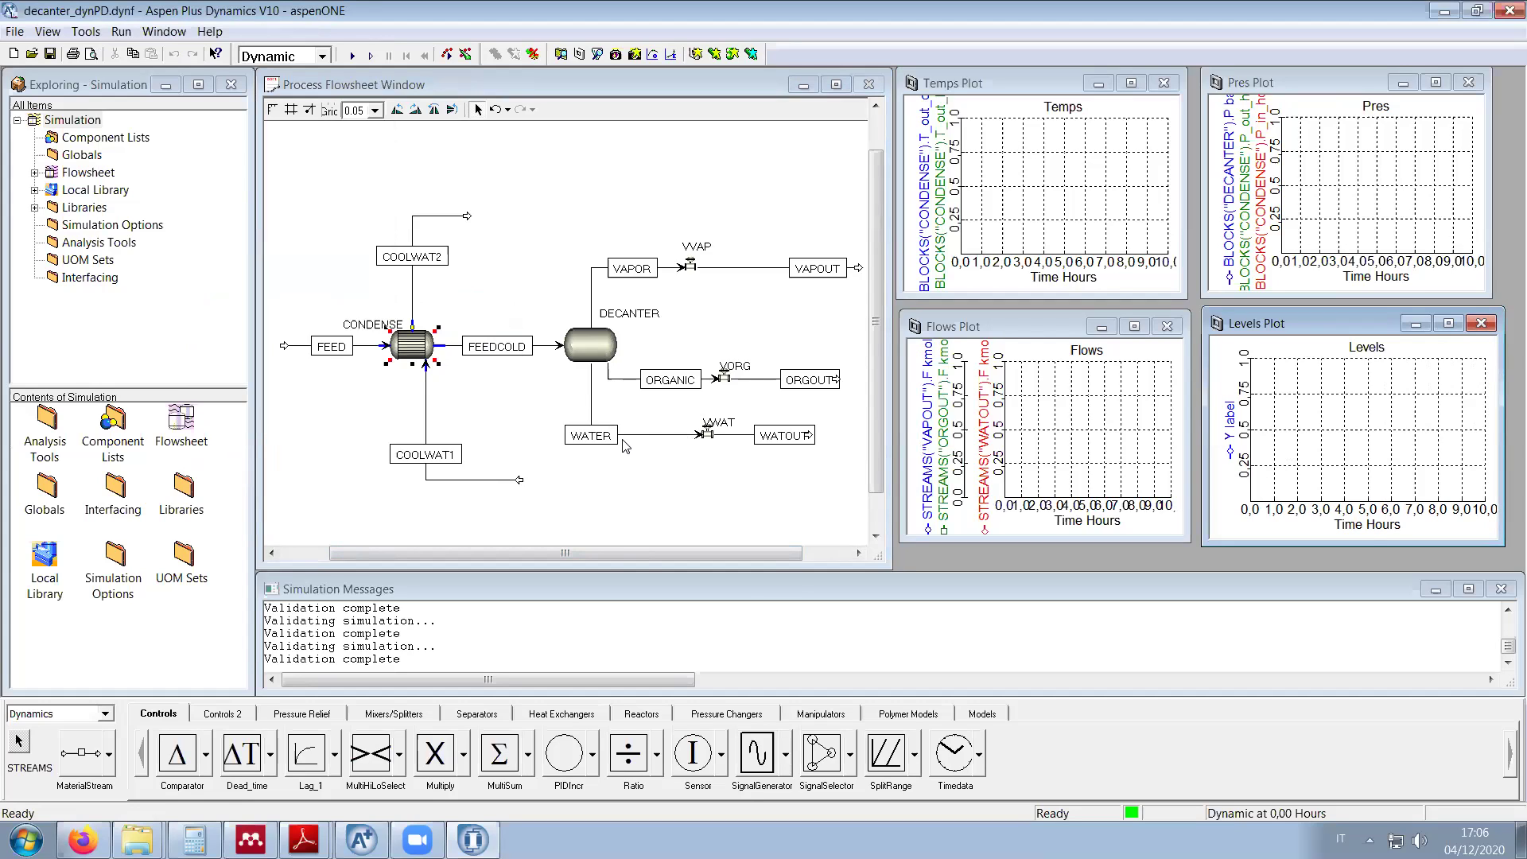
Step: Add the DECANTER block's liquid level Level and interface level Level_L2 to the Y axis of the Levels plot
double_click(588, 350)
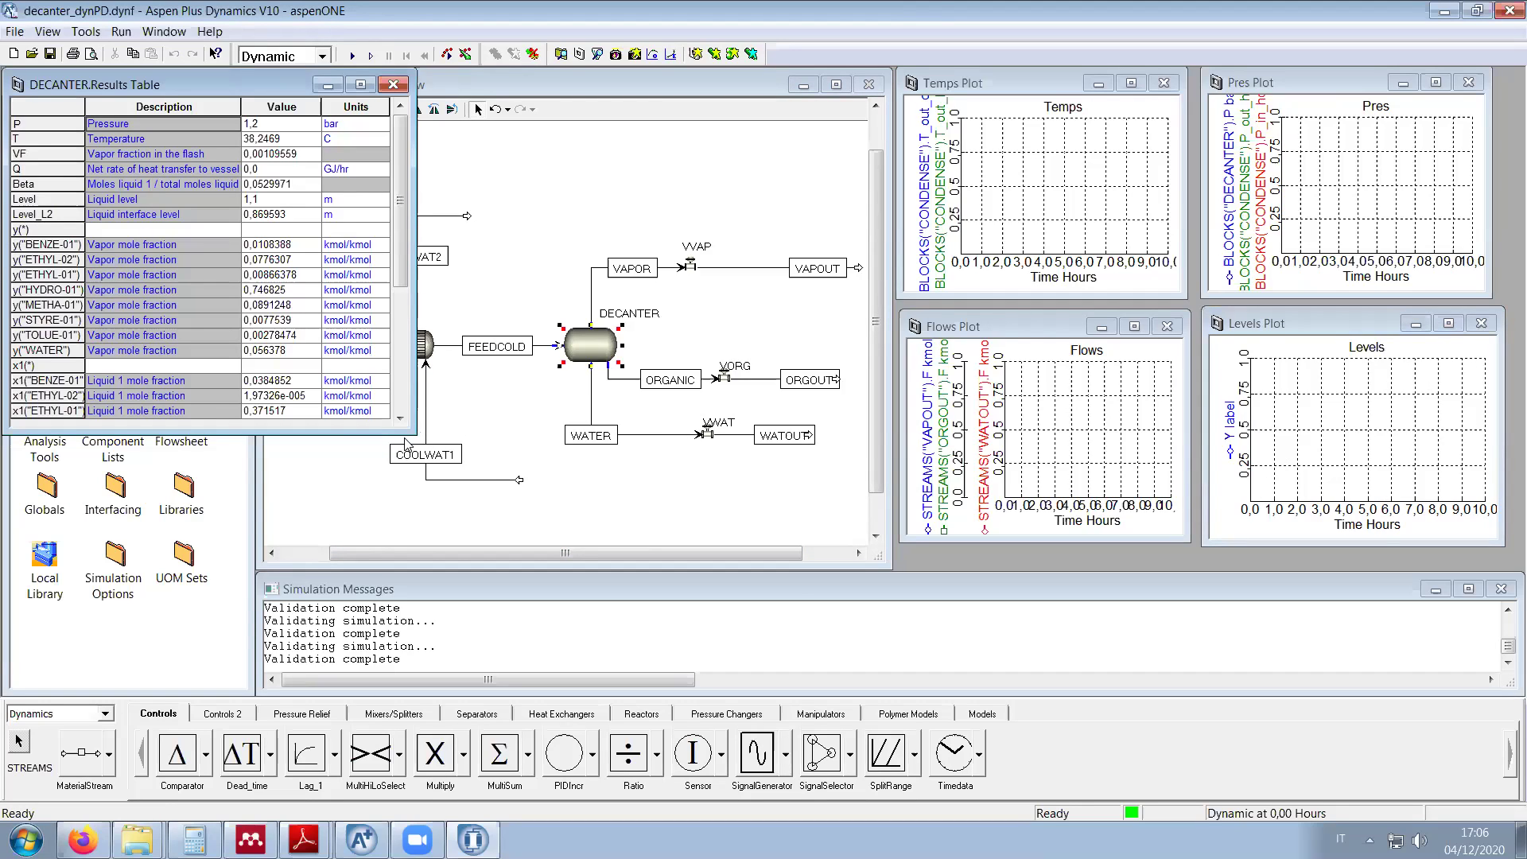
drag(405, 430, 577, 568)
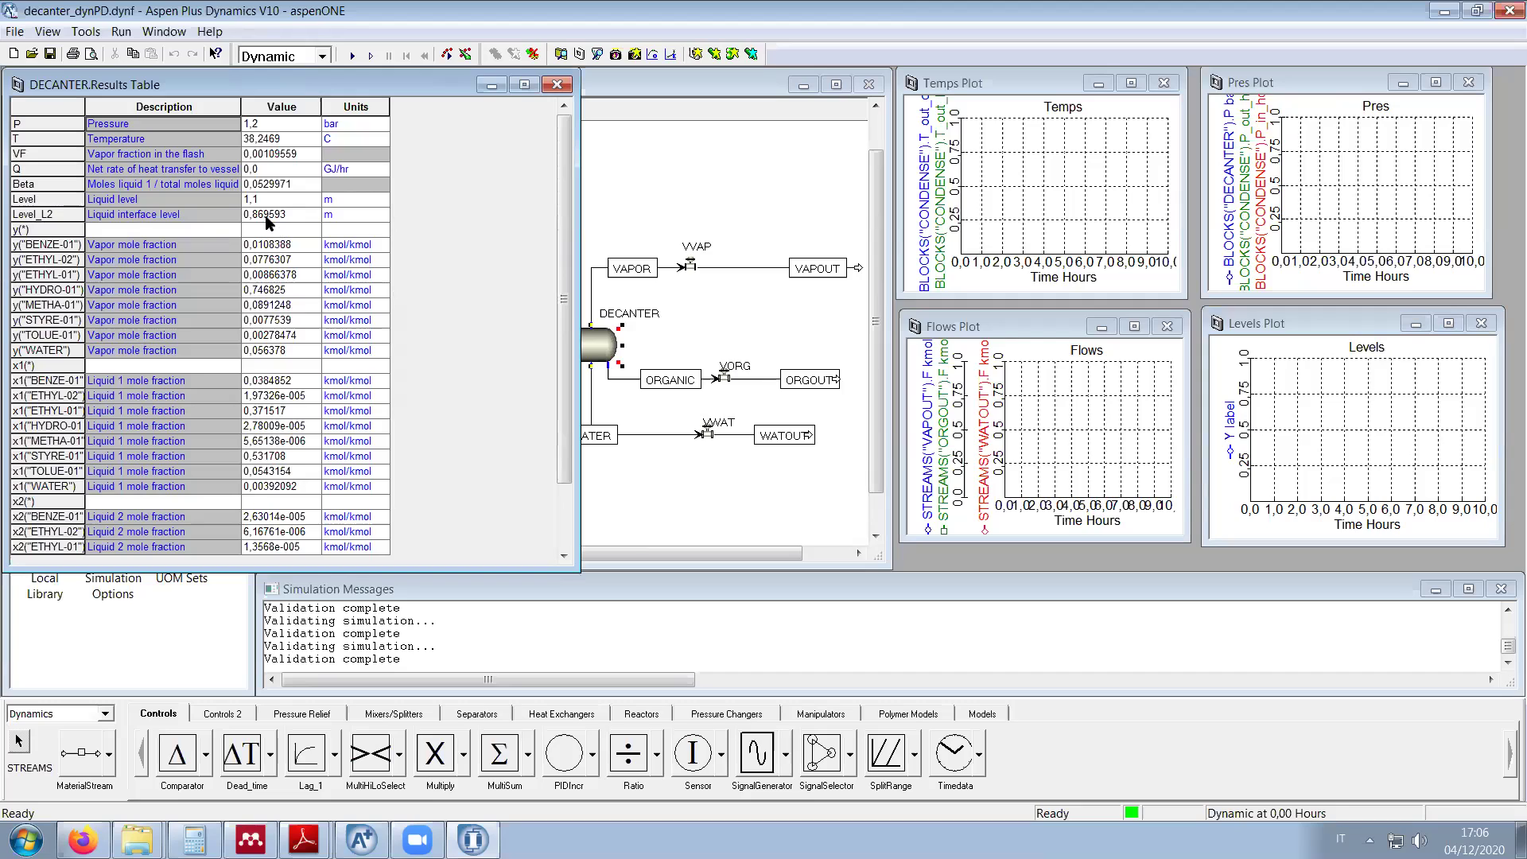
drag(47, 202, 1250, 394)
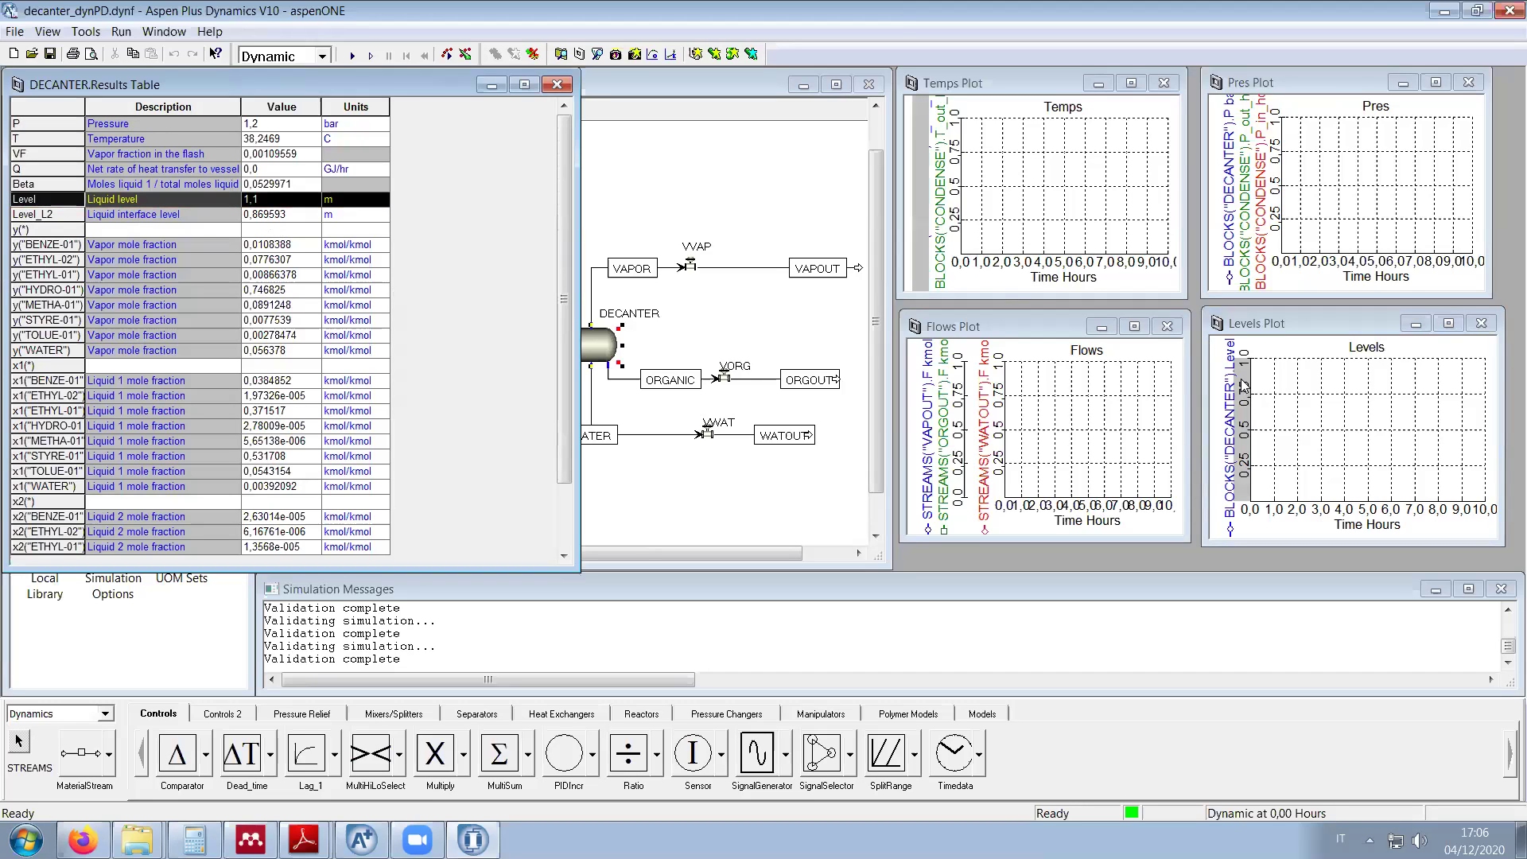
drag(50, 219, 1245, 436)
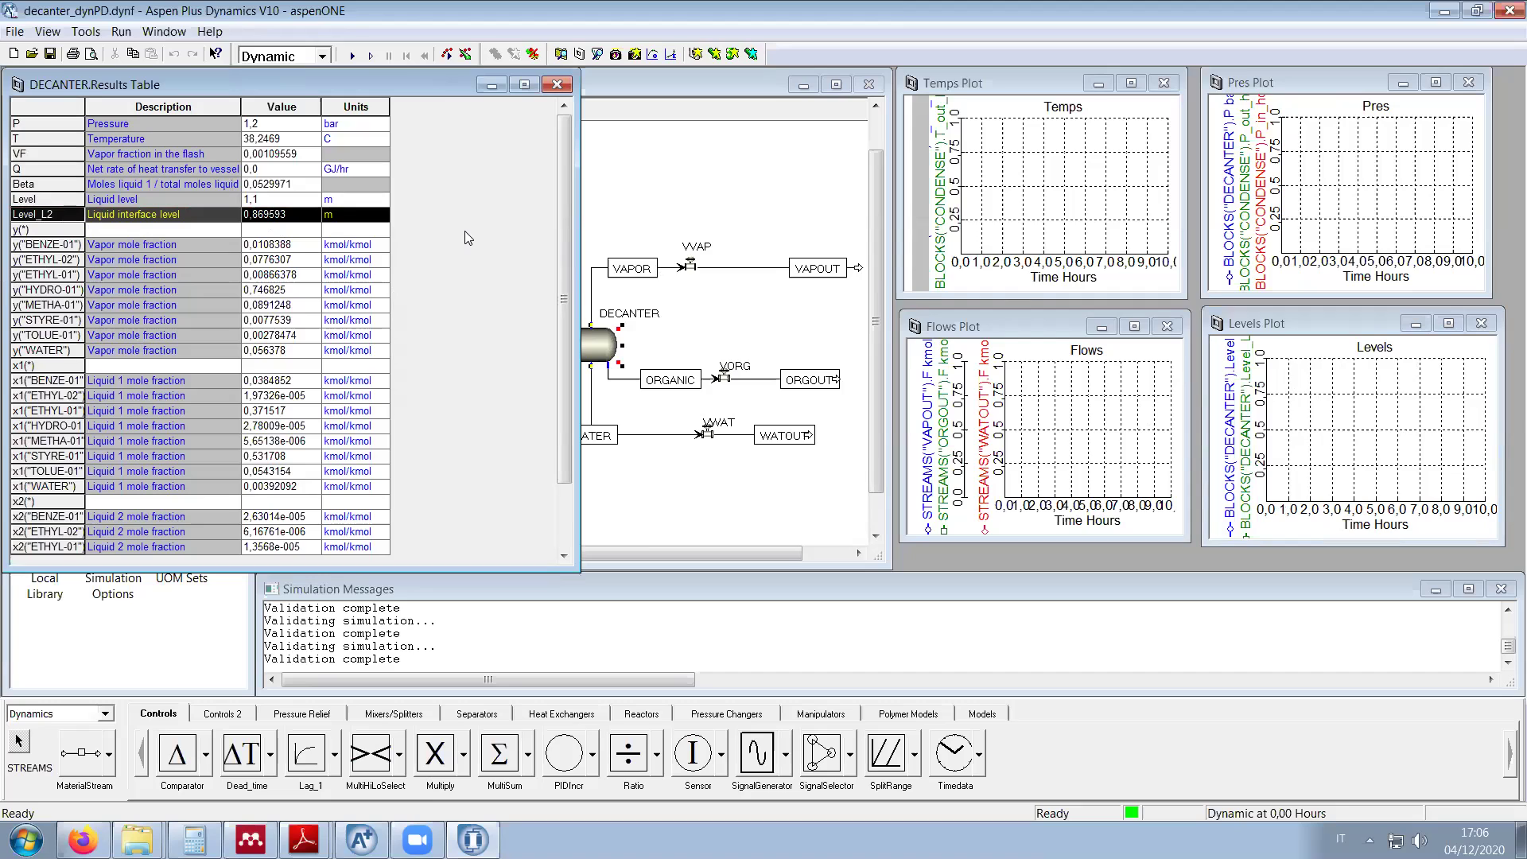
click(558, 84)
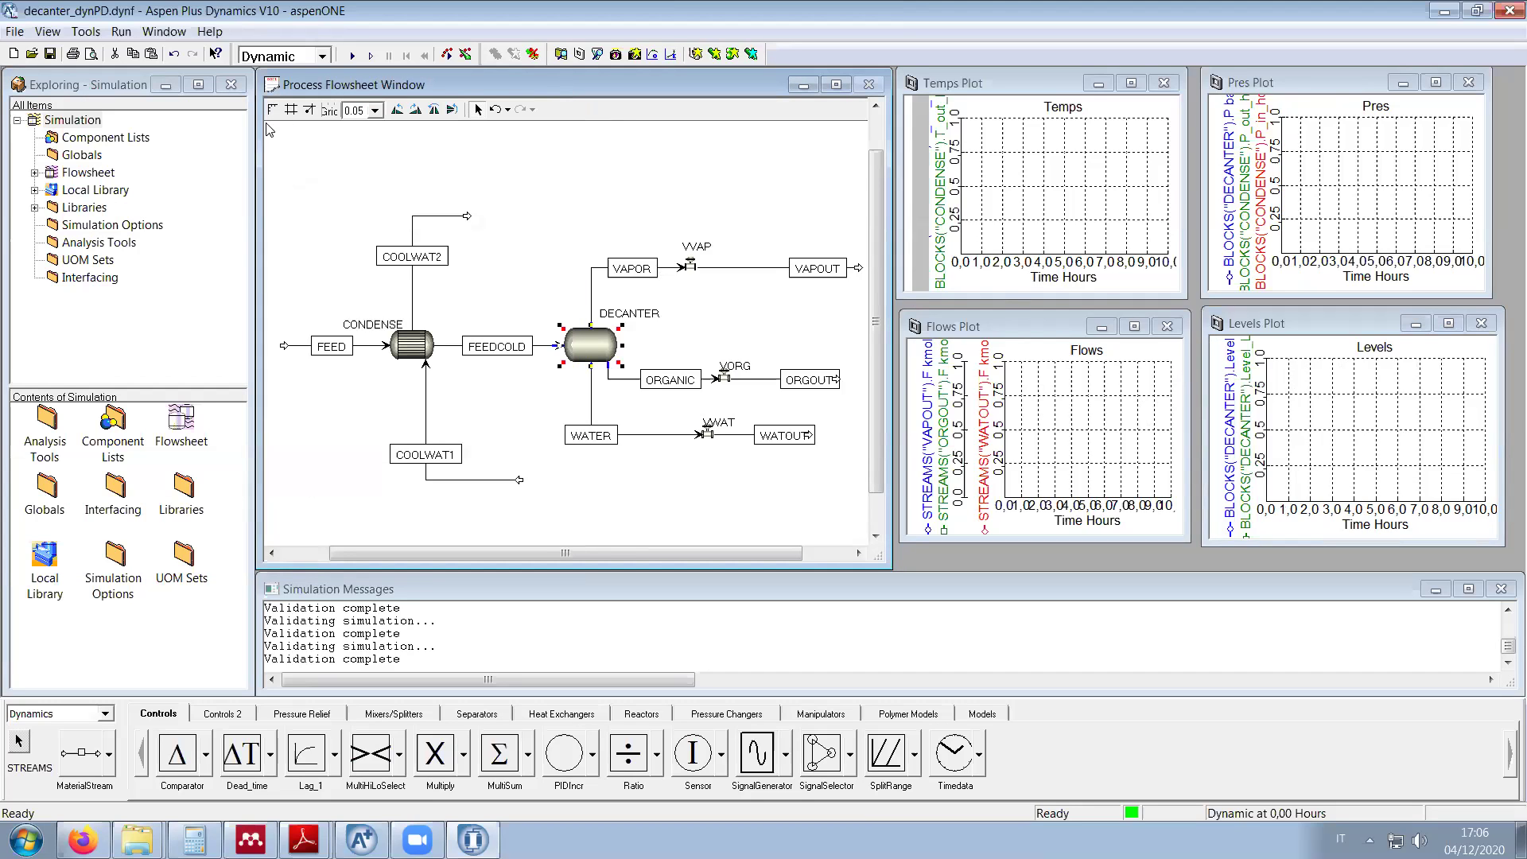
Step: Save the simulation and perform an Initialization run
click(50, 54)
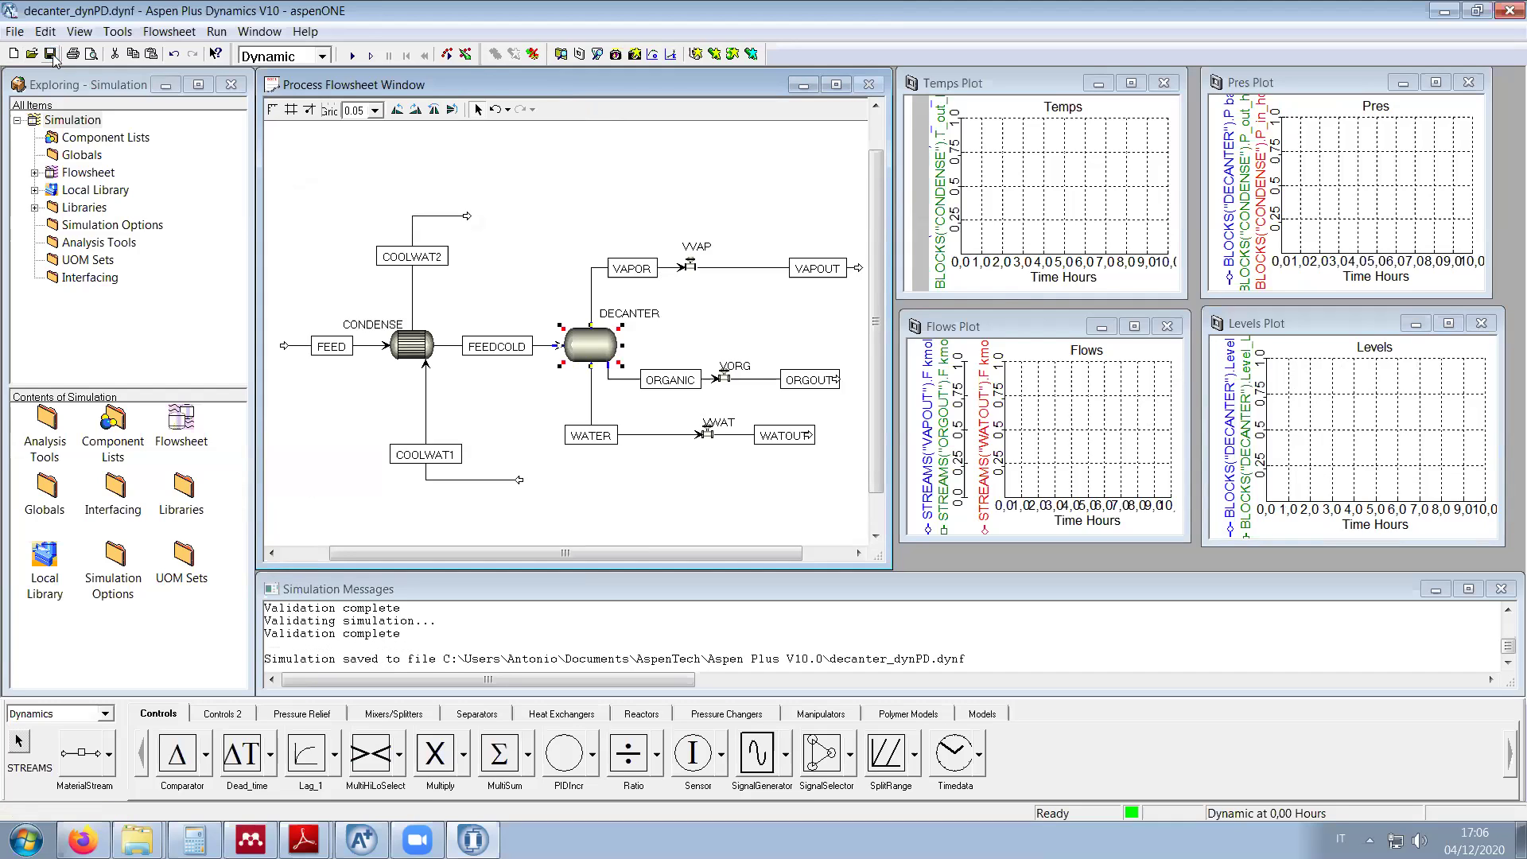
click(322, 55)
click(302, 74)
click(353, 56)
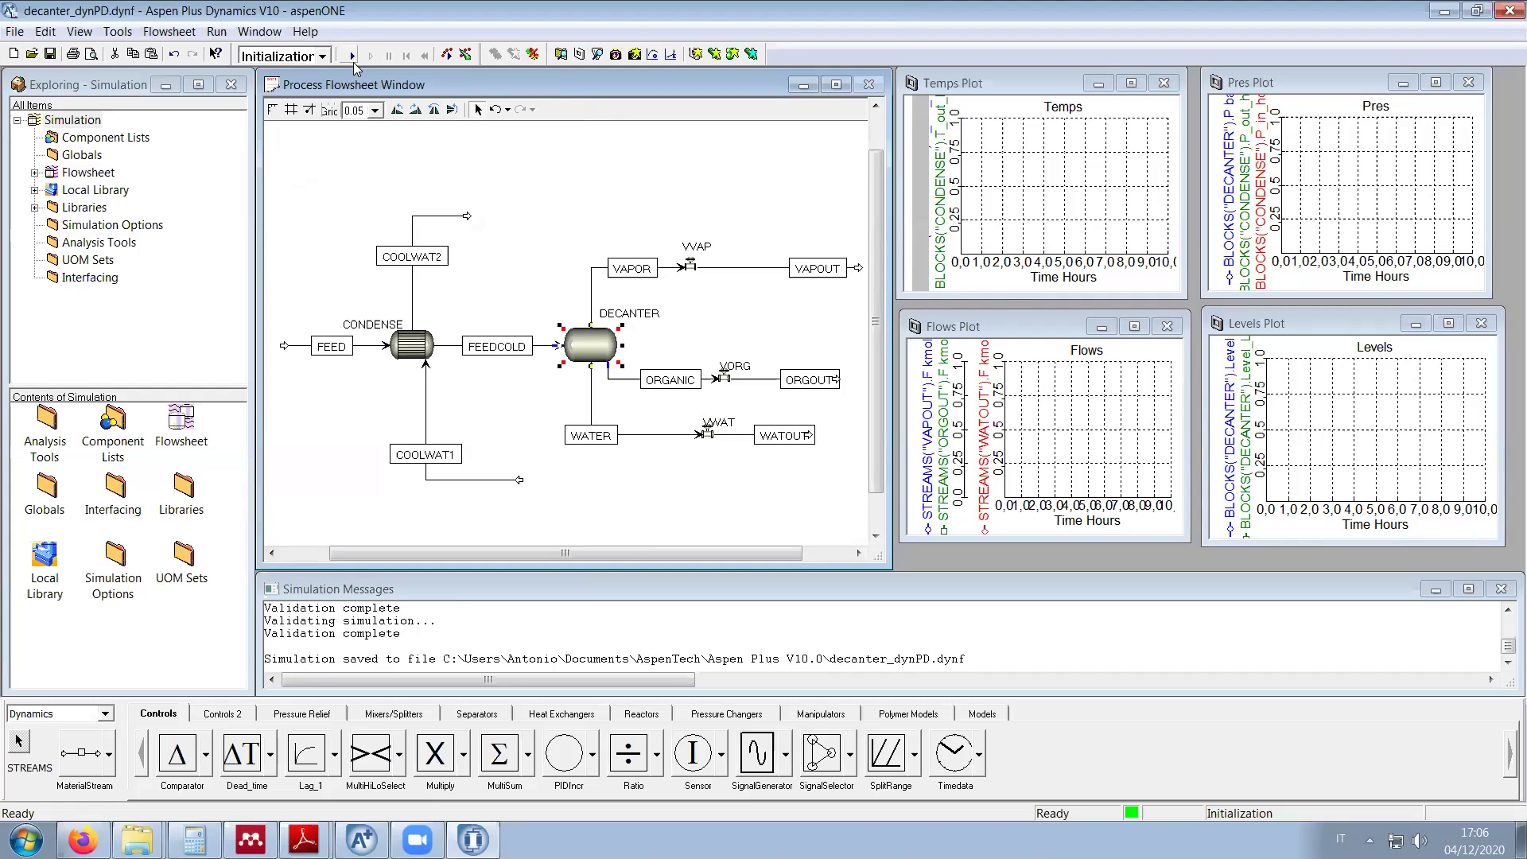
click(825, 464)
Step: Run the simulation in Dynamic mode and pause it at about 2.5 hours
click(322, 56)
click(300, 116)
click(353, 56)
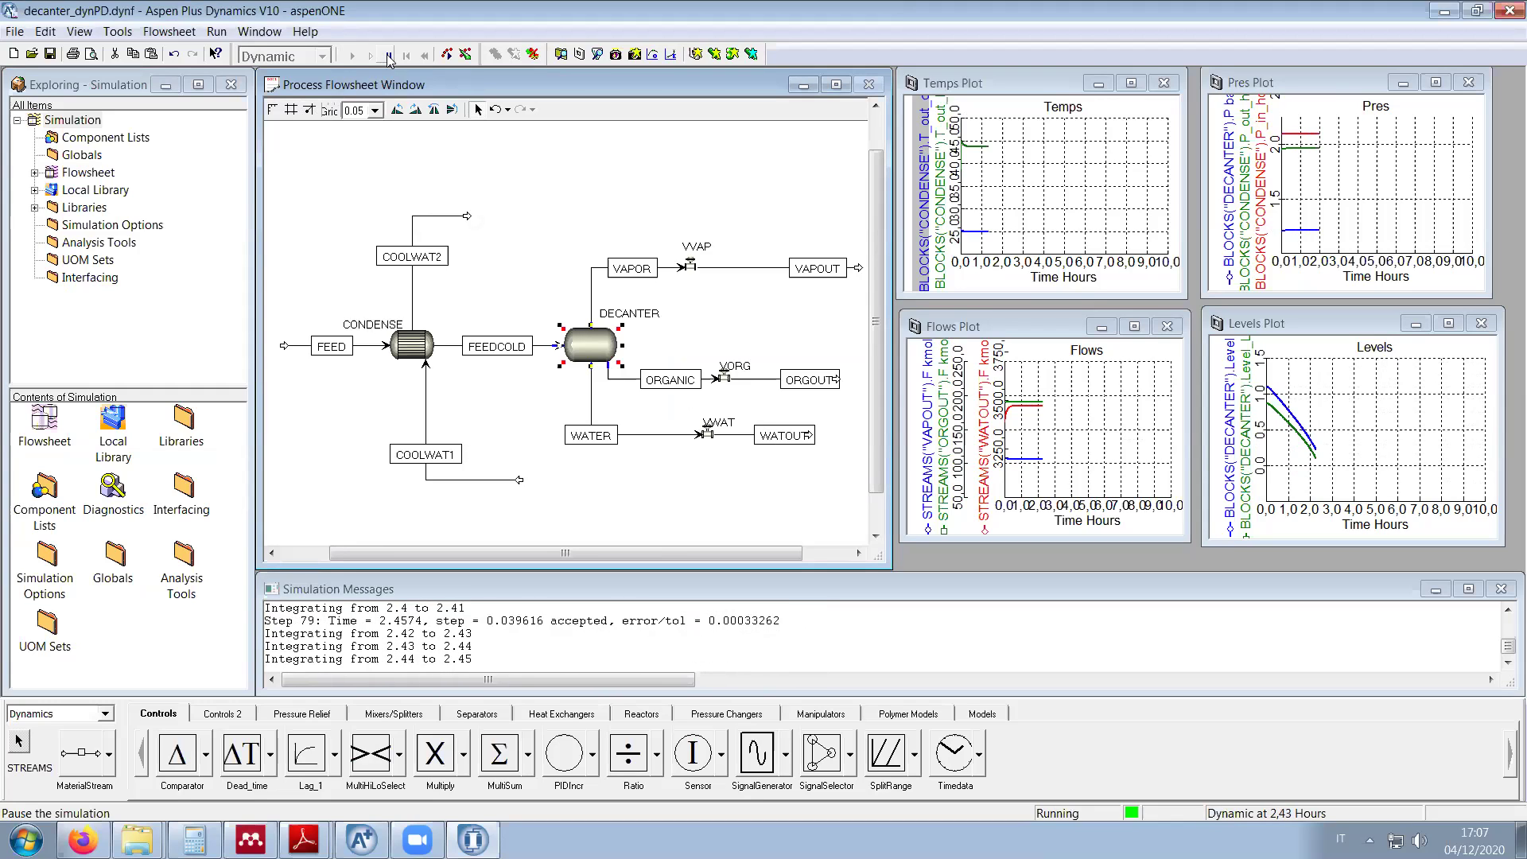
click(389, 56)
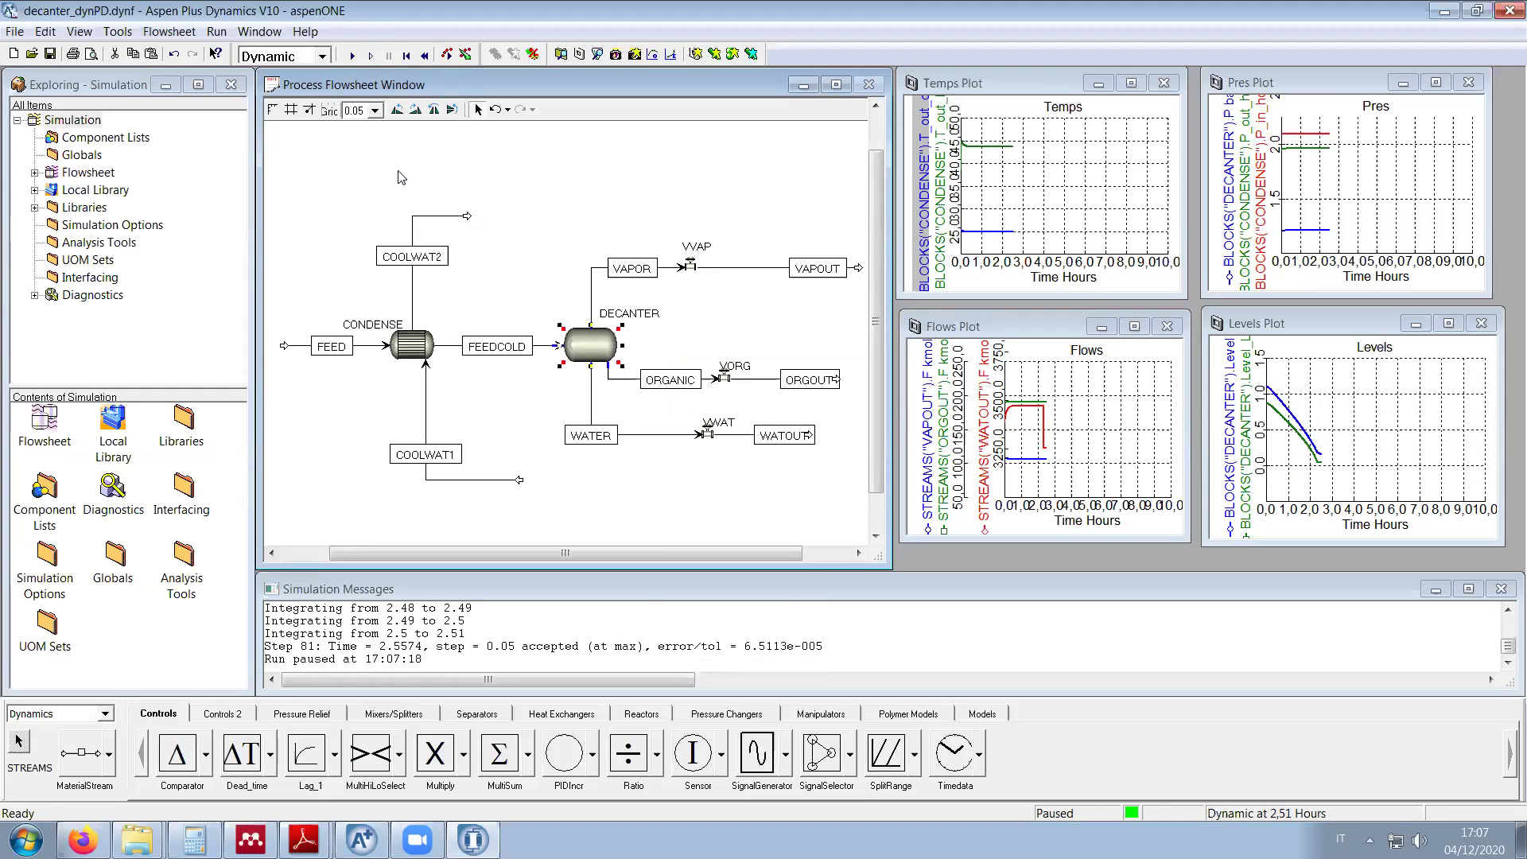
Step: Zoom the Temps, Pres, Levels and Flows plots to their full range to examine the responses
right_click(1064, 187)
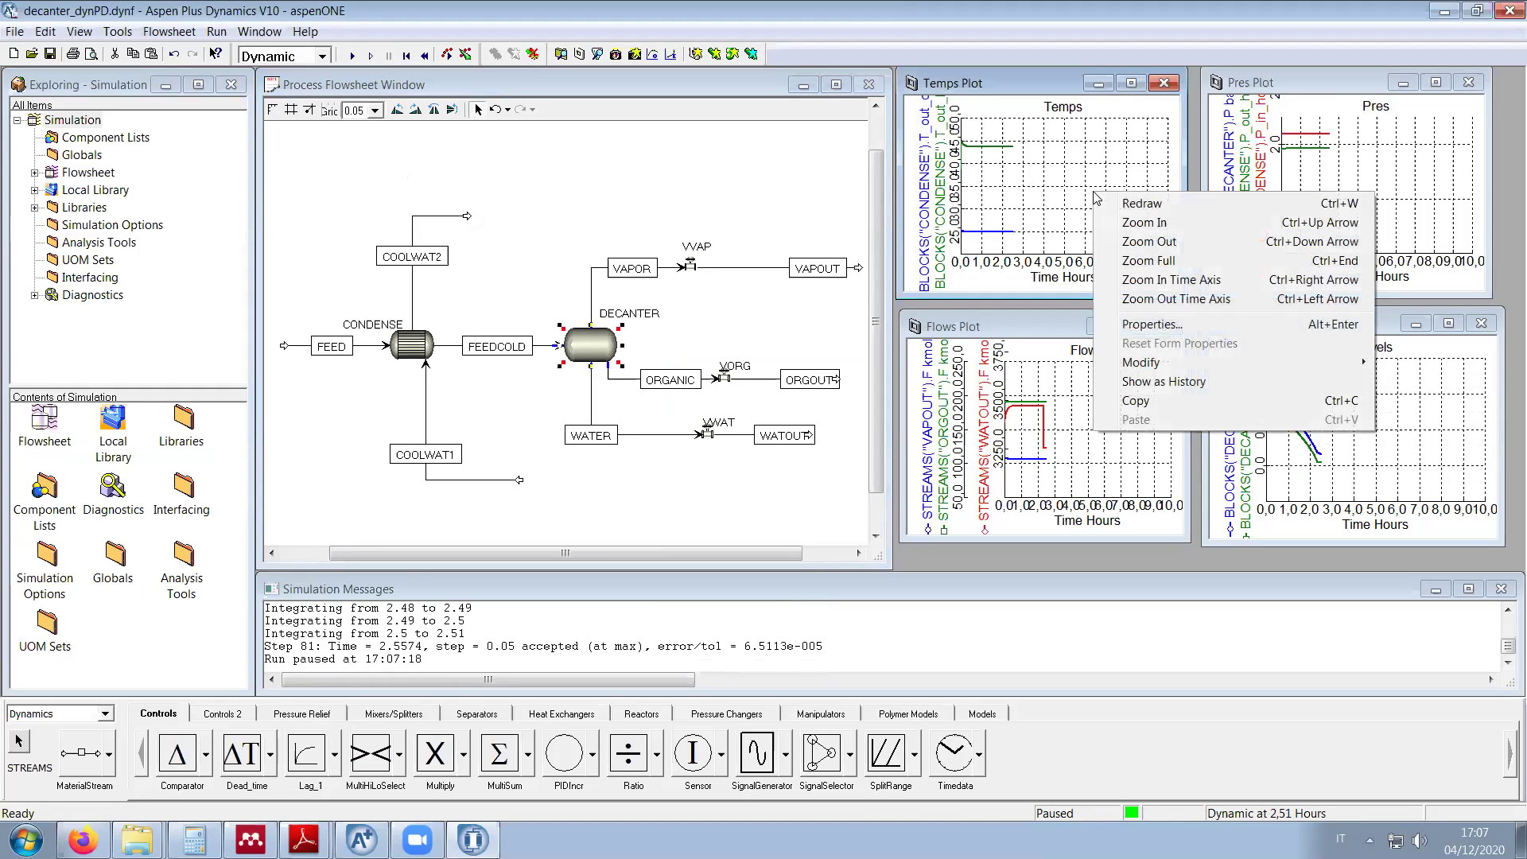
click(1135, 260)
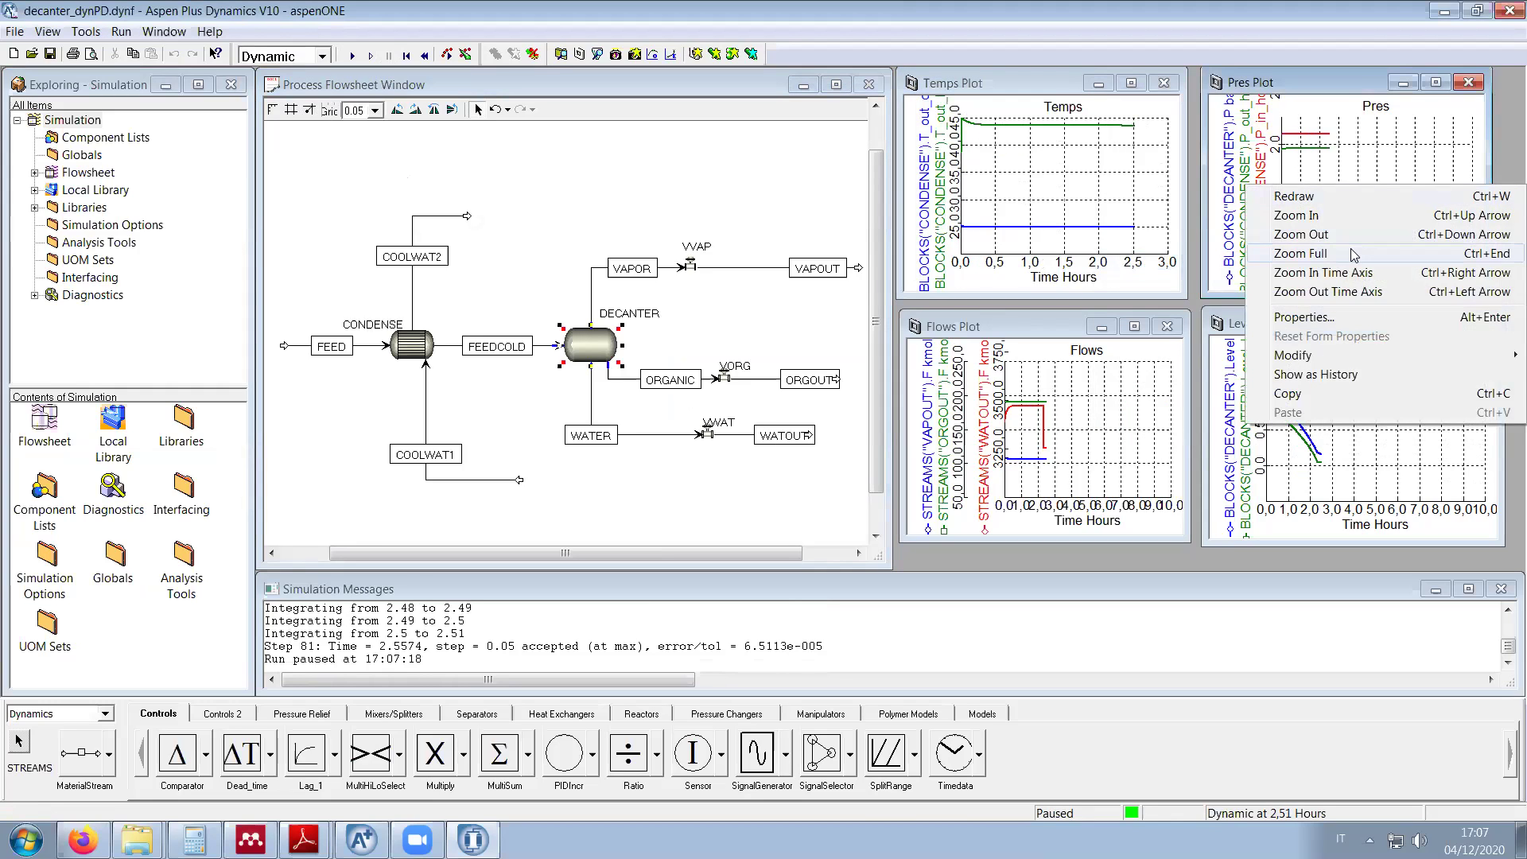
click(1300, 253)
right_click(1334, 409)
click(1367, 479)
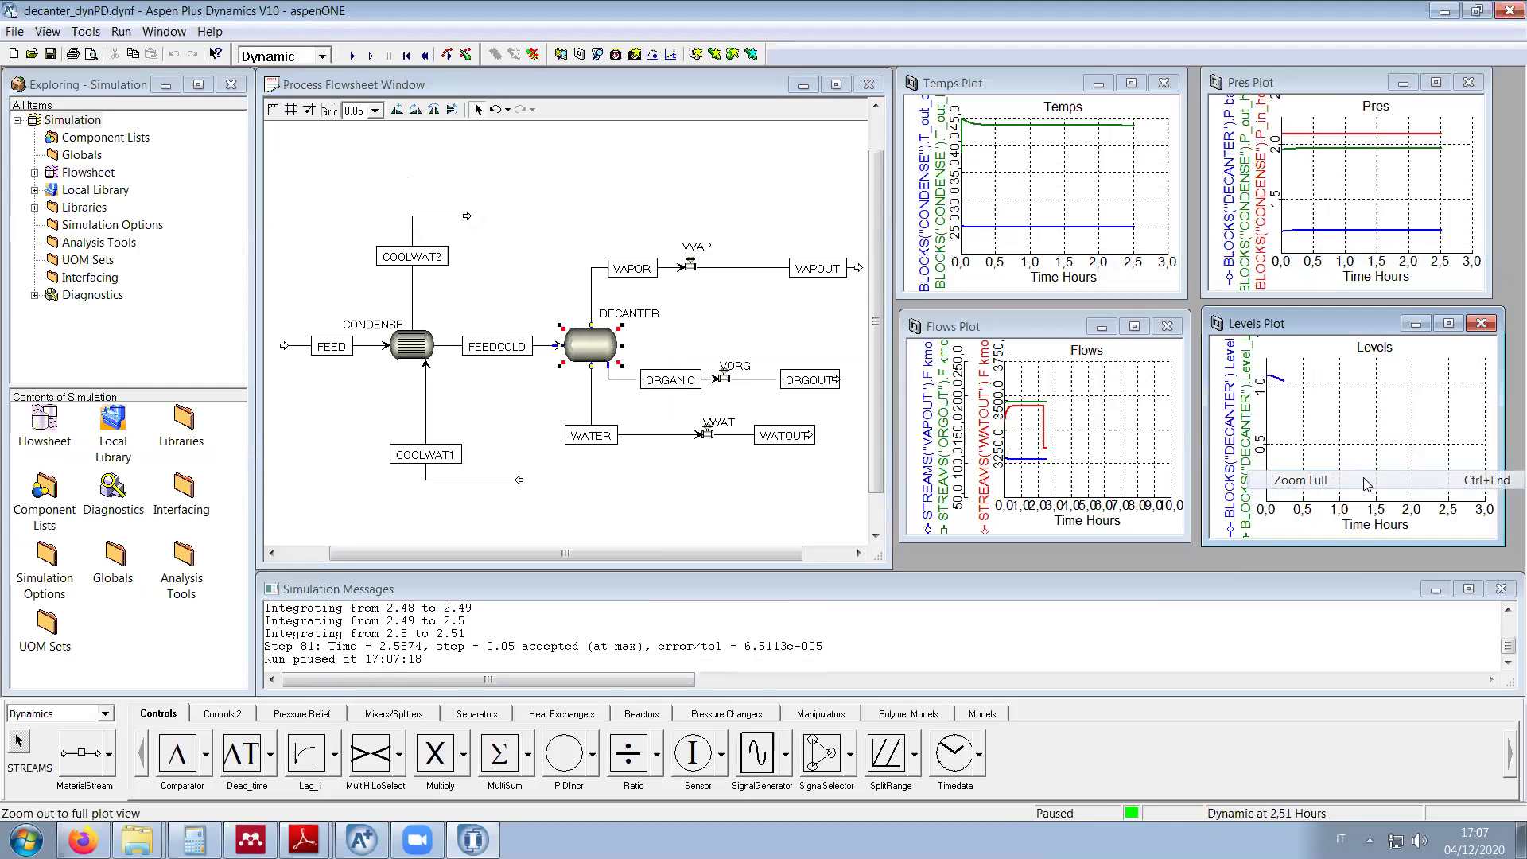
right_click(1083, 416)
click(1150, 485)
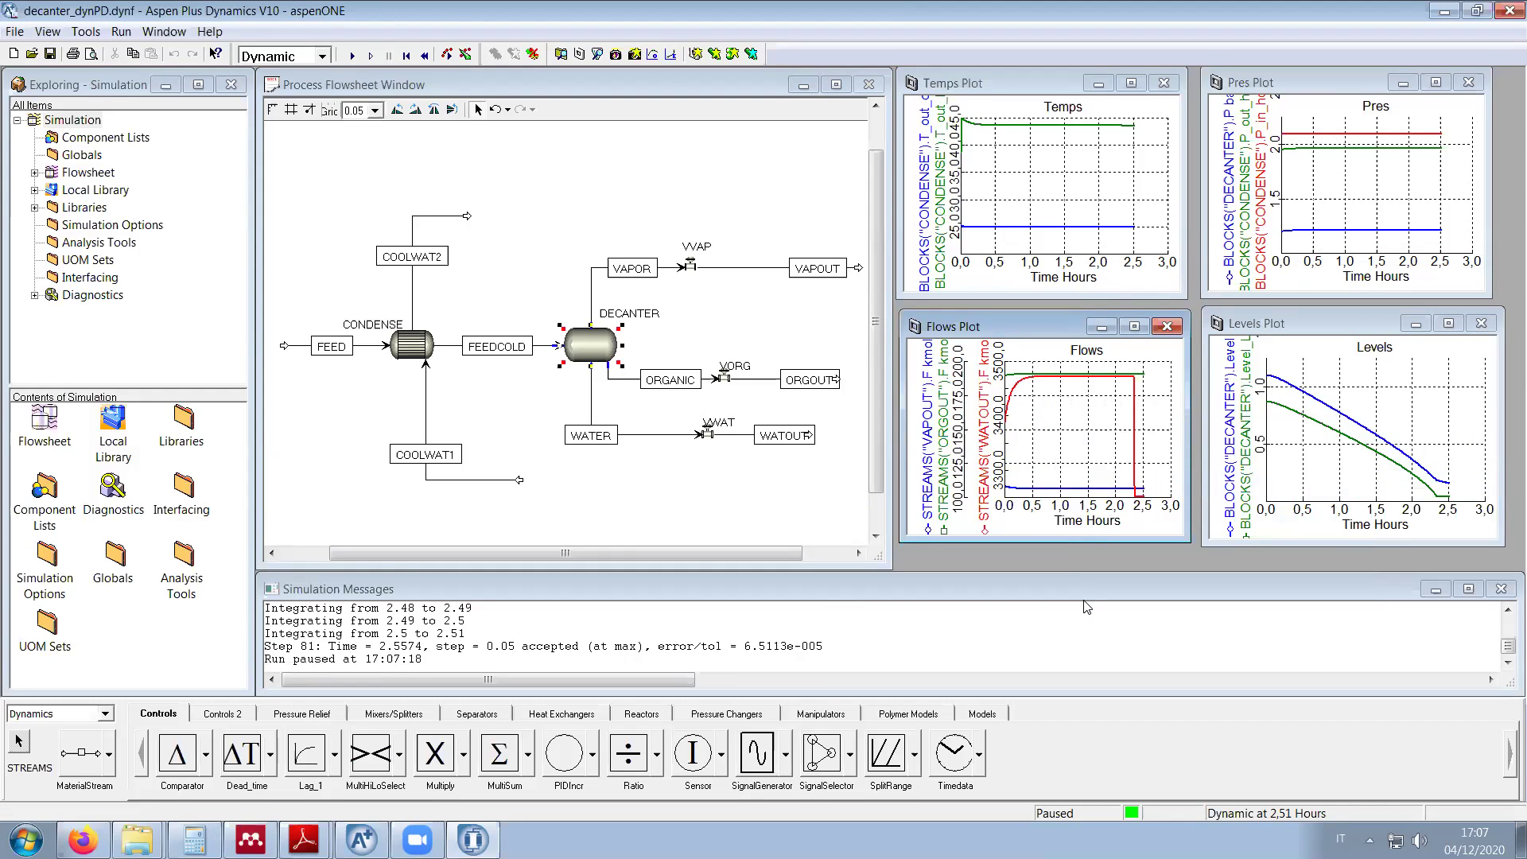
Step: Resume the dynamic run, pause it at about 4.2 hours and rescale all four plots to show the whole run
click(351, 55)
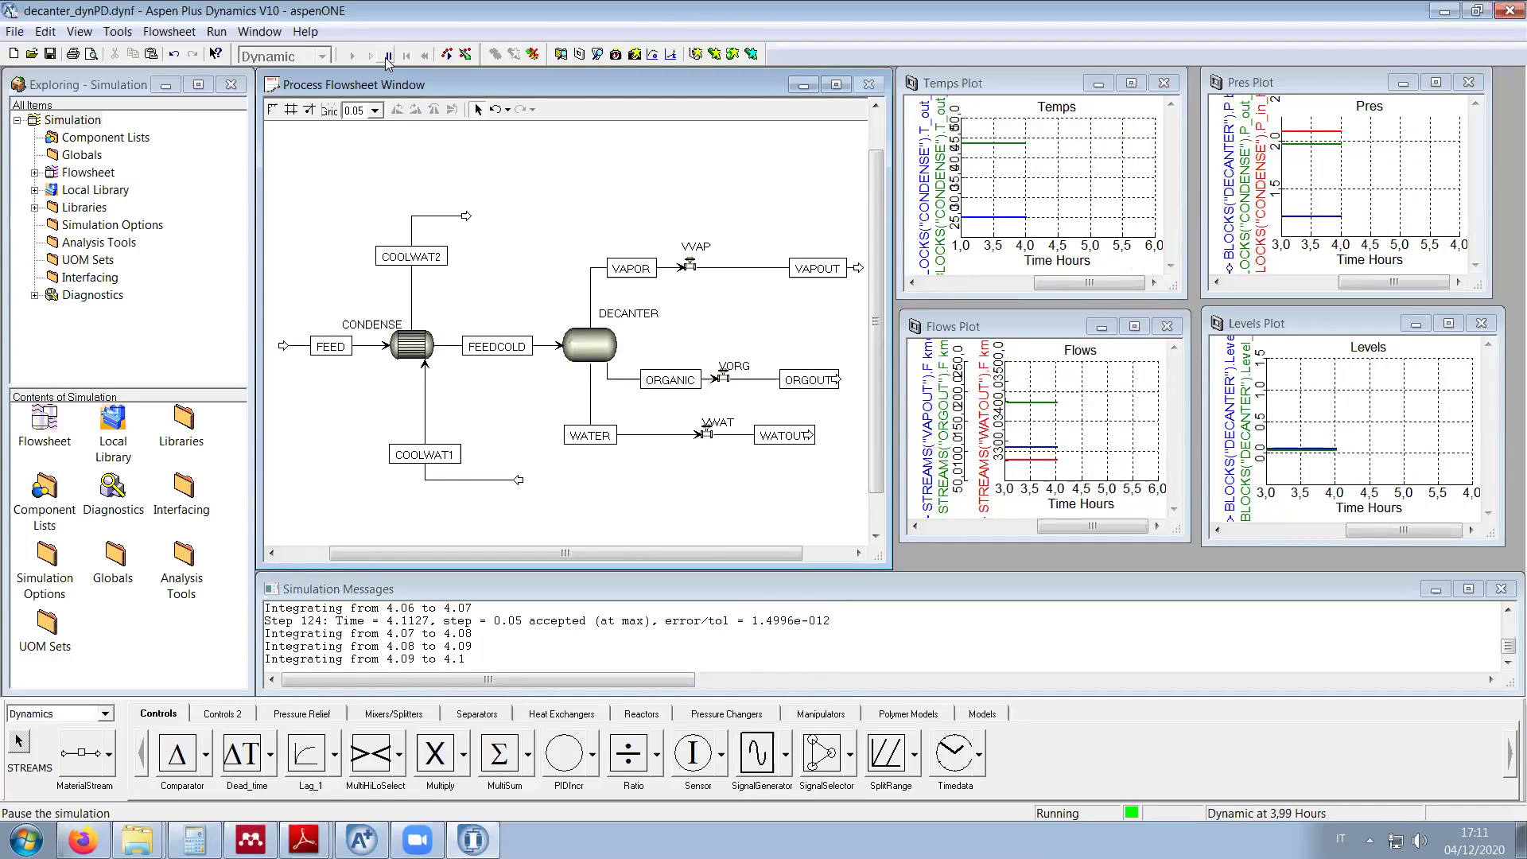
click(389, 64)
right_click(1245, 384)
click(1338, 436)
right_click(1149, 433)
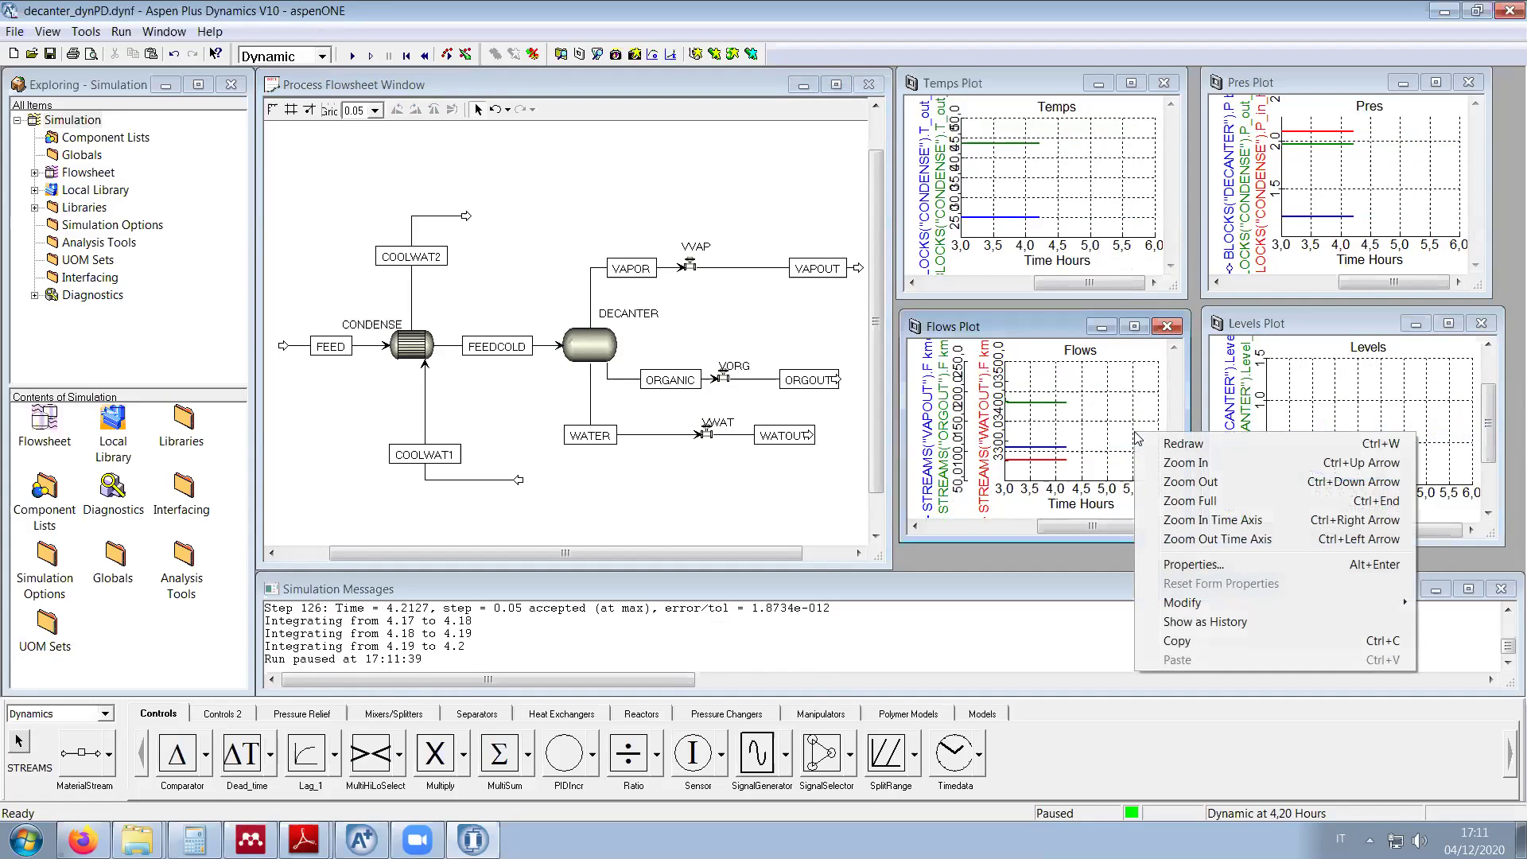
click(1184, 485)
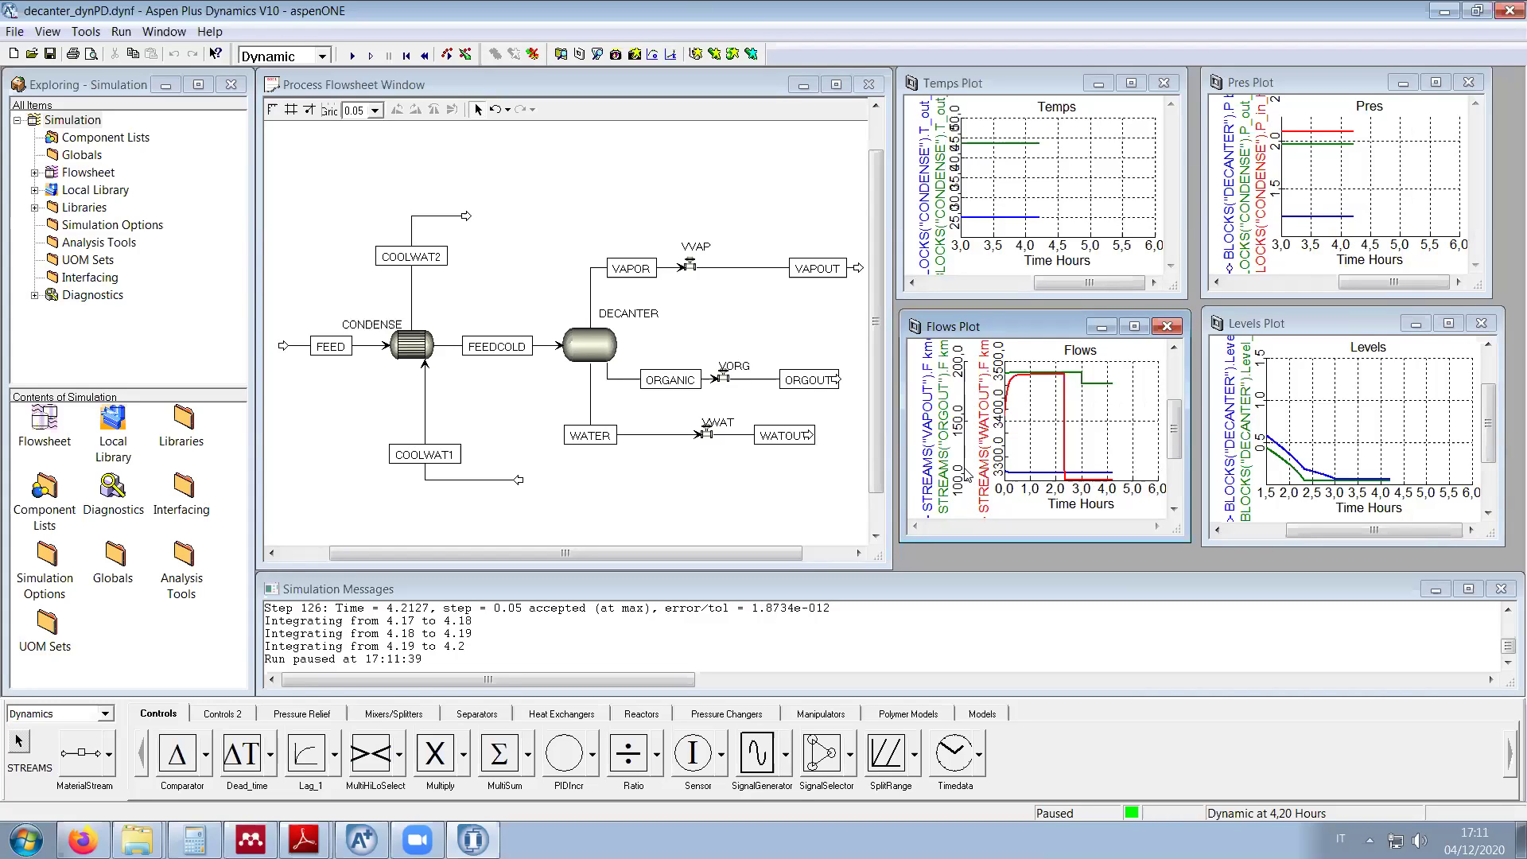
right_click(1343, 213)
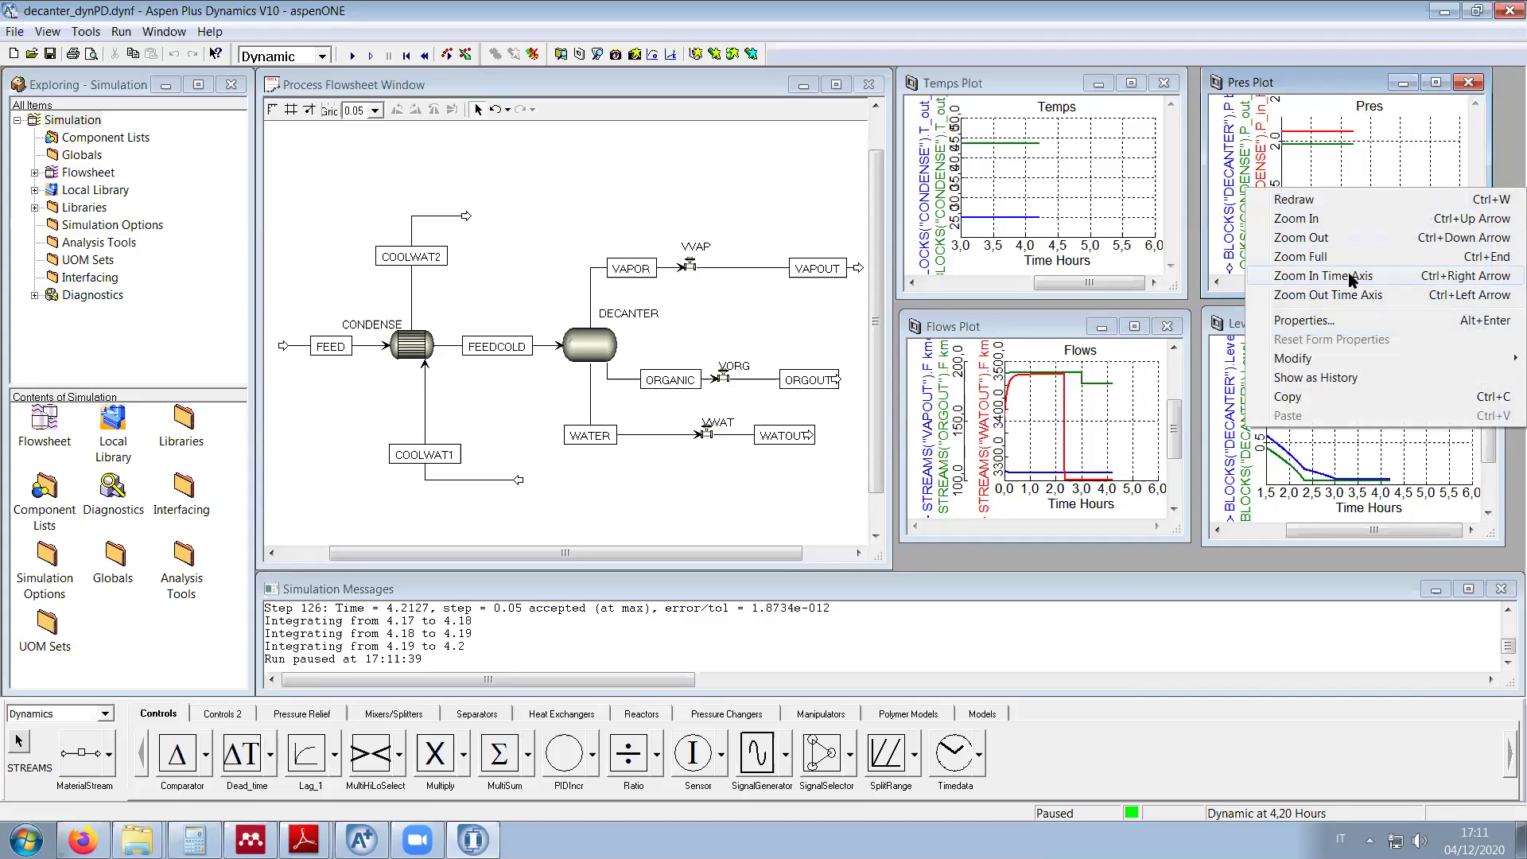
click(1300, 256)
right_click(1135, 204)
click(1169, 272)
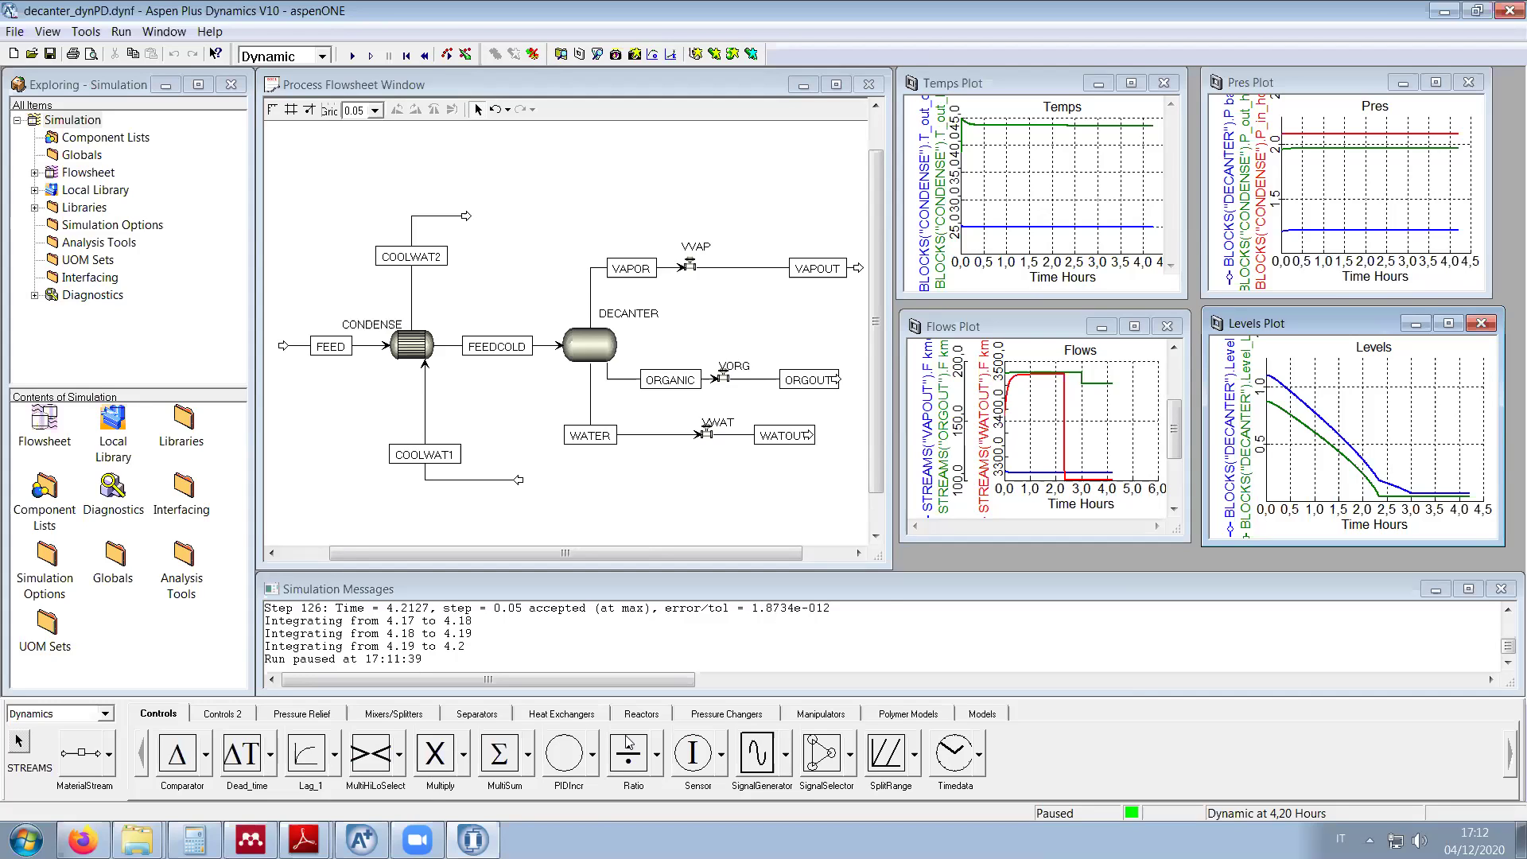
Step: Switch to Aspen Plus, close the CONDENSE results and open the VVAP valve's operation input
click(360, 839)
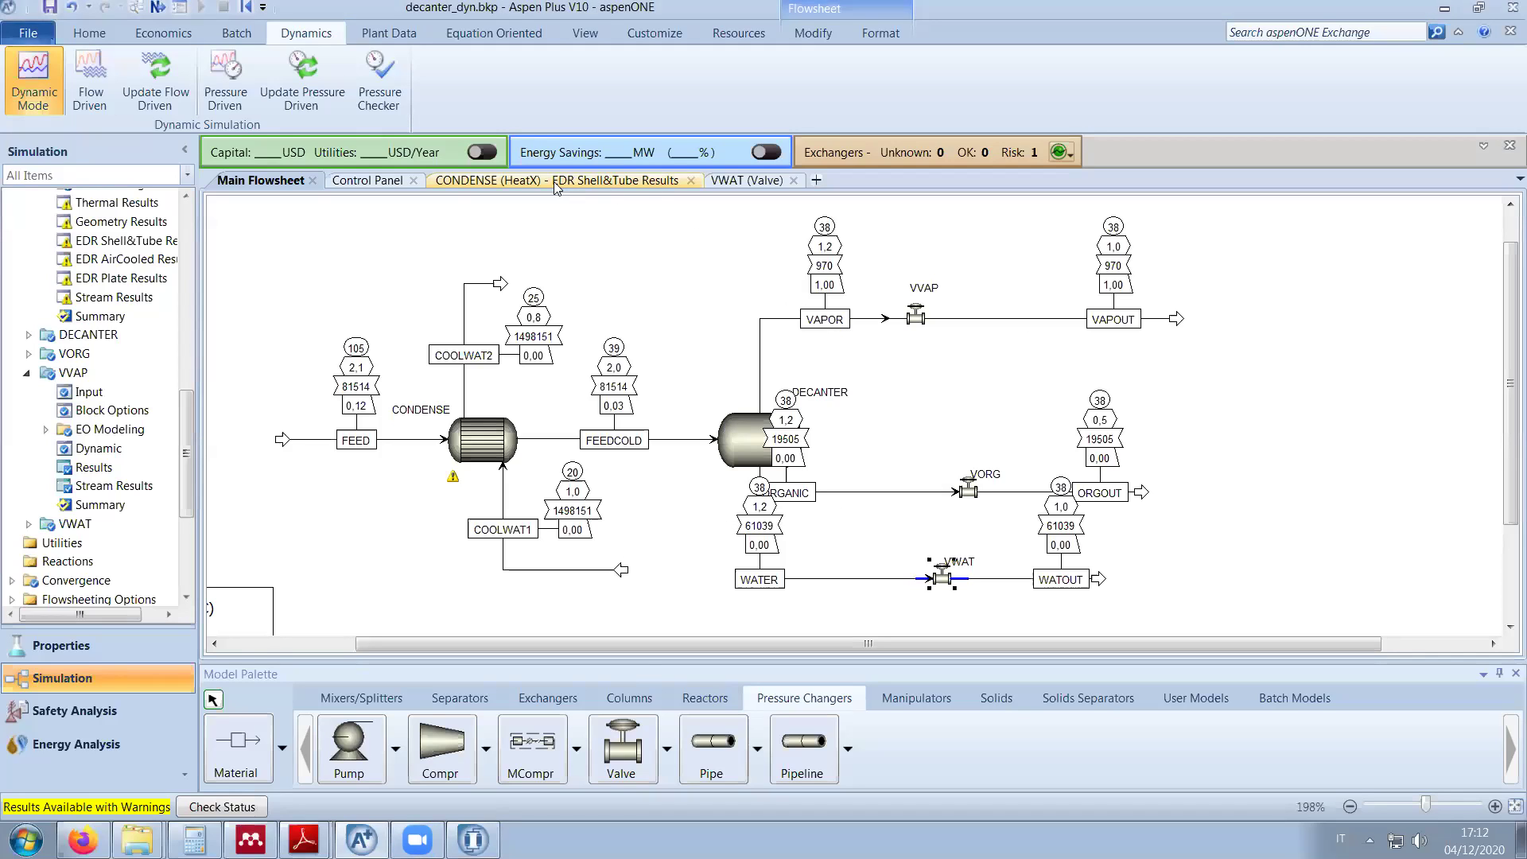
click(691, 181)
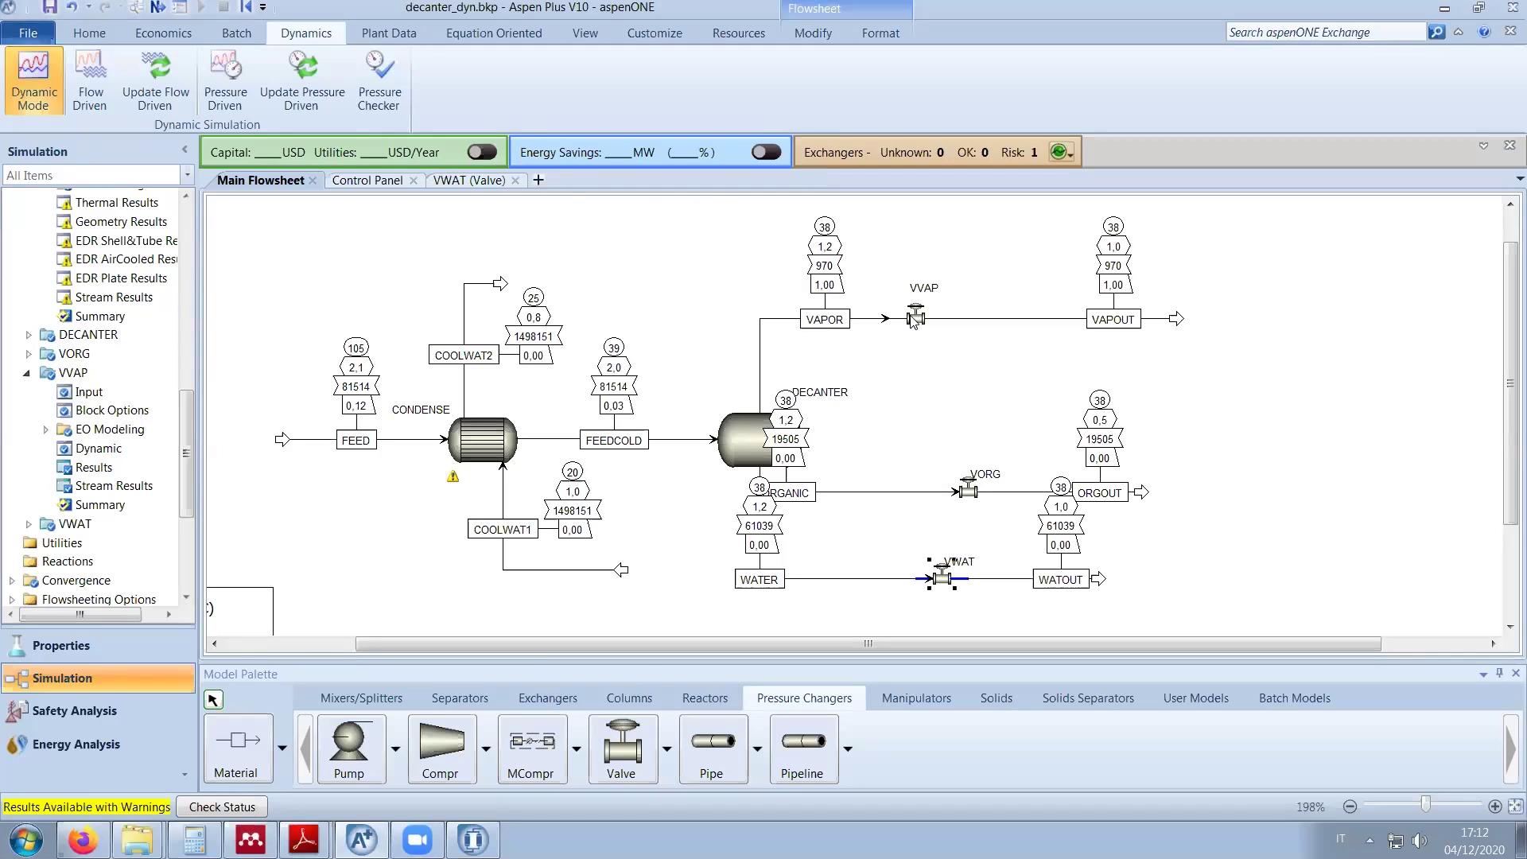
double_click(889, 317)
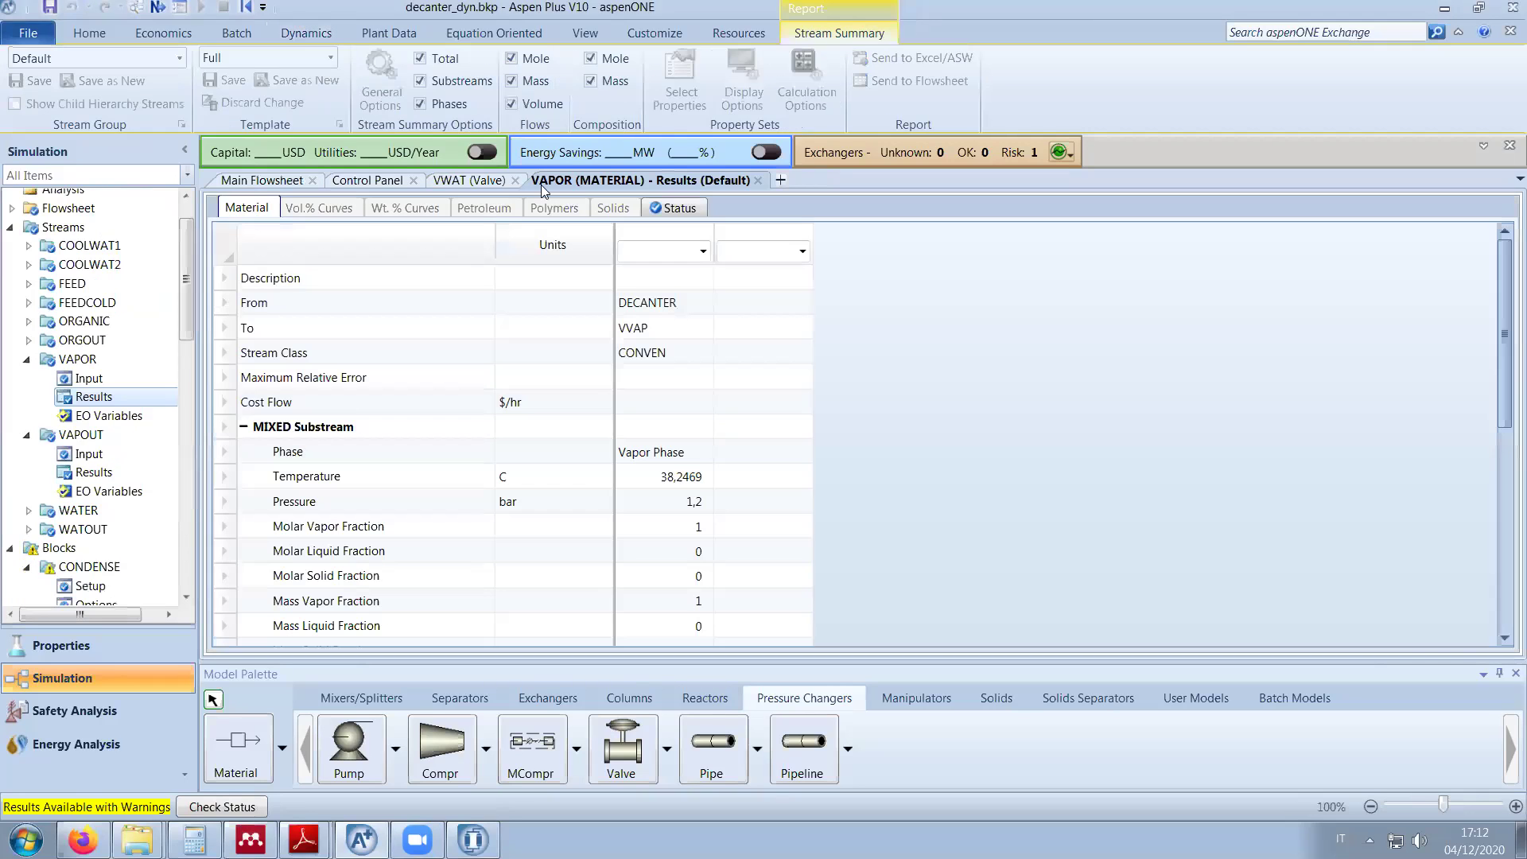
click(758, 180)
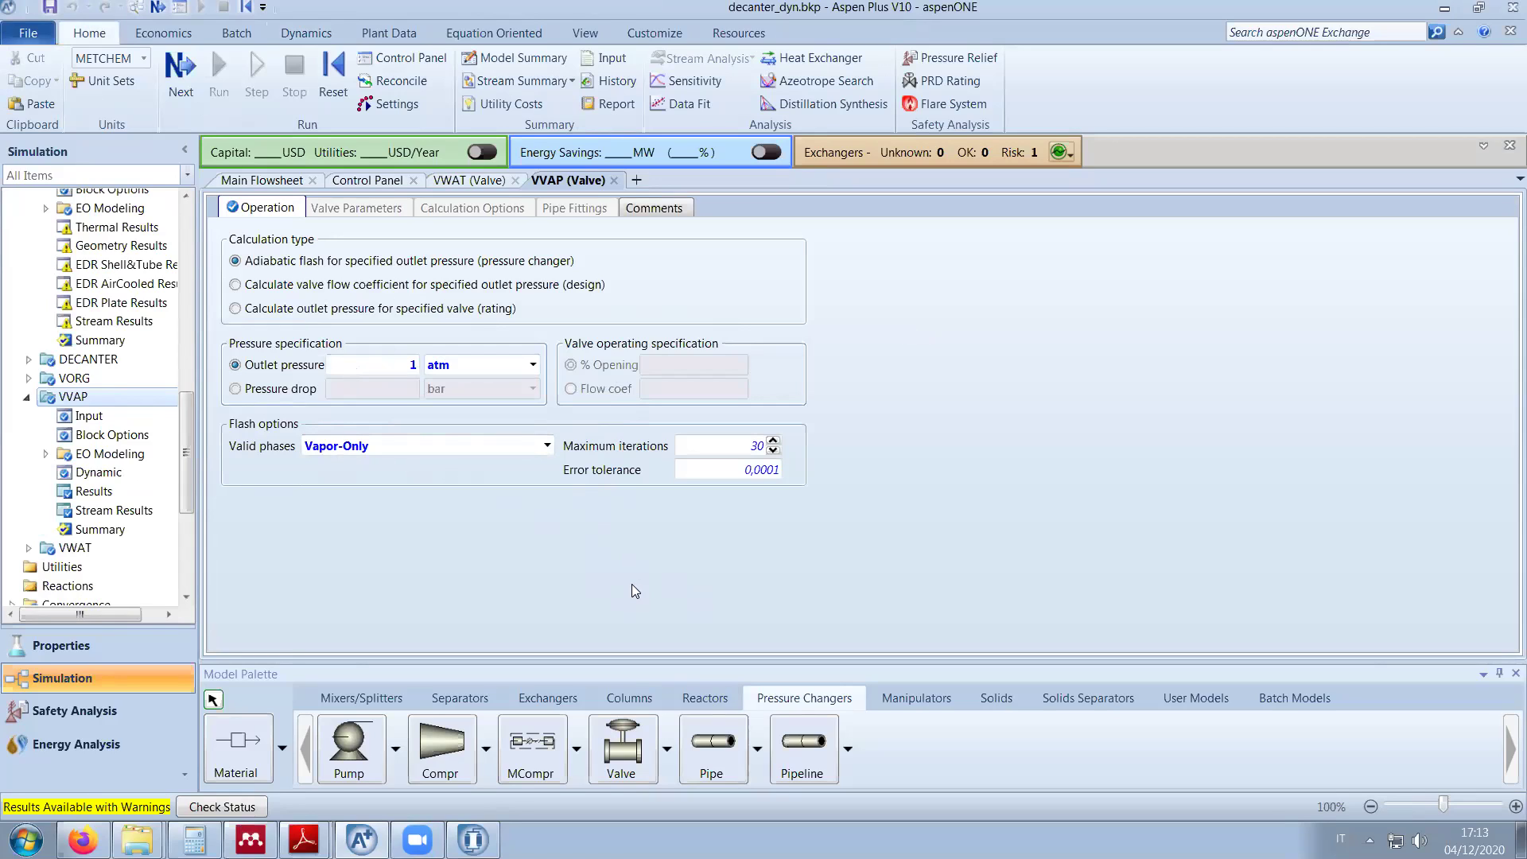
Step: Try the design calculation of VVAP's flow coefficient, check the valve parameters it requires, and restore the adiabatic flash option
click(280, 291)
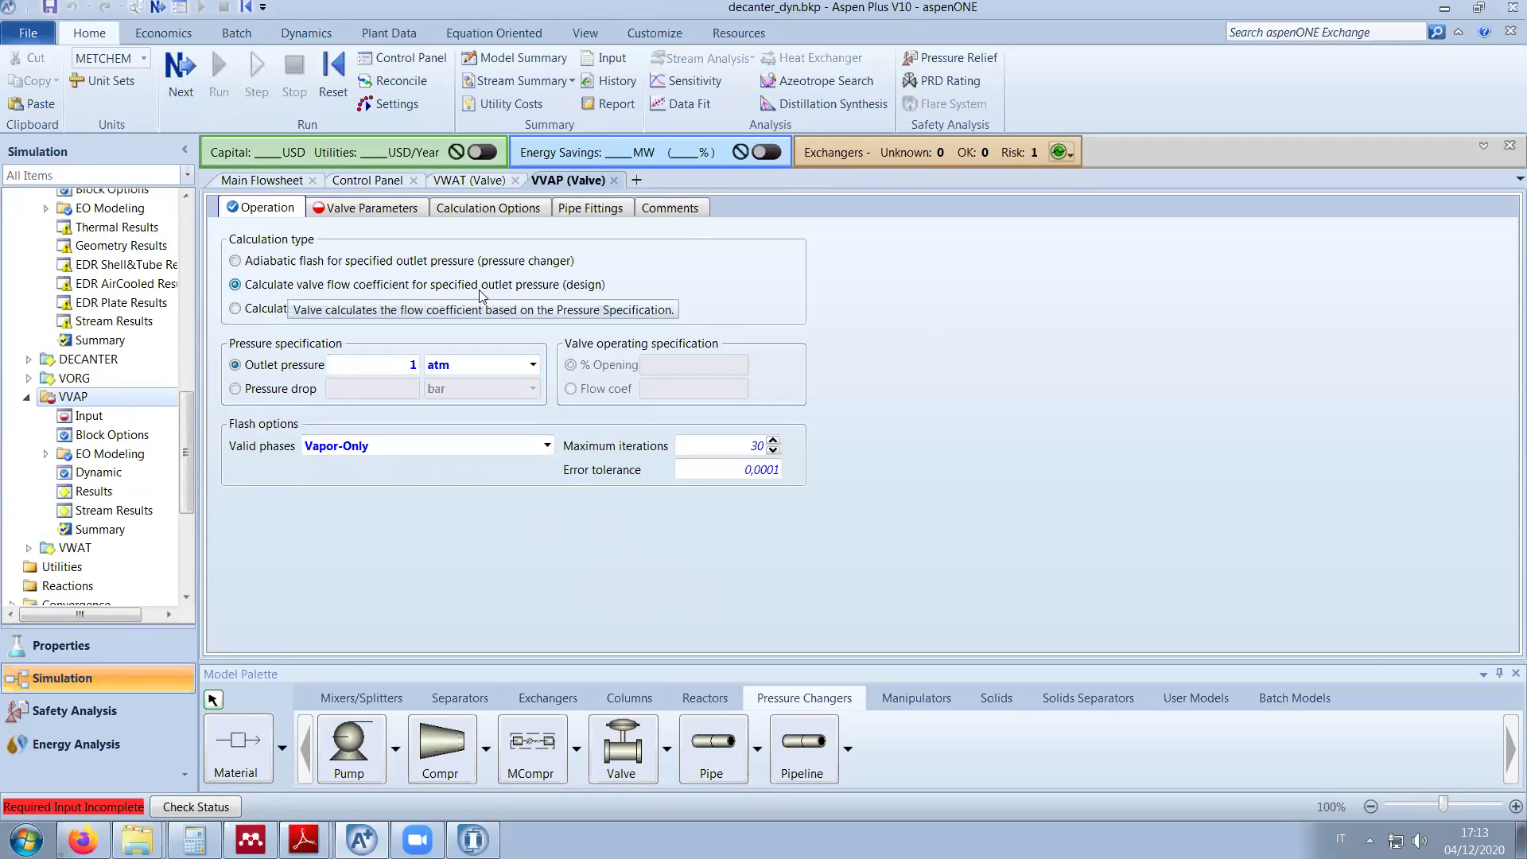
click(369, 213)
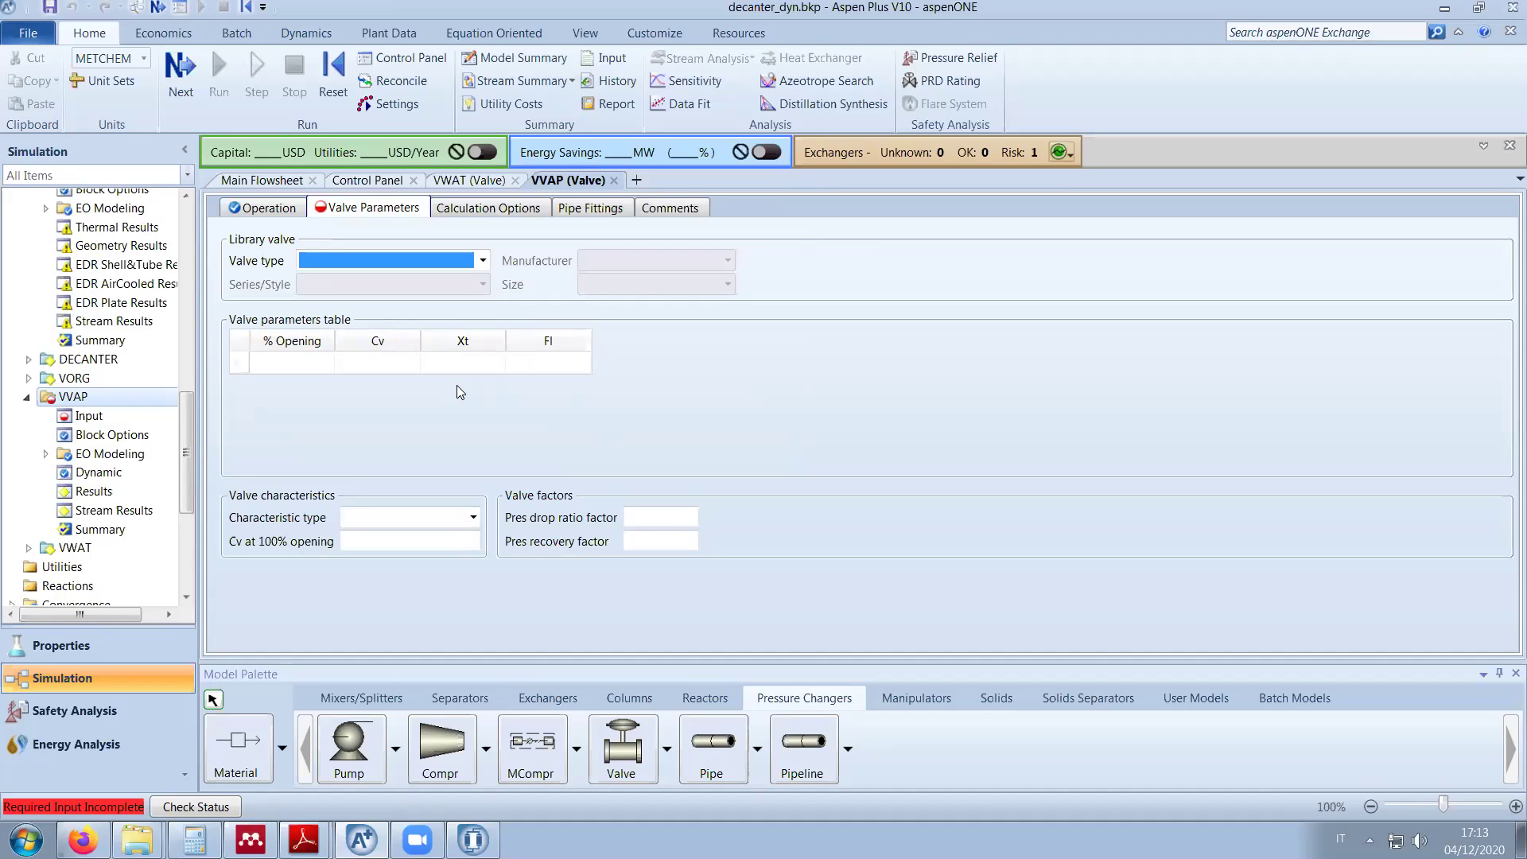
click(274, 210)
click(315, 263)
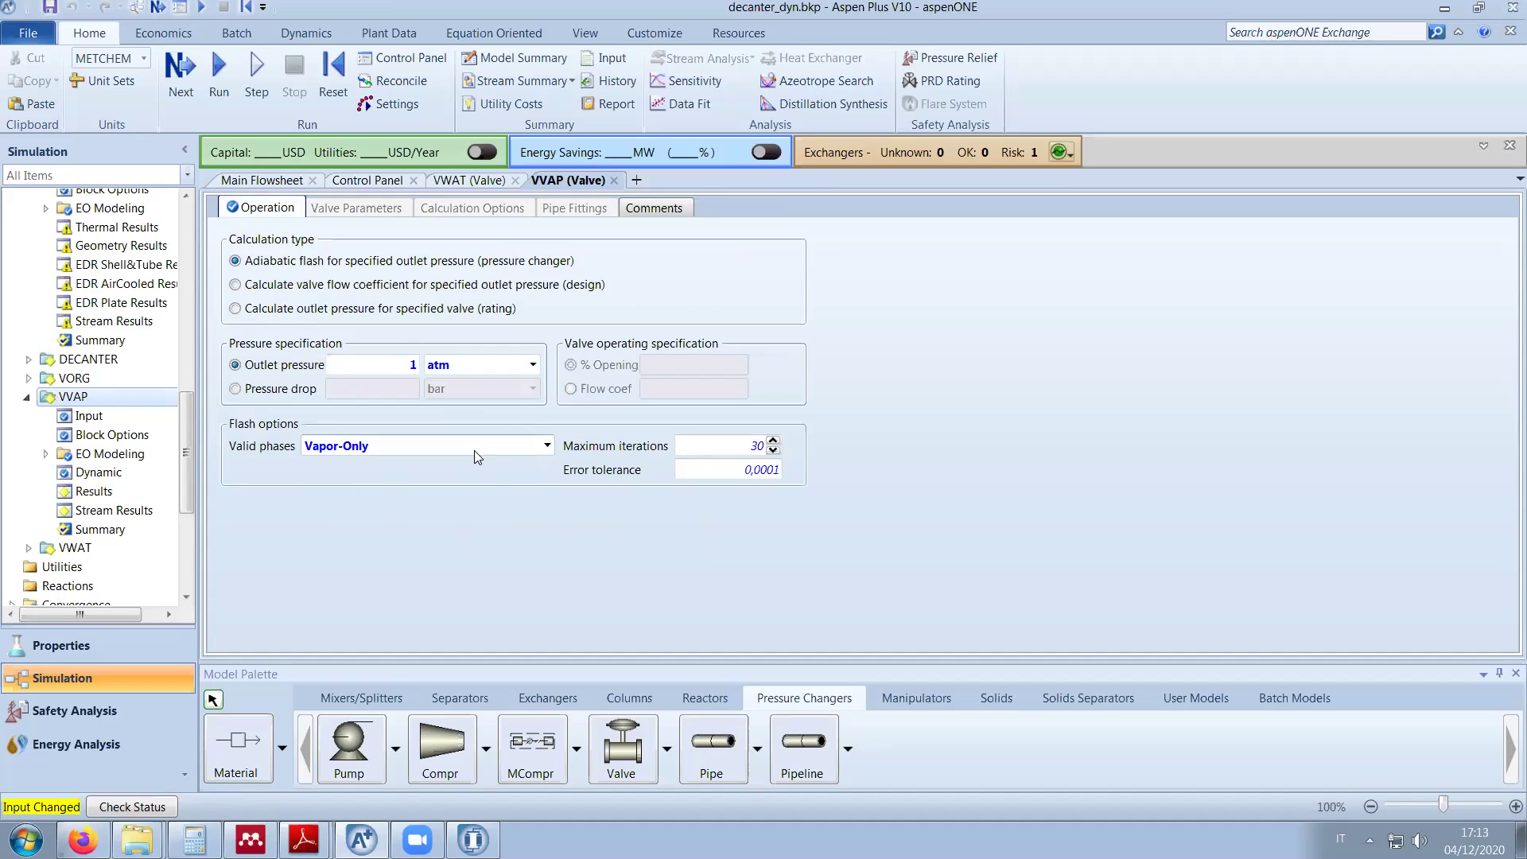
Step: Switch back to Aspen Plus Dynamics and restart the simulation from the Dynamic Initialization at time zero
click(1444, 8)
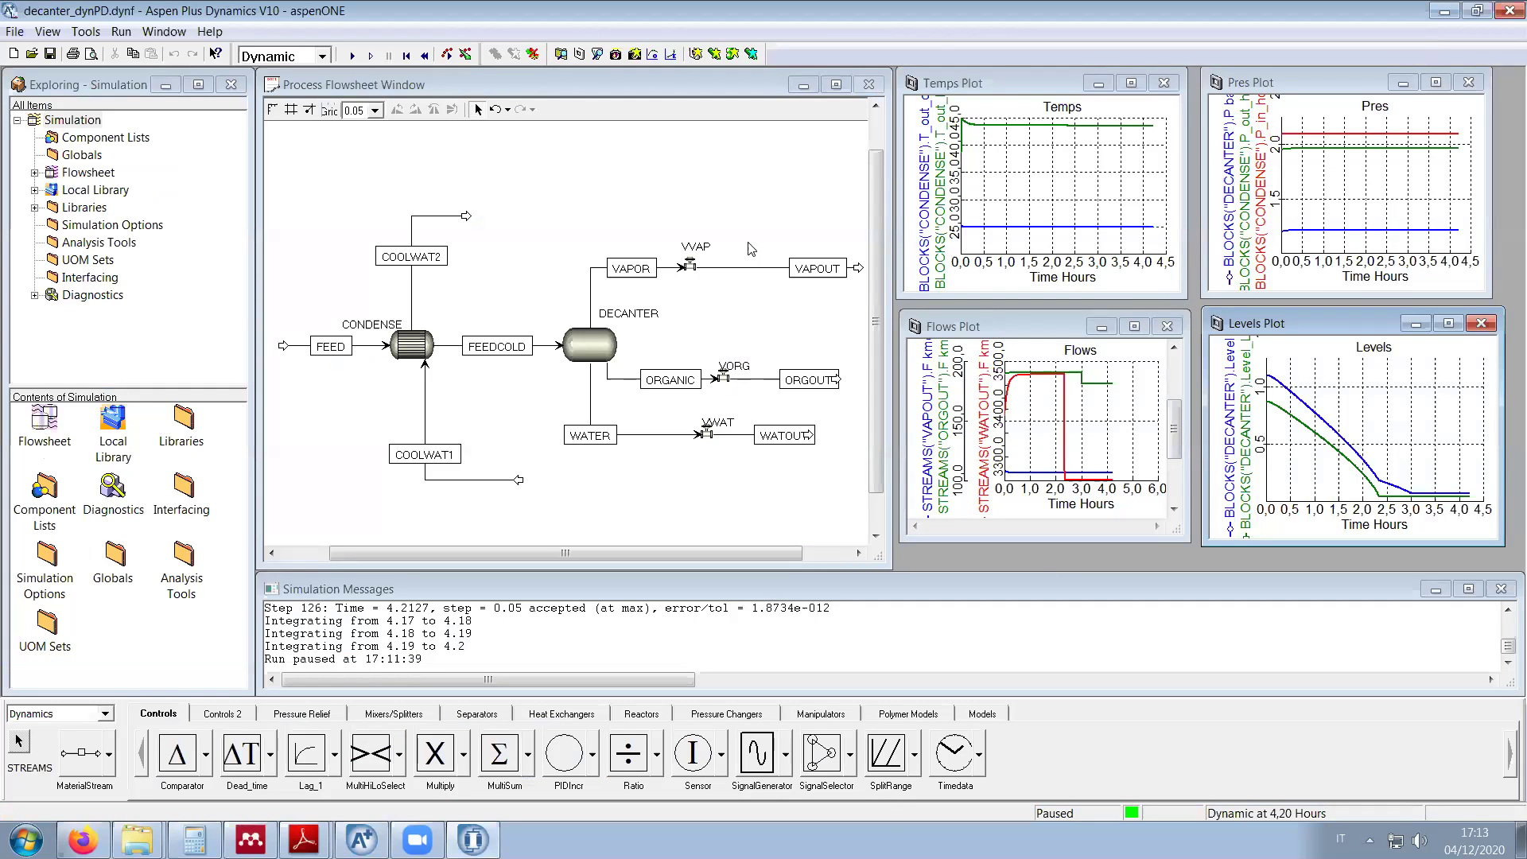
click(406, 56)
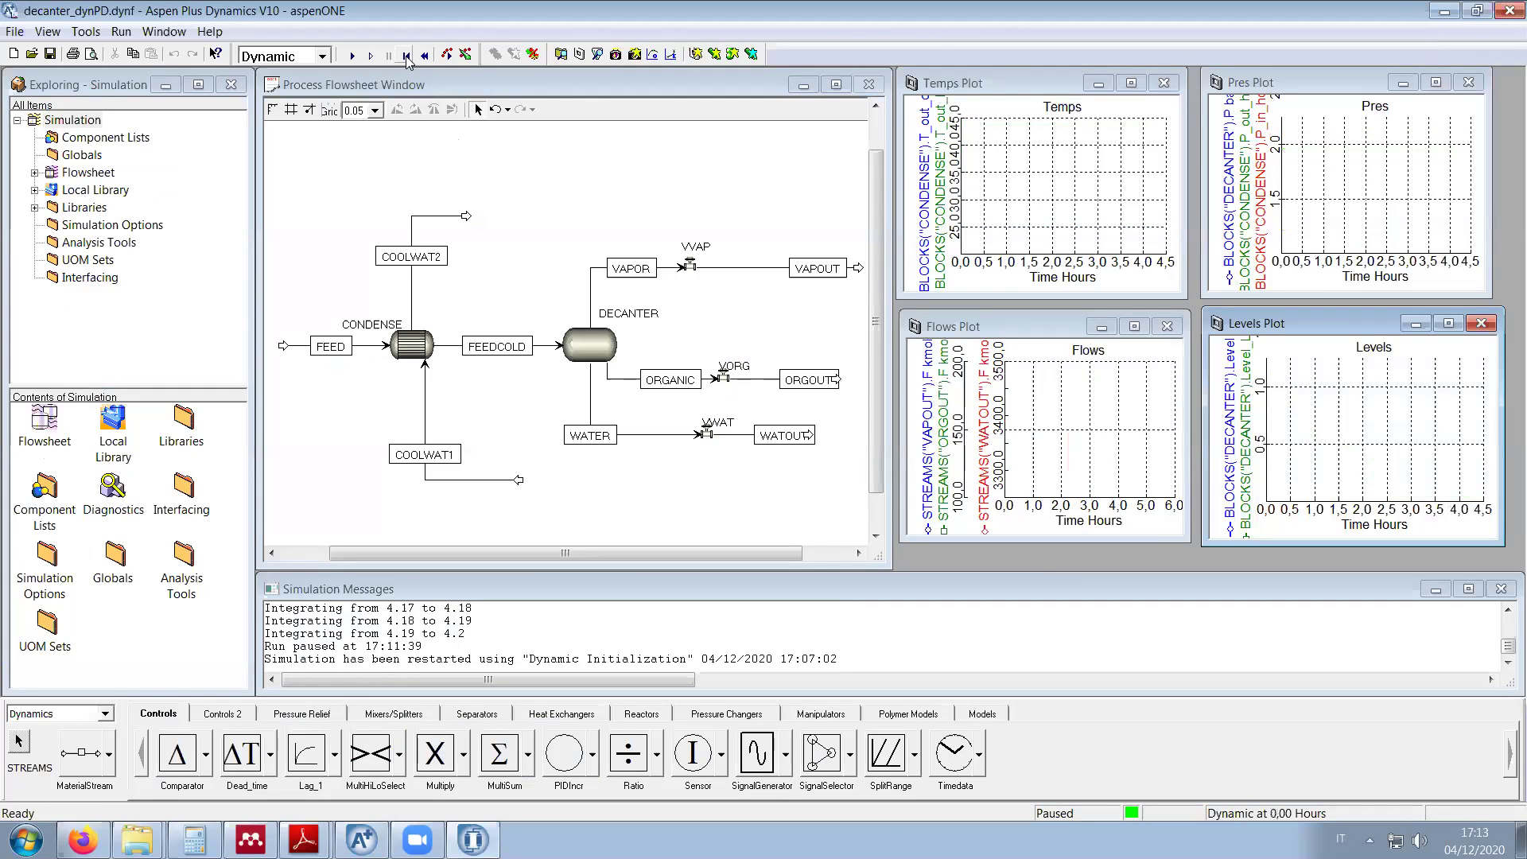
Step: Open the VORG valve's Configure table, examine its flow coefficients and valve position settings, and close it
right_click(725, 380)
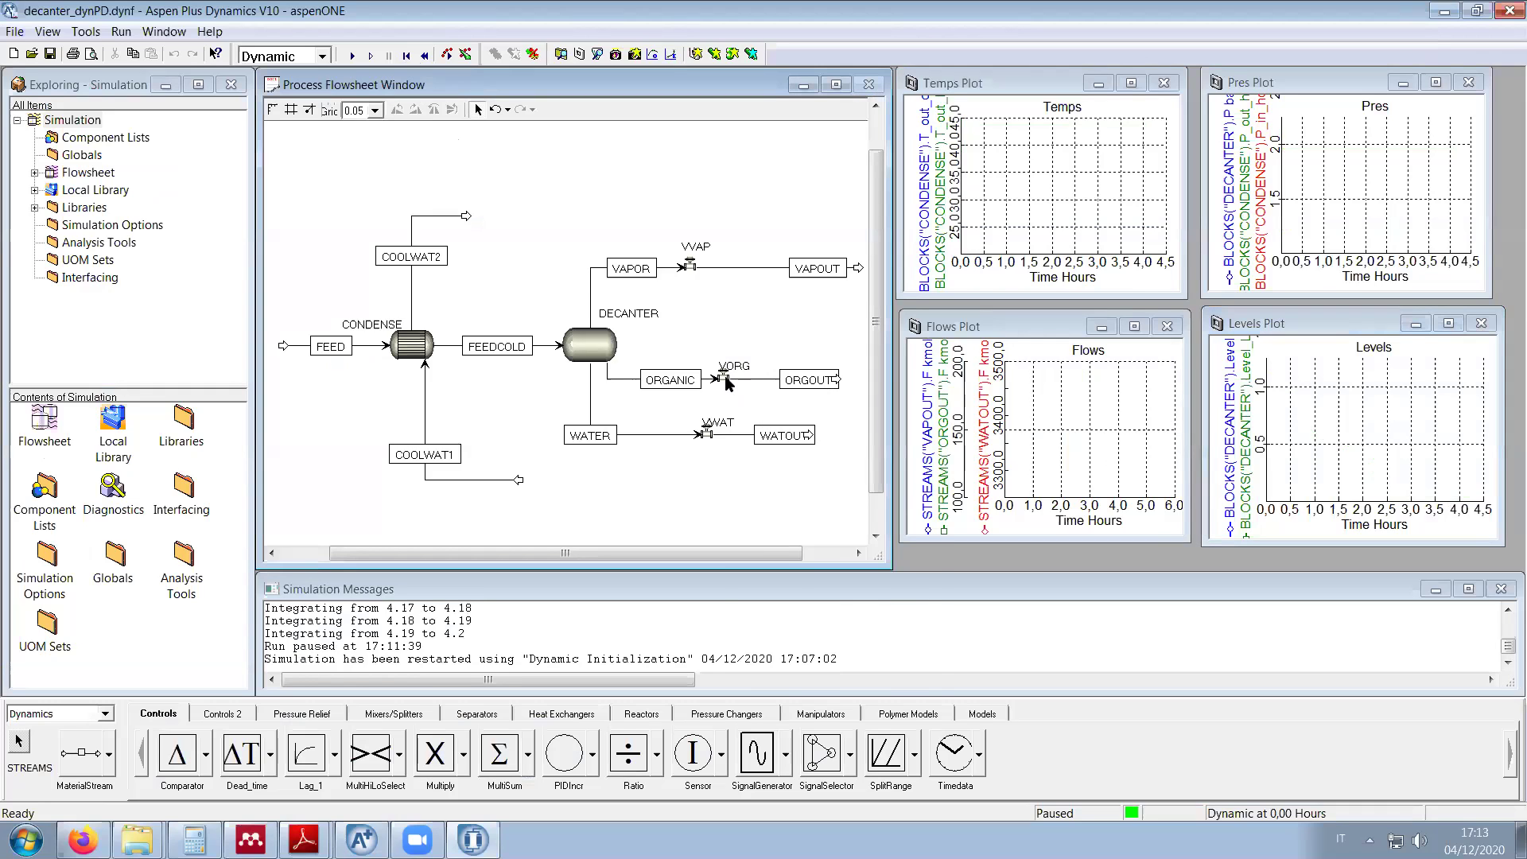
mouse_move(776, 409)
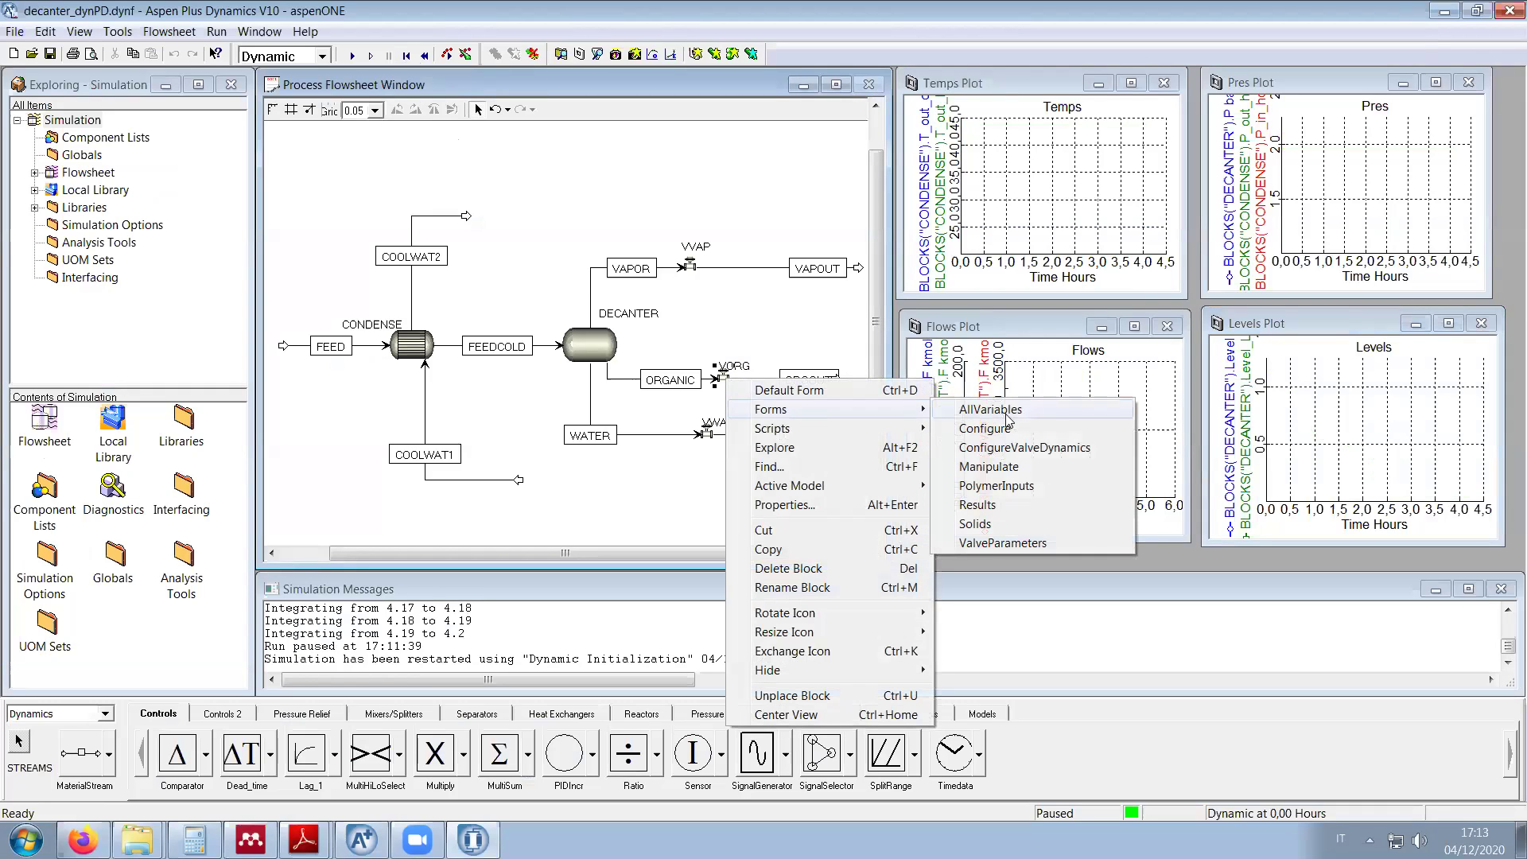
click(984, 410)
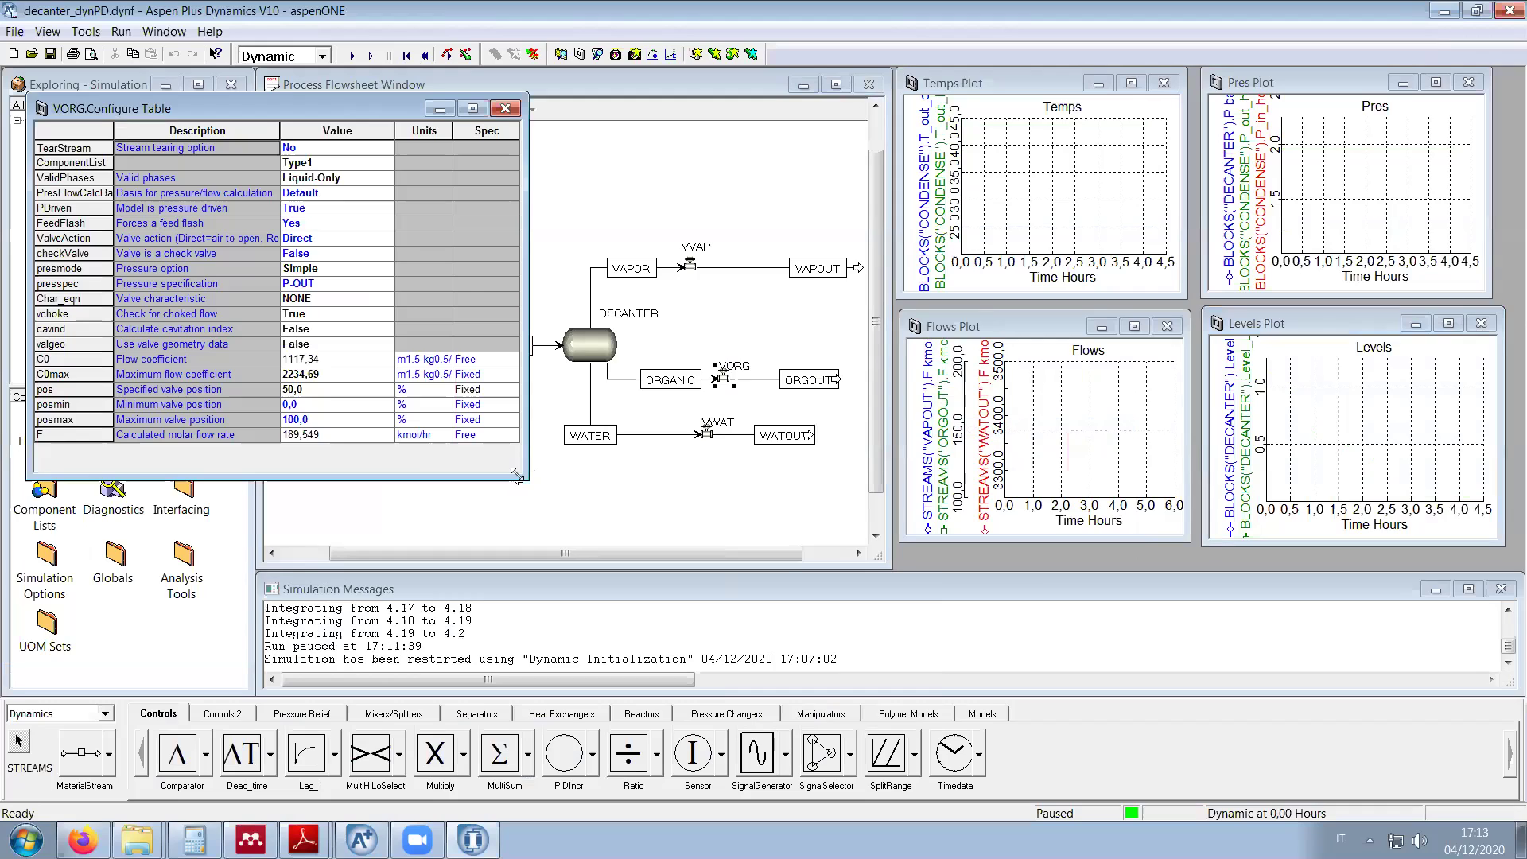
drag(515, 474, 877, 677)
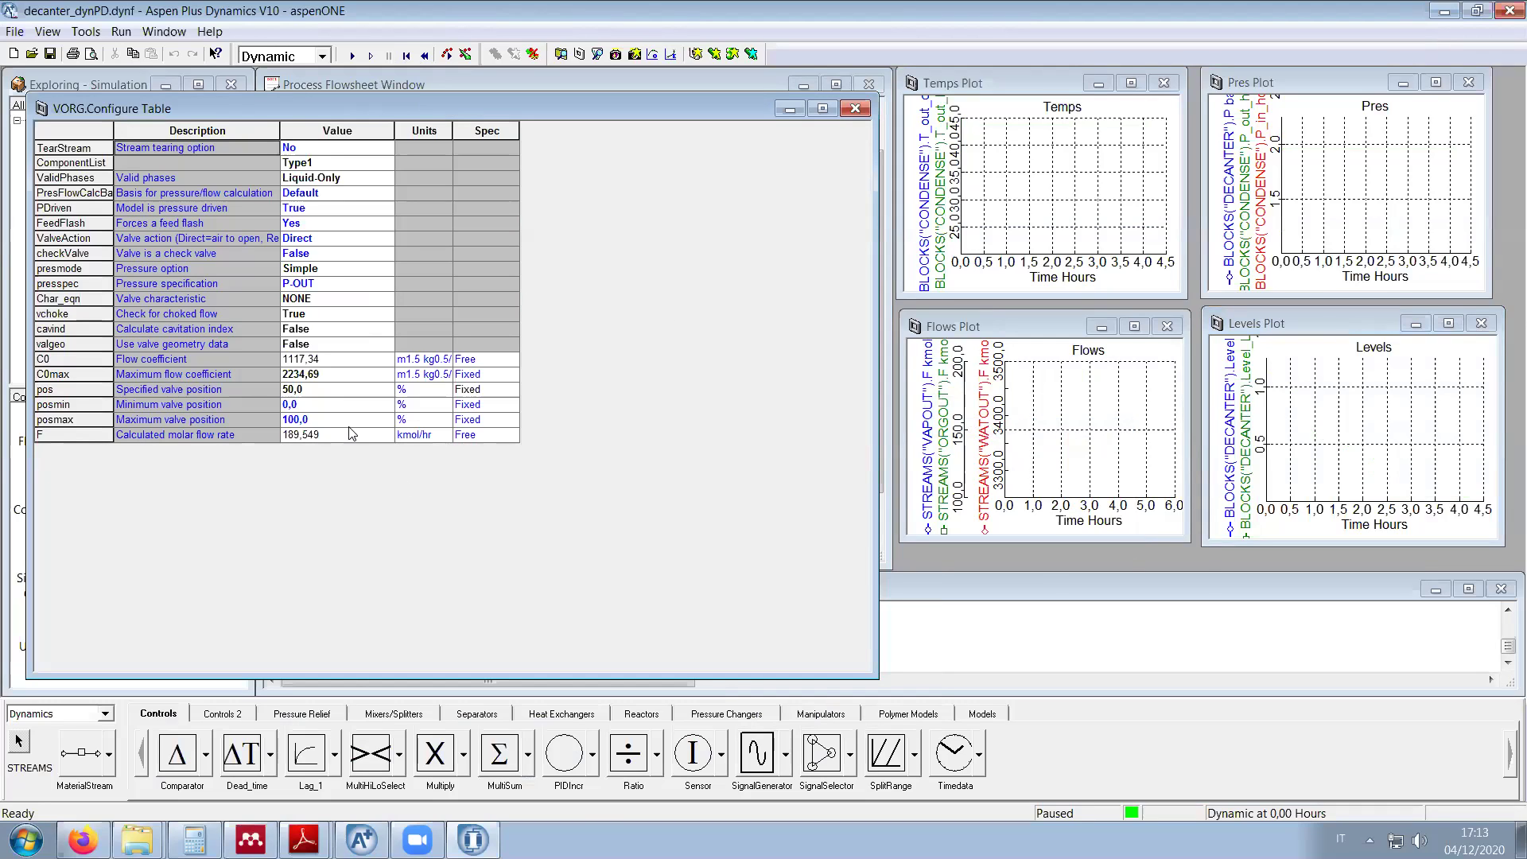
click(40, 389)
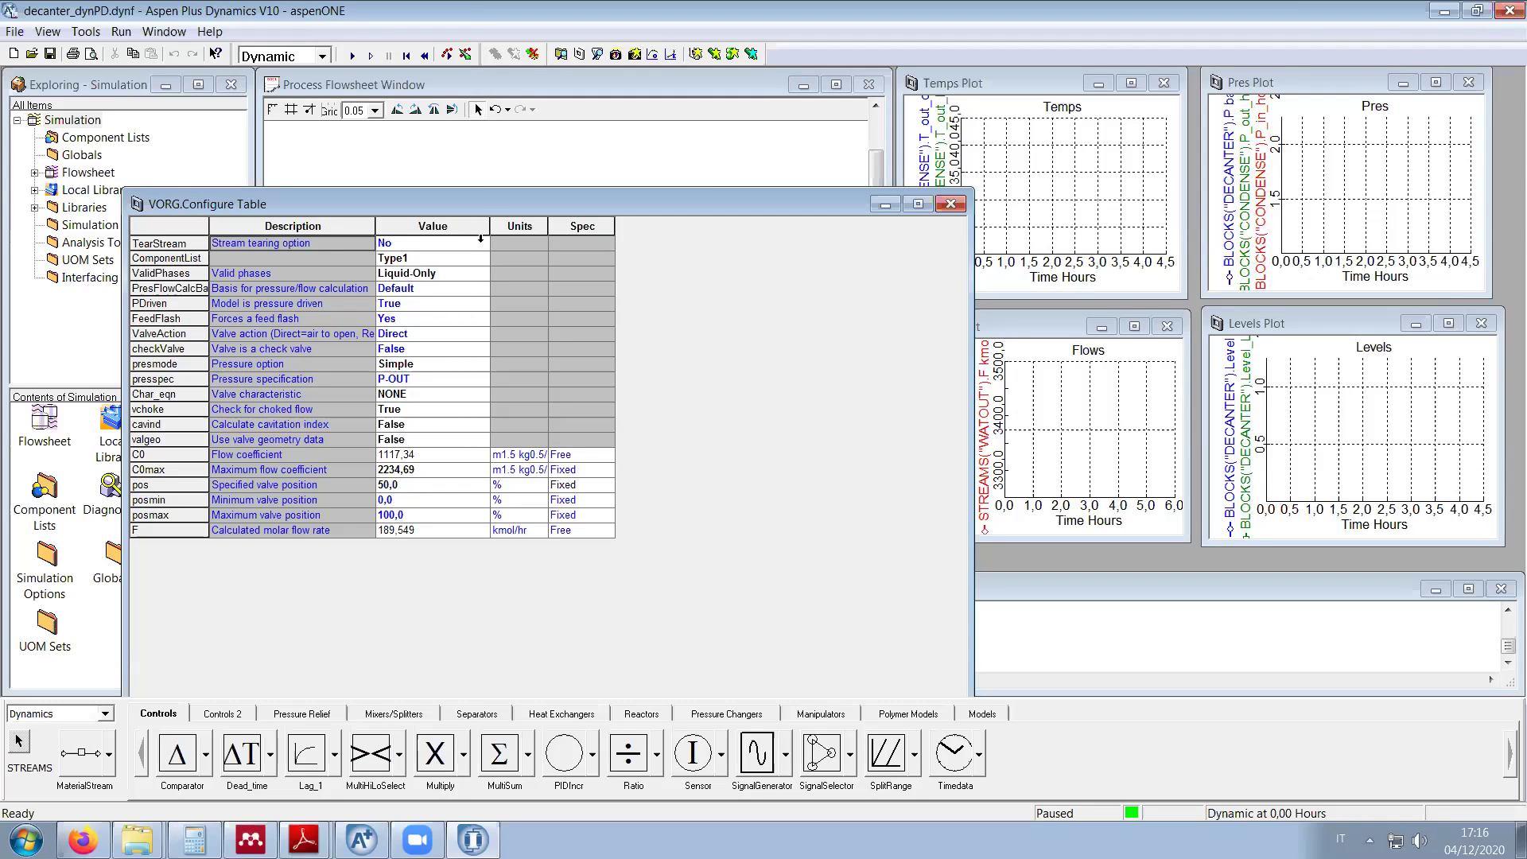
drag(477, 205, 385, 77)
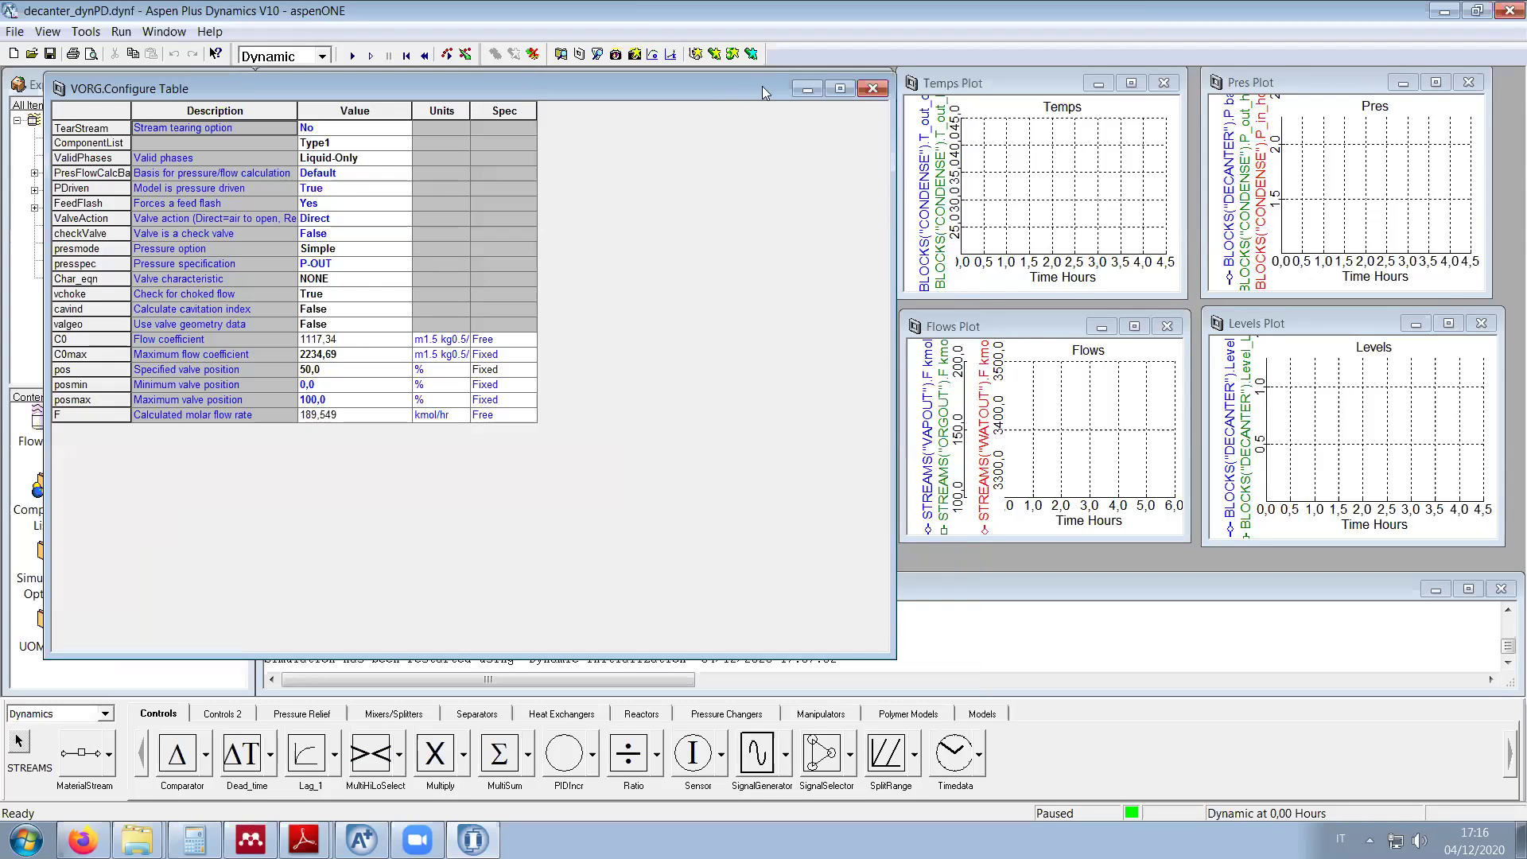
click(874, 87)
Step: Open the VWAT valve's Configure table to examine its flow coefficients and valve position
right_click(707, 435)
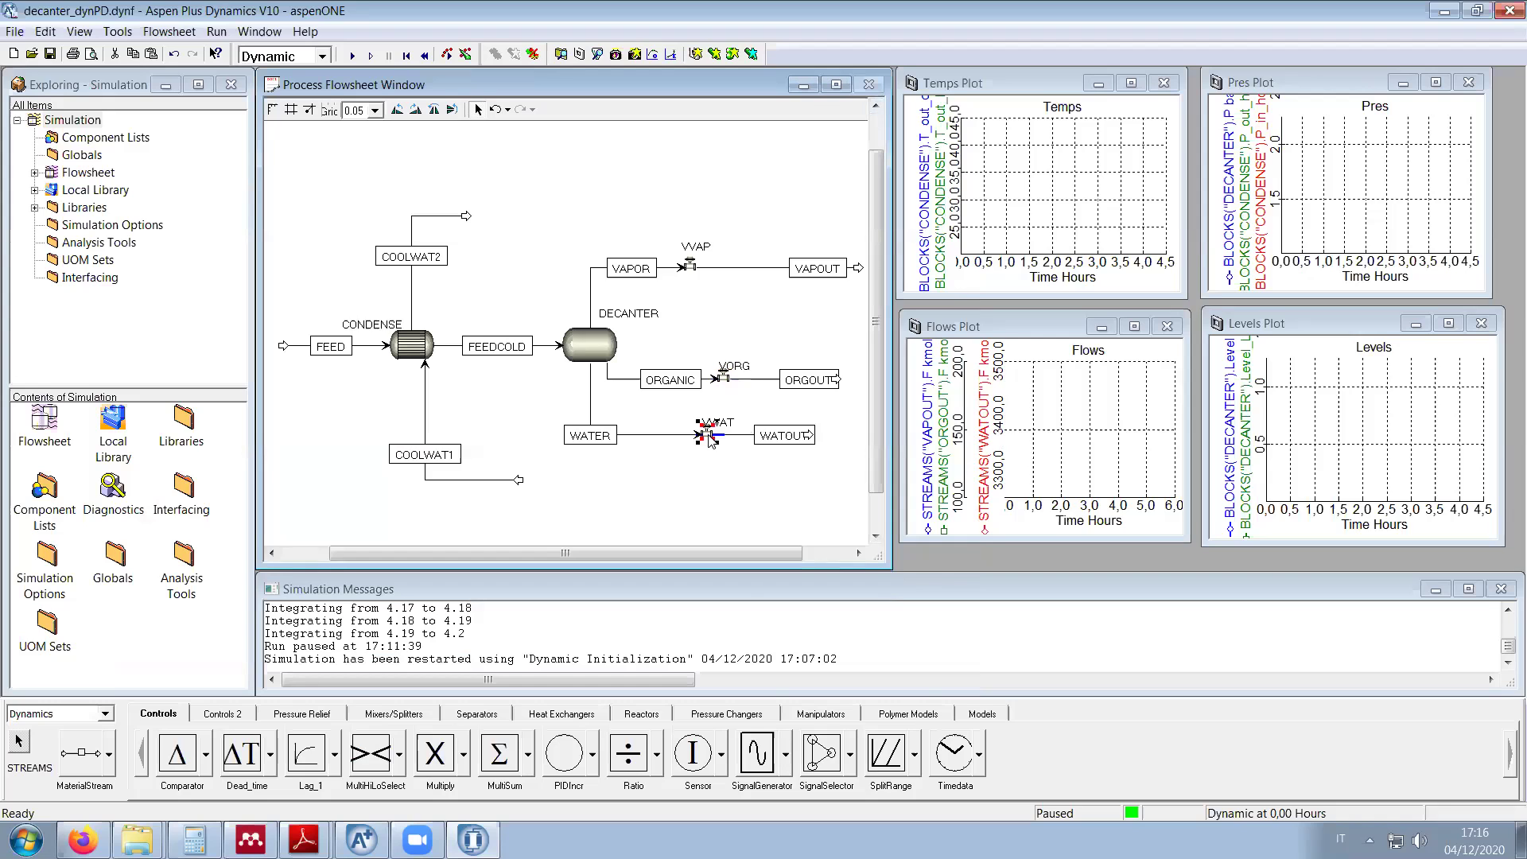
mouse_move(788, 467)
click(996, 484)
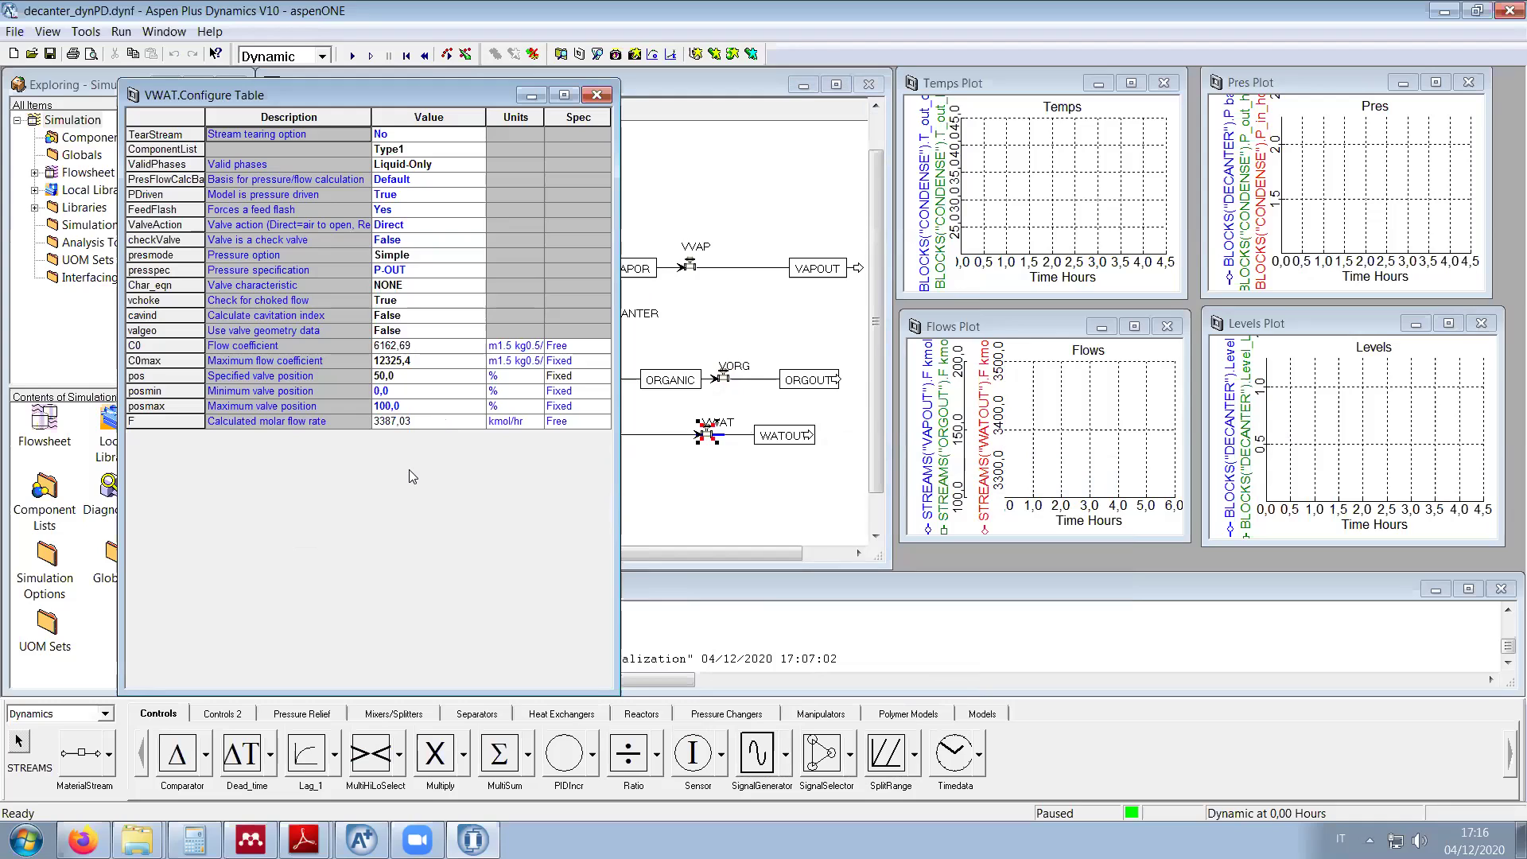
Step: Set the VWAT valve's maximum flow coefficient to 11000 and its flow coefficient to 5500 in the Configure table
click(374, 379)
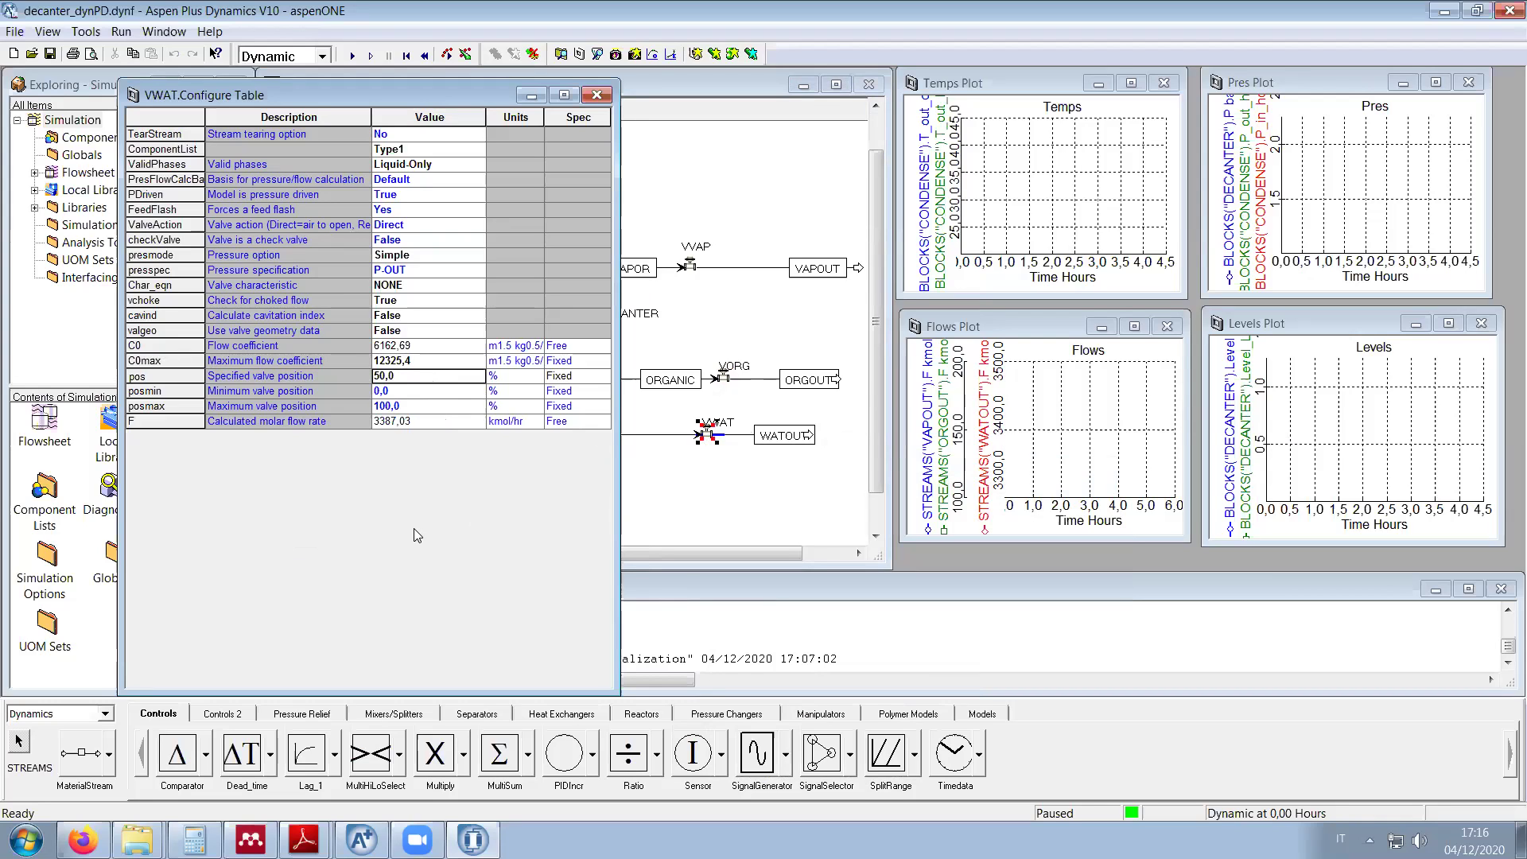
click(384, 364)
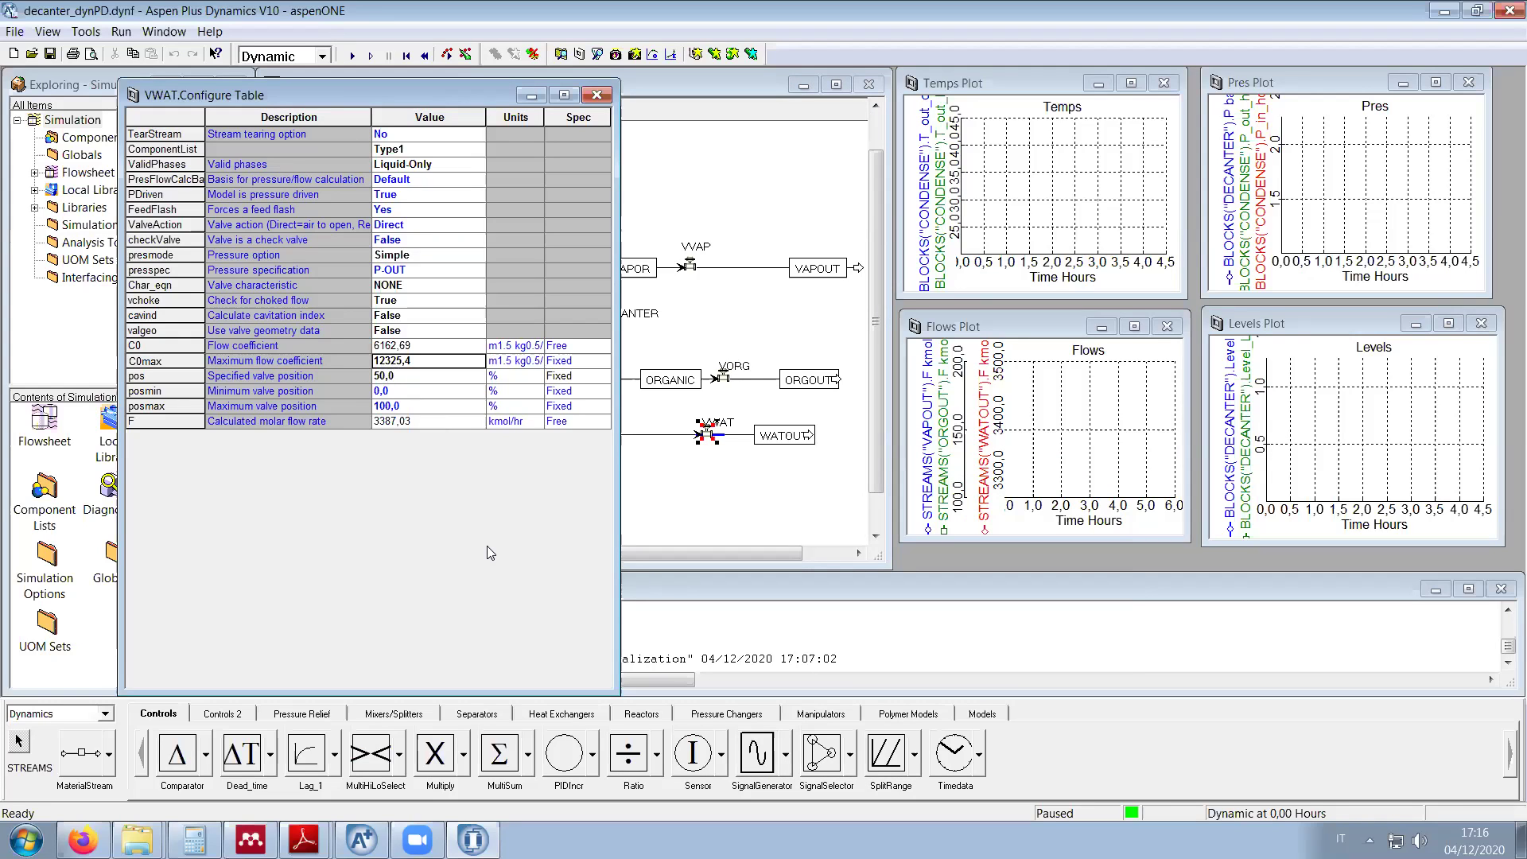
text(11000)
key(Return)
click(396, 345)
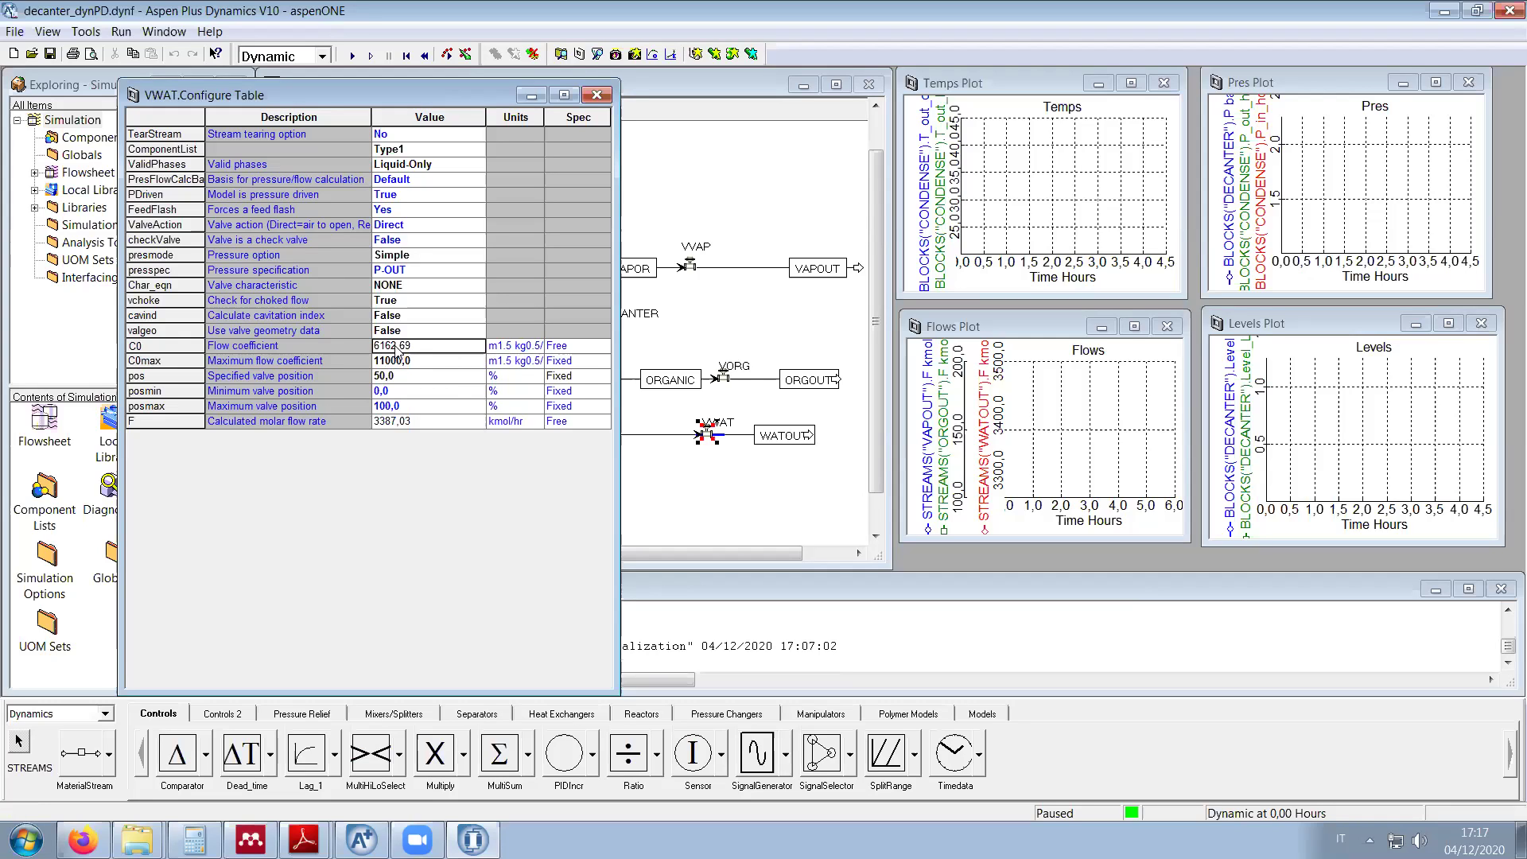
text(5500)
key(Return)
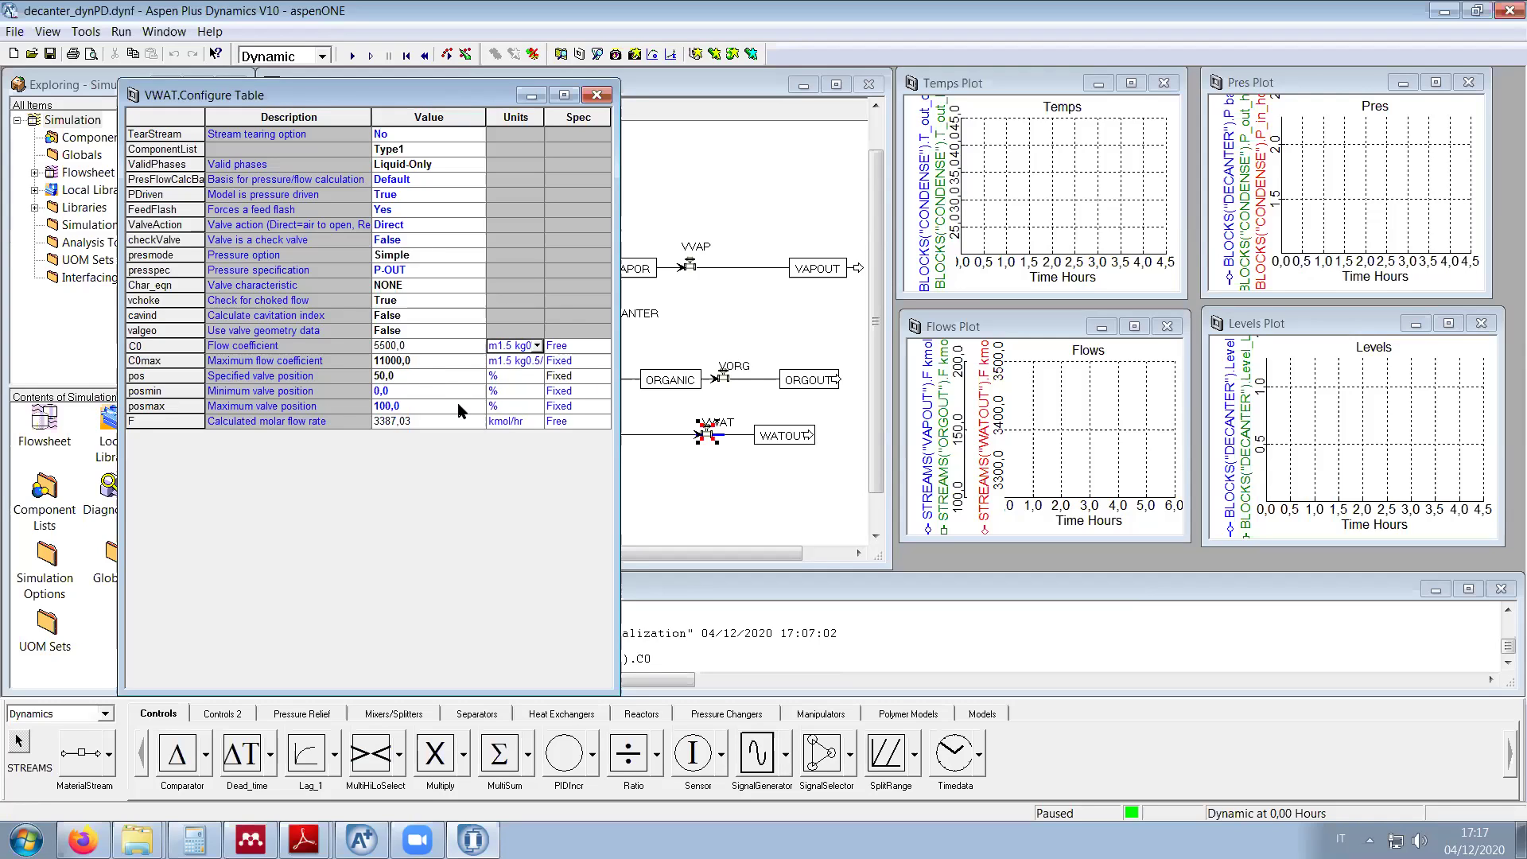
click(594, 94)
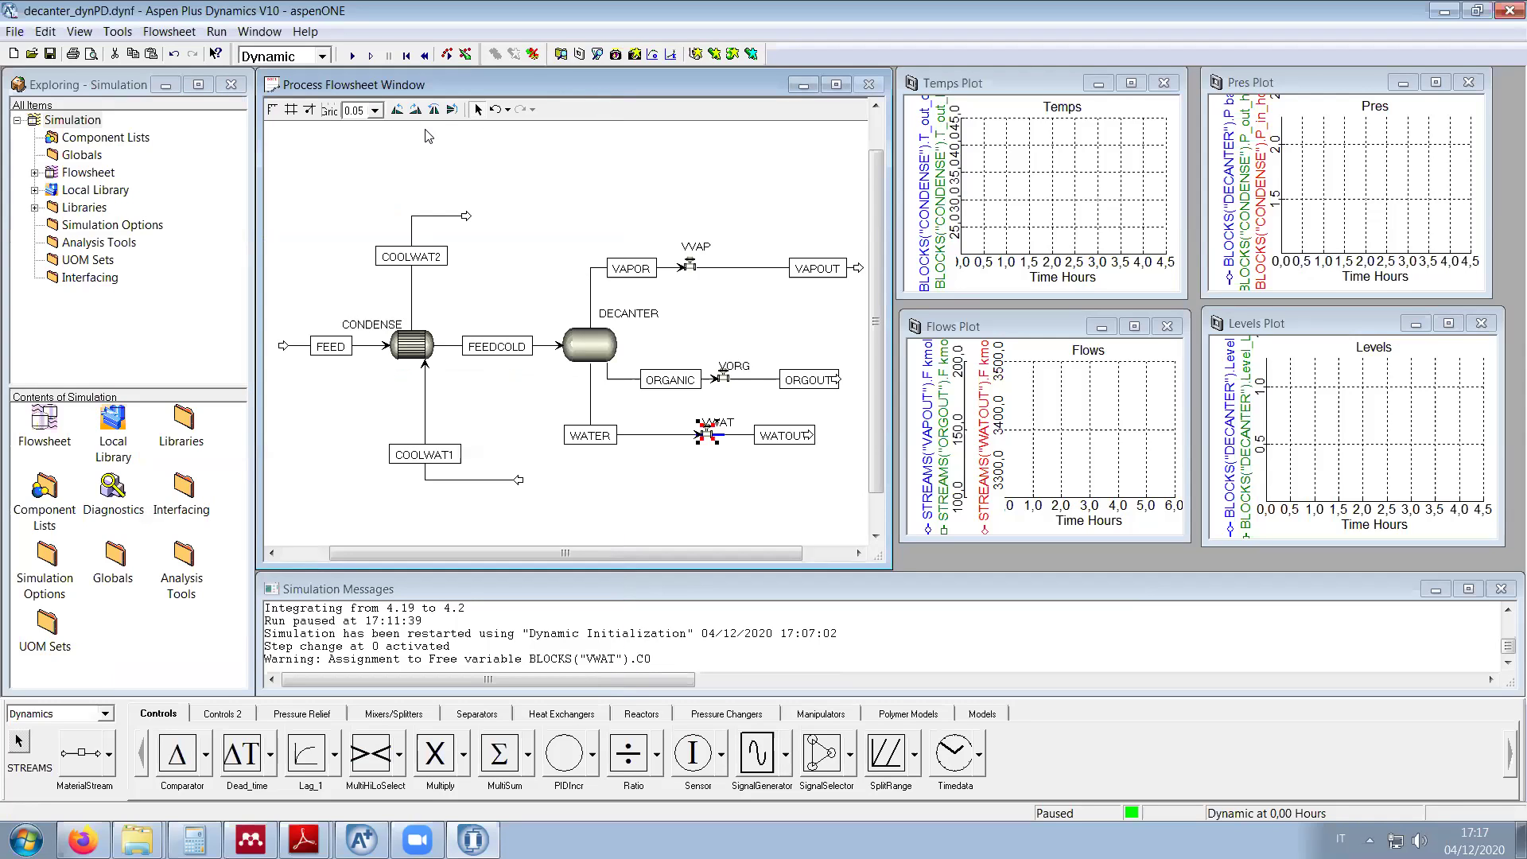
Step: Run the dynamic simulation to about 1.8 hours to check the decanter level response, and rewind it to time zero
click(352, 55)
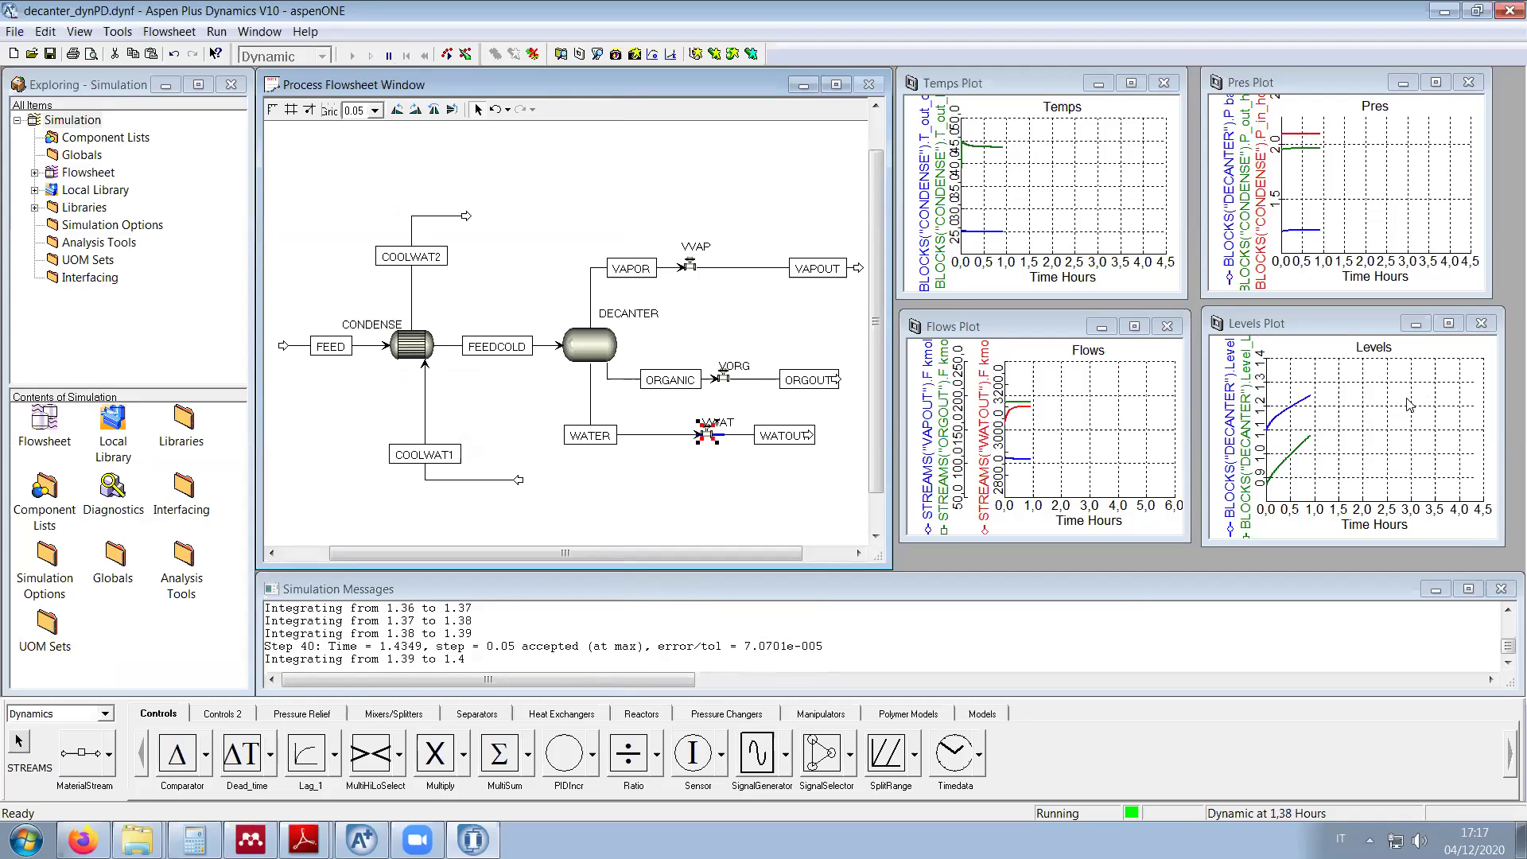
click(388, 56)
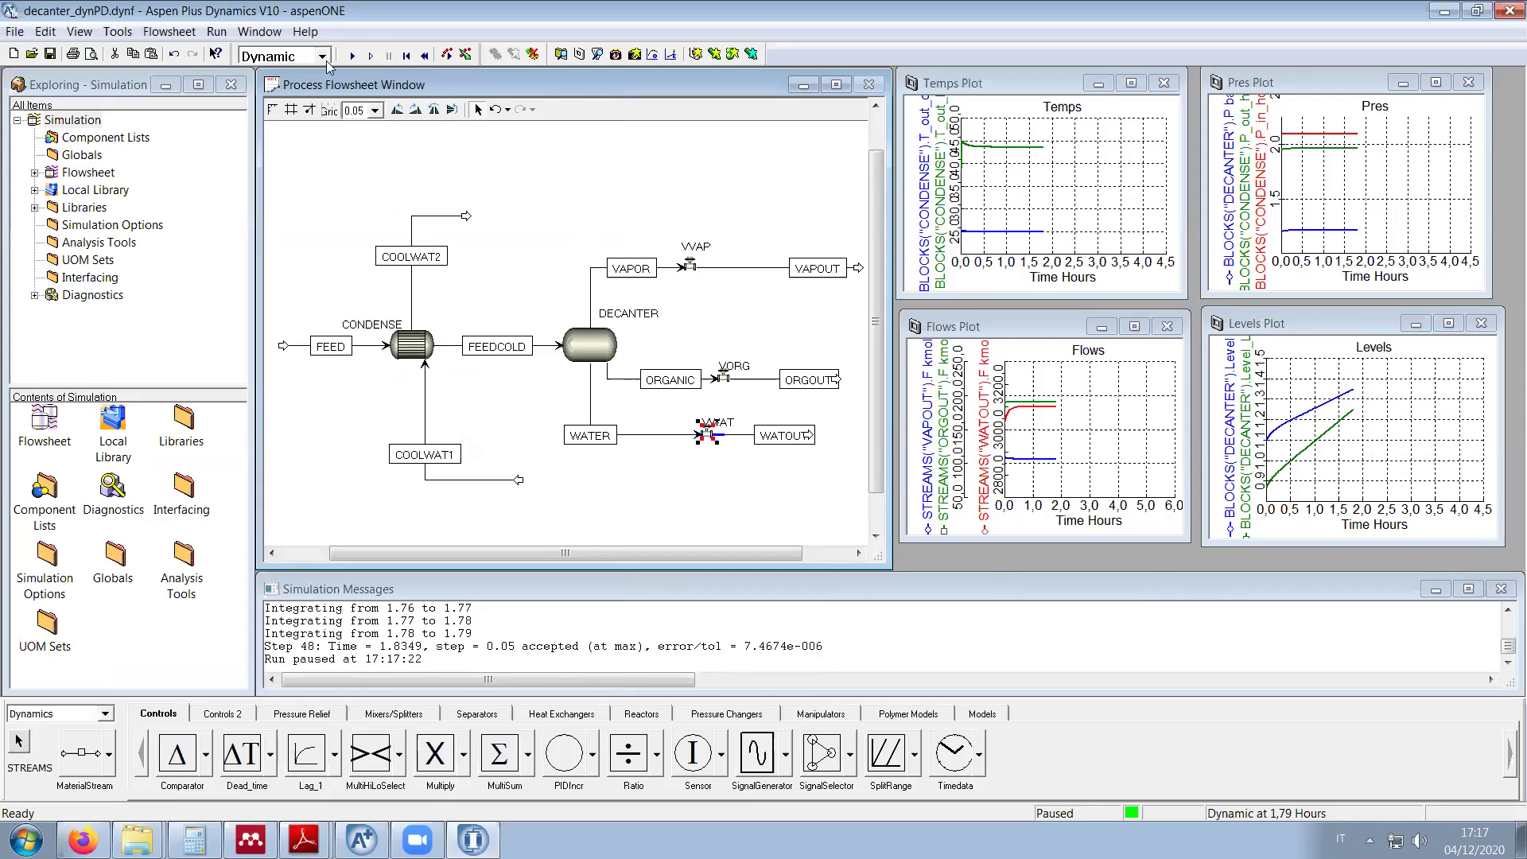
click(407, 57)
Step: Set VWAT's maximum flow coefficient to 11800 and its flow coefficient to 5900, and close its Configure table
right_click(702, 436)
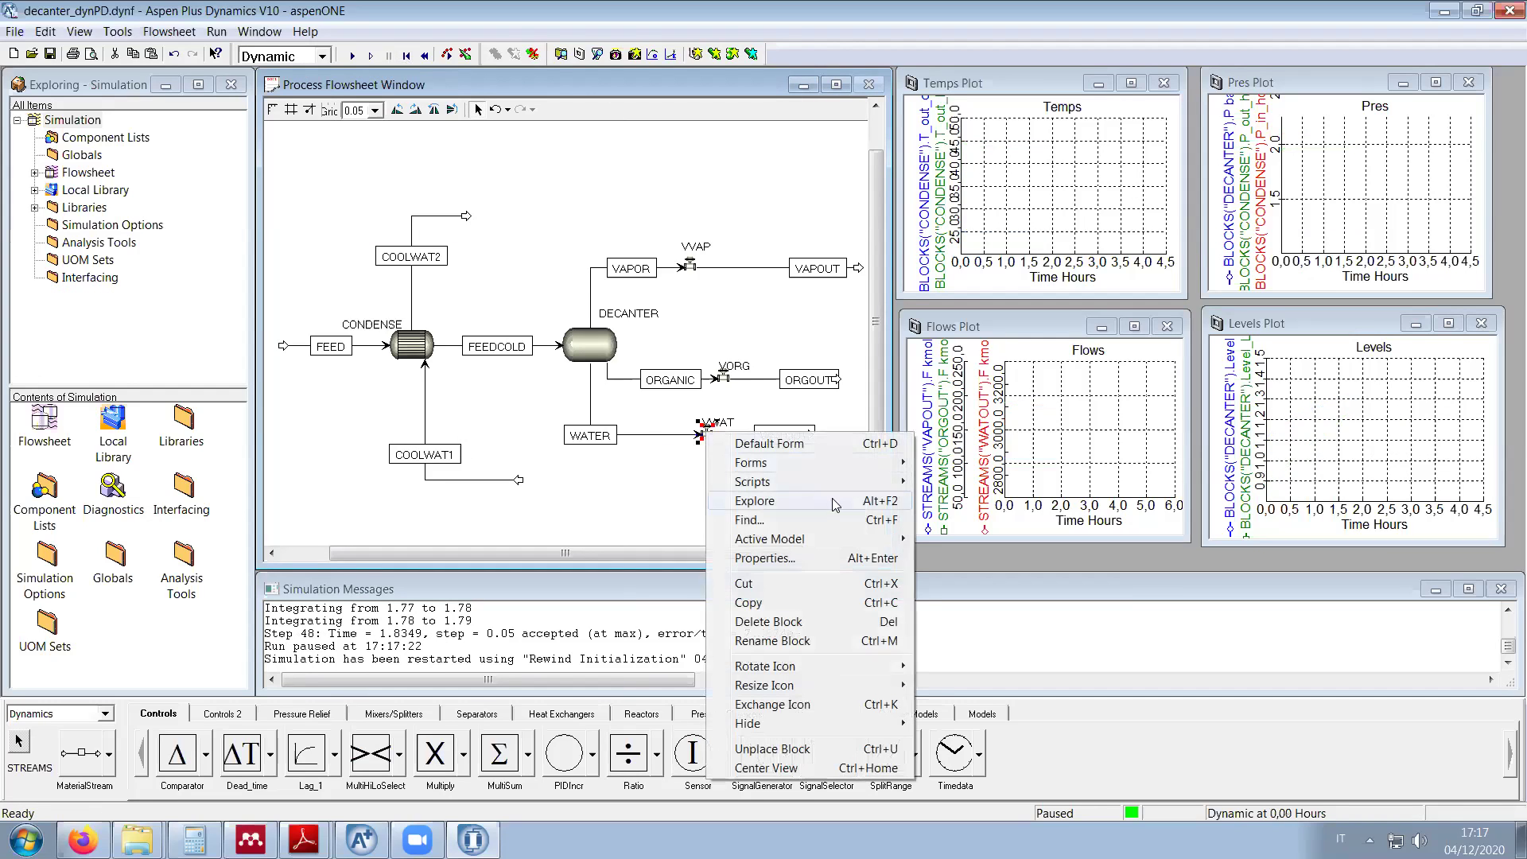
mouse_move(826, 462)
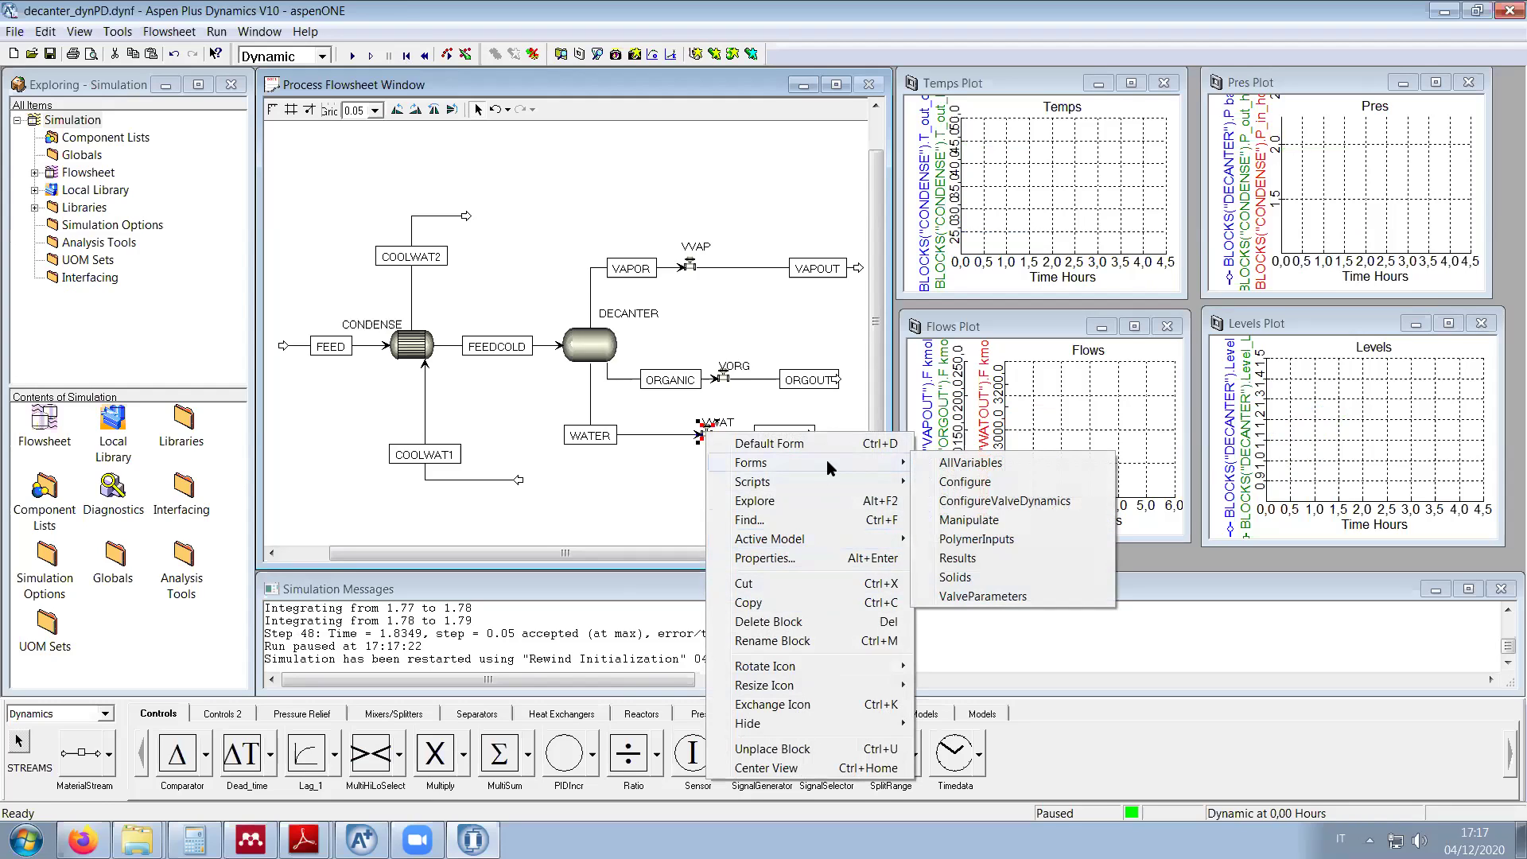
click(950, 478)
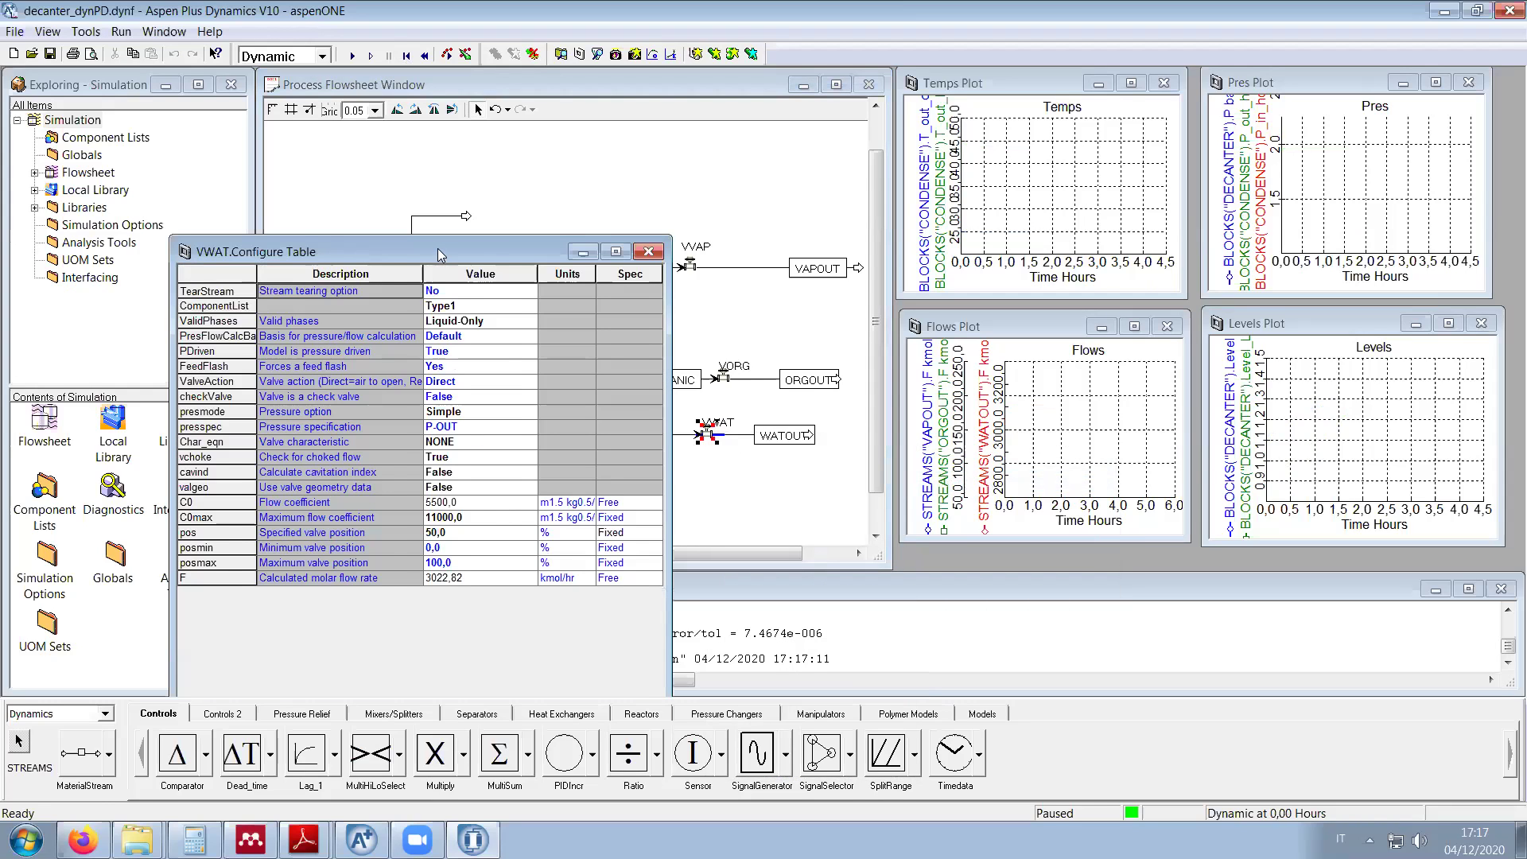
drag(441, 253, 435, 183)
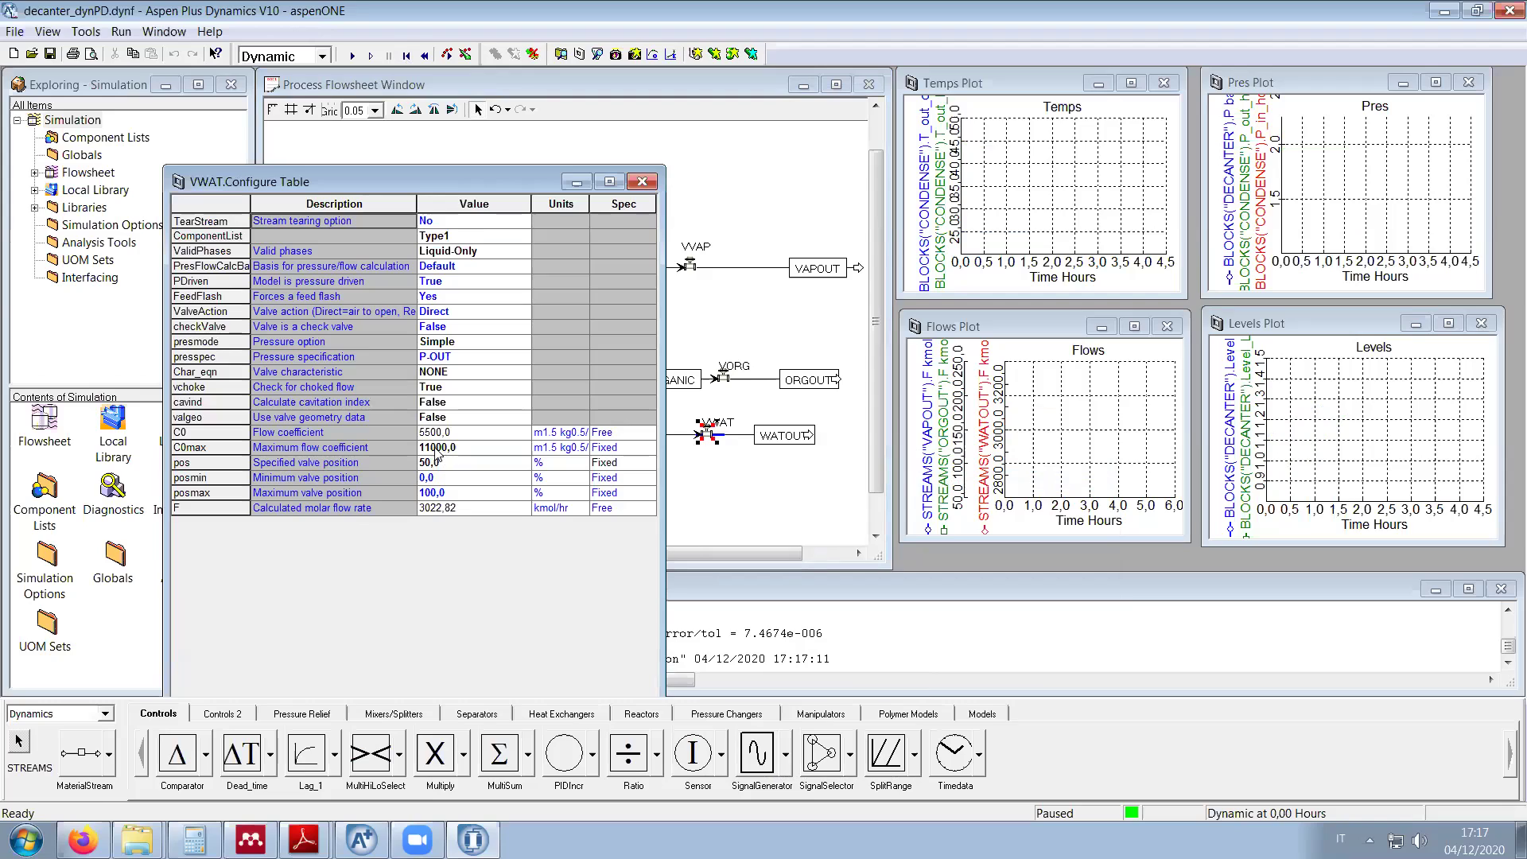
click(437, 449)
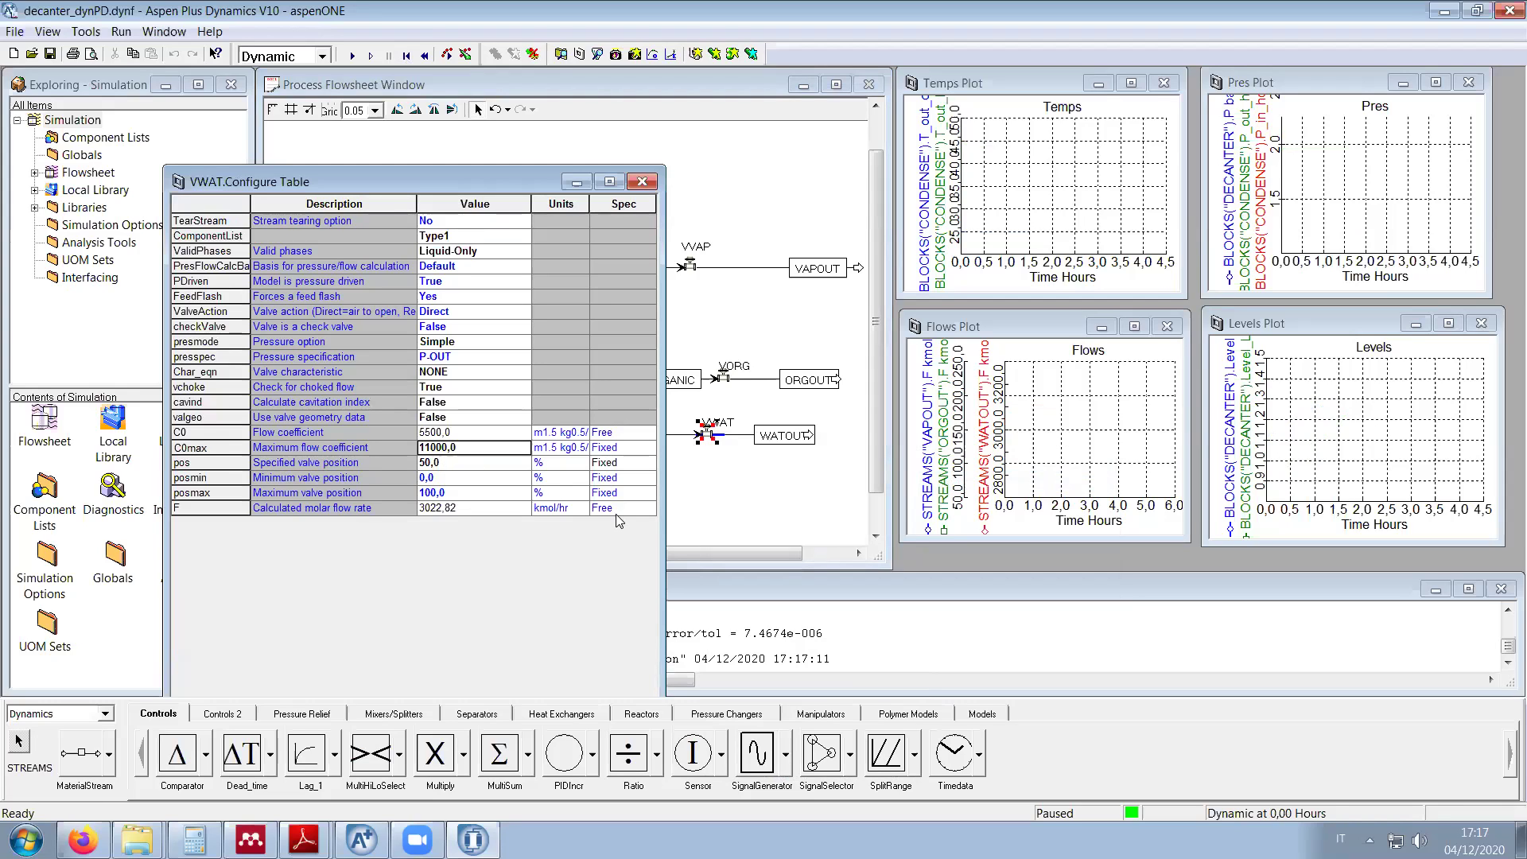
text(1)
click(429, 436)
text(5900)
key(Tab)
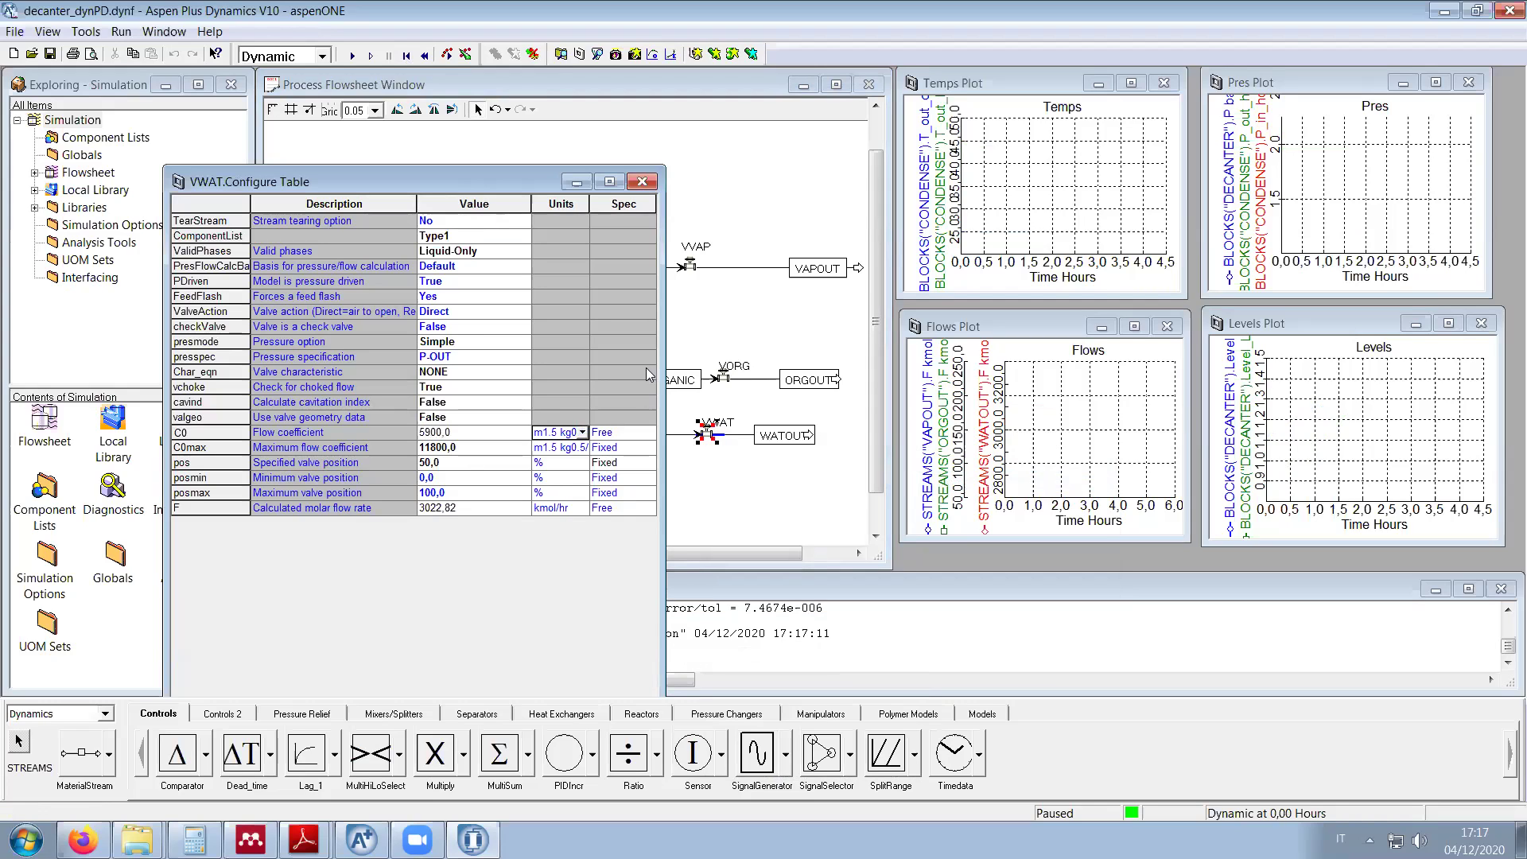
click(642, 181)
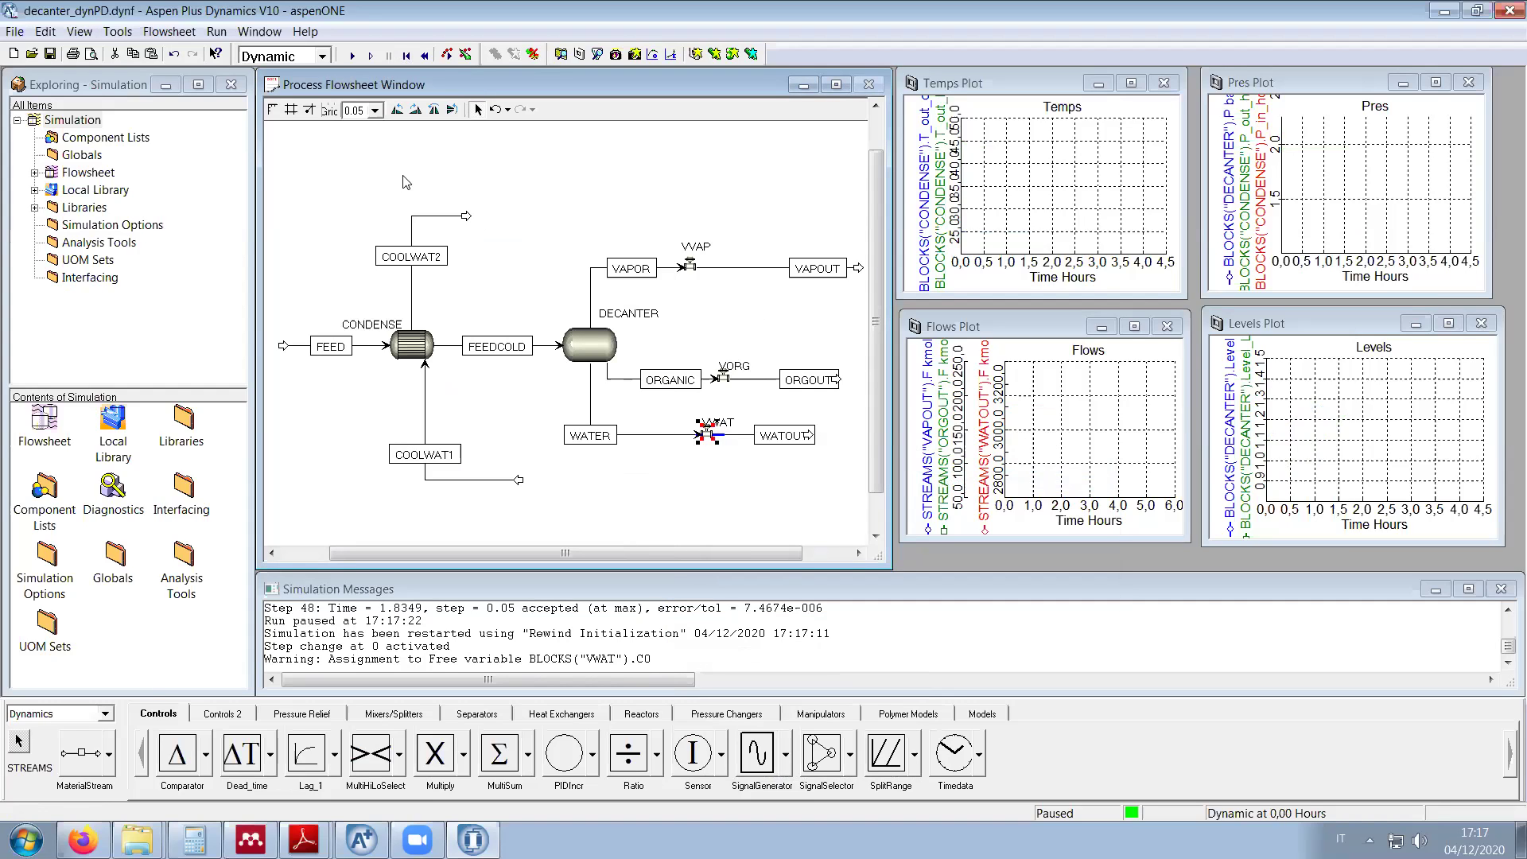
Step: Rerun the simulation to about 1 hour to check the levels with the revised VWAT coefficients, and rewind it
click(352, 55)
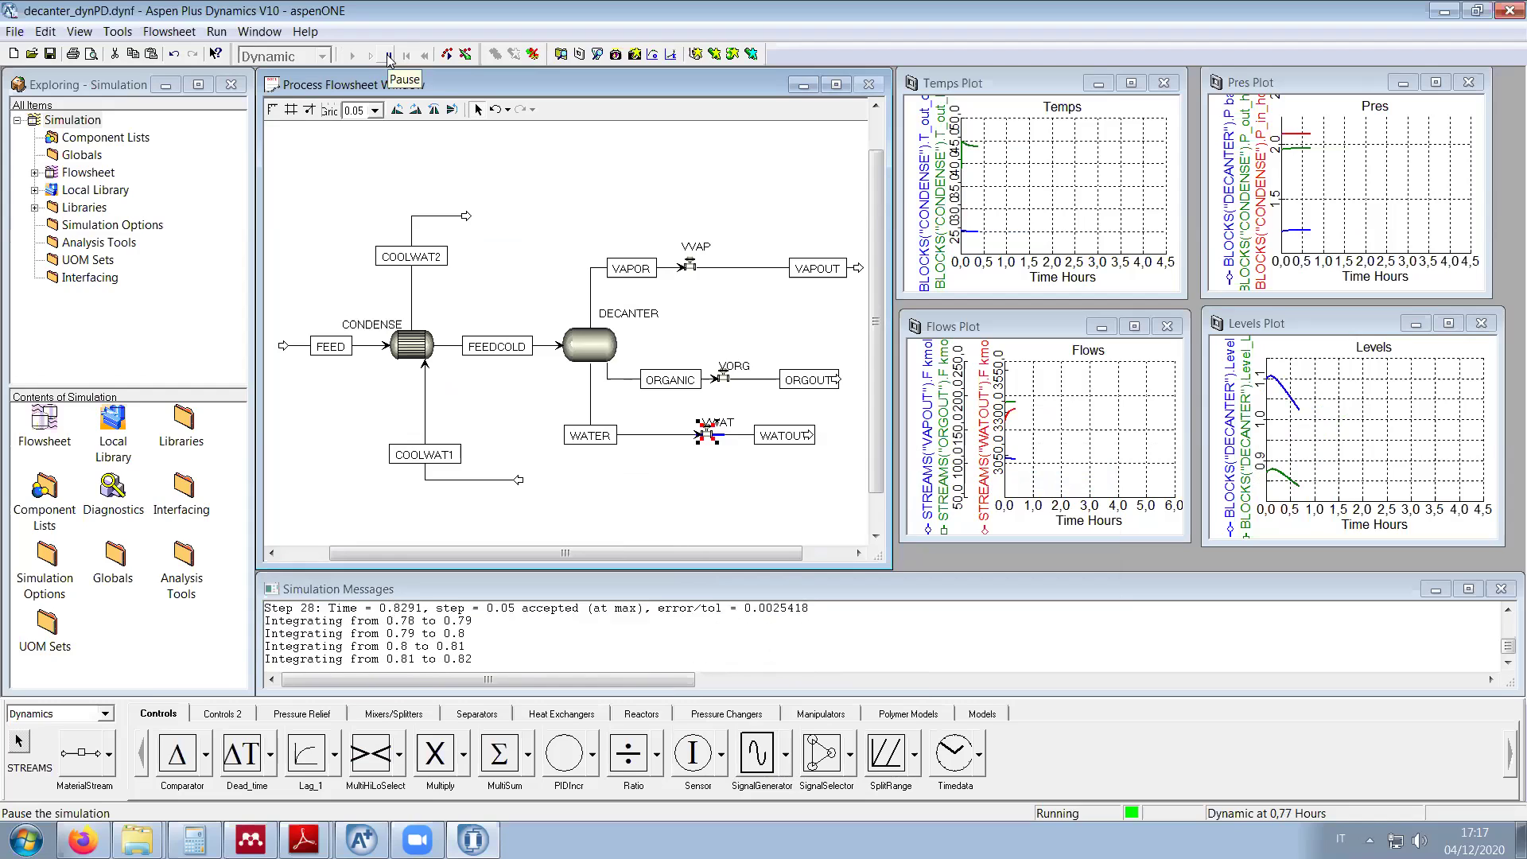
click(389, 56)
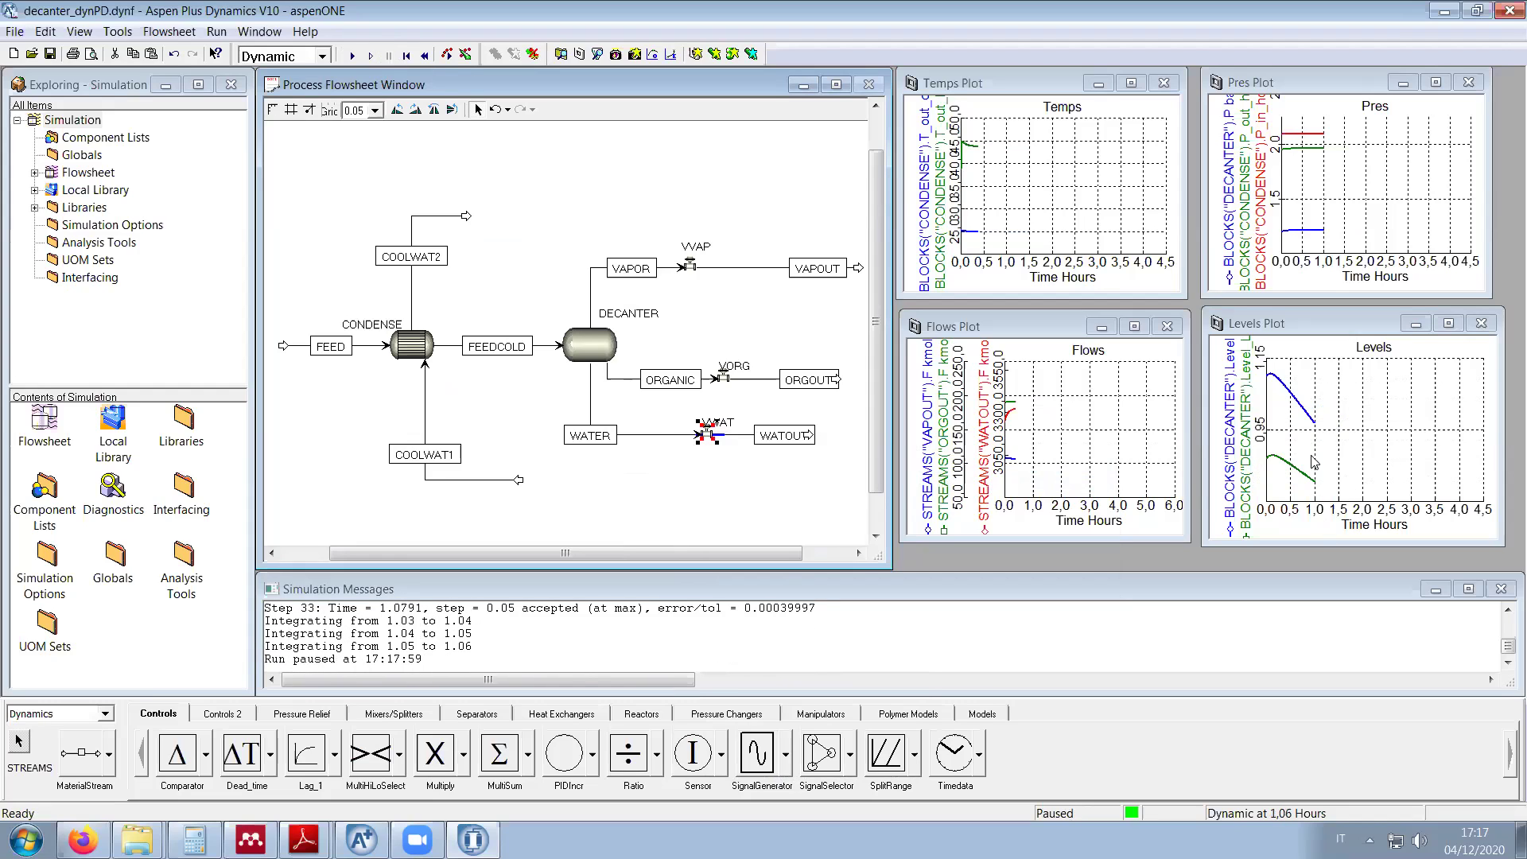
click(407, 56)
Step: Change VWAT's maximum flow coefficient to 11500 and its flow coefficient to 5750 in the Configure table
right_click(704, 435)
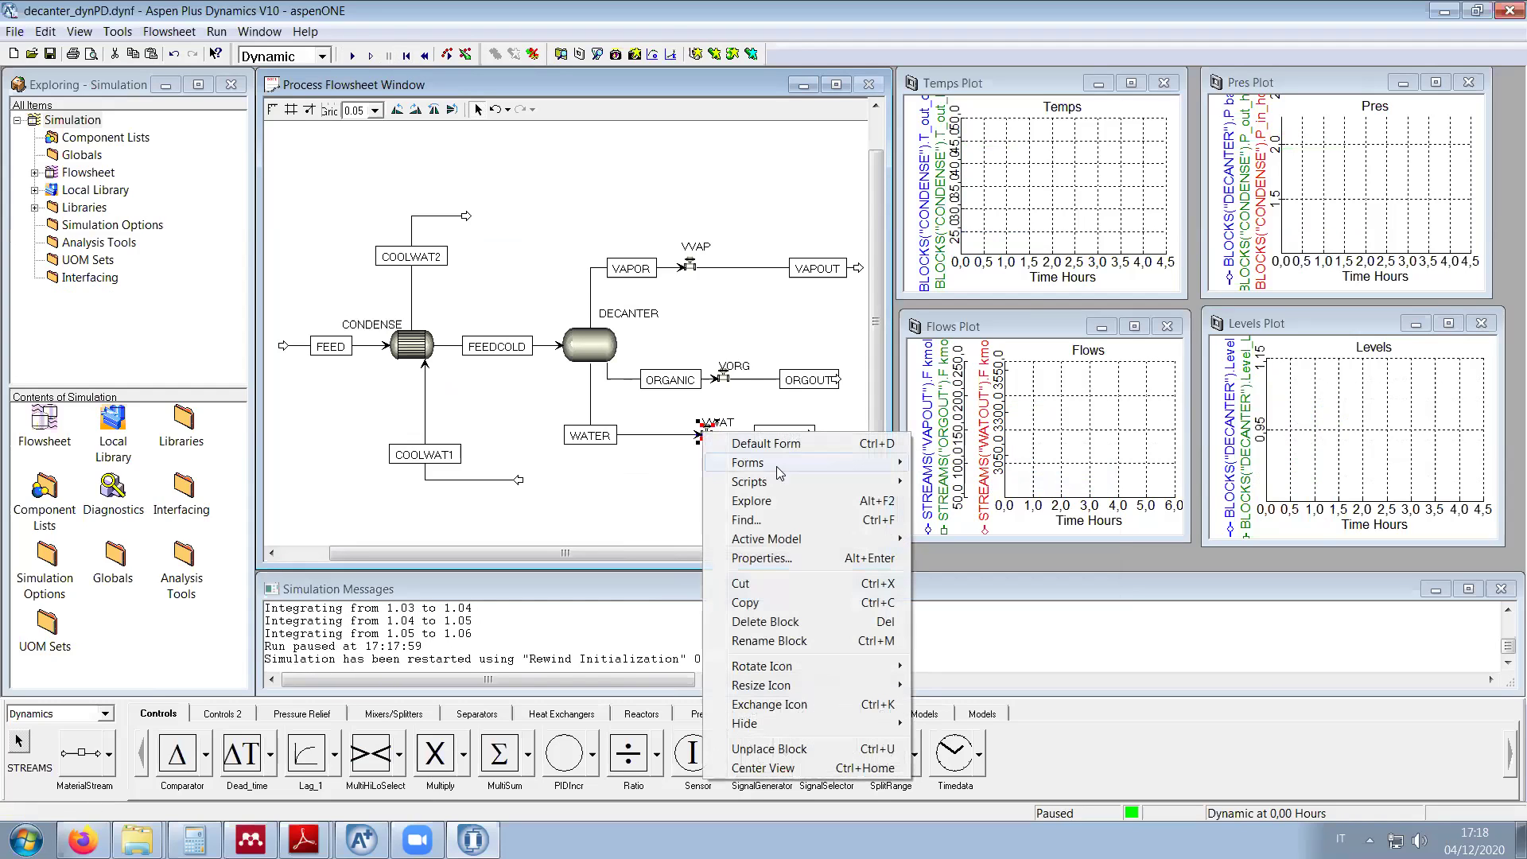
mouse_move(780, 472)
click(986, 485)
click(489, 542)
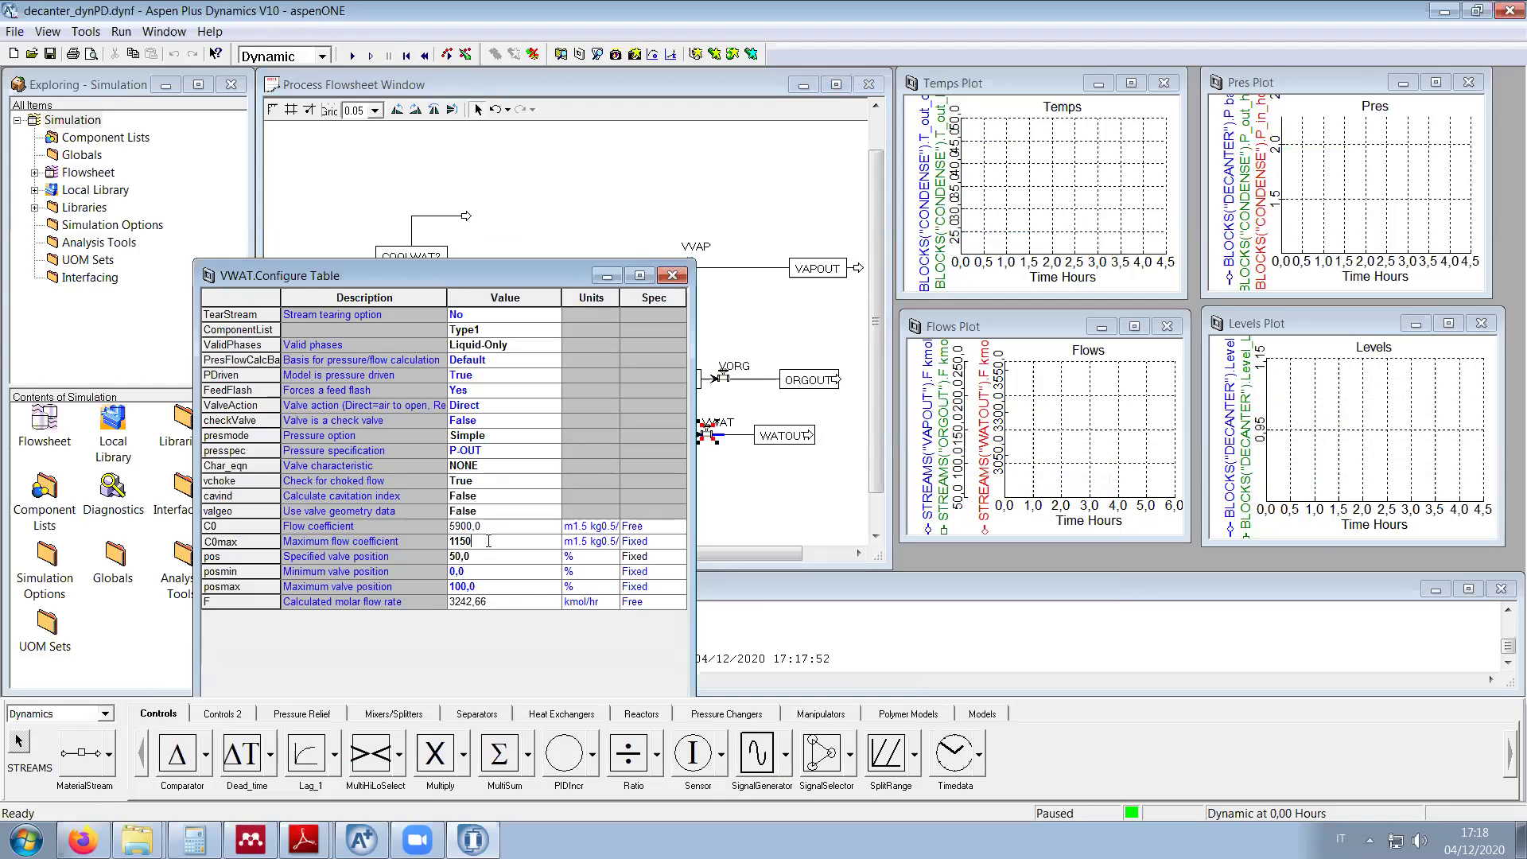
text(11500)
click(459, 528)
text(5750)
key(Tab)
click(672, 275)
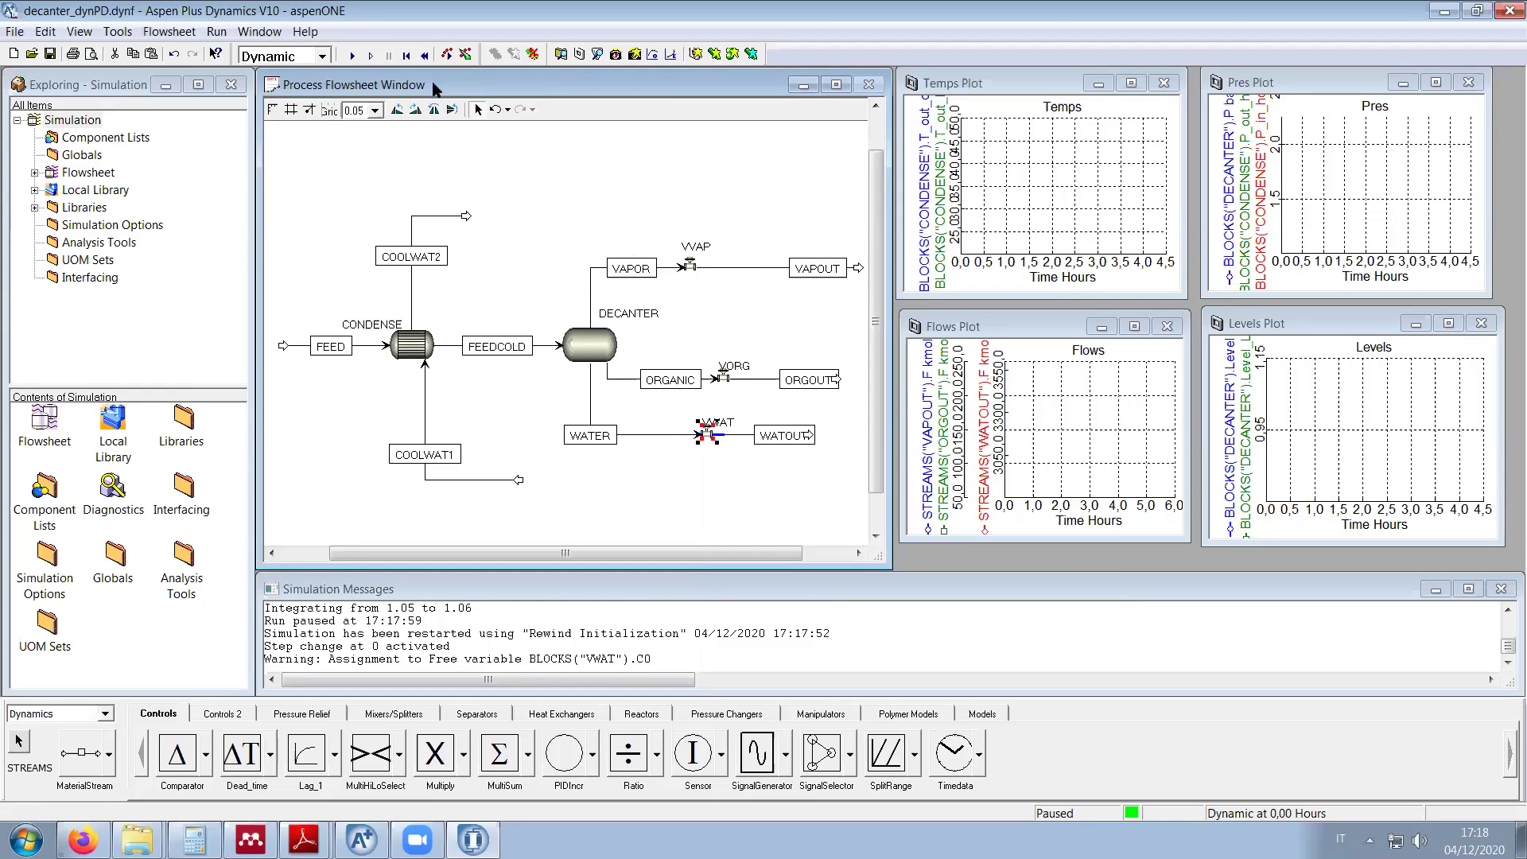
Step: Run the simulation to about 1.4 hours, compare the two decanter level trends, and rewind to time zero
click(353, 56)
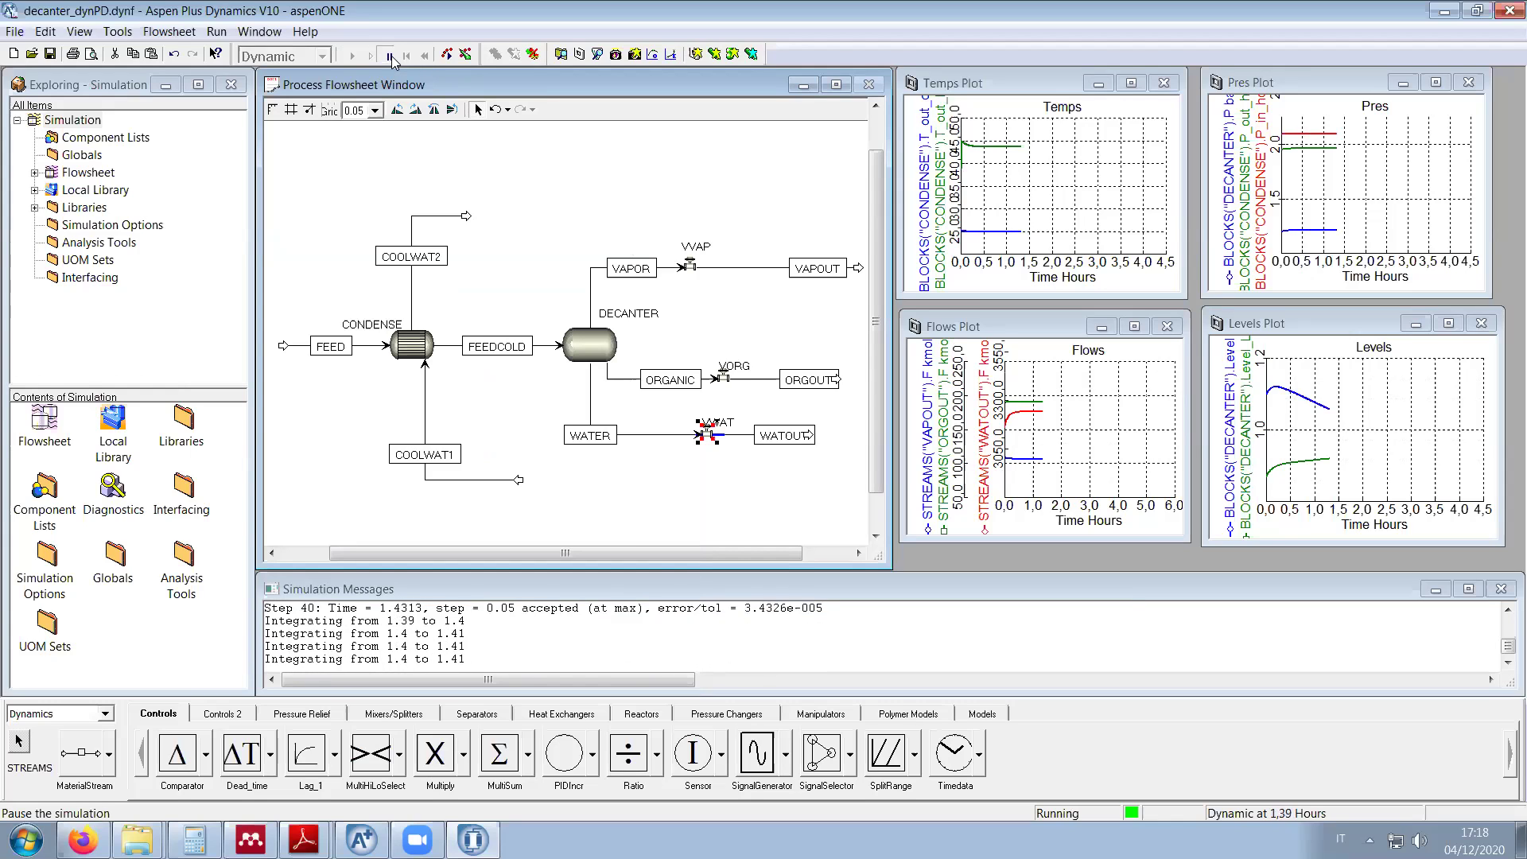
click(388, 56)
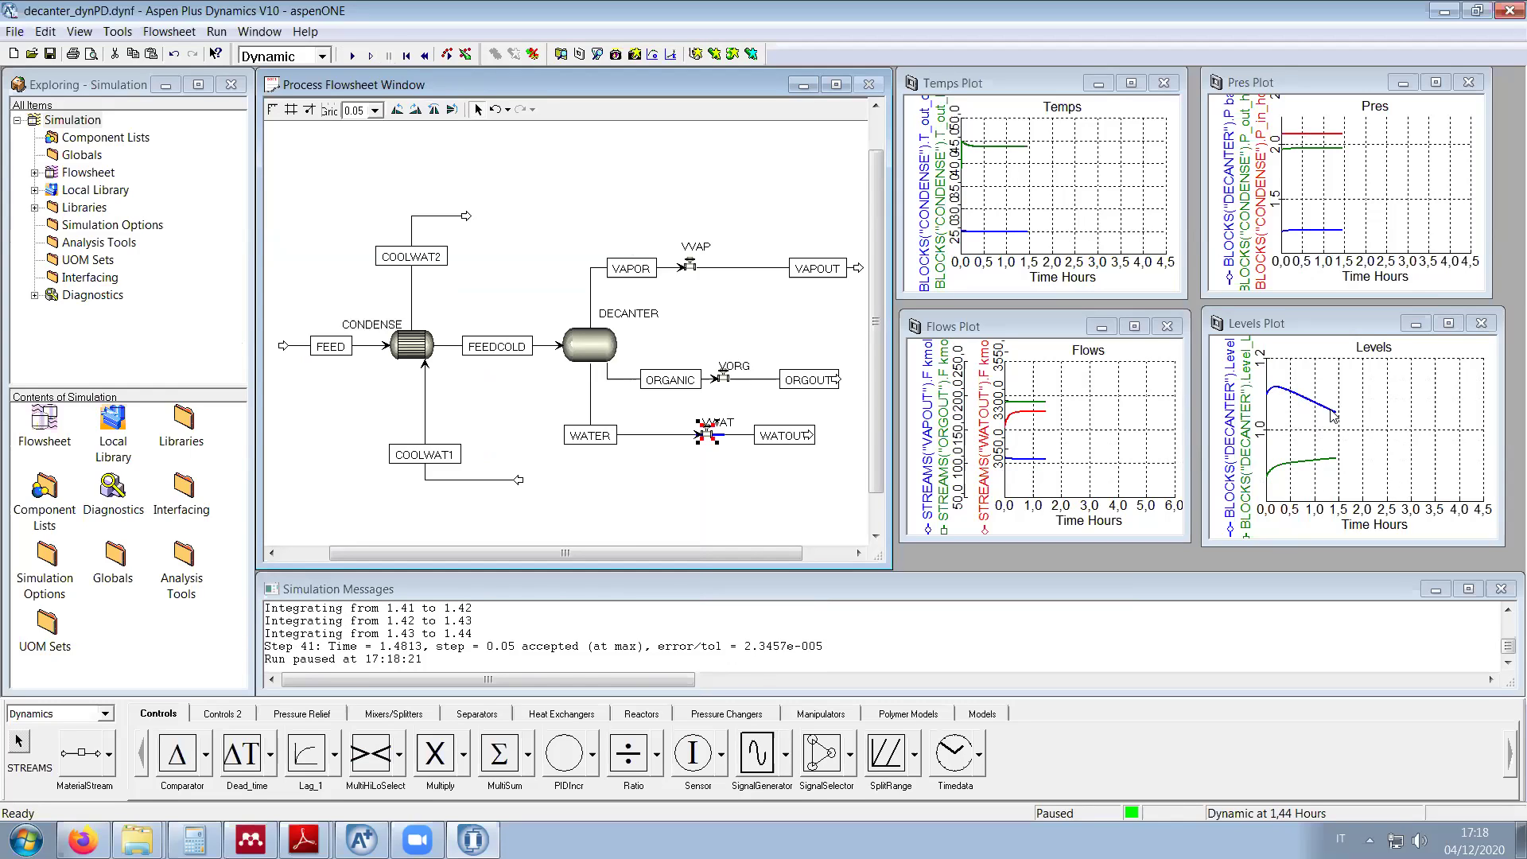
click(406, 56)
Step: Set the VORG valve's maximum flow coefficient to 2100 and its flow coefficient to 1050 in the Configure table
right_click(722, 375)
click(720, 380)
right_click(723, 372)
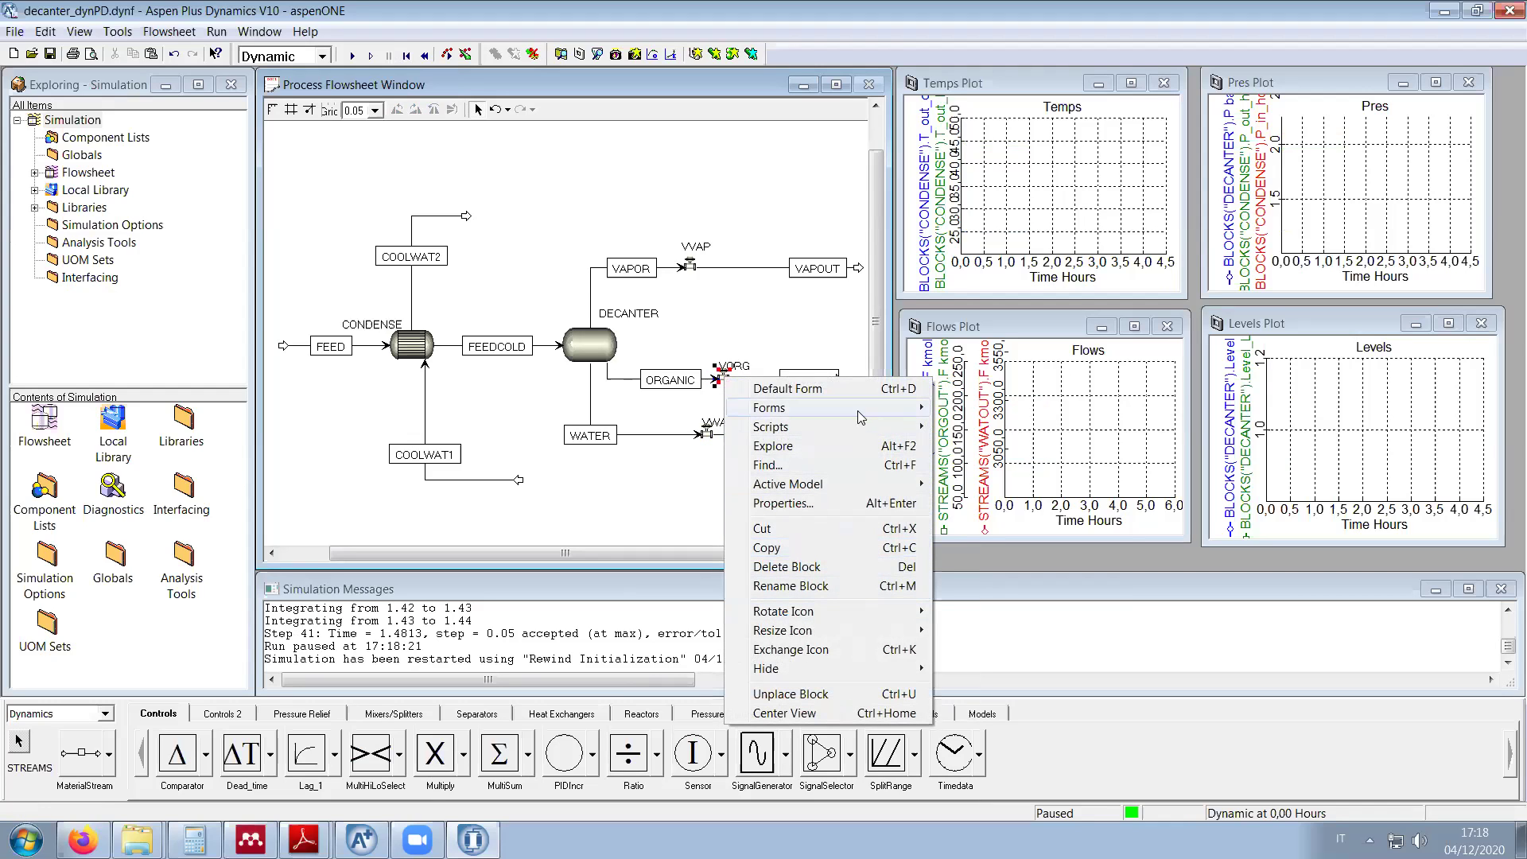
mouse_move(857, 410)
click(982, 425)
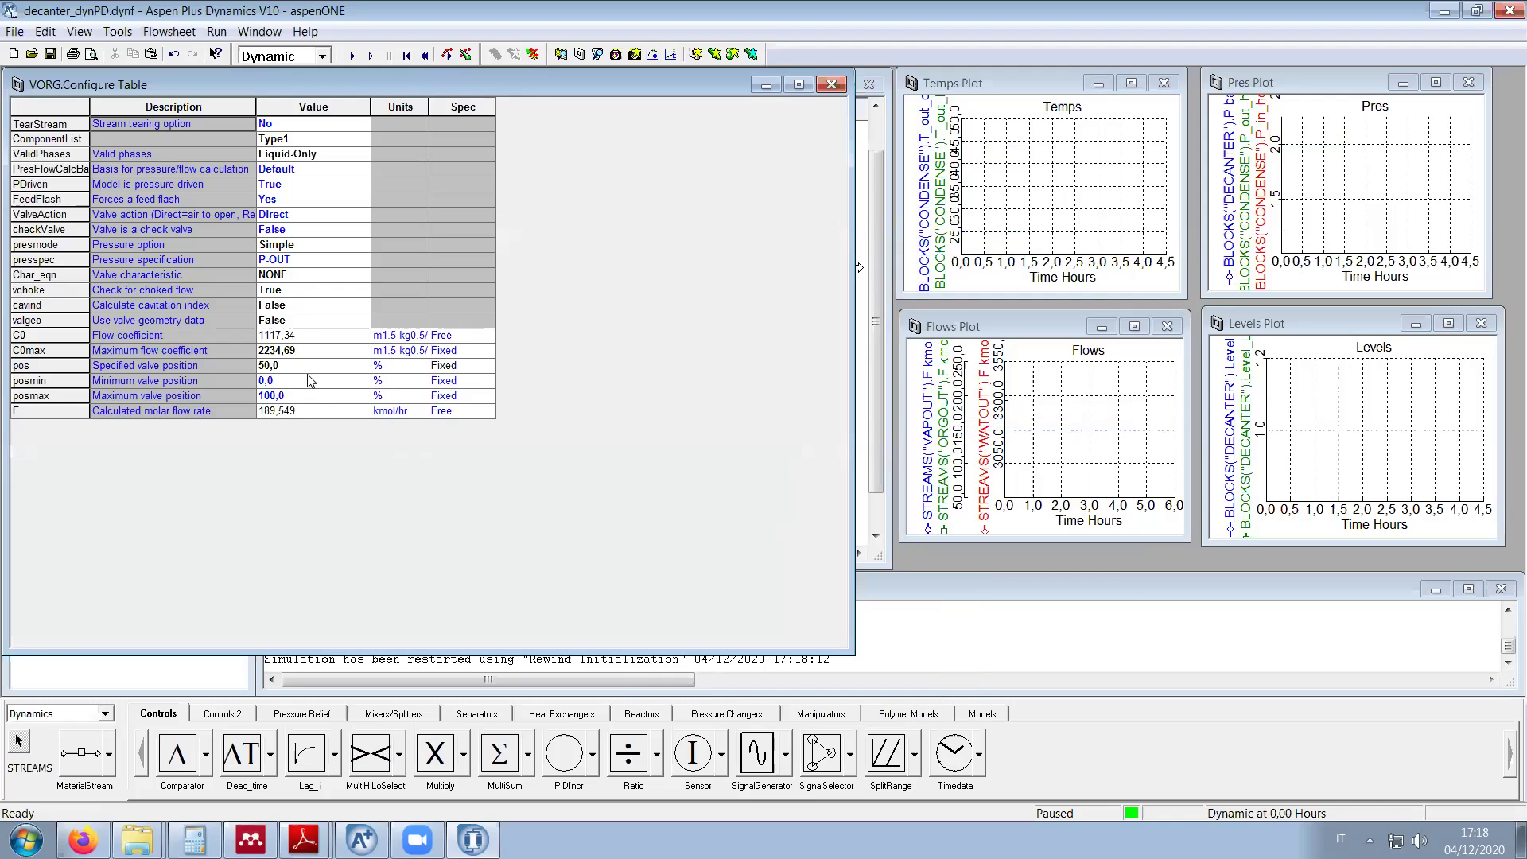
click(282, 351)
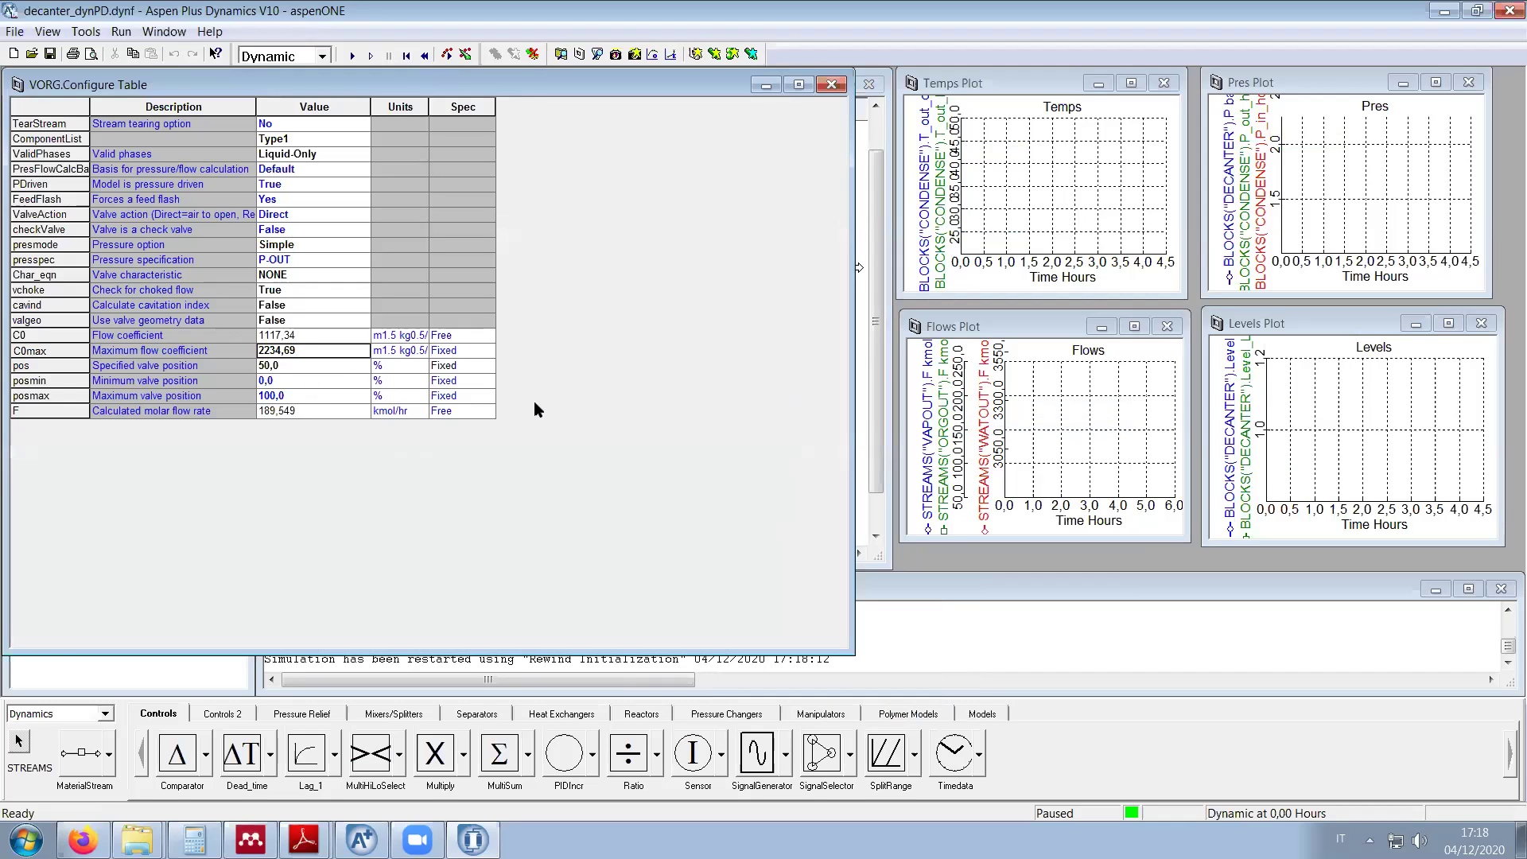
text(2100)
key(Up)
text(10)
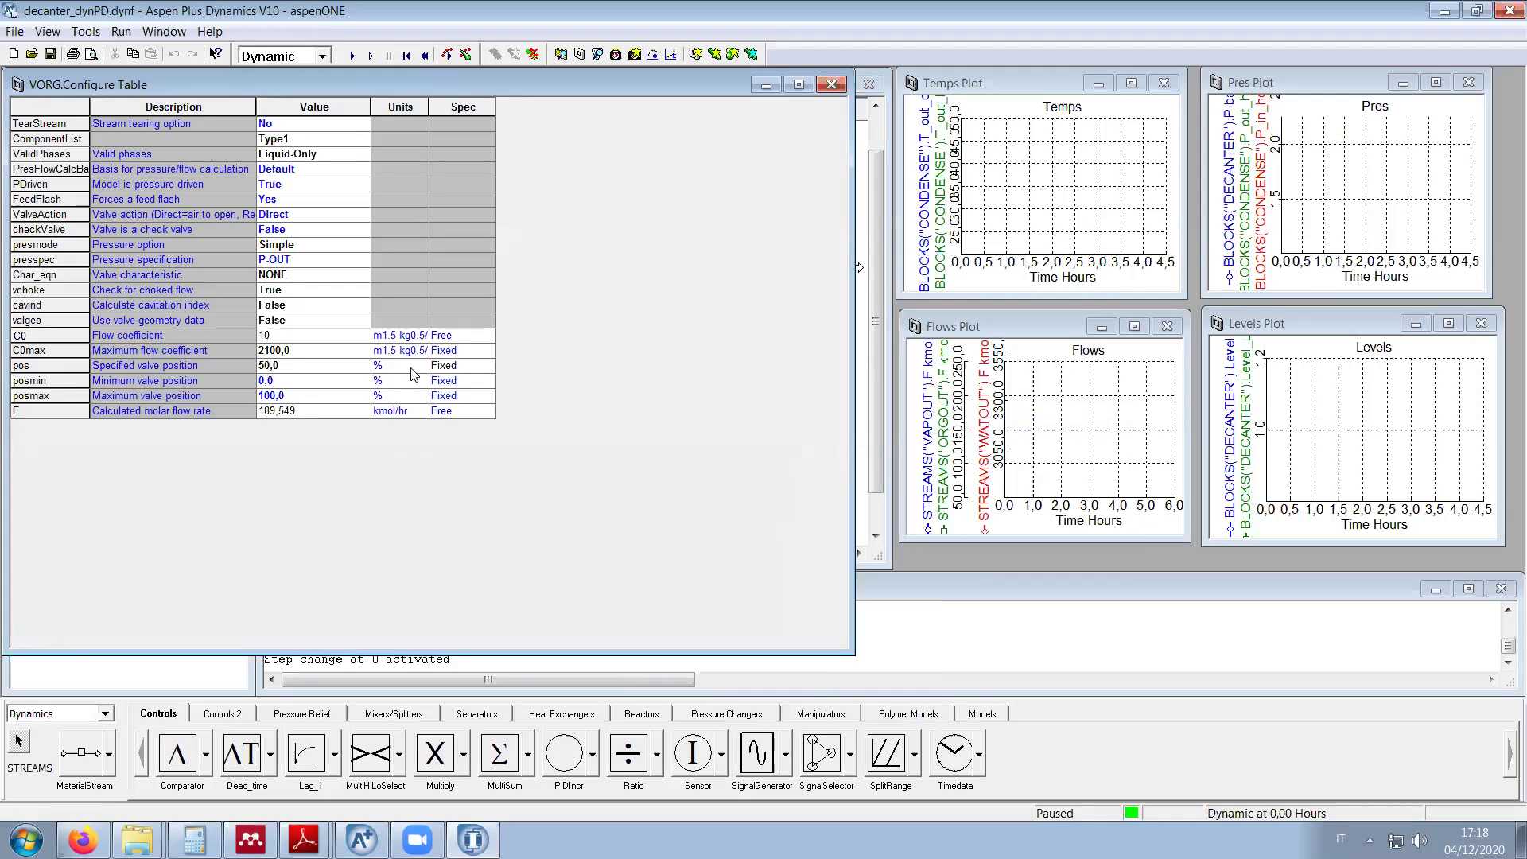
key(Return)
click(842, 87)
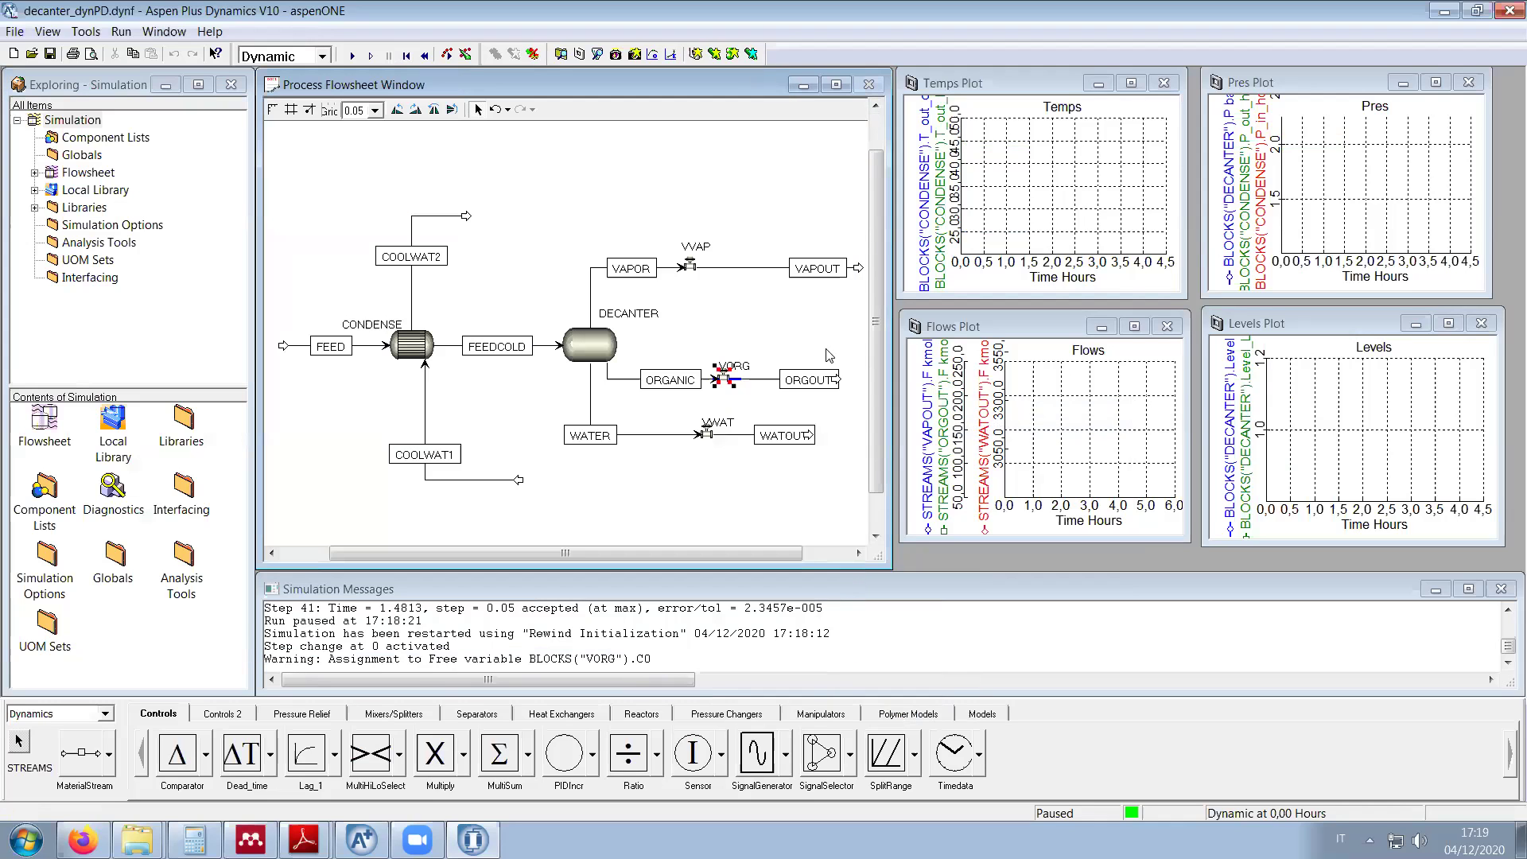
Step: Run the simulation to about 1.6 hours to check the level response to the VORG change, and rewind it
click(562, 145)
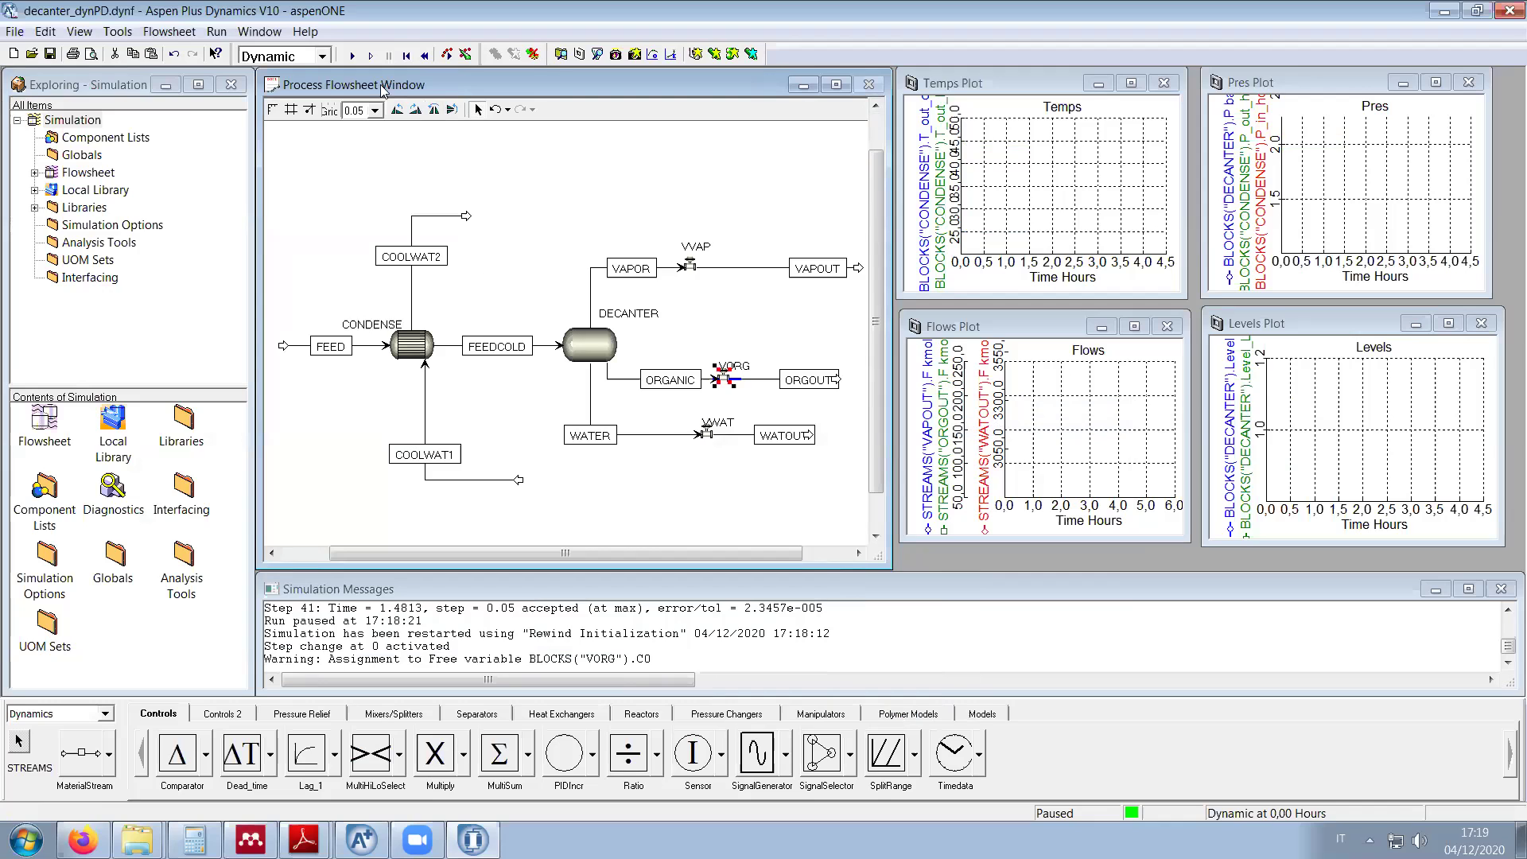
click(350, 56)
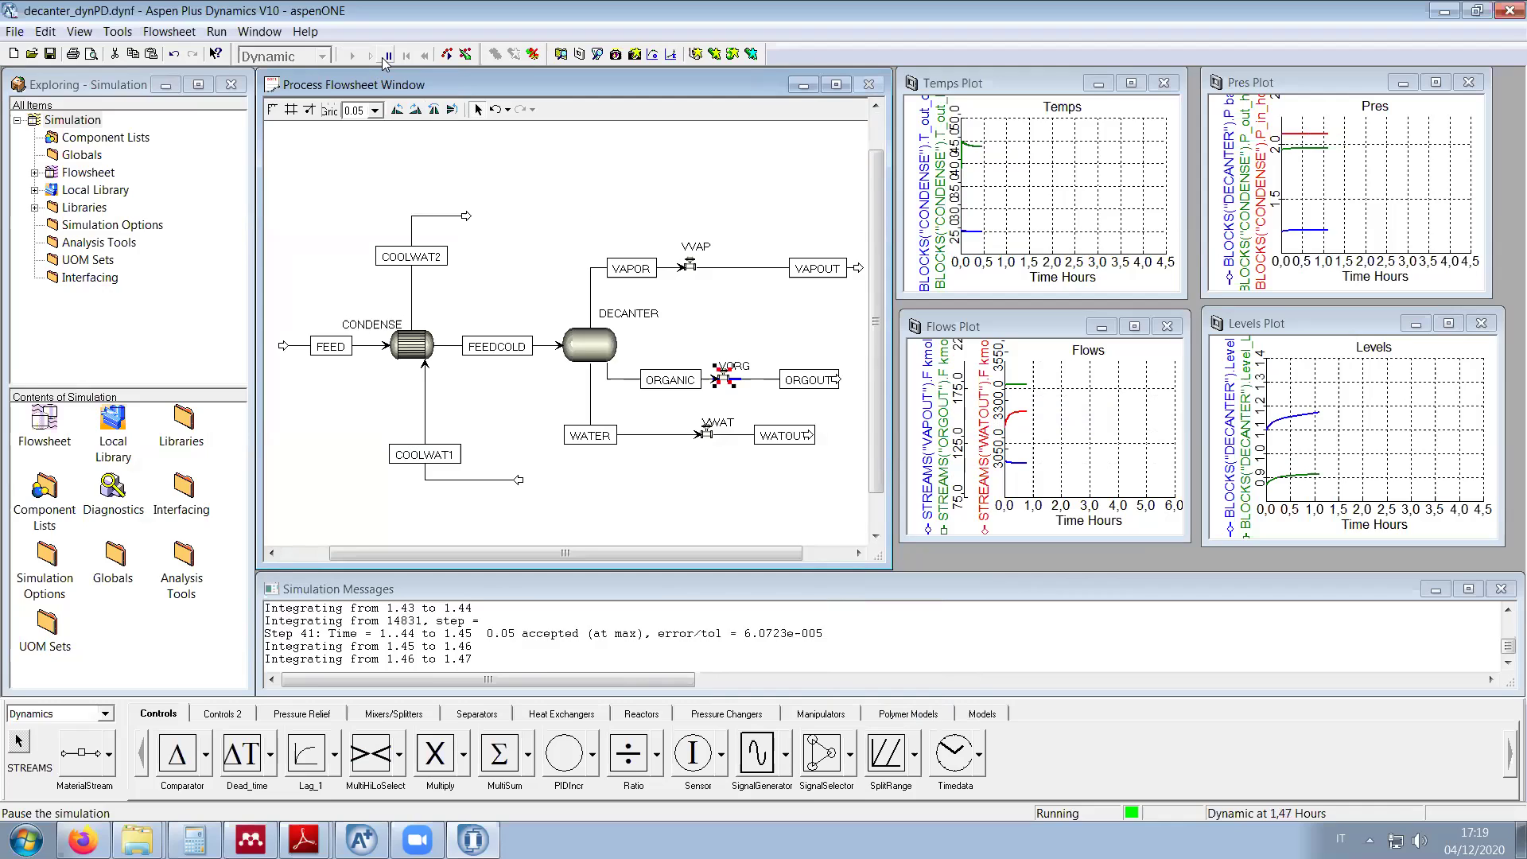
click(387, 56)
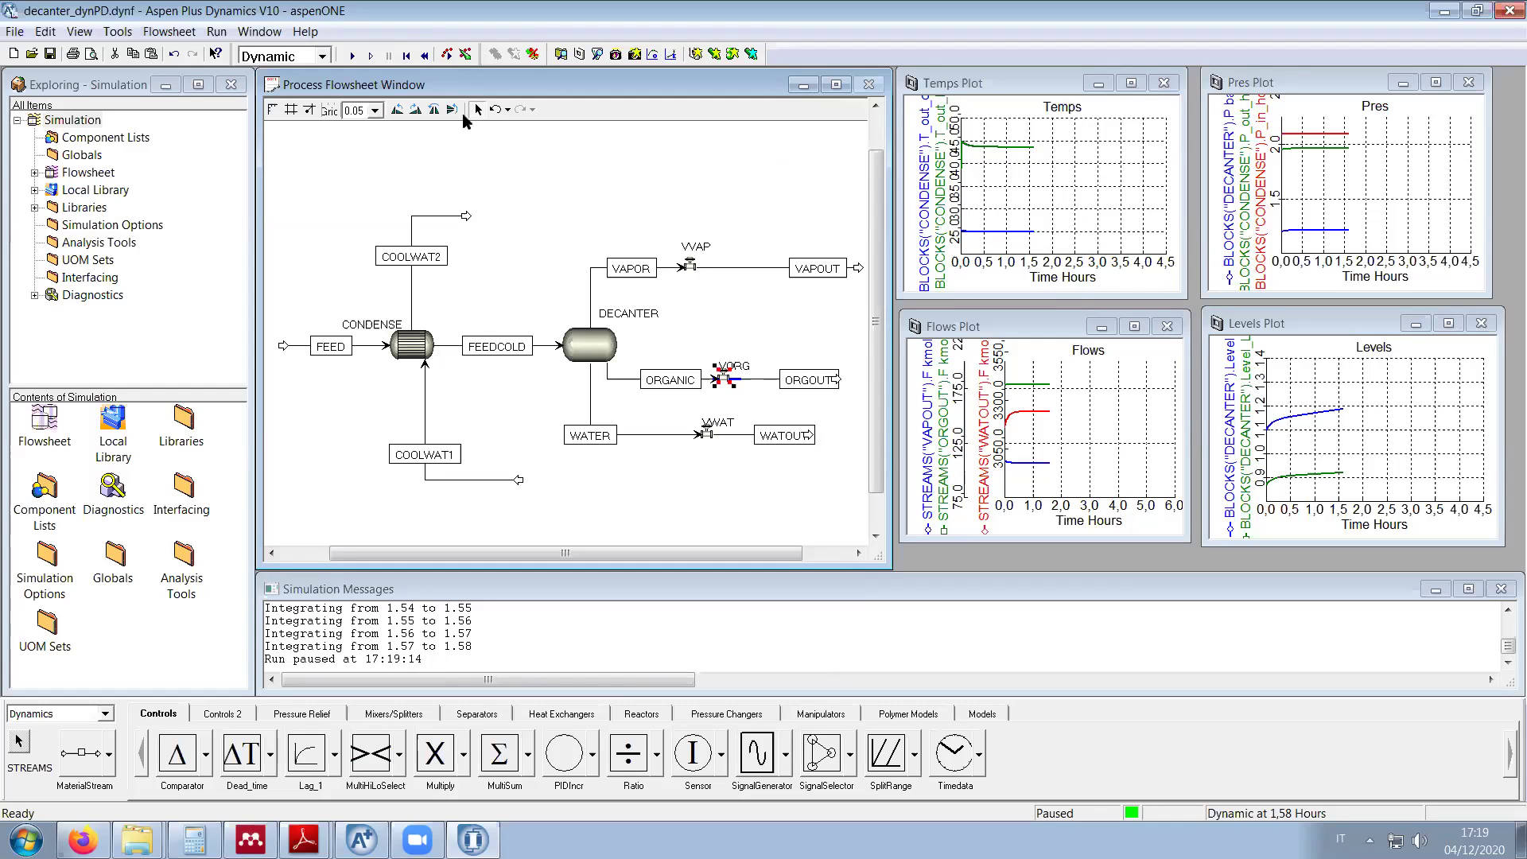
click(406, 57)
Step: Raise VORG's maximum flow coefficient to 2150 and its flow coefficient to 1075, and close the Configure table
right_click(721, 380)
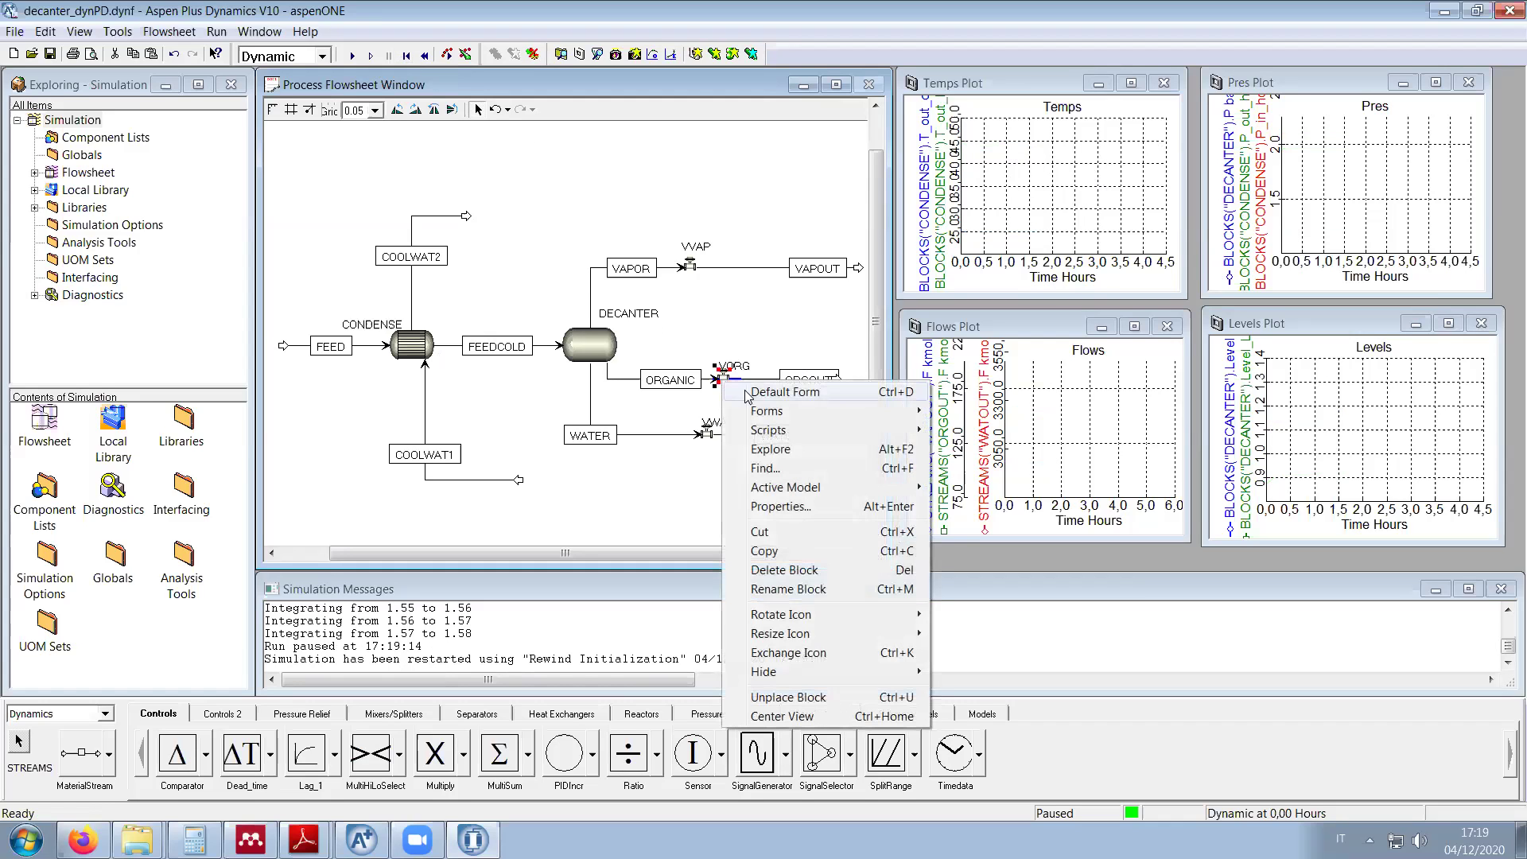
mouse_move(825, 412)
click(982, 429)
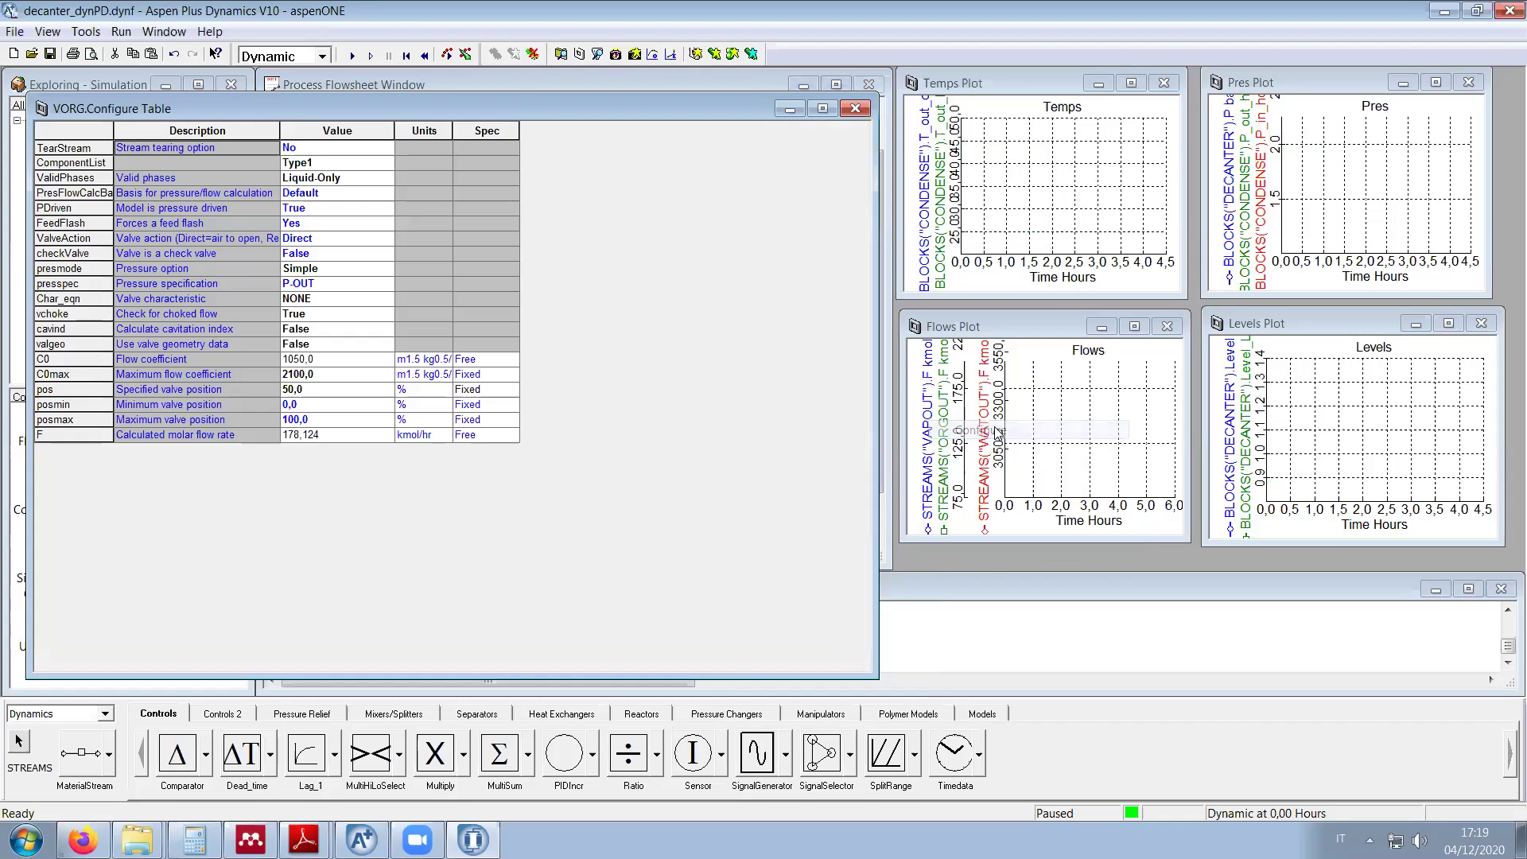
click(327, 375)
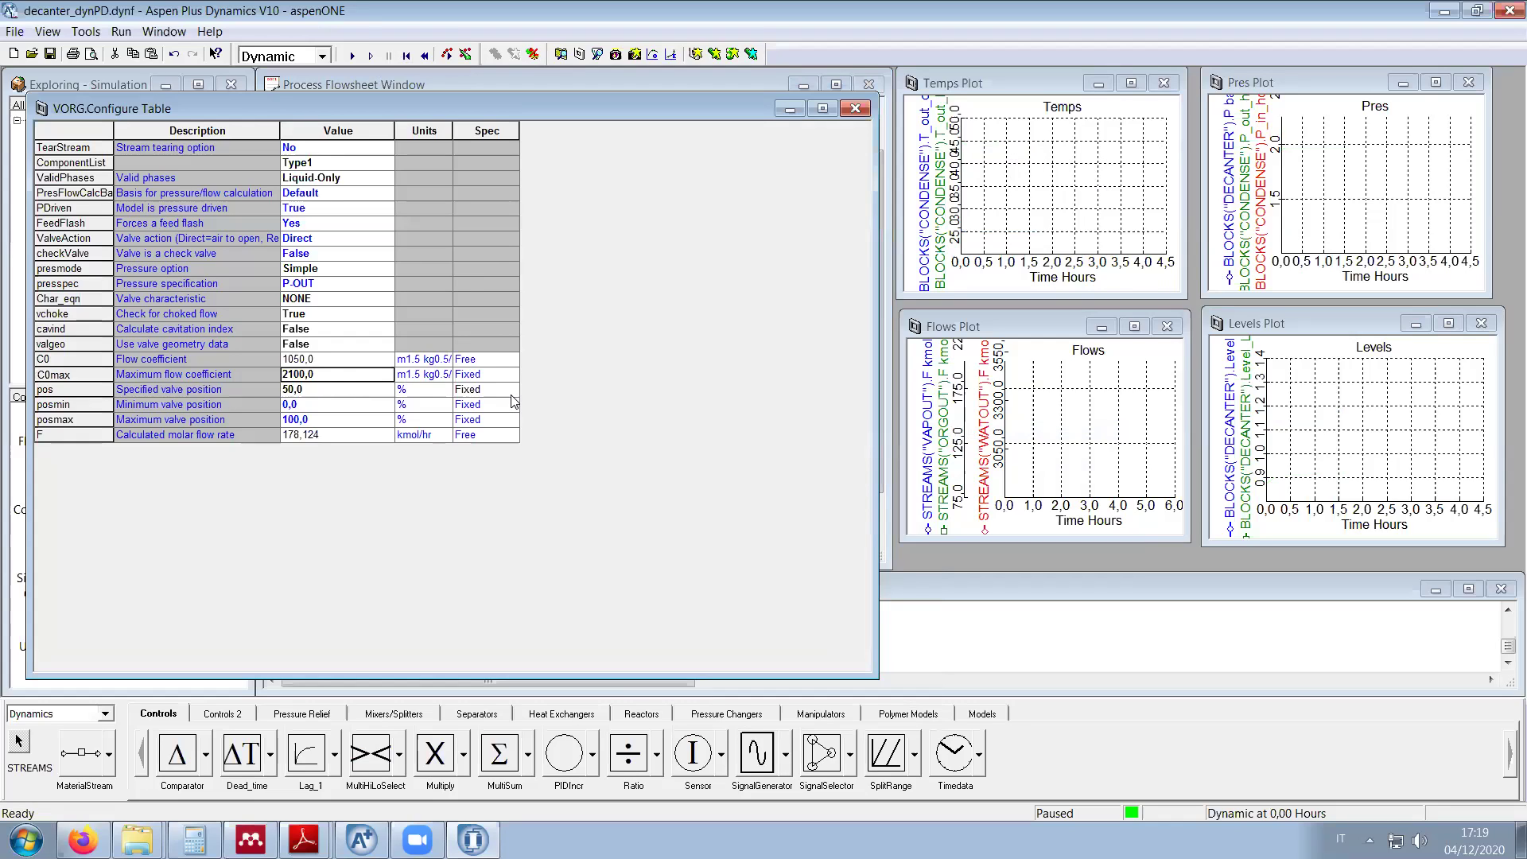
text(2150)
click(332, 357)
text(1075)
key(Tab)
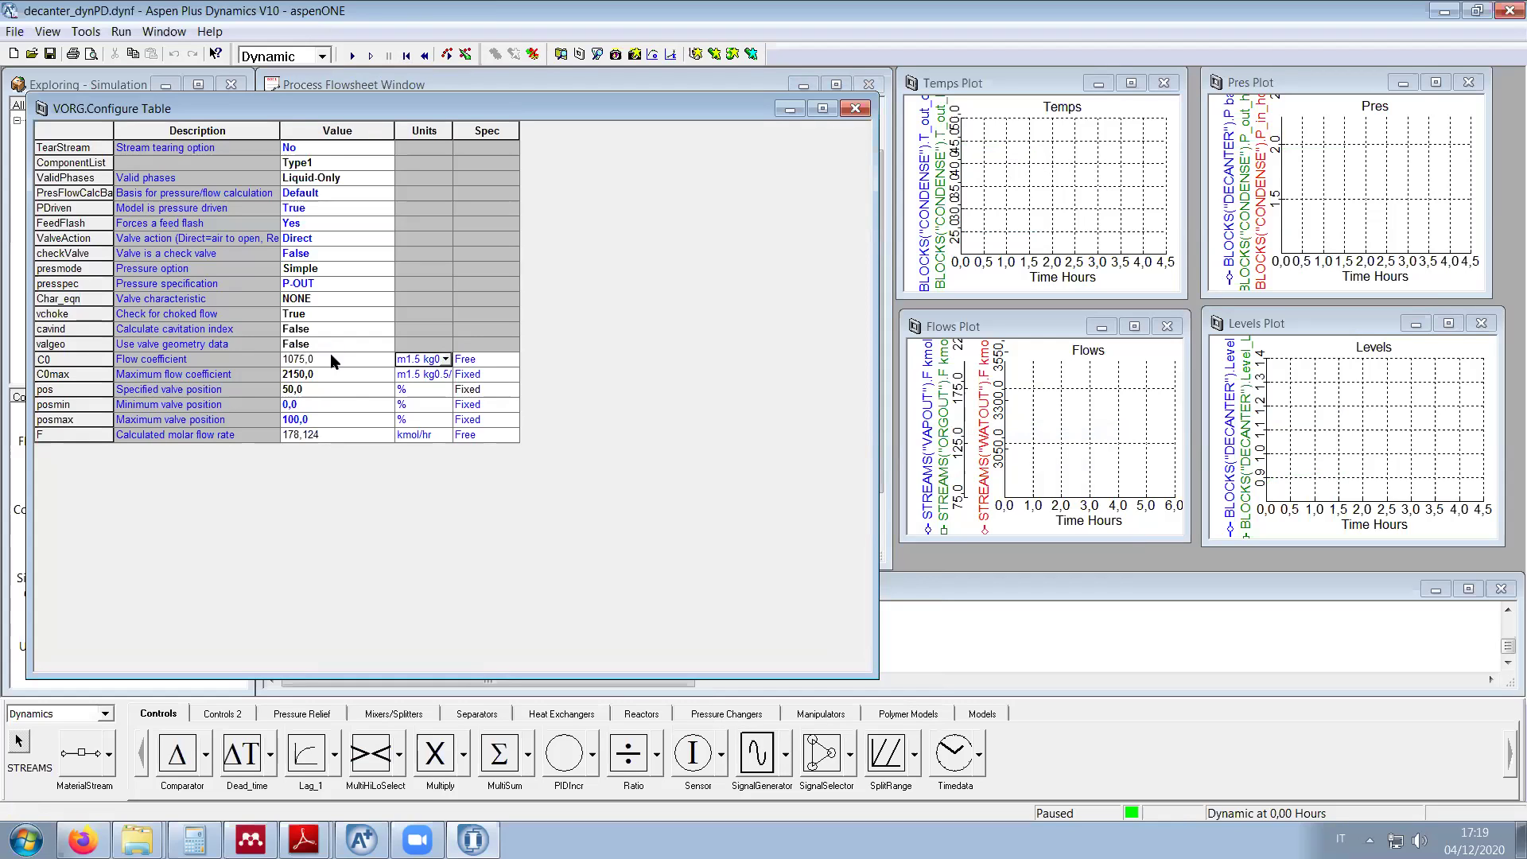
click(855, 108)
Step: Set the VWAT valve's specified position to 49 % in its Configure table and close the table
click(706, 436)
right_click(706, 436)
mouse_move(795, 480)
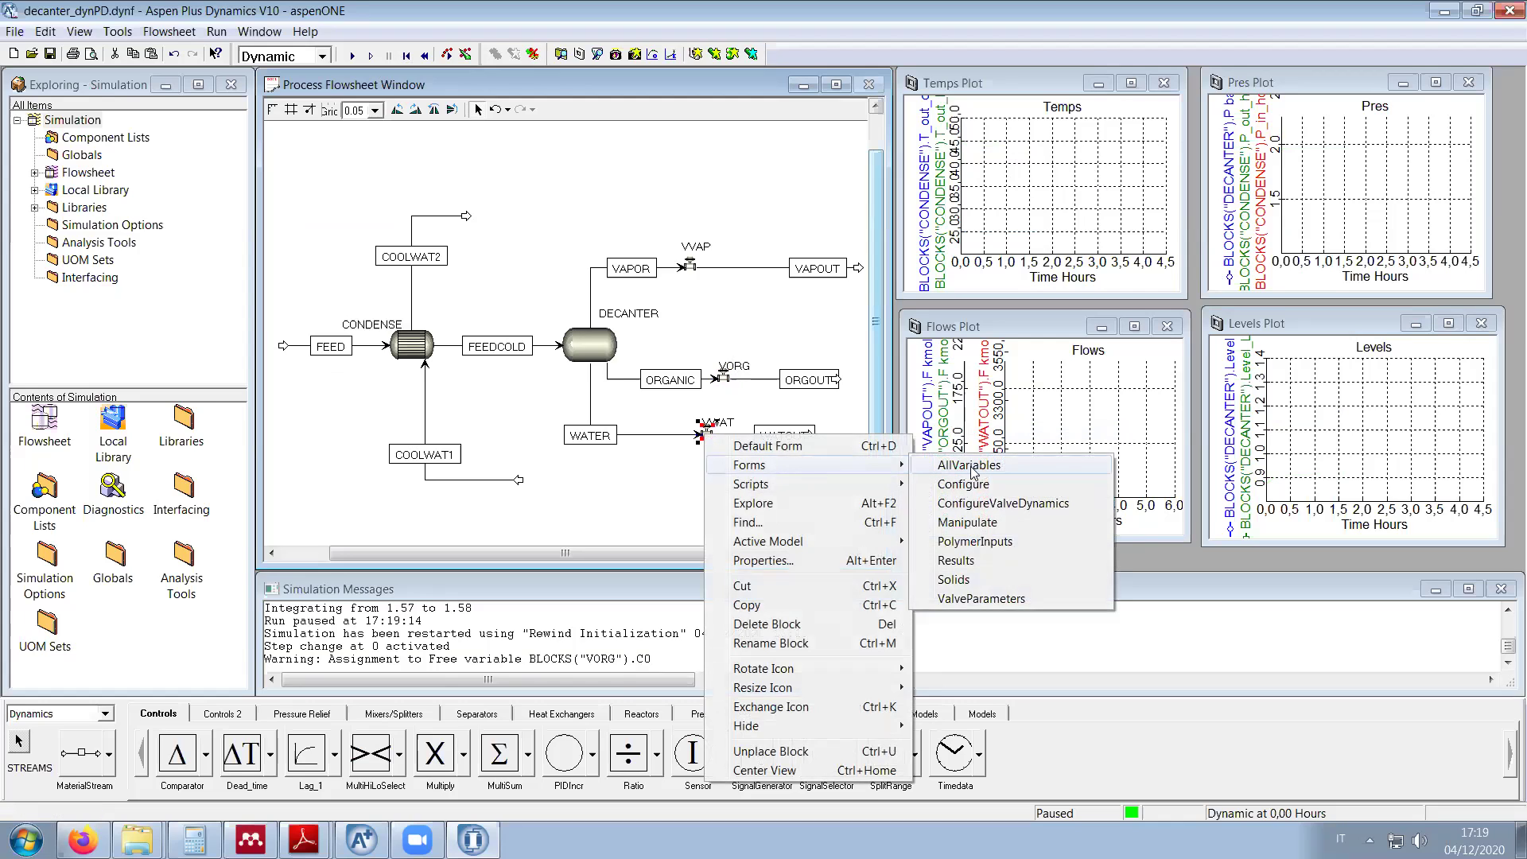
click(987, 484)
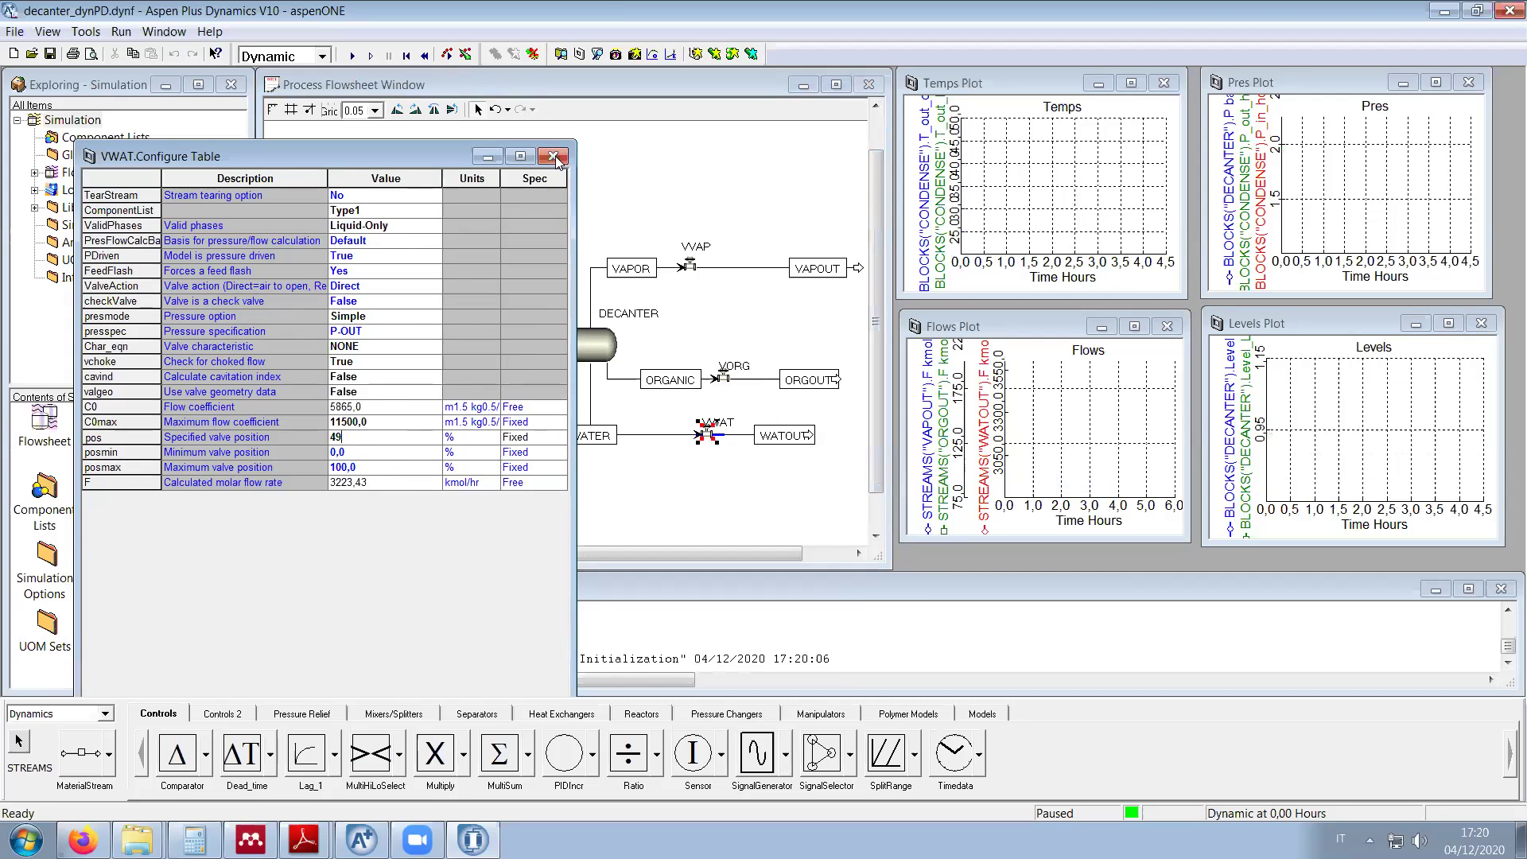
click(557, 156)
Step: Run the simulation to about 1.2 hours to check the level response to the VWAT position, and rewind it
click(354, 57)
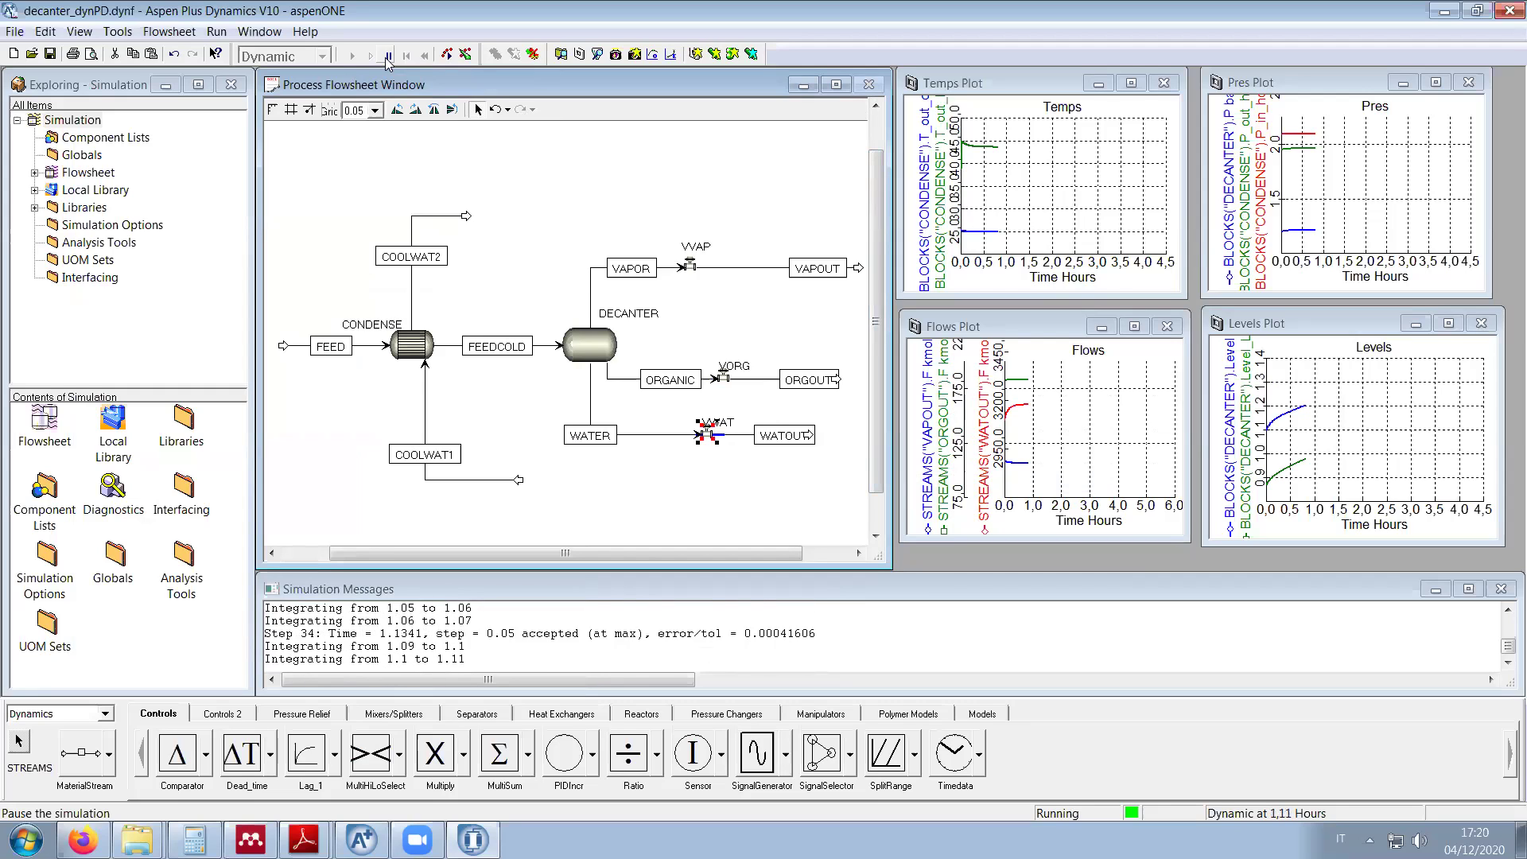
click(387, 56)
click(406, 57)
Step: Set VWAT's specified valve position to 50.2 % and run the simulation to about 1.5 hours, pausing to check the levels
right_click(707, 435)
mouse_move(792, 469)
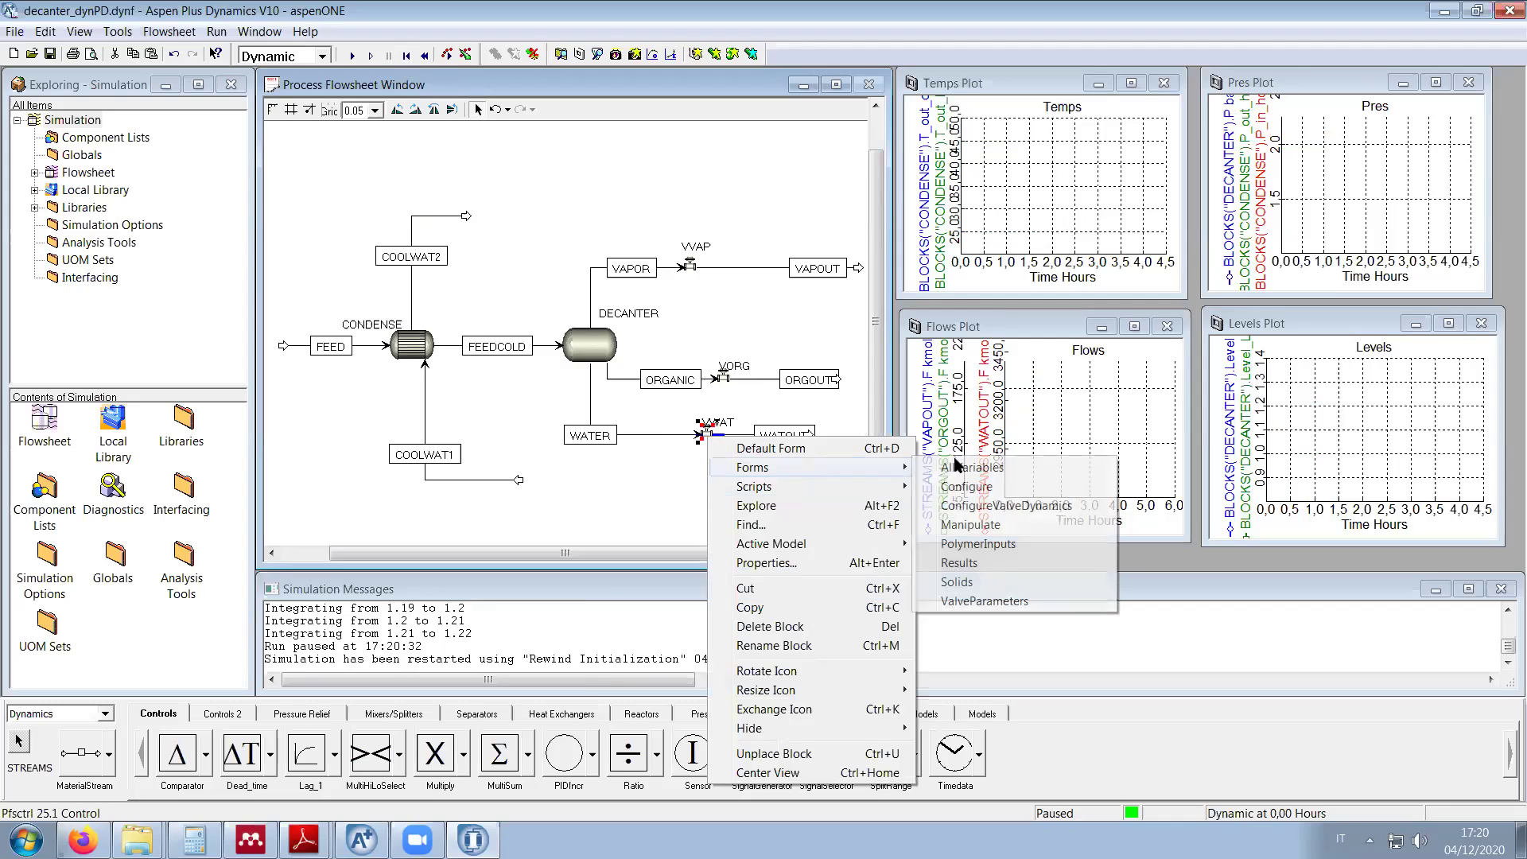
click(966, 487)
click(387, 468)
text(50,2)
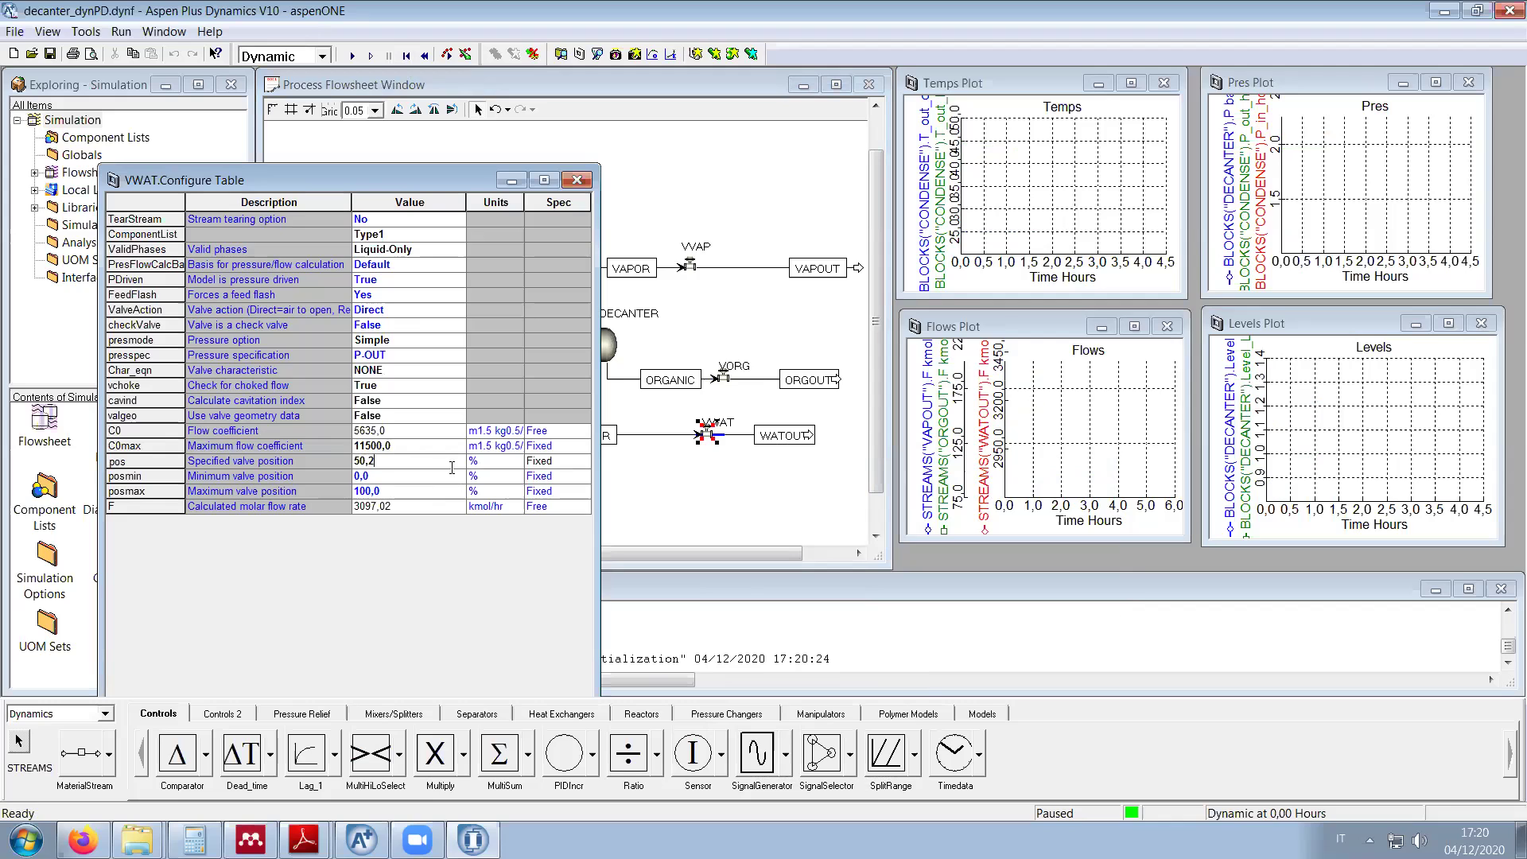
click(576, 180)
click(352, 56)
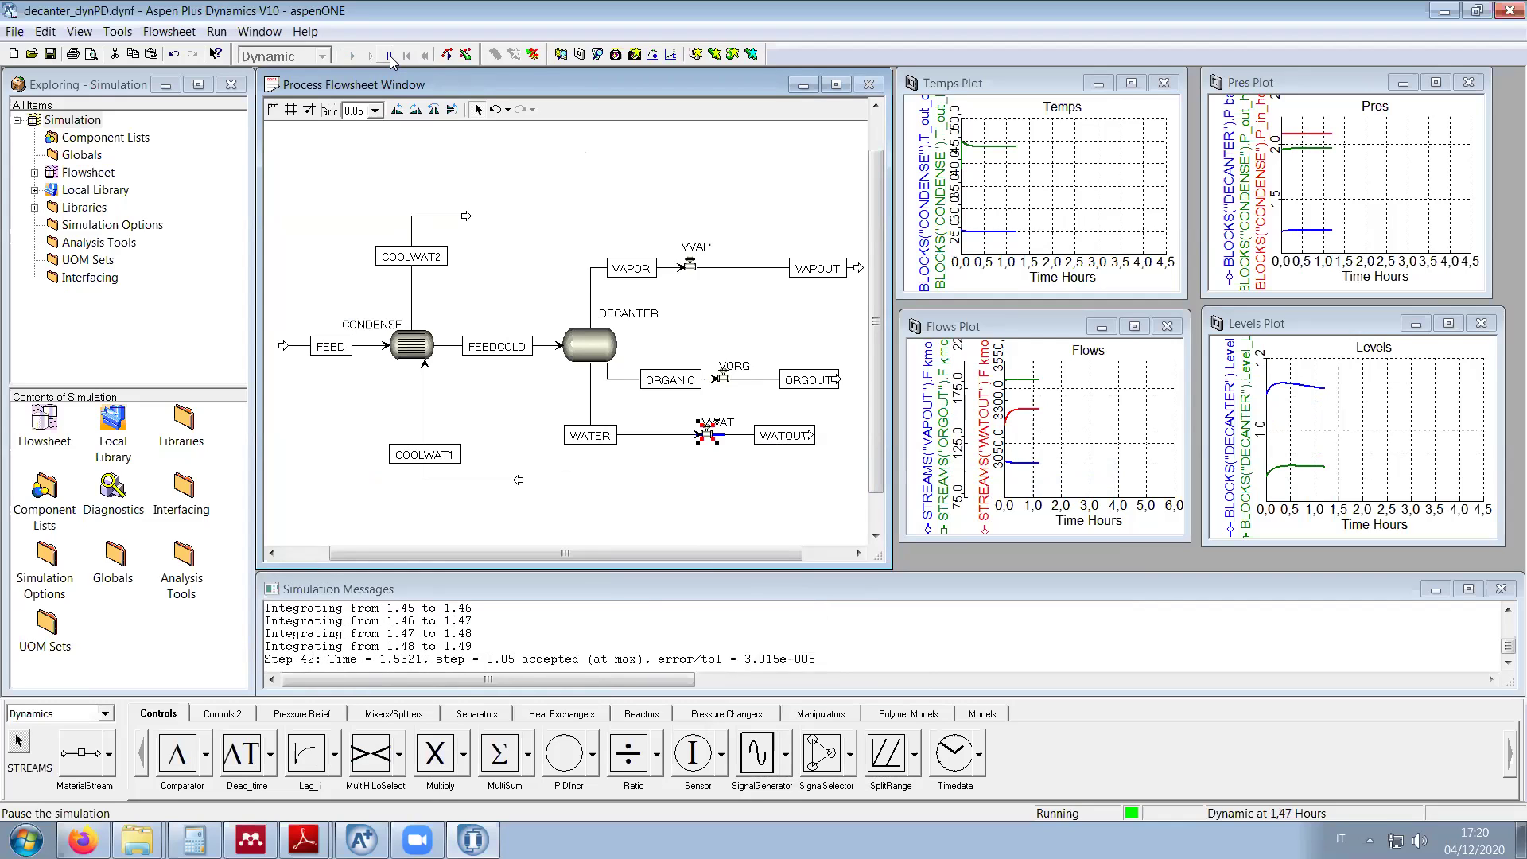
click(389, 56)
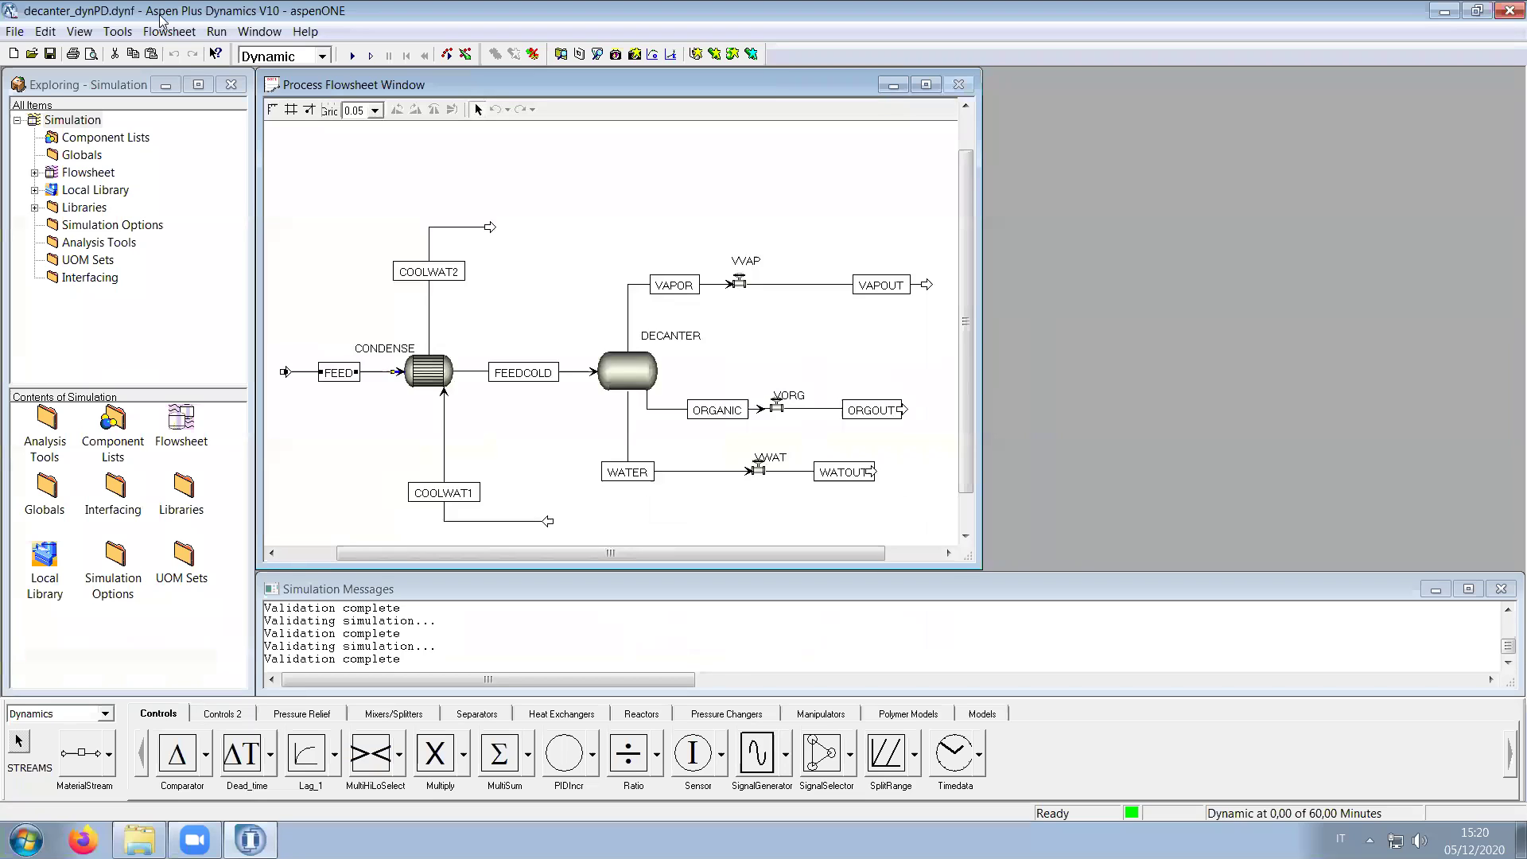
Step: Expand the Flowsheet folder in the simulation explorer to list its contents
click(111, 173)
click(34, 173)
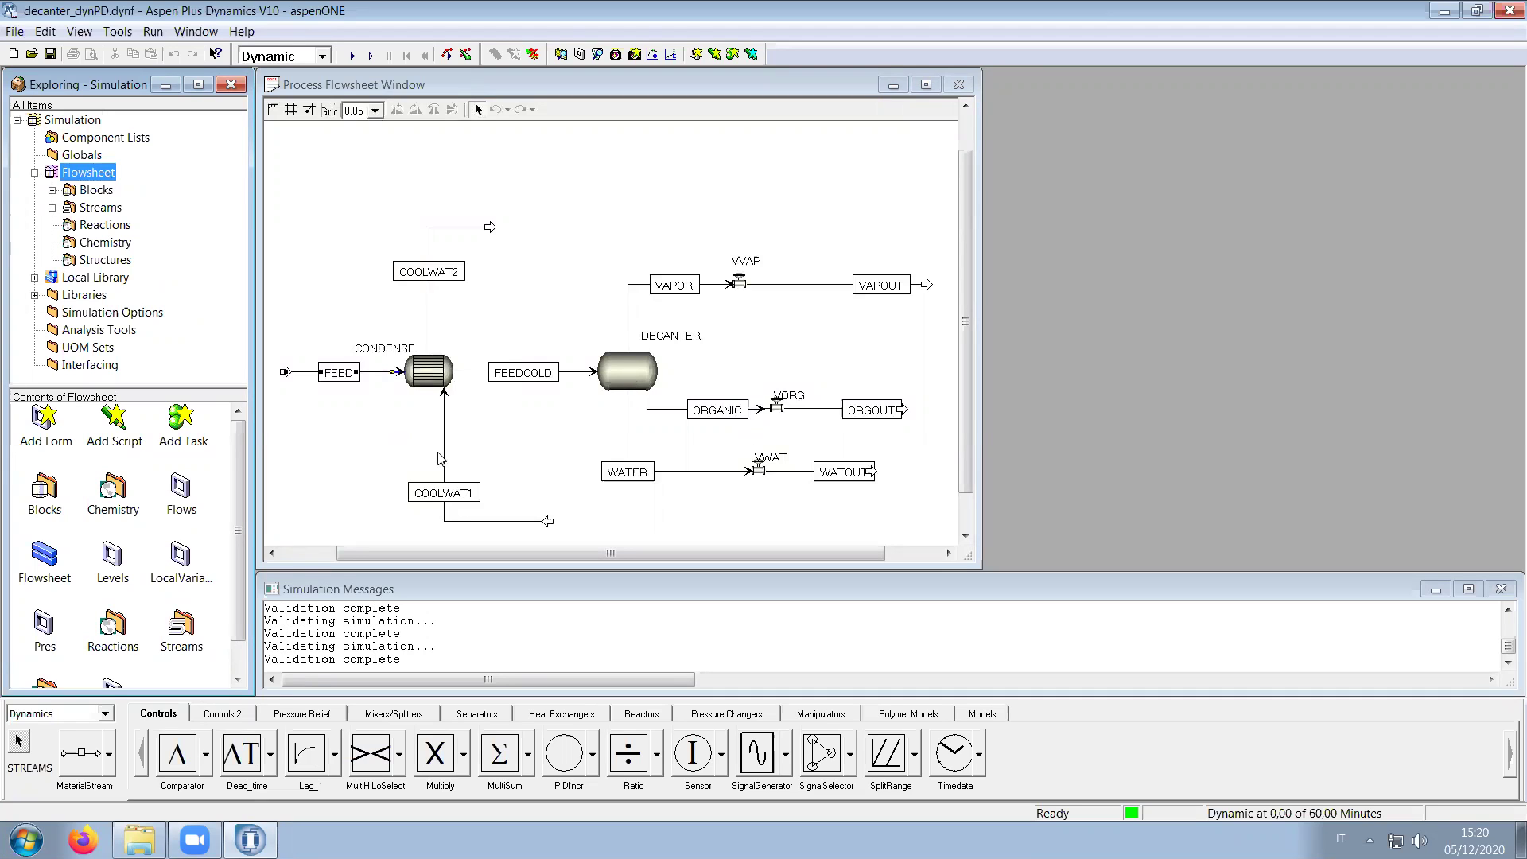
click(380, 443)
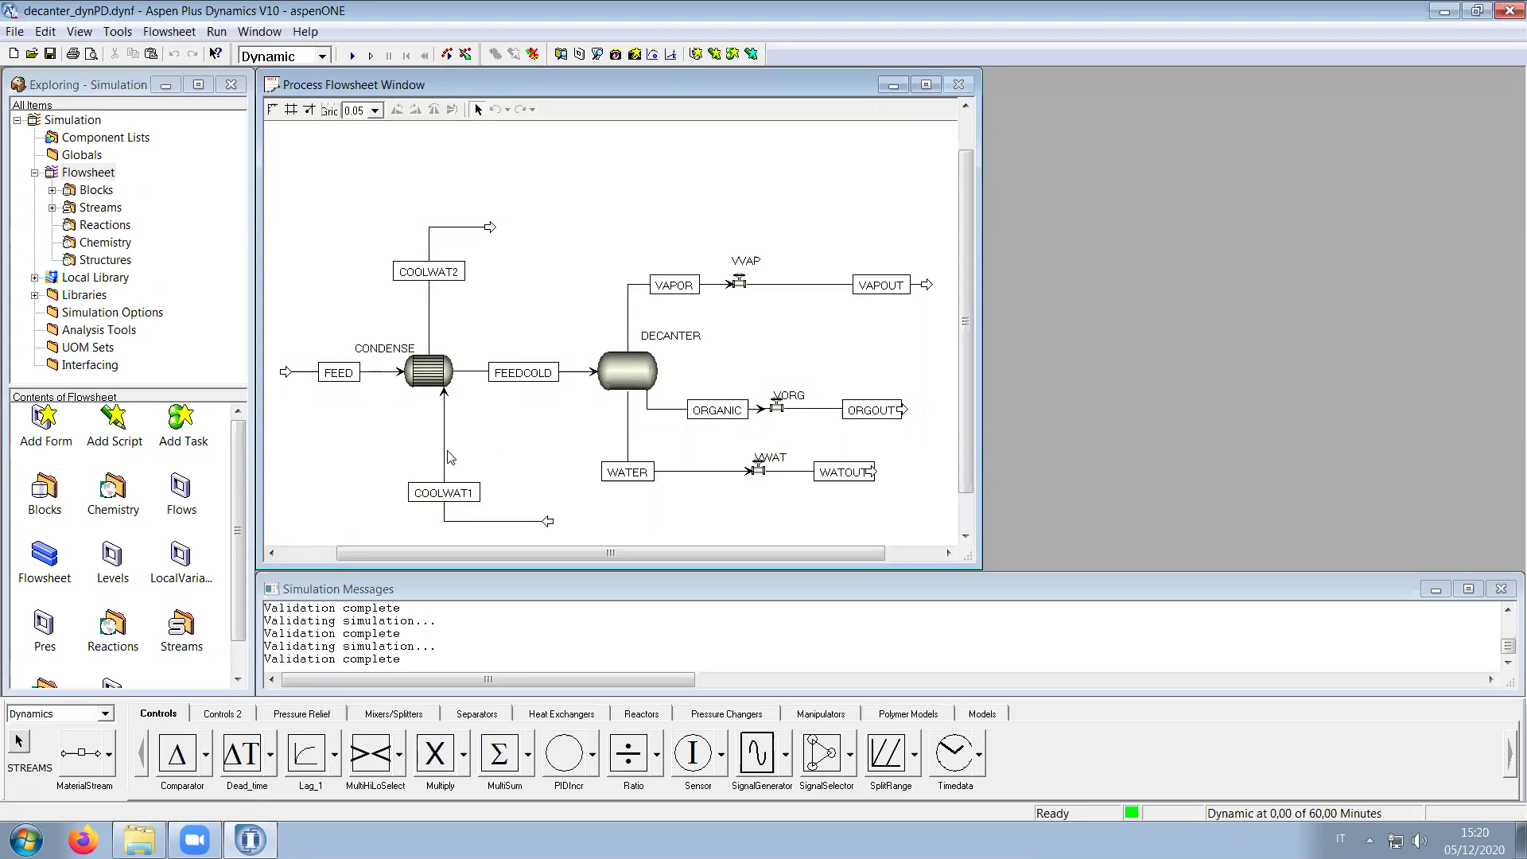
Step: Review the FEED stream's specifications in its Configure form and close the form
right_click(380, 377)
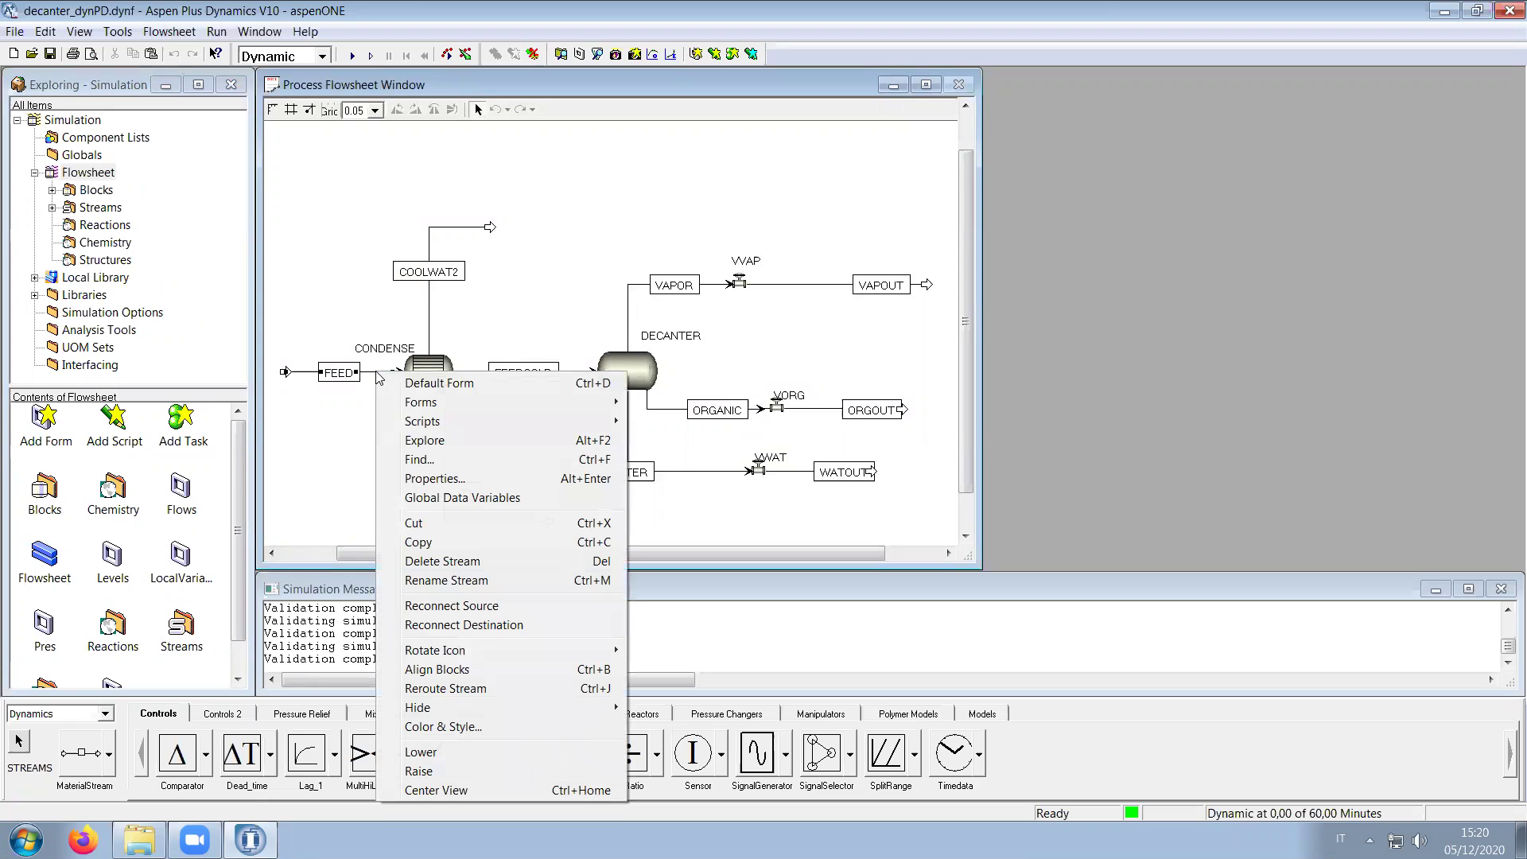
mouse_move(467, 399)
click(688, 427)
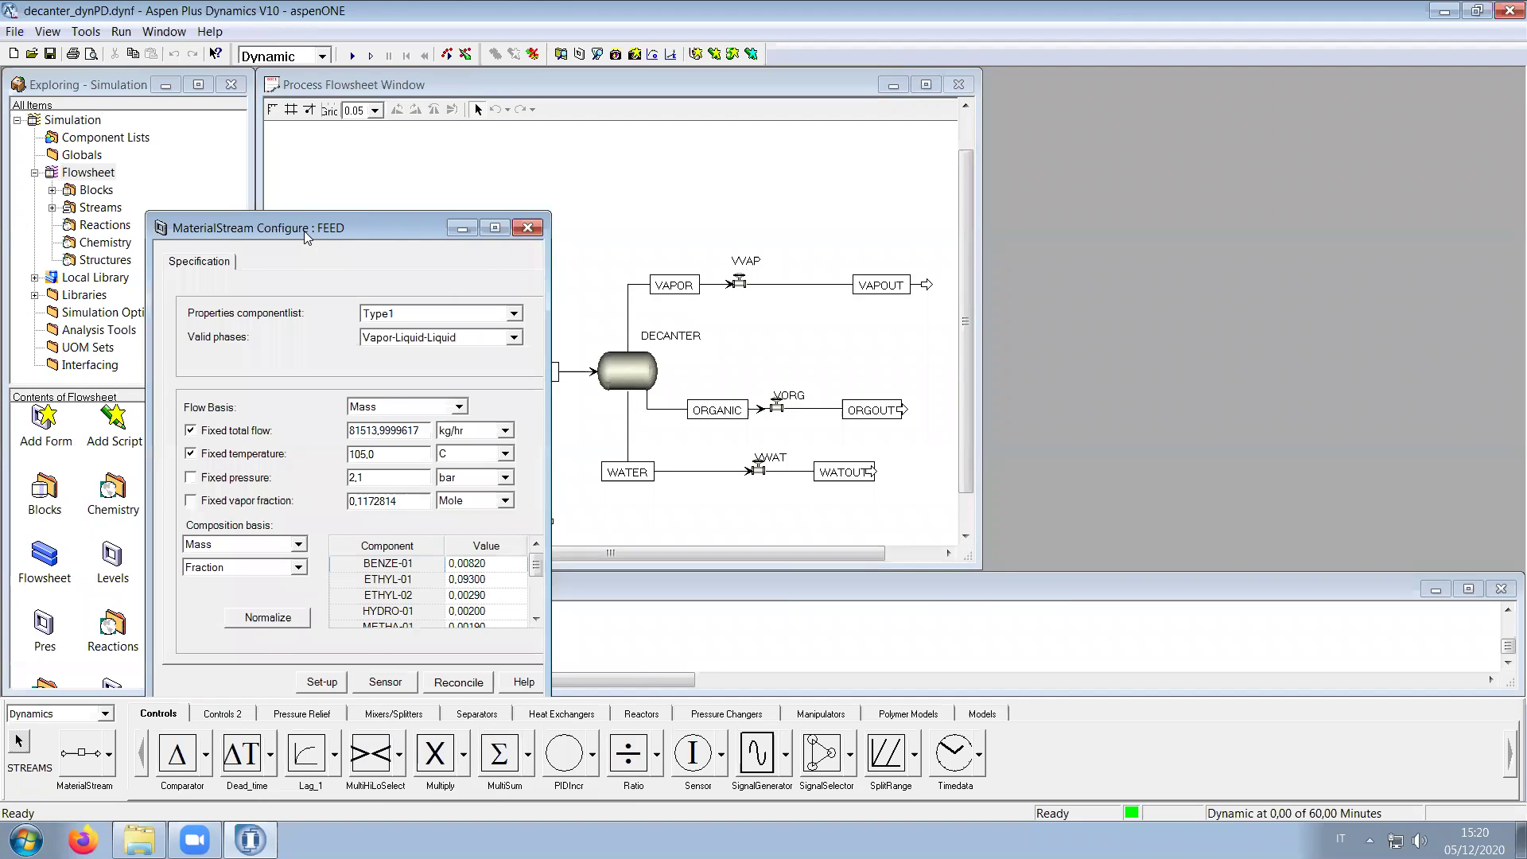
drag(305, 236, 823, 201)
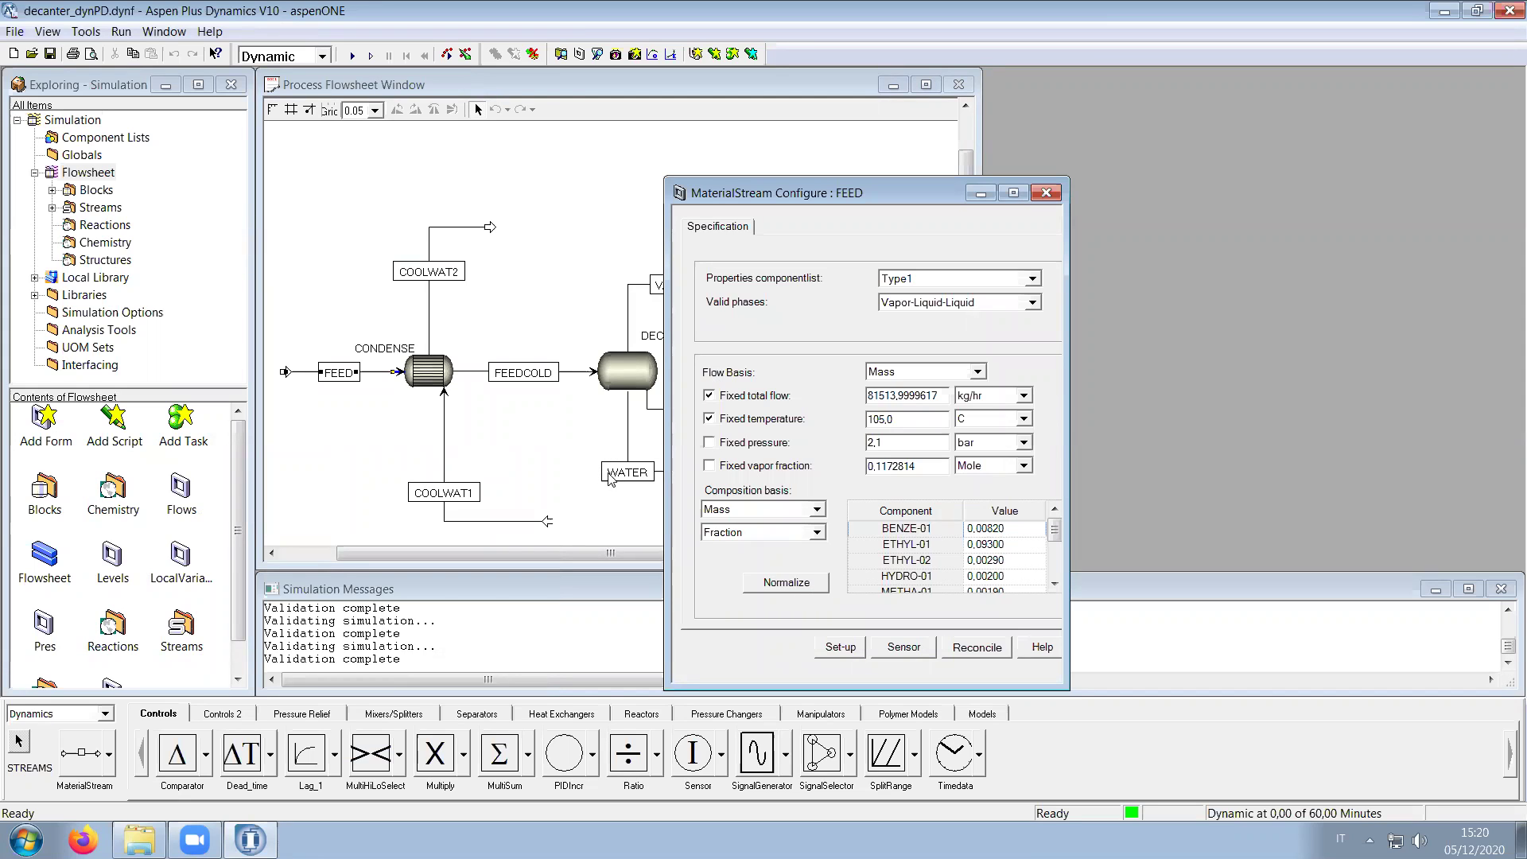
click(1046, 193)
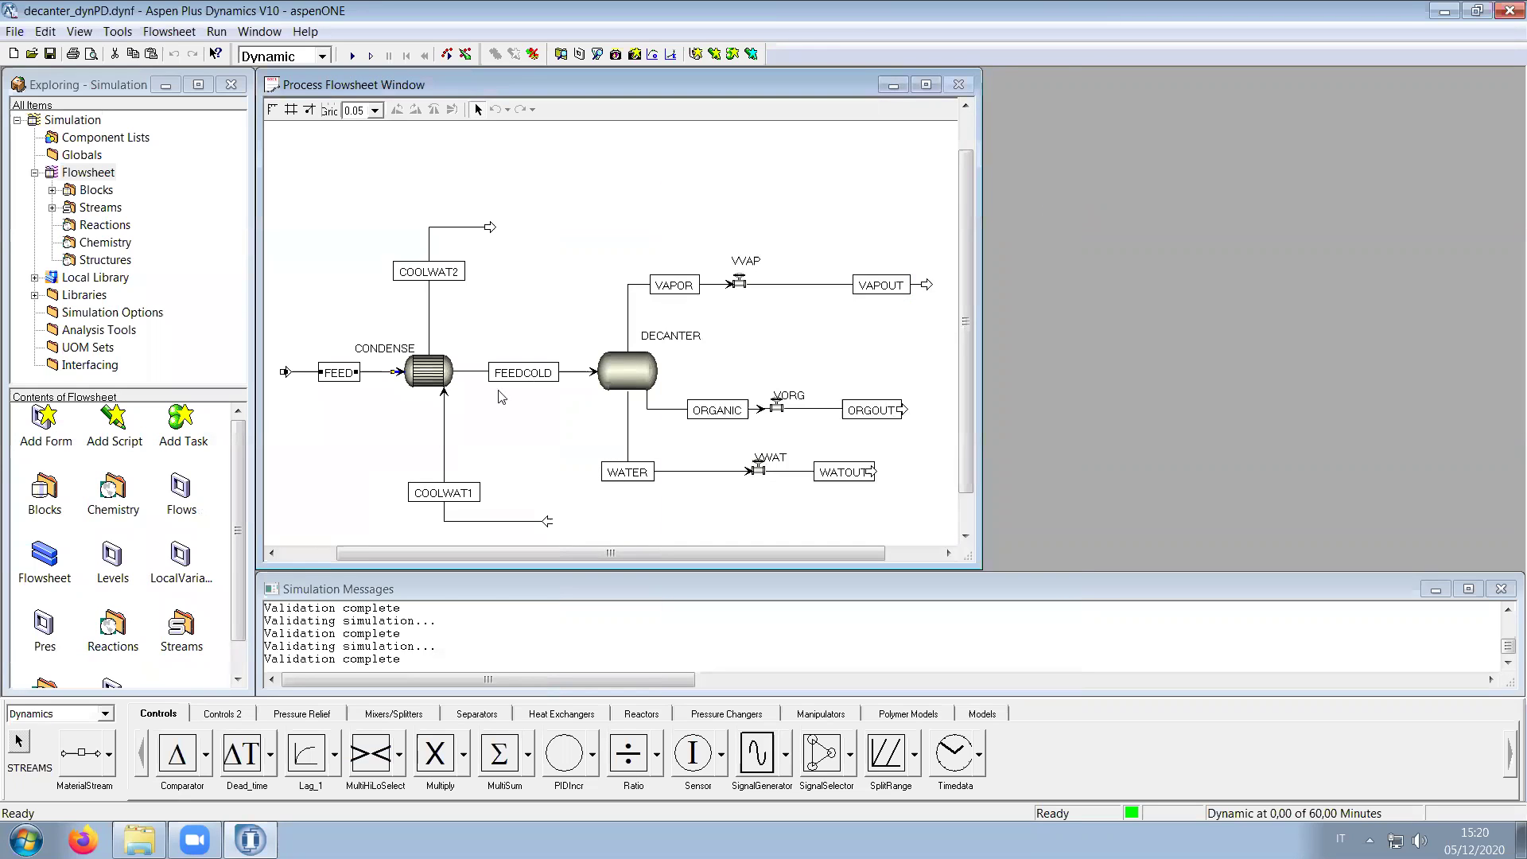
Step: Set the COOLWAT1 stream's vapor fraction value to 0 in its Configure form and close the form
right_click(444, 437)
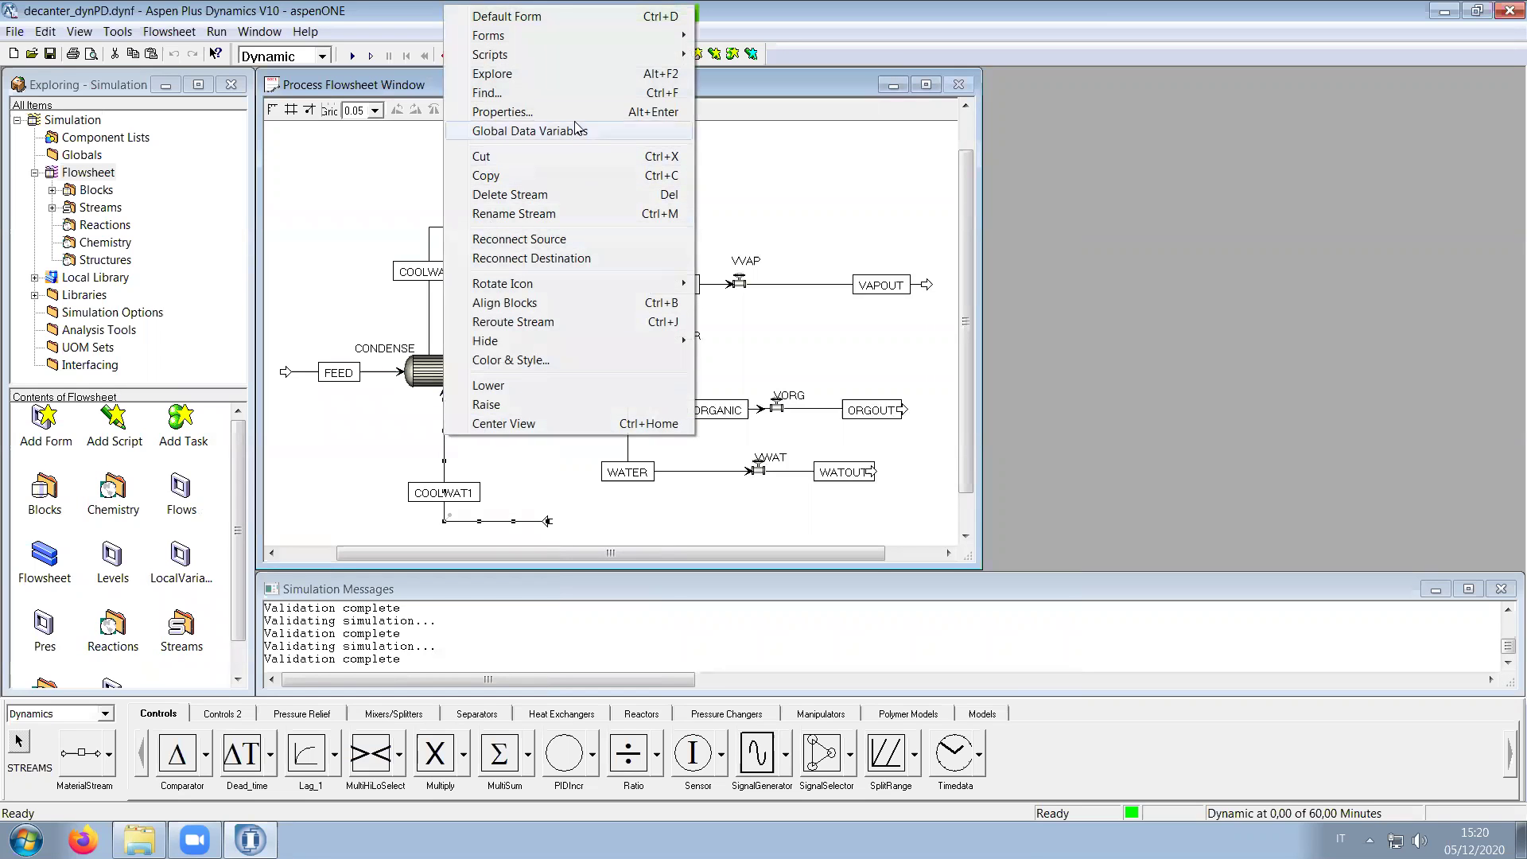
mouse_move(685, 37)
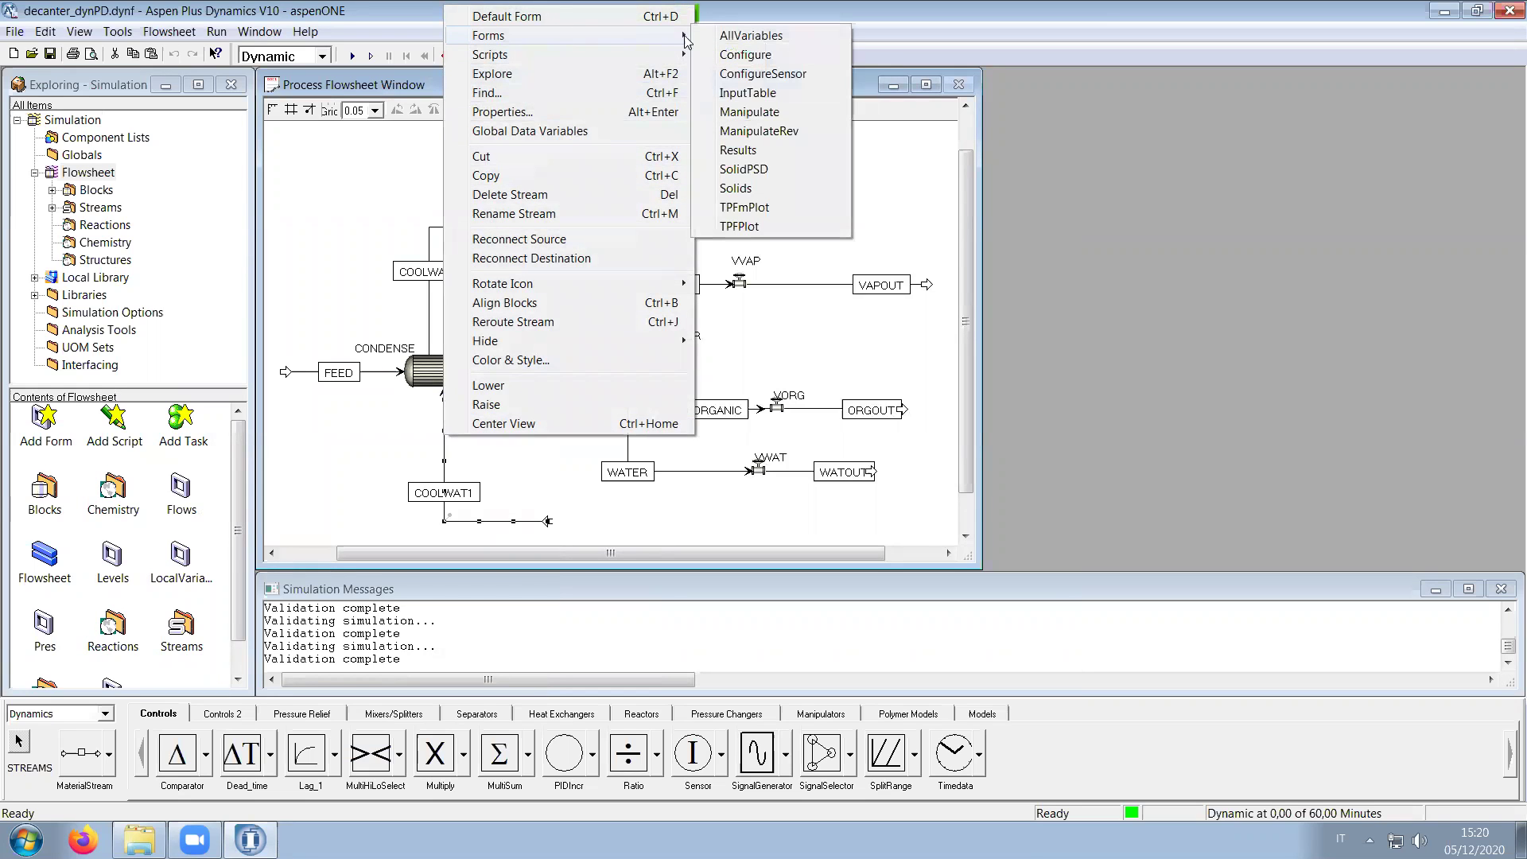
click(751, 55)
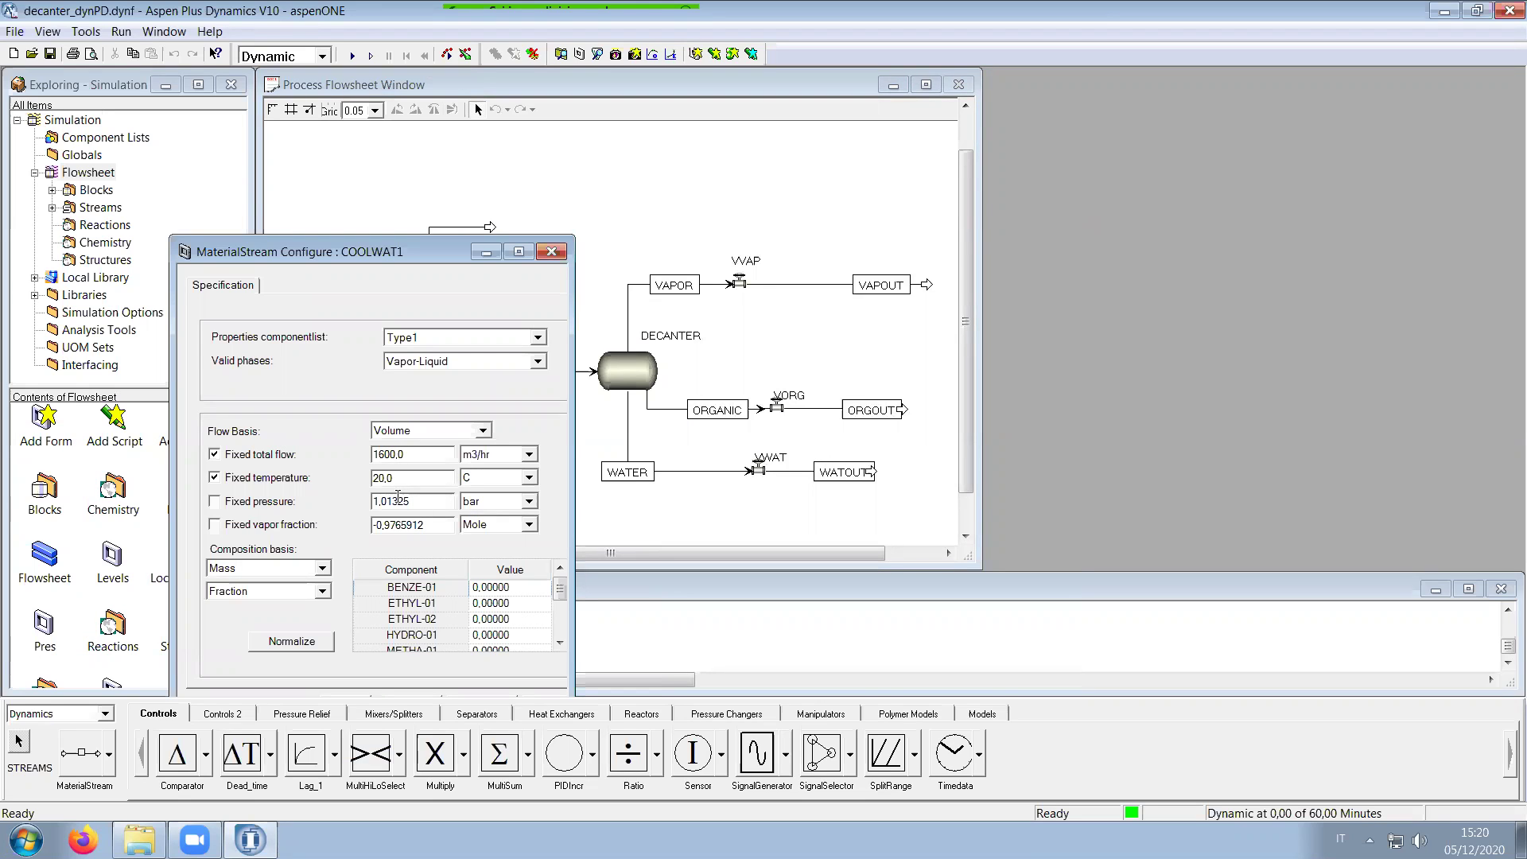
drag(435, 525, 341, 517)
text(0)
key(Return)
click(287, 527)
click(551, 251)
Step: Open the Flows and Pres plots and stack them in the empty area beside the flowsheet
double_click(184, 507)
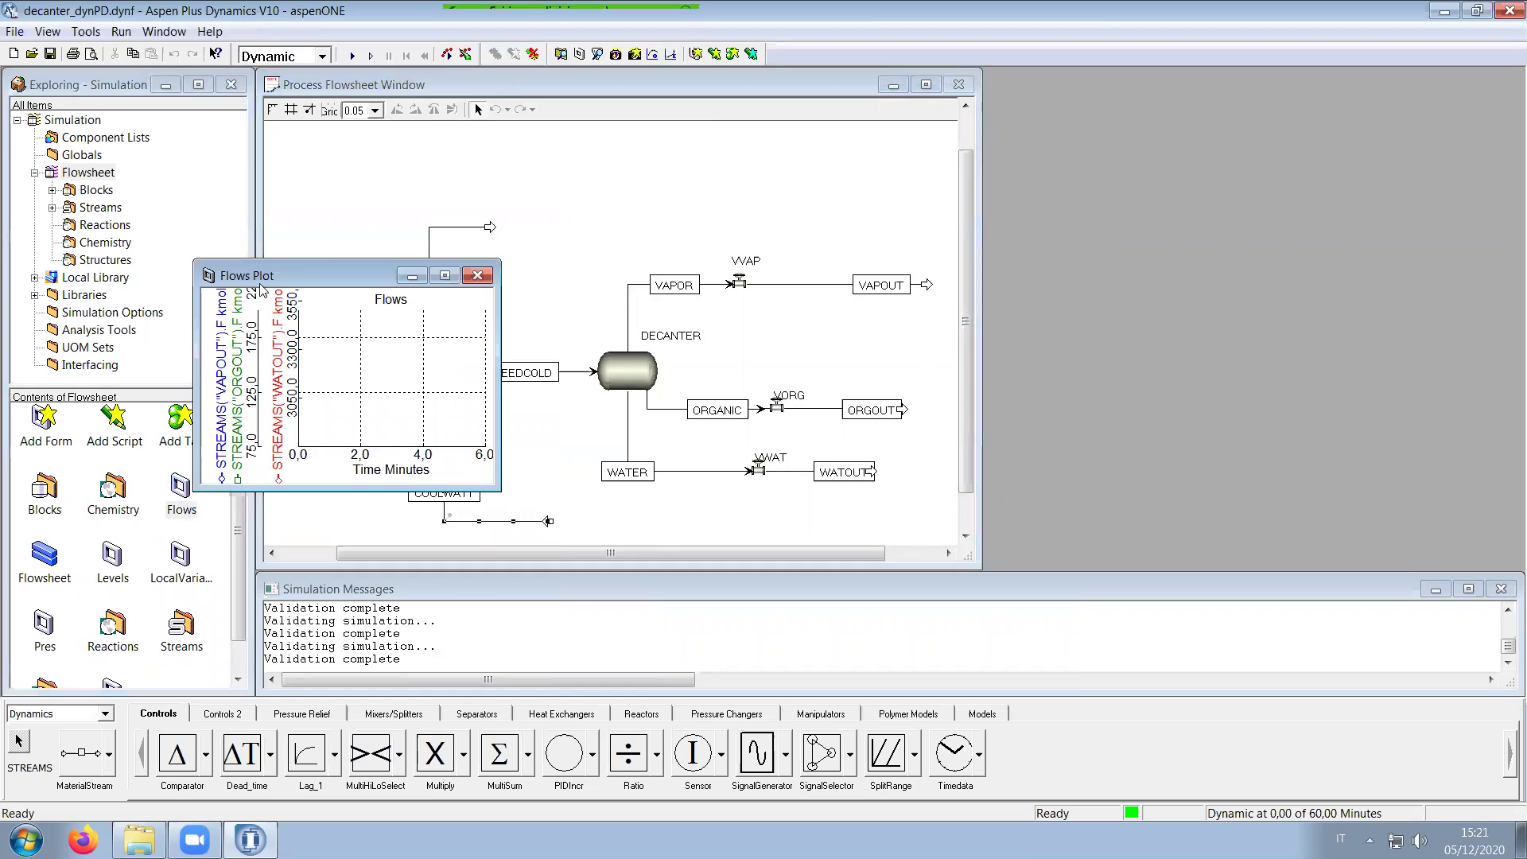
drag(276, 282, 1066, 93)
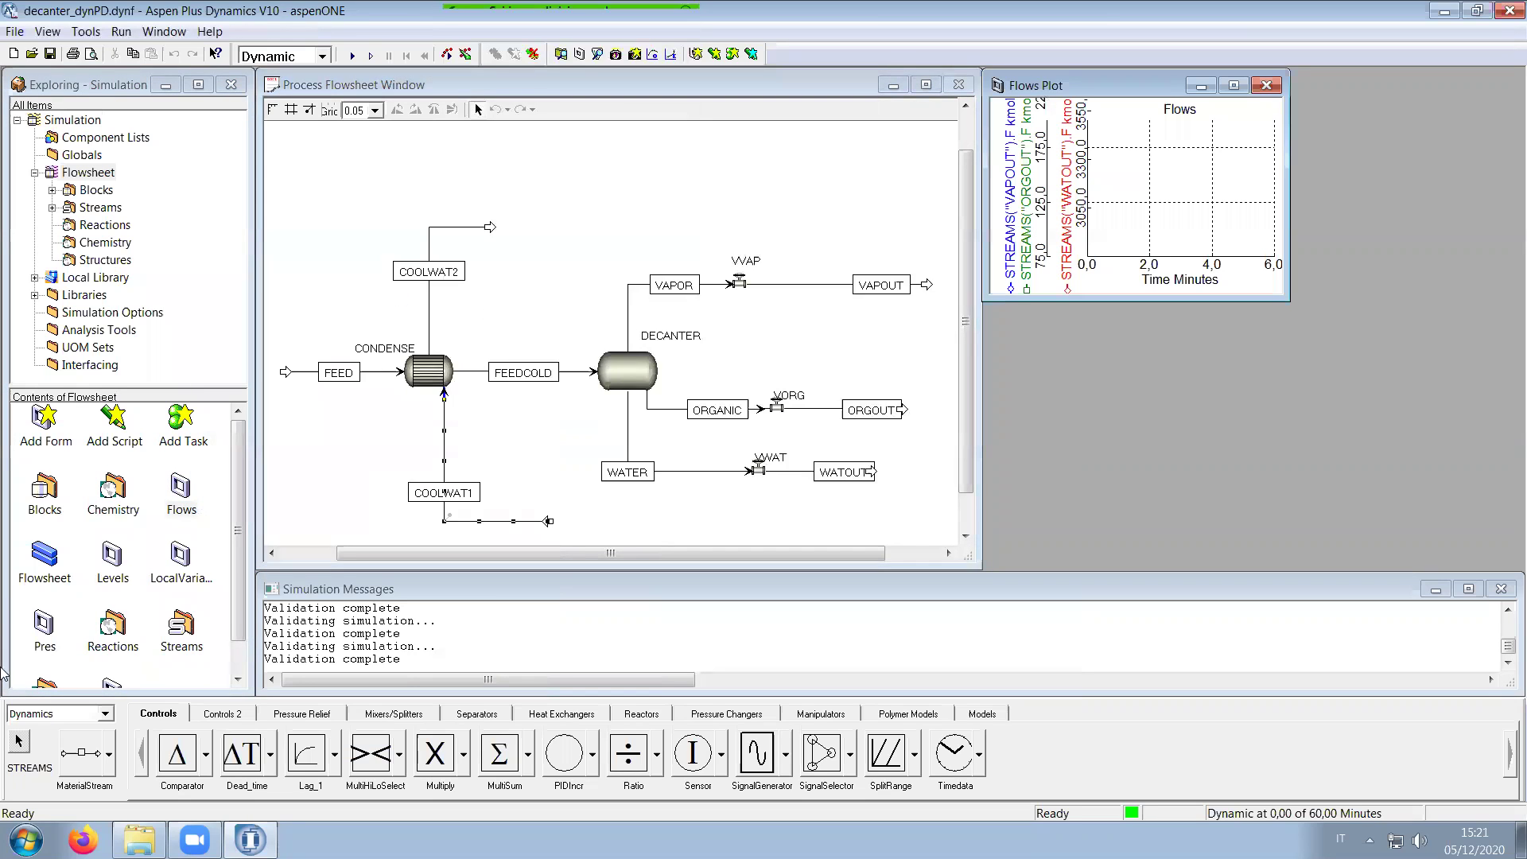
double_click(44, 633)
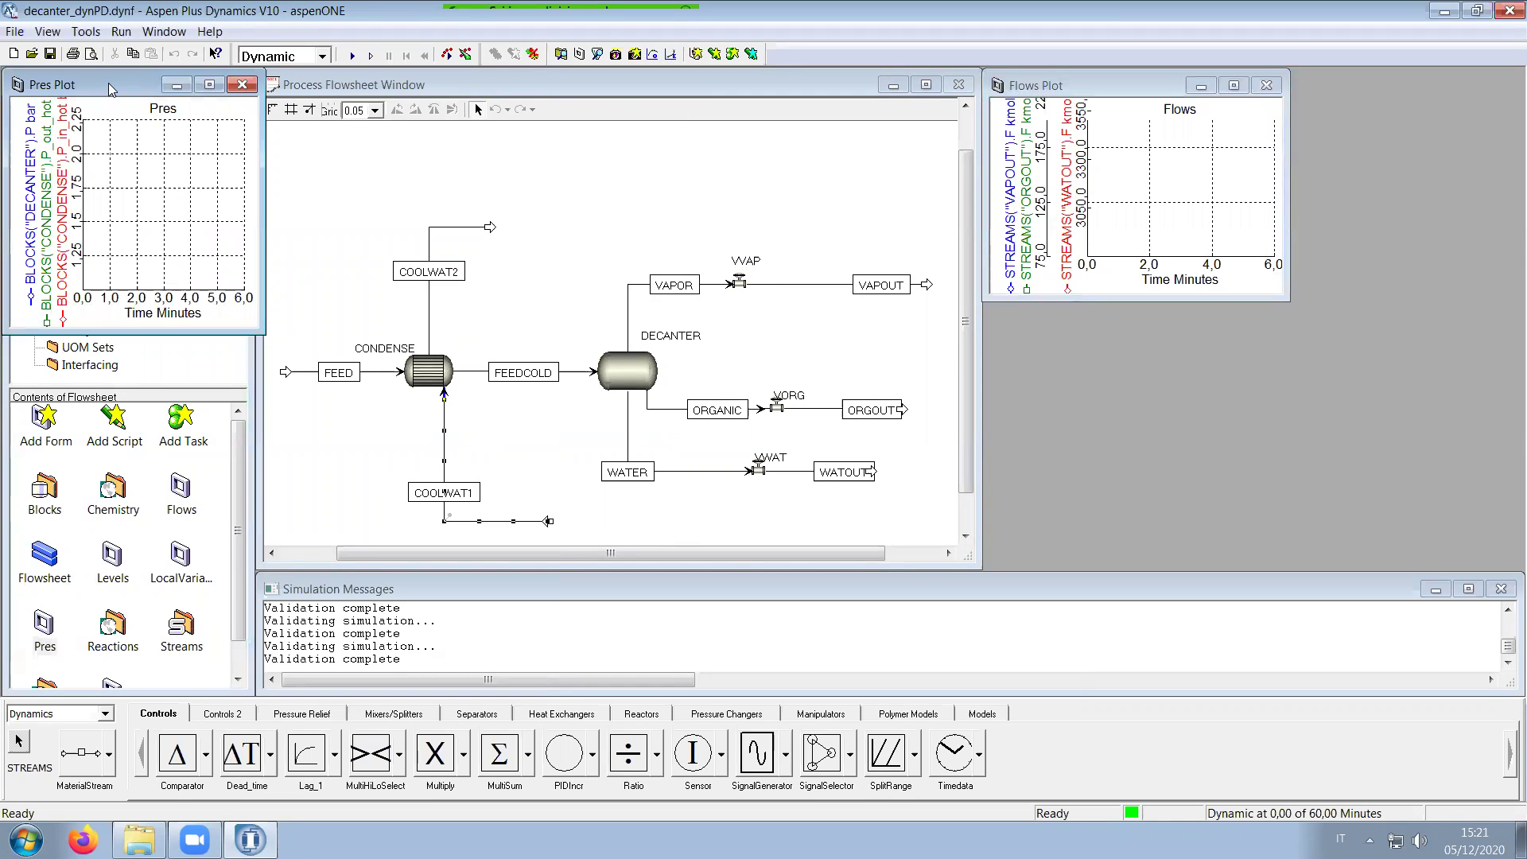
drag(111, 90, 1366, 86)
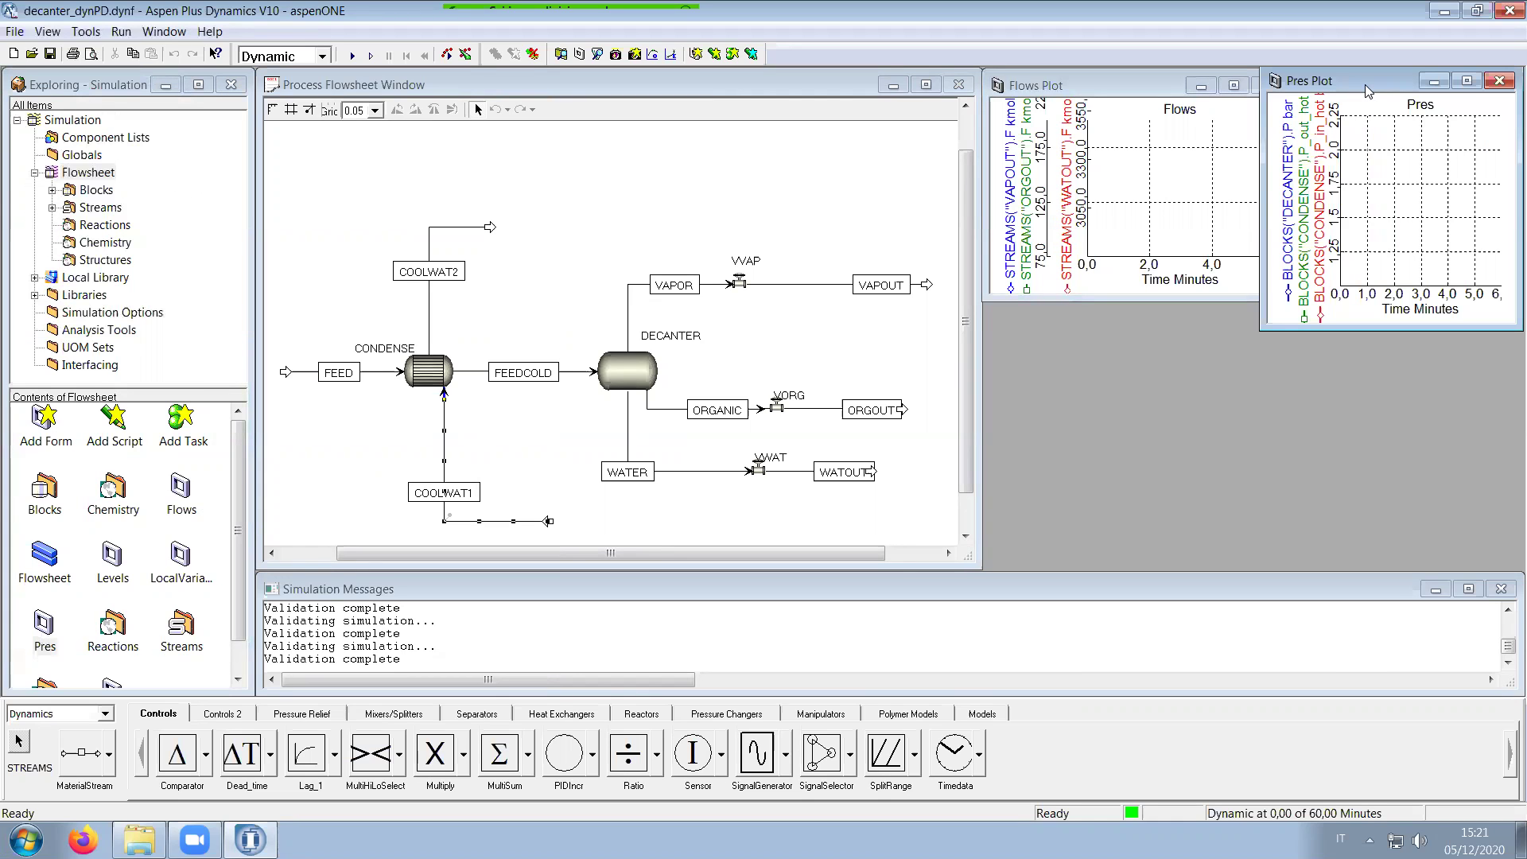
drag(1365, 88, 1089, 326)
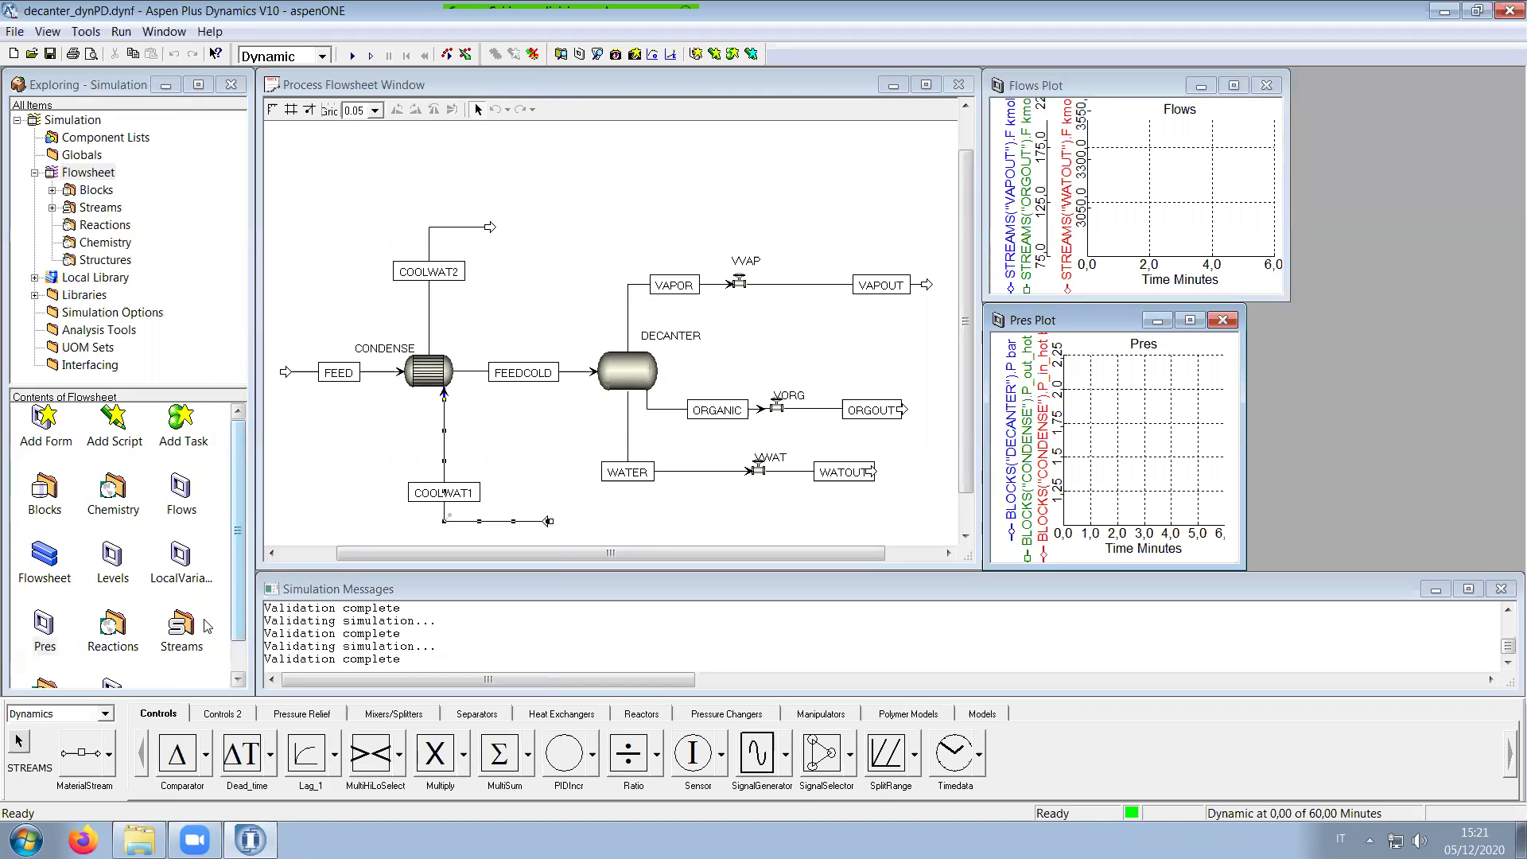
Step: Open the Levels plot beside the Pres plot, and narrow the flowsheet window and adjust the plots so they do not overlap
double_click(112, 557)
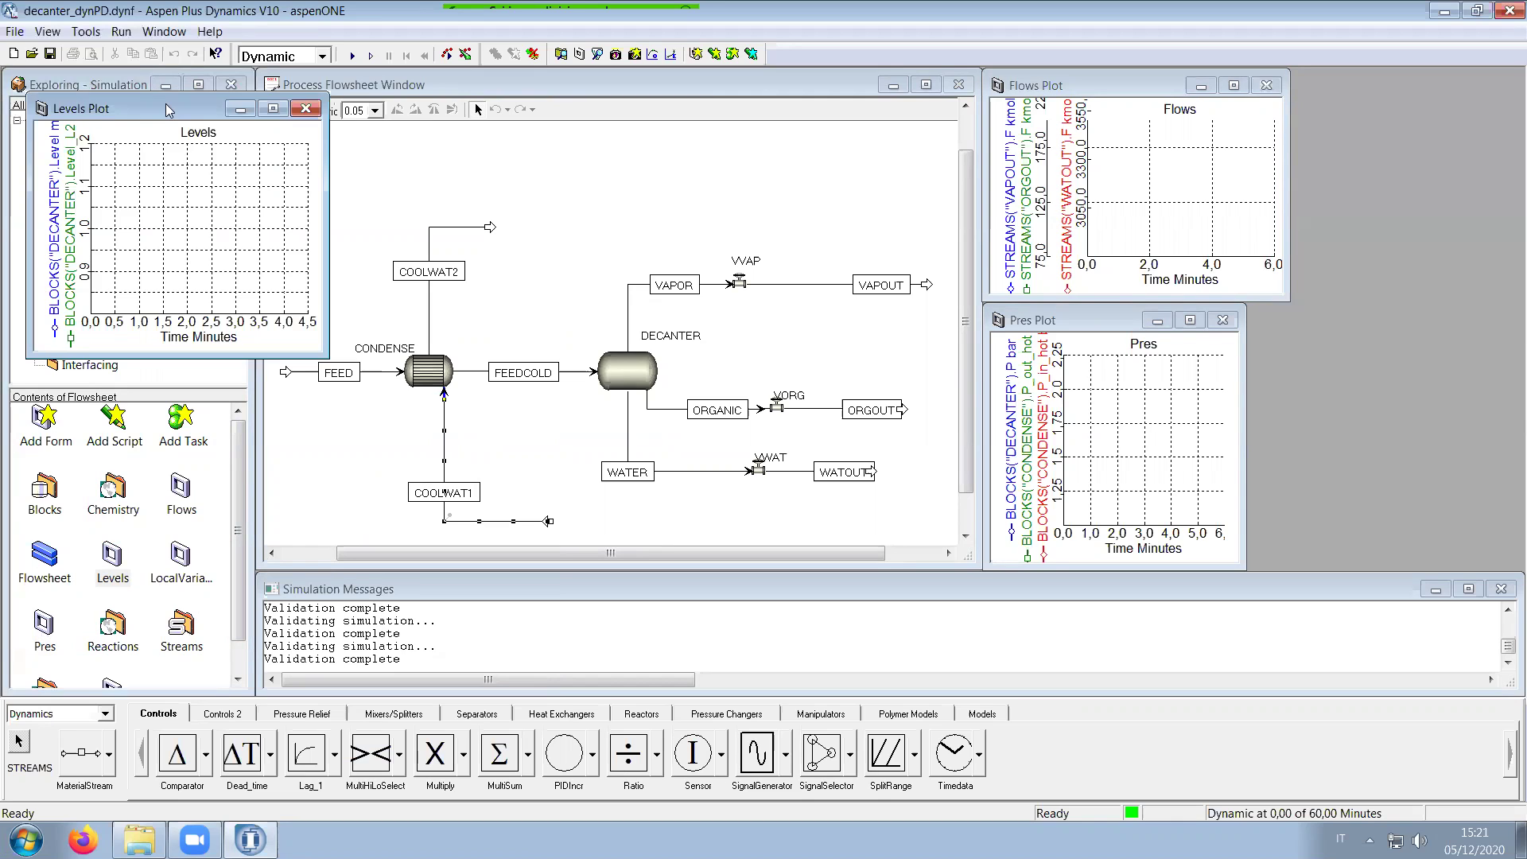
drag(167, 106, 1365, 318)
drag(975, 380, 931, 380)
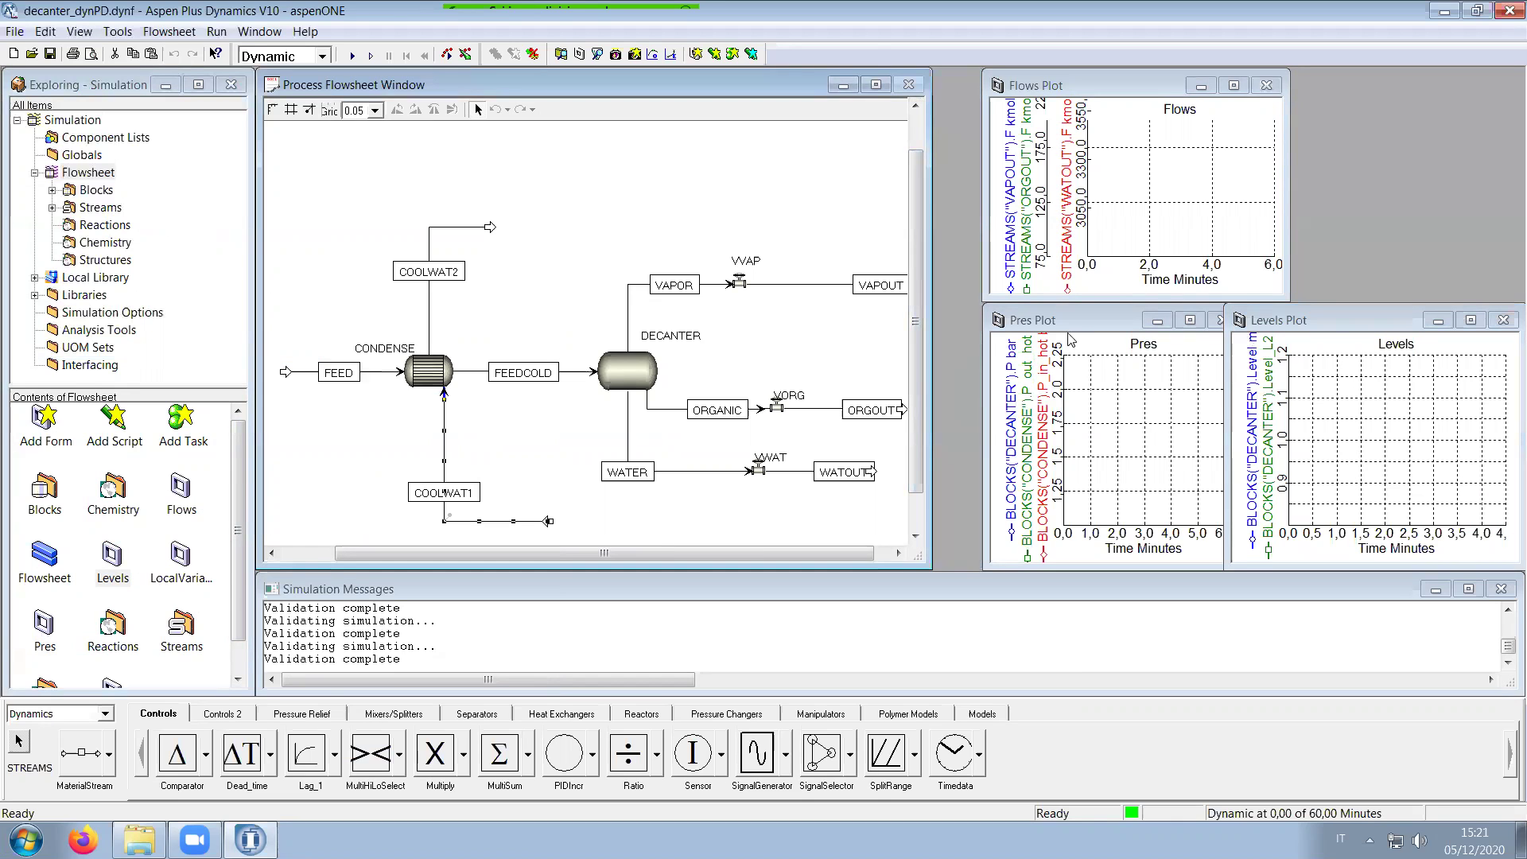
click(1068, 322)
drag(1068, 323, 1042, 323)
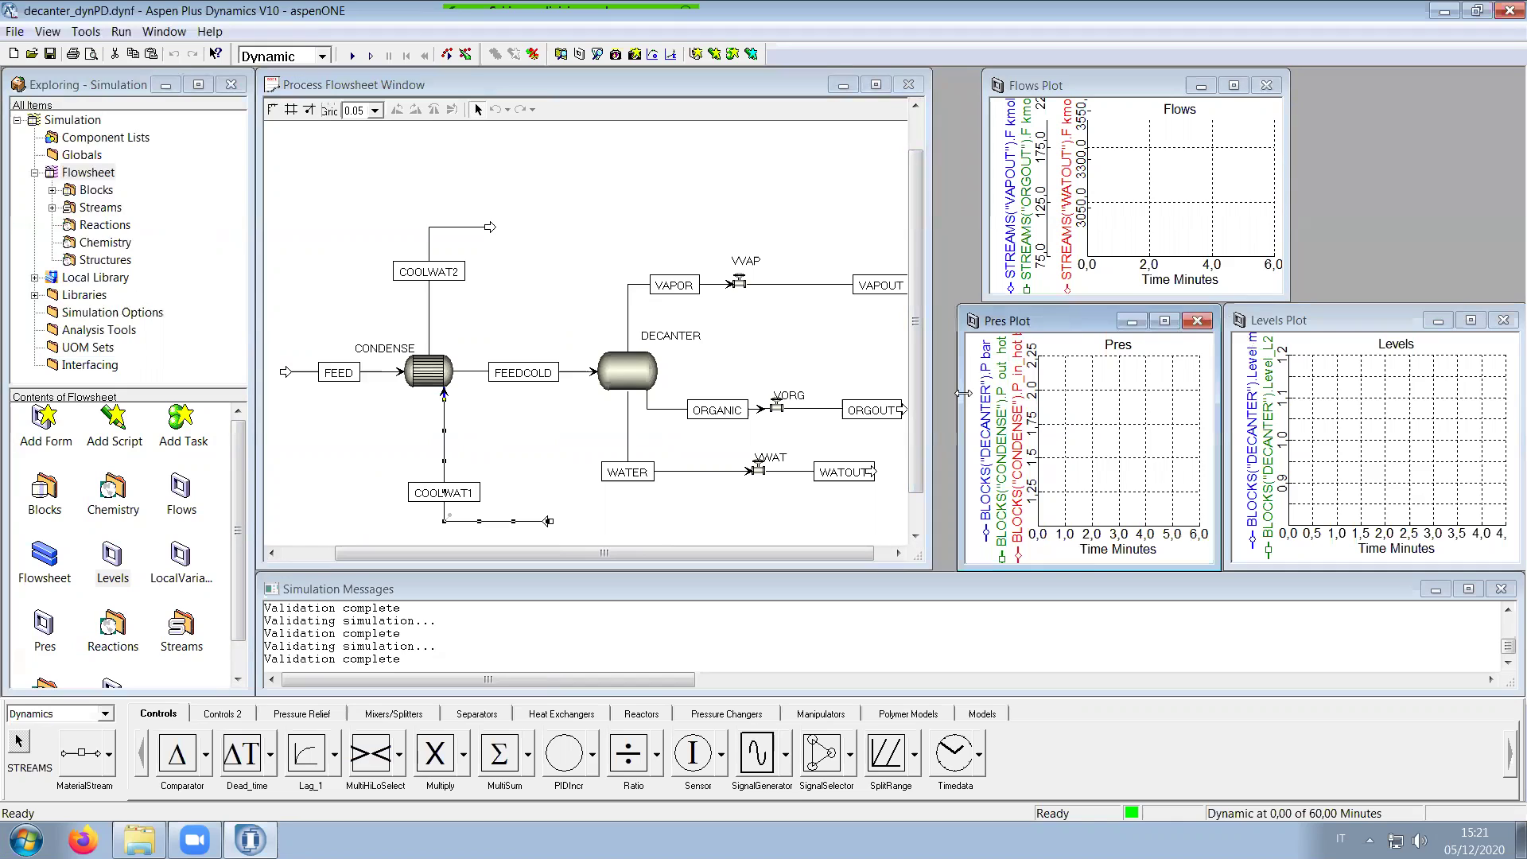
drag(963, 393, 940, 393)
click(1048, 85)
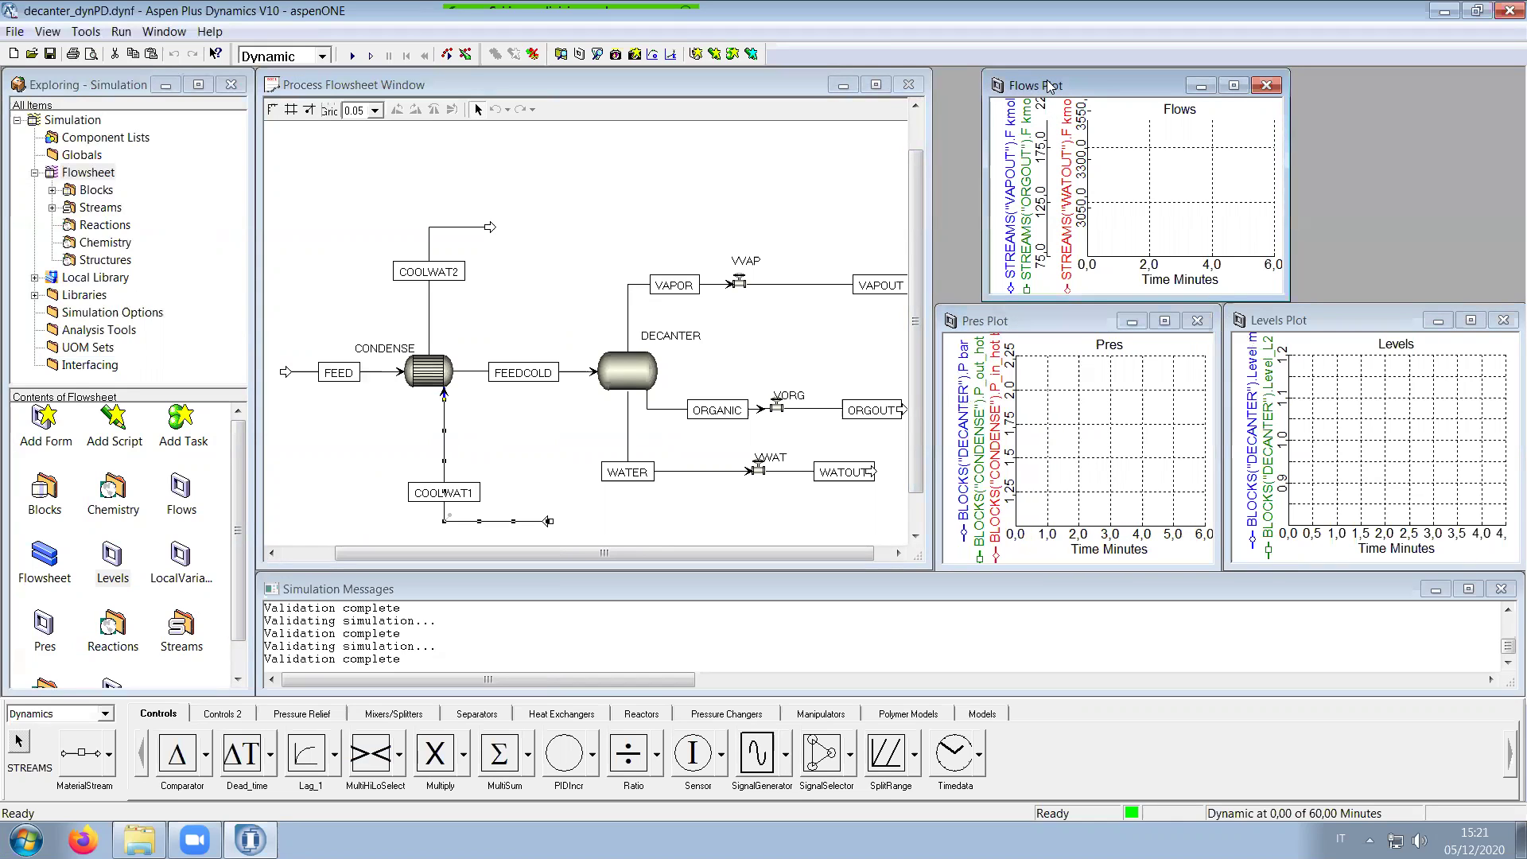
drag(1048, 85, 1000, 83)
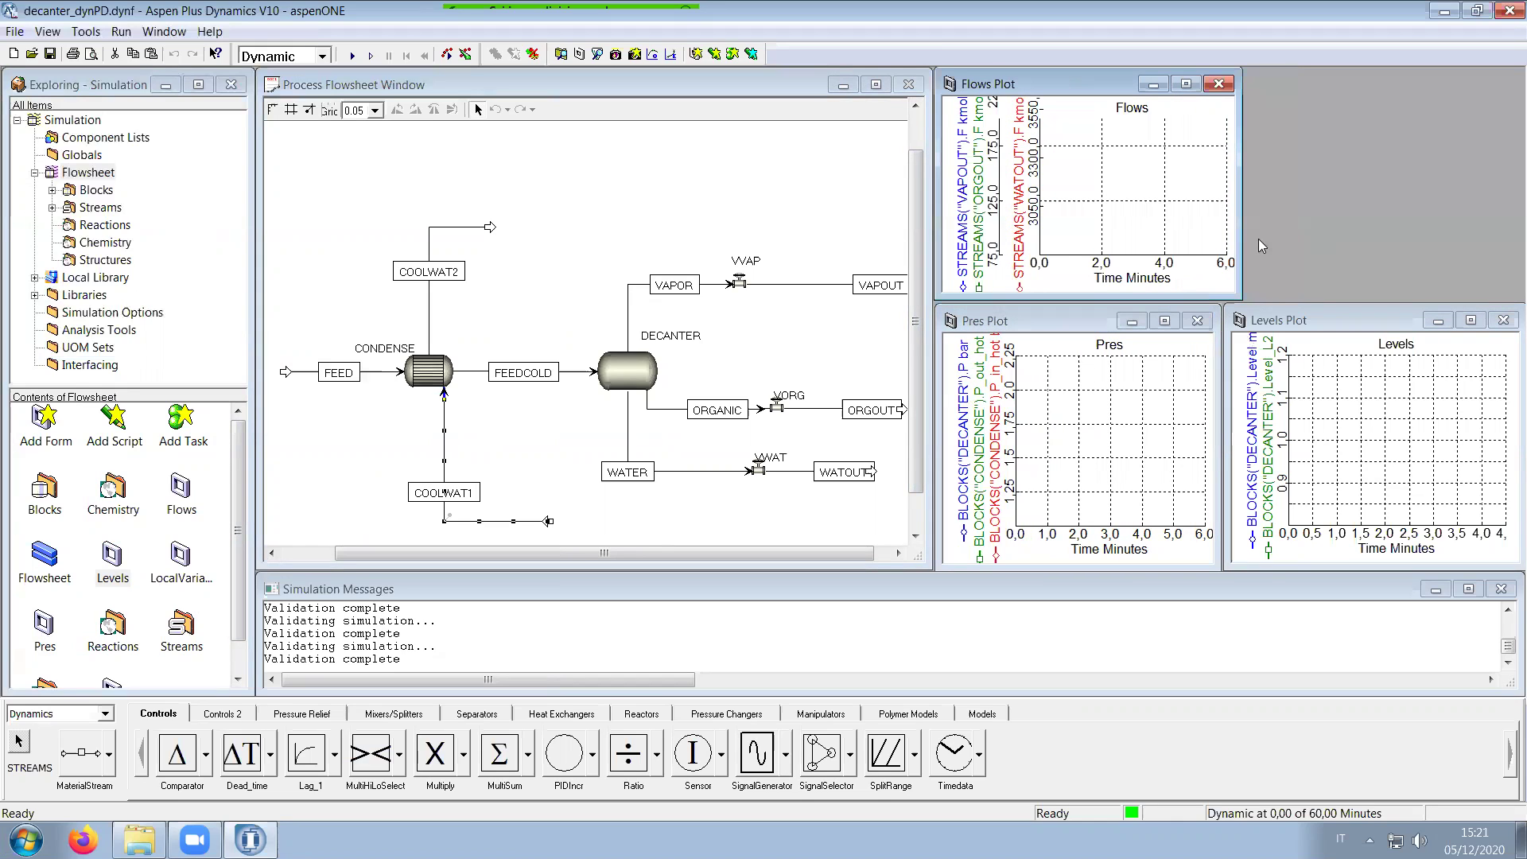
drag(1241, 239, 1223, 238)
Step: Open the Temps plot and fit it above the Levels plot, next to the Flows plot
scroll(131, 668, down, 1)
double_click(127, 665)
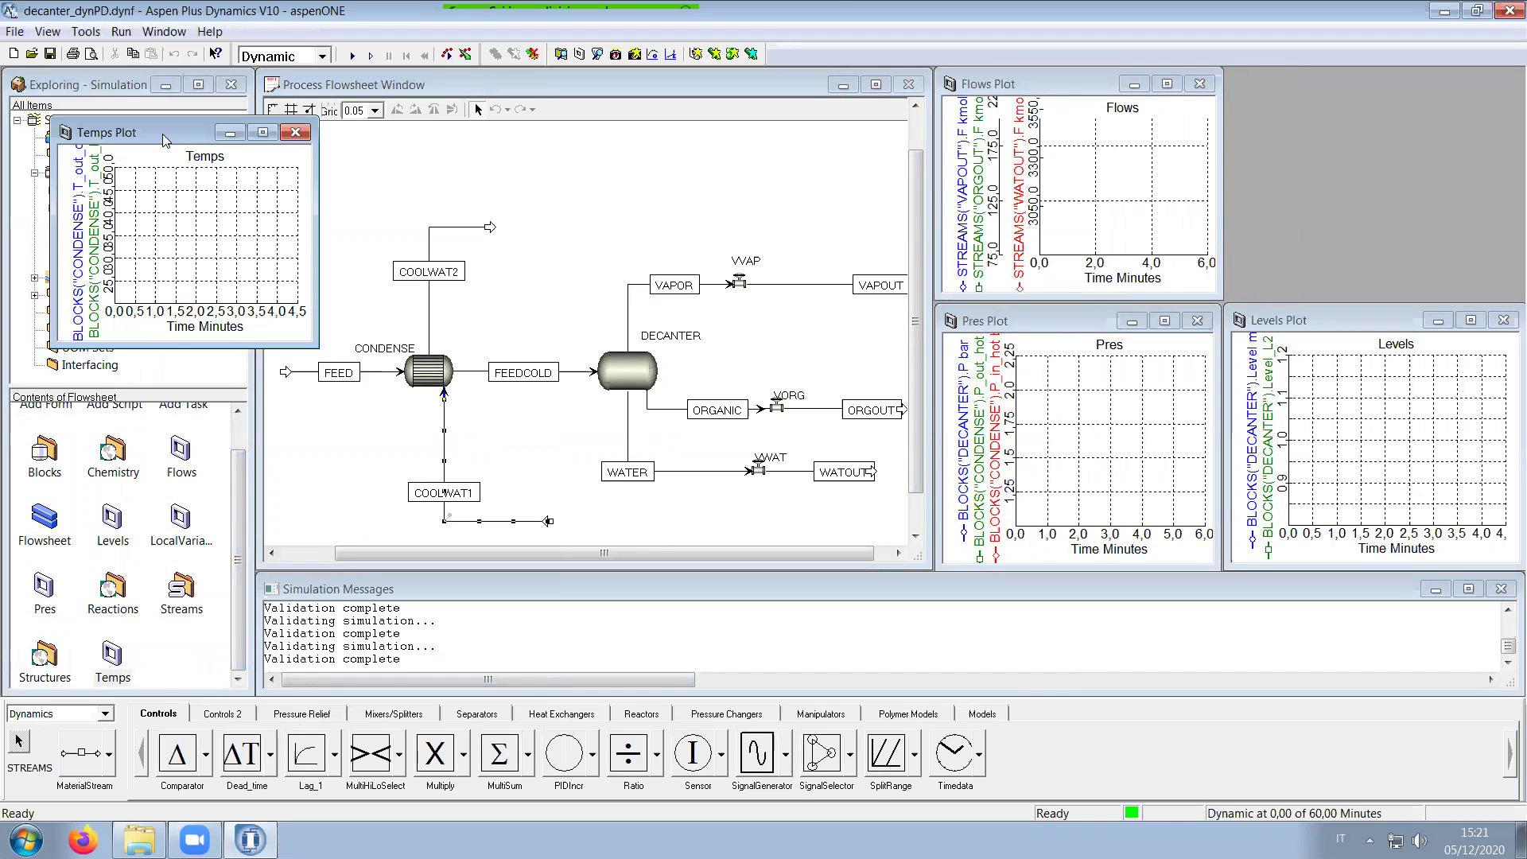
drag(162, 134, 1369, 87)
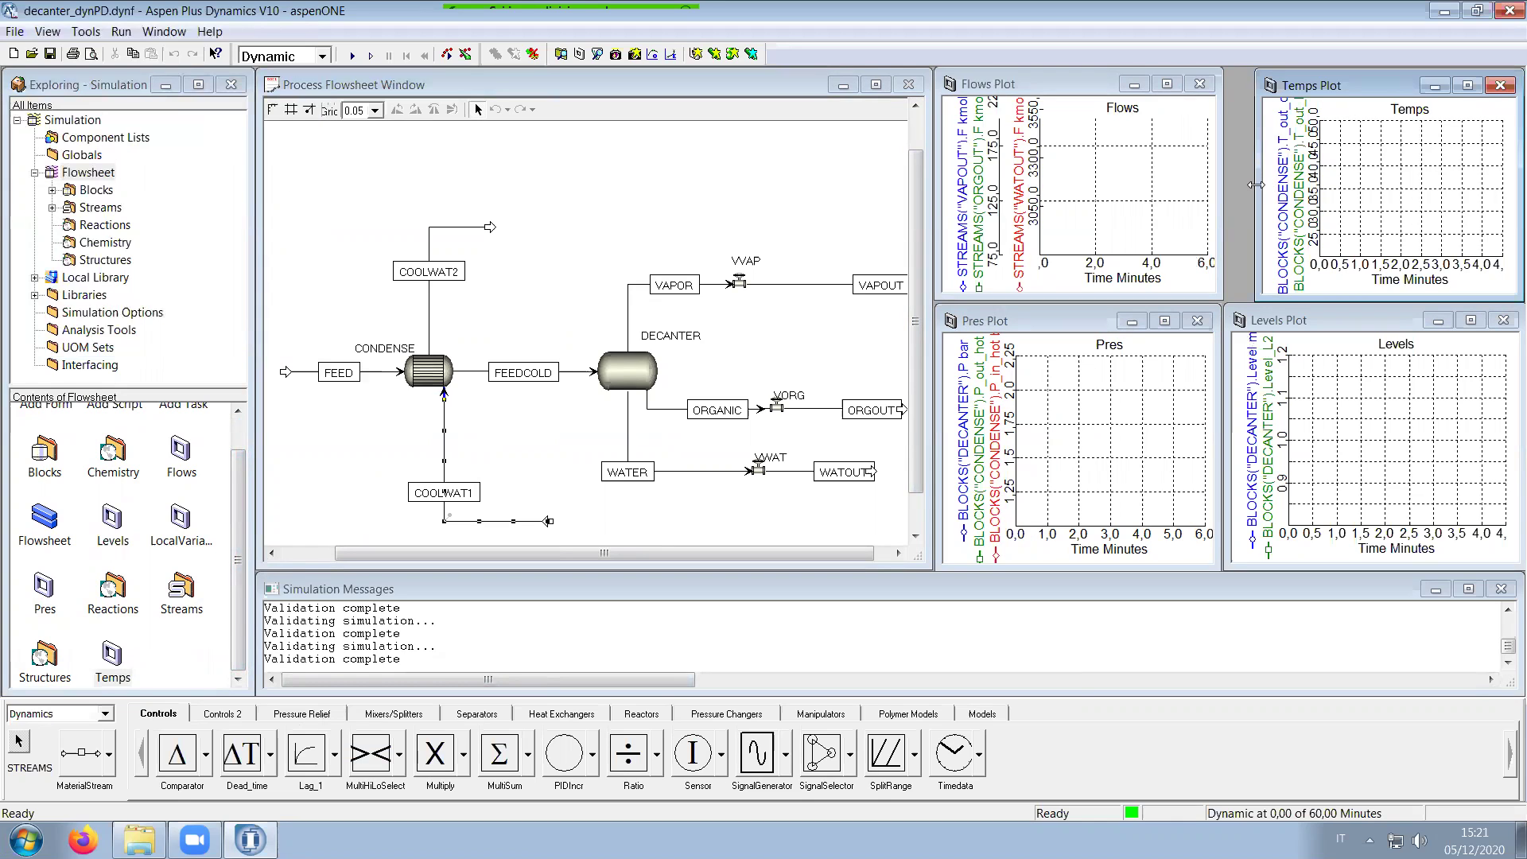
drag(1255, 185, 1226, 184)
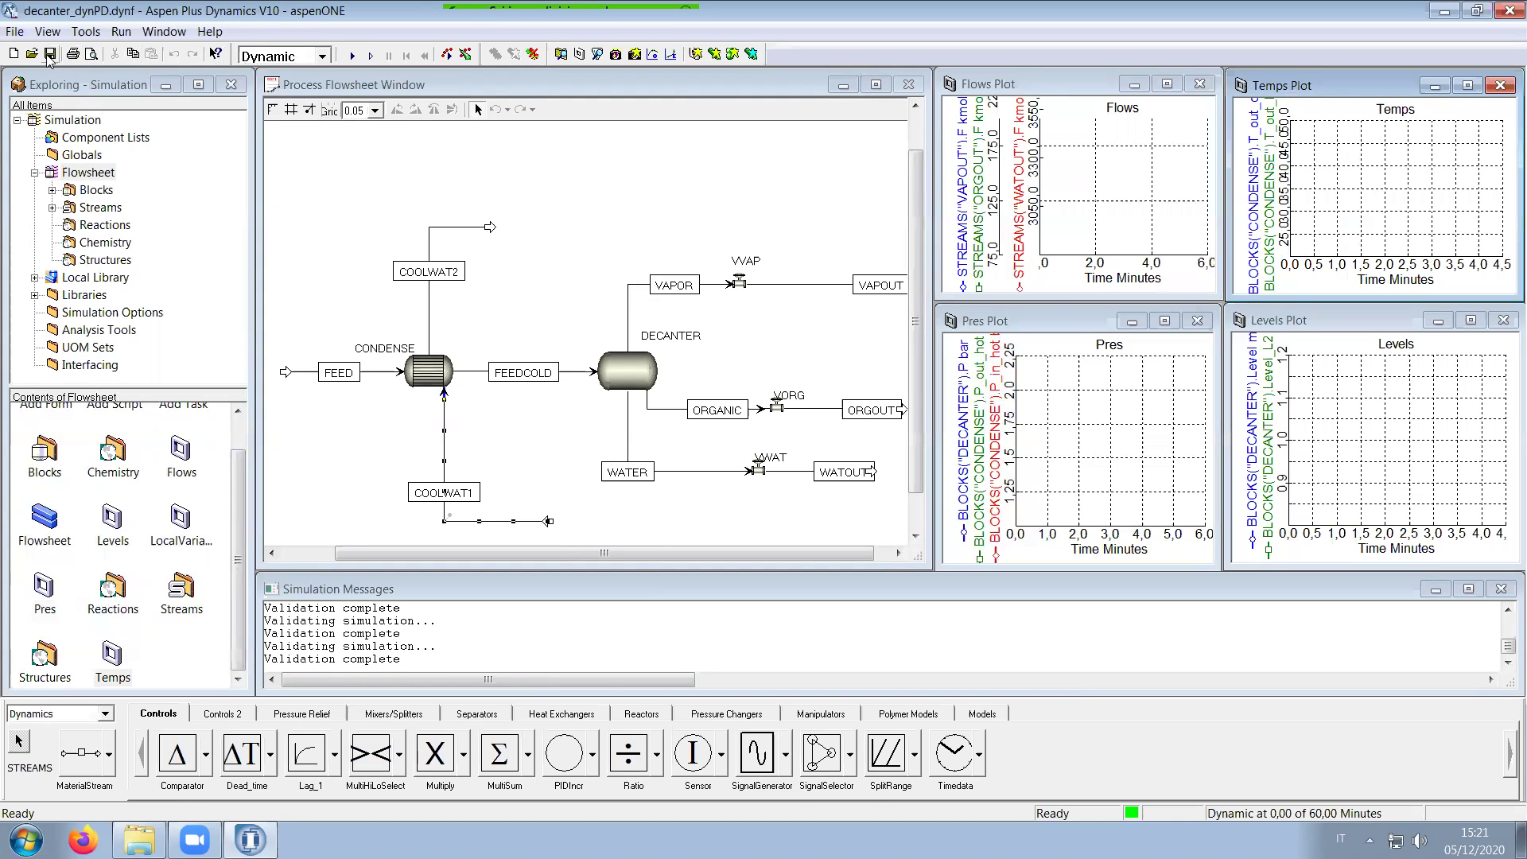
Step: Run the simulation in Initialization mode, acknowledge its completion and save the simulation file
click(322, 56)
click(278, 77)
click(351, 55)
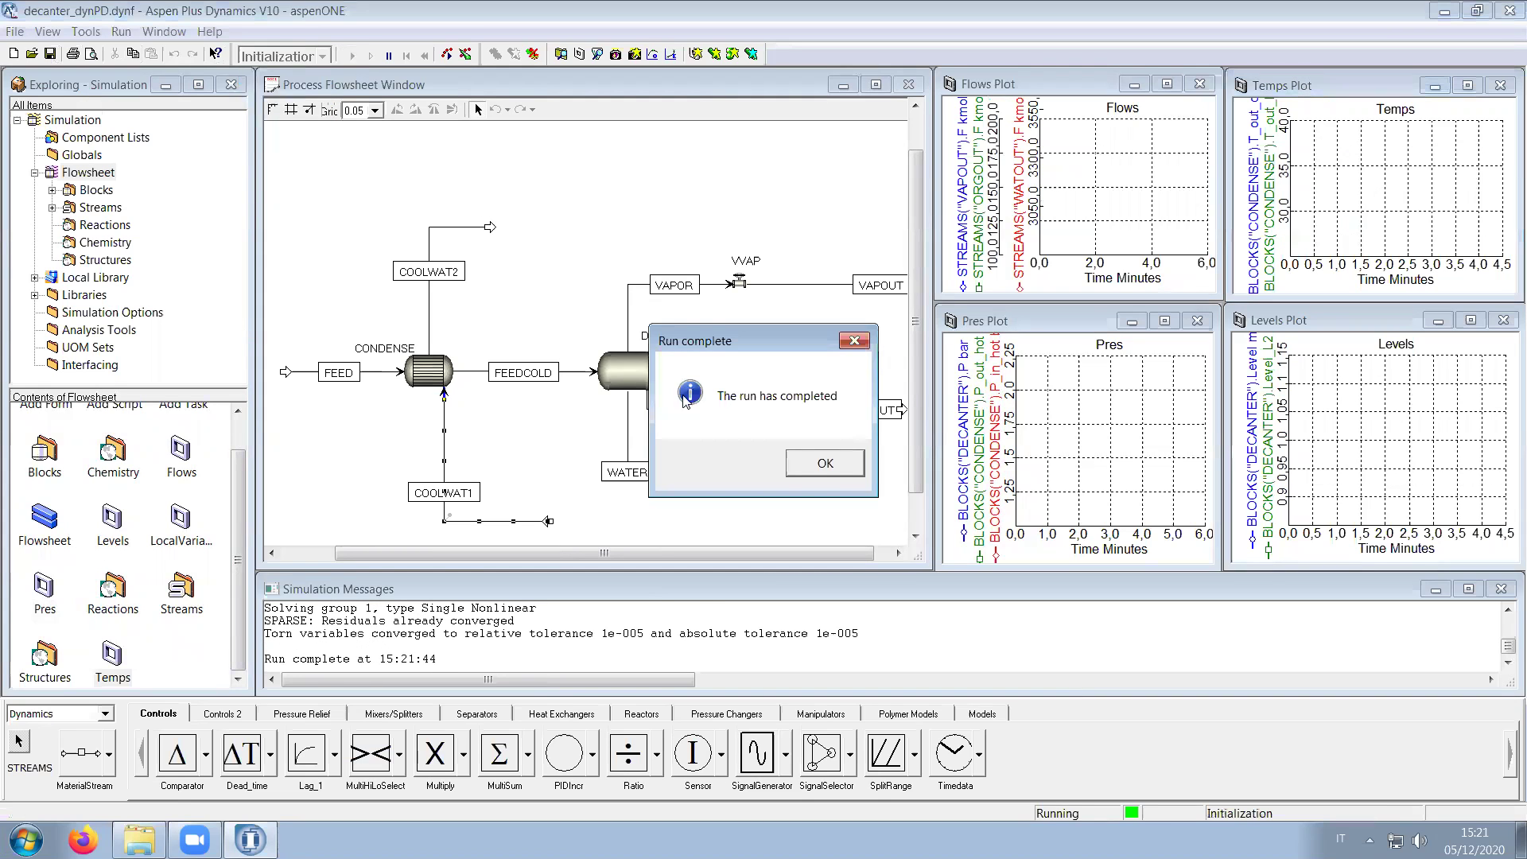
click(788, 471)
click(50, 54)
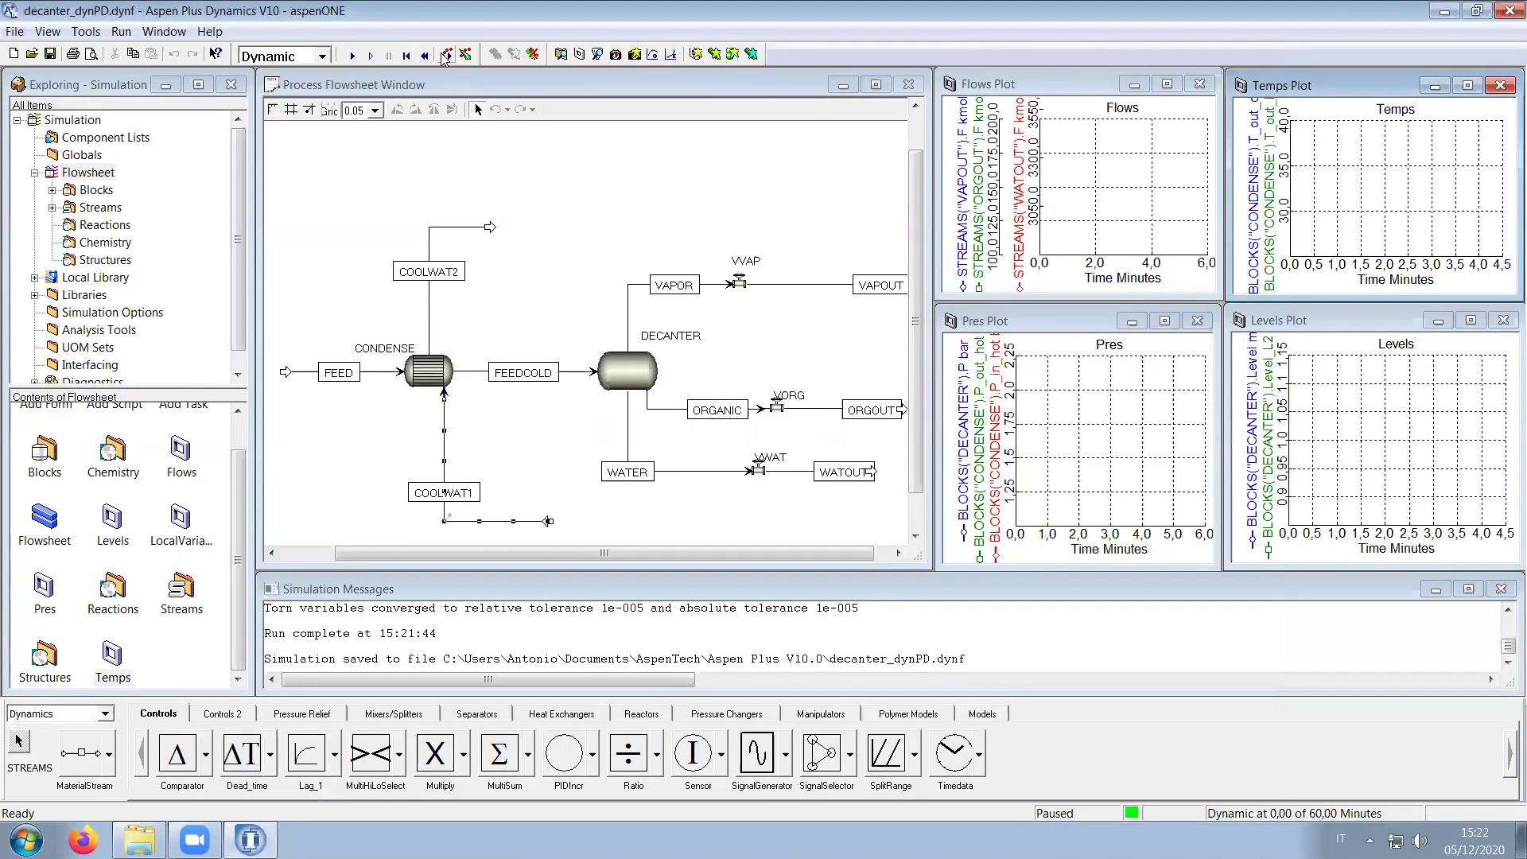
Step: Check the Dynamic run options, accept them, and run the simulation to about 4 minutes before pausing
click(445, 56)
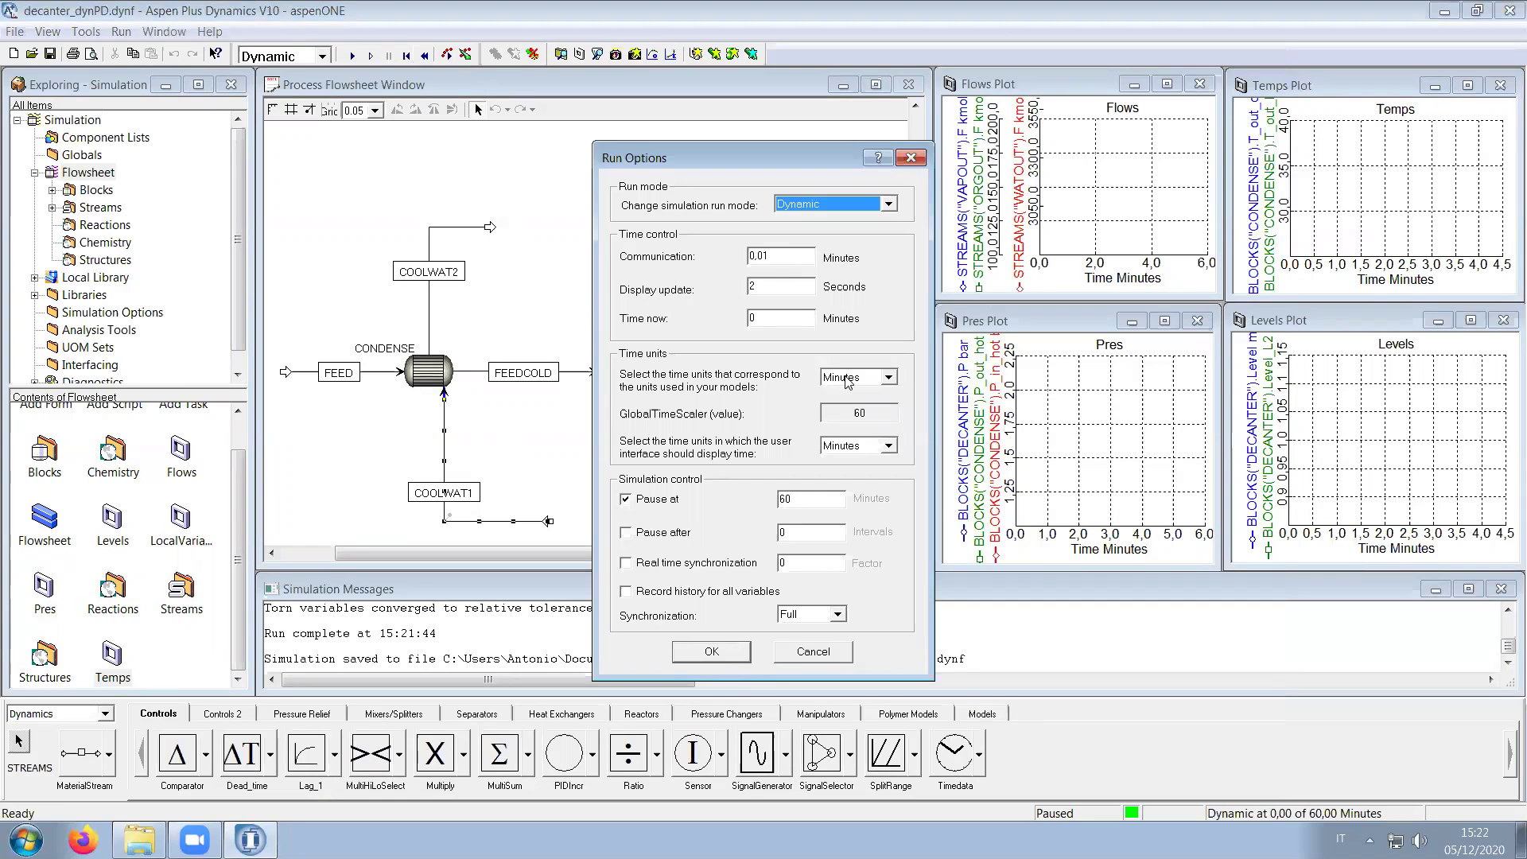
click(722, 652)
click(352, 55)
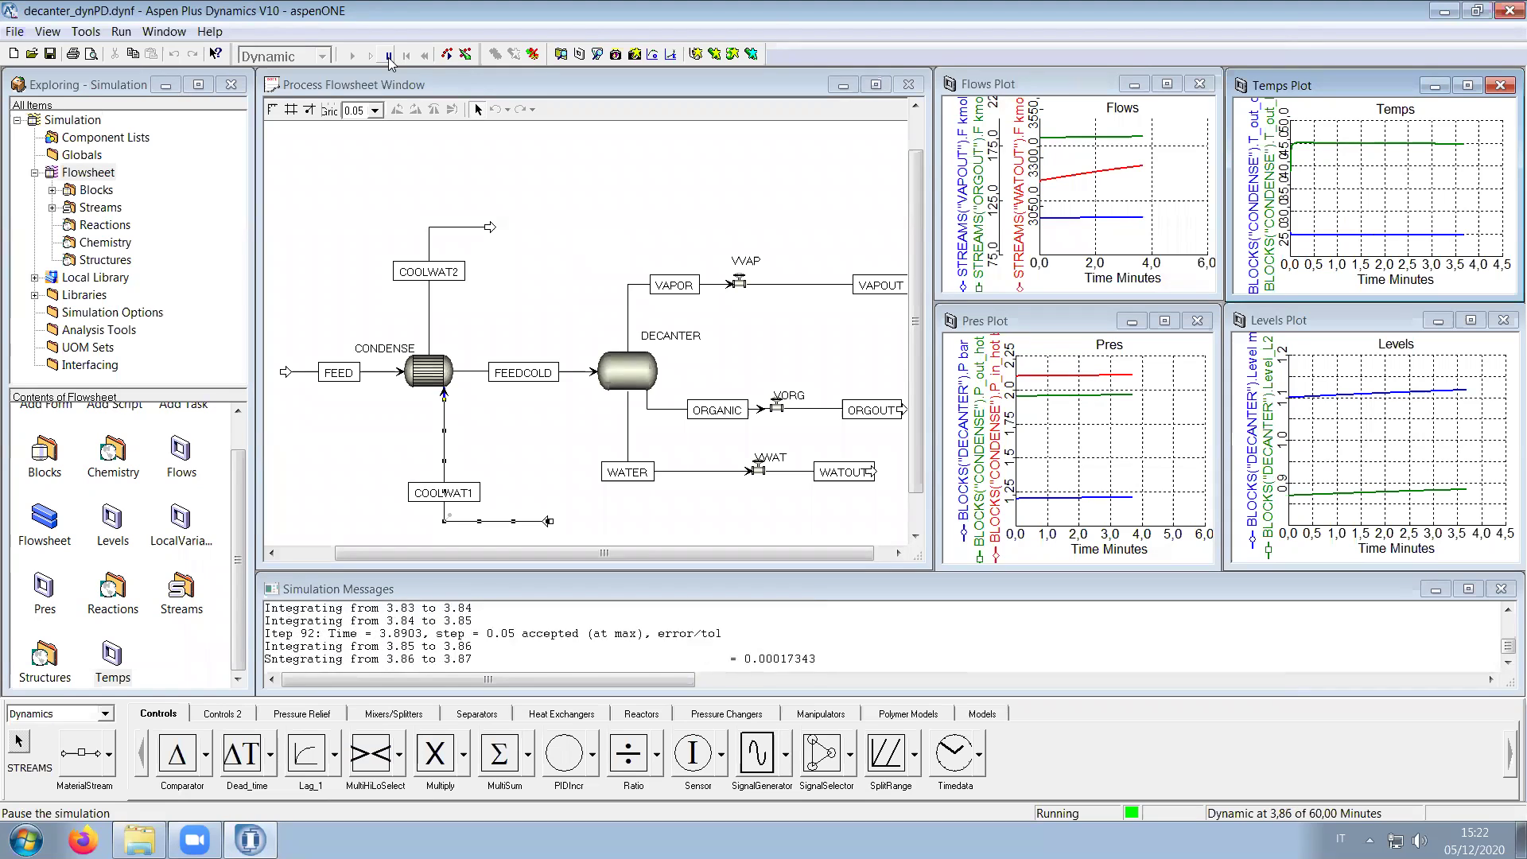
click(389, 56)
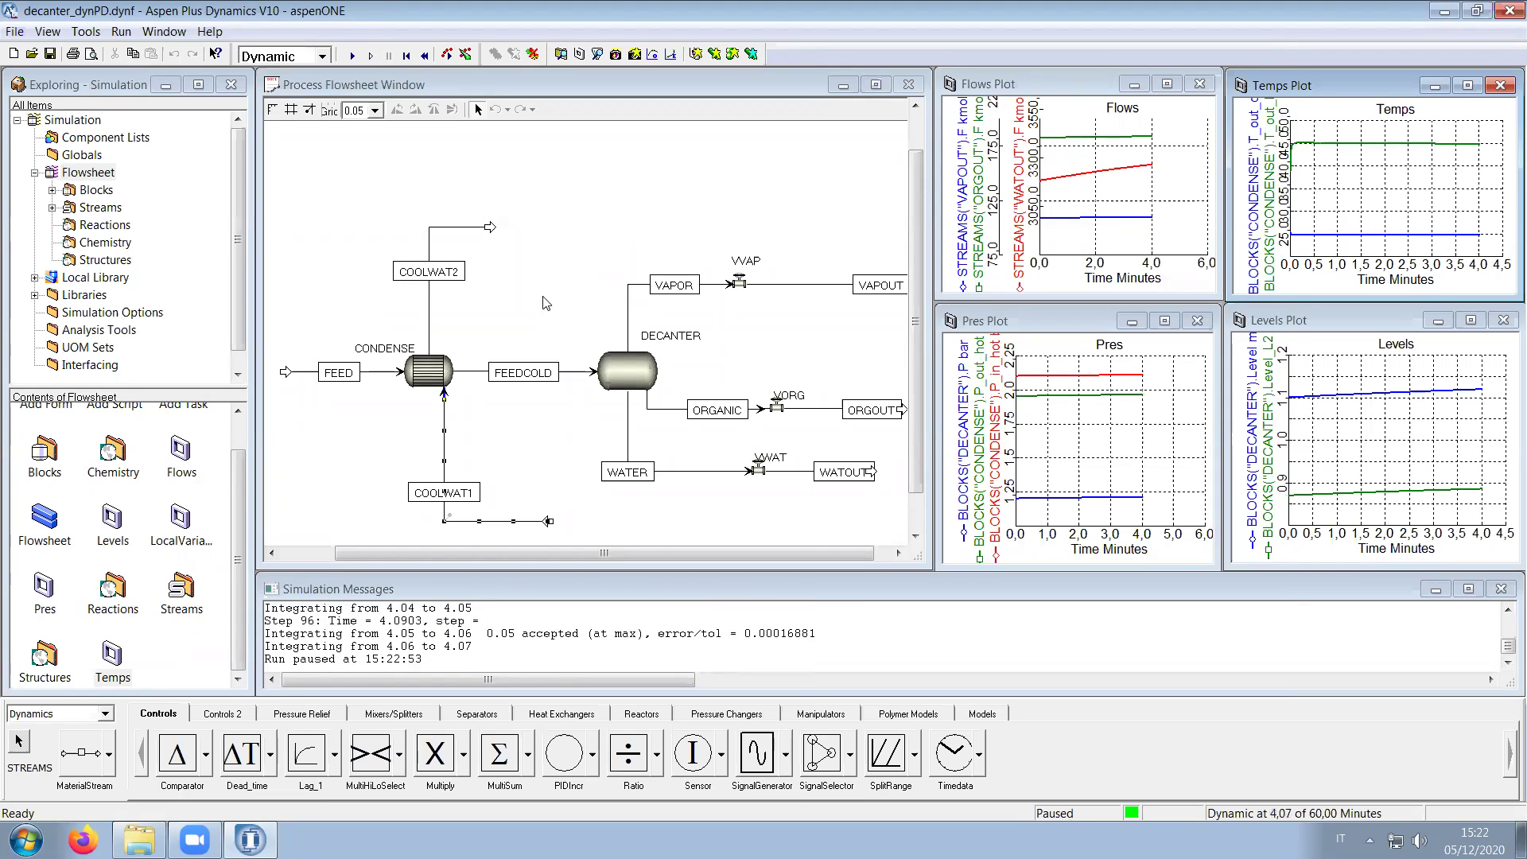
Step: Add the FEED stream's total mole flow F to the Flows plot from its results table, then close the table
double_click(308, 373)
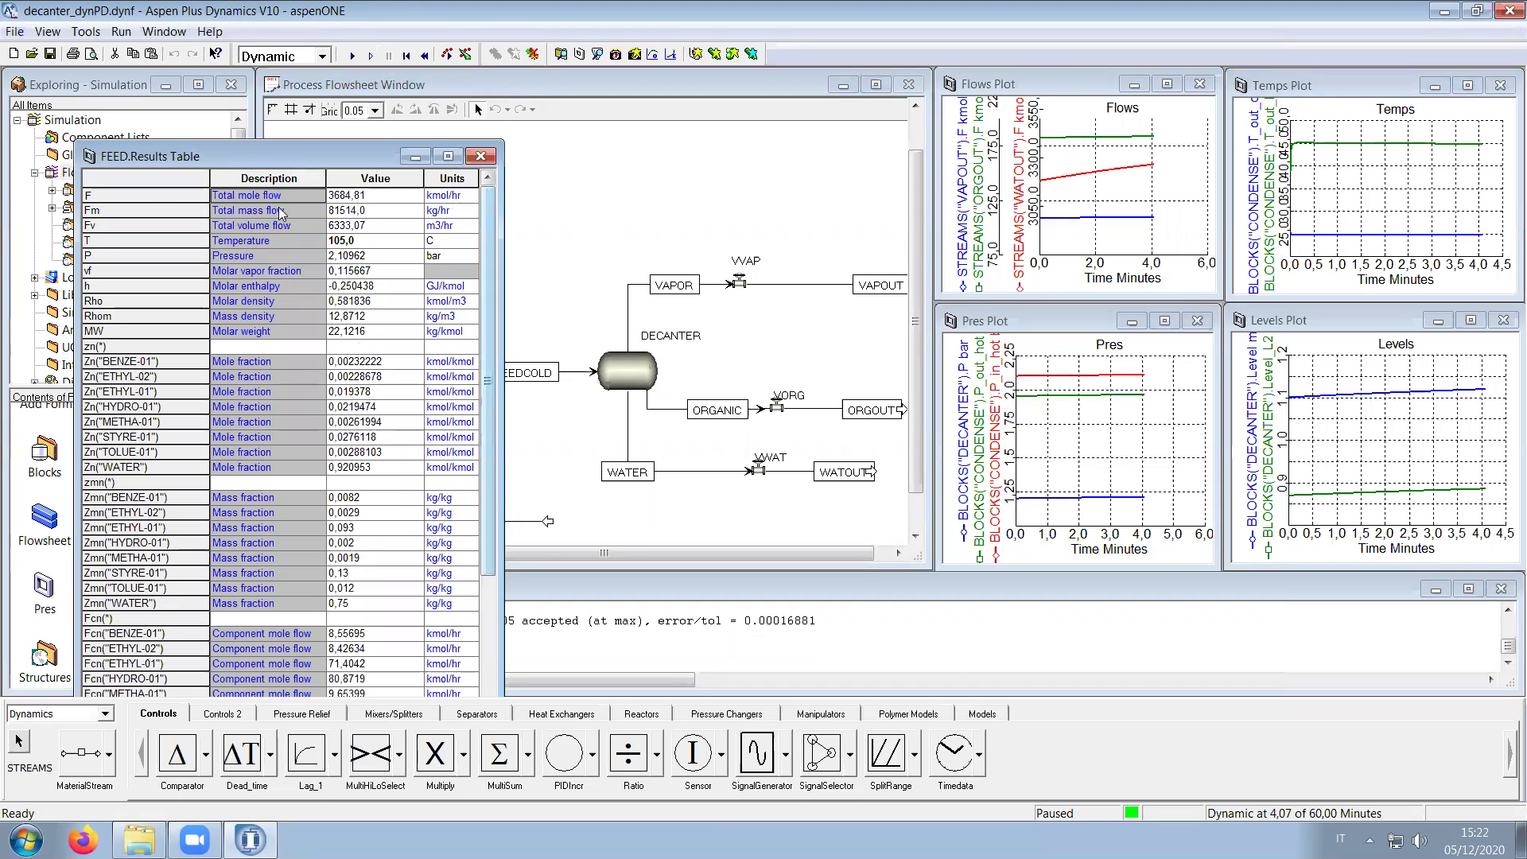
drag(145, 196, 1026, 212)
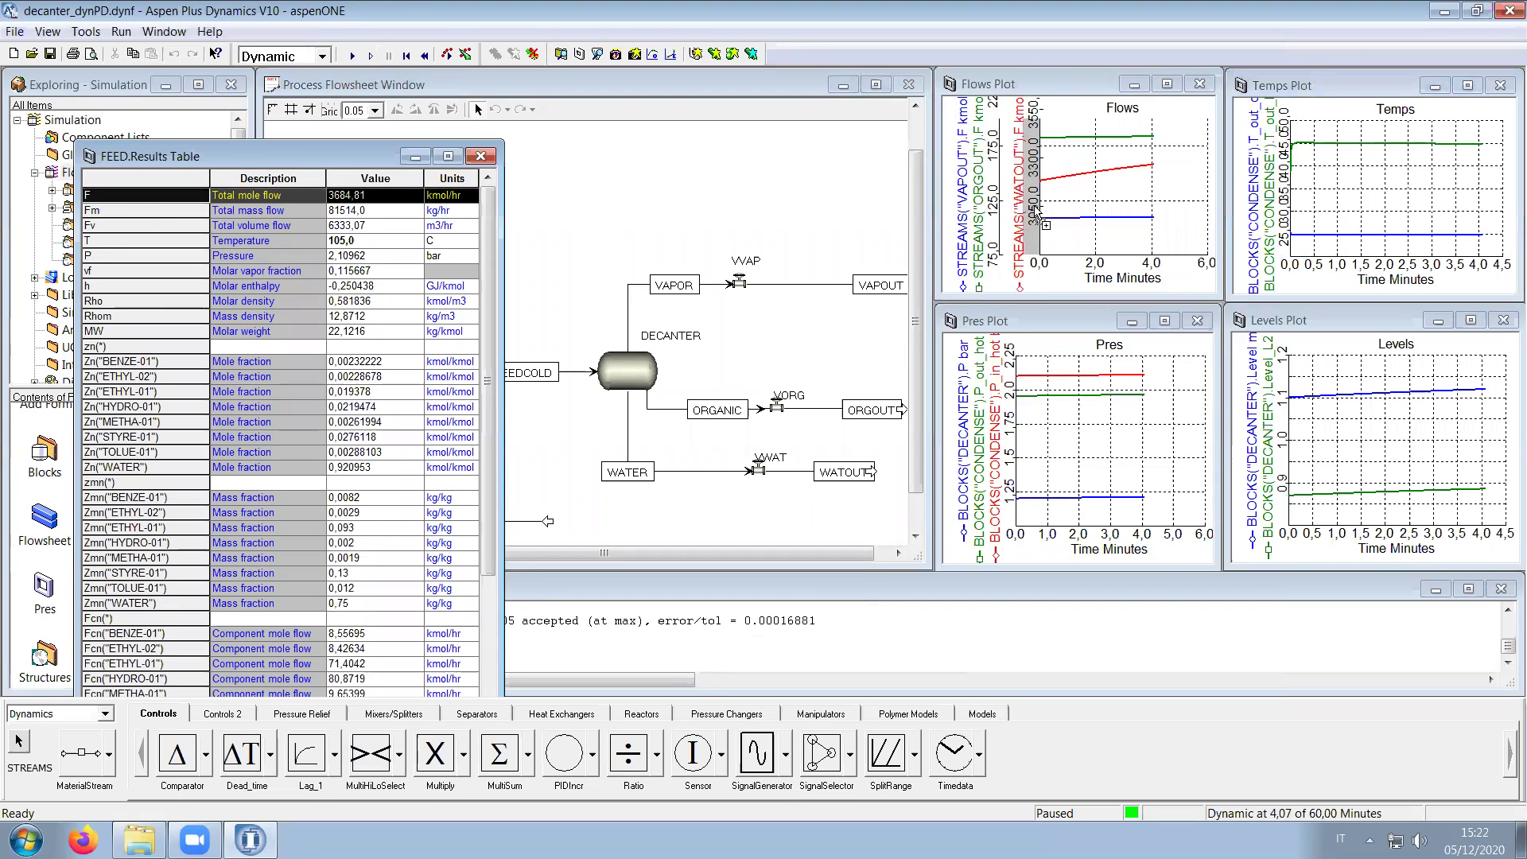
click(481, 156)
Step: Map the FEED flow variable to axis 2 in the Flows plot properties and zoom the plot to its full range
right_click(1160, 210)
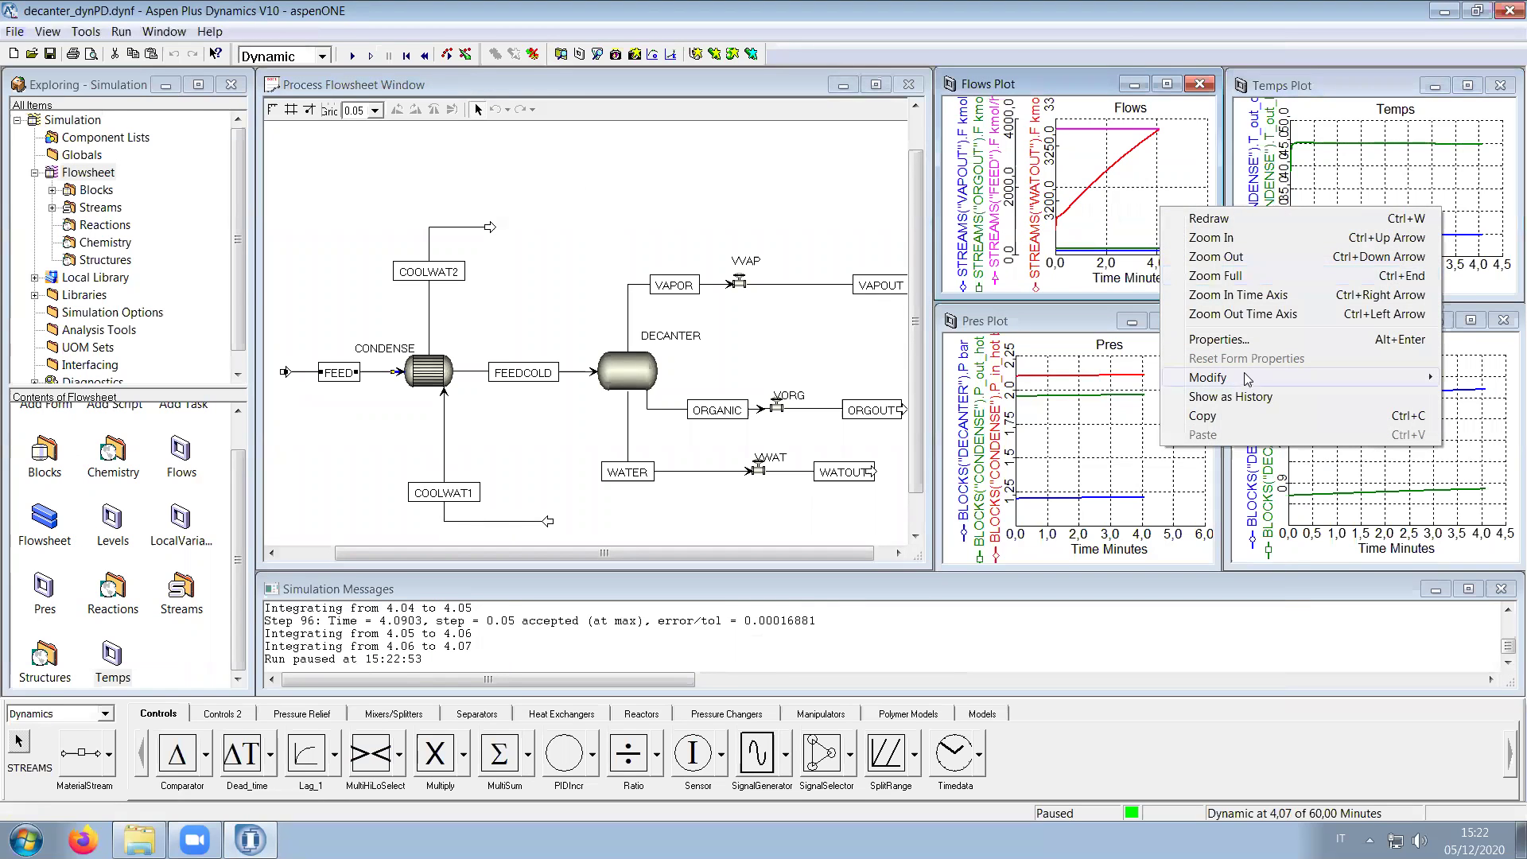
click(1218, 339)
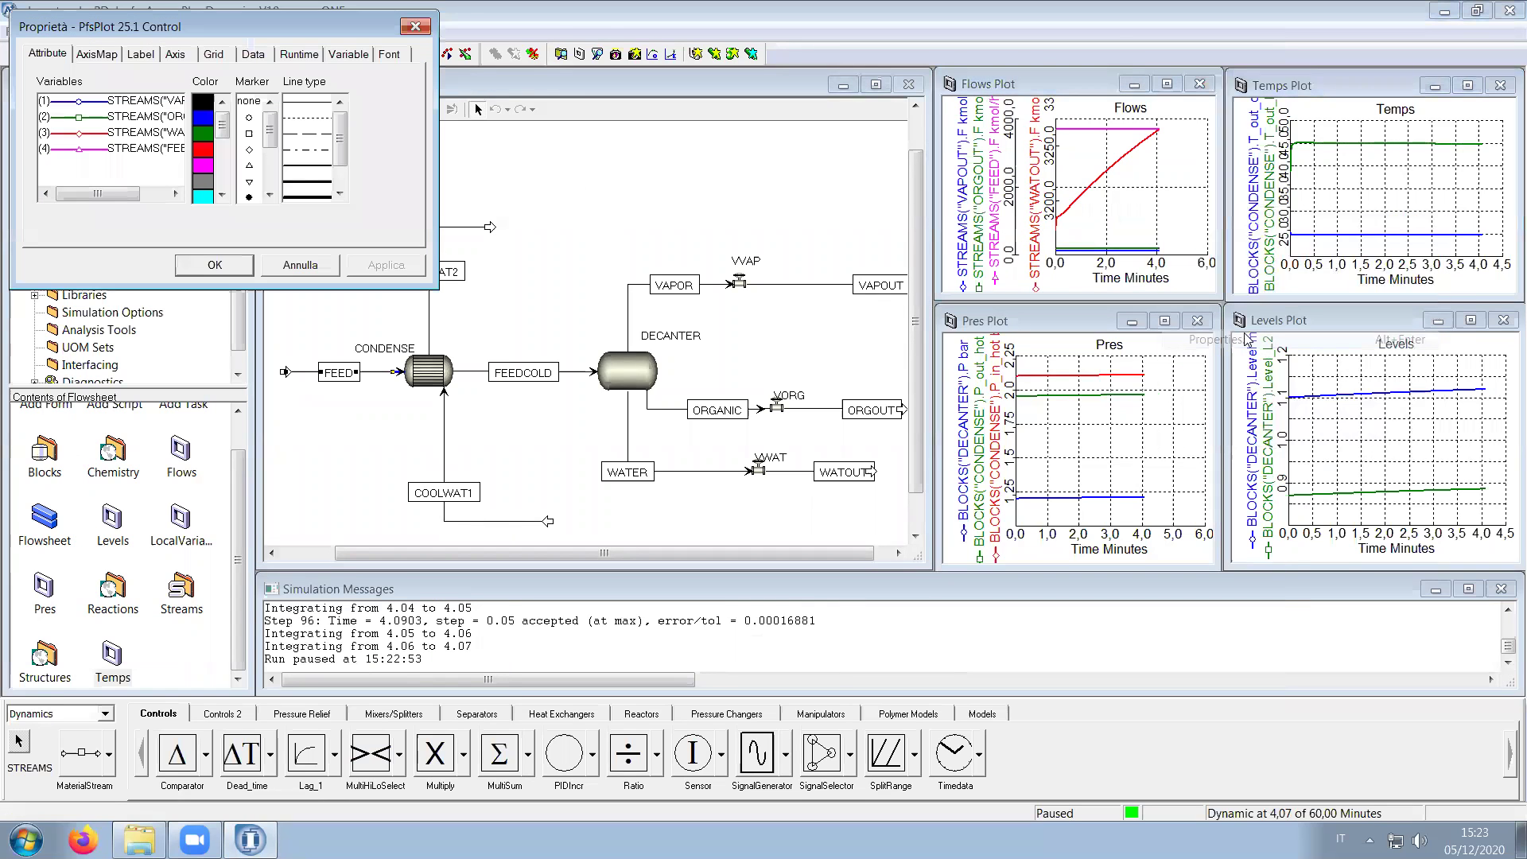
click(181, 56)
click(88, 54)
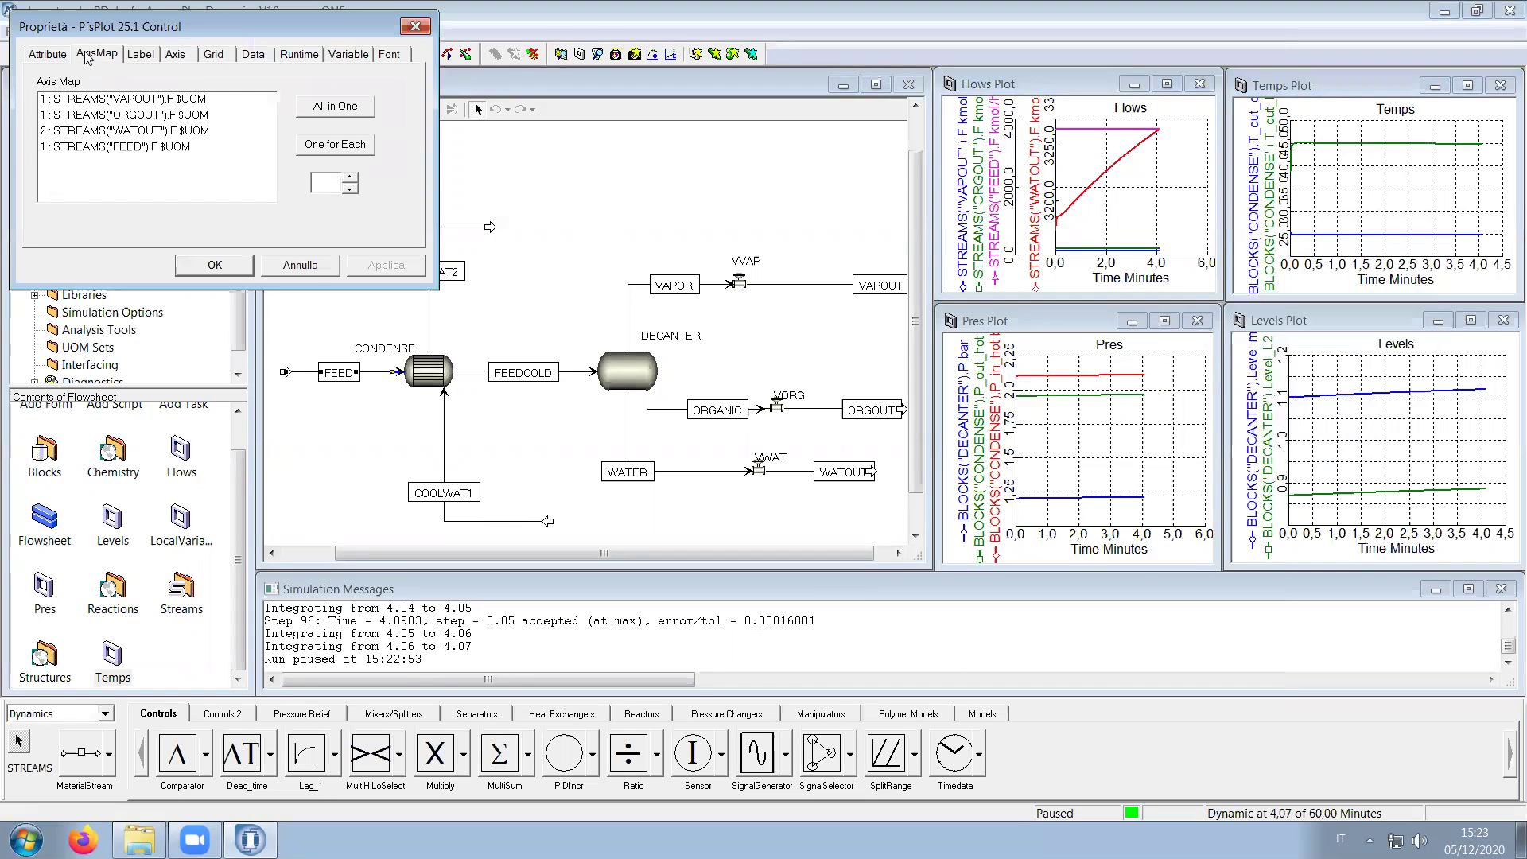
click(141, 154)
click(350, 177)
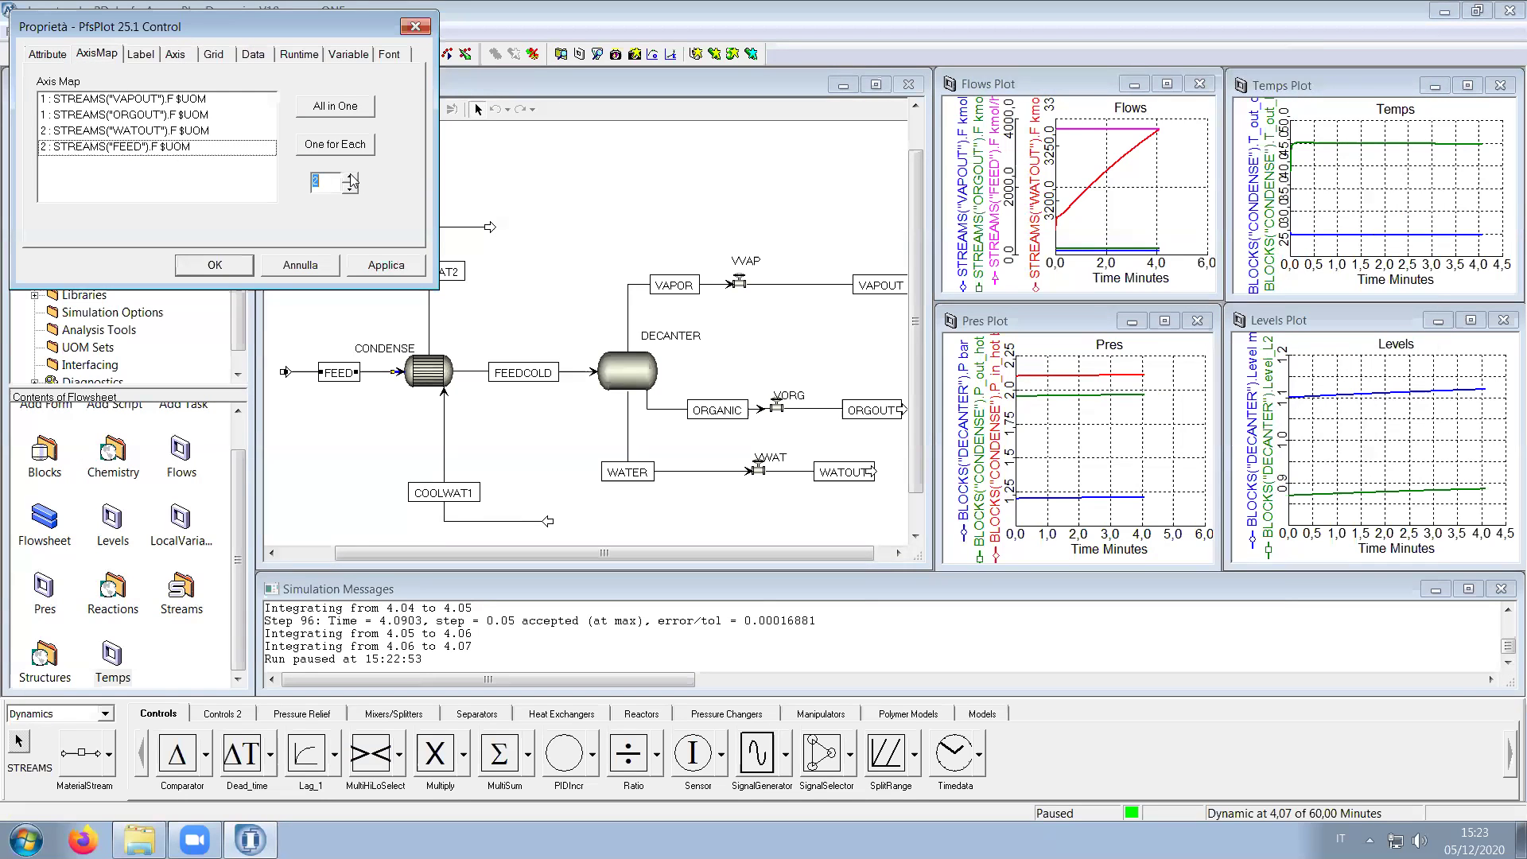
click(235, 270)
right_click(1125, 182)
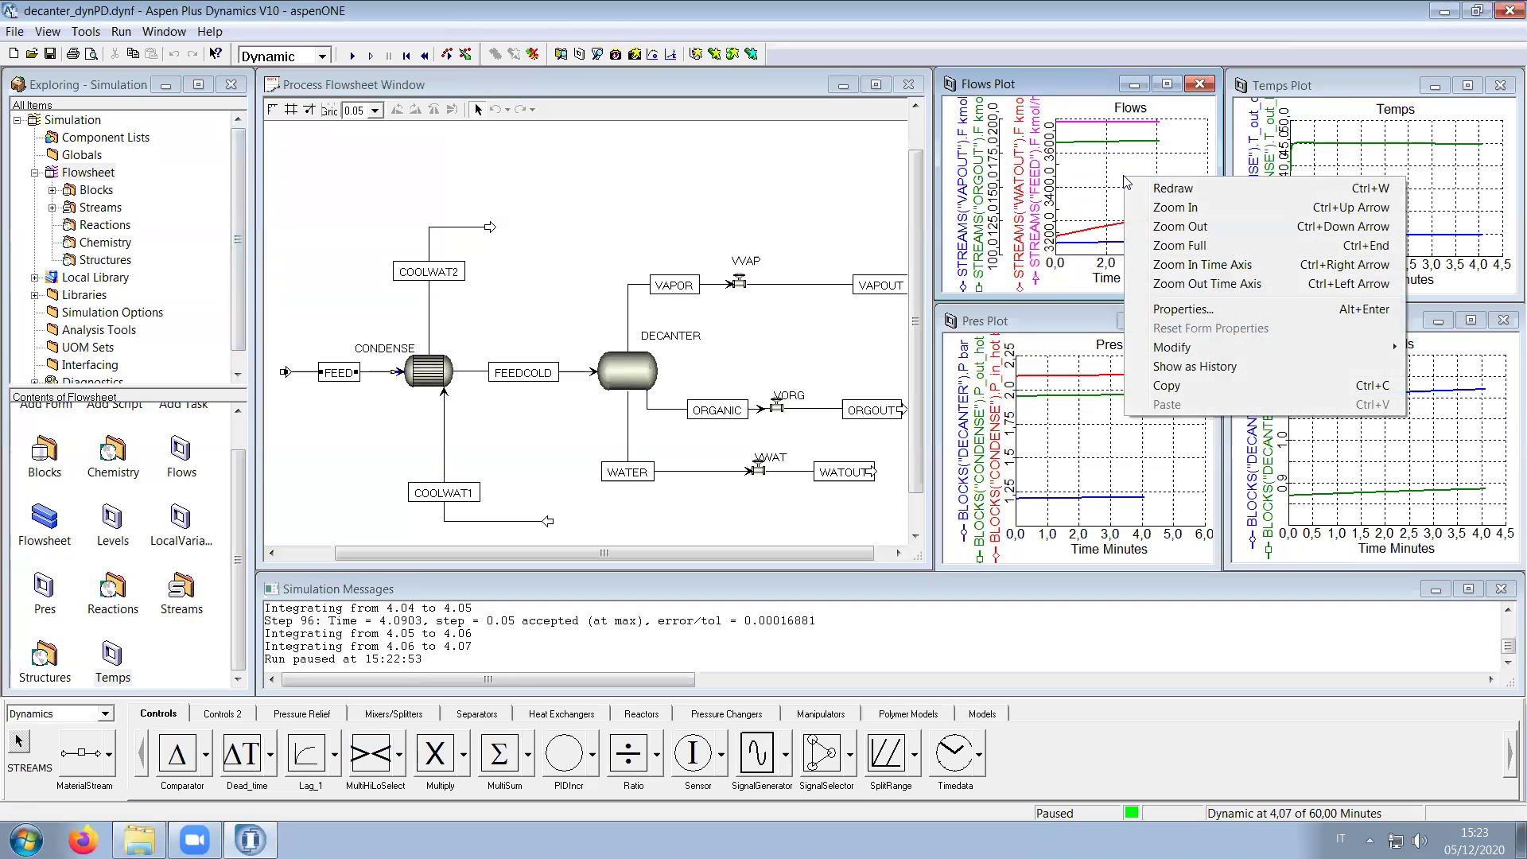
click(1157, 242)
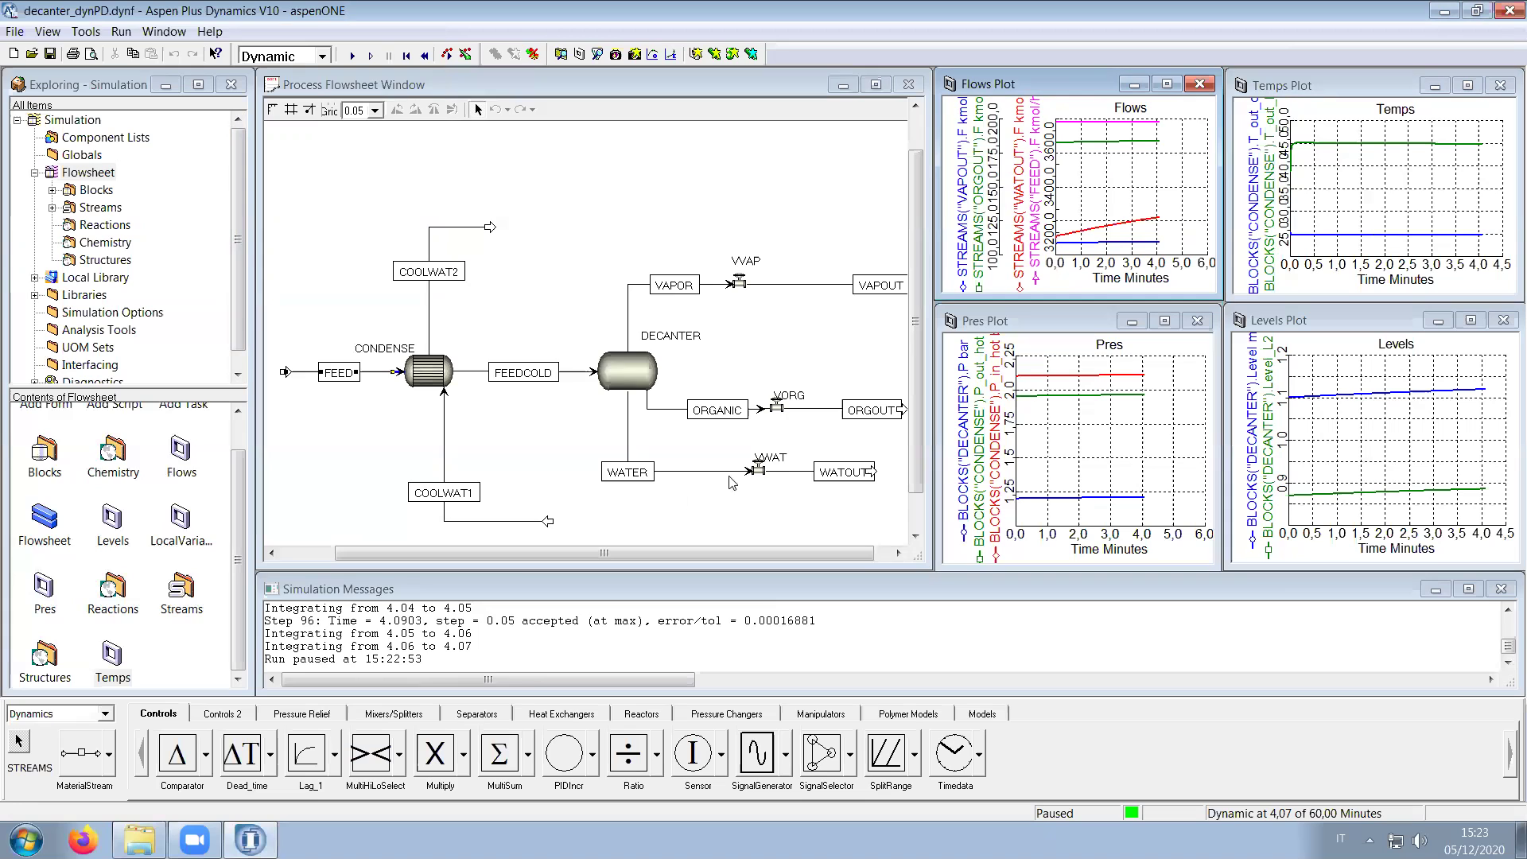
Step: Check the results tables of the WATOUT and FEED streams to compare their flows, closing each one
double_click(788, 475)
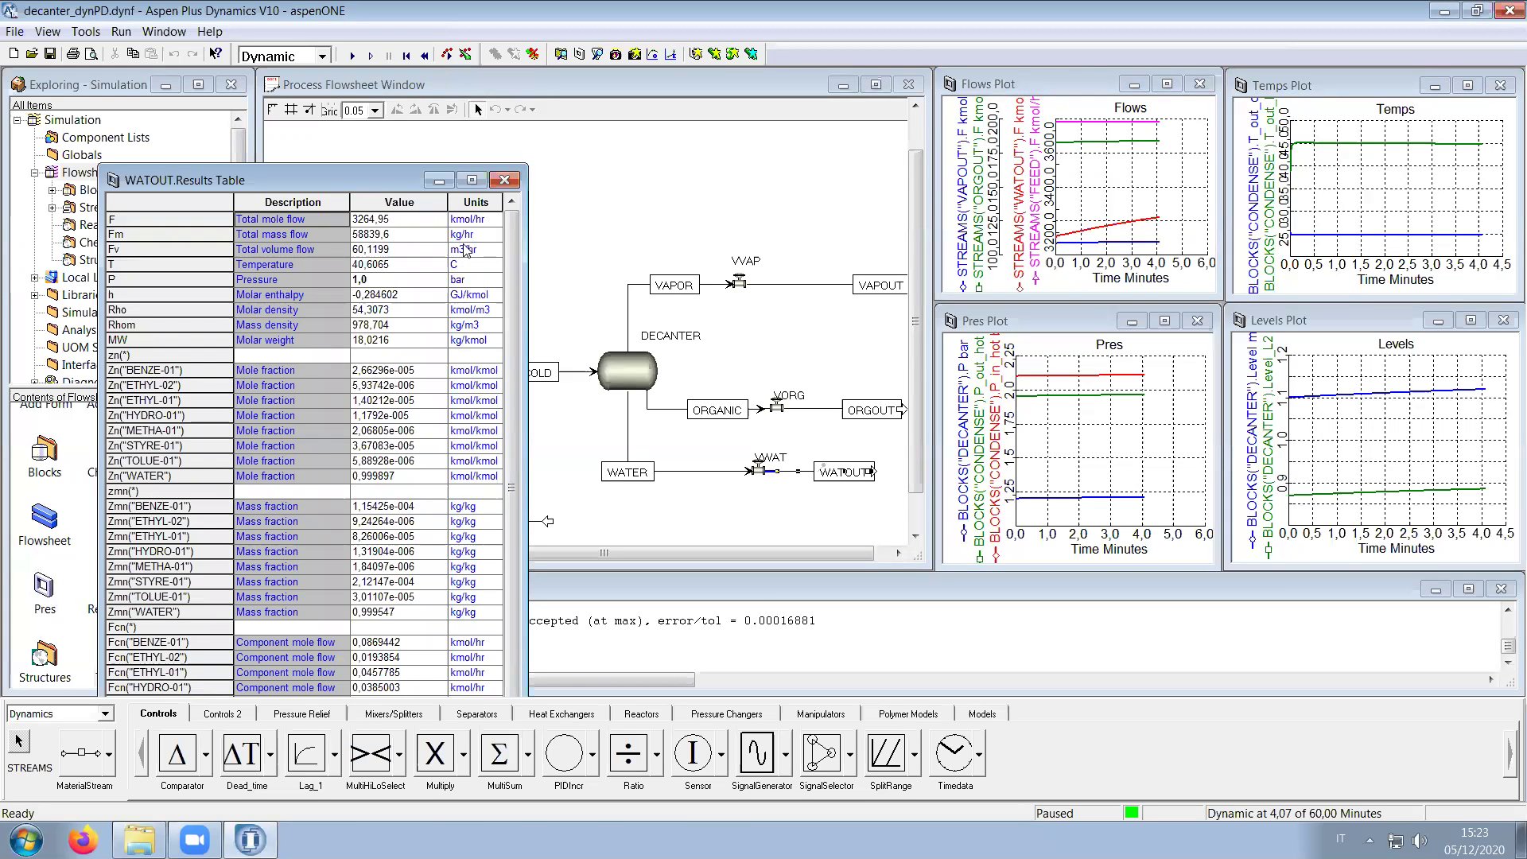
click(504, 180)
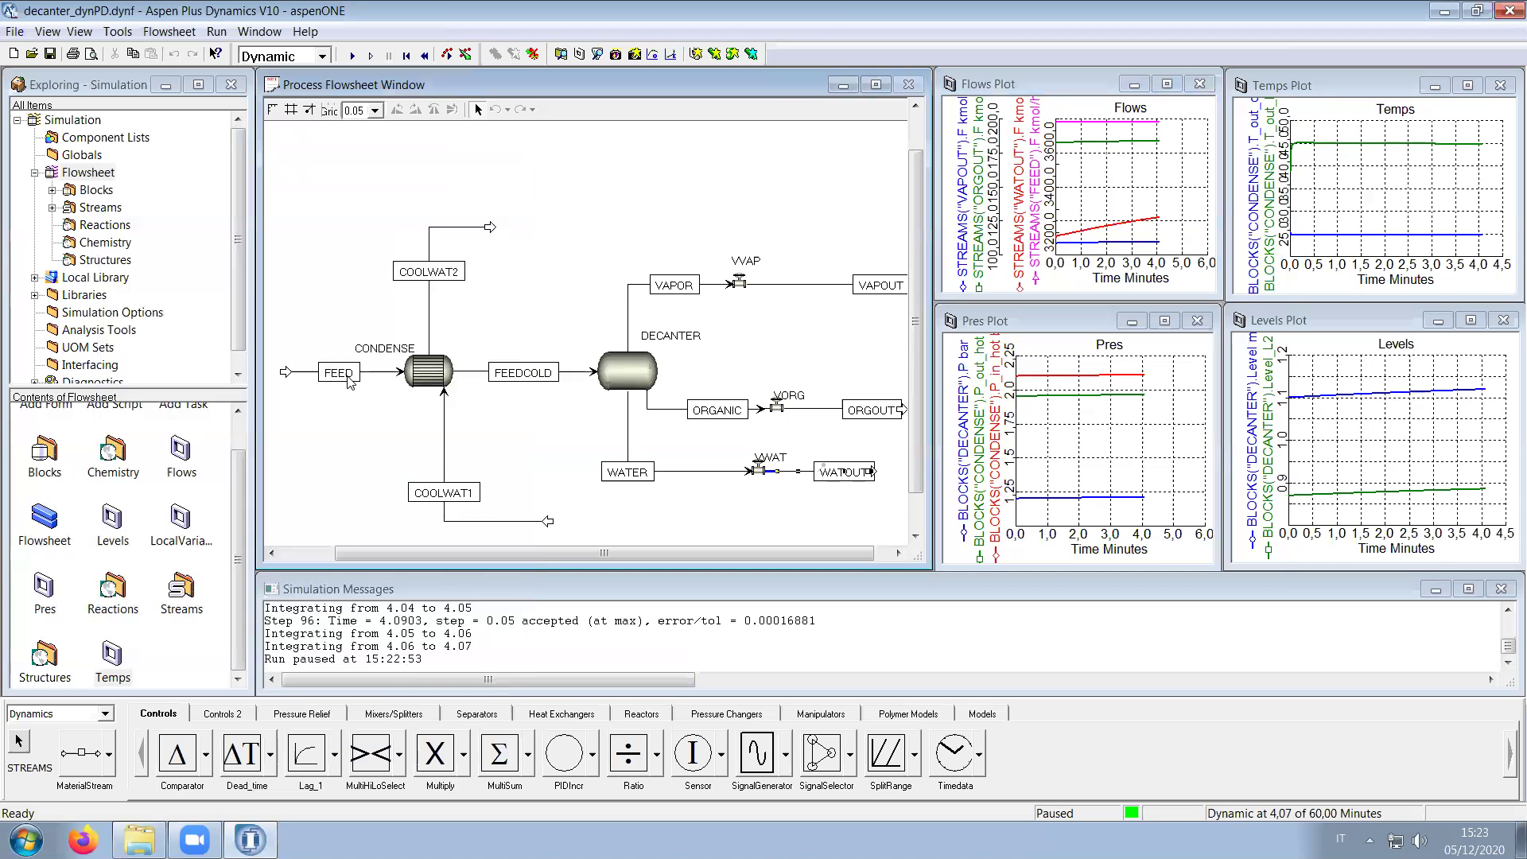
double_click(371, 376)
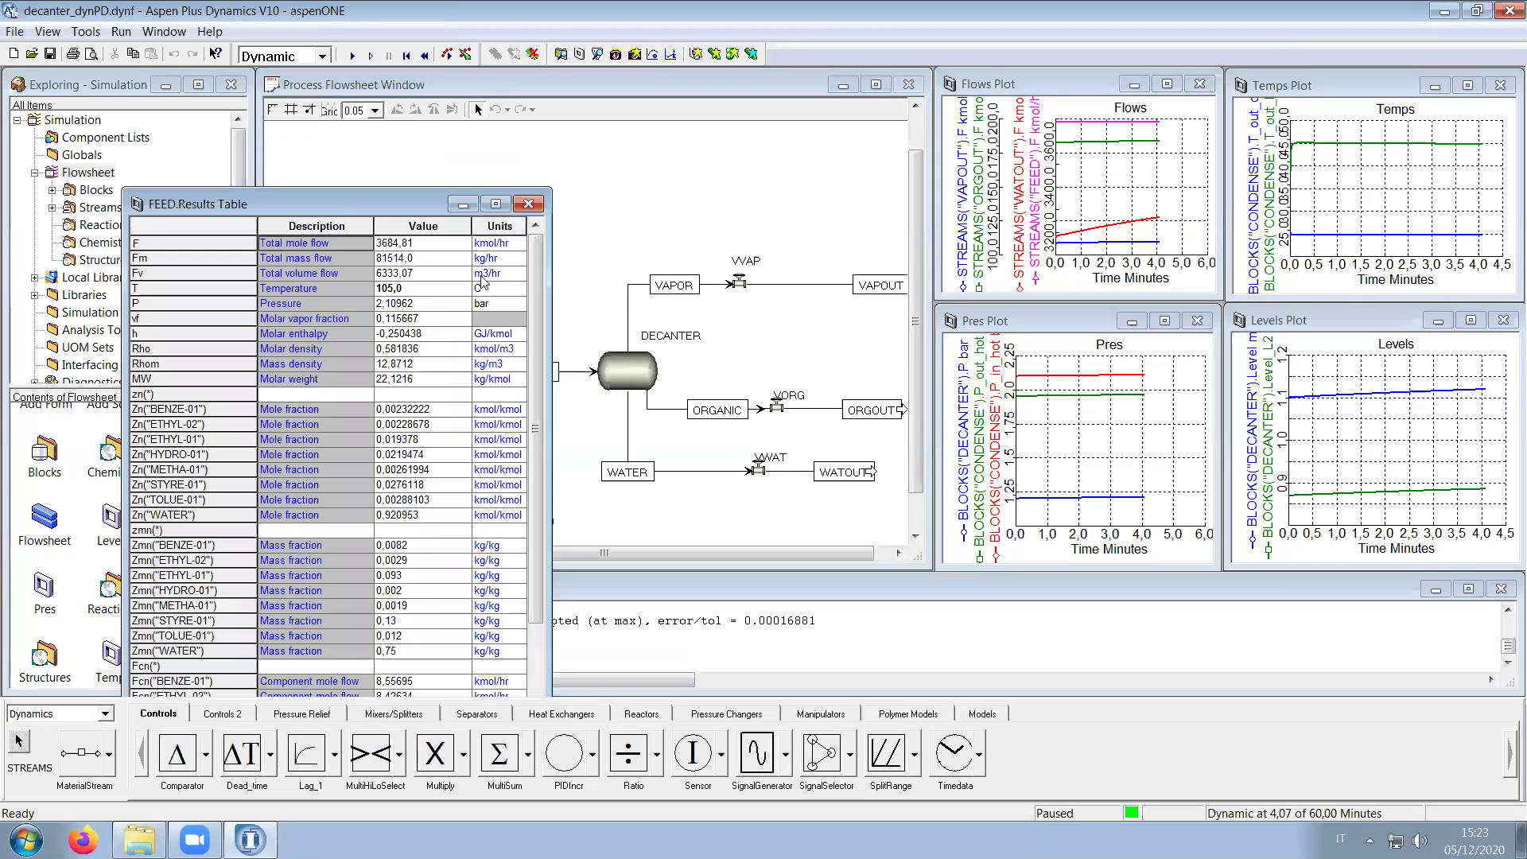
click(528, 204)
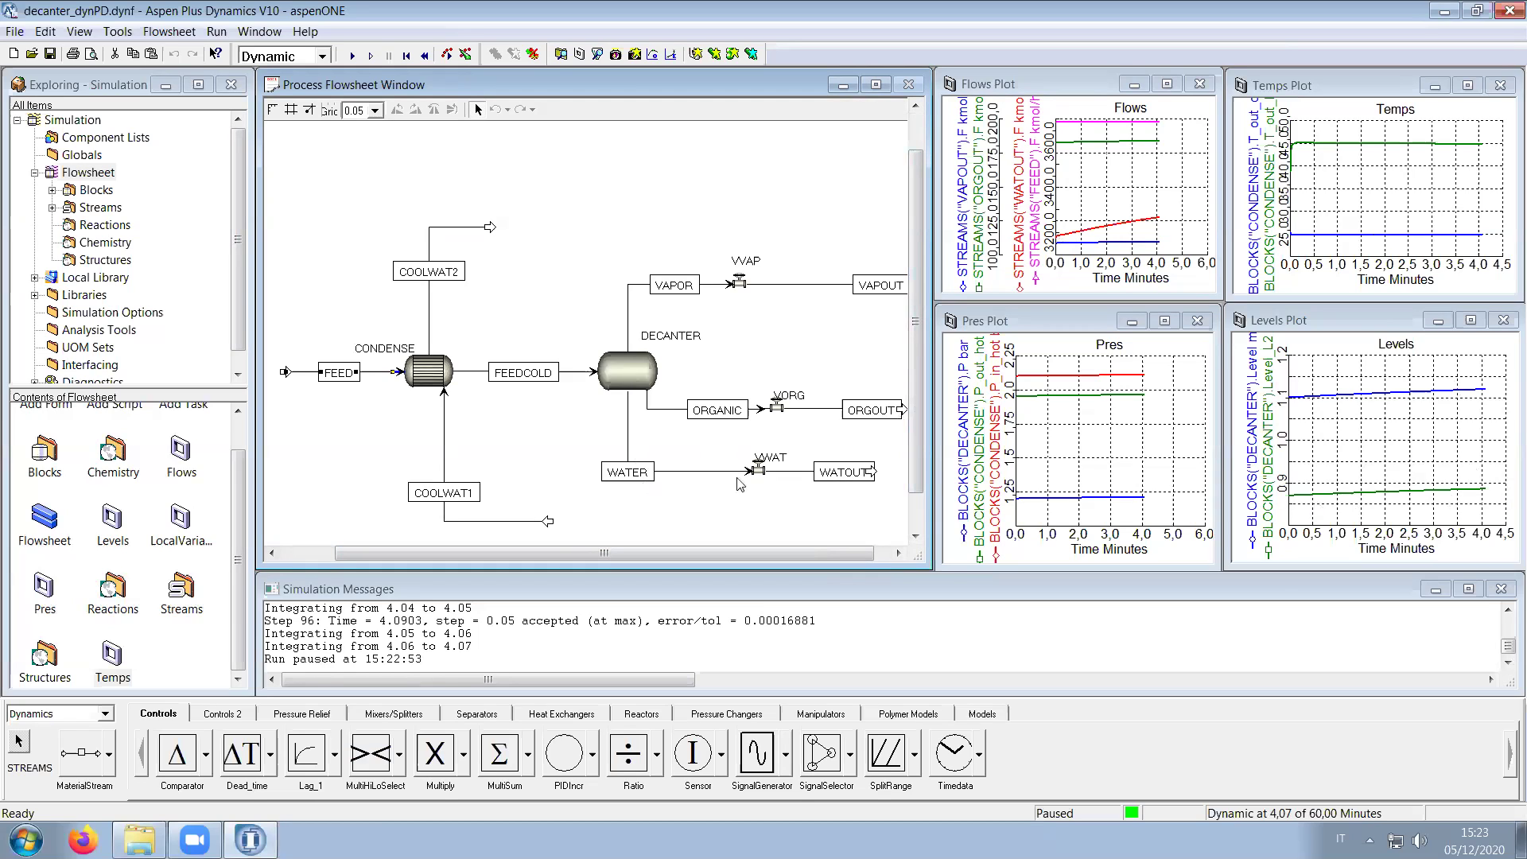
Step: Reposition the VWAT and VORG valve labels in the flowsheet so they sit clear of their valves
drag(771, 459, 775, 451)
click(787, 385)
drag(787, 385, 788, 385)
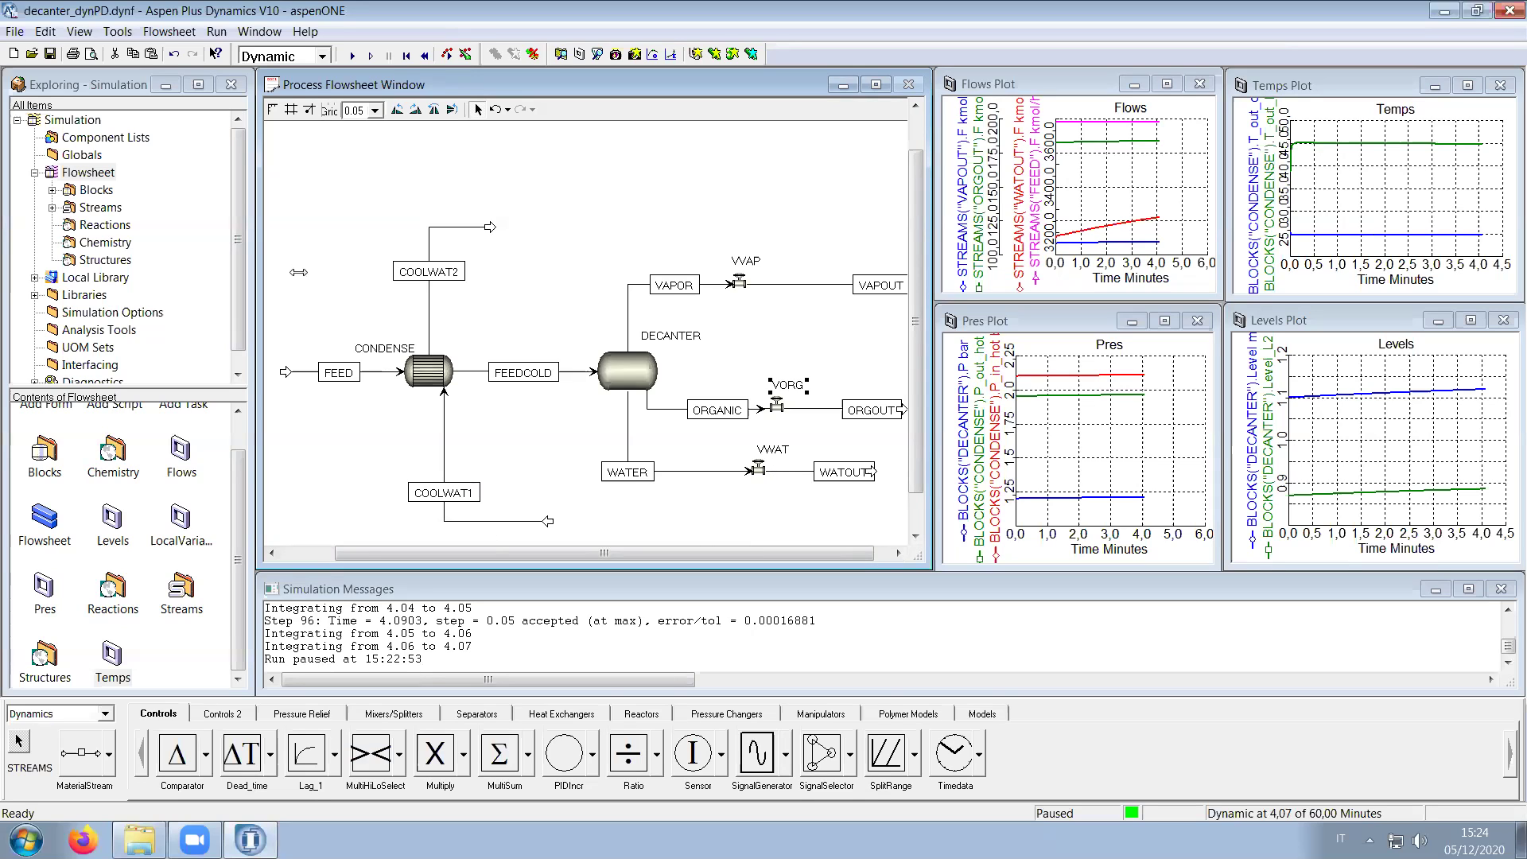
Step: Restart the simulation from the Dynamic Initialization snapshot and save the simulation file
click(406, 58)
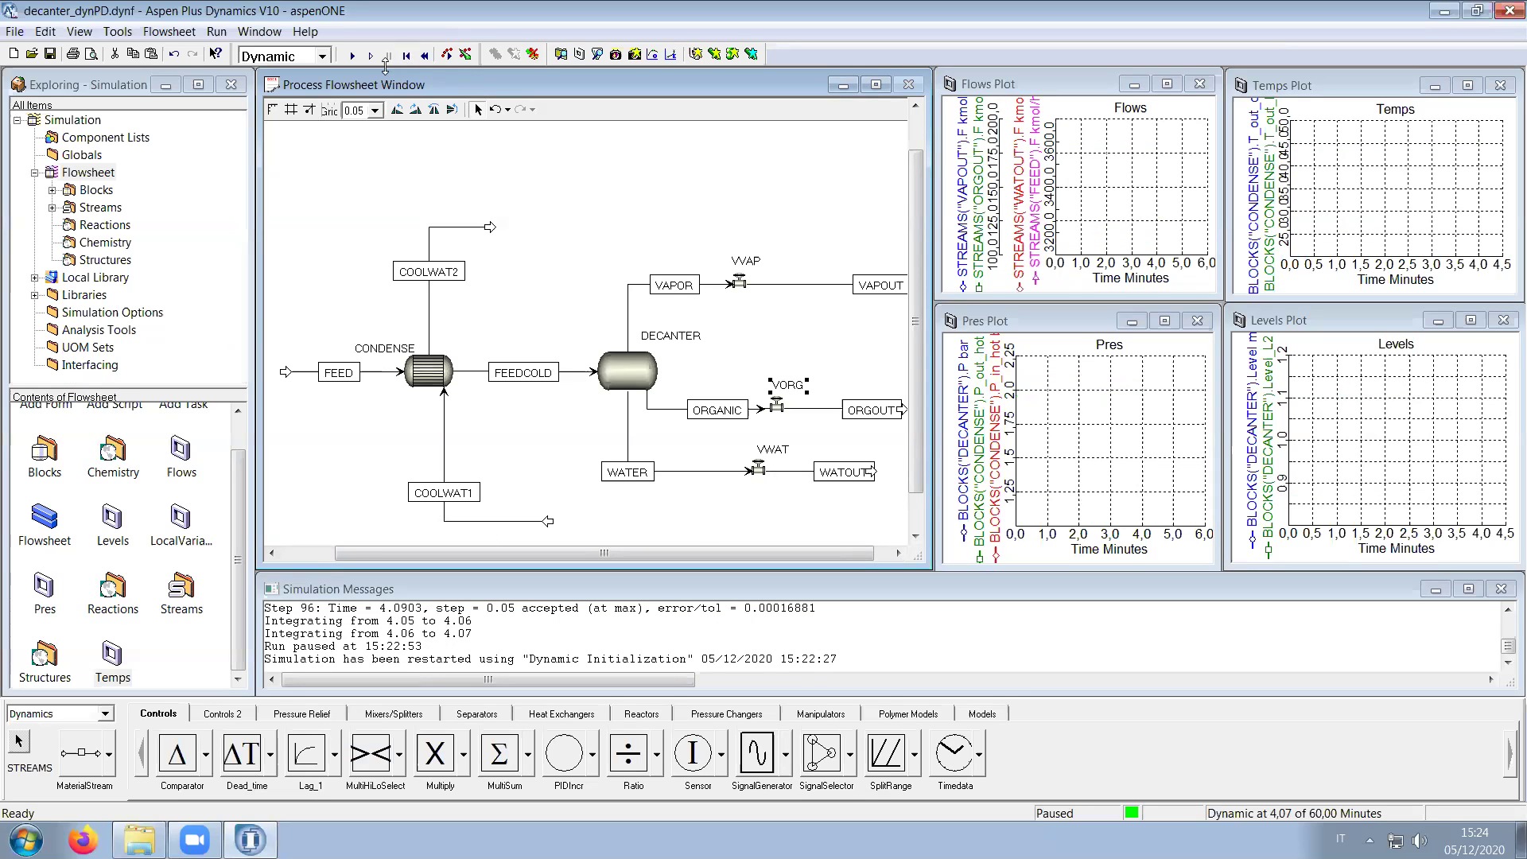
click(50, 54)
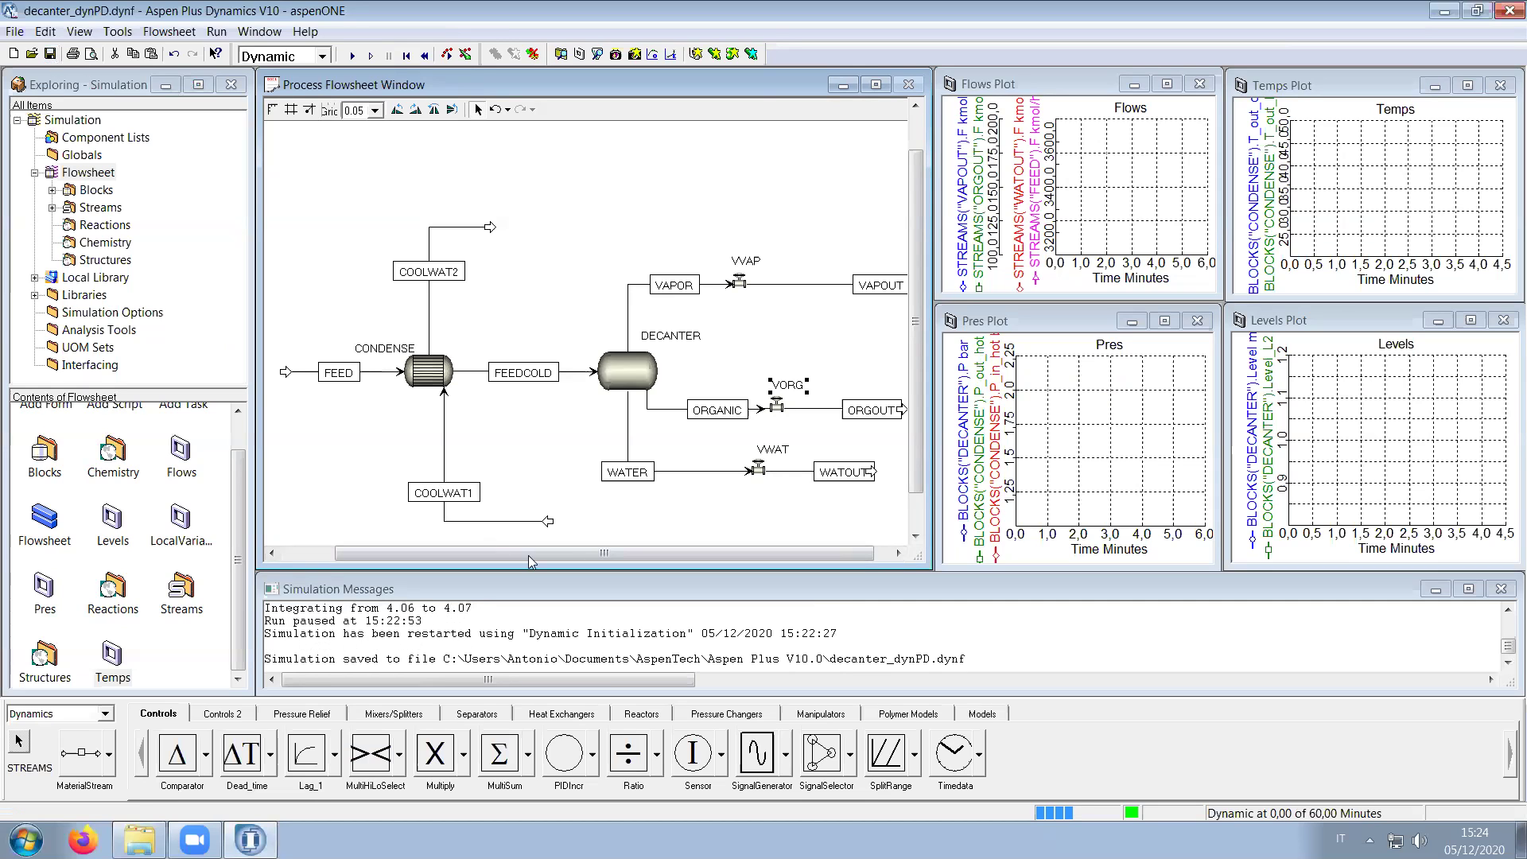
Step: Set the fixed total flow of COOLWAT1 to 1900 m3/hr and run the simulation to about 4.6 minutes before pausing
right_click(518, 522)
mouse_move(643, 122)
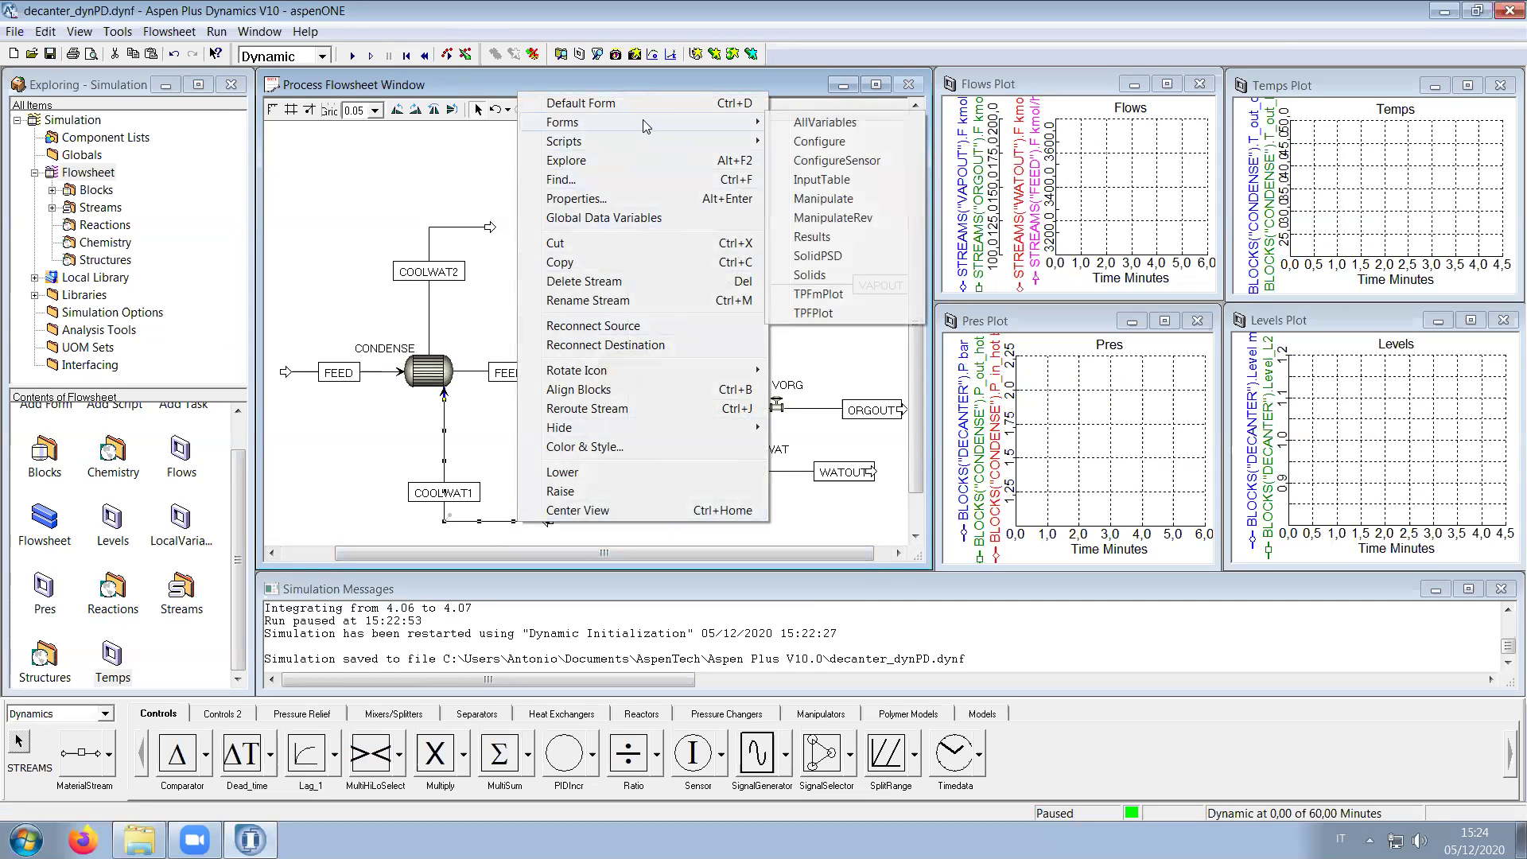
click(803, 141)
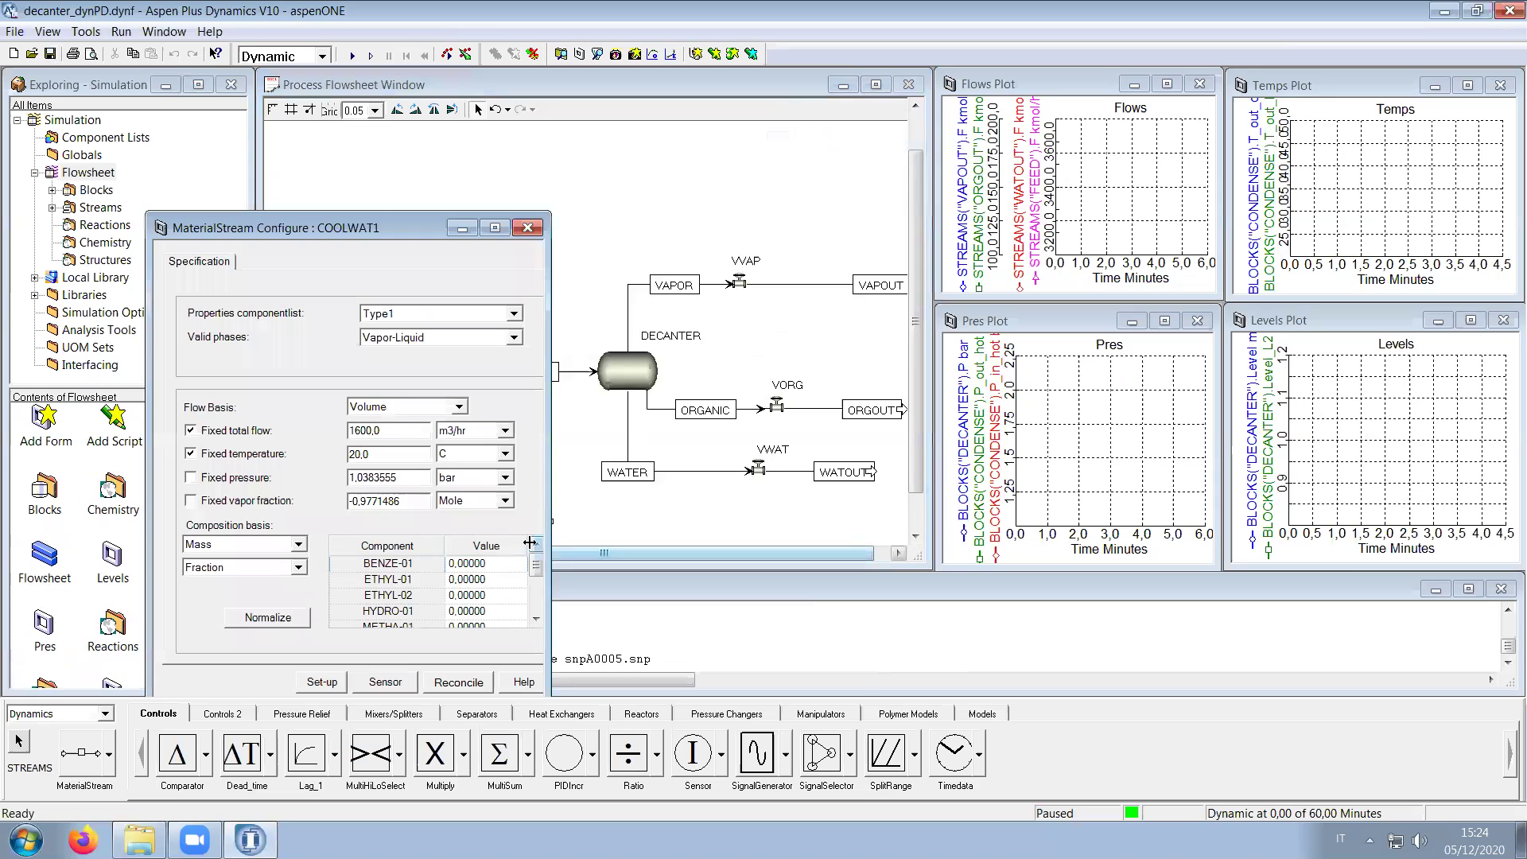
drag(374, 230, 354, 93)
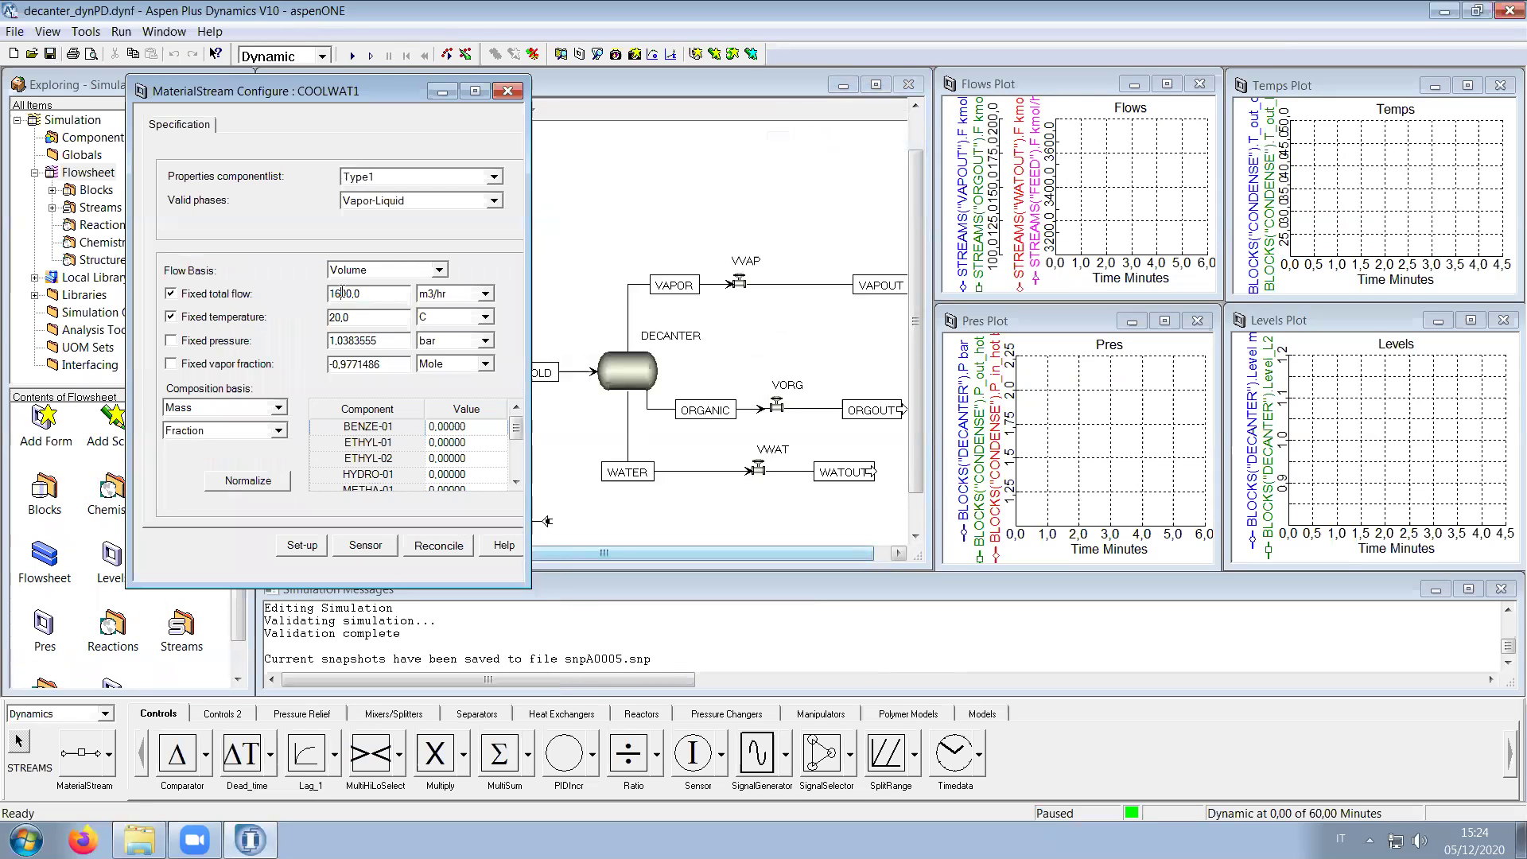
text(9)
key(Escape)
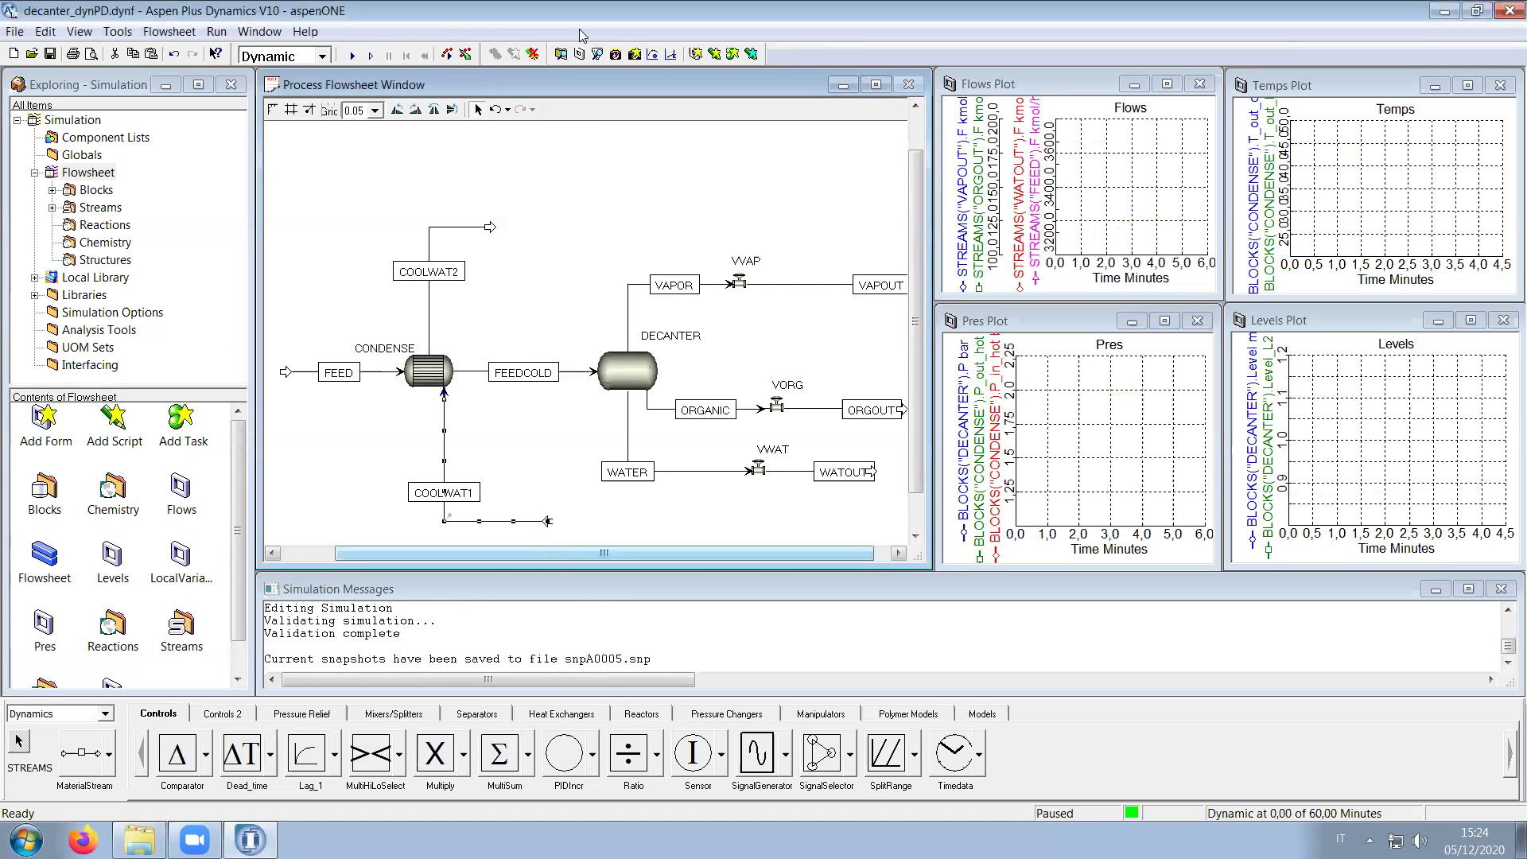
key(F5)
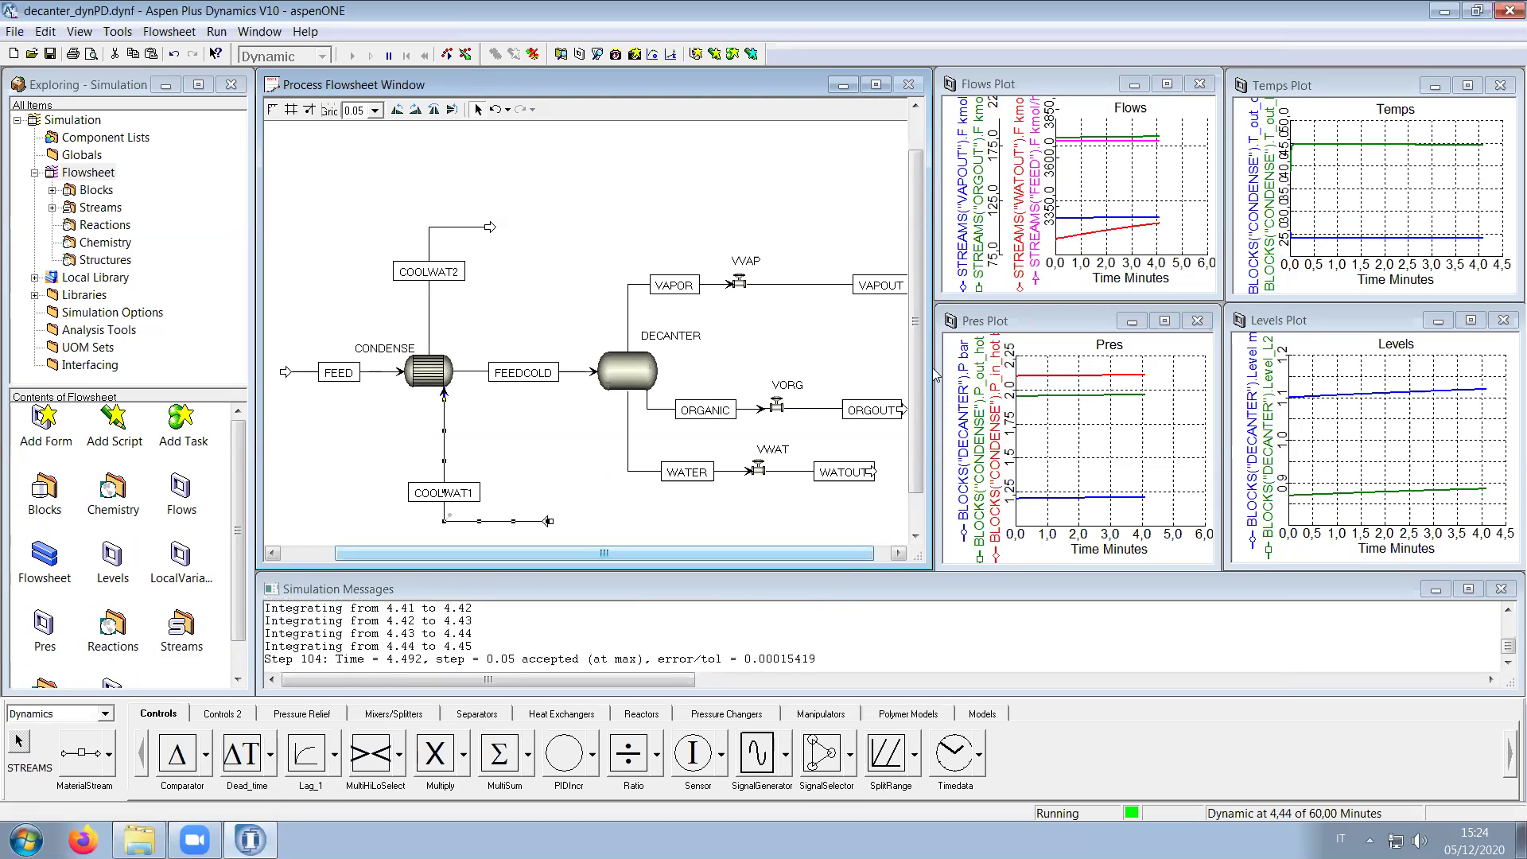
click(388, 57)
Step: Set the fixed total flow of COOLWAT1 to 2300 m3/hr in its configuration form and close the form
right_click(531, 522)
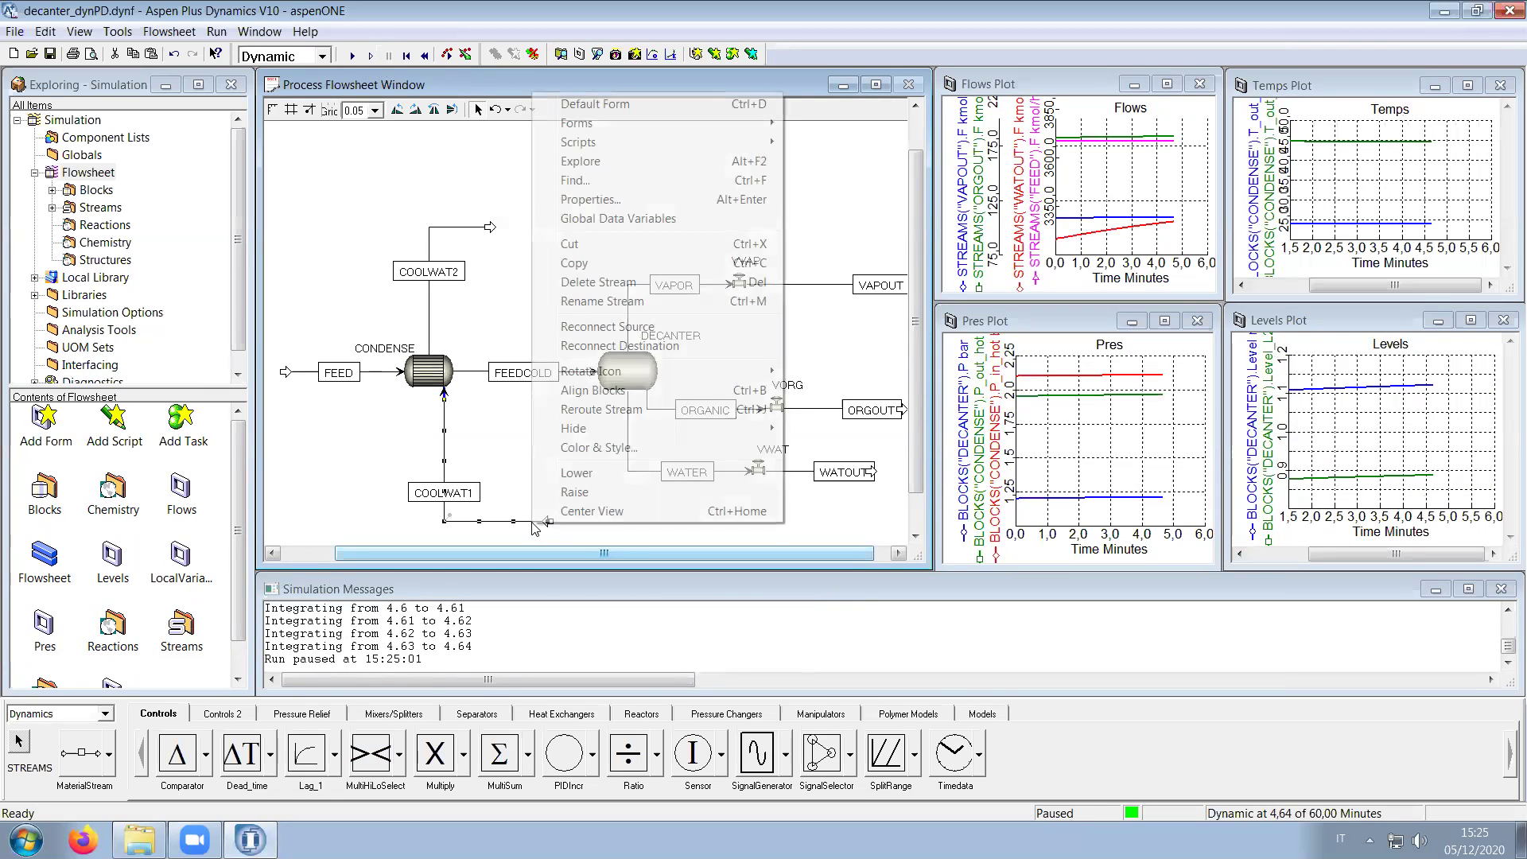
mouse_move(641, 127)
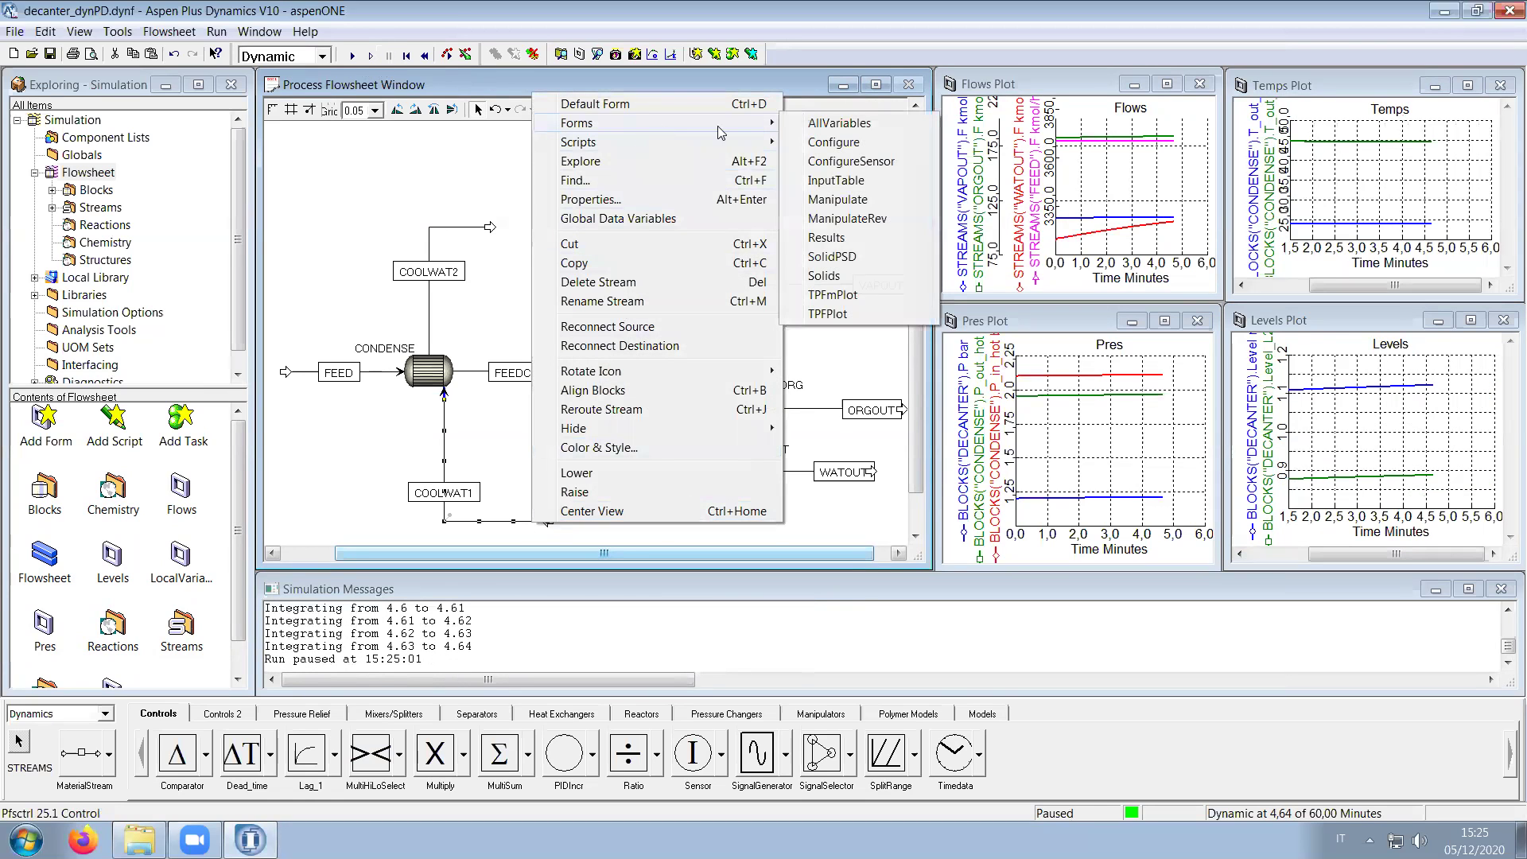
click(827, 142)
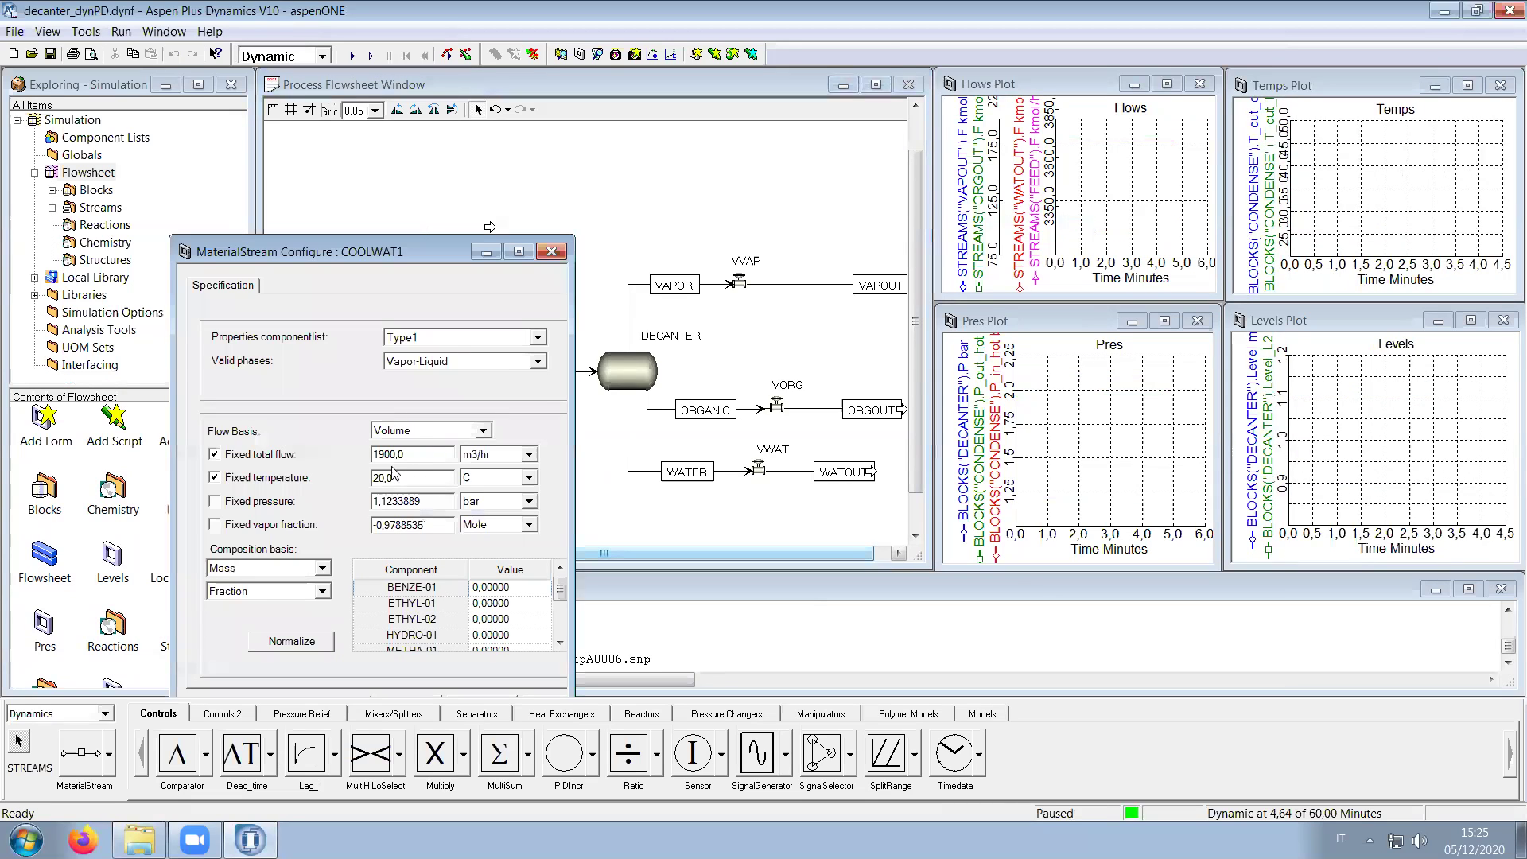
drag(385, 454, 357, 449)
text(23)
click(553, 252)
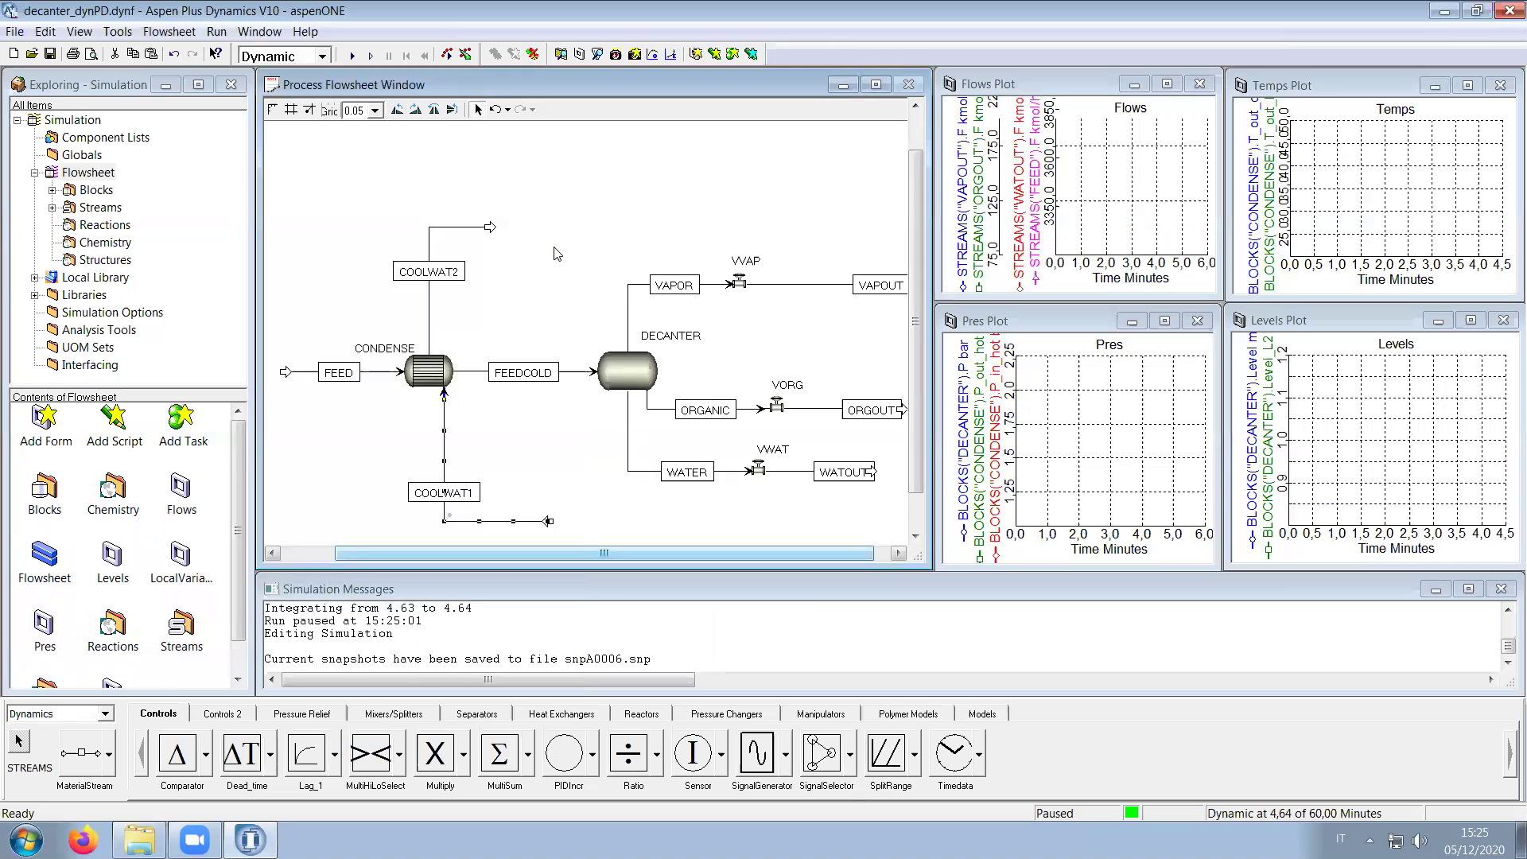
Step: Continue the dynamic run to about 10 minutes, pause it, and zoom the Temps plot to its full range
click(352, 55)
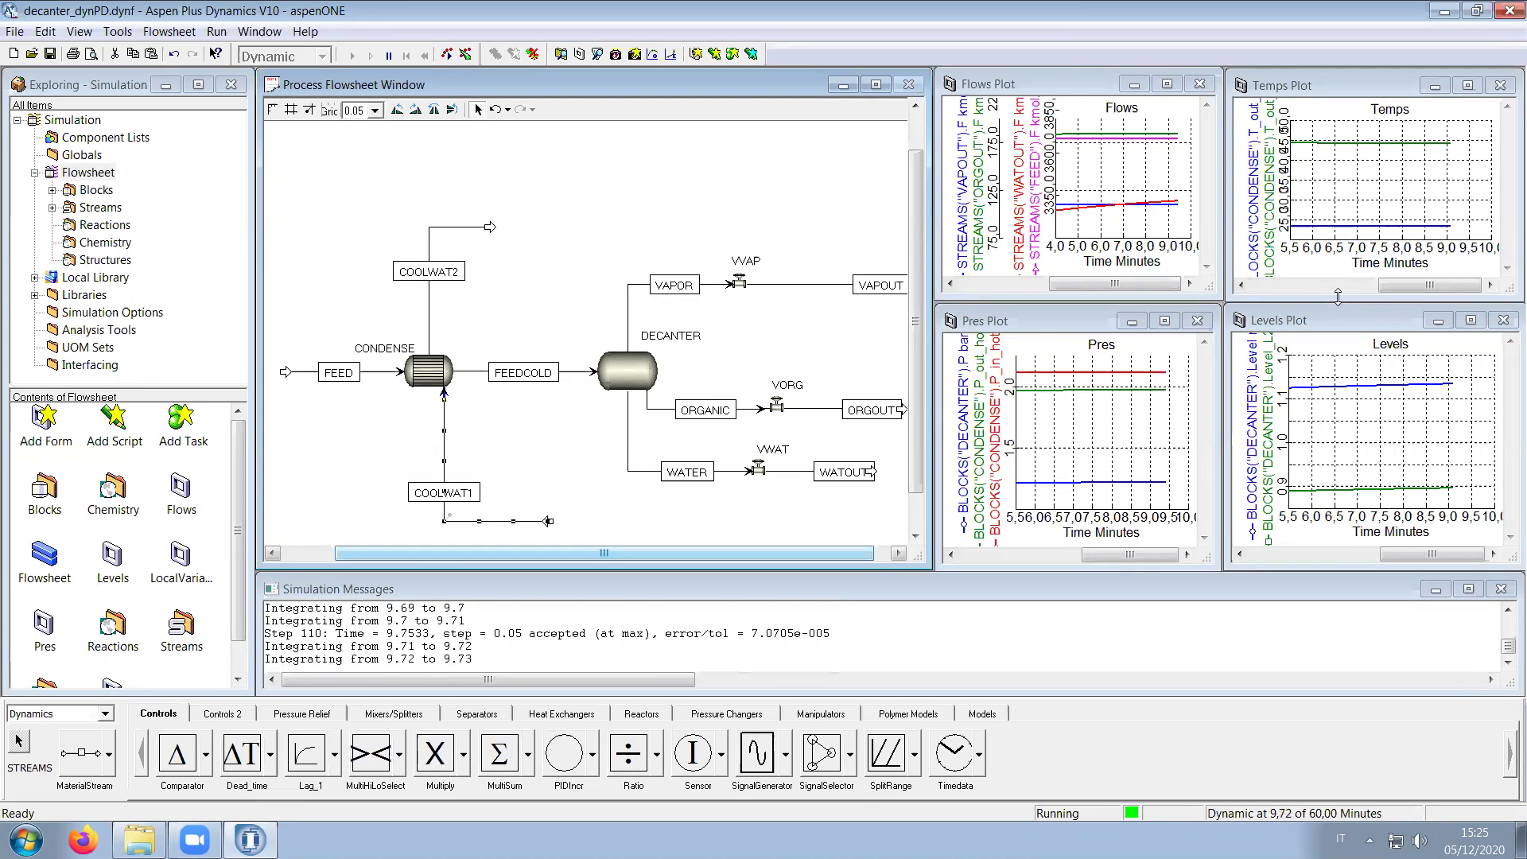
click(388, 56)
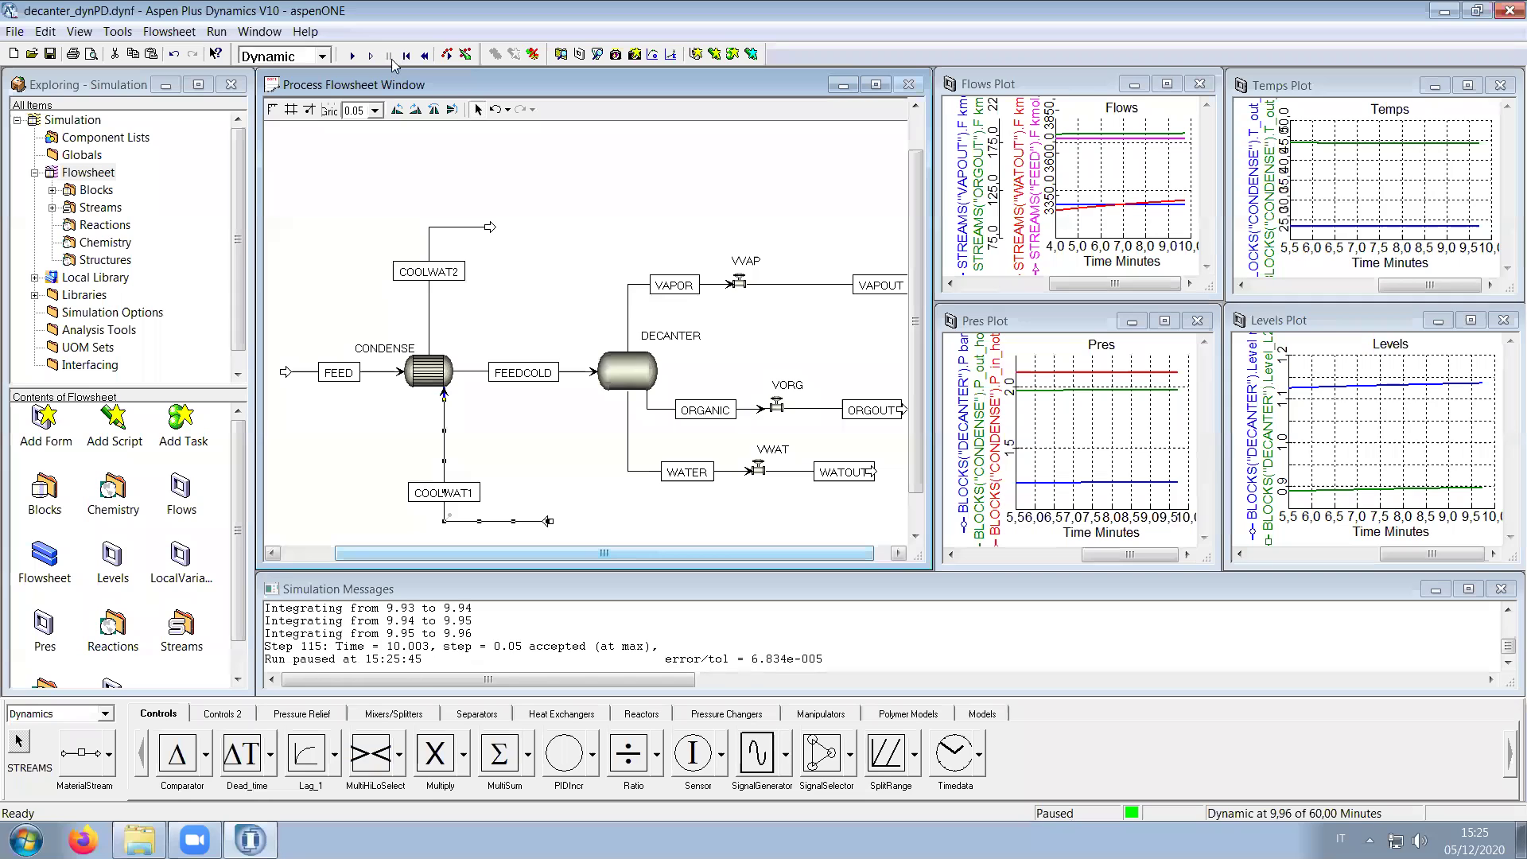
right_click(1365, 177)
click(1347, 240)
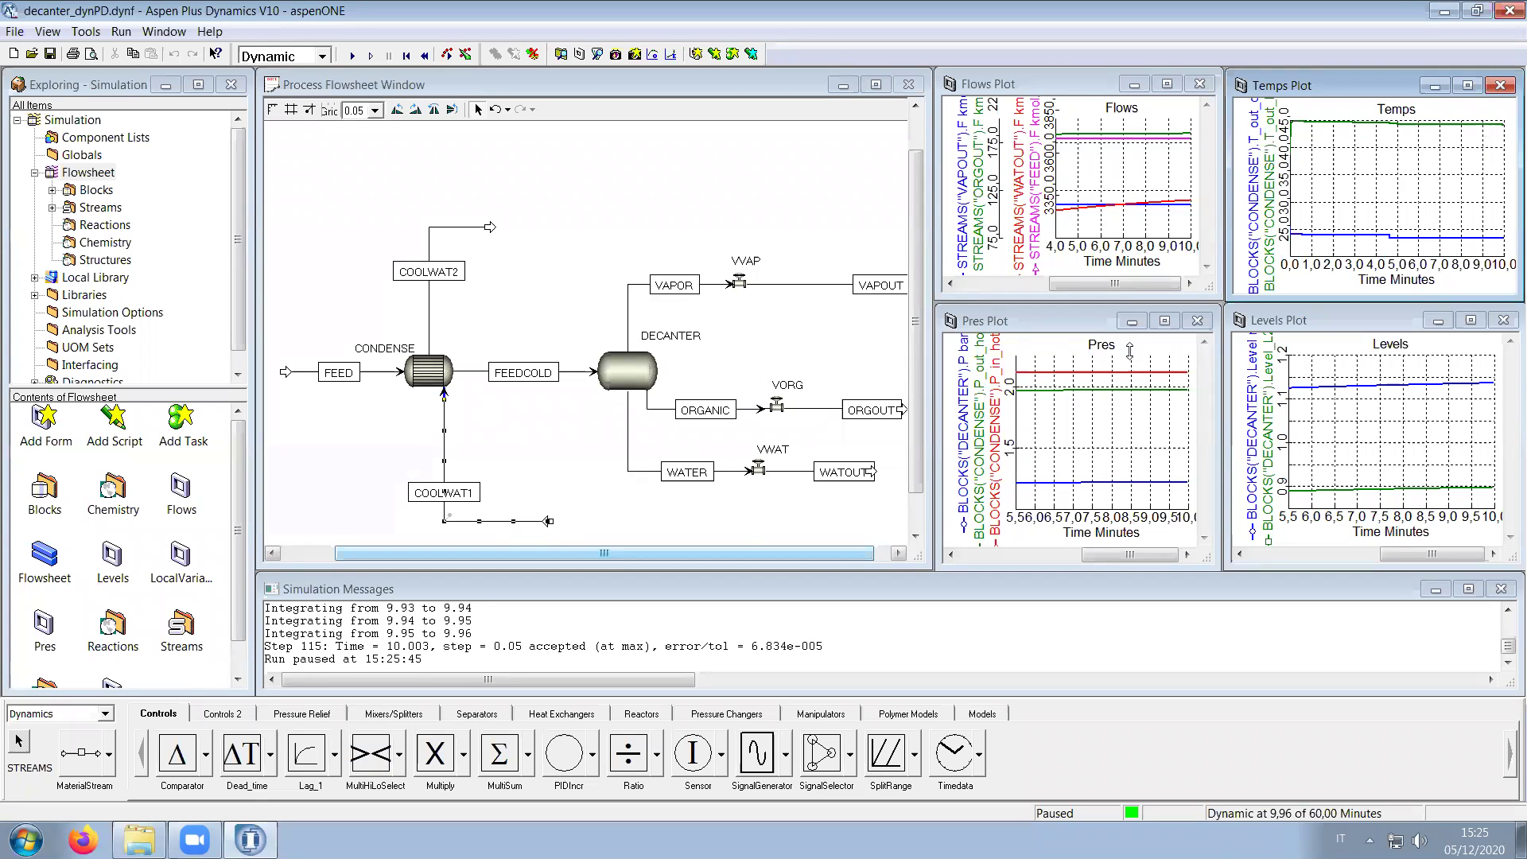
Step: Set the fixed total flow of COOLWAT1 to 2800 m3/hr in its configuration form and close the form
right_click(499, 521)
mouse_move(644, 120)
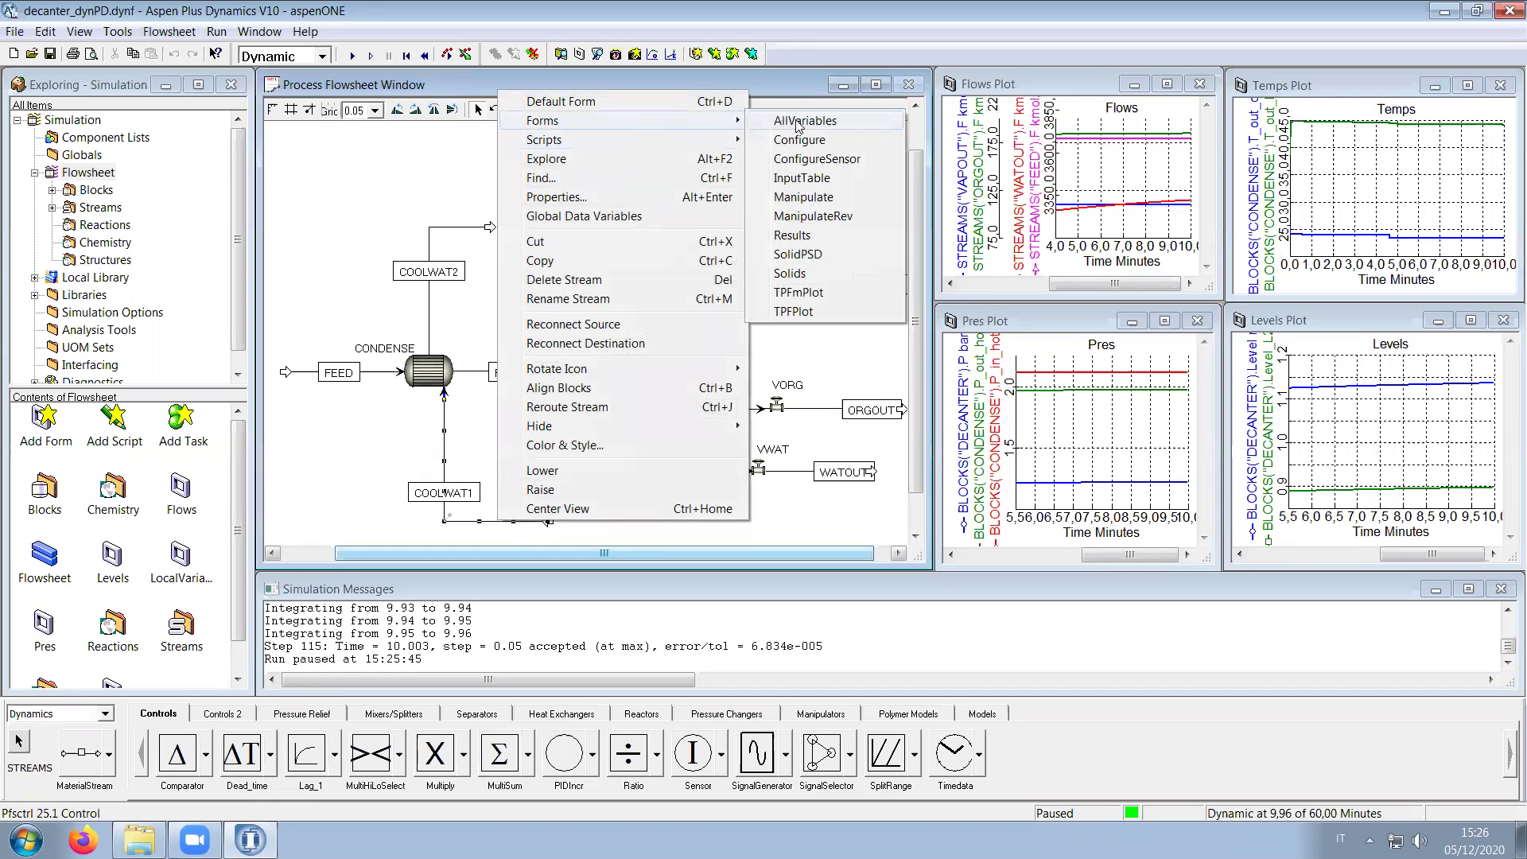
click(799, 140)
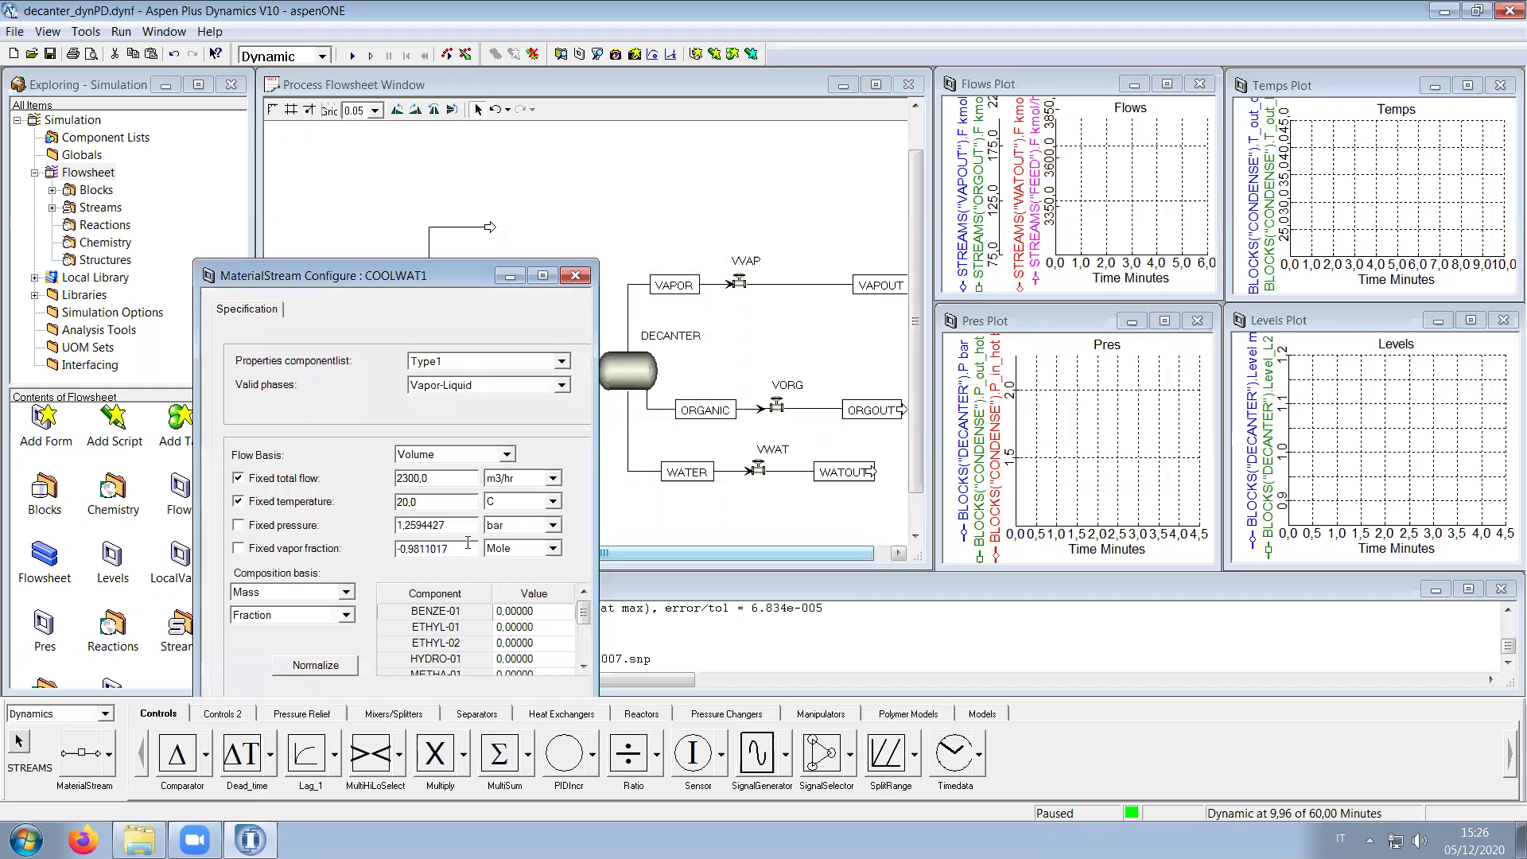
text(6)
drag(463, 278, 458, 158)
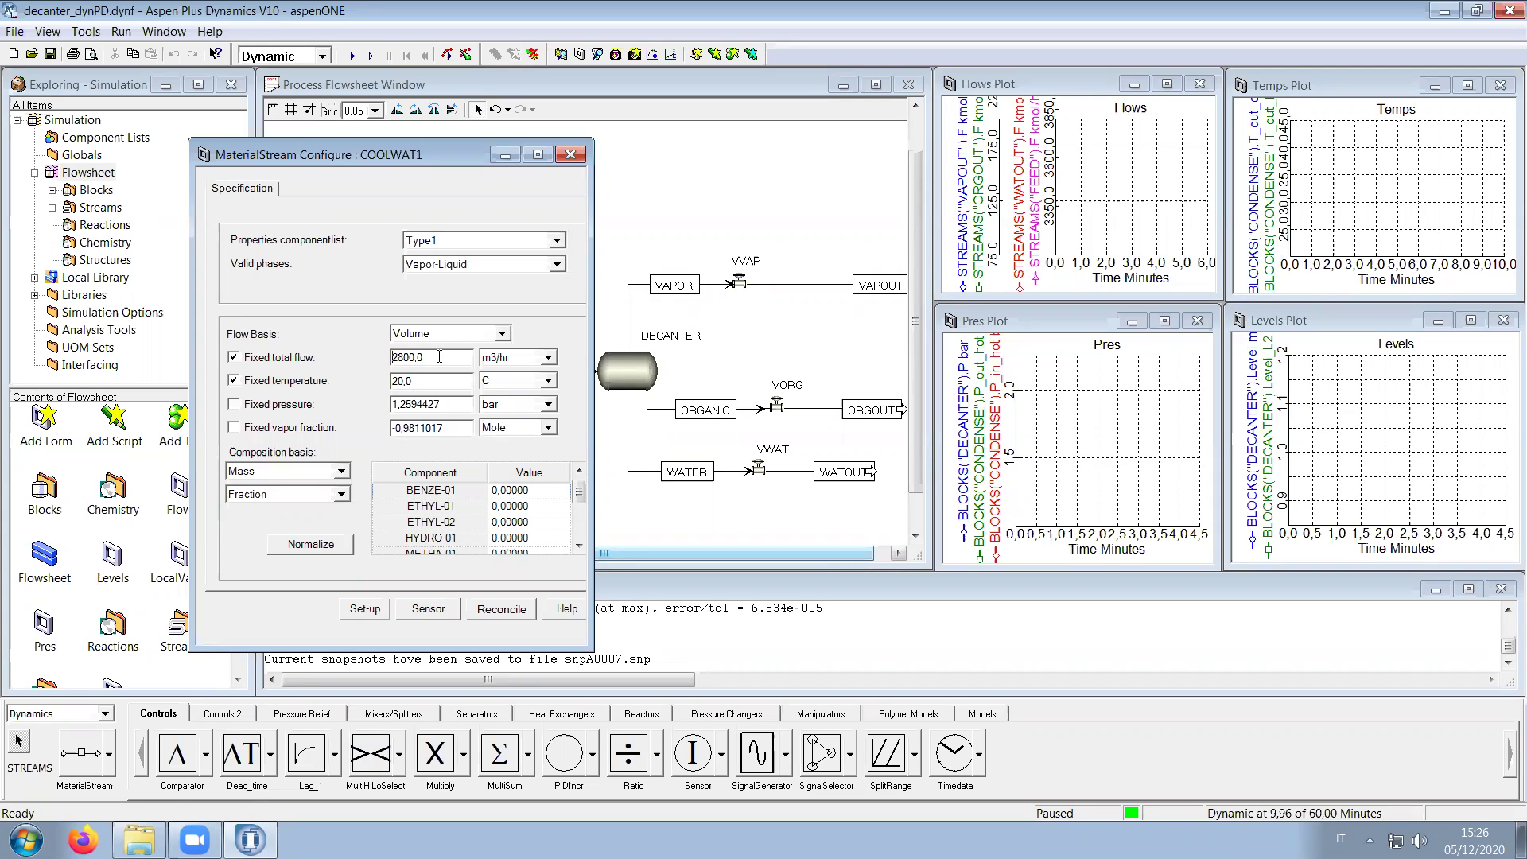
click(570, 154)
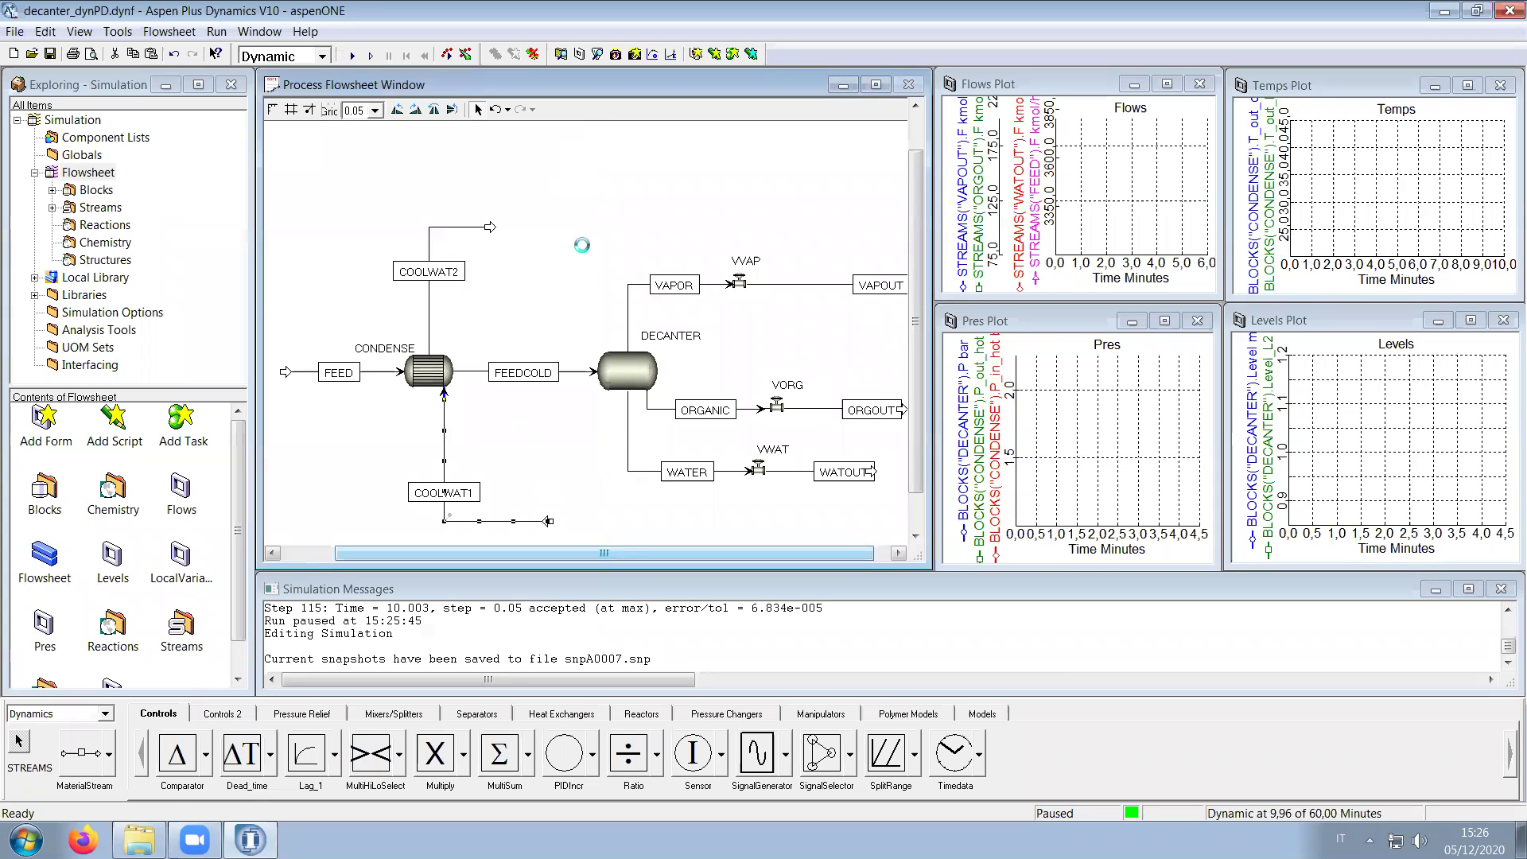
Step: Continue the dynamic run to about 12.6 minutes, pause it, and zoom the Levels plot to its full range
key(F5)
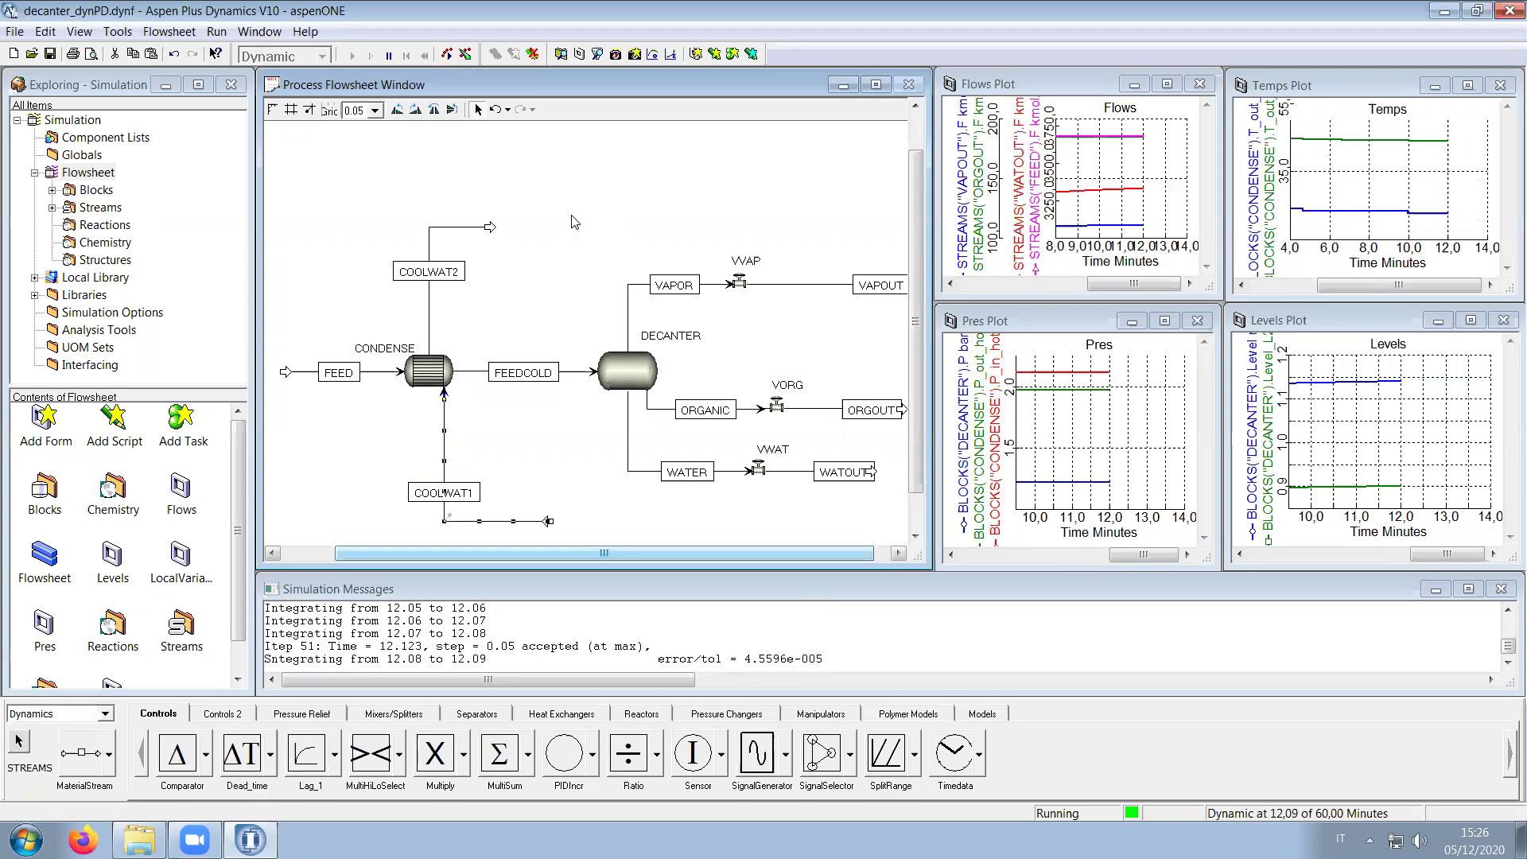
click(389, 57)
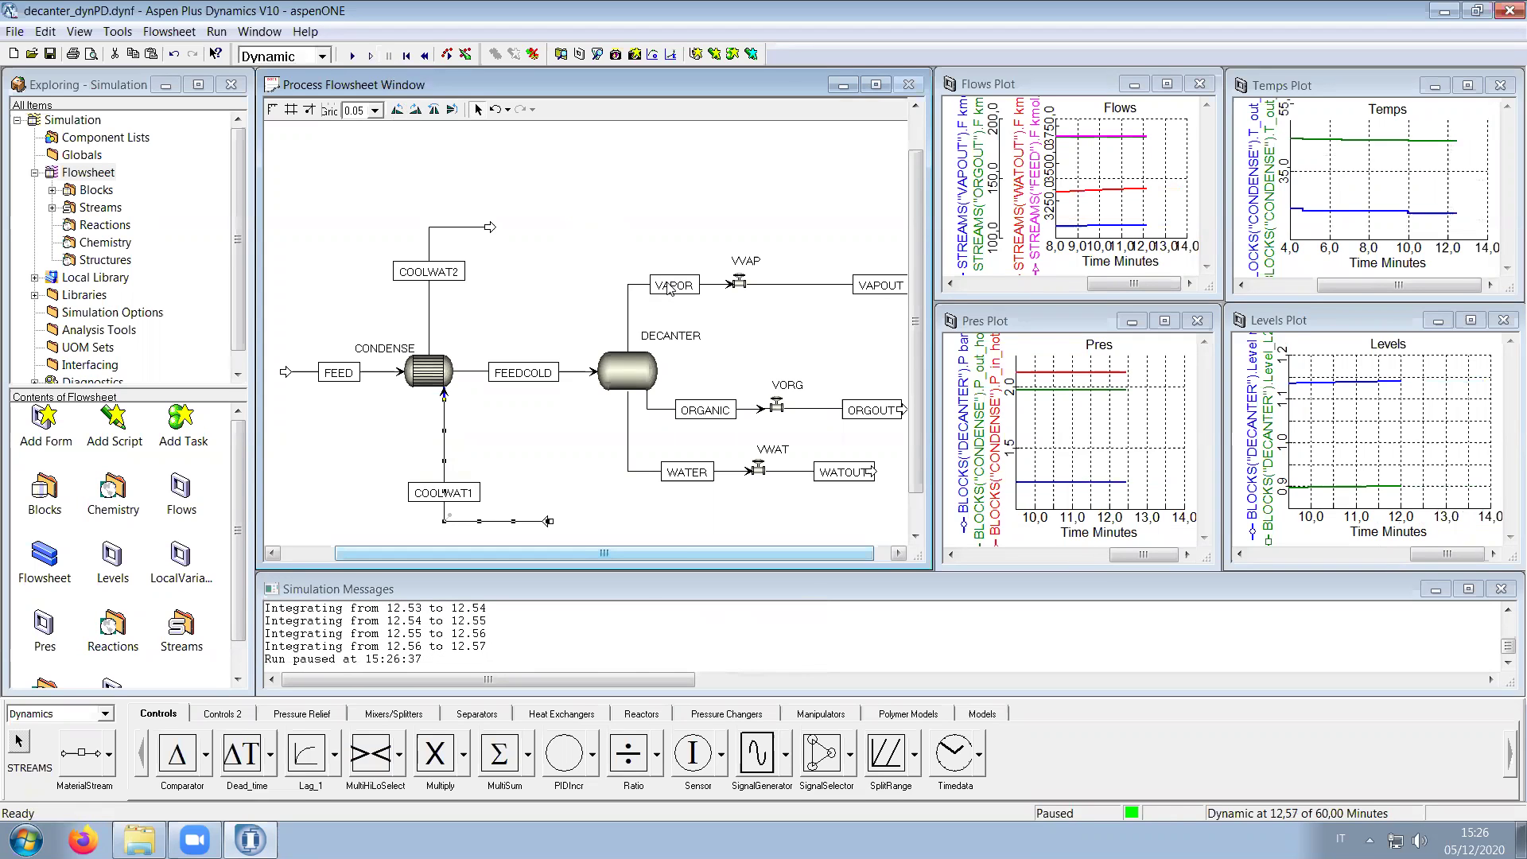
right_click(1363, 460)
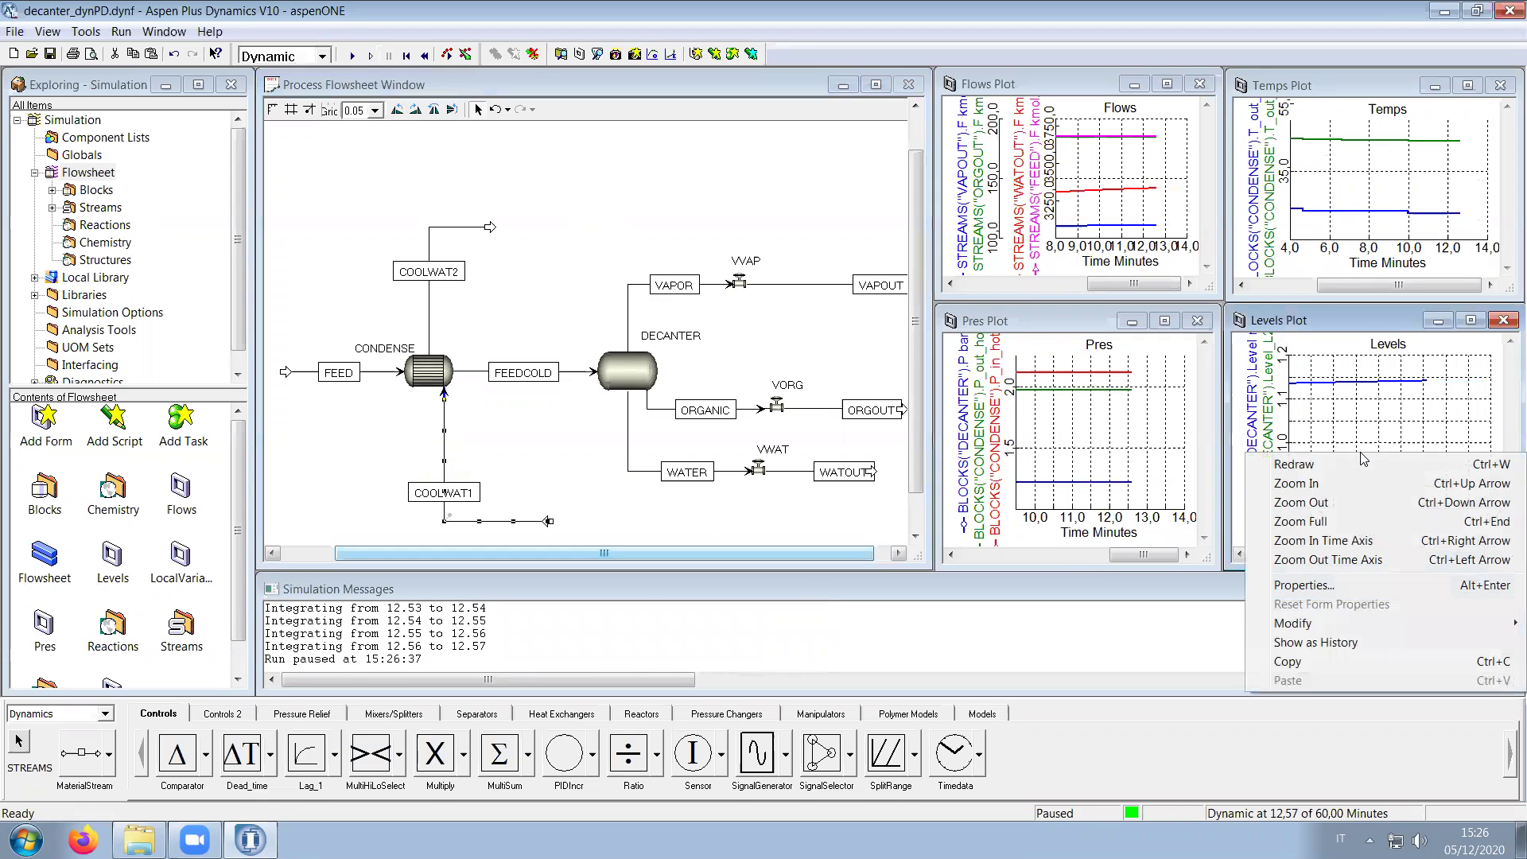
click(1400, 522)
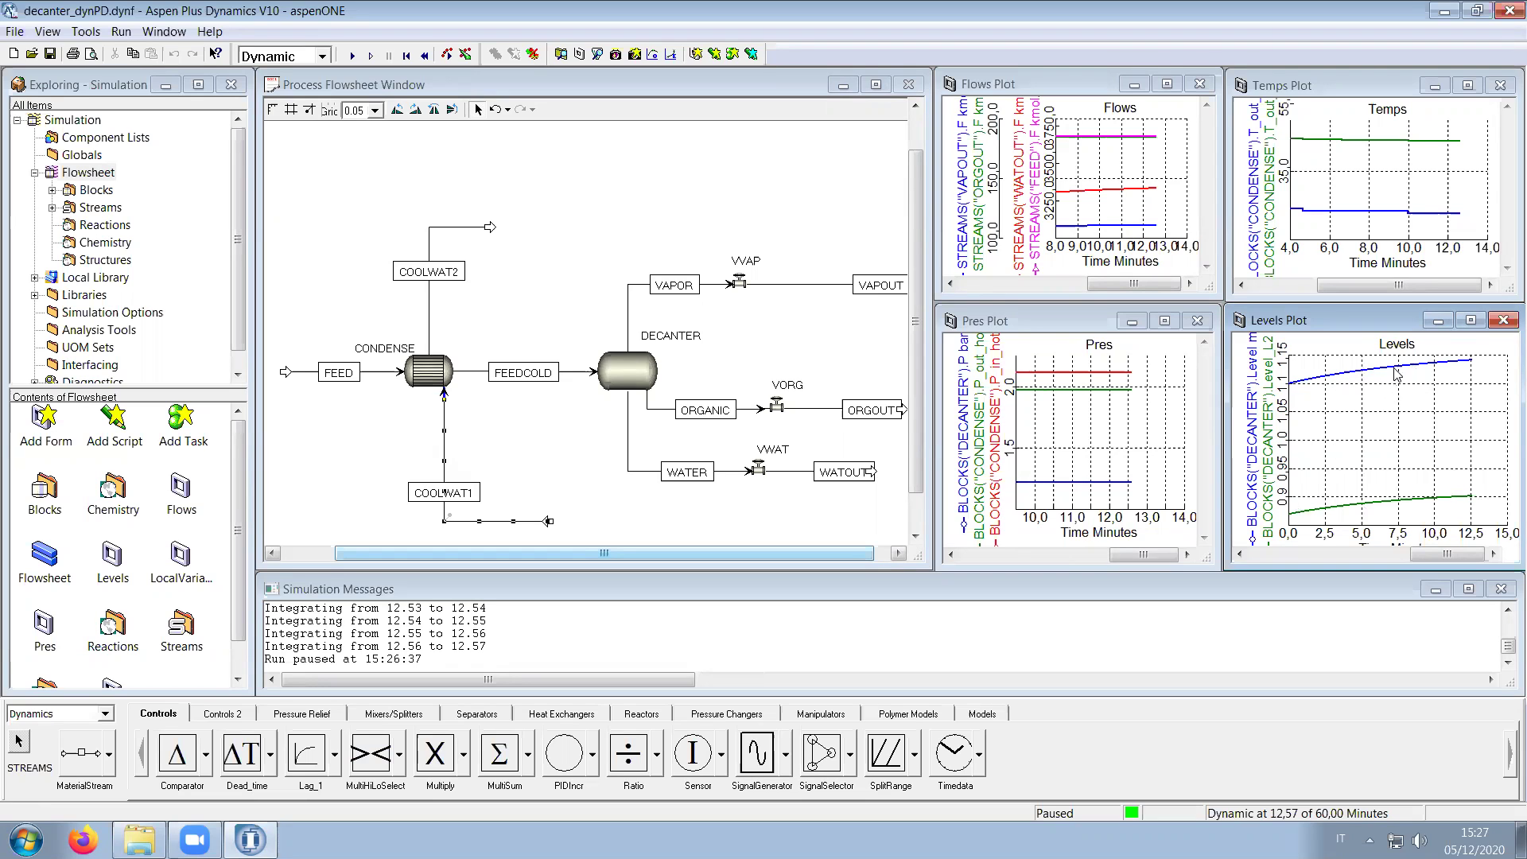
Step: Set the specified valve position of VWAT to 50,4 % in its configuration form and close the form
right_click(1409, 450)
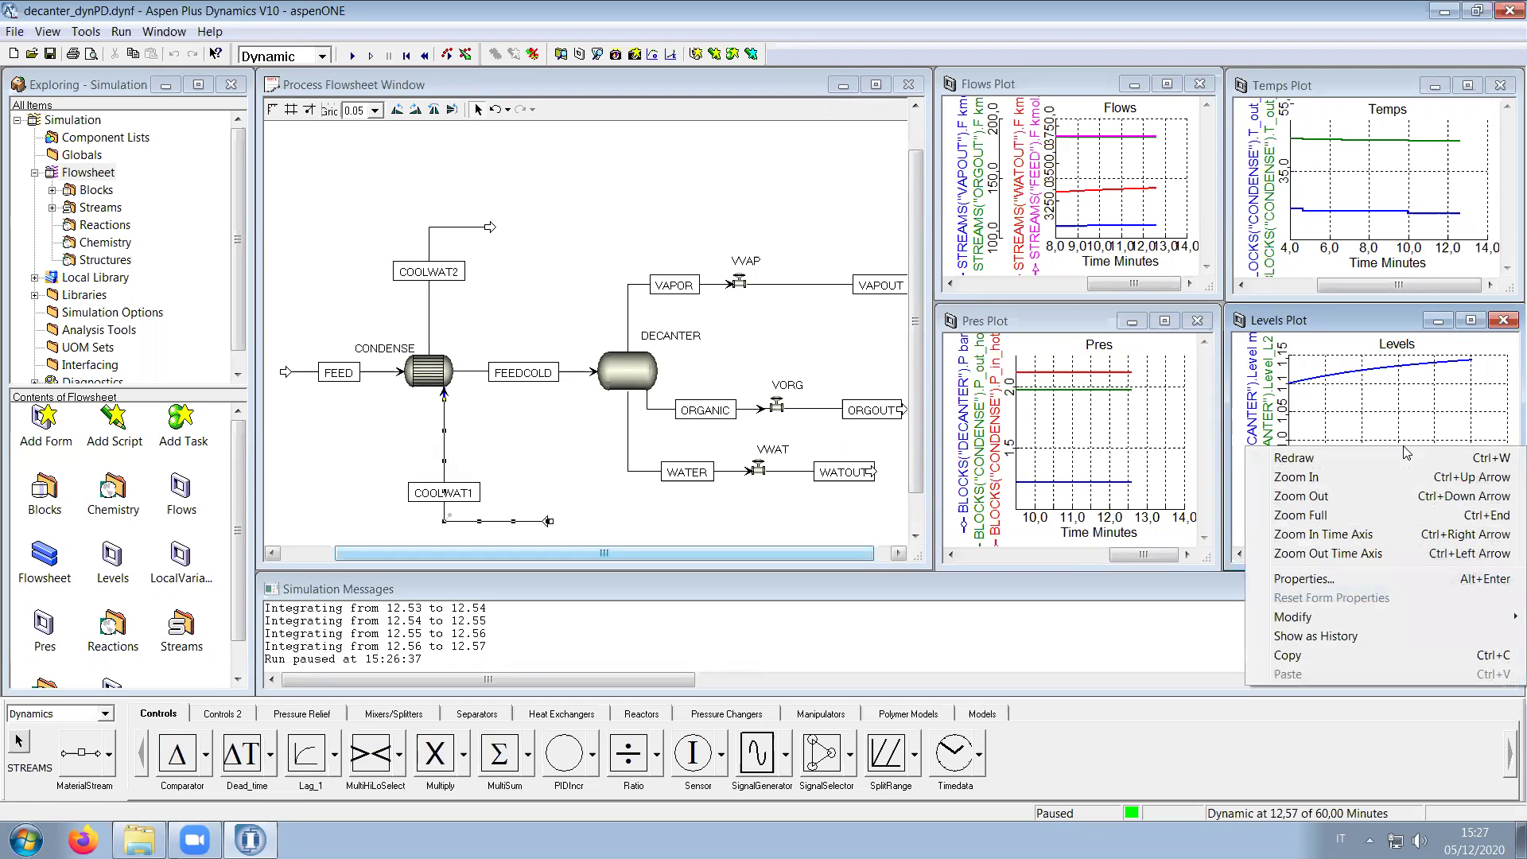
click(1375, 498)
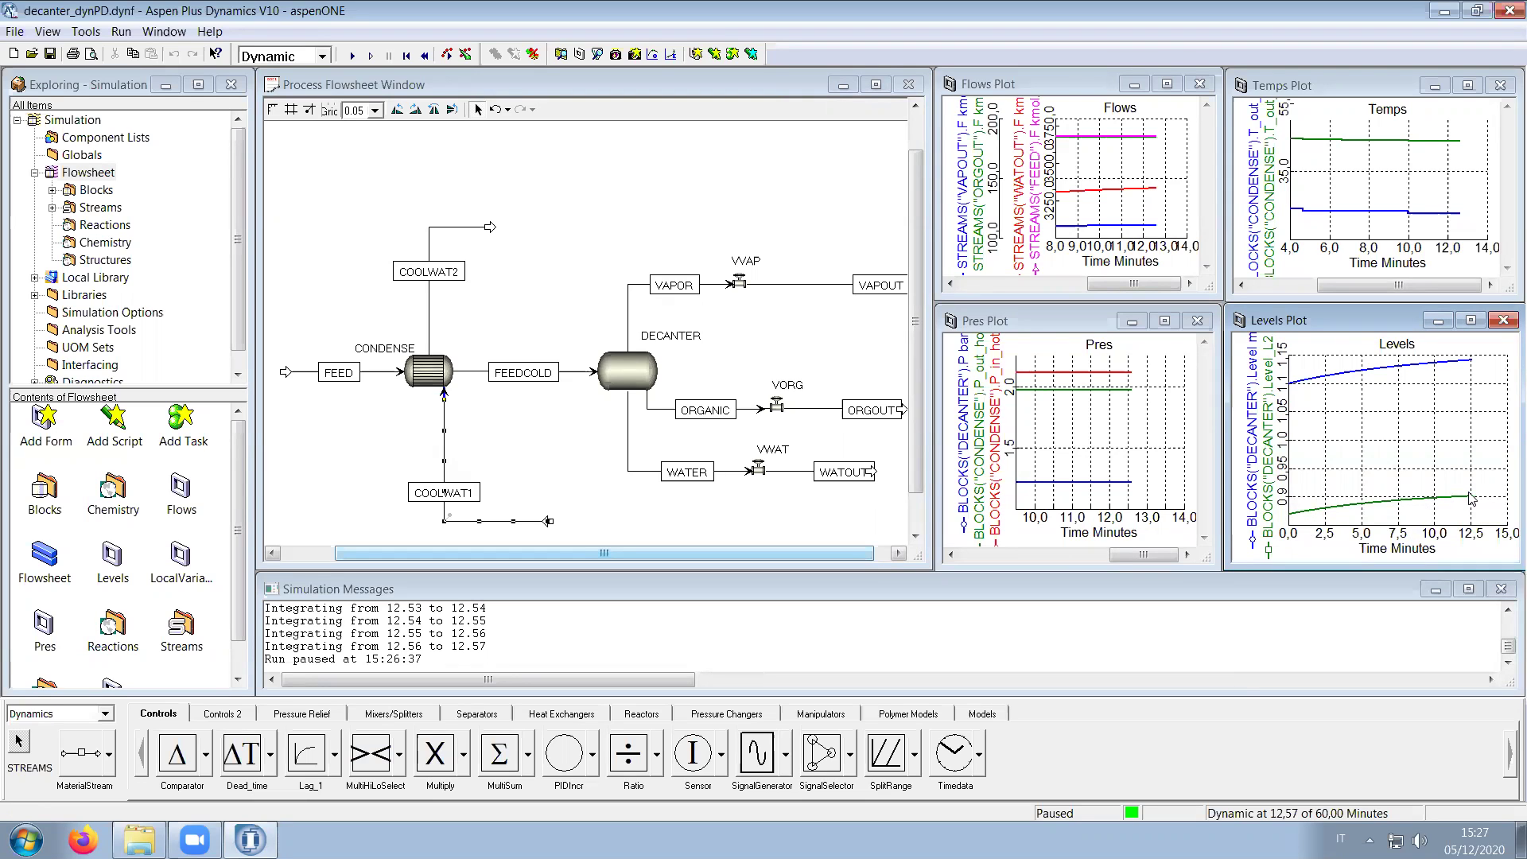
right_click(758, 472)
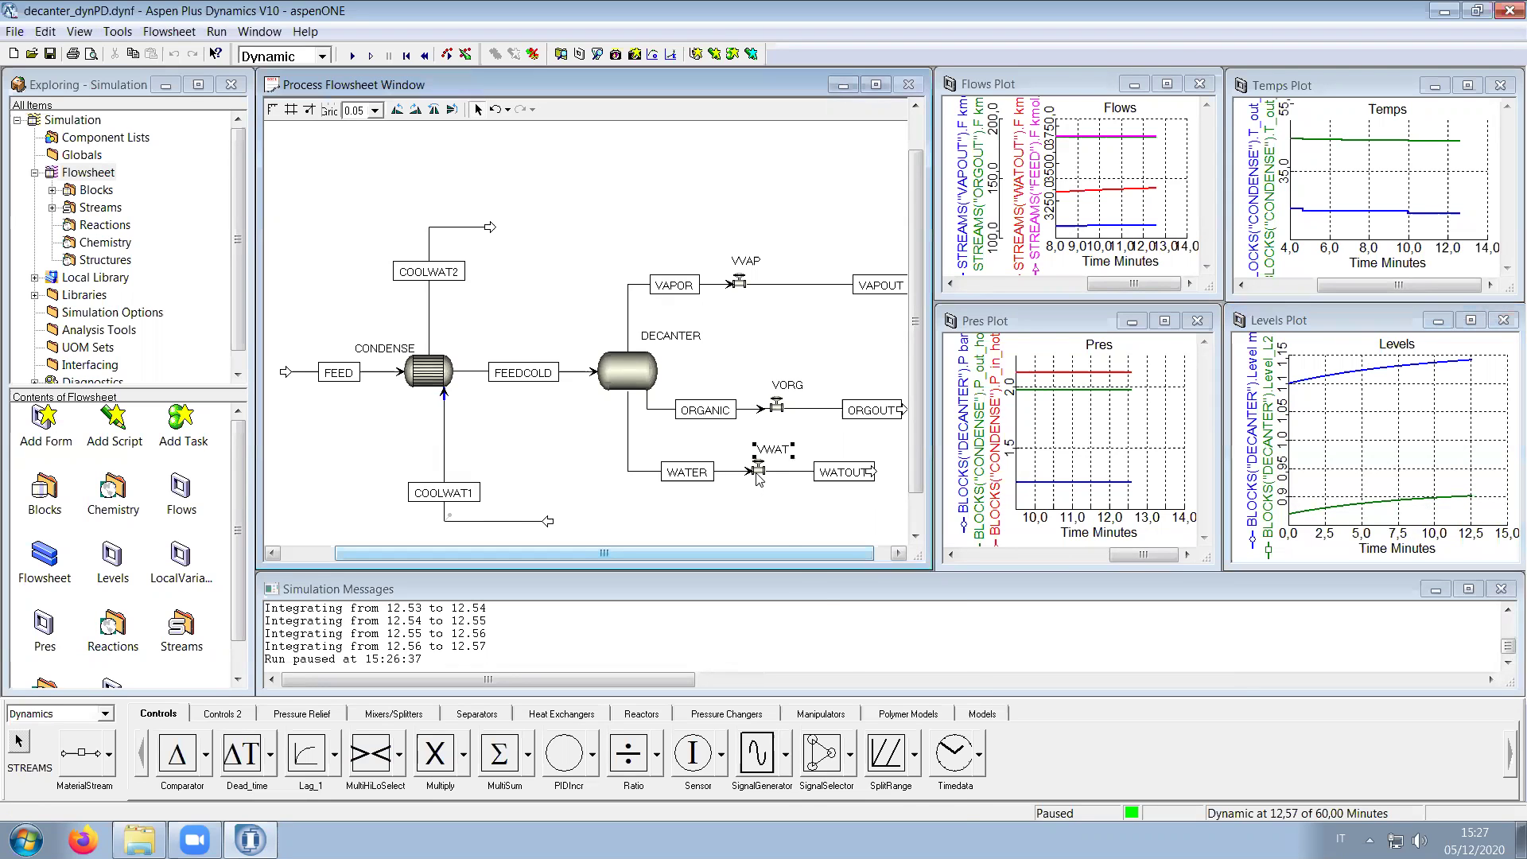
mouse_move(804, 504)
click(1050, 519)
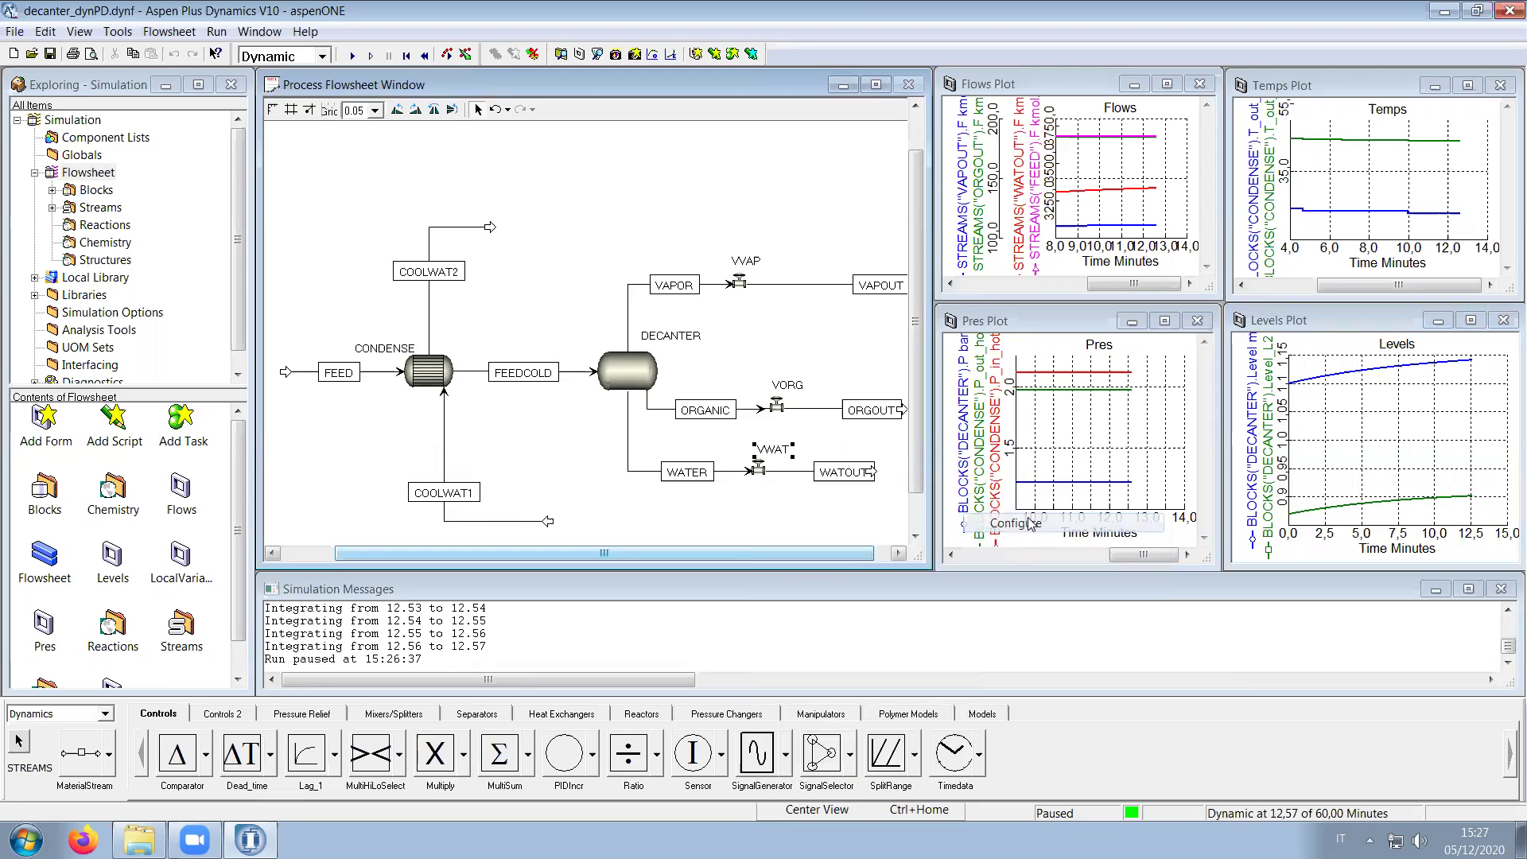
click(296, 364)
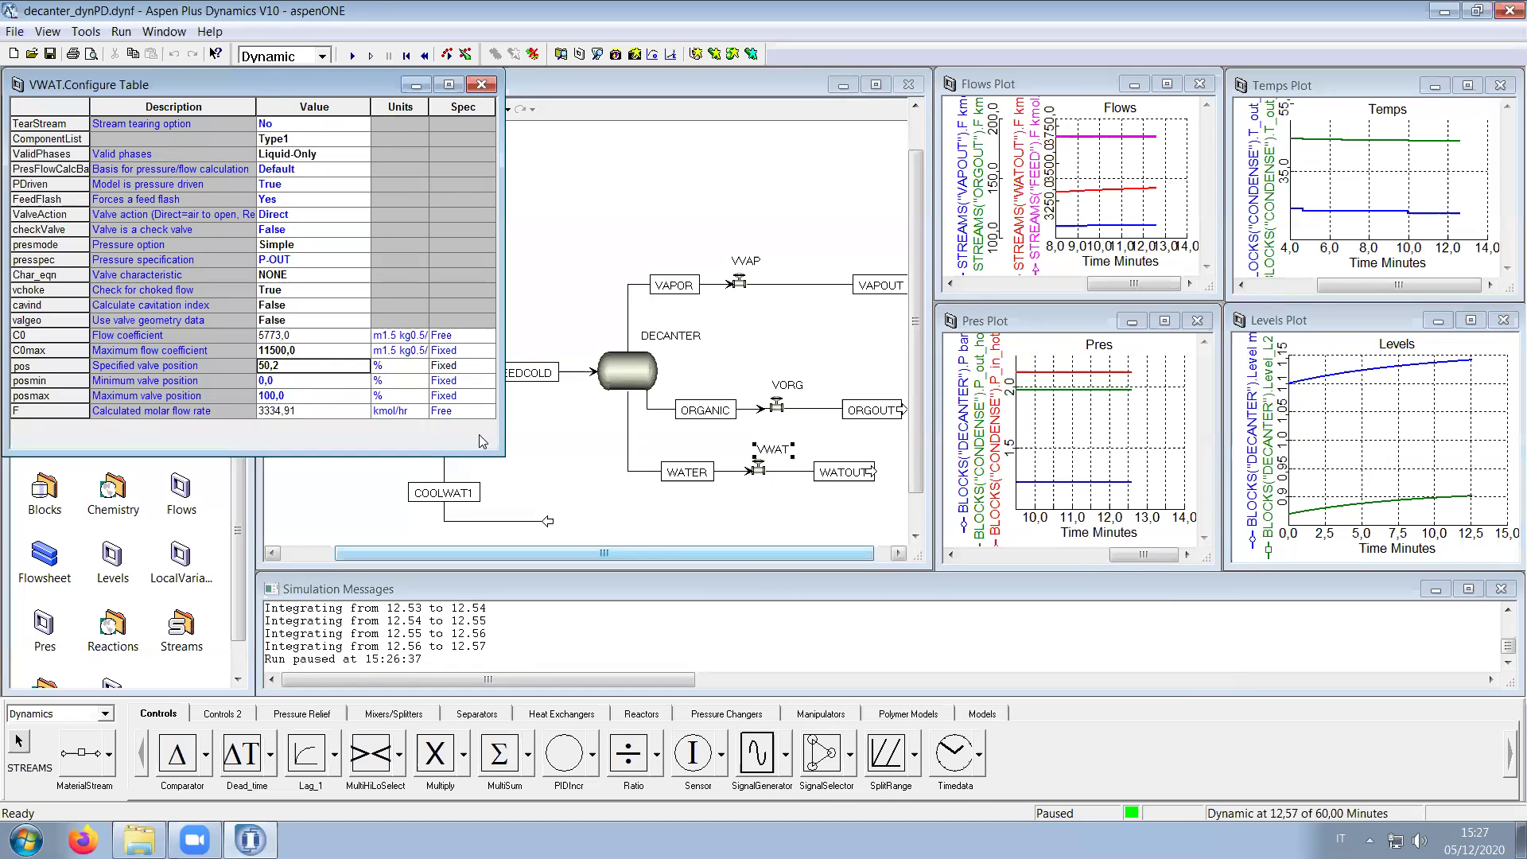
drag(294, 84, 380, 129)
text(50,4)
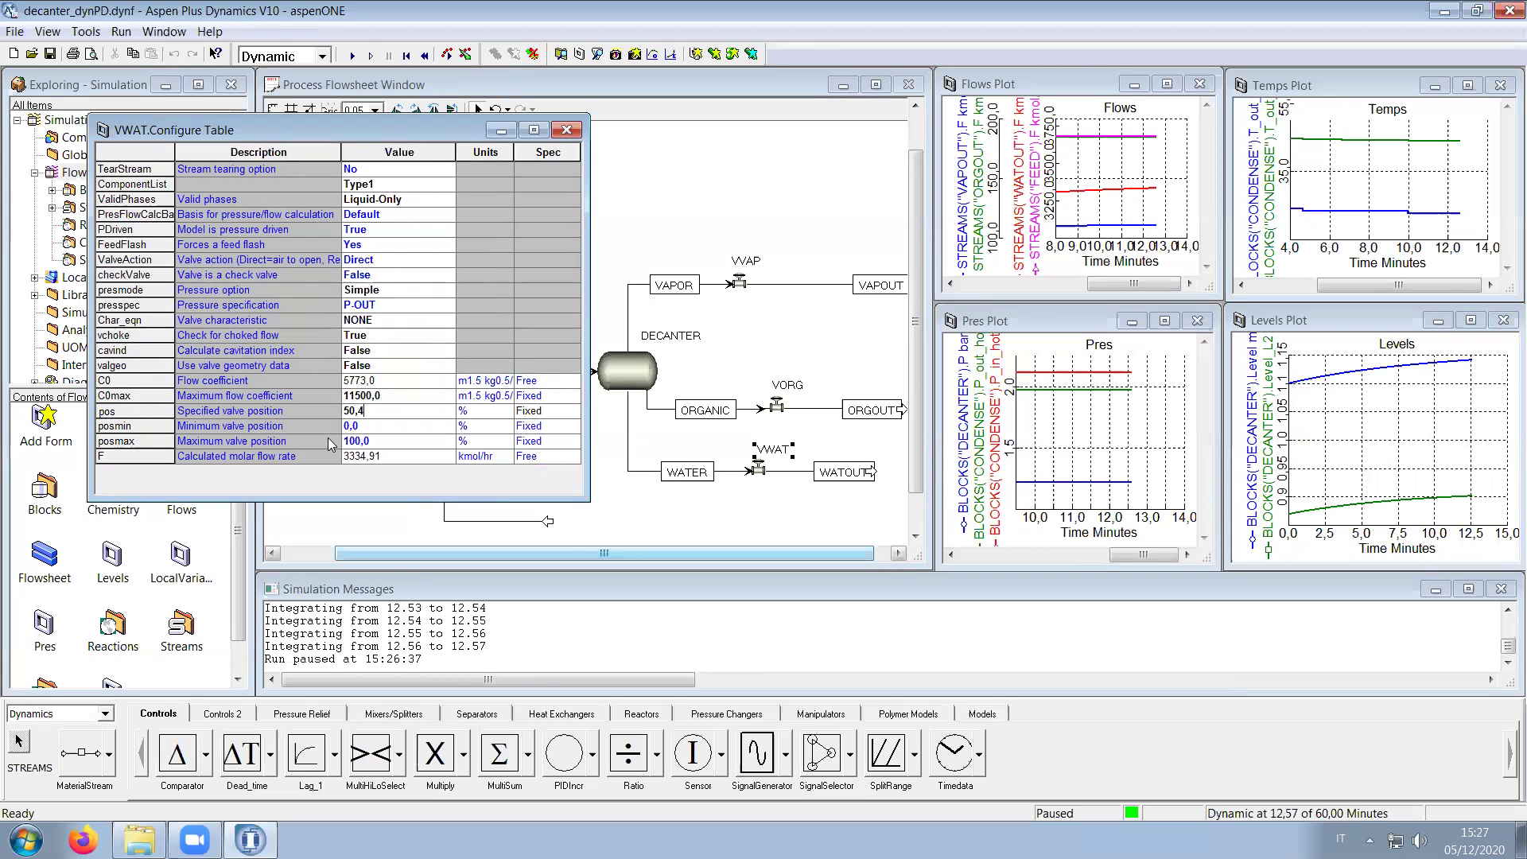
key(Return)
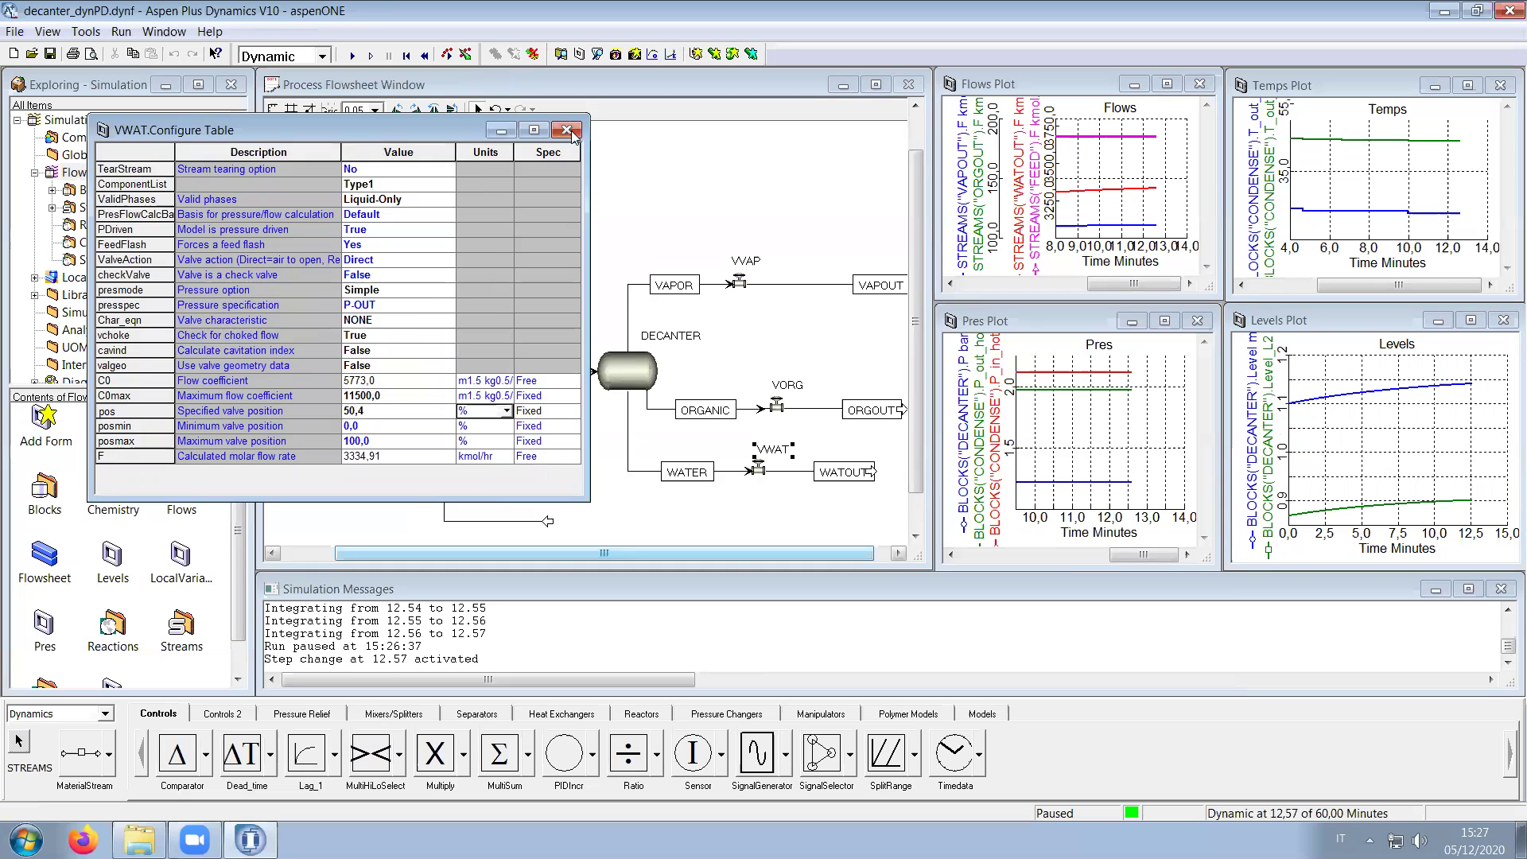
click(567, 131)
Step: Continue the dynamic run to about 13.8 minutes, pause it, and zoom the Flows and Levels plots to their full range
click(350, 57)
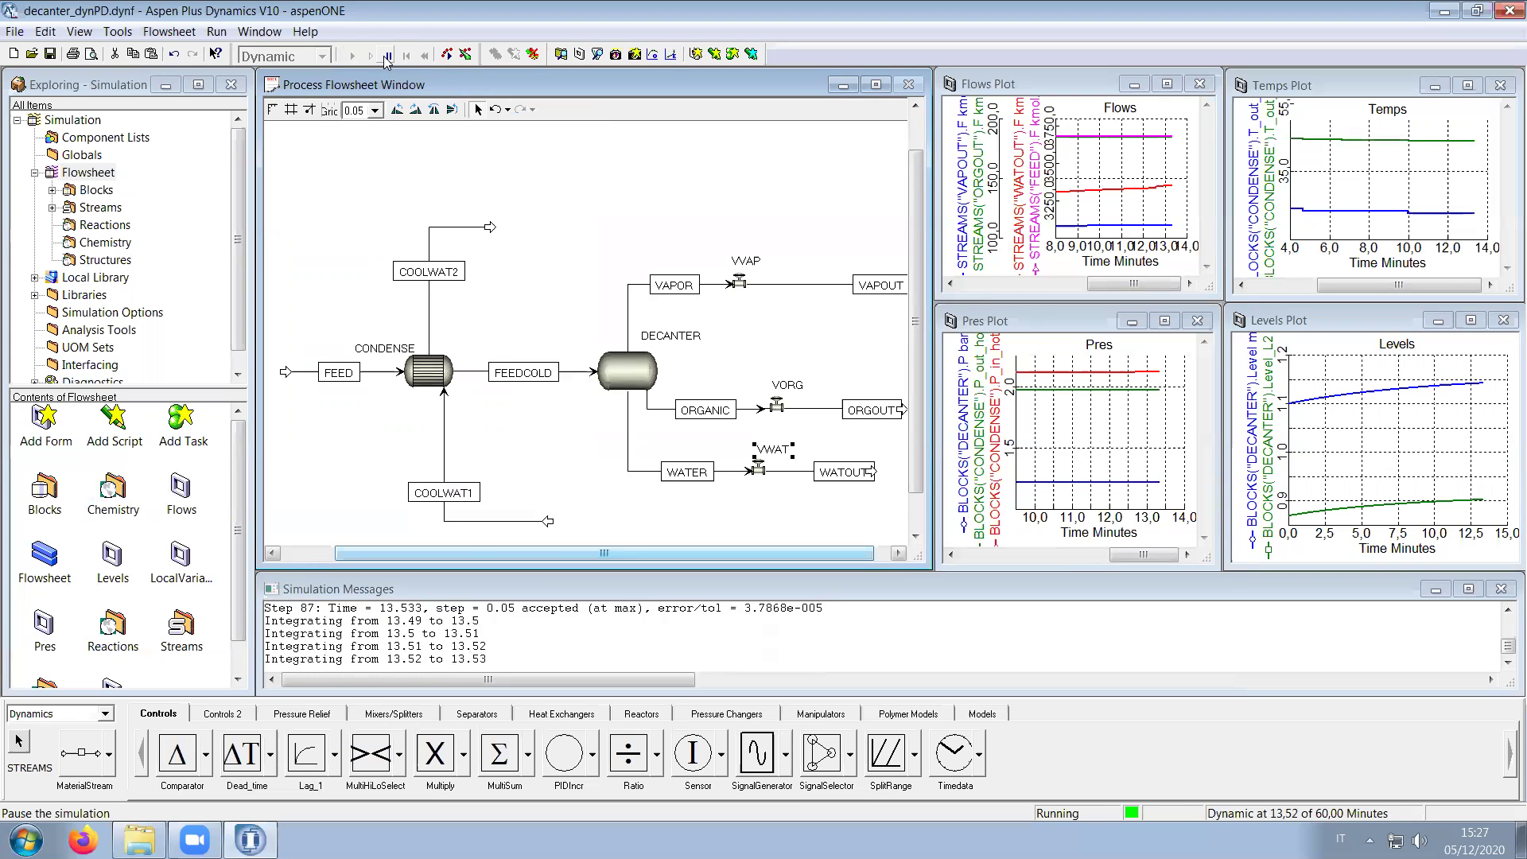
click(384, 57)
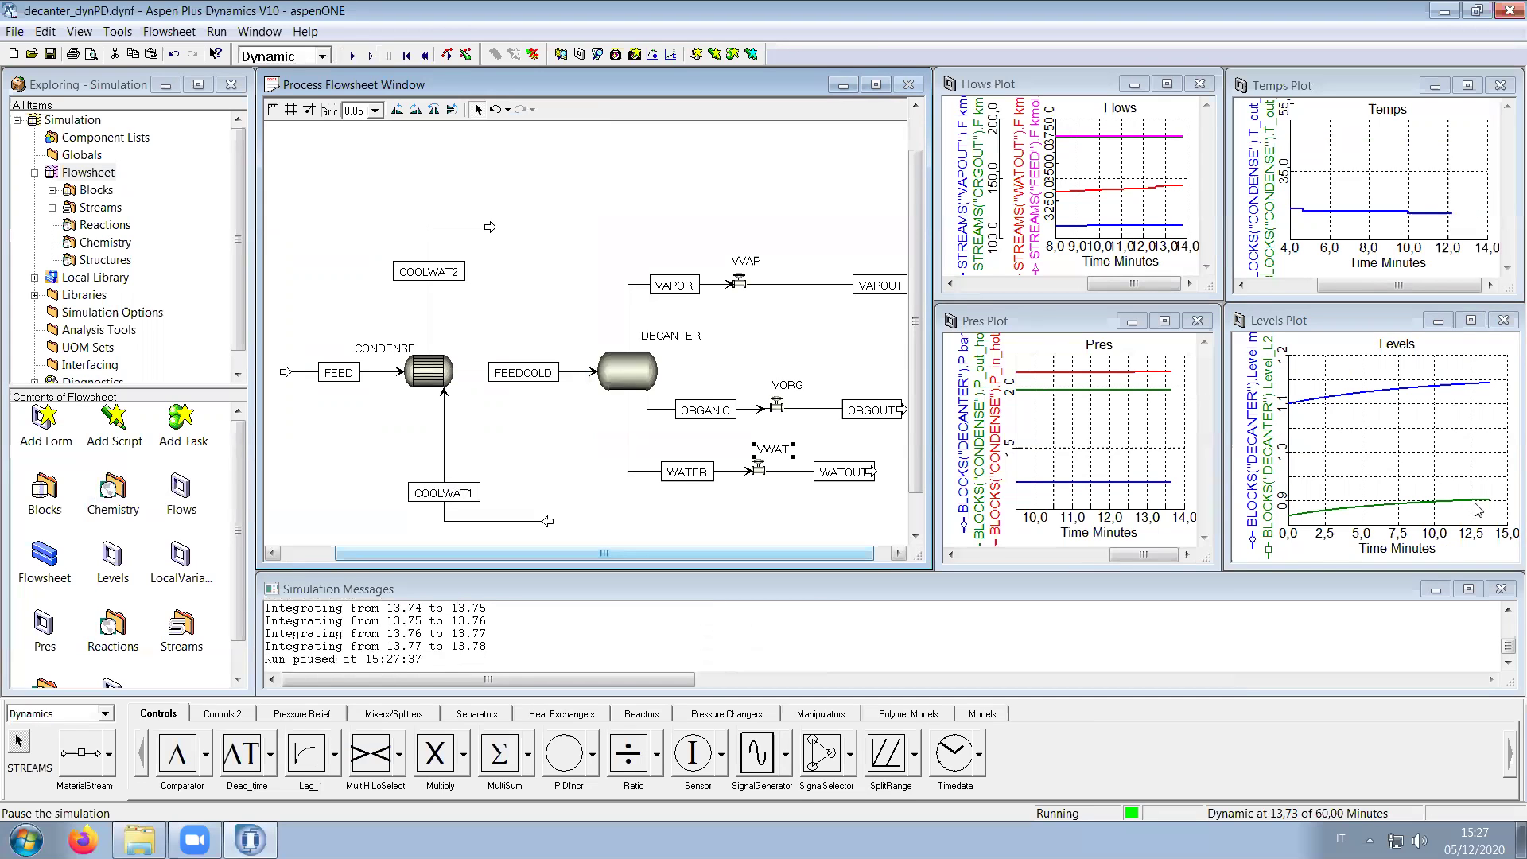
right_click(1157, 200)
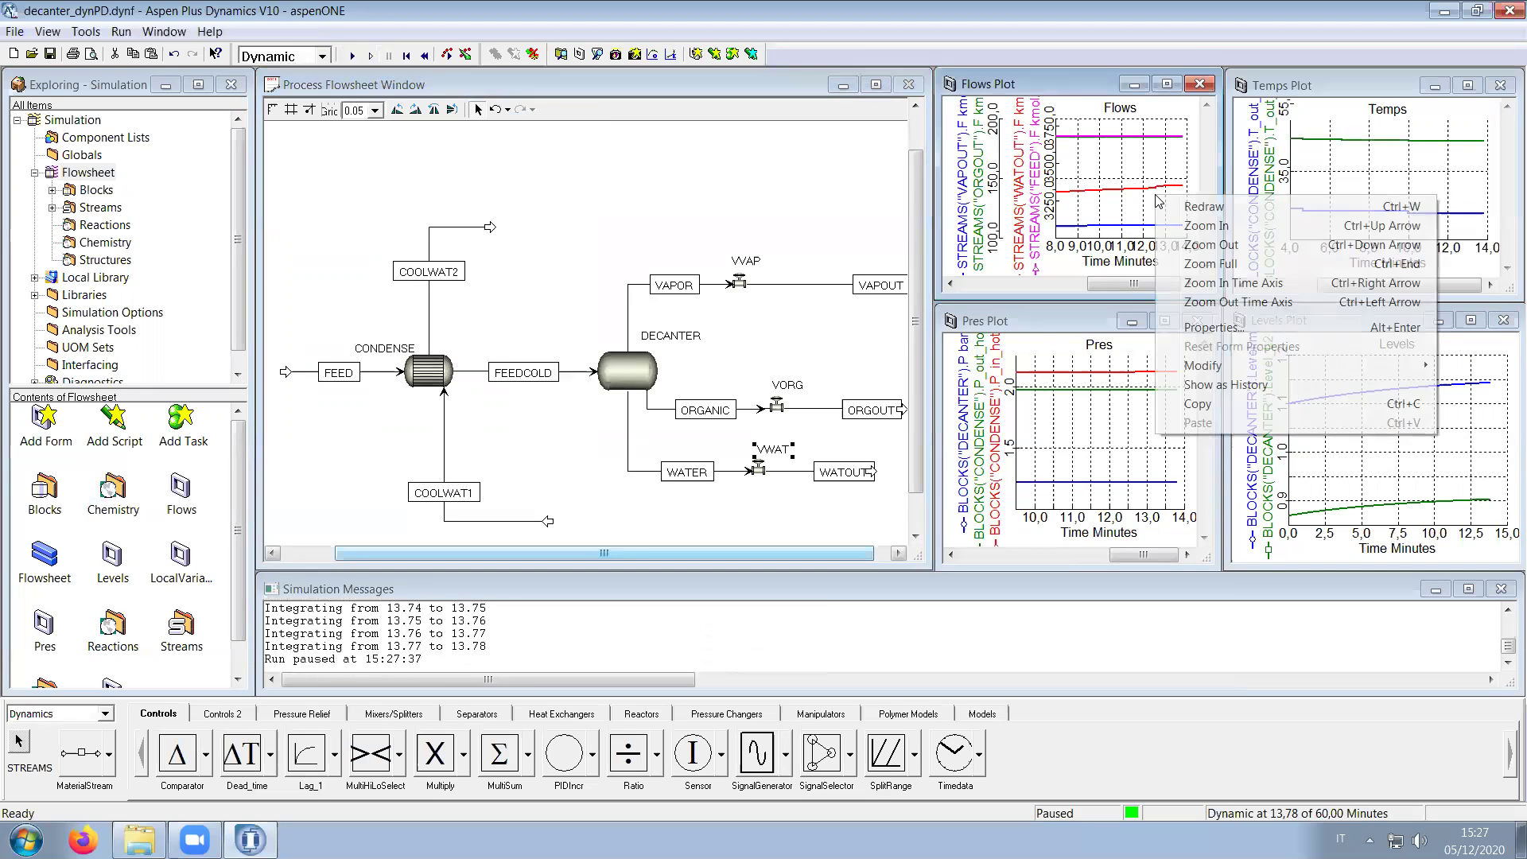
click(1189, 255)
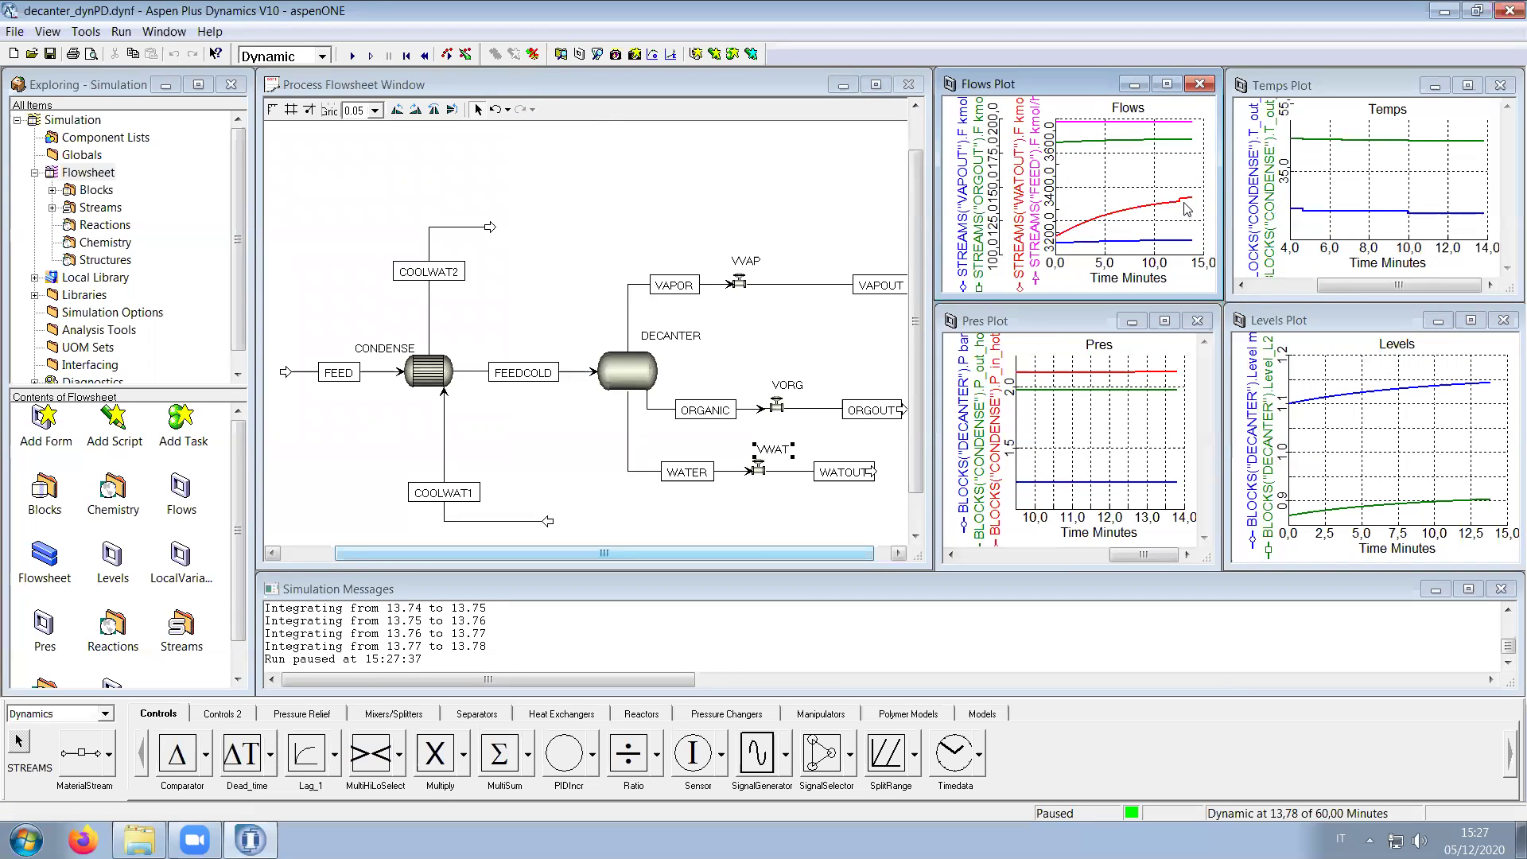
right_click(1409, 481)
click(1358, 561)
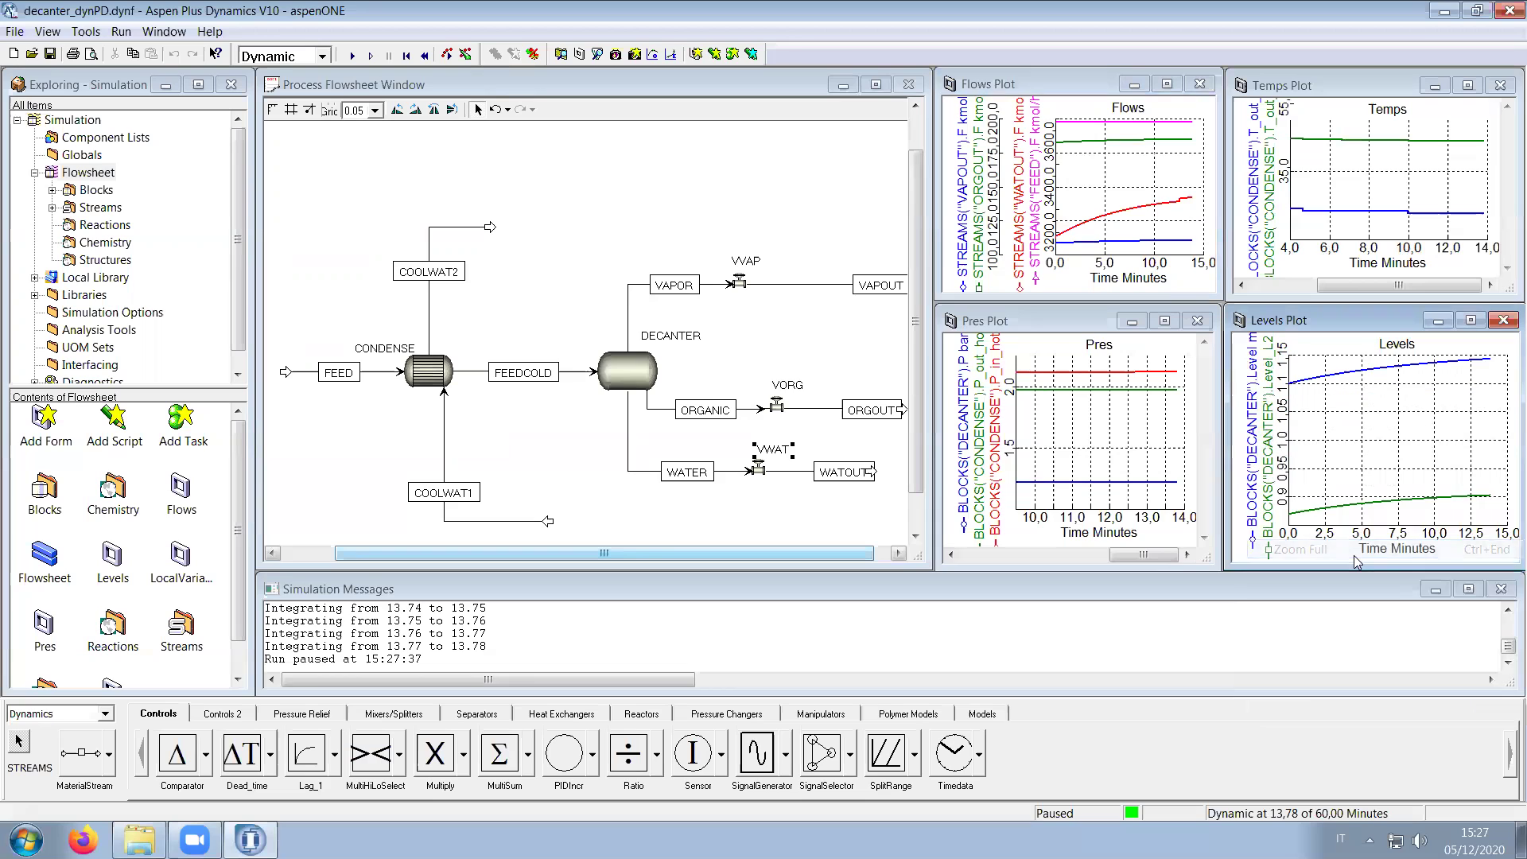
Step: Enlarge the Flows plot window to examine the WATOUT flow response to the valve position change
click(935, 299)
drag(935, 298, 549, 450)
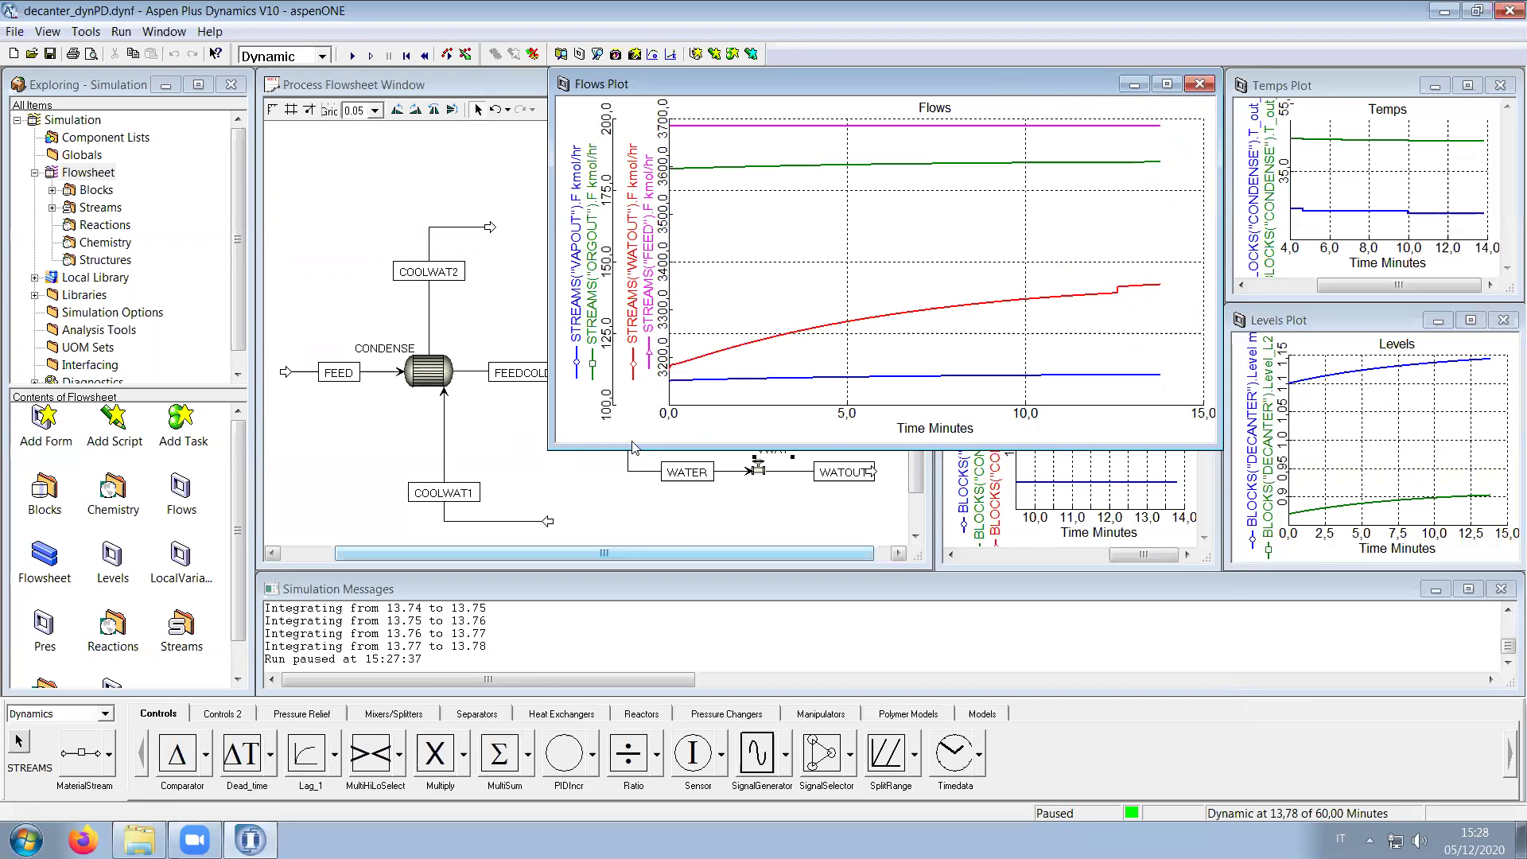
drag(550, 450, 733, 406)
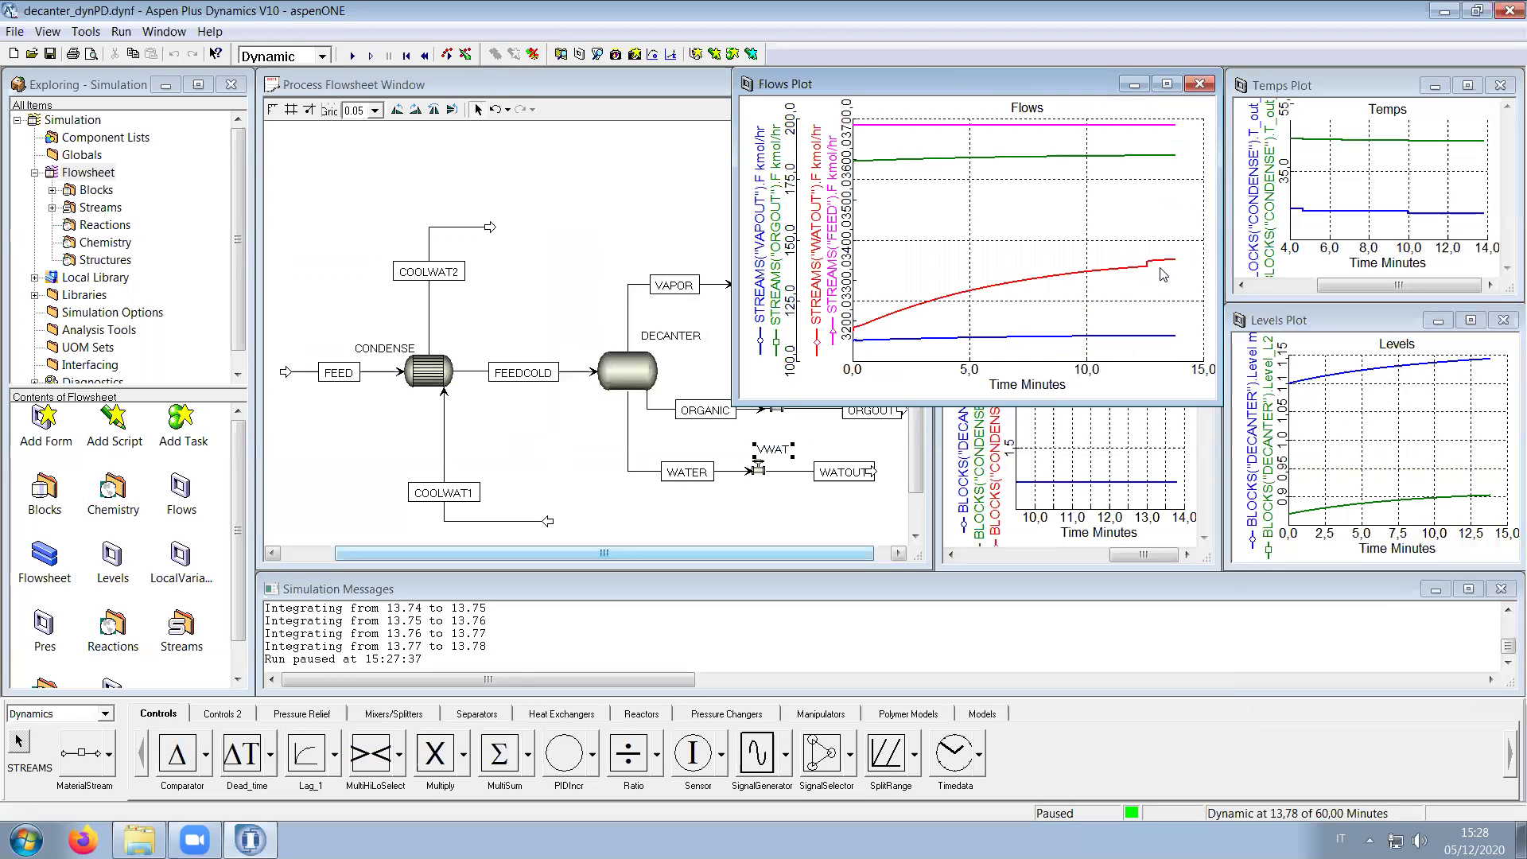
Step: Shift the WATOUT stream label closer to the VWAT valve and shrink the Flows plot to its former size
click(841, 473)
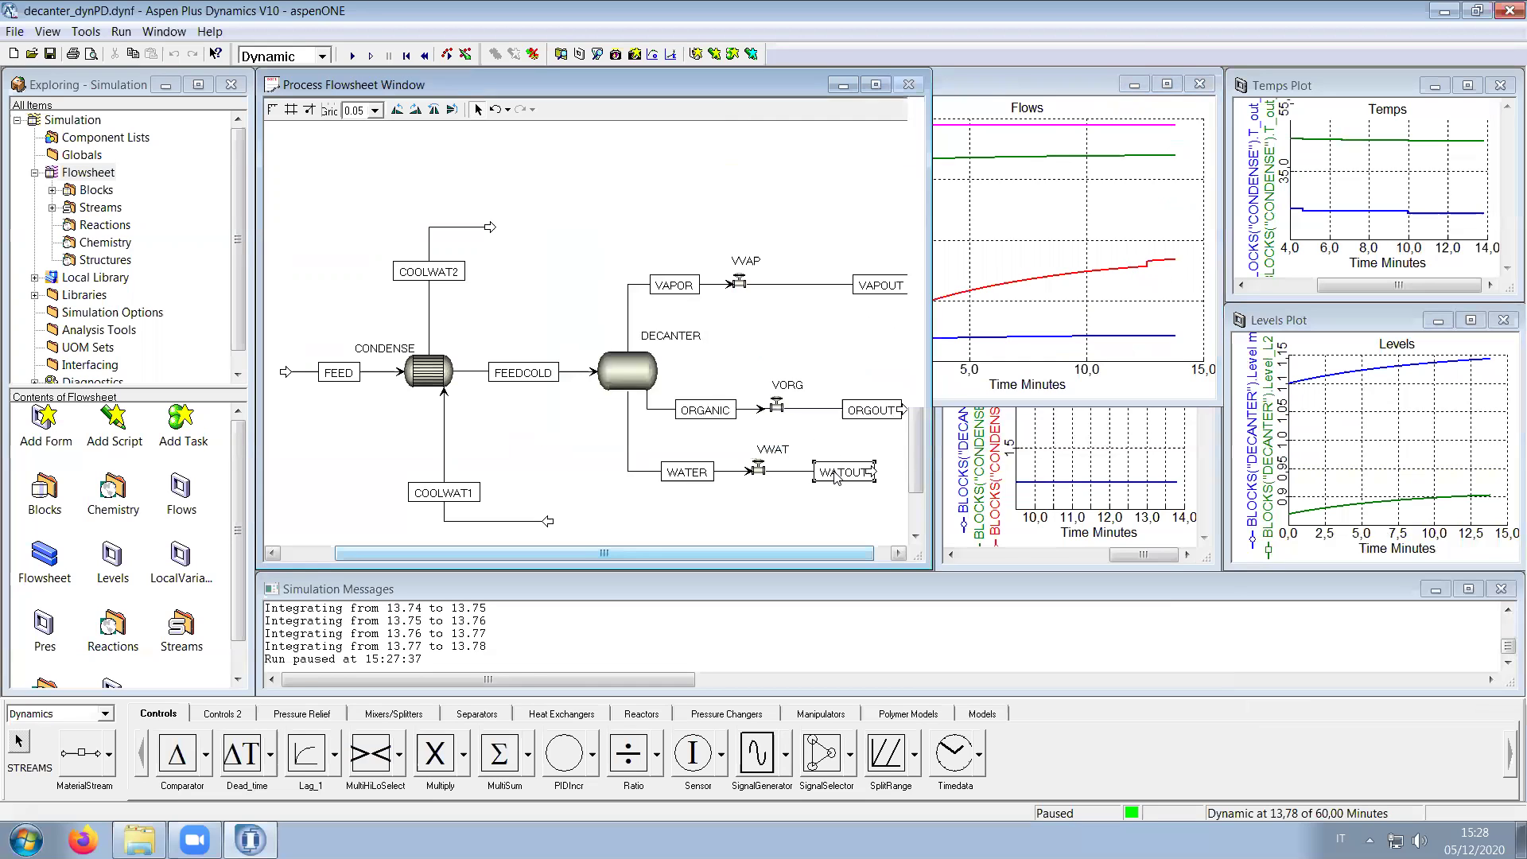
drag(843, 473, 808, 472)
click(858, 474)
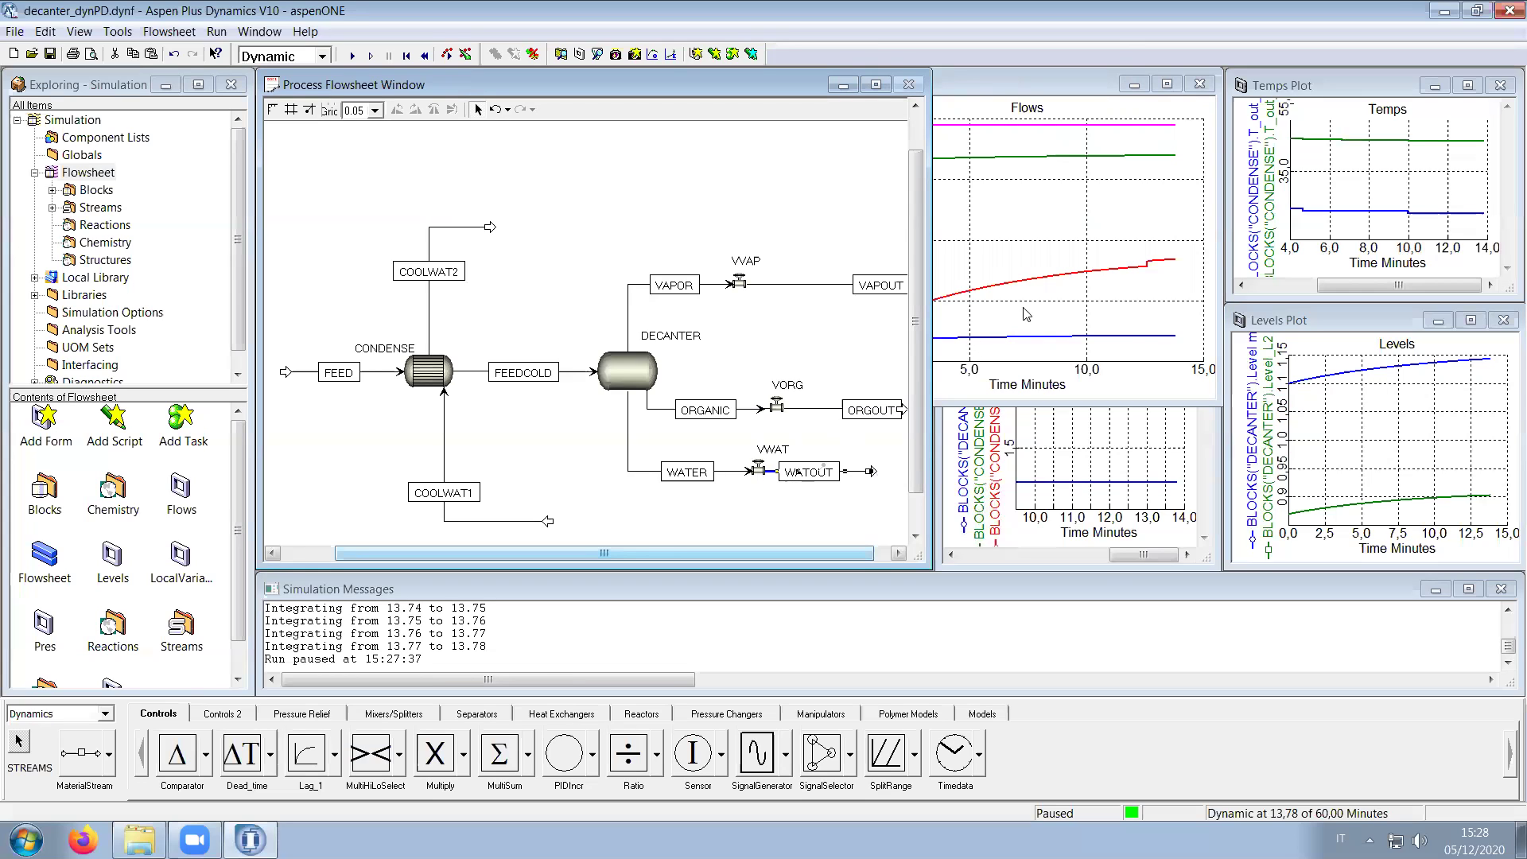
click(1039, 285)
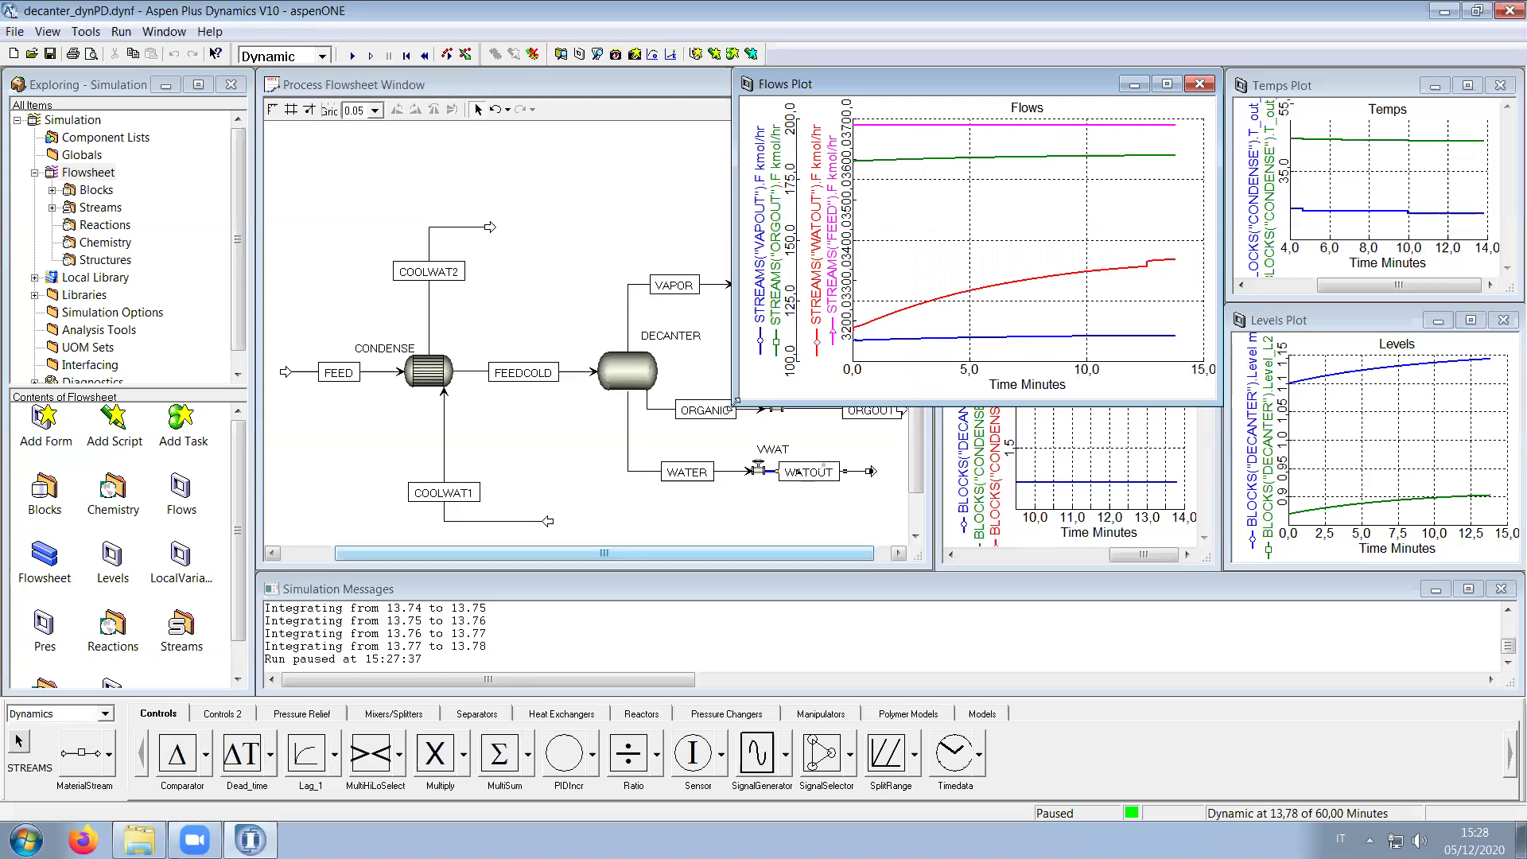
drag(735, 402, 940, 296)
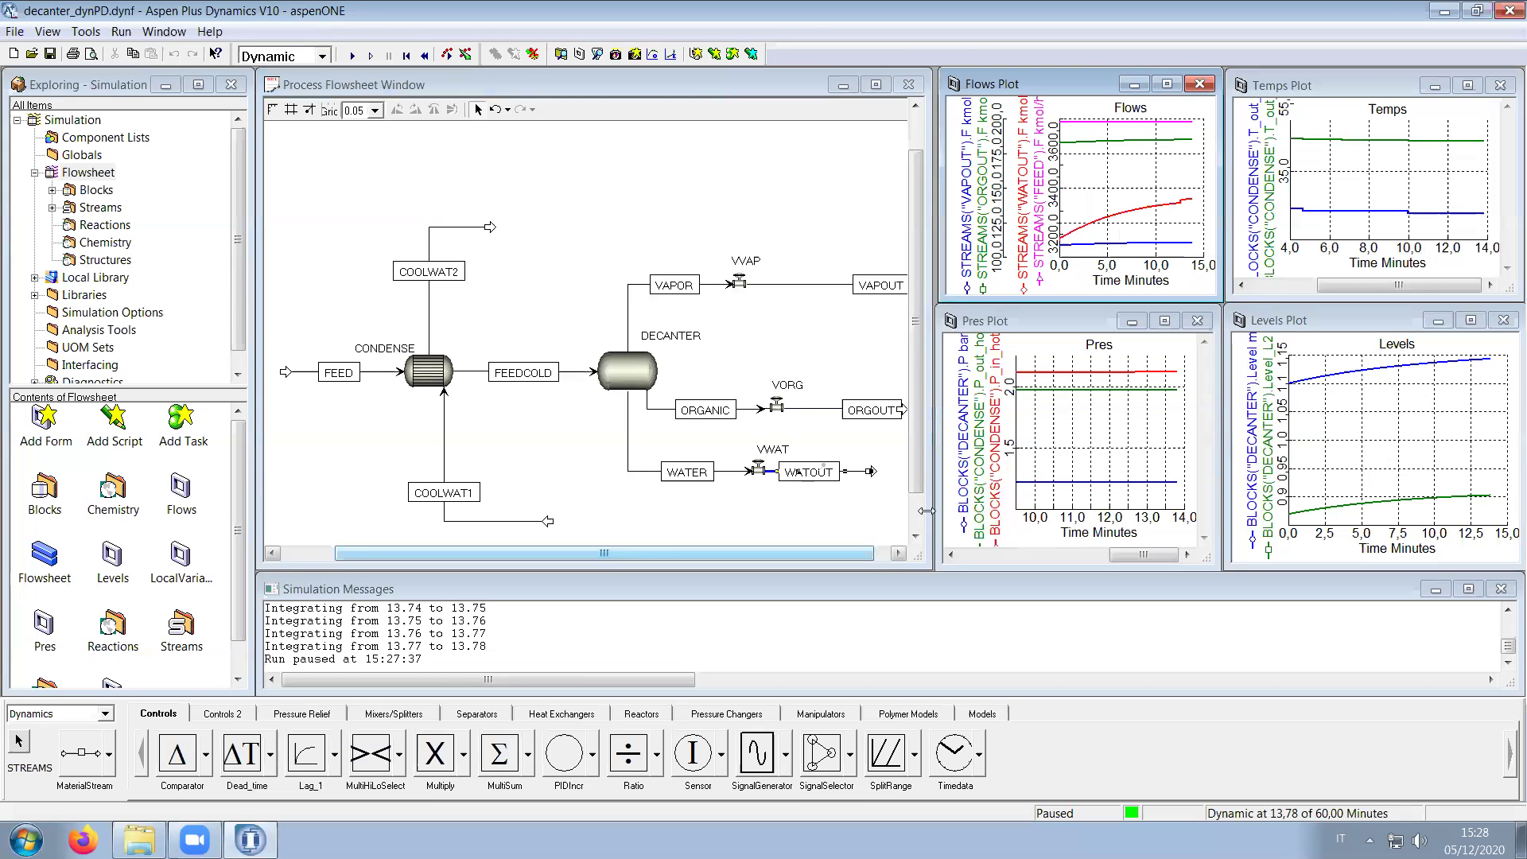
Step: Move the VWAT valve and the WATER and WATOUT streams lower on the flowsheet, away from the ORGANIC line
click(769, 530)
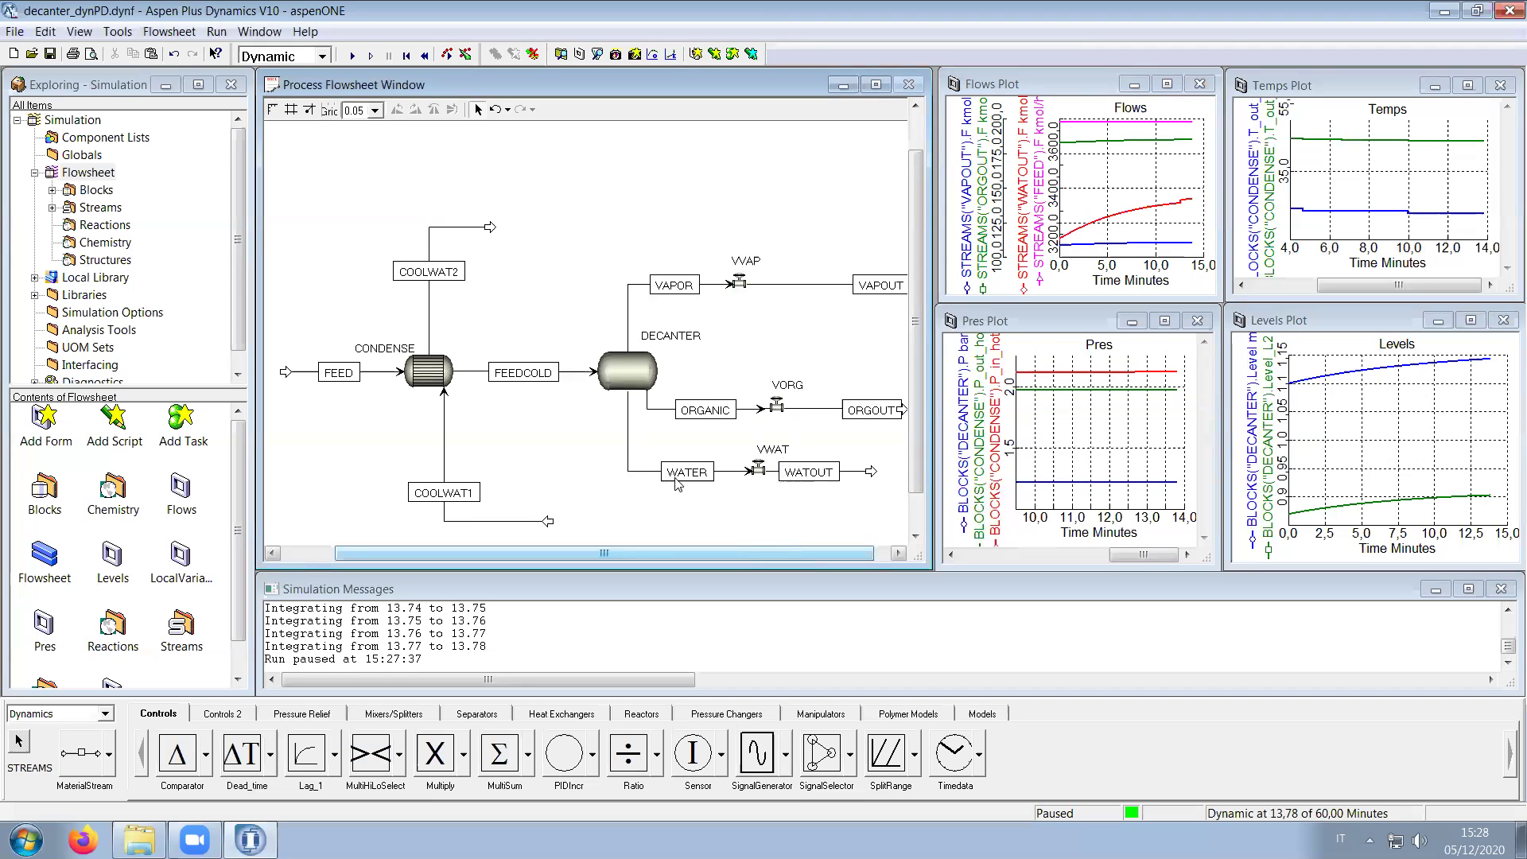
drag(760, 470, 757, 518)
drag(646, 472, 646, 520)
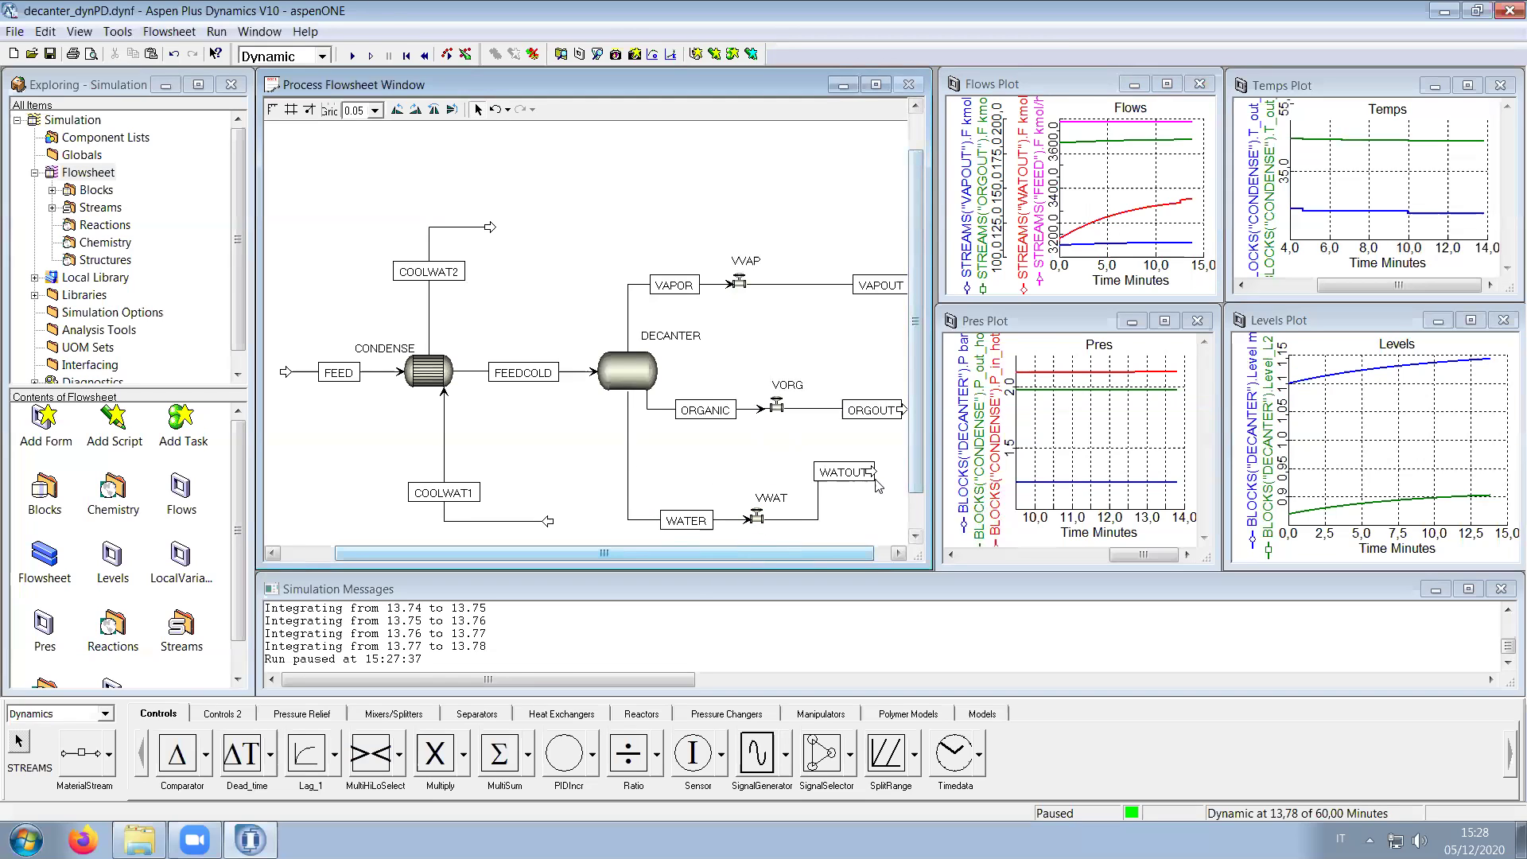
drag(875, 474, 885, 521)
click(835, 440)
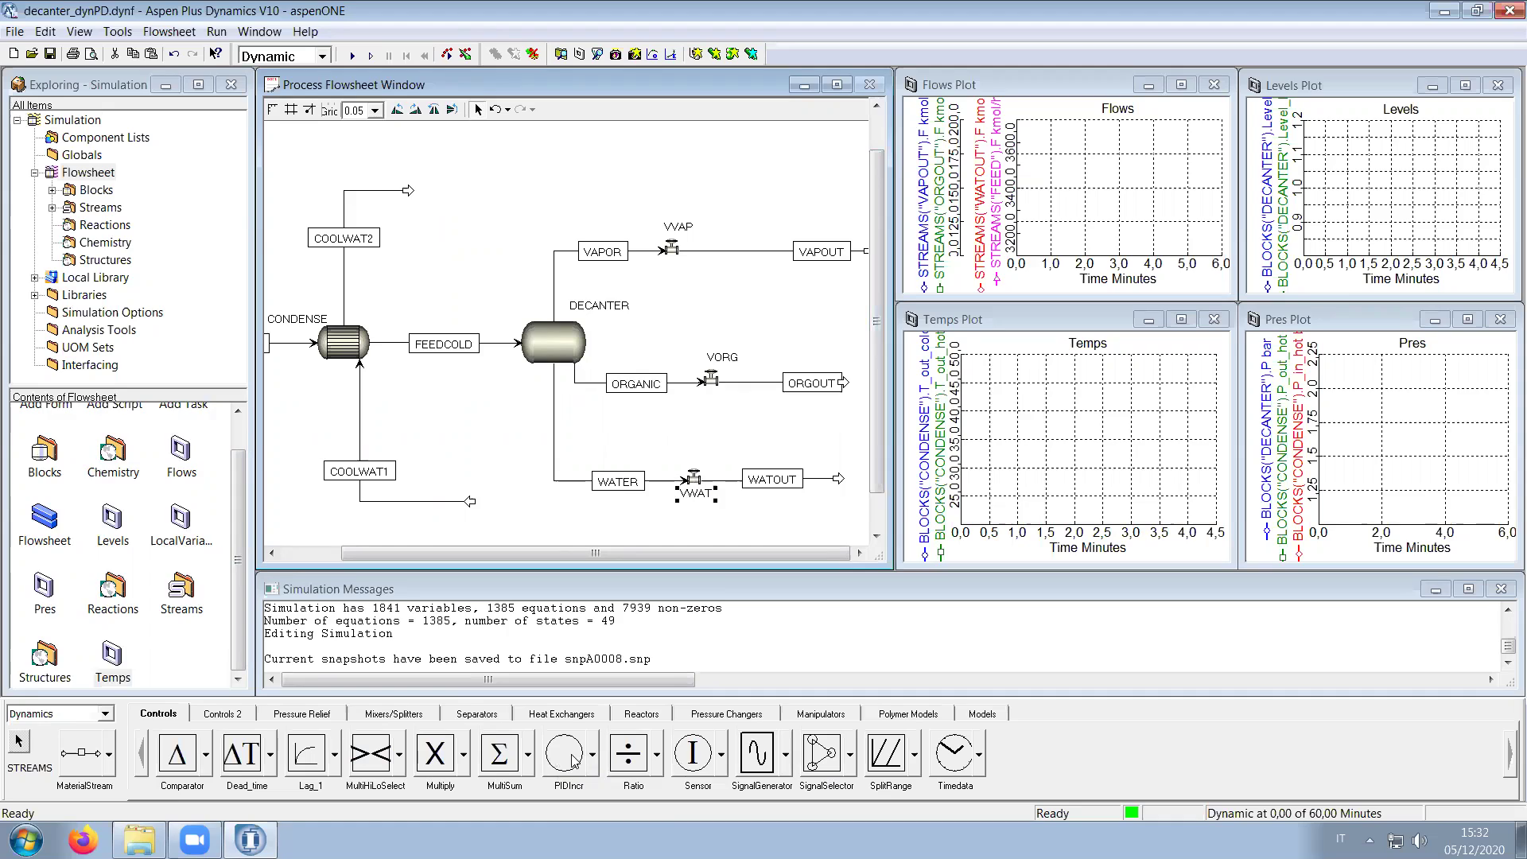
Step: Place a PIDIncr controller between the ORGANIC and WATER streams and connect the DECANTER's Level_L2 to its PV with a control signal
drag(574, 762, 622, 435)
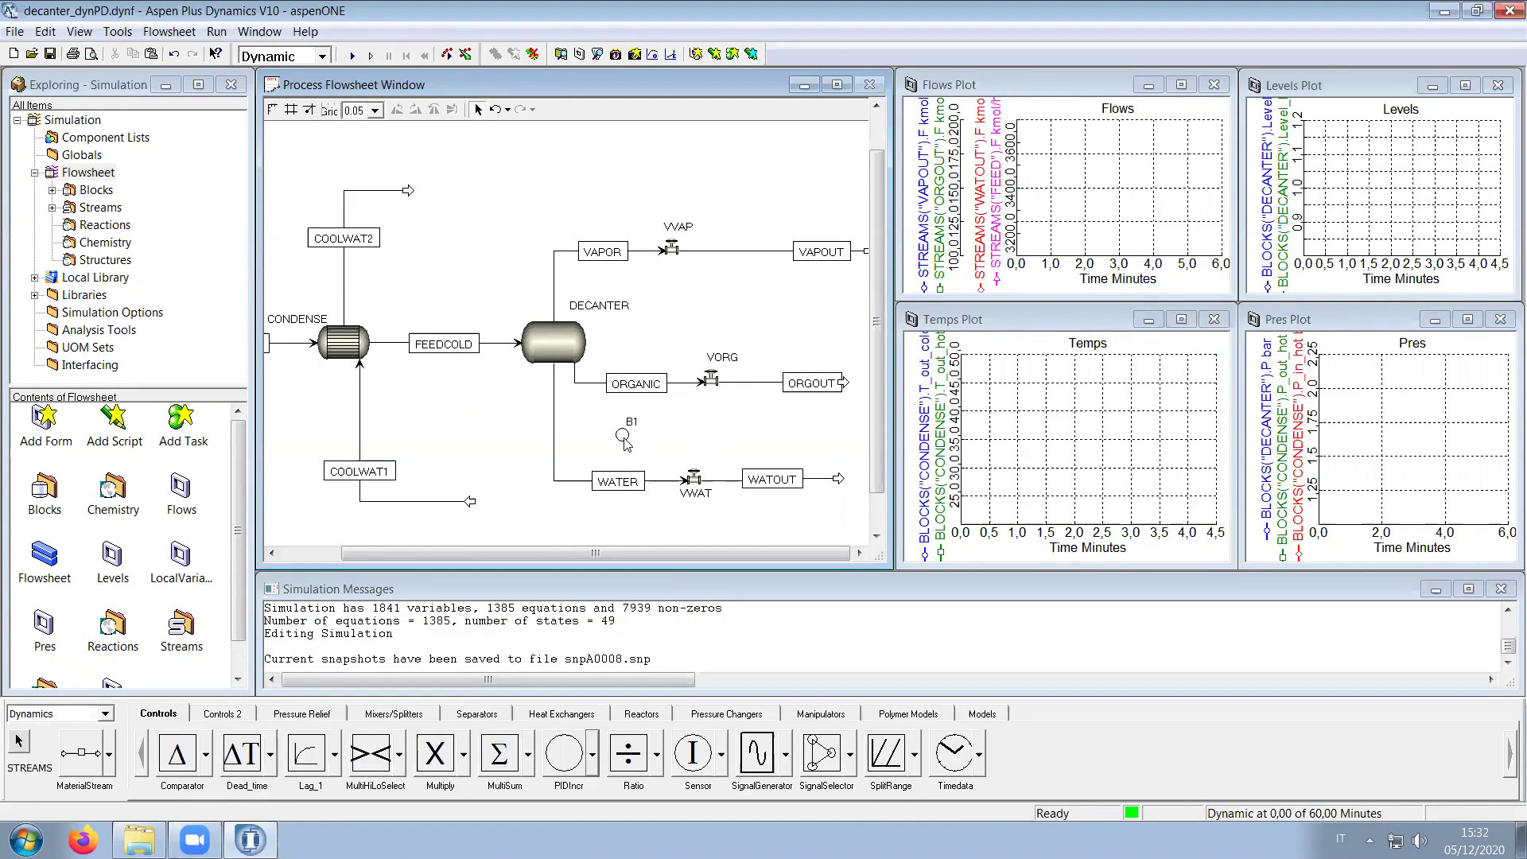
click(109, 755)
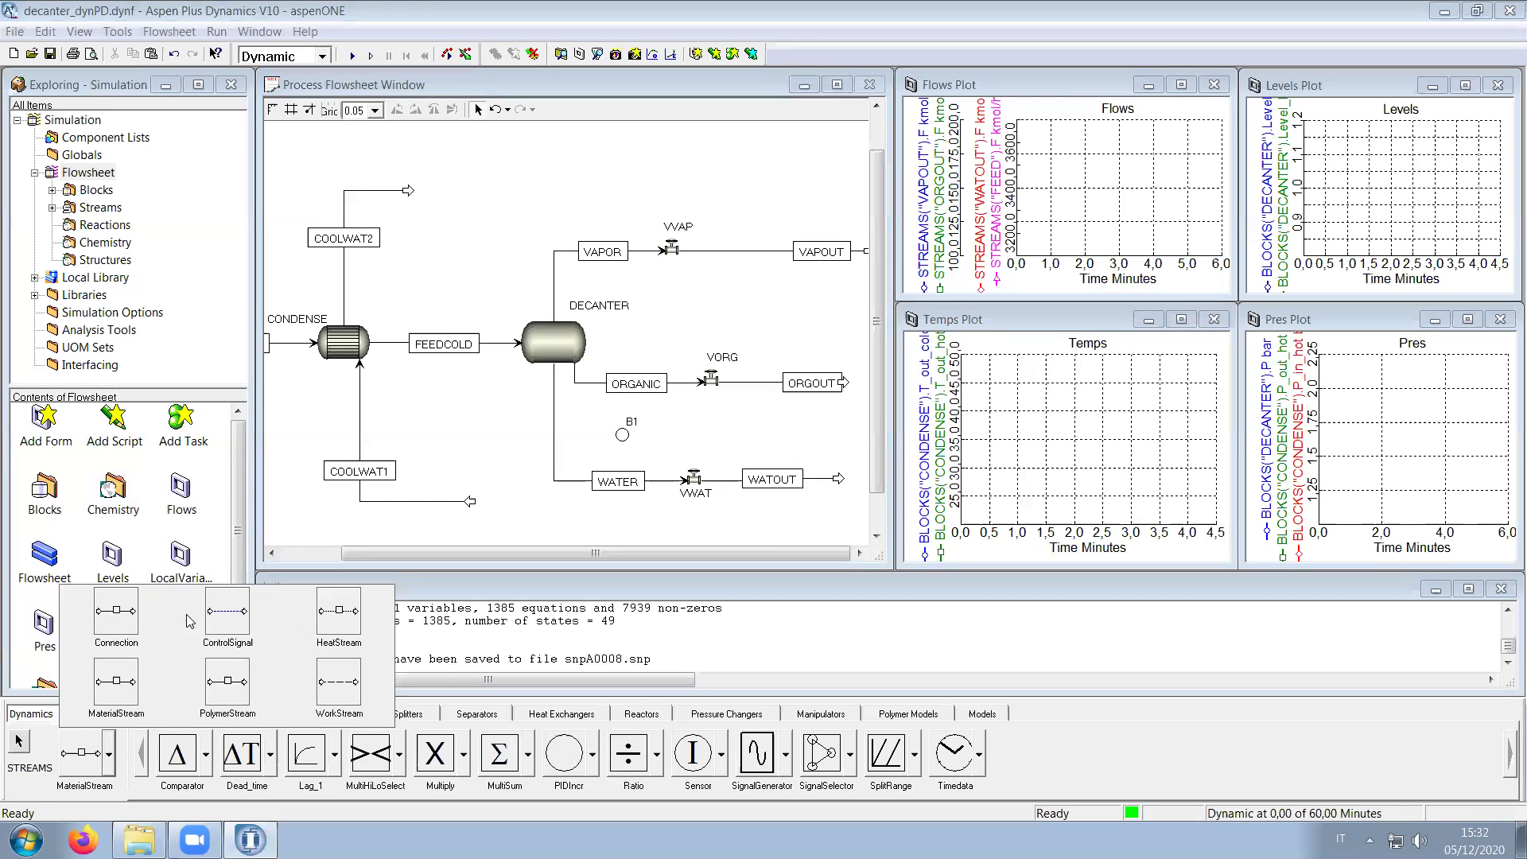
click(224, 618)
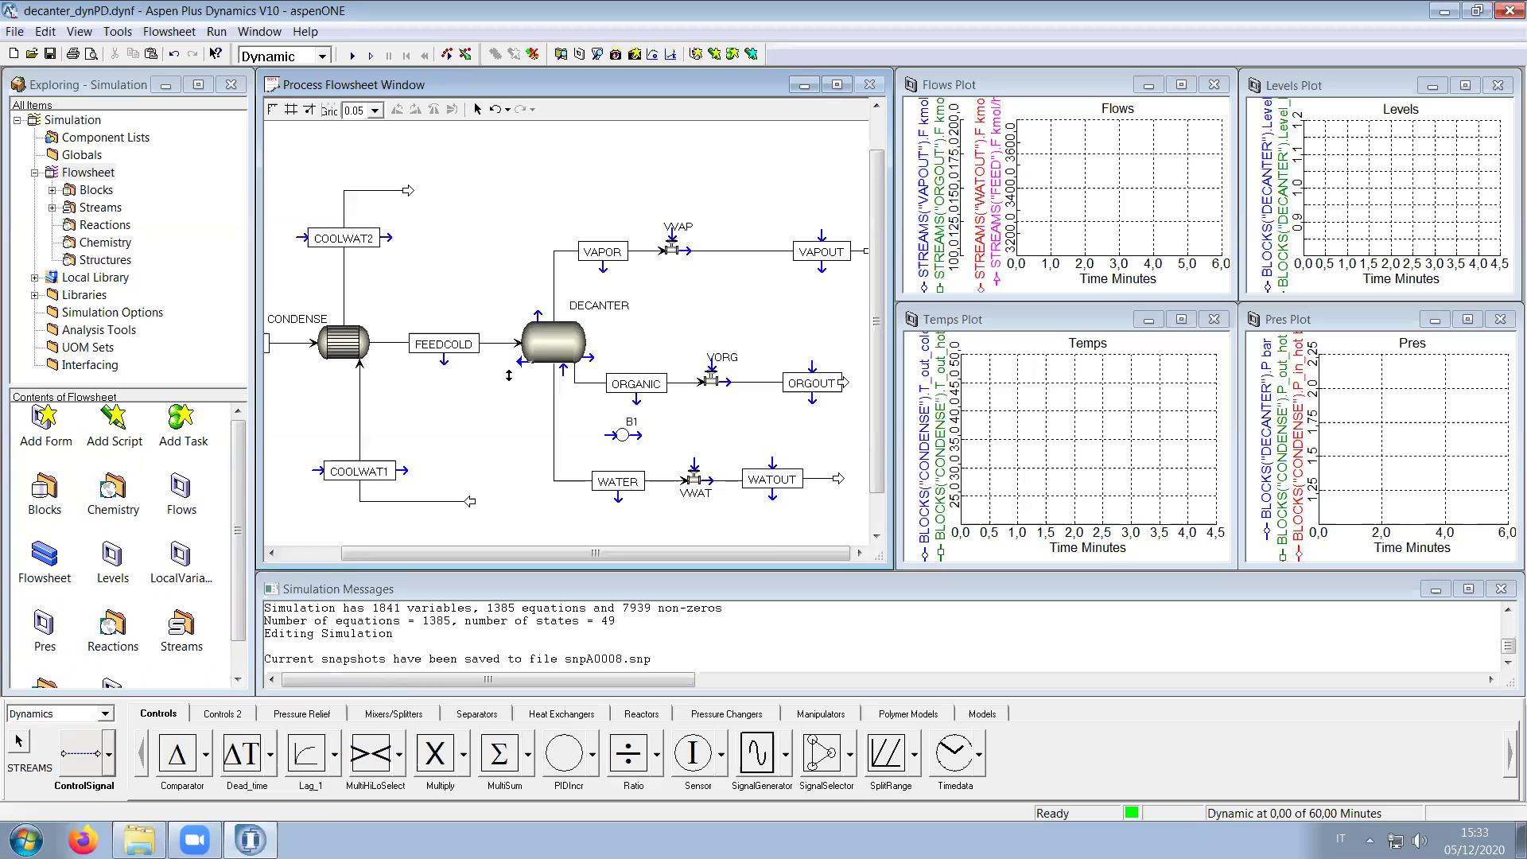
click(560, 391)
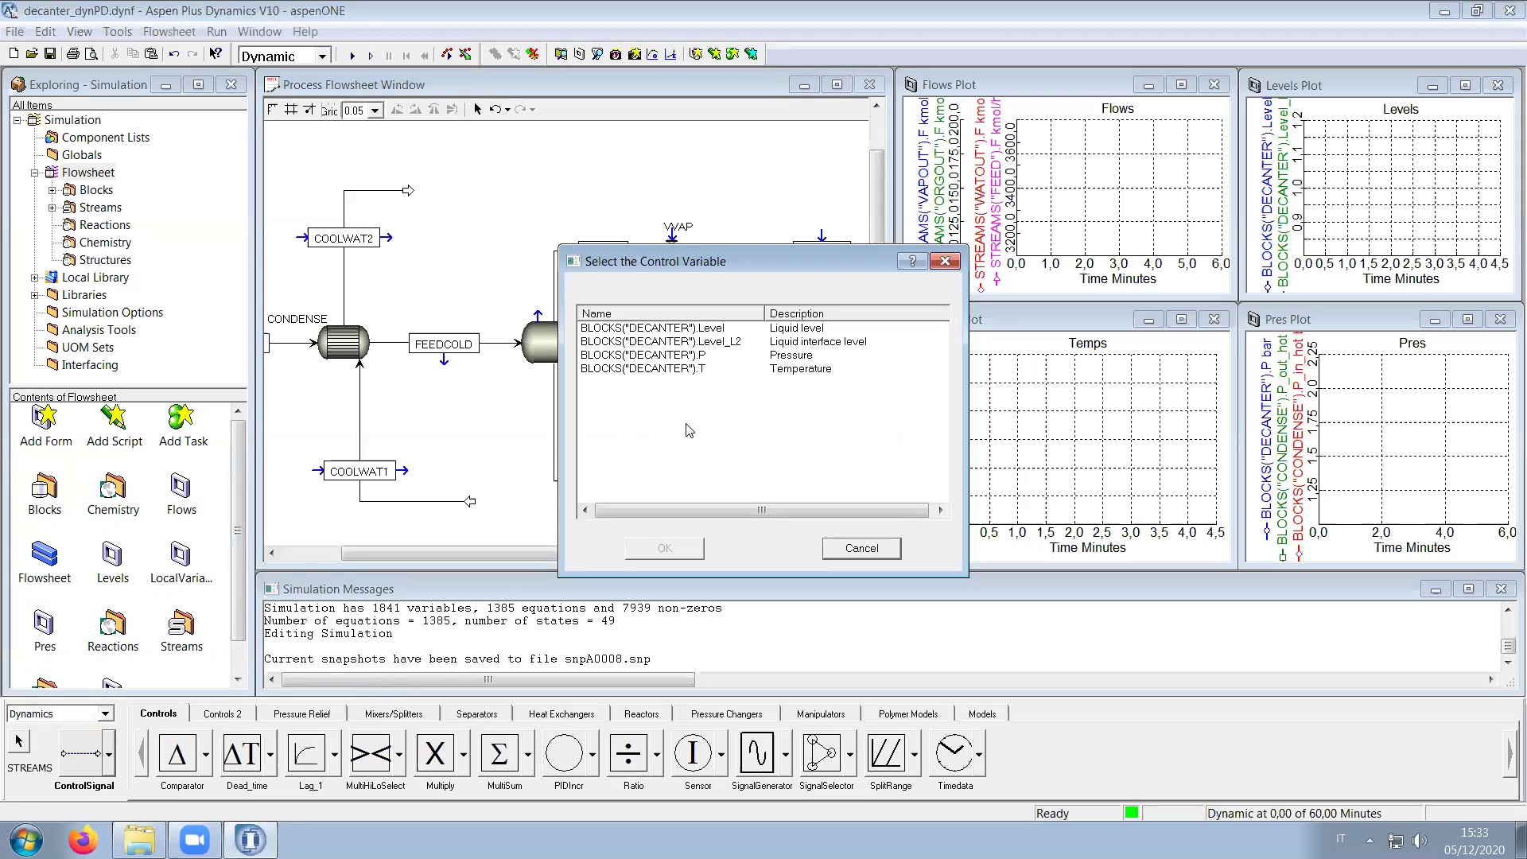
click(655, 342)
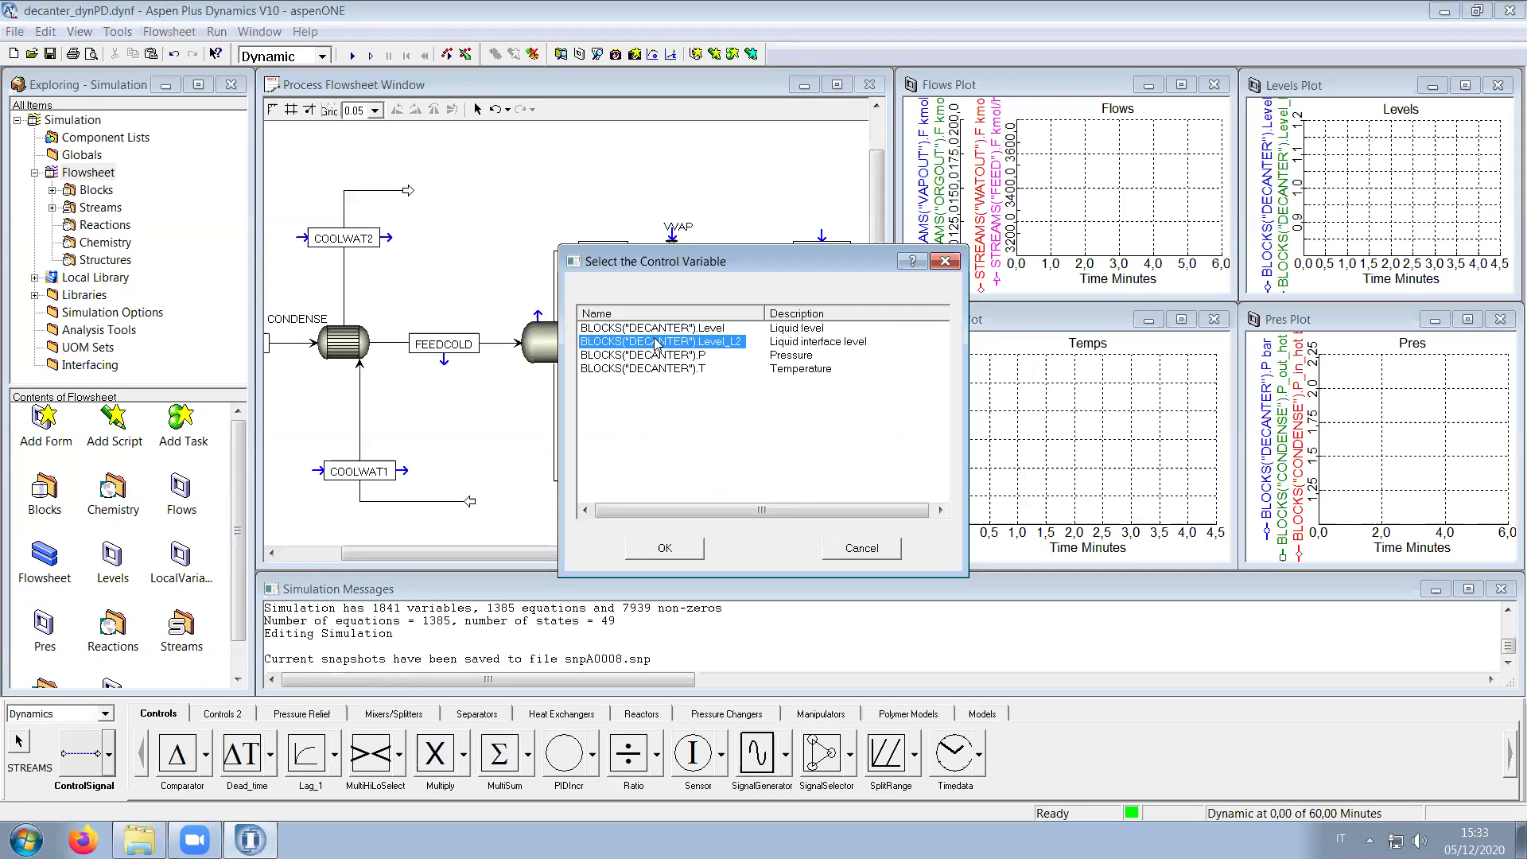
click(664, 548)
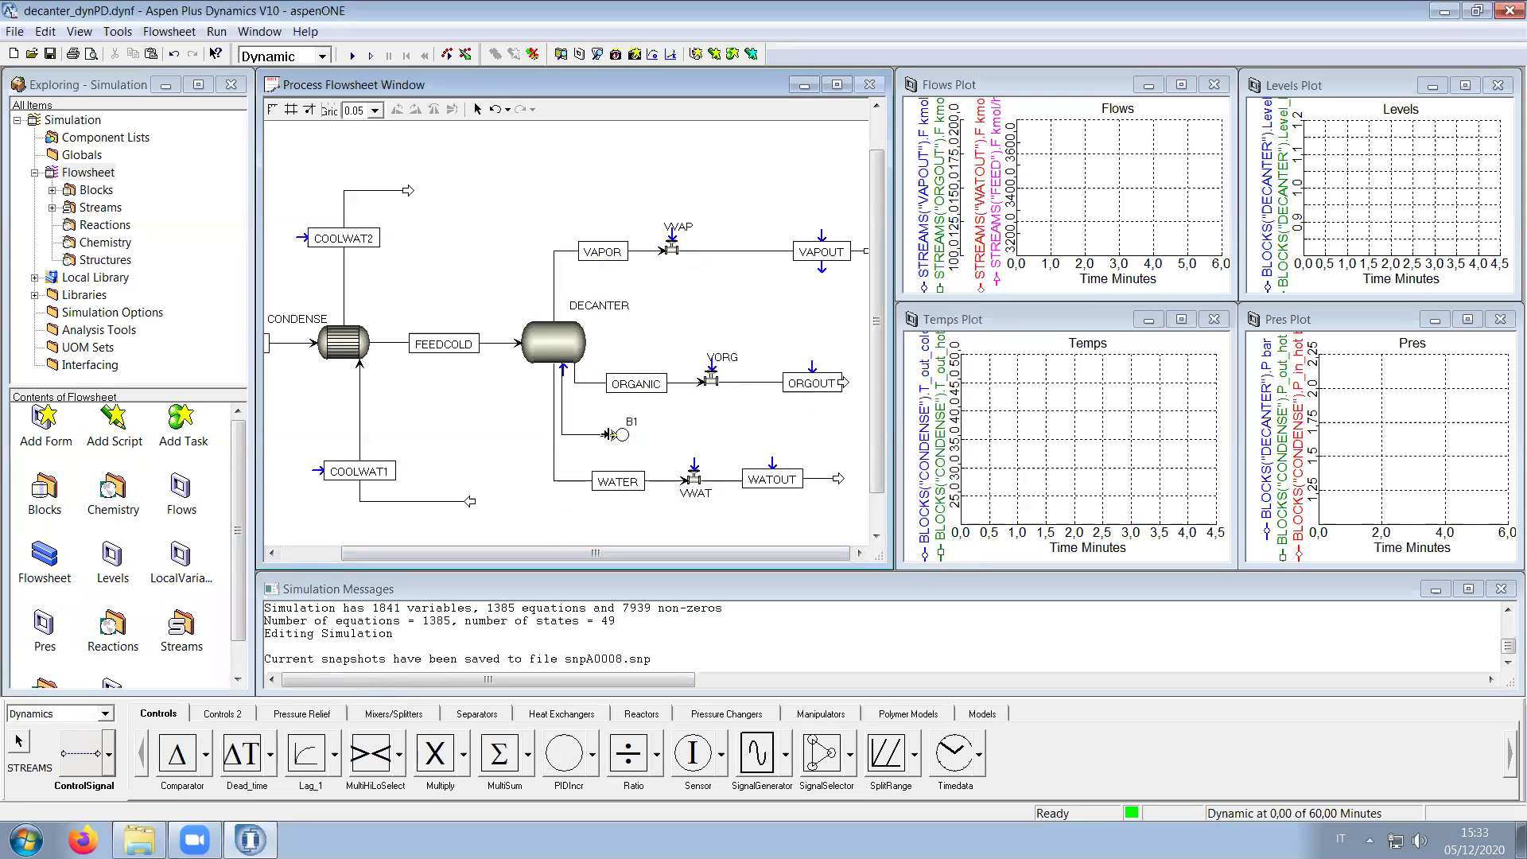
click(610, 435)
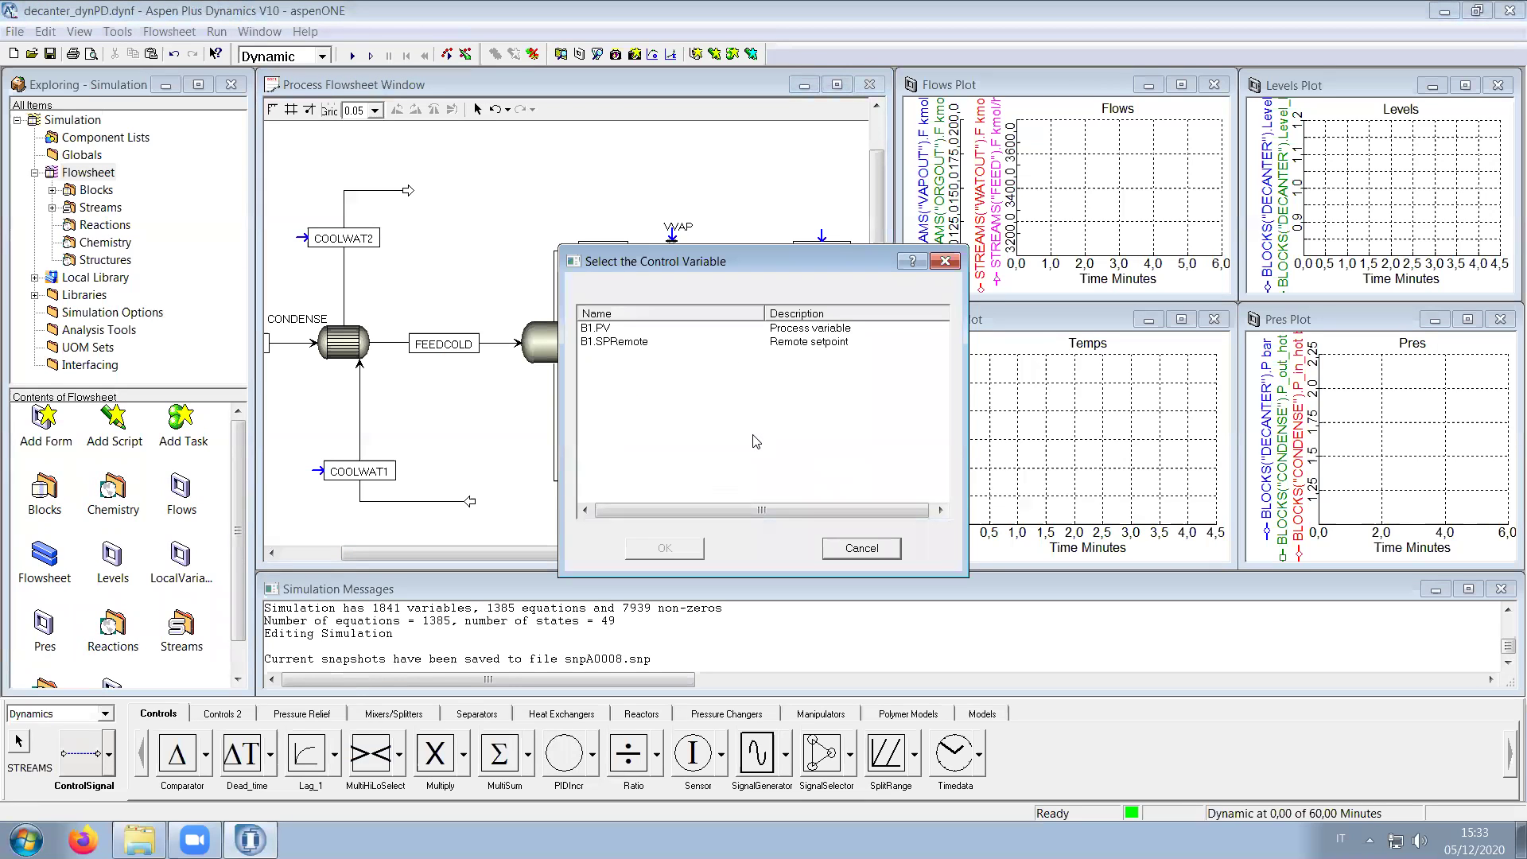
drag(659, 262, 634, 221)
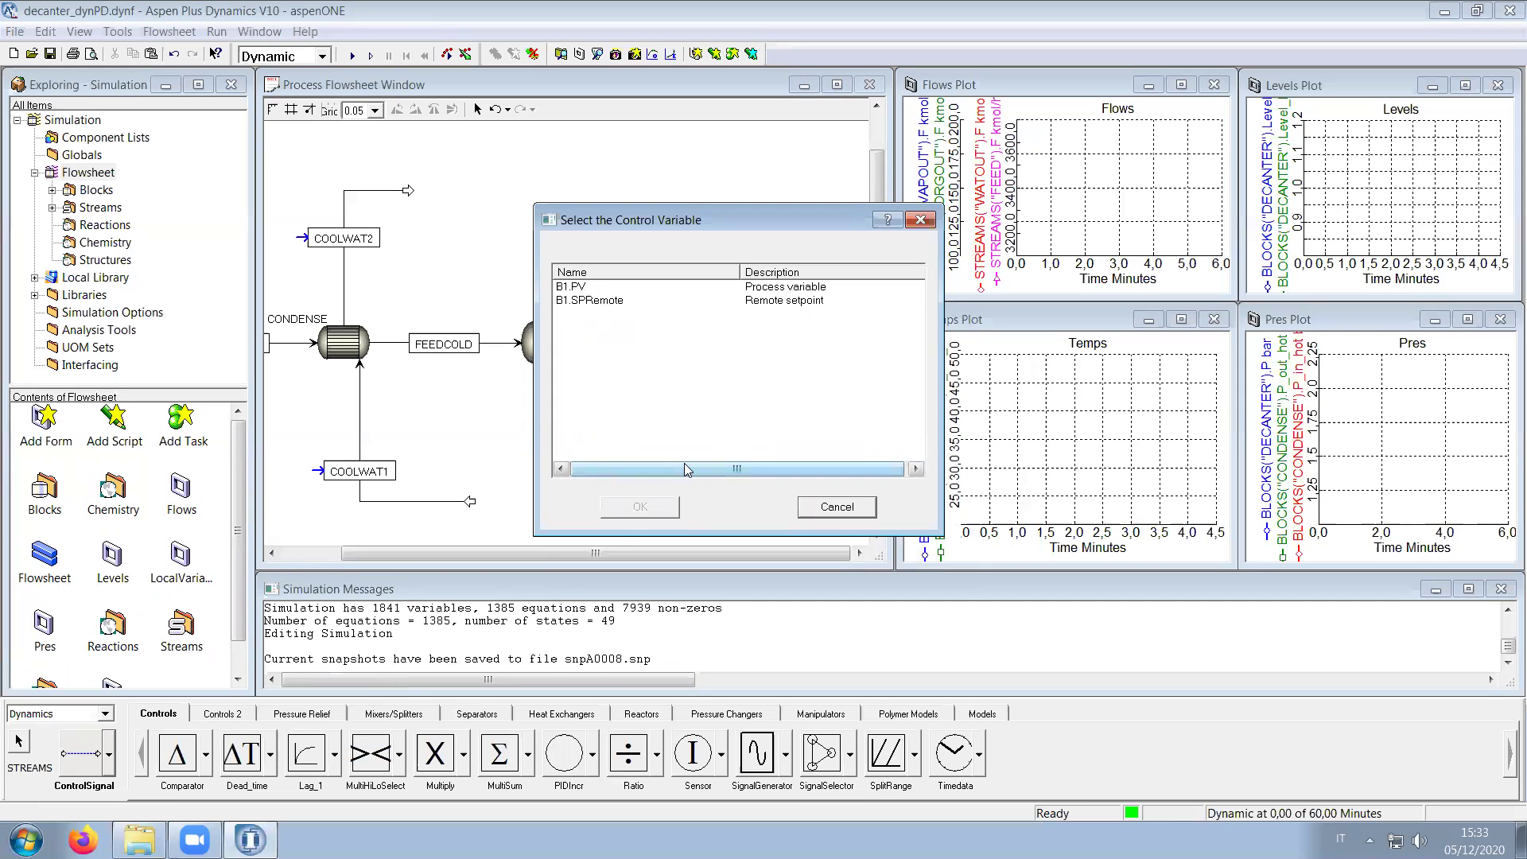
click(578, 288)
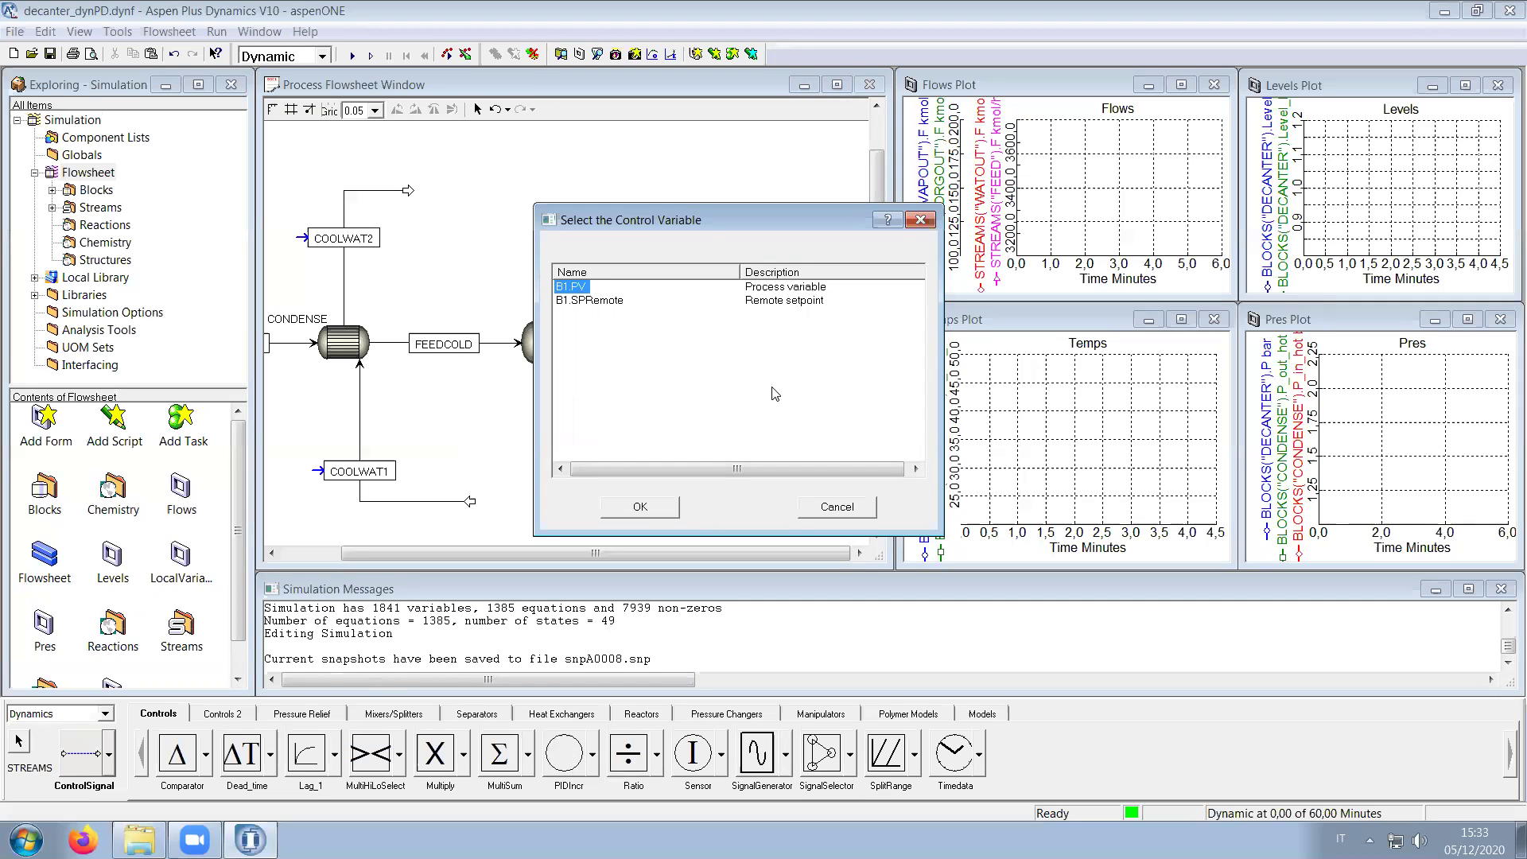
click(654, 508)
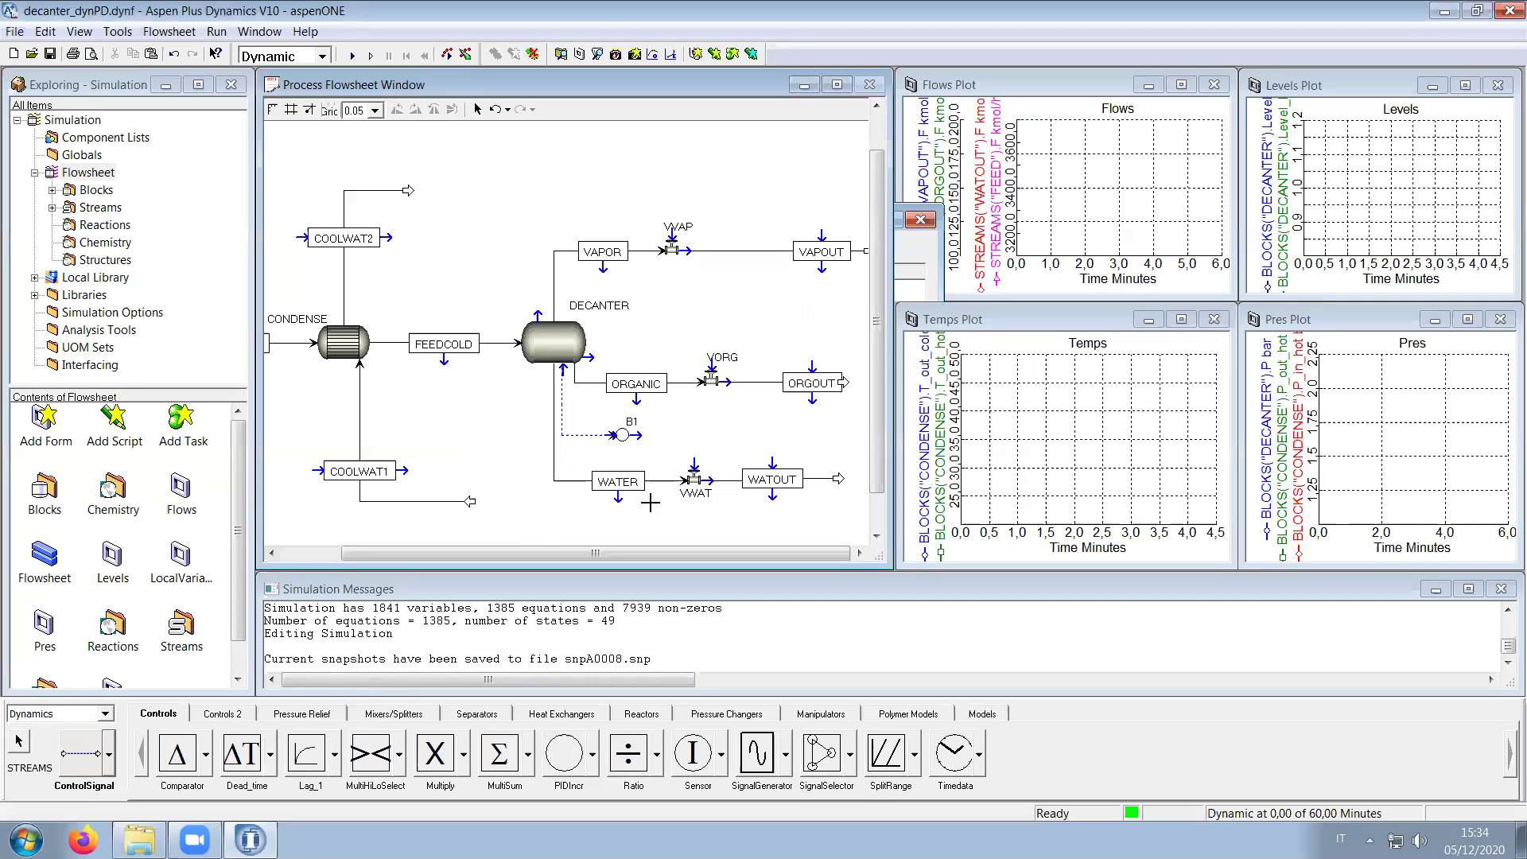
Step: Connect the controller output B1.OP to the specified valve position input of VWAT with a control signal
click(639, 434)
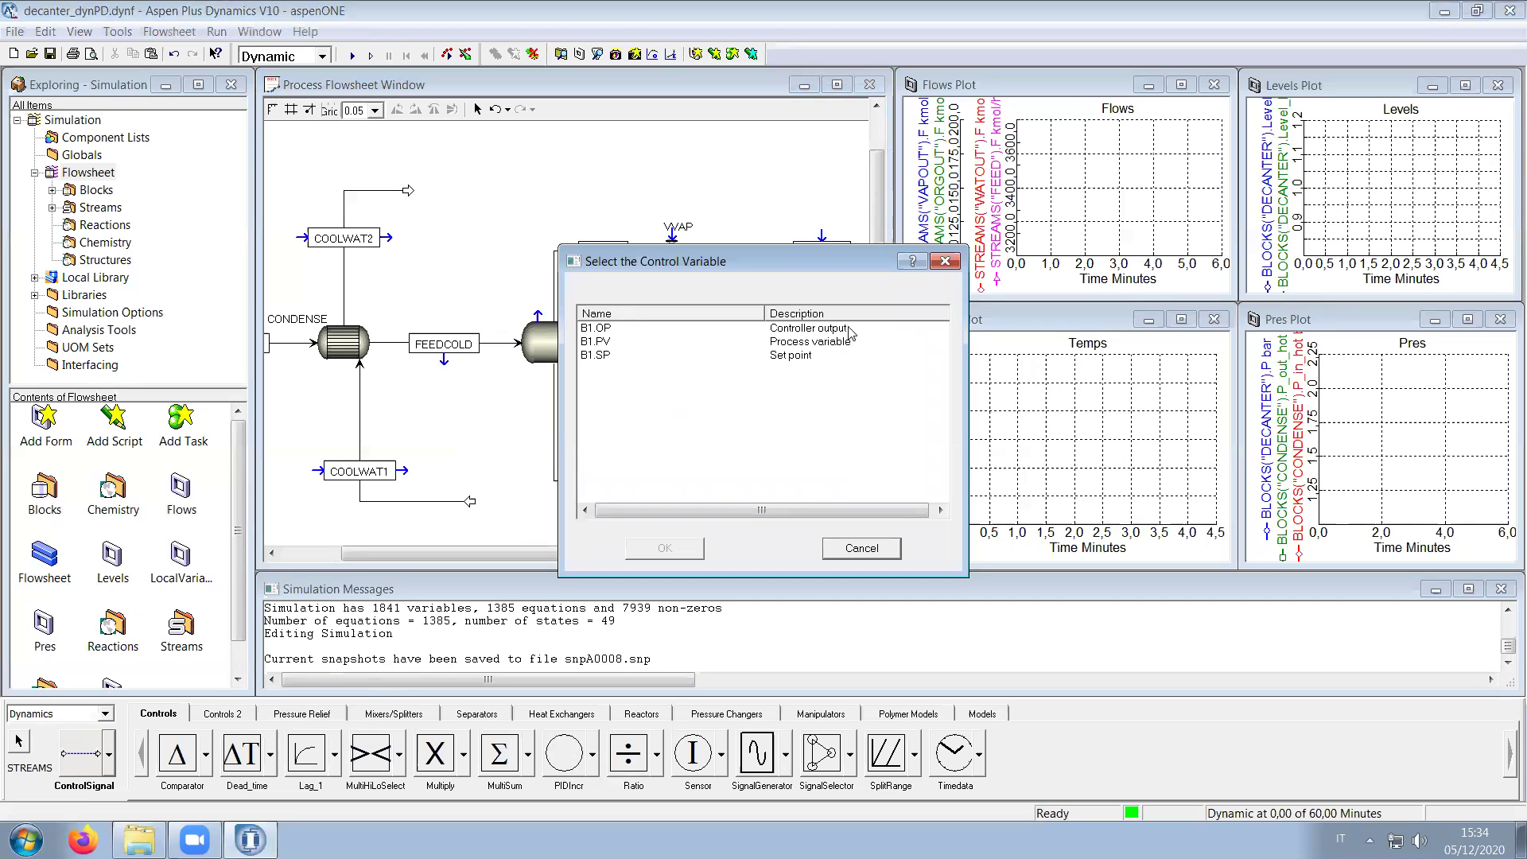
click(598, 327)
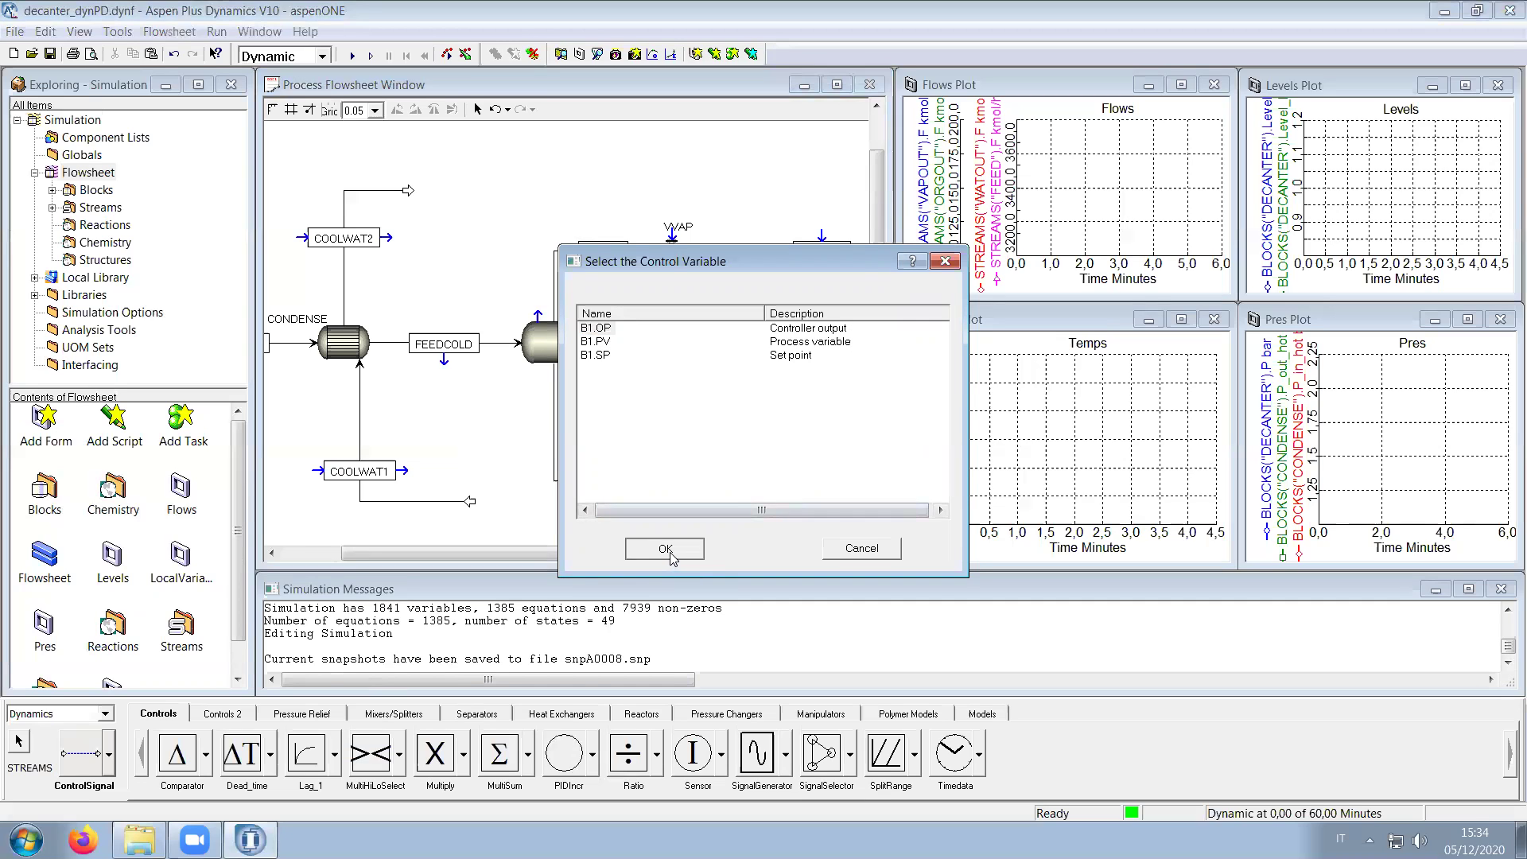
click(672, 550)
drag(691, 457, 695, 459)
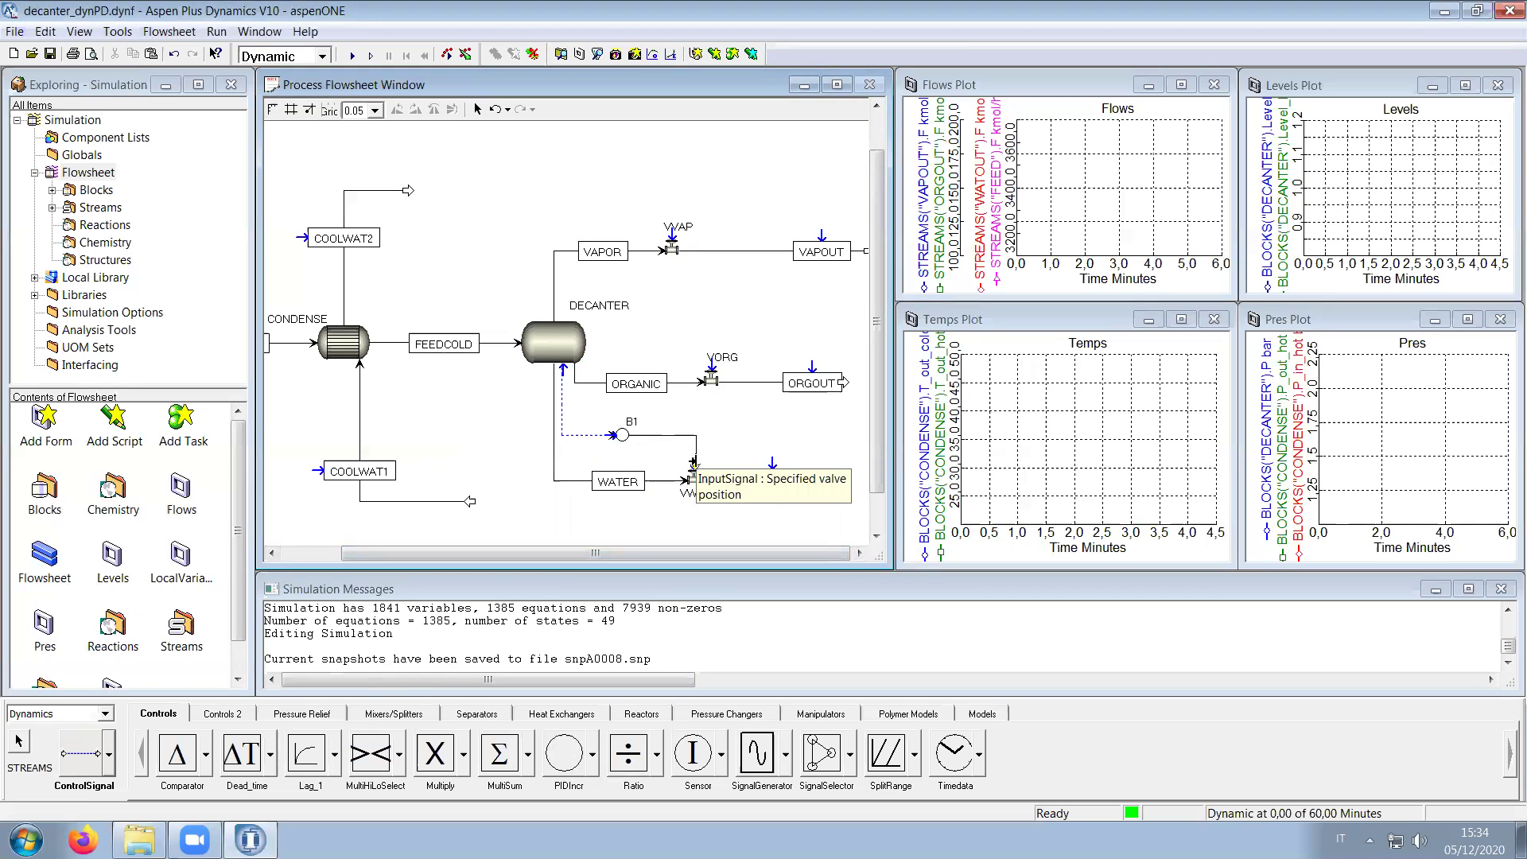
click(693, 461)
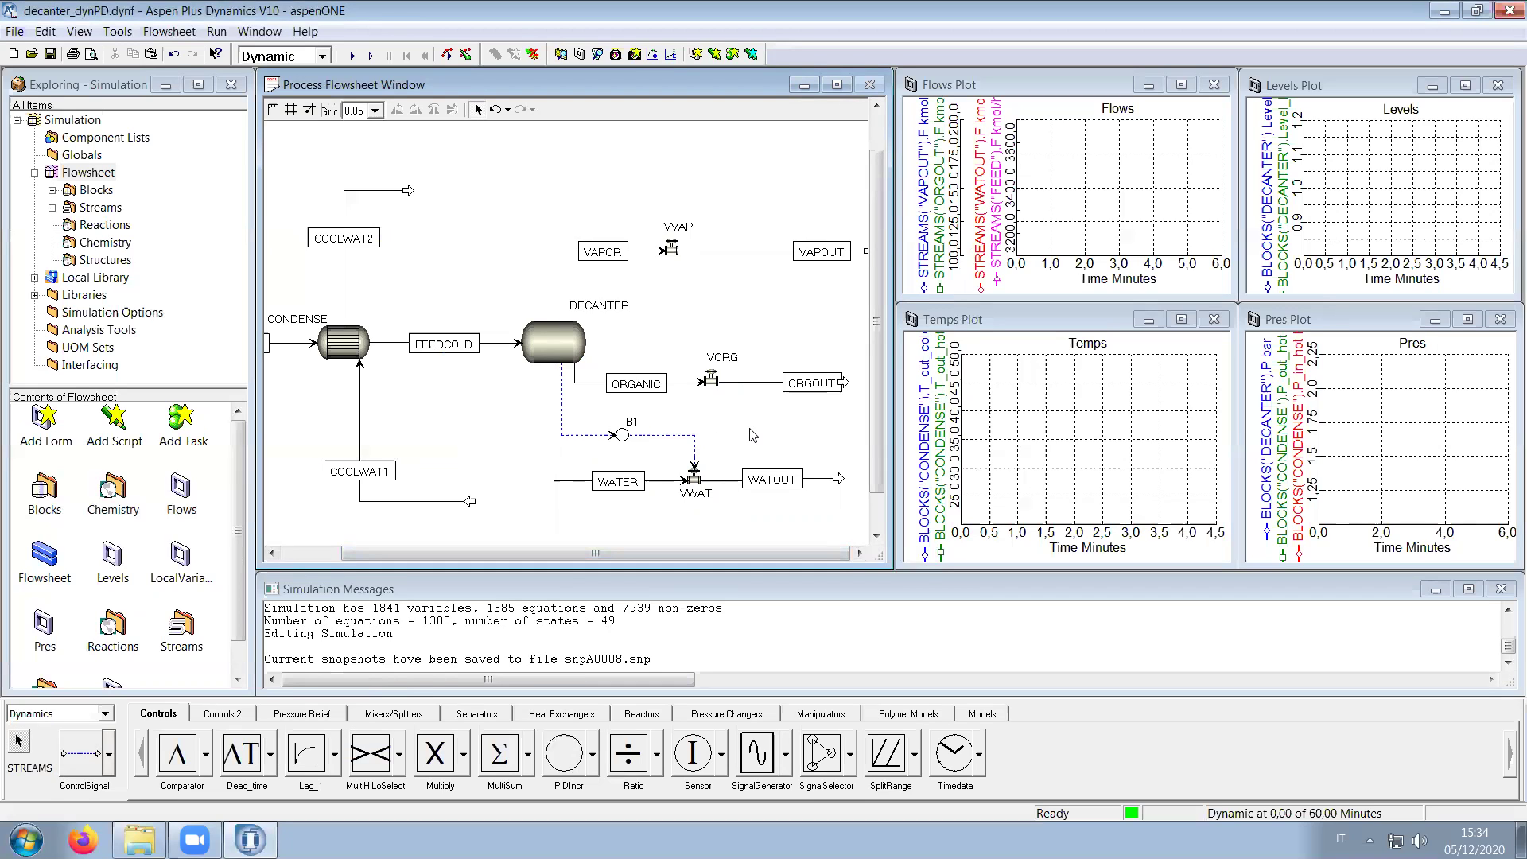
Step: Open controller B1's faceplate, enlarge and reposition it beside the decanter, and set its SP to 1
double_click(622, 437)
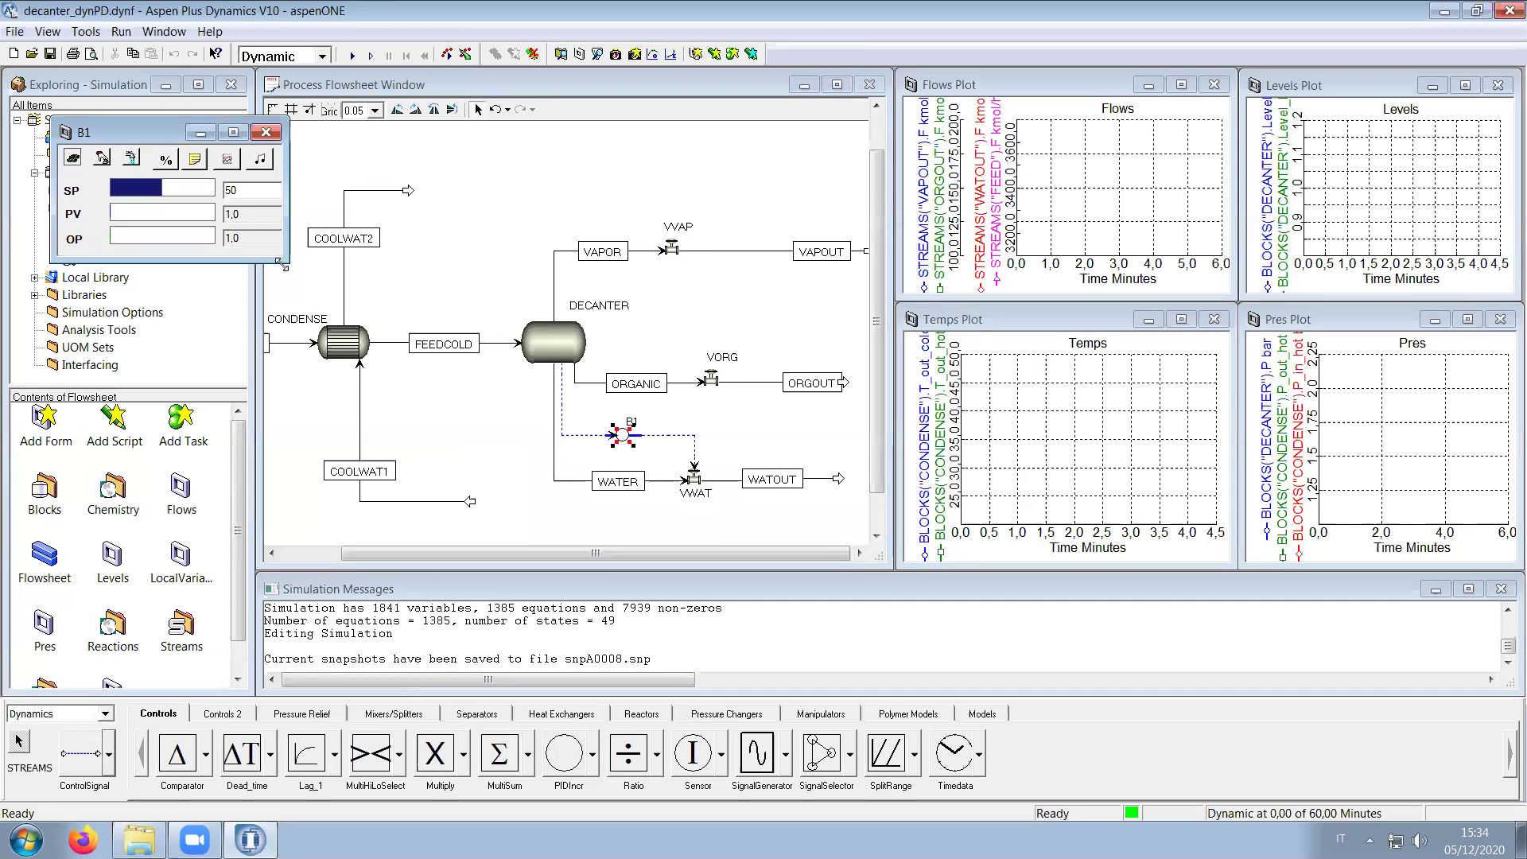
drag(280, 262, 364, 425)
drag(147, 131, 268, 266)
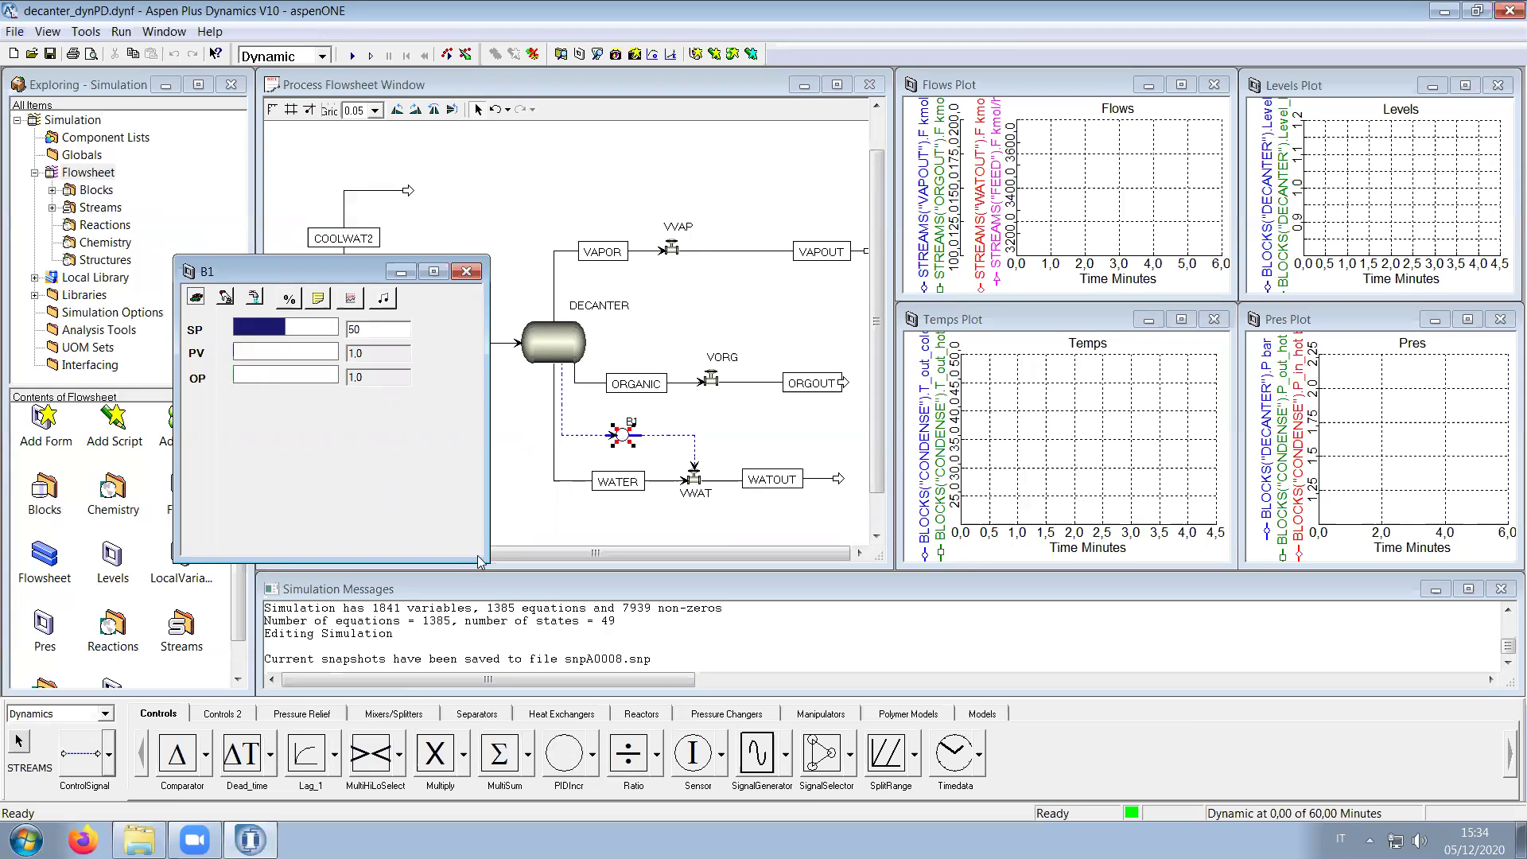
drag(482, 559, 459, 456)
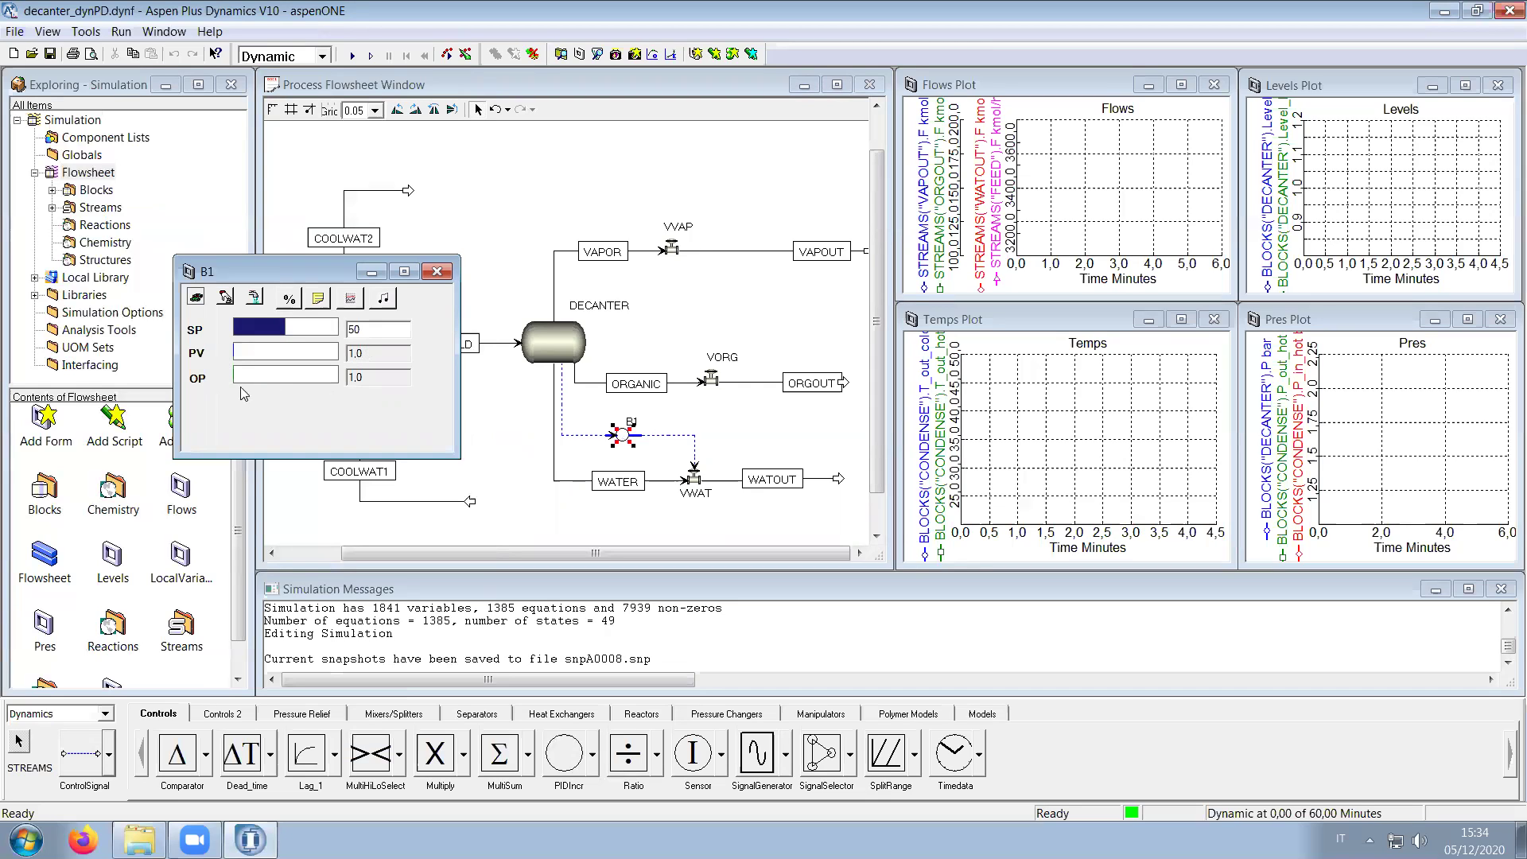
double_click(354, 328)
text(1)
key(Return)
Step: Switch controller B1 to manual mode and set its output OP to 50
click(226, 300)
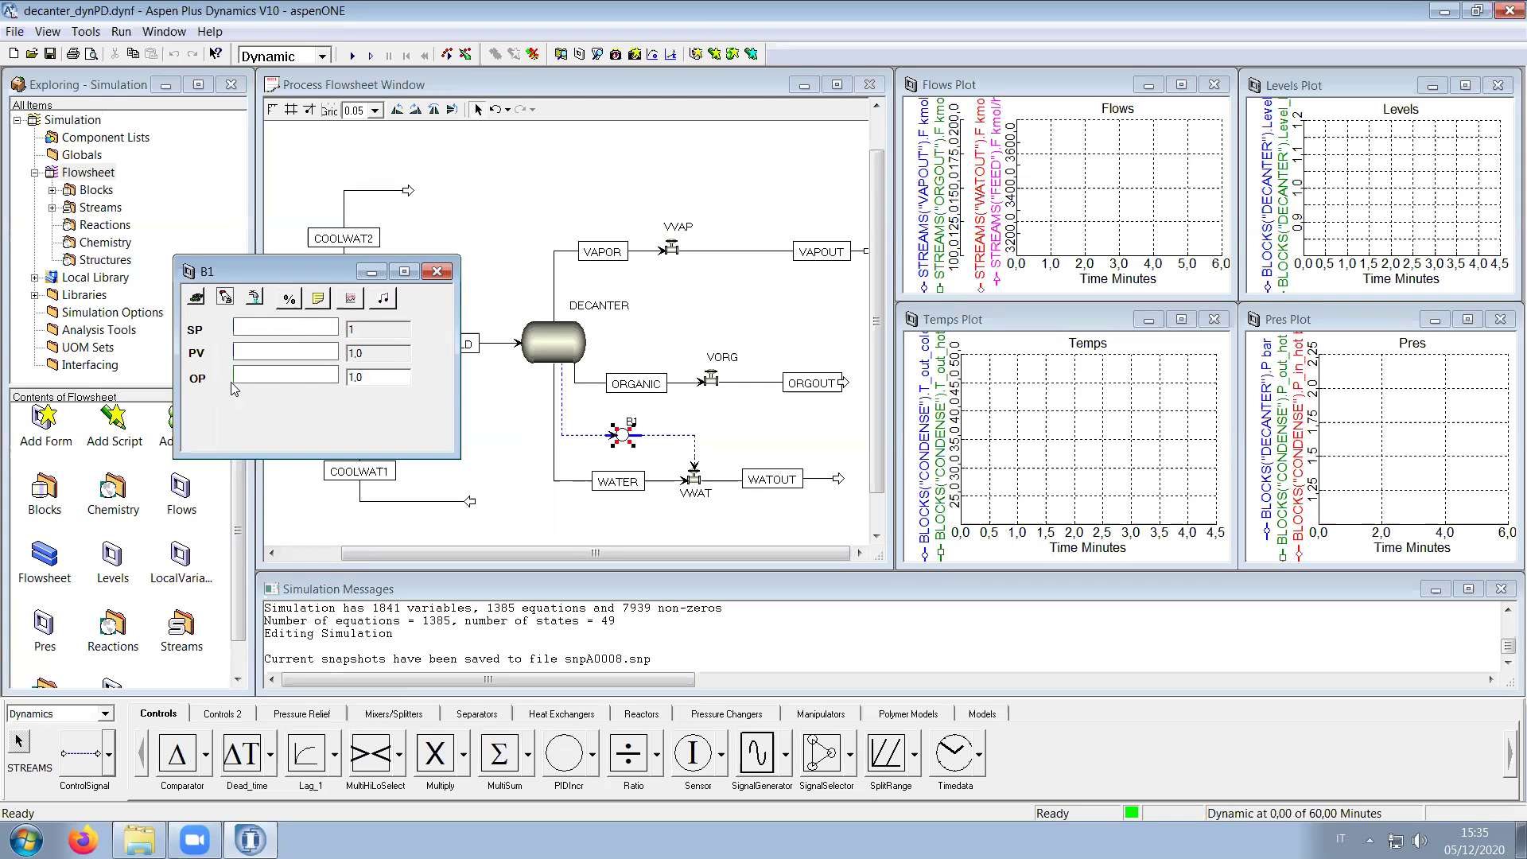
double_click(373, 378)
text(50)
key(Return)
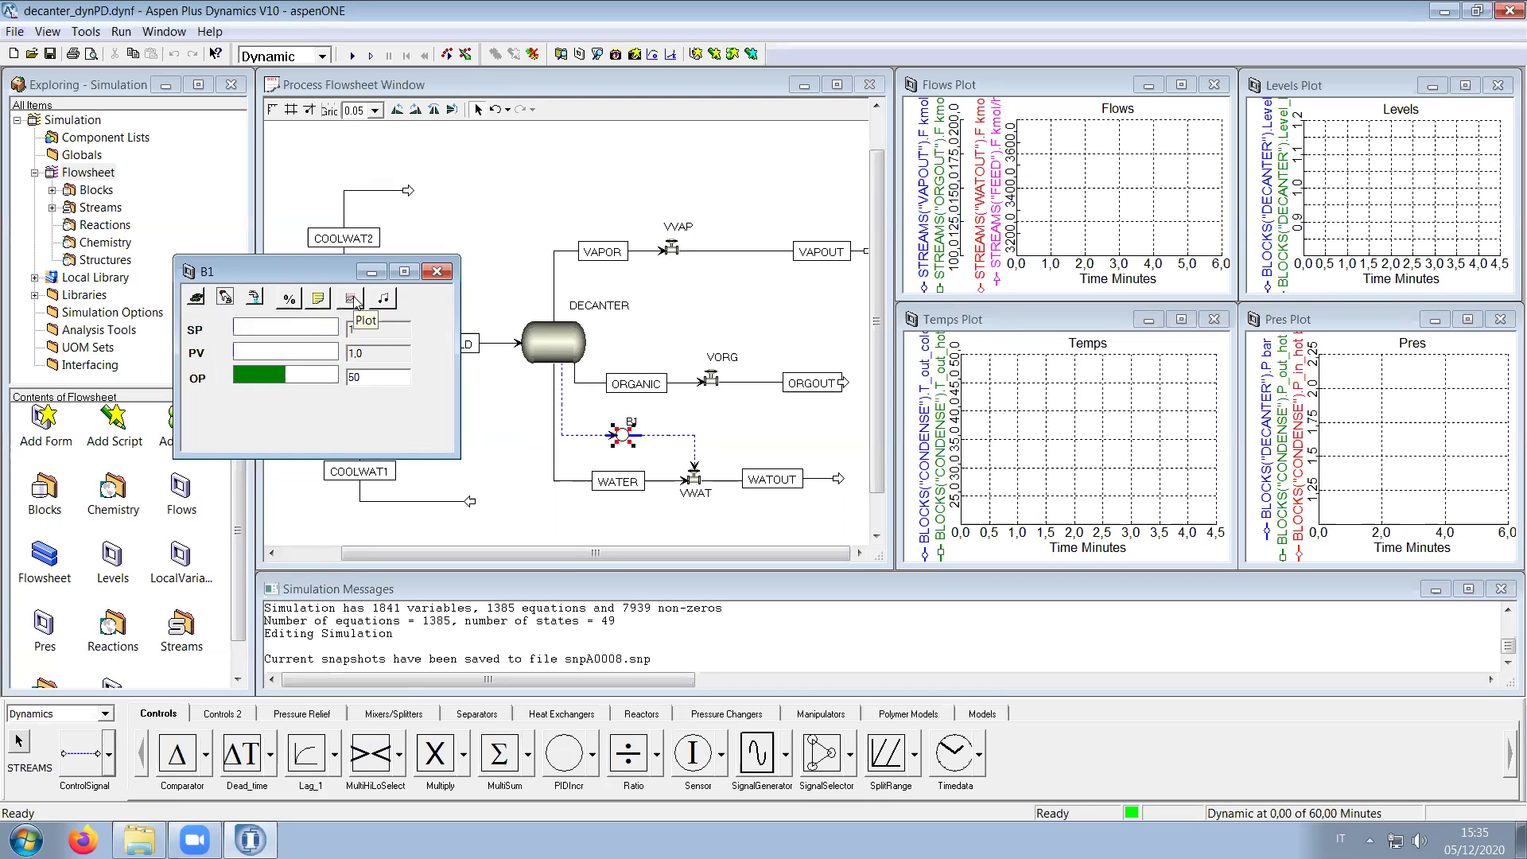
Step: Examine controller B1's tuning configuration, including gain, integral time, derivative time and controller action, without changing any values
click(318, 302)
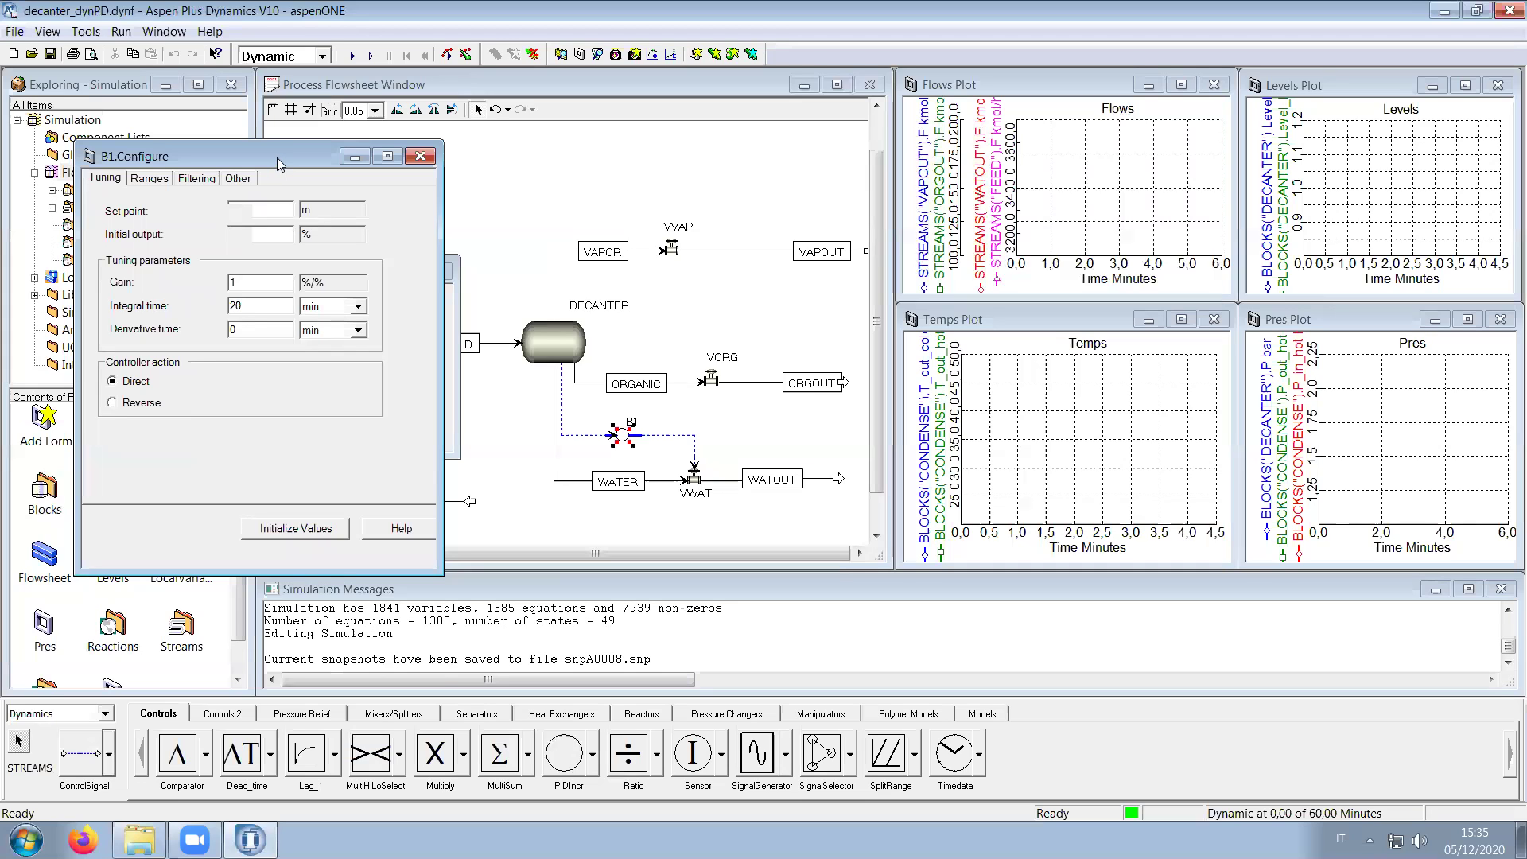
drag(277, 158, 673, 157)
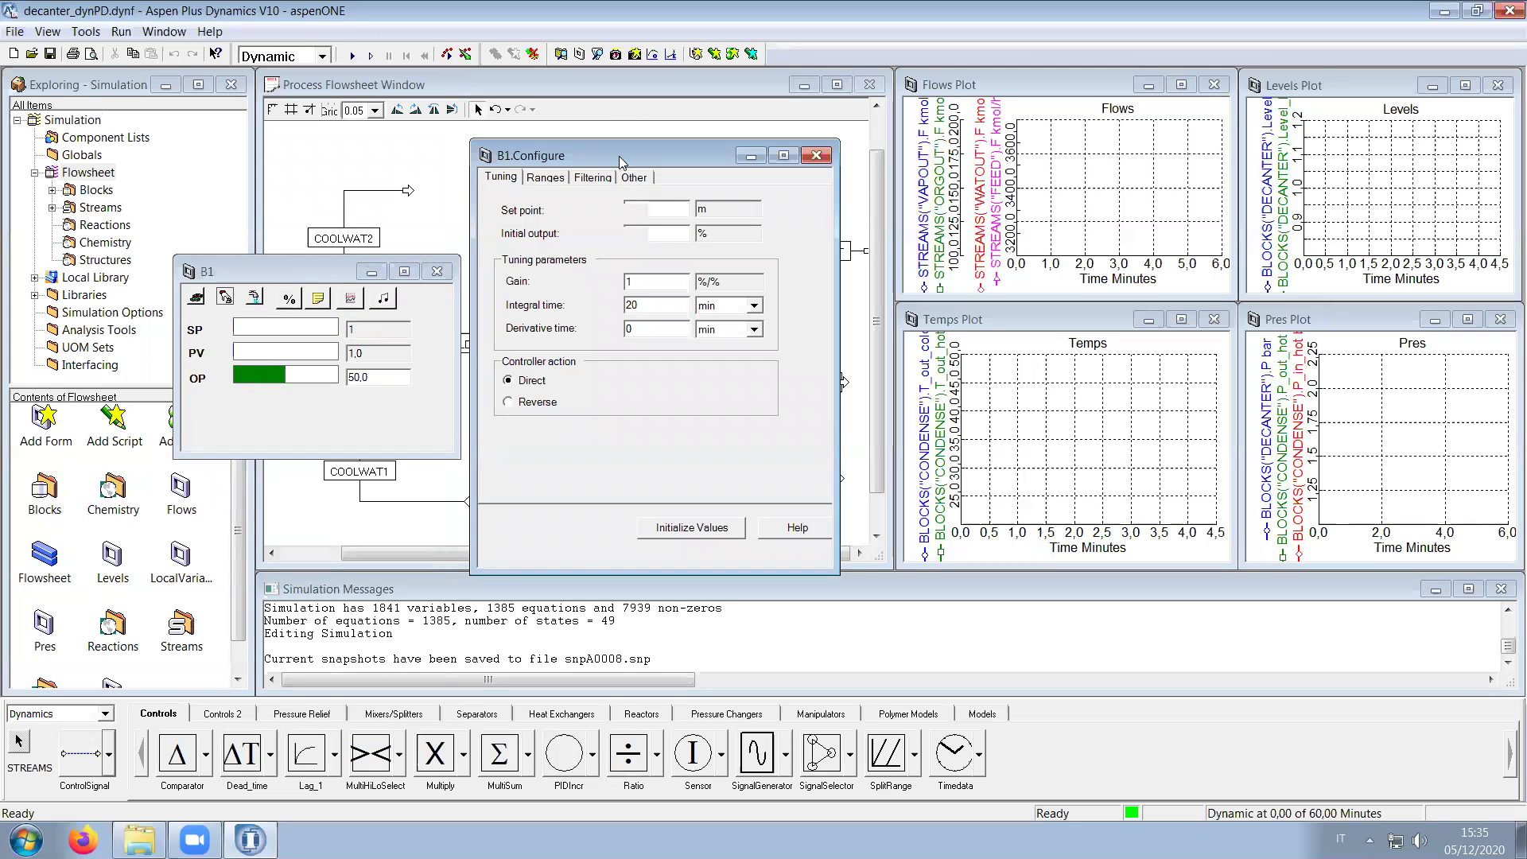
drag(624, 156, 530, 156)
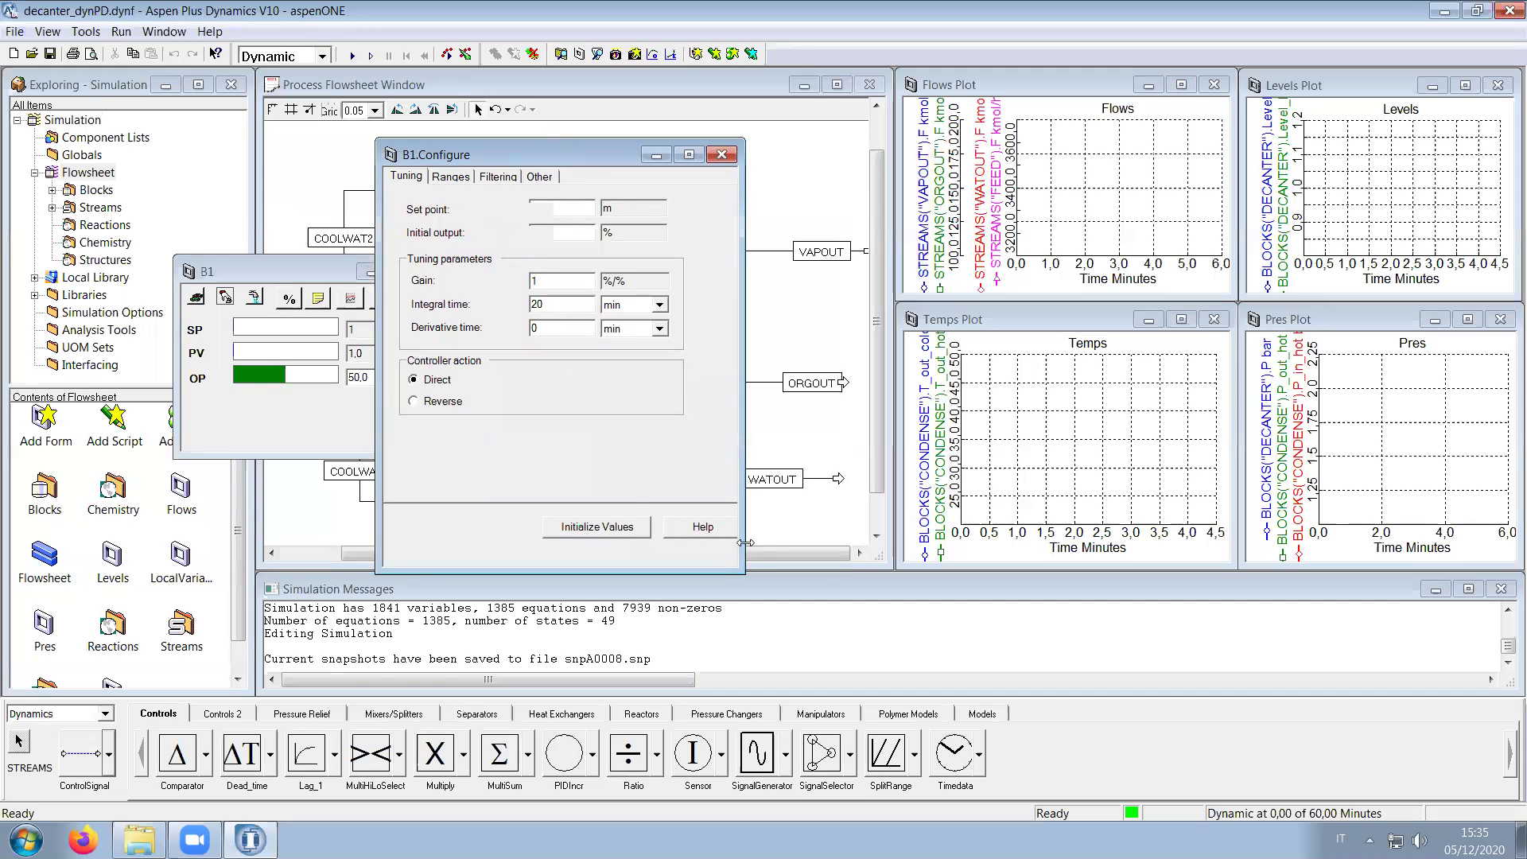
click(721, 155)
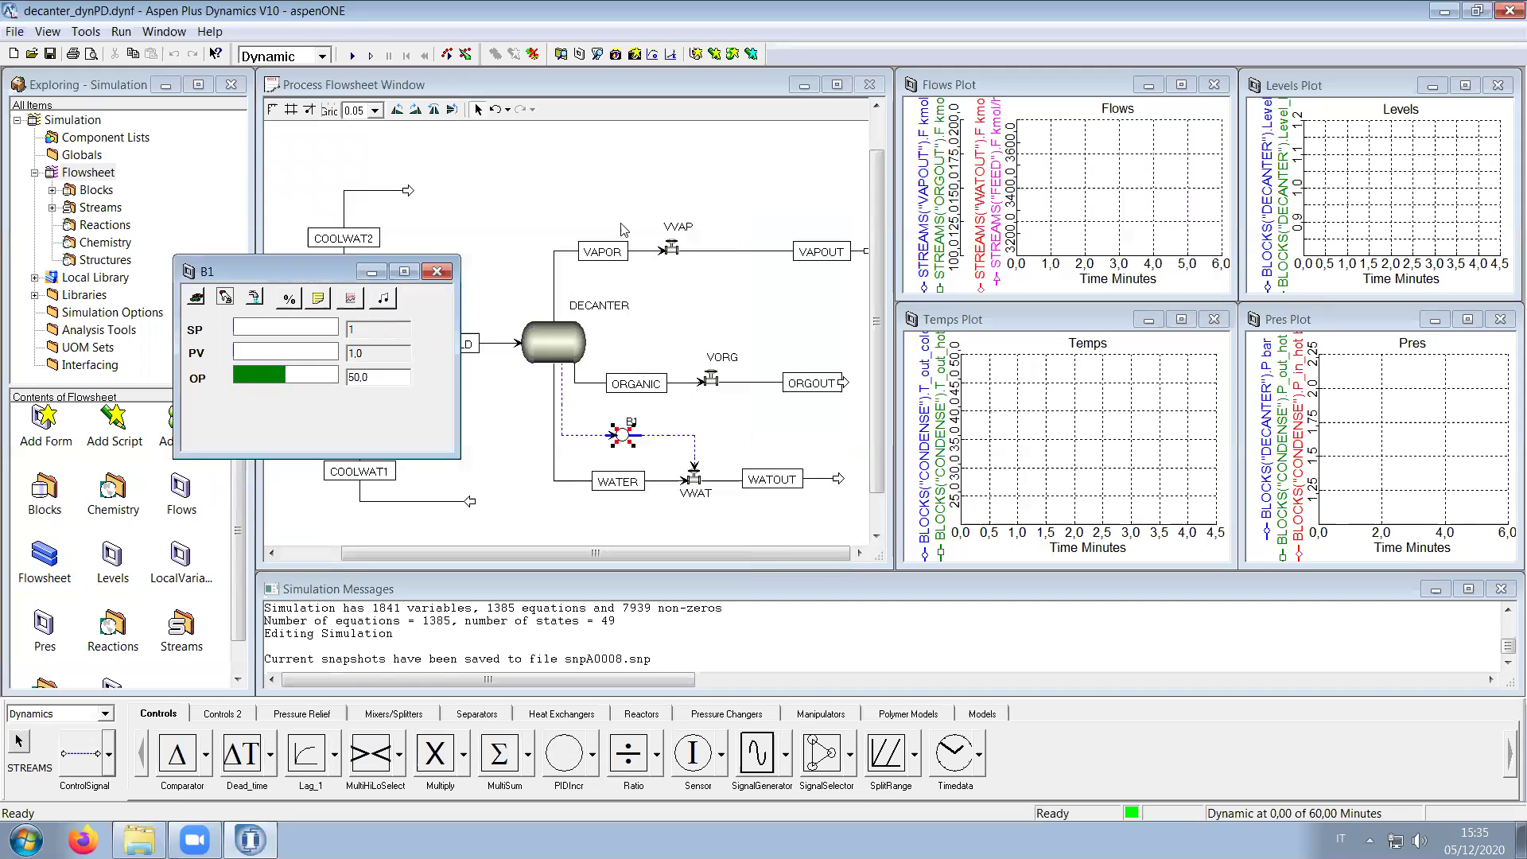
click(350, 299)
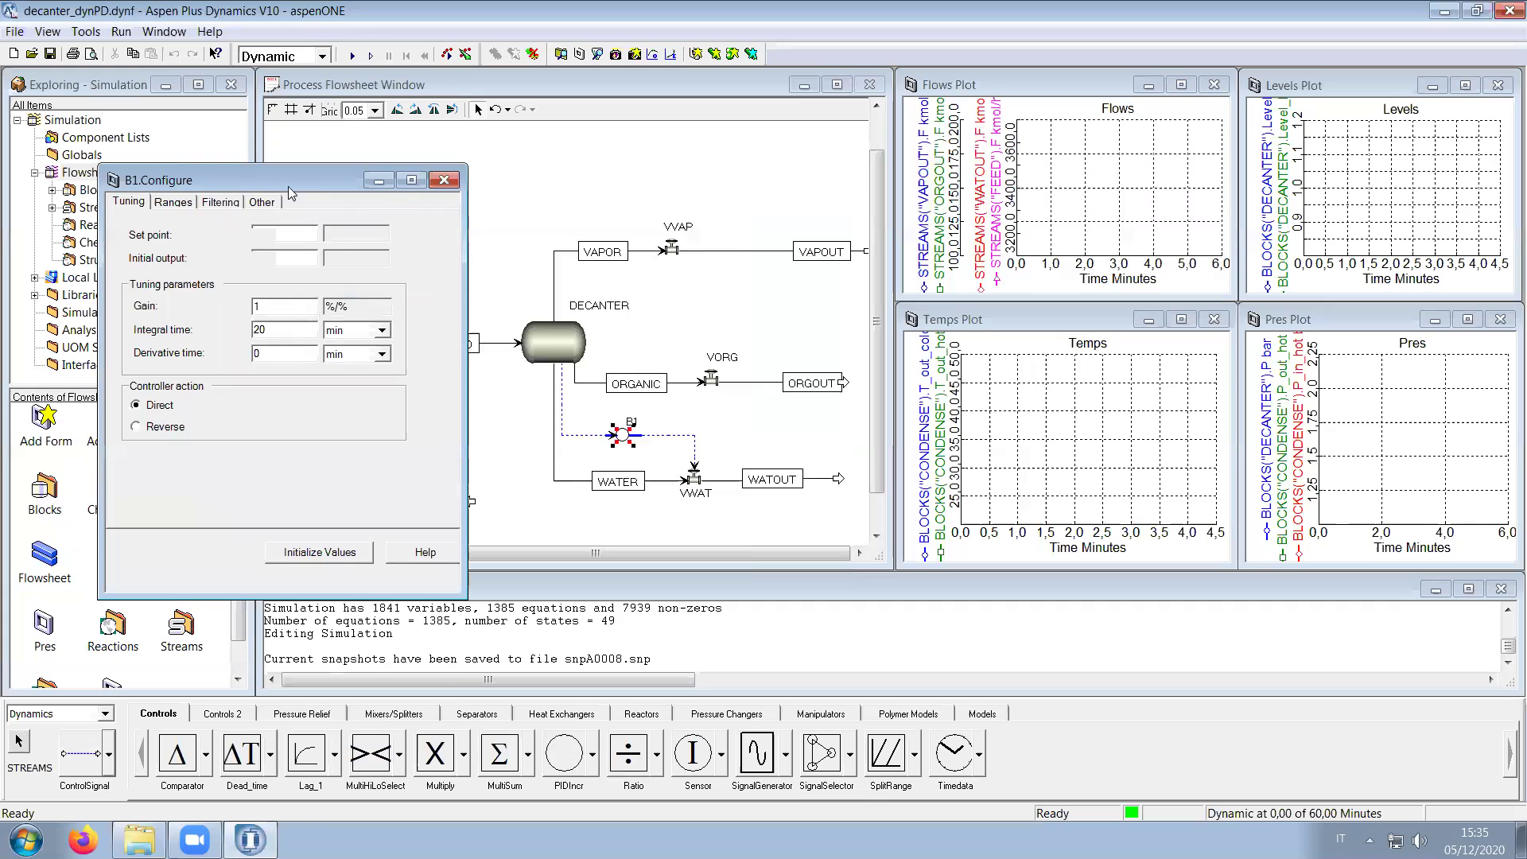
drag(289, 180, 436, 178)
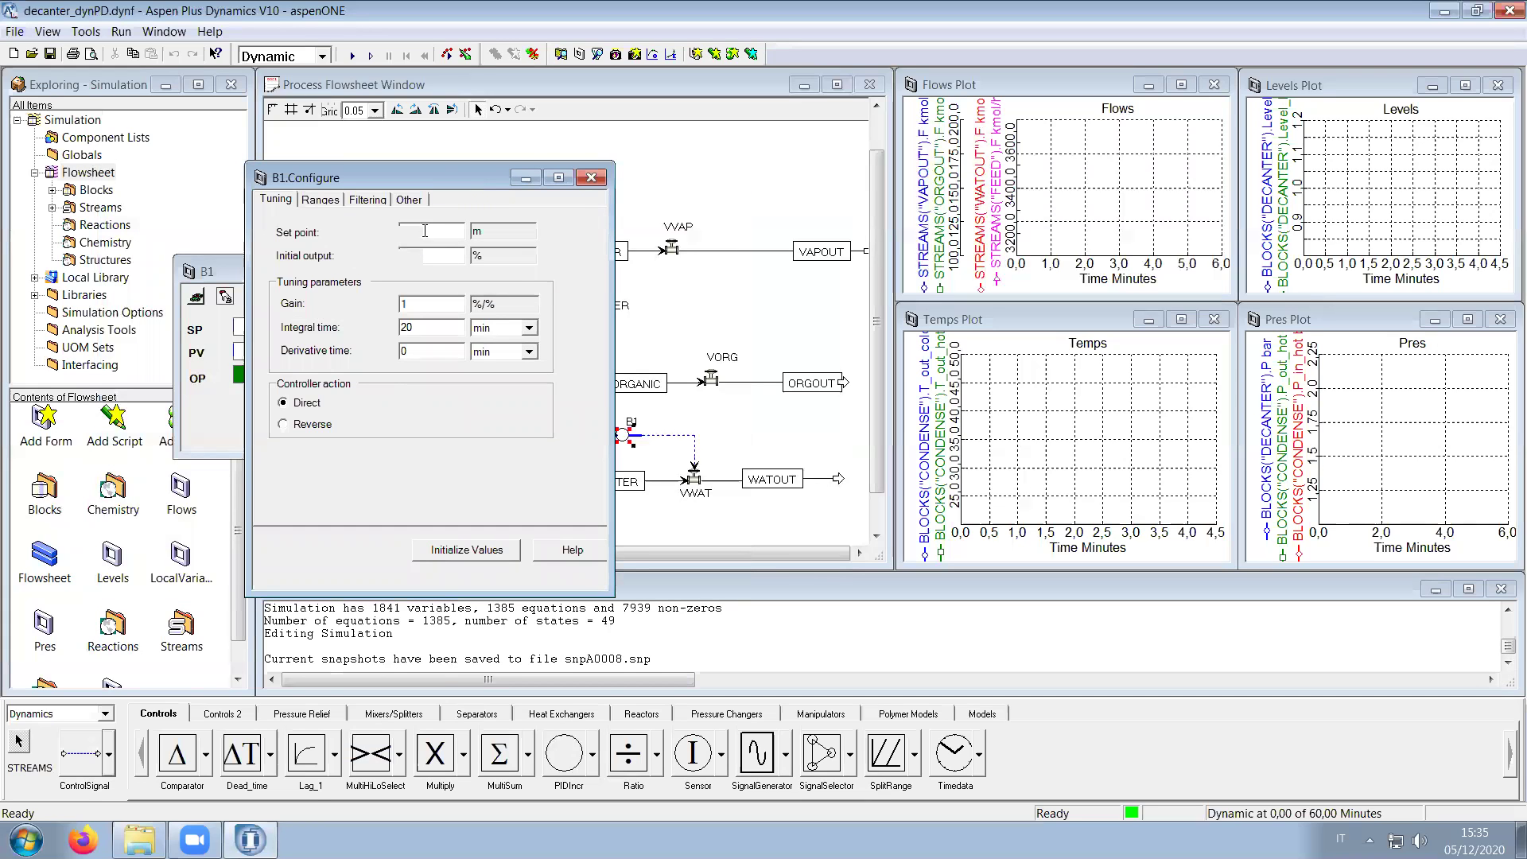
drag(434, 180, 657, 183)
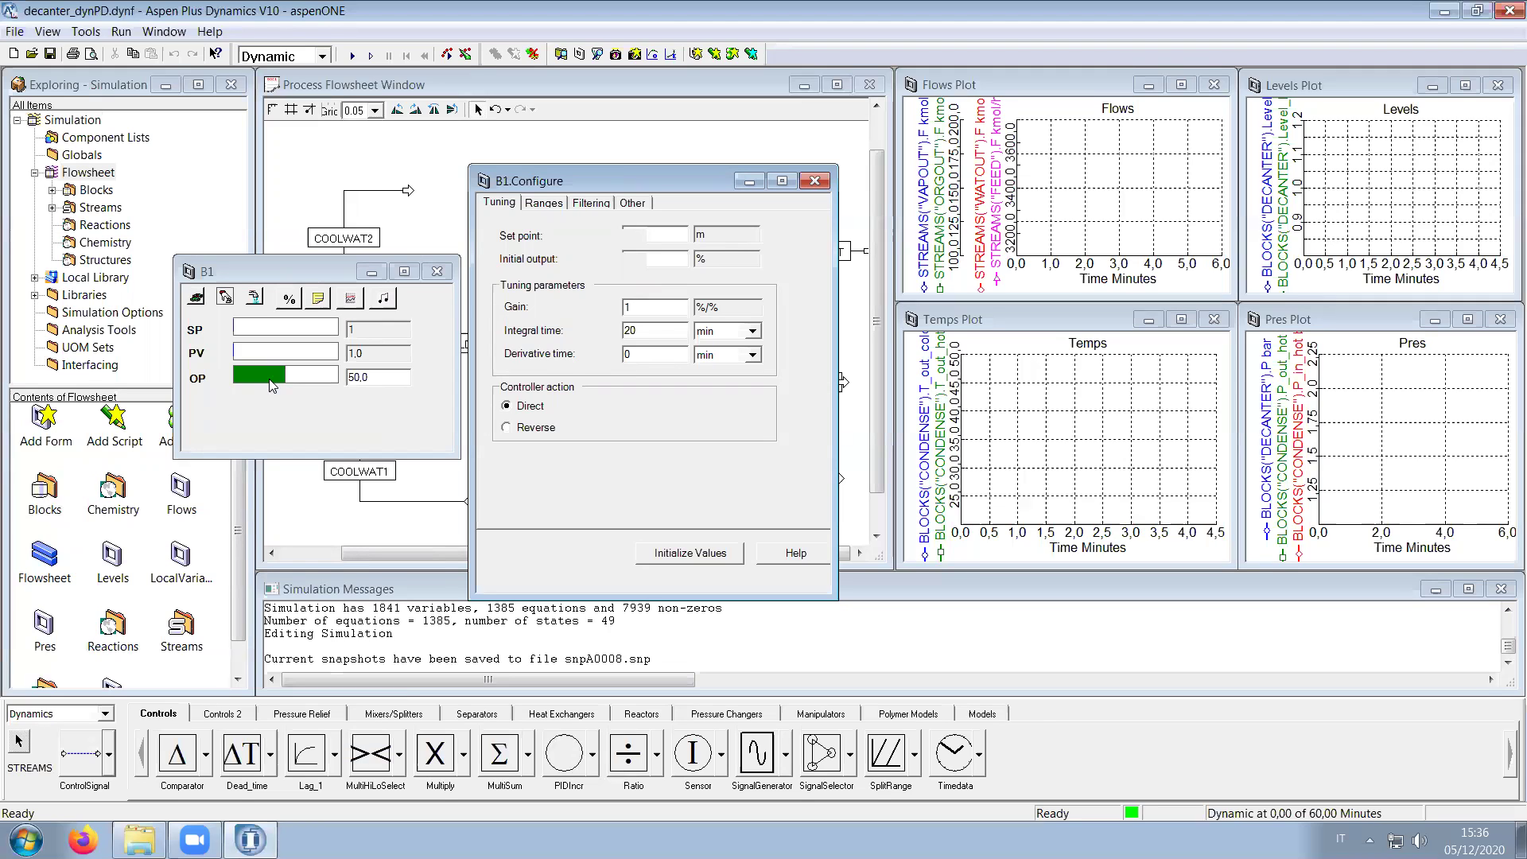
click(646, 305)
click(658, 313)
click(651, 306)
double_click(633, 332)
click(657, 331)
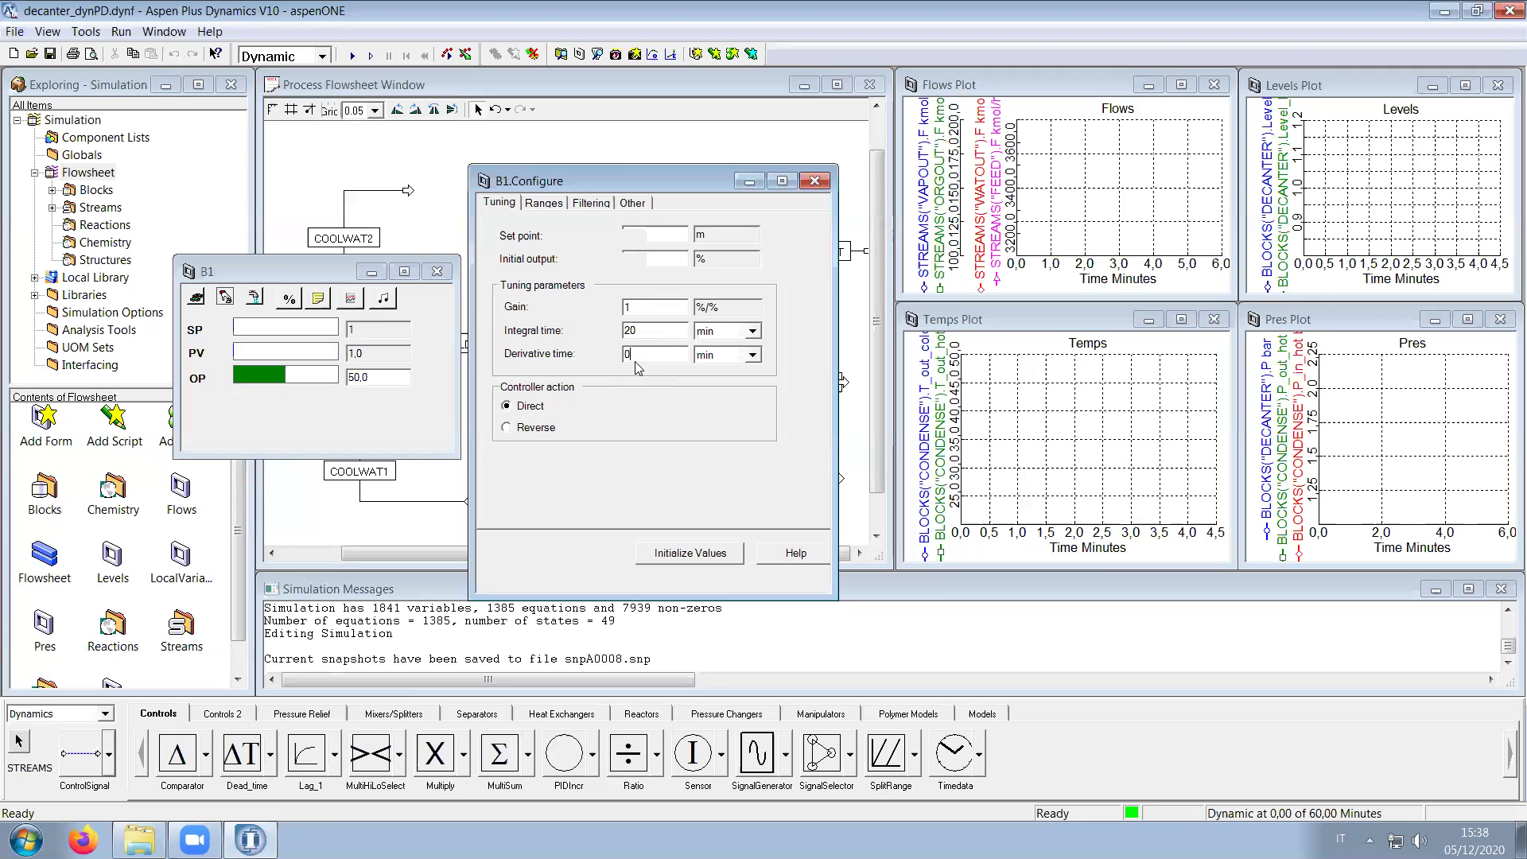
click(636, 362)
click(814, 181)
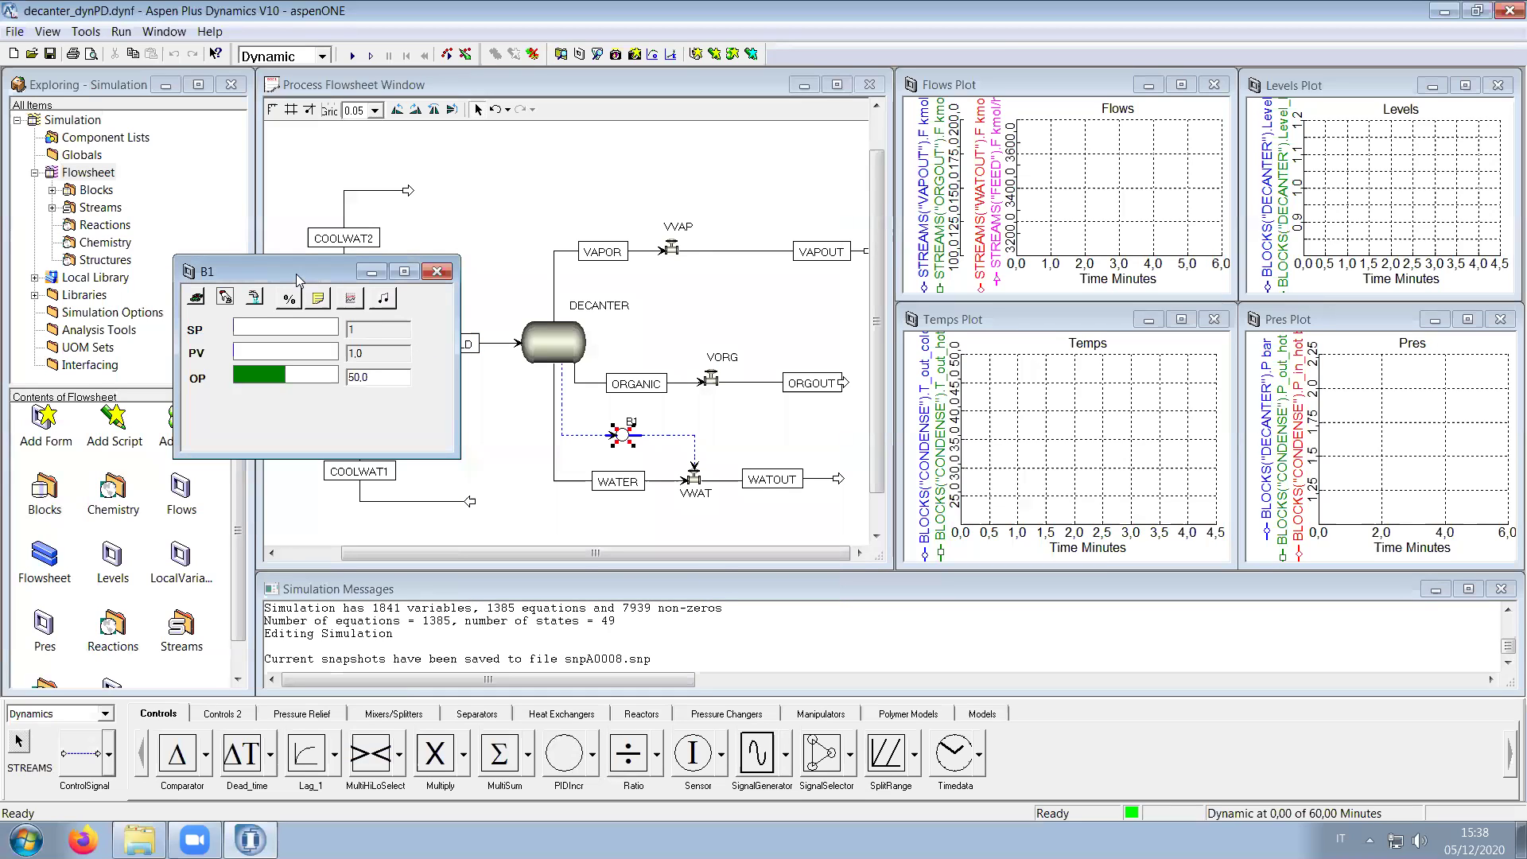
Step: Shift the B1 faceplate aside and complete an Initialization run of the simulation
drag(299, 278, 257, 262)
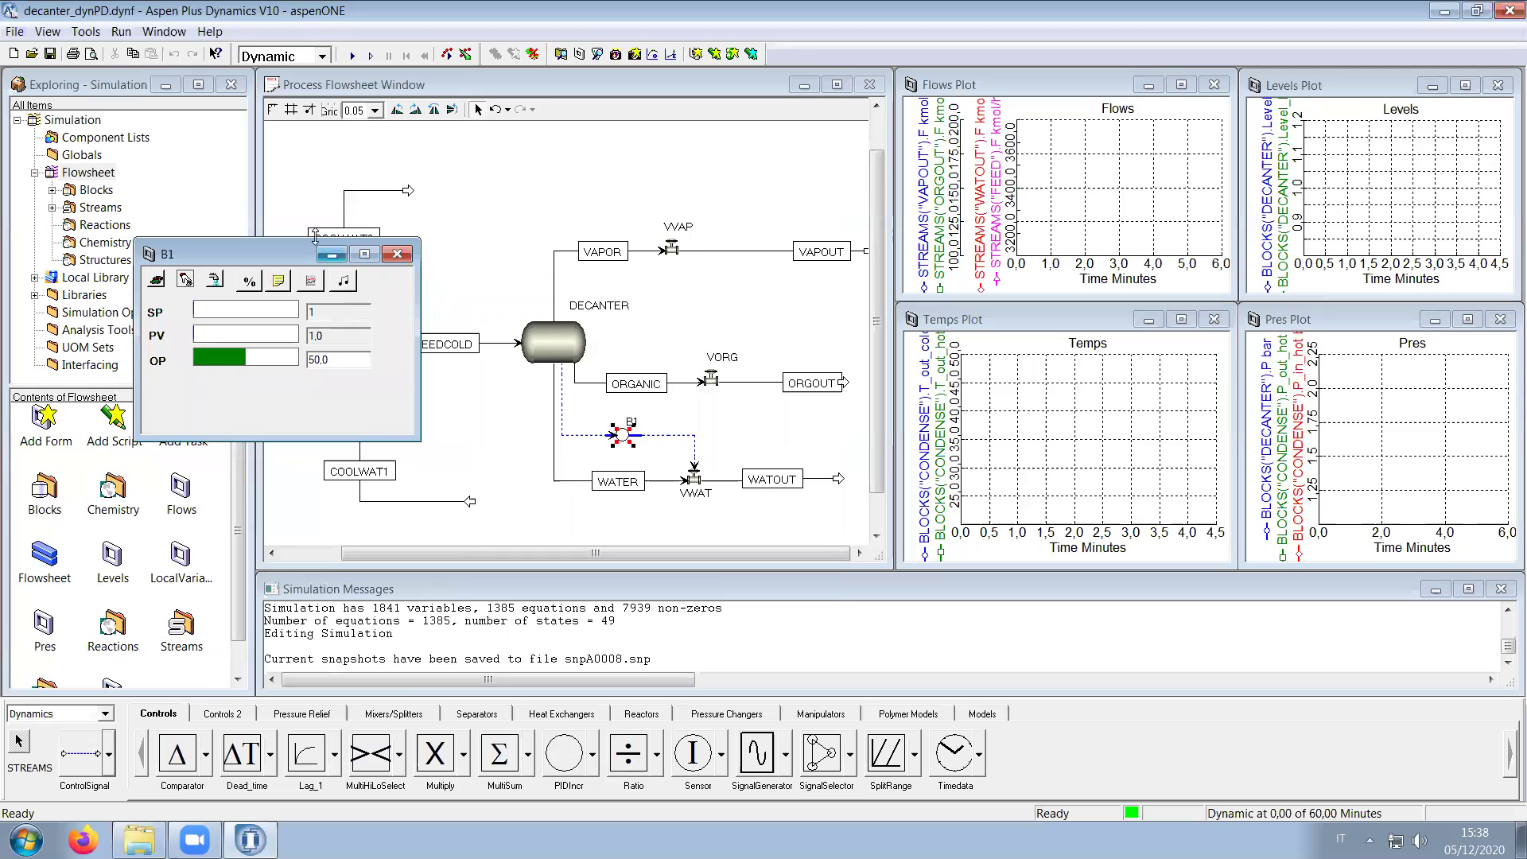
click(326, 58)
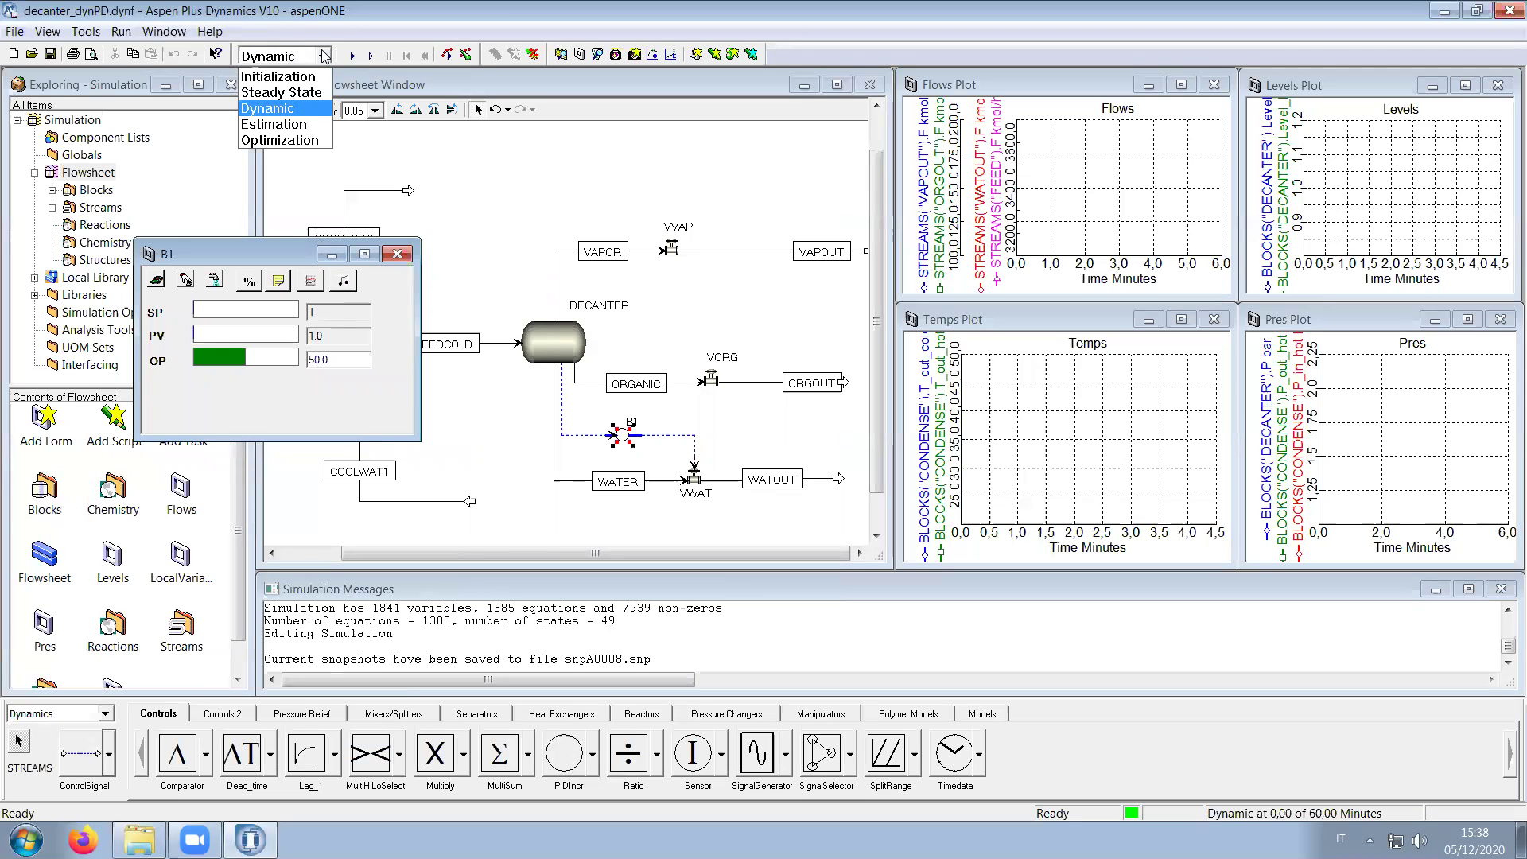
click(311, 74)
click(352, 55)
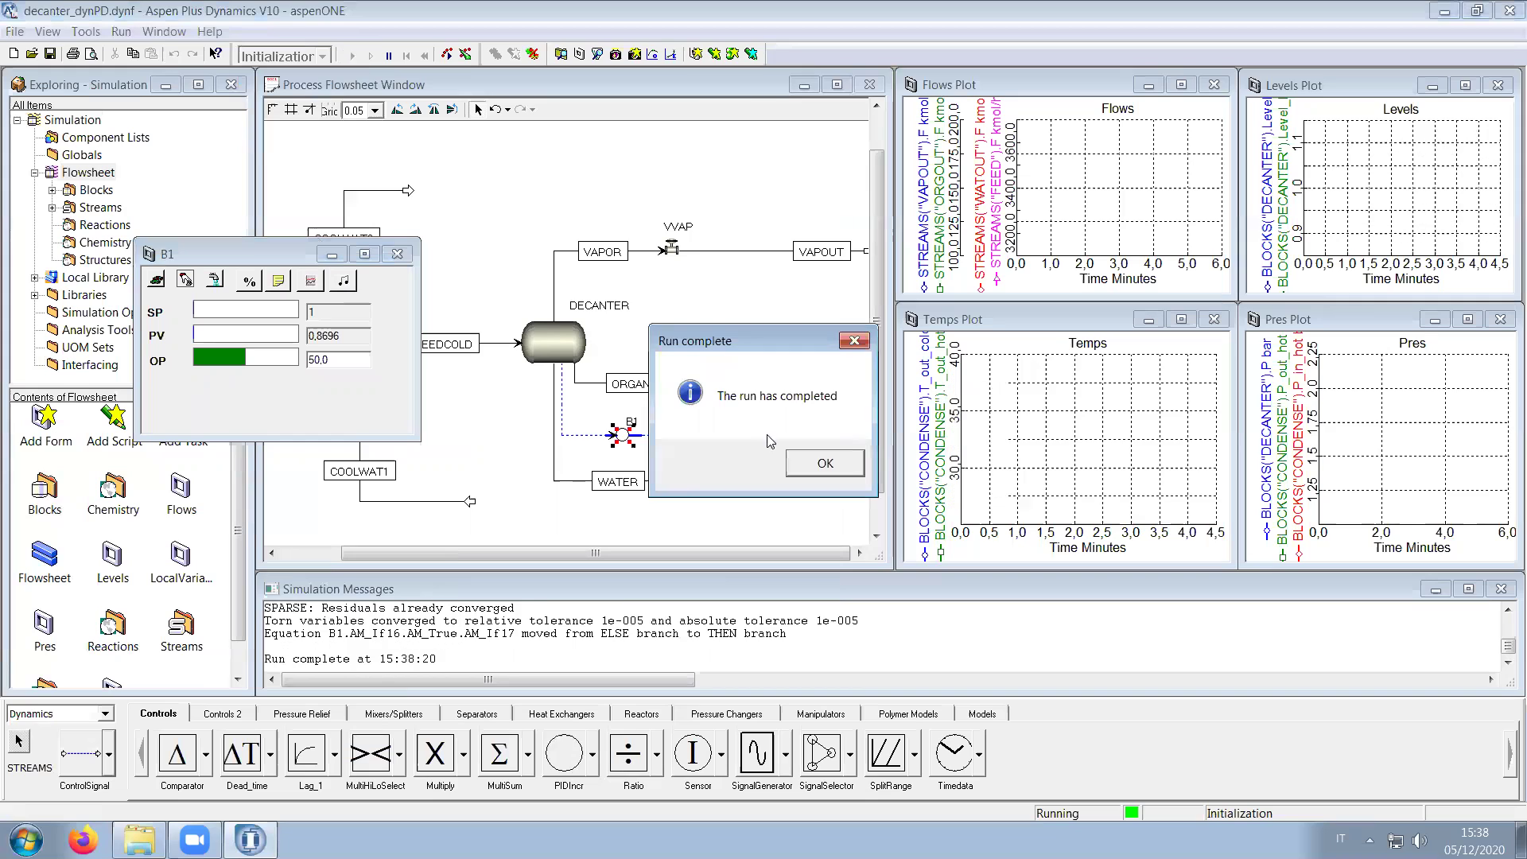
click(825, 463)
Step: Set the run mode back to Dynamic, run the simulation and pause it at about 1.87 minutes
click(322, 57)
click(322, 108)
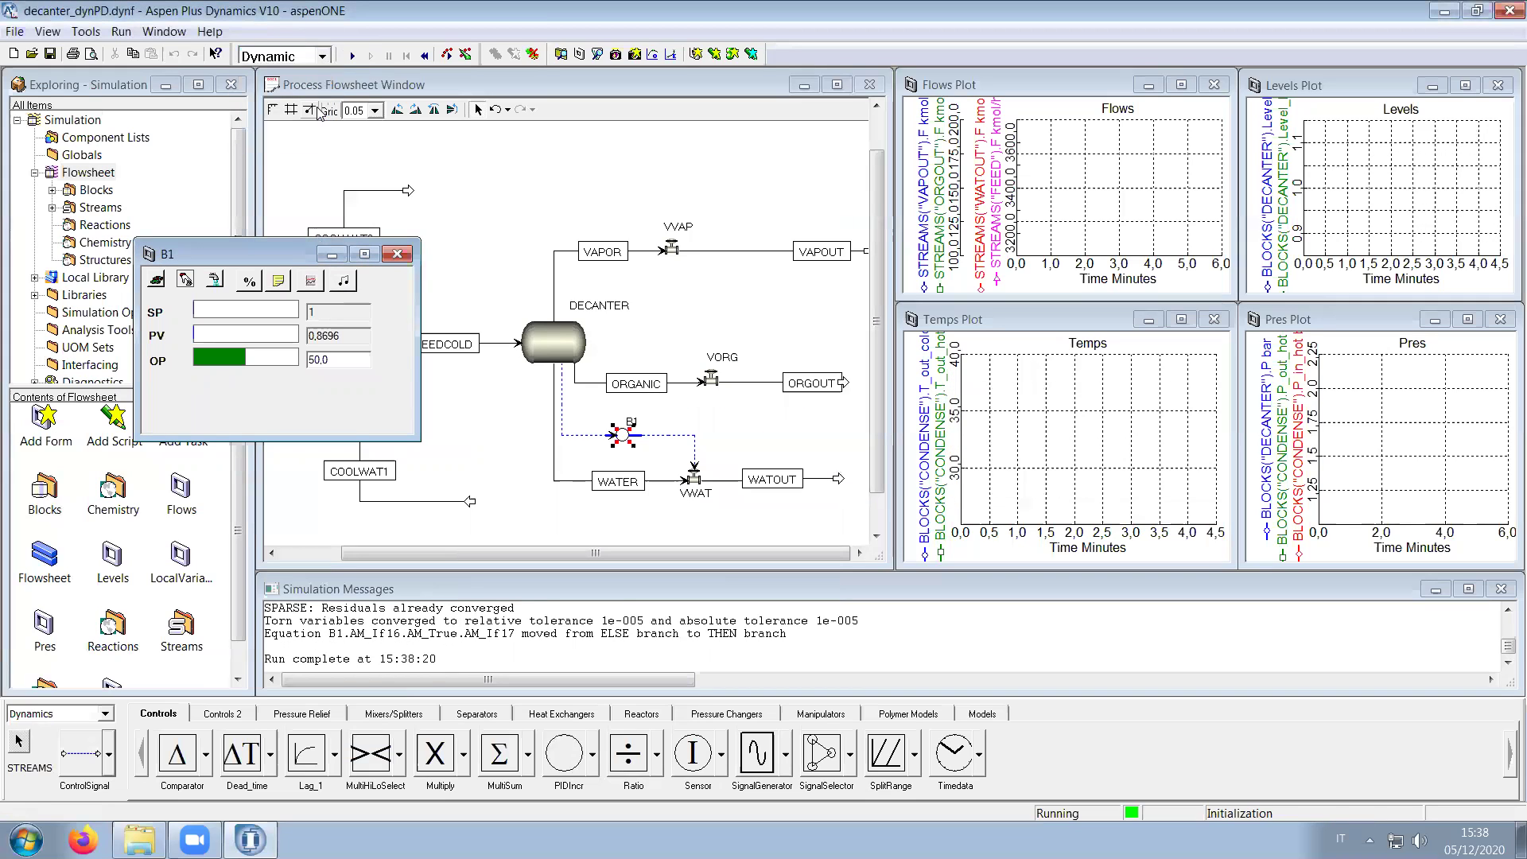
click(353, 56)
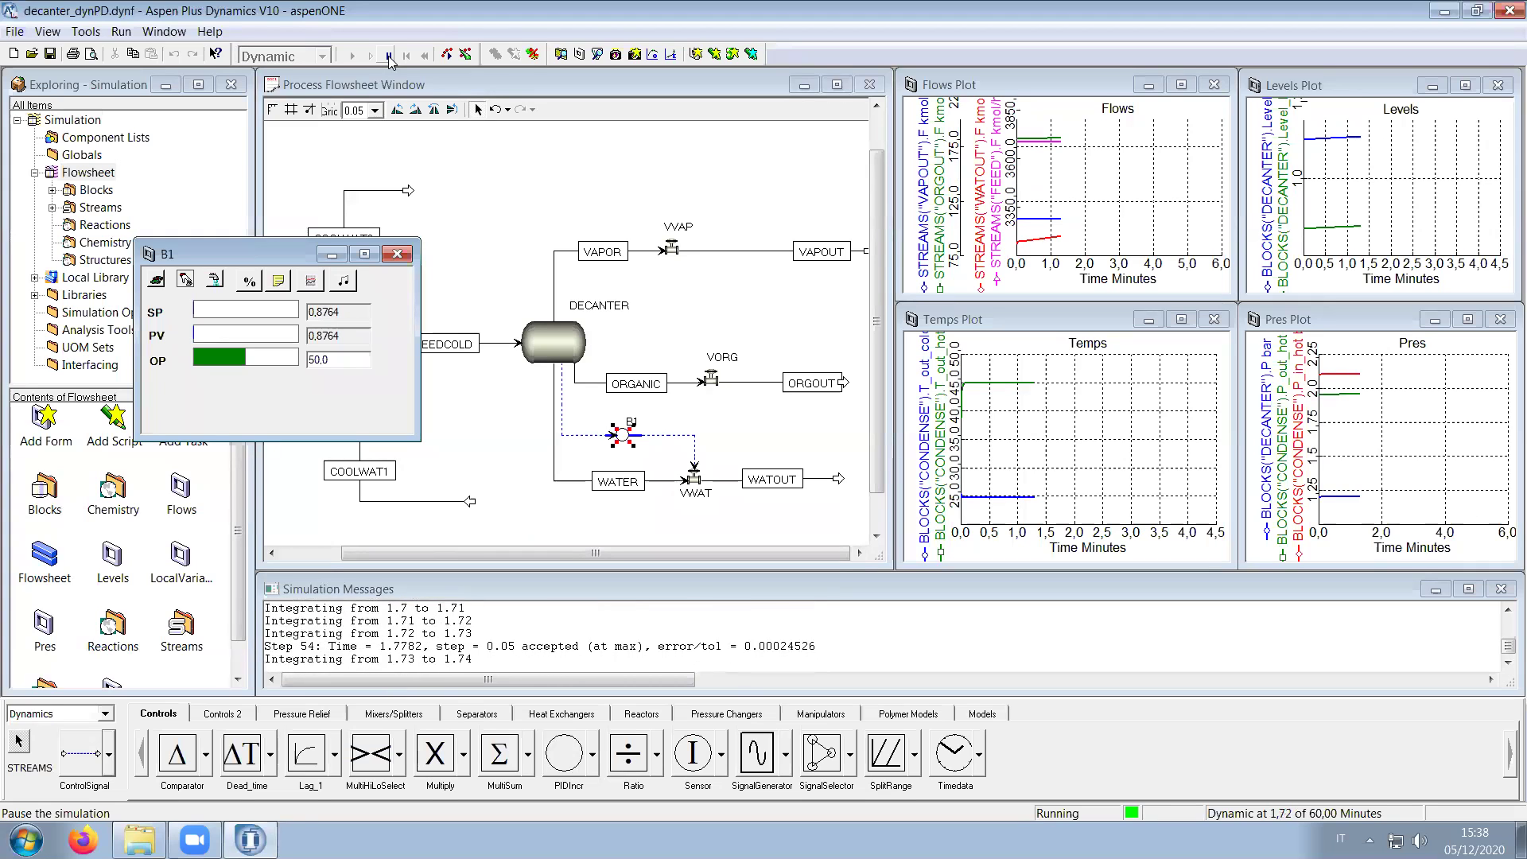
click(389, 57)
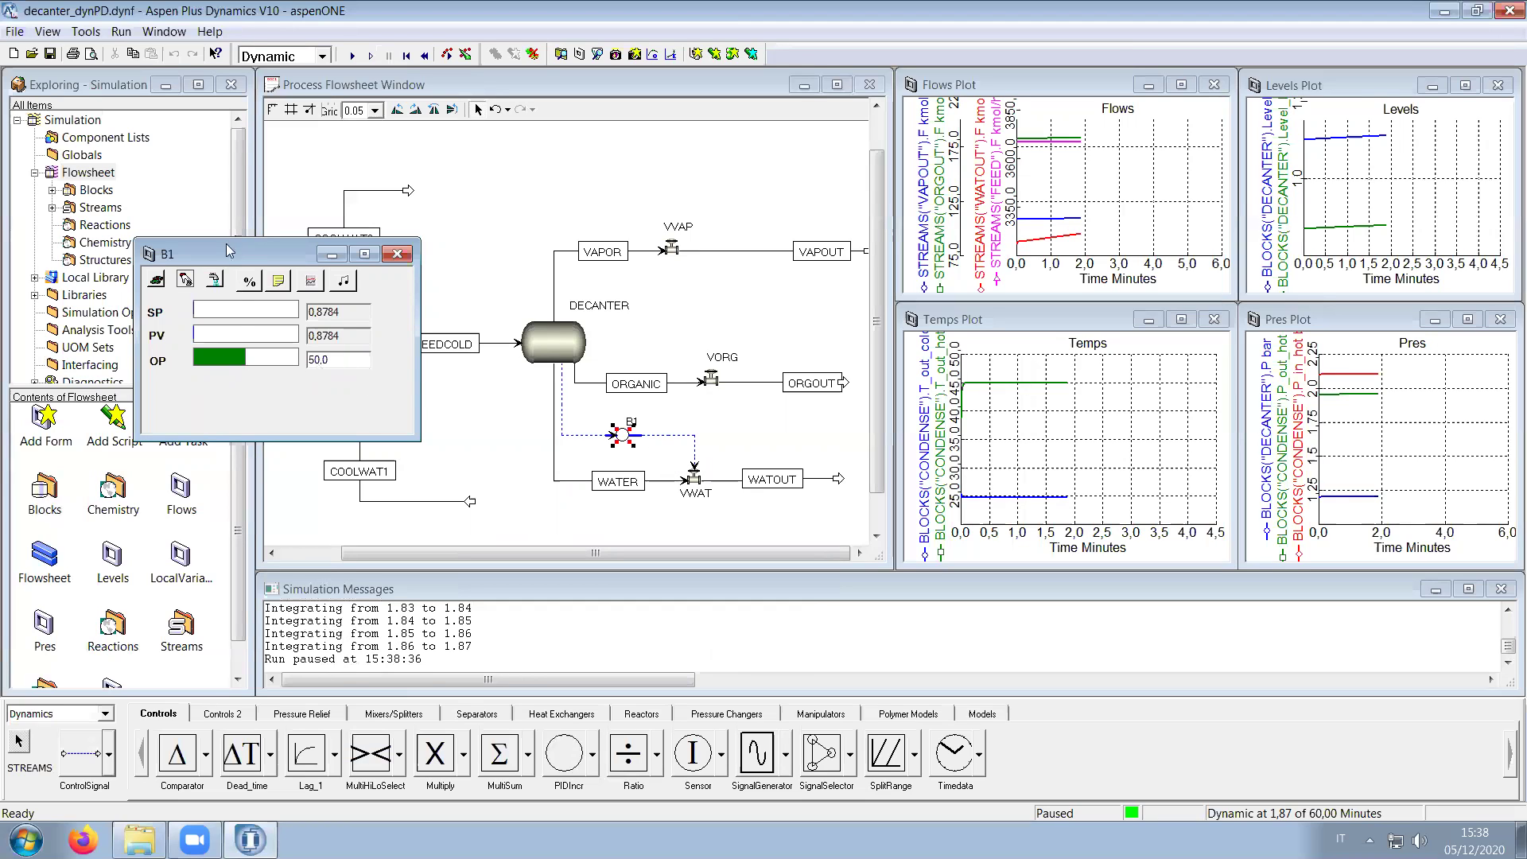
Step: Set B1's manual output OP to 50,5 and run the simulation to about 5.5 minutes before pausing
drag(237, 256, 236, 252)
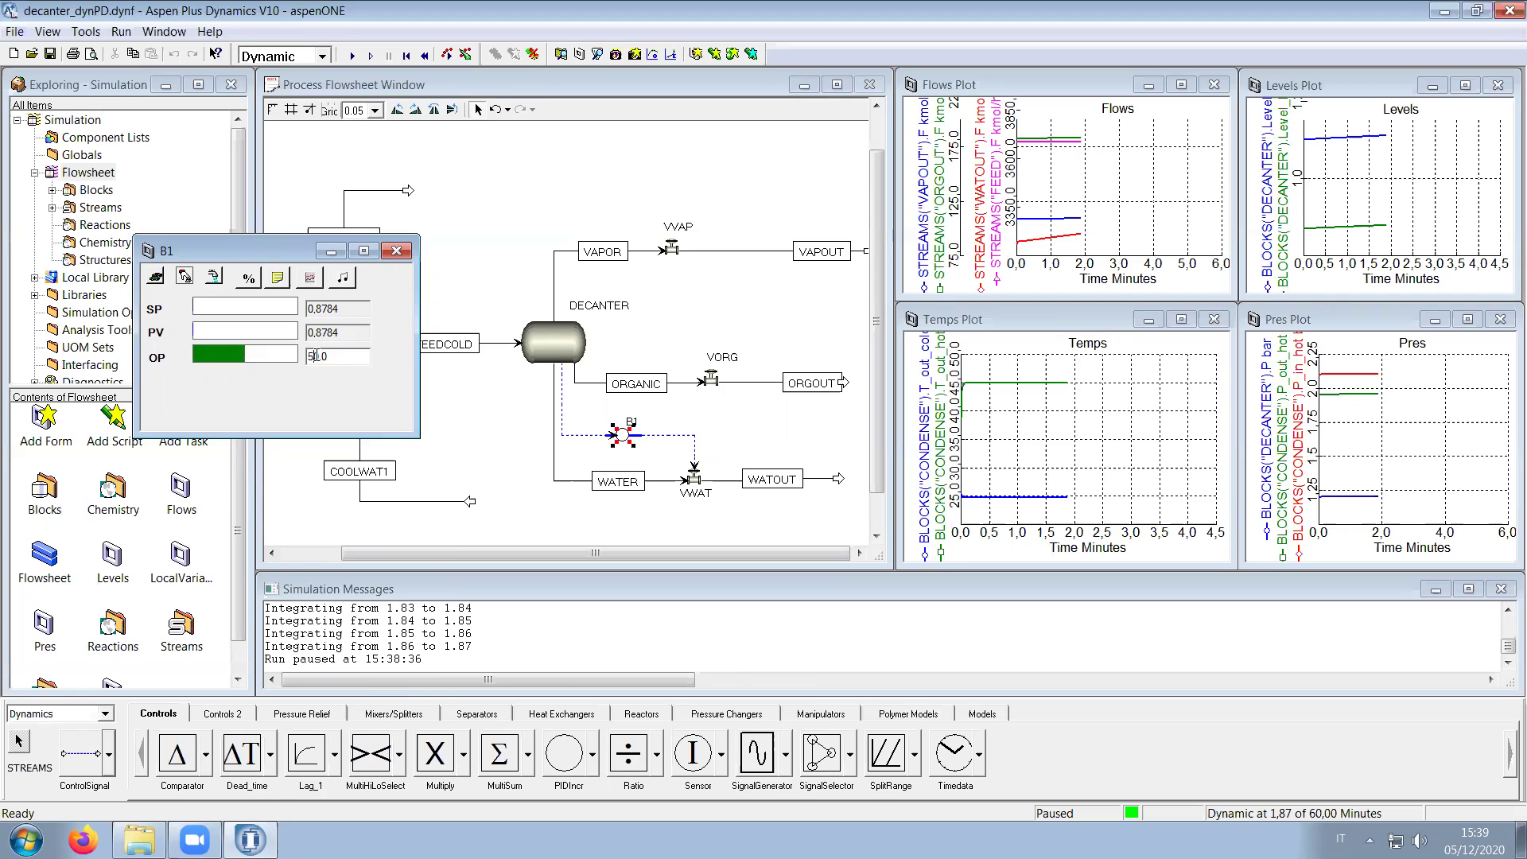
text(50,5)
key(Return)
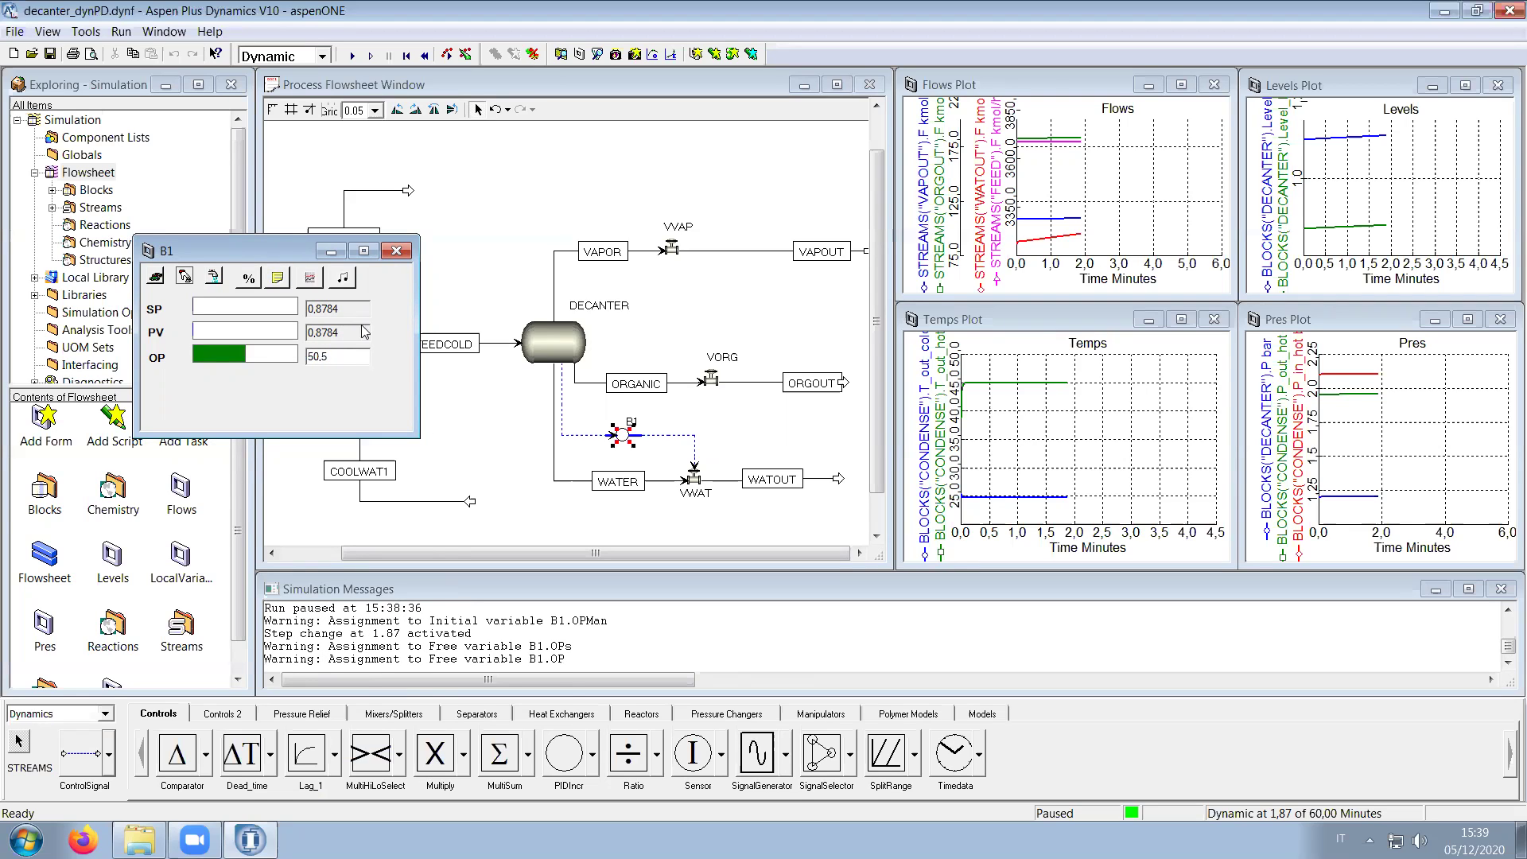
click(351, 58)
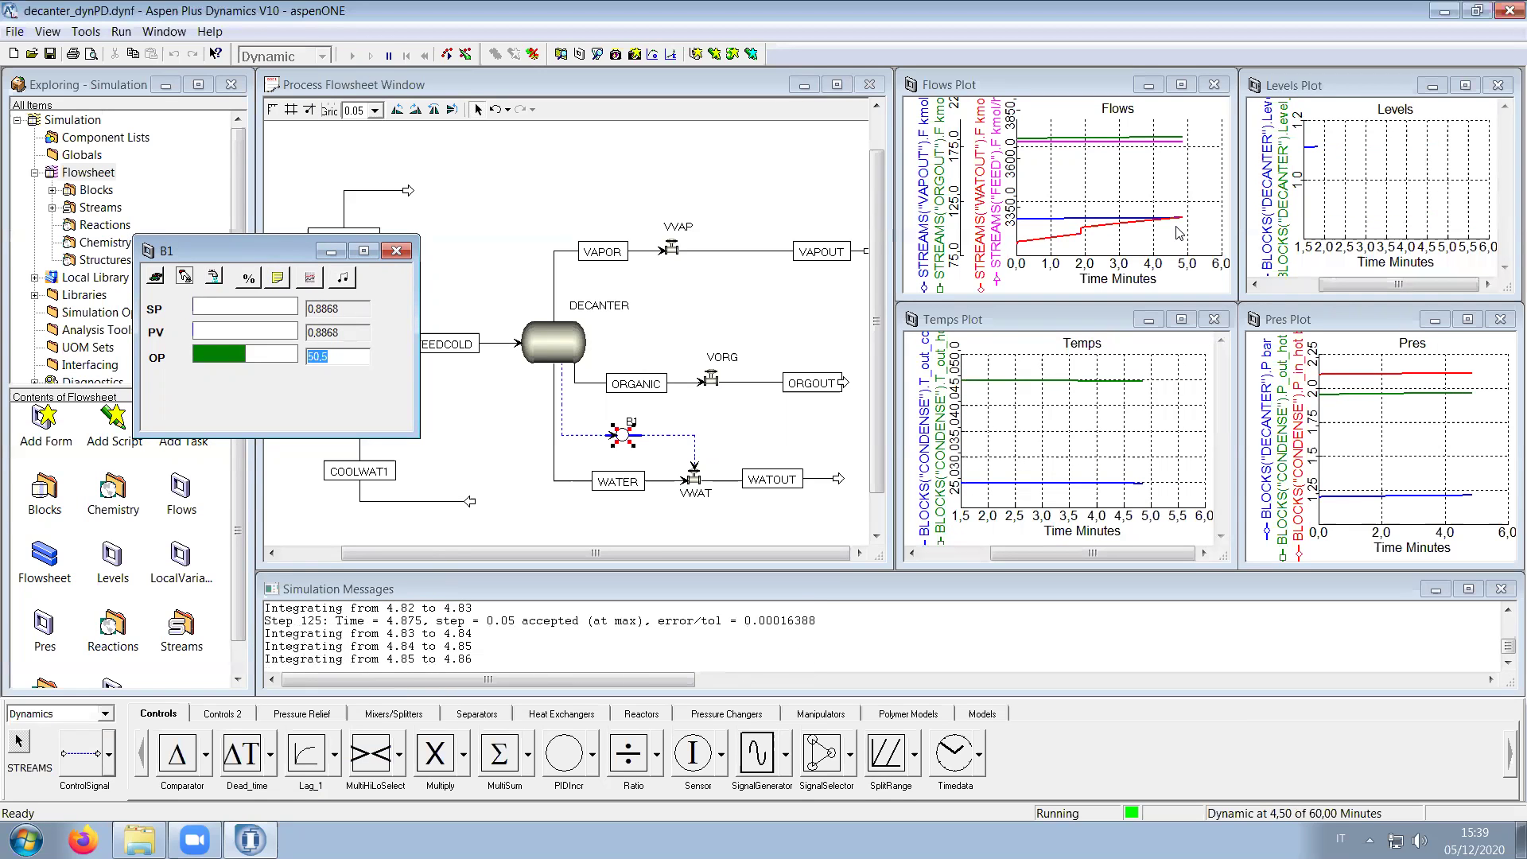
click(389, 57)
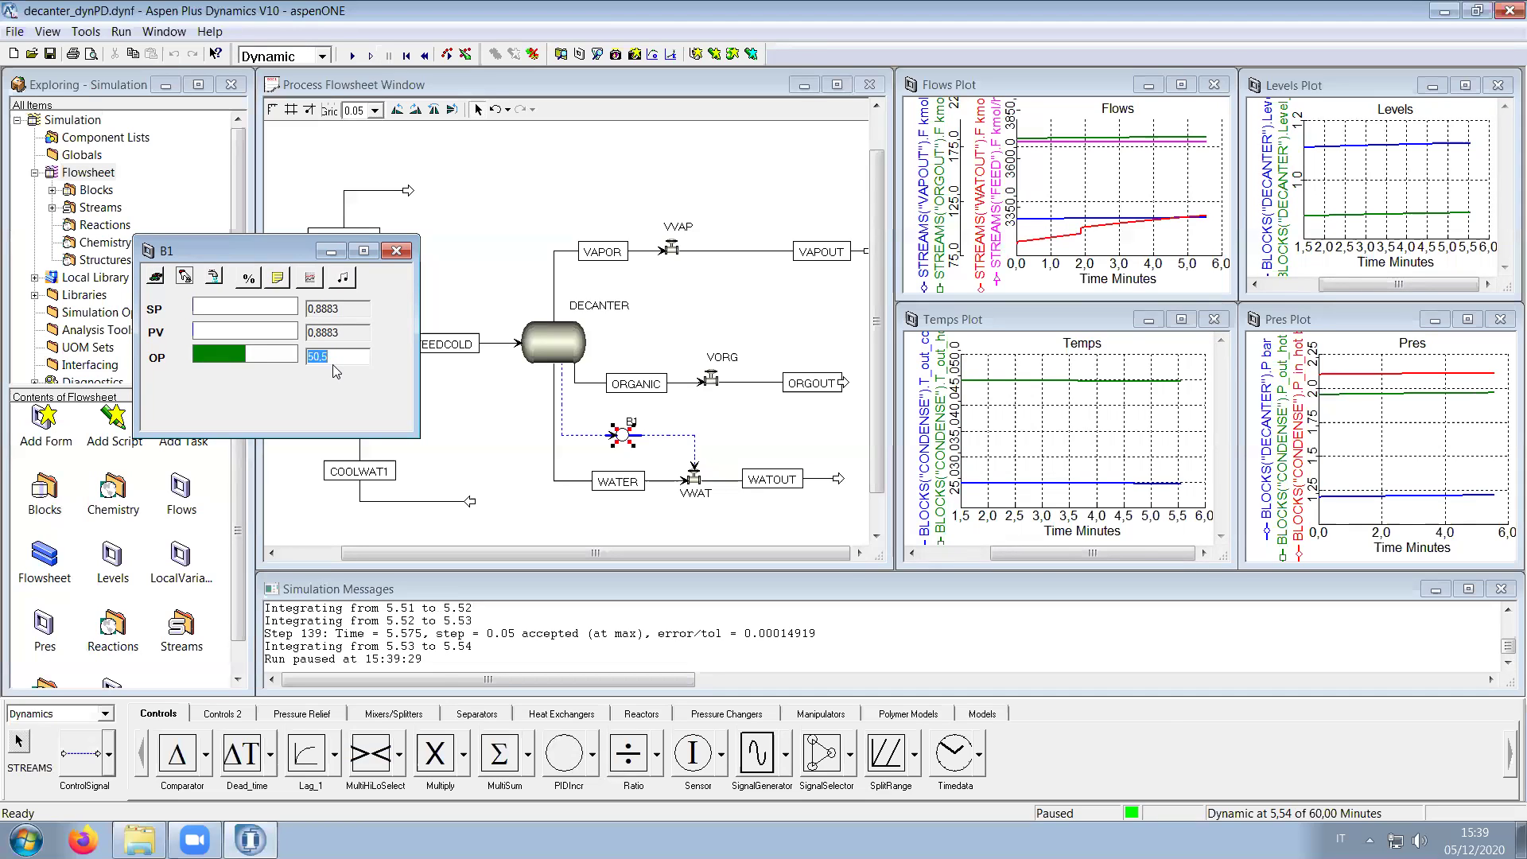
Step: Switch controller B1 to automatic mode and run the simulation until about 8.4 minutes, then pause it
click(159, 278)
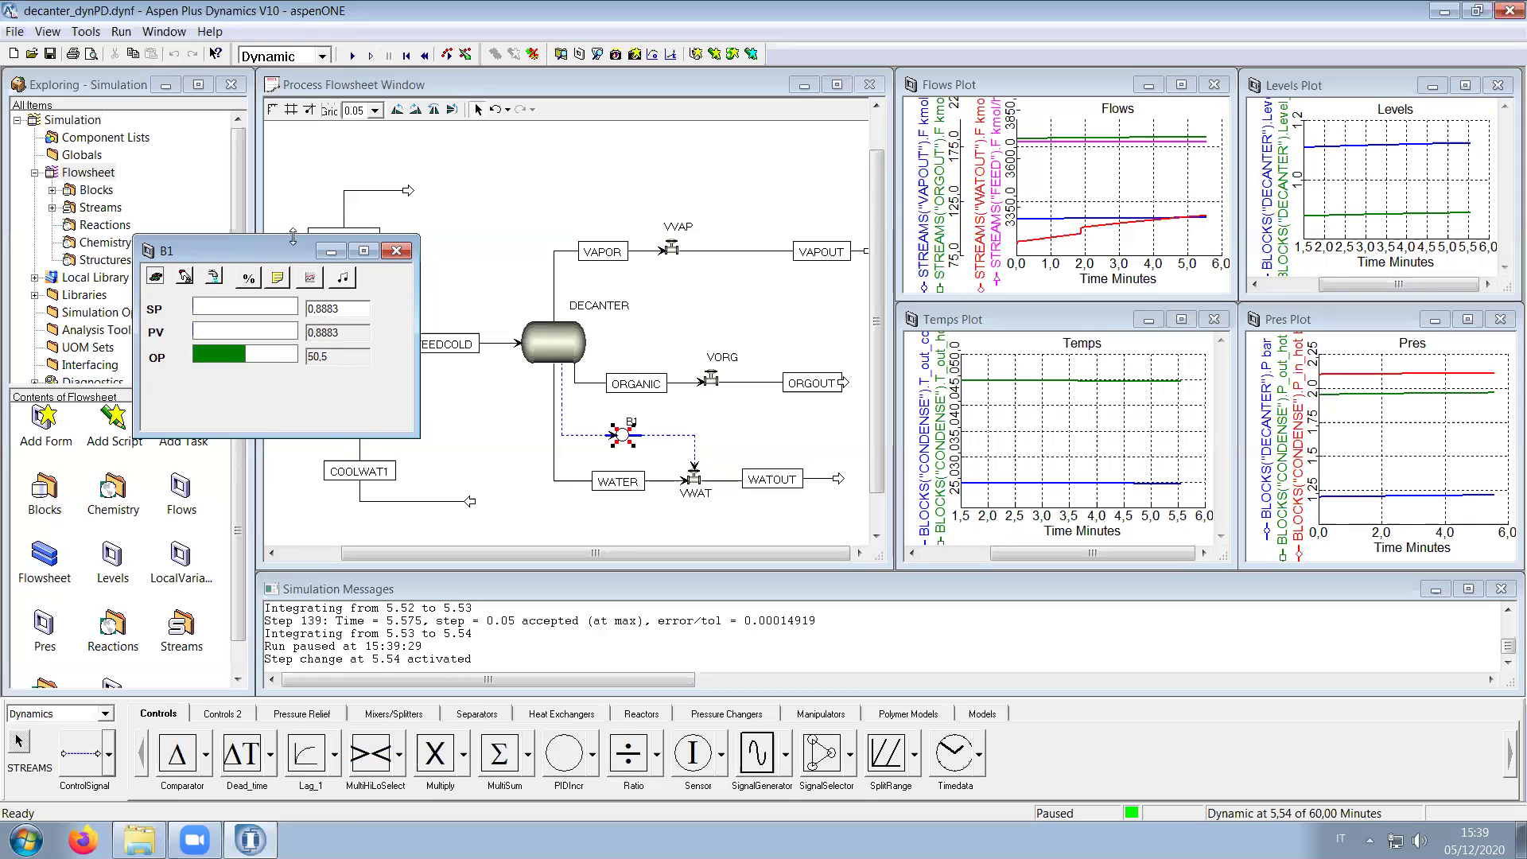
click(351, 57)
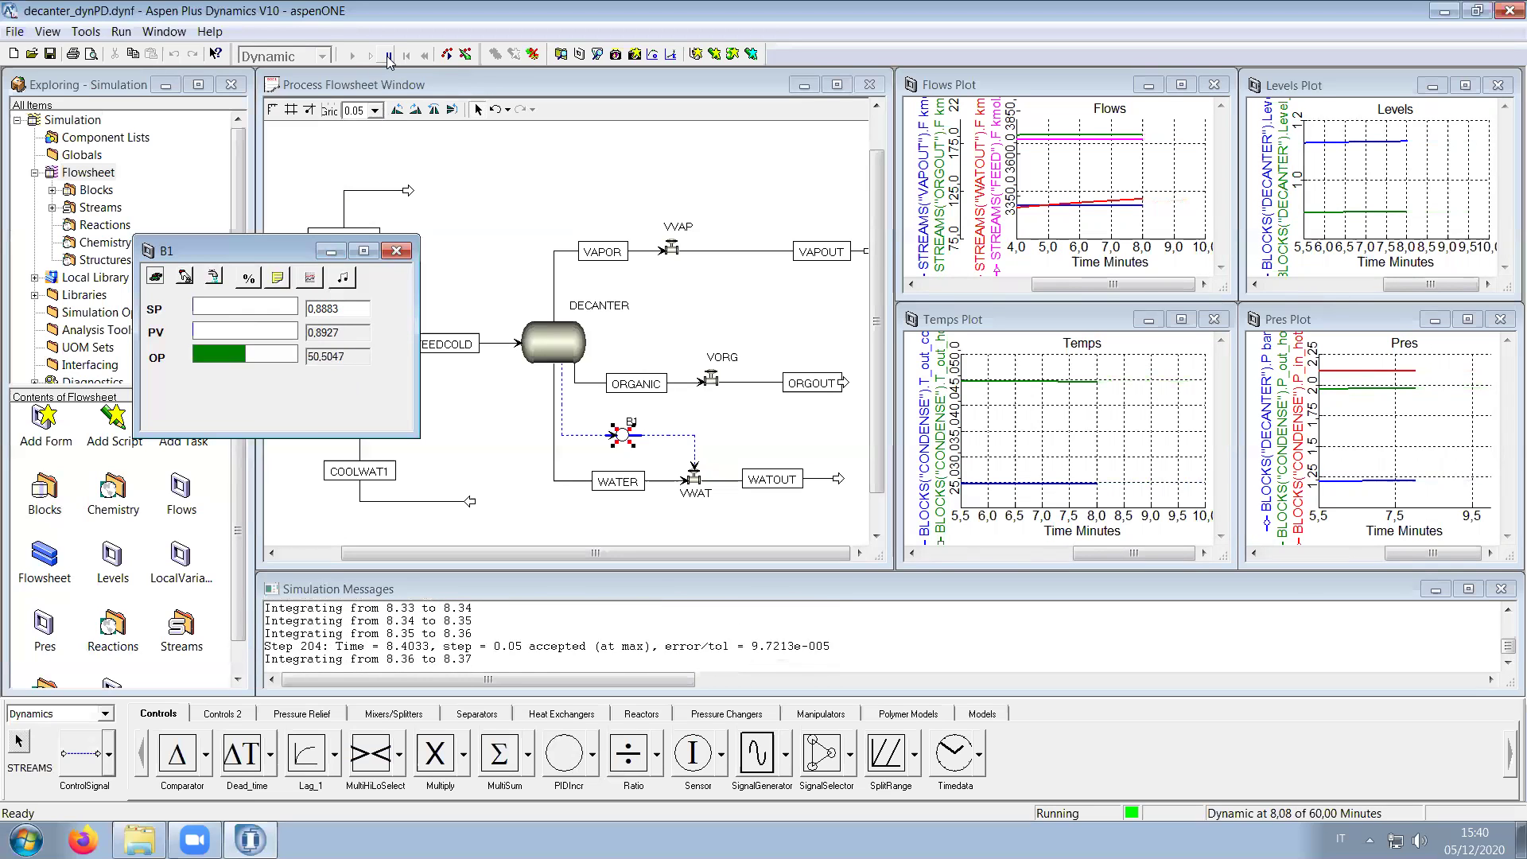
key(ctrl+Break)
Step: Zoom the Pres, Temps, Flows and Levels plots to their full view
right_click(1382, 416)
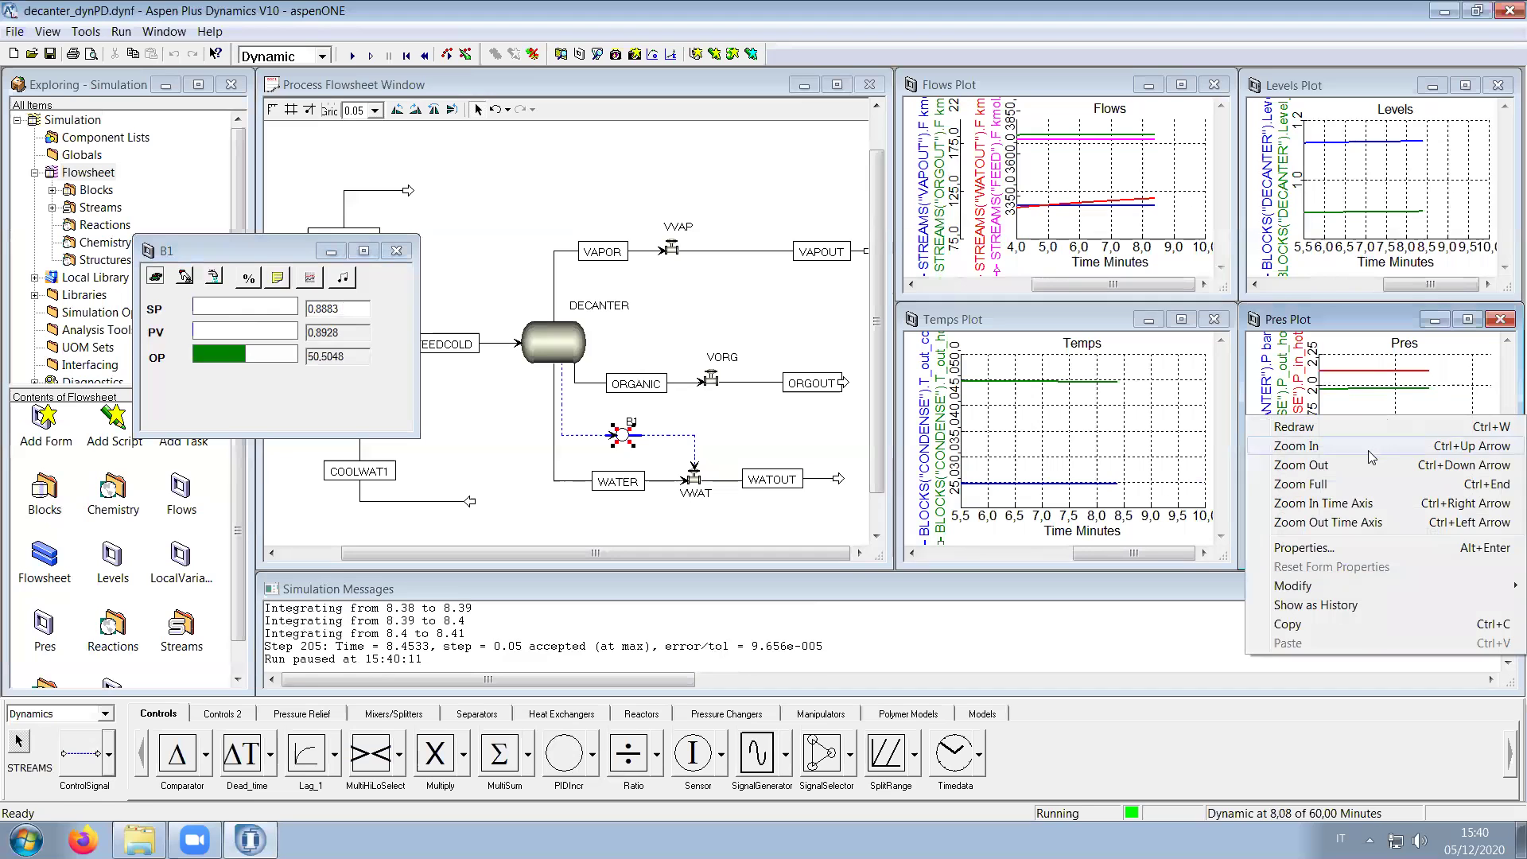
click(1376, 493)
right_click(1111, 453)
click(1164, 518)
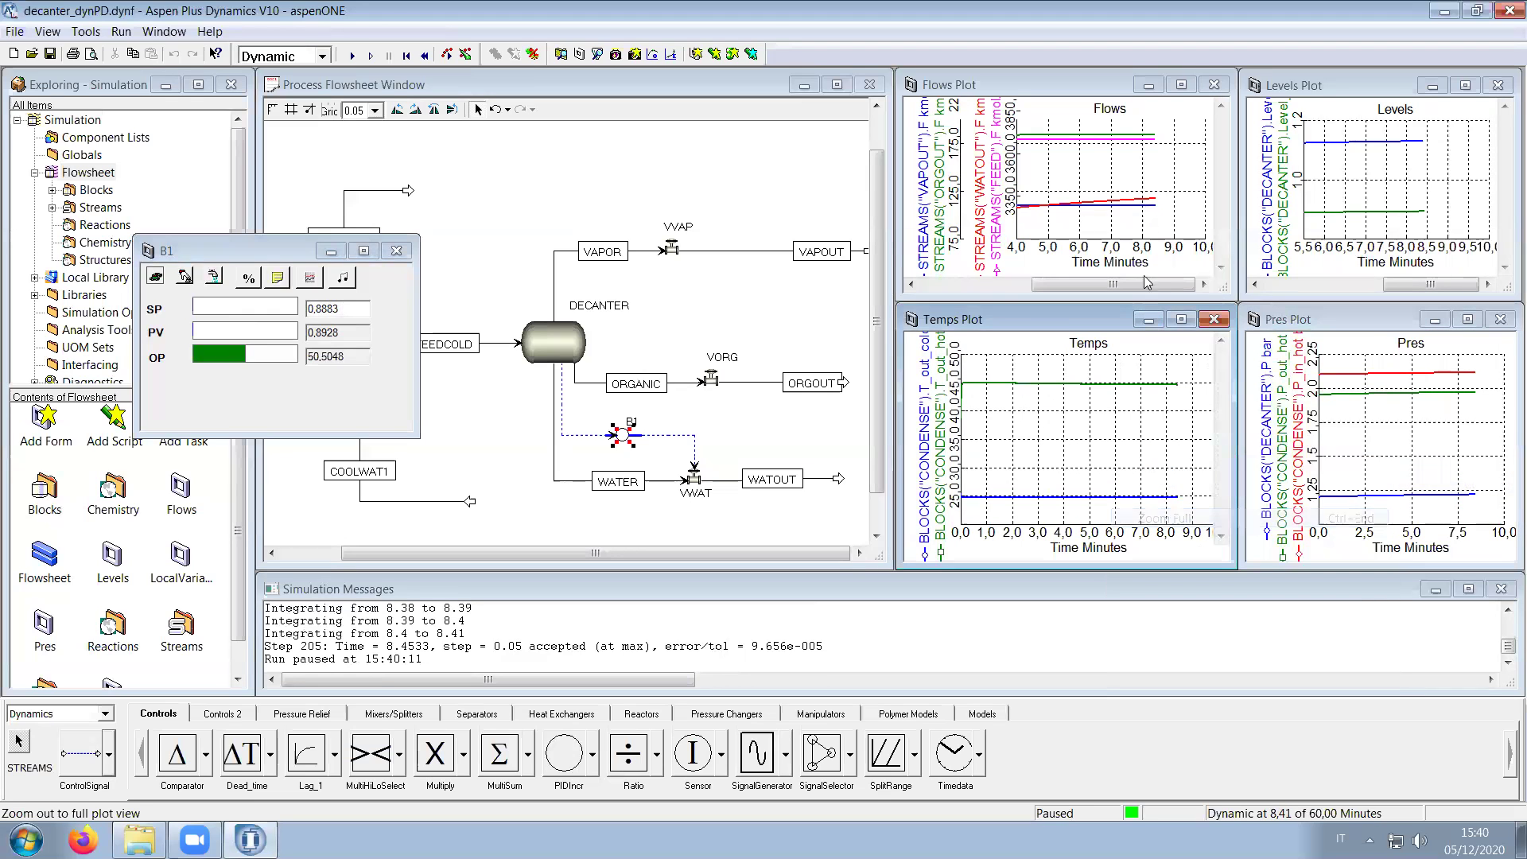
right_click(1145, 217)
click(1200, 283)
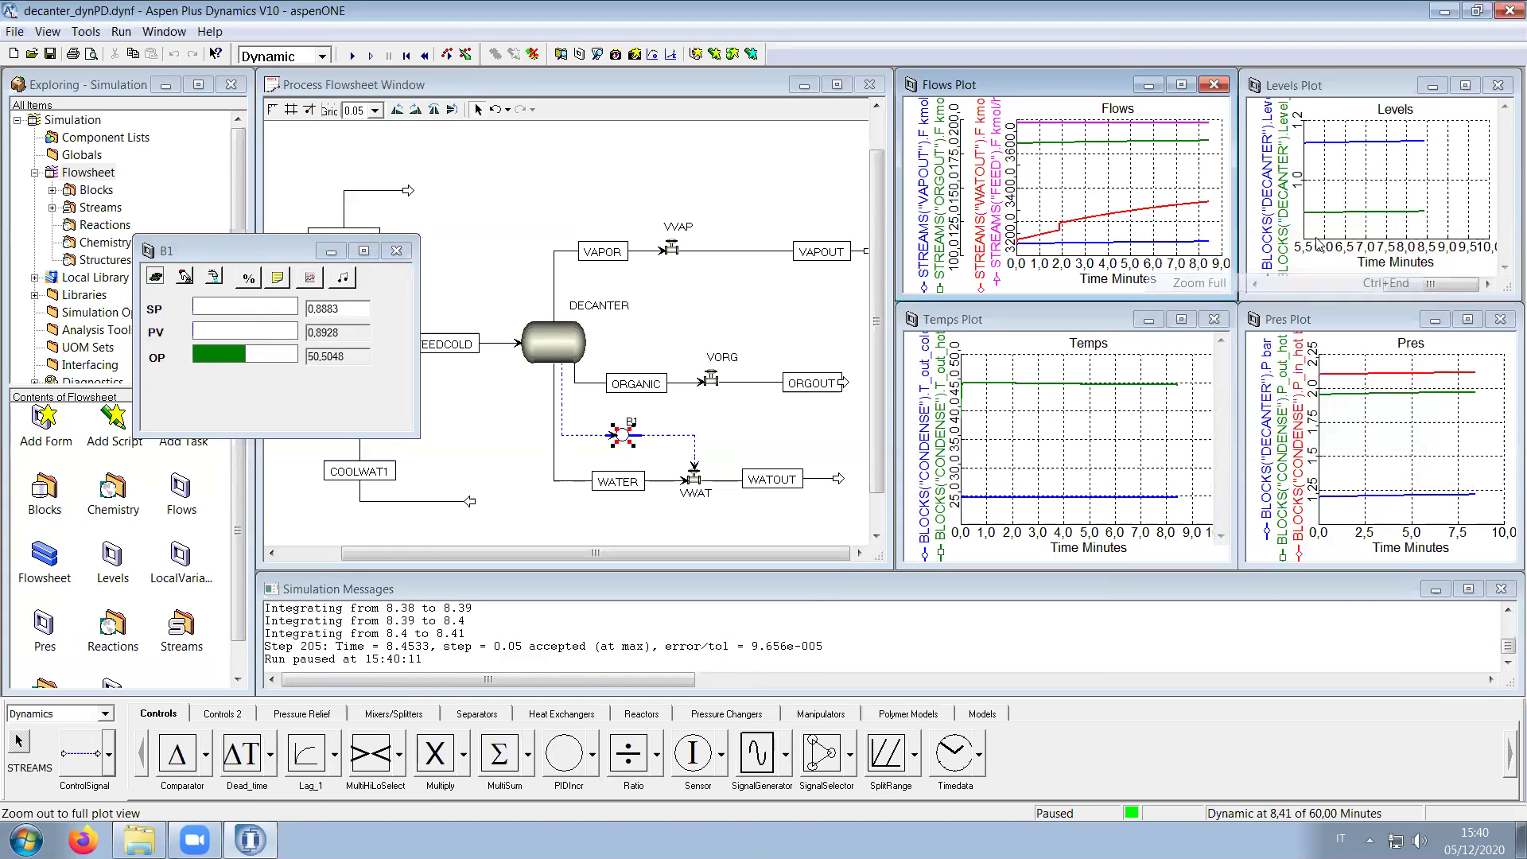
right_click(1380, 185)
click(1379, 253)
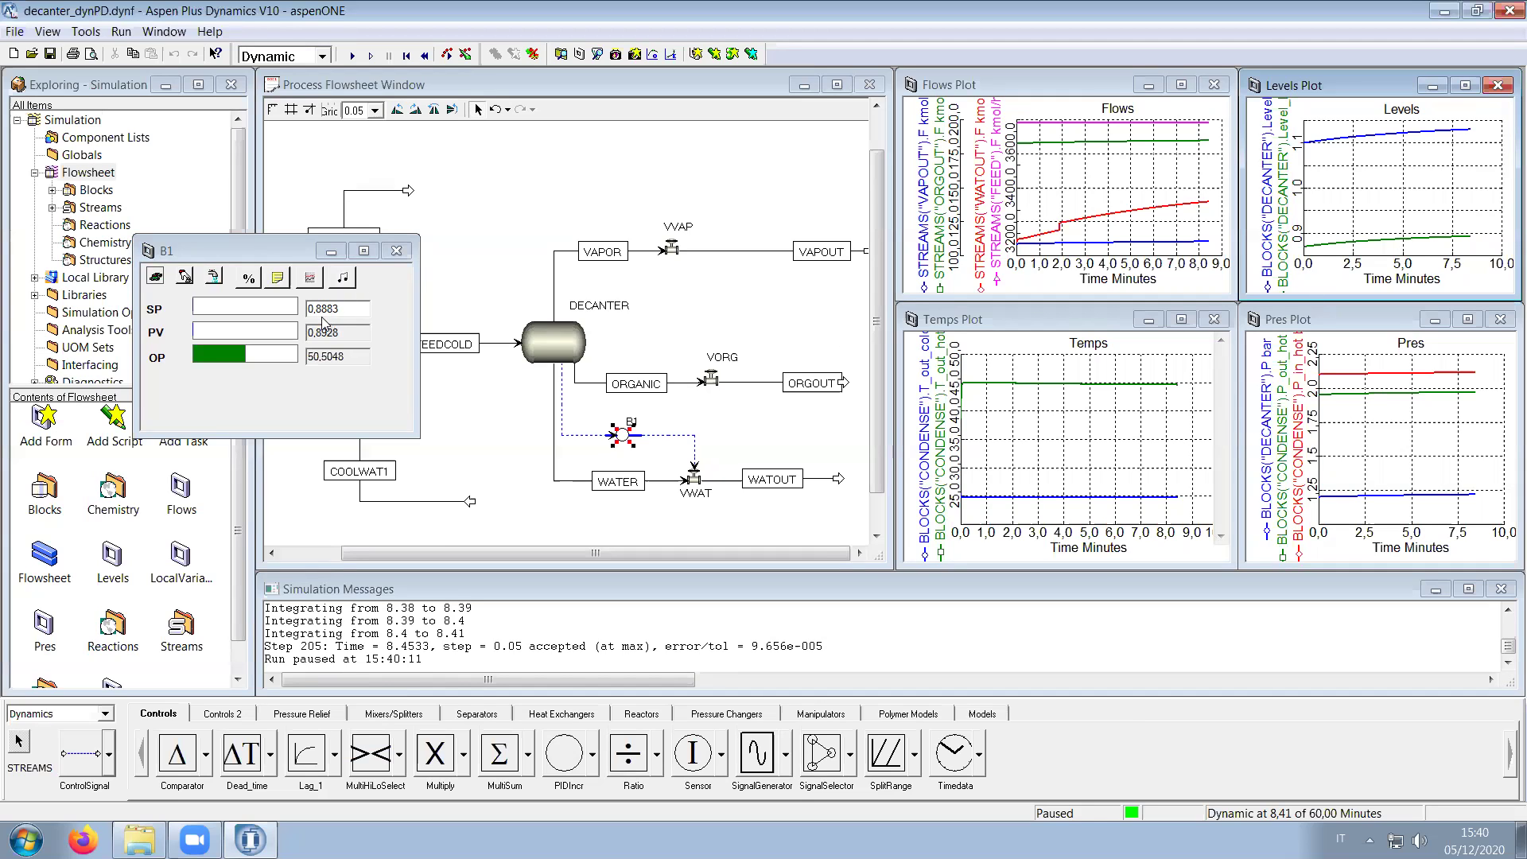
Step: Change B1's setpoint SP to 0,9 and run the simulation to about 12.4 minutes before pausing
drag(318, 308, 372, 305)
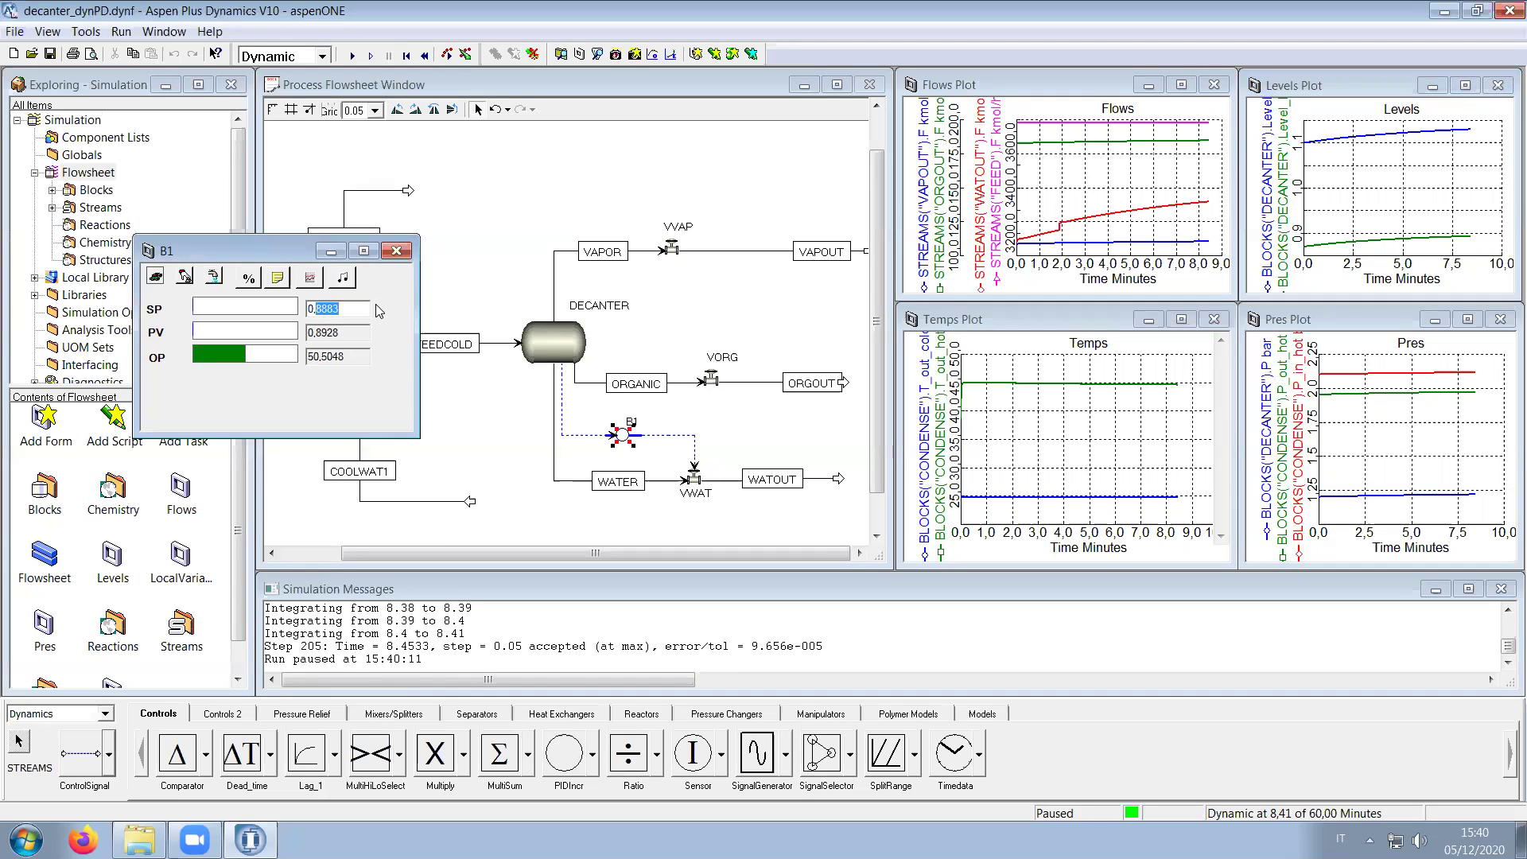
text(9)
key(Return)
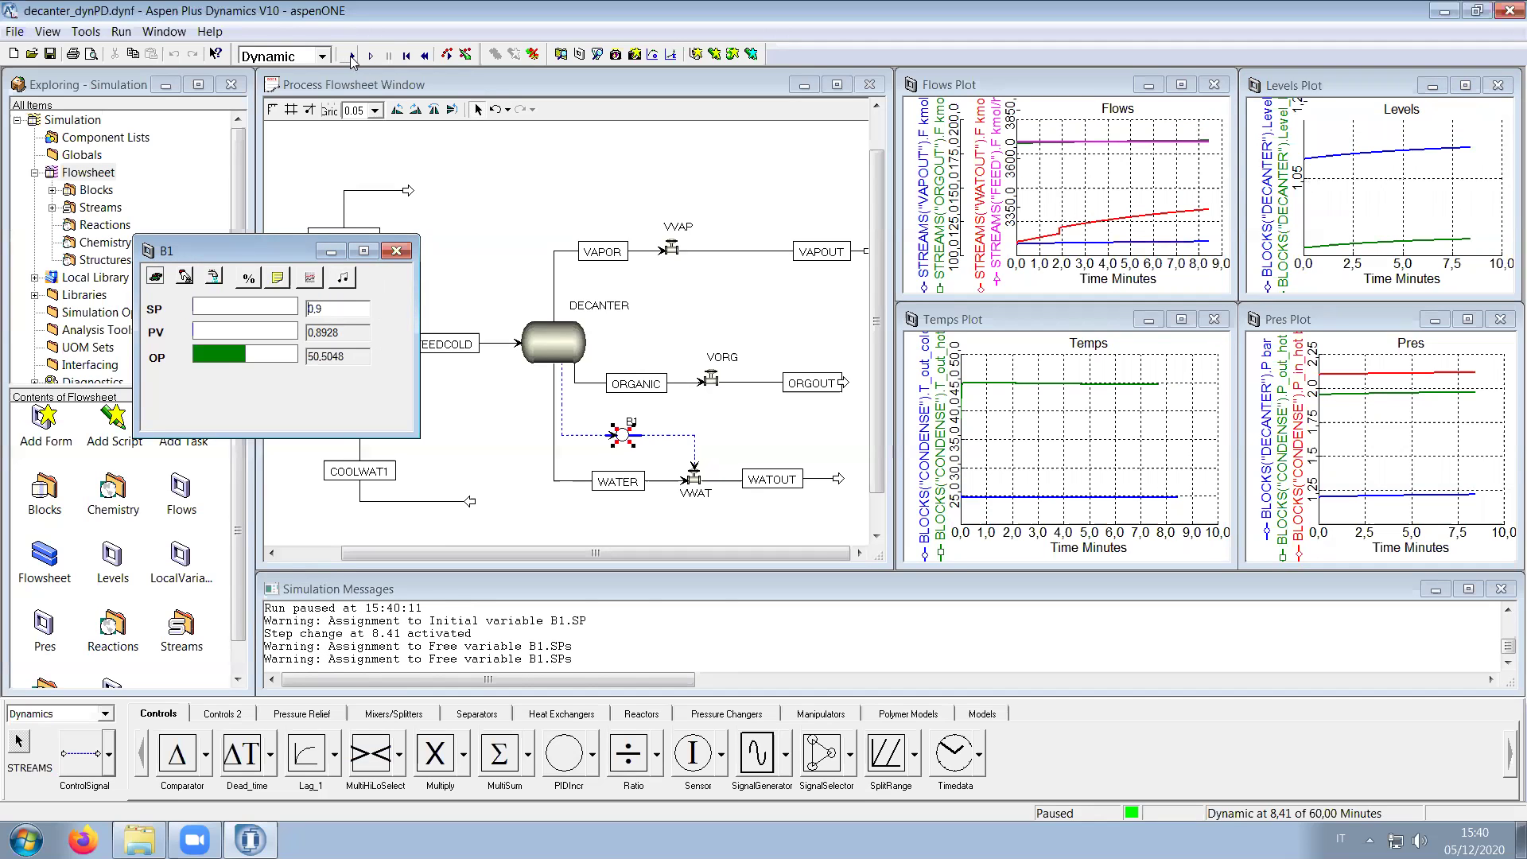
click(351, 56)
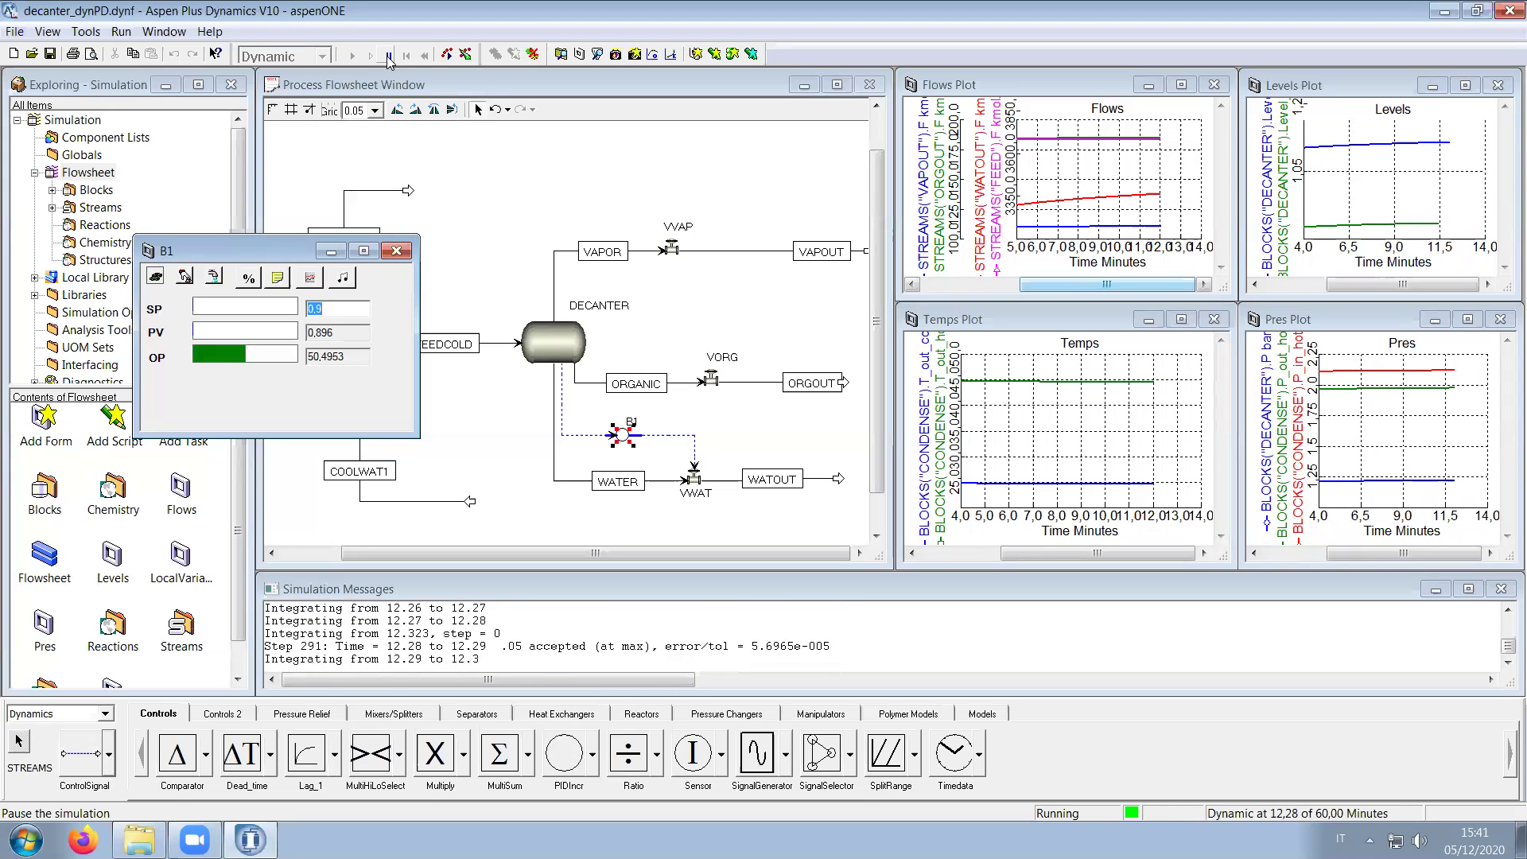
click(389, 57)
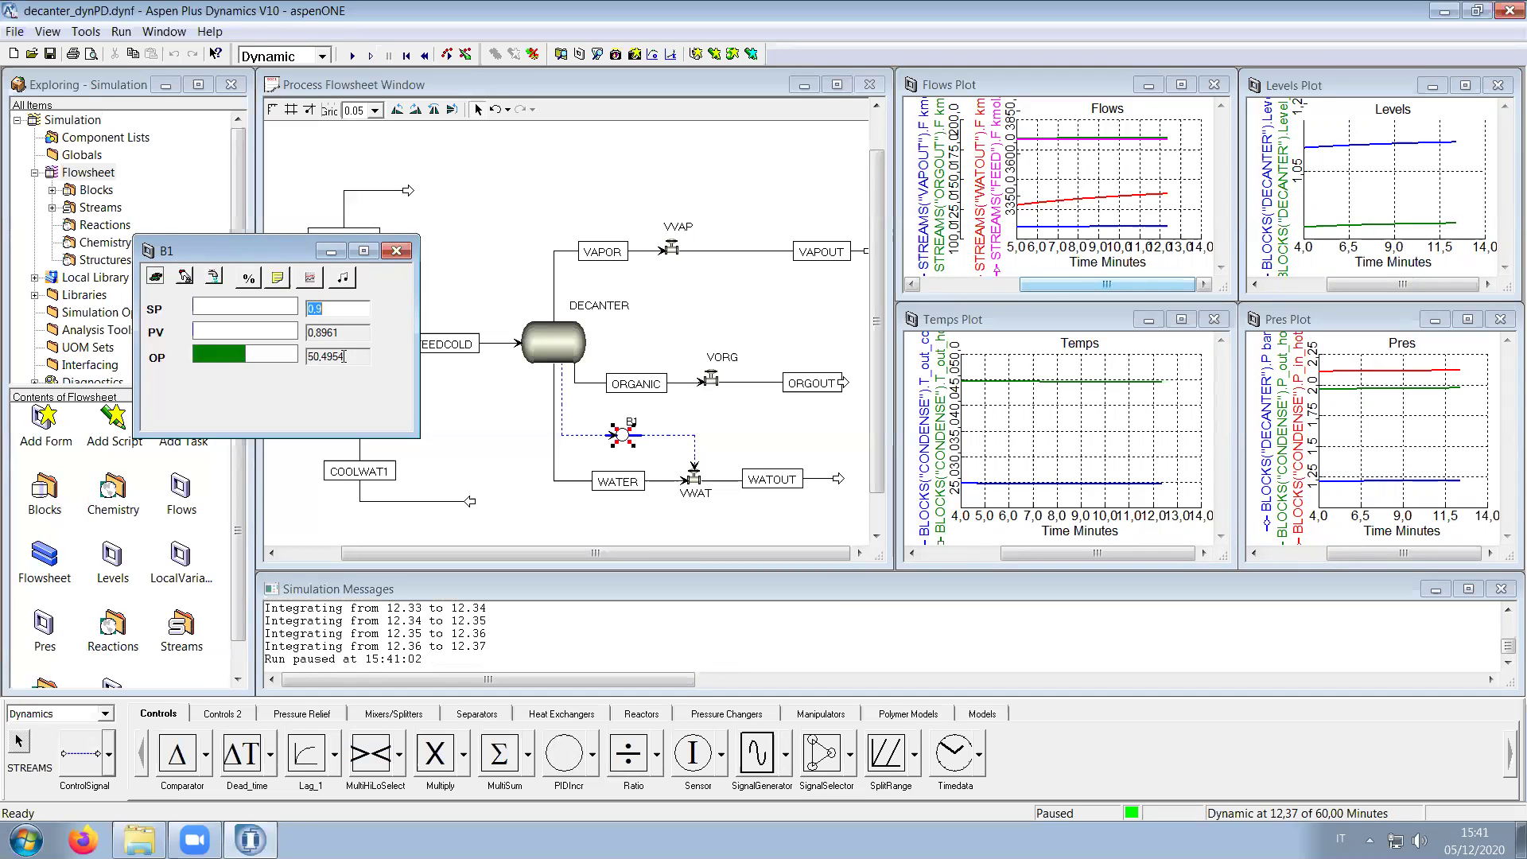
Step: Check controller B1's output OP and zoom the Levels plot to its full view
drag(344, 356, 311, 356)
click(345, 357)
right_click(1401, 181)
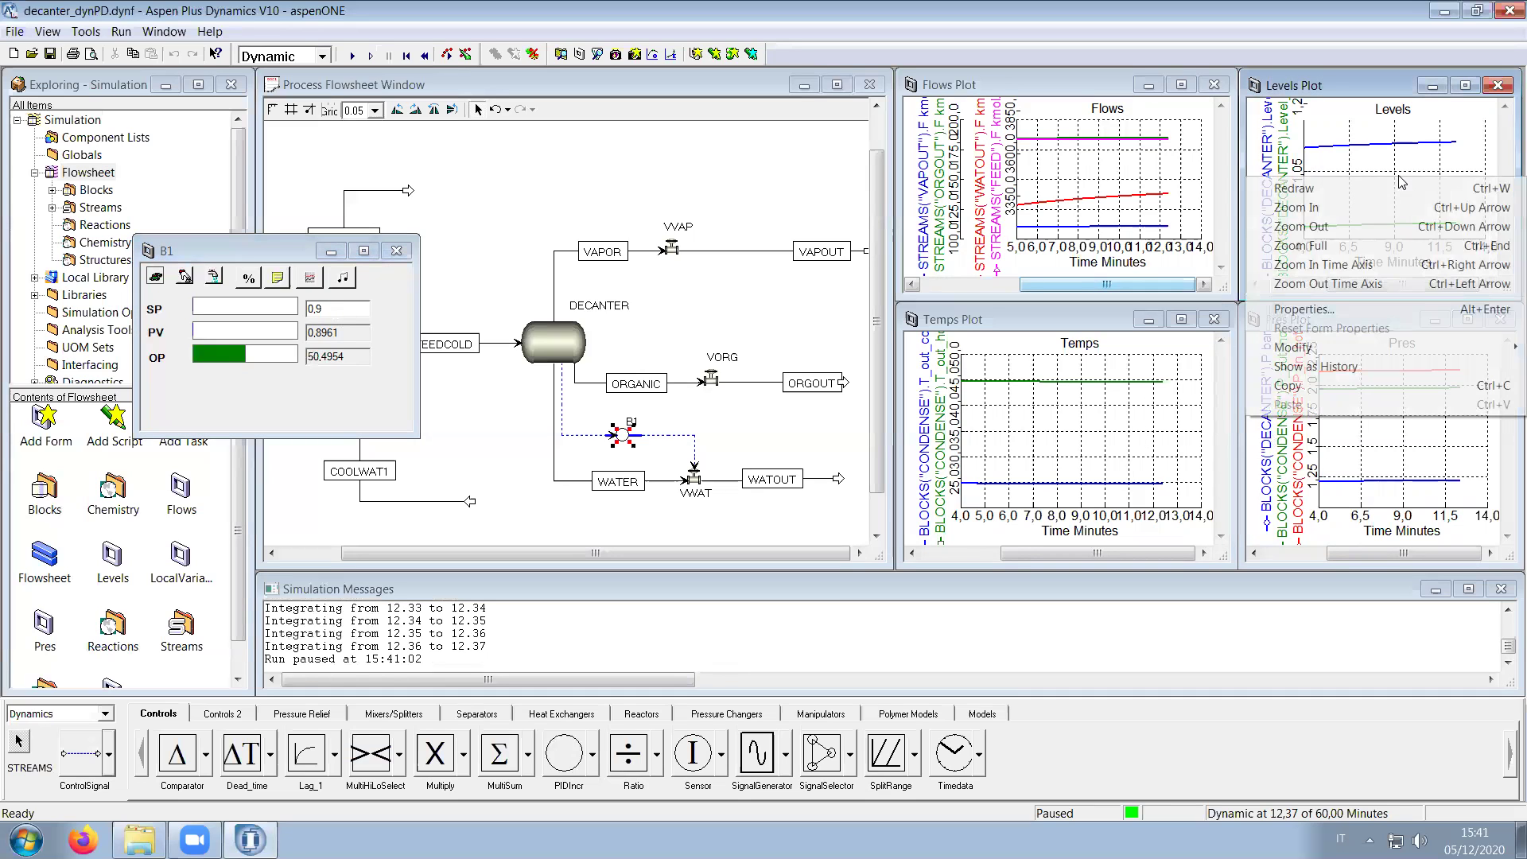
click(1361, 246)
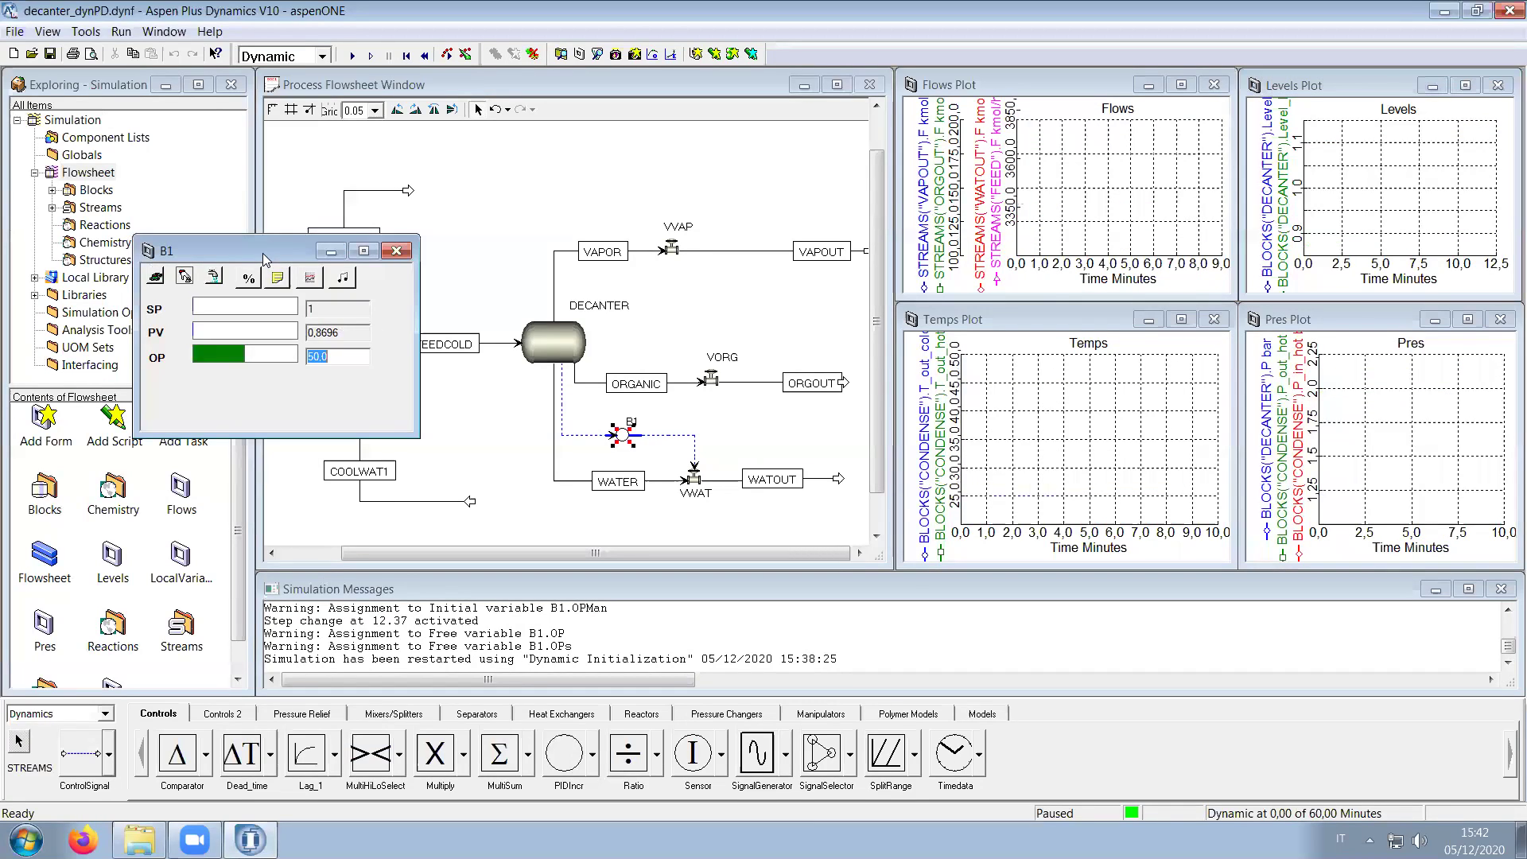
Step: Move controller B1's faceplate clear of the FEEDCOLD stream on the flowsheet
drag(263, 252, 210, 150)
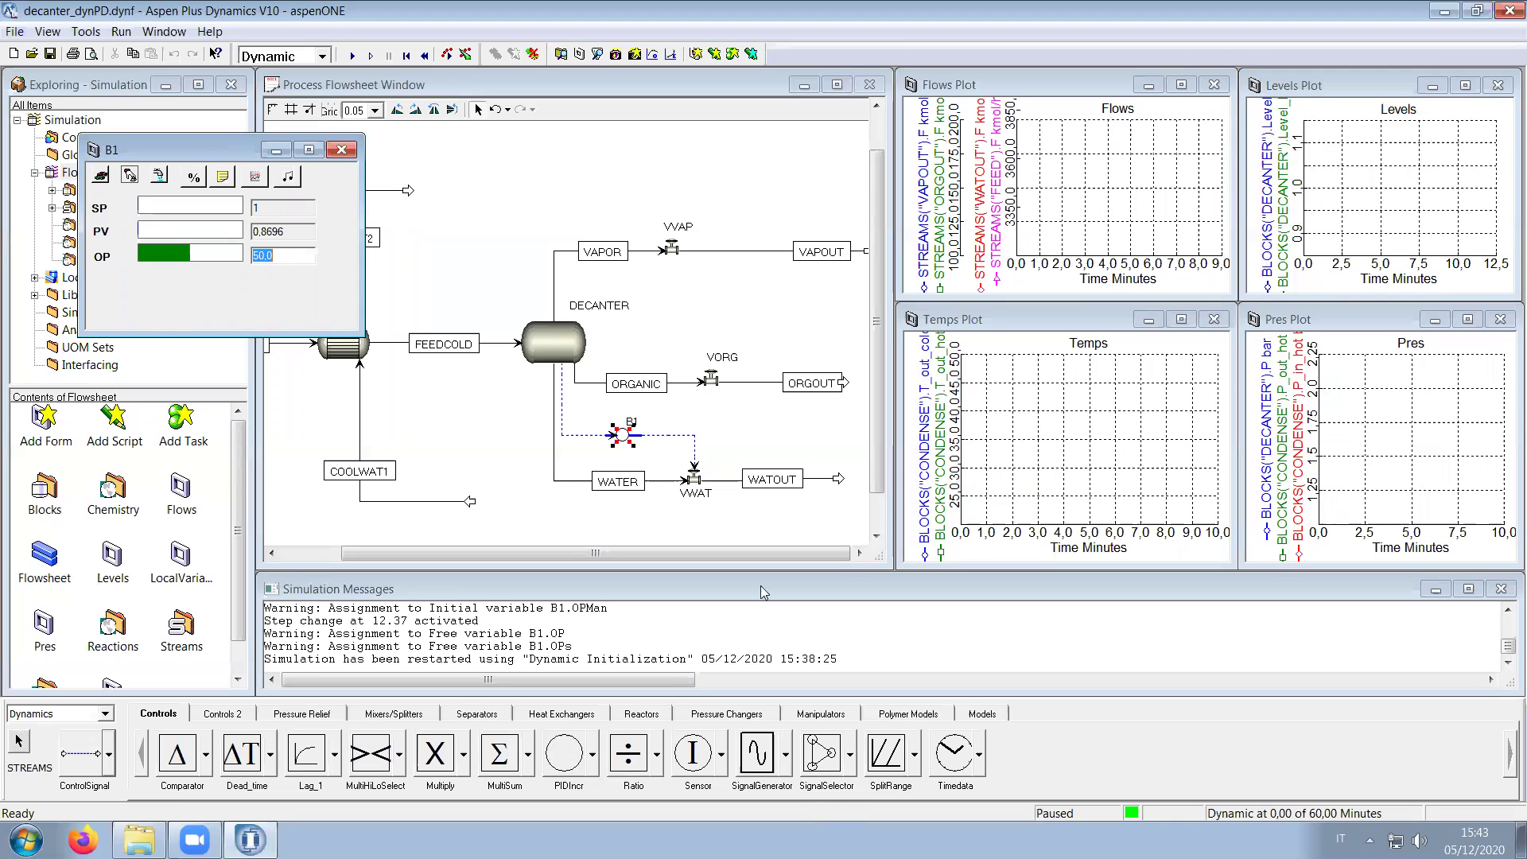
click(725, 417)
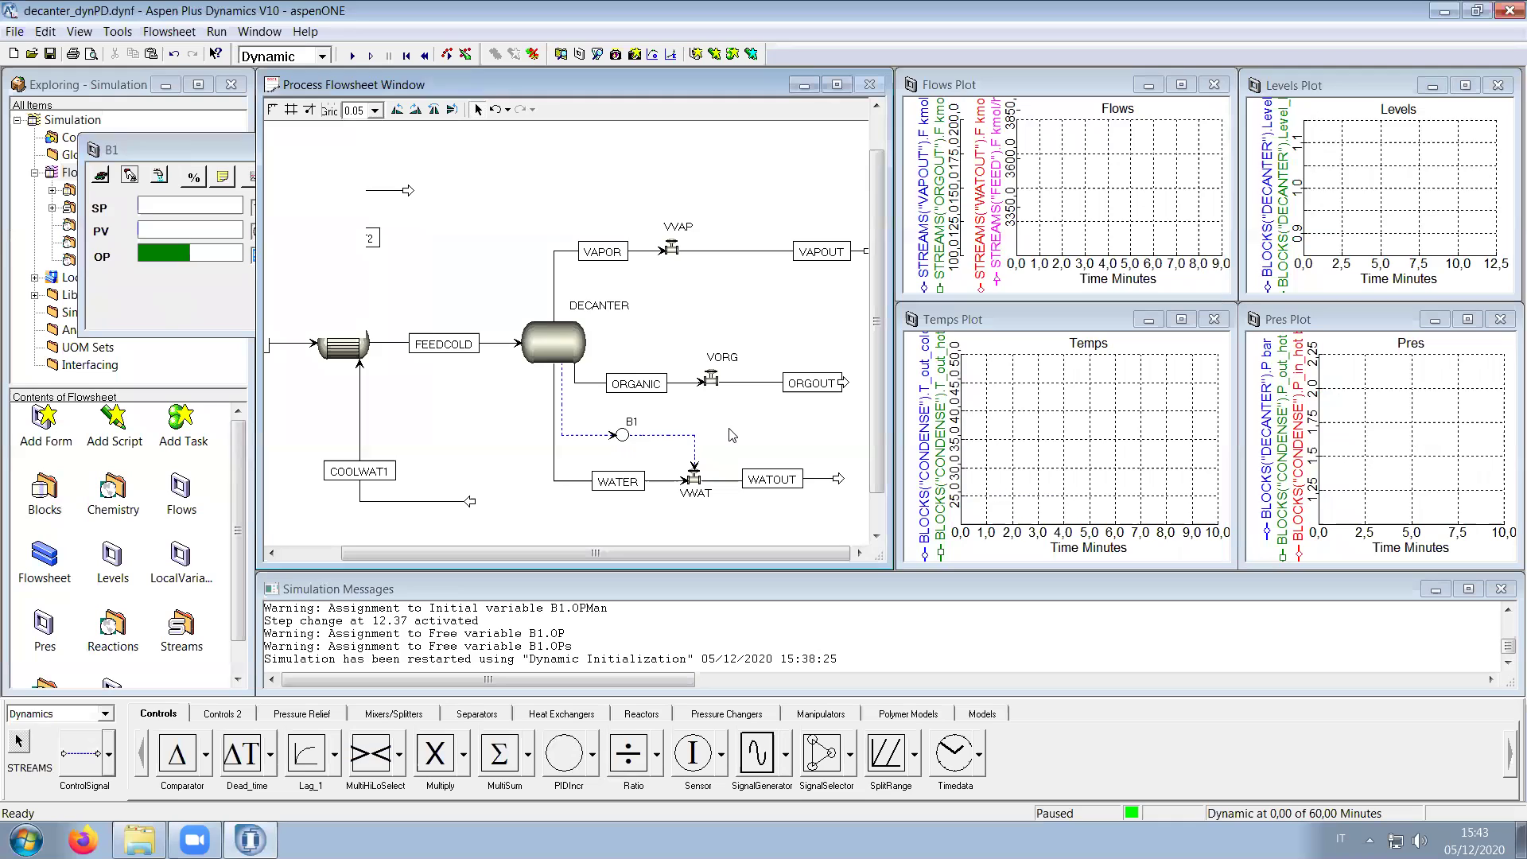
click(248, 183)
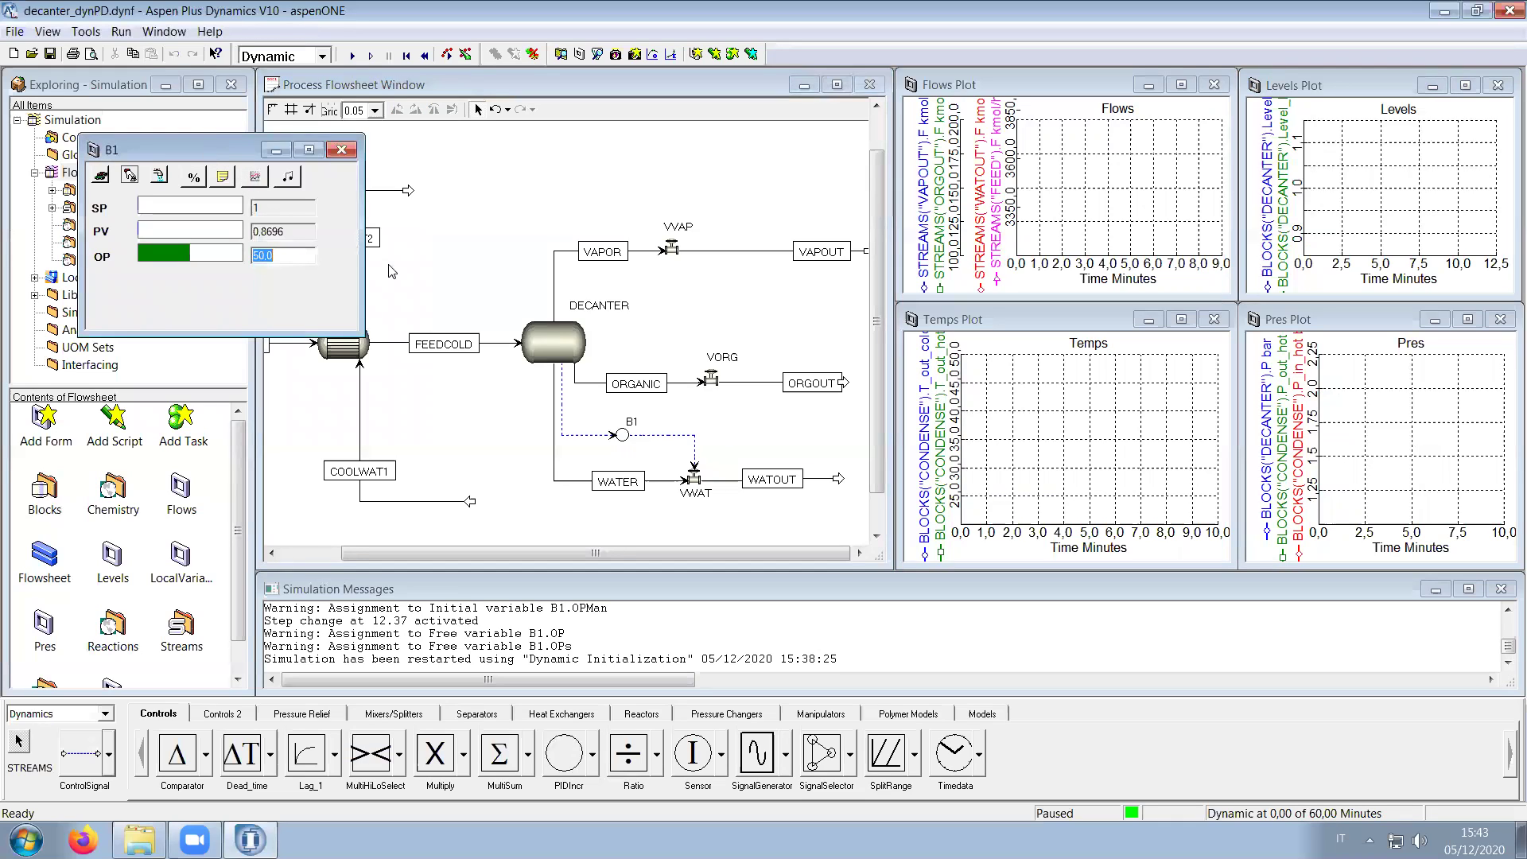
click(563, 347)
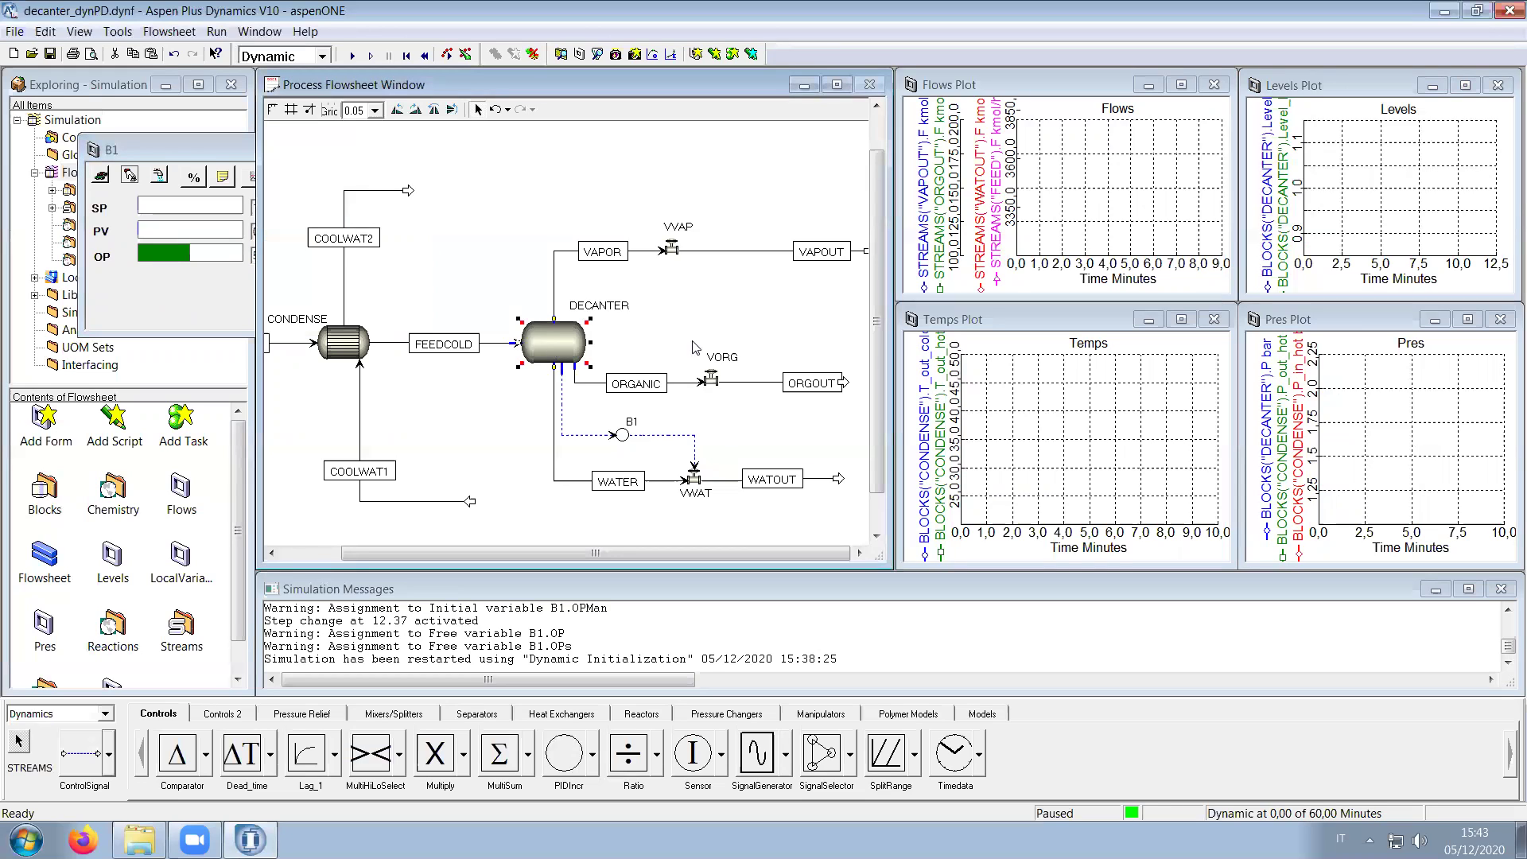
click(189, 153)
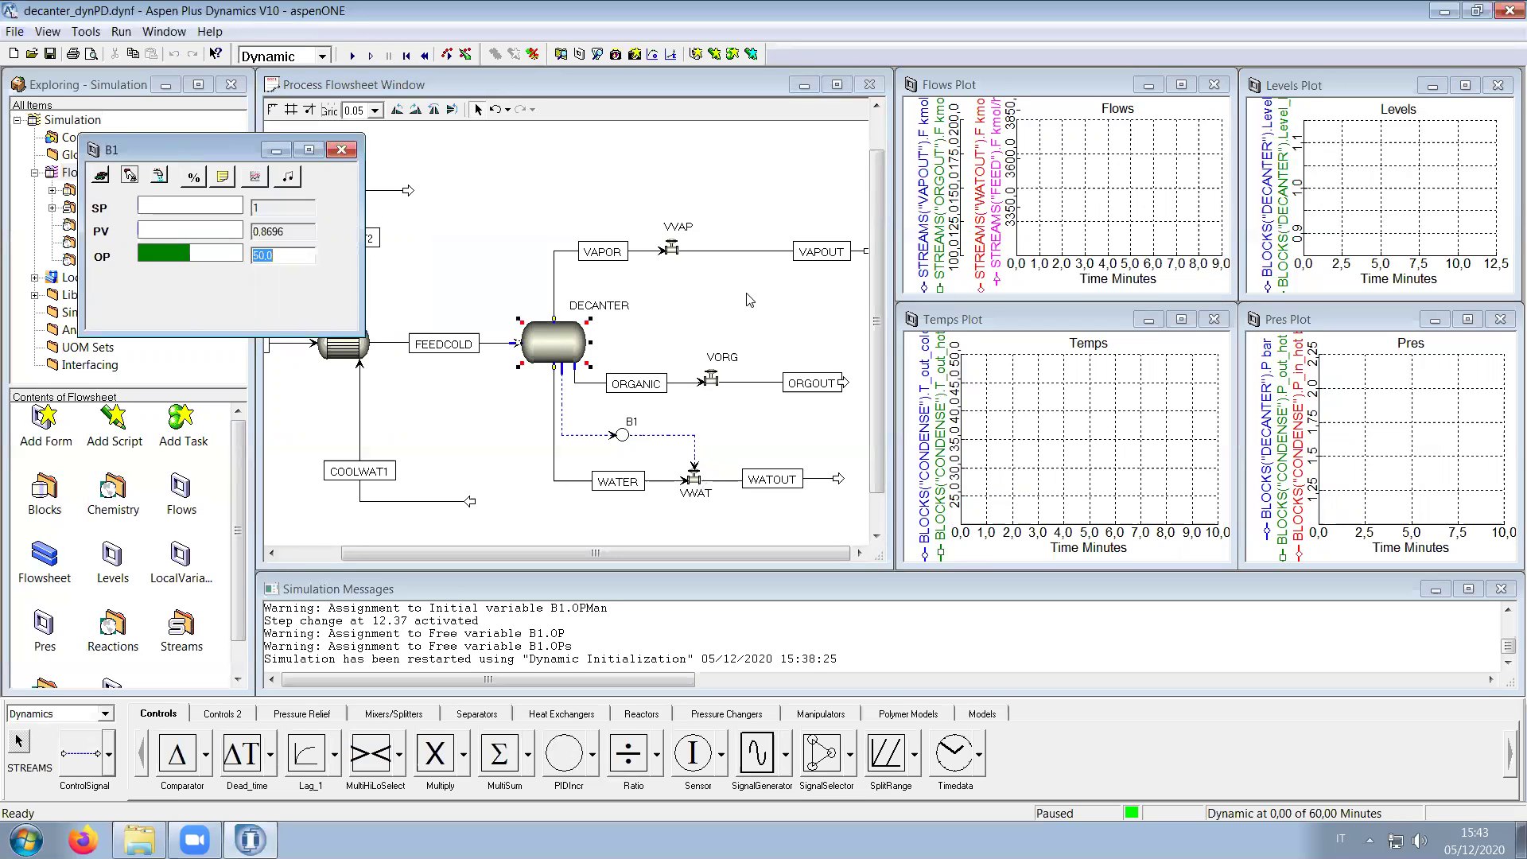
Step: Place a PIDIncr controller above valve VORG and move the DECANTER label away from it, to the feed side of the vessel
click(571, 763)
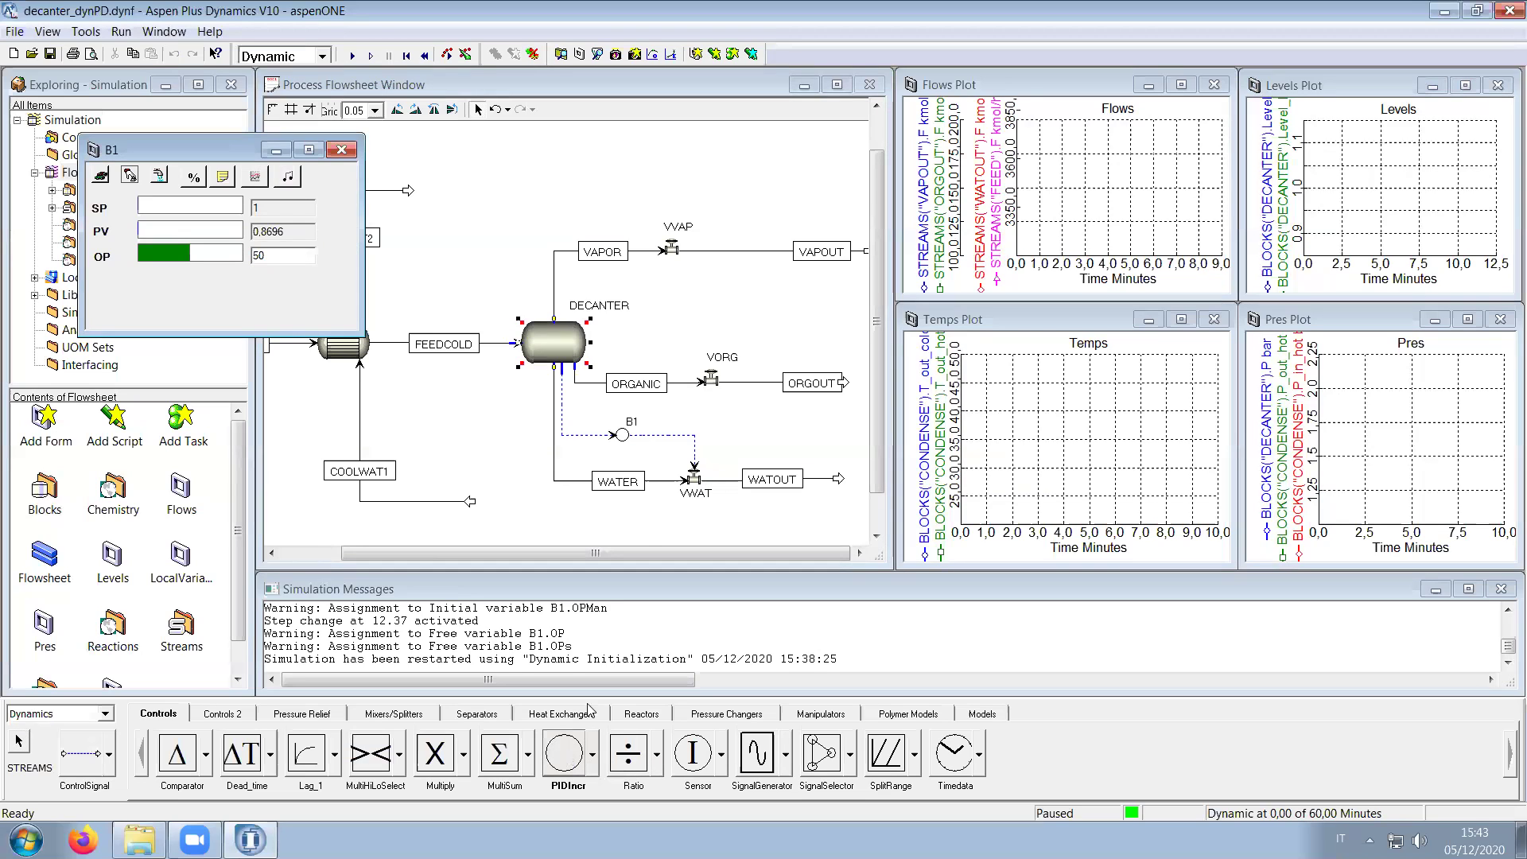
click(679, 320)
click(200, 154)
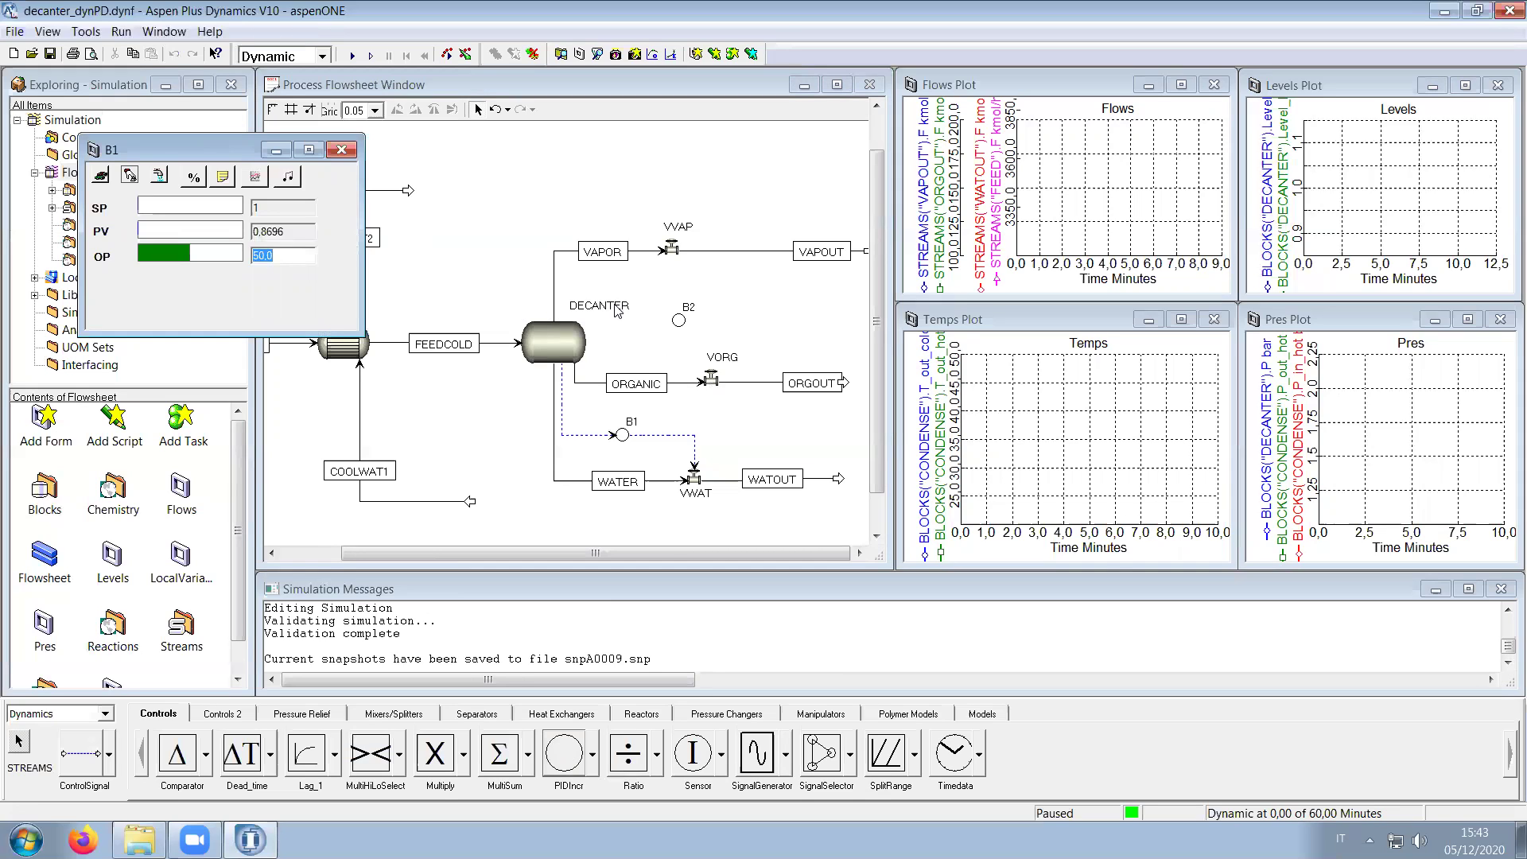
drag(619, 310, 517, 302)
click(195, 157)
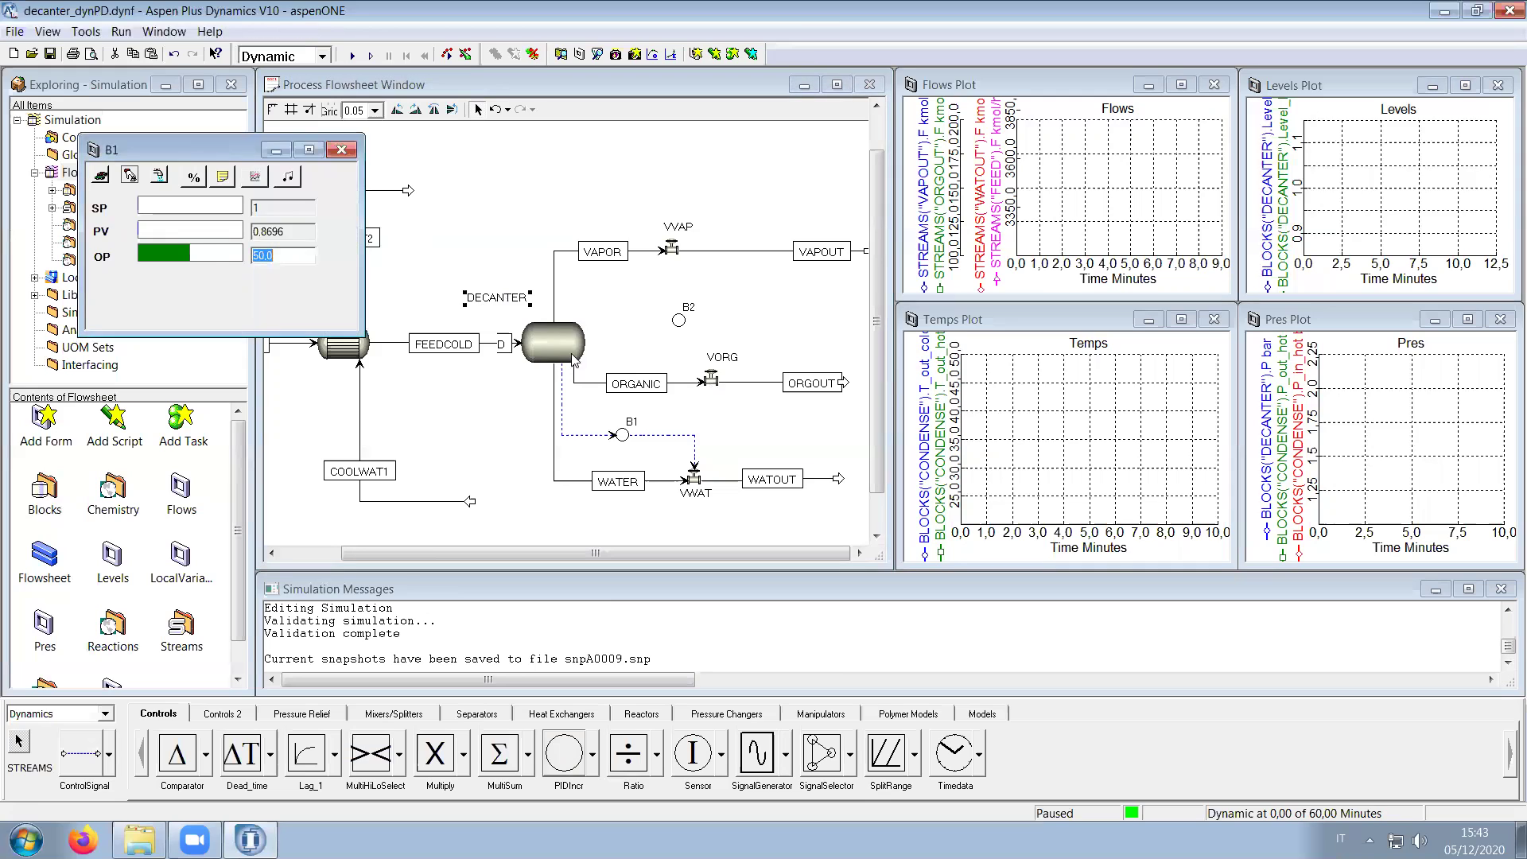
Step: Connect a control signal from the decanter's liquid level, Level, to the process variable B2.PV
click(80, 753)
click(536, 312)
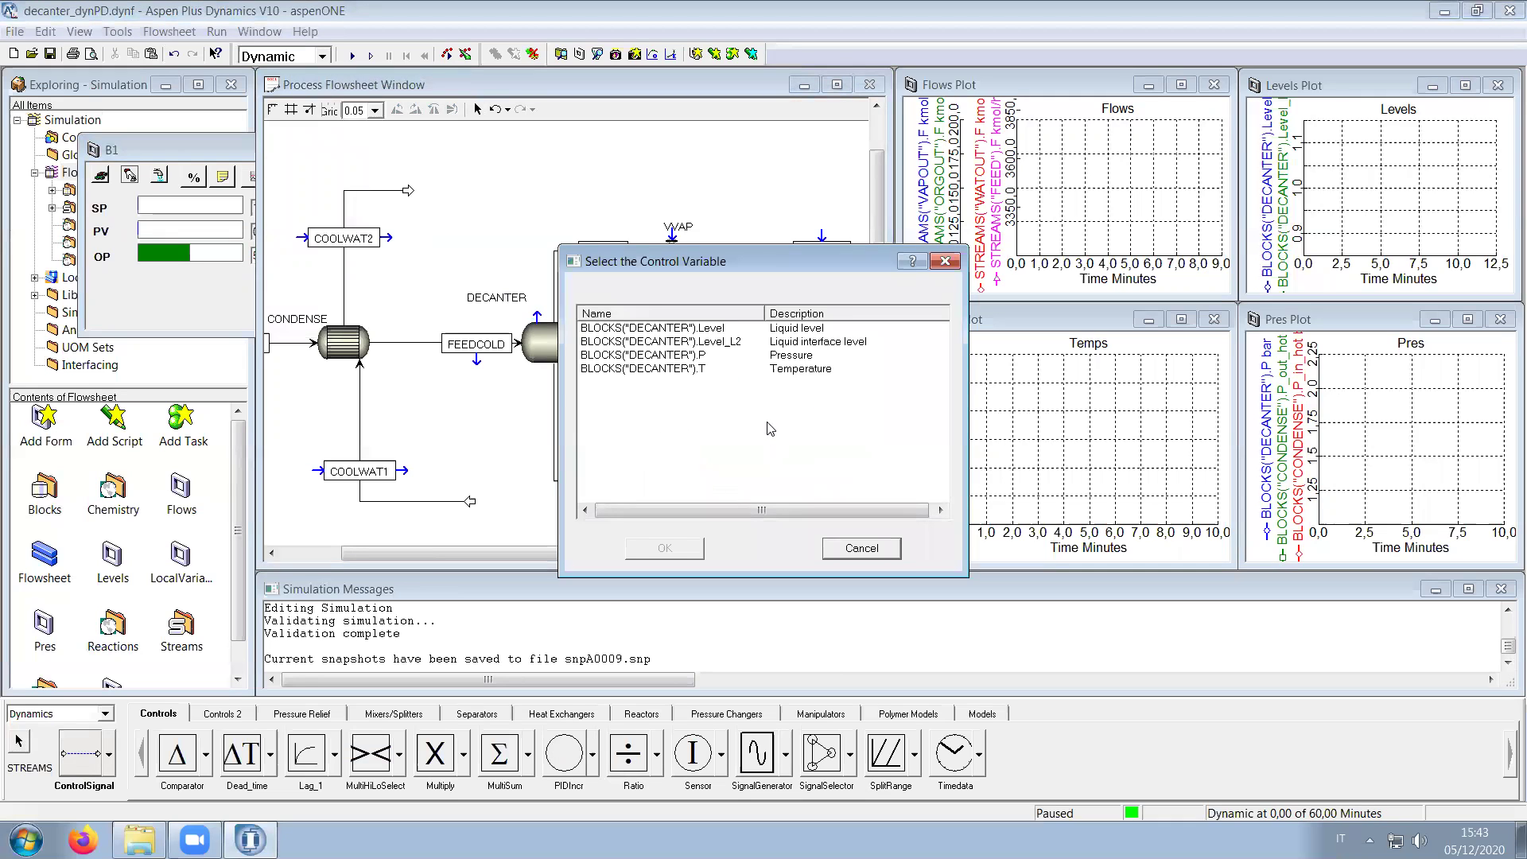
click(699, 328)
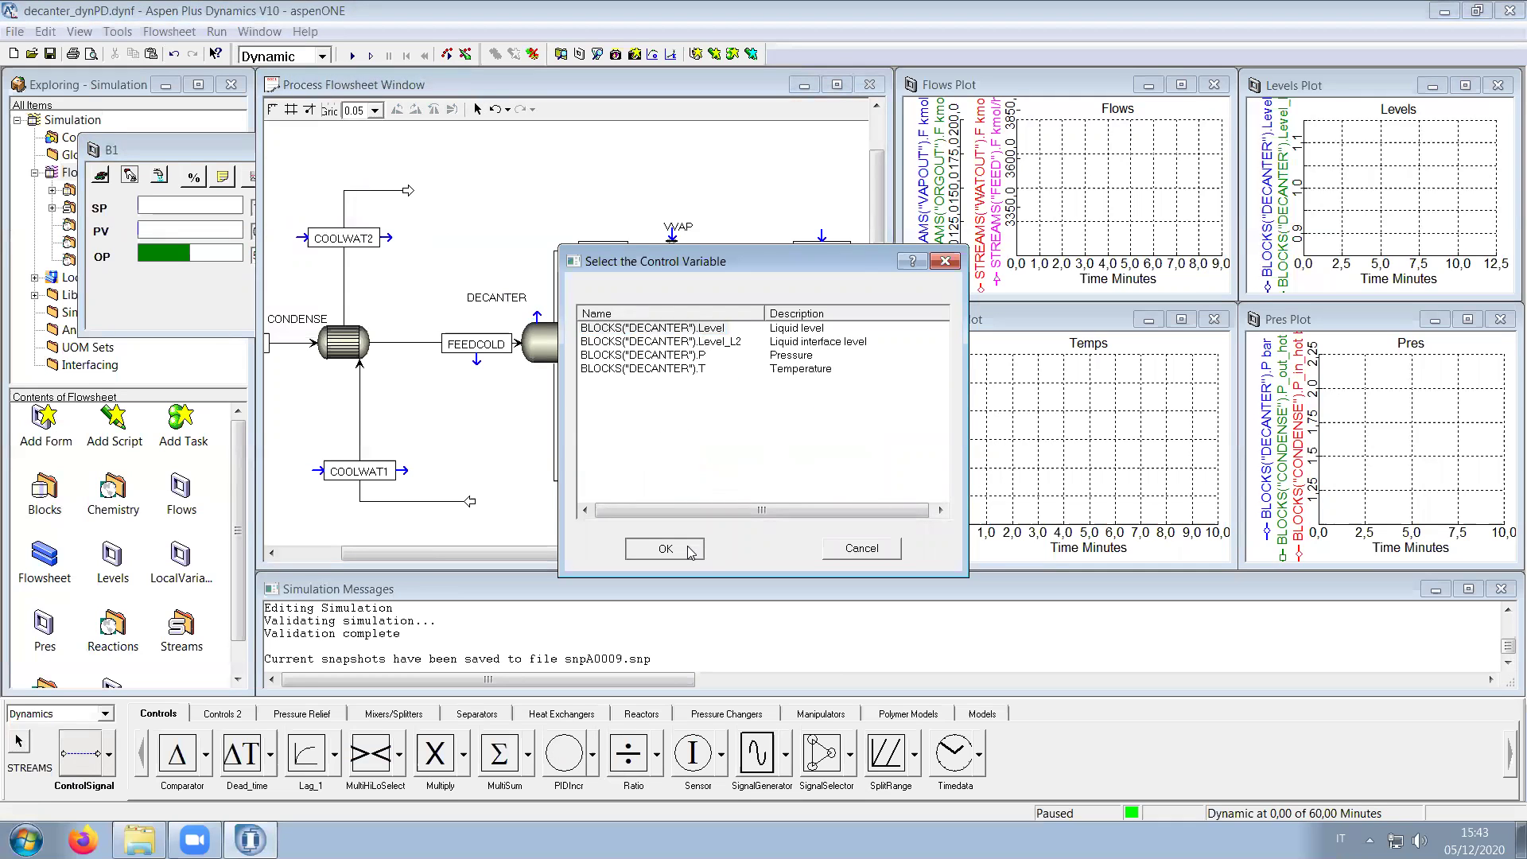
click(664, 548)
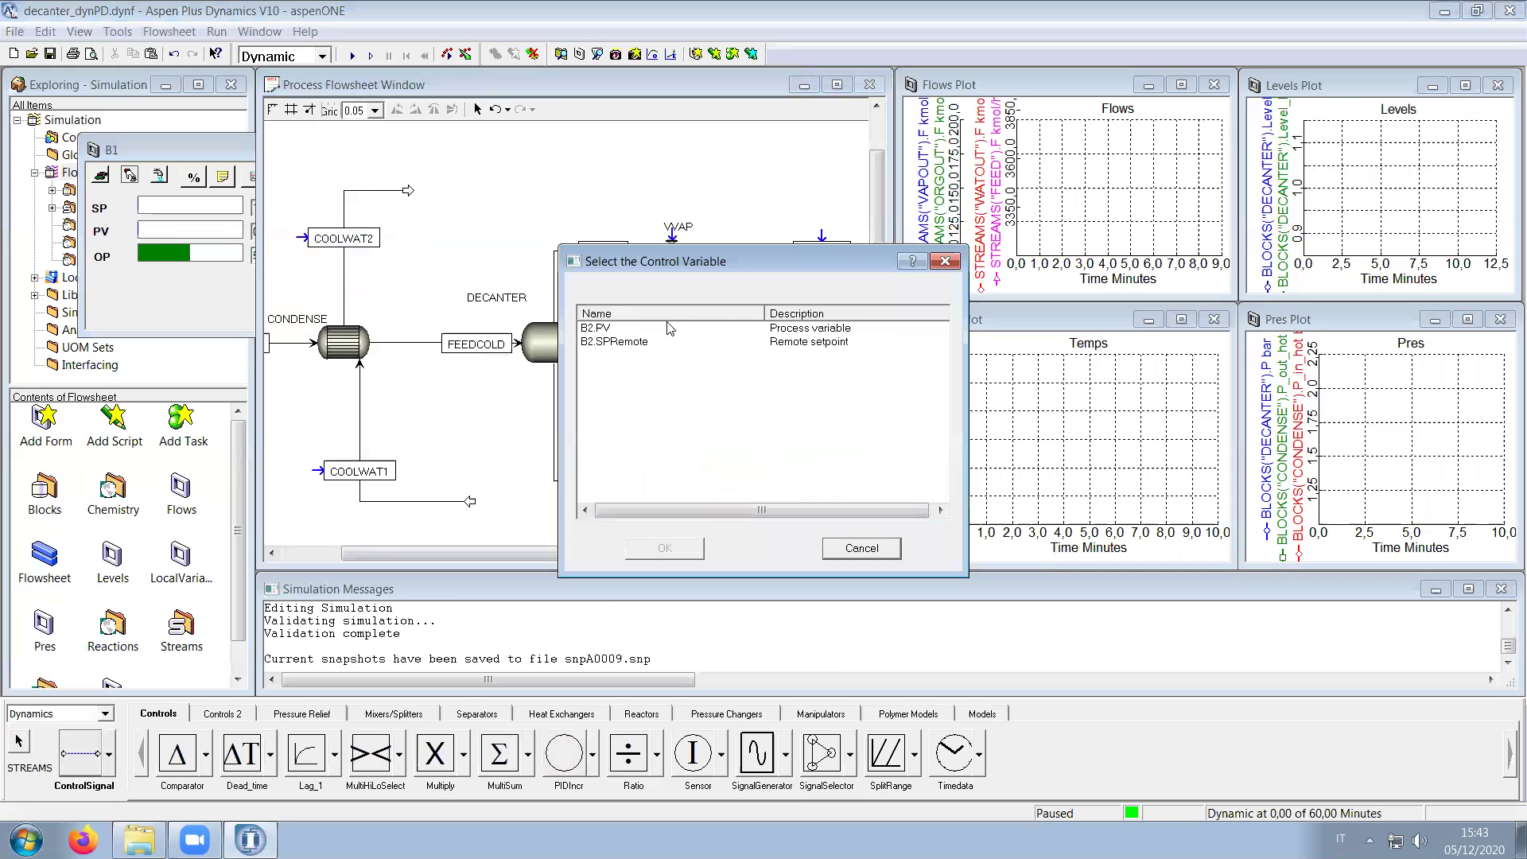
click(621, 327)
click(676, 552)
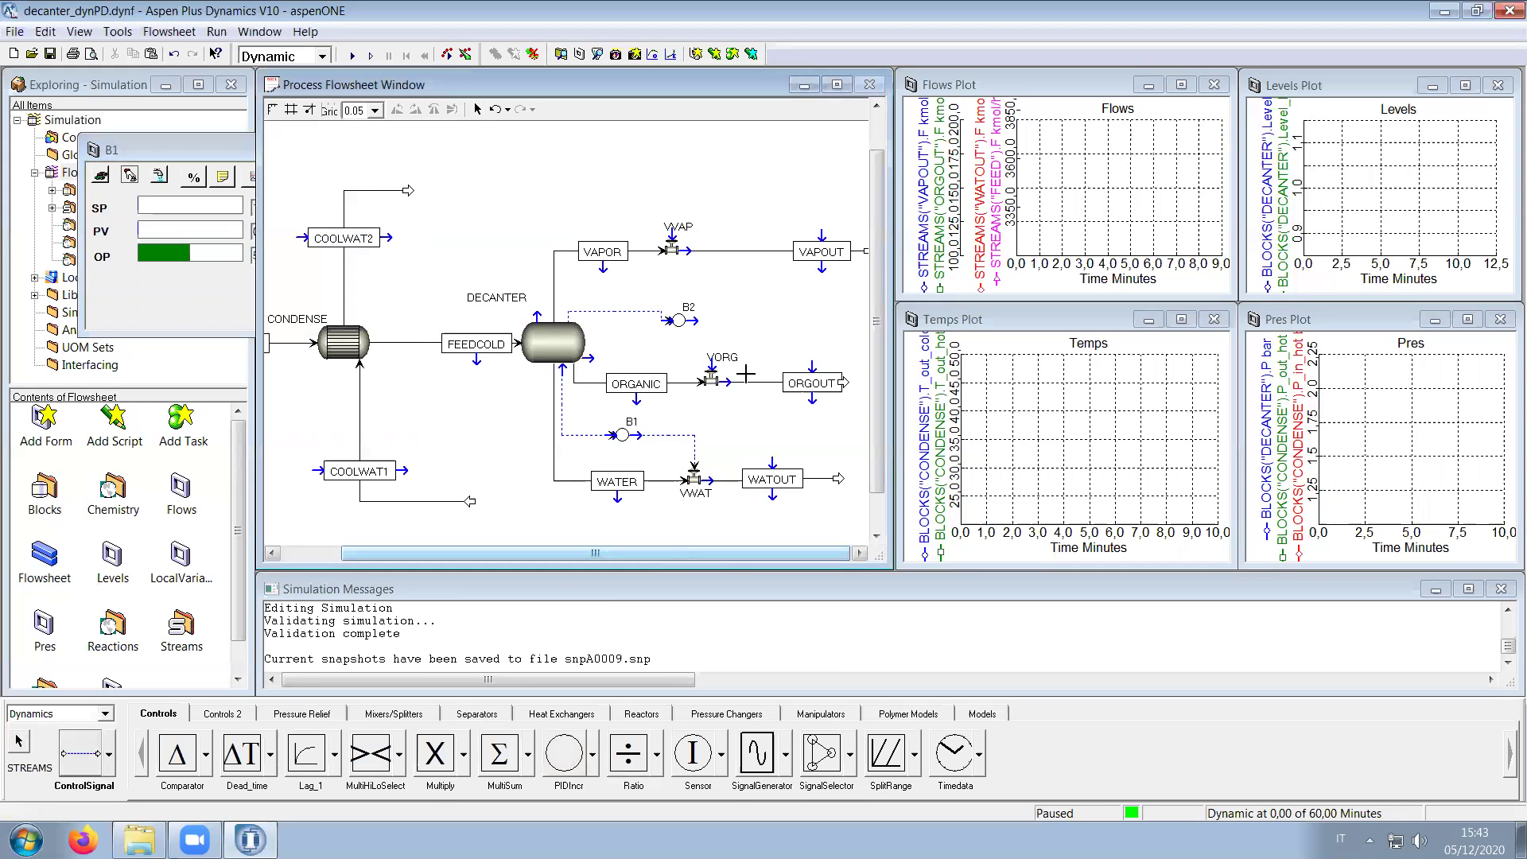
Step: Continue the control loop by connecting the controller output B2.OP to valve VORG
click(697, 321)
click(610, 329)
click(665, 548)
click(710, 361)
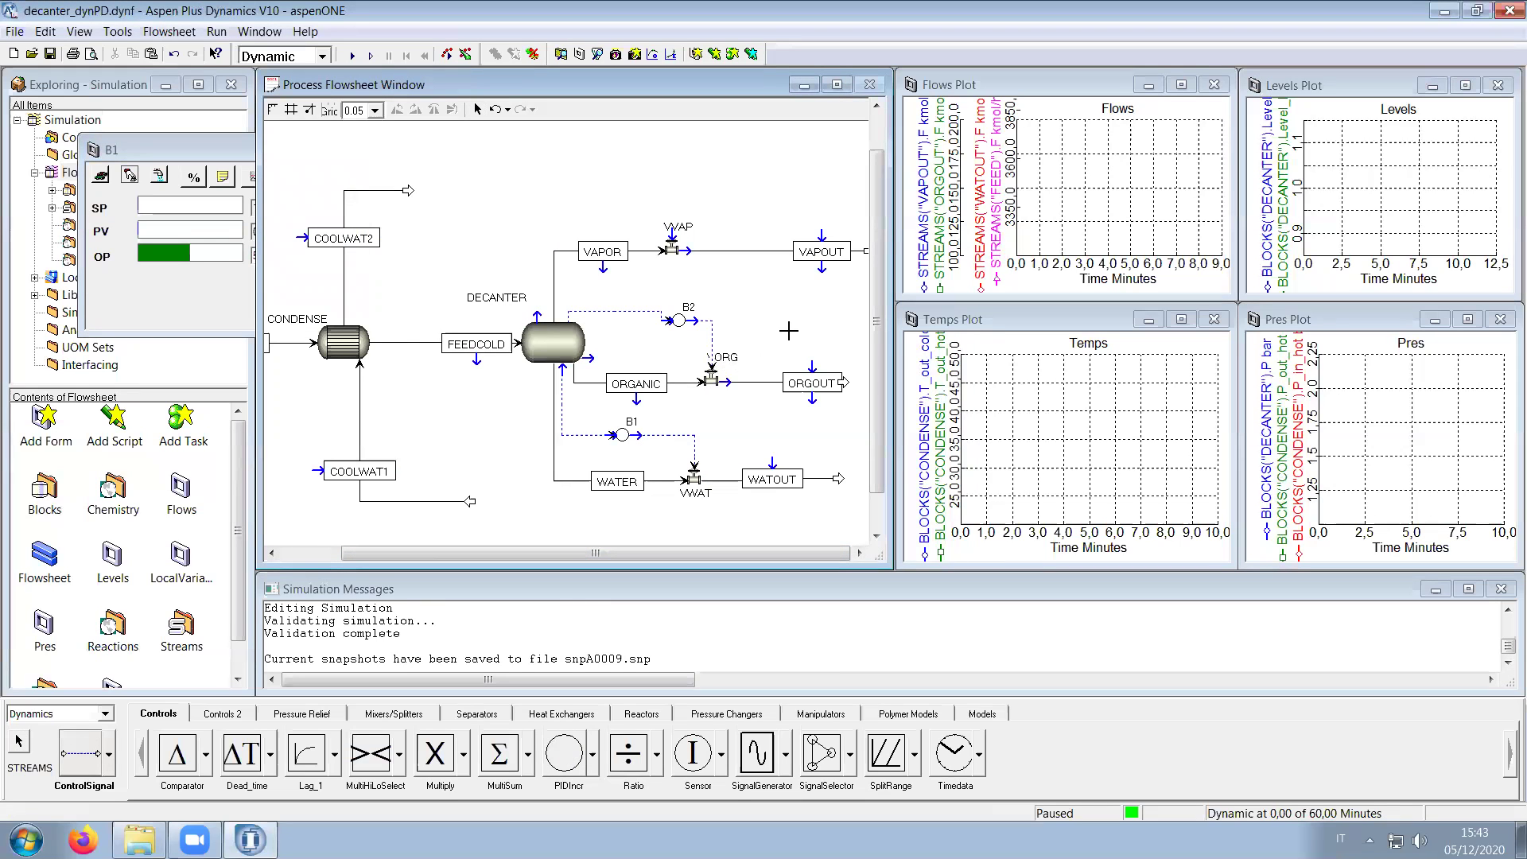
Step: Move the B1 faceplate off the flowsheet's main area and shift controller B2 slightly upward to straighten its signal line
click(173, 150)
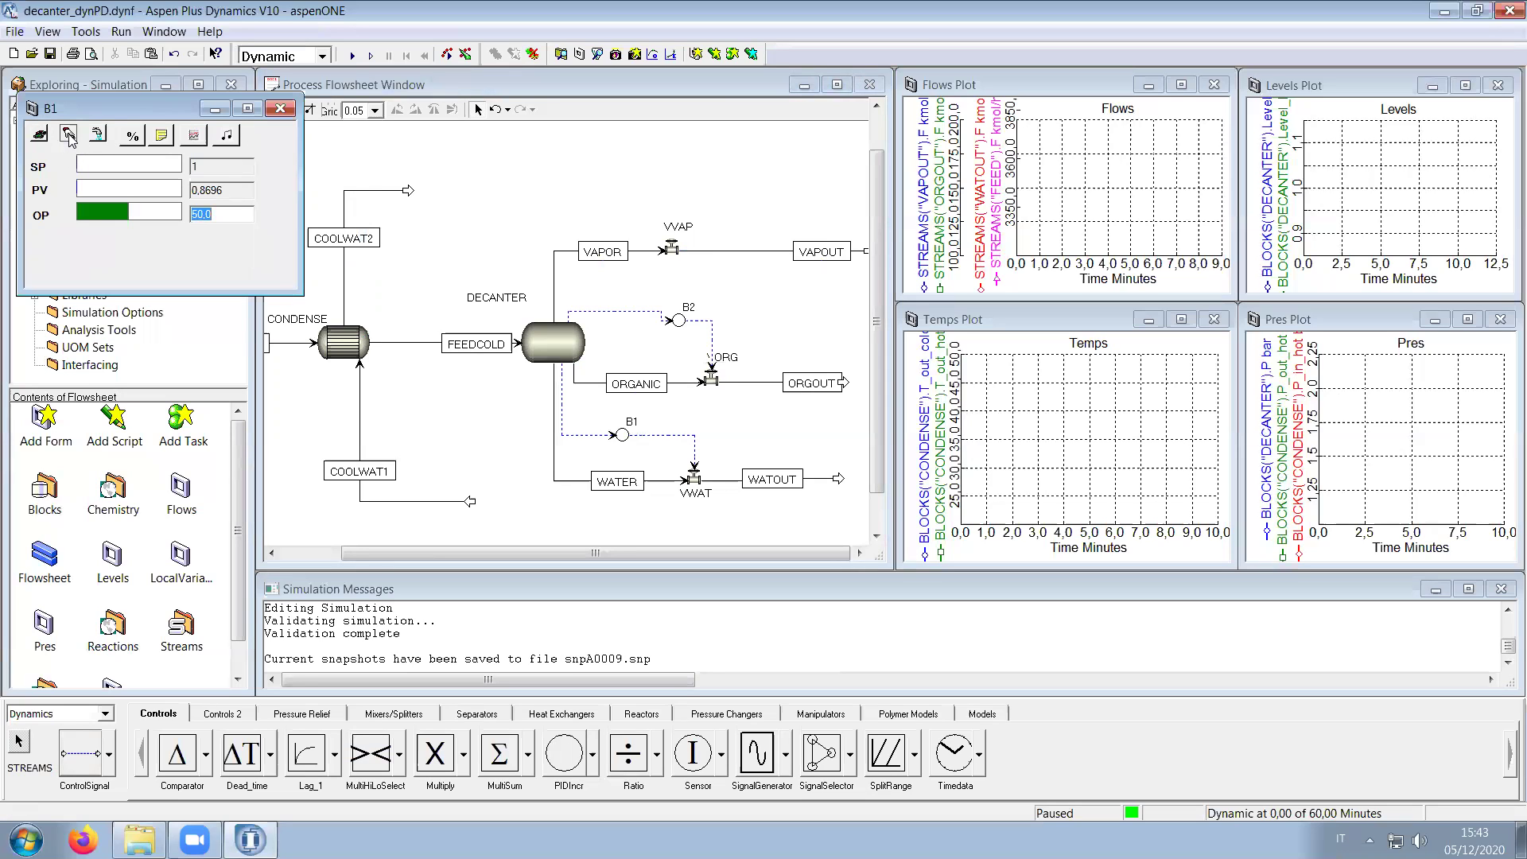
click(69, 137)
click(680, 322)
drag(679, 321, 686, 312)
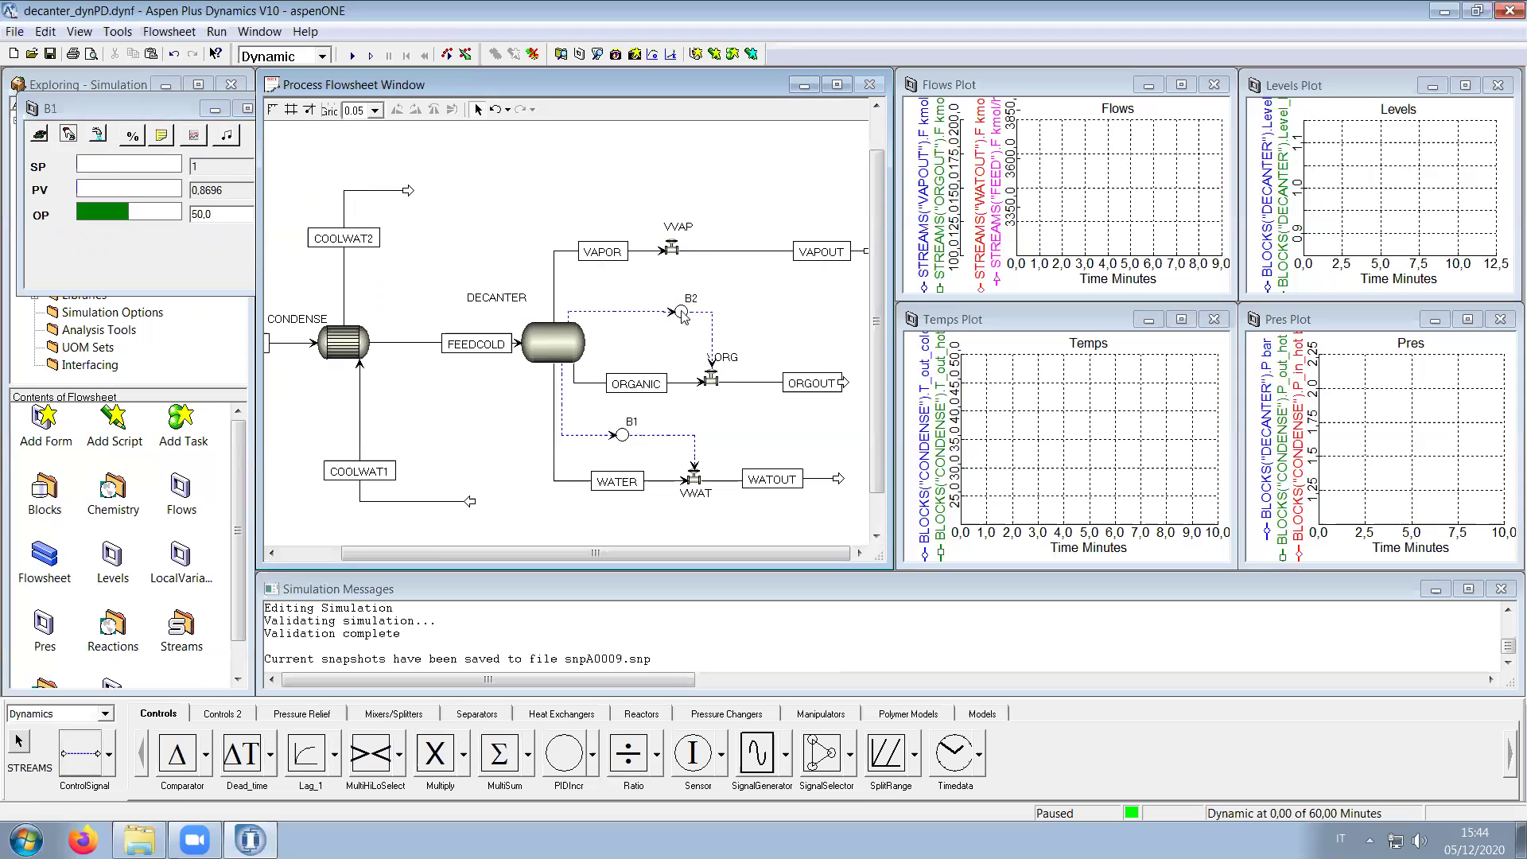
Step: Open controller B2's faceplate and arrange it below B1's, enlarged to about the same size
double_click(683, 314)
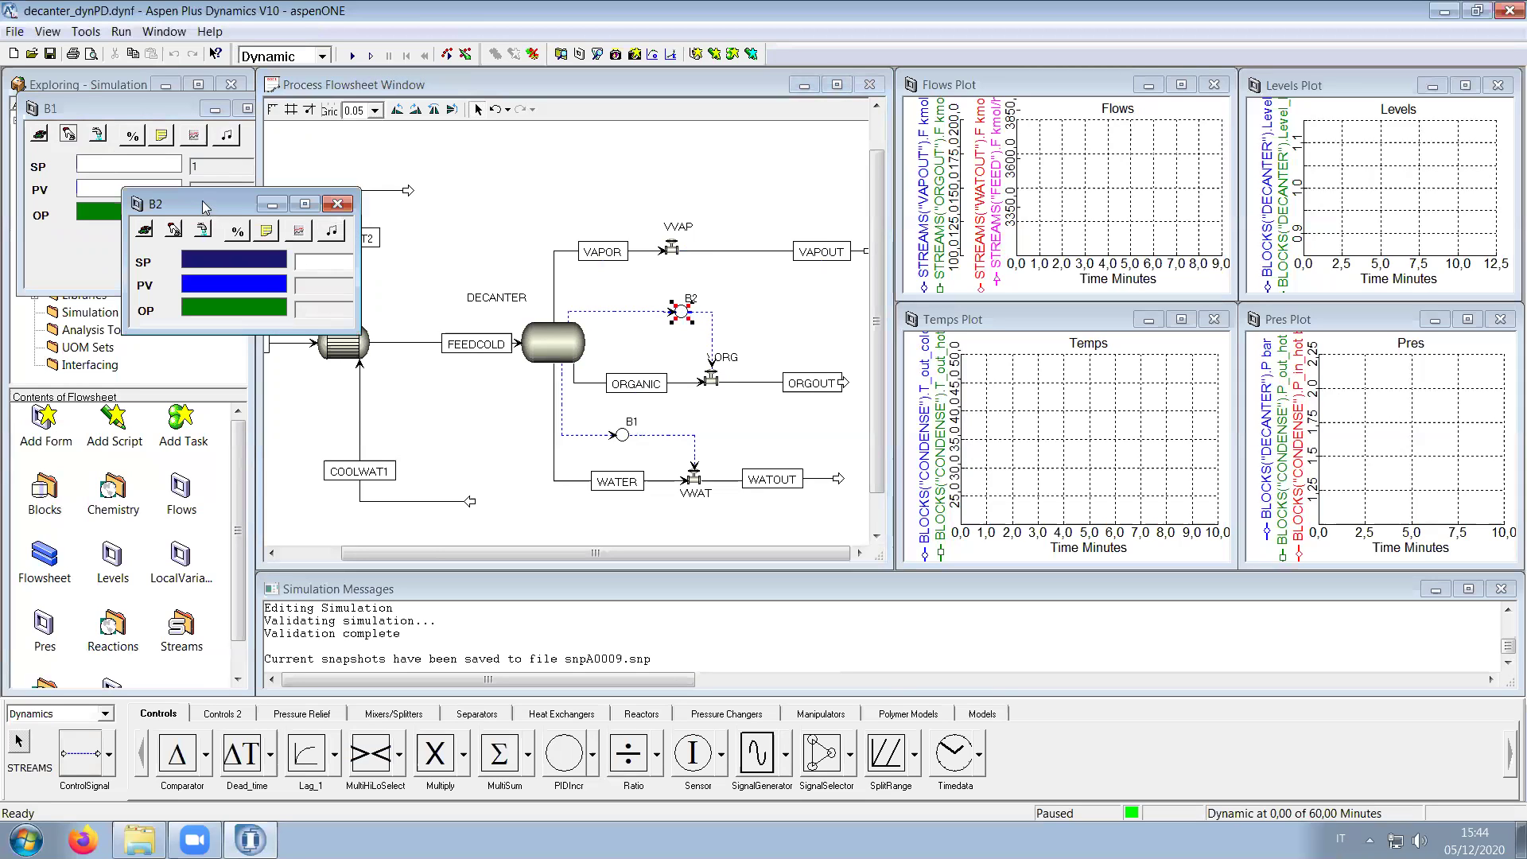
drag(206, 207, 98, 321)
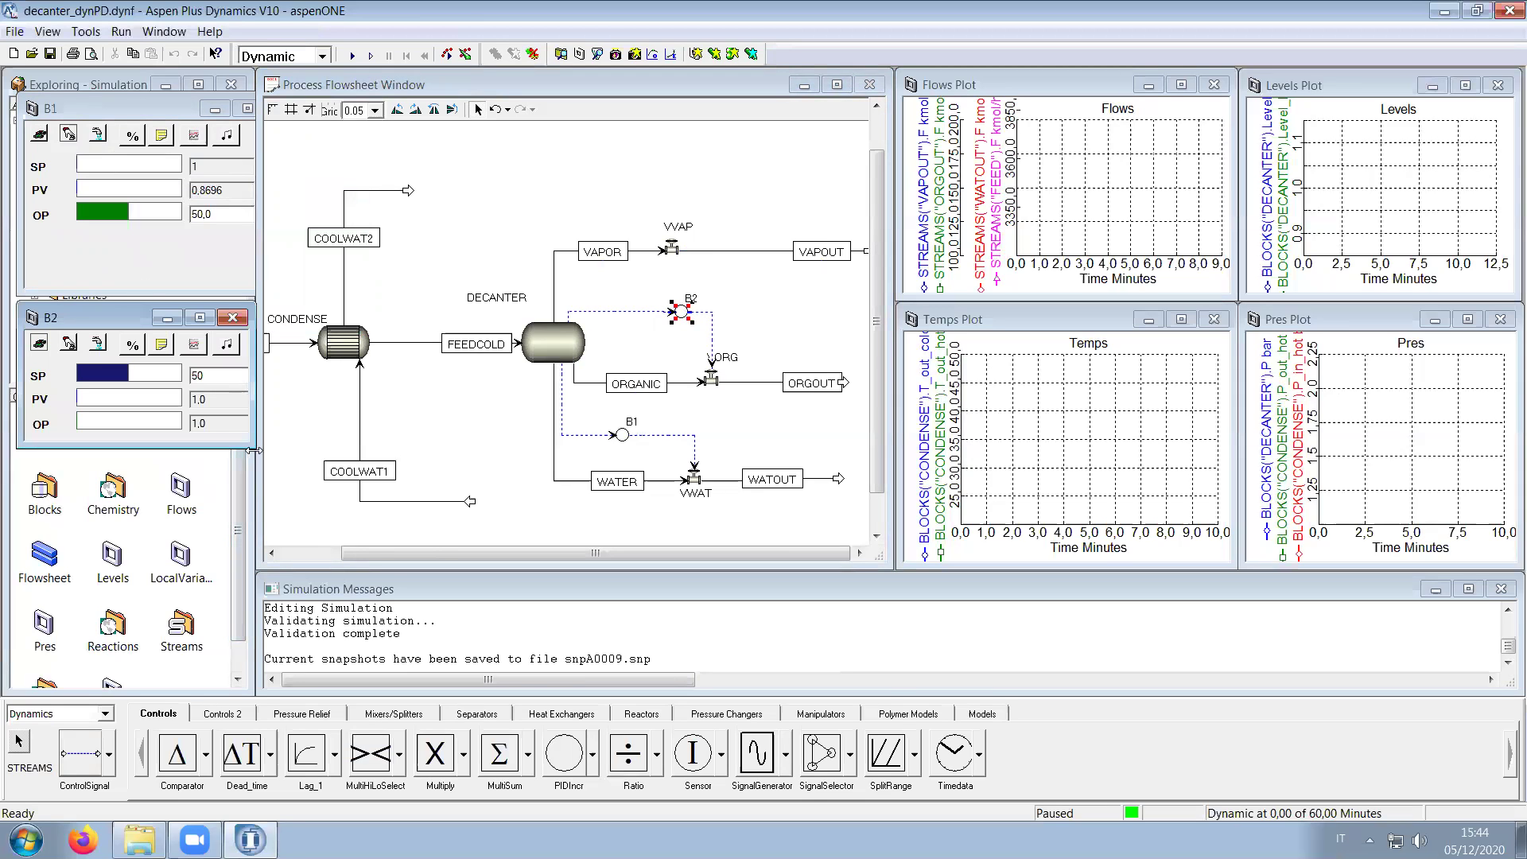
drag(250, 448, 306, 519)
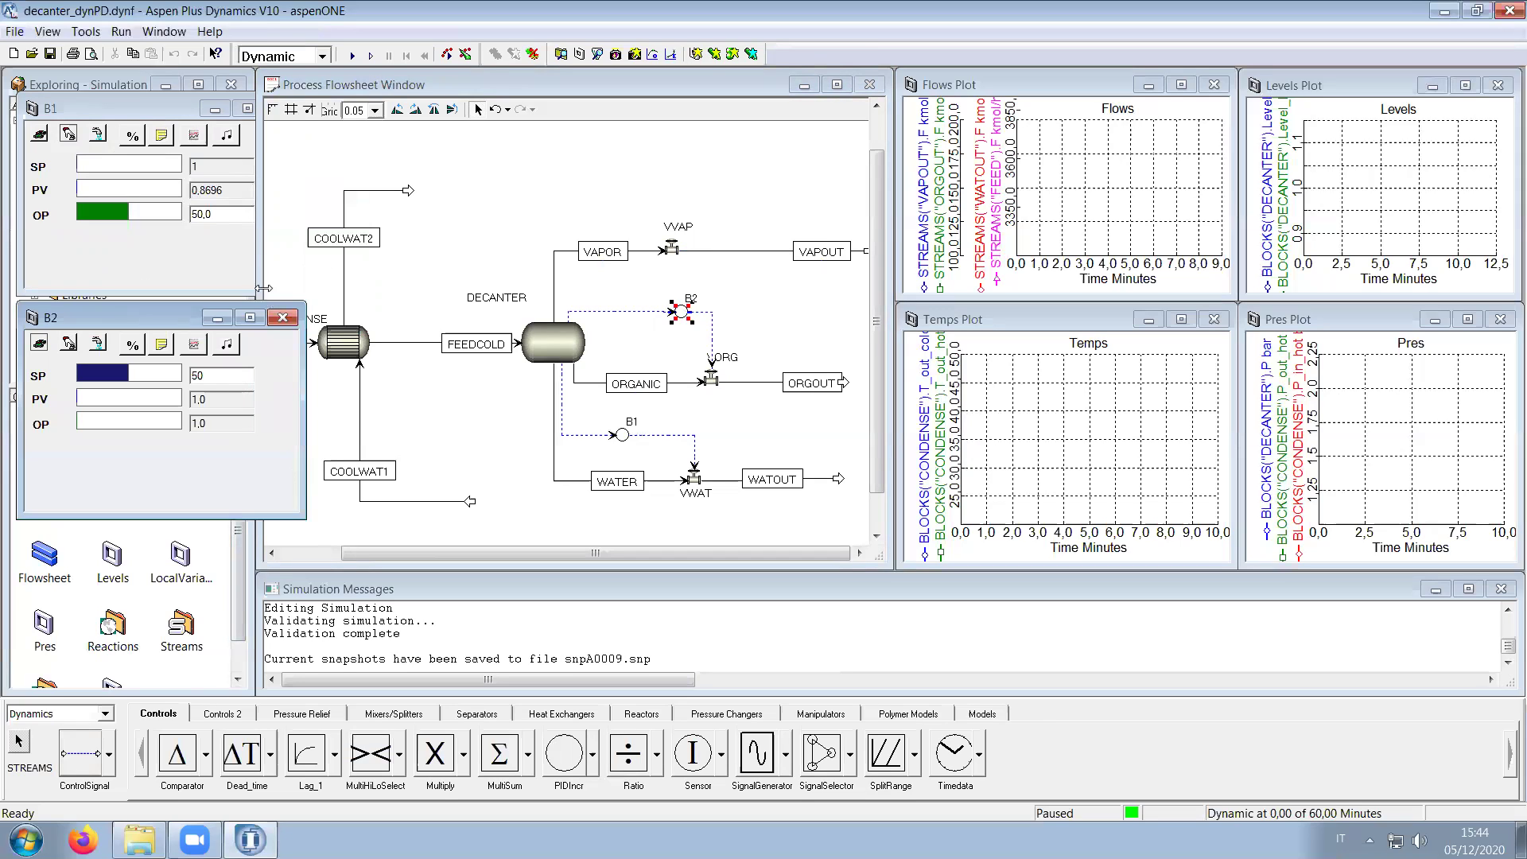
drag(254, 275, 303, 275)
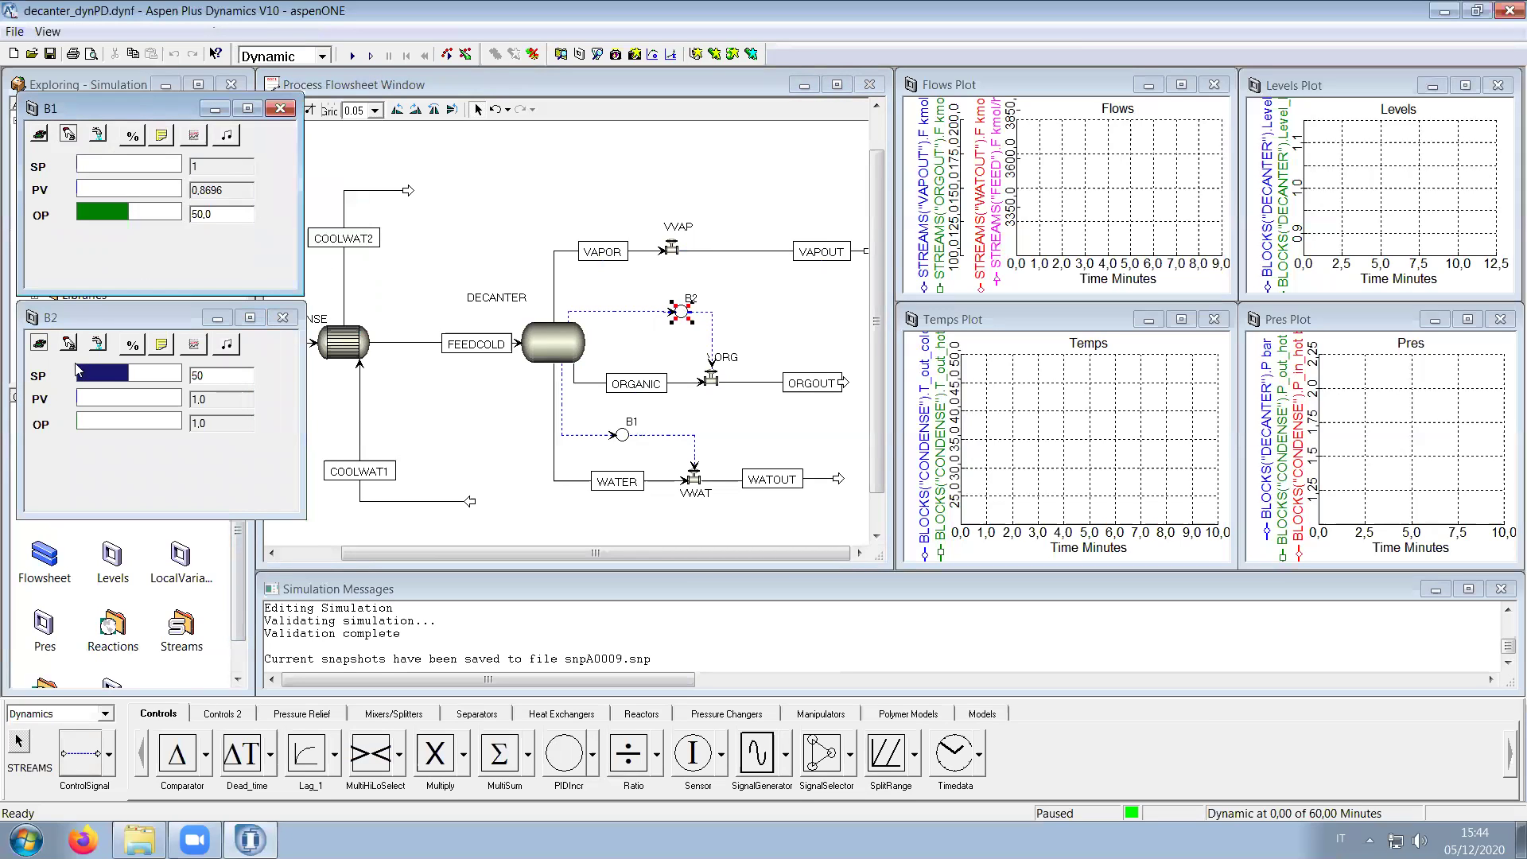
Step: Switch controller B2 to manual mode and set its output OP to 50
click(69, 344)
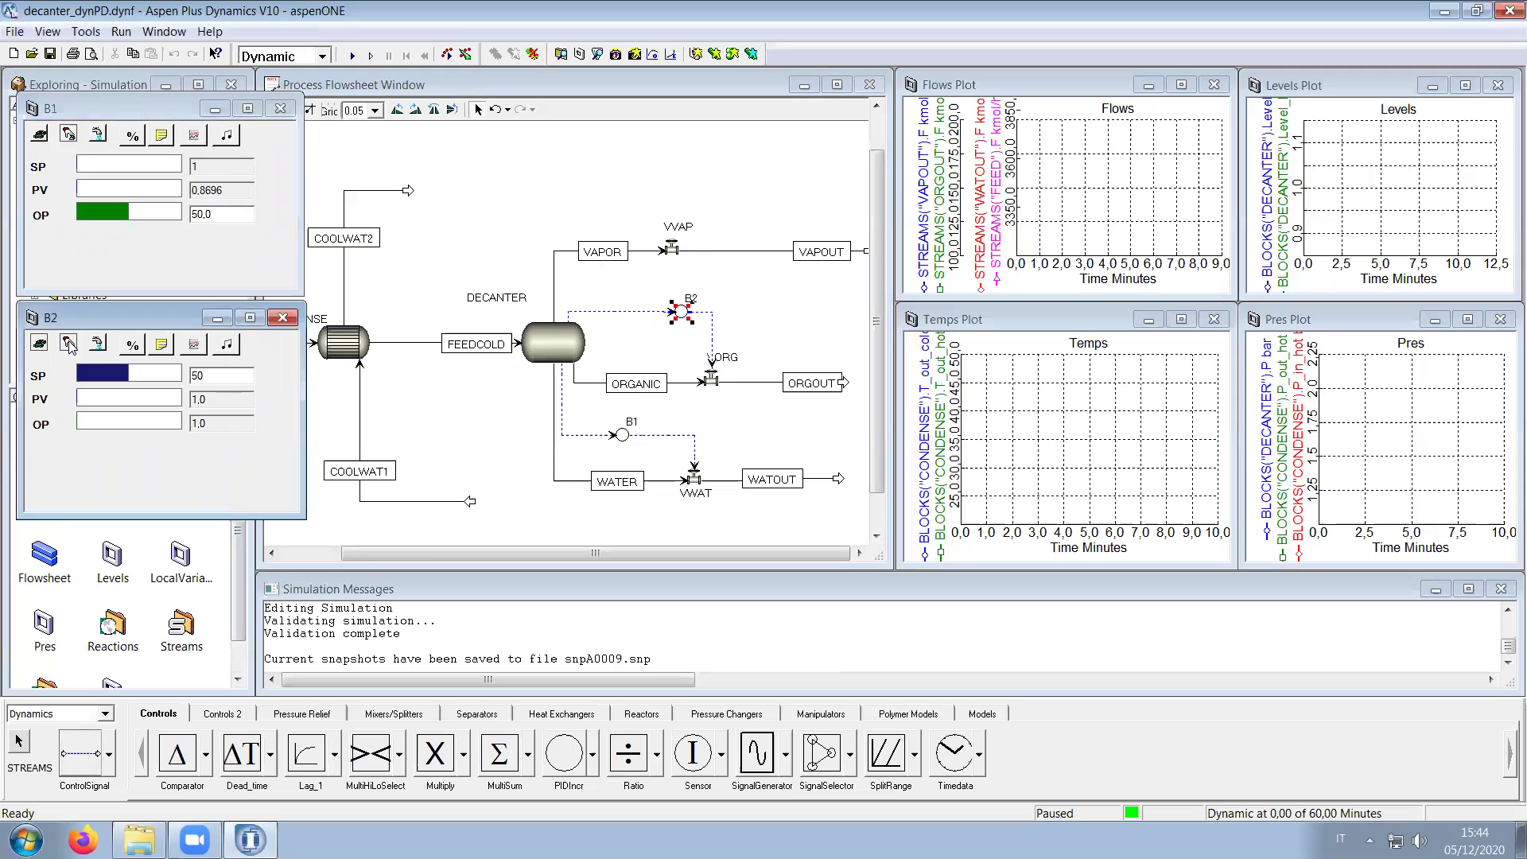
click(206, 424)
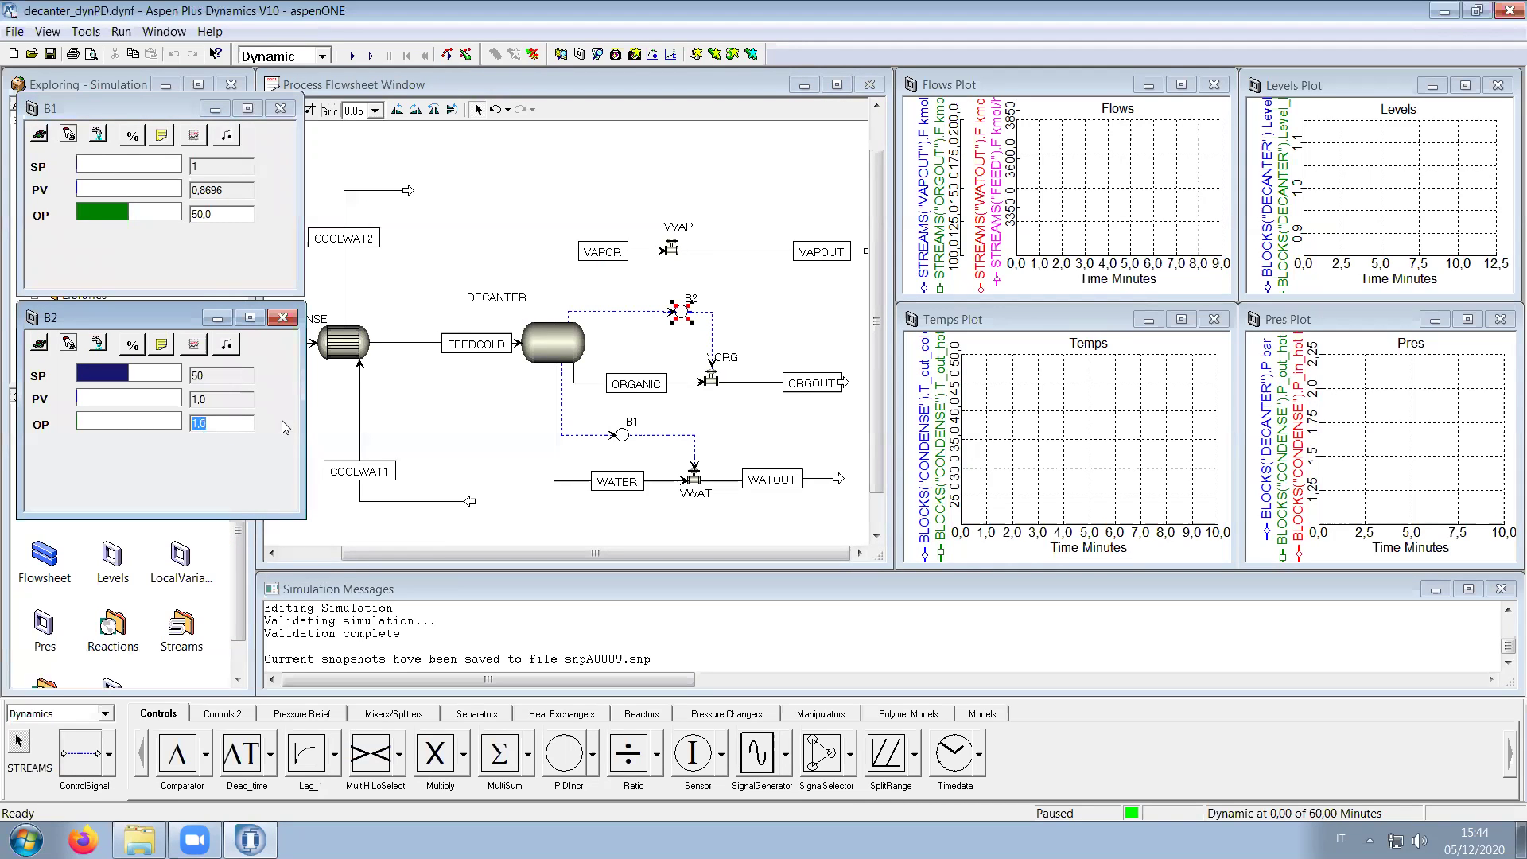
text(50)
key(Return)
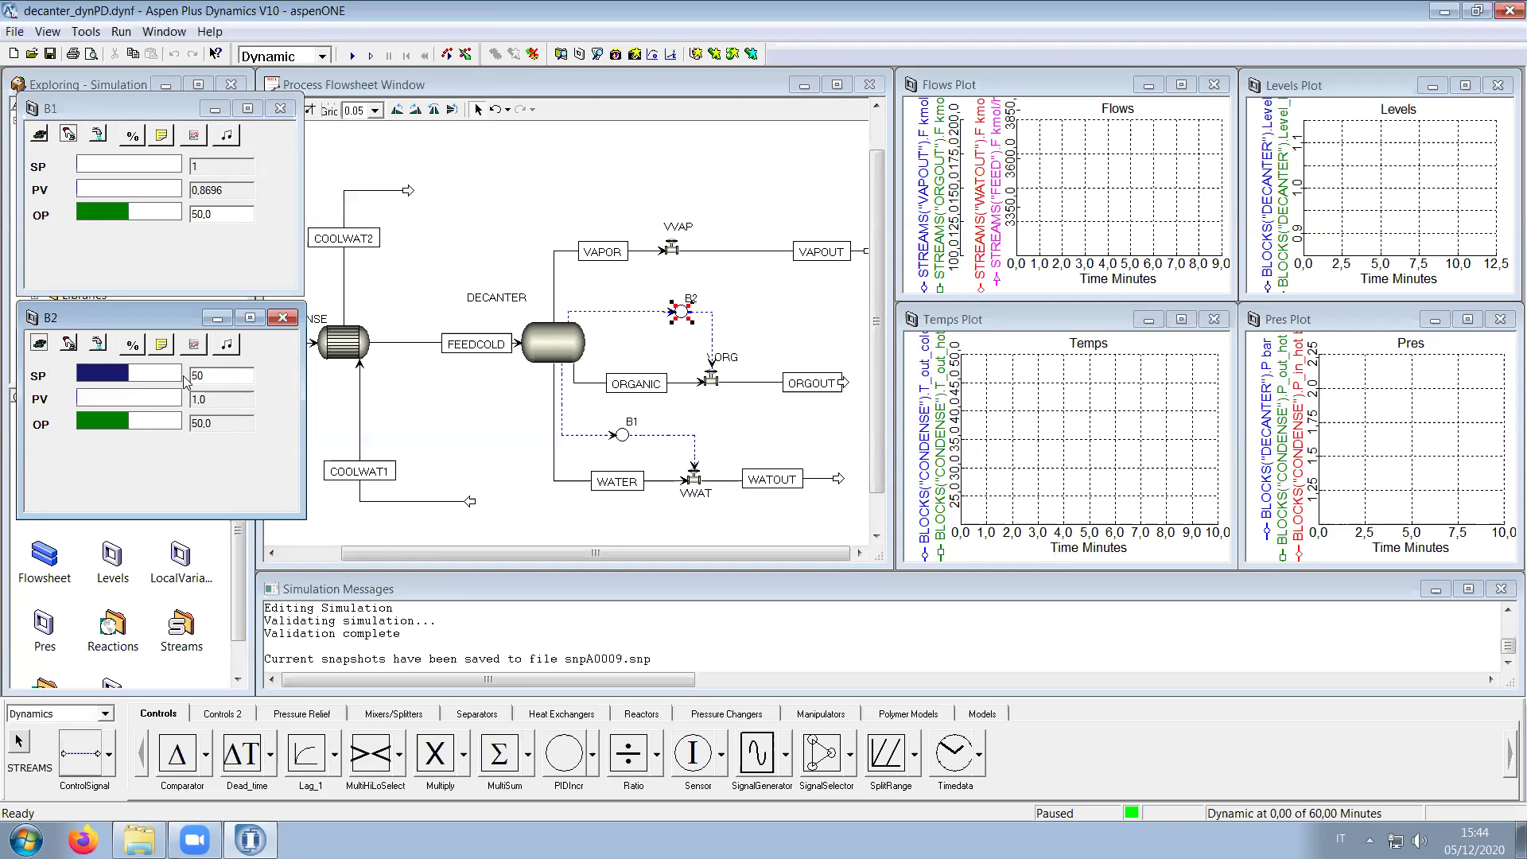
Step: Set controller B2's setpoint SP to 1 and check the liquid level in the decanter's results table
key(Return)
text(1)
key(Return)
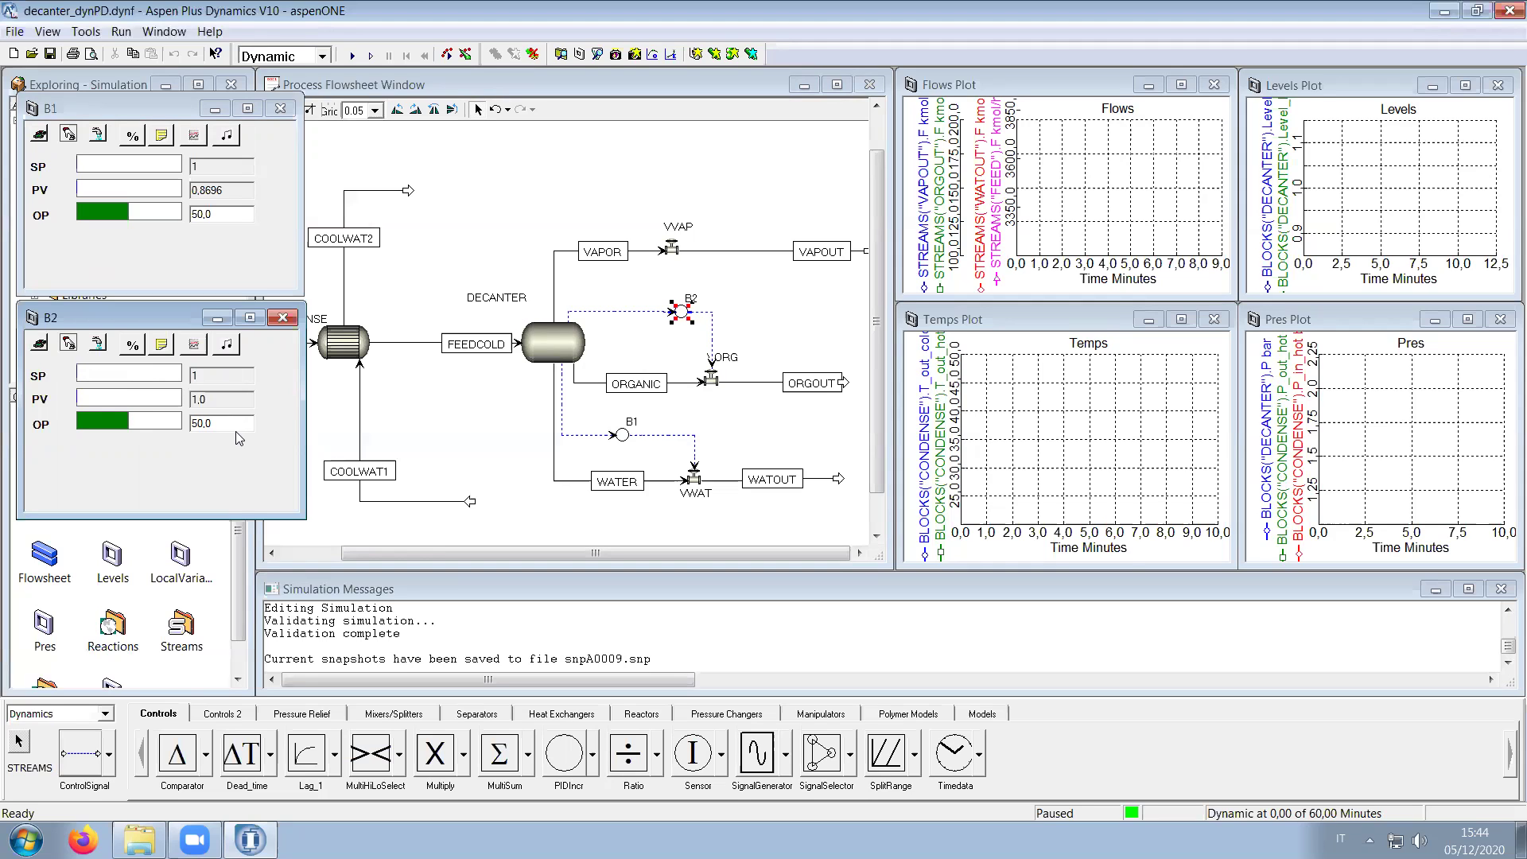
double_click(541, 350)
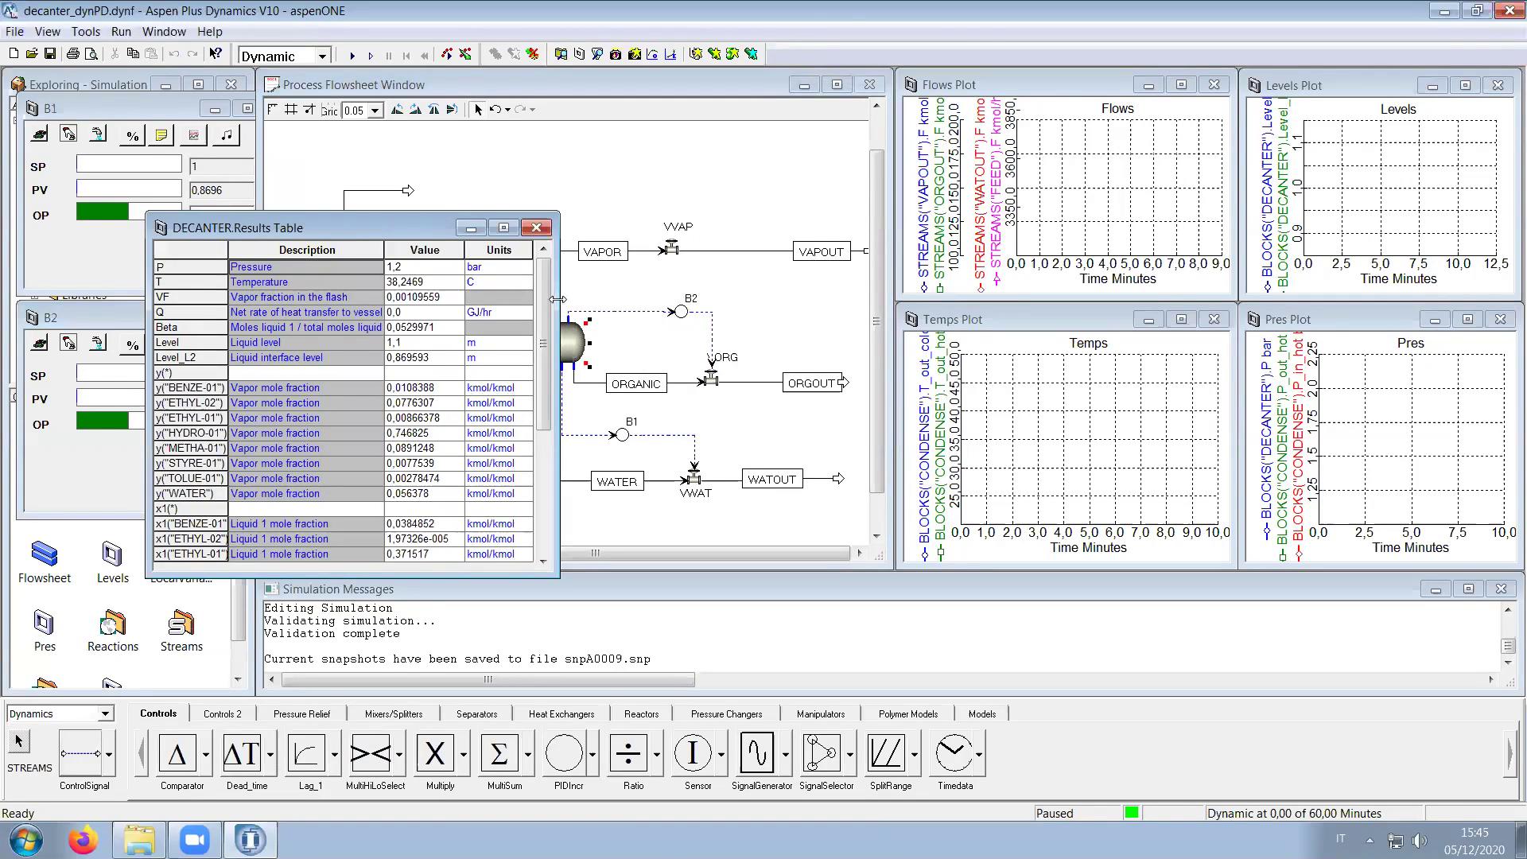
click(537, 229)
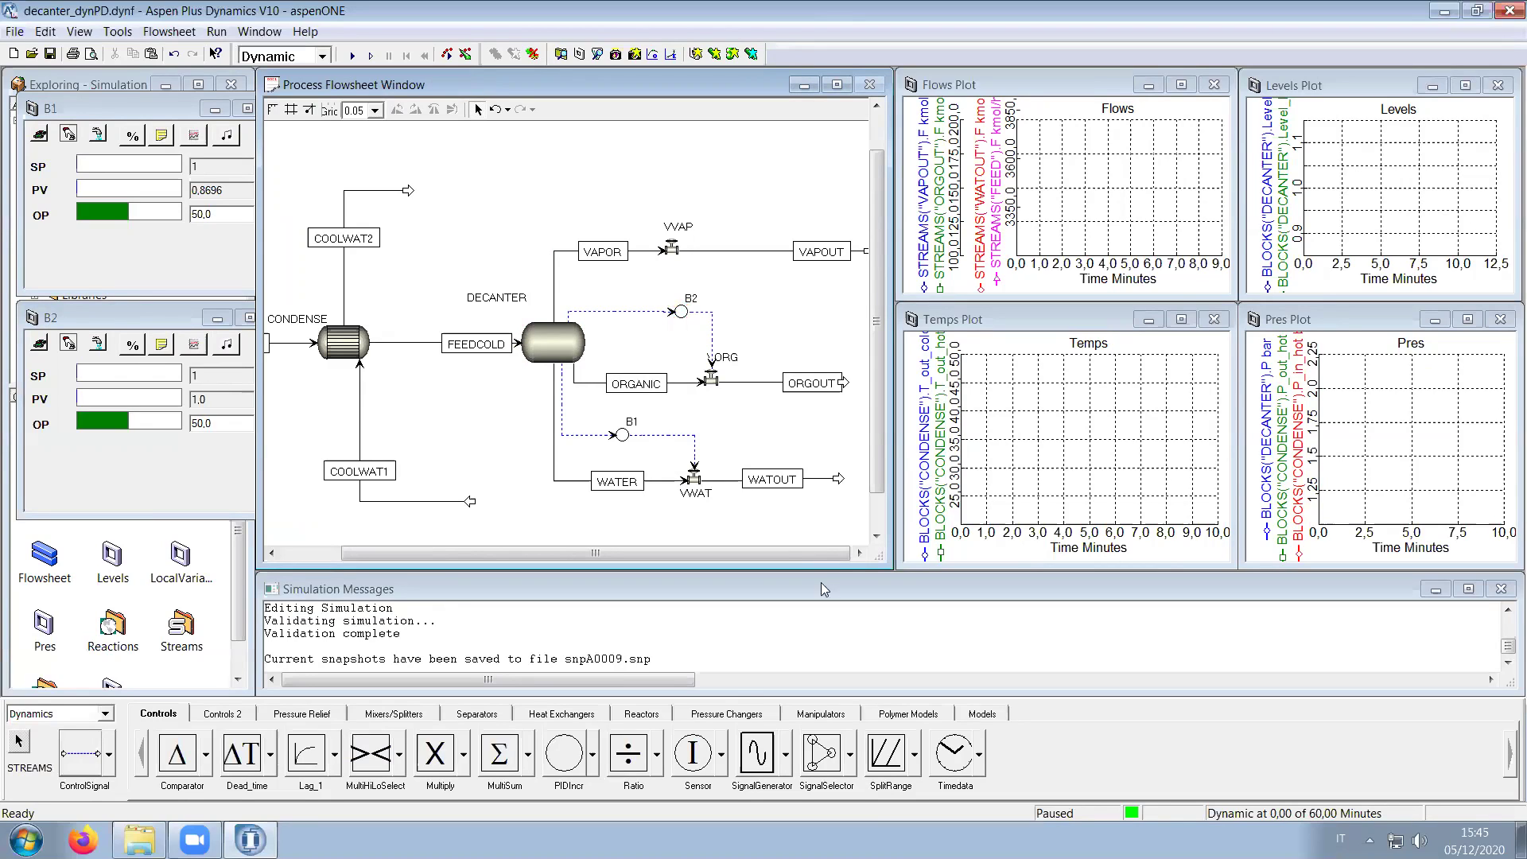
Step: Place a PIDIncr controller above the VAPOR stream and connect the decanter pressure P to its process variable B3.PV
click(564, 755)
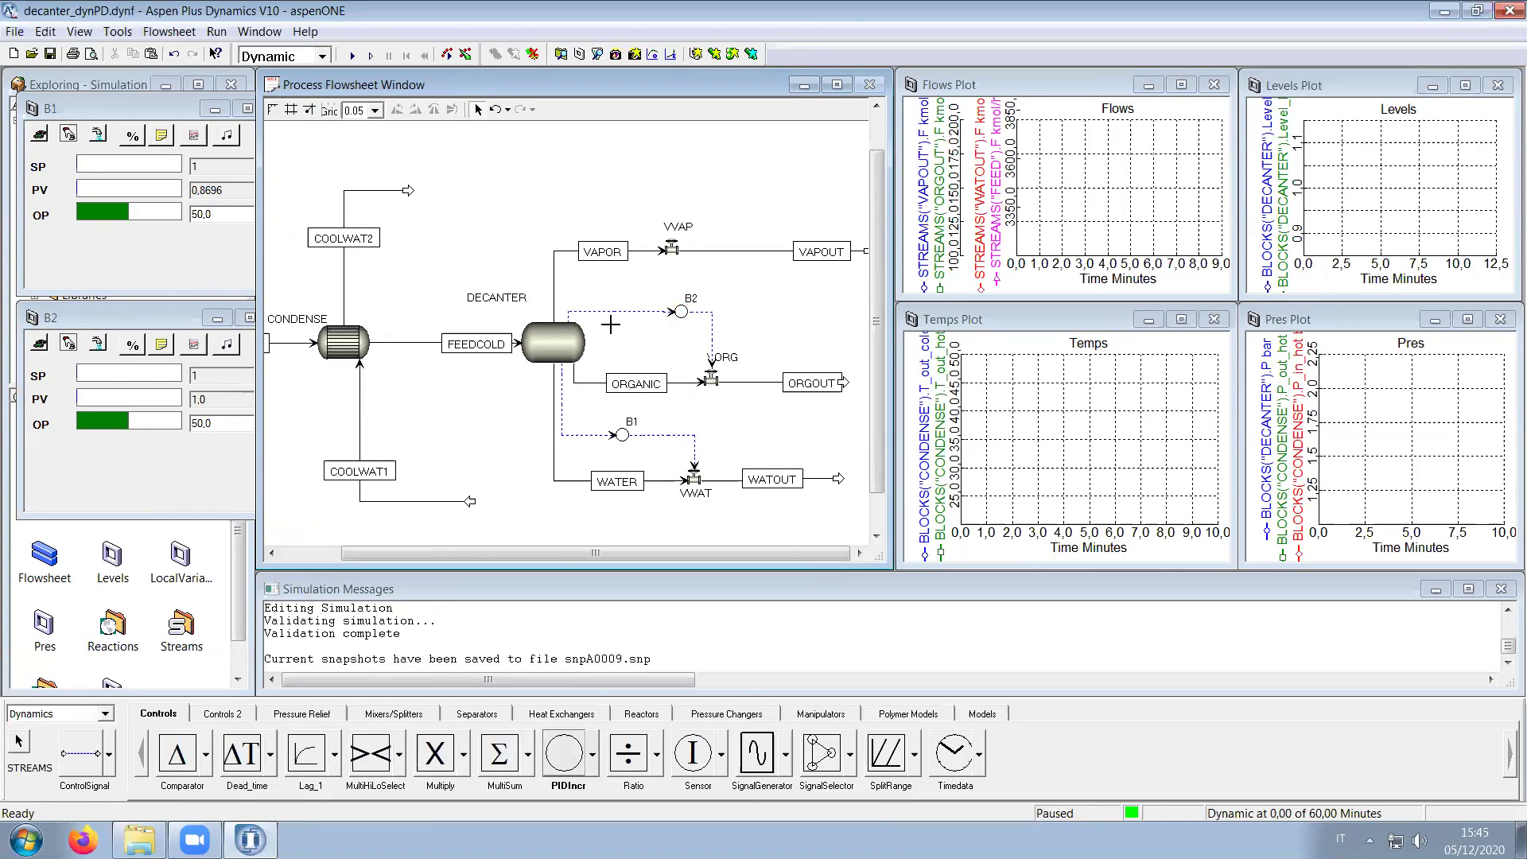
click(587, 184)
click(88, 764)
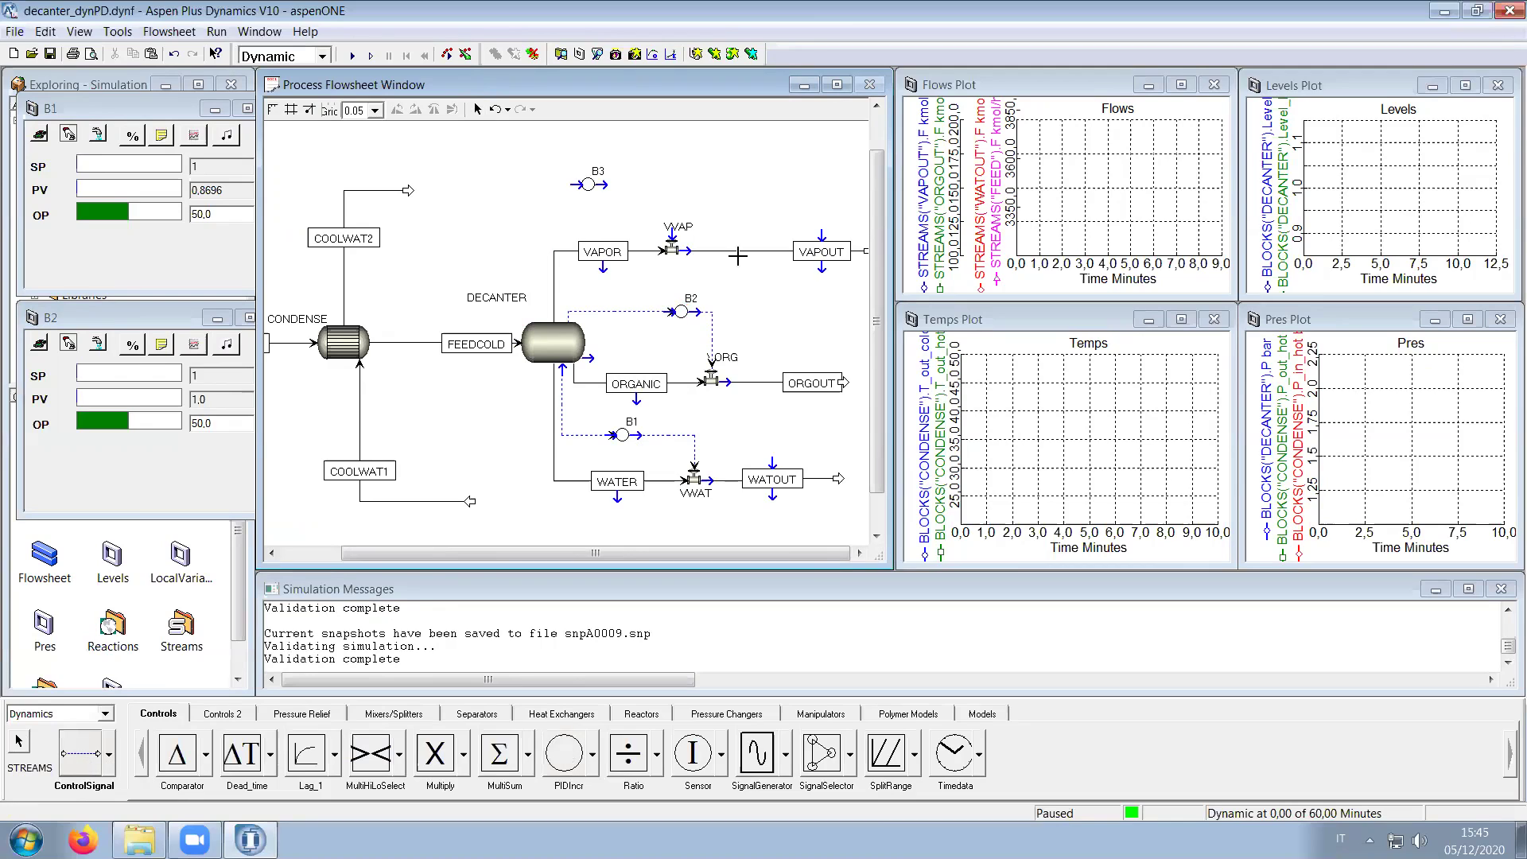
click(539, 312)
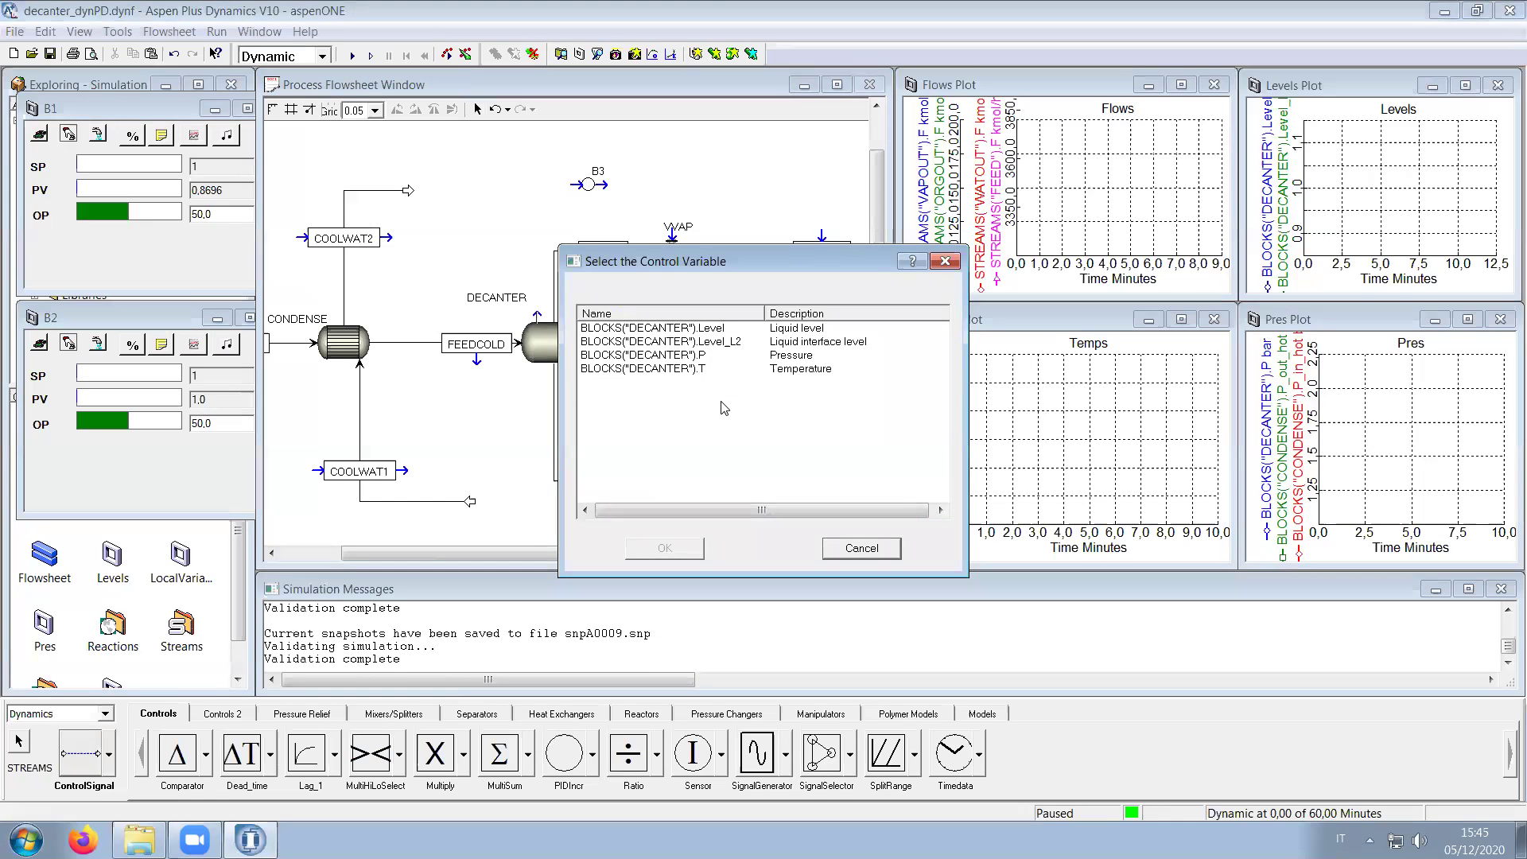
click(688, 355)
click(680, 549)
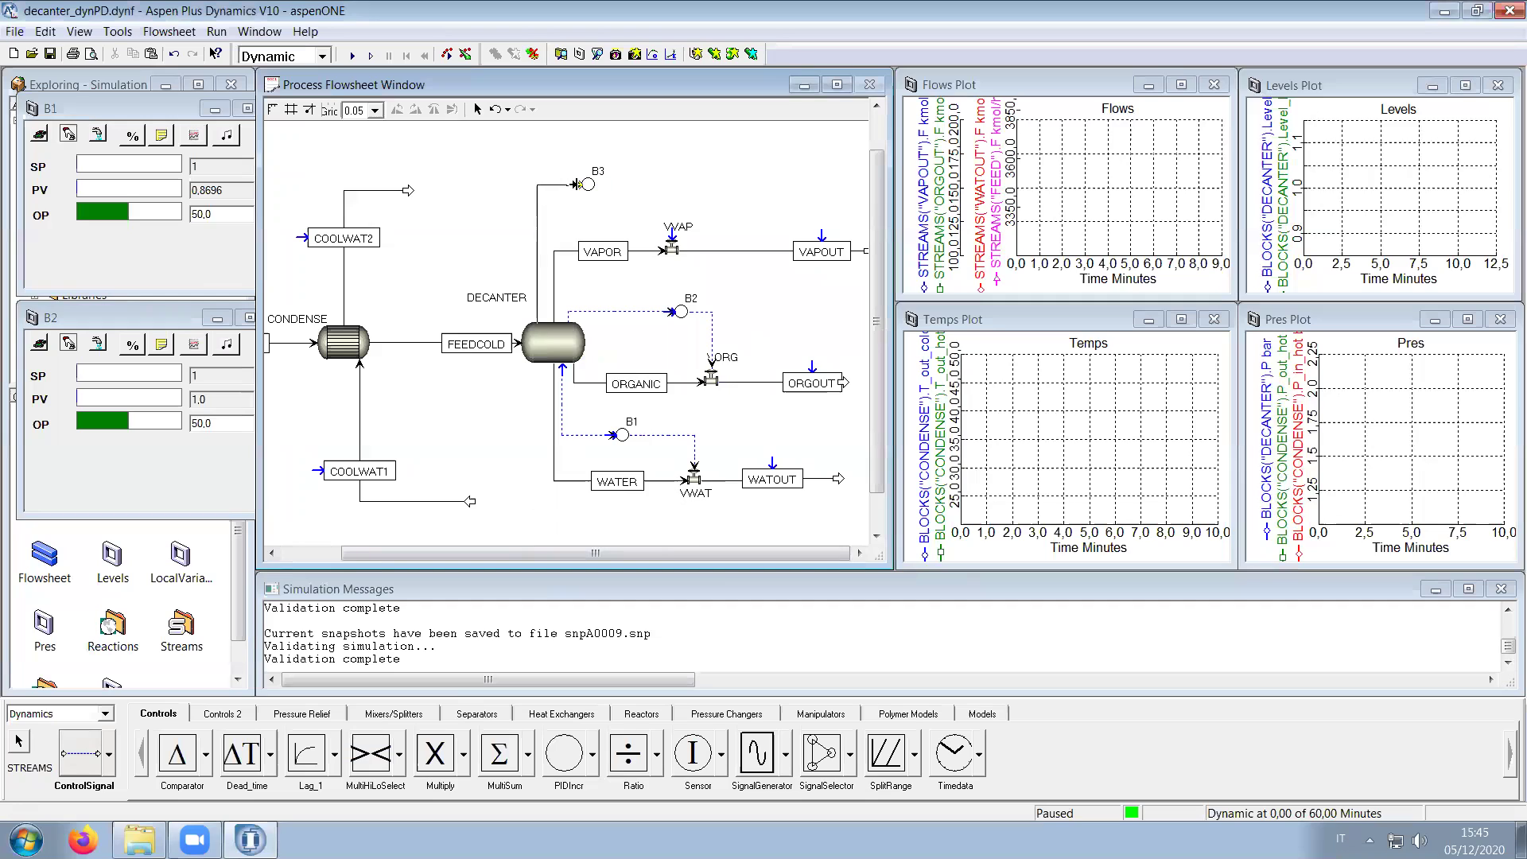
click(587, 184)
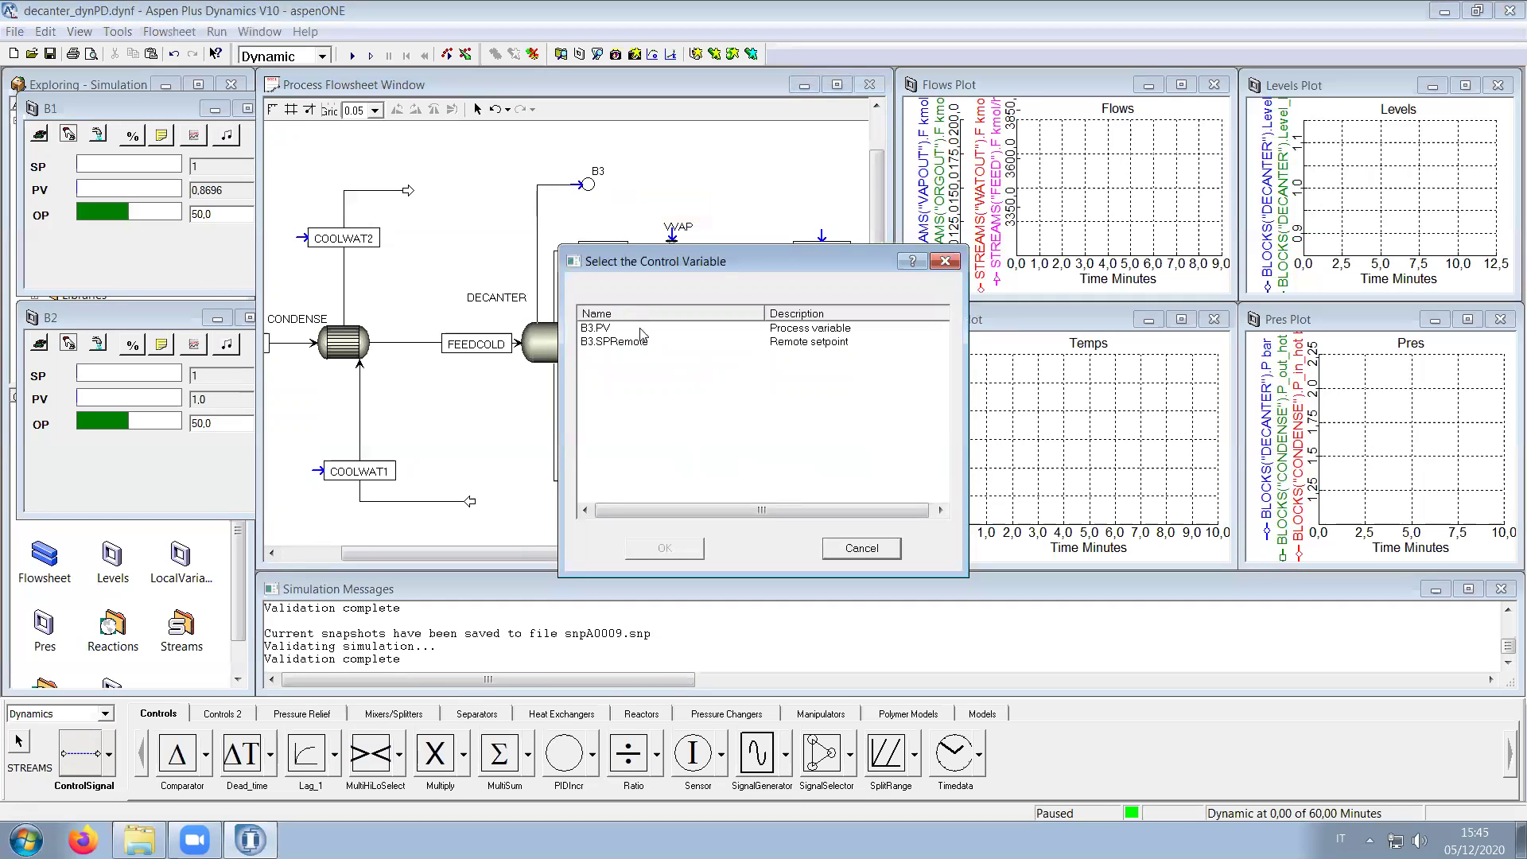
click(602, 331)
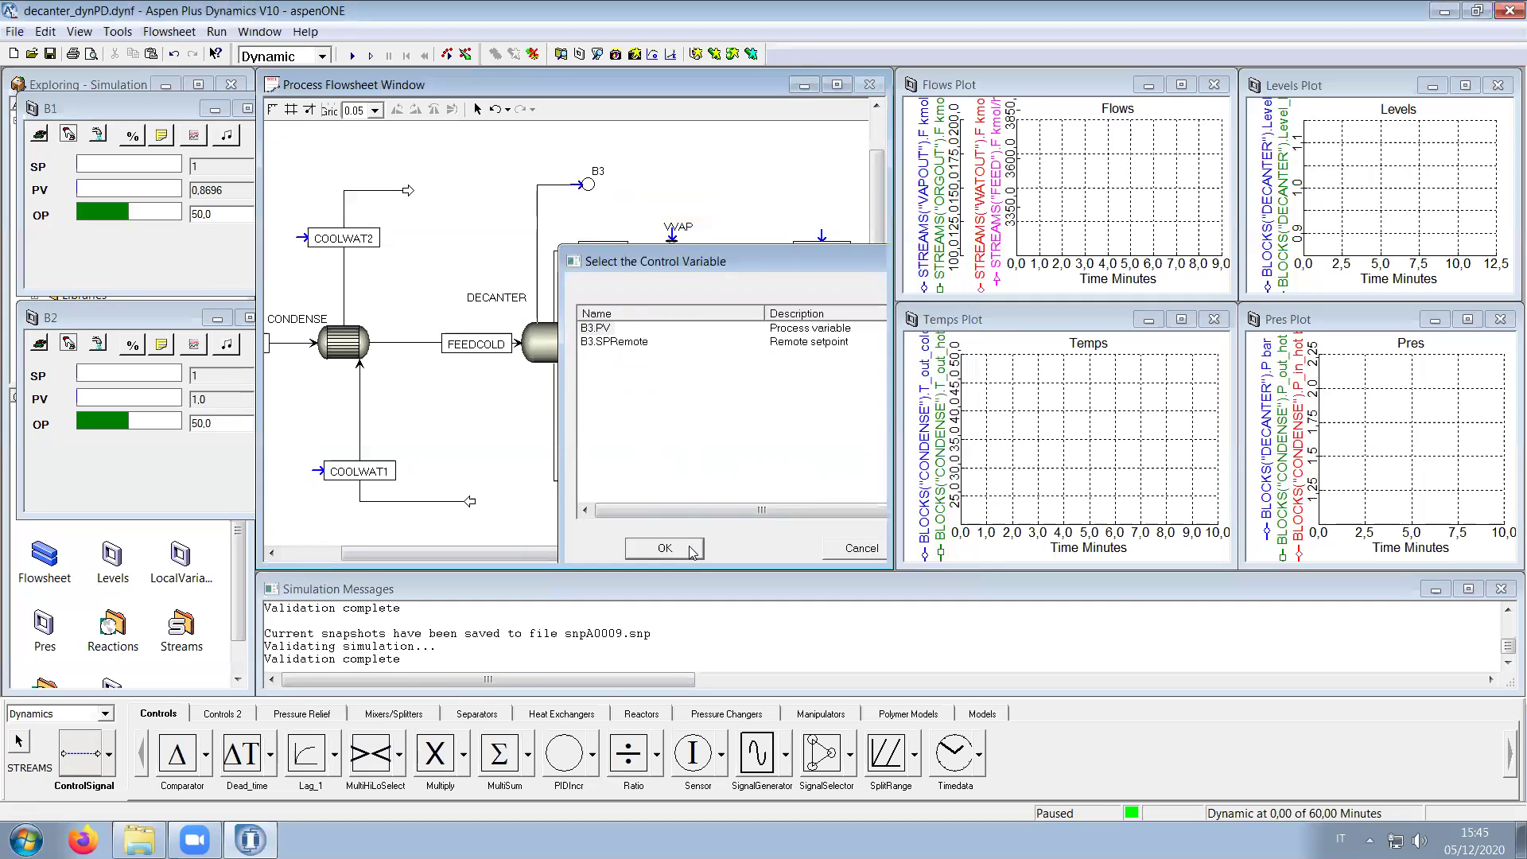
click(664, 548)
Step: Connect the controller output B3.OP to valve VVAP
click(604, 184)
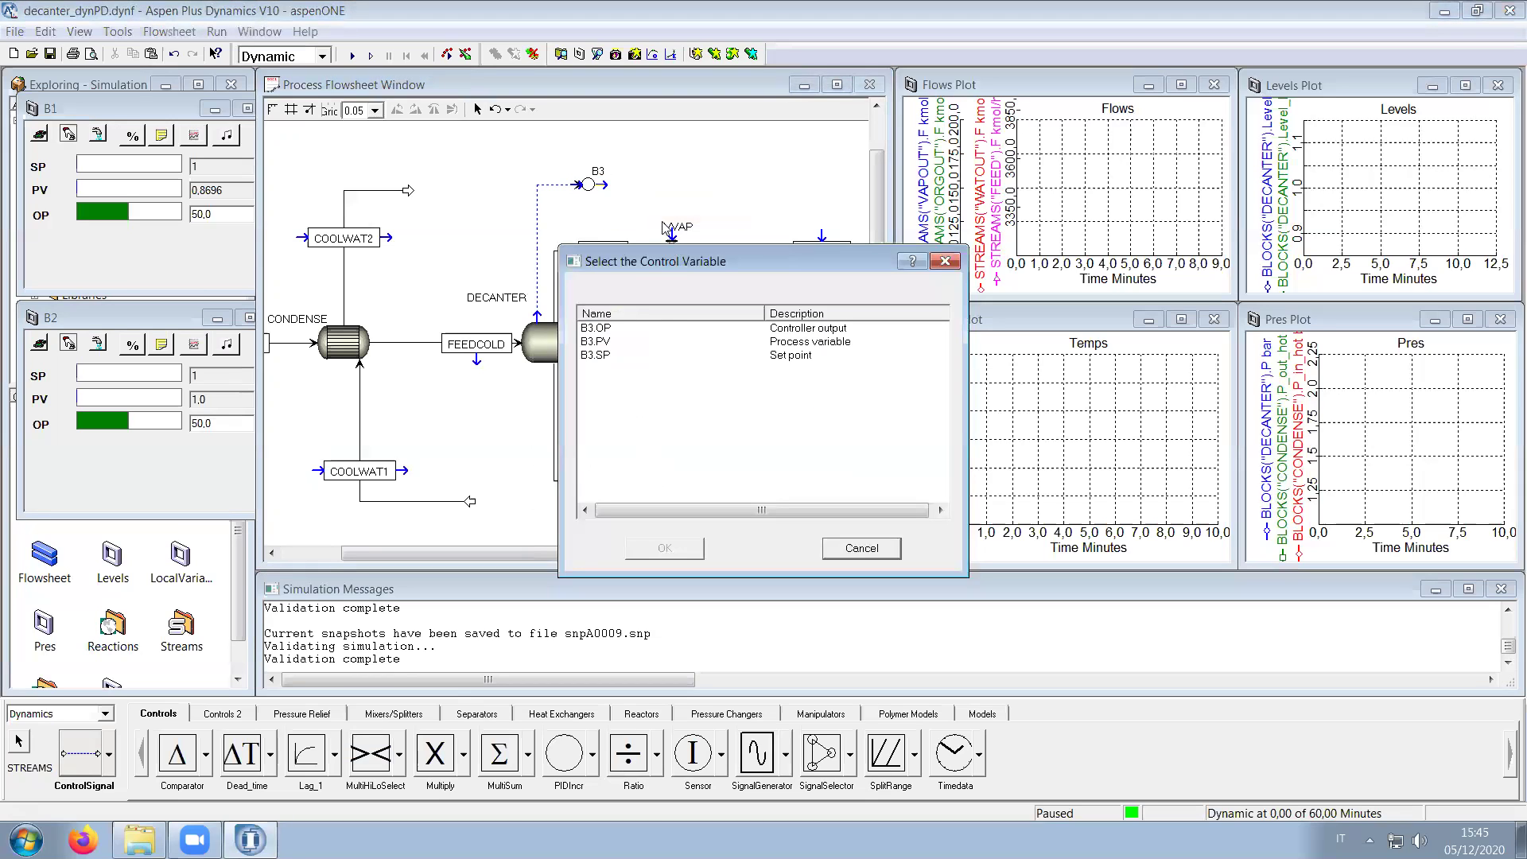
click(618, 329)
click(682, 549)
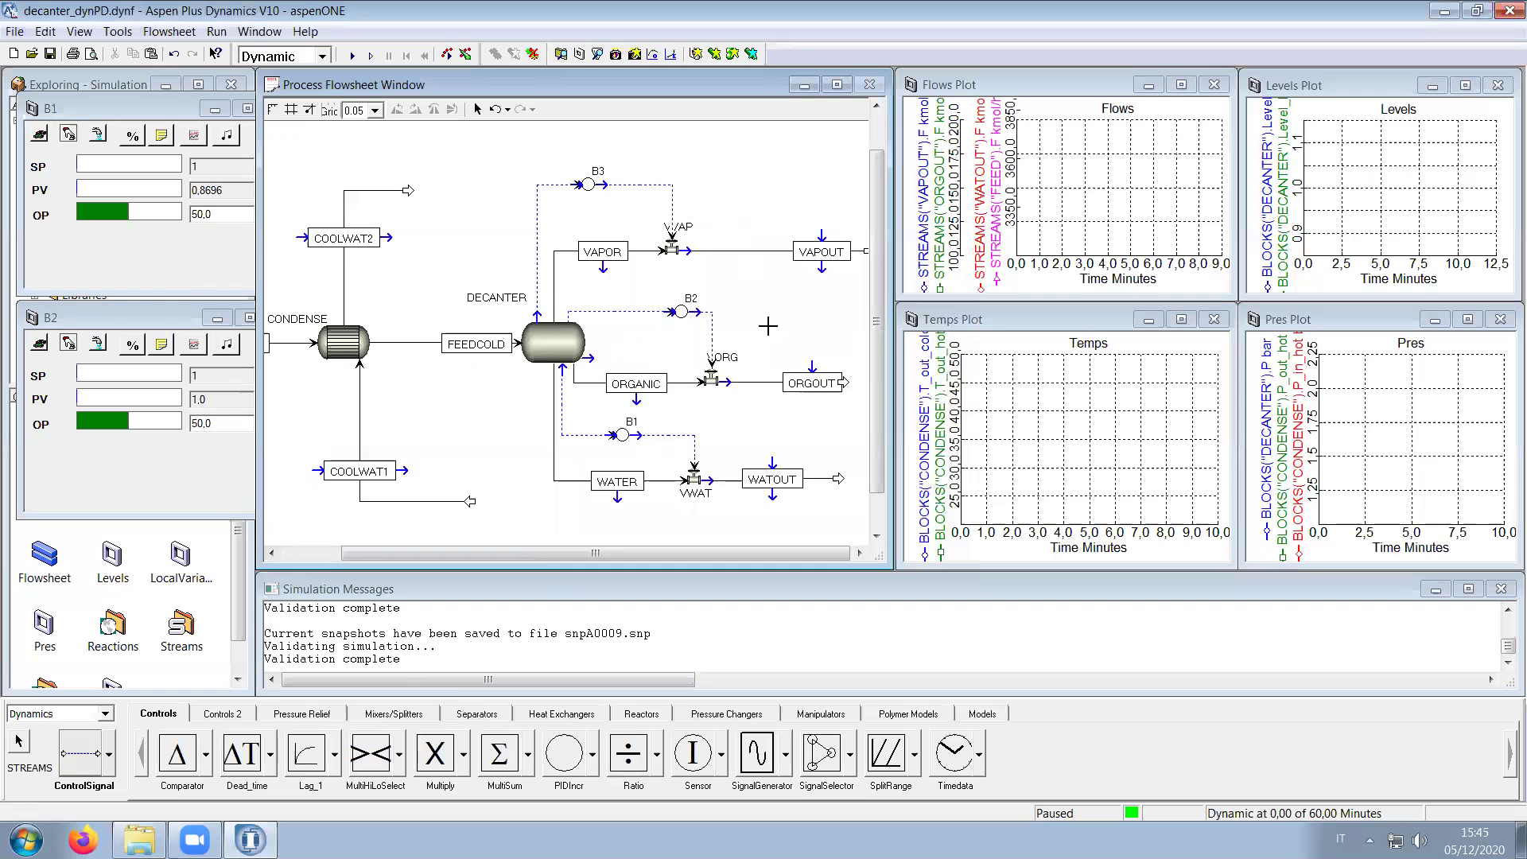
Step: Open and enlarge controller B3's faceplate and set its setpoint SP to 1
click(590, 186)
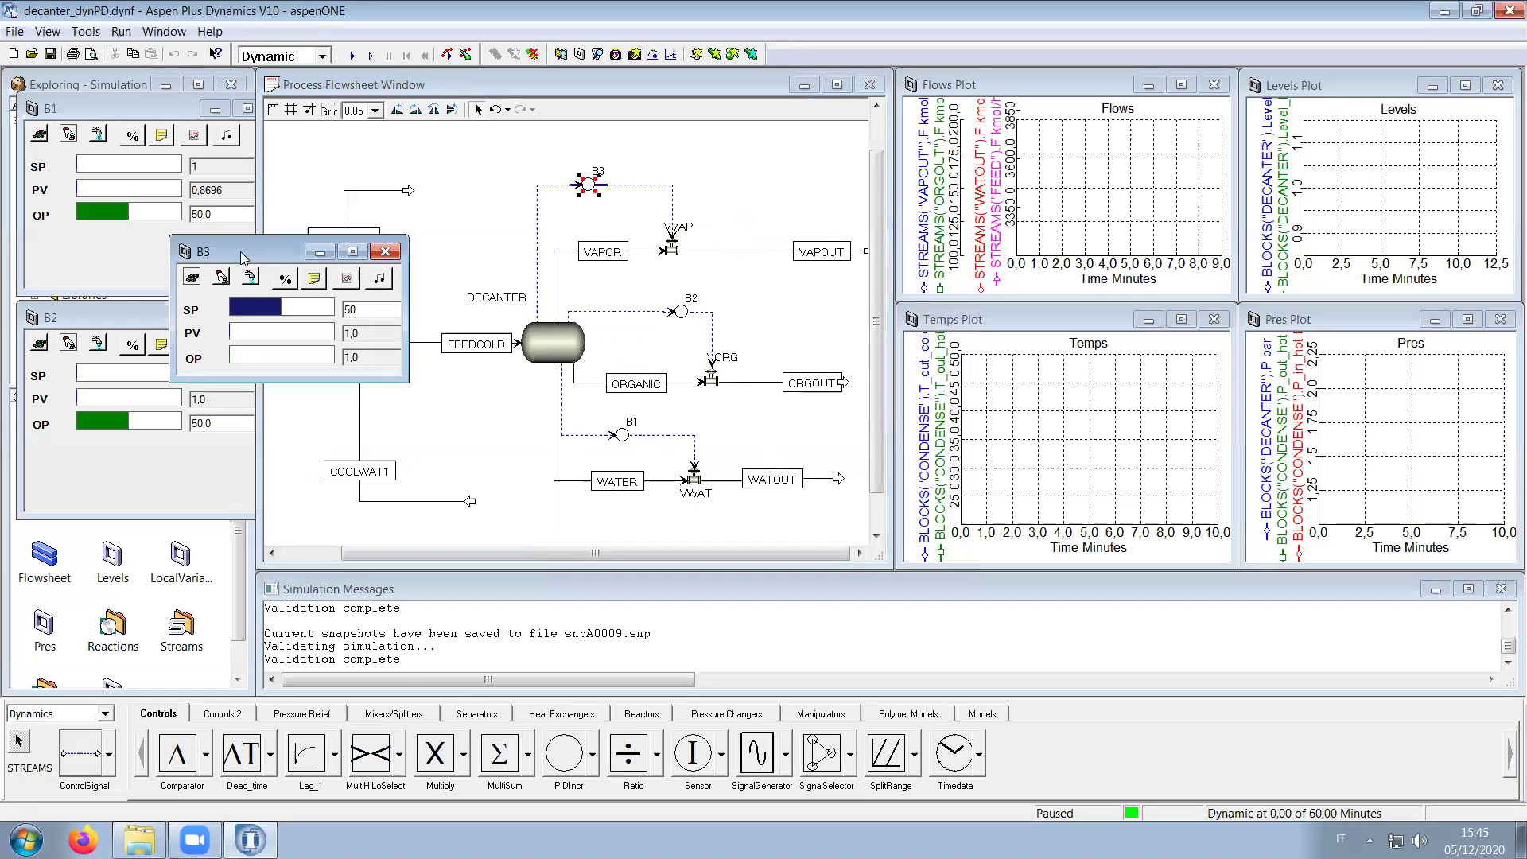
drag(242, 261, 181, 503)
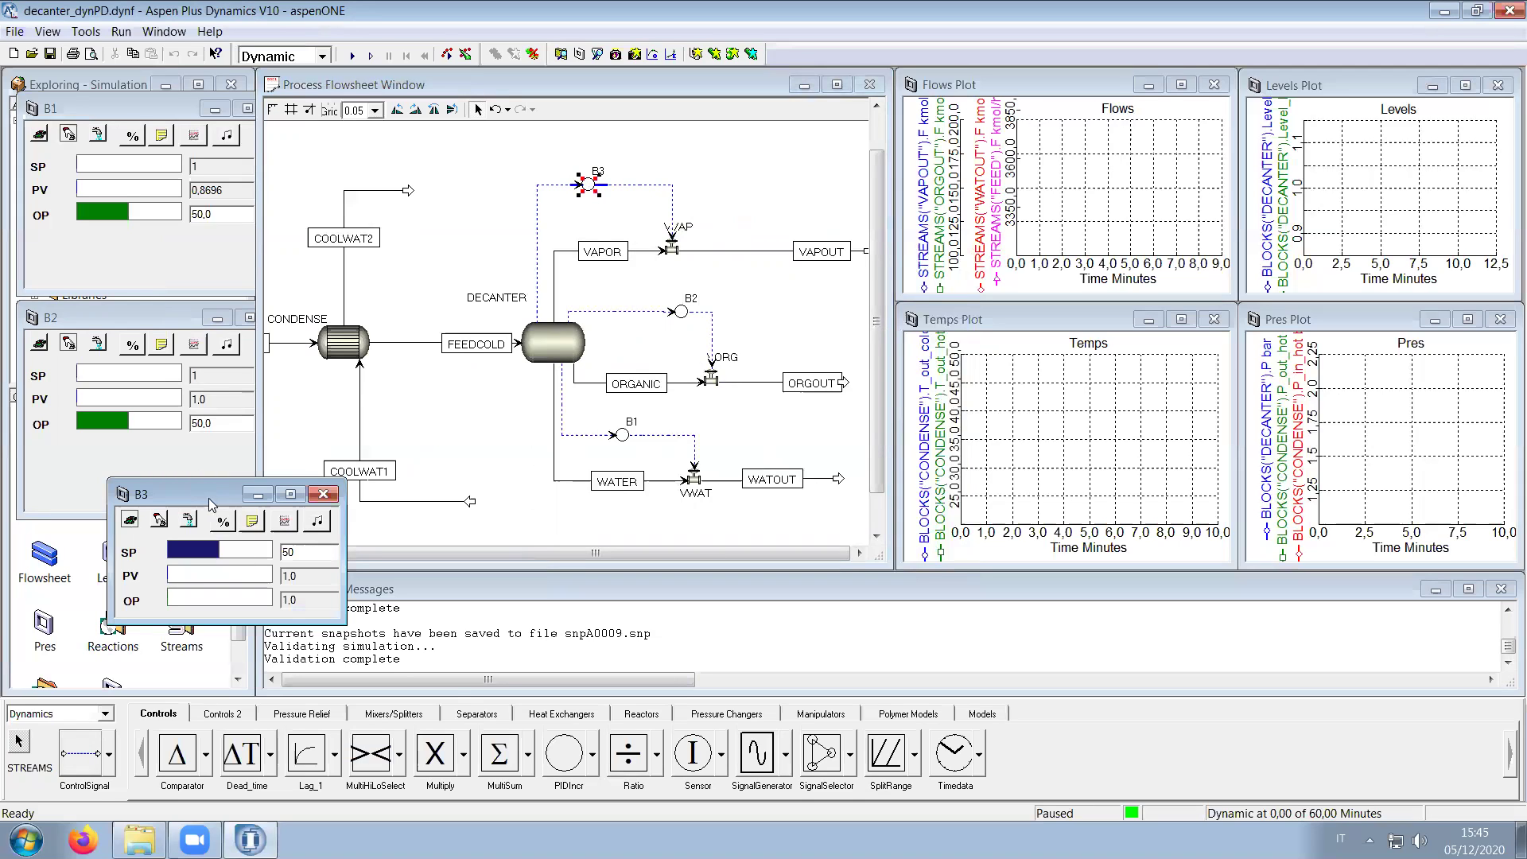
drag(208, 498, 412, 295)
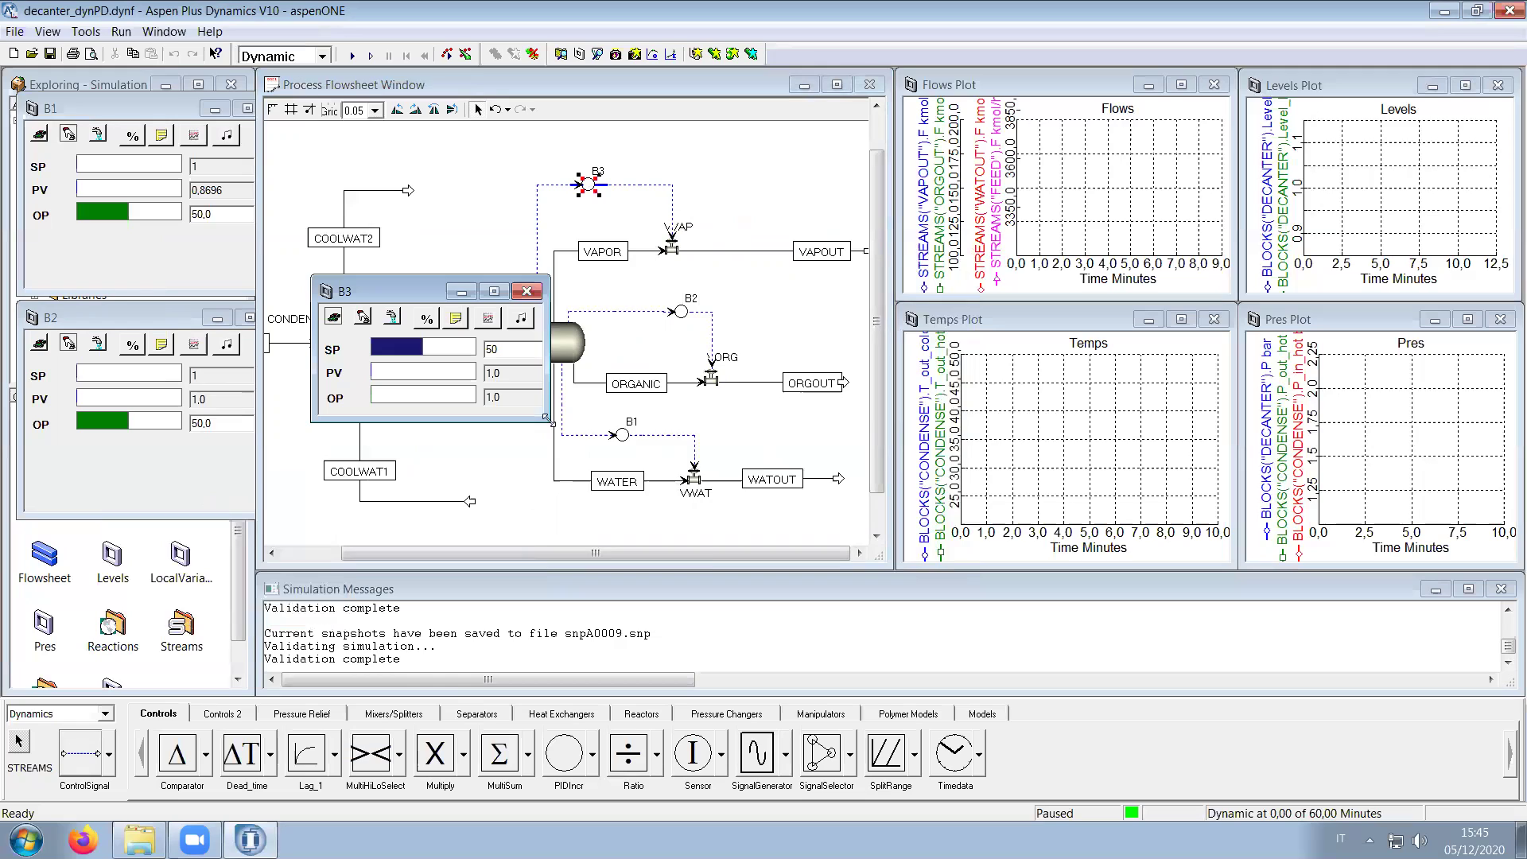
drag(546, 417, 706, 576)
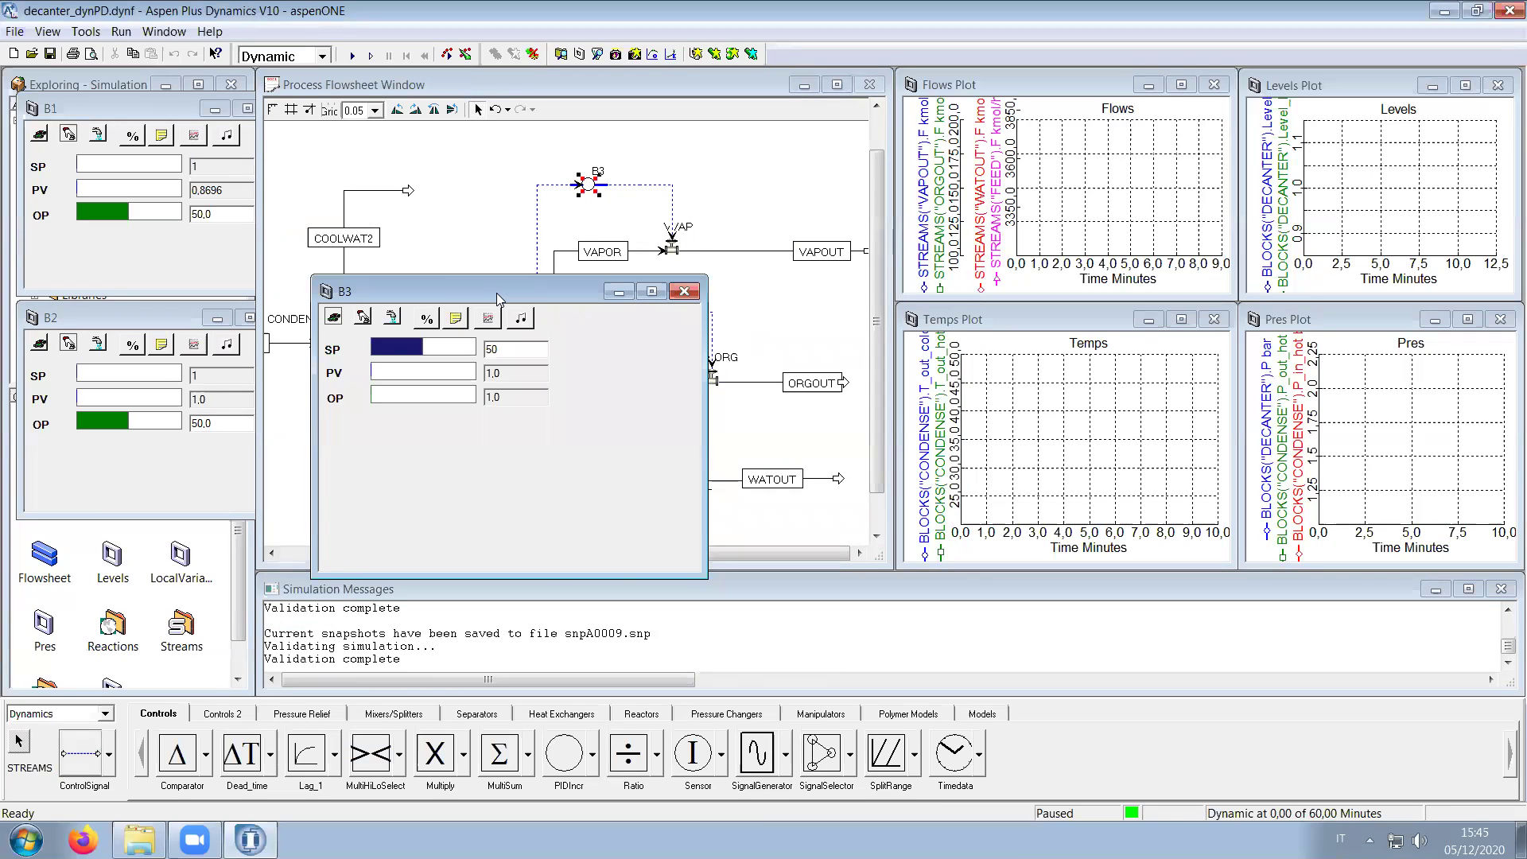
drag(496, 293, 411, 353)
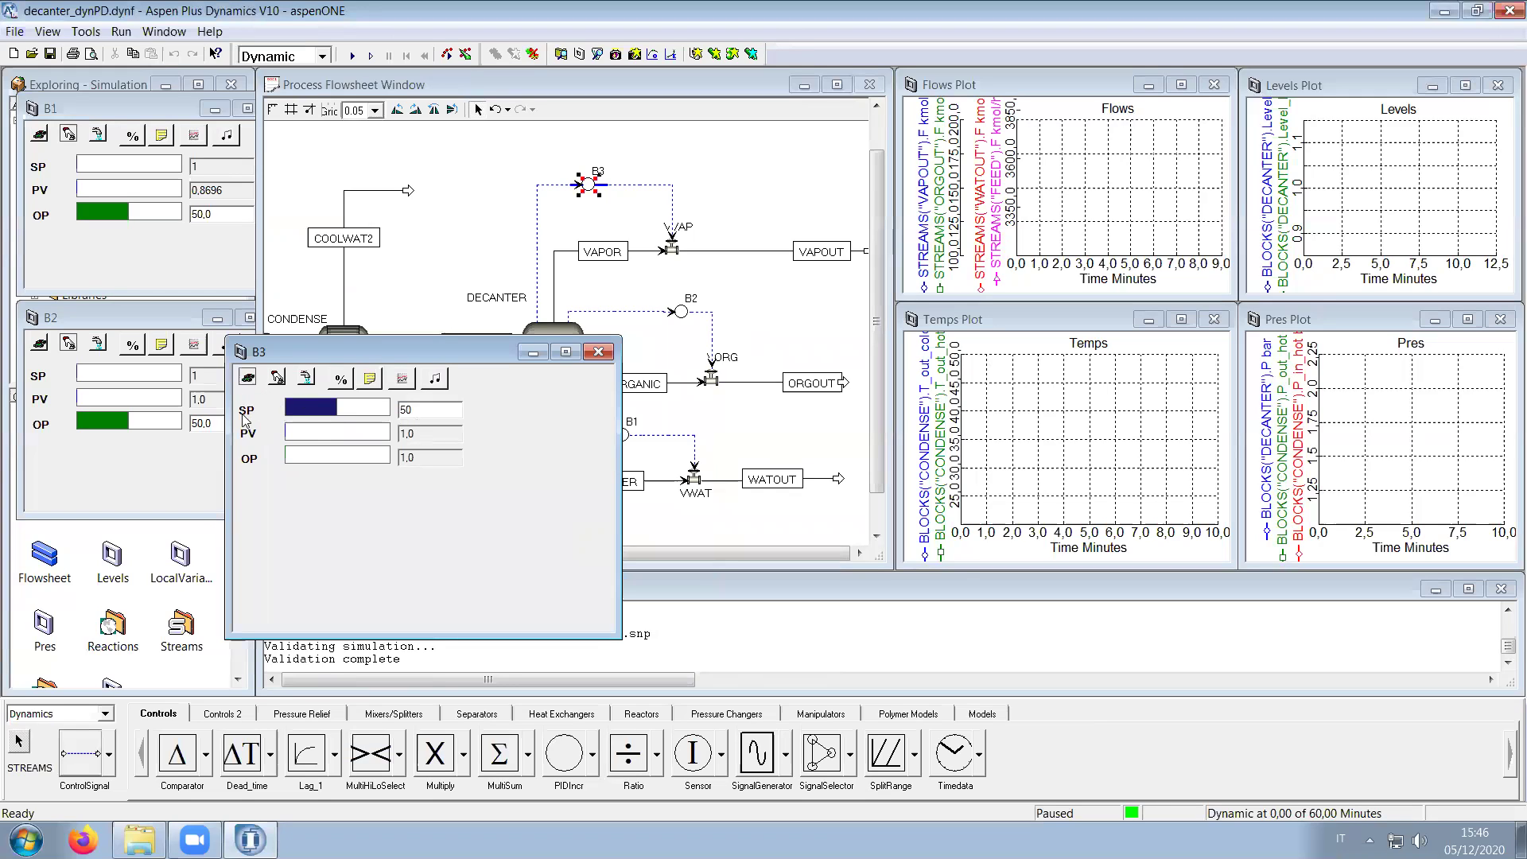
double_click(411, 410)
text(1)
key(Return)
Step: Switch controller B3 to manual mode and set its output OP to 50
click(277, 380)
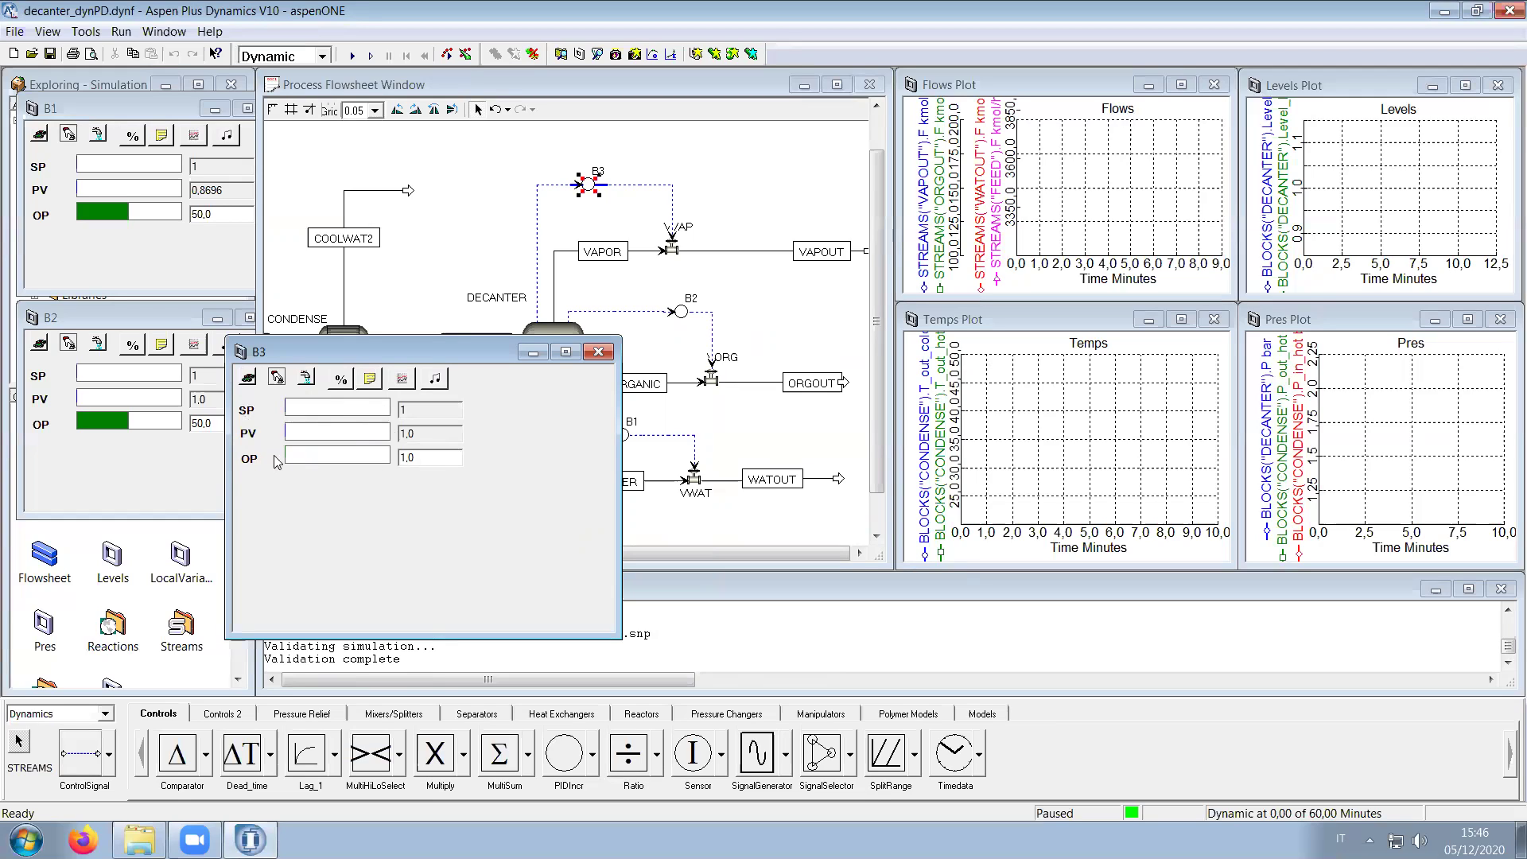
double_click(430, 458)
text(50)
key(Return)
Step: Shrink the B1, B2 and B3 faceplates and stack them in a column beside the flowsheet
drag(612, 634, 510, 506)
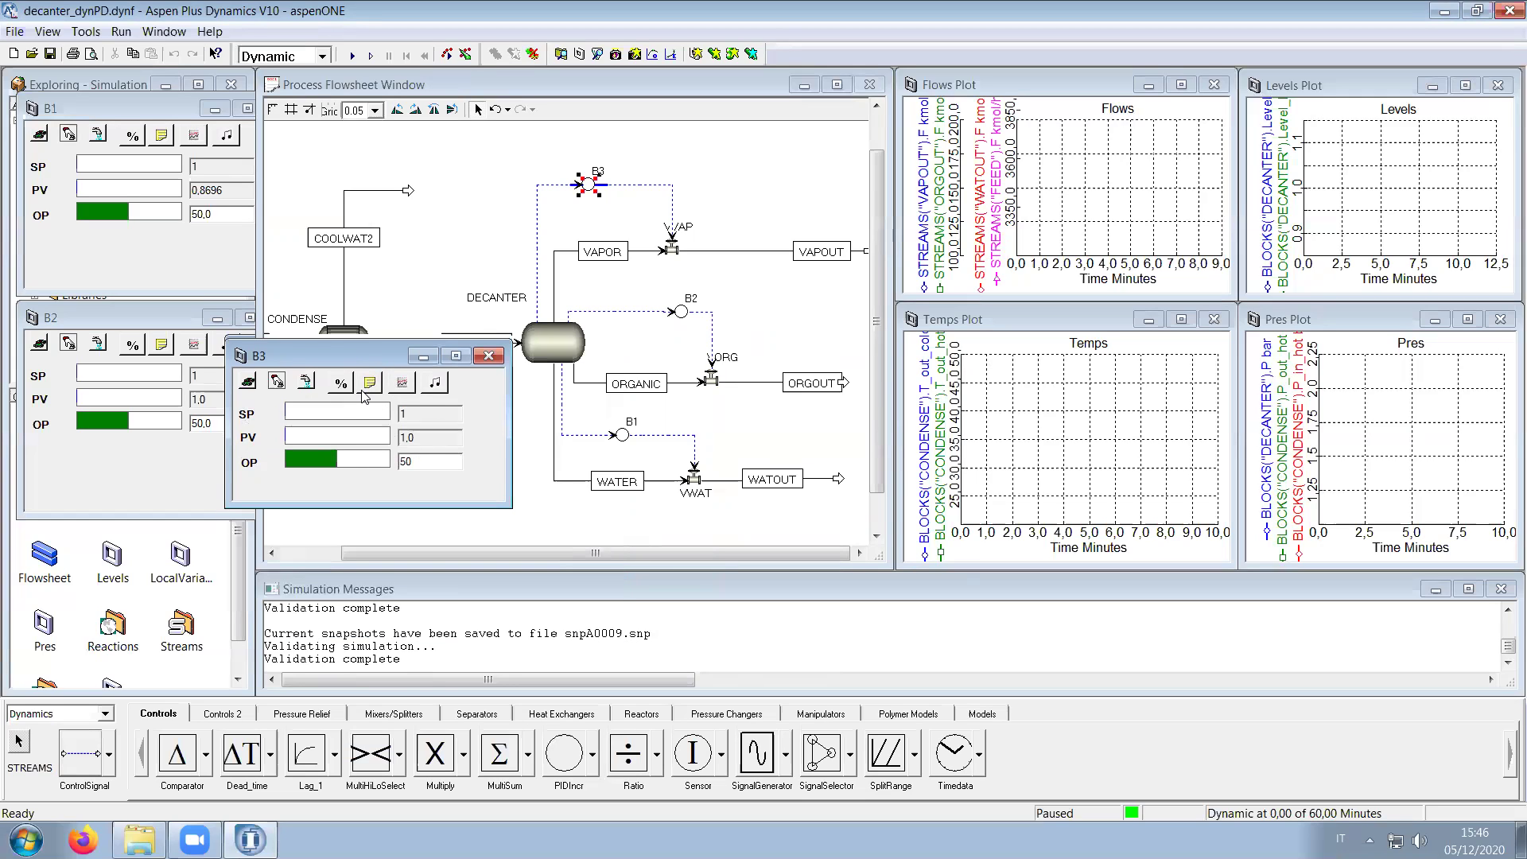
drag(370, 357, 302, 503)
click(88, 513)
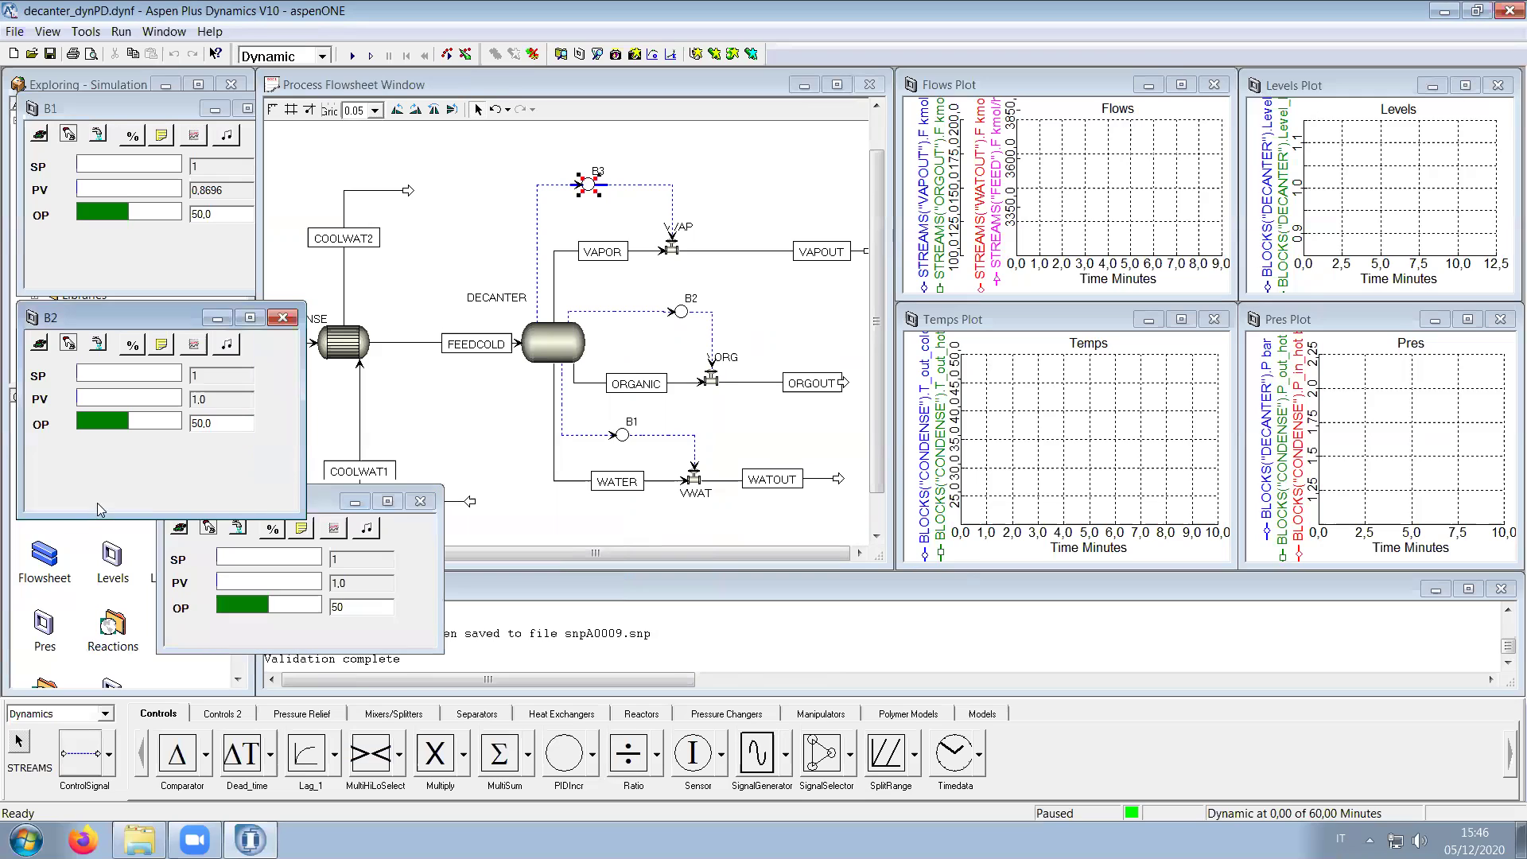
drag(296, 515, 139, 493)
click(272, 503)
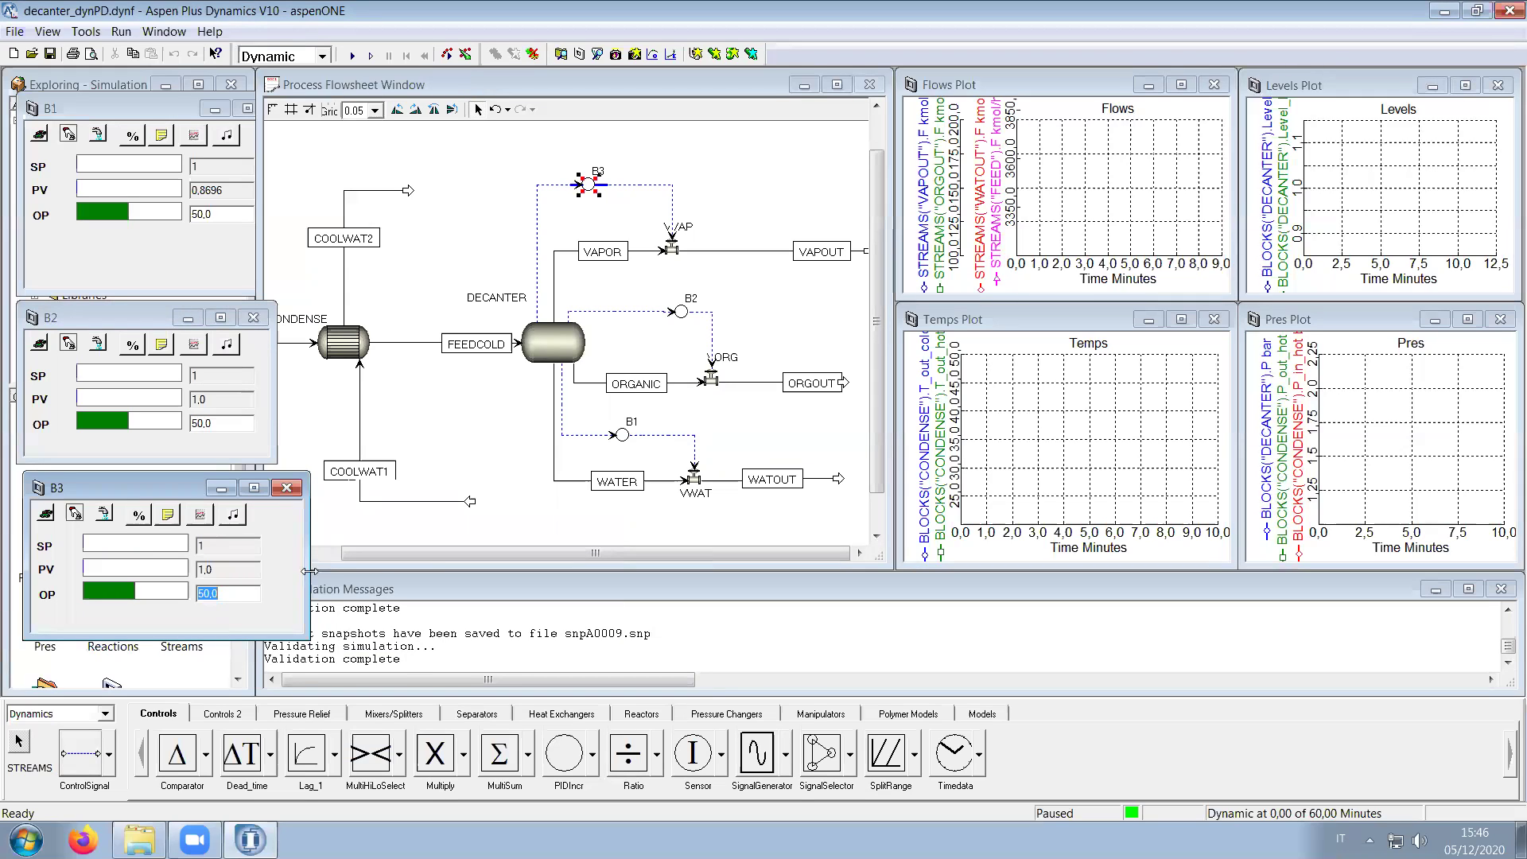
drag(309, 571, 246, 618)
text(50)
drag(254, 292, 296, 291)
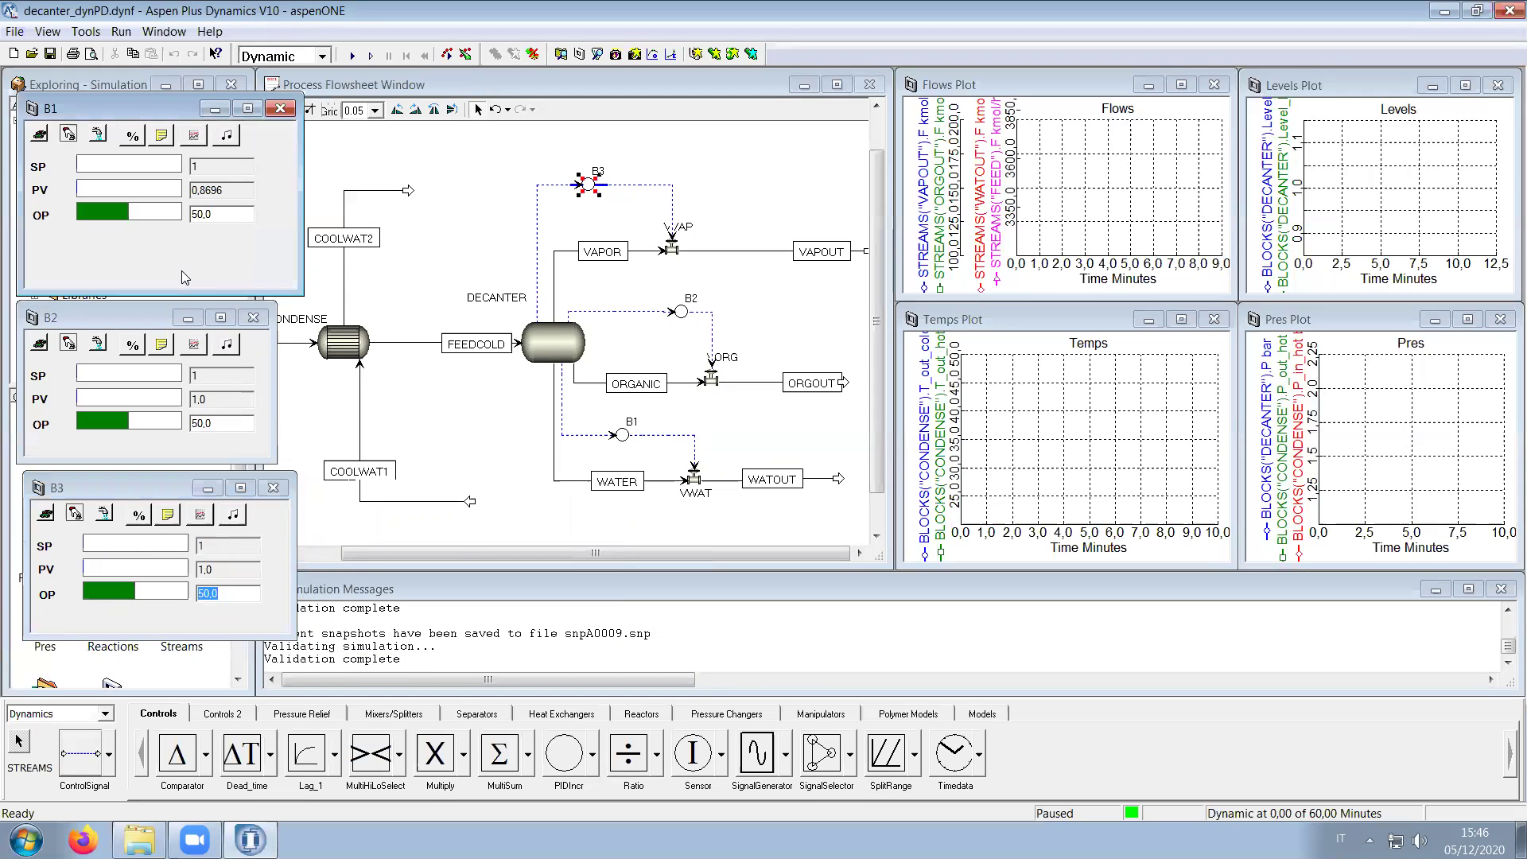
drag(295, 291, 267, 284)
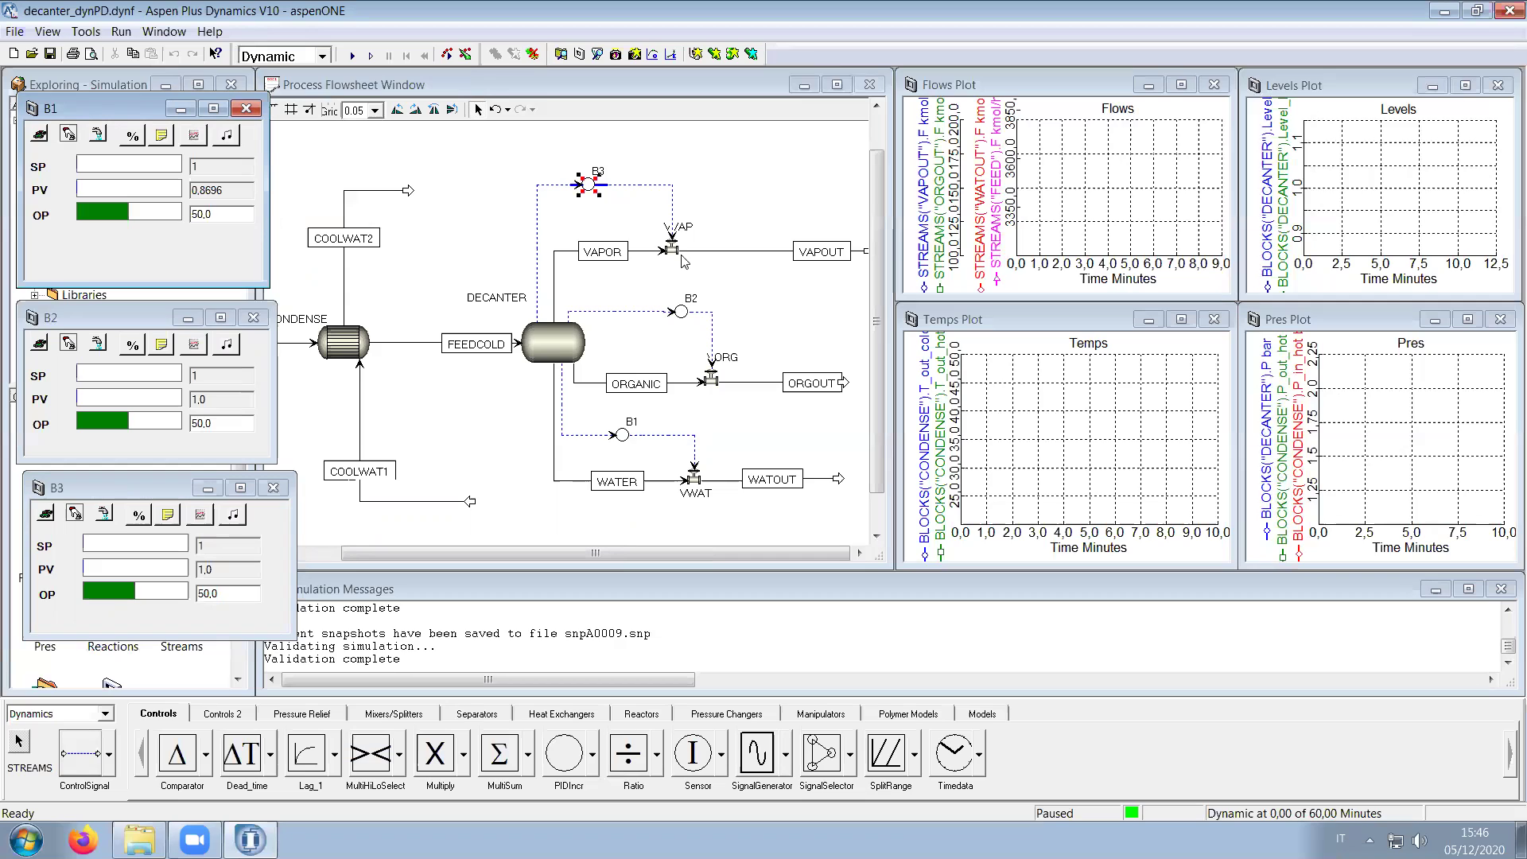
Step: Reposition the COOLWAT1 stream and its inlet end to make room below FEEDCOLD, and save the simulation
drag(387, 476, 388, 416)
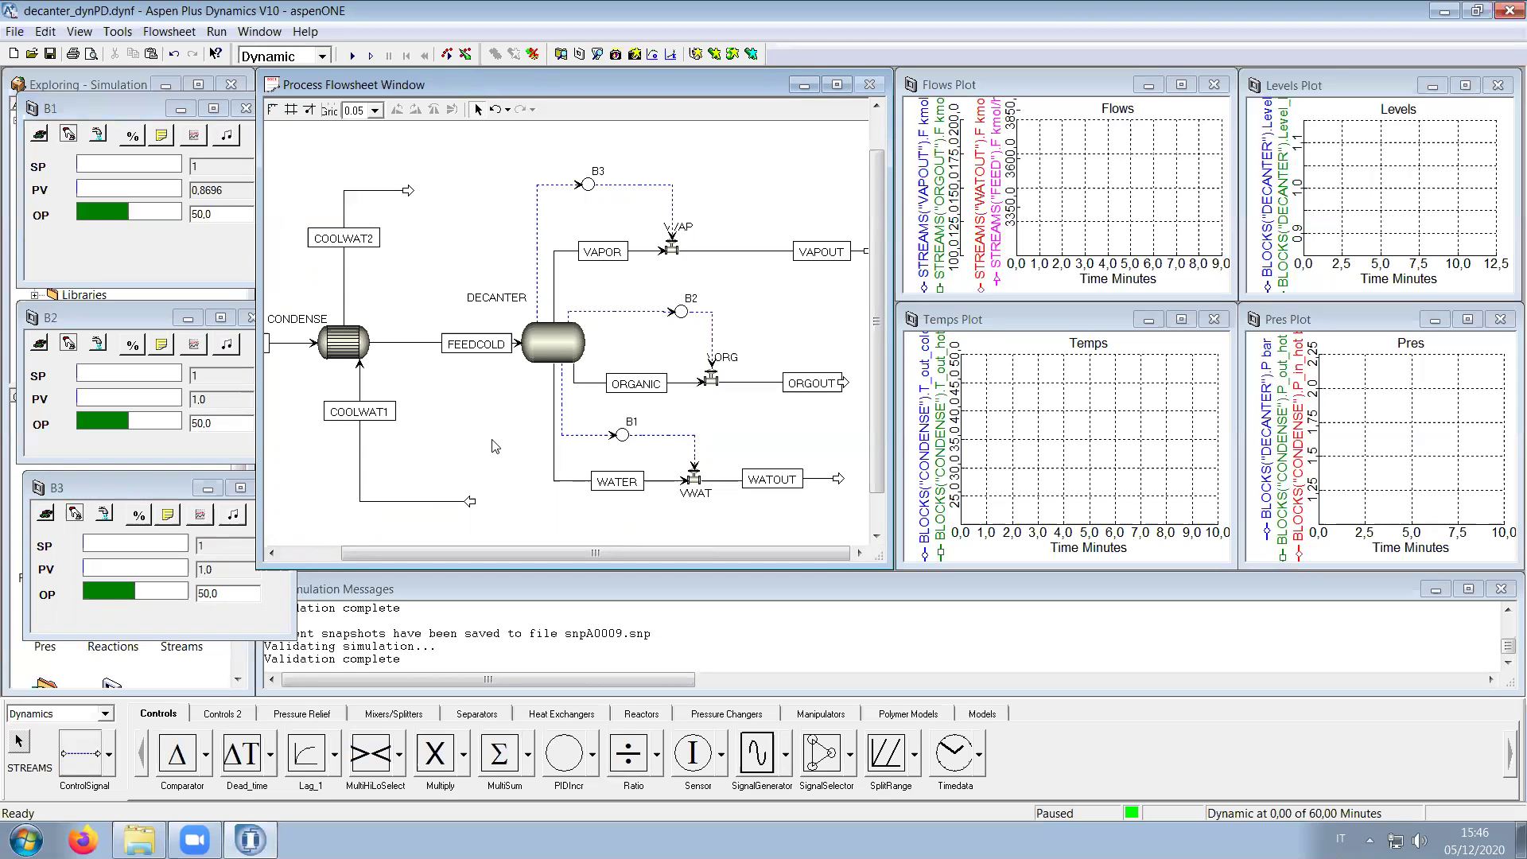
click(50, 53)
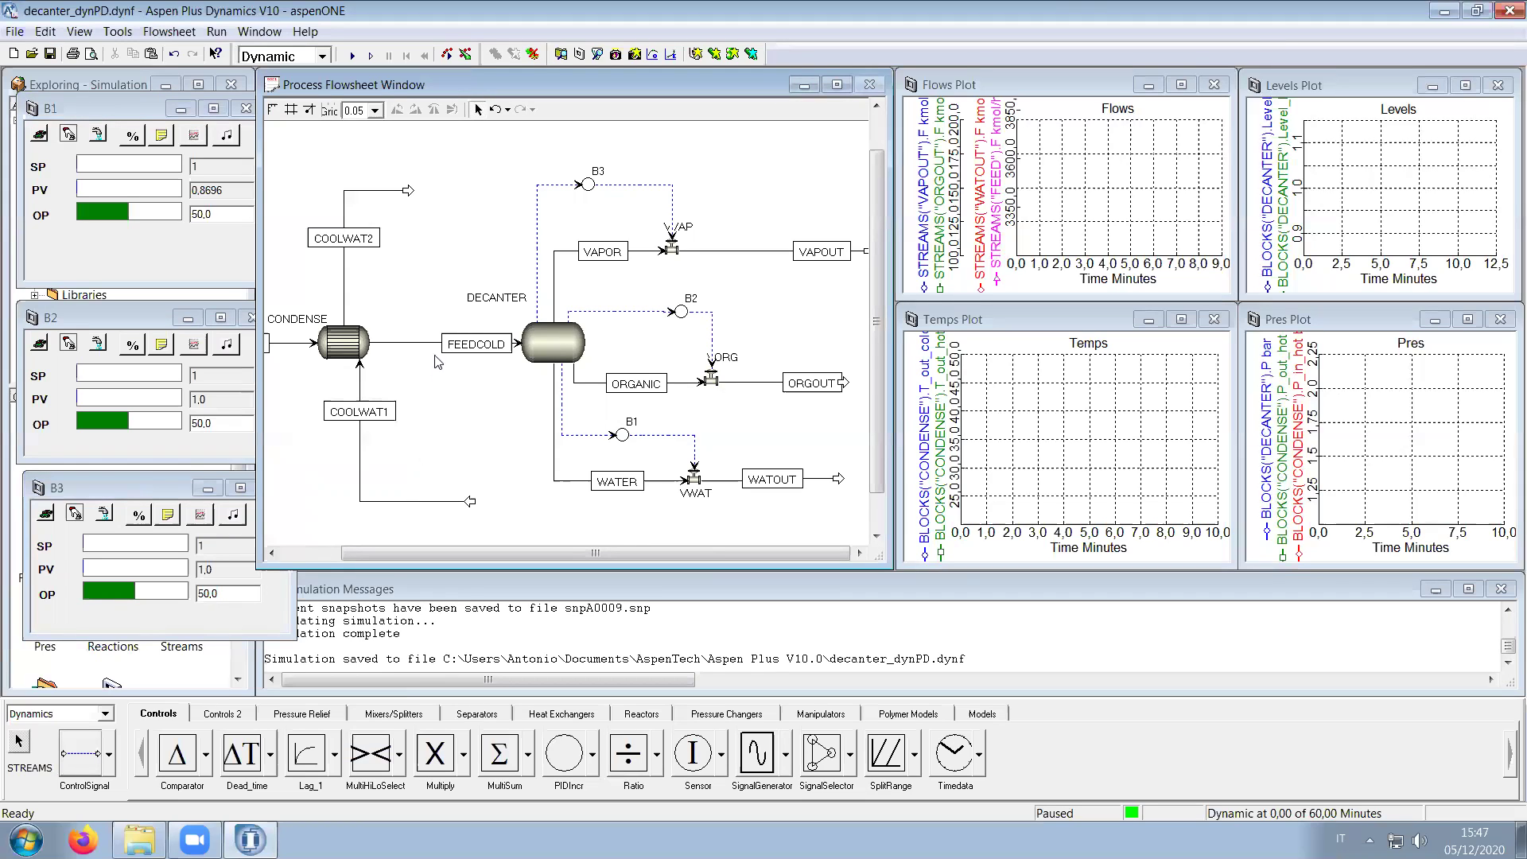
drag(471, 502, 533, 530)
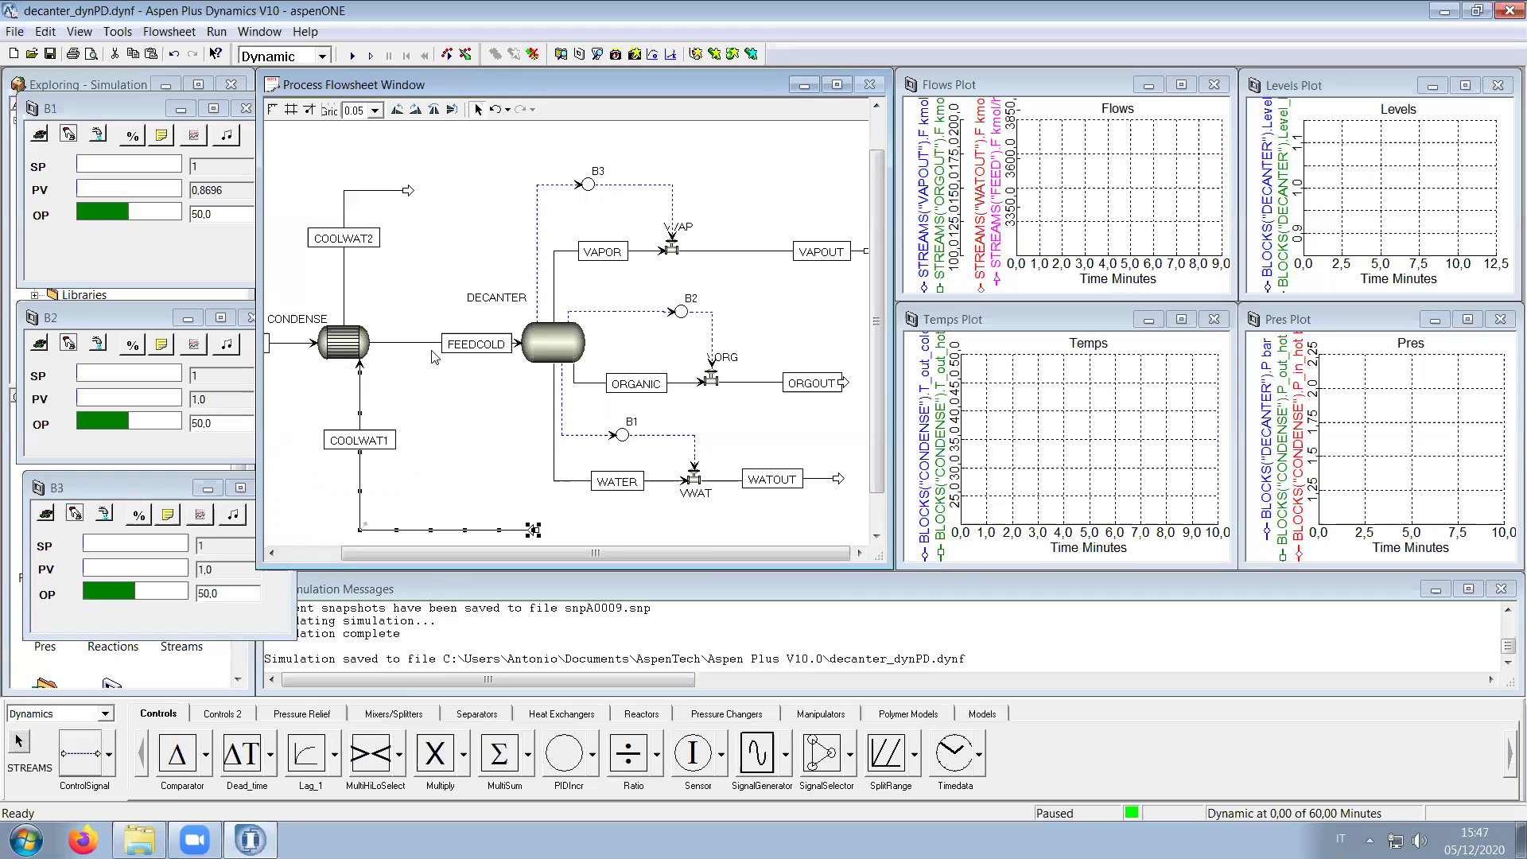
Step: Place a PIDIncr controller between COOLWAT1 and FEEDCOLD and connect the FEEDCOLD temperature T to its process variable B4.PV
click(564, 753)
click(466, 449)
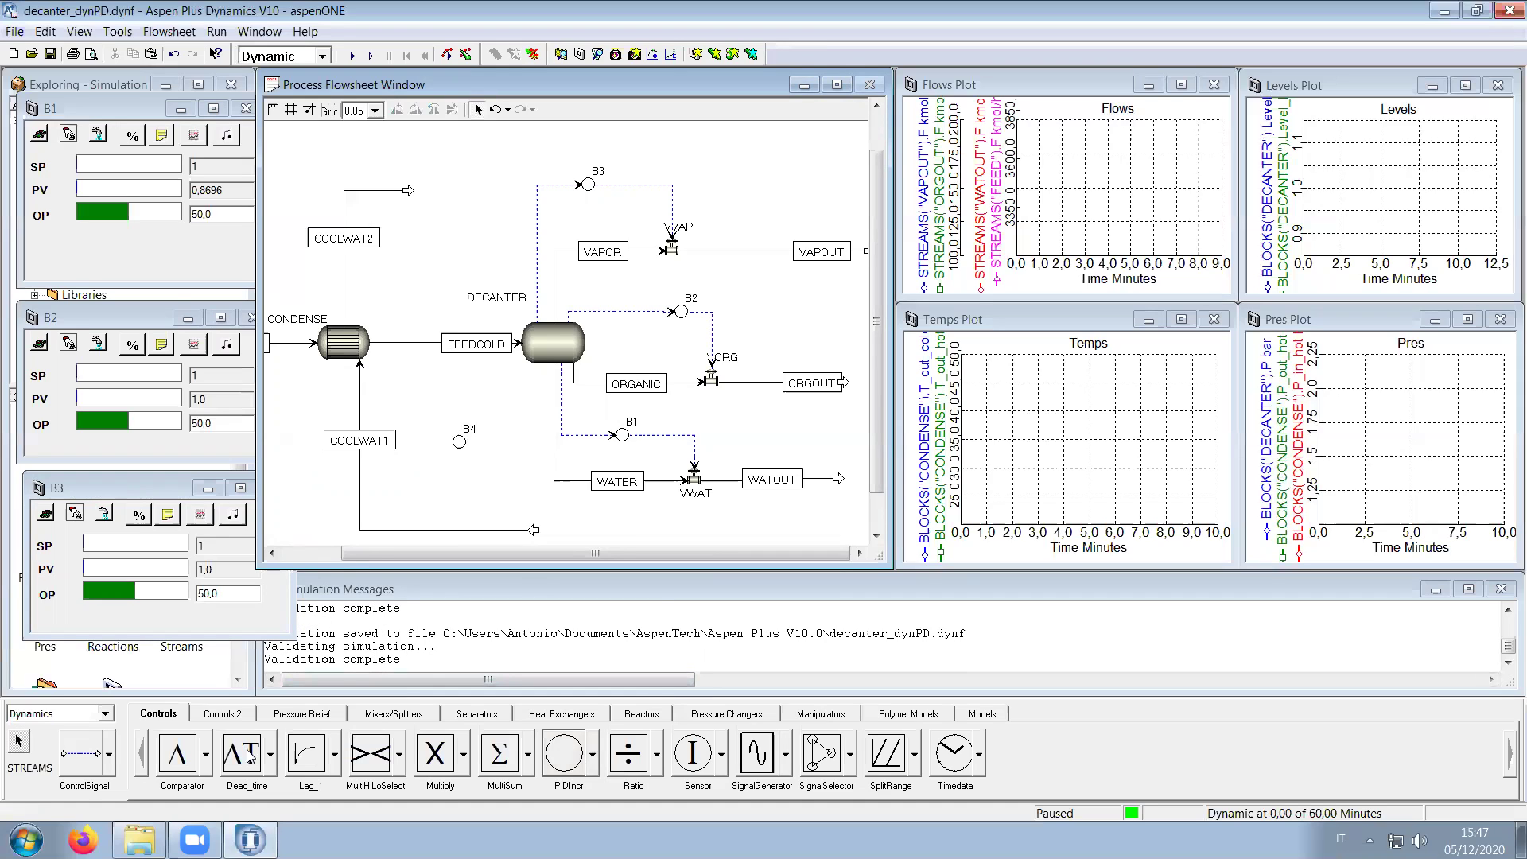
click(92, 754)
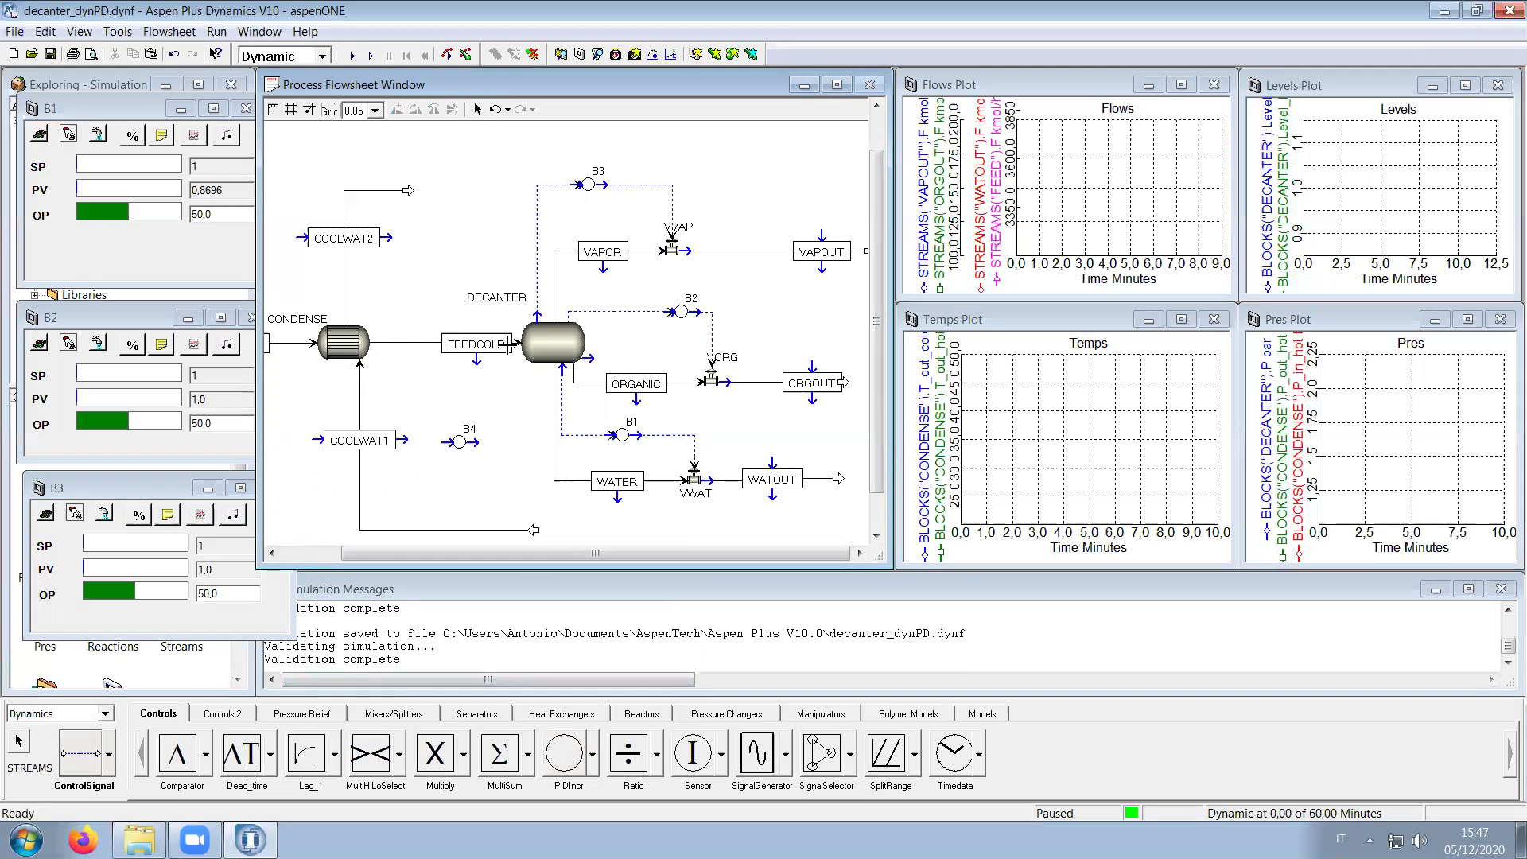
click(476, 362)
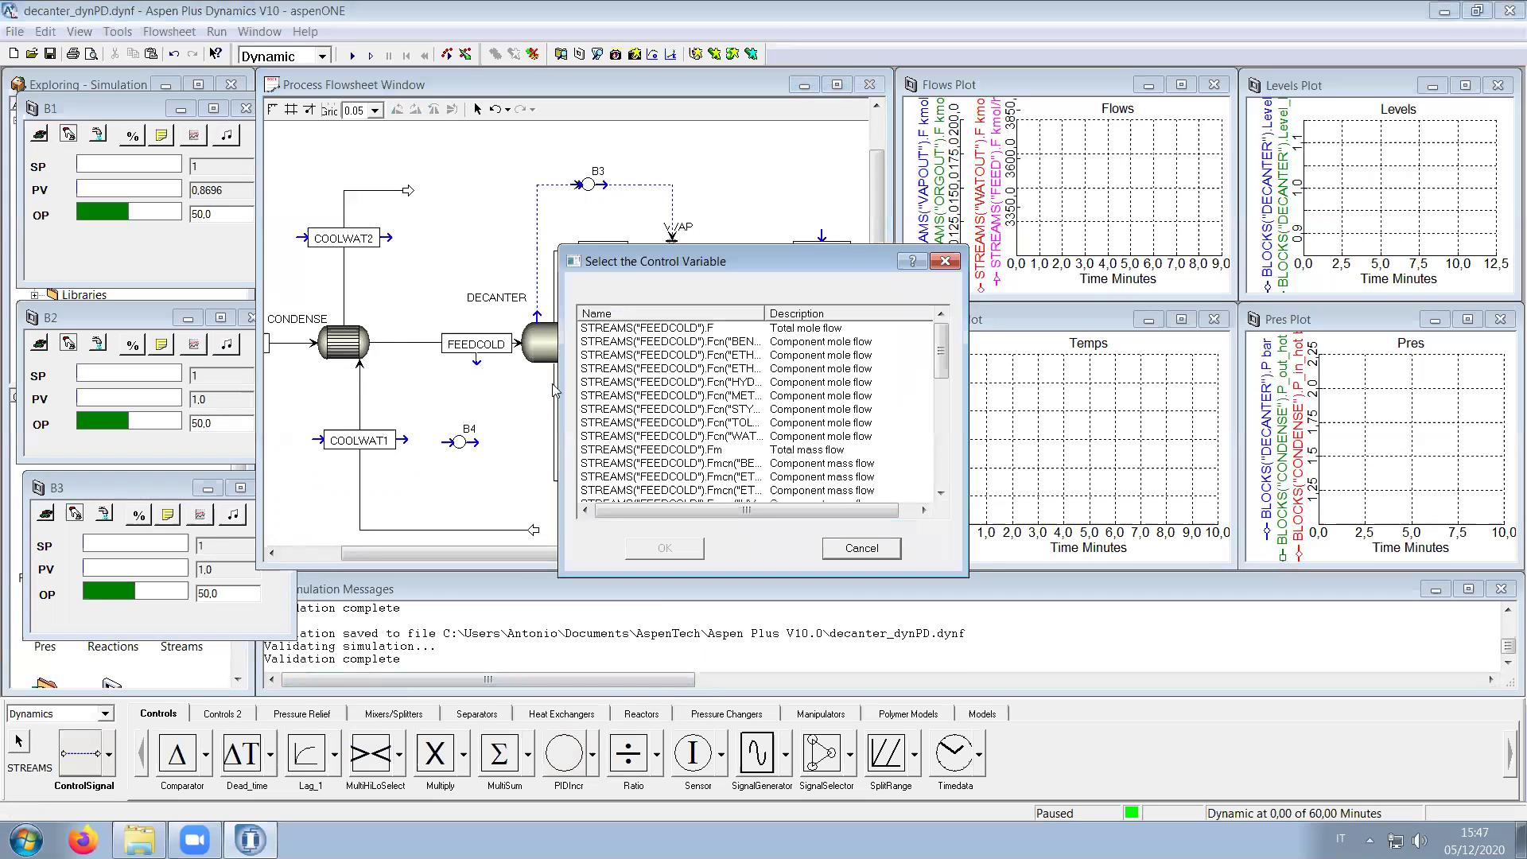
click(942, 406)
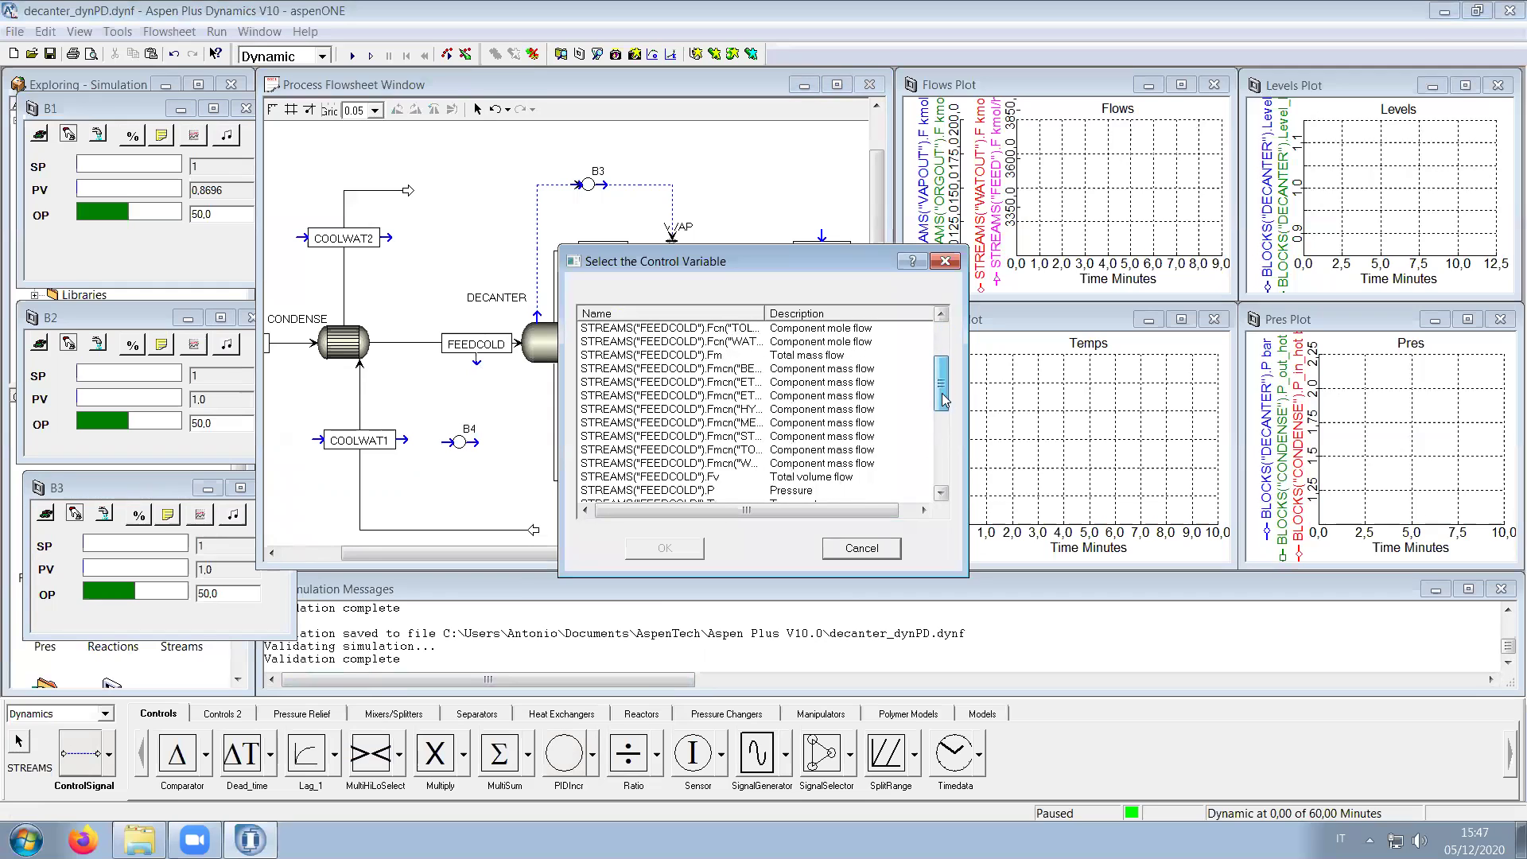
click(700, 436)
click(665, 548)
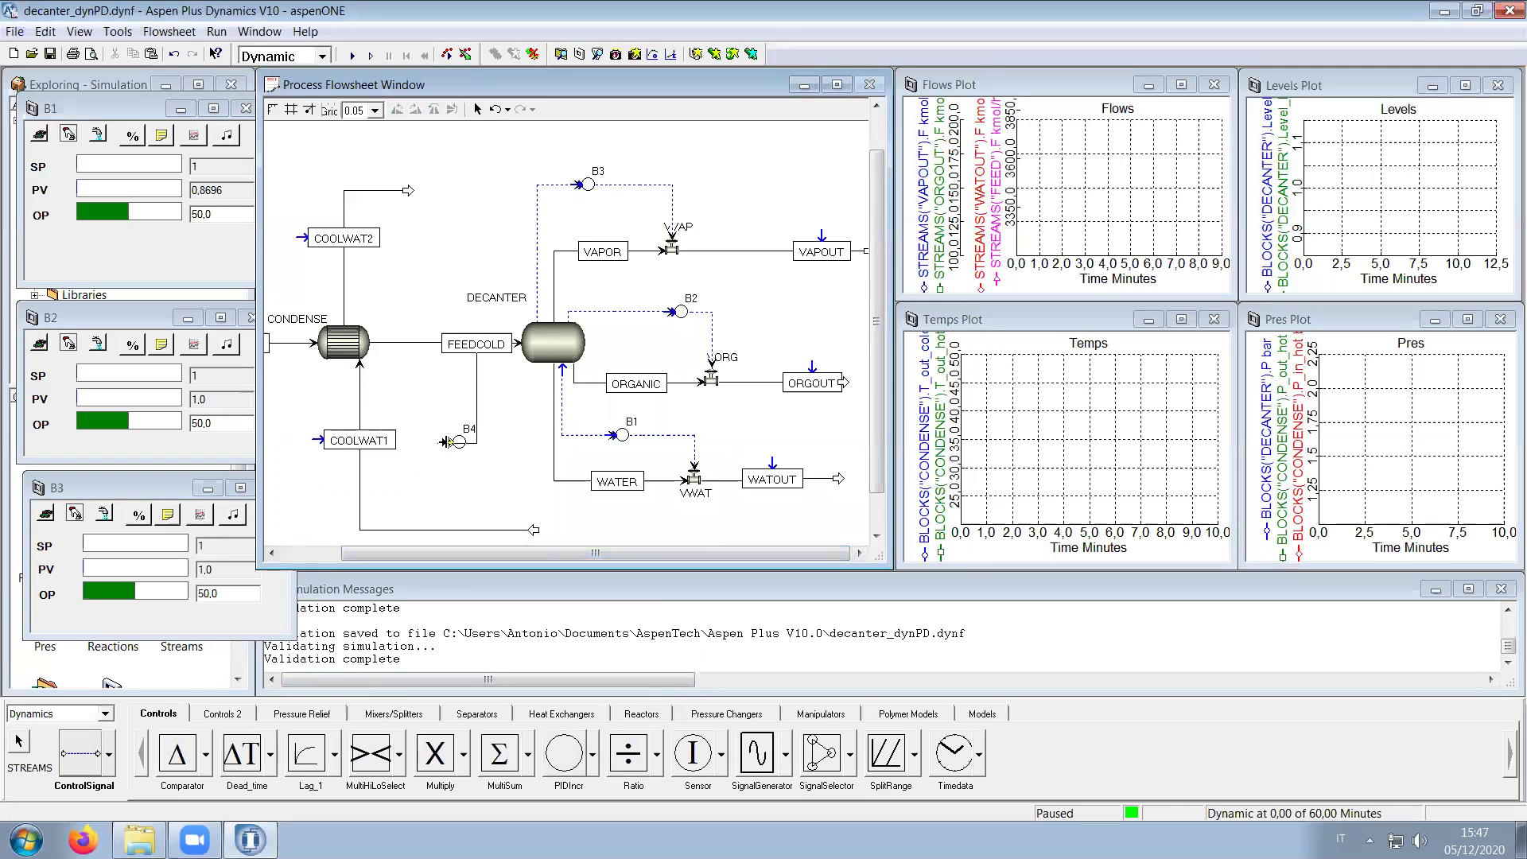
click(449, 442)
click(614, 328)
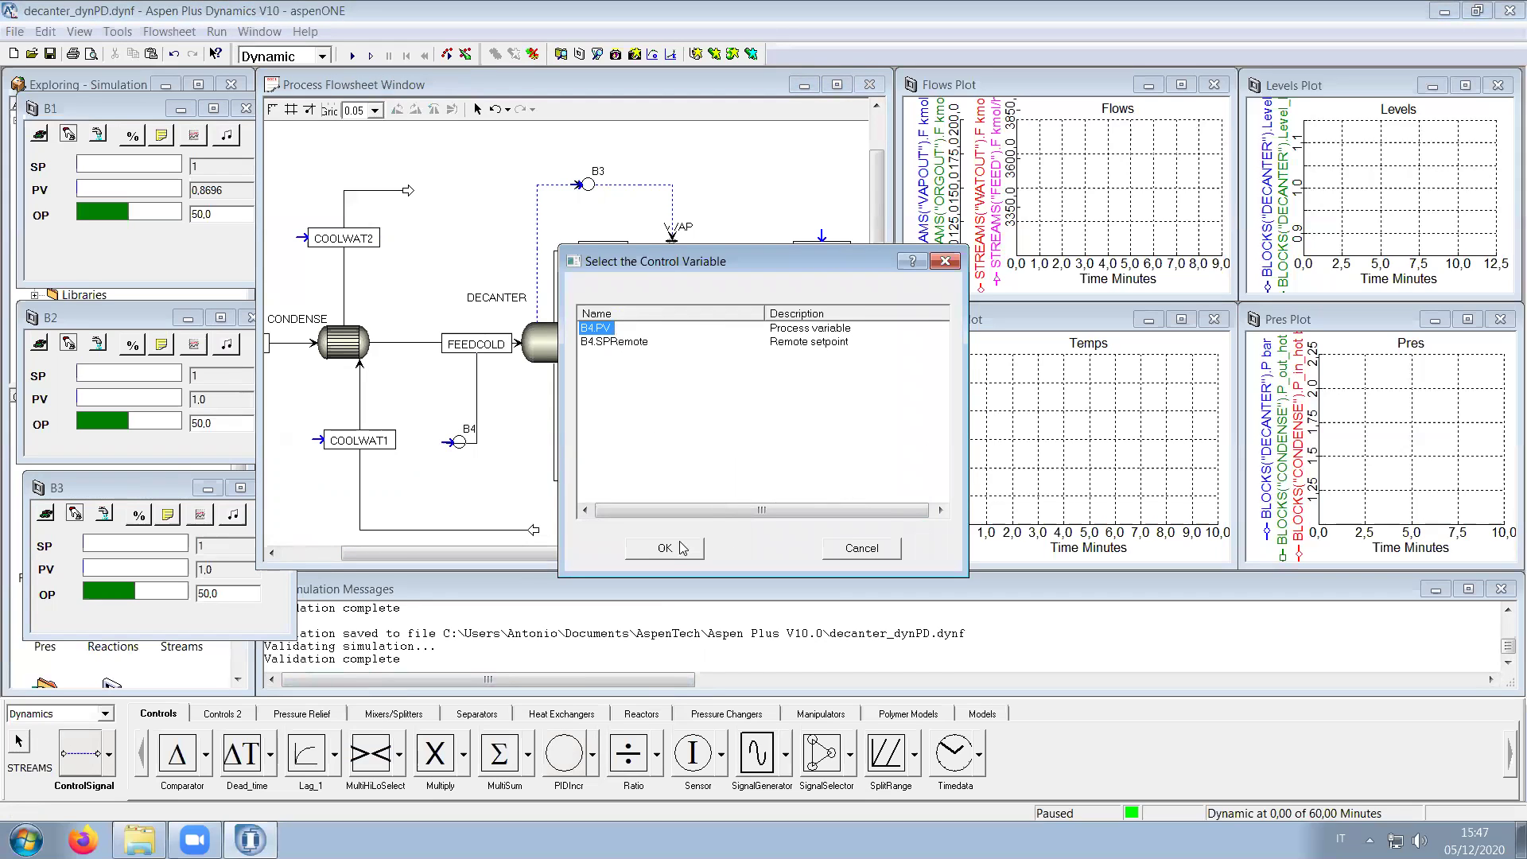
click(681, 548)
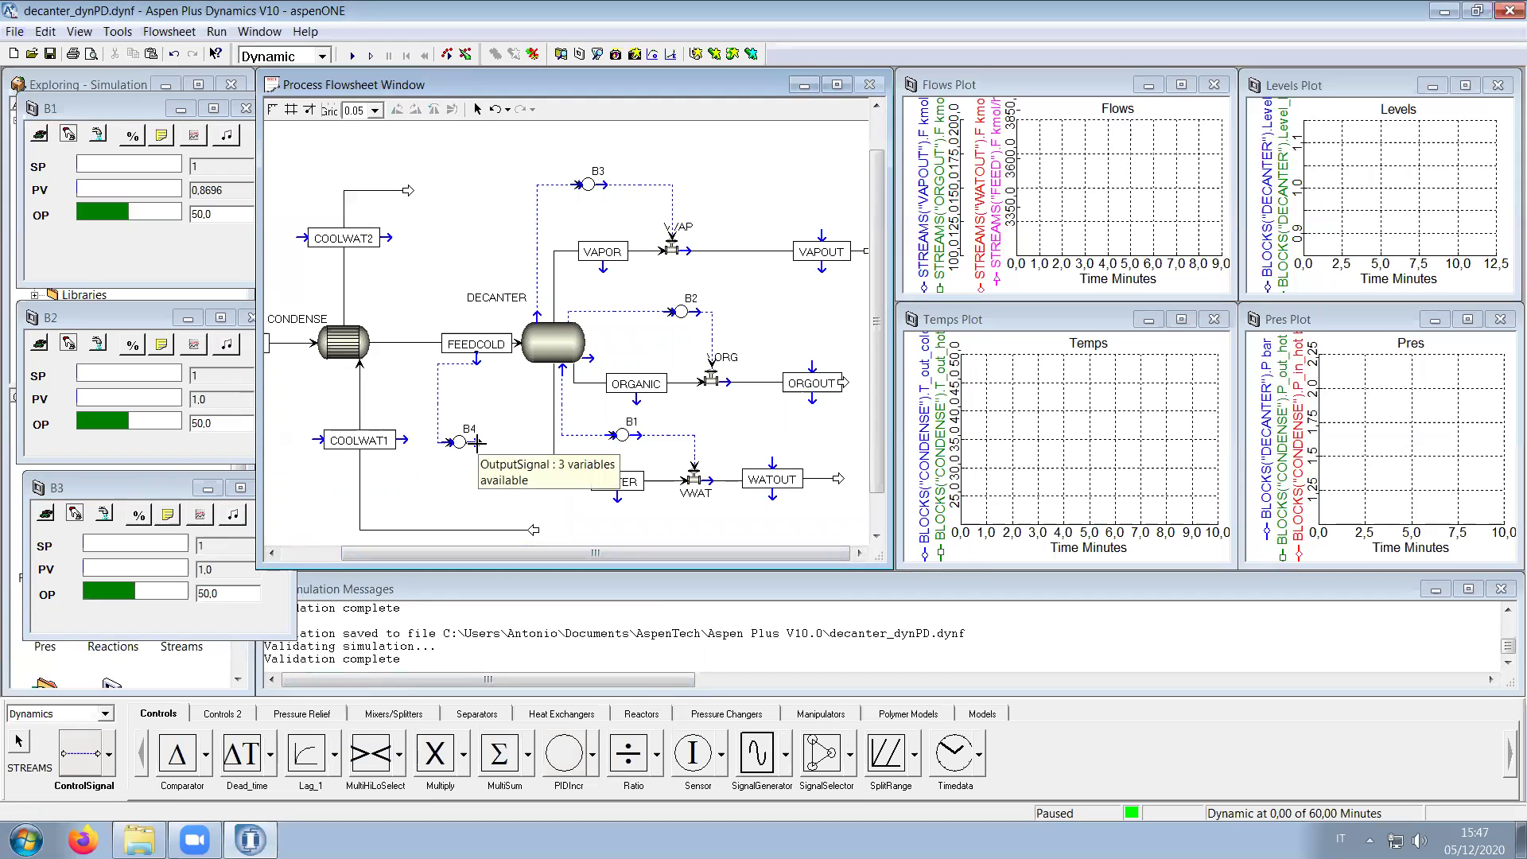
Step: Connect the controller output B4.OP to the COOLWAT1 specified total volume flow FvR
click(476, 442)
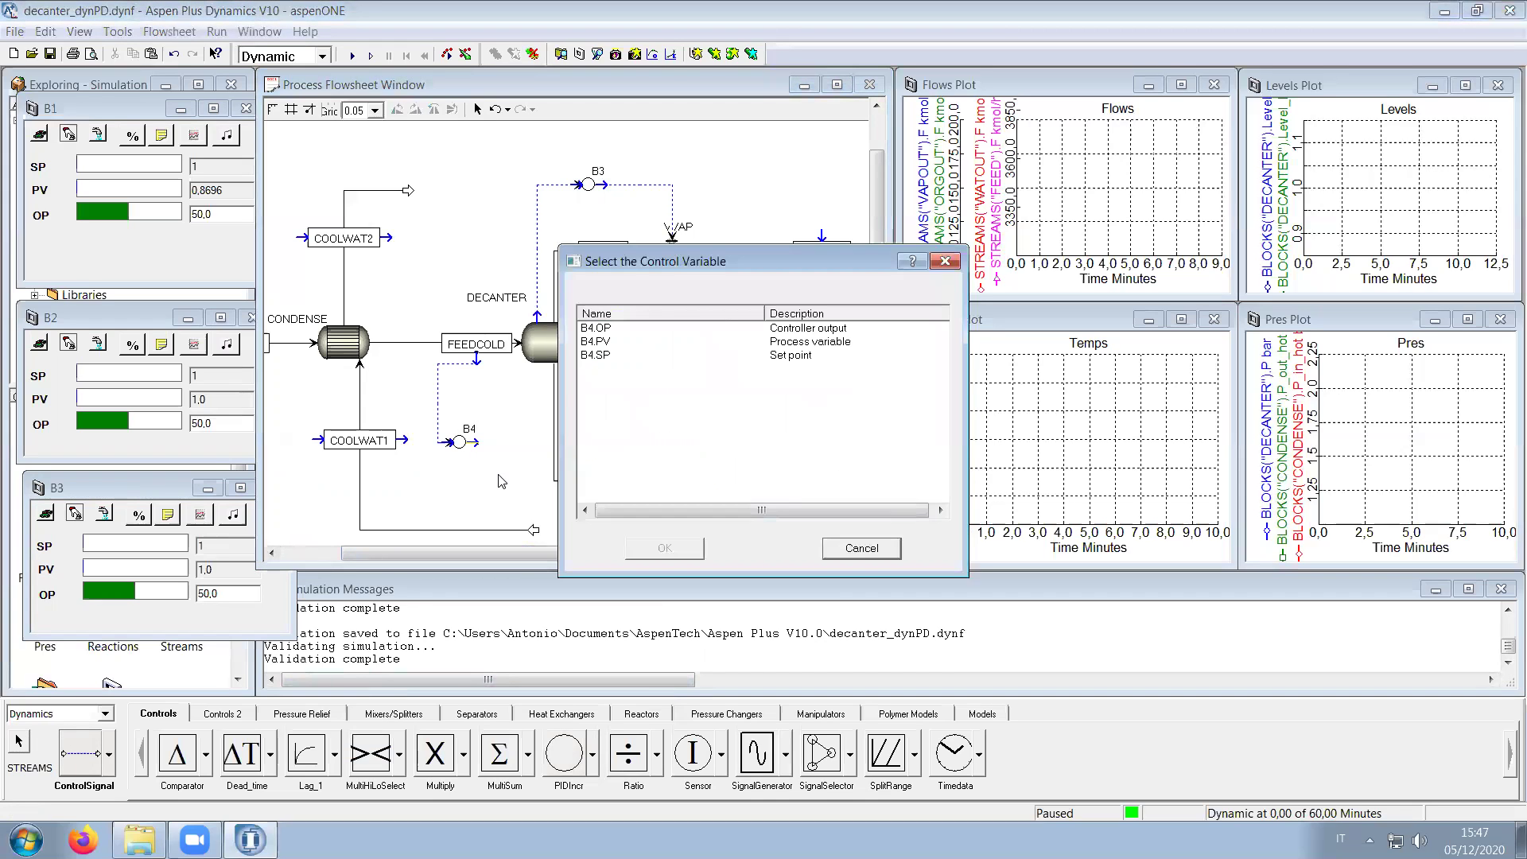
click(598, 329)
click(665, 547)
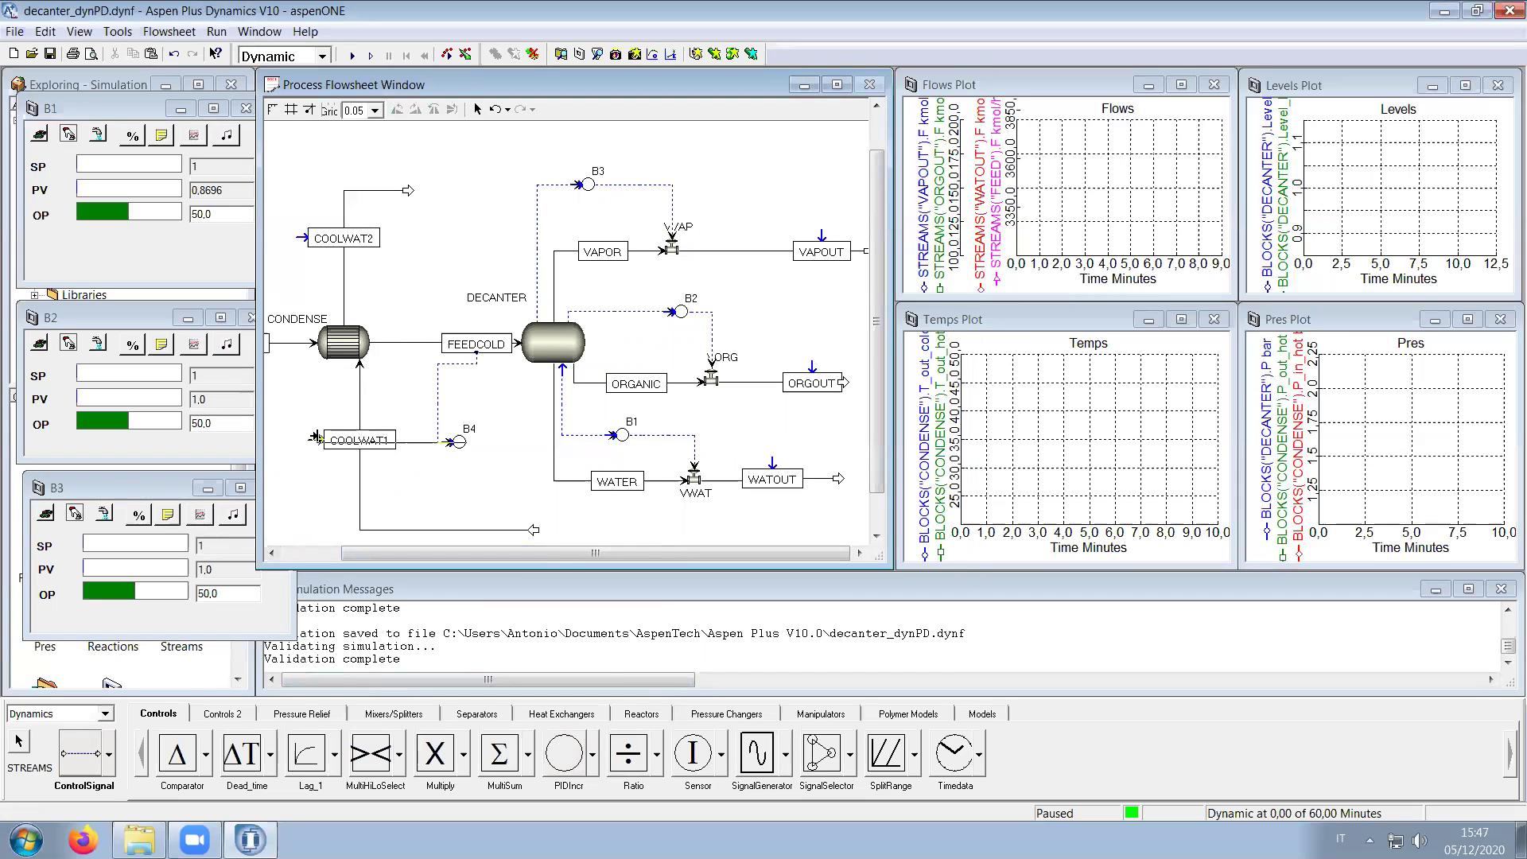
click(314, 438)
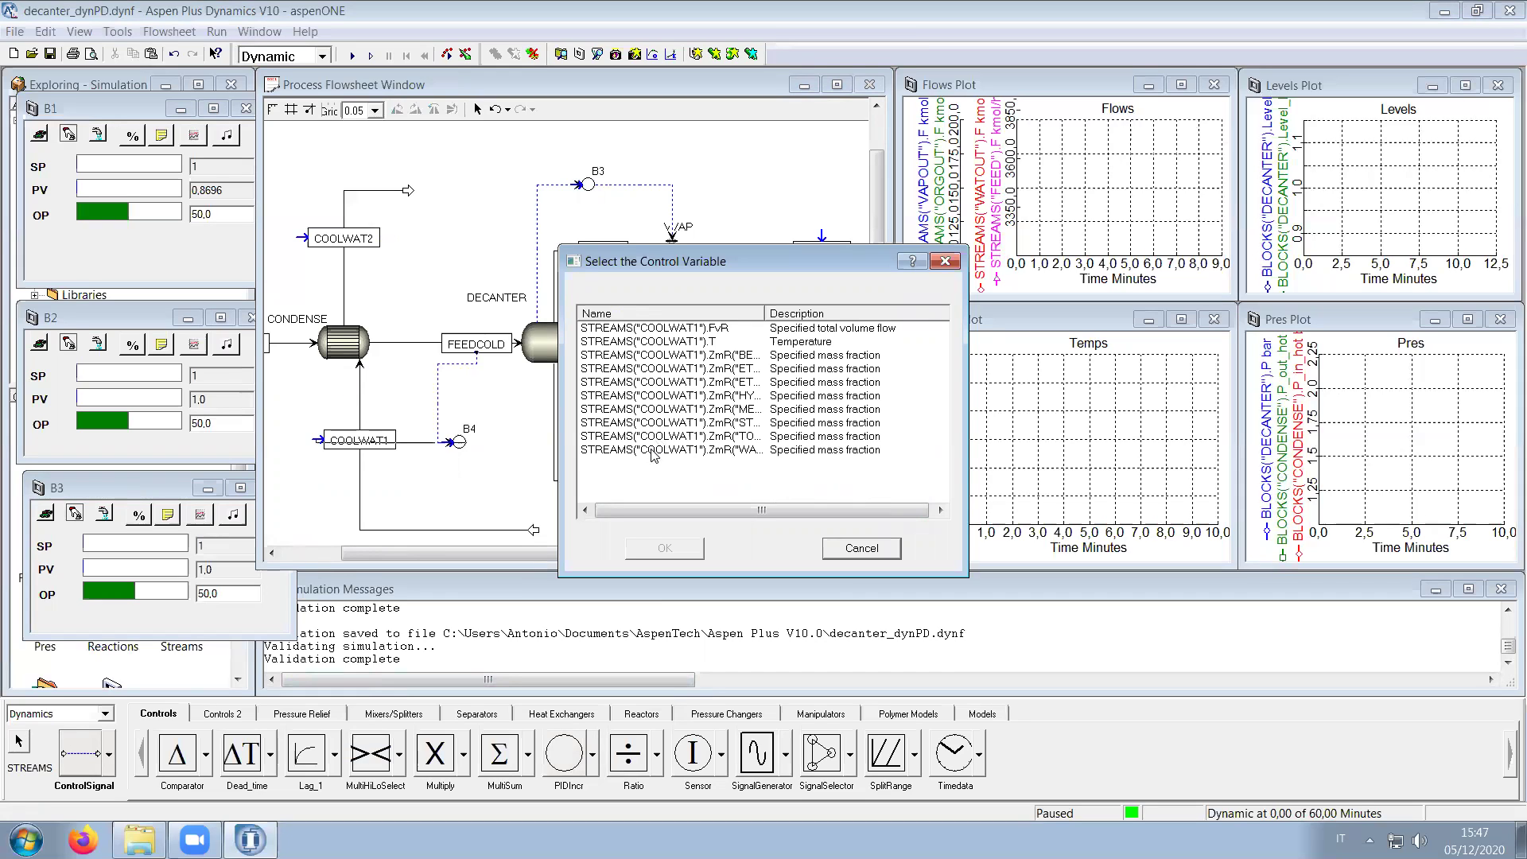
click(716, 329)
click(694, 550)
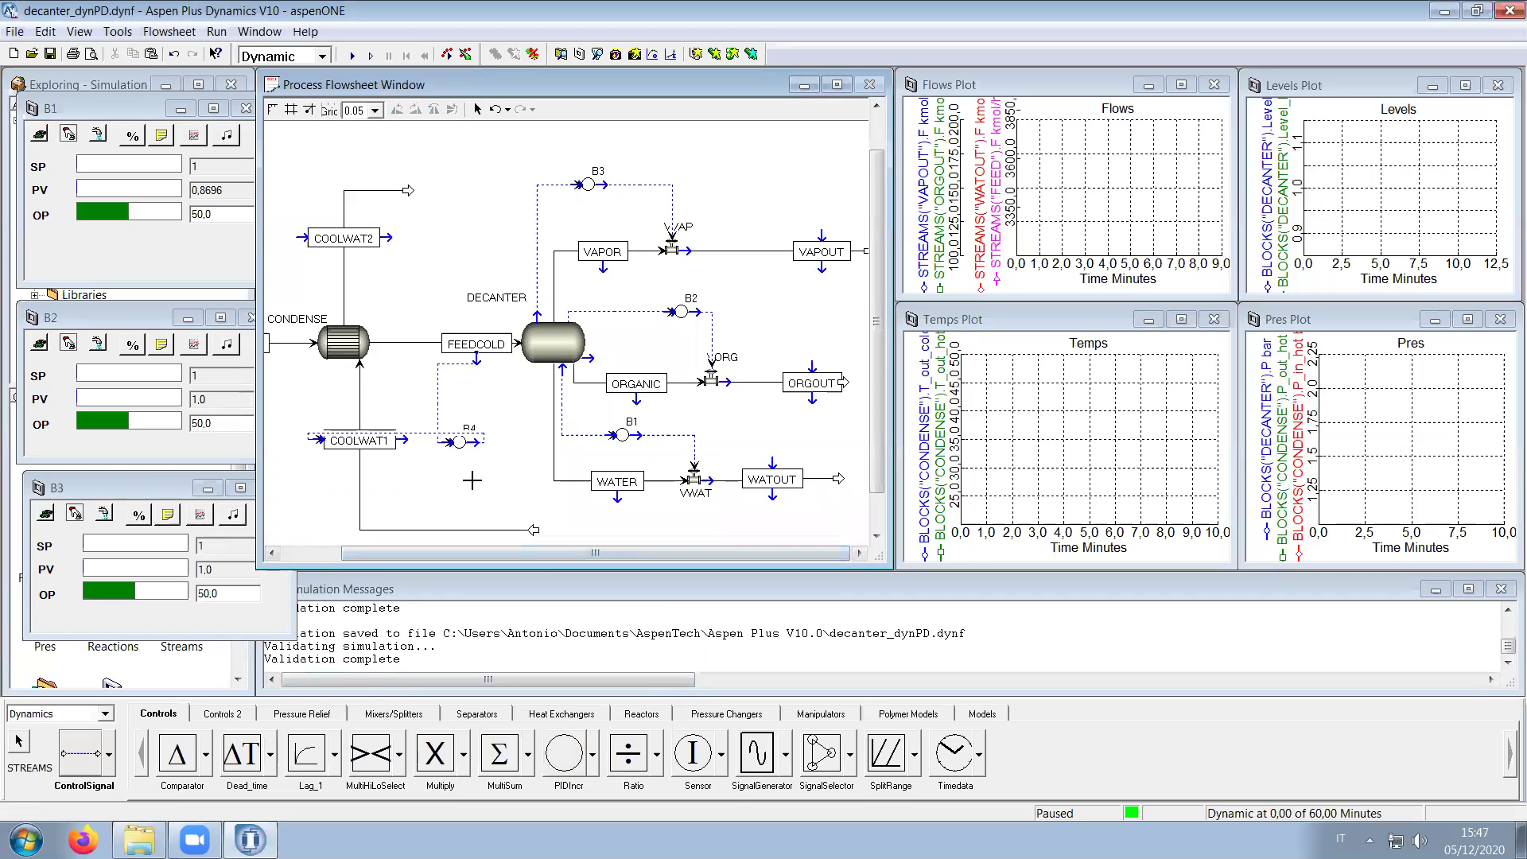
Step: Flip the icons of controller B4 and stream COOLWAT1 left/right
right_click(461, 448)
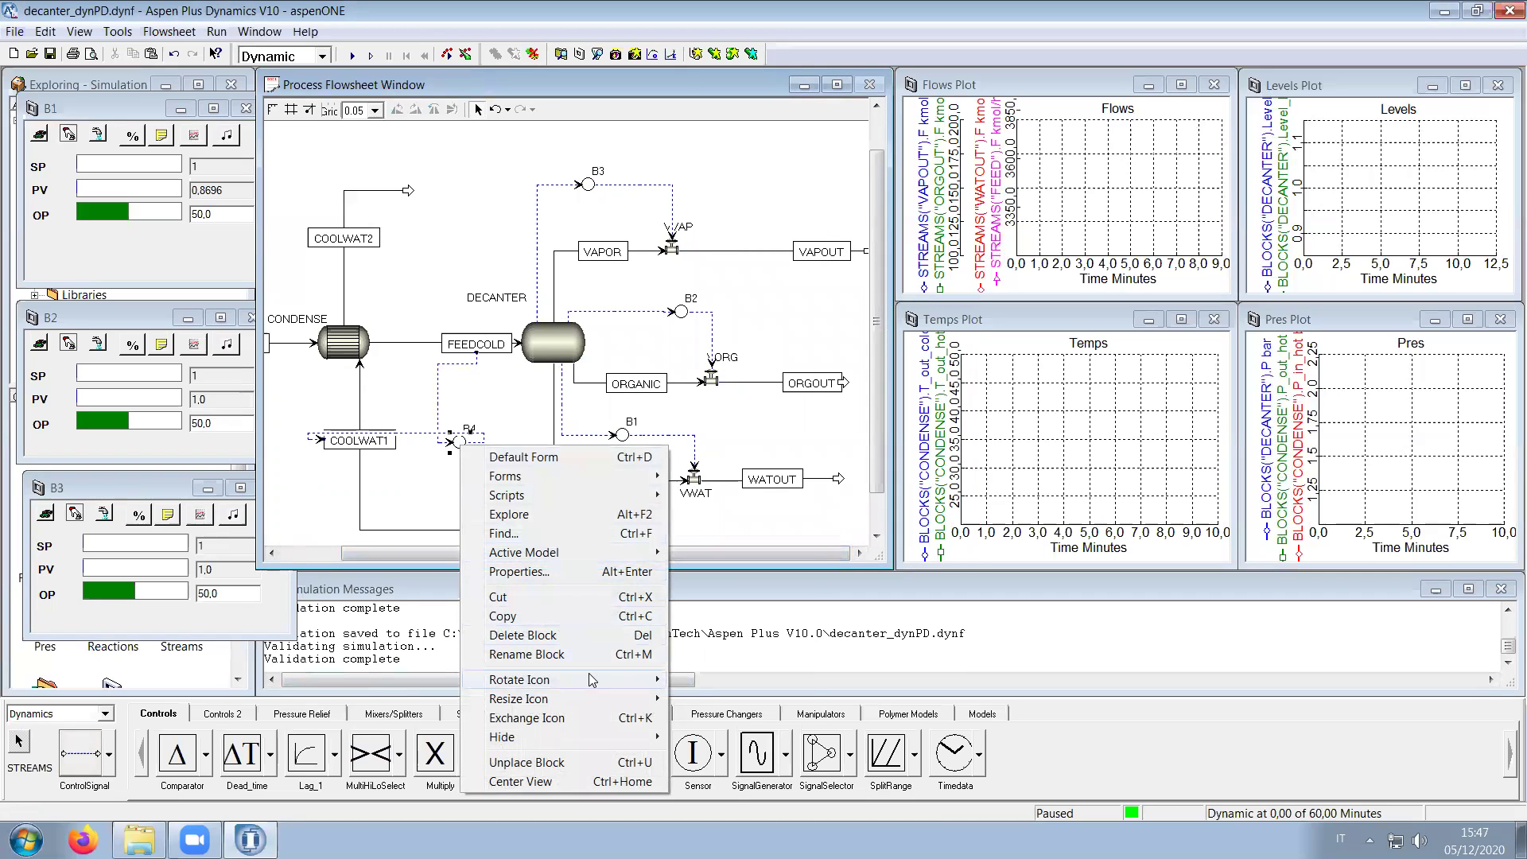
mouse_move(587, 678)
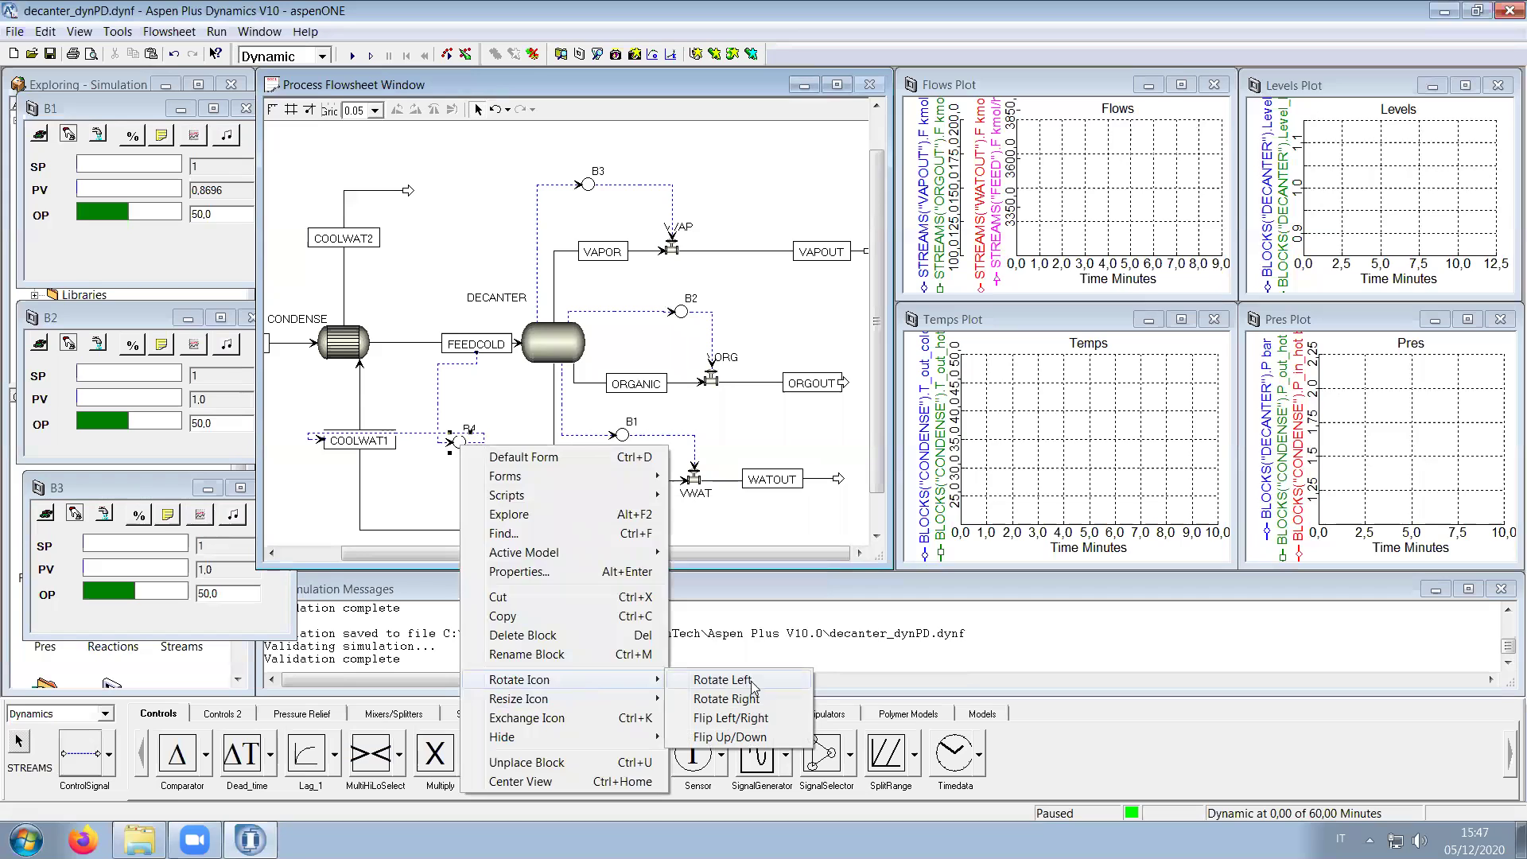
click(761, 719)
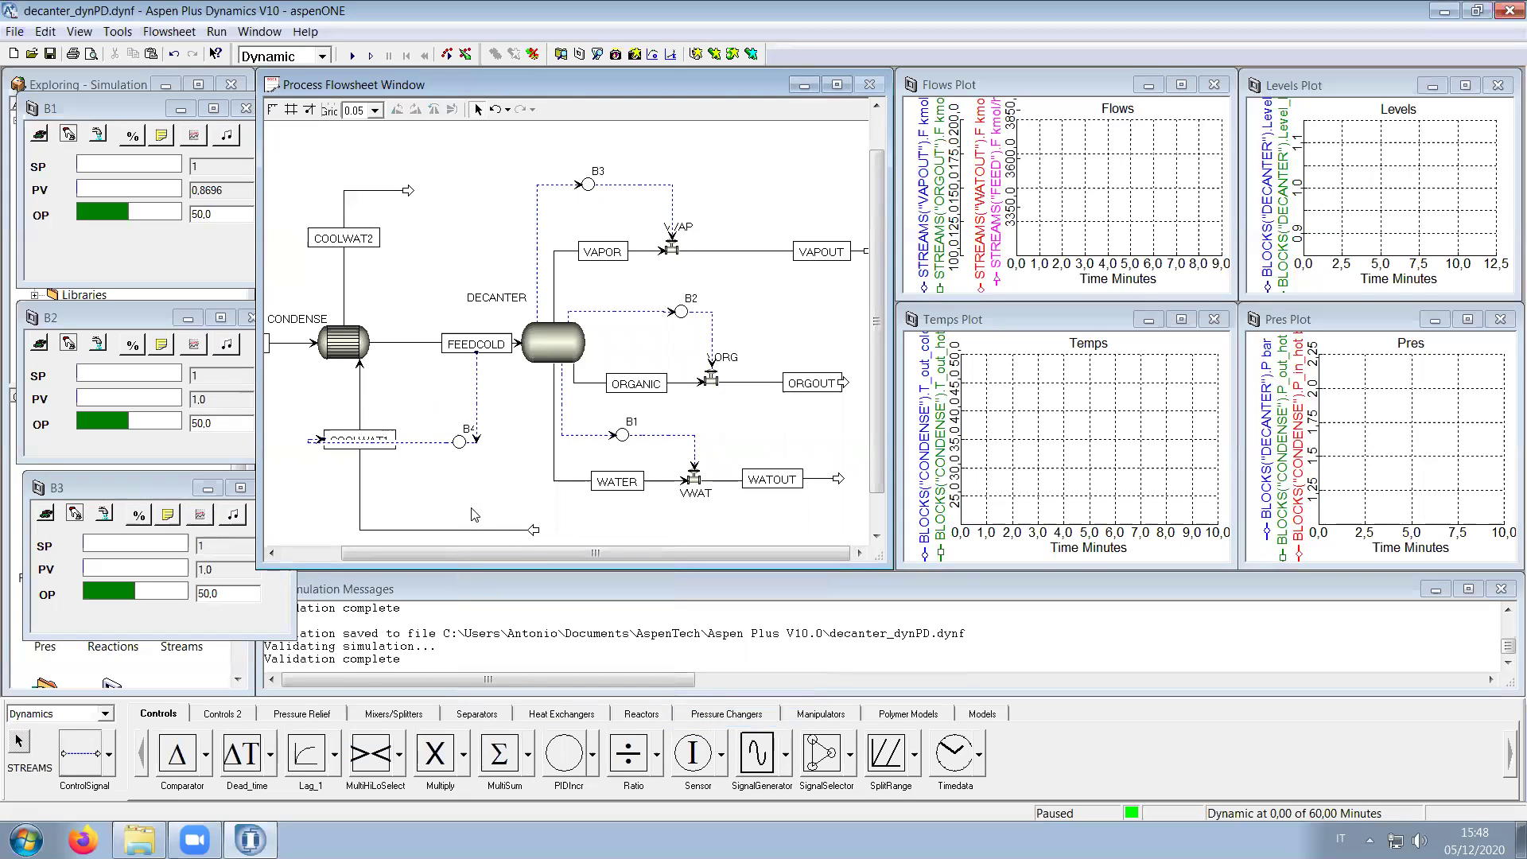
right_click(378, 452)
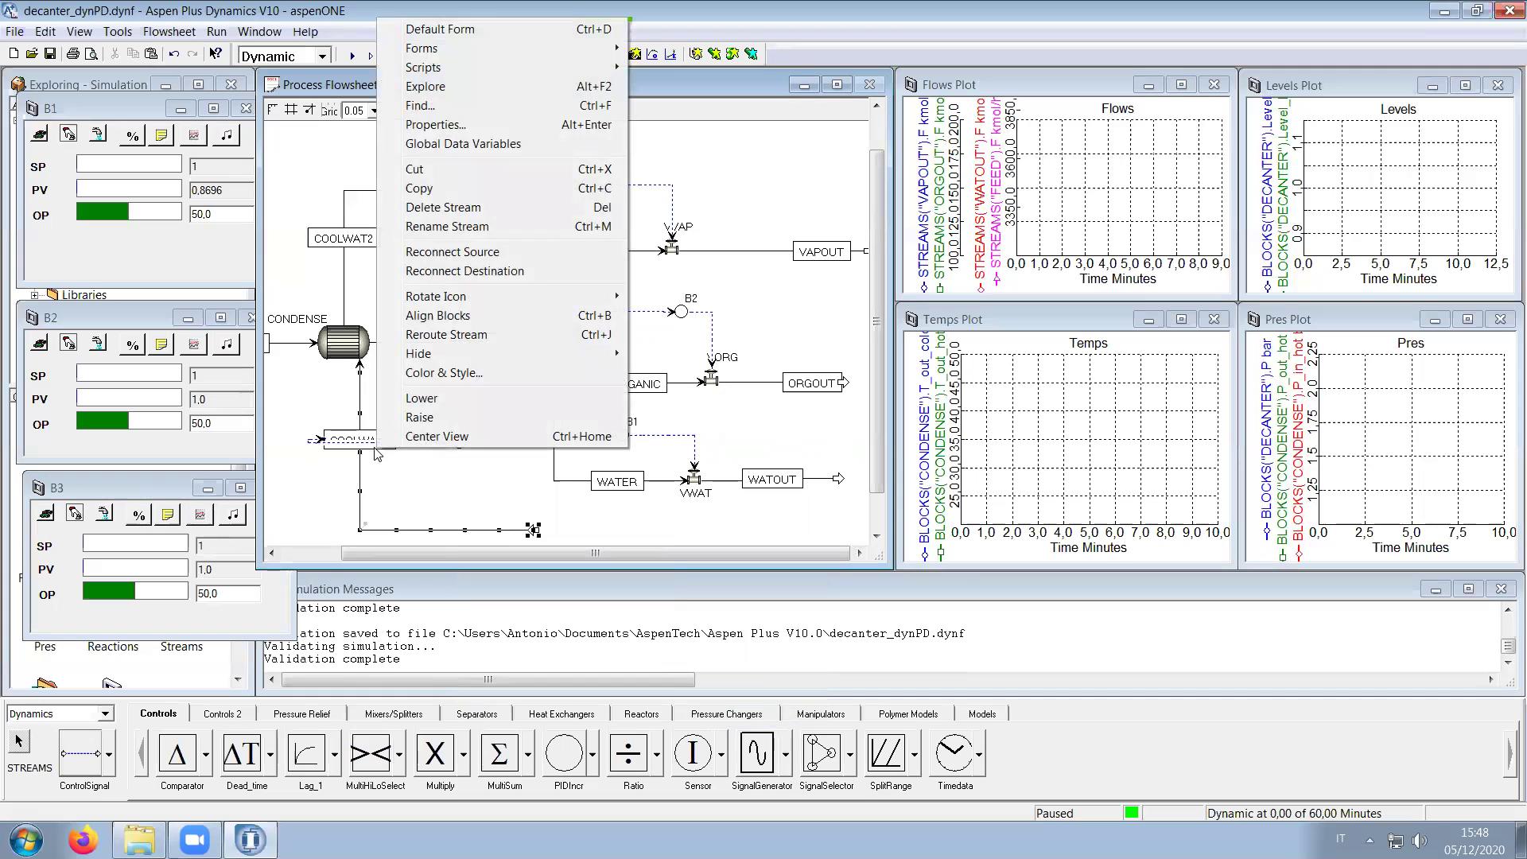
mouse_move(509, 296)
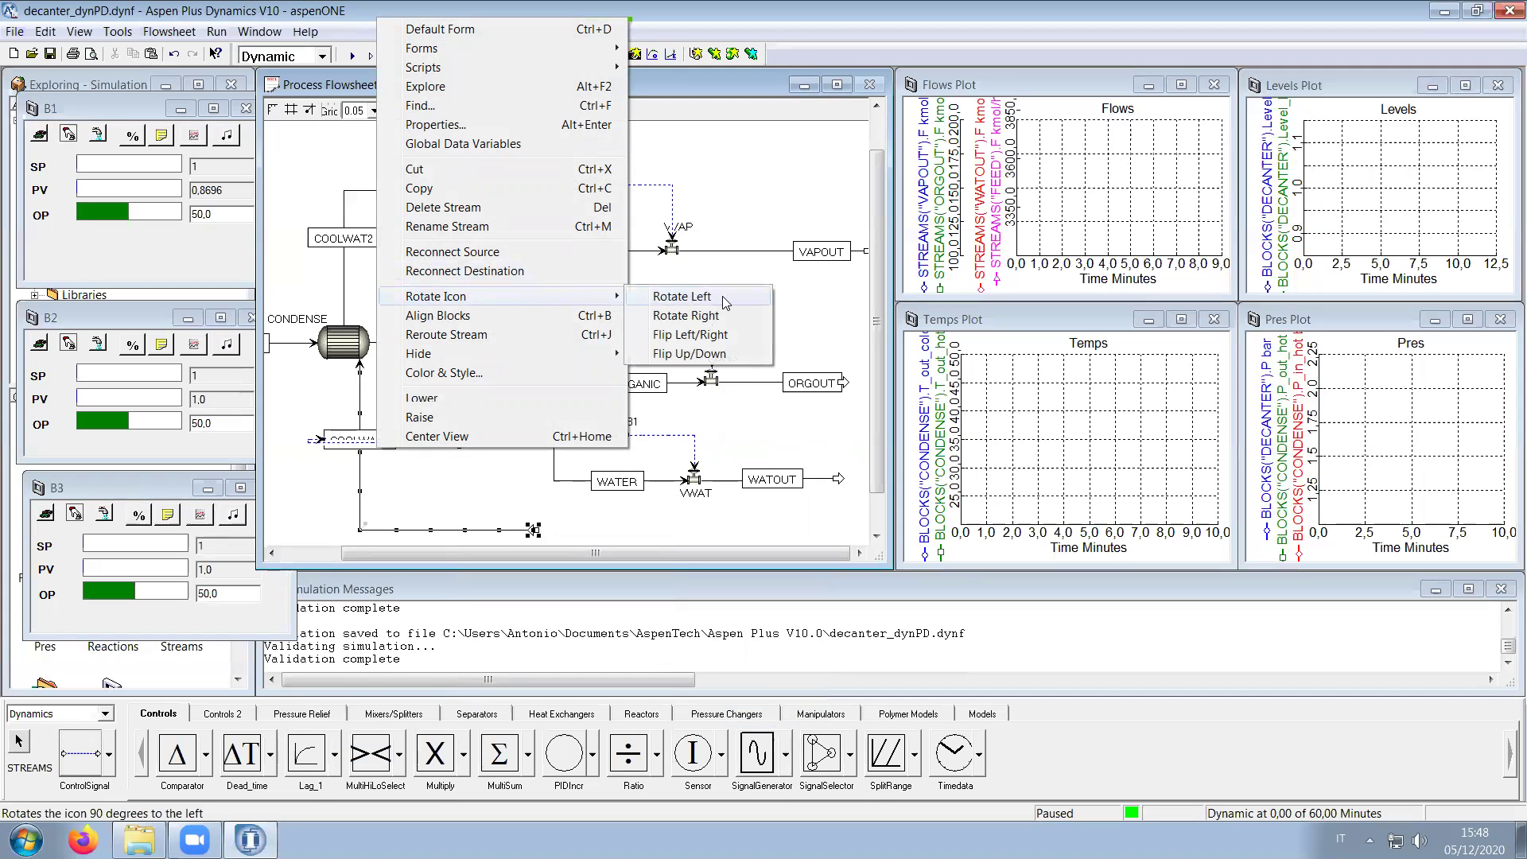
click(720, 334)
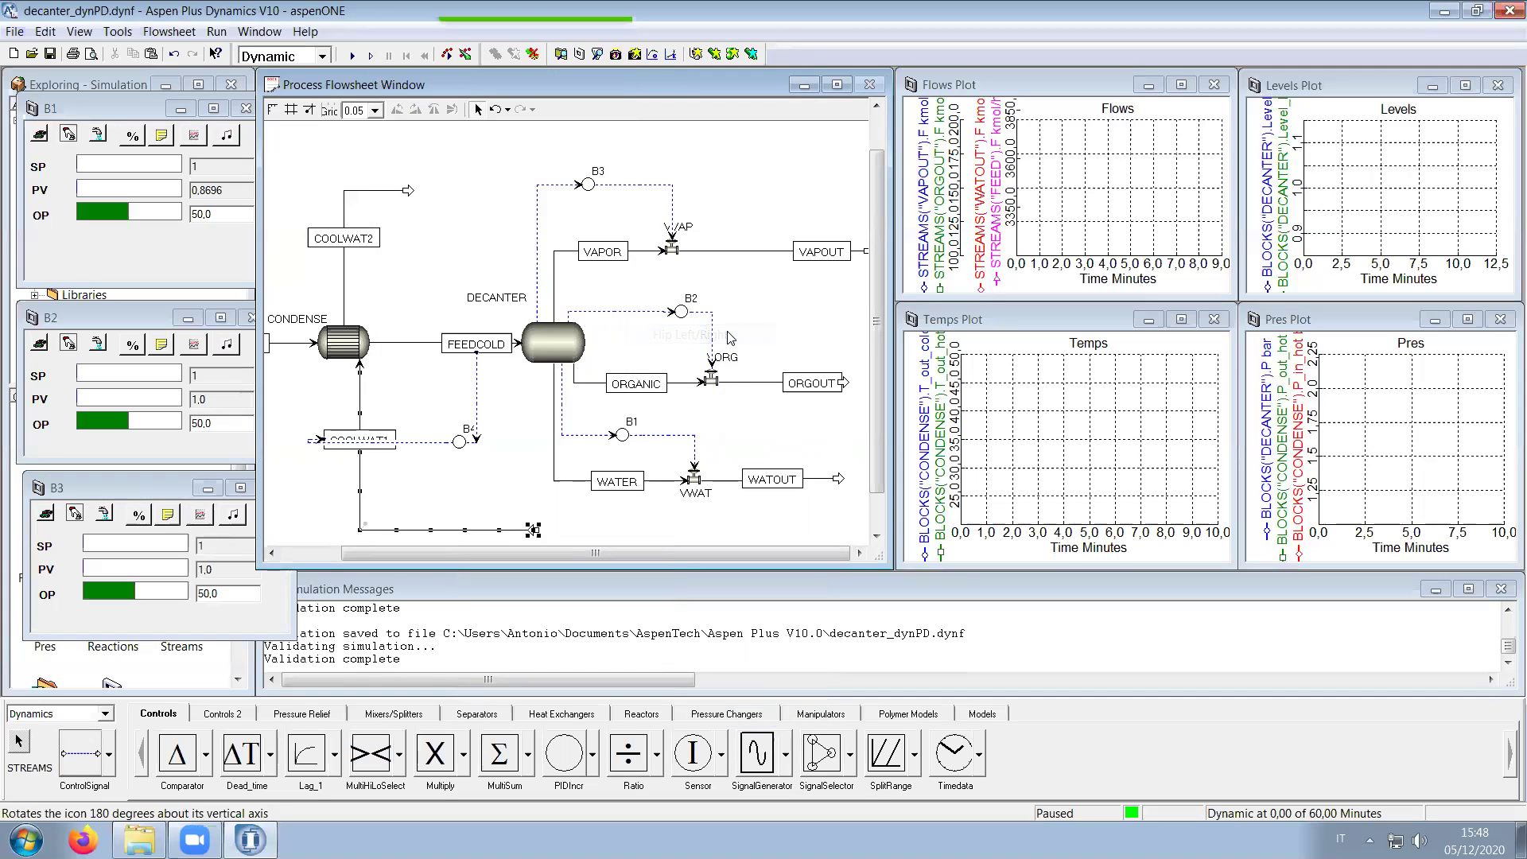
Step: Reroute the COOLWAT1 inlet to the opposite side and align controller B4 with the COOLWAT1 label to tidy the signal lines
drag(374, 445, 396, 488)
drag(533, 528, 318, 525)
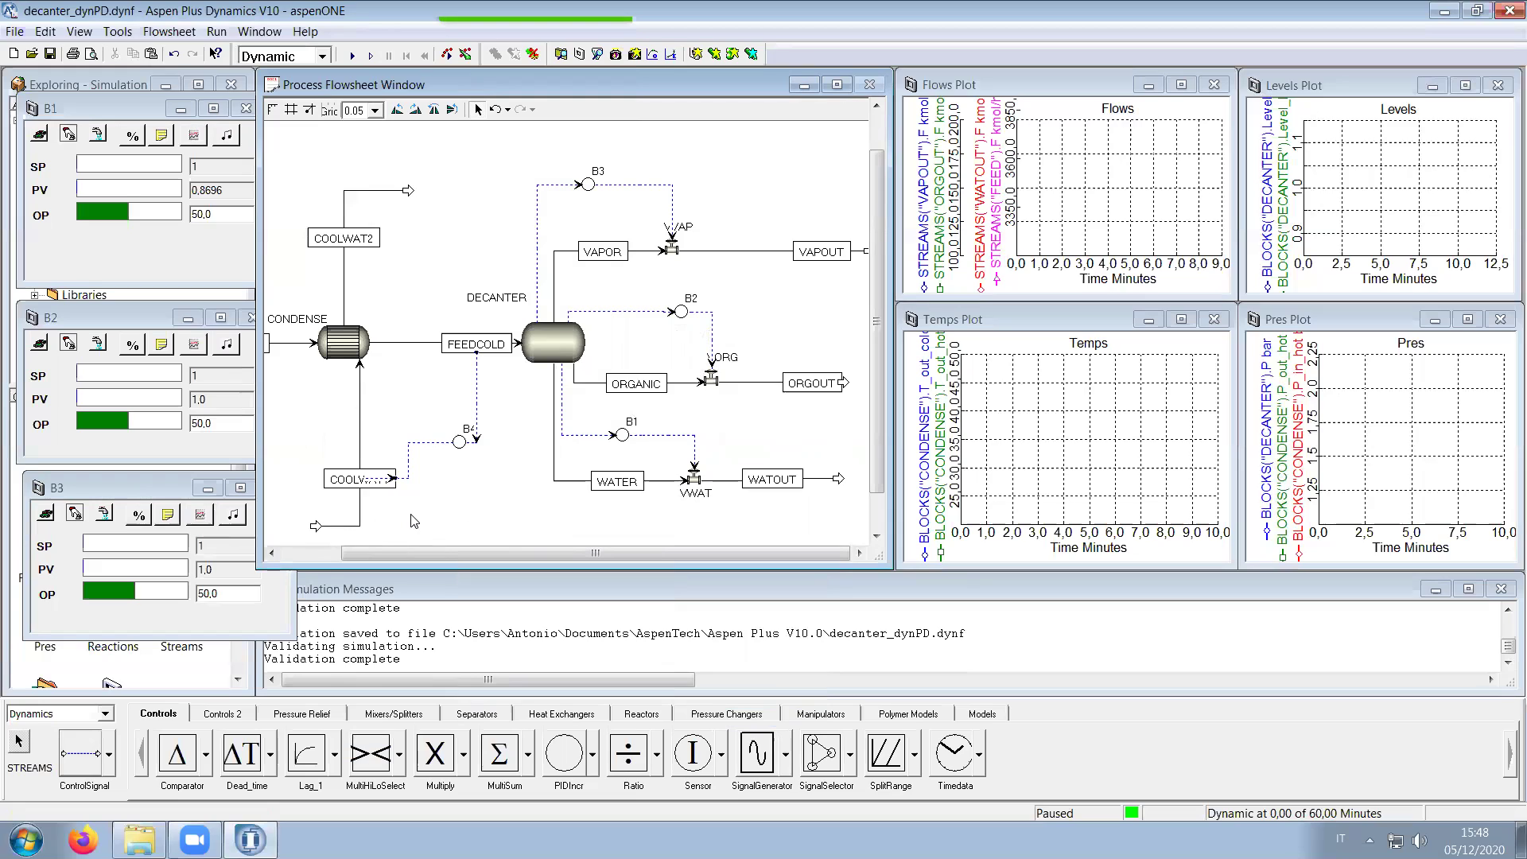
drag(353, 481, 348, 445)
click(376, 493)
drag(464, 452, 467, 504)
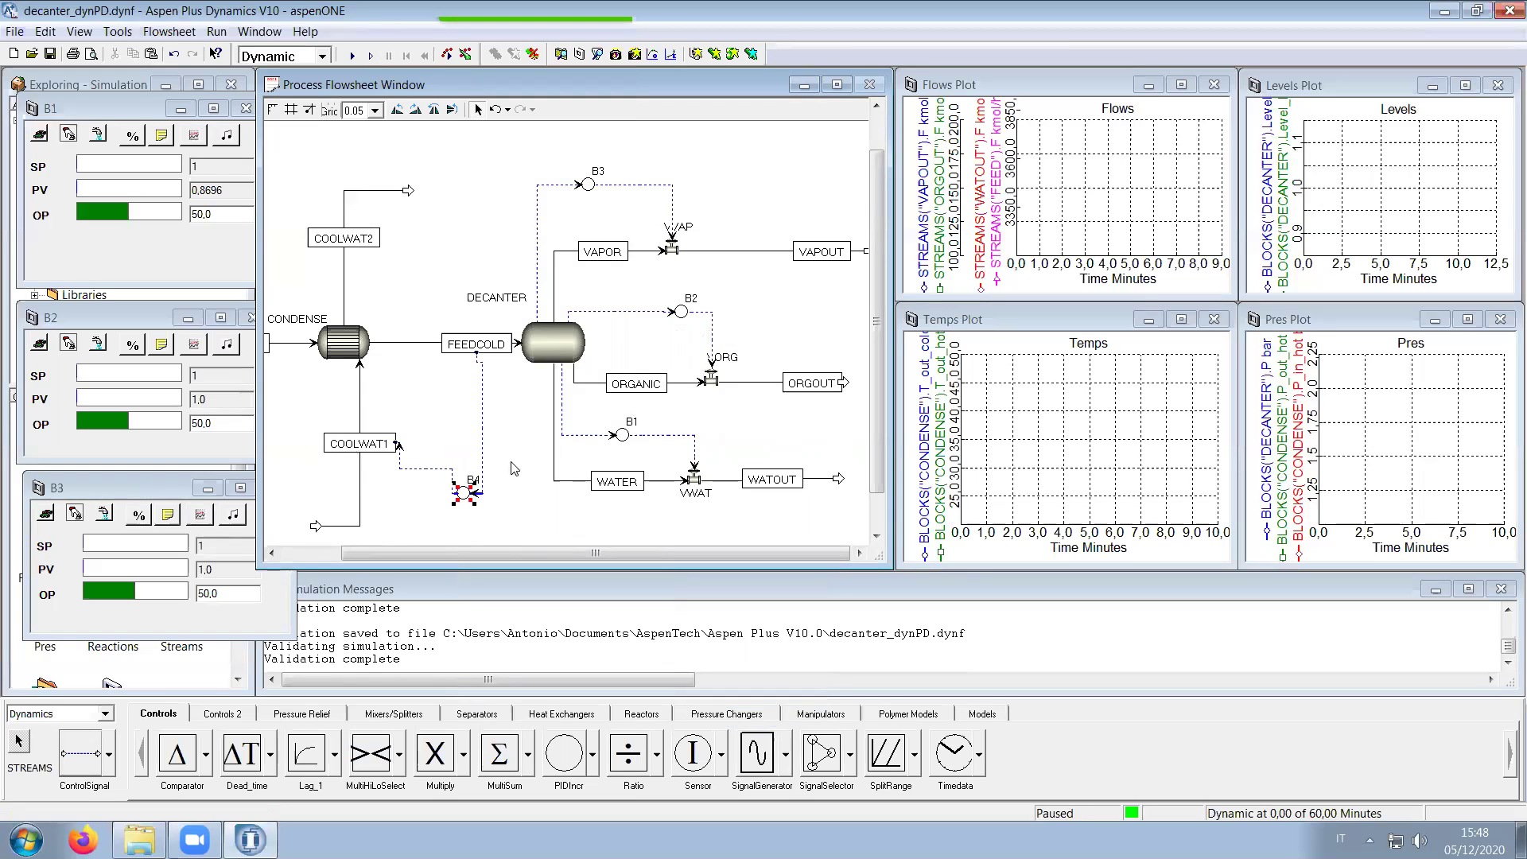
key(ctrl+z)
click(531, 493)
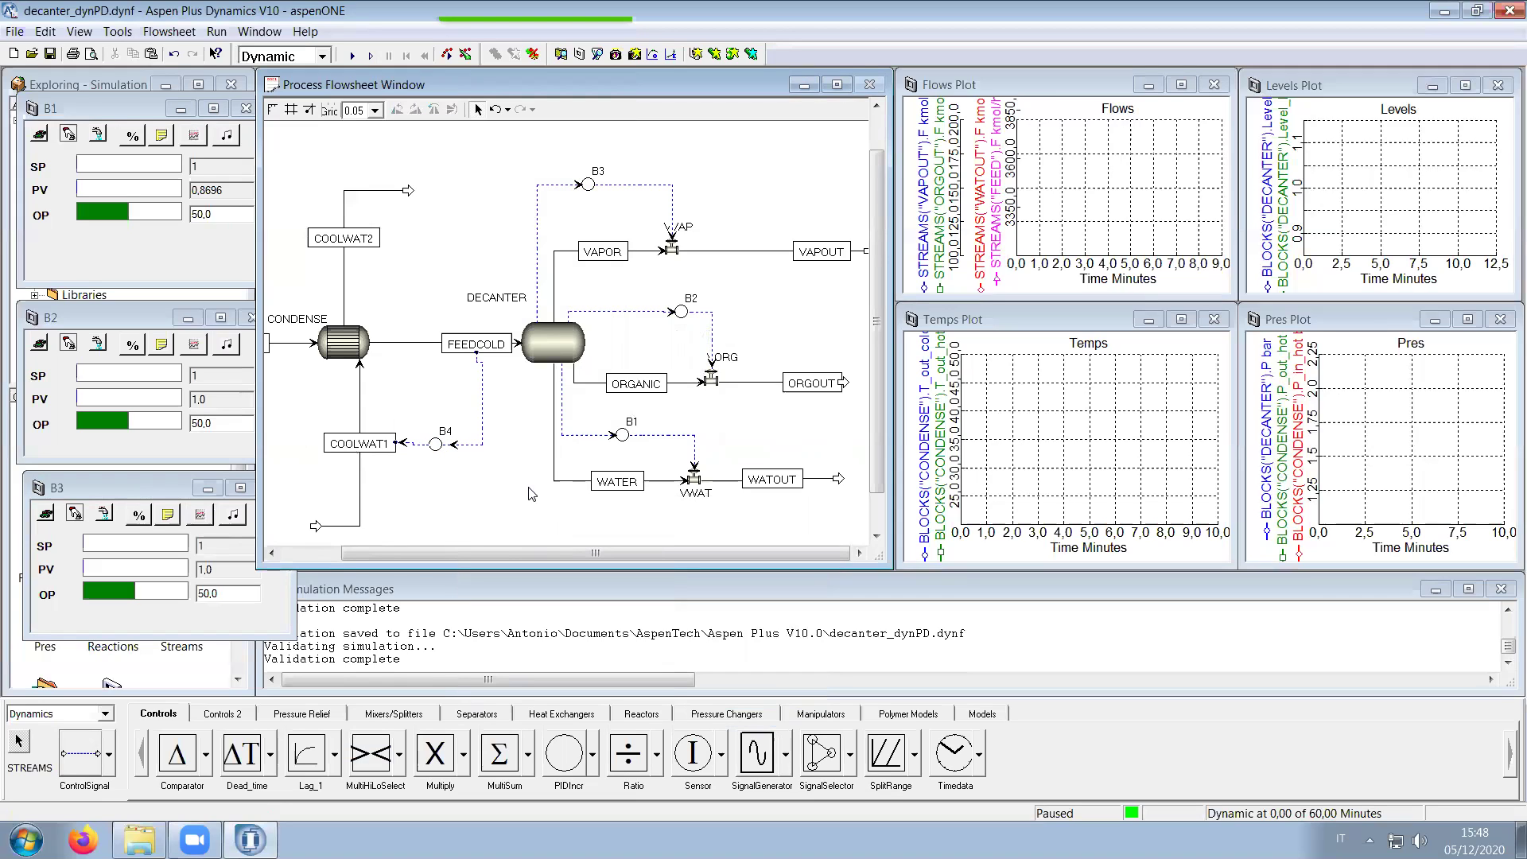
Step: Open the faceplate of controller B4, set its set point to 45 and switch it to manual mode
double_click(436, 447)
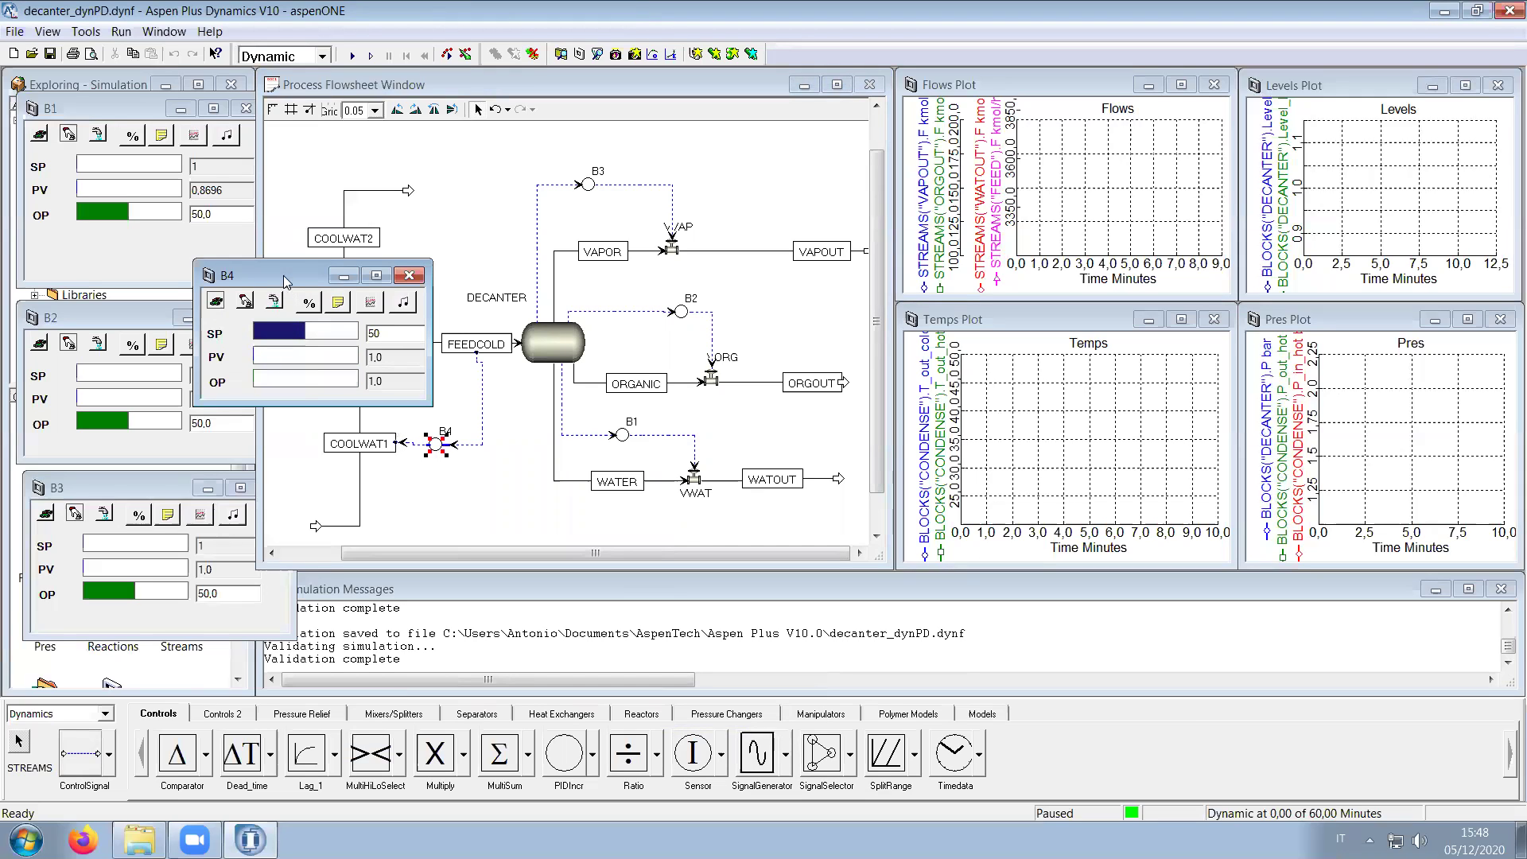
drag(285, 281, 223, 285)
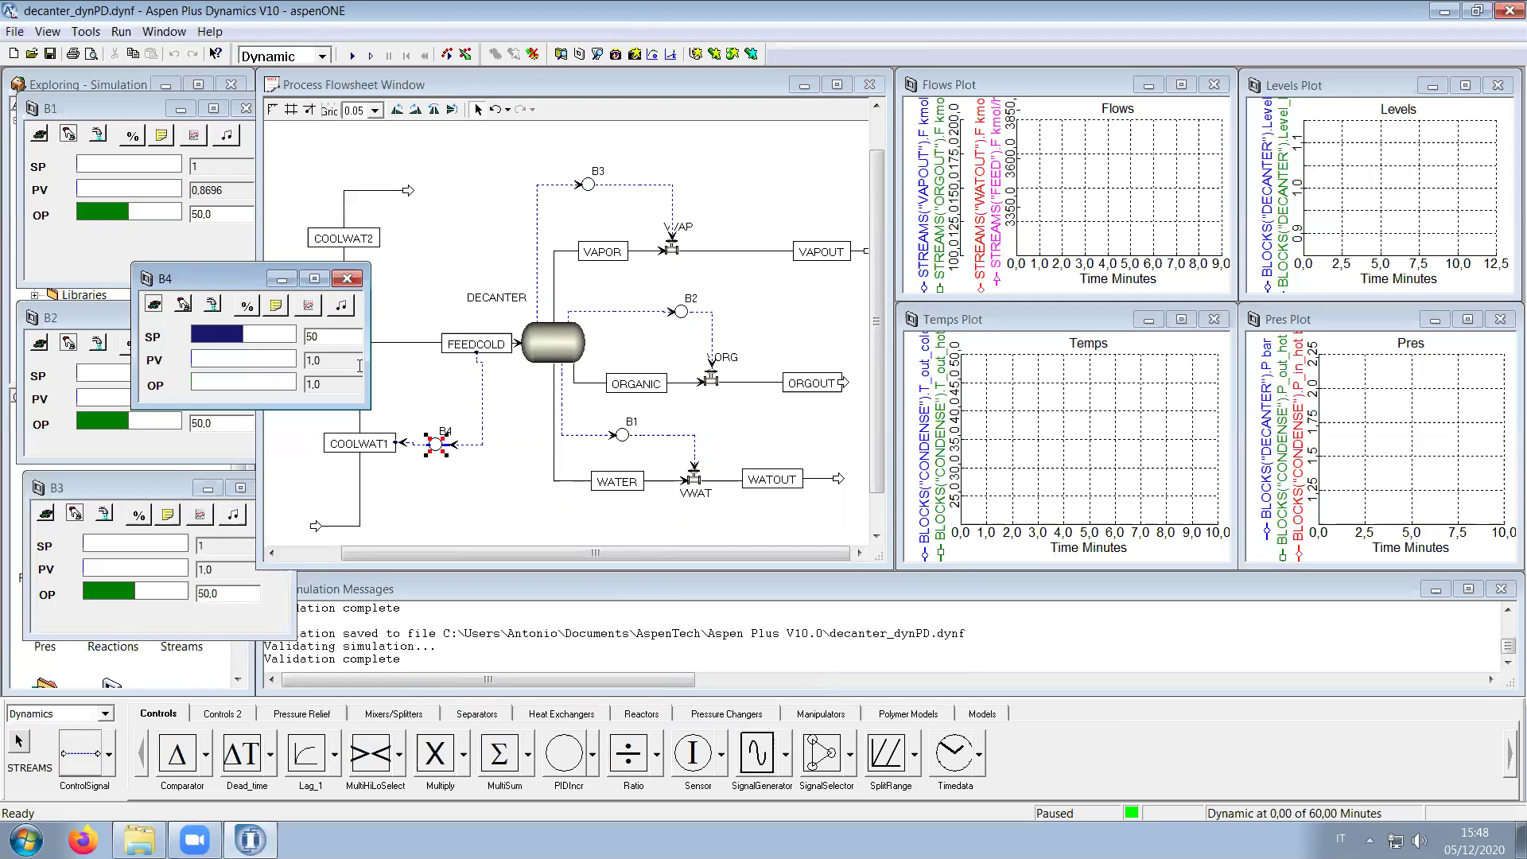
double_click(323, 337)
text(45)
key(Tab)
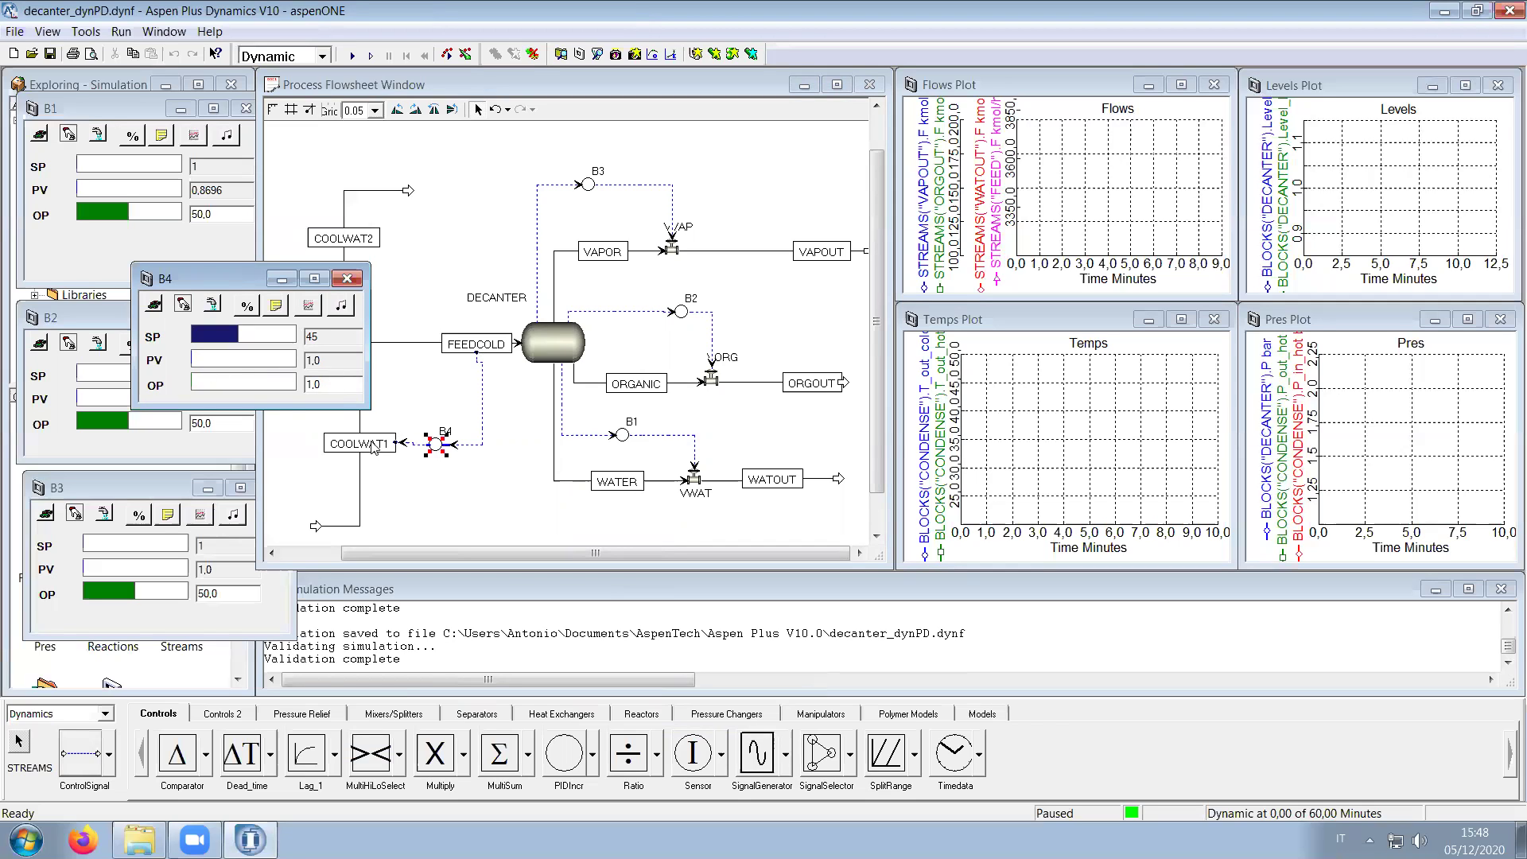
Step: Check the fixed total flow in the COOLWAT1 stream configuration and set controller B4's output to 1600
right_click(364, 494)
mouse_move(570, 100)
click(663, 113)
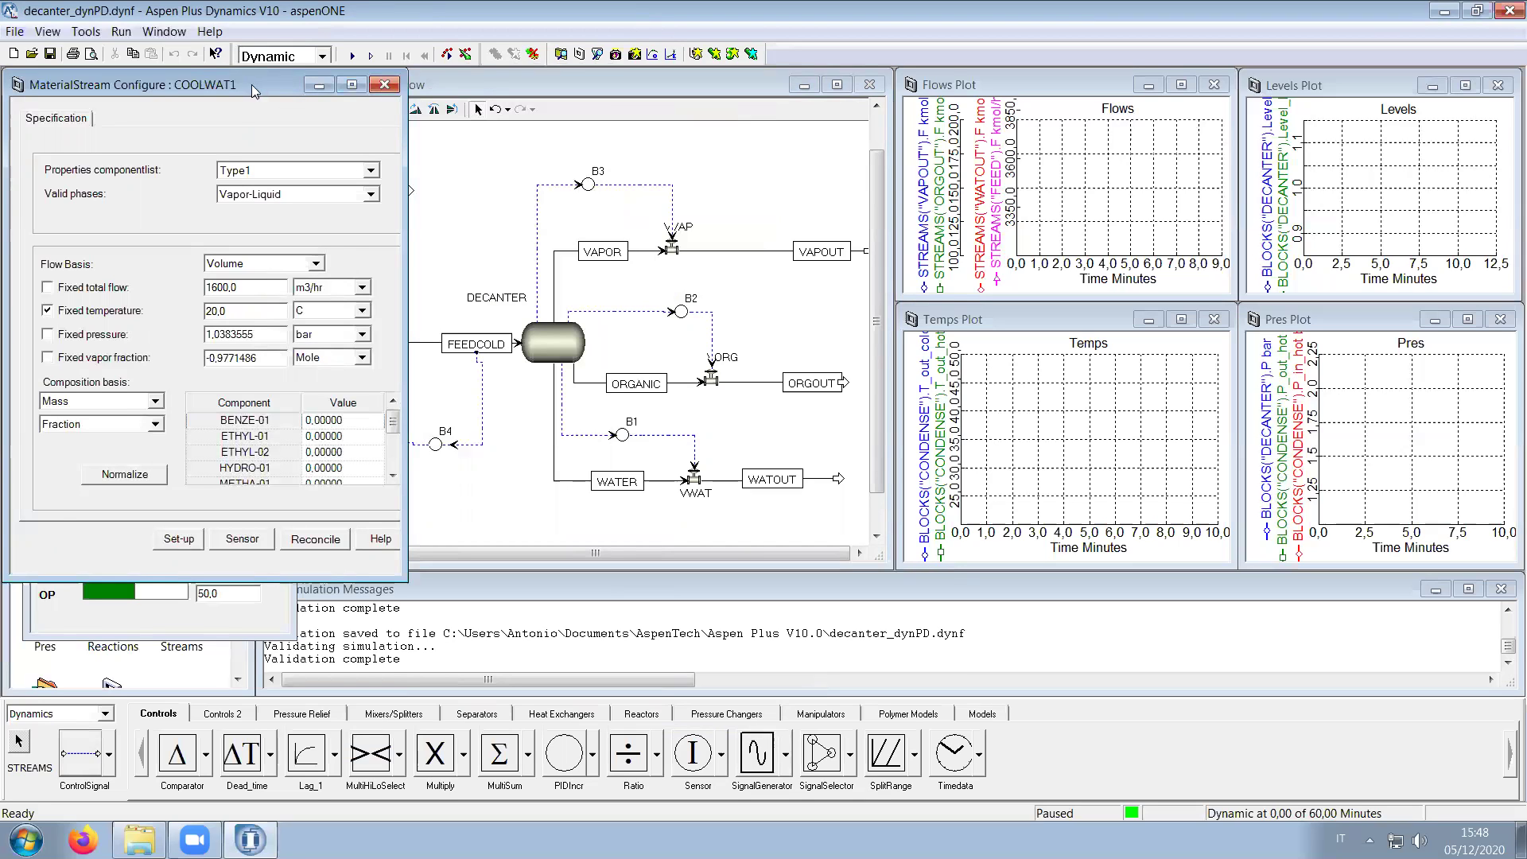
drag(252, 84, 800, 85)
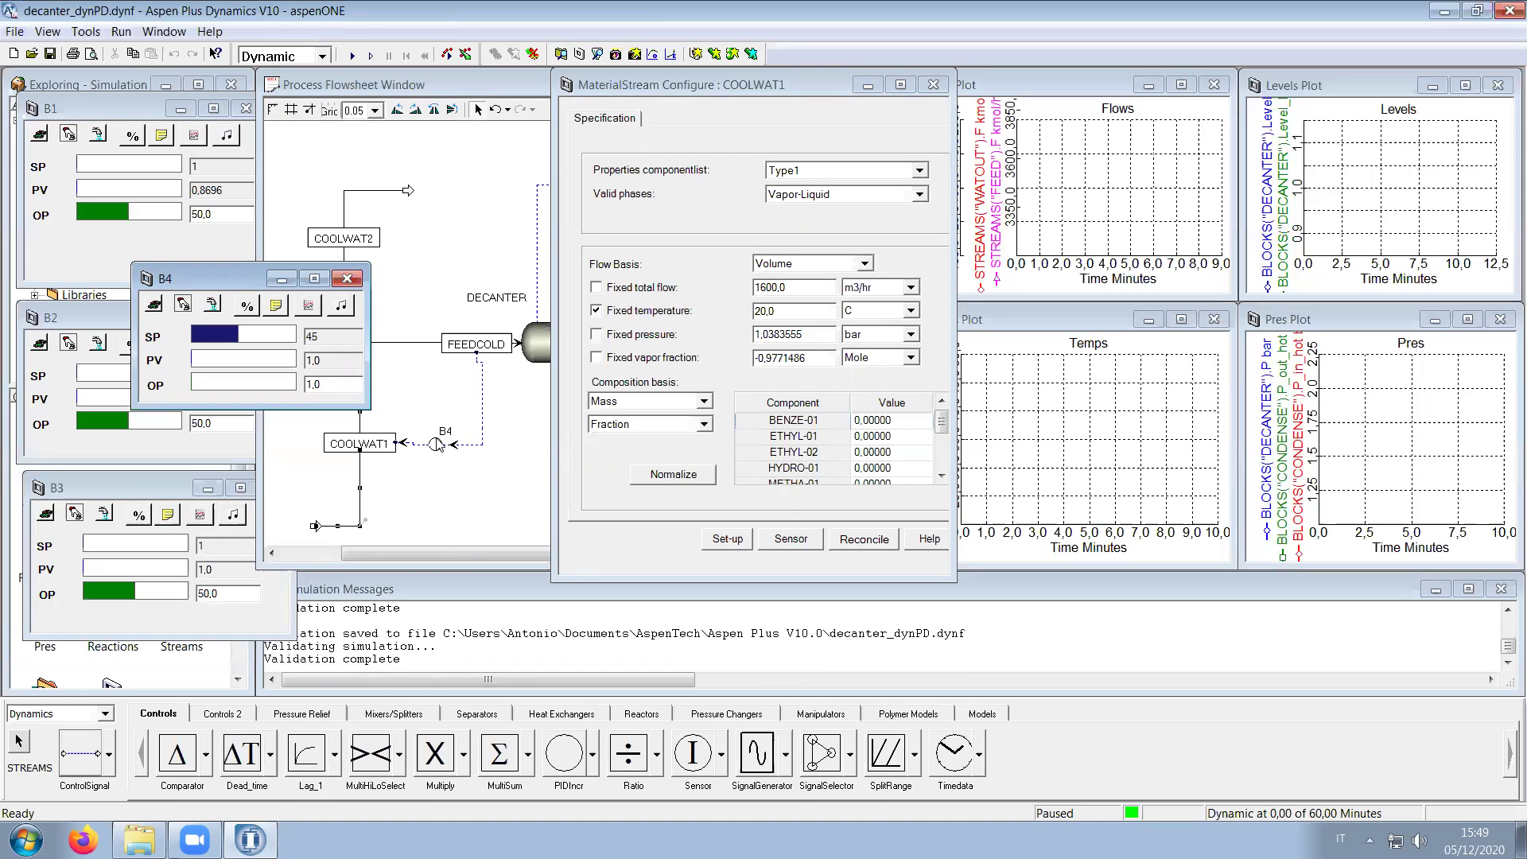
click(933, 84)
click(268, 389)
text(1600)
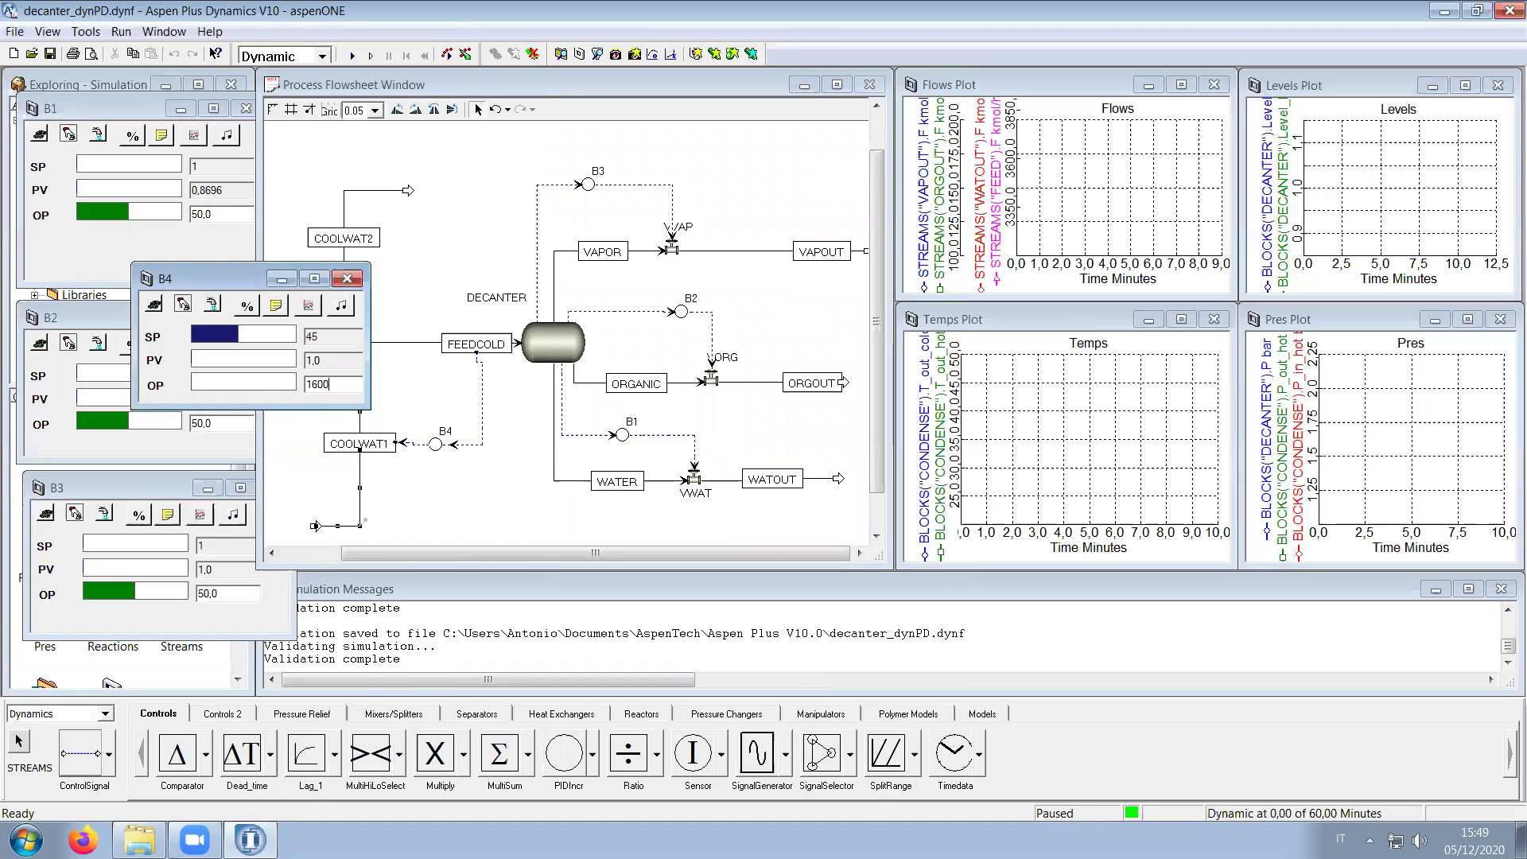
key(Return)
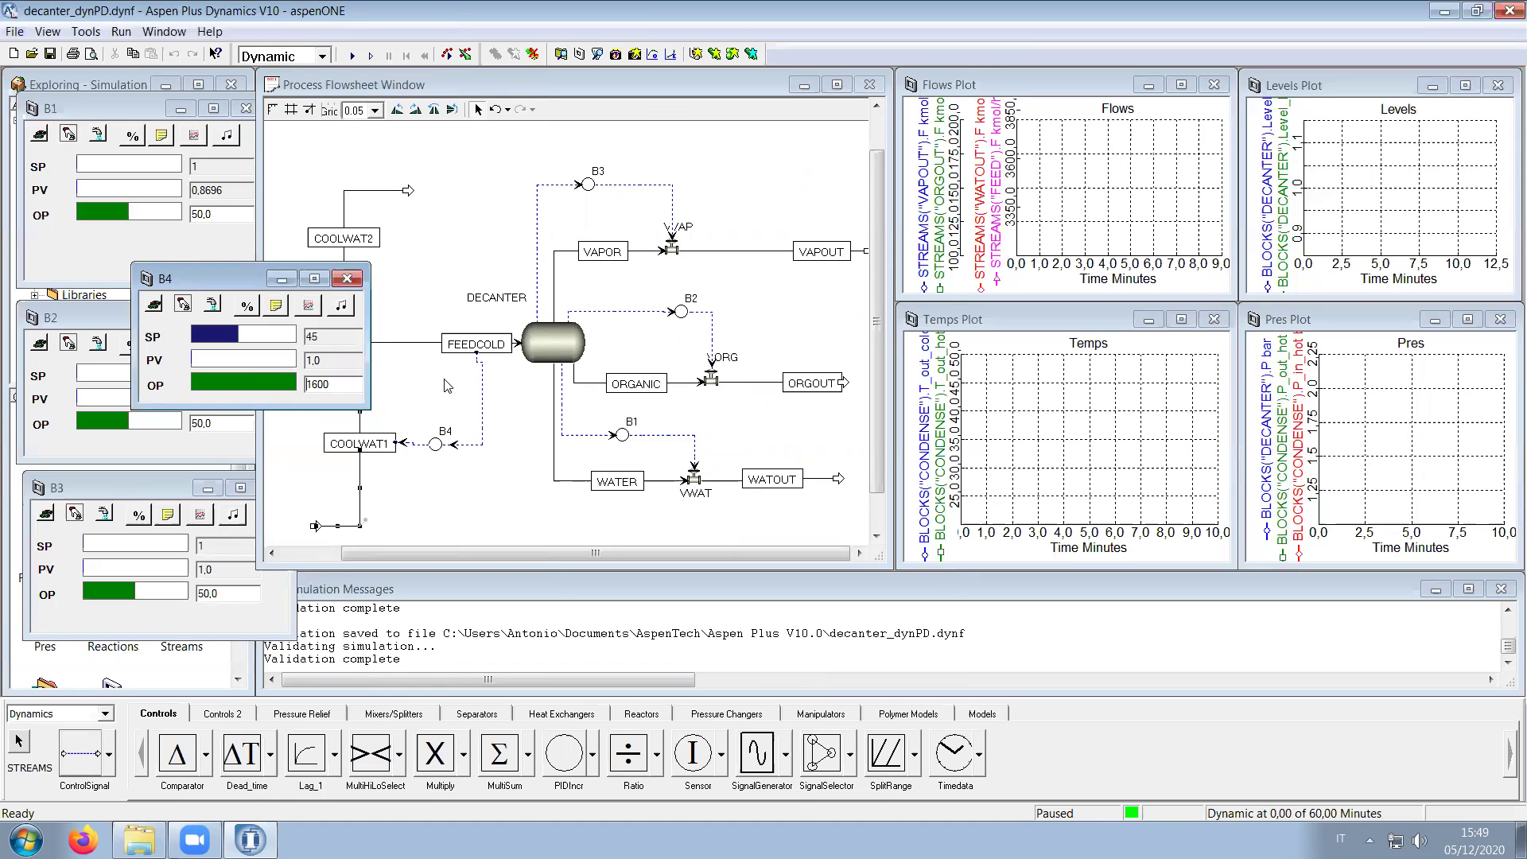
Step: Set controller B4's output range maximum to 3000 m3/hr and move its faceplate below the flowsheet
click(309, 306)
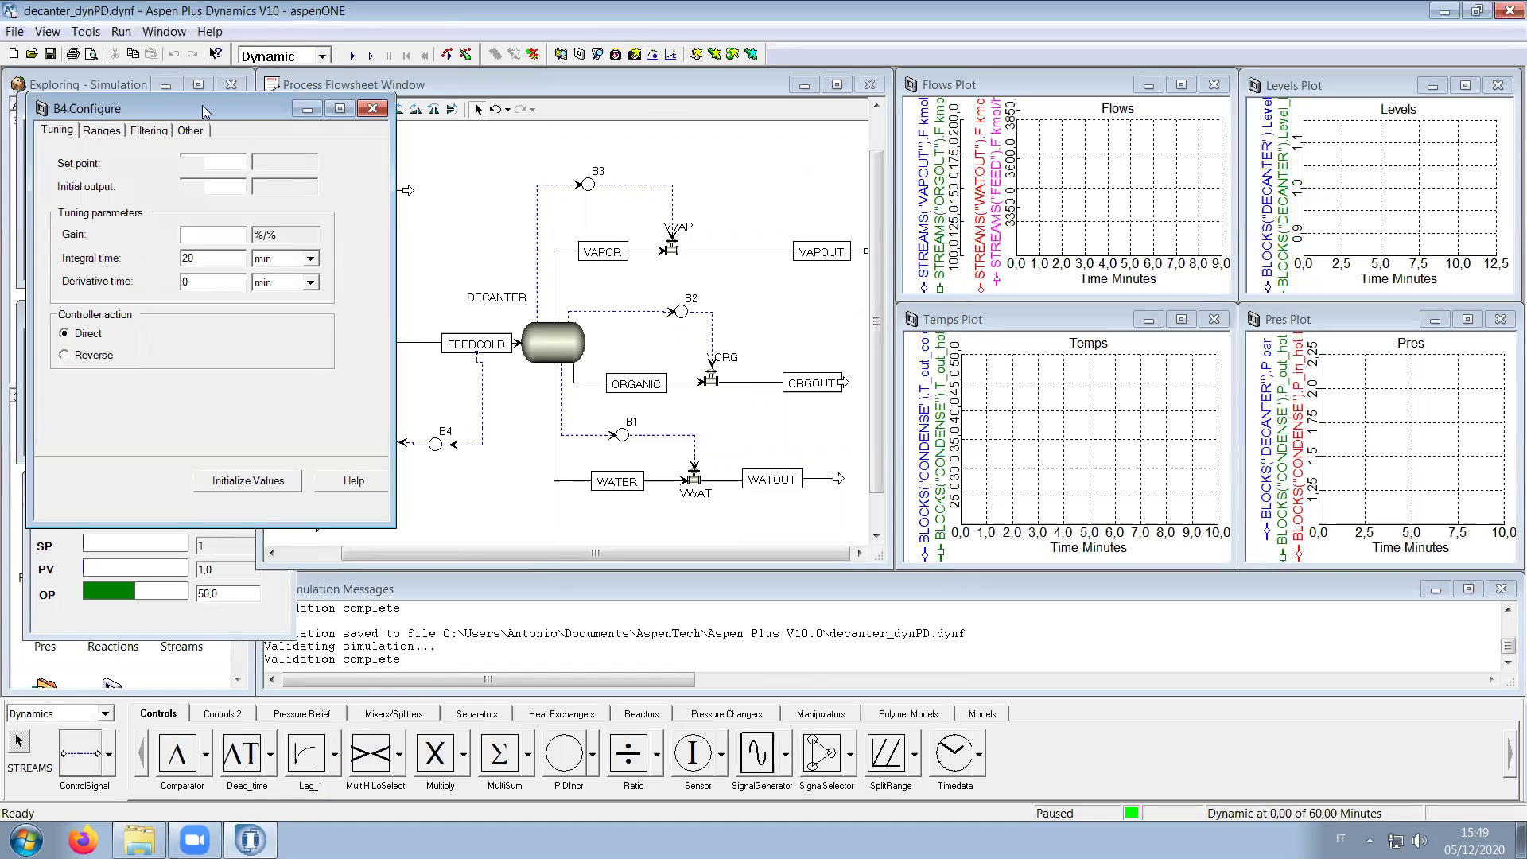
drag(232, 105, 428, 117)
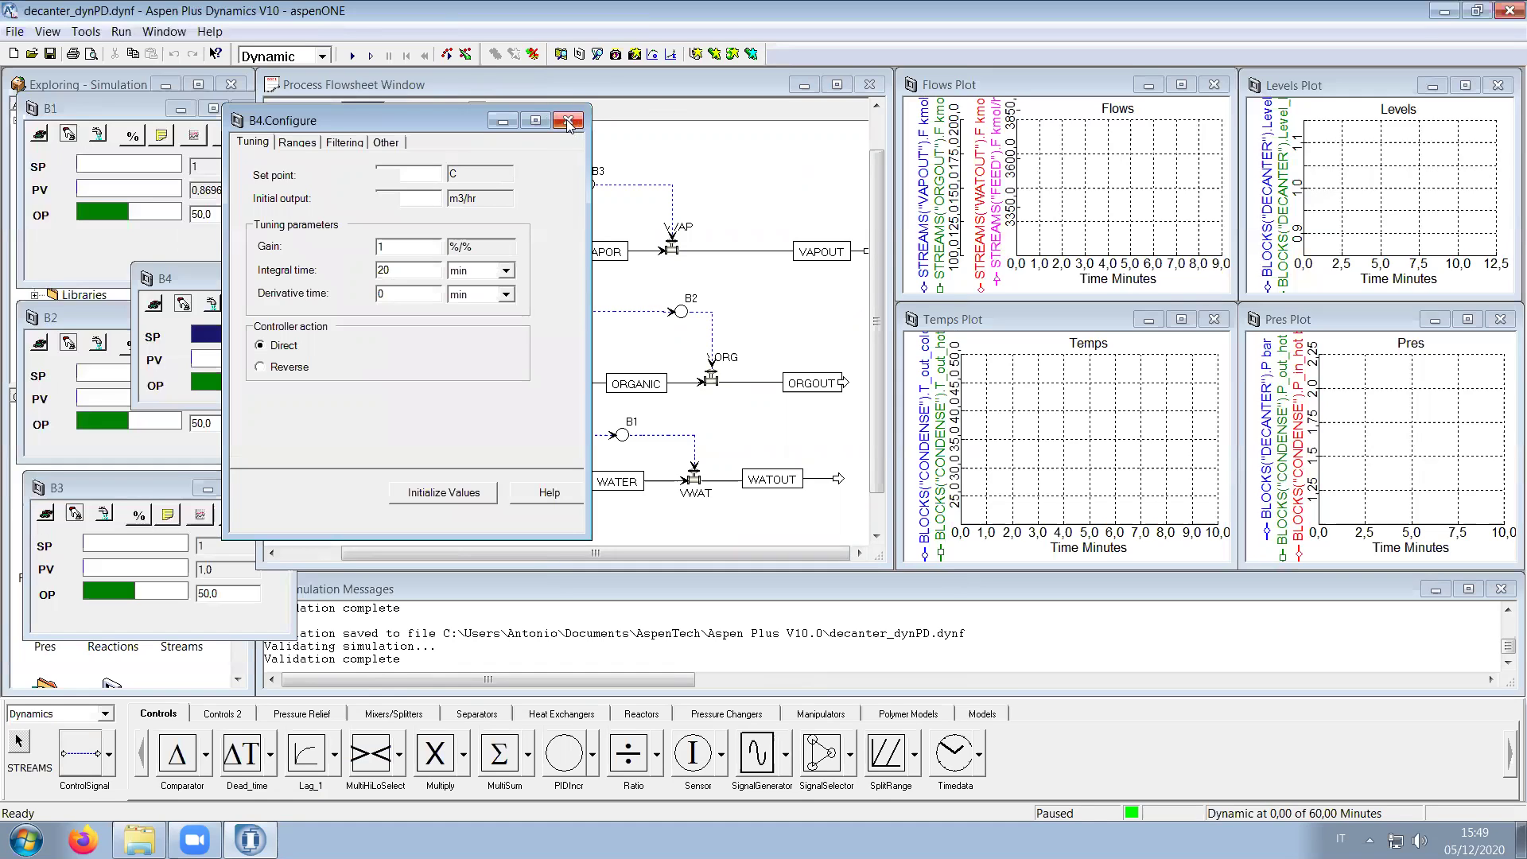
click(297, 142)
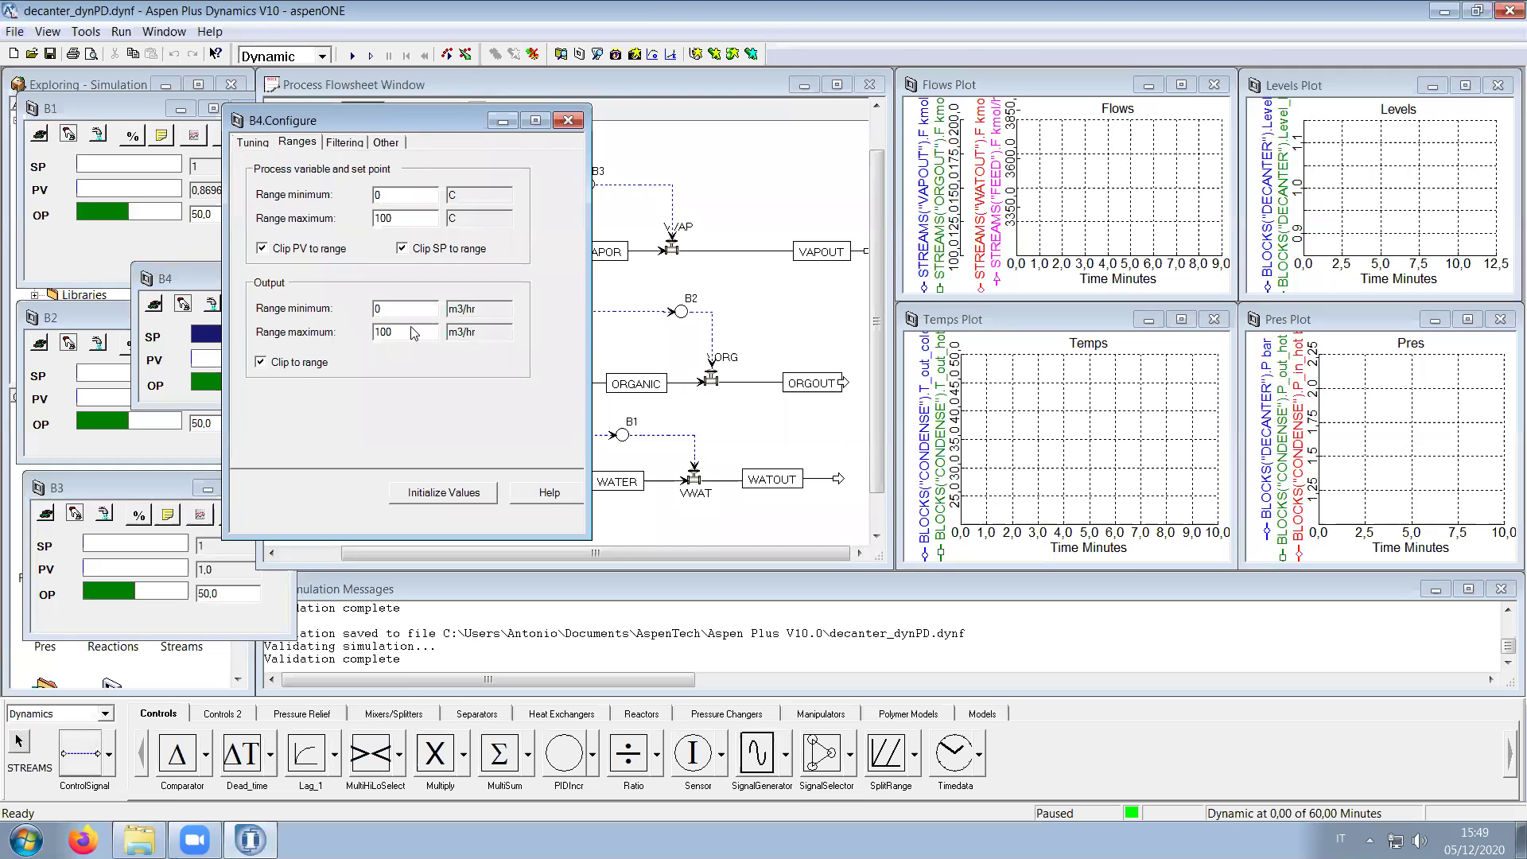
drag(397, 121, 559, 110)
drag(554, 321, 523, 321)
text(3000)
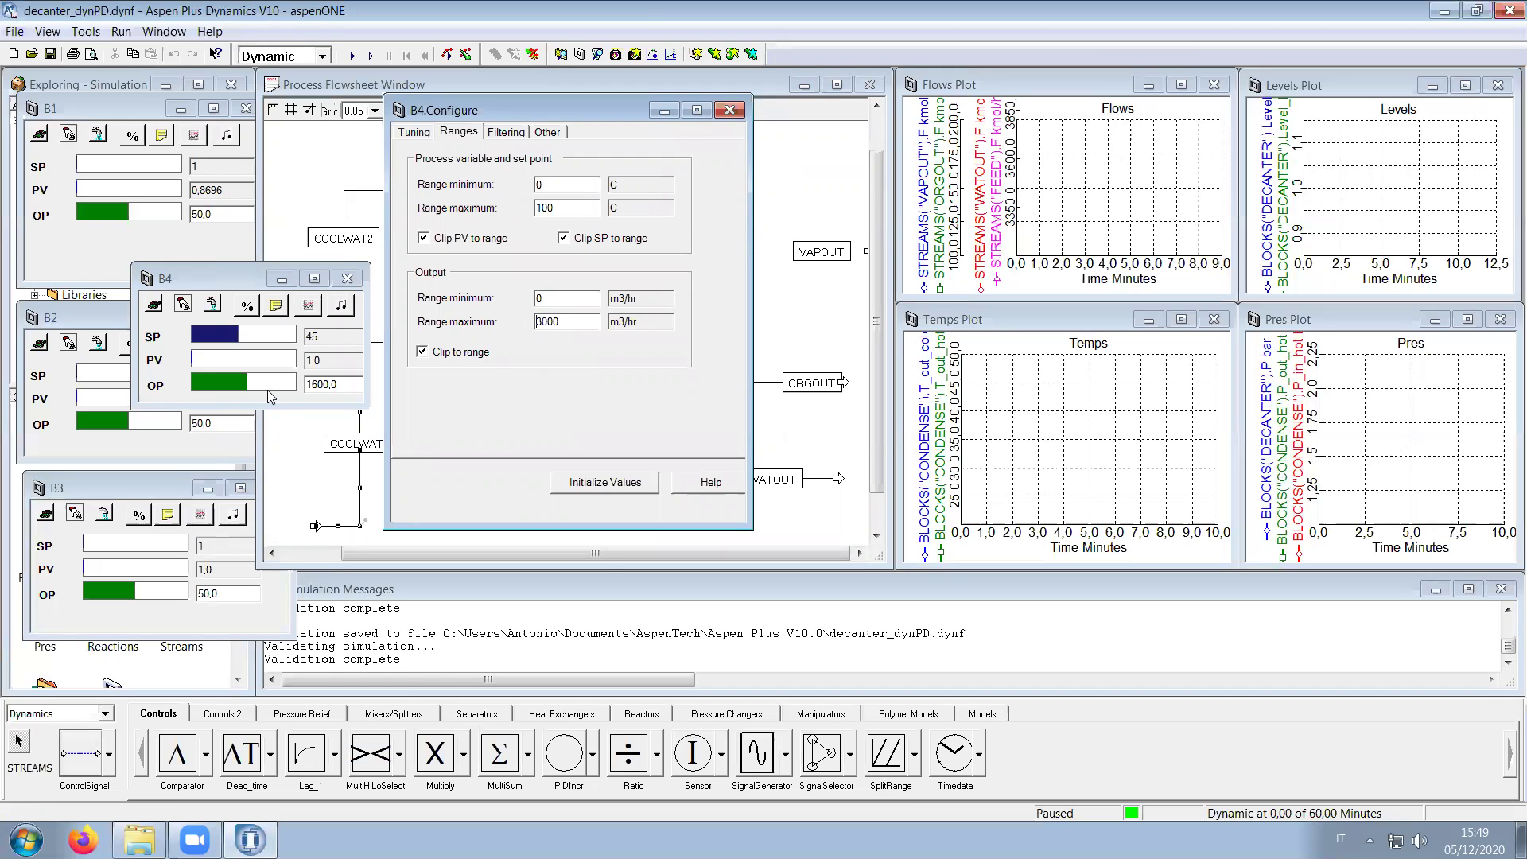
click(729, 111)
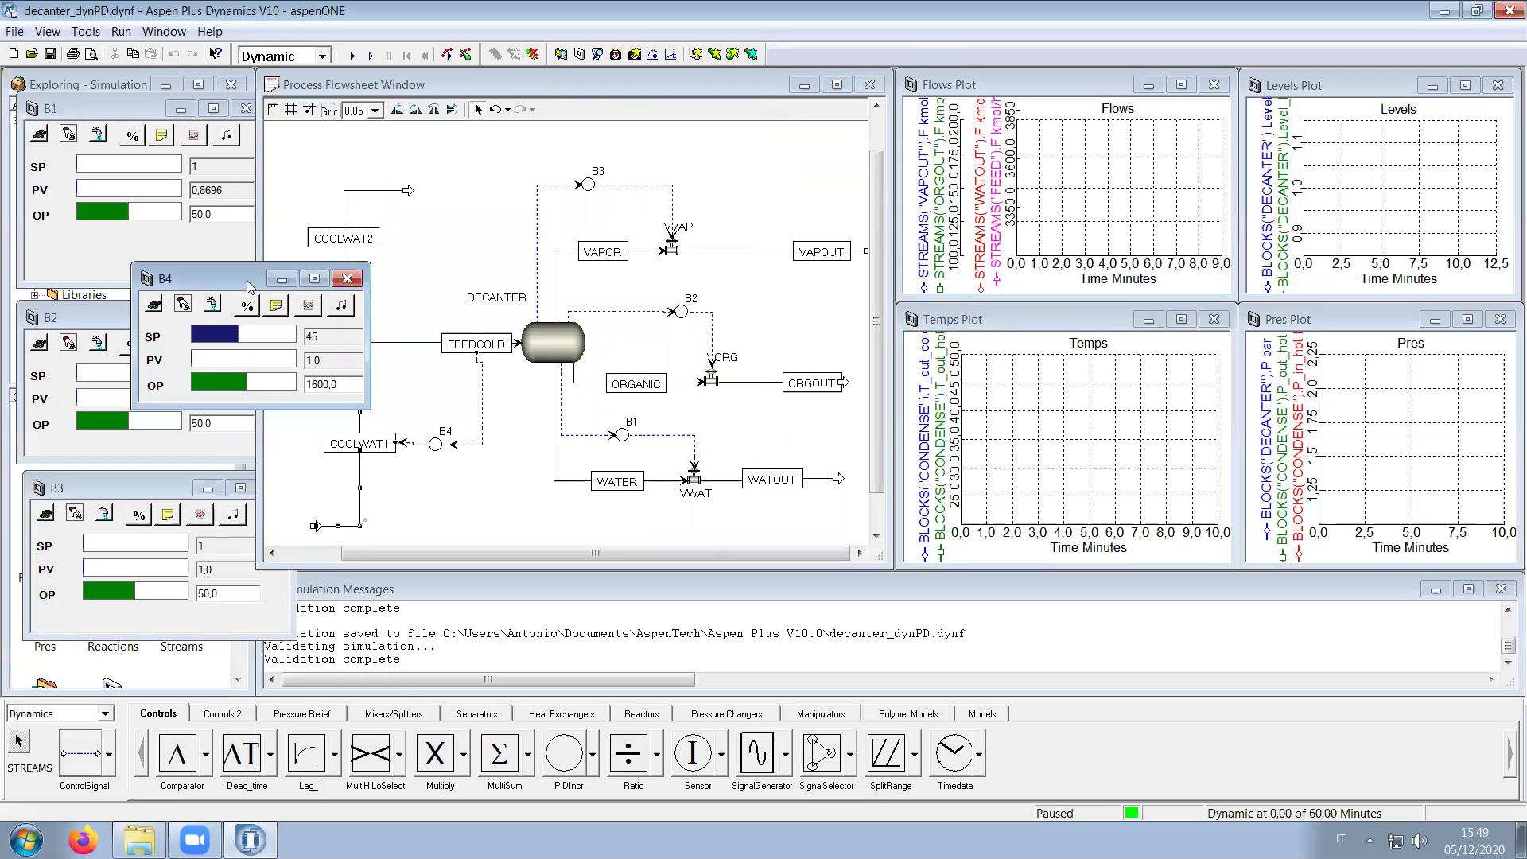
drag(248, 286, 509, 530)
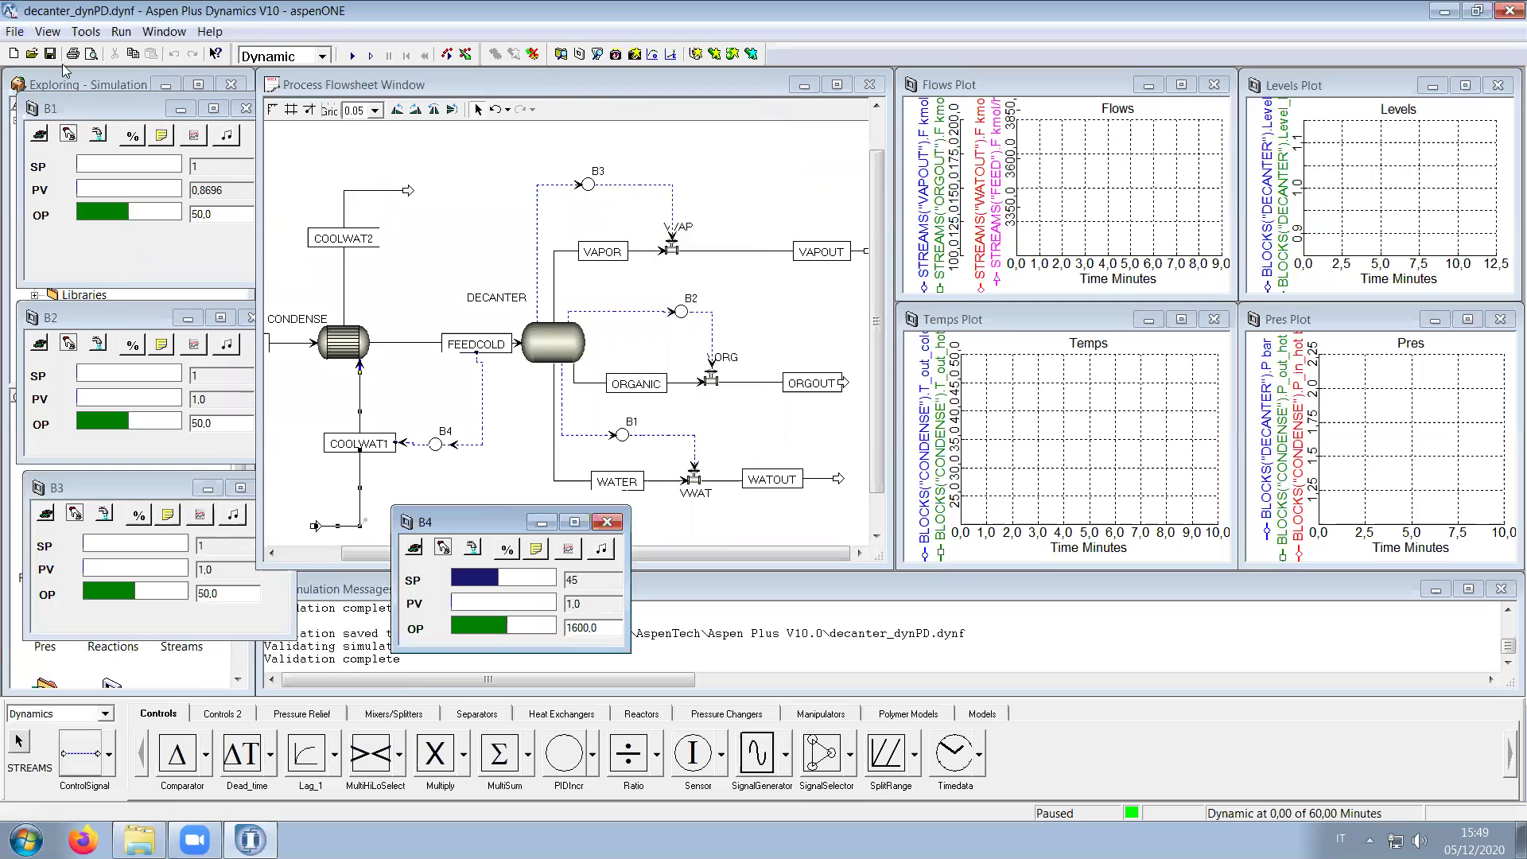
Step: Run the simulation in Initialization mode and save the file
click(321, 57)
click(306, 75)
click(352, 56)
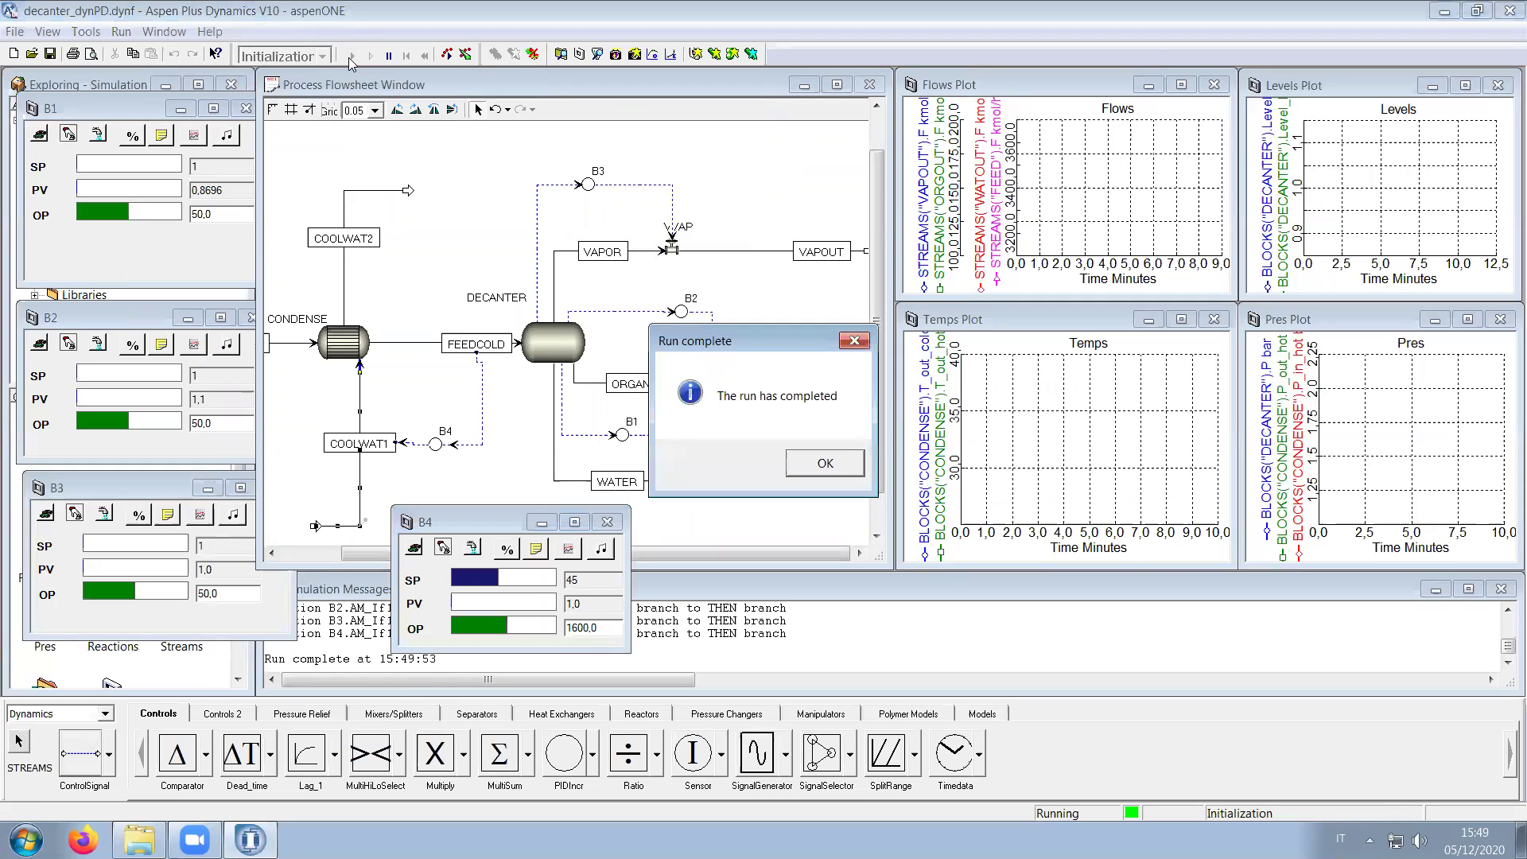
click(839, 466)
click(49, 53)
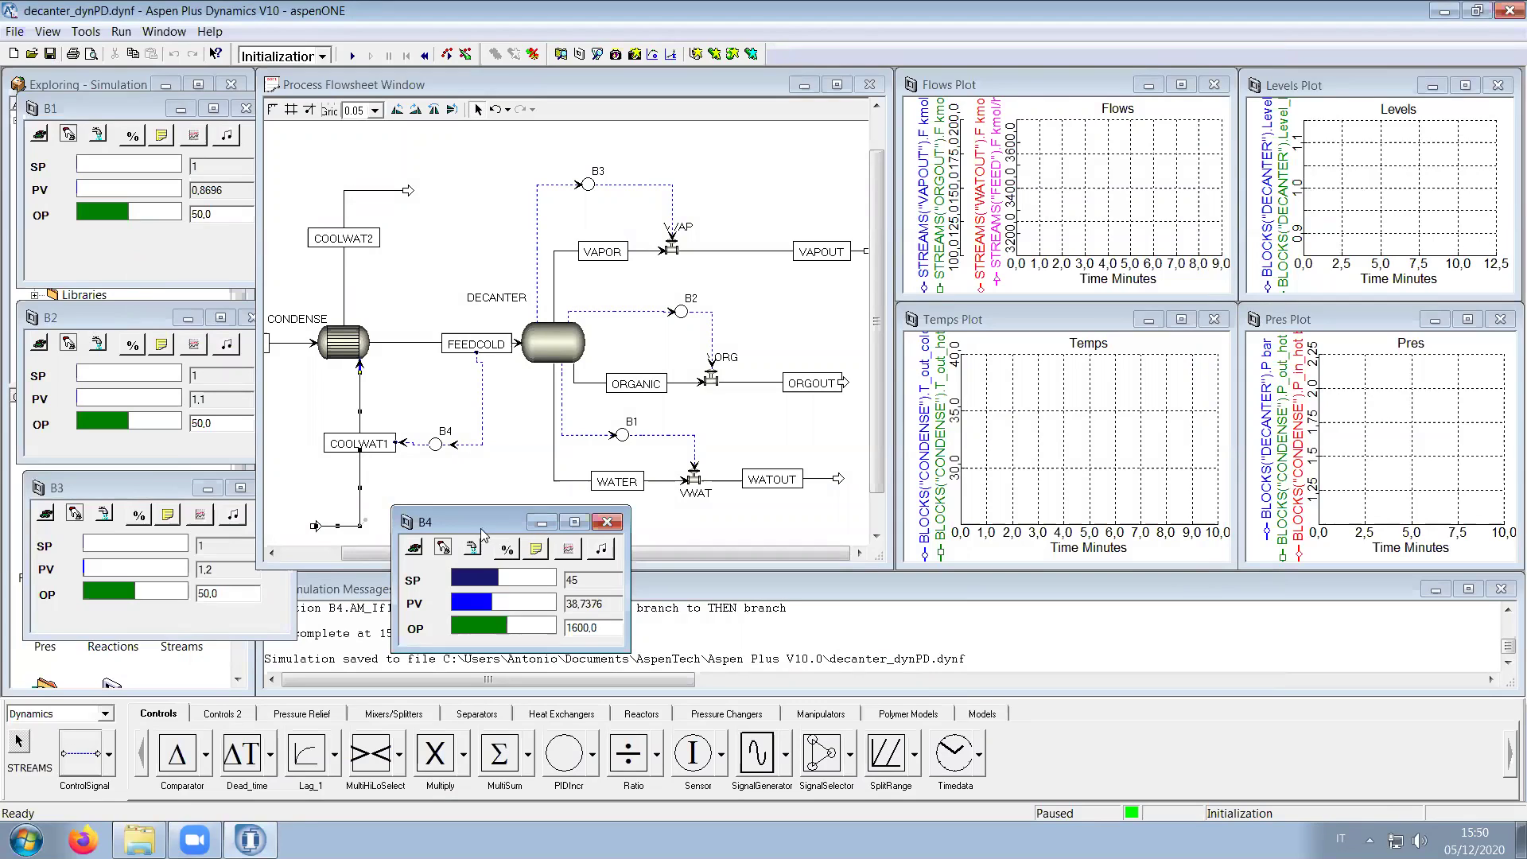
Step: Run the simulation in Dynamic mode and pause it at about 3.2 minutes
click(323, 58)
click(269, 74)
click(350, 56)
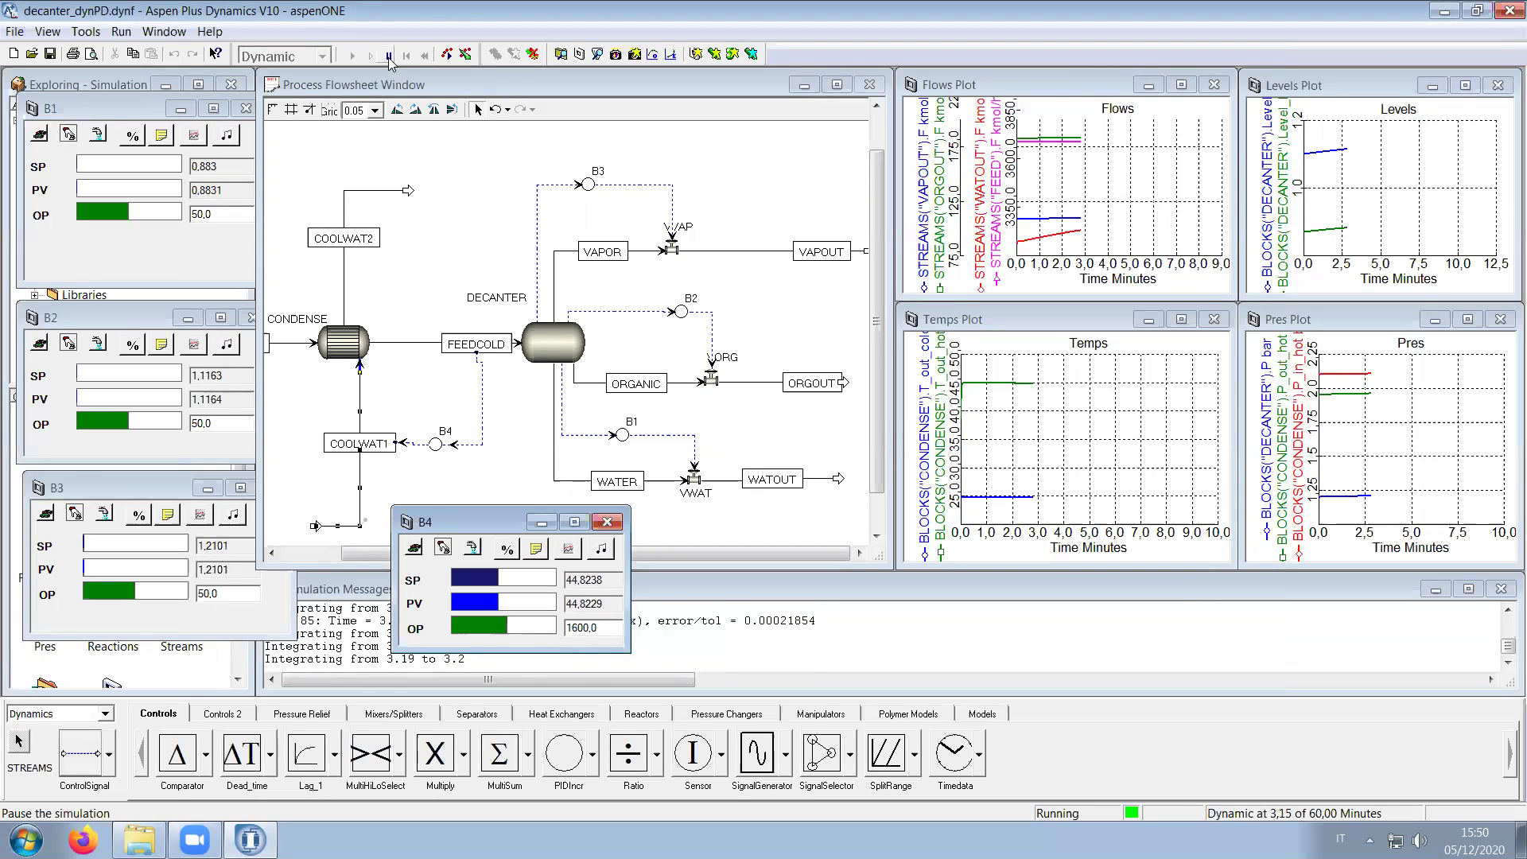
click(389, 55)
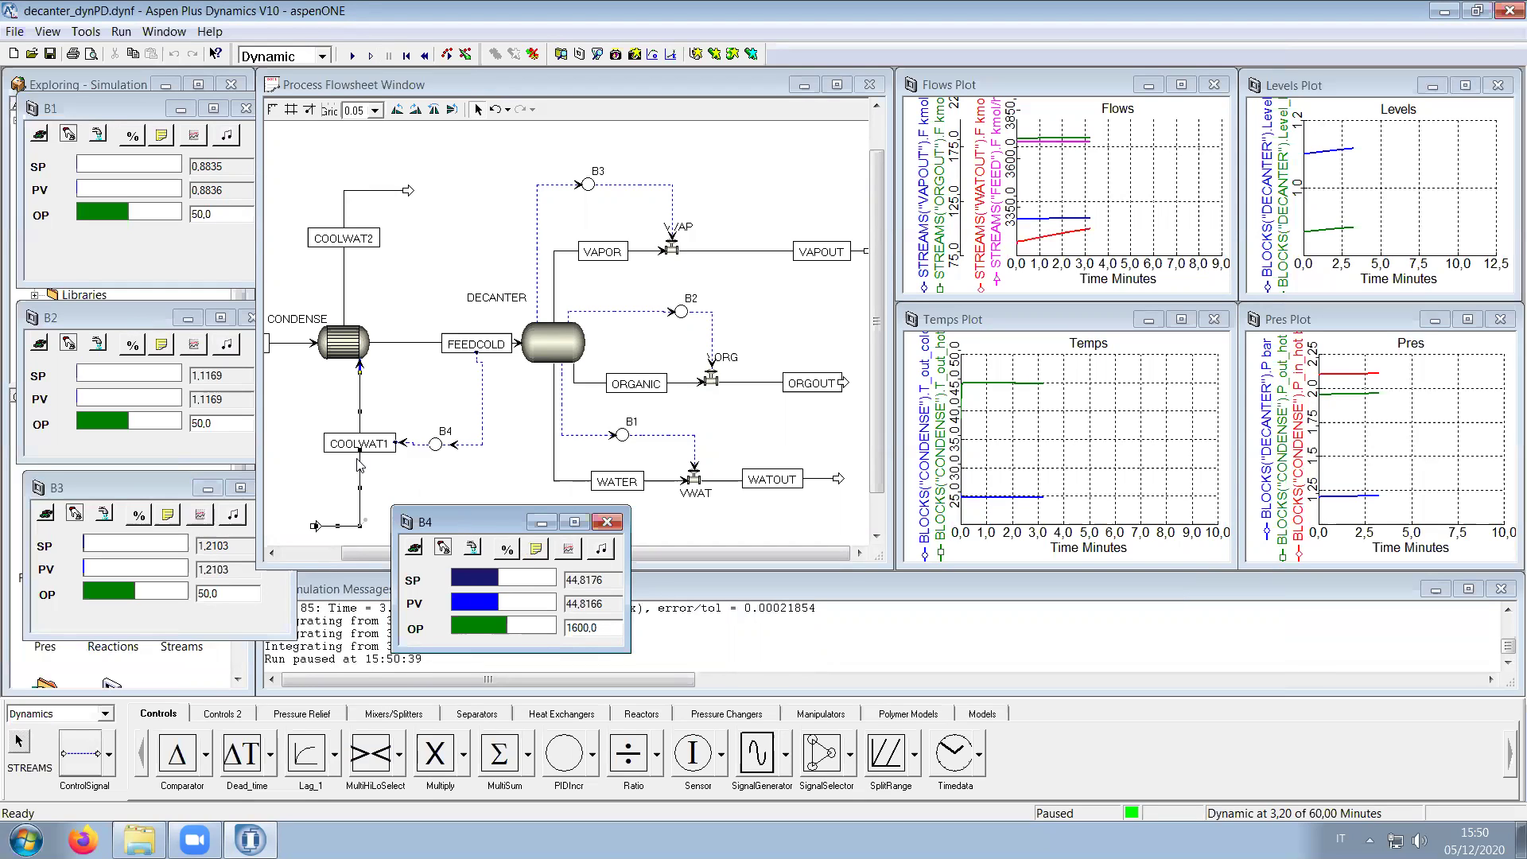
Step: Set controller B4's output to 1800 on its faceplate
click(323, 490)
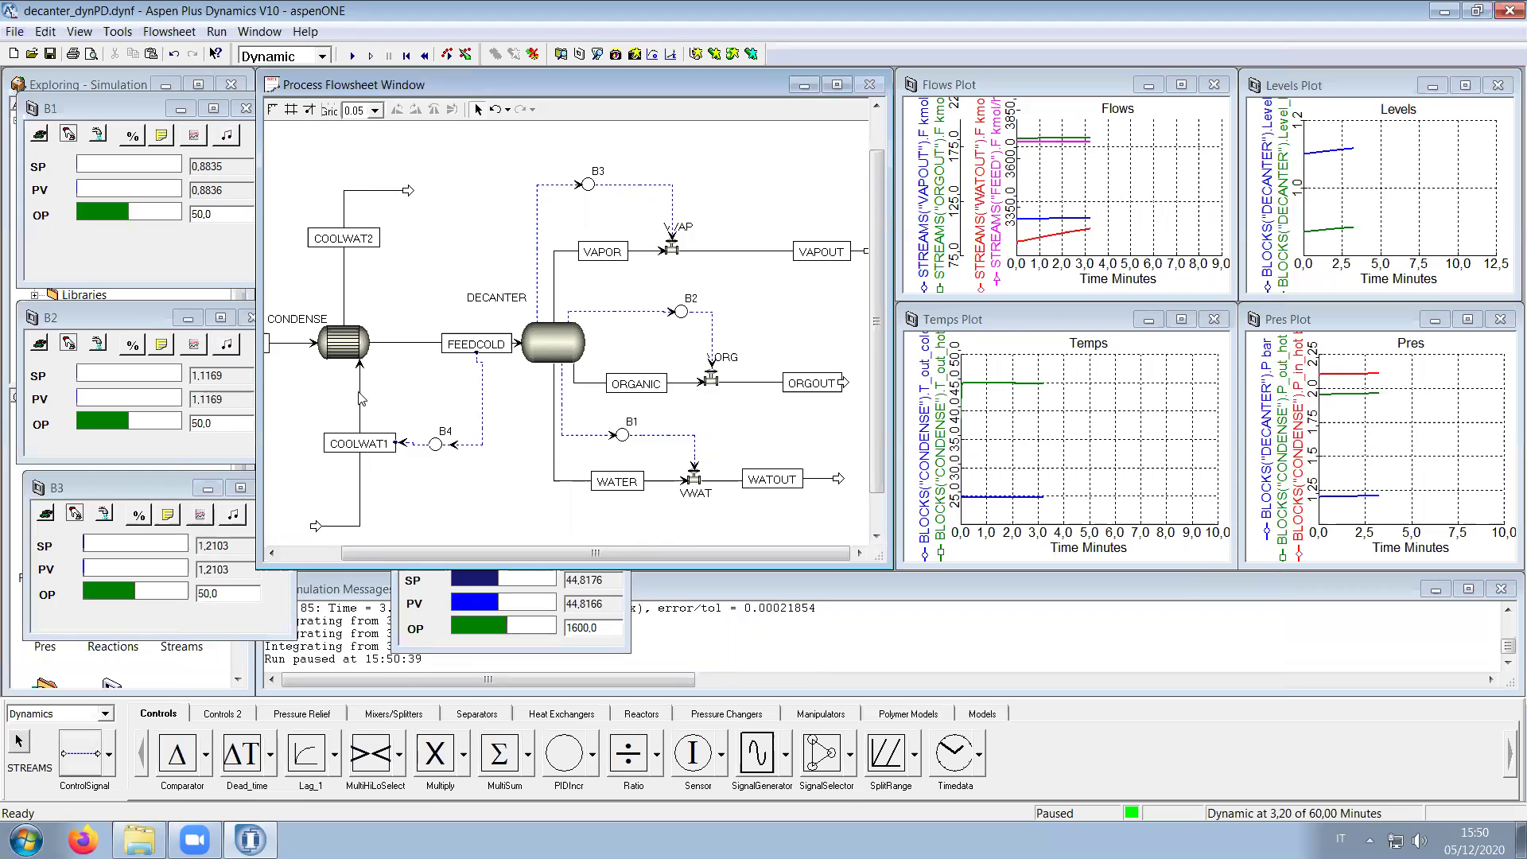
click(428, 648)
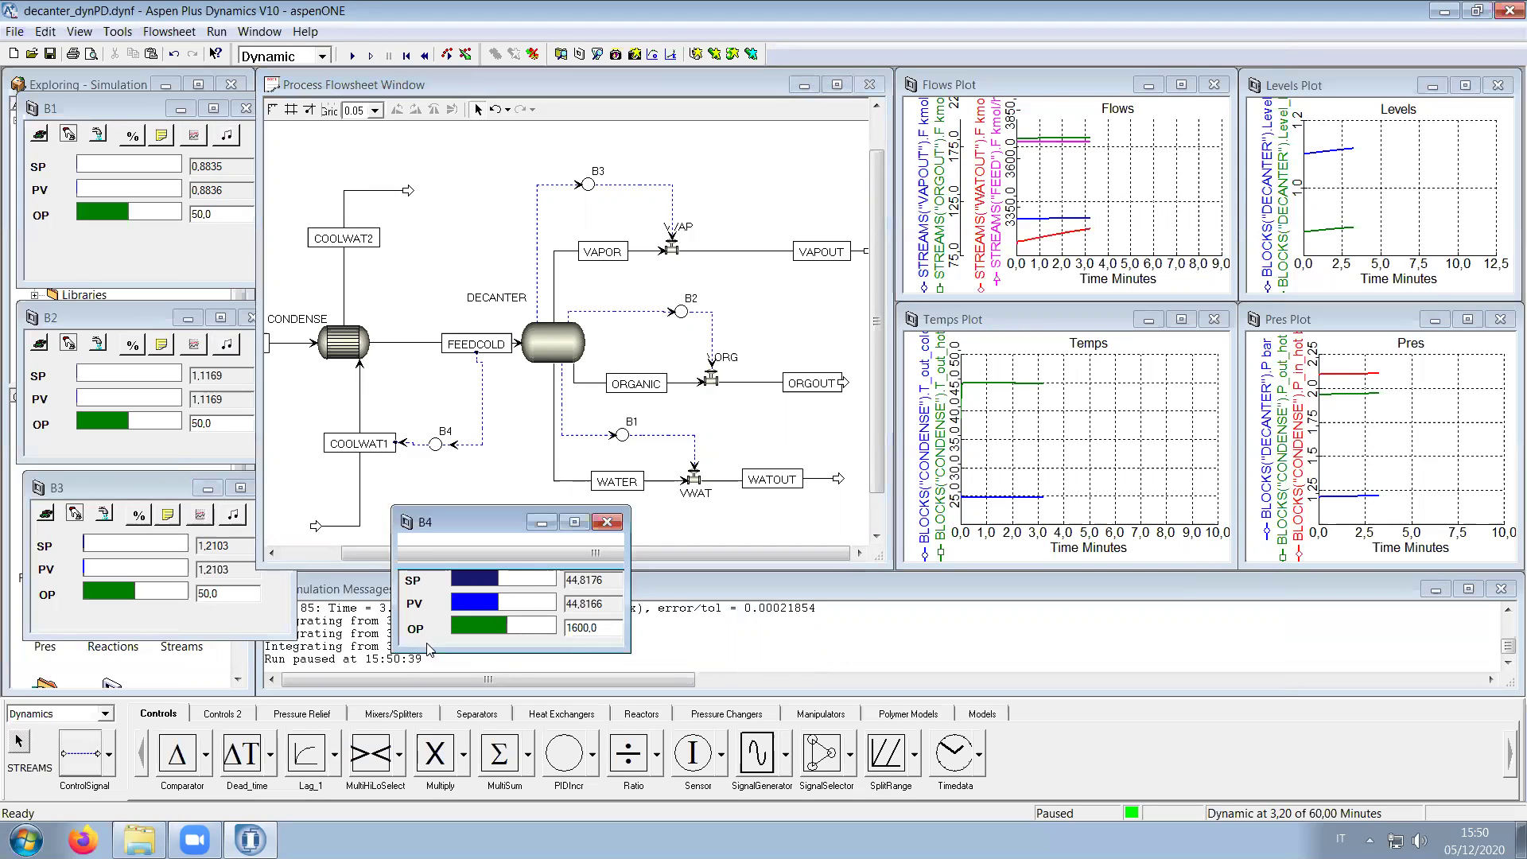
click(572, 627)
text(8)
key(Return)
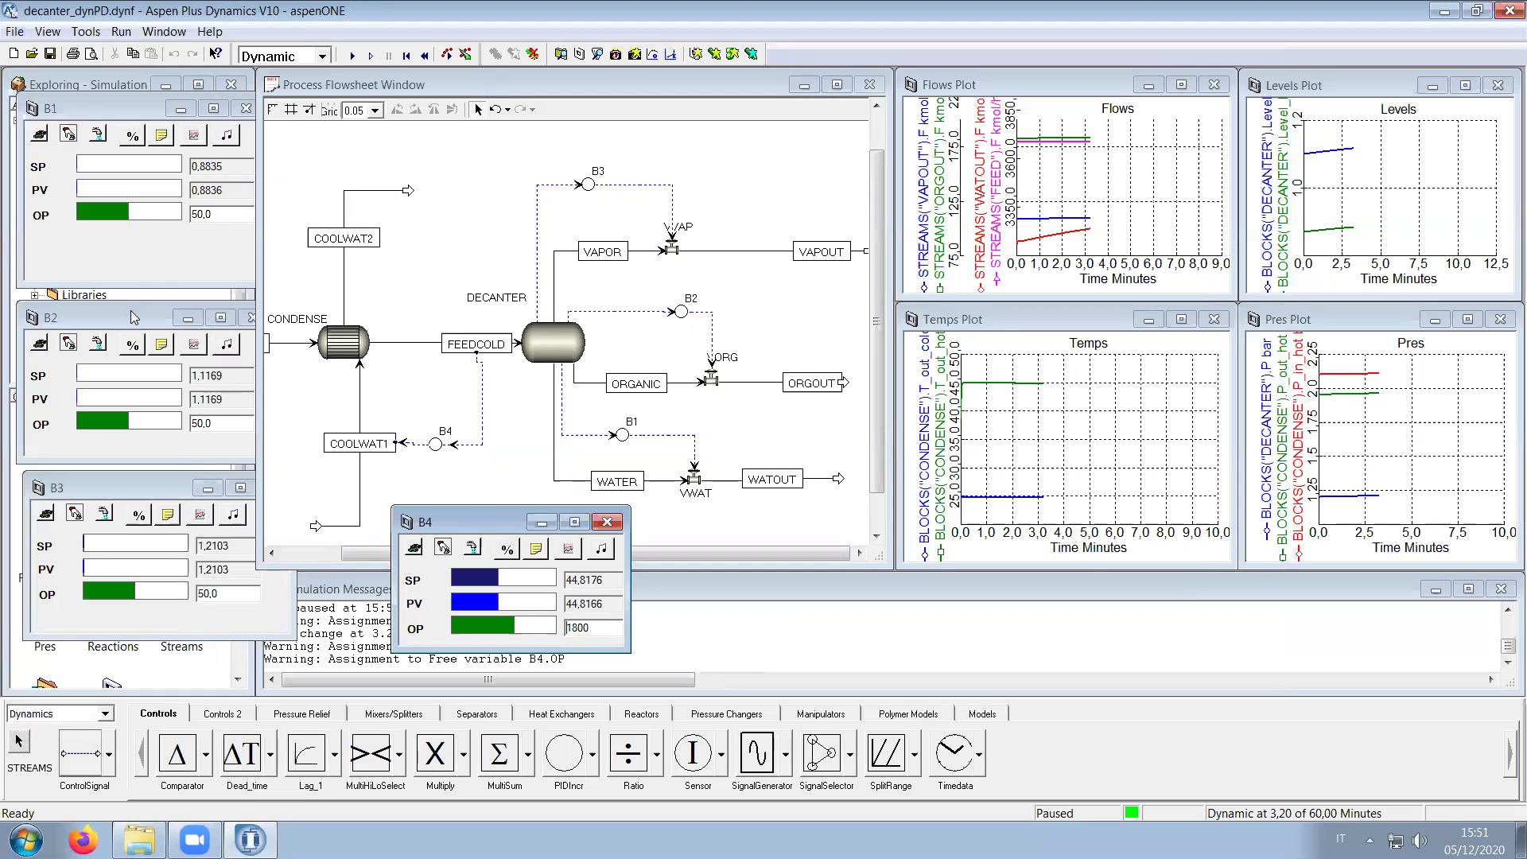
Step: Set controller B1's output to 50.5 and resume the dynamic run
click(109, 110)
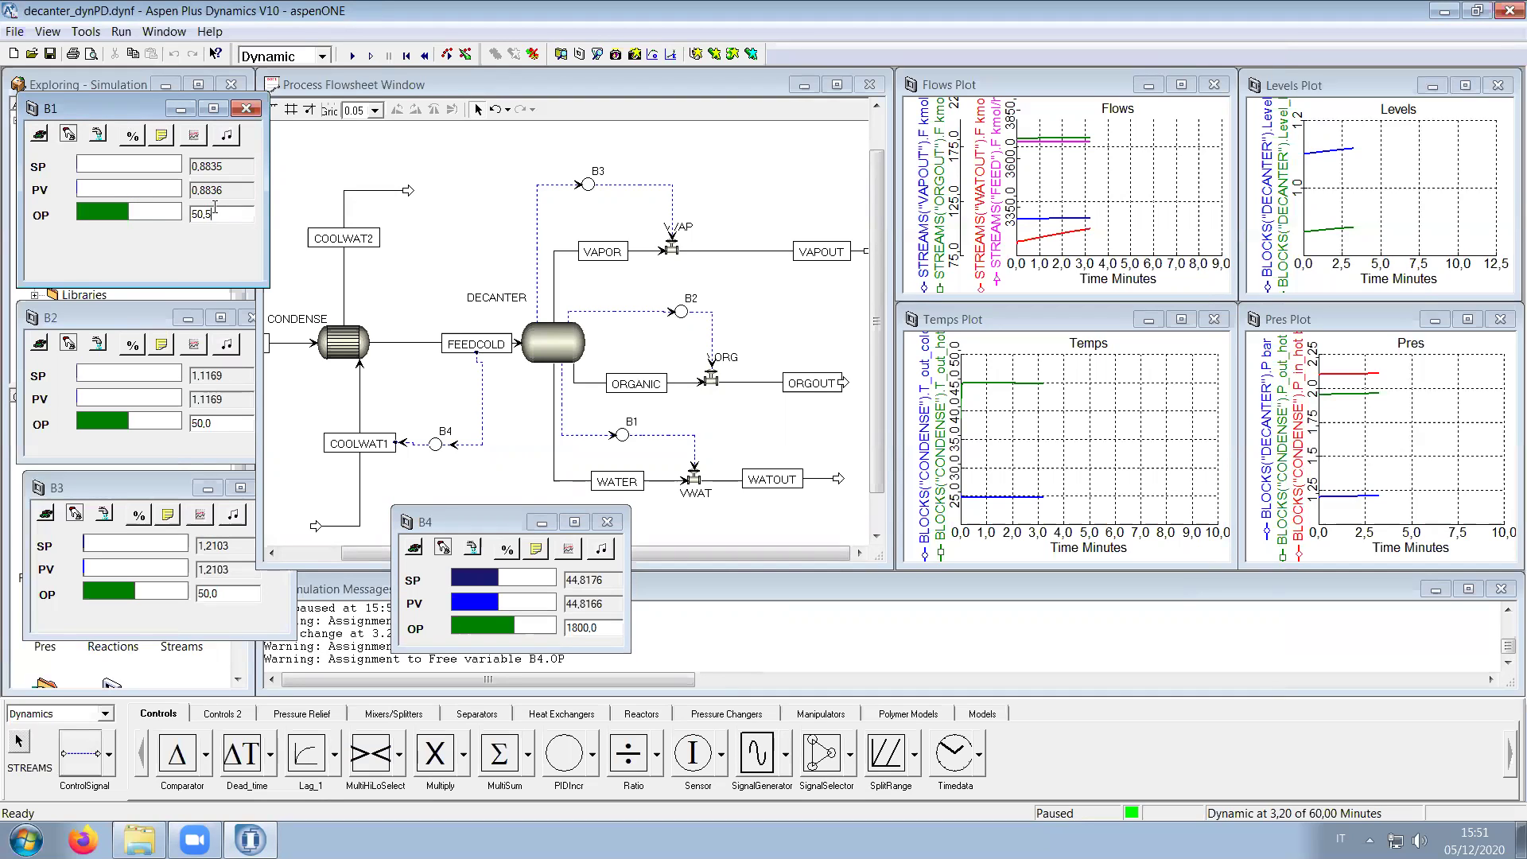
key(Return)
click(351, 56)
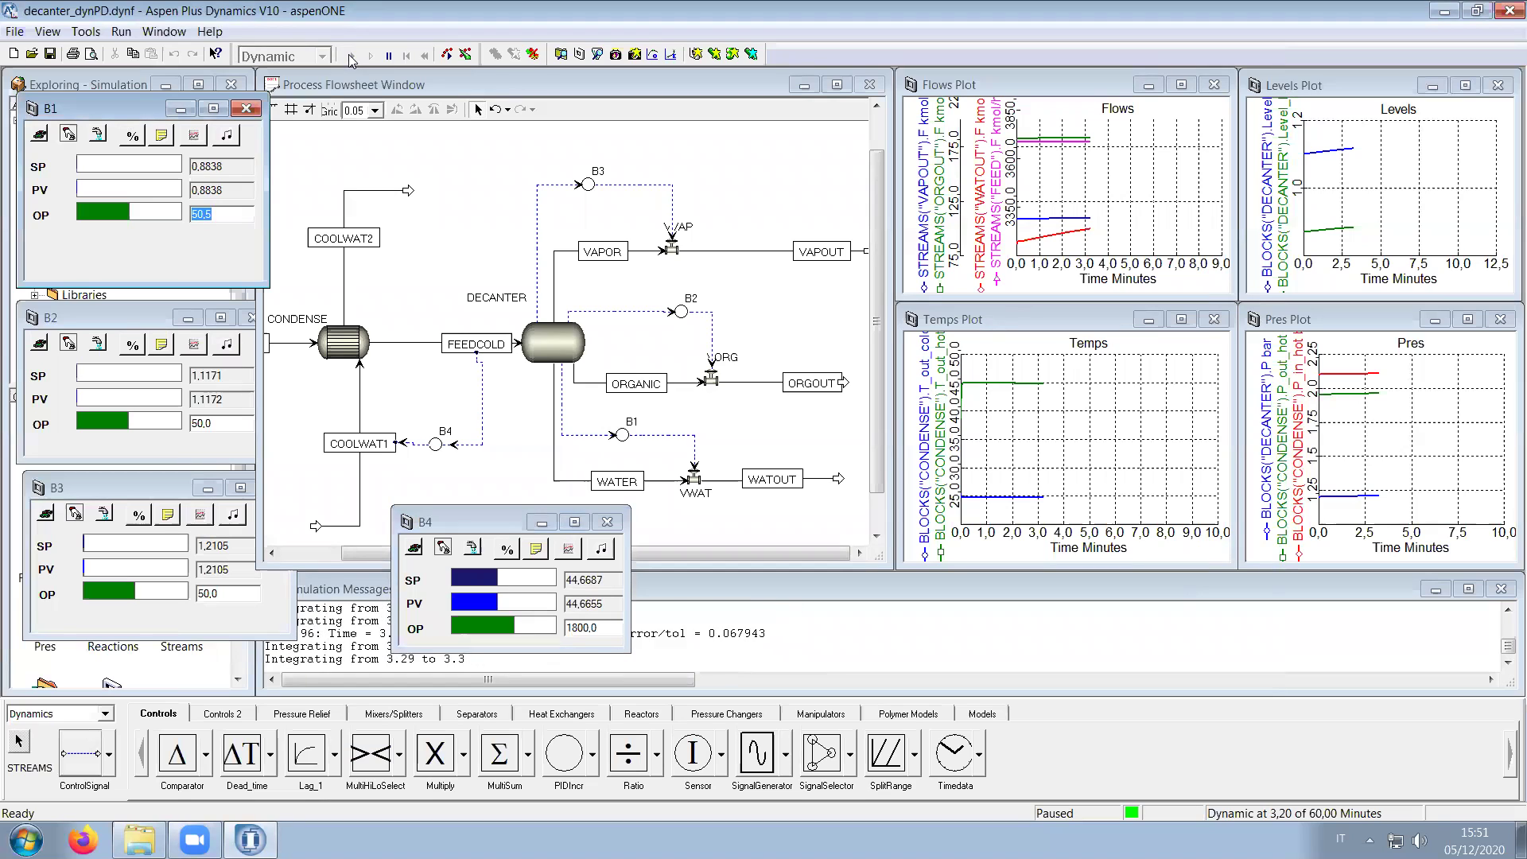